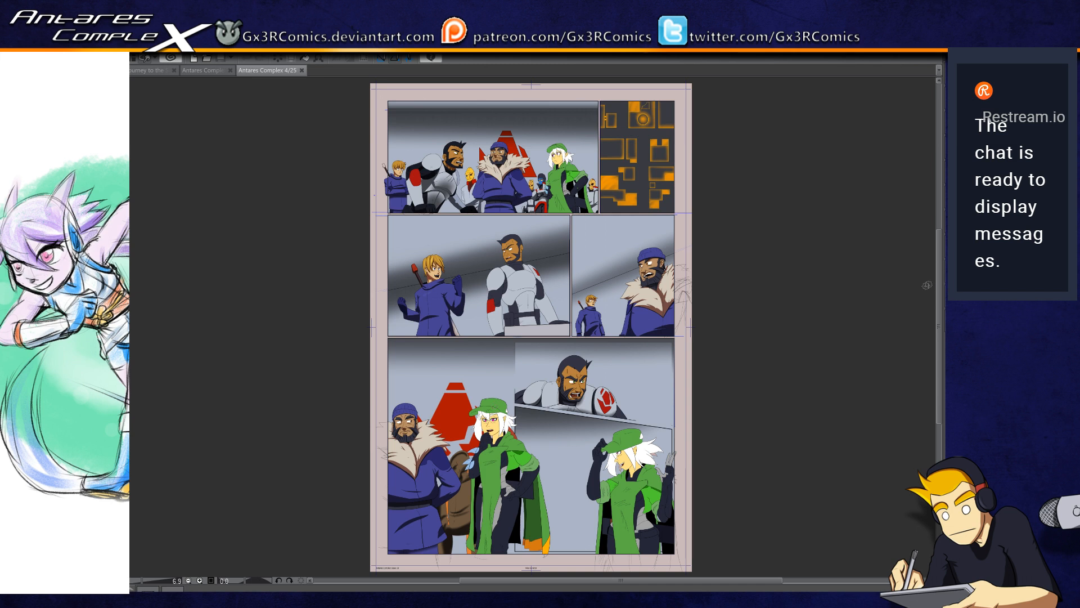
Step: Select the dark upper-arm sleeve above the armoured man's red band and paint a vertical shadow stripe along its crease
scroll(512, 280, "up", 5)
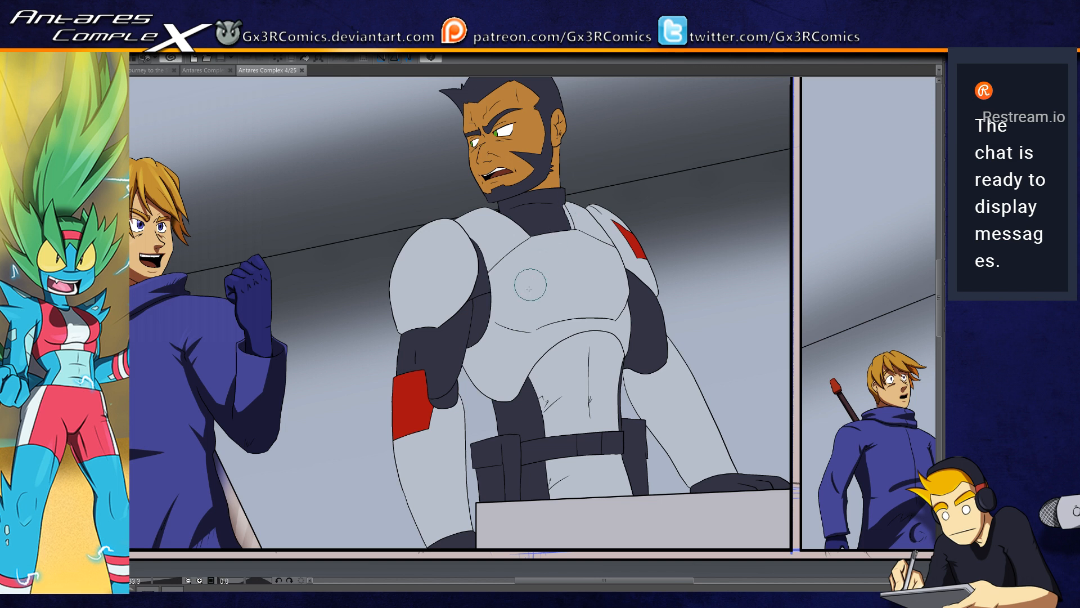
scroll(497, 326, "up", 2)
key("w")
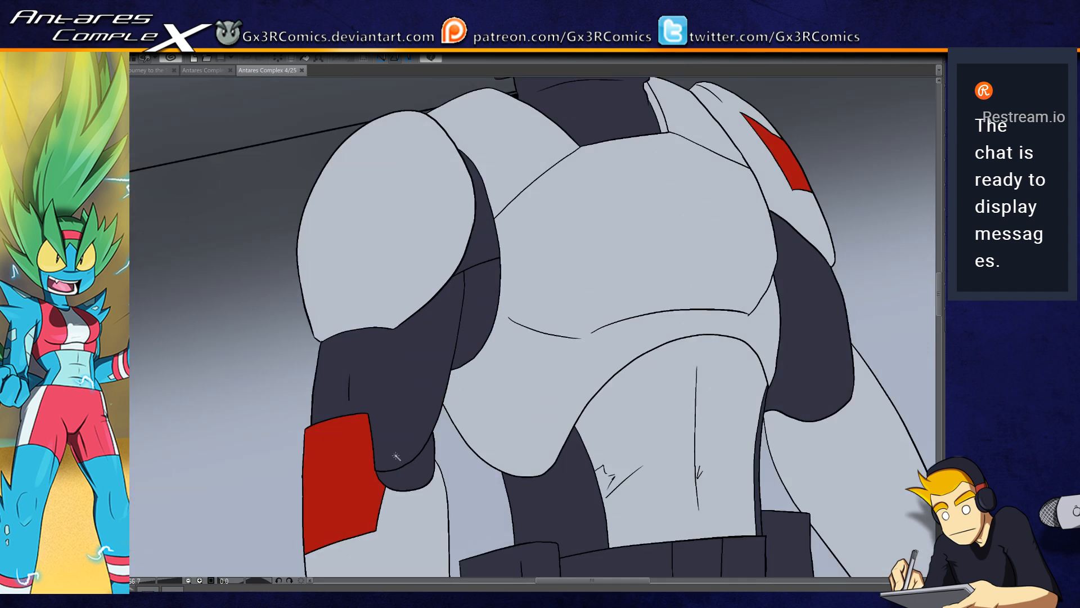
left_click(403, 436)
key("p")
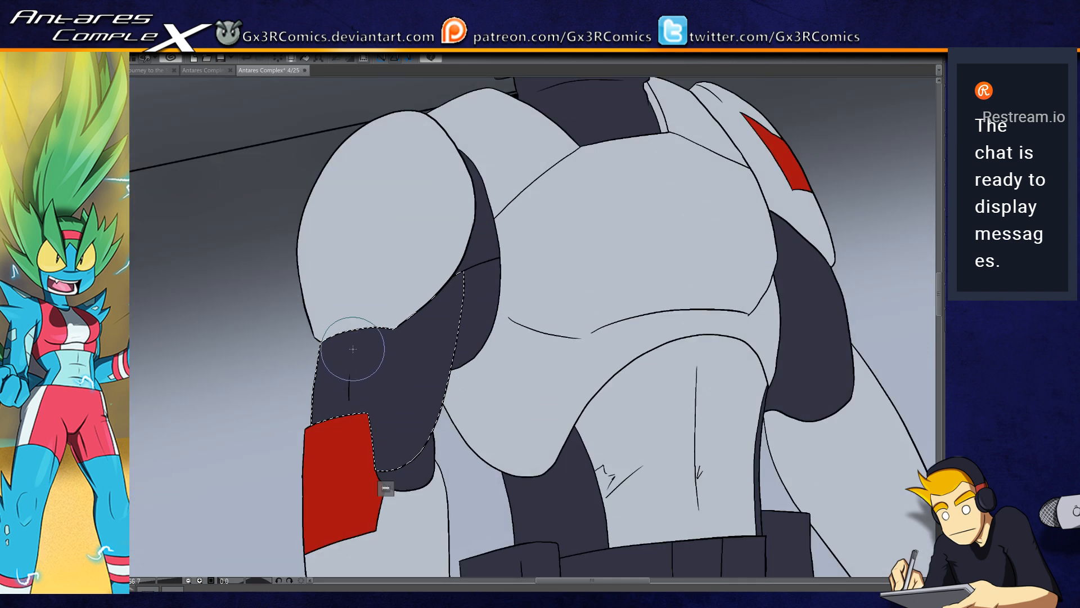
left_click_drag(359, 325, 356, 451)
key("ctrl+z")
left_click_drag(361, 316, 361, 455)
key("ctrl+z")
left_click_drag(358, 327, 363, 454)
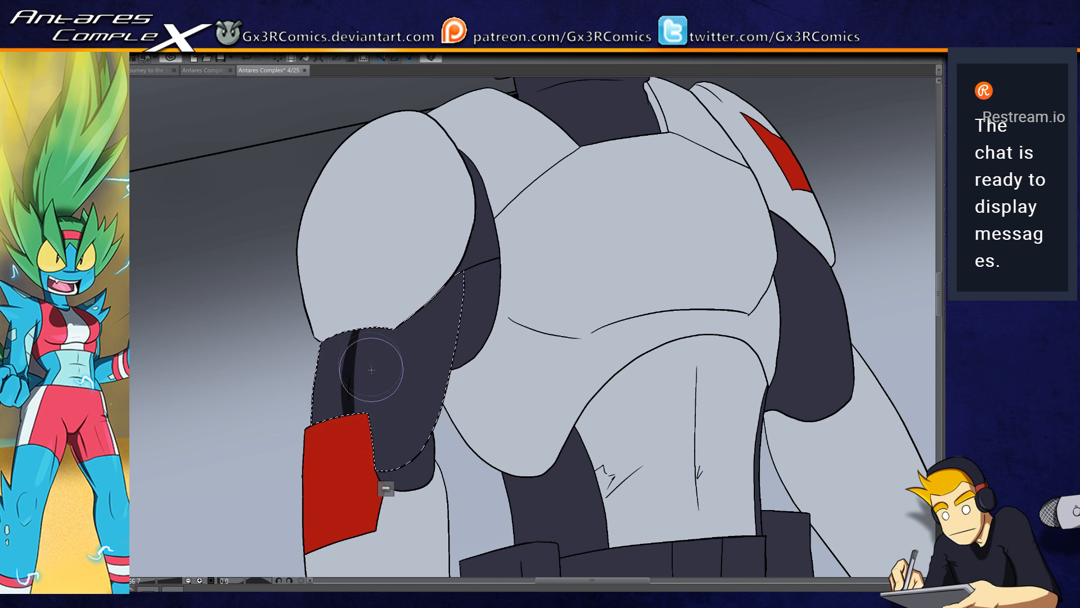
key("ctrl+z")
mouse_move(361, 308)
left_mouse_down()
mouse_move(368, 471)
mouse_move(467, 374)
left_mouse_up()
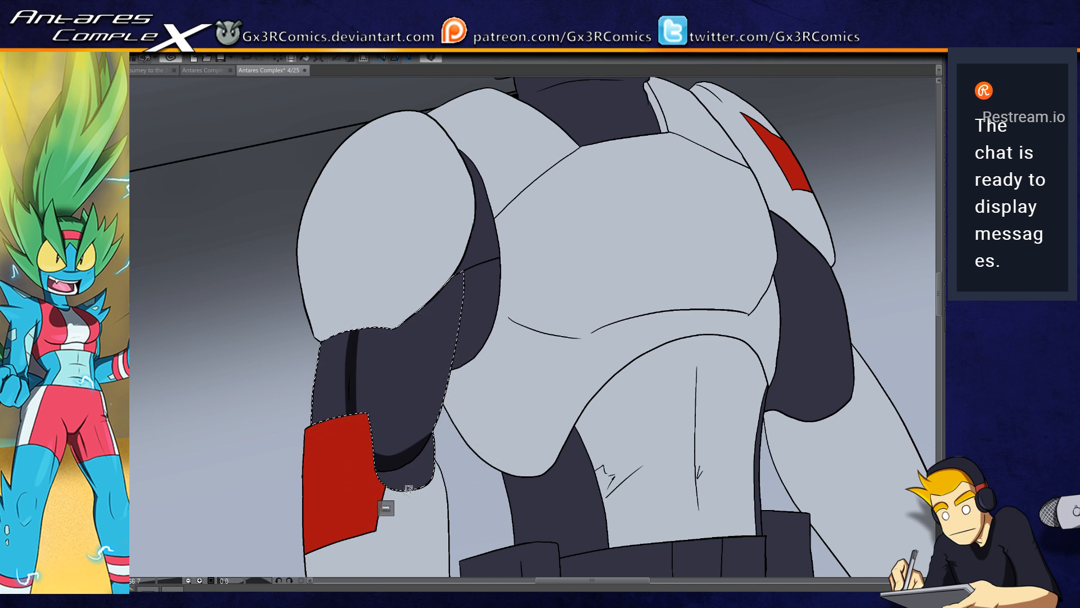
Step: Paint shadows on the dark elbow piece below the sleeve and along the sleeve's curved inner edge
left_click_drag(395, 468, 404, 522)
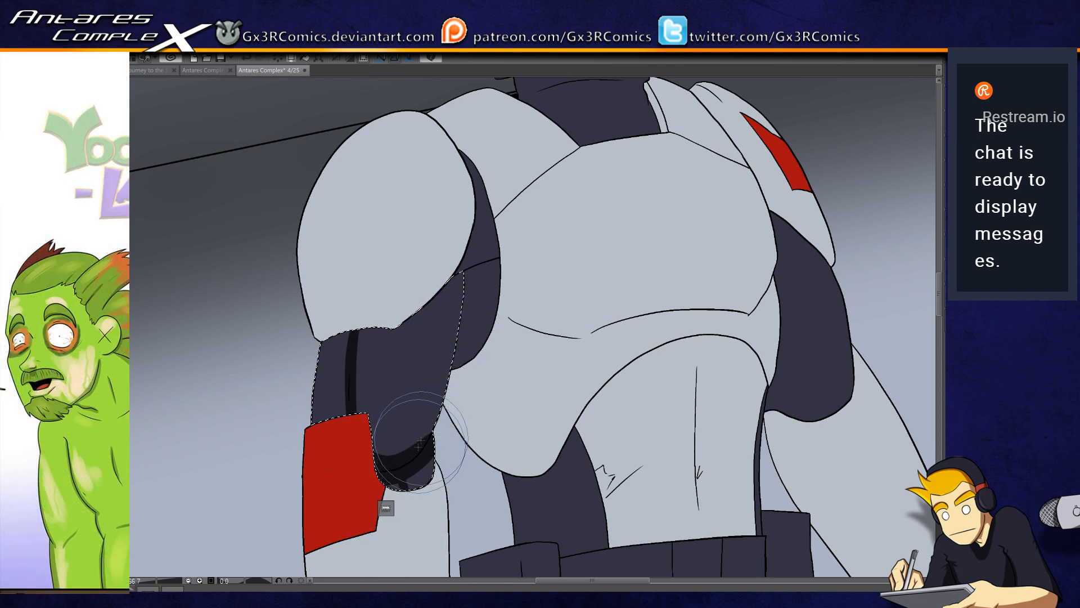
left_click_drag(435, 417, 451, 247)
key("ctrl+z")
mouse_move(397, 465)
left_mouse_down()
mouse_move(456, 355)
mouse_move(451, 242)
left_mouse_up()
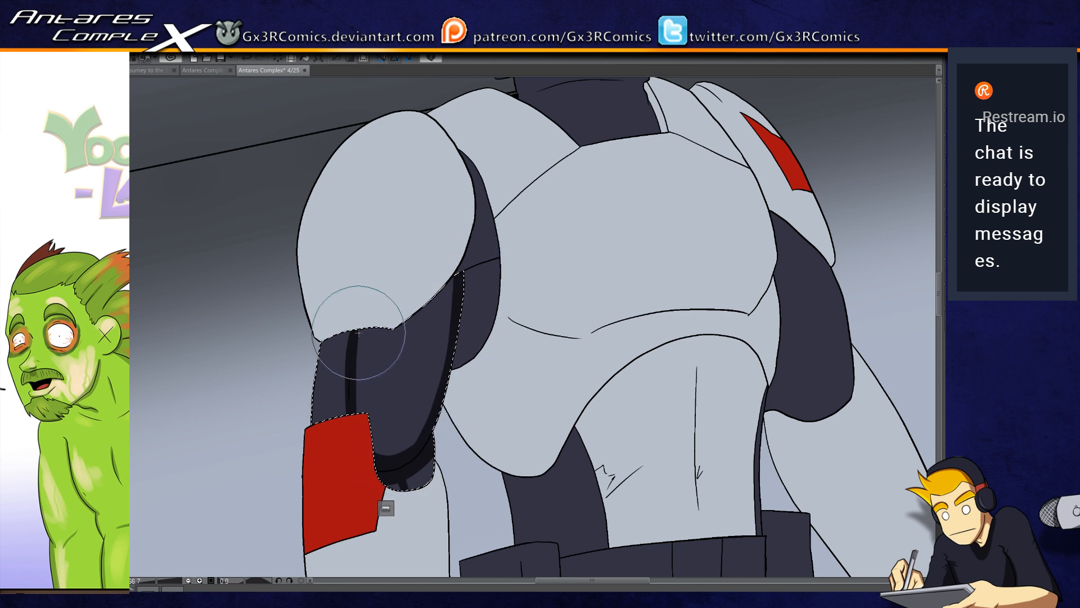
Step: Paint a shadow along the sleeve's upper edge beneath the shoulder pad, redoing unsatisfactory strokes, and clear the selection
key("ctrl+z")
mouse_move(354, 336)
left_mouse_down()
mouse_move(397, 335)
mouse_move(356, 332)
mouse_move(396, 333)
mouse_move(499, 248)
left_mouse_up()
key("ctrl+z")
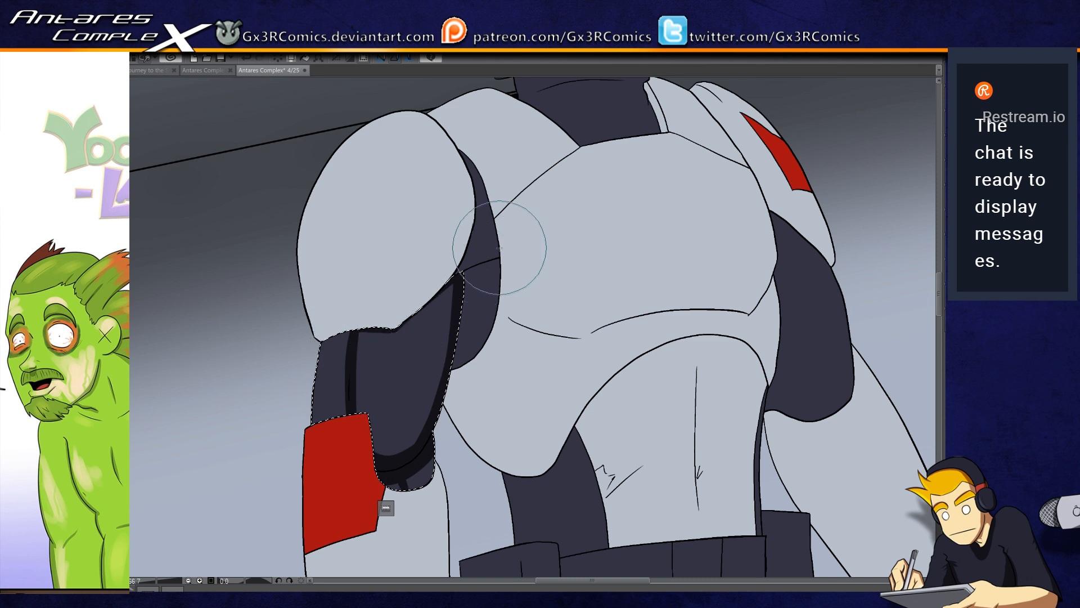
key("ctrl+z")
mouse_move(357, 336)
left_mouse_down()
mouse_move(410, 328)
mouse_move(397, 331)
mouse_move(489, 260)
left_mouse_up()
key("ctrl+z")
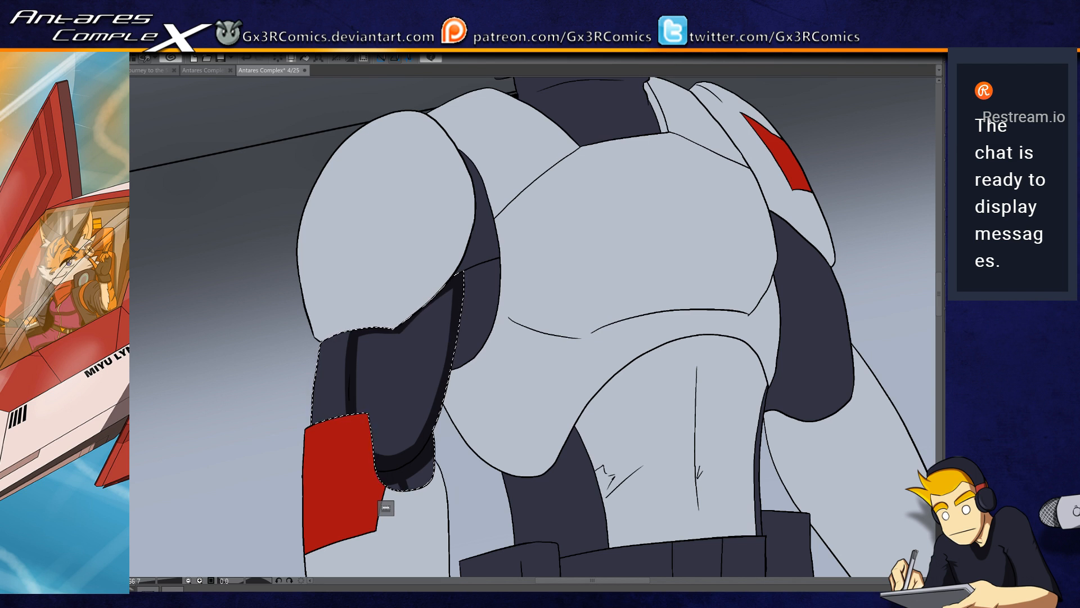
key("ctrl+d")
Step: Shade the two dark underarm sections between the shoulder pad and chest plate, selecting each one separately
left_click(471, 280)
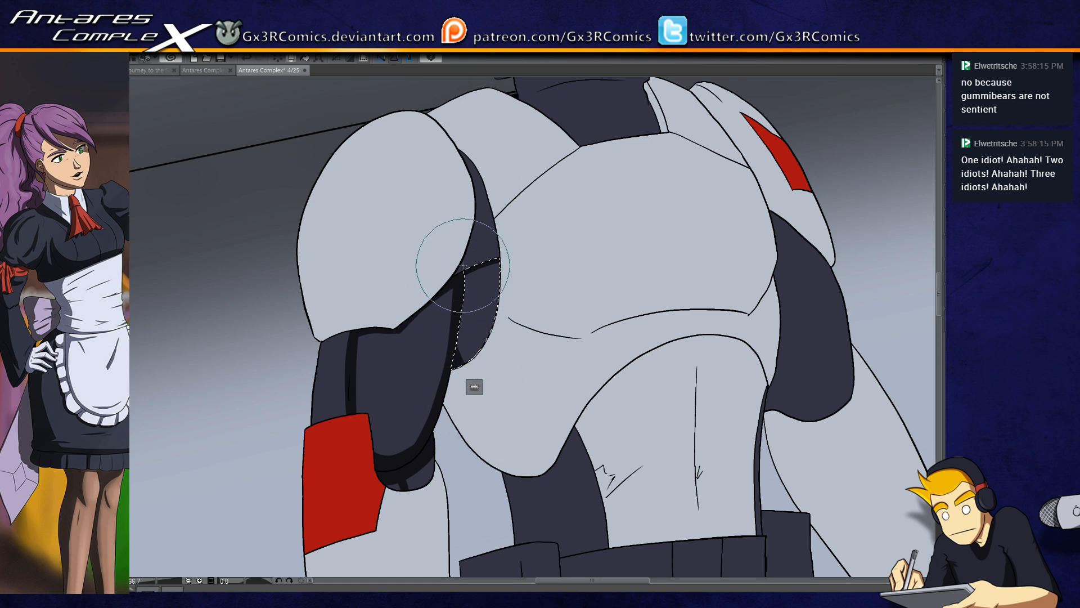
key("ctrl+d")
key("w")
left_click(481, 257)
key("b")
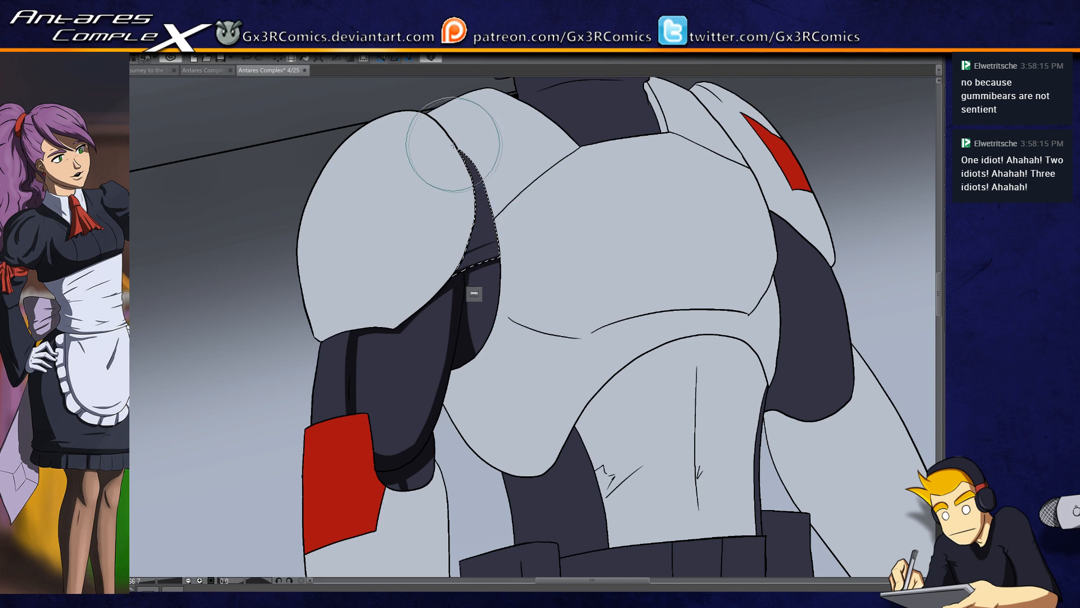
key("ctrl+d")
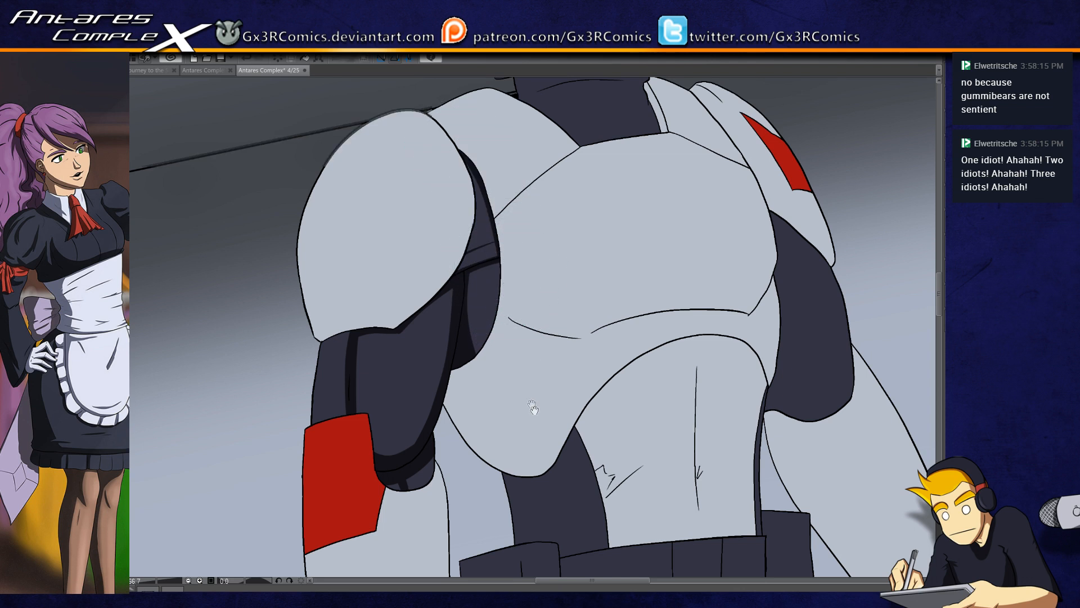
Step: Select the dark side section of the waist and shade its outer edge and the area beneath the chest plate
left_click_drag(536, 410, 502, 210)
key("w")
left_click(505, 312)
key("p")
mouse_move(468, 271)
left_mouse_down()
mouse_move(485, 408)
mouse_move(485, 271)
mouse_move(460, 237)
mouse_move(483, 422)
left_mouse_up()
left_click_drag(466, 247, 483, 403)
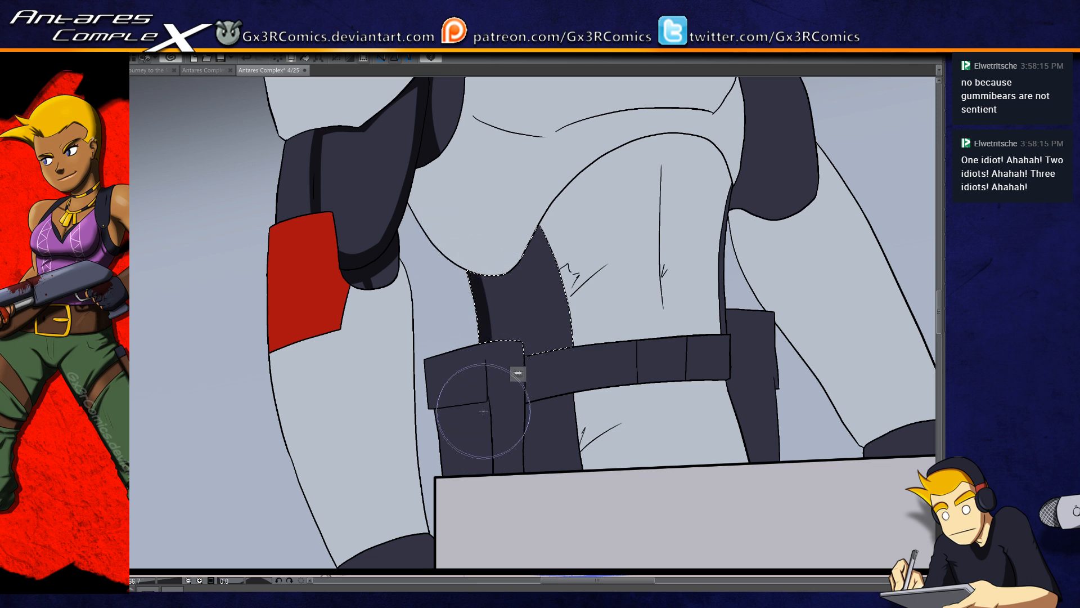
left_click_drag(471, 268, 547, 191)
key("ctrl+z")
left_click_drag(466, 250, 540, 184)
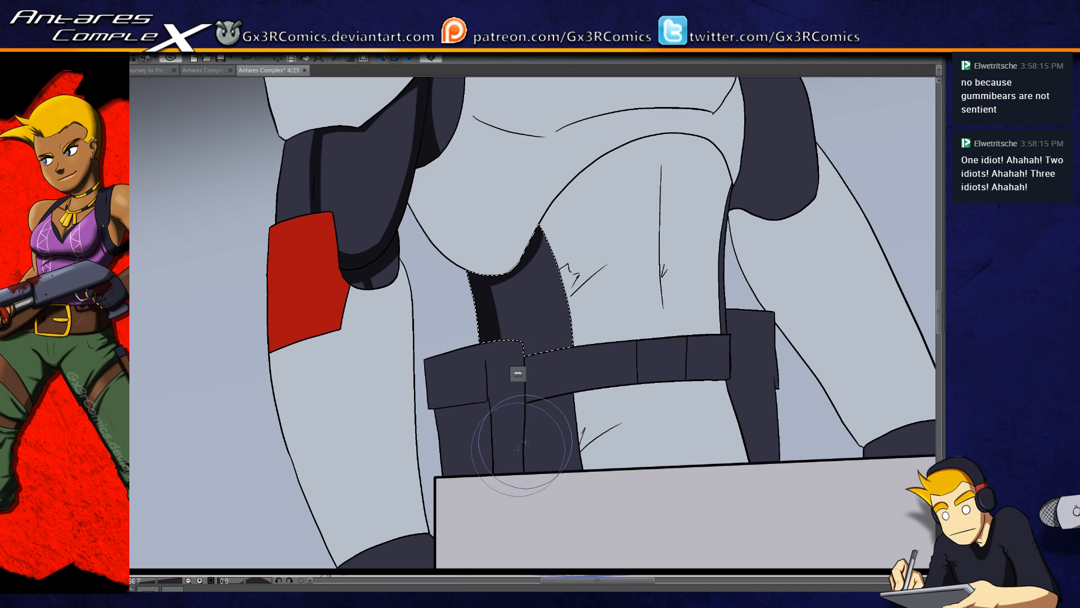
key("ctrl+d")
Step: Select the belt pouch flap and strap, and shade along the strap's side crease and upper edge
key("w")
left_click(504, 435)
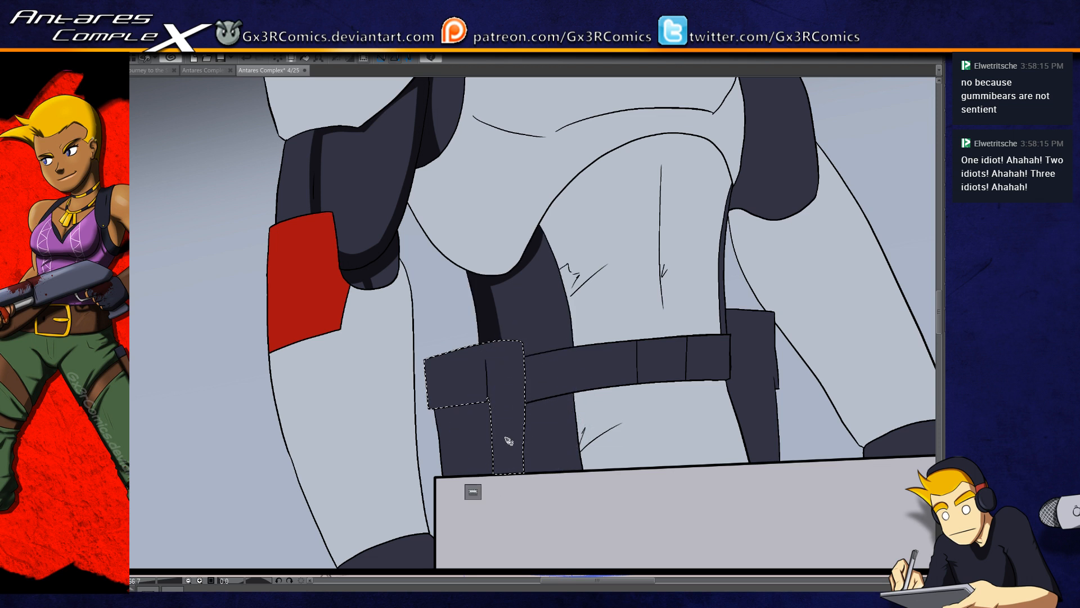
scroll(508, 439, "up", 1)
key("b")
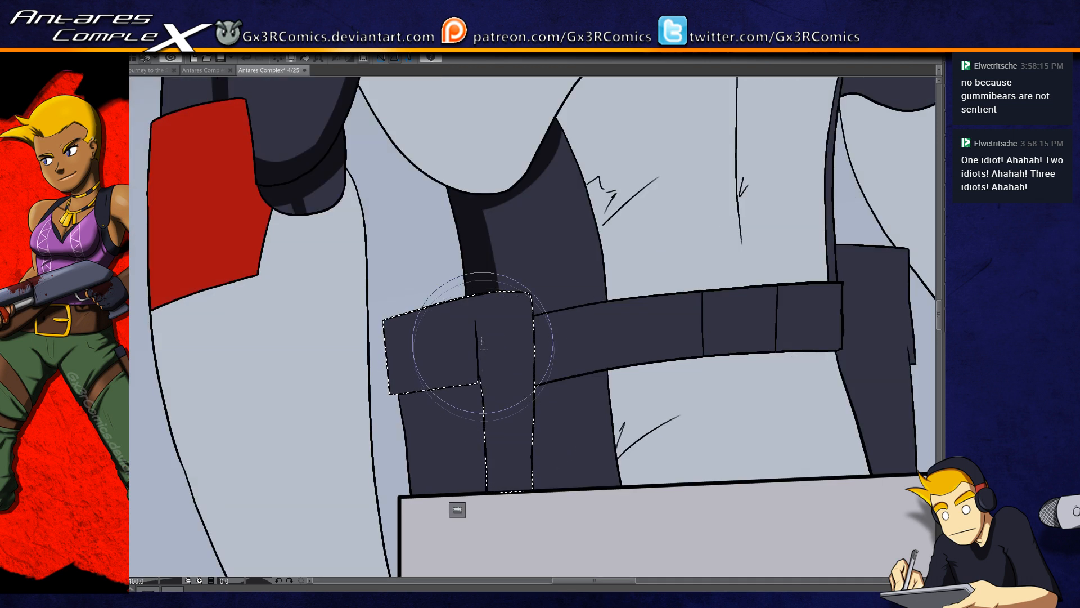
left_click_drag(475, 313, 484, 503)
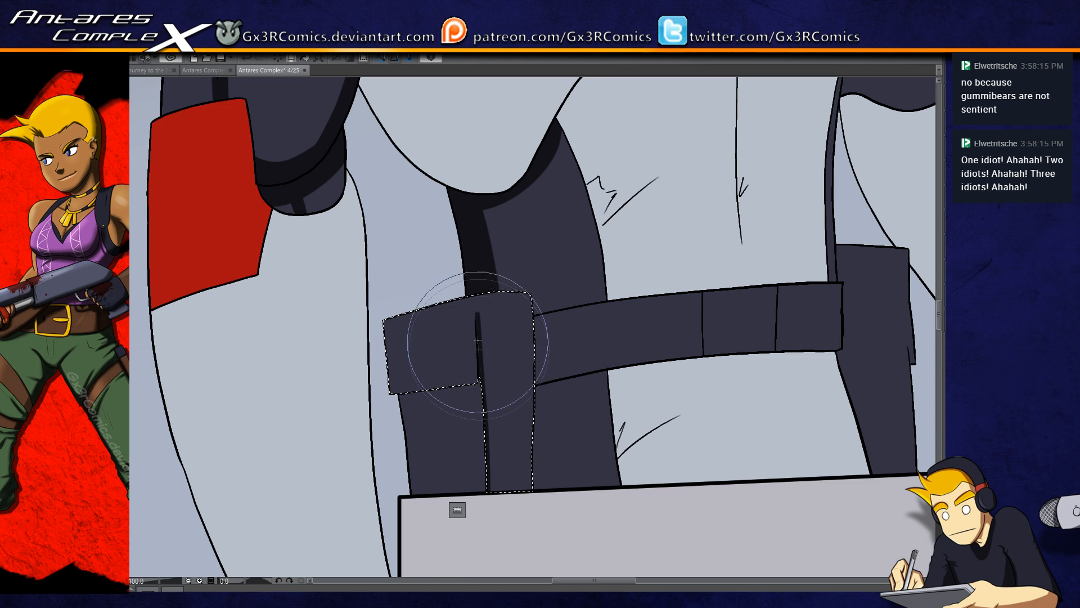
mouse_move(476, 311)
left_mouse_down()
mouse_move(534, 303)
mouse_move(478, 314)
mouse_move(527, 300)
left_mouse_up()
key("ctrl+z")
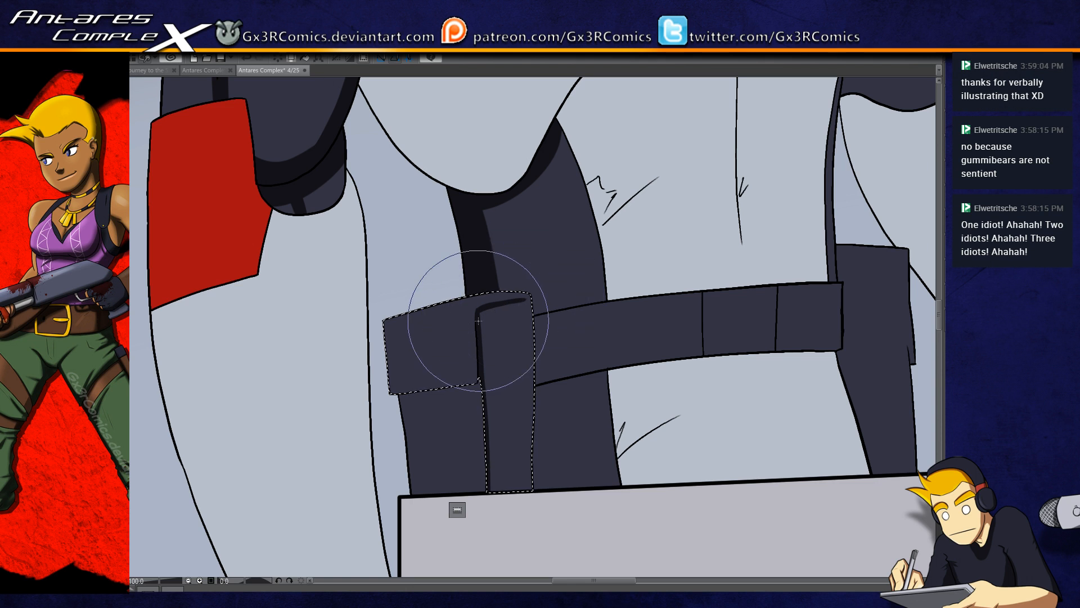
Step: Select the lower part of the belt pouch, paint a shadow strip under its flap, and clear the selection
key("w")
left_click(421, 397)
key("b")
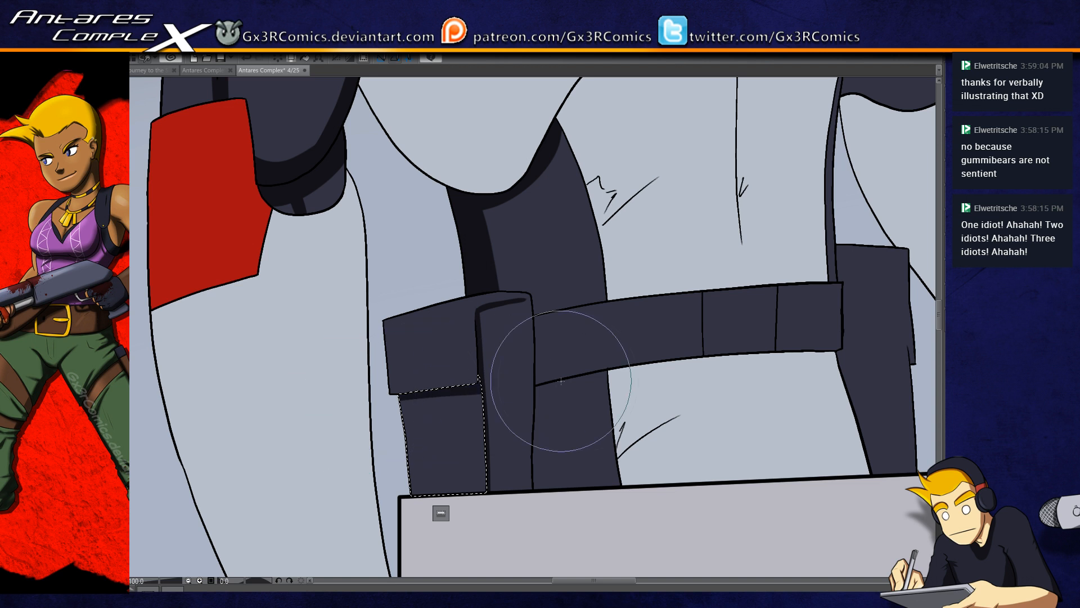
left_click_drag(366, 394, 497, 378)
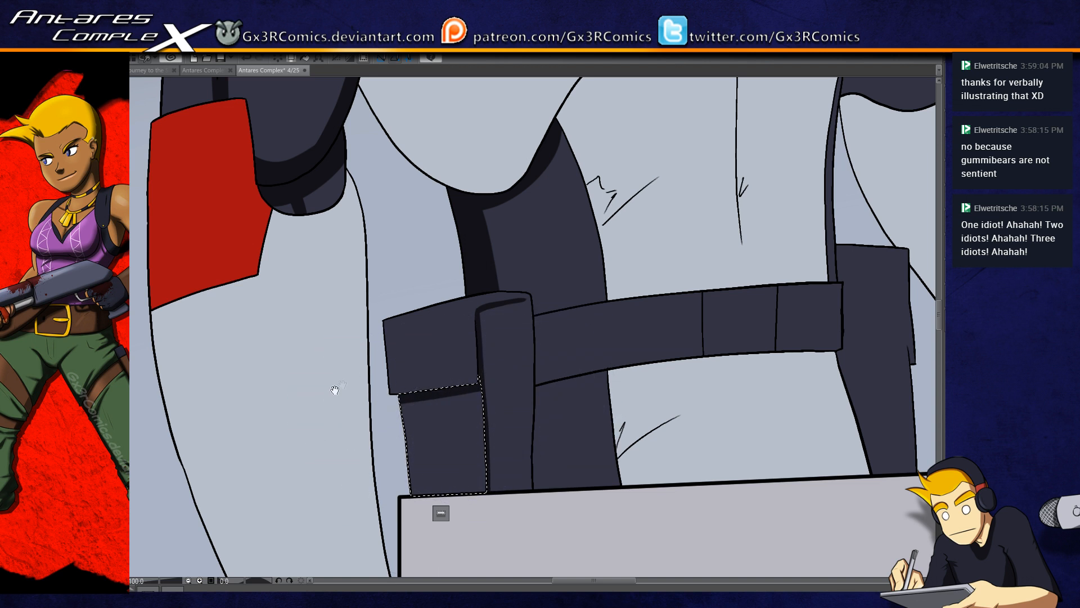
left_click_drag(337, 389, 397, 432)
key("ctrl+d")
Step: Select the dark elbow piece beside the red armband and deepen the shadow along its inner edge
key("w")
left_click(391, 250)
key("b")
mouse_move(396, 213)
left_mouse_down()
mouse_move(408, 235)
mouse_move(392, 252)
left_mouse_up()
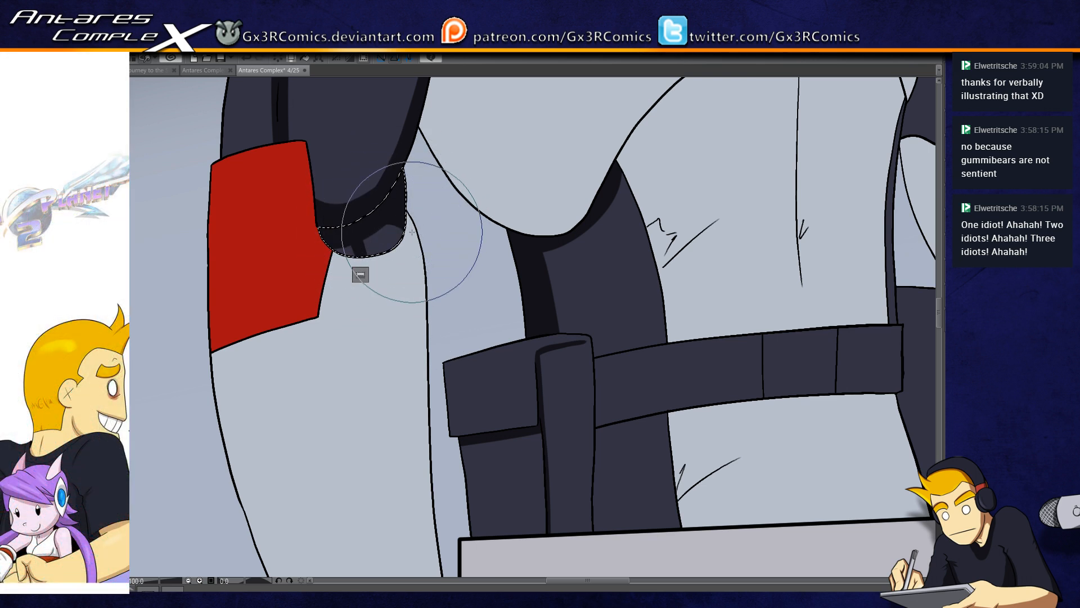
Step: Paint a grey shadow strip down the inner edge of the white forearm below the red armband
scroll(413, 372, "down", 1)
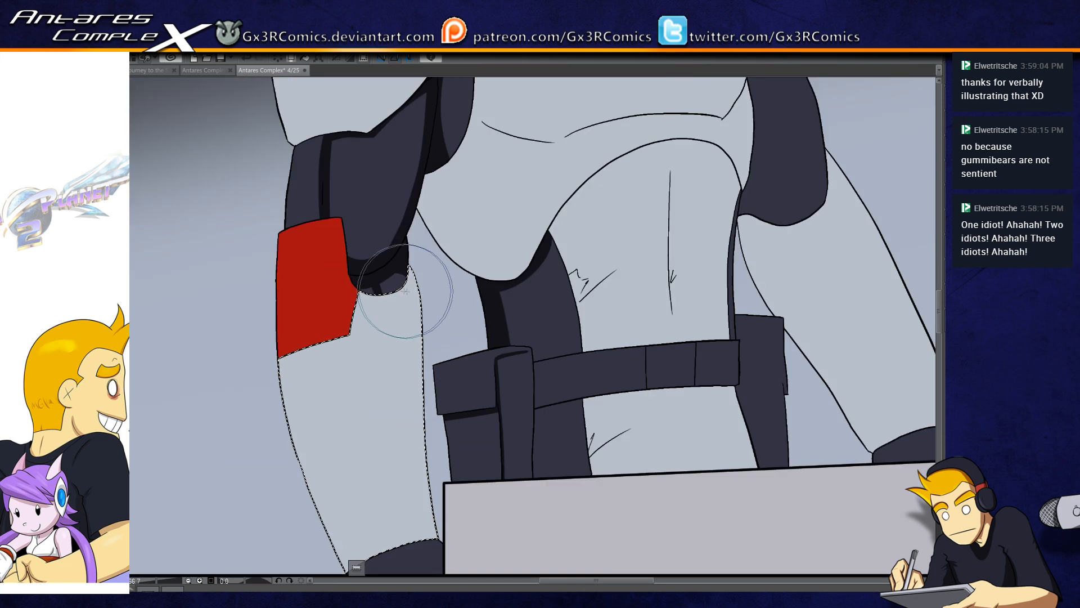
left_click_drag(409, 271, 436, 538)
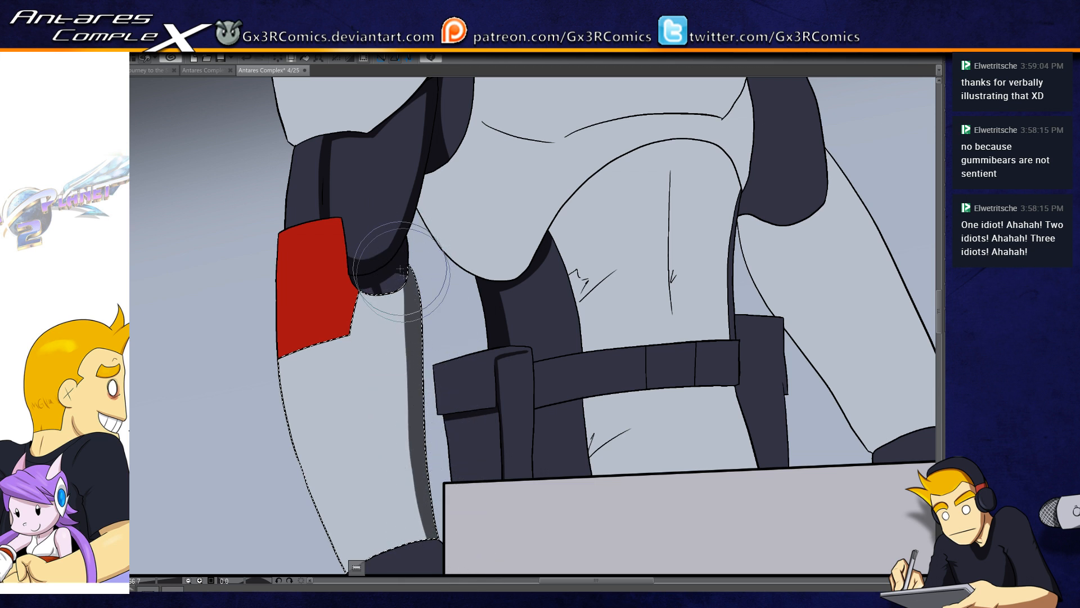
left_click_drag(397, 288, 430, 533)
left_click_drag(433, 484, 438, 328)
Step: Select the dark thigh section below the belt, shade its edge beside the pouch strap, and clear the selection
key("w")
left_click(440, 395)
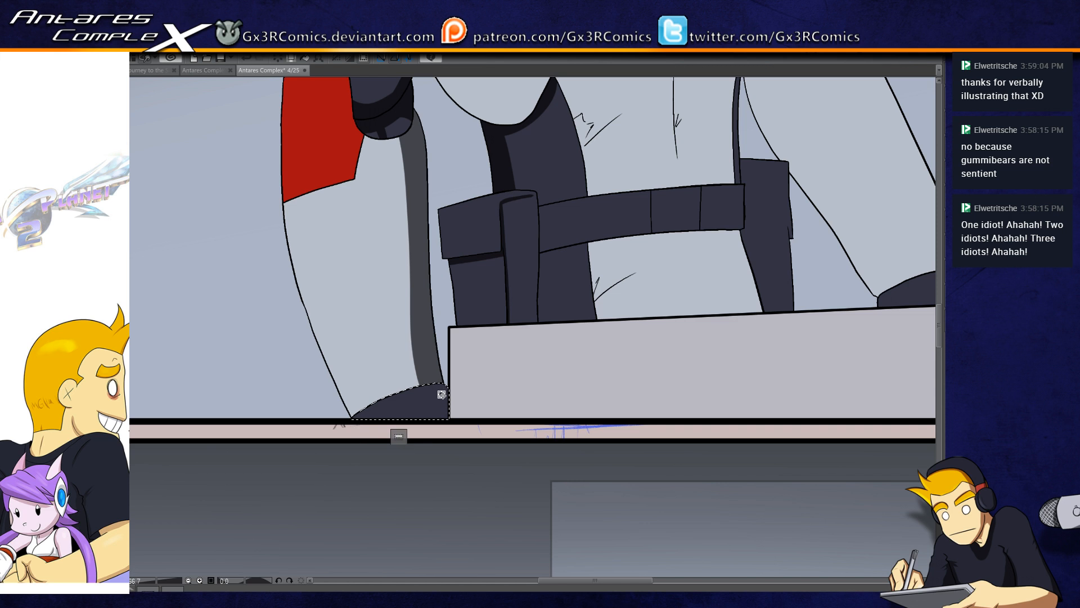
left_click_drag(466, 340, 361, 431)
left_click(446, 377)
left_click_drag(439, 320, 437, 474)
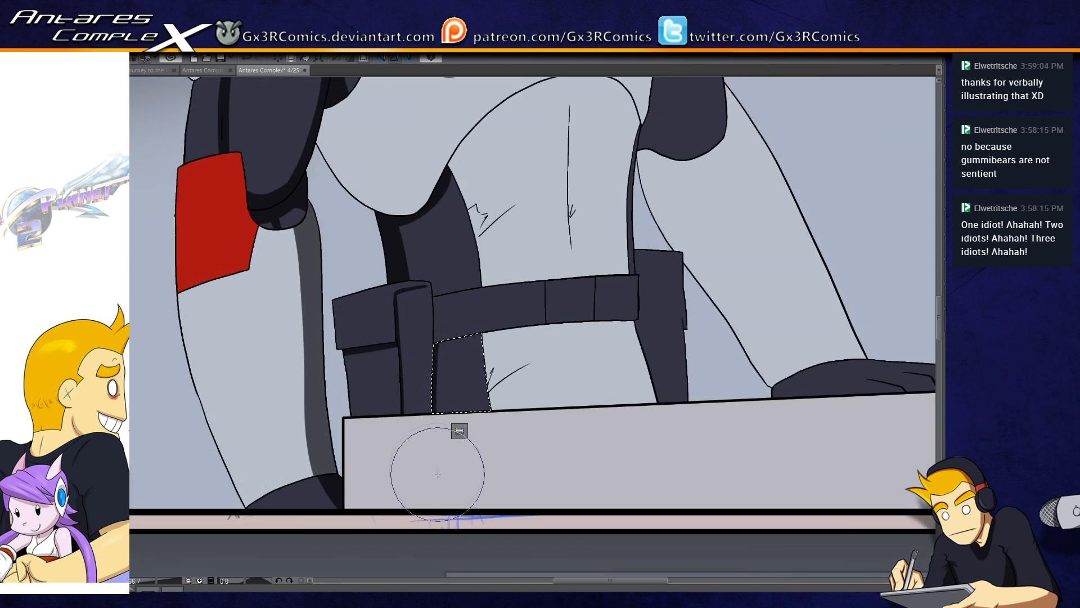
left_click_drag(442, 316, 442, 480)
key("ctrl+d")
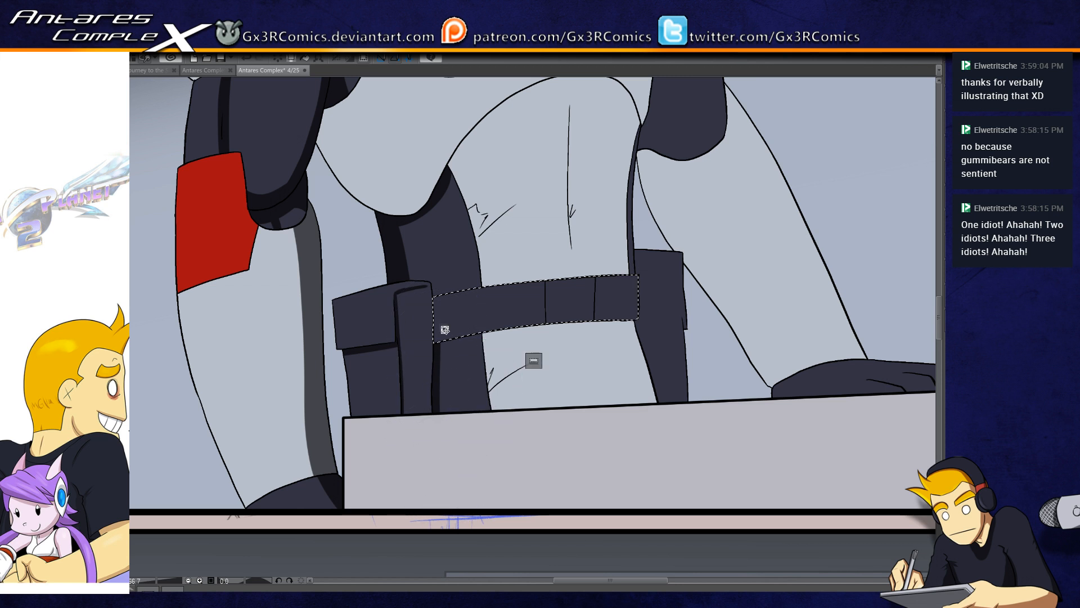
Step: Shade the belt where it meets the pouch strap, and select and shade the dark holster on the opposite hip
key("b")
left_click_drag(436, 281, 439, 384)
key("ctrl+d")
left_click_drag(524, 394, 448, 452)
left_click(587, 370)
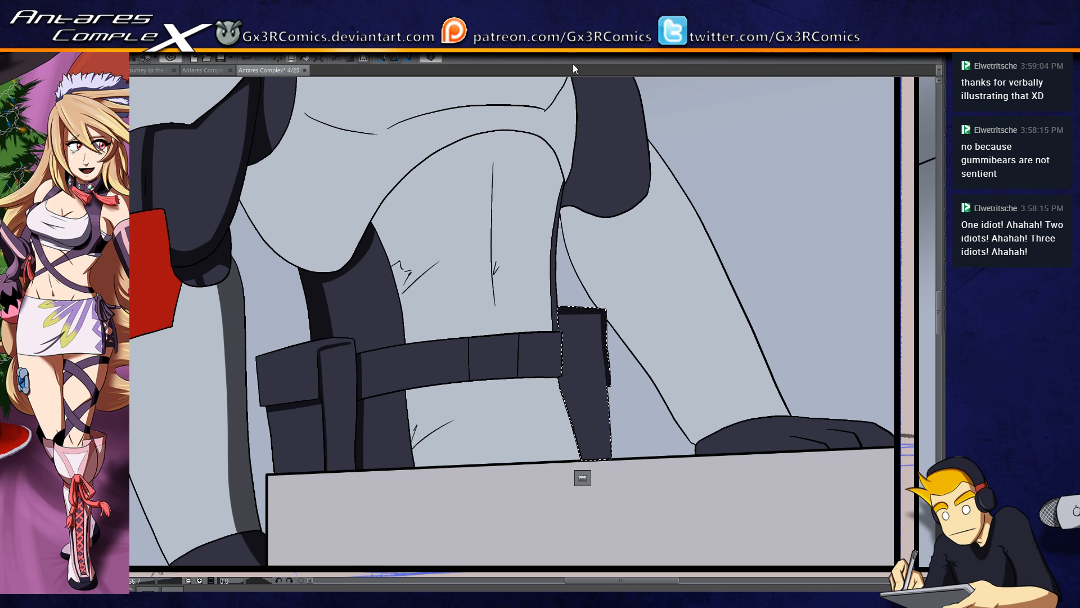
Step: Select the white forearm leaning on the table and paint a broad grey shadow along its inner edge
left_click(611, 230)
key("b")
left_click_drag(557, 211, 693, 444)
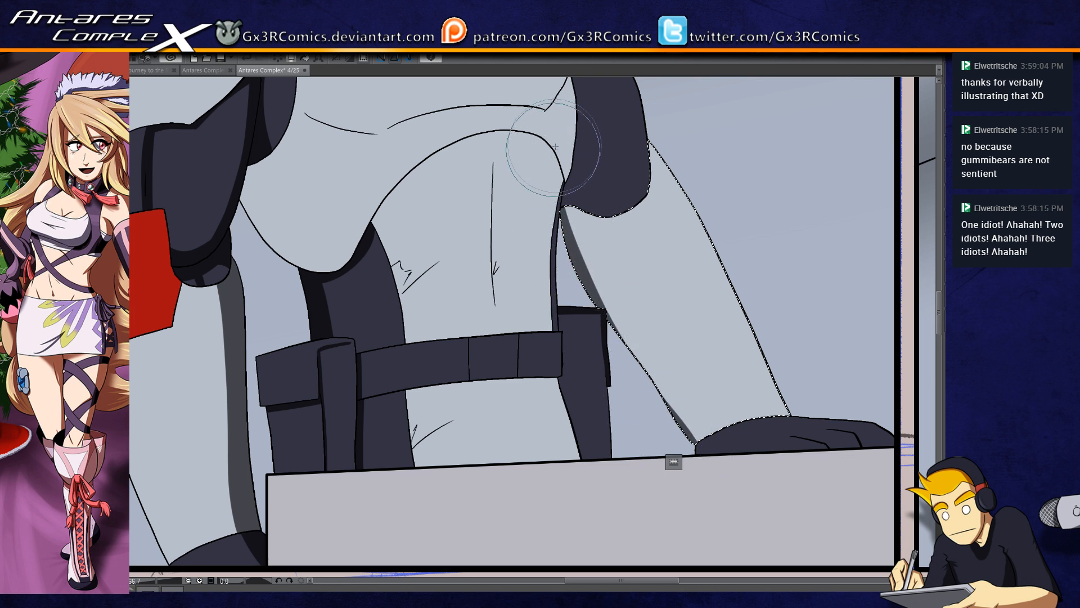
left_click_drag(567, 191, 723, 456)
key("ctrl+z")
mouse_move(569, 186)
left_mouse_down()
mouse_move(613, 308)
mouse_move(707, 458)
left_mouse_up()
left_click_drag(579, 203, 646, 405)
mouse_move(564, 179)
left_mouse_down()
mouse_move(574, 228)
mouse_move(720, 489)
left_mouse_up()
left_click_drag(653, 378, 707, 515)
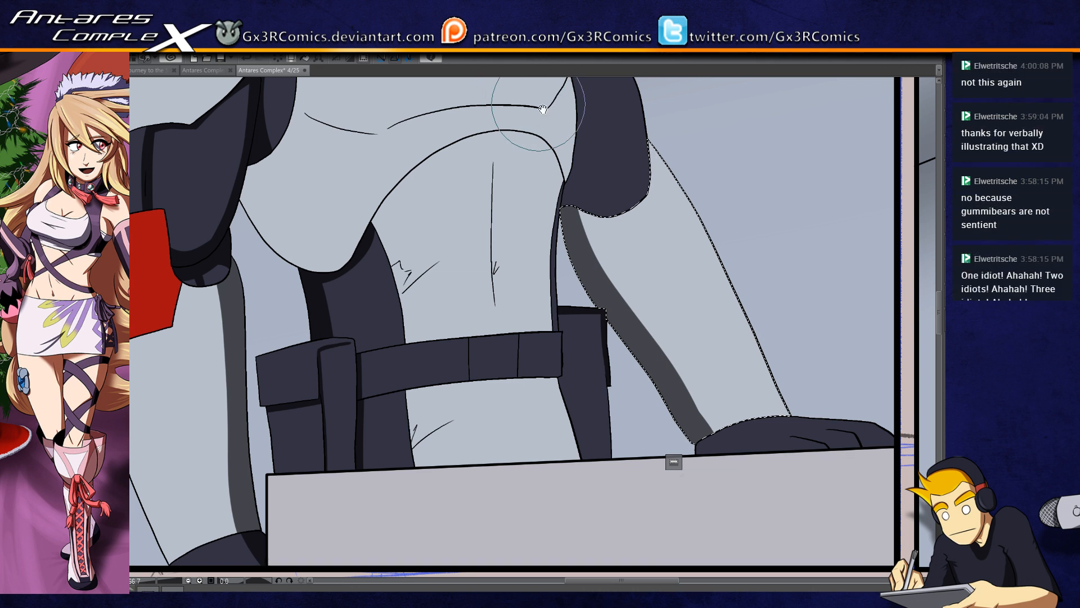
Step: Widen the leaning forearm's shadow near the dark elbow section and clear the selection
left_click_drag(598, 147, 533, 243)
mouse_move(513, 288)
left_mouse_down()
mouse_move(528, 342)
mouse_move(658, 521)
left_mouse_up()
left_click_drag(512, 265, 641, 526)
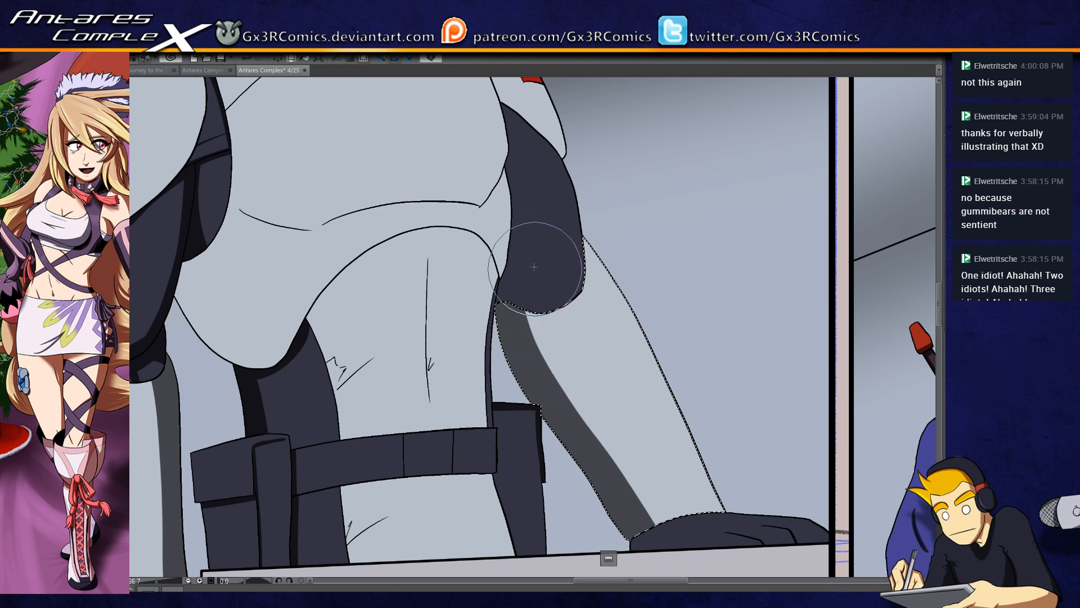
left_click_drag(505, 250, 650, 529)
key("w")
key("ctrl+d")
Step: Select the white abdomen area and paint a curved grey shadow beneath the lower edge of the chest plate
left_click_drag(383, 286, 458, 386)
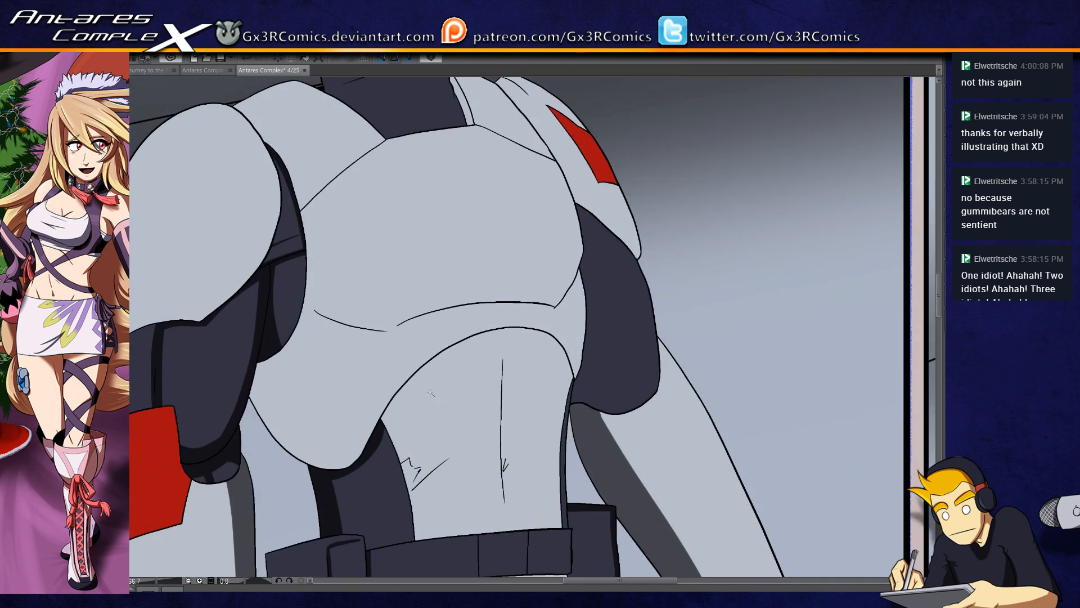
left_click(411, 417)
key("b")
mouse_move(375, 431)
left_mouse_down()
mouse_move(404, 394)
mouse_move(526, 341)
left_mouse_up()
key("ctrl+z")
mouse_move(381, 434)
left_mouse_down()
mouse_move(574, 324)
mouse_move(393, 454)
mouse_move(582, 377)
left_mouse_up()
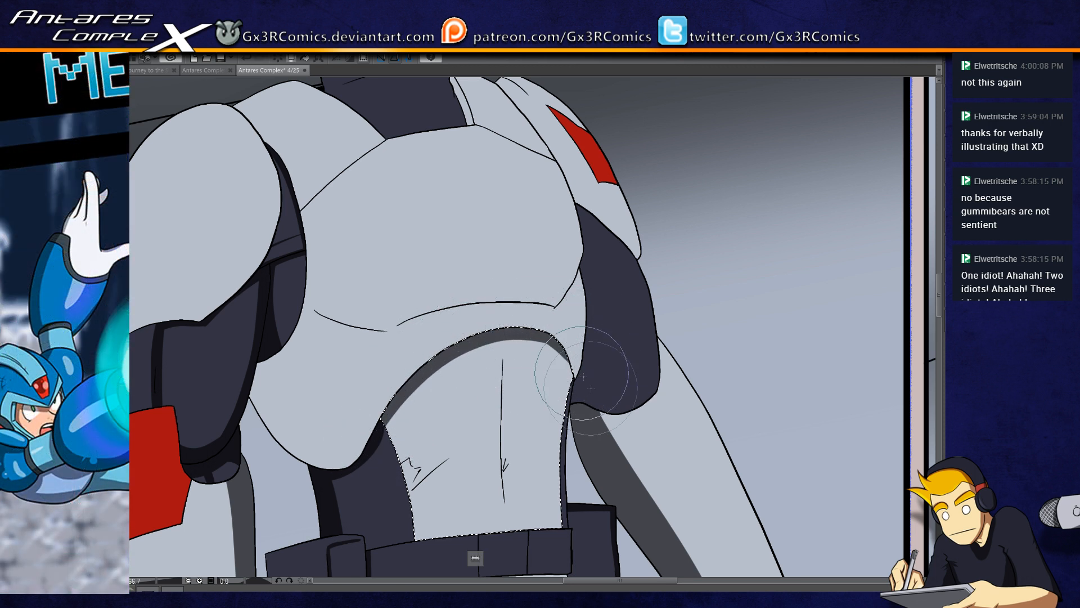
left_click_drag(484, 333, 578, 415)
mouse_move(527, 336)
left_mouse_down()
mouse_move(573, 382)
mouse_move(573, 406)
left_mouse_up()
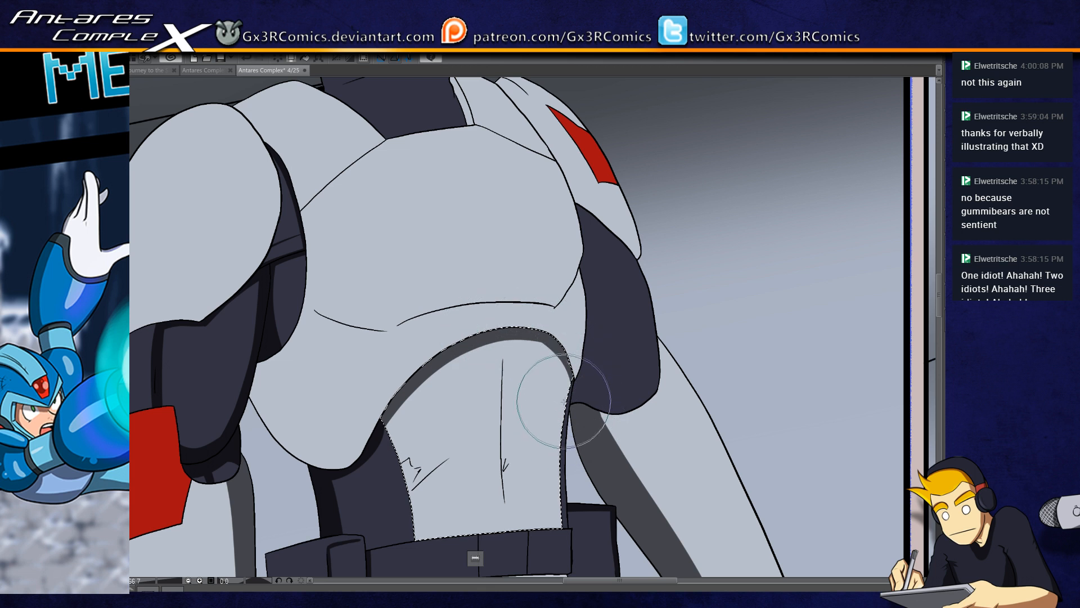
Step: Paint a thin tapered shadow along the abdomen's vertical centre line, redoing the stroke until clean, and clear the selection
left_click_drag(502, 347, 502, 500)
key("ctrl+z")
left_click_drag(503, 346, 505, 508)
key("ctrl+z")
left_click_drag(506, 348, 504, 511)
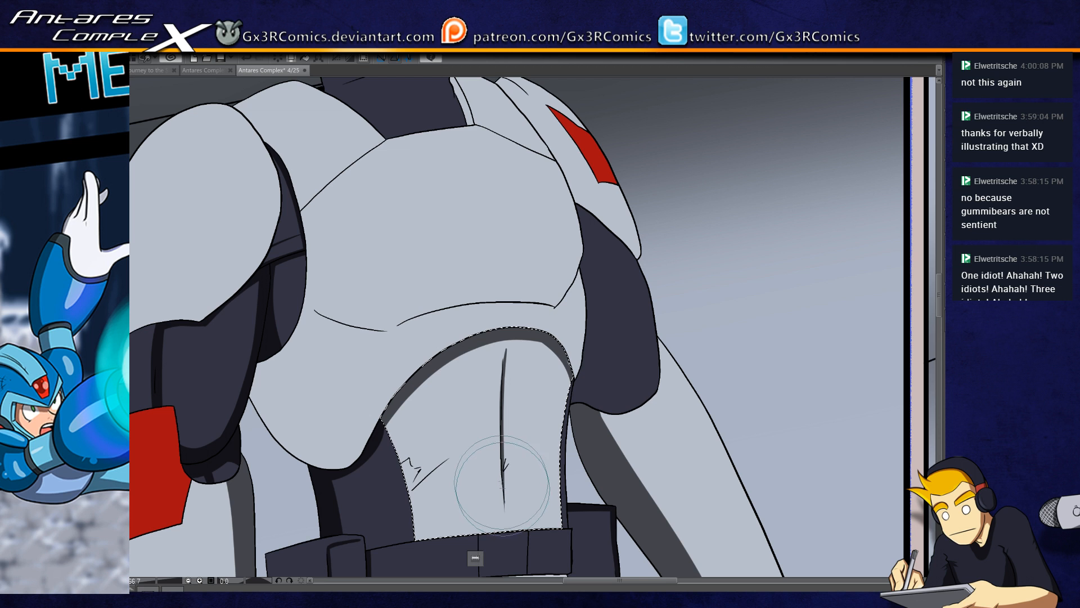
key("ctrl+d")
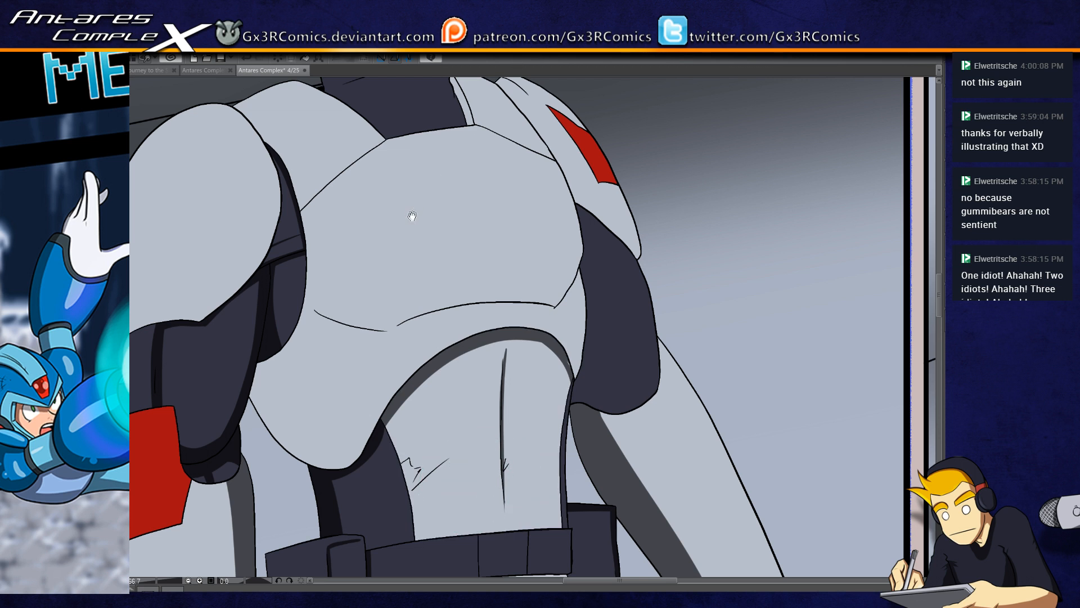
Step: Select the dark collar and paint near-black shadows beneath its fold and down the neck's shaded side
left_click_drag(412, 214, 441, 315)
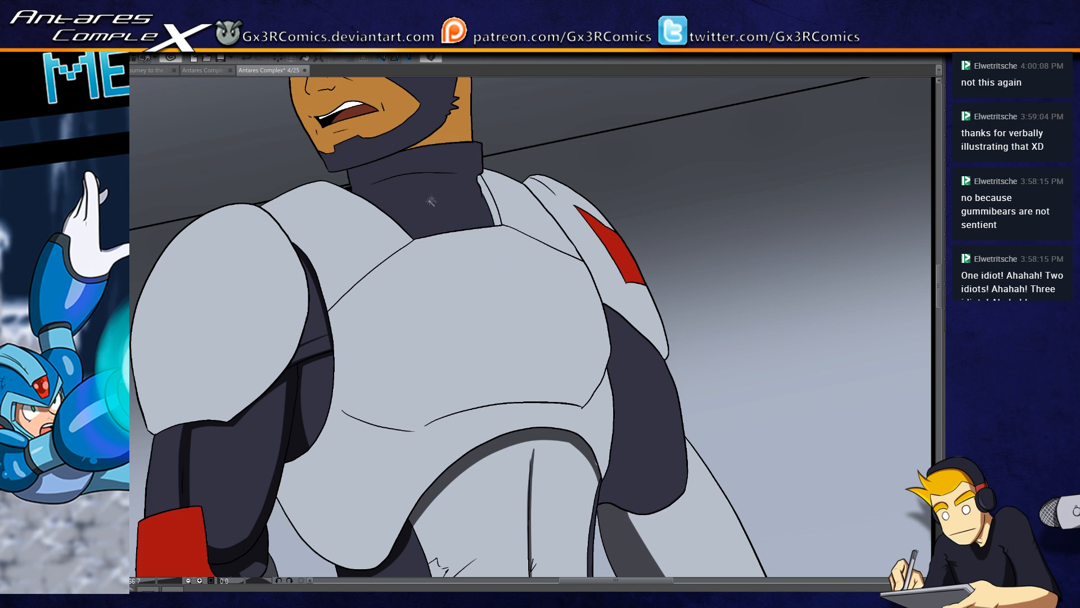
left_click_drag(354, 192, 478, 171)
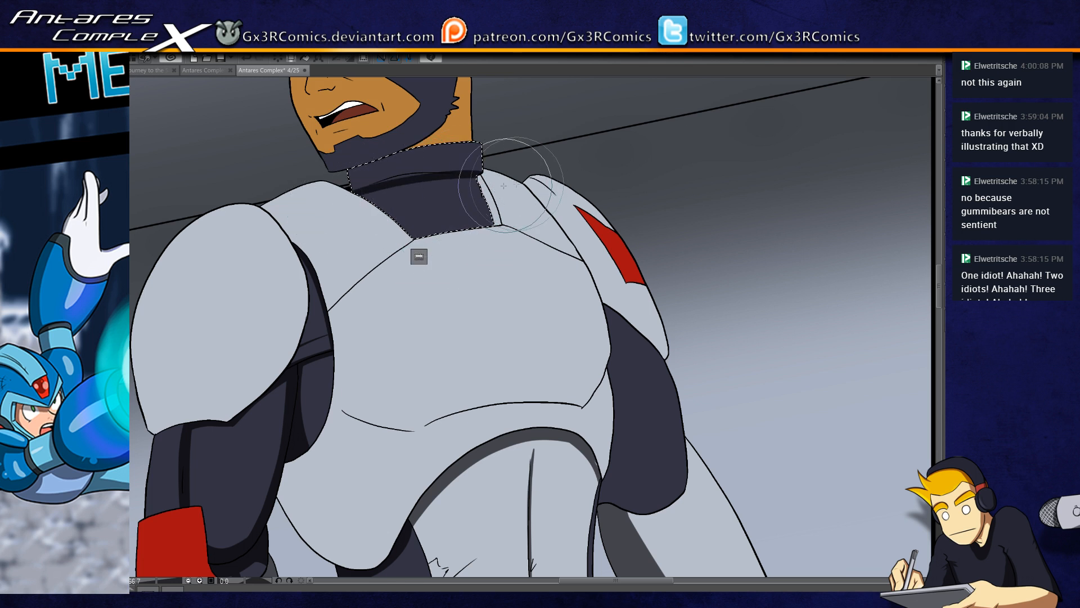
mouse_move(348, 193)
left_mouse_down()
mouse_move(400, 172)
mouse_move(491, 175)
left_mouse_up()
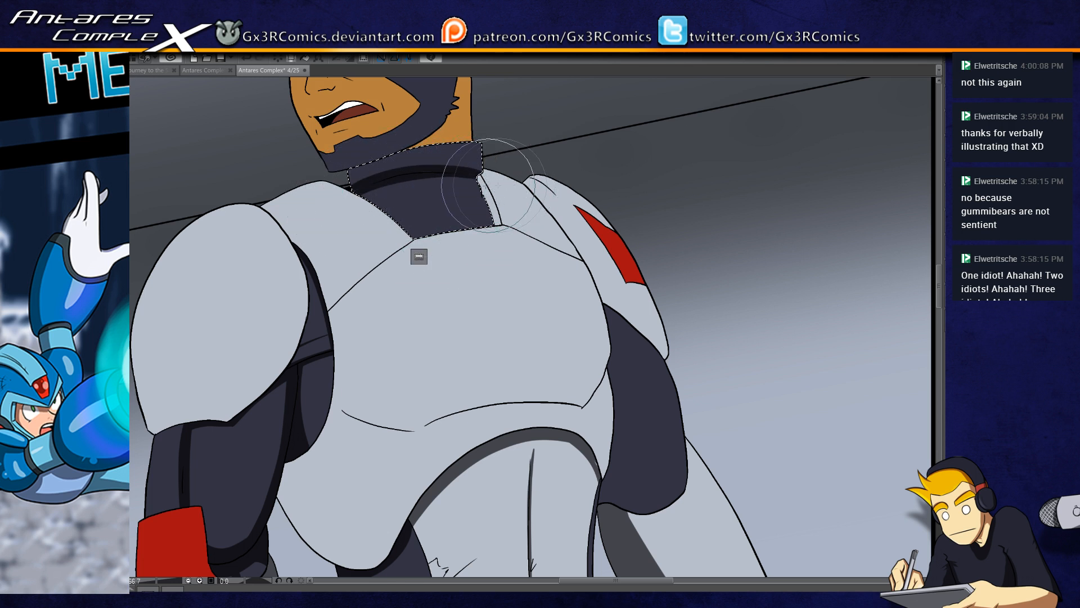
left_click_drag(345, 170, 357, 190)
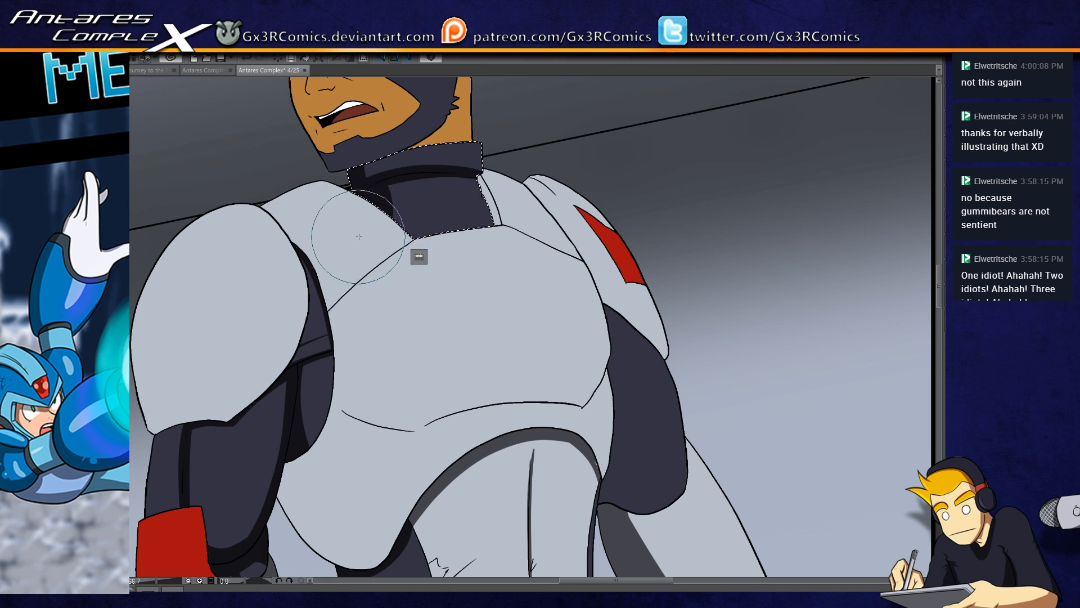
Step: Select the white chest plate and paint a broad curved grey shadow along its lower side edge, redoing the first stroke
left_click_drag(397, 362, 393, 274)
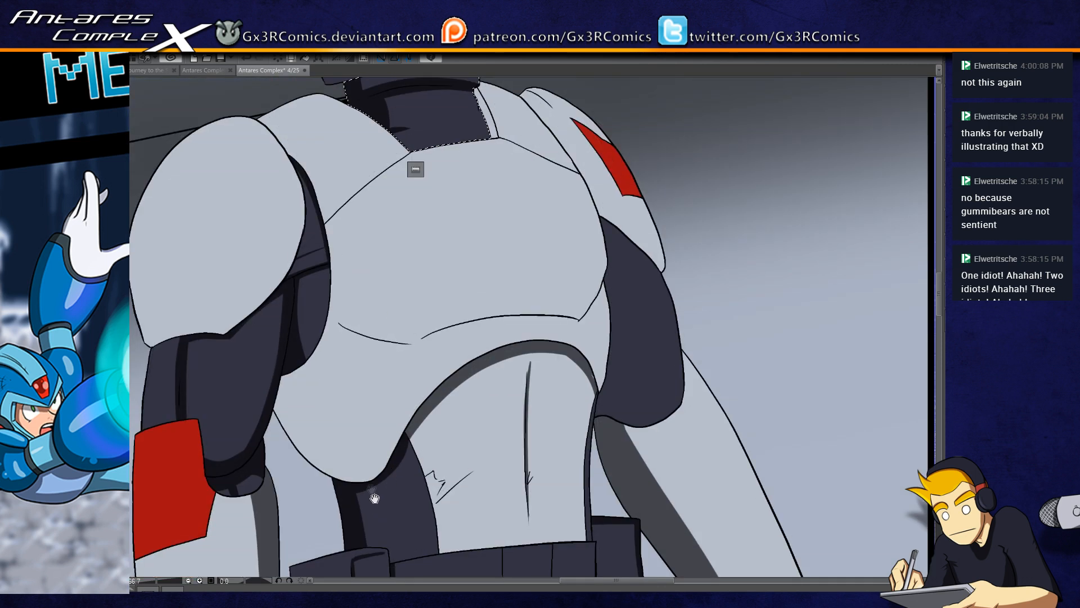
left_click(353, 447)
key("b")
left_click_drag(263, 340, 377, 479)
key("ctrl+z")
left_click_drag(257, 340, 388, 501)
mouse_move(263, 324)
left_mouse_down()
mouse_move(357, 483)
mouse_move(271, 322)
mouse_move(405, 509)
left_mouse_up()
left_click_drag(278, 338, 432, 478)
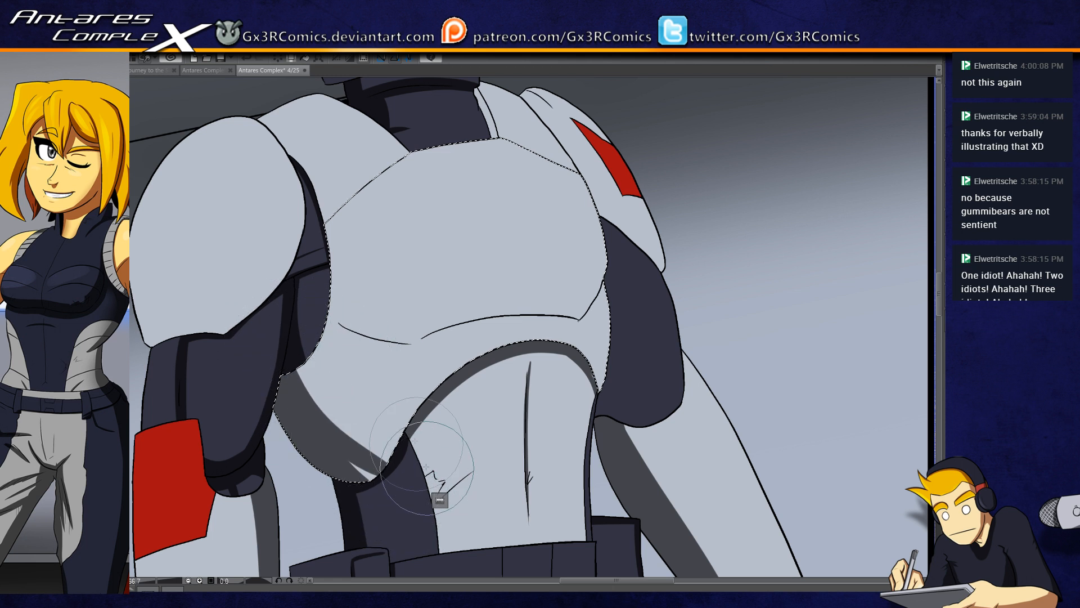
Step: Paint an angular grey shadow band following the pectoral line across the chest plate
scroll(440, 499, "up", 2)
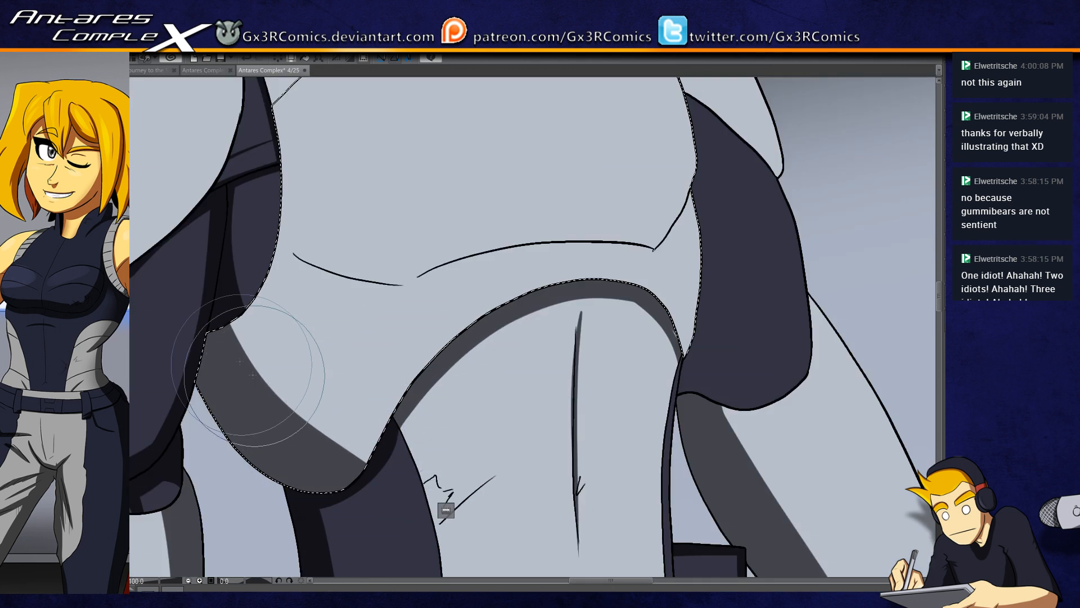
left_click_drag(377, 364, 378, 448)
mouse_move(276, 323)
left_mouse_down()
mouse_move(345, 353)
mouse_move(410, 364)
mouse_move(475, 335)
mouse_move(653, 318)
mouse_move(710, 228)
left_mouse_up()
mouse_move(264, 311)
left_mouse_down()
mouse_move(416, 360)
mouse_move(580, 325)
left_mouse_up()
mouse_move(386, 386)
left_mouse_down()
mouse_move(555, 337)
mouse_move(659, 333)
left_mouse_up()
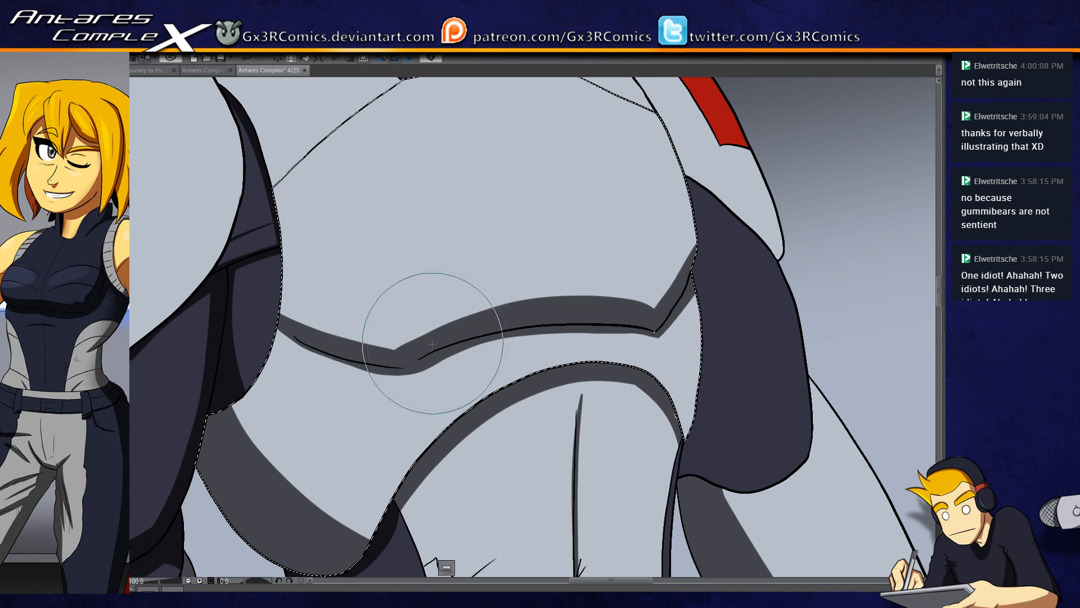
Step: Thicken the pectoral shadow on the side nearer the large shoulder pad and clear the chest selection
left_click_drag(260, 302, 404, 355)
key("ctrl+z")
mouse_move(259, 301)
left_mouse_down()
mouse_move(355, 344)
mouse_move(397, 343)
mouse_move(254, 284)
mouse_move(346, 335)
mouse_move(392, 342)
mouse_move(281, 291)
mouse_move(306, 317)
mouse_move(420, 347)
left_mouse_up()
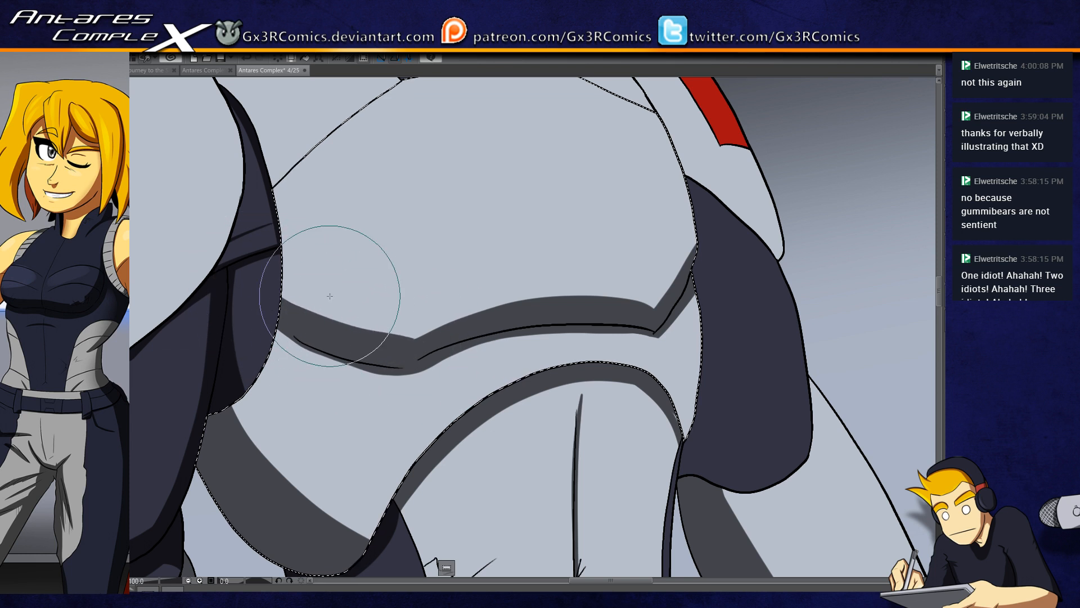
scroll(325, 289, "up", 2)
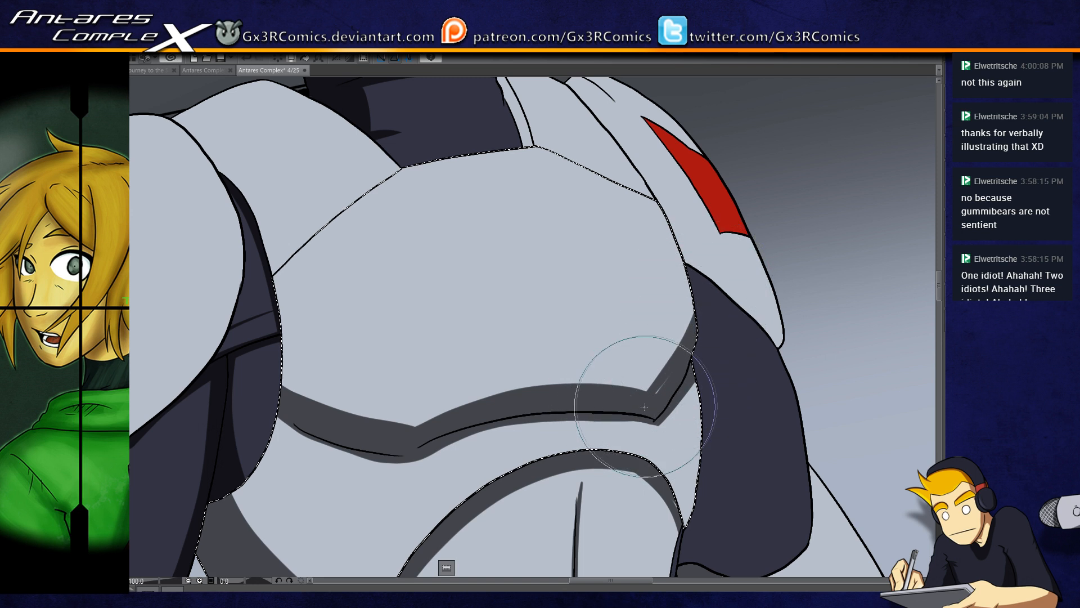
left_click_drag(486, 252, 535, 432)
key("ctrl+d")
Step: Select the narrow white strip beside the collar, shade its upper end dark grey, and clear the selection
key("w")
left_click(564, 289)
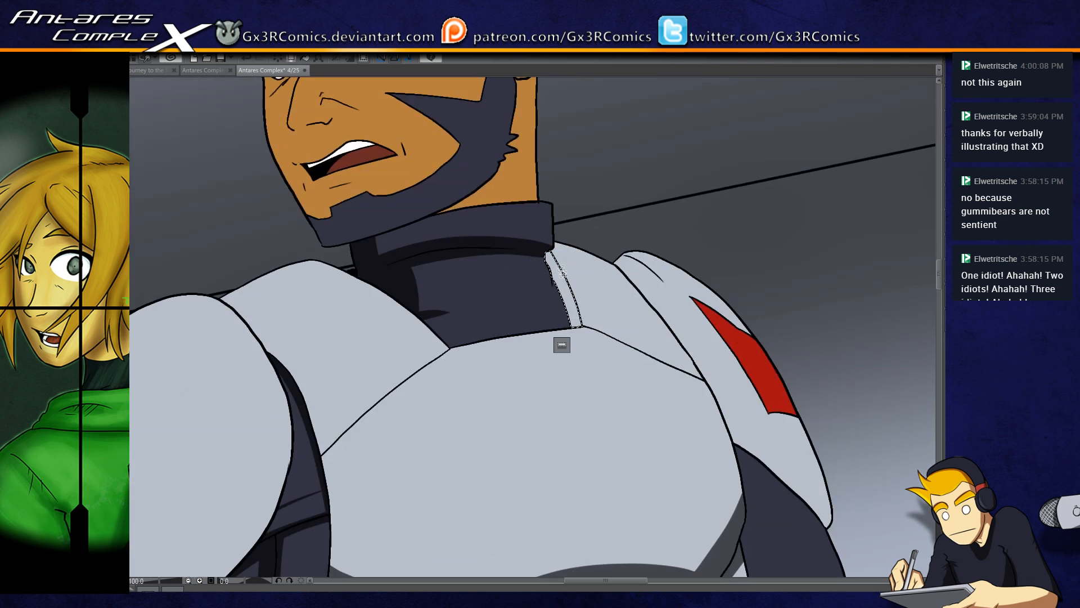
left_click_drag(550, 267, 551, 225)
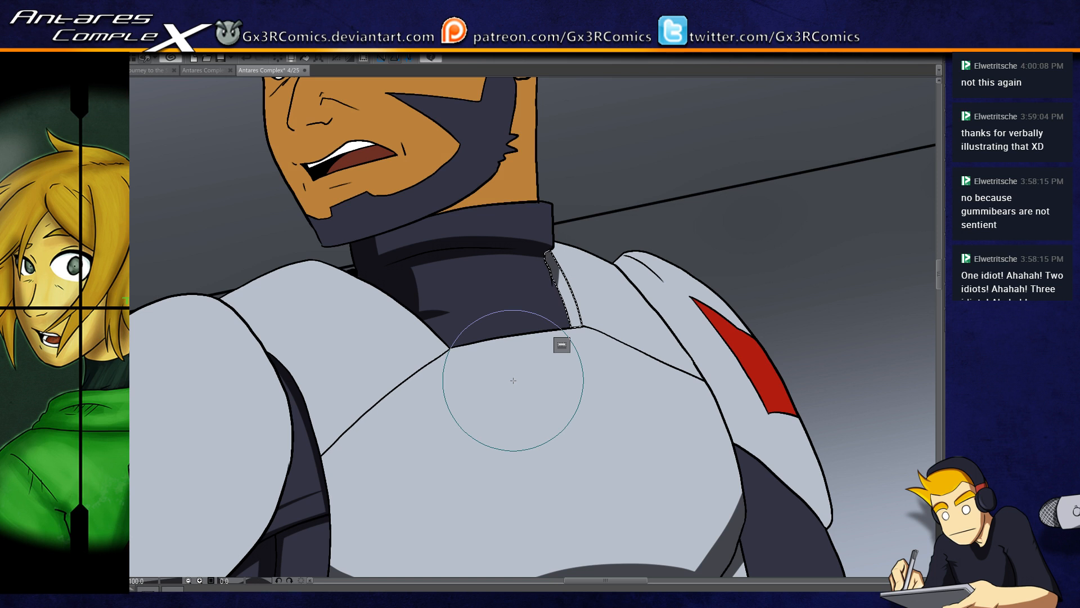
left_click_drag(411, 213, 449, 298)
key("ctrl+d")
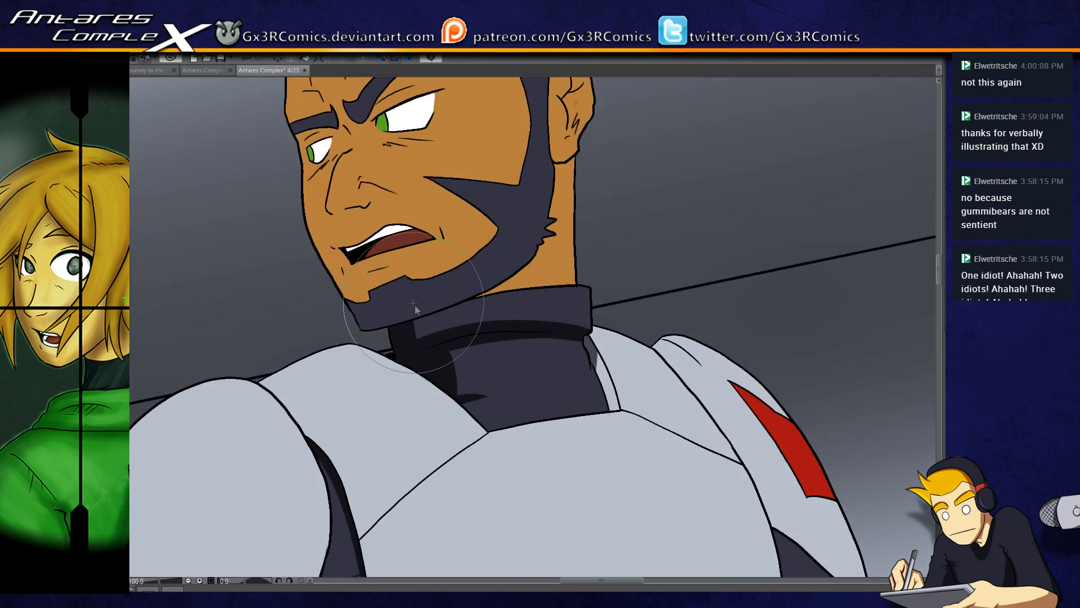
Step: Select the face skin and beard, and paint a shadow down the outer edge of the jaw to the chin
left_click(388, 267)
left_click(378, 303, "shift")
key("p")
mouse_move(291, 219)
left_mouse_down()
mouse_move(386, 366)
mouse_move(412, 375)
left_mouse_up()
key("ctrl+z")
left_click_drag(303, 217, 383, 349)
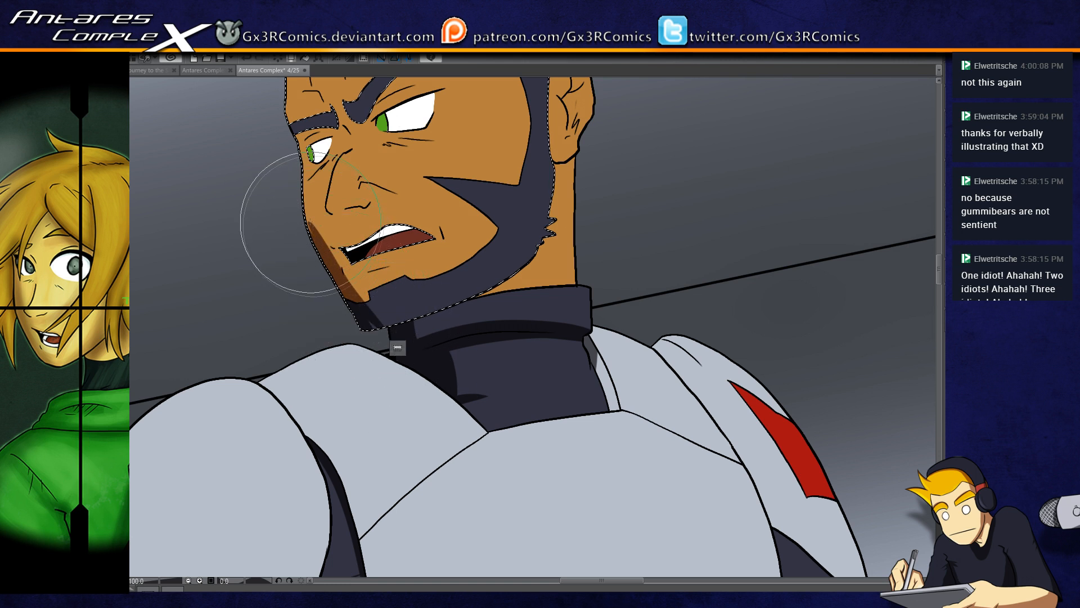
left_click_drag(289, 206, 403, 360)
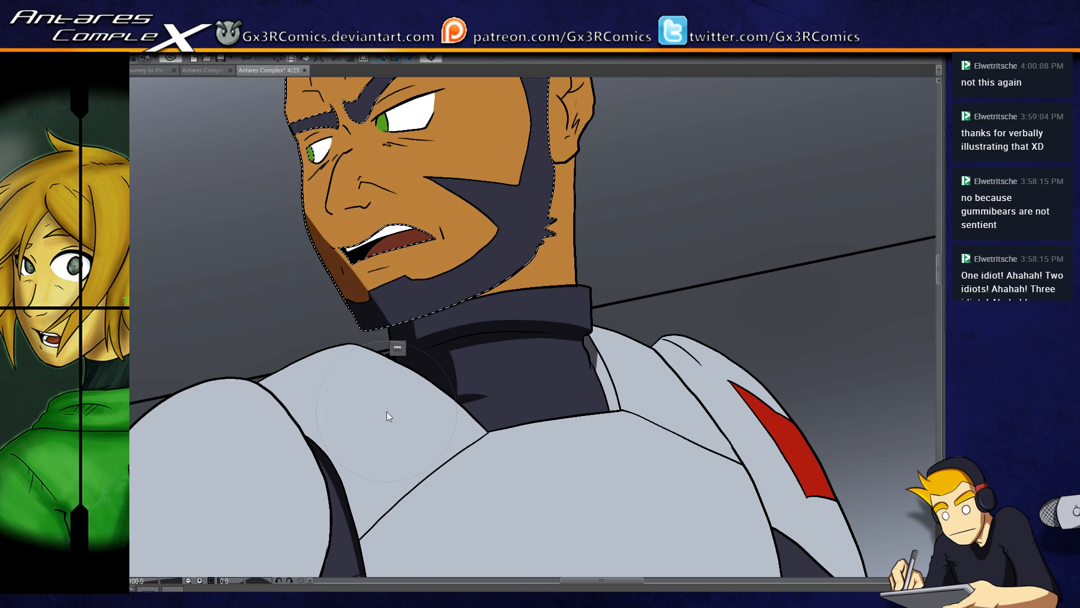
Step: Paint brown shadows under the nose and around the lips, redoing the strokes until clean
scroll(387, 411, "up", 1)
left_click_drag(335, 213, 442, 181)
mouse_move(371, 220)
left_mouse_down()
mouse_move(415, 298)
mouse_move(465, 266)
left_mouse_up()
key("ctrl+z")
key("ctrl+z")
mouse_move(380, 291)
left_mouse_down()
mouse_move(469, 262)
mouse_move(448, 306)
left_mouse_up()
left_click_drag(362, 290, 432, 266)
key("ctrl+z")
mouse_move(364, 291)
left_mouse_down()
mouse_move(433, 268)
mouse_move(523, 275)
mouse_move(532, 318)
mouse_move(397, 285)
mouse_move(435, 279)
mouse_move(403, 293)
mouse_move(435, 281)
mouse_move(418, 309)
mouse_move(430, 287)
mouse_move(424, 294)
left_mouse_up()
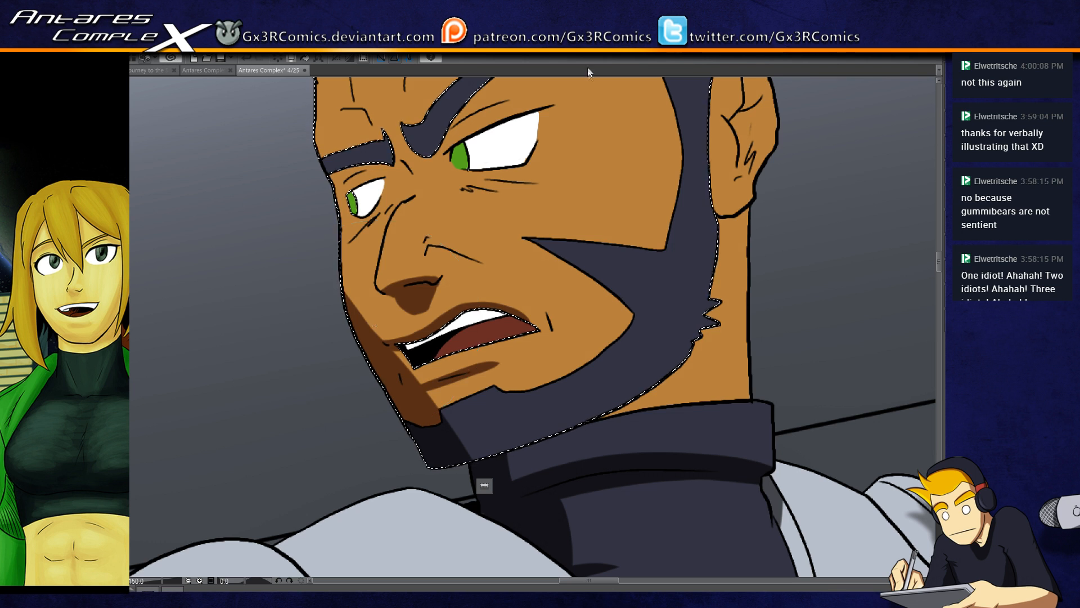
Step: Paint a tapered shadow from the pointed cheek edge across the beard and refine the crease beside the nostril
left_click_drag(590, 291, 454, 274)
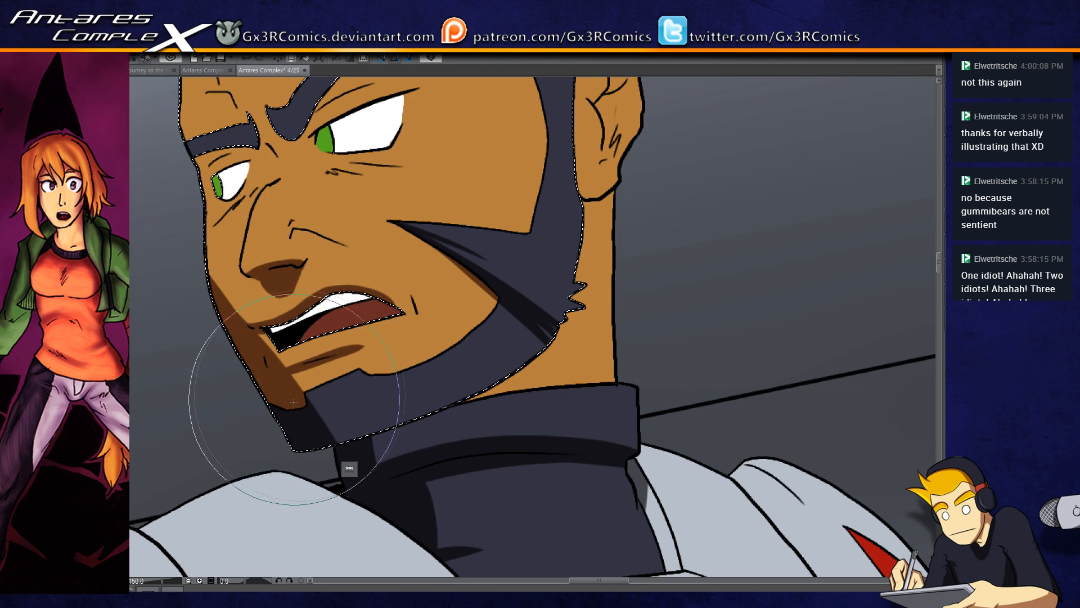
left_click_drag(316, 272, 394, 389)
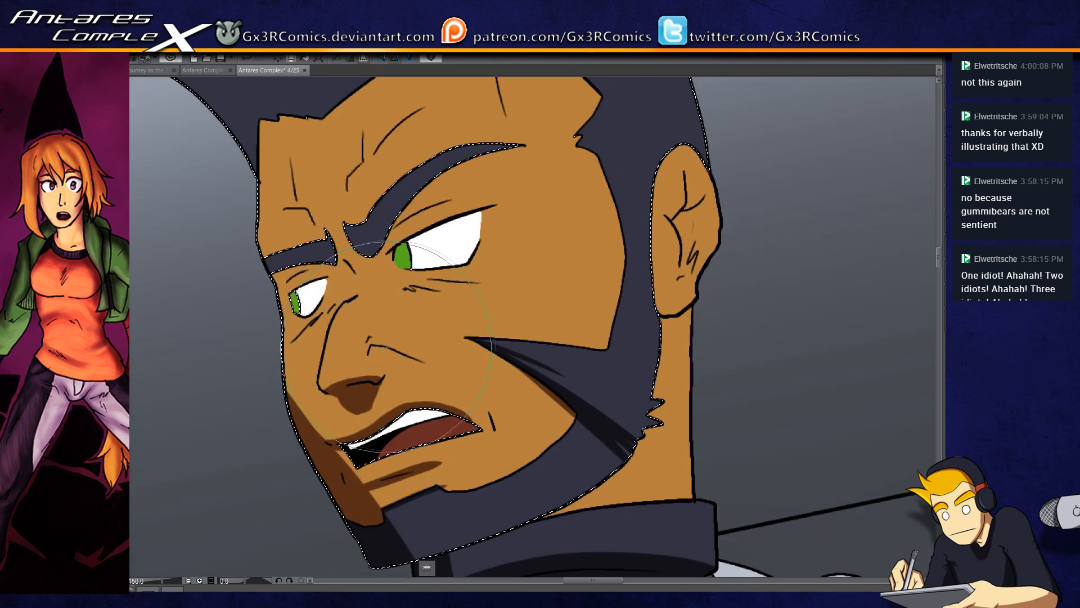
mouse_move(380, 328)
left_mouse_down()
mouse_move(371, 347)
mouse_move(389, 349)
left_mouse_up()
key("ctrl+z")
key("ctrl+z")
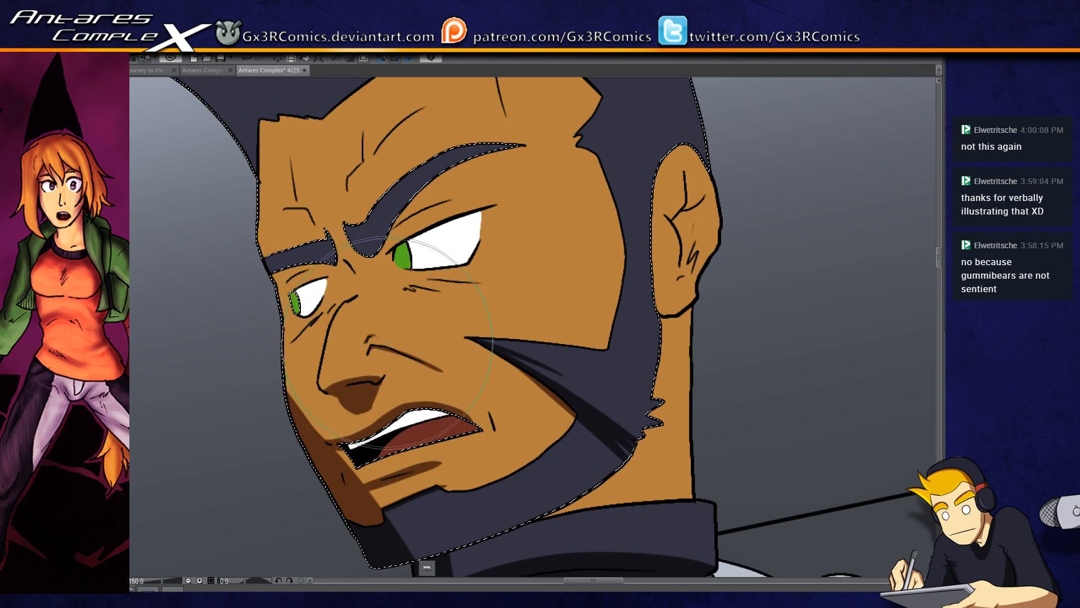
Step: Paint thin brown shadows beneath both eyebrows and above the eyes
left_click_drag(328, 280, 344, 324)
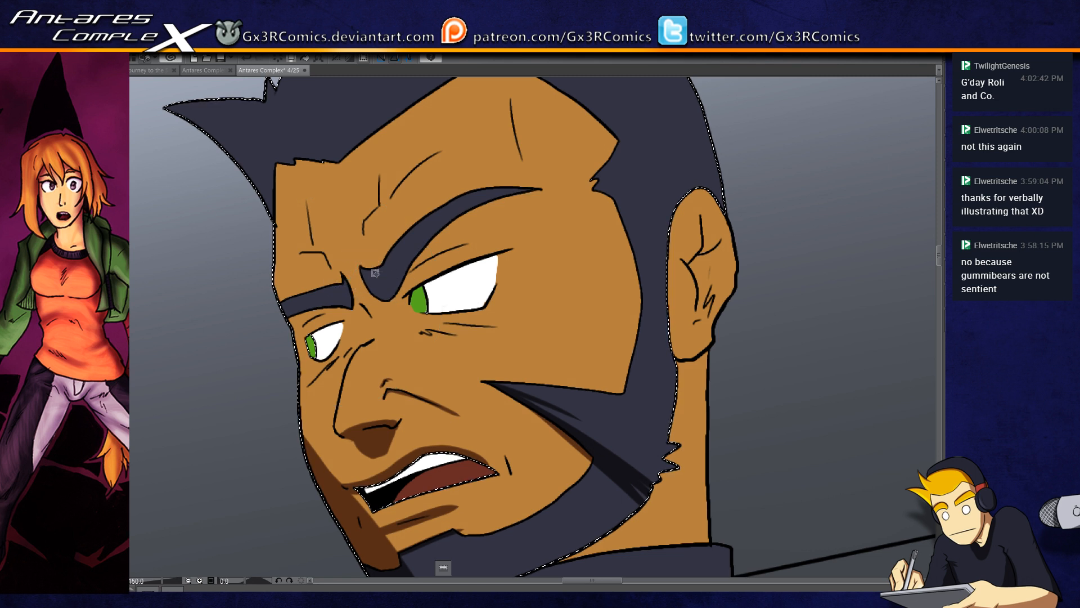
mouse_move(429, 246)
left_mouse_down()
mouse_move(488, 205)
mouse_move(541, 198)
left_mouse_up()
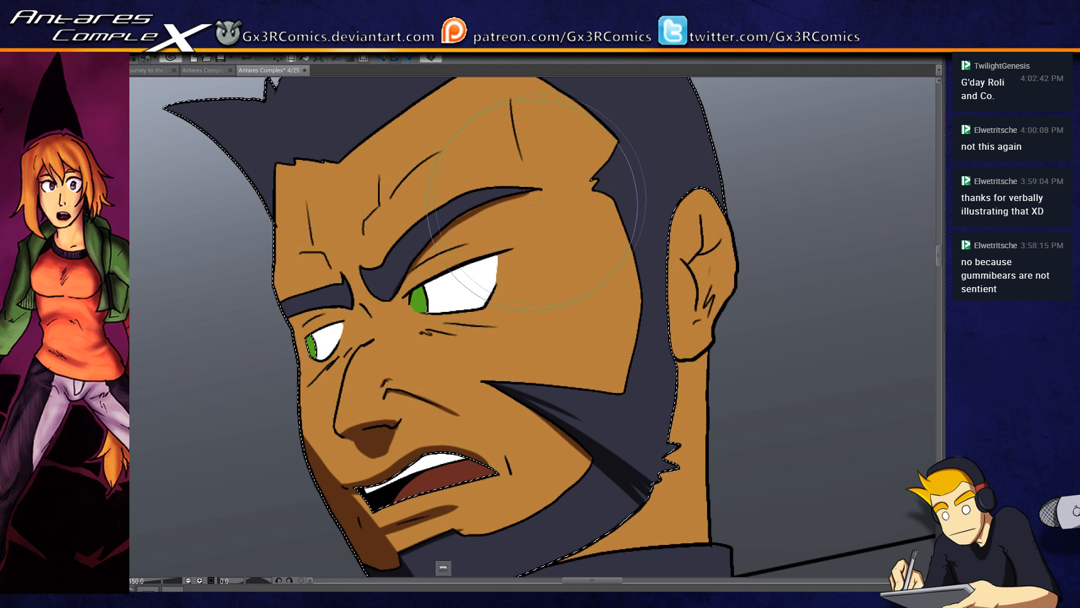
left_click_drag(389, 299, 410, 275)
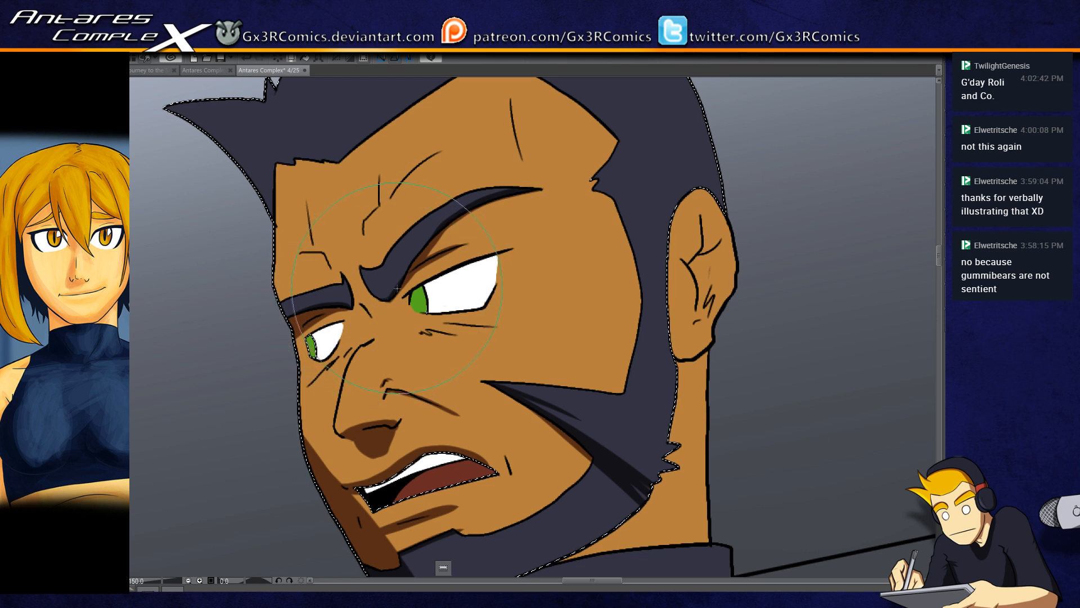
Step: Add thin tapered shadows along the wrinkle lines on the forehead
left_click_drag(382, 291, 384, 323)
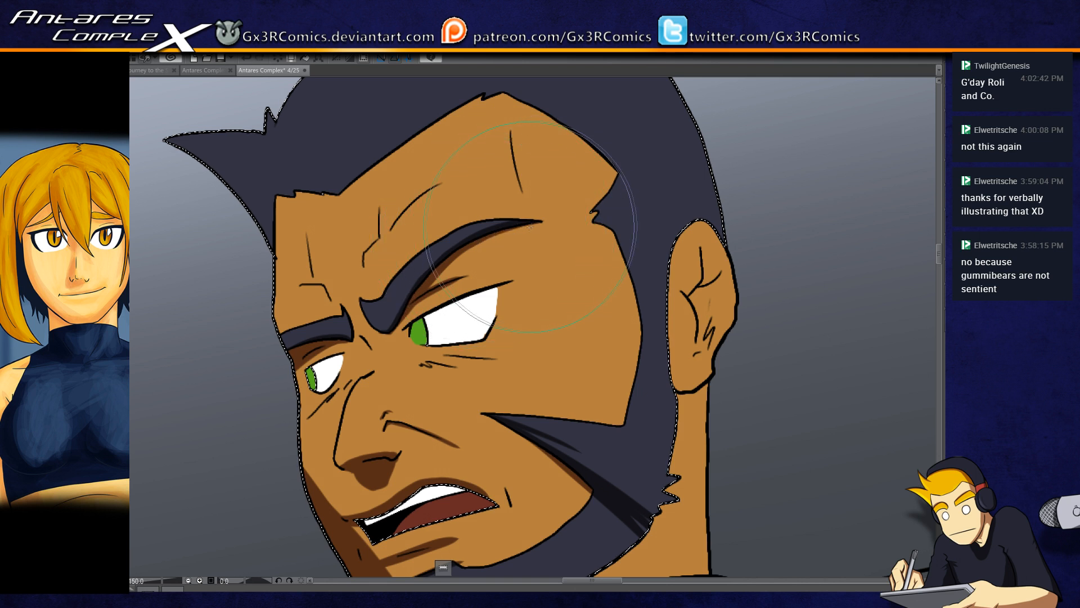
left_click_drag(510, 124, 527, 205)
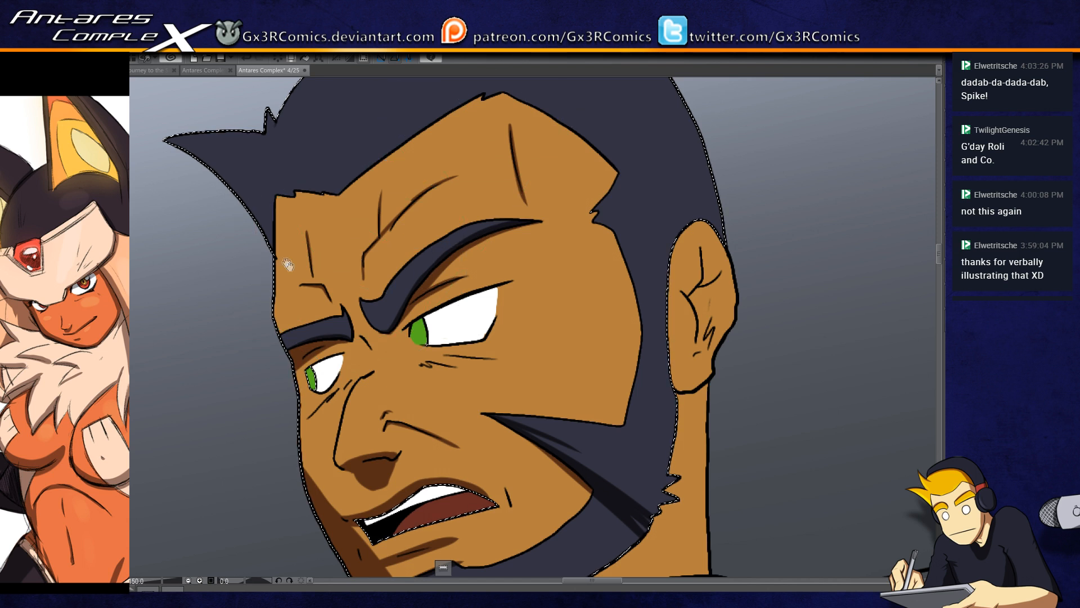
left_click_drag(323, 265, 314, 206)
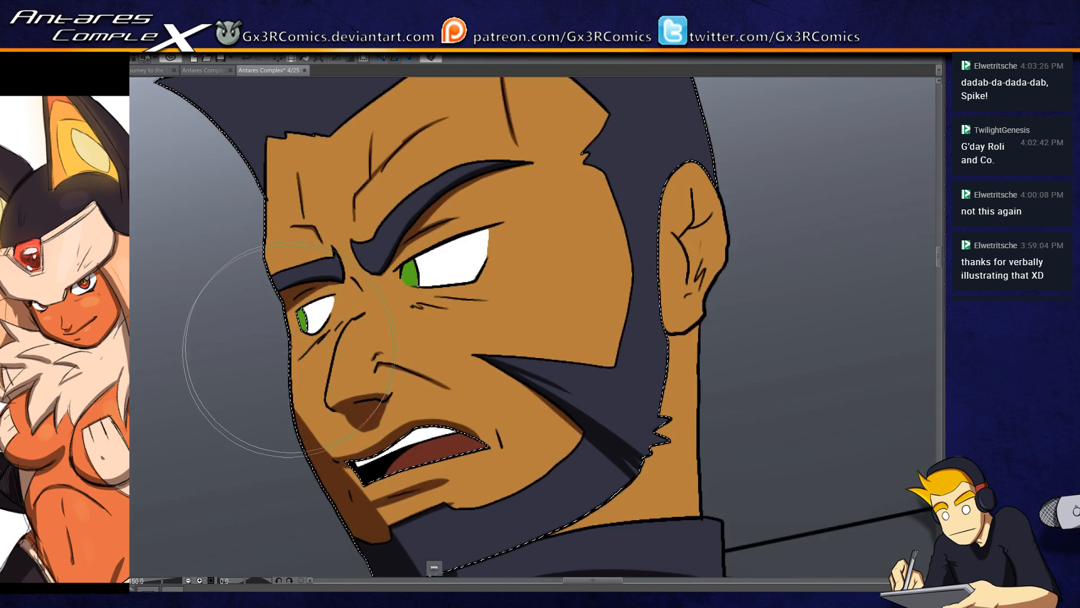
Step: Add thin dark streaks to the beard and the sideburn, and shade the hair just above the ear
left_click_drag(416, 426, 394, 370)
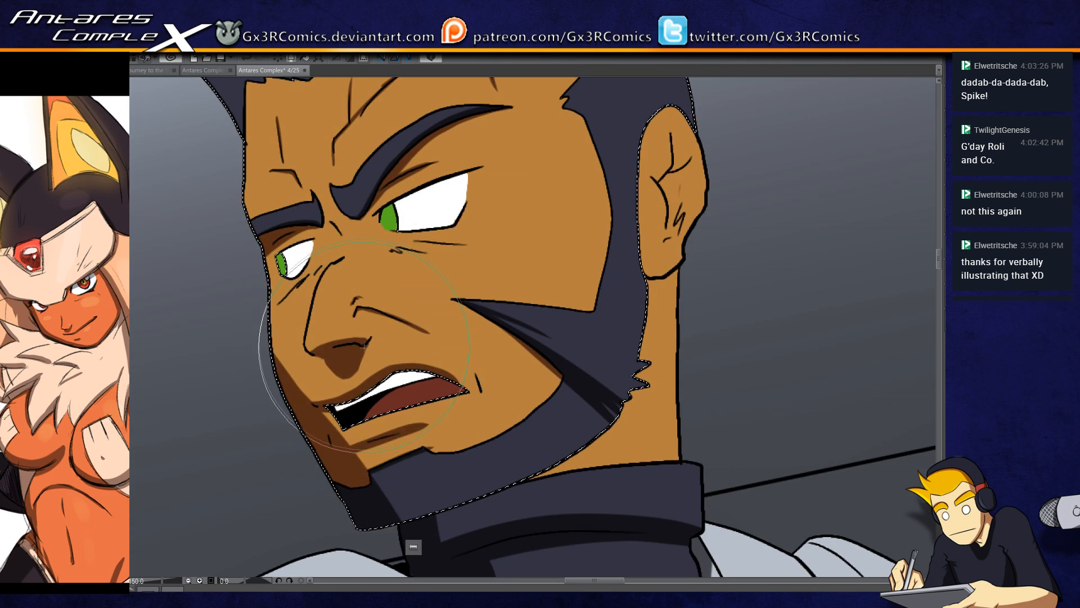
left_click_drag(456, 425, 380, 450)
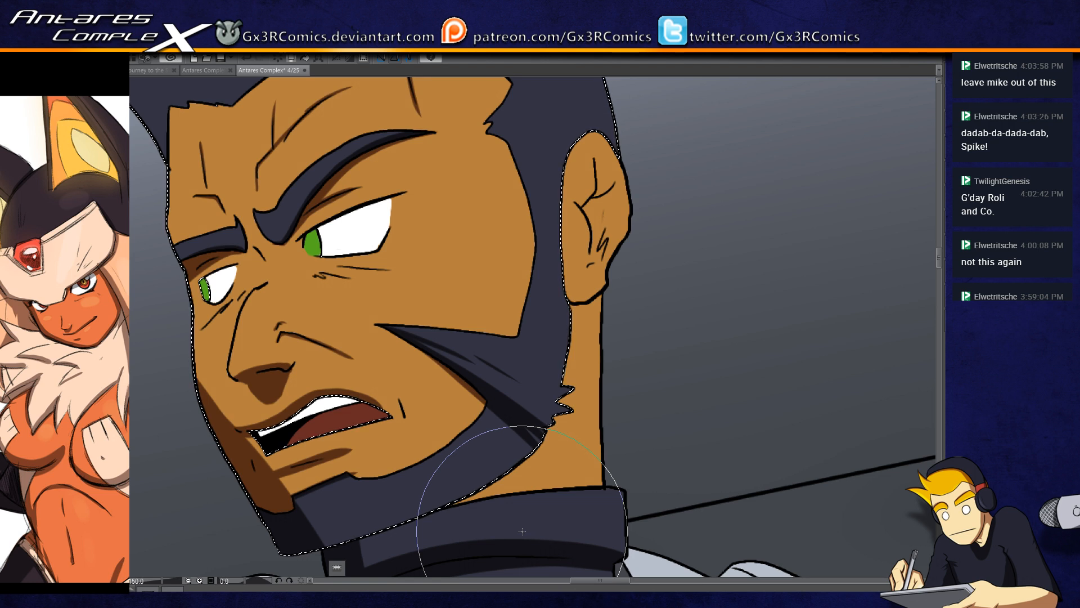
left_click_drag(574, 266, 513, 386)
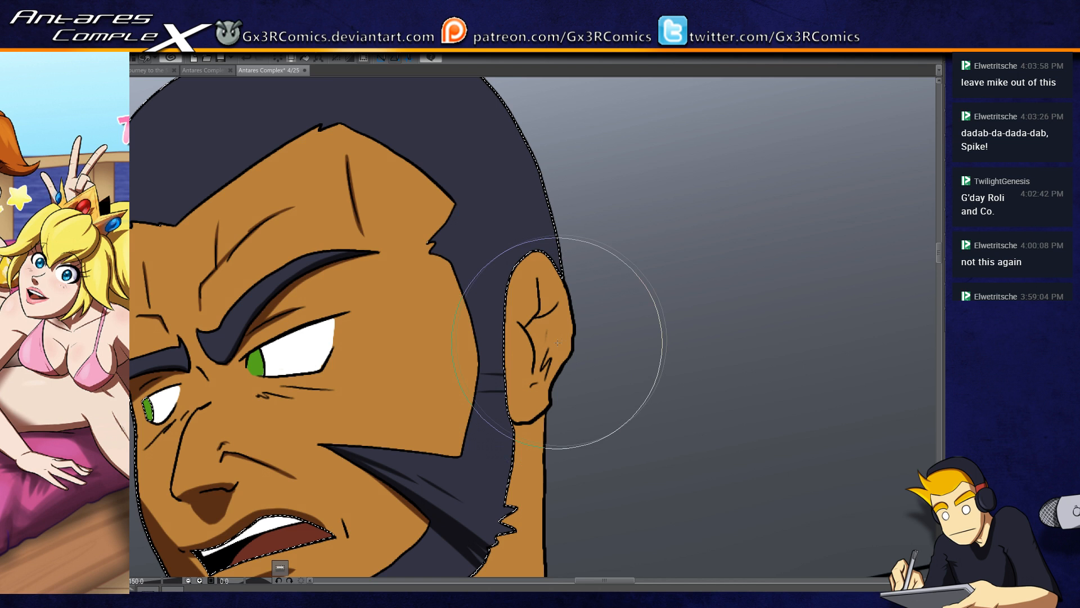
left_click_drag(569, 267, 466, 271)
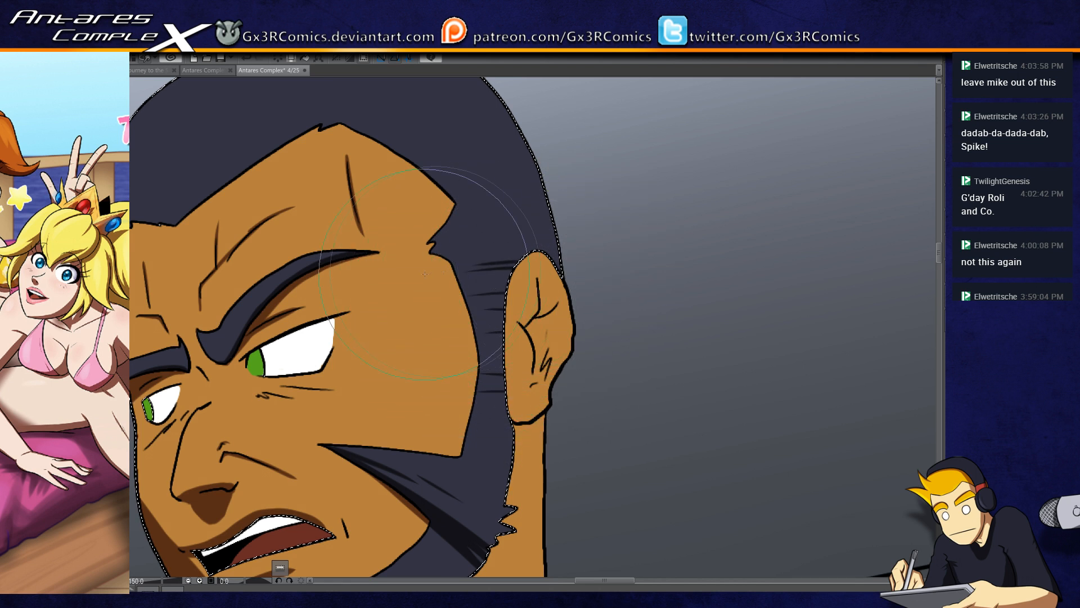
mouse_move(580, 260)
left_mouse_down()
mouse_move(435, 275)
mouse_move(539, 275)
mouse_move(467, 260)
left_mouse_up()
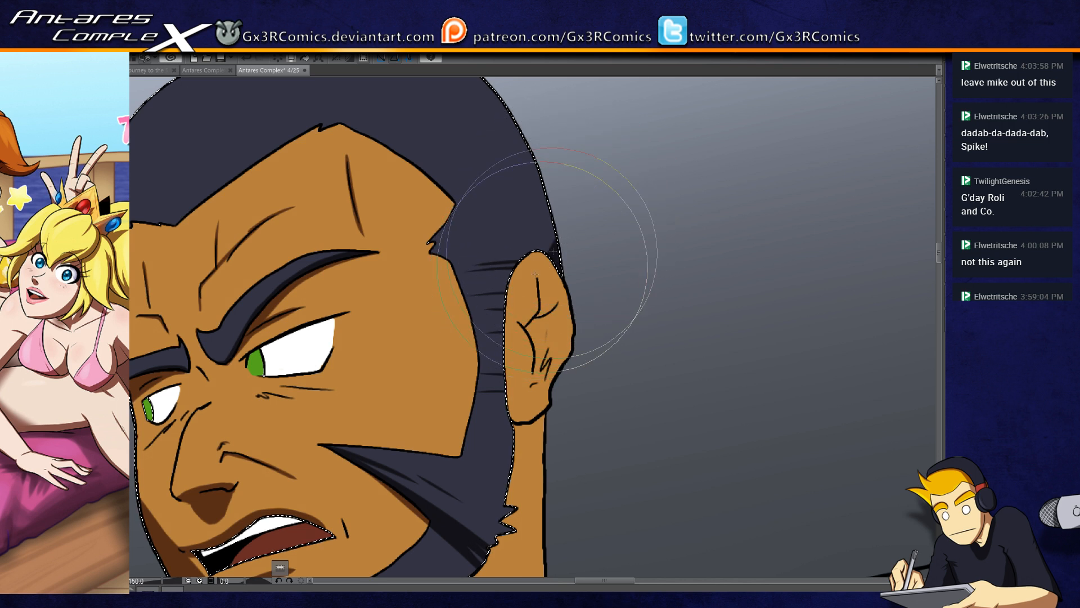
Step: Shade the hairline and the forelock's underside, darken the green irises, and clear the selection
left_click_drag(432, 220, 617, 275)
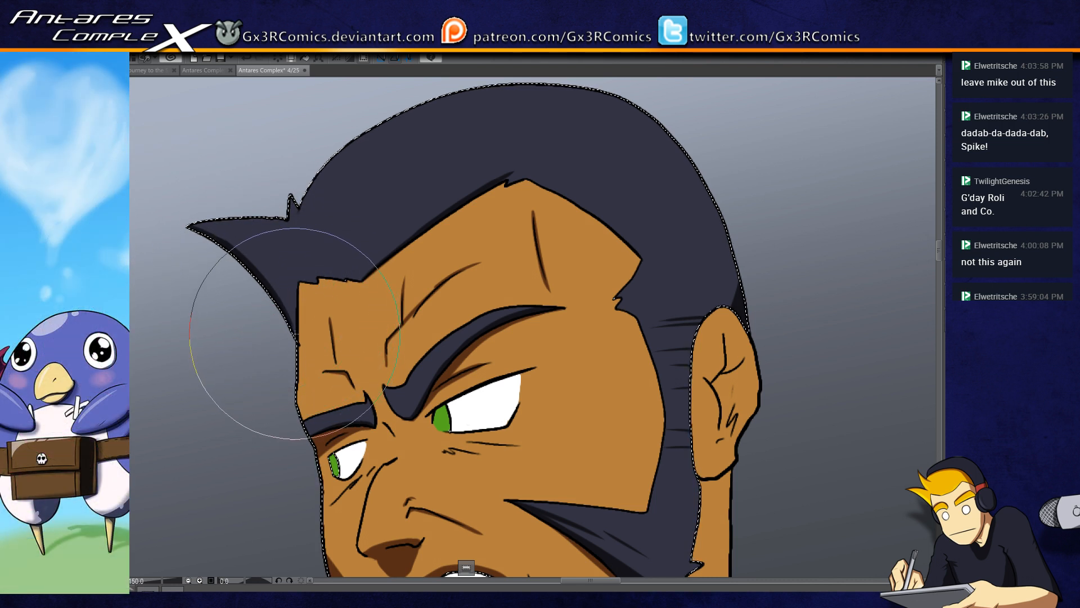
left_click_drag(354, 462, 321, 362)
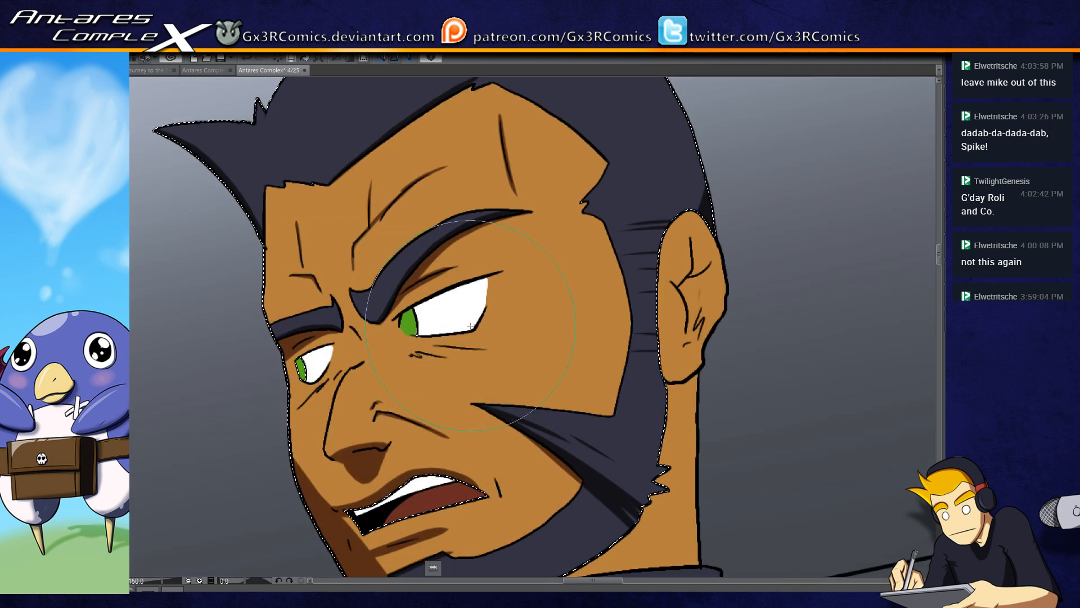
left_click_drag(455, 395, 427, 331)
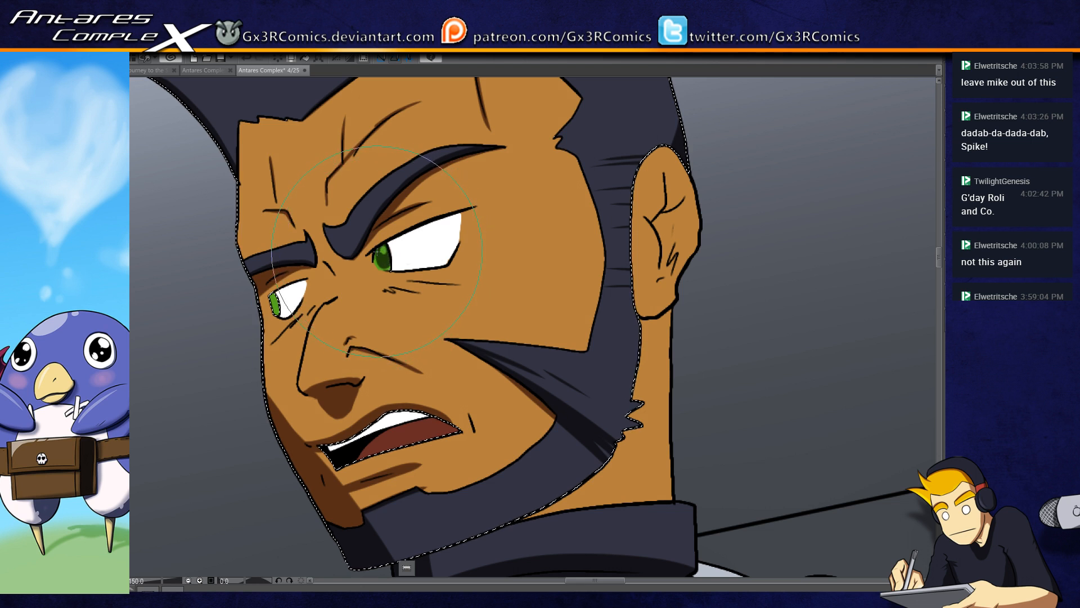
key("ctrl+d")
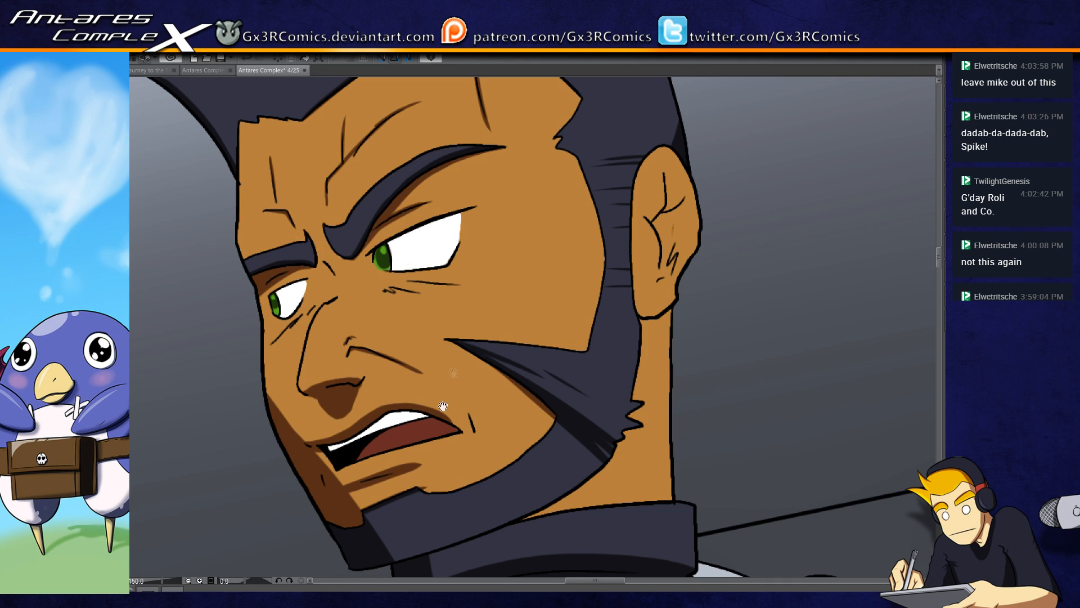
scroll(442, 406, "down", 5)
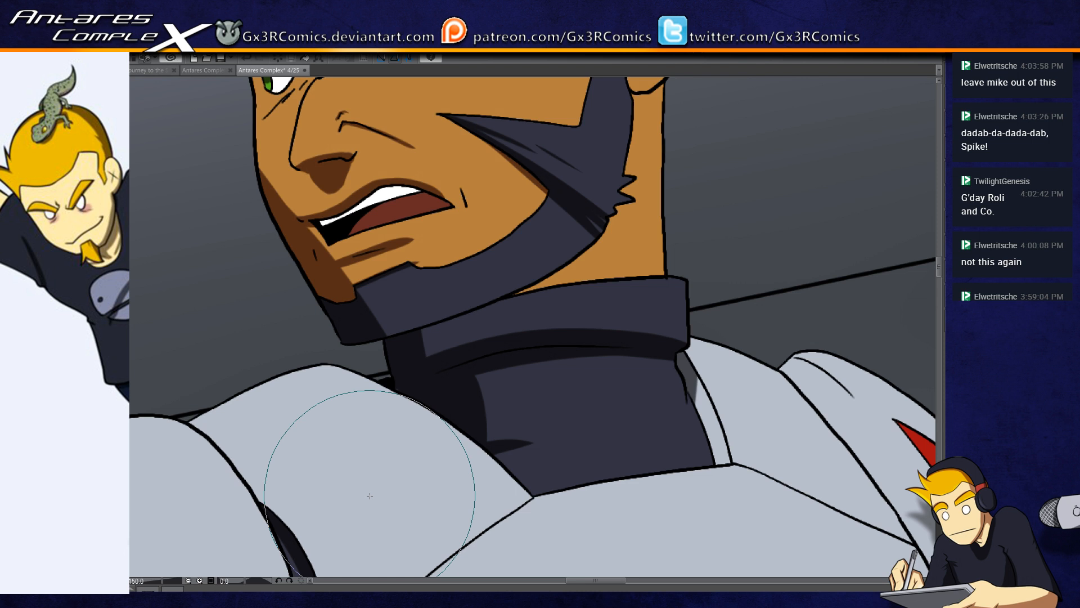
Step: Shade the dark neck piece below the collar fold with a curved shadow, redoing the stroke until the edge looks right
left_click_drag(581, 402, 397, 332)
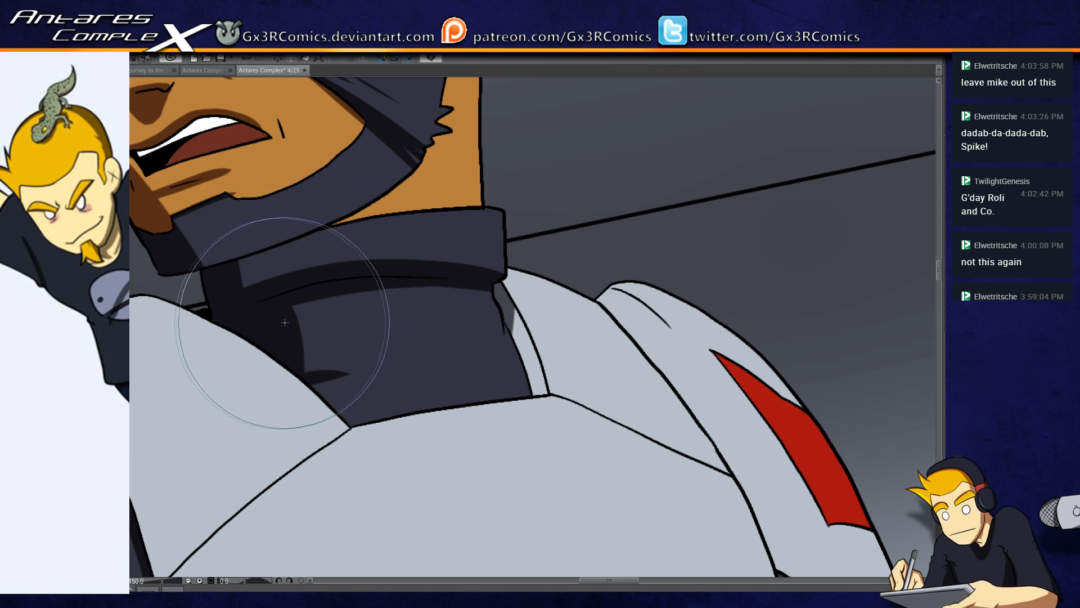
left_click_drag(286, 321, 360, 283)
key("ctrl+z")
left_click_drag(292, 323, 376, 280)
key("ctrl+z")
left_click_drag(285, 331, 369, 290)
key("ctrl+z")
left_click_drag(290, 337, 383, 285)
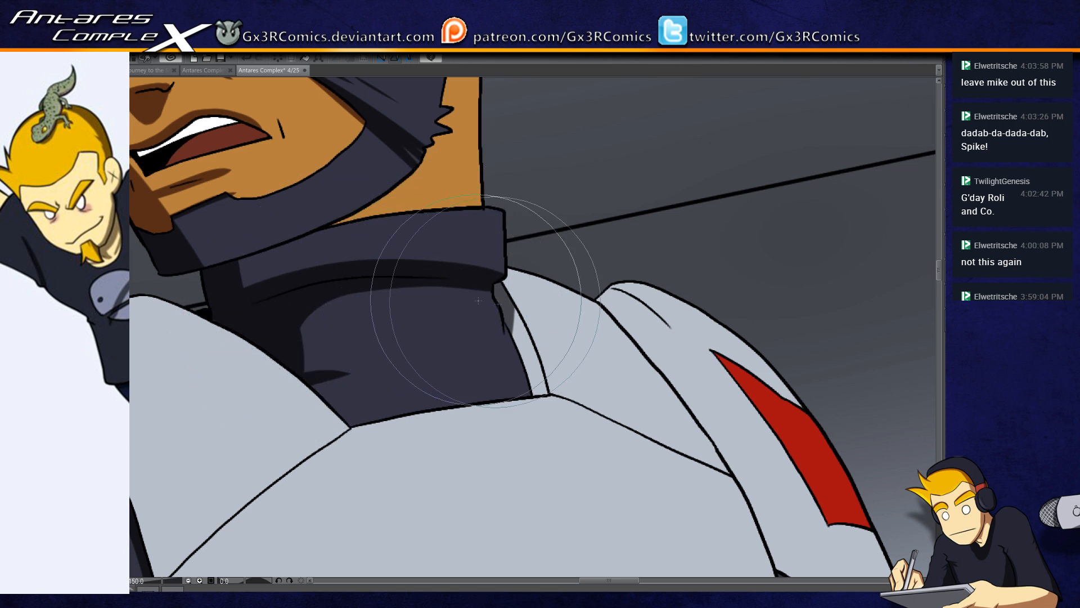
Step: Select the dark collar area, paint a thin shadow along its edge beside the shoulder armour, and clear the selection
left_click(502, 344)
key("b")
left_click_drag(511, 316, 486, 395)
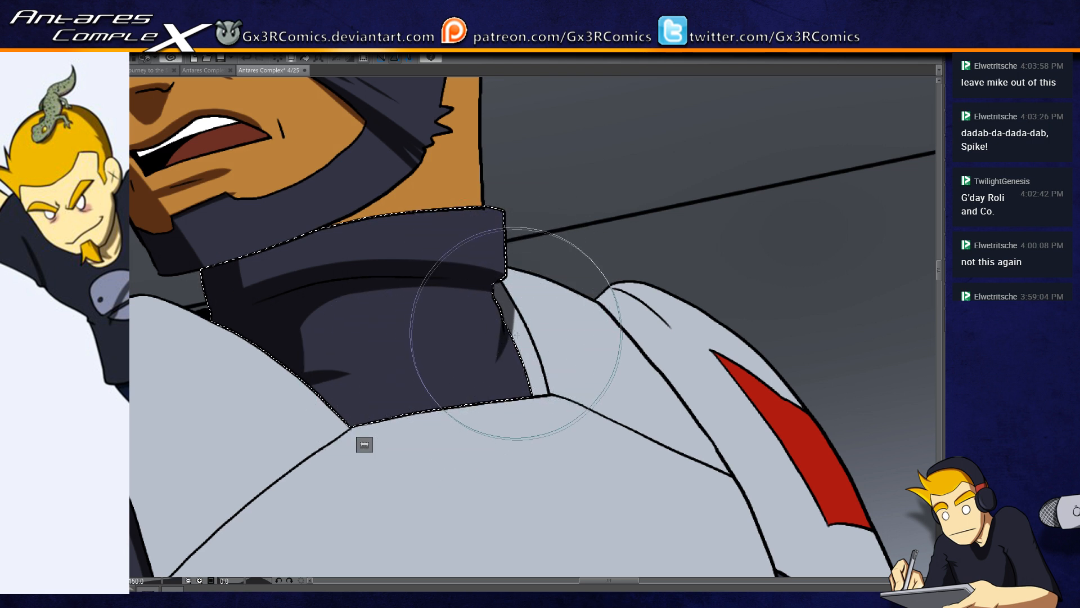
key("ctrl+d")
key("w")
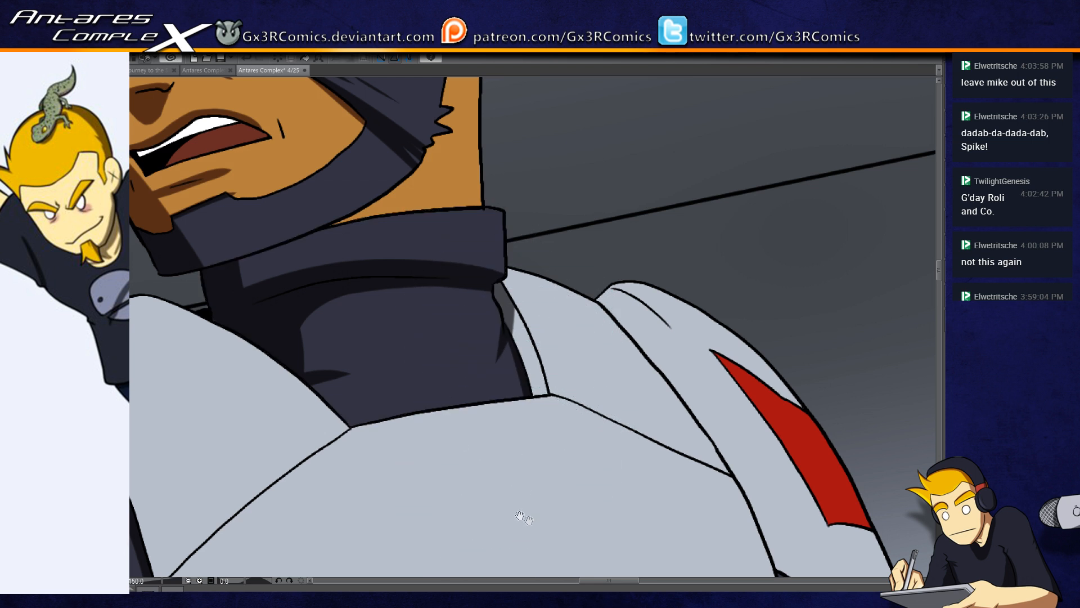
Step: Select the armour piece between the collar and shoulder pad, shade its lower seam thinly, and clear the selection
left_click_drag(530, 522, 431, 427)
left_click_drag(499, 417, 394, 380)
left_click(362, 234)
key("b")
left_click_drag(328, 251, 563, 362)
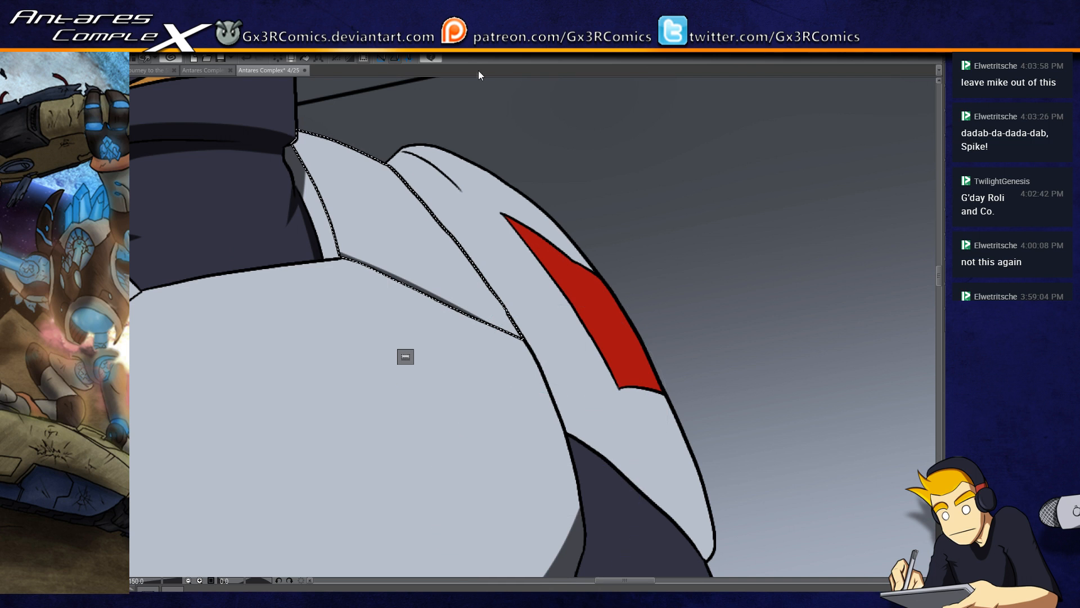
key("ctrl+d")
Step: Select the white shoulder pad and paint a grey shadow band along its inner and lower edges, leaving the red marking unshaded
left_click(462, 214)
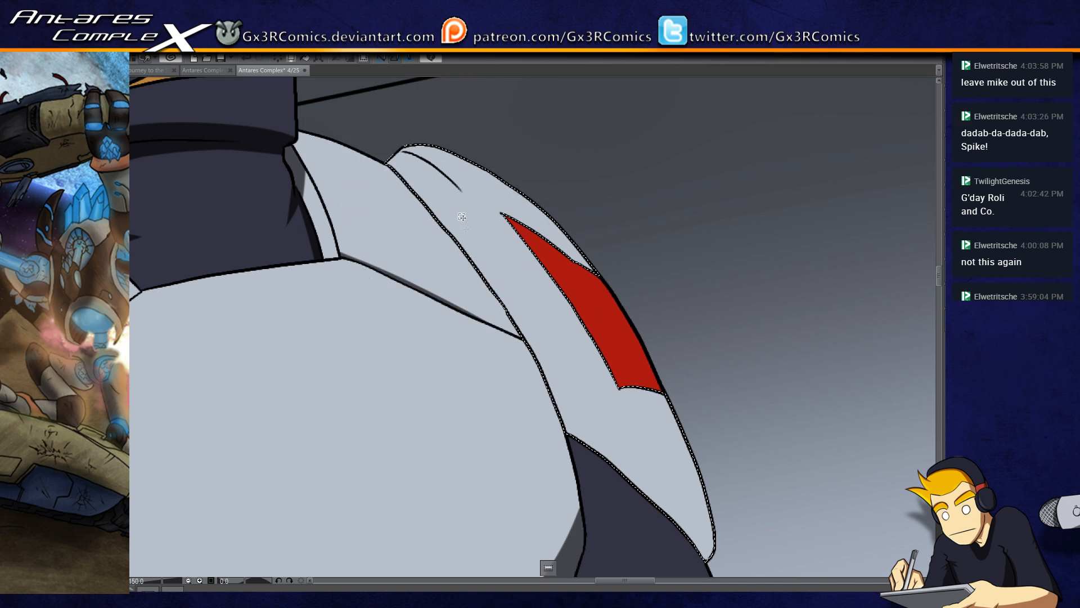
key("b")
mouse_move(366, 148)
left_mouse_down()
mouse_move(579, 544)
mouse_move(386, 212)
mouse_move(530, 398)
mouse_move(430, 181)
mouse_move(548, 364)
left_mouse_up()
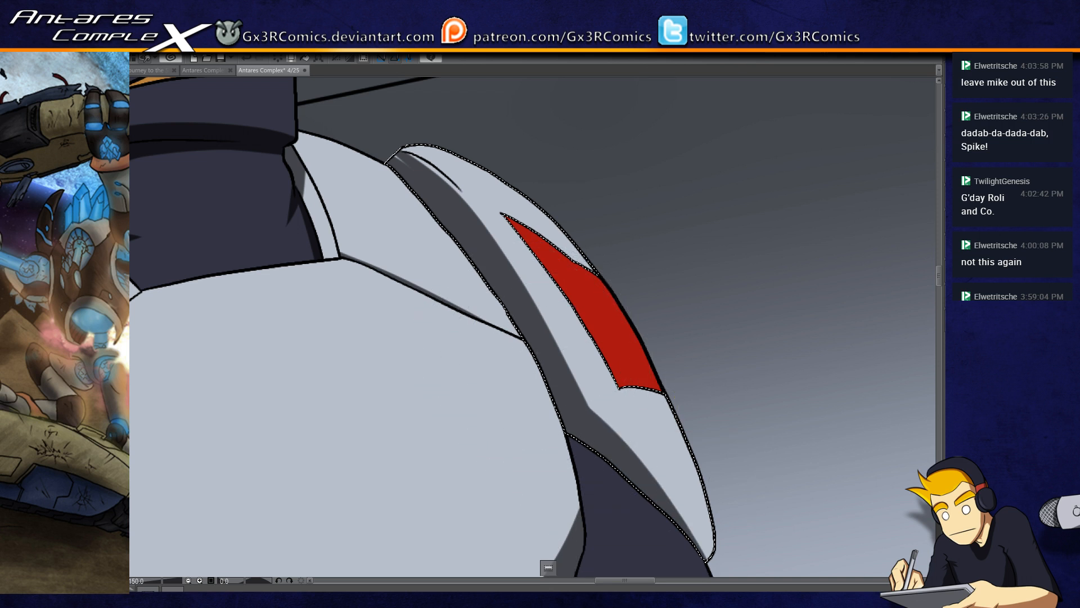
left_click_drag(584, 429, 643, 470)
left_click_drag(599, 461, 715, 573)
mouse_move(568, 414)
left_mouse_down()
mouse_move(710, 540)
mouse_move(710, 523)
left_mouse_up()
left_click_drag(613, 442, 719, 535)
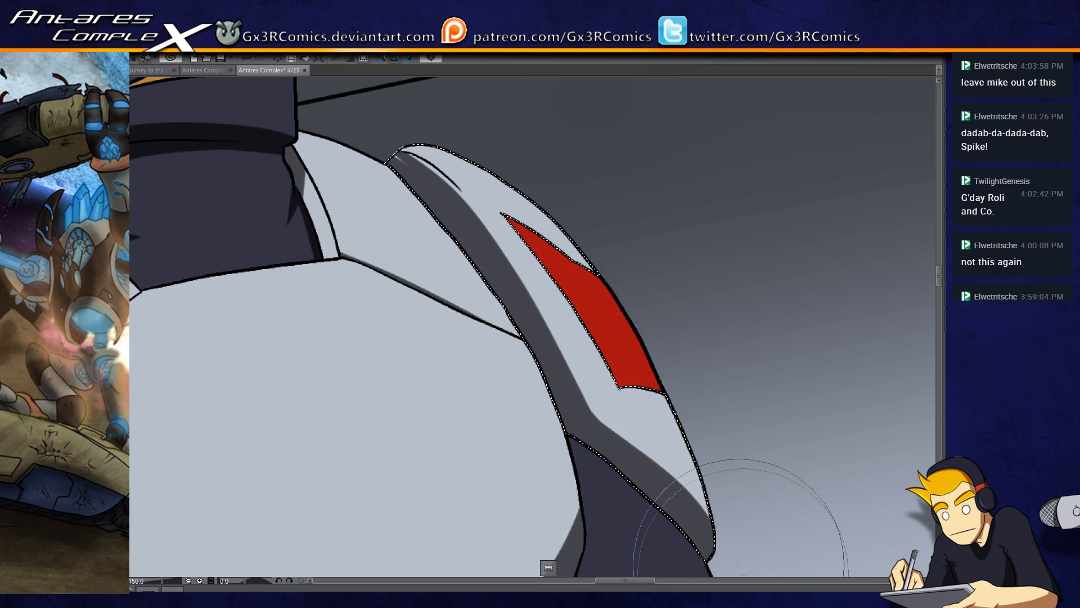
Step: Clear the shoulder pad selection and cut a small round notch into the shadow edge on the armour's lower side plate
left_click_drag(632, 494, 578, 328)
left_click_drag(494, 418, 596, 207)
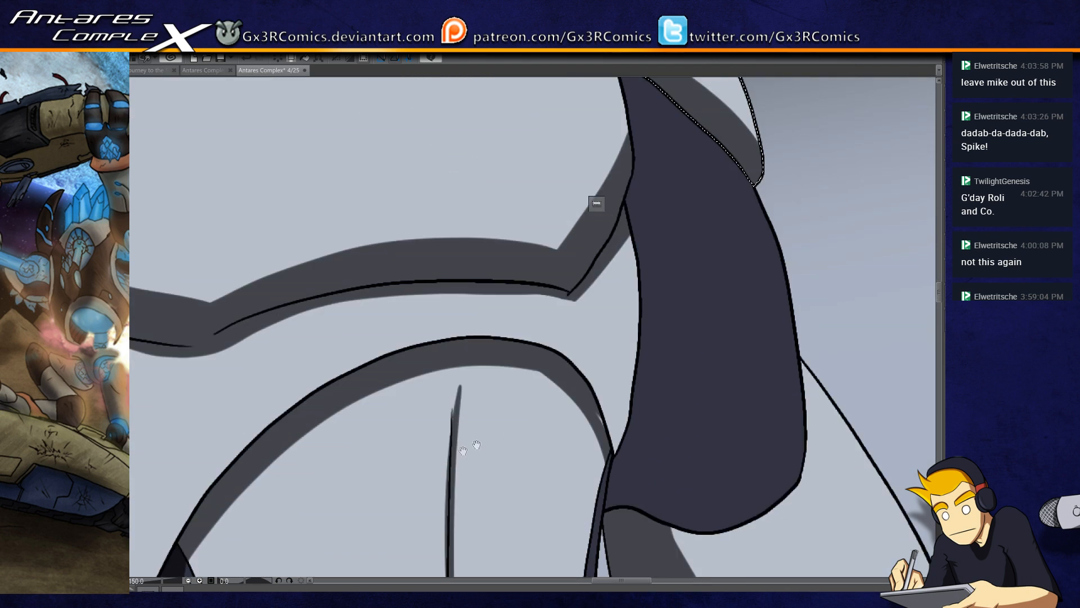
left_click_drag(375, 461, 622, 355)
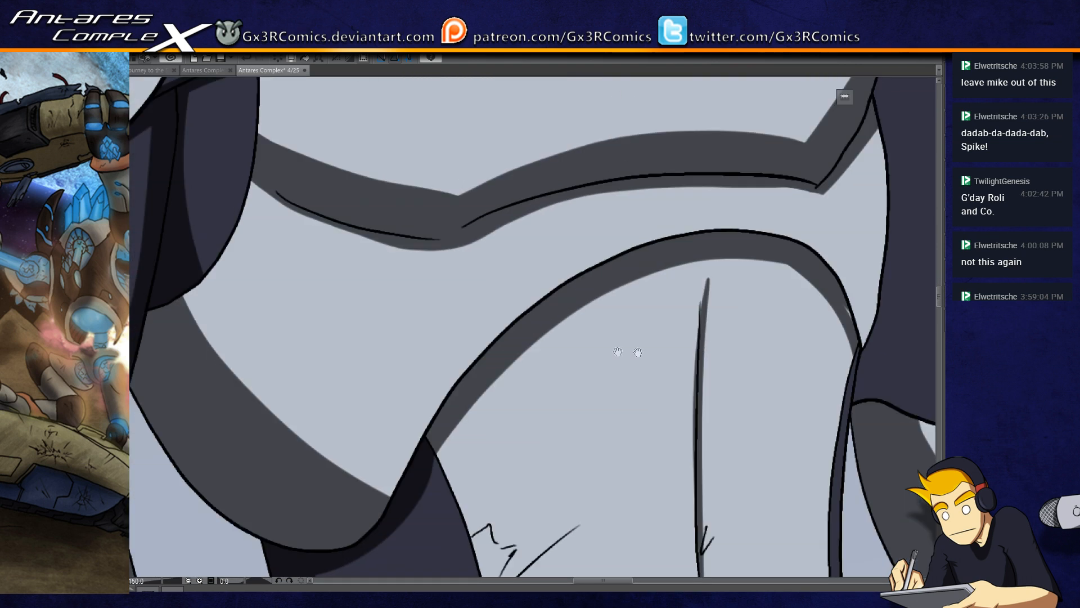
left_click(272, 419)
left_click(238, 383)
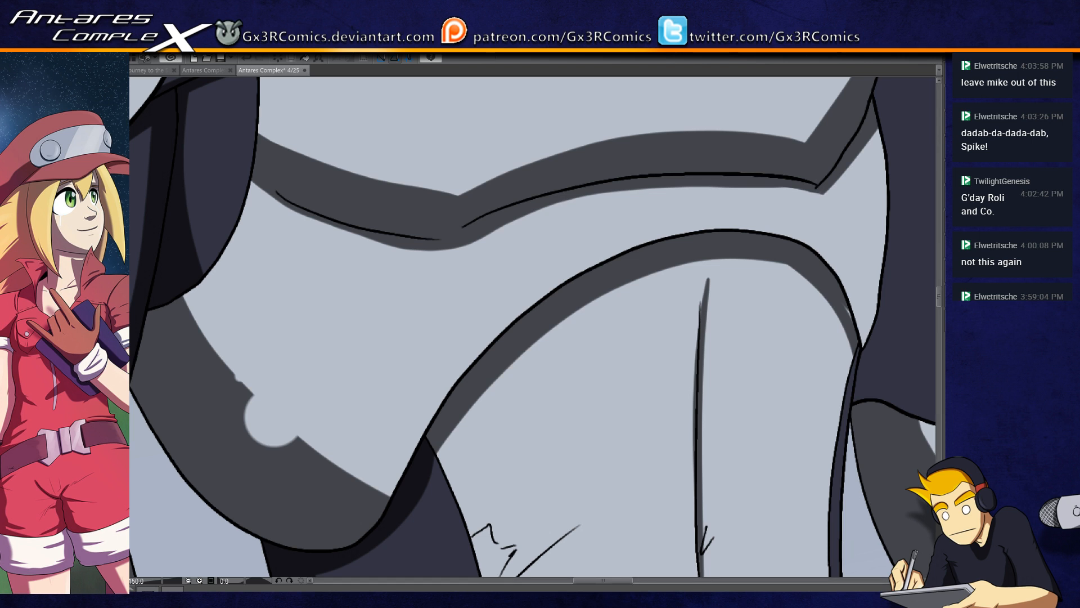
Step: Select the dark undersuit section above the belt, widen the shadow down its outer side, and clear the selection
left_click_drag(445, 218, 441, 337)
left_click_drag(440, 415, 451, 292)
left_click_drag(450, 436, 433, 214)
left_click(360, 382)
key("p")
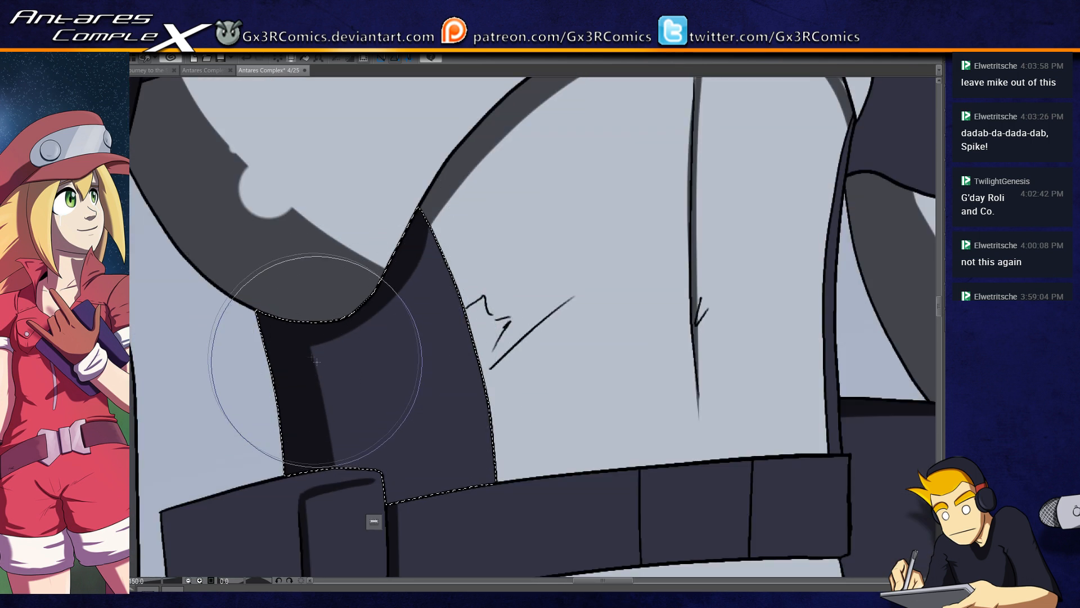
left_click_drag(290, 251, 337, 519)
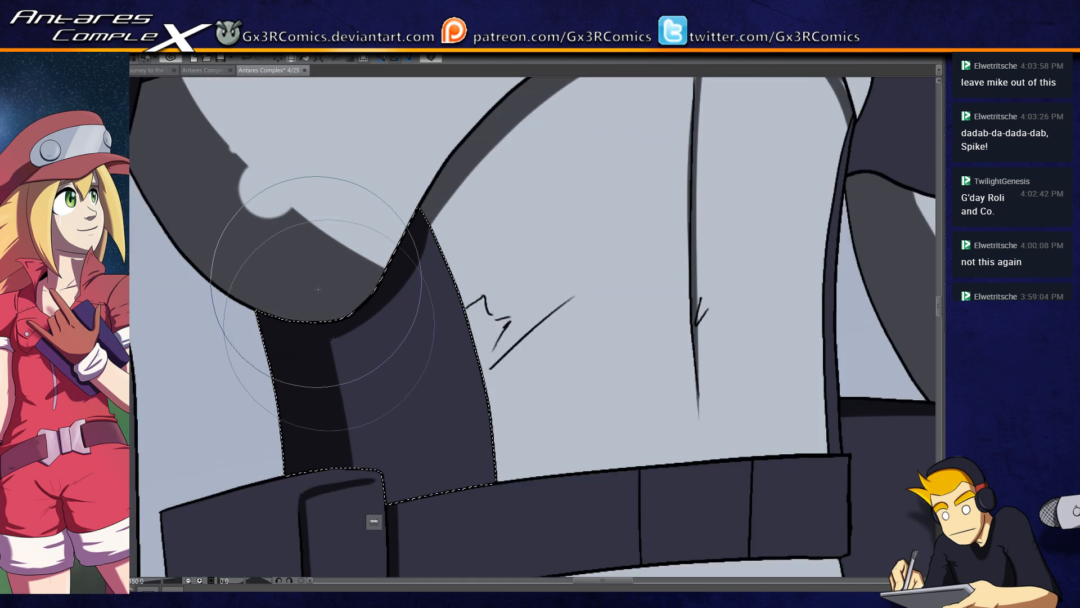
left_click_drag(309, 262, 360, 534)
mouse_move(344, 275)
left_mouse_down()
mouse_move(415, 531)
mouse_move(430, 356)
left_mouse_up()
key("ctrl+d")
Step: Select the belt and paint shadows at its end beside the pouch strap and thinly along its lower edge
key("w")
left_click(413, 361)
key("p")
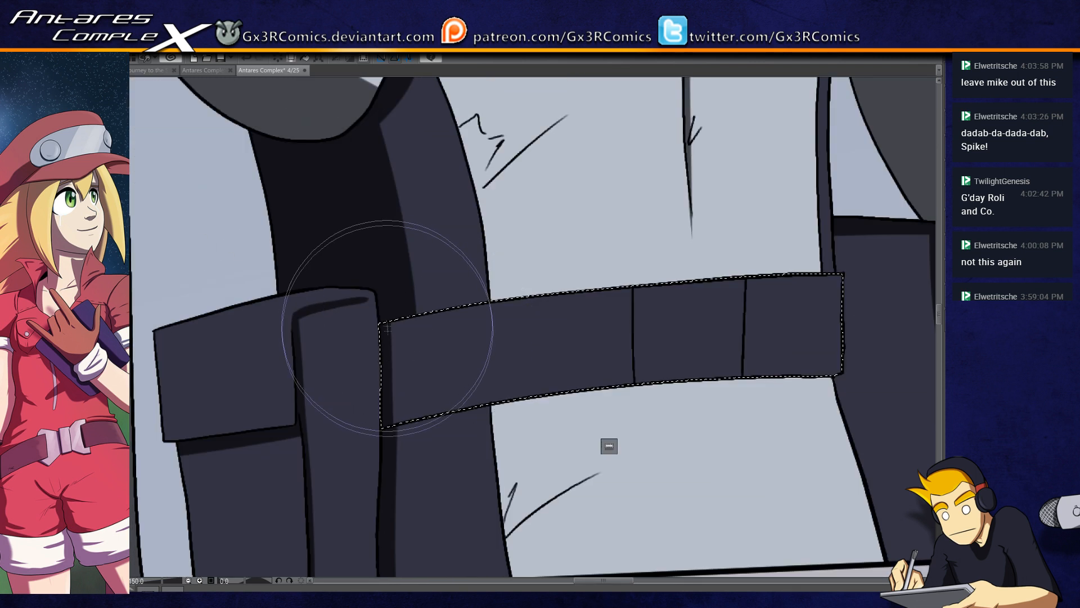
left_click_drag(396, 279, 391, 500)
left_click_drag(385, 424, 600, 378)
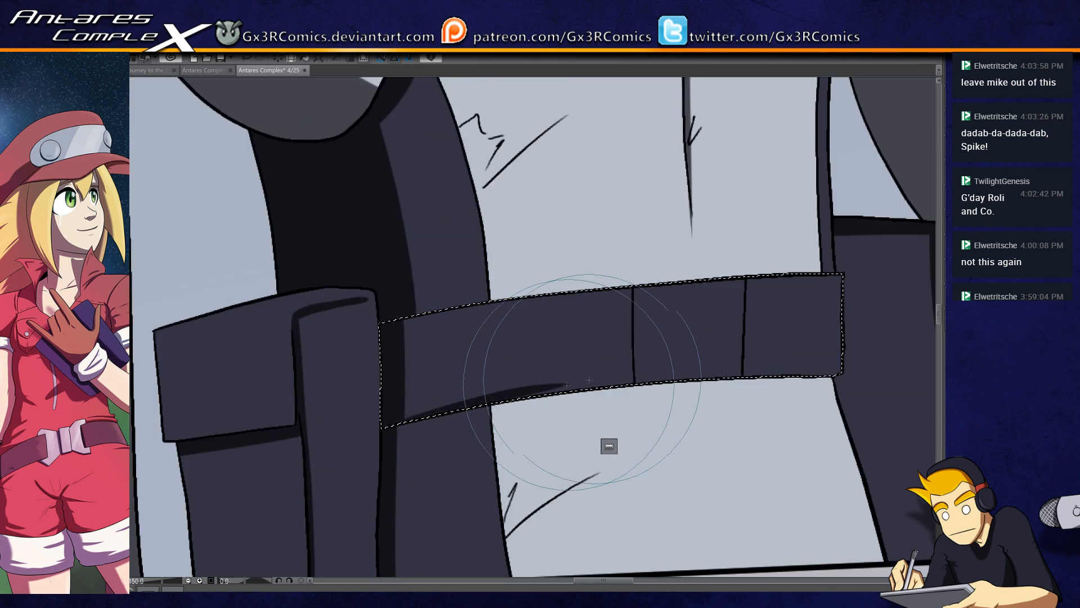
left_click_drag(388, 424, 659, 386)
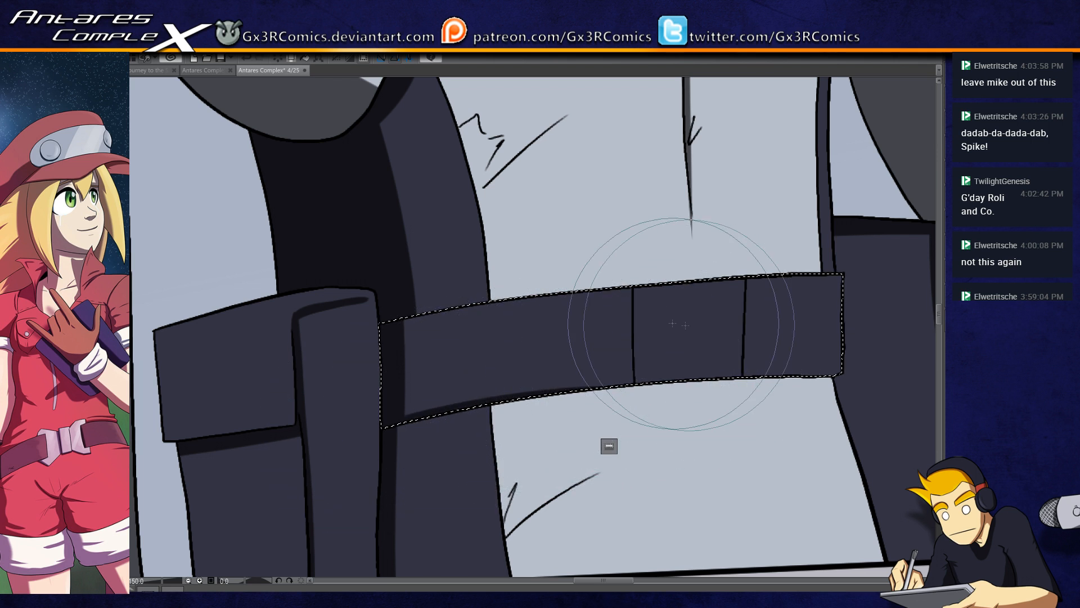
Step: Add a thin shadow along the belt's first segment divider and clear the selection
mouse_move(630, 270)
left_mouse_down()
mouse_move(633, 439)
mouse_move(635, 392)
left_mouse_up()
key("ctrl+z")
left_click_drag(636, 282, 637, 417)
key("ctrl+d")
Step: Select the abdomen plate and touch up the shadow along its curved upper edge next to the arm
mouse_move(678, 289)
left_mouse_down()
mouse_move(616, 384)
mouse_move(573, 418)
left_mouse_up()
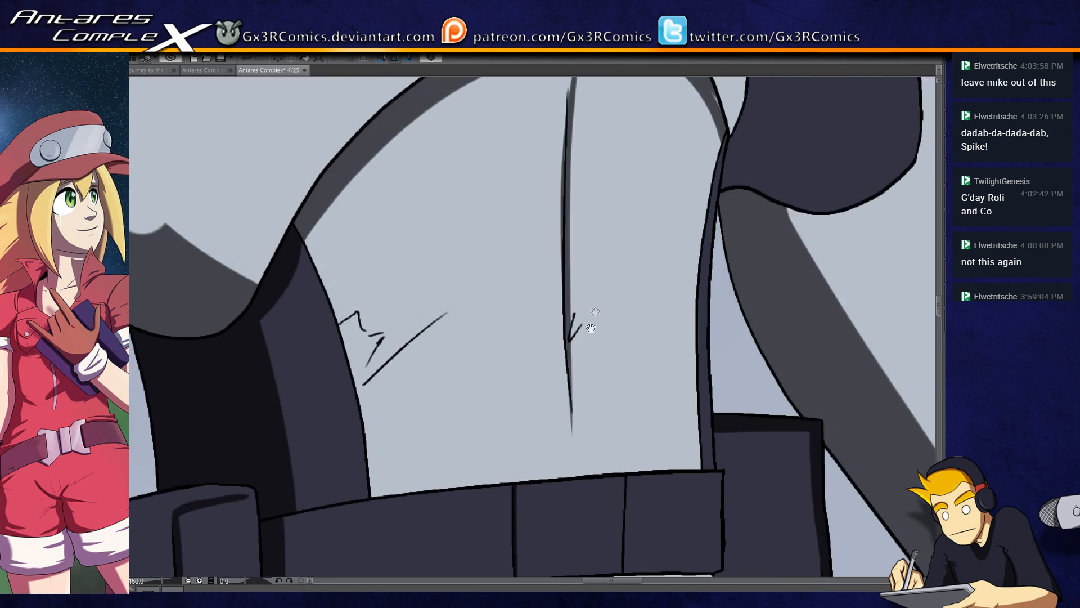
left_click_drag(645, 474, 393, 478)
left_click_drag(456, 233, 433, 367)
key("w")
left_click(444, 230)
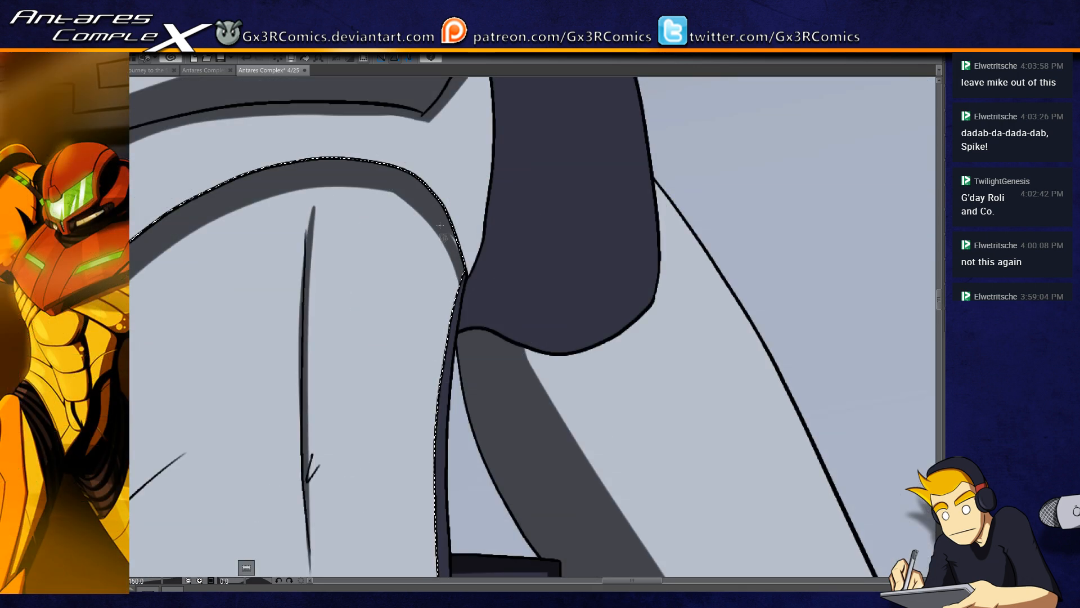
left_click_drag(430, 207, 498, 381)
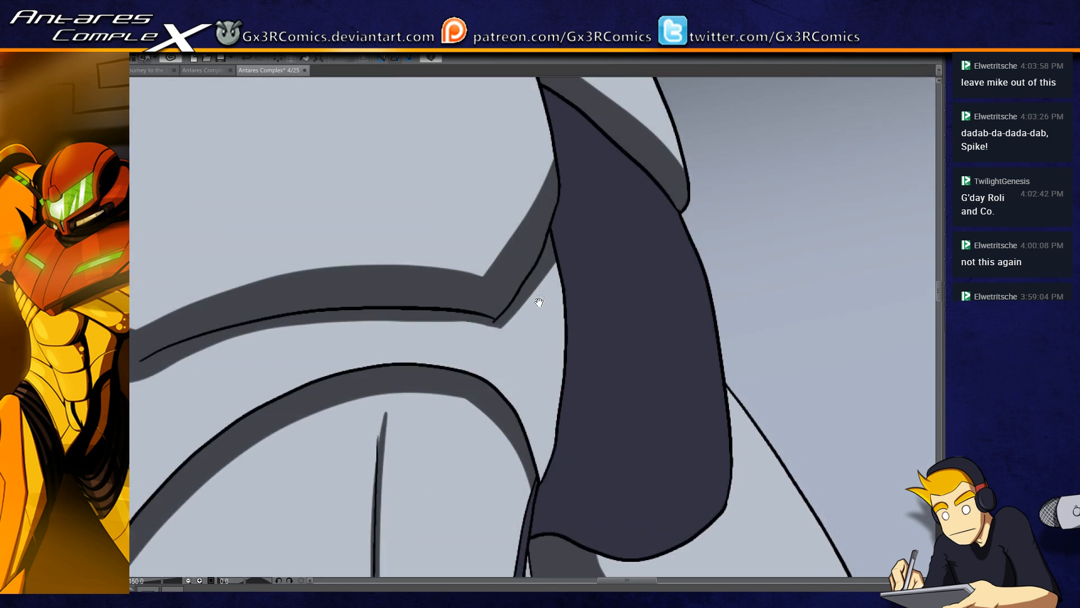
Step: Select the dark upper sleeve and shade its lower inner corner and the strip beneath the shoulder pad
left_click_drag(580, 390, 518, 350)
left_click(528, 417)
key("p")
mouse_move(454, 392)
left_mouse_down()
mouse_move(470, 448)
mouse_move(474, 386)
mouse_move(566, 475)
left_mouse_up()
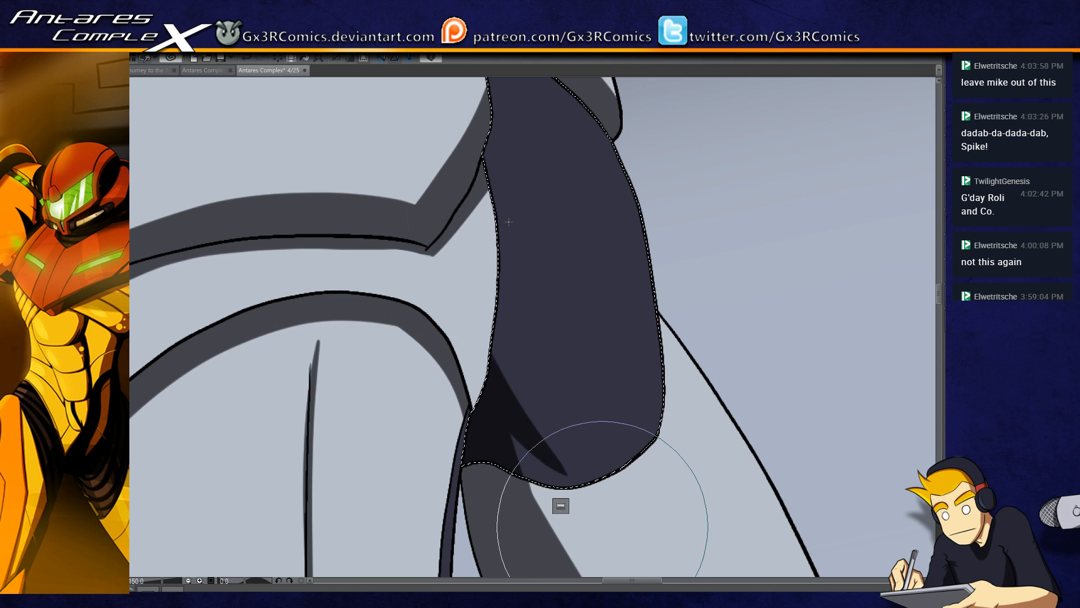
left_click_drag(481, 220, 424, 441)
left_click_drag(371, 220, 588, 422)
key("ctrl+z")
mouse_move(405, 223)
left_mouse_down()
mouse_move(508, 300)
mouse_move(566, 451)
left_mouse_up()
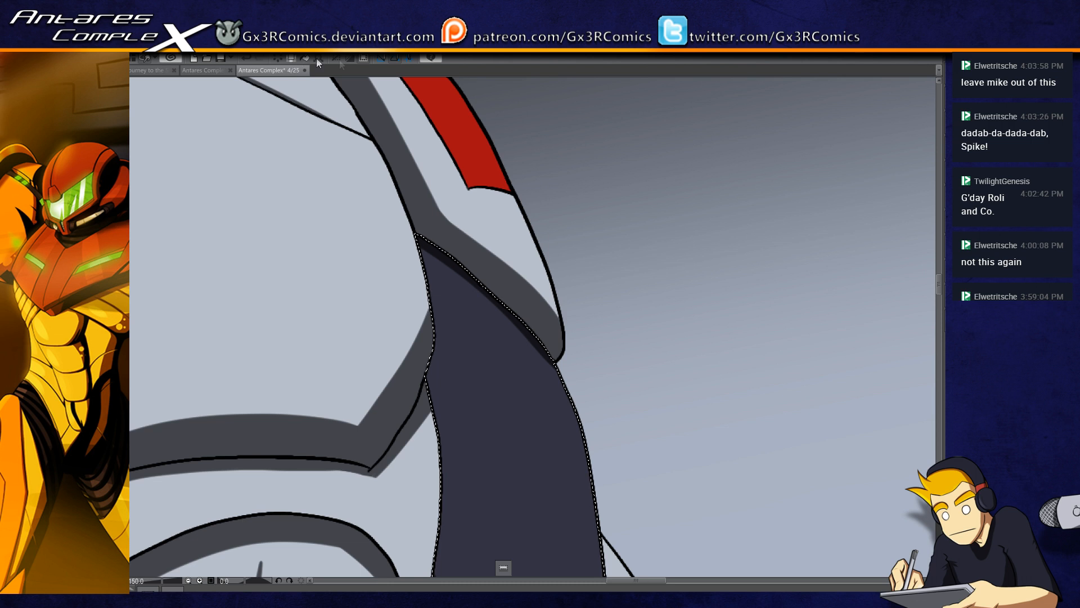
Step: Open a second view of the comic page, dock it beside the drawing view, and narrow it to fit the full page
left_click(456, 61)
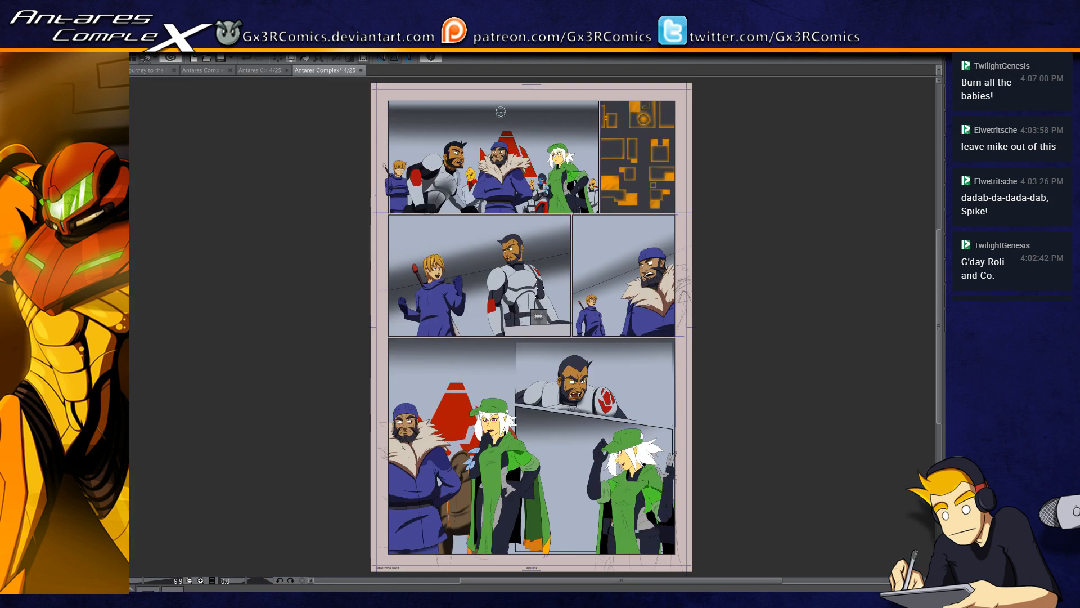
key("ctrl+w")
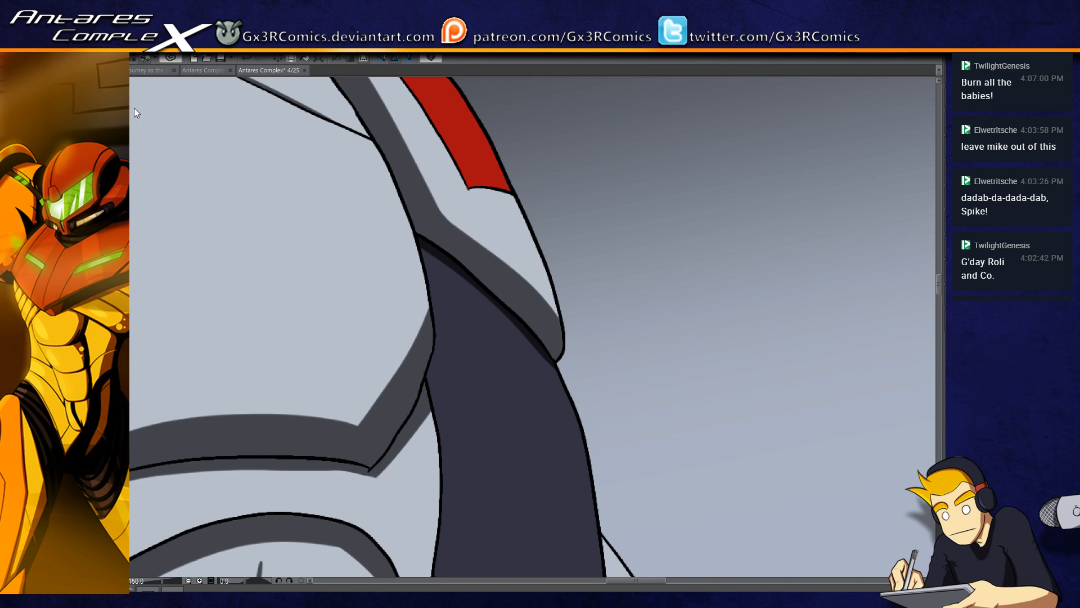
left_click_drag(128, 112, 126, 104)
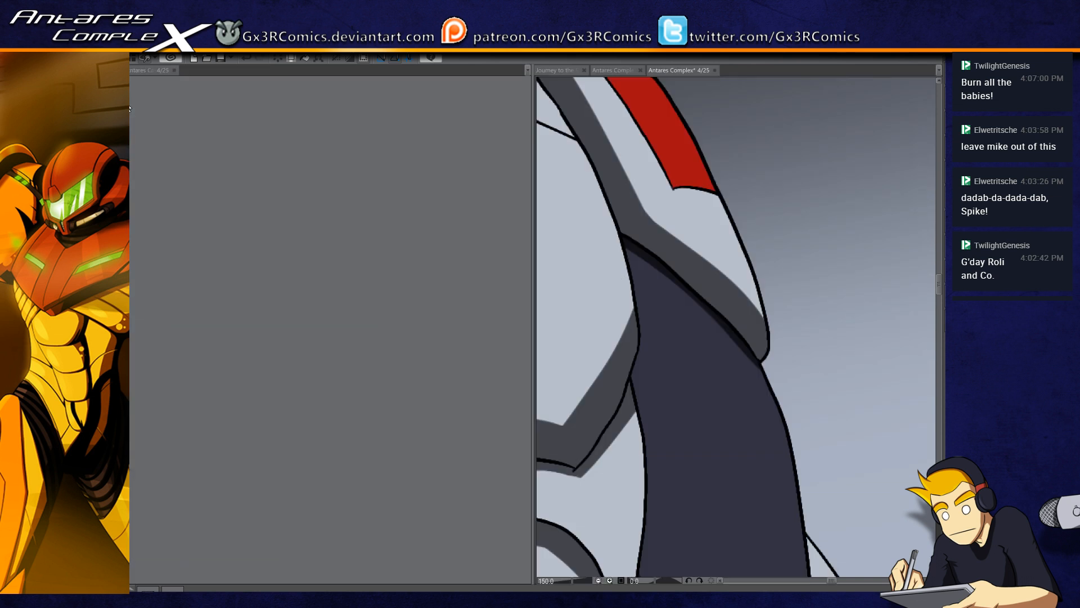
left_click_drag(530, 275, 479, 275)
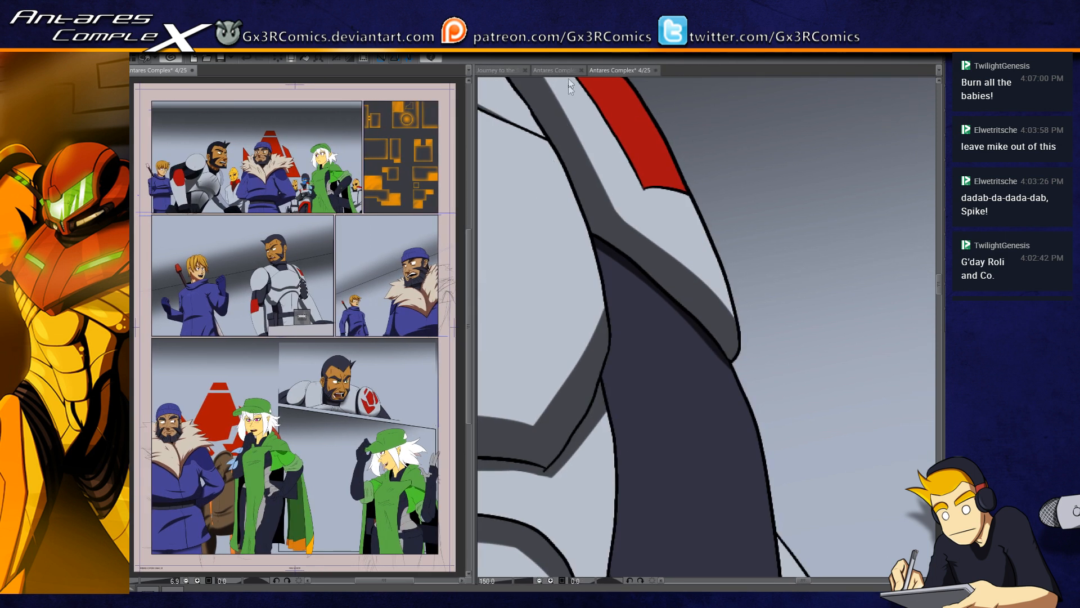
Step: Try to shade the cape strip hanging below the green-cloaked woman's raised elbow in the bottom panel
left_click(652, 286)
left_click_drag(495, 396, 746, 223)
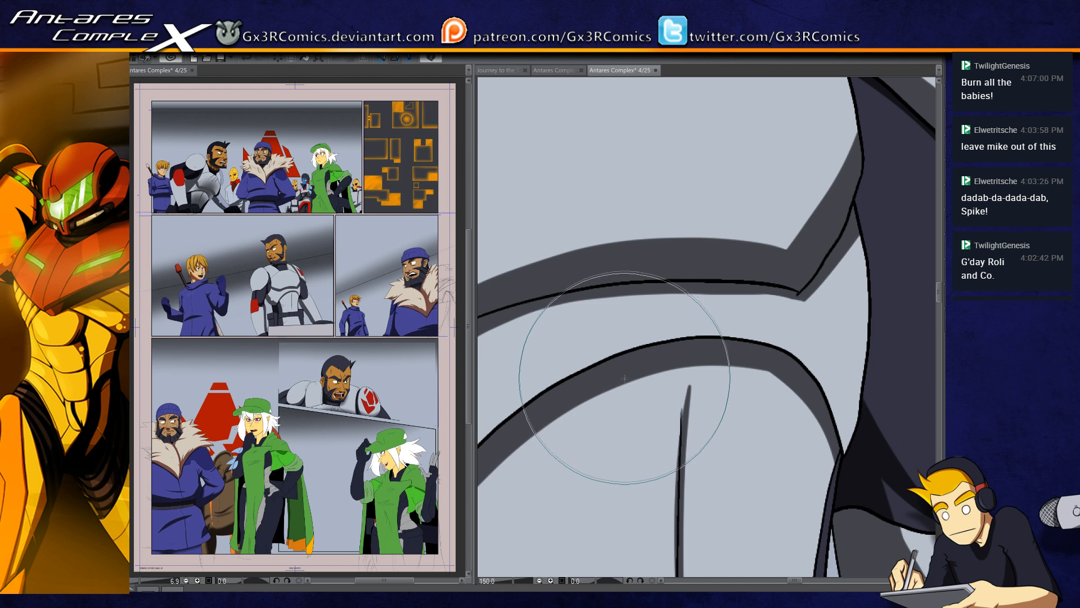
scroll(622, 378, "down", 3)
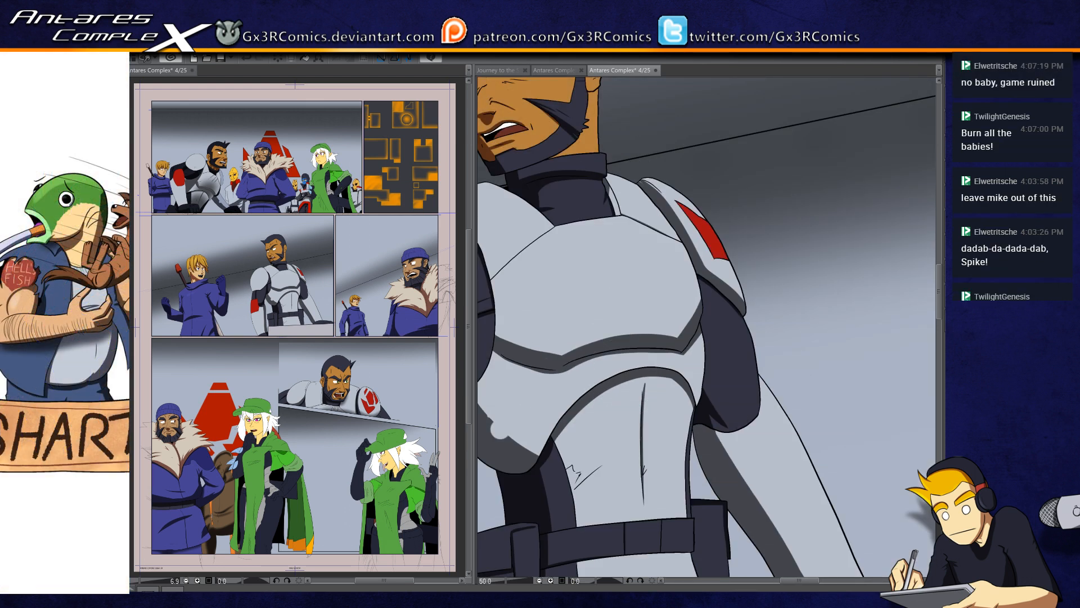
left_click_drag(494, 393, 923, 215)
left_click_drag(598, 397, 585, 318)
left_click(537, 462)
key("b")
left_click_drag(540, 427, 501, 466)
key("ctrl+z")
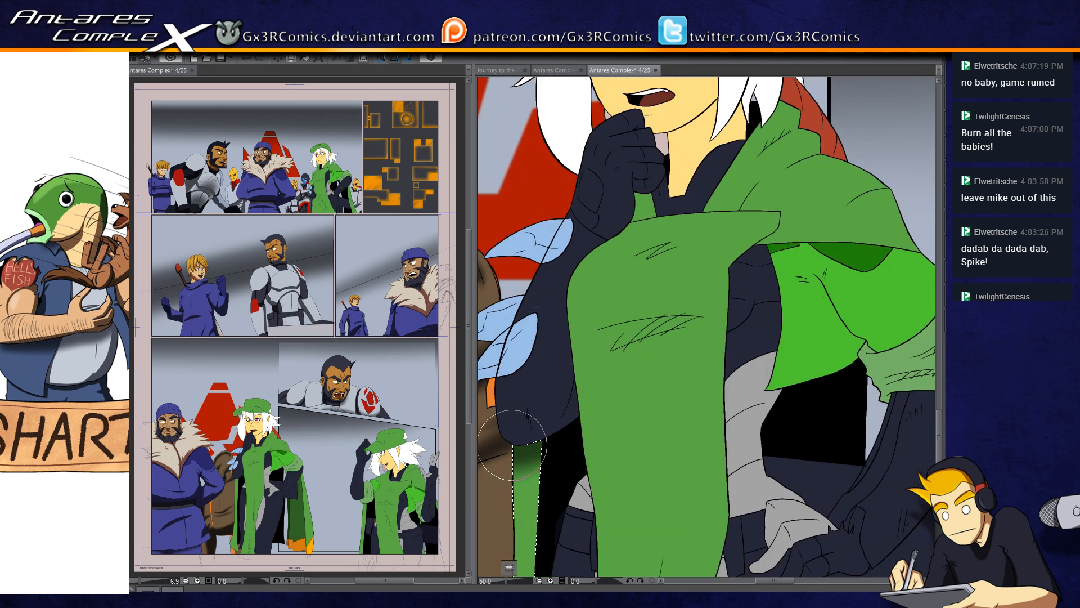
Step: Select the woman's front cloak panel and paint a curved dark green shadow band across it below the chest
left_click_drag(606, 428, 550, 360)
left_click(574, 341)
key("u")
mouse_move(490, 285)
left_mouse_down()
mouse_move(708, 257)
mouse_move(450, 344)
left_mouse_up()
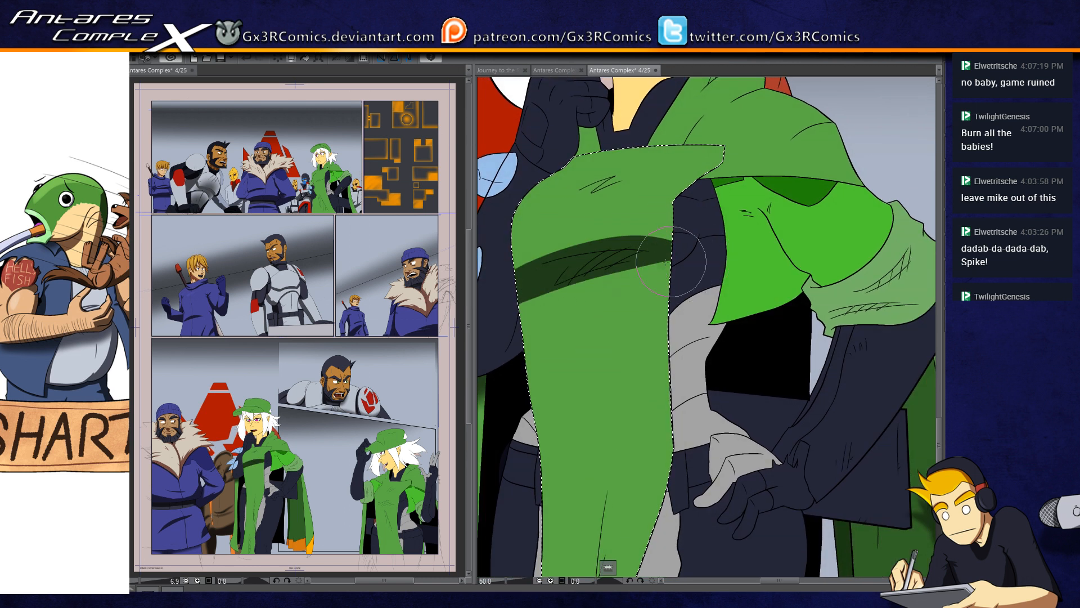
mouse_move(615, 254)
left_mouse_down()
mouse_move(700, 309)
mouse_move(604, 318)
mouse_move(770, 301)
left_mouse_up()
key("ctrl+z")
key("ctrl+z")
left_click_drag(590, 340, 766, 295)
key("ctrl+z")
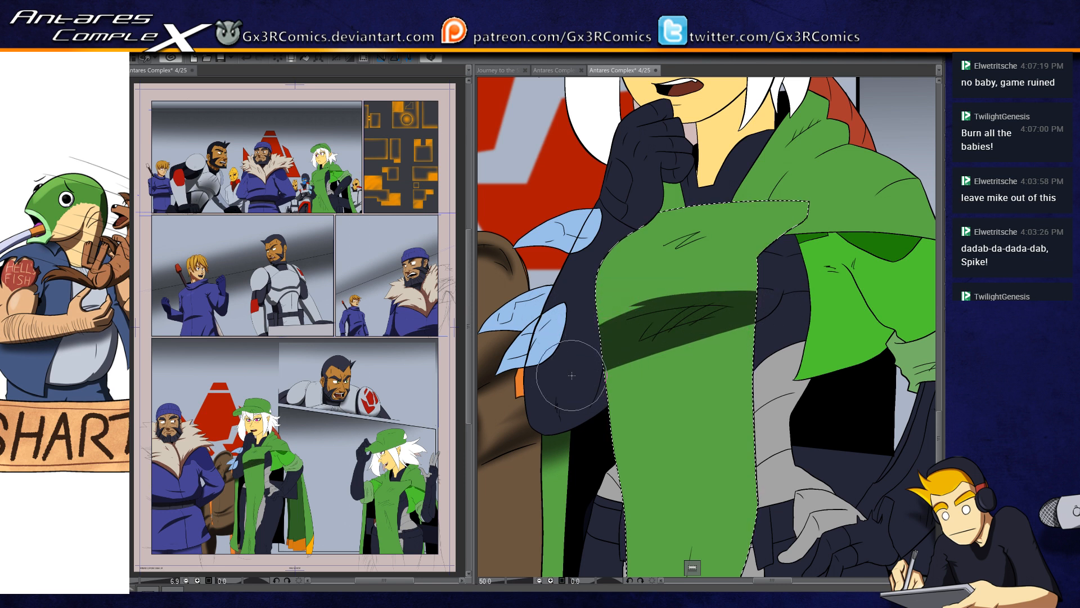
Step: Select the dark sleeve of the woman's raised arm and shade it around the elbow and along the forearm
key("w")
left_click(595, 393)
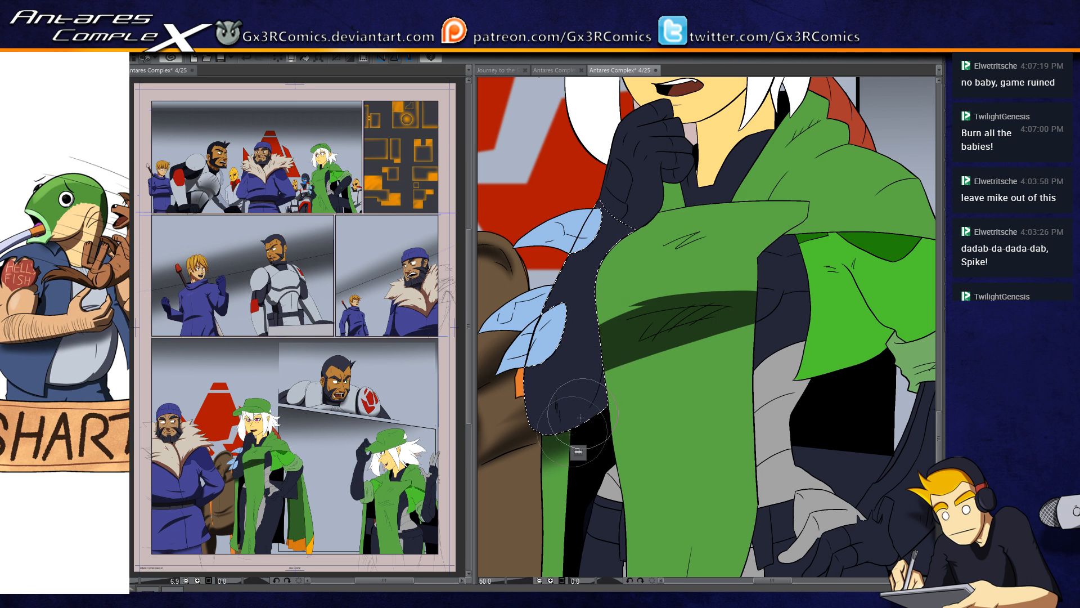
mouse_move(541, 435)
left_mouse_down()
mouse_move(640, 346)
mouse_move(628, 327)
left_mouse_up()
left_click_drag(528, 438, 620, 313)
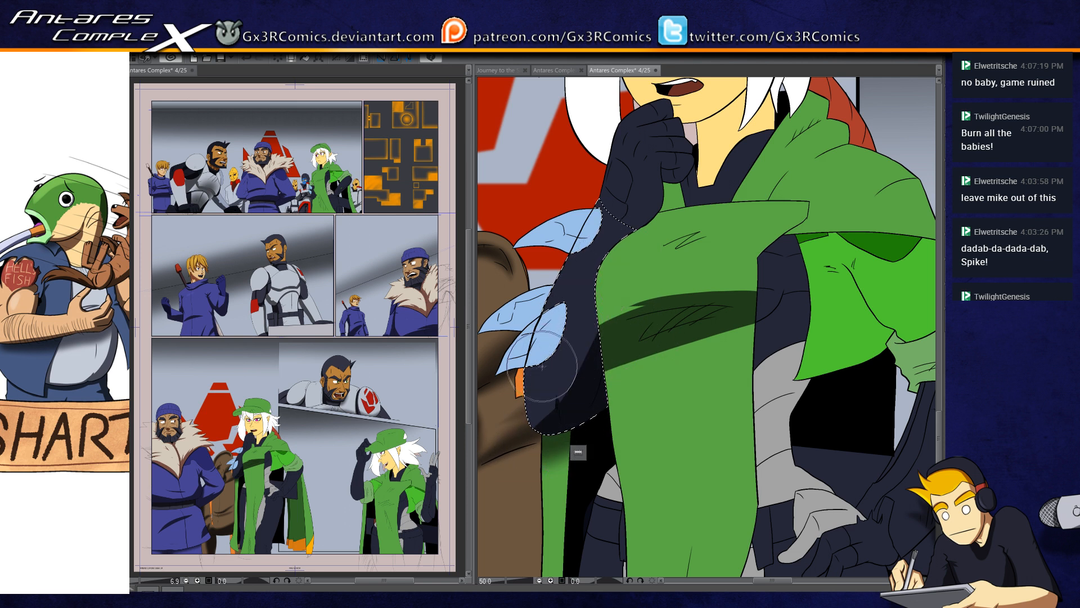
left_click_drag(588, 322, 538, 415)
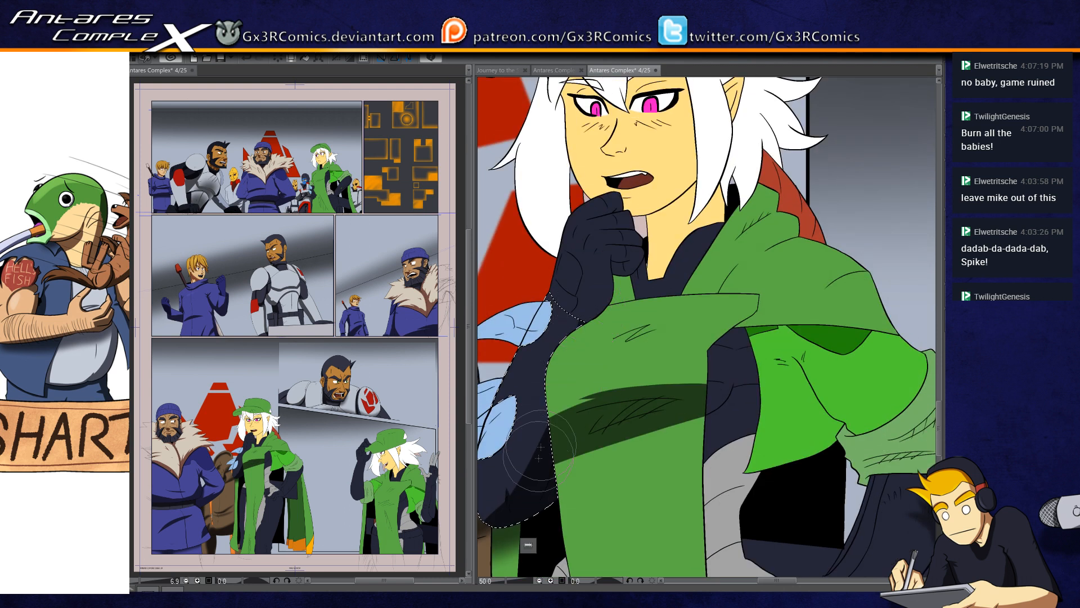
Step: Select the woman's dark chest area beside the front cloak panel and shade its edges and central fold
left_click_drag(635, 422, 517, 418)
key("w")
left_click(610, 394)
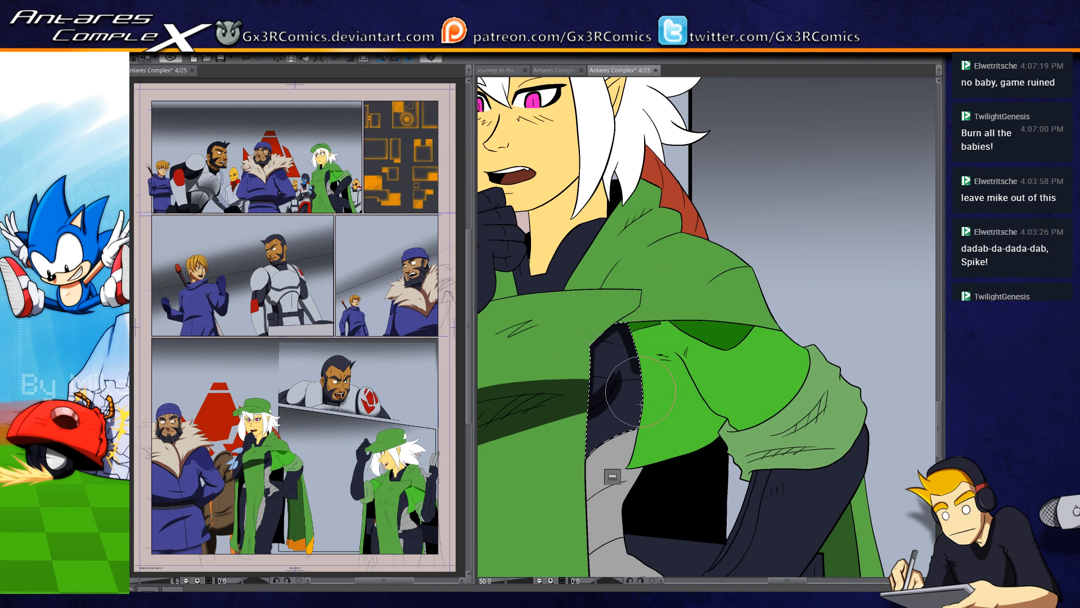
scroll(627, 390, "up", 2)
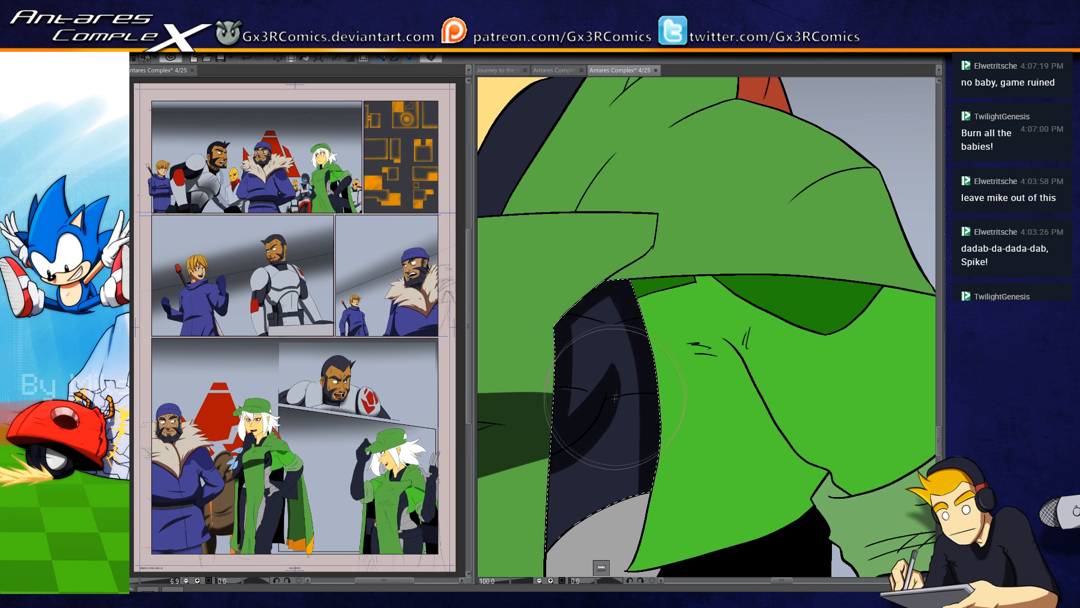
left_click_drag(593, 447, 619, 336)
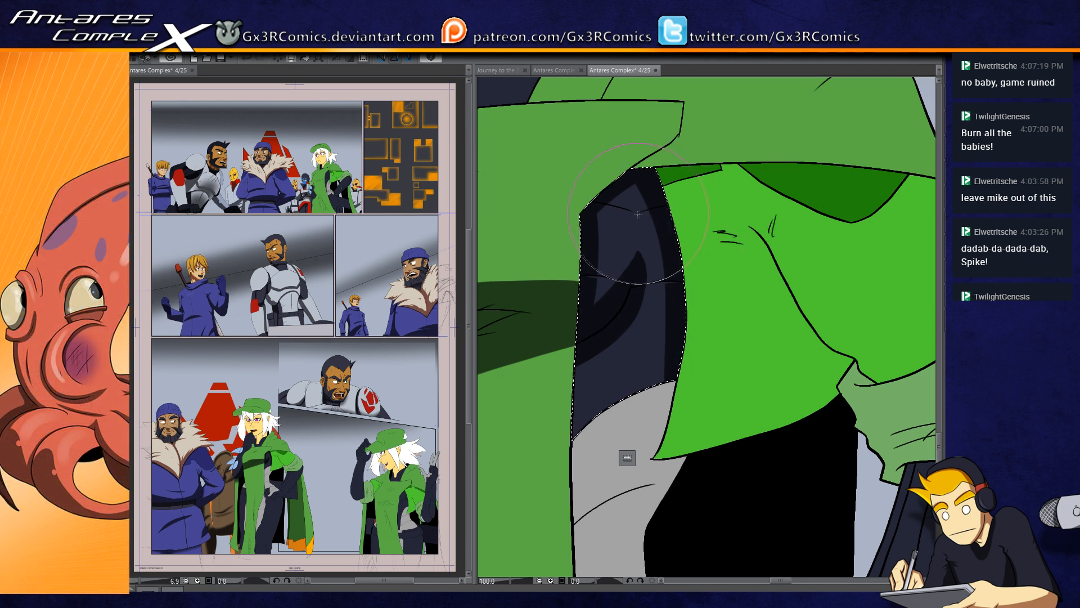
Step: Shade the woman's grey midriff panel beneath the bright green cape tip and along the front cloak edge
scroll(597, 237, "down", 3)
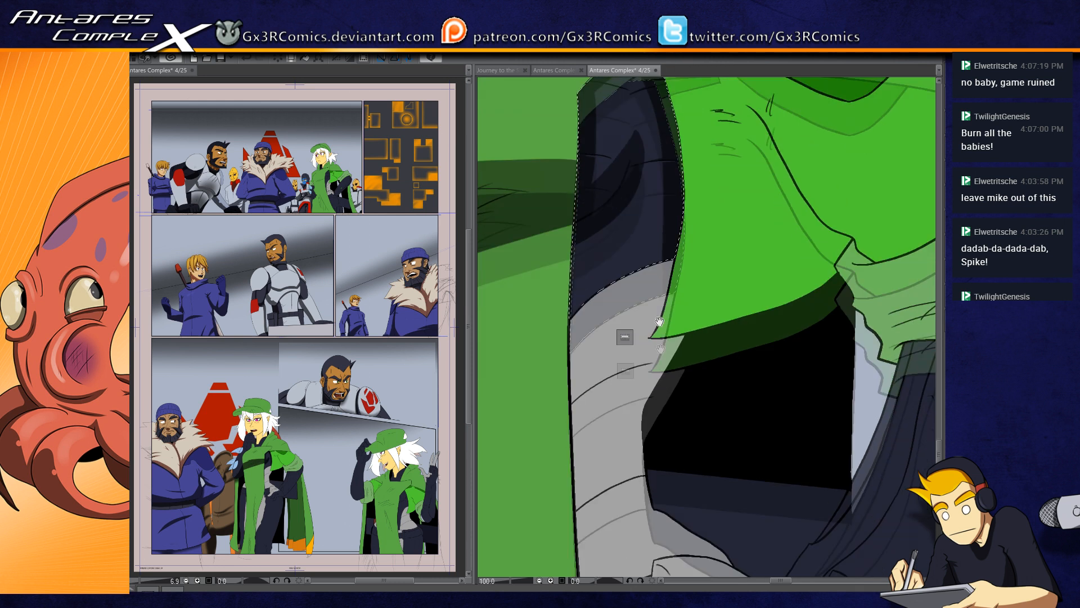
left_click_drag(670, 241, 653, 304)
key("ctrl+z")
mouse_move(665, 242)
left_mouse_down()
mouse_move(658, 293)
mouse_move(637, 340)
left_mouse_up()
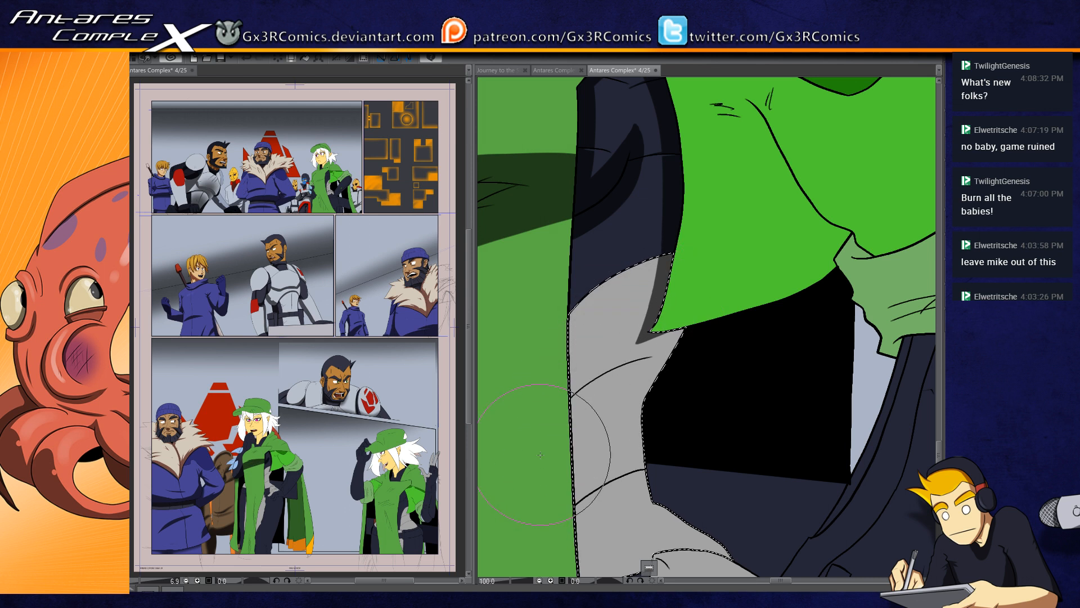
left_click_drag(594, 304, 619, 275)
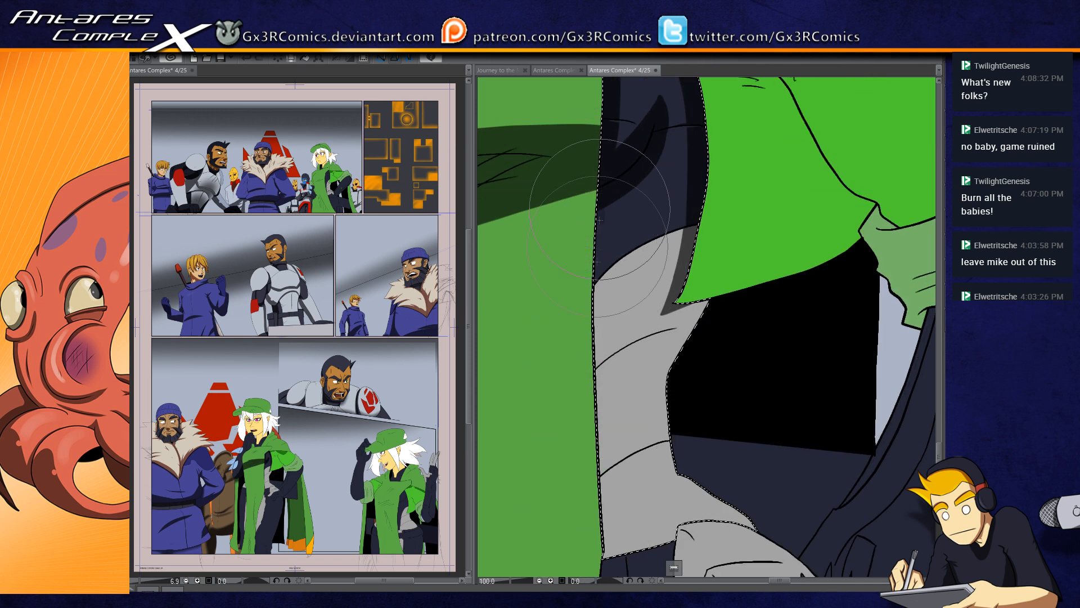
left_click_drag(597, 270, 599, 538)
mouse_move(602, 476)
left_mouse_down()
mouse_move(567, 324)
mouse_move(580, 324)
left_mouse_up()
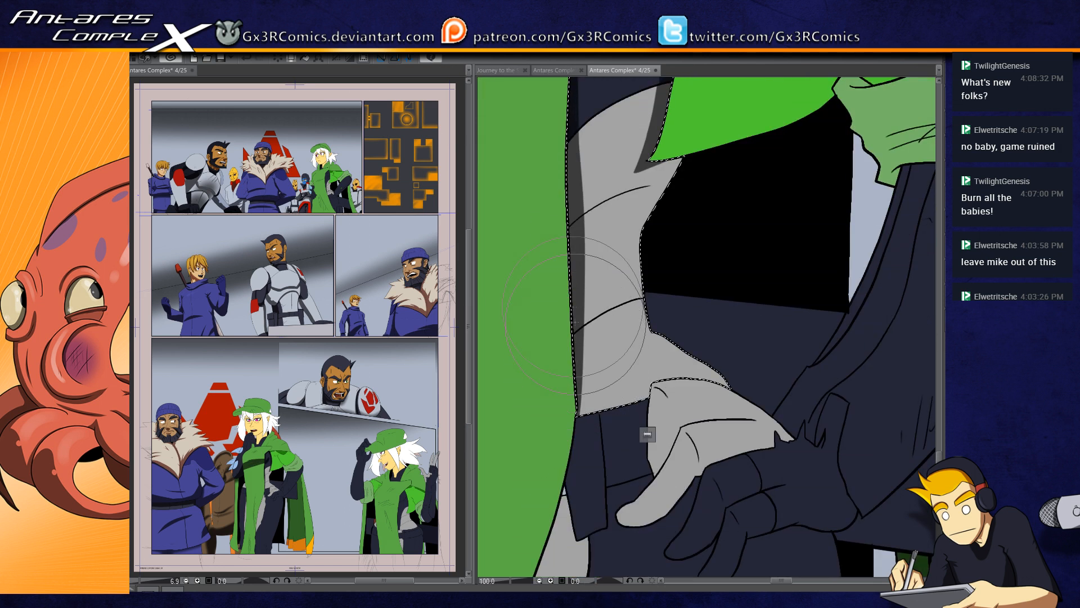
key("ctrl+d")
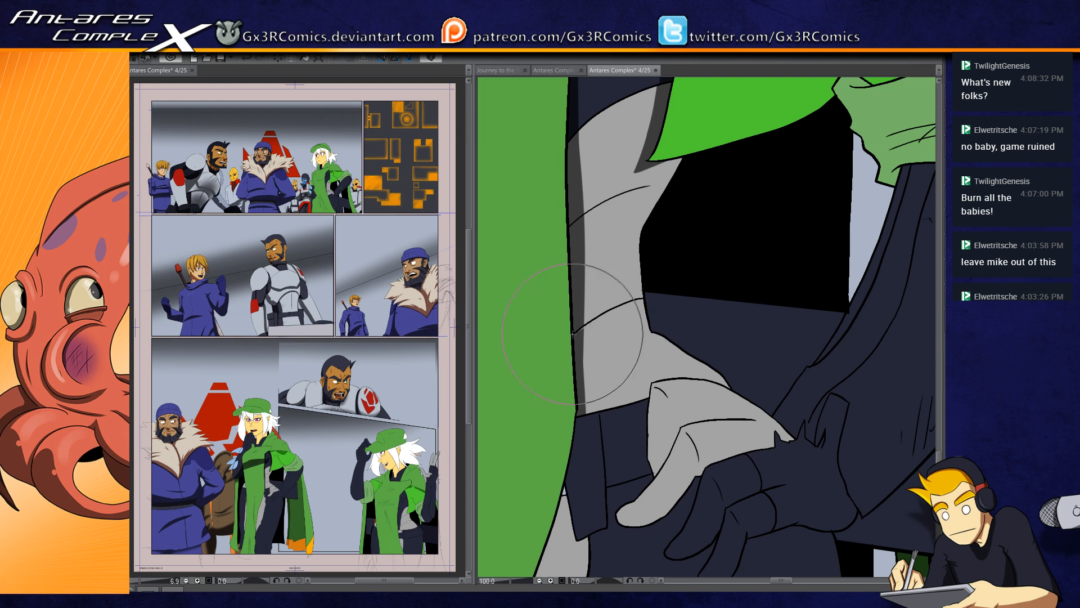
Step: Reselect the grey midriff panel and shade its outer edge along the waist, beside the black gap
left_click_drag(572, 367, 553, 412)
key("w")
left_click(570, 239)
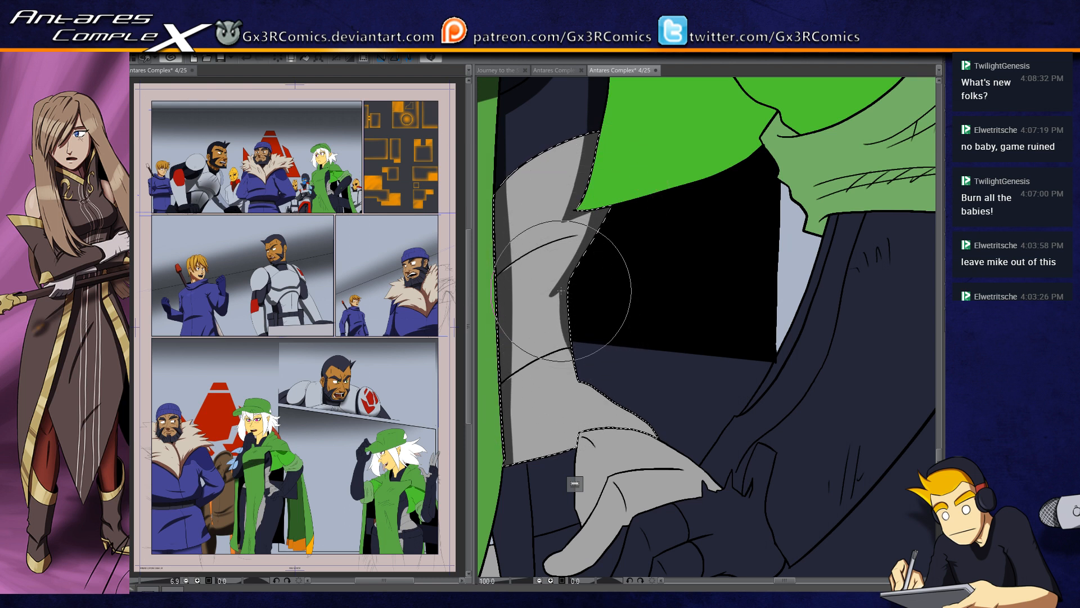
left_click_drag(563, 330, 570, 356)
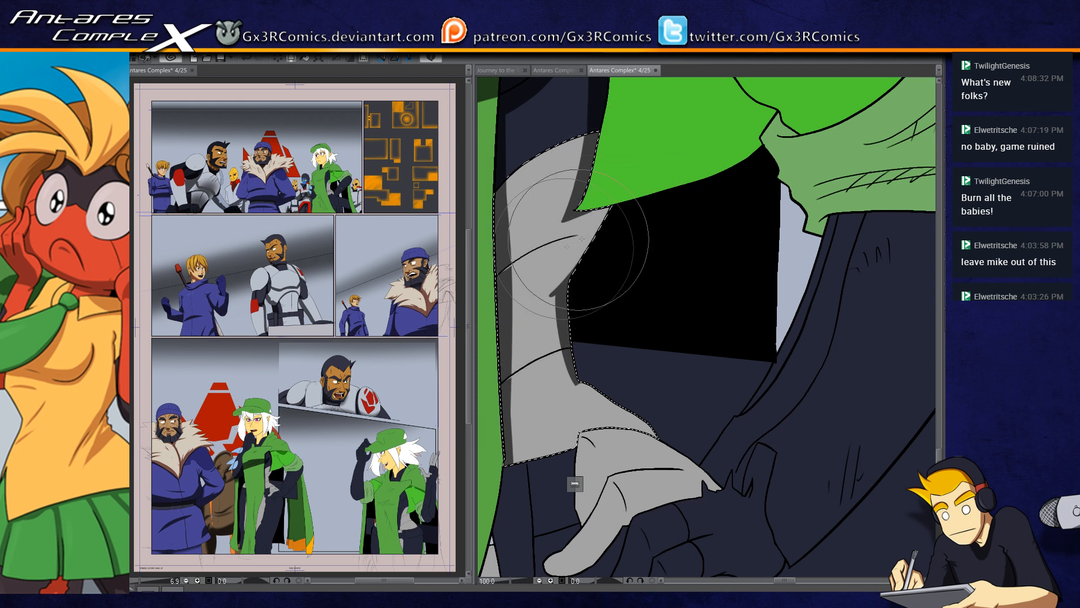
Step: Rework the pointed fold shadow on the waist side of the grey midriff panel and clear the selection
left_click_drag(601, 207, 533, 308)
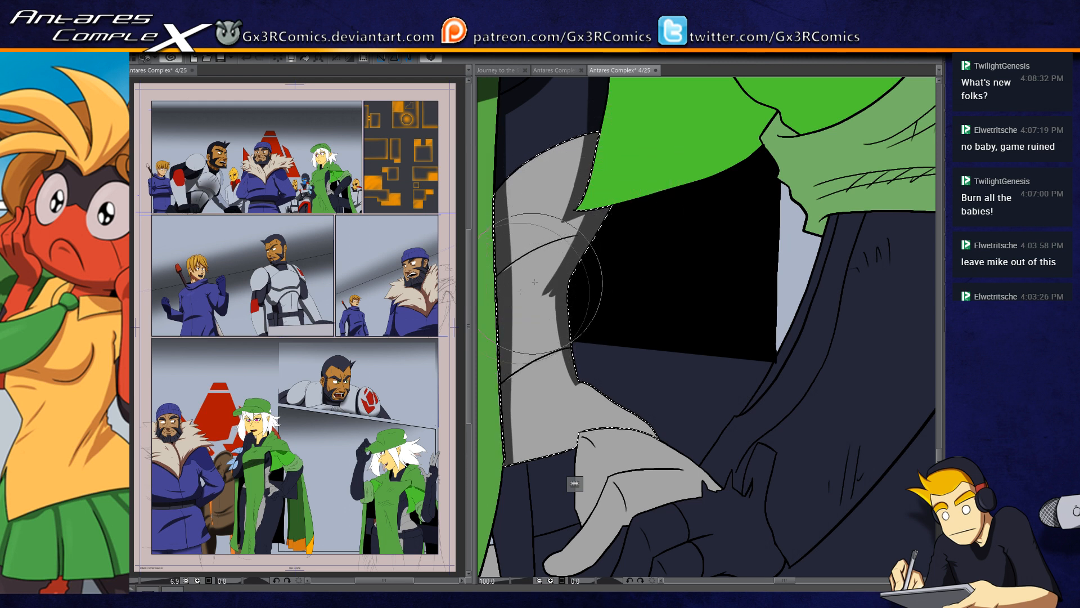
left_click_drag(600, 204, 553, 277)
key("ctrl+z")
mouse_move(605, 198)
left_mouse_down()
mouse_move(586, 238)
mouse_move(540, 296)
left_mouse_up()
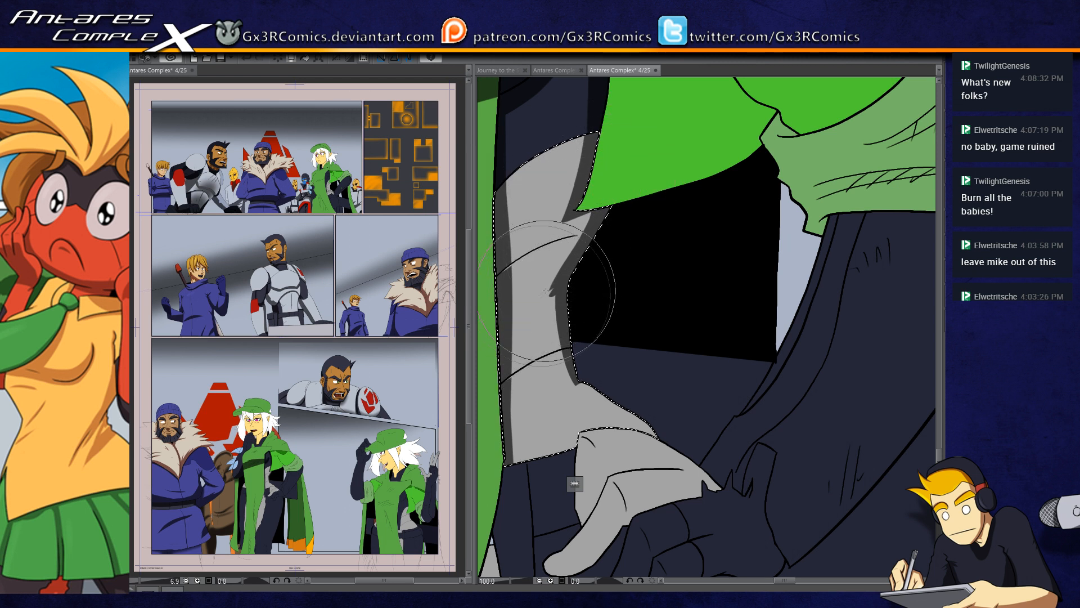
left_click_drag(595, 214, 545, 306)
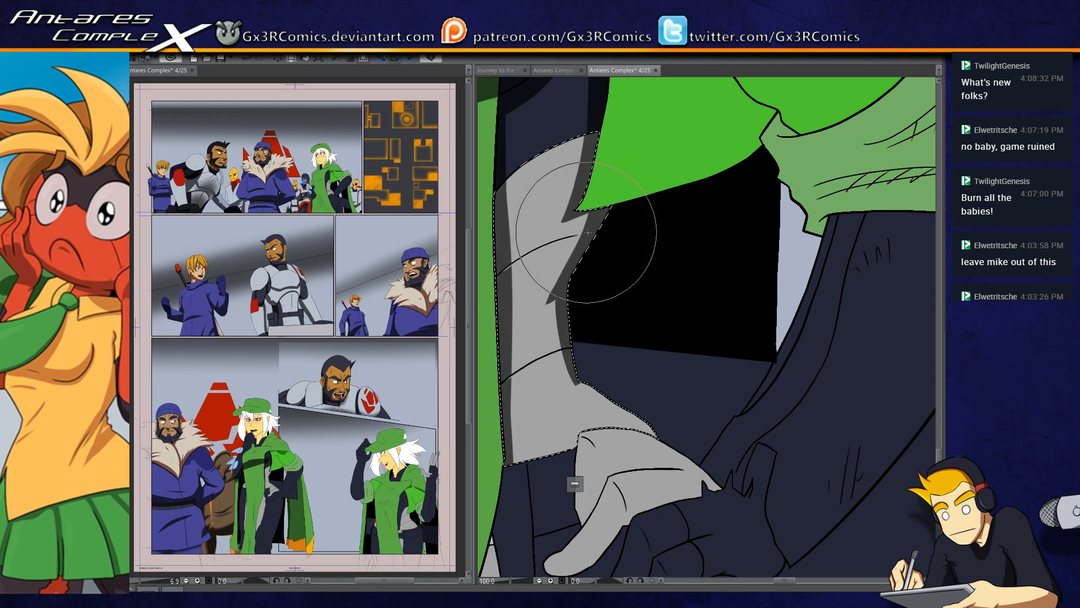
mouse_move(571, 453)
left_mouse_down()
mouse_move(585, 361)
mouse_move(554, 361)
left_mouse_up()
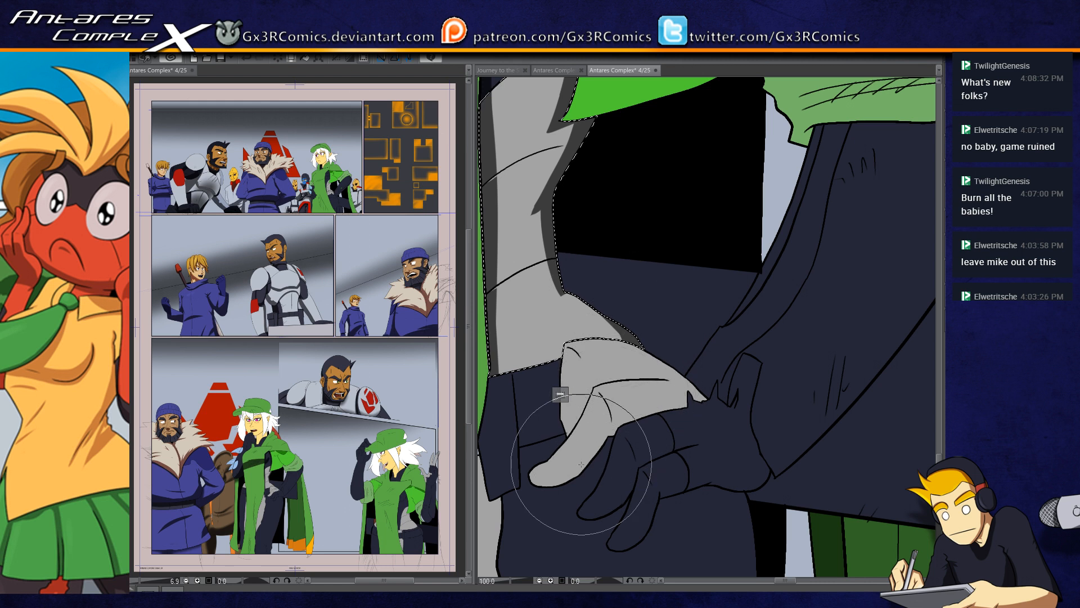
key("ctrl+minus")
left_click_drag(579, 465, 606, 331)
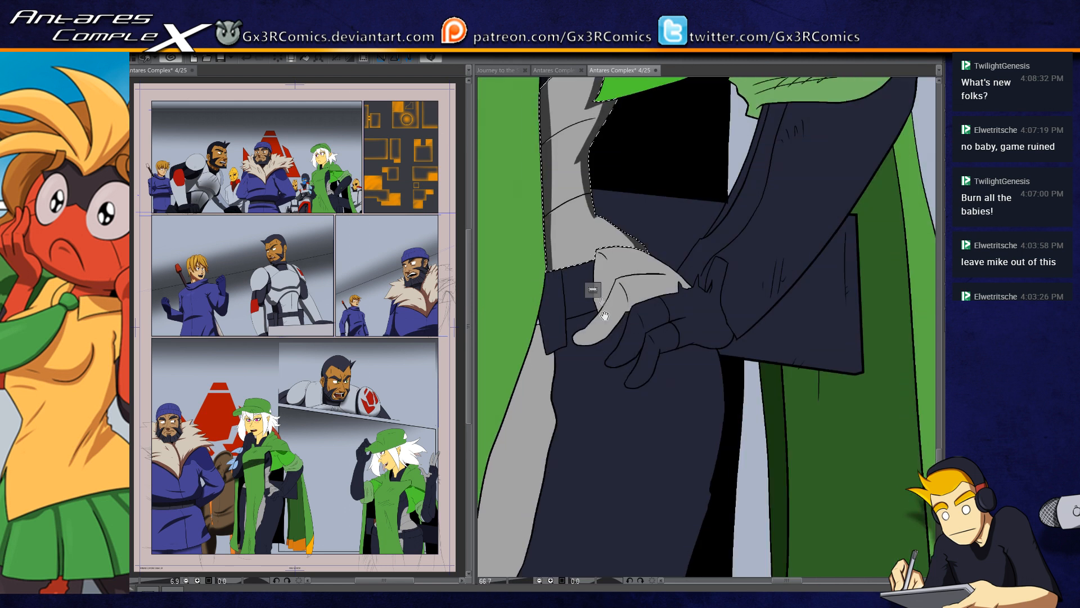
key("ctrl+d")
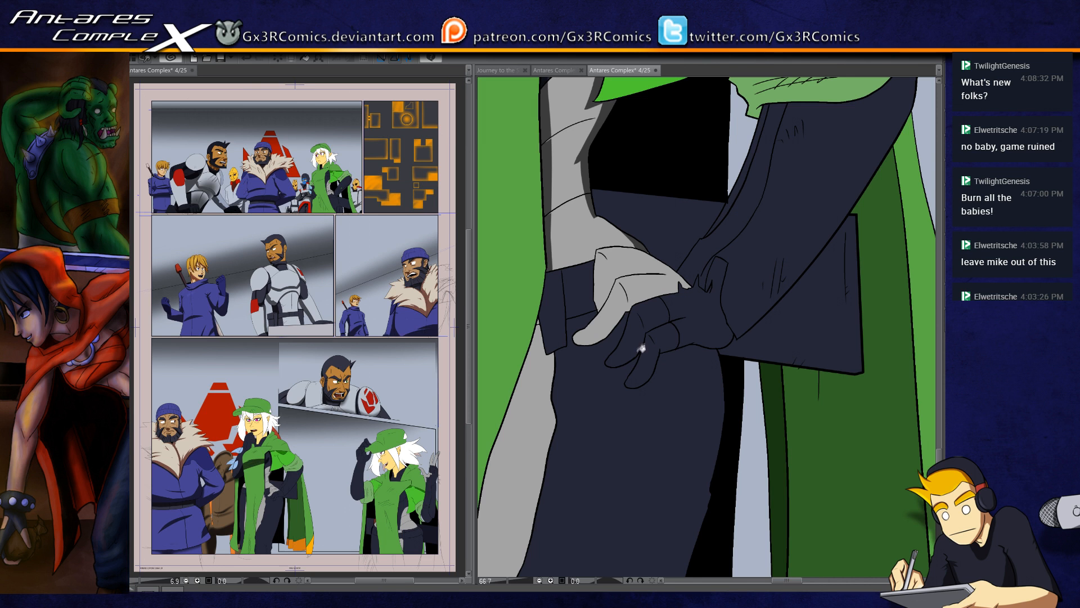
Step: Select the woman's front leg with its grey side stripe and paint tapered fold shadows across the upper thigh
left_click(537, 388)
left_click(566, 408, "shift")
left_click_drag(550, 428, 590, 328)
key("b")
left_click_drag(523, 344, 571, 305)
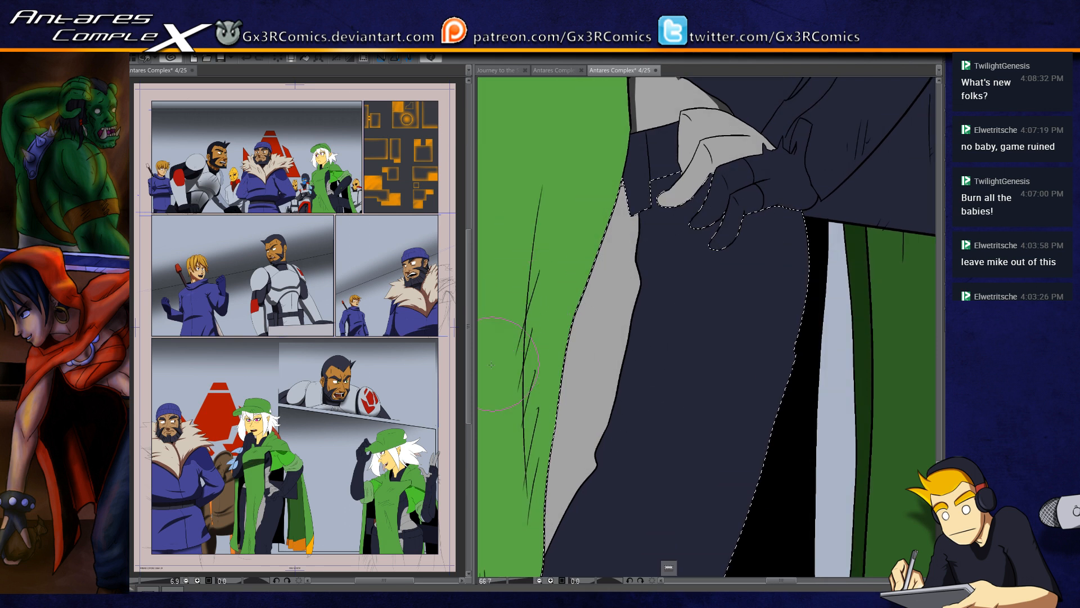
left_click_drag(579, 310, 695, 259)
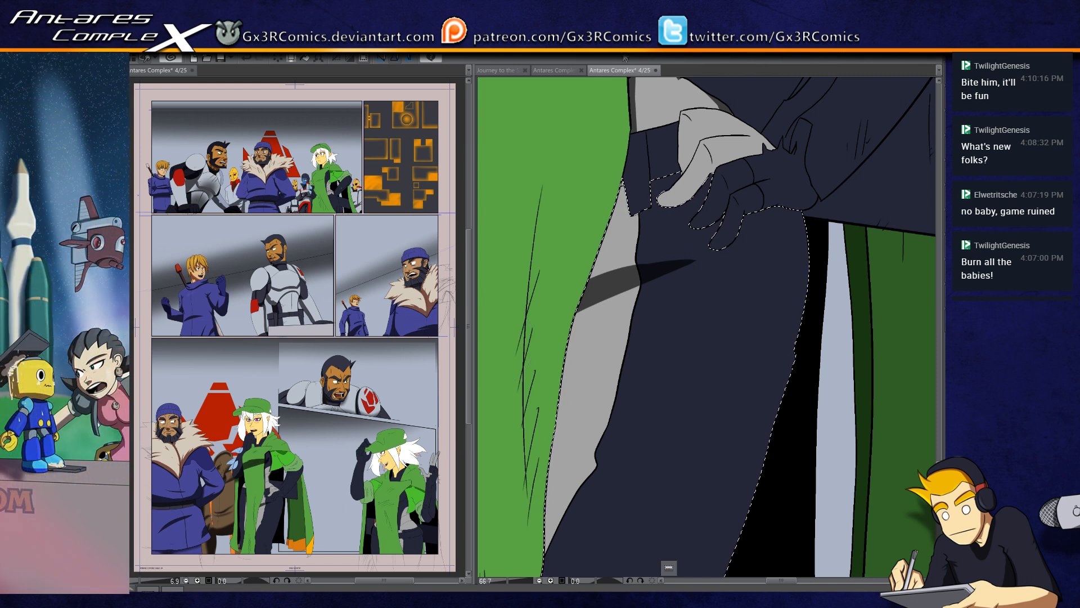
left_click_drag(705, 169, 555, 375)
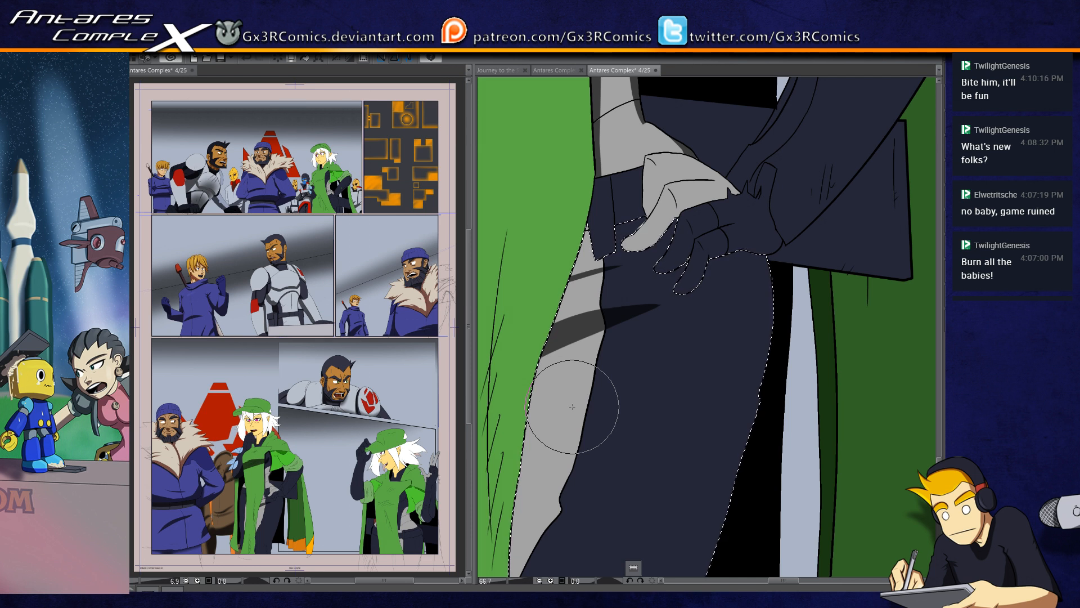
Step: Paint a long shadow down the rear edge of the leg from the thigh to the bottom panel border
left_click_drag(790, 177, 712, 64)
left_click_drag(695, 173, 658, 397)
key("ctrl+z")
left_click_drag(688, 142, 662, 360)
left_click_drag(676, 290, 637, 450)
left_click_drag(642, 413, 658, 325)
left_click_drag(677, 234, 574, 531)
left_click_drag(621, 433, 640, 333)
mouse_move(628, 371)
left_mouse_down()
mouse_move(608, 485)
mouse_move(615, 498)
mouse_move(551, 502)
mouse_move(616, 475)
left_mouse_up()
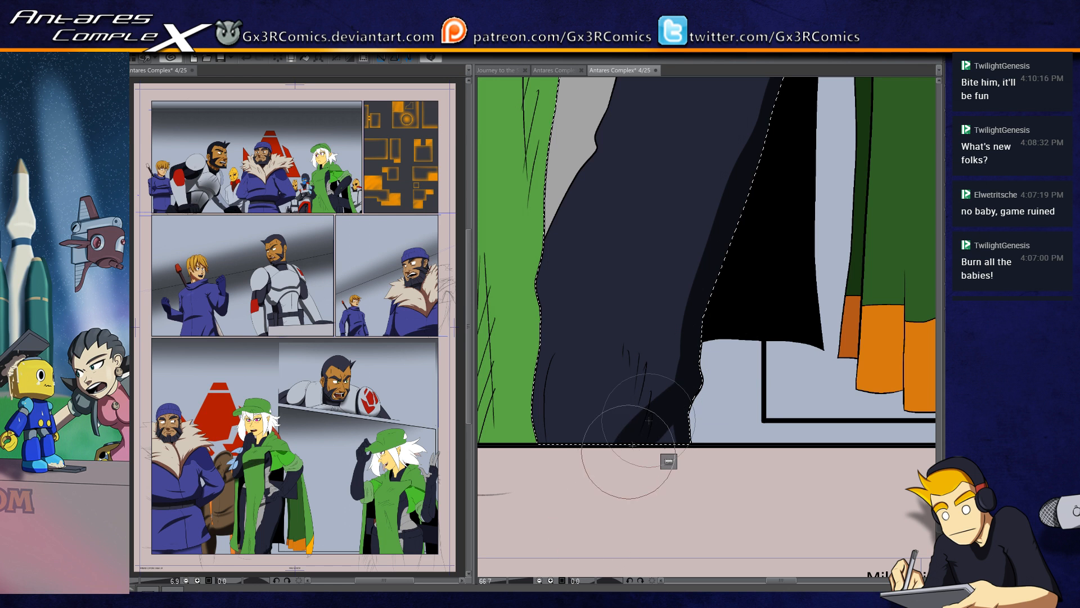
Step: Add a curved fold shadow at the bottom of the leg and shade the leg's front edge beside the cloak
left_click_drag(648, 434, 620, 325)
key("ctrl+z")
left_click_drag(646, 428, 610, 352)
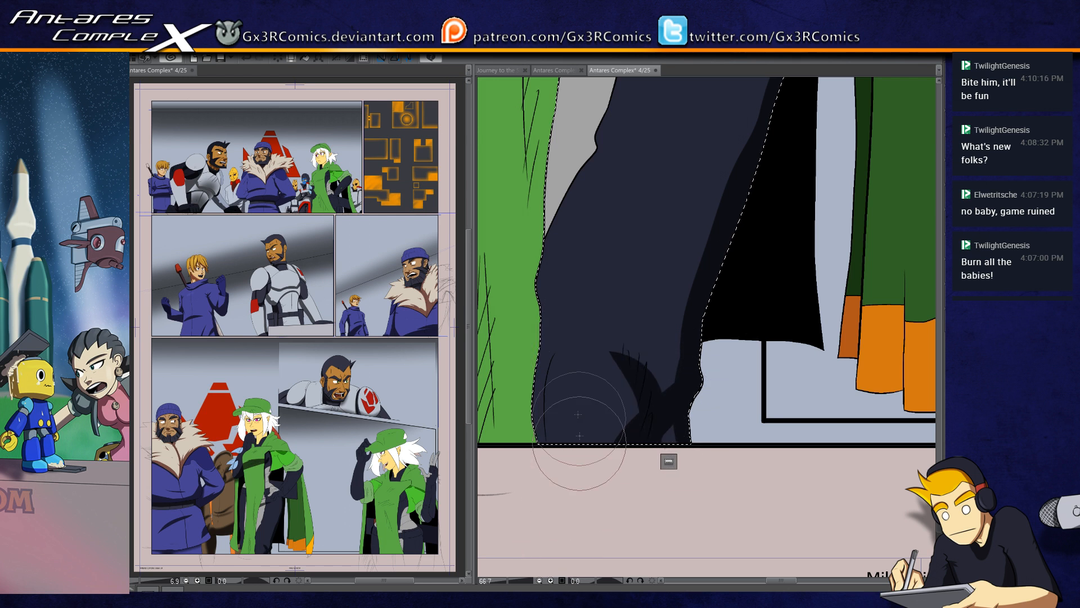
left_click_drag(541, 439, 563, 337)
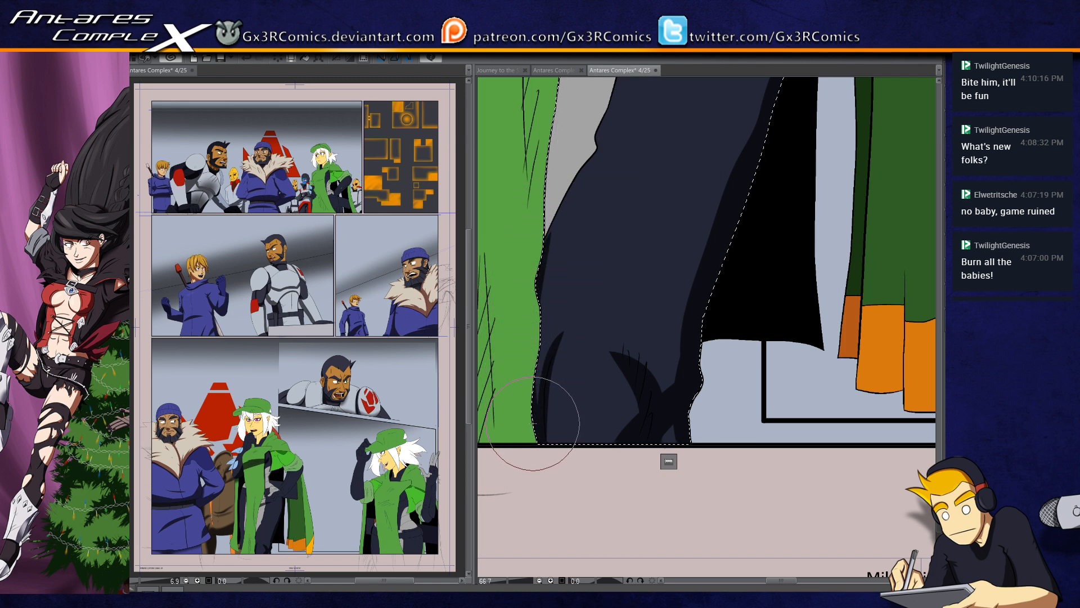
mouse_move(539, 244)
left_mouse_down()
mouse_move(512, 401)
mouse_move(508, 347)
left_mouse_up()
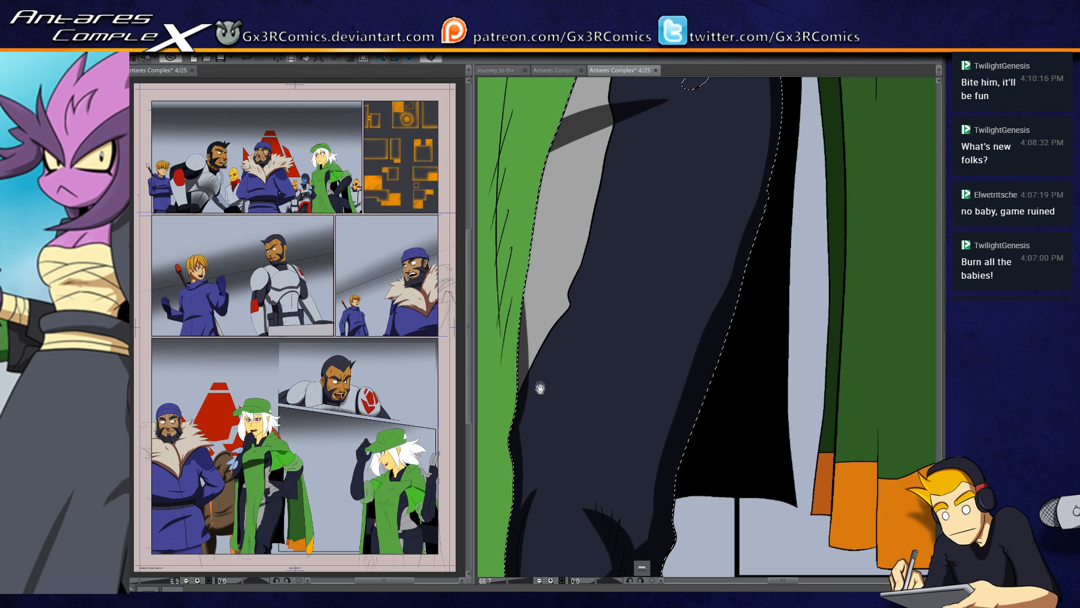
Step: Paint tapered fold shadows across the lower part of the grey side stripe and onto the dark trouser leg
left_click_drag(540, 386, 577, 333)
left_click_drag(554, 281, 663, 230)
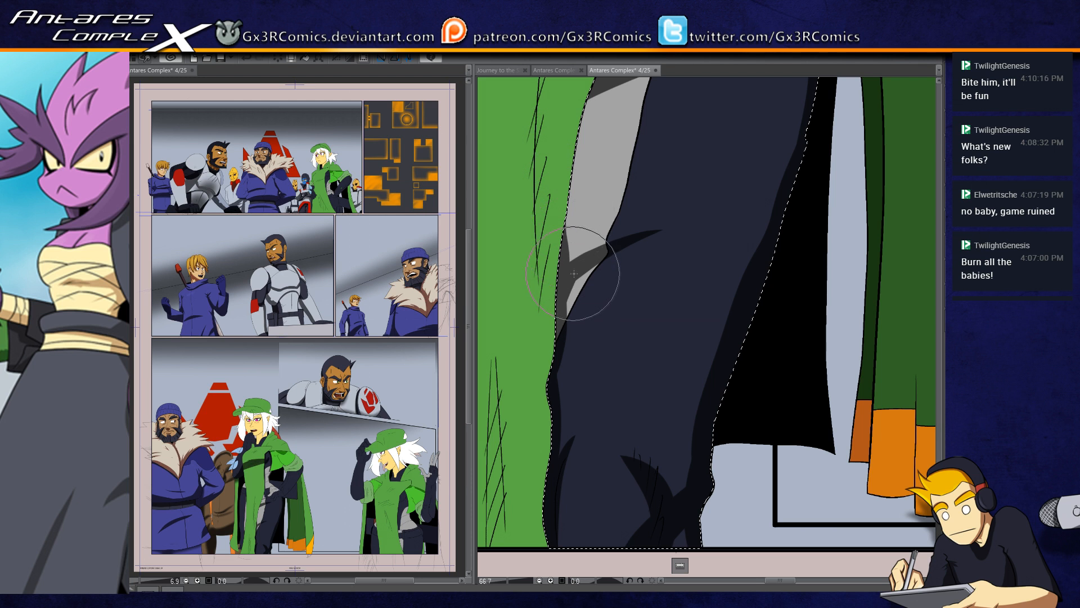
left_click_drag(560, 258, 614, 151)
left_click_drag(601, 206, 550, 310)
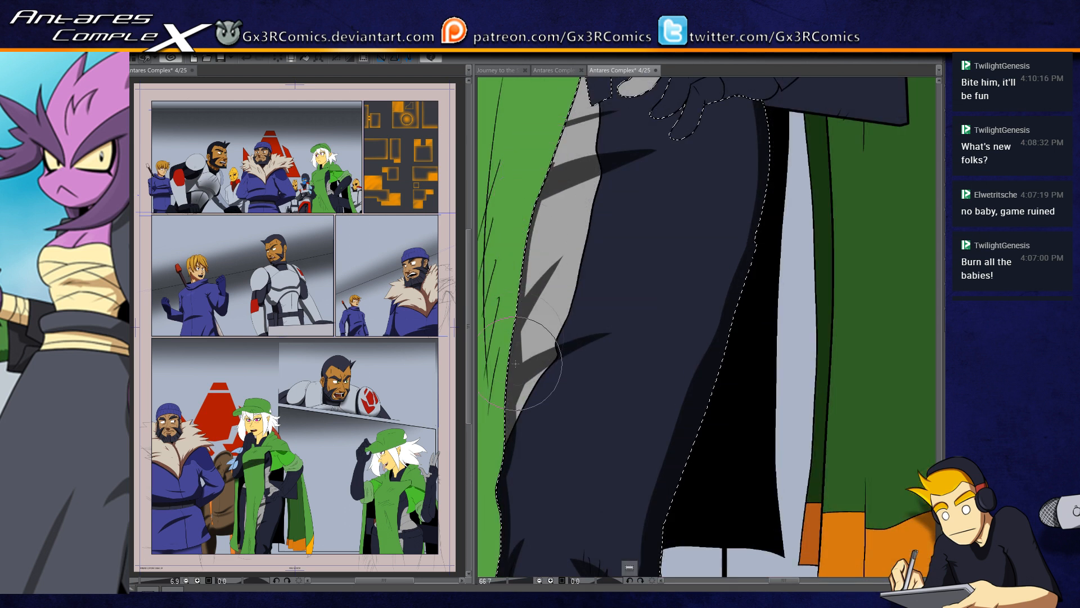
Step: Paint cast shadows on the thigh beneath the woman's palm, fingers and thumb
left_click_drag(523, 444, 557, 225)
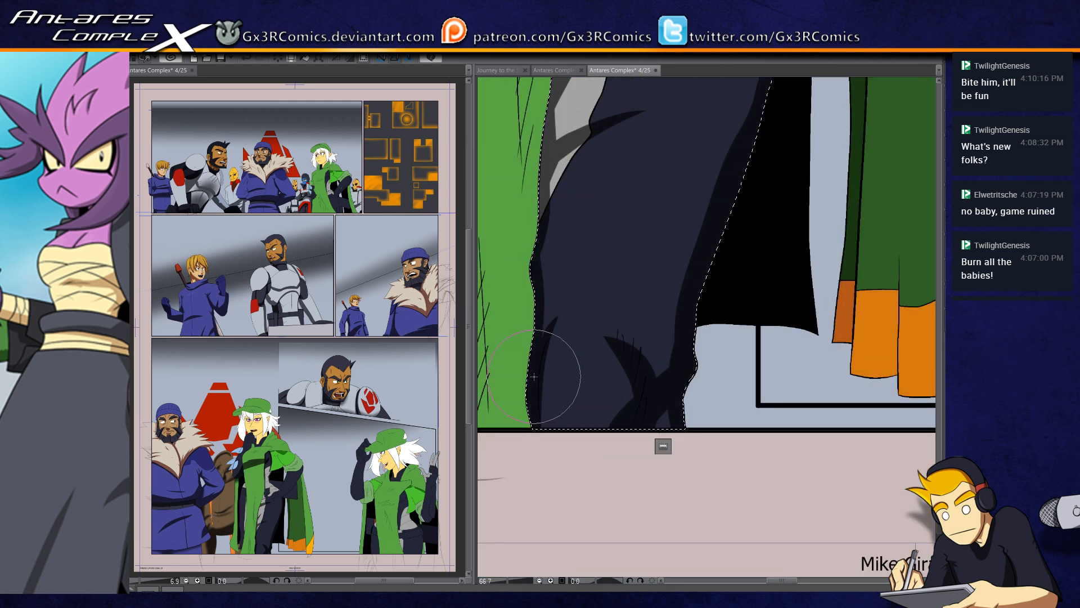
mouse_move(594, 413)
left_mouse_down()
mouse_move(559, 463)
mouse_move(515, 578)
left_mouse_up()
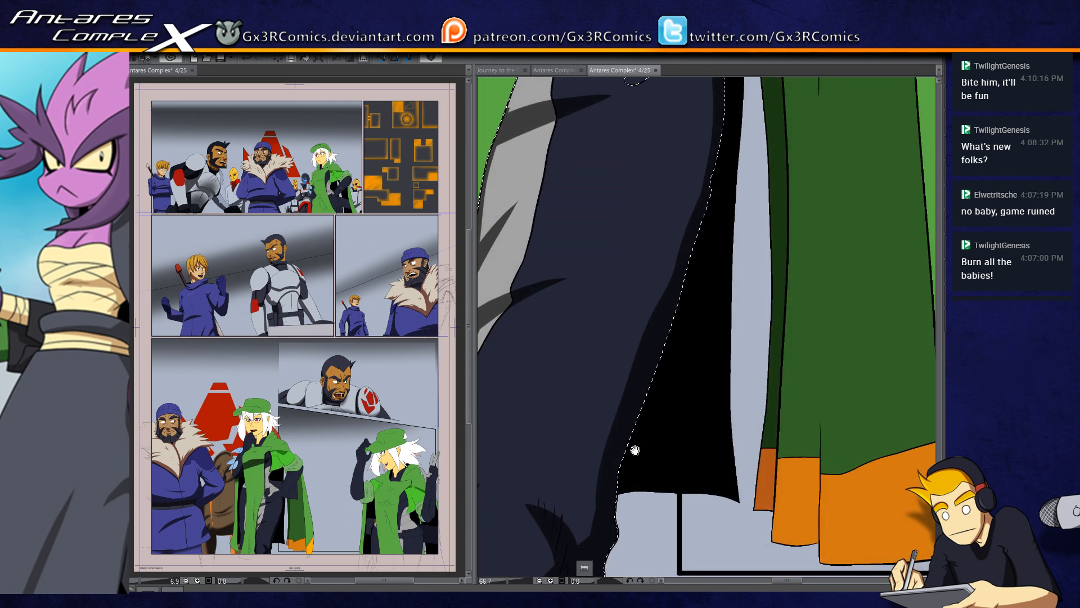
left_click_drag(635, 450, 639, 349)
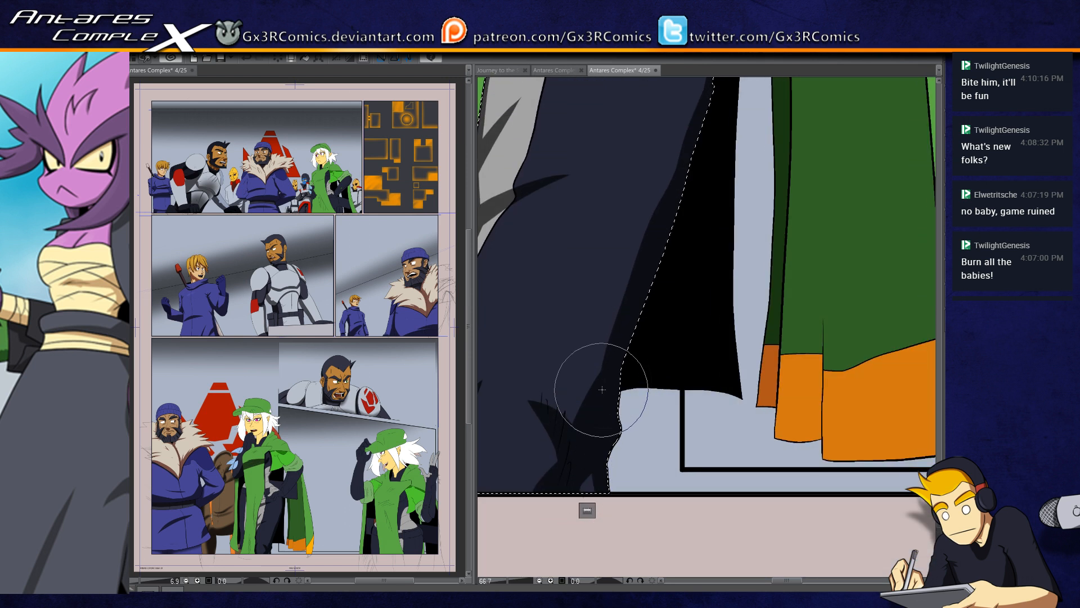
left_click_drag(675, 193, 569, 403)
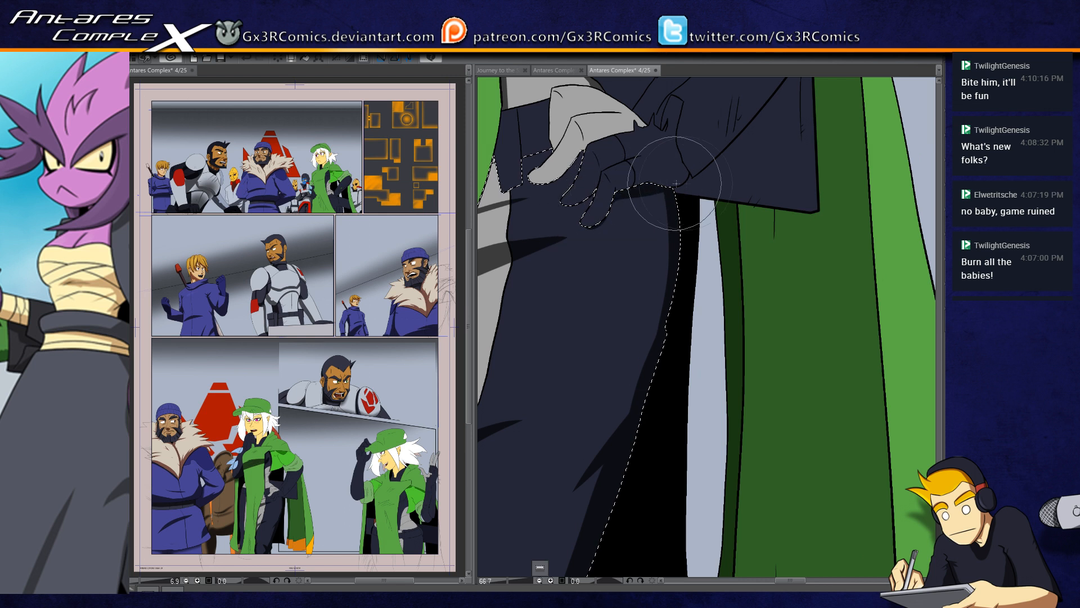
mouse_move(589, 227)
left_mouse_down()
mouse_move(618, 195)
mouse_move(670, 195)
left_mouse_up()
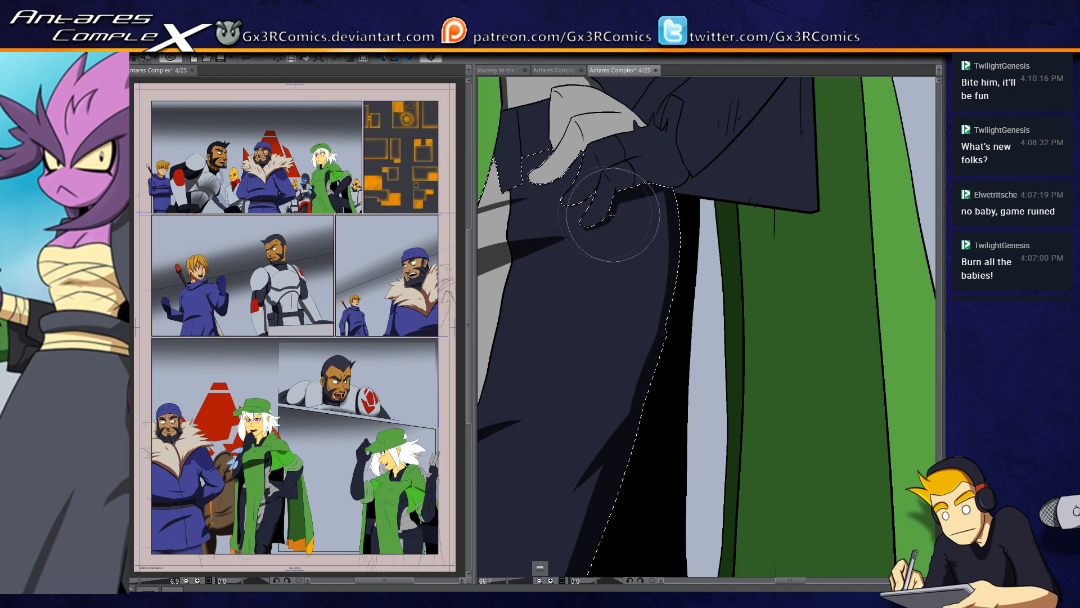
mouse_move(568, 206)
left_mouse_down()
mouse_move(603, 179)
mouse_move(540, 183)
mouse_move(587, 151)
left_mouse_up()
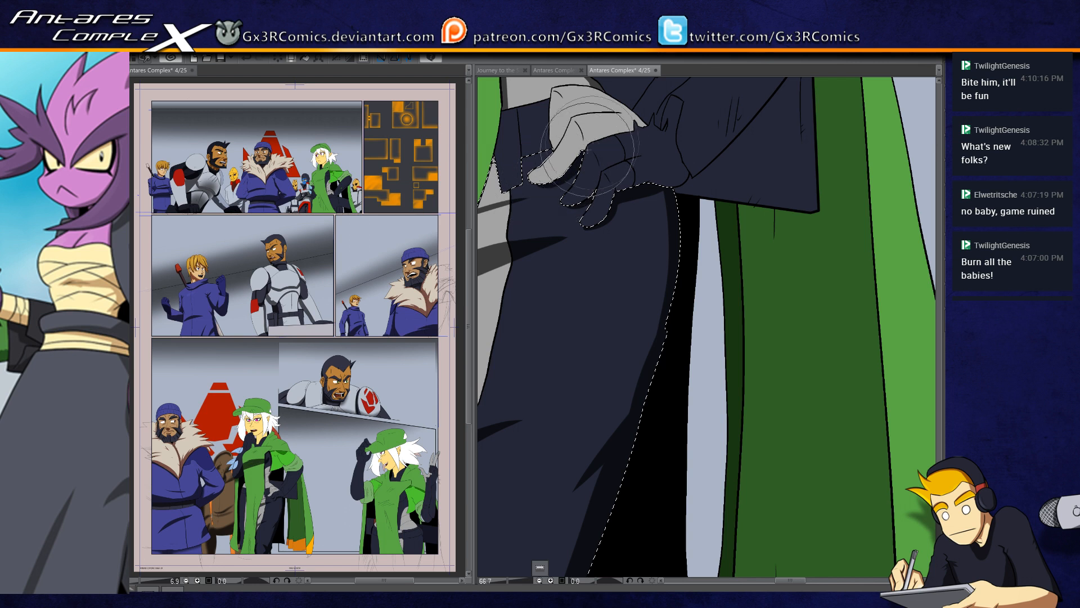
left_click_drag(590, 272, 623, 353)
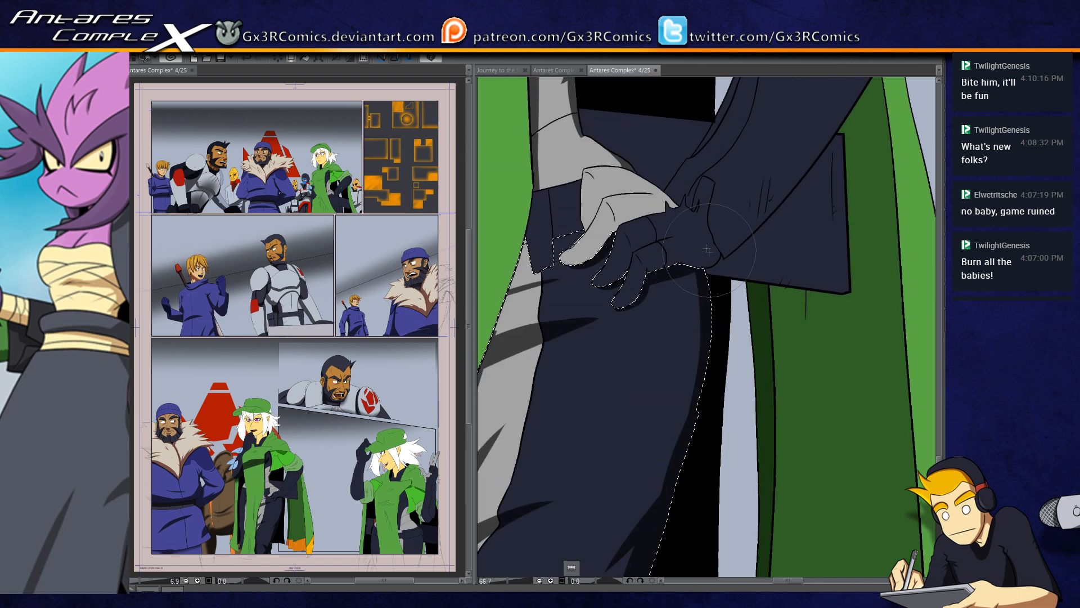
Step: Widen the shadow along the rear edge of the thigh and blend it into the shadow under the hand
left_click_drag(695, 285, 659, 501)
left_click_drag(694, 262, 653, 526)
mouse_move(685, 280)
left_mouse_down()
mouse_move(656, 516)
mouse_move(680, 396)
mouse_move(676, 275)
left_mouse_up()
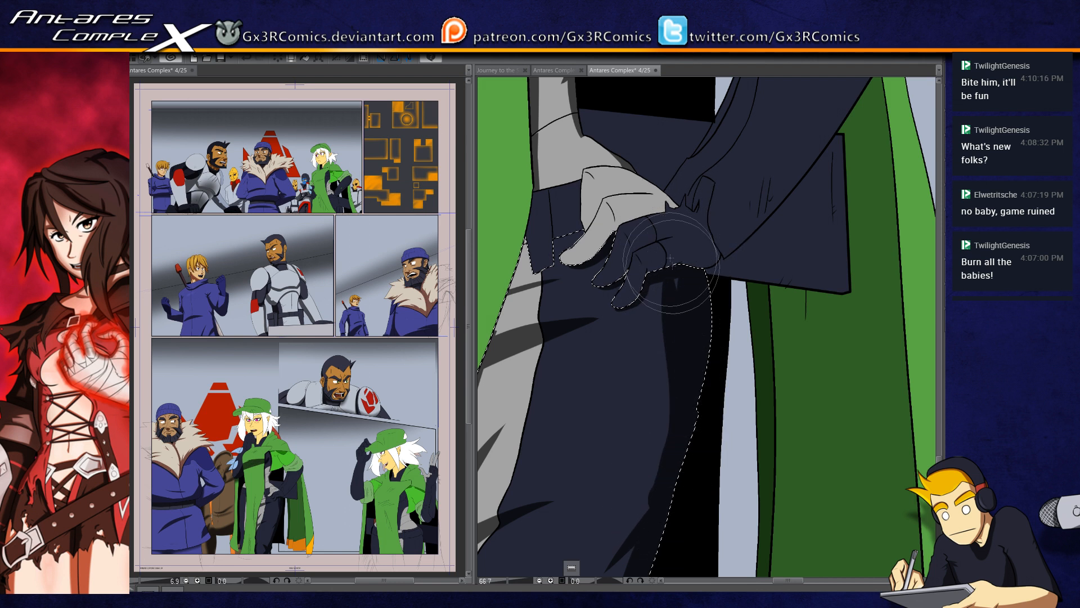
mouse_move(671, 332)
left_mouse_down()
mouse_move(674, 281)
mouse_move(652, 262)
left_mouse_up()
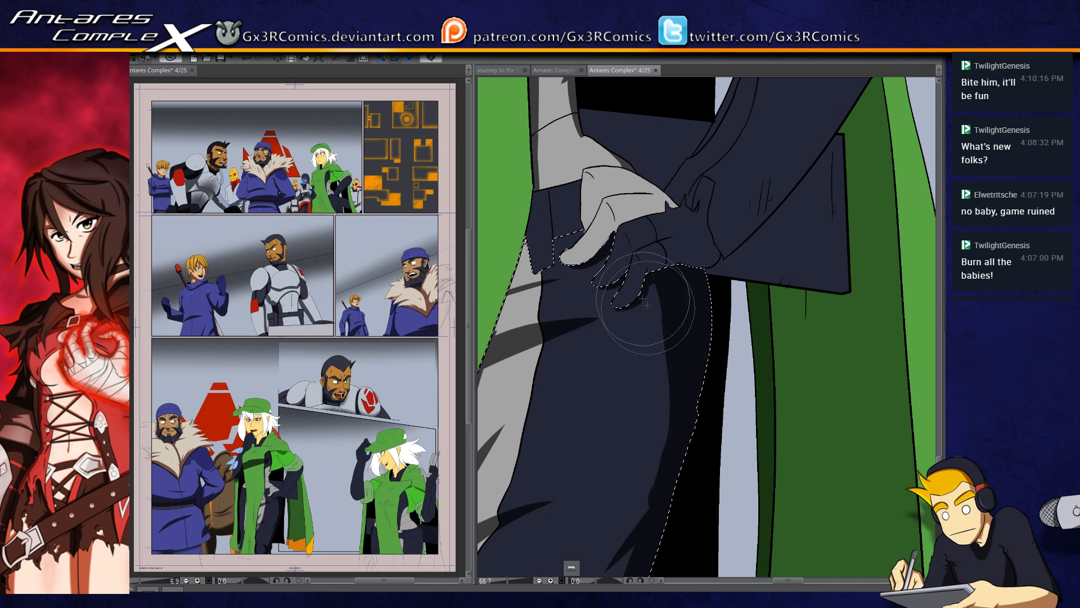
Step: Try to paint a curved fold shadow on the thigh below the woman's hand
left_click_drag(597, 332, 634, 352)
key("ctrl+z")
left_click_drag(582, 326, 638, 336)
key("ctrl+z")
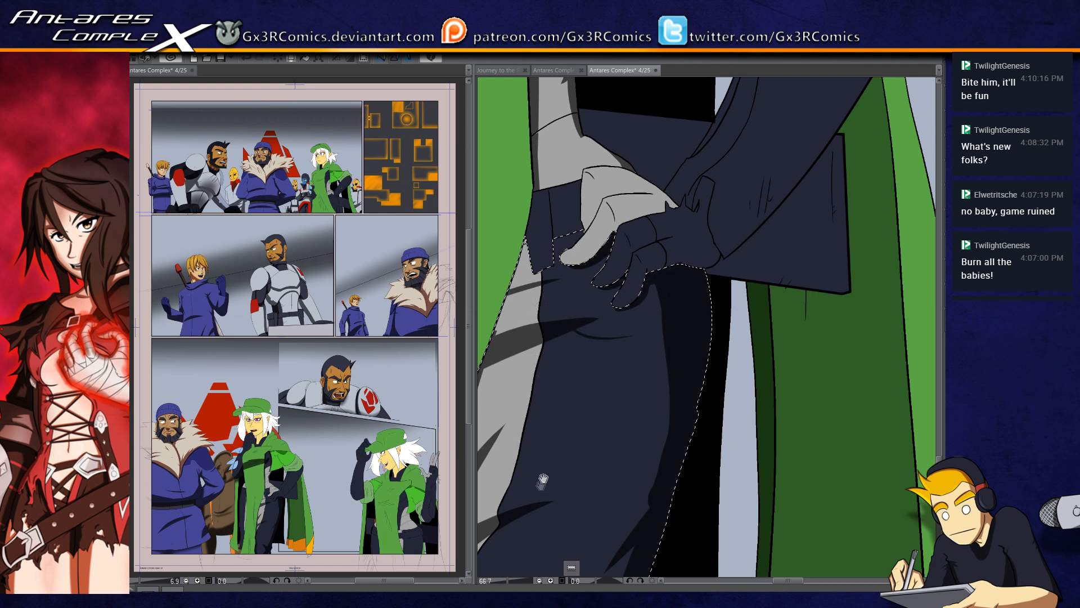
Step: Select the woman's far trouser leg and paint tapered fold shadows at its lower end
left_click_drag(540, 488, 657, 307)
left_click_drag(570, 467, 594, 404)
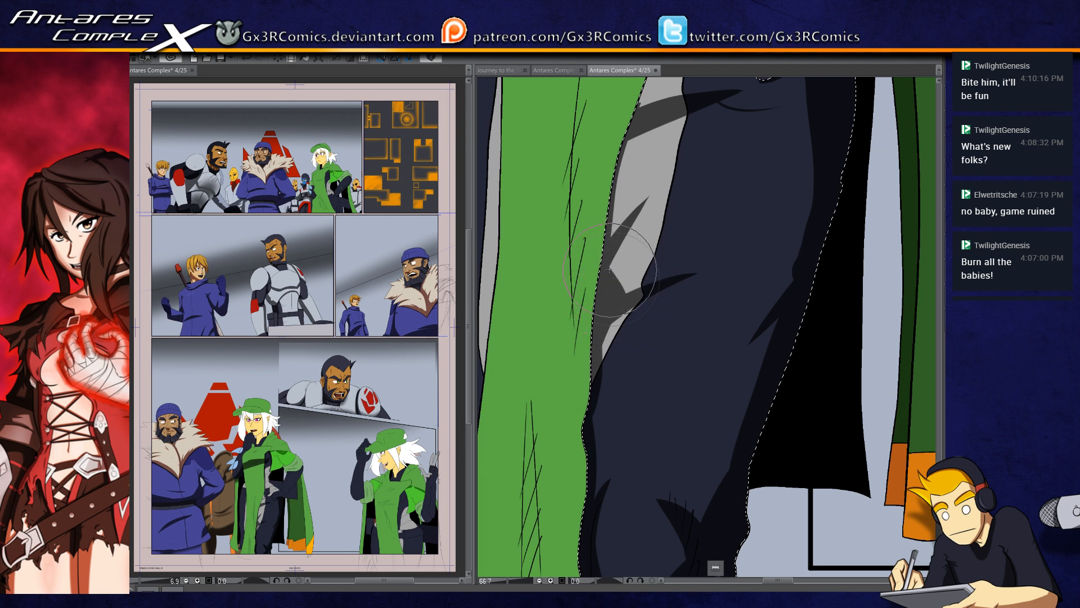
left_click_drag(589, 490, 605, 286)
mouse_move(483, 348)
left_mouse_down()
mouse_move(667, 432)
mouse_move(592, 456)
left_mouse_up()
left_click(593, 434)
left_click(582, 441, "shift")
key("b")
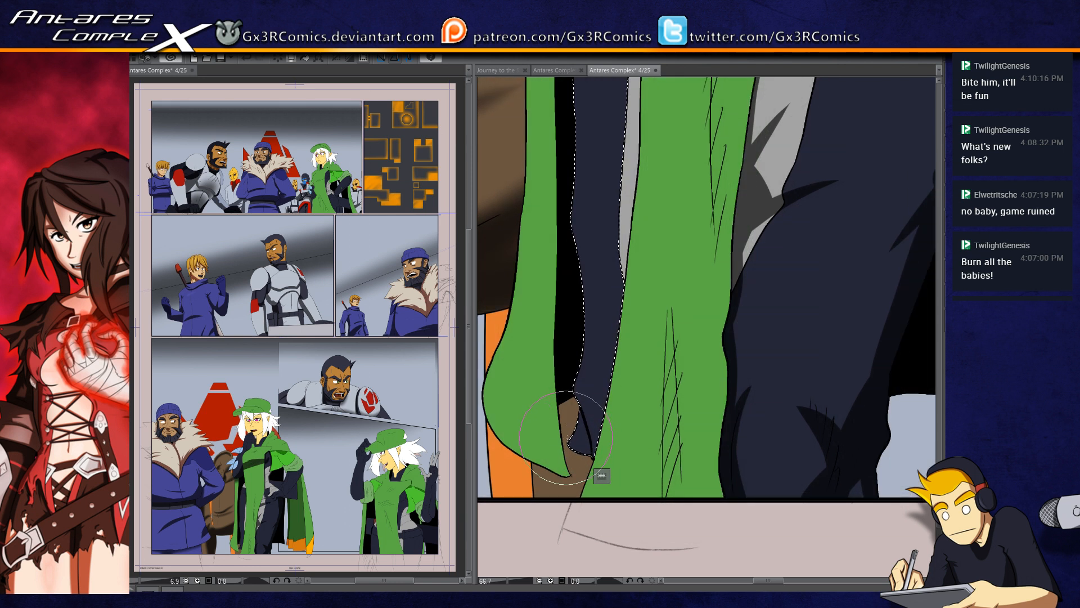
mouse_move(582, 443)
left_mouse_down()
mouse_move(578, 406)
mouse_move(596, 474)
mouse_move(558, 375)
mouse_move(600, 451)
mouse_move(583, 399)
left_mouse_up()
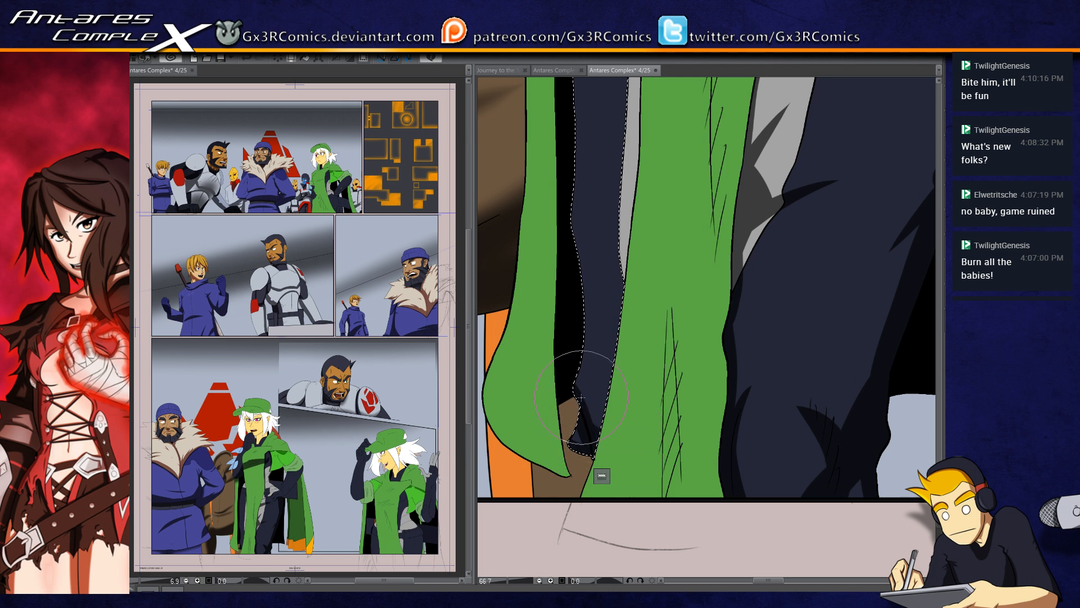
mouse_move(590, 332)
left_mouse_down()
mouse_move(572, 374)
mouse_move(563, 473)
left_mouse_up()
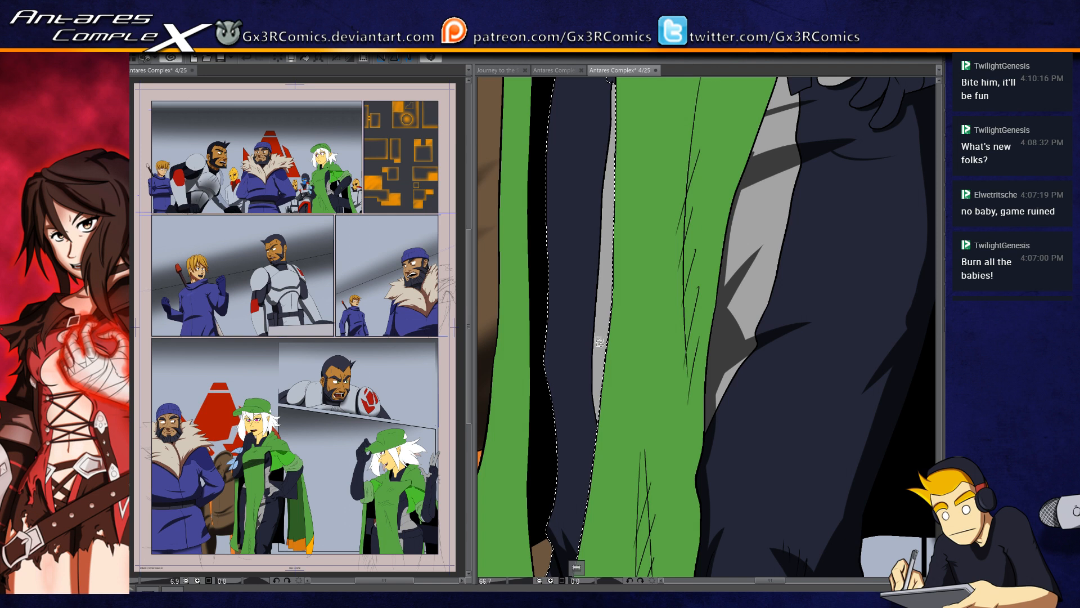
Step: Shade the far leg's grey side stripe beside the cloak, and select and shade the hip and waistband above
mouse_move(627, 423)
left_mouse_down()
mouse_move(583, 328)
mouse_move(588, 293)
left_mouse_up()
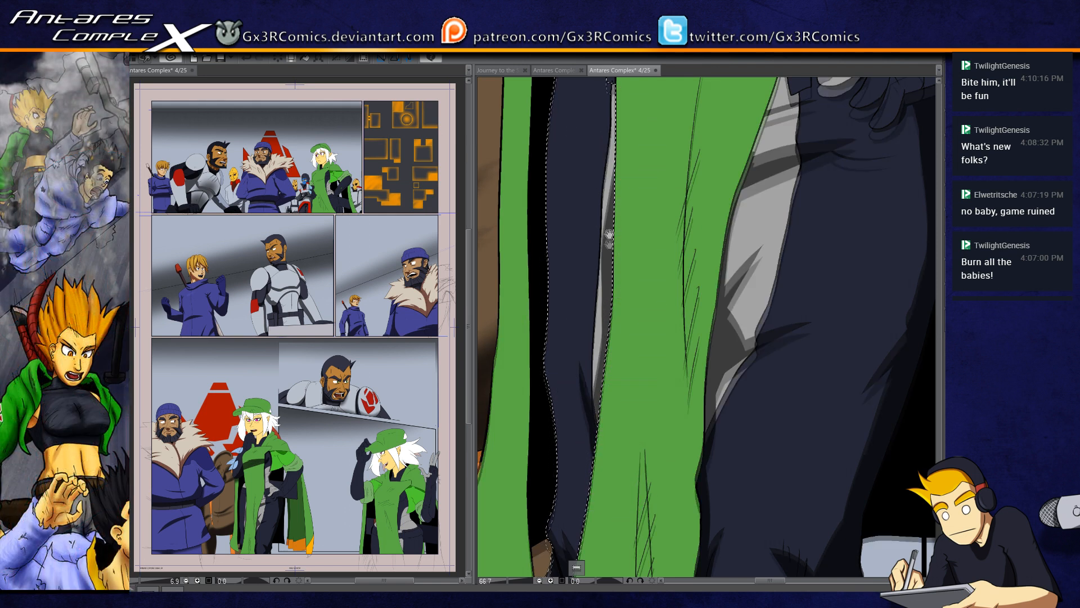
scroll(612, 343, "up", 3)
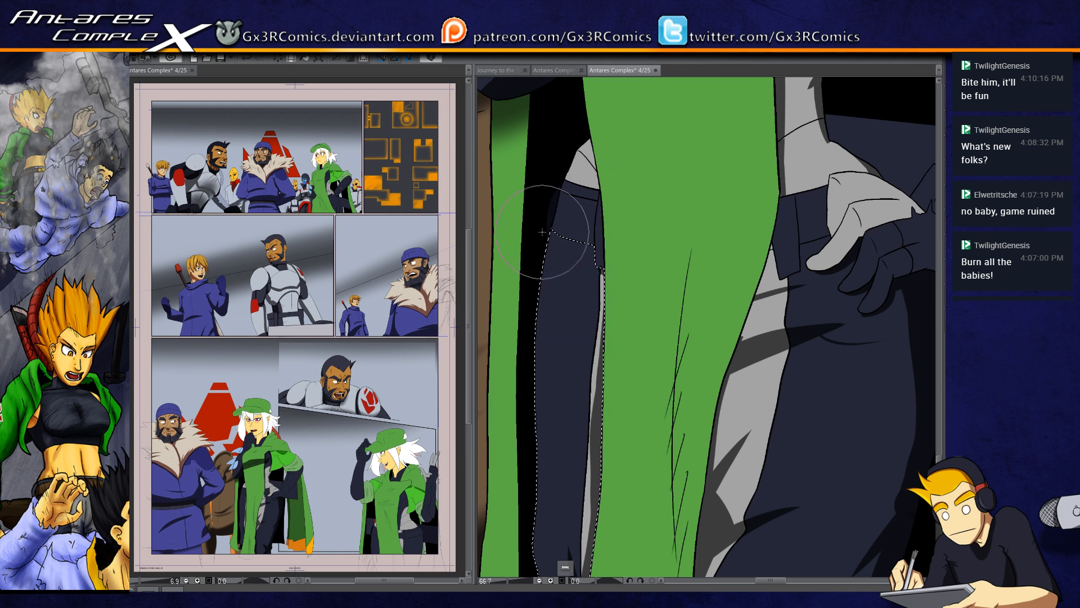
key("ctrl+d")
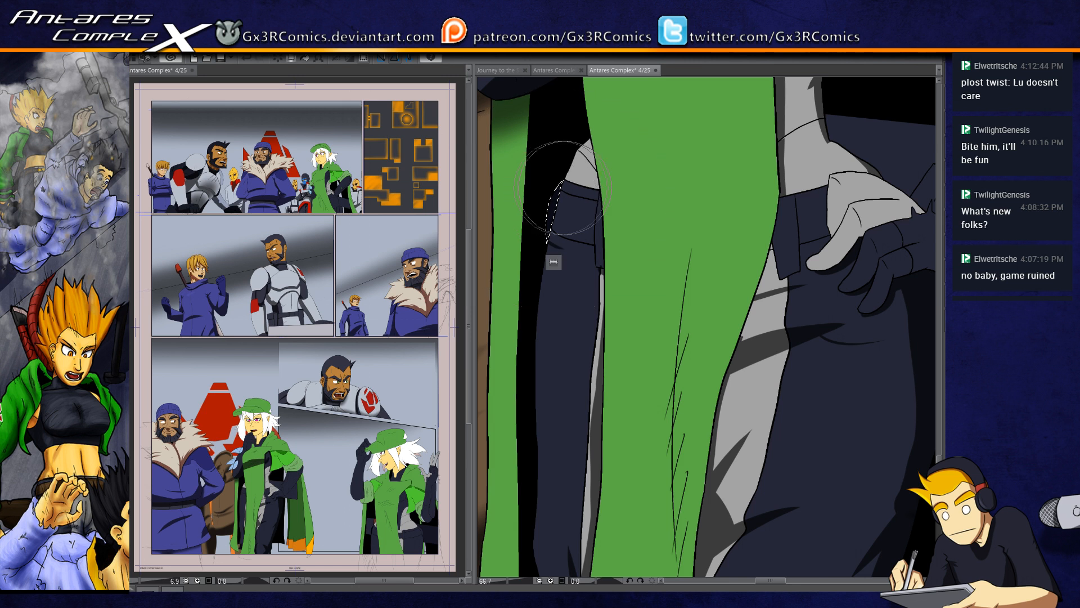
left_click_drag(582, 238, 540, 304)
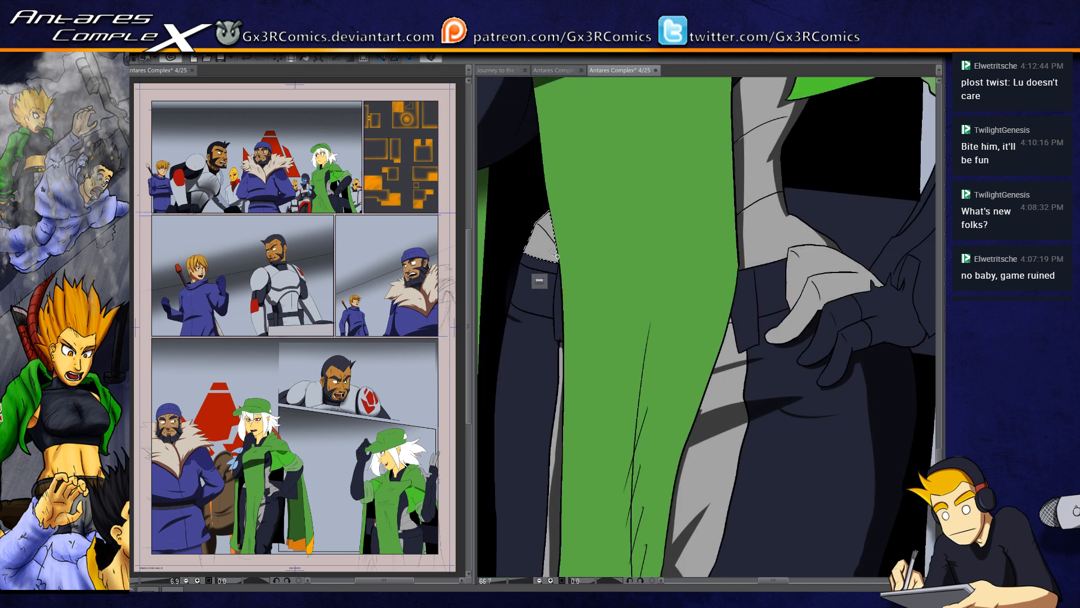
left_click(555, 271)
left_click(543, 320)
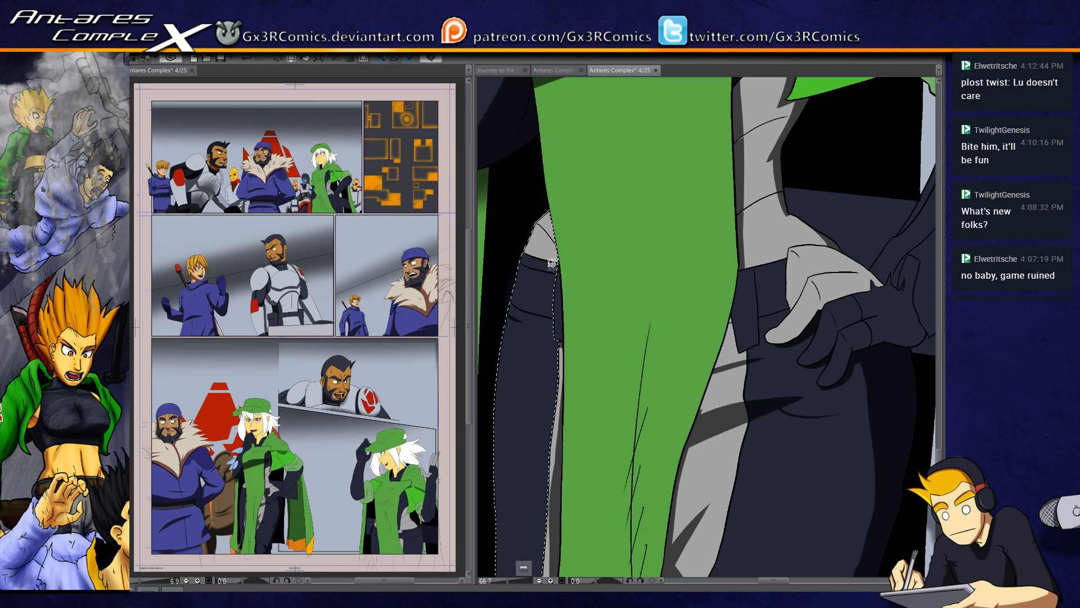
key("b")
left_click_drag(532, 342, 508, 392)
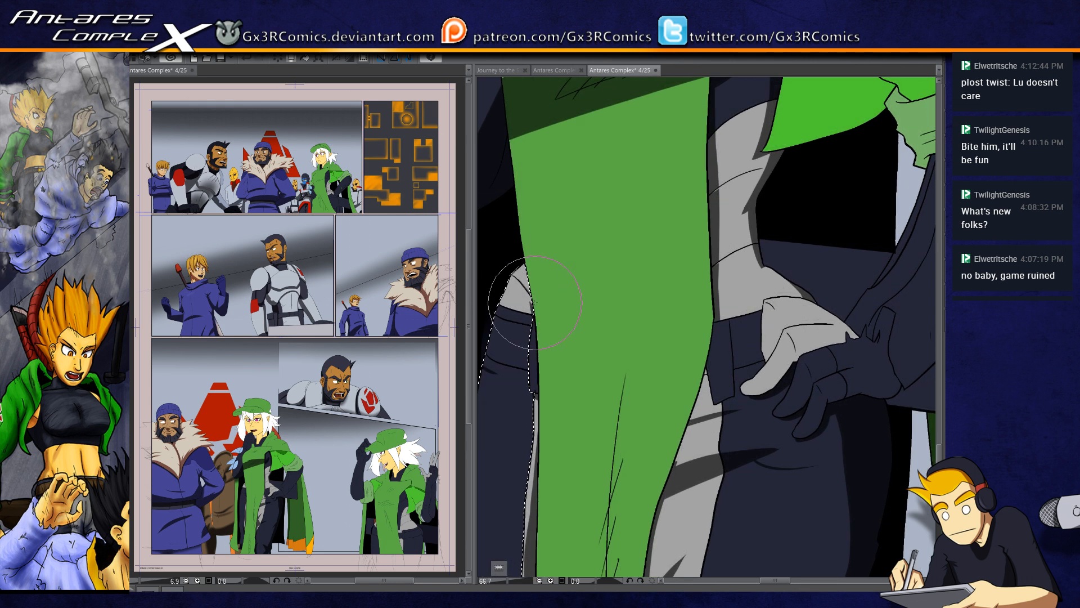
Step: Select the cloak's front panel and paint tapered fold shadows beneath the dark band across the chest
scroll(503, 393, "down", 1)
left_click_drag(570, 294, 560, 388)
key("w")
left_click(585, 286)
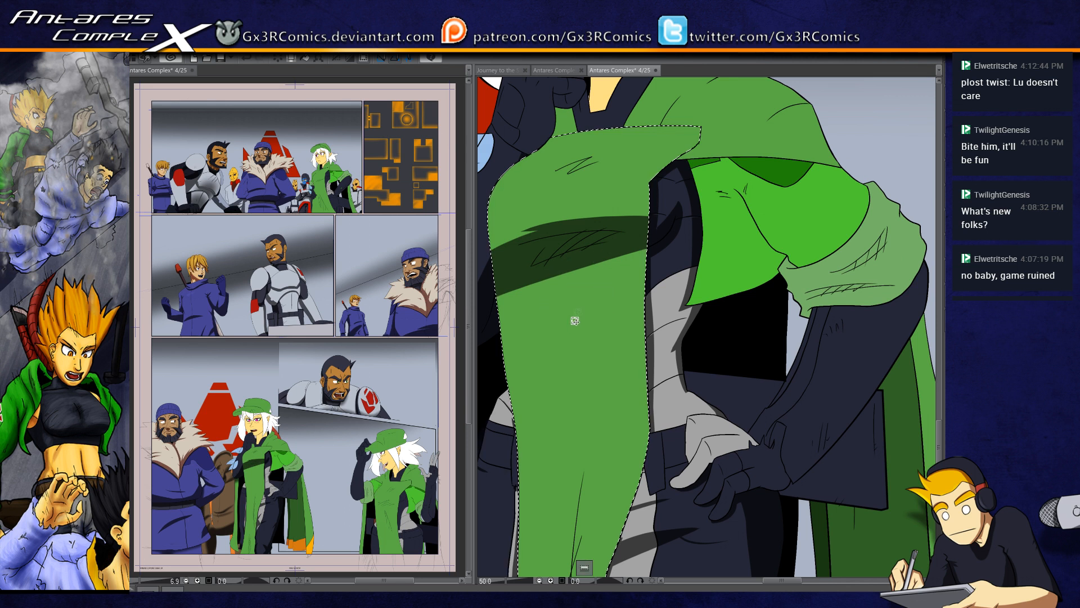
left_click_drag(531, 305, 615, 309)
left_click_drag(539, 324, 744, 284)
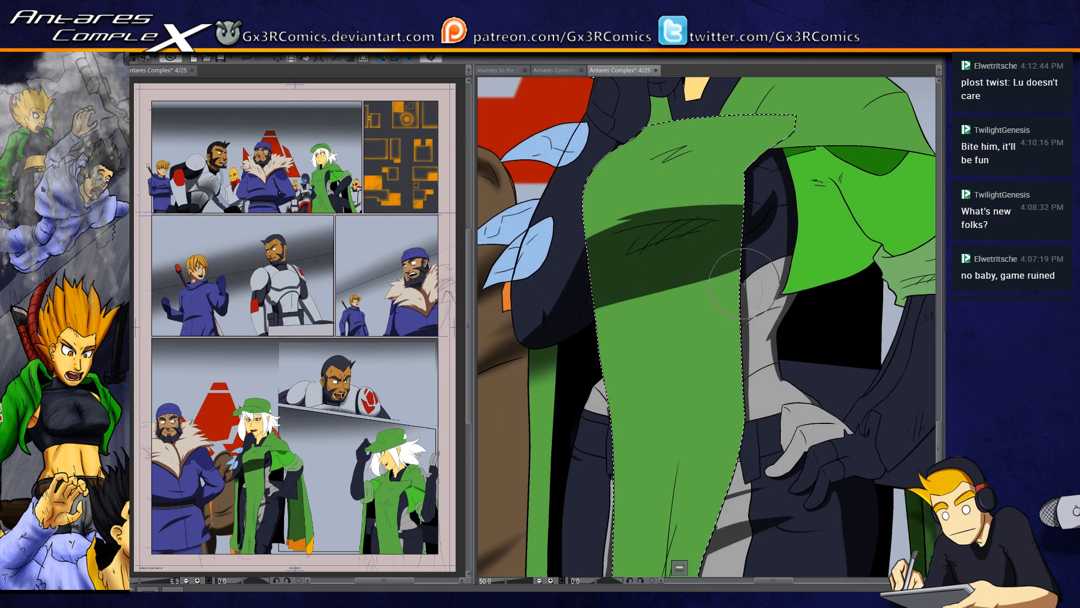
left_click_drag(552, 360, 780, 267)
key("ctrl+z")
left_click_drag(555, 328, 783, 256)
key("ctrl+z")
key("ctrl+z")
left_click_drag(554, 333, 696, 275)
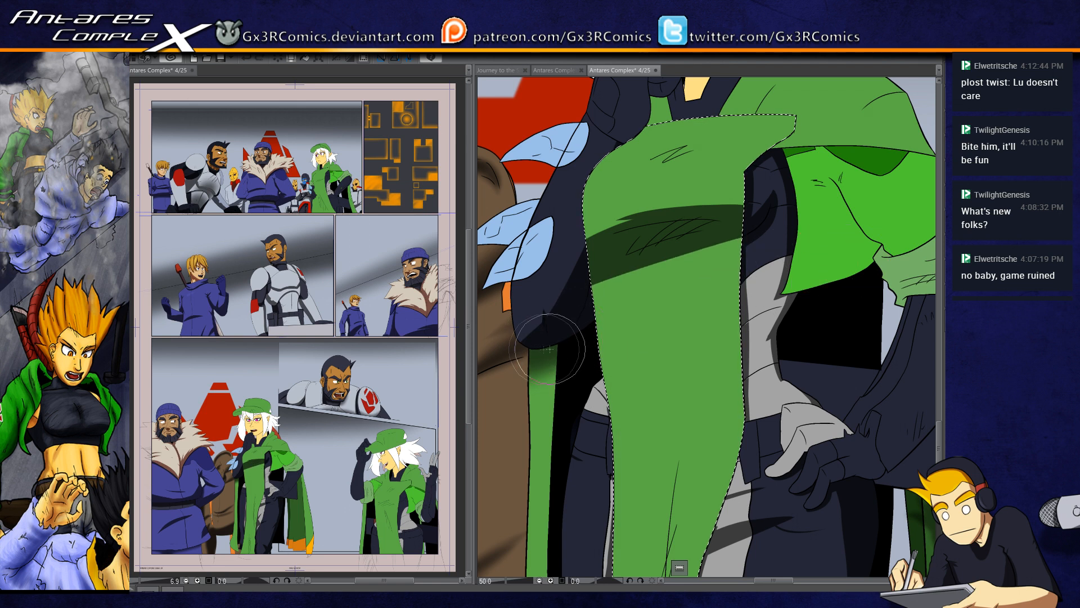
key("ctrl+z")
left_click_drag(558, 326, 710, 268)
left_click_drag(563, 309, 757, 230)
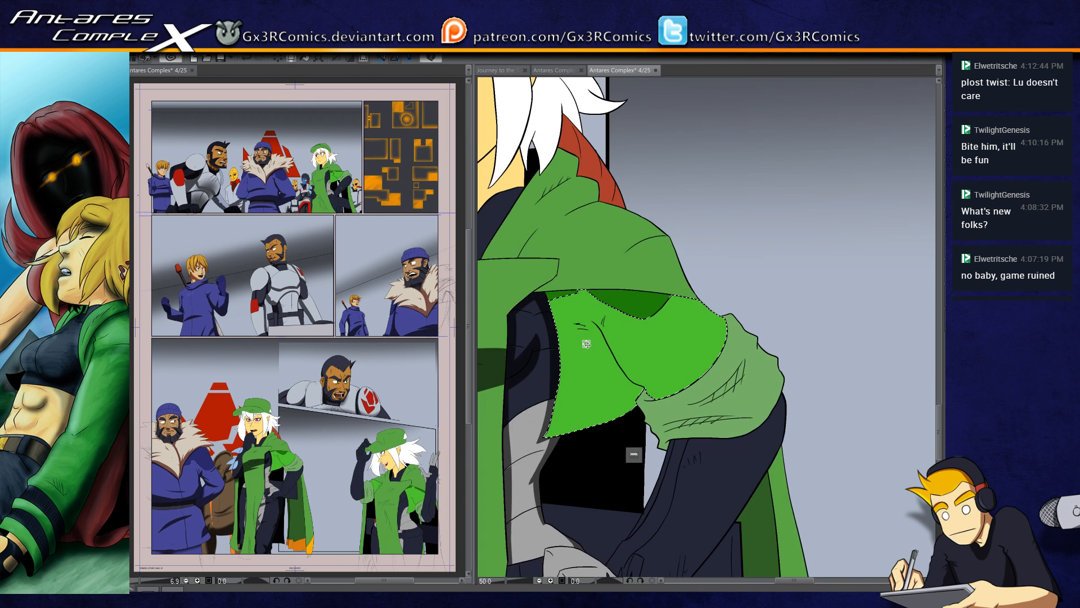
Step: Paint a soft shadow beneath the cape hem and a branching crease shadow on the bright green garment
left_click_drag(601, 294, 641, 295)
left_click_drag(537, 291, 760, 260)
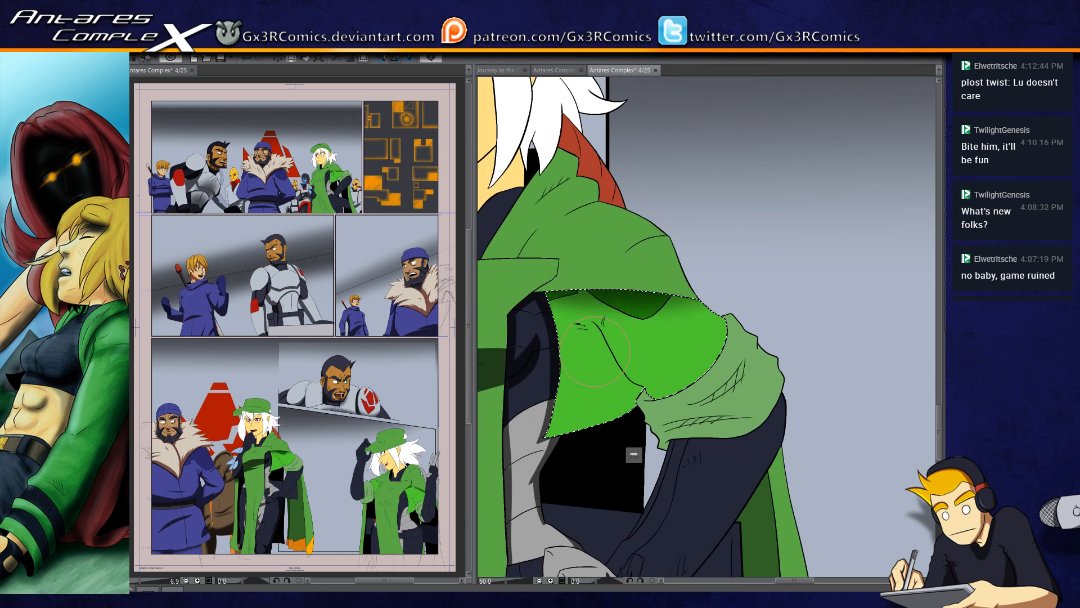
scroll(647, 400, "up", 2)
mouse_move(666, 393)
left_mouse_down()
mouse_move(613, 371)
mouse_move(529, 247)
left_mouse_up()
key("ctrl+z")
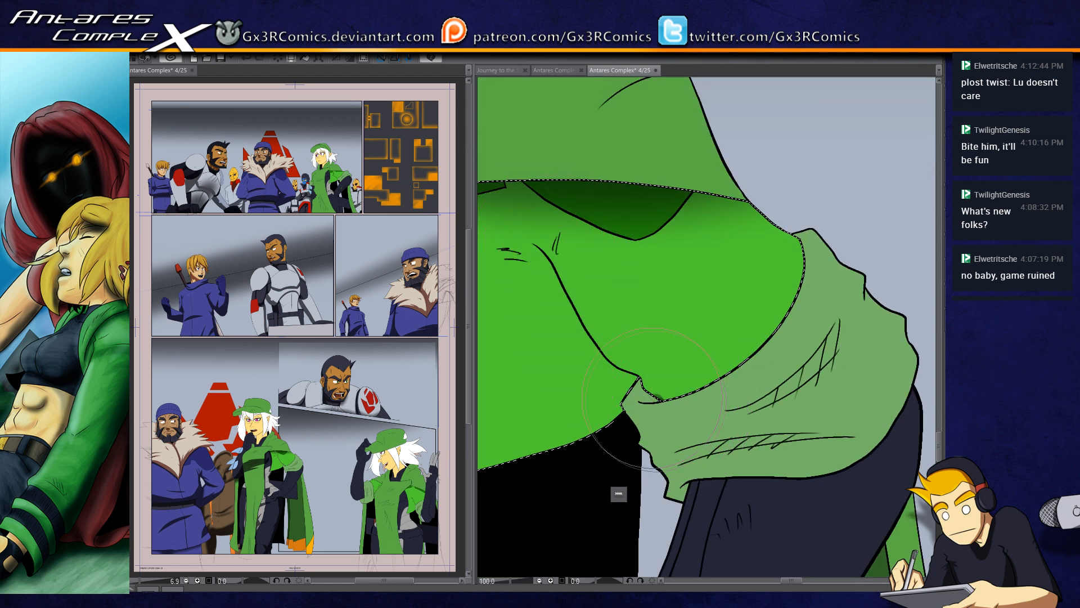
left_click_drag(621, 366, 515, 236)
mouse_move(556, 266)
left_mouse_down()
mouse_move(561, 226)
mouse_move(614, 247)
left_mouse_up()
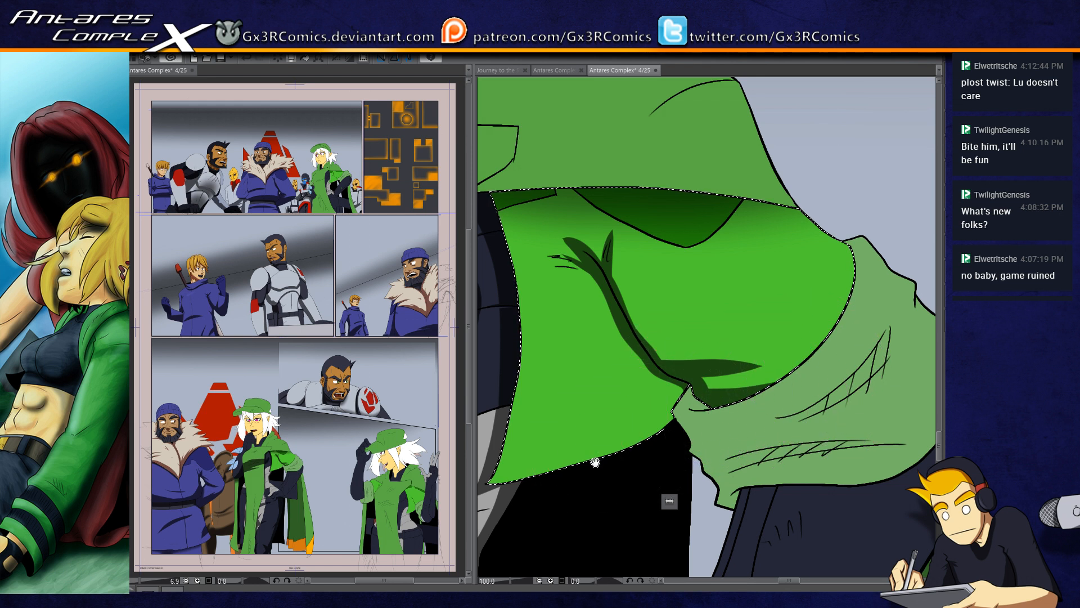
Step: Shade the bright green garment along its lower hem and beside the pale green cuff
left_click_drag(595, 462, 670, 444)
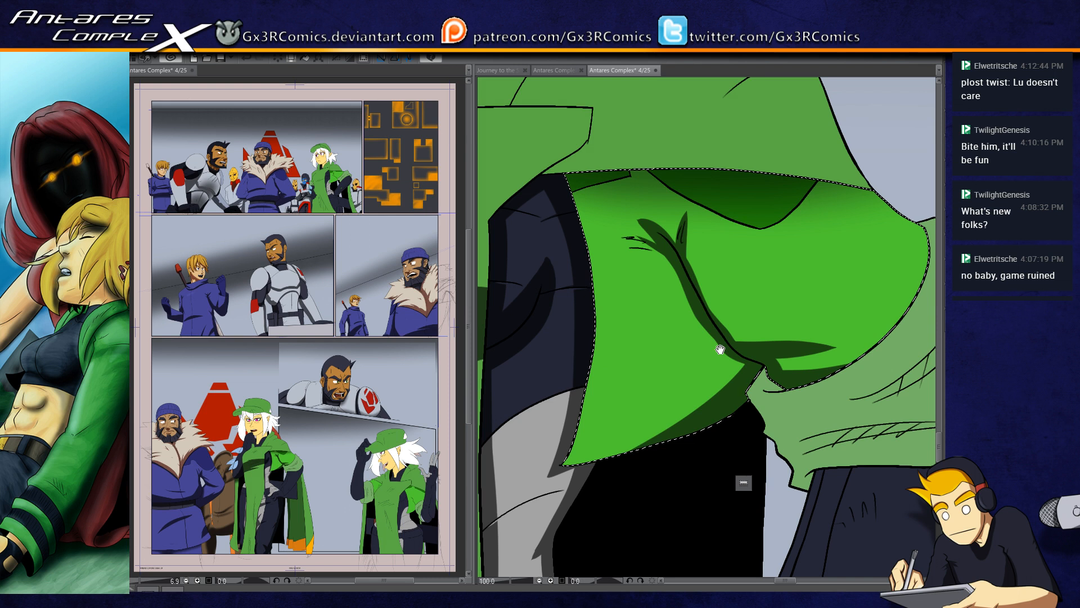
left_click_drag(720, 349, 595, 411)
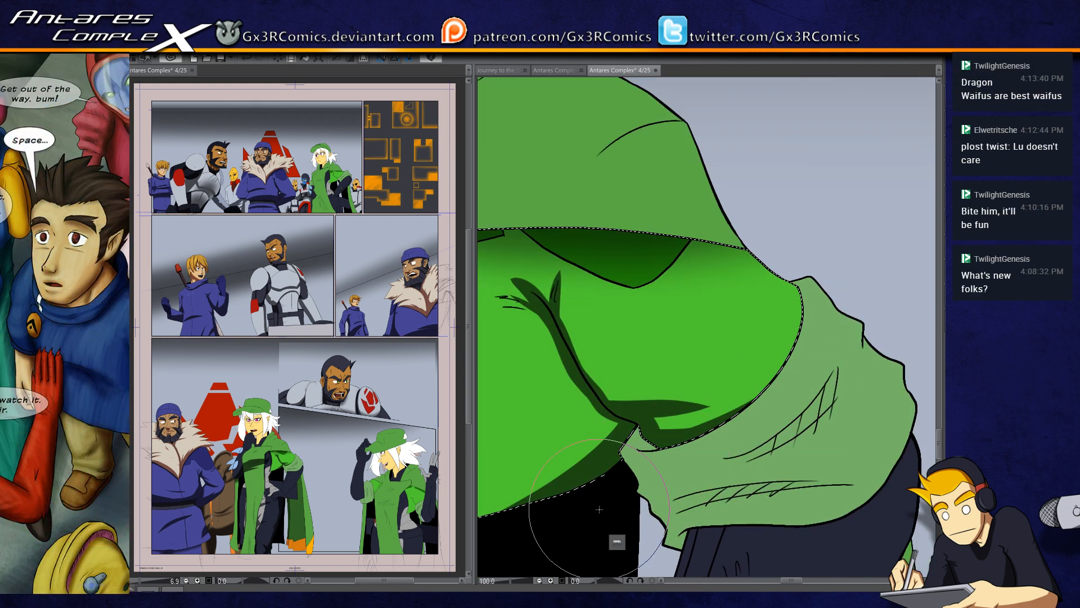
left_click_drag(578, 426, 559, 311)
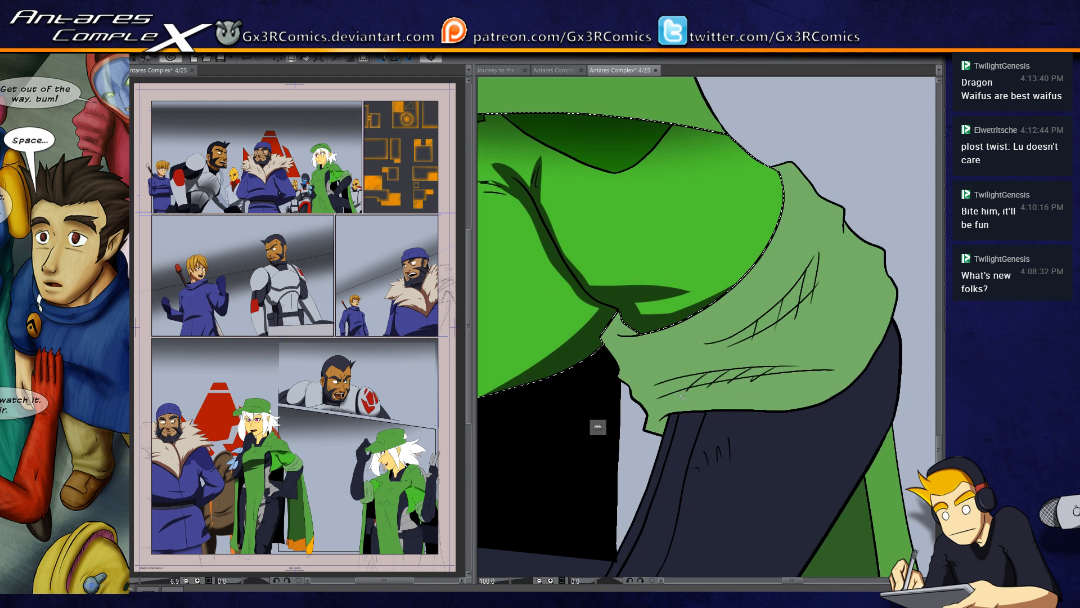
Step: Select the pale green cuff, shade its lower edge and paint tapered fold shadows over the hatched creases
left_click_drag(651, 436, 675, 416)
left_click_drag(844, 394, 904, 284)
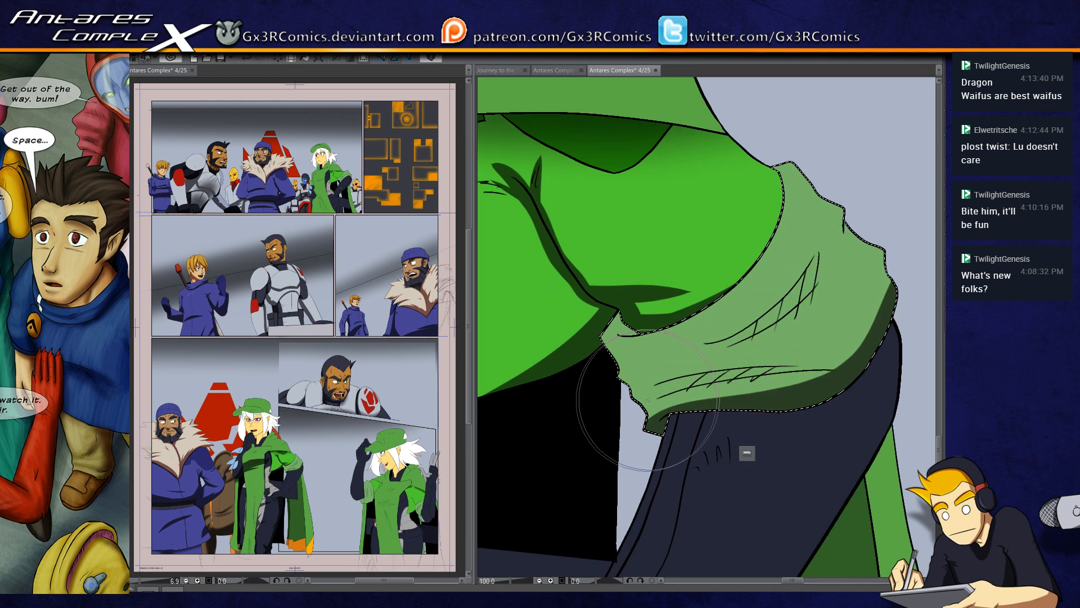
left_click_drag(642, 389, 833, 361)
left_click_drag(691, 348, 819, 267)
key("ctrl+z")
left_click_drag(688, 347, 820, 262)
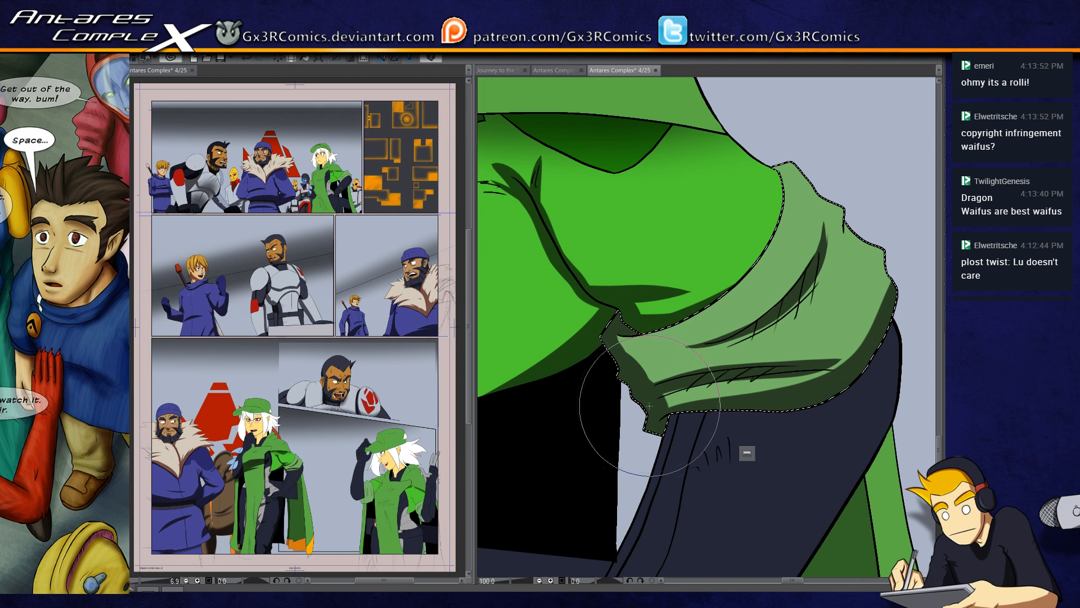
Step: Correct the outline where the cloak's front panel meets the cape hem, and select the cape area
left_click_drag(418, 472, 629, 338)
left_click_drag(557, 380, 585, 494)
left_click_drag(691, 216, 629, 321)
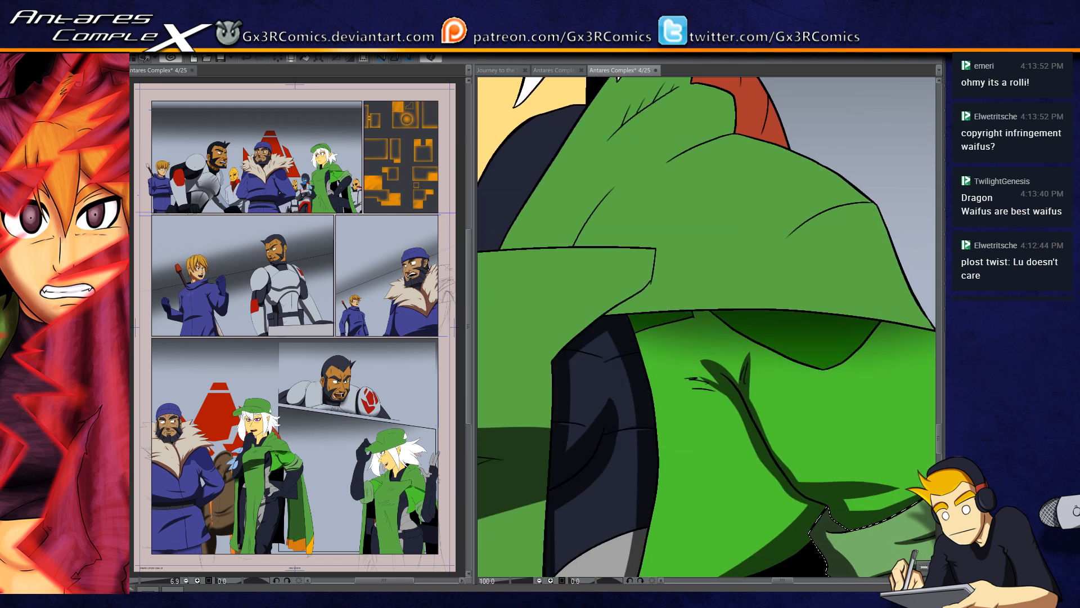
key("ctrl+d")
key("y")
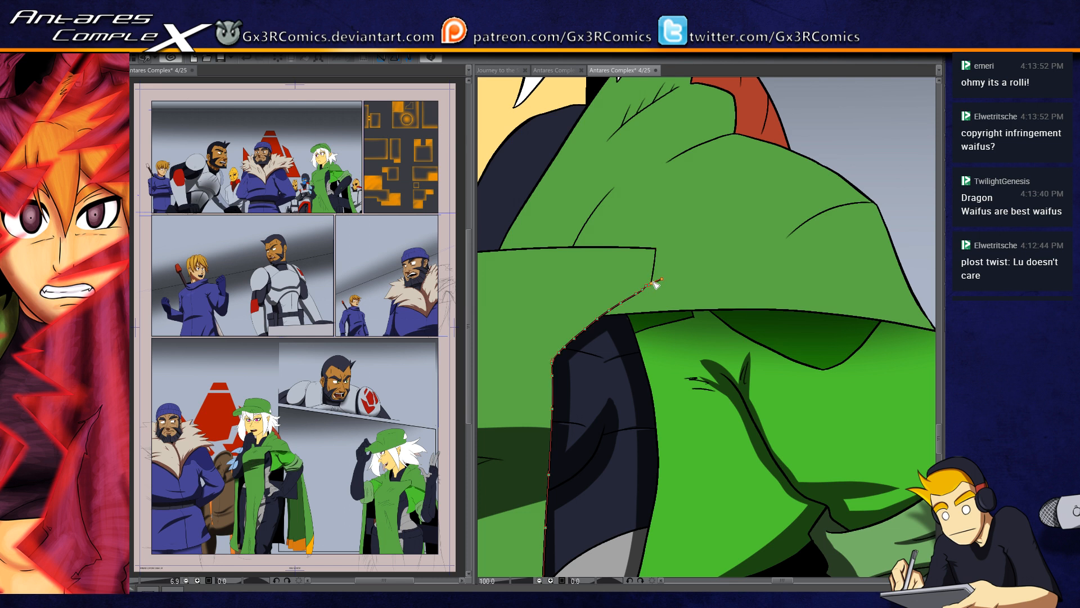
key("b")
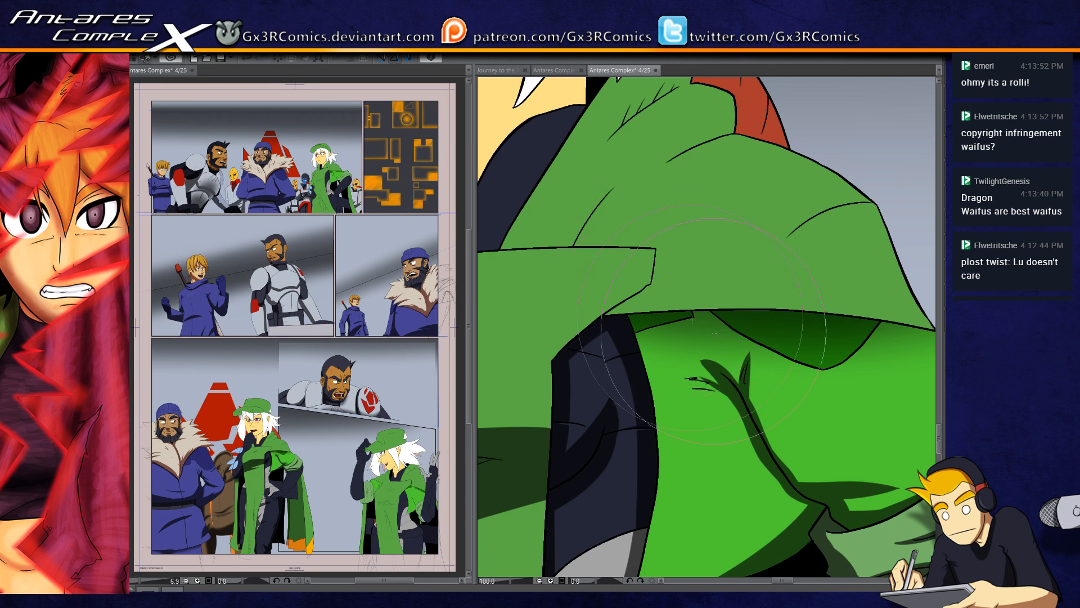
key("w")
left_click(639, 298)
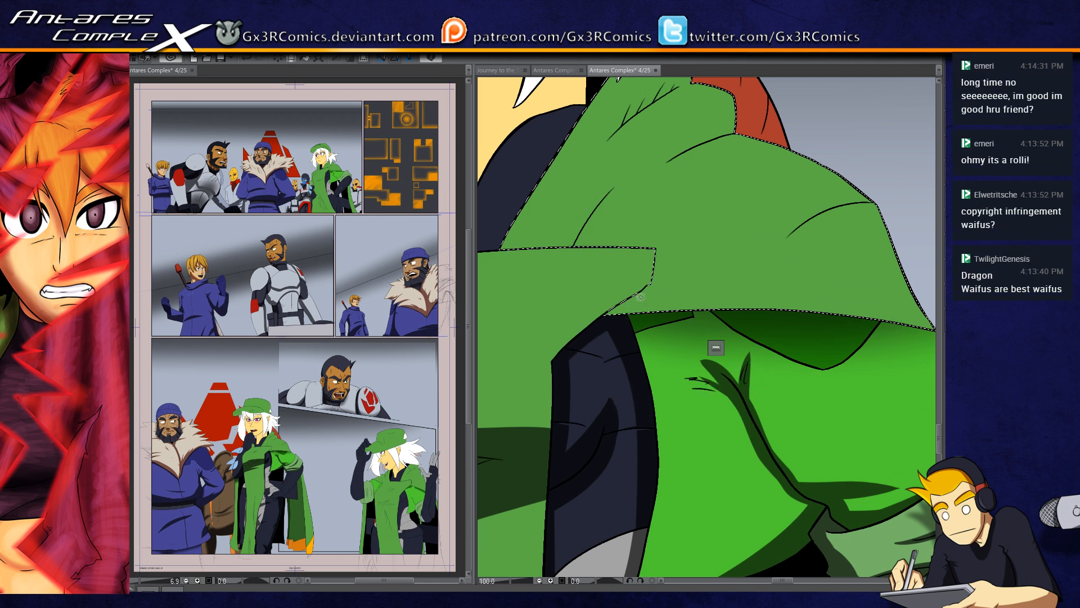
Step: Select the raised arm and gloved hand and paint shadows along the wrist, palm edge and fingers
mouse_move(568, 345)
left_mouse_down()
mouse_move(767, 296)
mouse_move(608, 444)
left_mouse_up()
left_click_drag(537, 477, 697, 423)
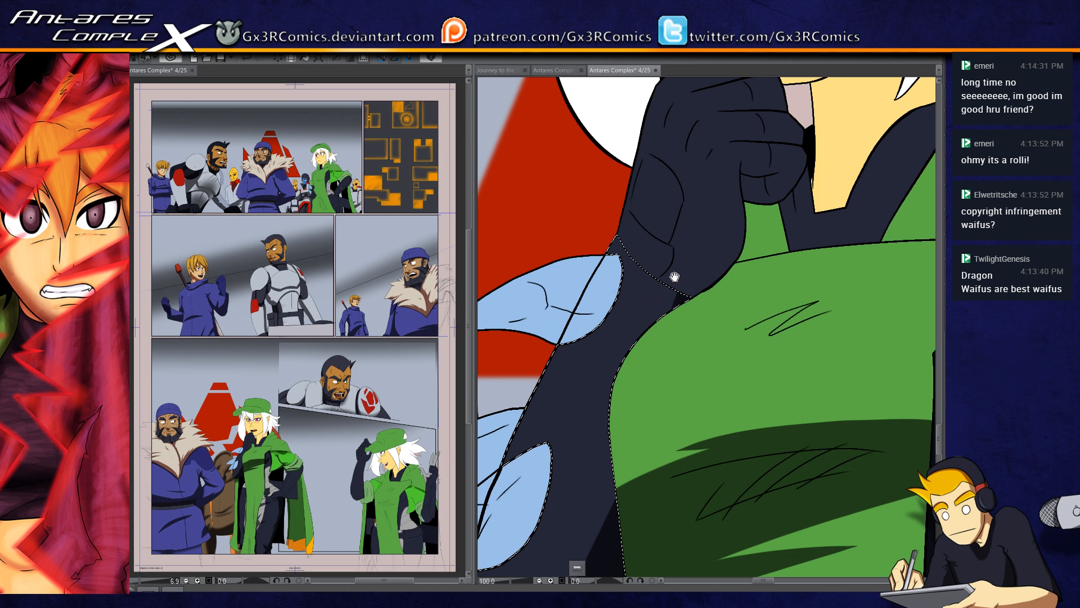
left_click_drag(674, 277, 566, 416)
left_click(668, 327)
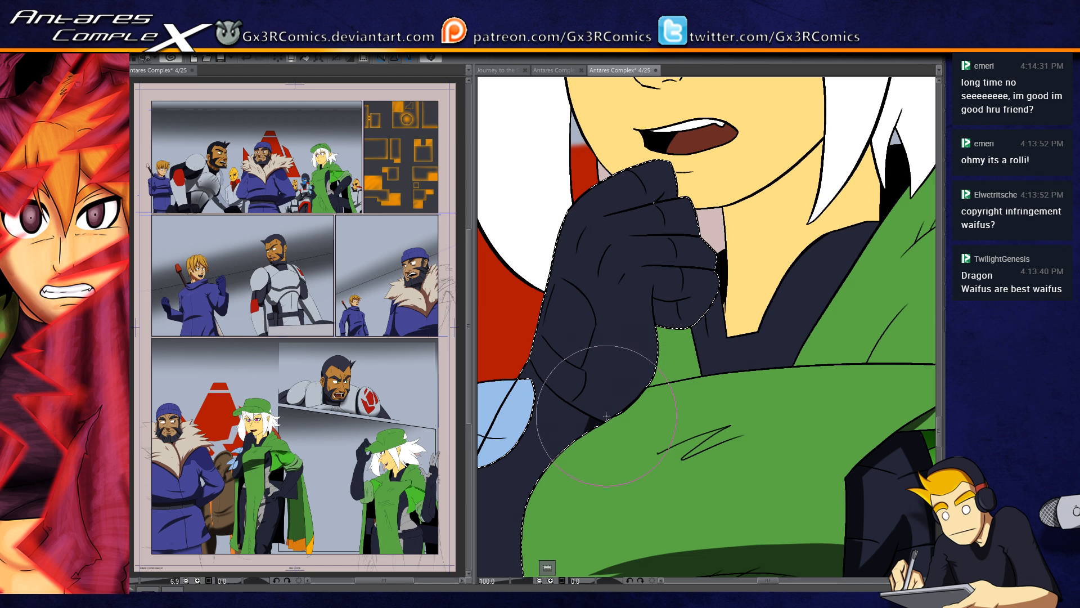
mouse_move(593, 420)
left_mouse_down()
mouse_move(651, 383)
mouse_move(640, 327)
left_mouse_up()
mouse_move(590, 418)
left_mouse_down()
mouse_move(639, 383)
mouse_move(654, 293)
left_mouse_up()
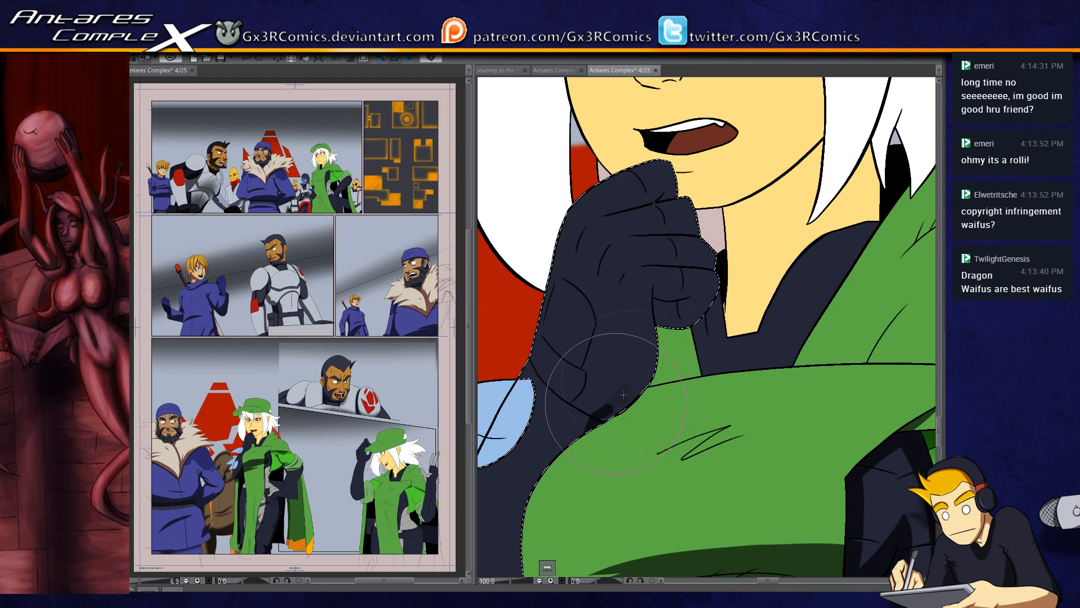
left_click_drag(594, 422, 650, 285)
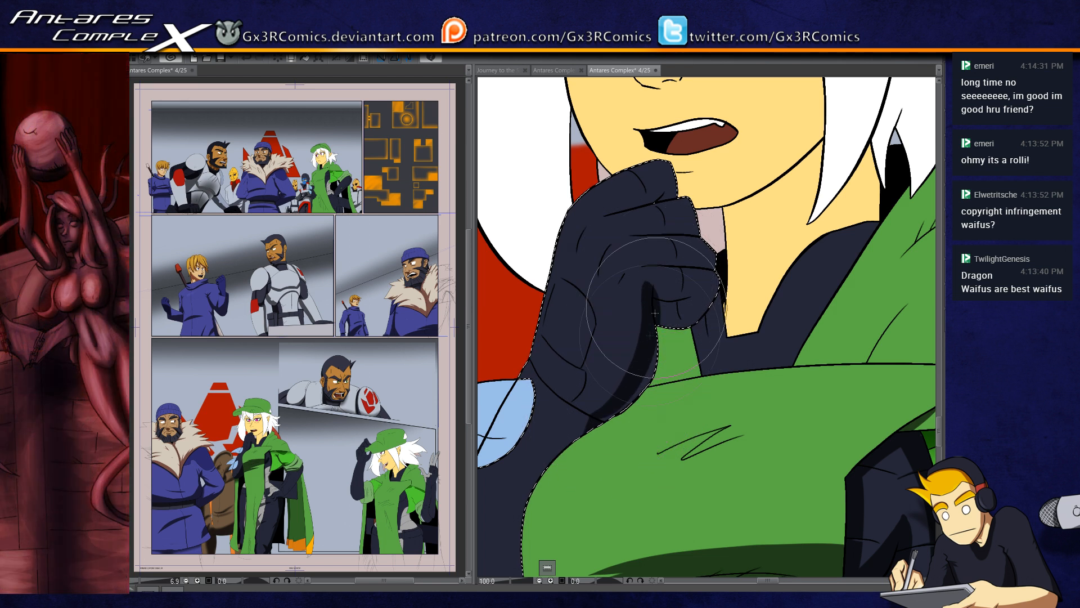
mouse_move(657, 311)
left_mouse_down()
mouse_move(686, 317)
mouse_move(716, 304)
mouse_move(694, 293)
left_mouse_up()
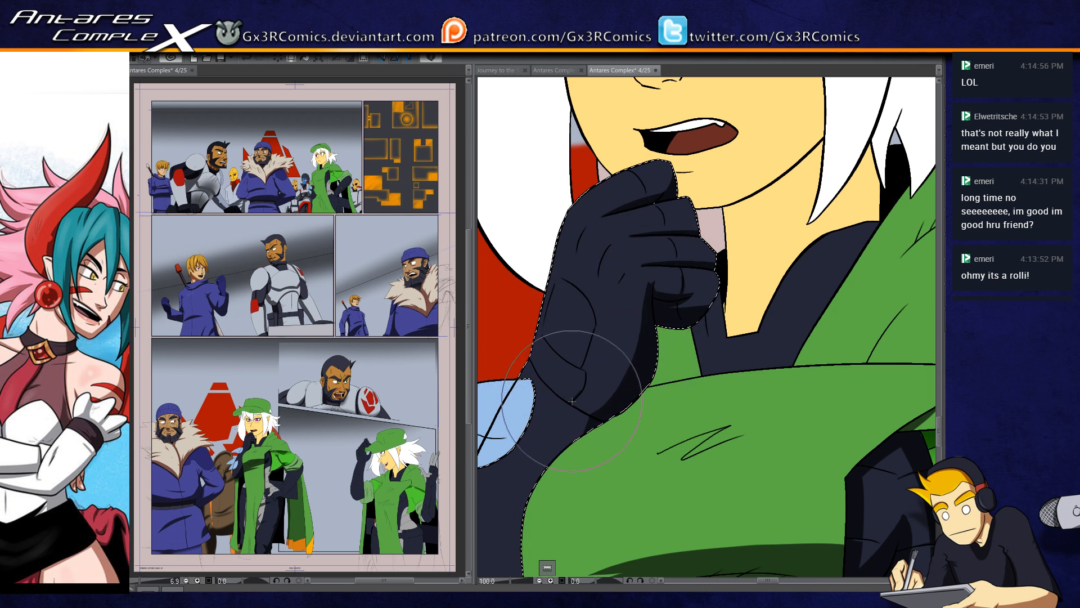
left_click_drag(542, 474, 525, 340)
mouse_move(546, 426)
left_mouse_down()
mouse_move(687, 348)
mouse_move(713, 244)
left_mouse_up()
mouse_move(593, 405)
left_mouse_down()
mouse_move(689, 355)
mouse_move(740, 350)
left_mouse_up()
left_click_drag(620, 411, 804, 250)
Step: Select the gloved hand resting on the hip and paint a shadow along its lower edge toward the wrist
scroll(675, 399, "down", 6)
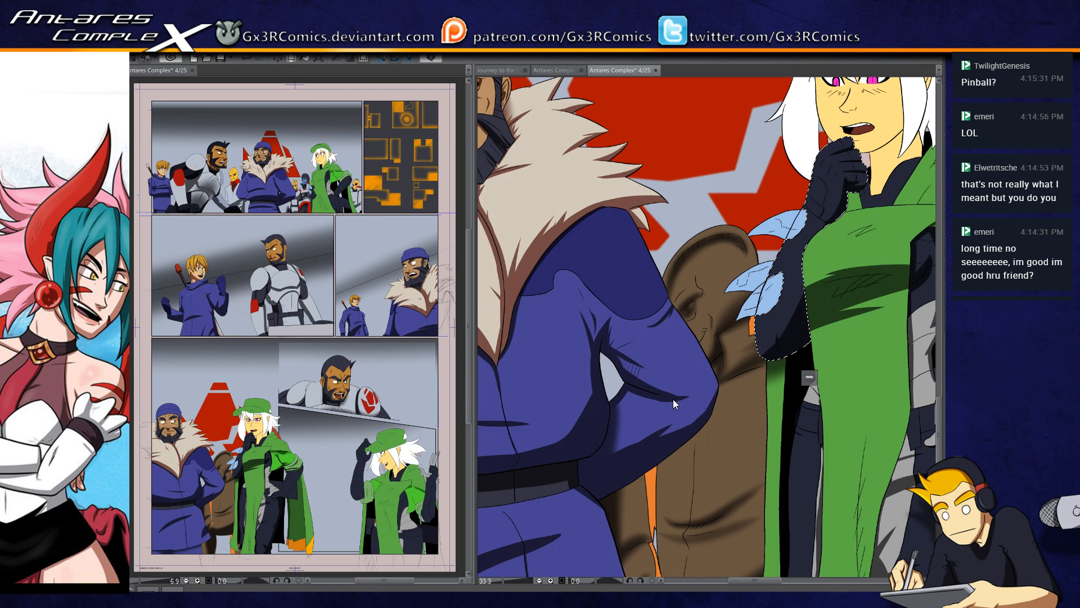
scroll(679, 414, "up", 7)
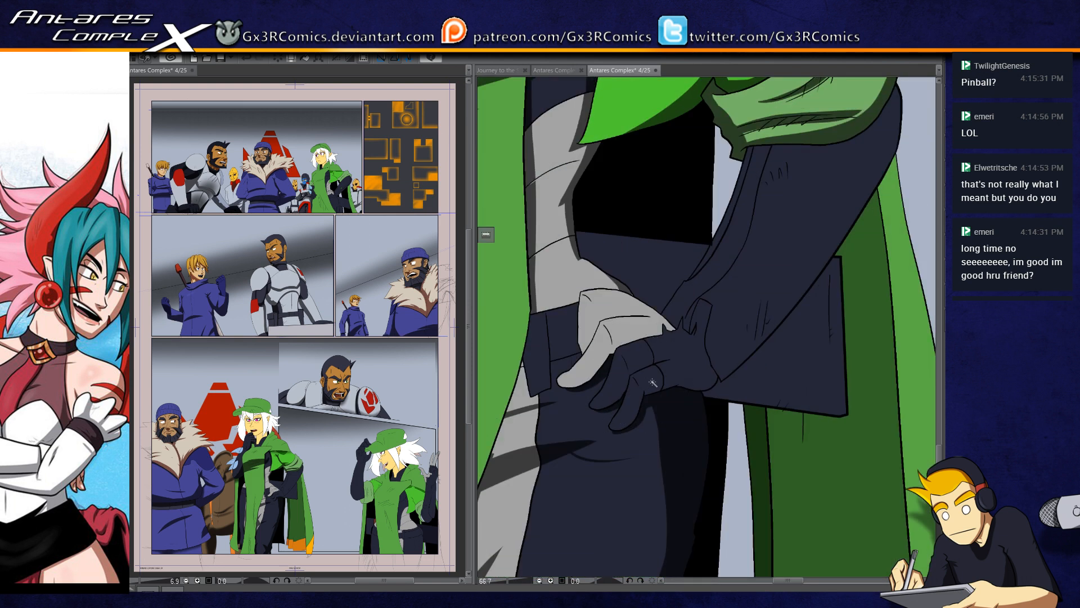
left_click(653, 383)
left_click(644, 363)
key("b")
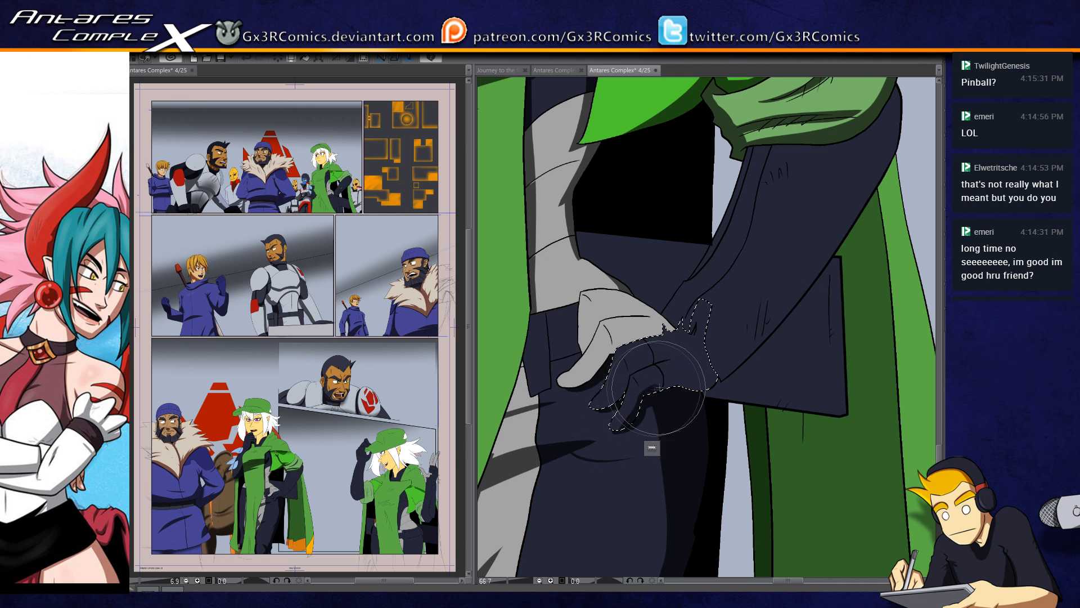
mouse_move(615, 429)
left_mouse_down()
mouse_move(663, 385)
mouse_move(728, 377)
mouse_move(700, 383)
mouse_move(731, 348)
left_mouse_up()
left_click_drag(646, 384, 748, 358)
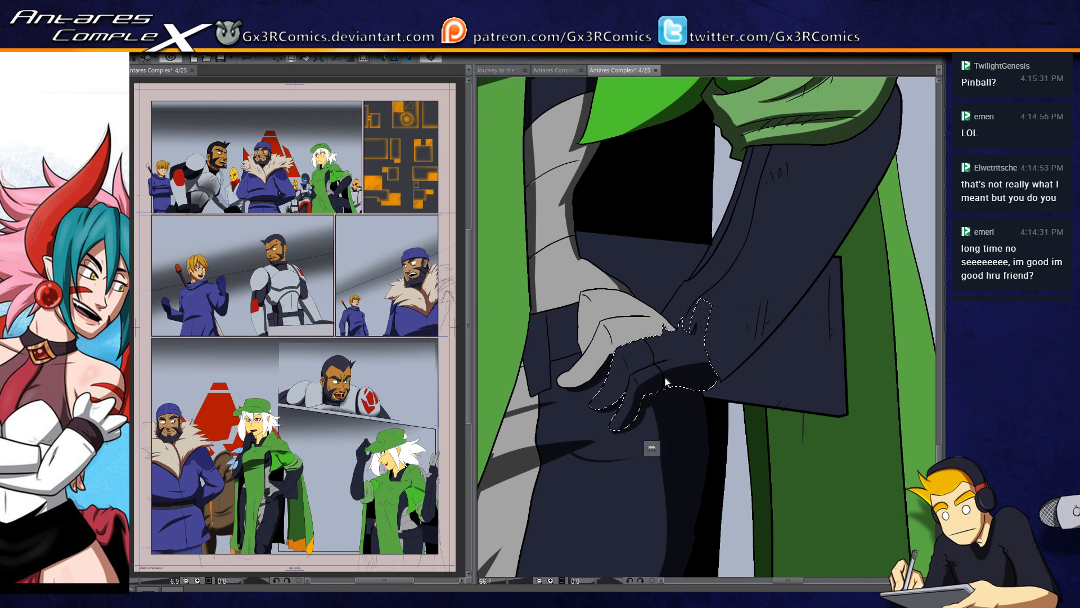
Step: Restore the selection of the gloved hand on the hip and paint shadows on the glove's pointed flap and along the fingers
key("ctrl+d")
scroll(678, 436, "up", 1)
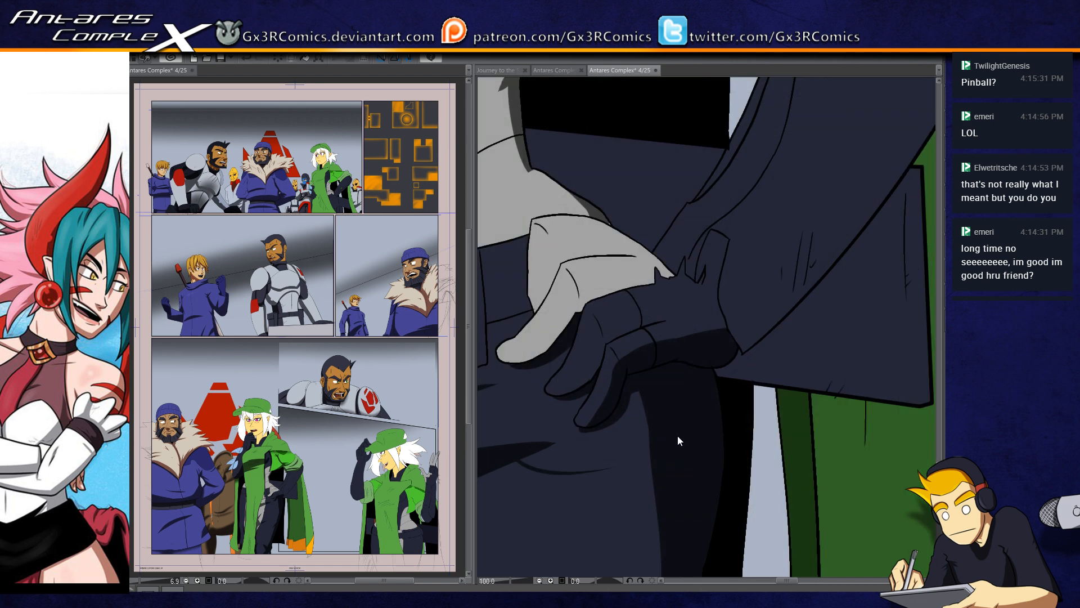
scroll(677, 435, "up", 1)
key("ctrl+shift+d")
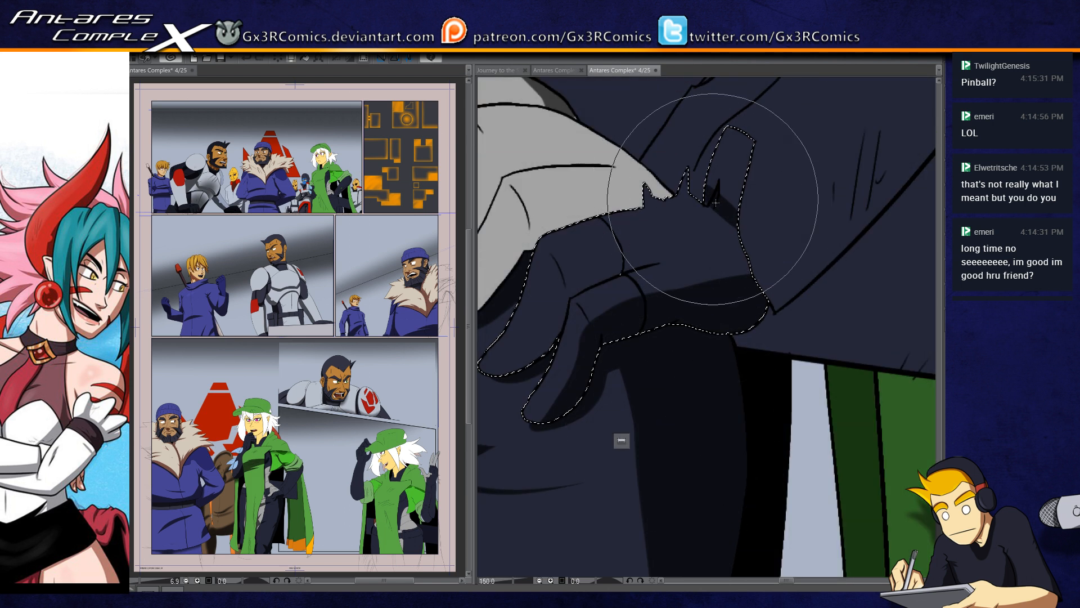
mouse_move(720, 186)
left_mouse_down()
mouse_move(729, 163)
mouse_move(712, 185)
left_mouse_up()
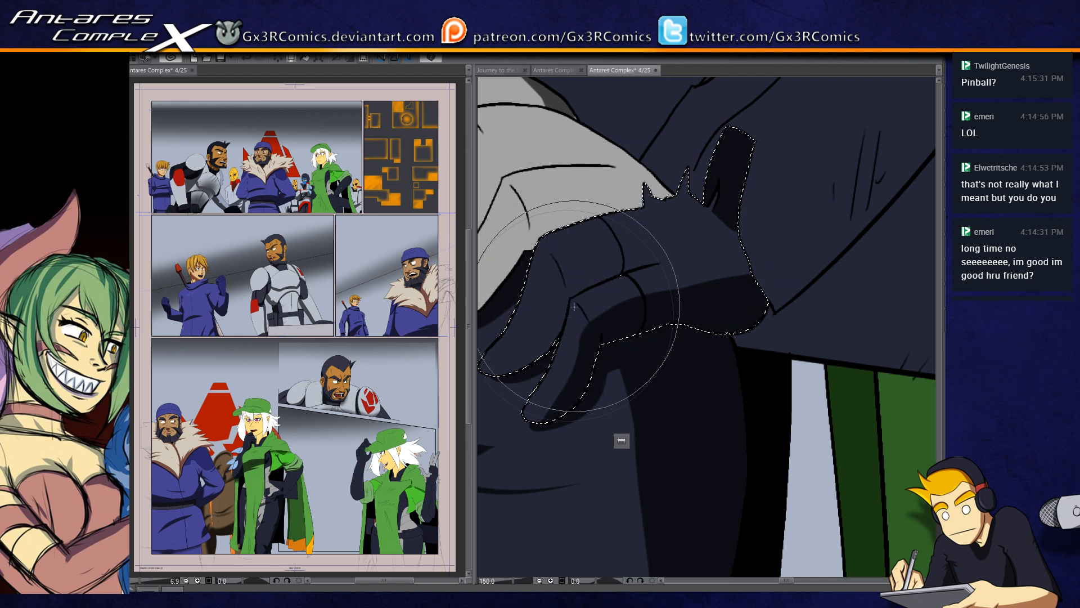
mouse_move(501, 370)
left_mouse_down()
mouse_move(529, 358)
mouse_move(544, 339)
mouse_move(496, 371)
mouse_move(511, 370)
mouse_move(558, 311)
left_mouse_up()
key("ctrl+z")
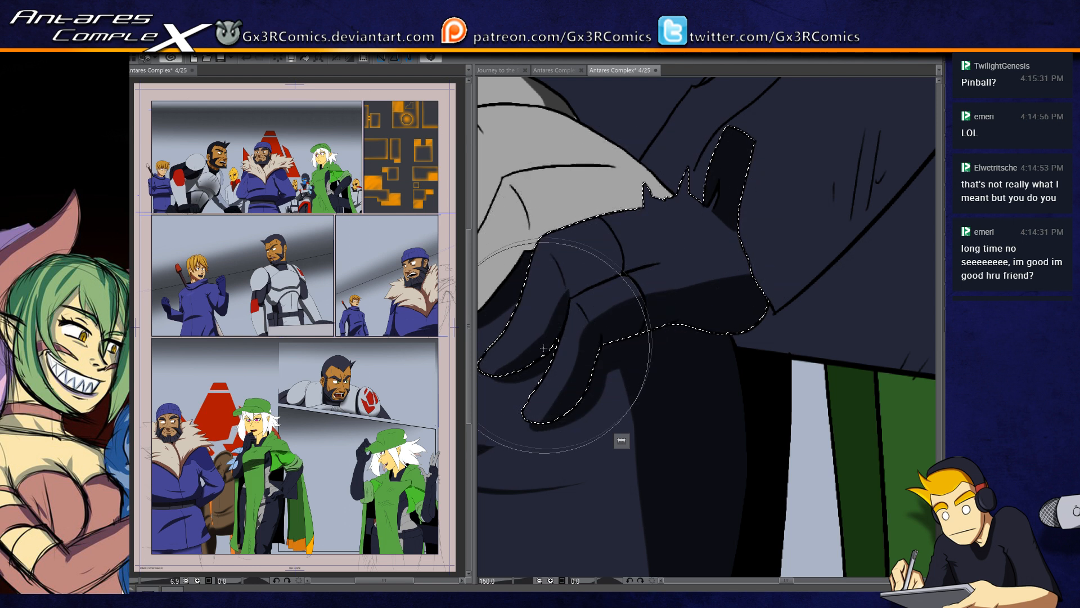
Step: Select the light grey part of the hip glove and paint a shadow along the thumb's lower edge toward the wrist
left_click_drag(612, 277, 709, 359)
key("ctrl+d")
key("w")
left_click(603, 333)
key("b")
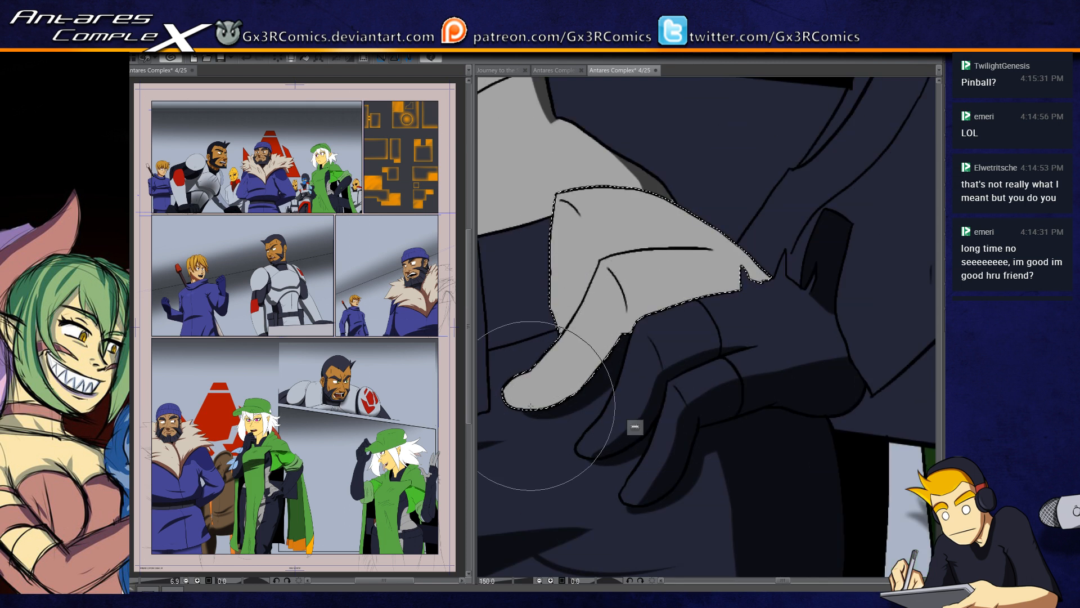
left_click_drag(514, 406, 660, 295)
mouse_move(584, 361)
left_mouse_down()
mouse_move(616, 329)
mouse_move(768, 286)
left_mouse_up()
key("ctrl+z")
key("ctrl+z")
mouse_move(521, 422)
left_mouse_down()
mouse_move(626, 318)
mouse_move(783, 299)
left_mouse_up()
key("ctrl+z")
mouse_move(542, 421)
left_mouse_down()
mouse_move(652, 303)
mouse_move(799, 283)
left_mouse_up()
mouse_move(583, 350)
left_mouse_down()
mouse_move(620, 301)
mouse_move(764, 280)
left_mouse_up()
left_click_drag(608, 320, 716, 283)
Step: Paint tapered fold shadows along the crease lines on the light grey part of the glove
left_click_drag(566, 328, 602, 257)
left_click_drag(567, 327, 596, 251)
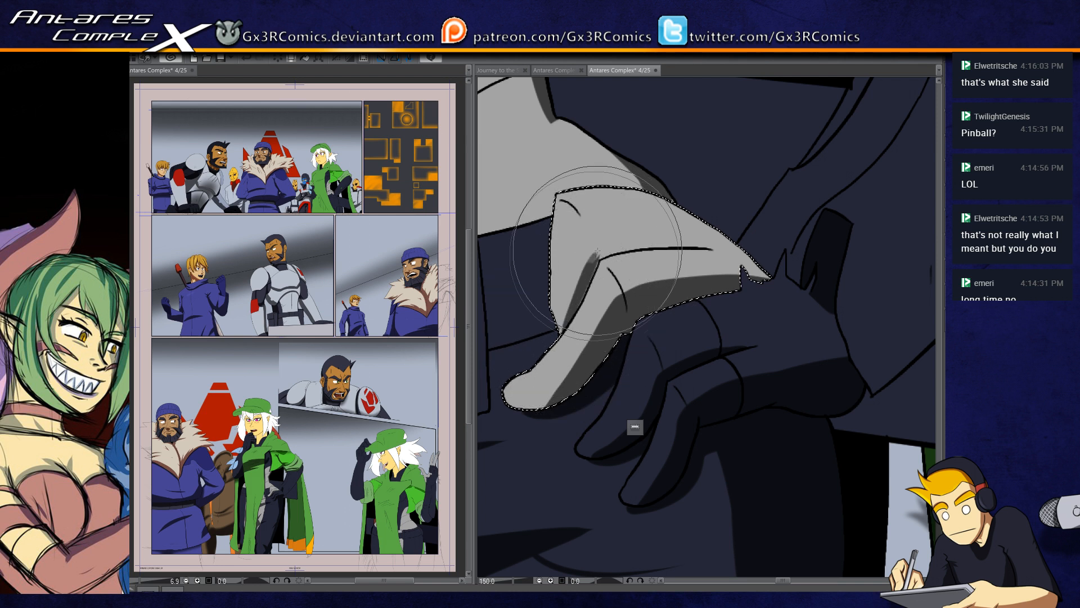
left_click_drag(582, 299, 603, 248)
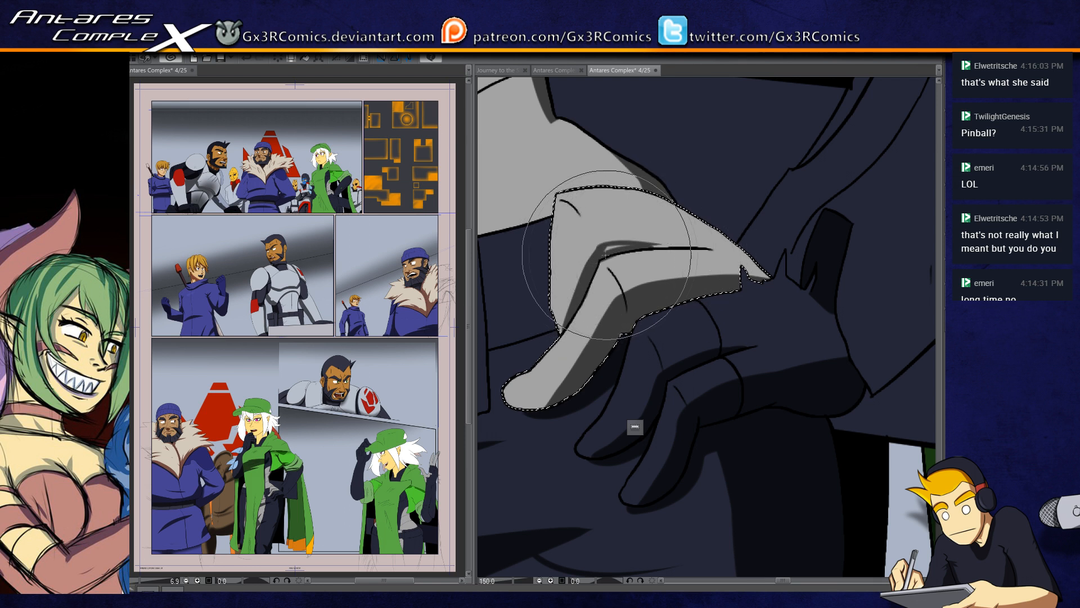
mouse_move(645, 245)
left_mouse_down()
mouse_move(709, 248)
mouse_move(673, 324)
left_mouse_up()
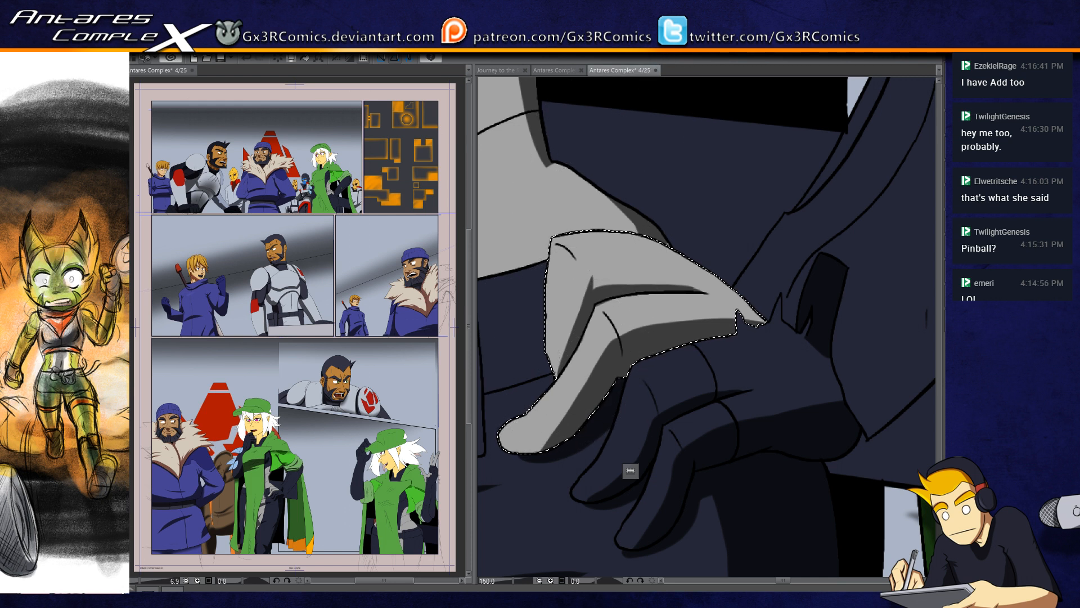
Step: Select the dark area between the grey torso and the forearm and shade it softly beside the waist with a larger brush
left_click_drag(659, 201, 617, 316)
key("w")
left_click(617, 316)
key("b")
key("]")
left_click_drag(518, 174, 530, 341)
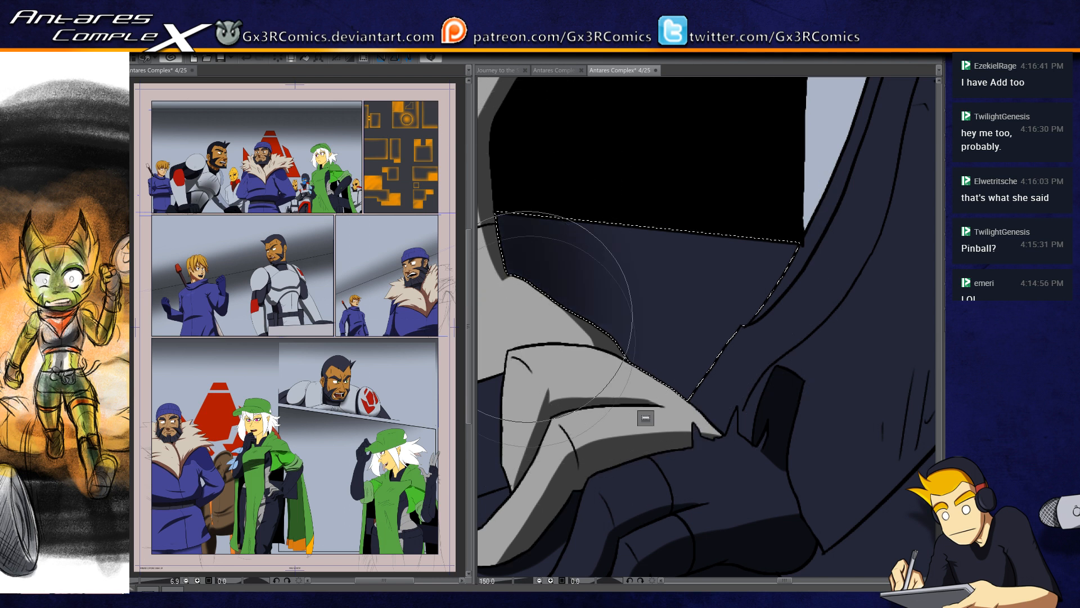
key("ctrl+d")
Step: Select the dark panel below the forearm and paint hard-edged shadows along its outer and lower borders
left_click_drag(815, 451, 526, 459)
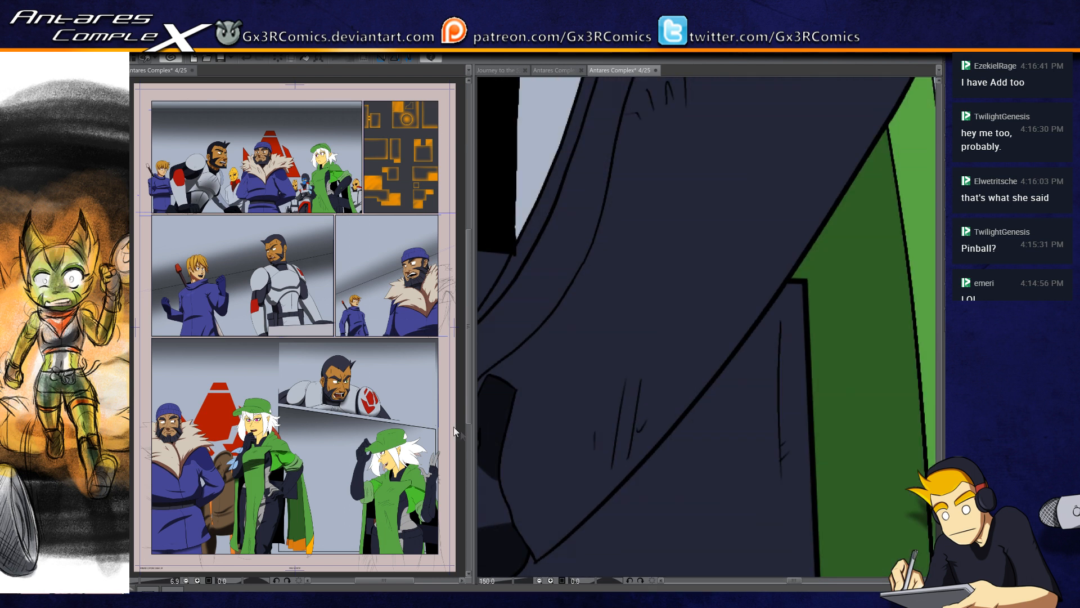
left_click_drag(702, 403, 651, 321)
key("w")
left_click(730, 439)
key("b")
left_click_drag(736, 239, 739, 555)
mouse_move(743, 429)
left_mouse_down()
mouse_move(801, 280)
mouse_move(820, 267)
left_mouse_up()
mouse_move(816, 390)
left_mouse_down()
mouse_move(545, 350)
mouse_move(853, 396)
left_mouse_up()
left_click_drag(625, 356, 676, 392)
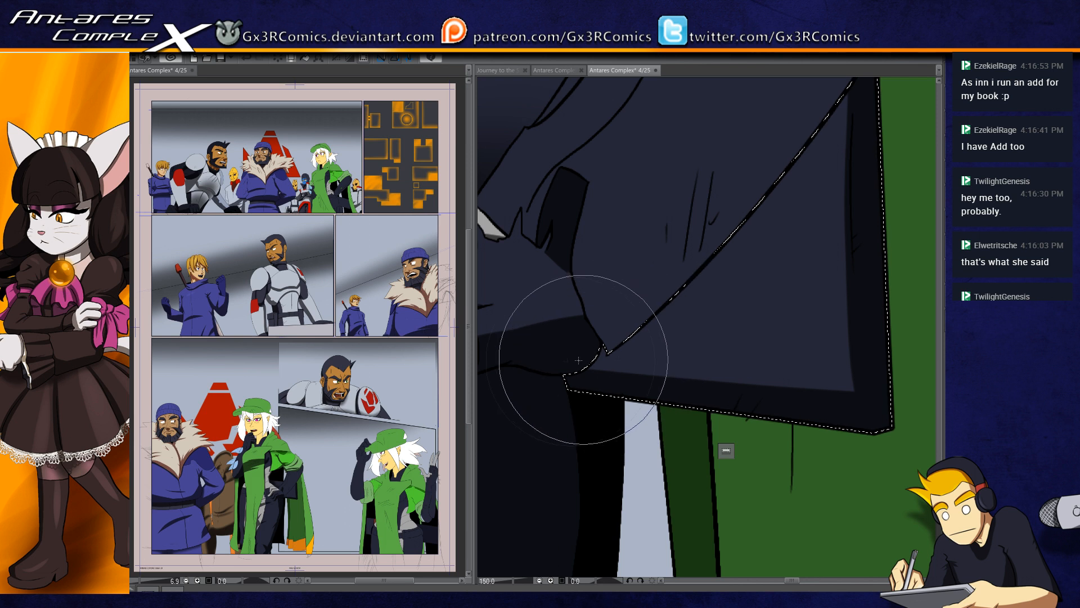
Step: Extend the dark panel's lower shadow and add a soft shadow beneath the forearm with a larger brush
mouse_move(622, 351)
left_mouse_down()
mouse_move(643, 368)
mouse_move(646, 398)
left_mouse_up()
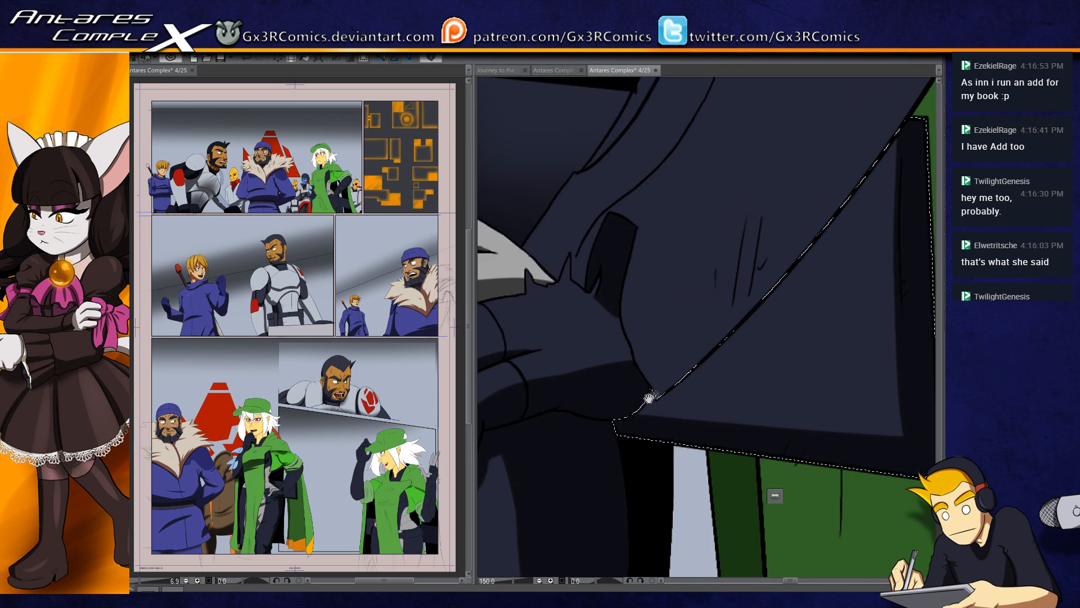
left_click_drag(564, 407, 912, 433)
key("]")
mouse_move(623, 410)
left_mouse_down()
mouse_move(760, 315)
mouse_move(851, 191)
left_mouse_up()
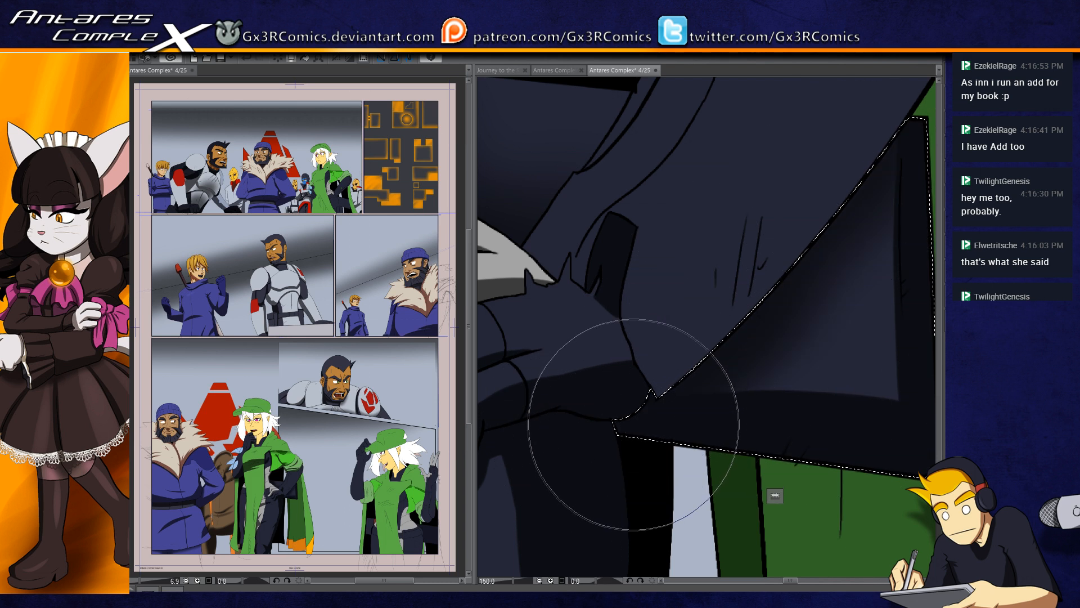
Step: Select the dark forearm sleeve and paint a narrow shadow along the crease just below the green cuff
scroll(619, 405, "down", 2)
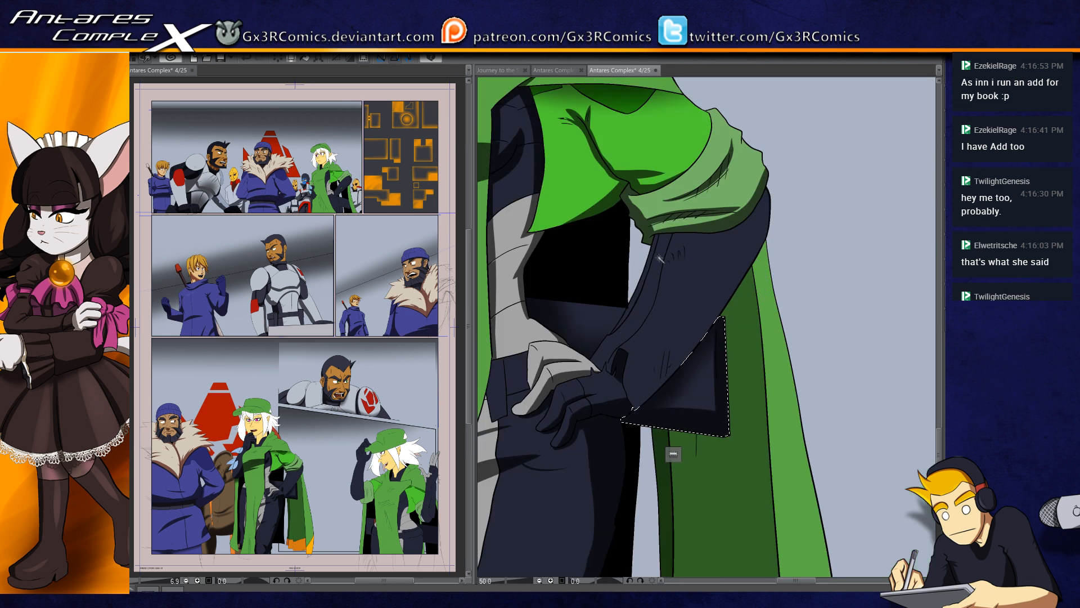
left_click(686, 261)
scroll(670, 304, "up", 2)
left_click_drag(748, 212, 683, 247)
key("b")
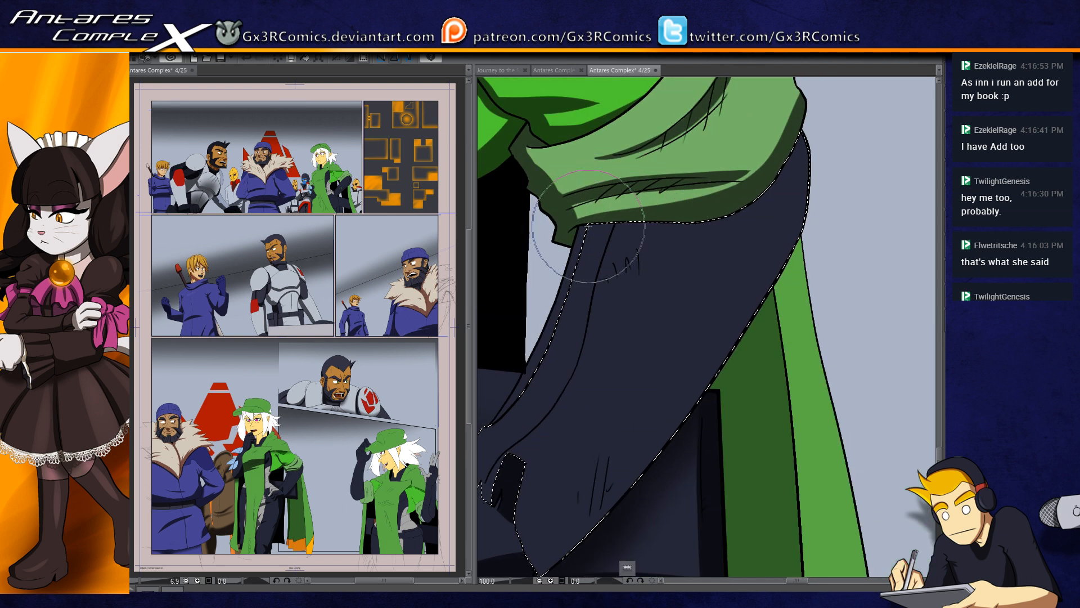
mouse_move(591, 225)
left_mouse_down()
mouse_move(599, 246)
mouse_move(599, 226)
mouse_move(603, 236)
mouse_move(598, 271)
left_mouse_up()
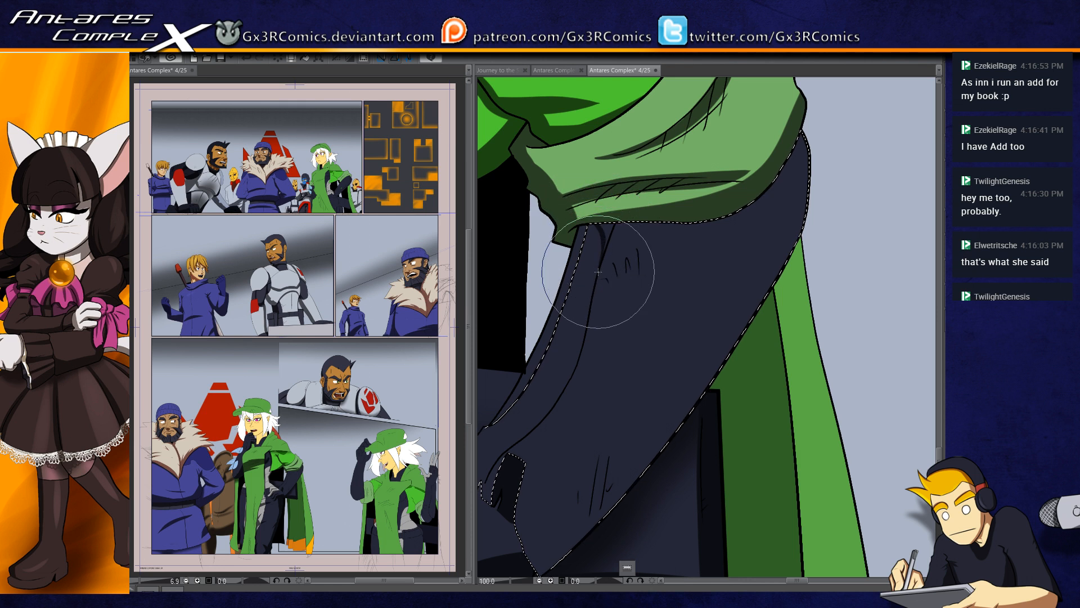
left_click_drag(614, 222, 602, 258)
mouse_move(607, 220)
left_mouse_down()
mouse_move(603, 185)
mouse_move(607, 254)
left_mouse_up()
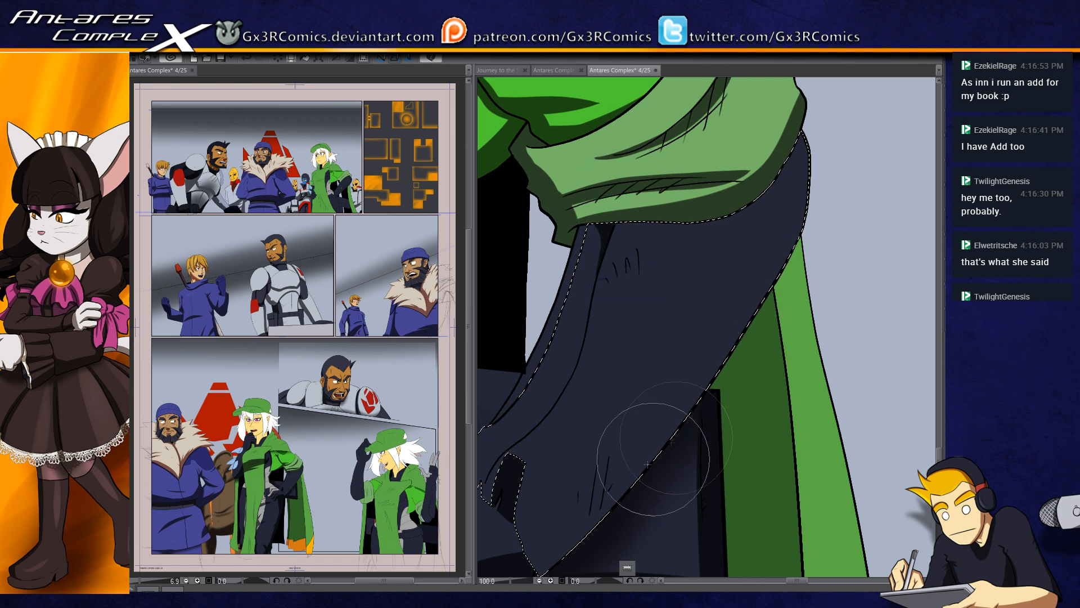
Step: Paint a long shadow along the outer edge of the forearm from the wrist up to the elbow
left_click_drag(592, 488, 605, 393)
left_click_drag(538, 490, 827, 59)
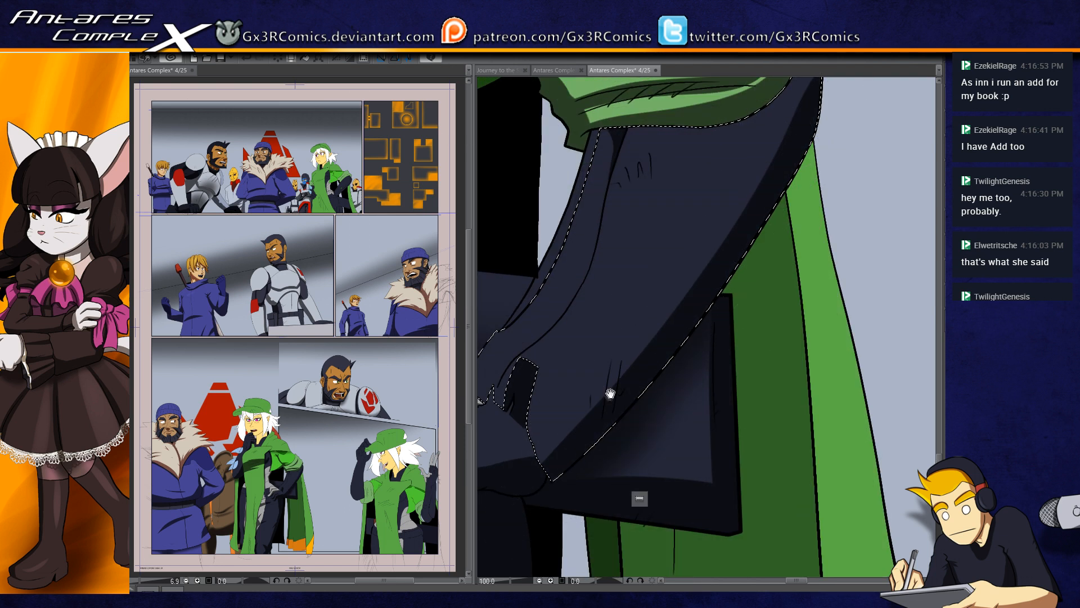
left_click_drag(611, 393, 629, 414)
left_click_drag(796, 157, 748, 255)
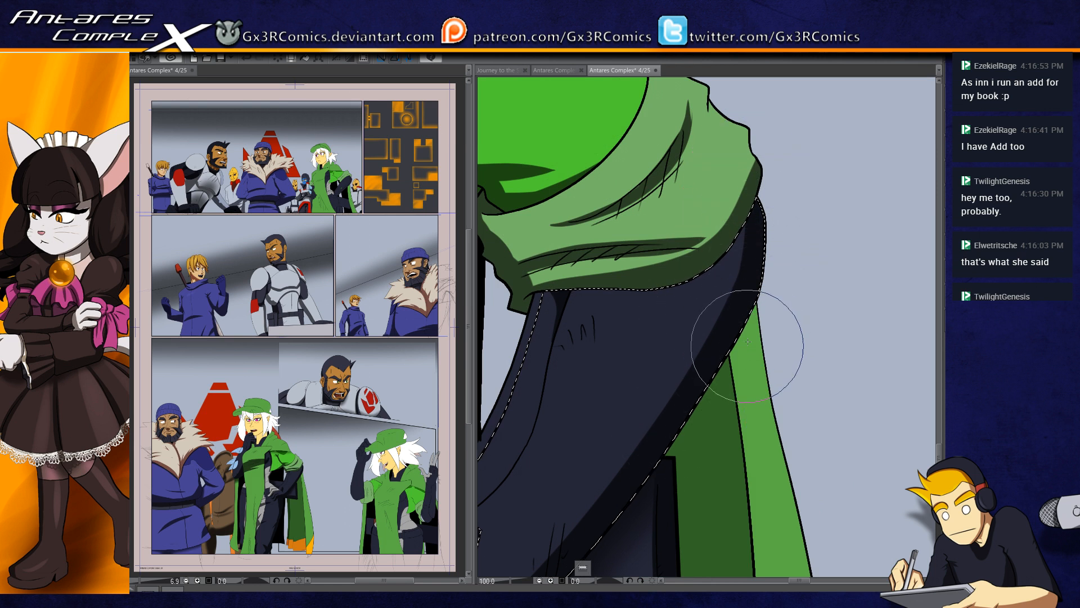
Step: Paint the shadow that the green cuff casts across the top of the dark forearm sleeve
mouse_move(557, 297)
left_mouse_down()
mouse_move(735, 267)
mouse_move(776, 180)
left_mouse_up()
key("ctrl+z")
mouse_move(563, 296)
left_mouse_down()
mouse_move(750, 255)
mouse_move(761, 192)
left_mouse_up()
mouse_move(610, 401)
left_mouse_down()
mouse_move(666, 340)
mouse_move(667, 247)
left_mouse_up()
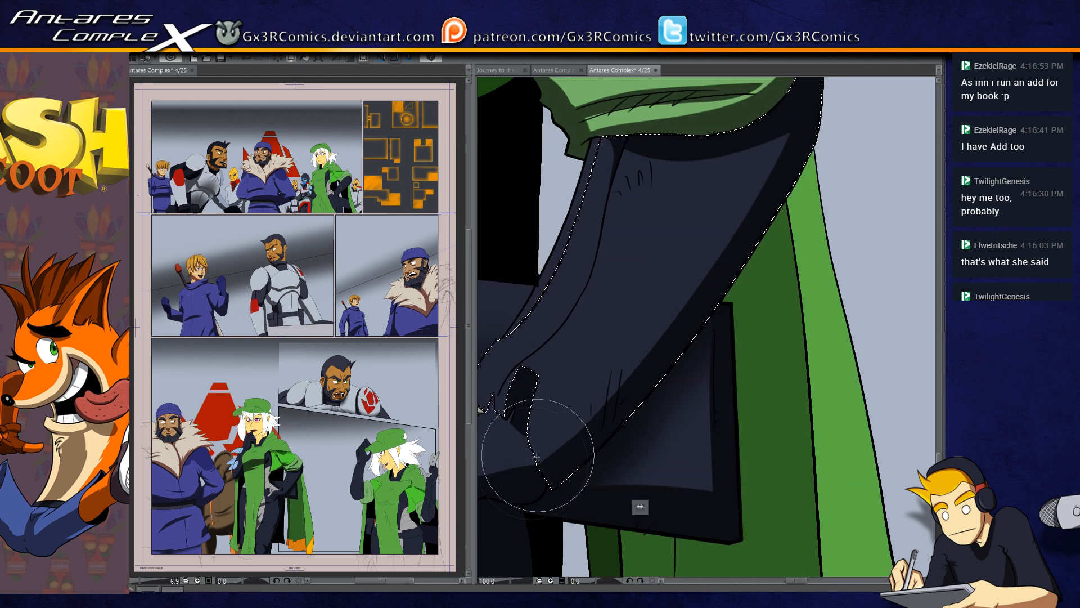
Step: Blend the forearm's cuff and outer-edge shadows together and deepen the shading down toward the wrist
left_click_drag(732, 264, 771, 141)
left_click_drag(506, 474, 767, 74)
left_click_drag(545, 452, 683, 434)
scroll(598, 509, "down", 1)
scroll(584, 515, "up", 3)
key("ctrl+d")
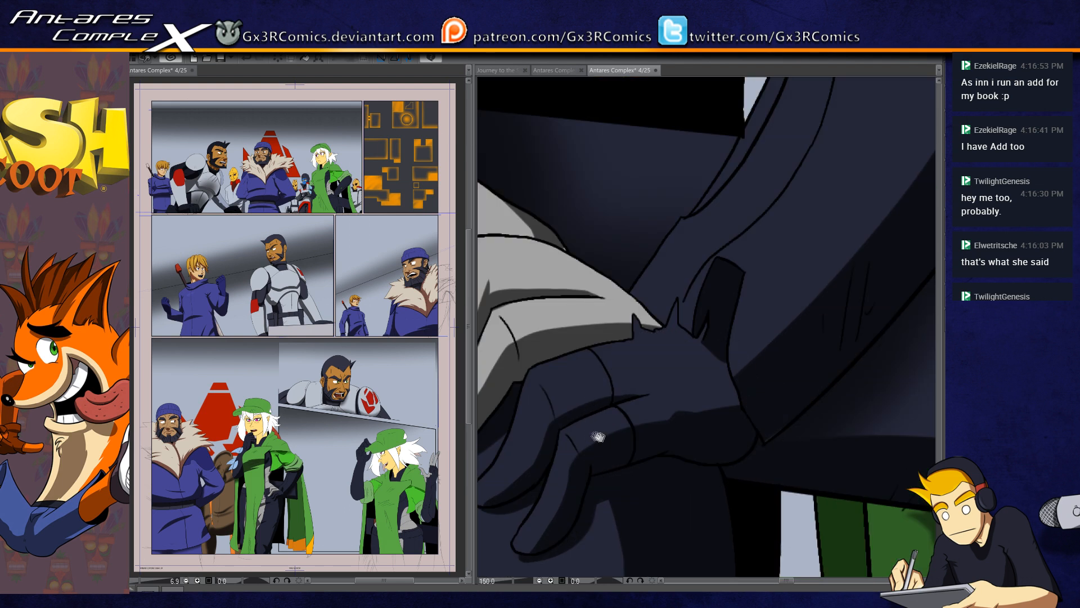
left_click_drag(673, 344, 699, 373)
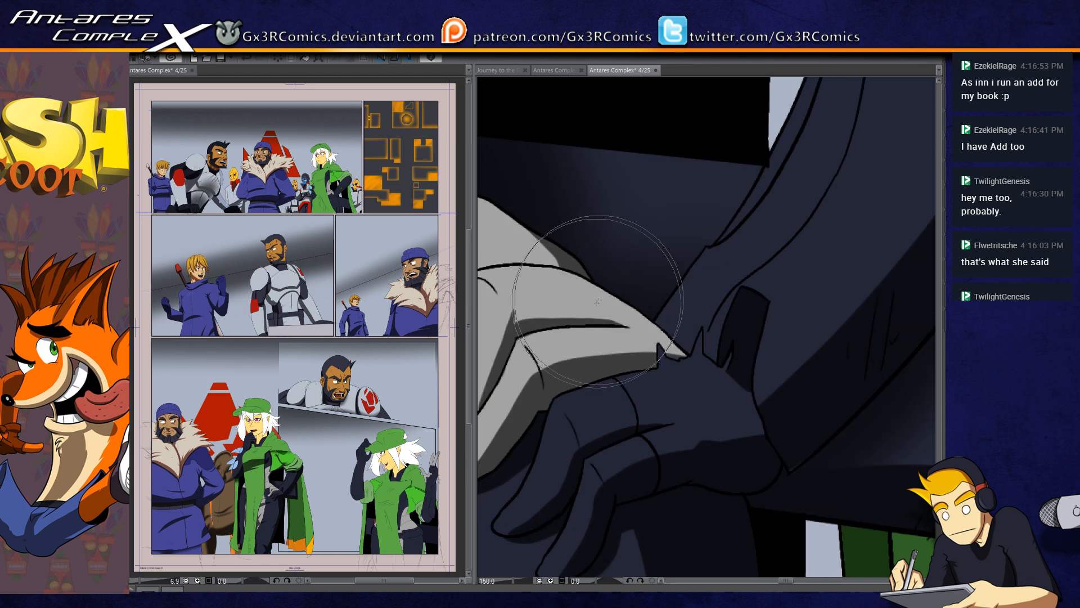
left_click(559, 429, "alt")
left_click(559, 429, "alt")
left_click(556, 429, "ctrl")
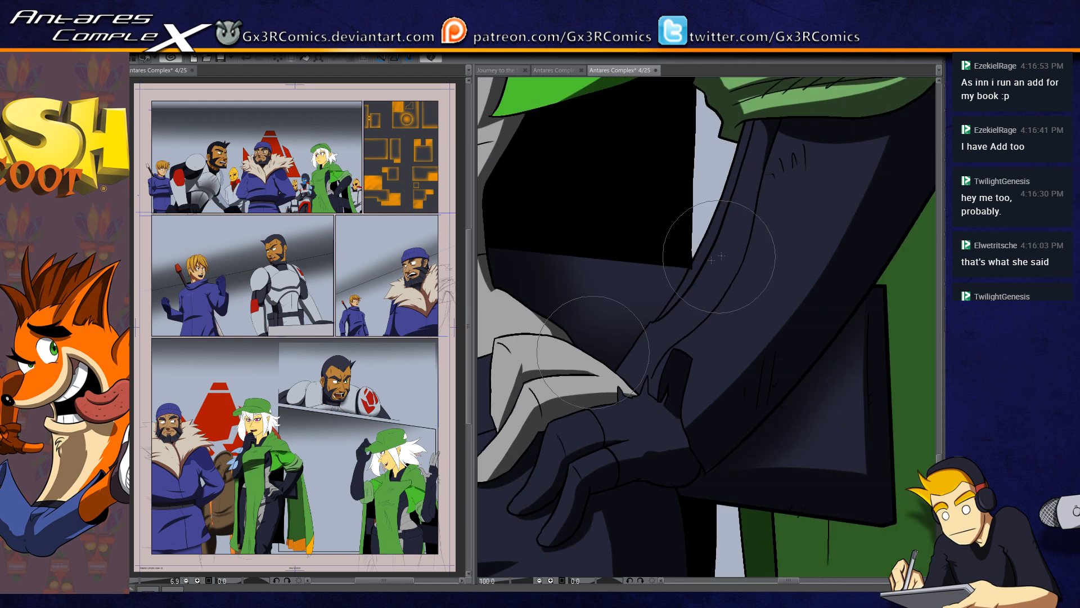
left_click_drag(706, 236, 660, 296)
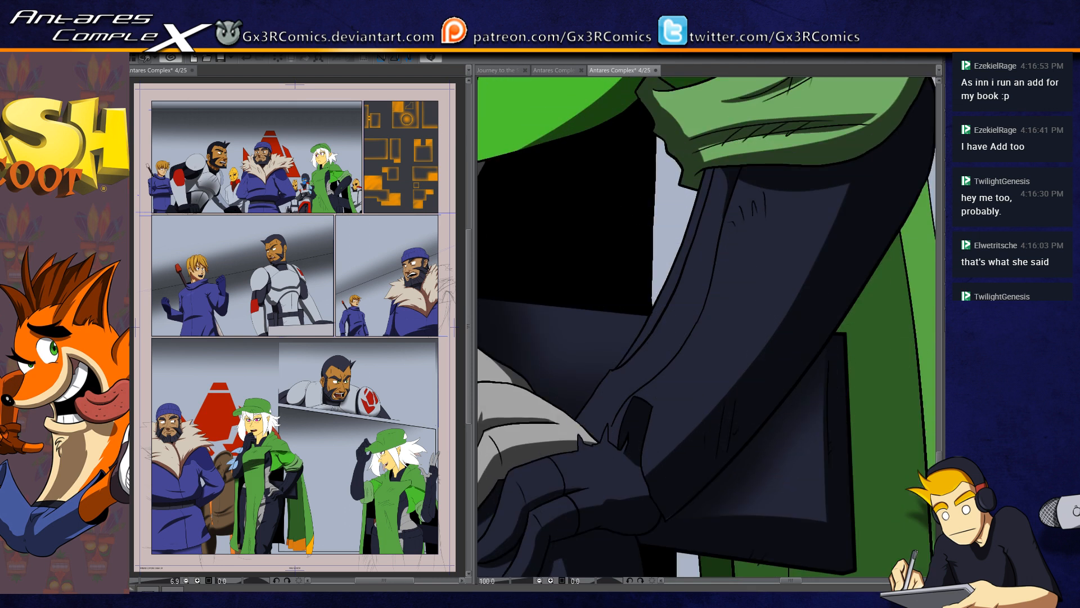
left_click(728, 198)
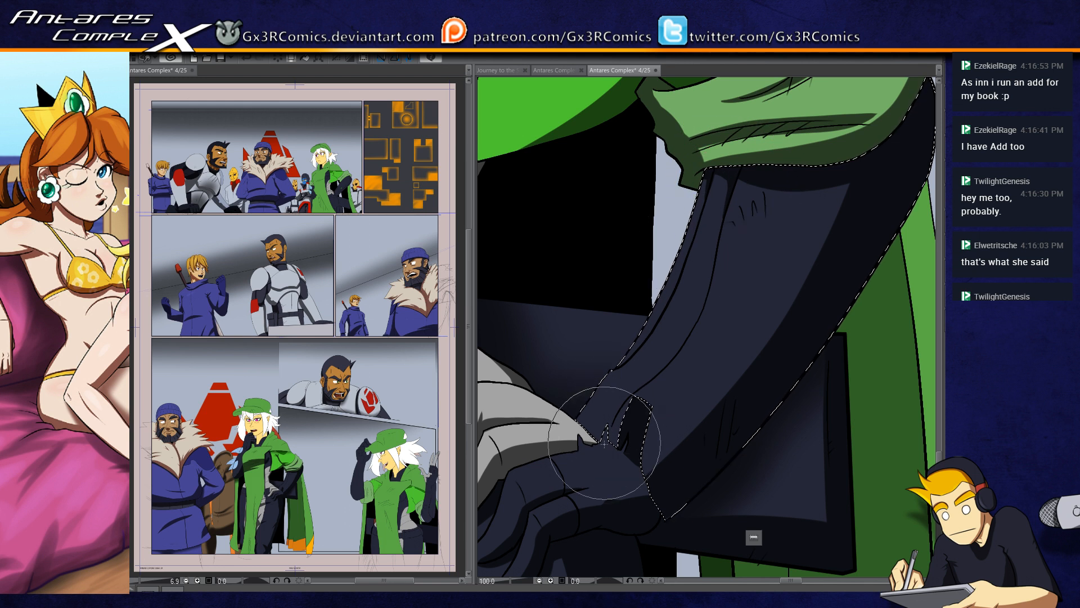
key("ctrl+d")
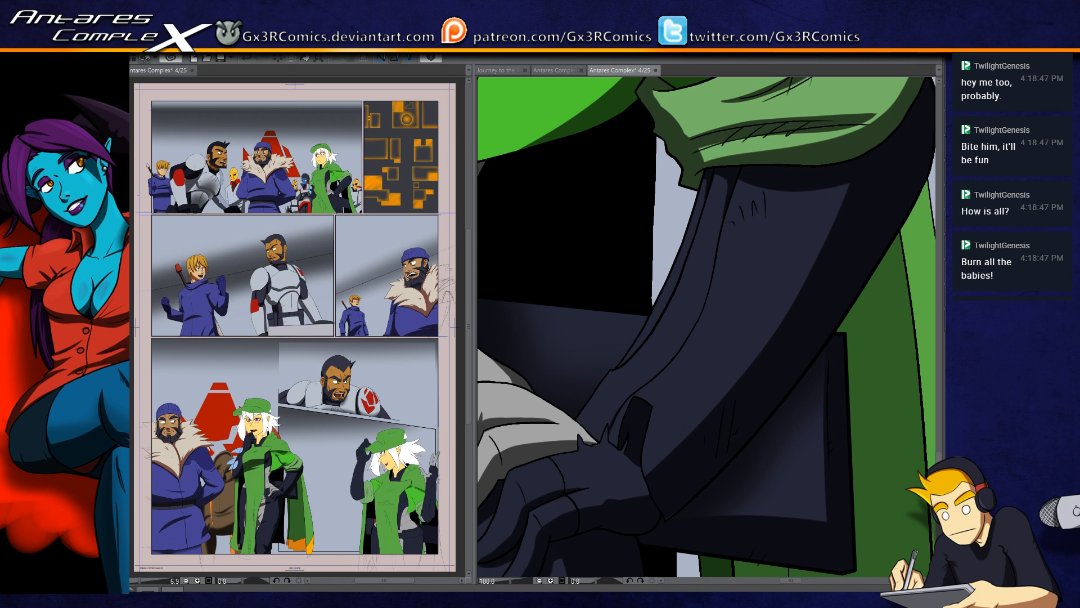
Step: Select the dark strap hanging at the hip and shade it softly
left_click_drag(544, 381, 677, 401)
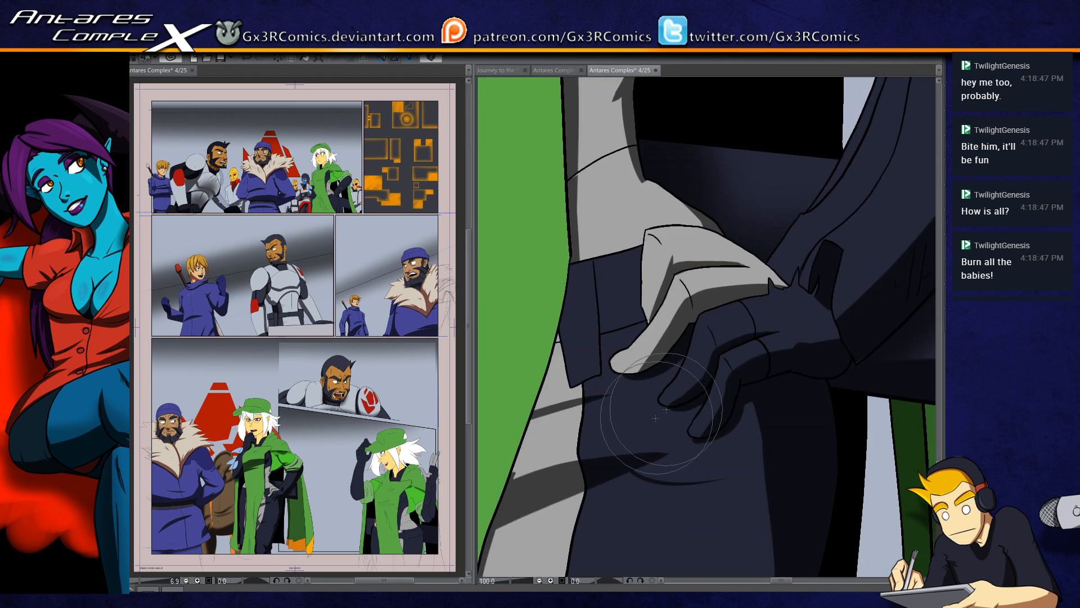
key("w")
left_click(576, 310)
key("b")
mouse_move(521, 287)
left_mouse_down()
mouse_move(546, 366)
mouse_move(524, 402)
mouse_move(605, 301)
left_mouse_up()
key("ctrl+d")
Step: Shade the top of the grey trouser stripe softly and paint a shadow on the dark trousers beside the hip strap
left_click(555, 371)
key("b")
left_click_drag(537, 276, 544, 400)
key("ctrl+d")
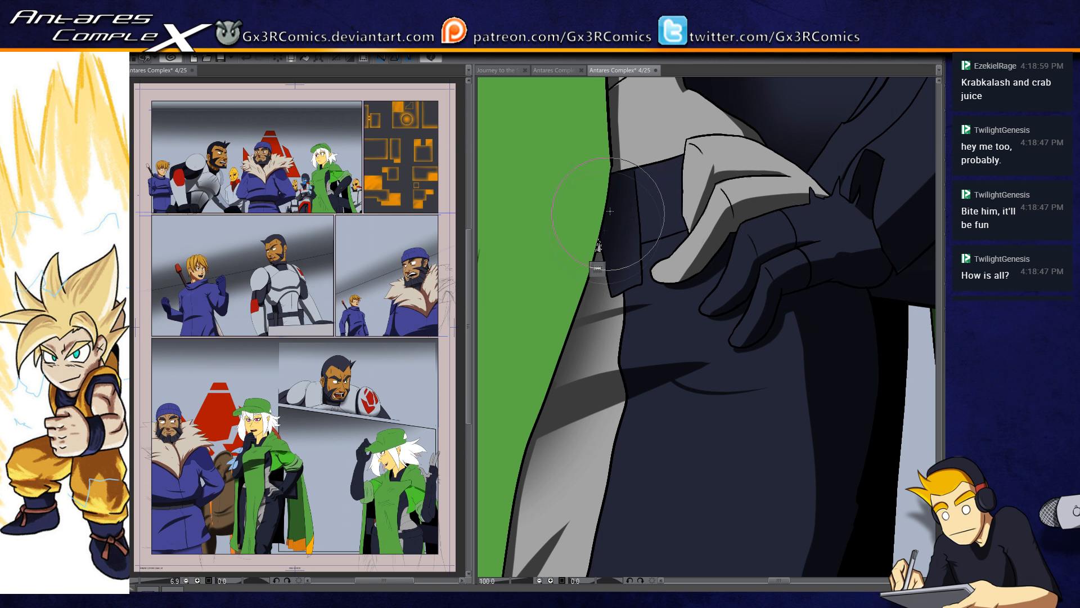
left_click(645, 213)
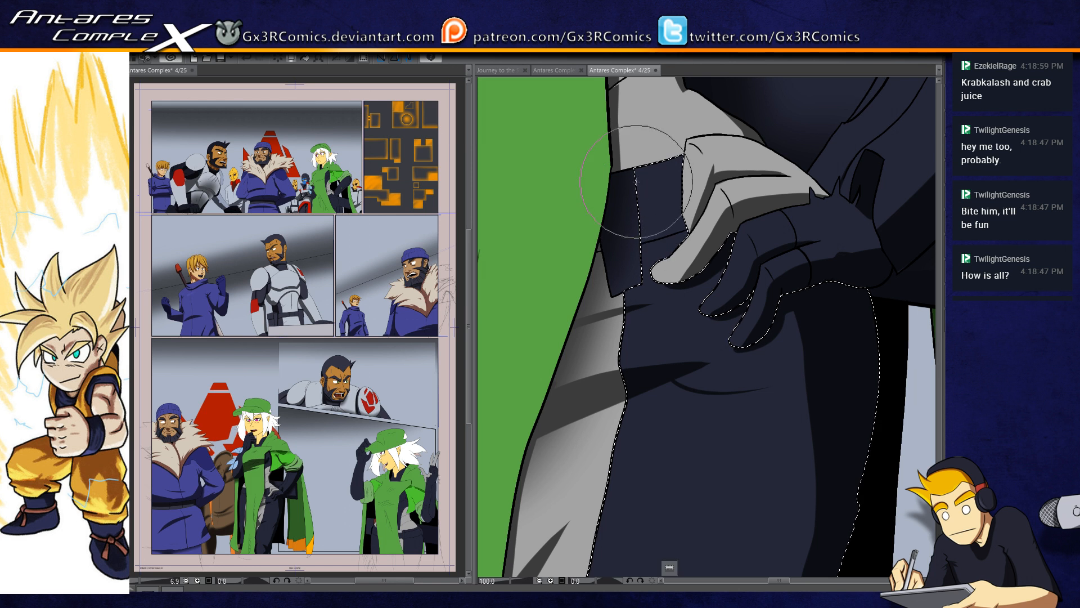
mouse_move(638, 168)
left_mouse_down()
mouse_move(645, 269)
mouse_move(634, 284)
mouse_move(651, 248)
left_mouse_up()
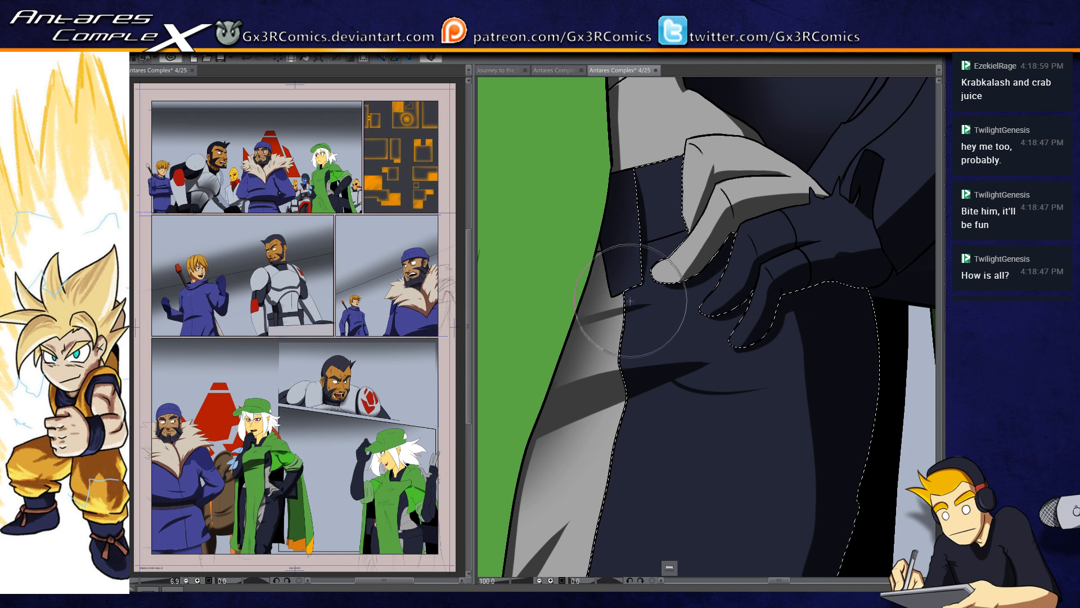
Step: Select the cloak's long green front panel and paint a tapered fold shadow over the hatching near its inner edge
scroll(651, 248, "down", 3)
left_click_drag(560, 403, 564, 372)
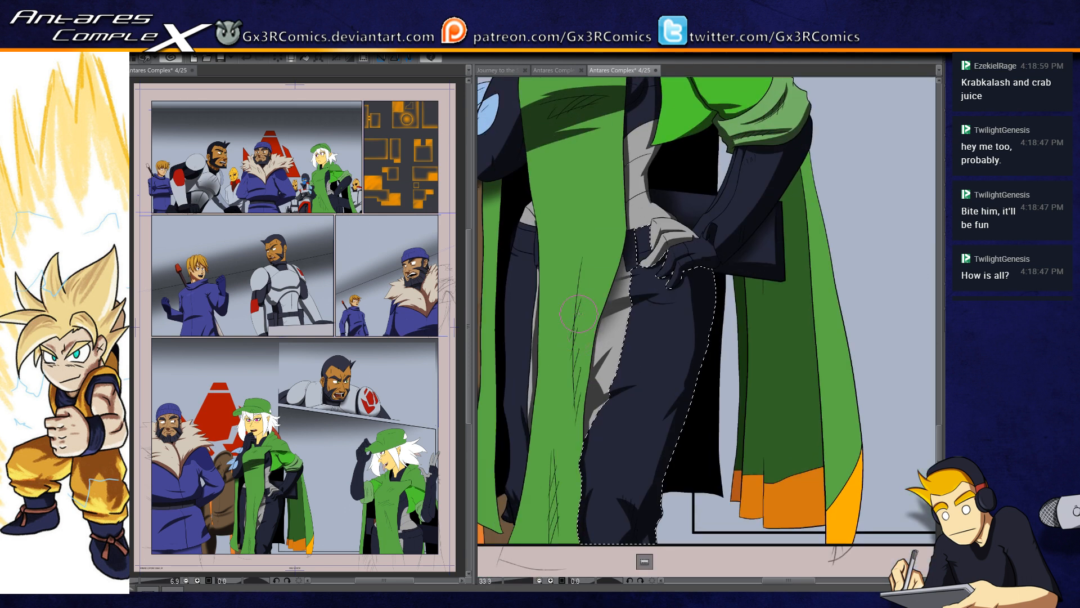
key("w")
left_click(565, 338)
key("b")
left_click_drag(586, 248, 576, 432)
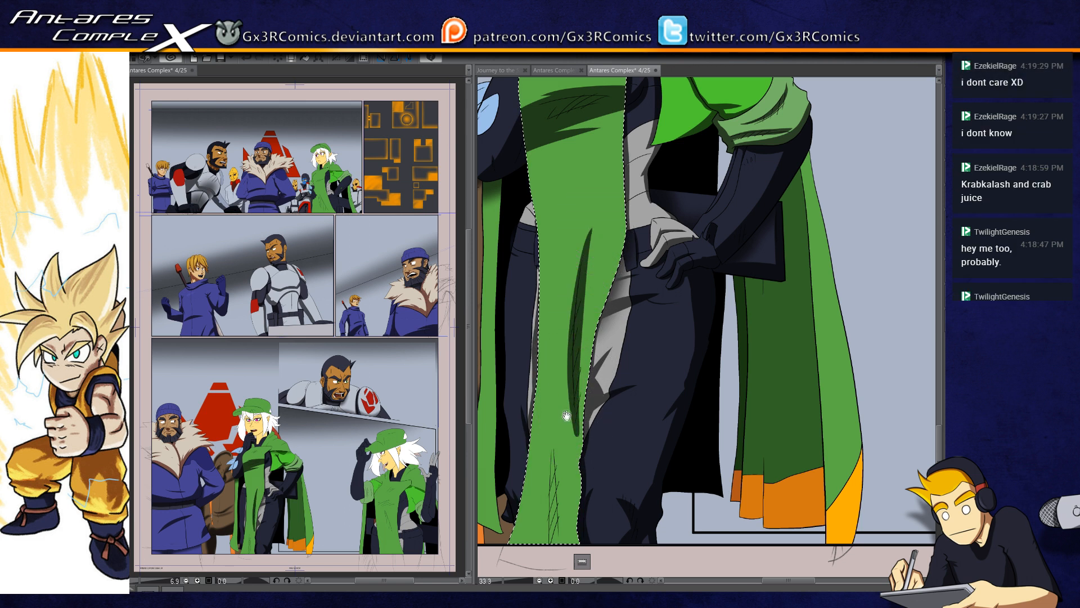
Step: Paint tapered fold shadows rising from the bottom hem of the green front panel
scroll(577, 434, "down", 2)
left_click_drag(552, 485, 556, 341)
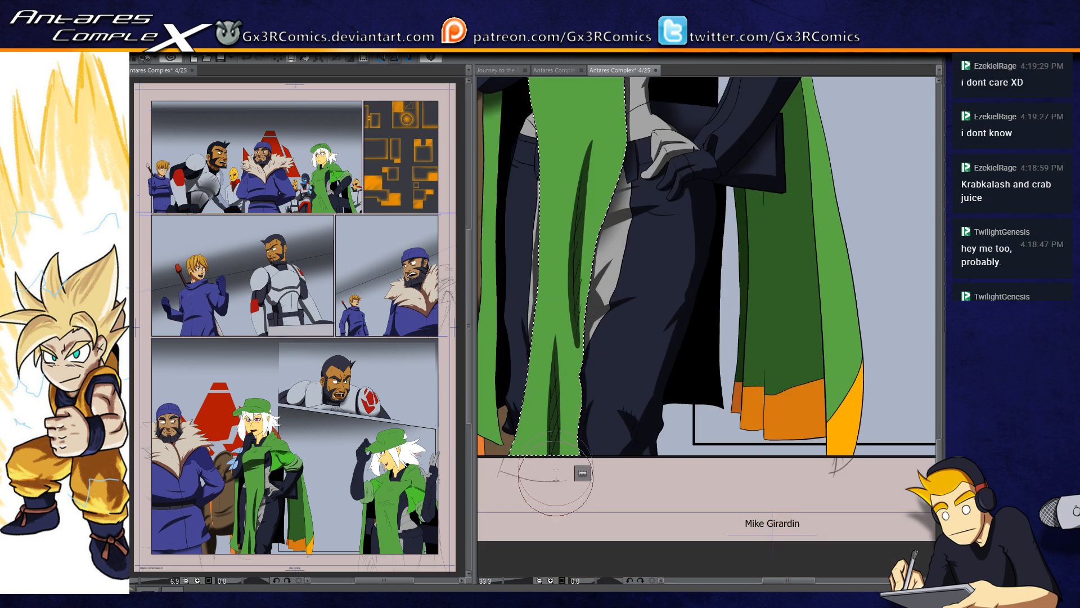
left_click_drag(558, 475, 558, 366)
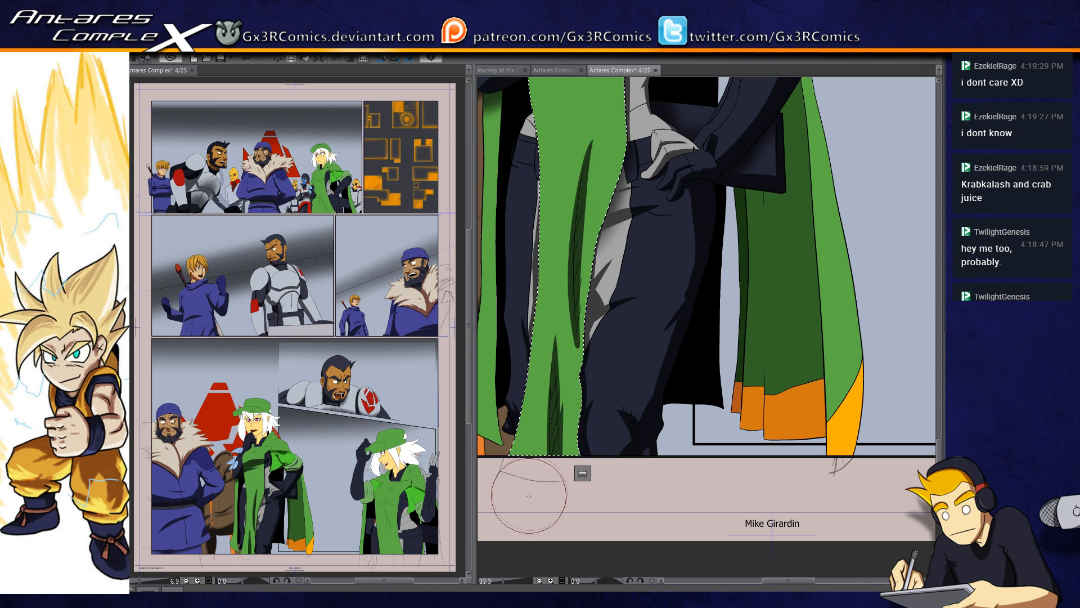
left_click_drag(532, 443, 572, 435)
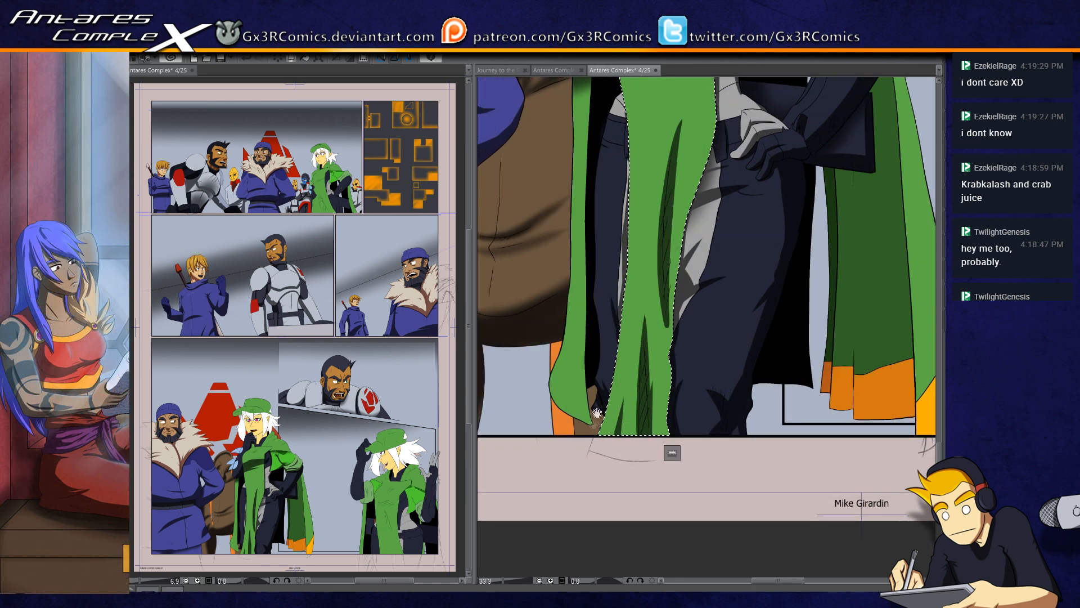
Step: Clear the front panel's selection and draw a curved hem line across the bottom of the narrow green cloak flap
left_click_drag(611, 388, 560, 496)
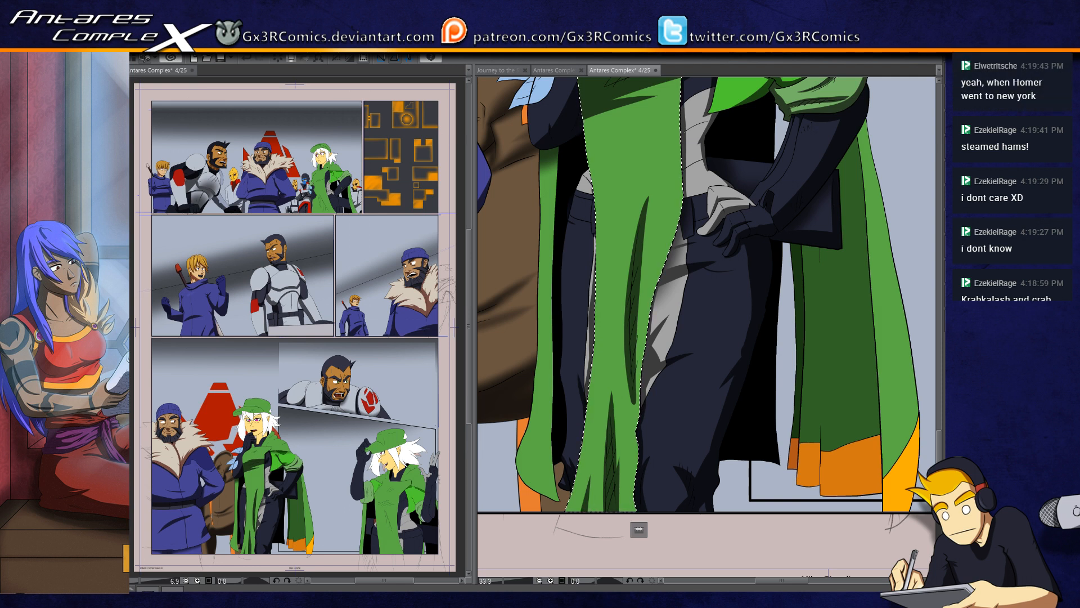
key("ctrl+plus")
key("ctrl+plus")
left_click_drag(531, 389, 785, 262)
key("ctrl+d")
left_click_drag(581, 407, 641, 461)
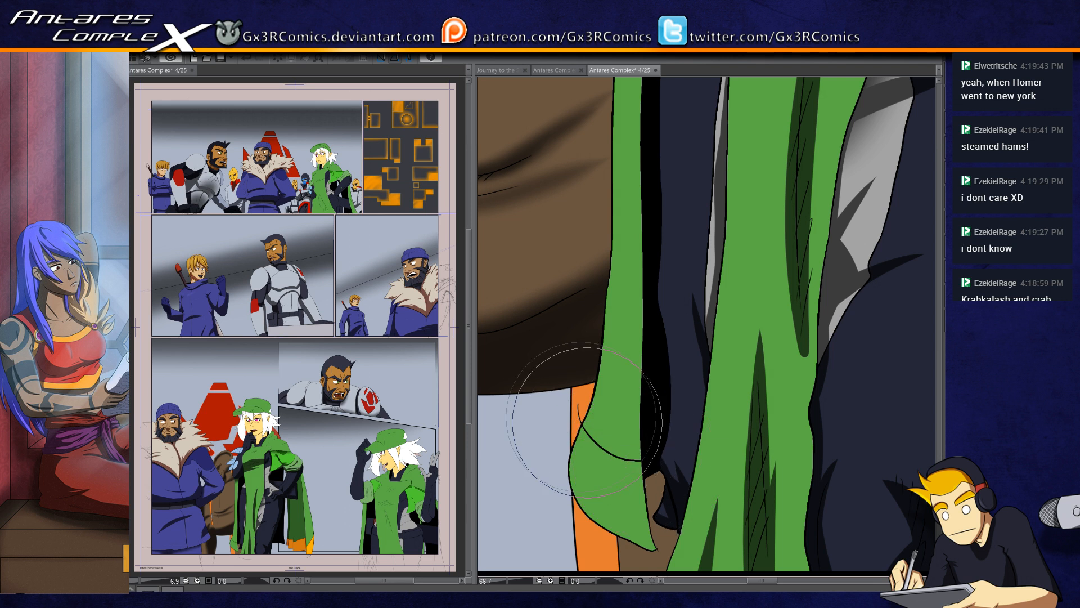
Step: Sketch short fold lines on the lower leg of the dark trousers
left_click_drag(819, 463, 550, 425)
left_click_drag(859, 478, 844, 444)
left_click_drag(543, 445, 729, 448)
left_click_drag(625, 434, 675, 452)
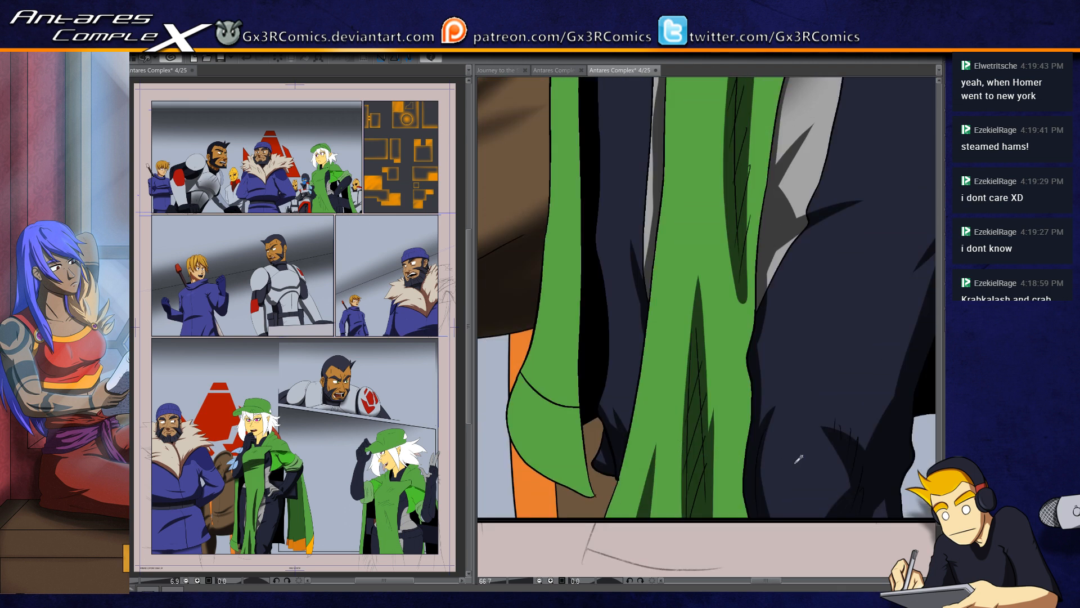
Step: Fill the narrow cloak flap's hem with orange and paint a shadow along the flap's inner edge within a selection
left_click_drag(565, 432, 607, 429)
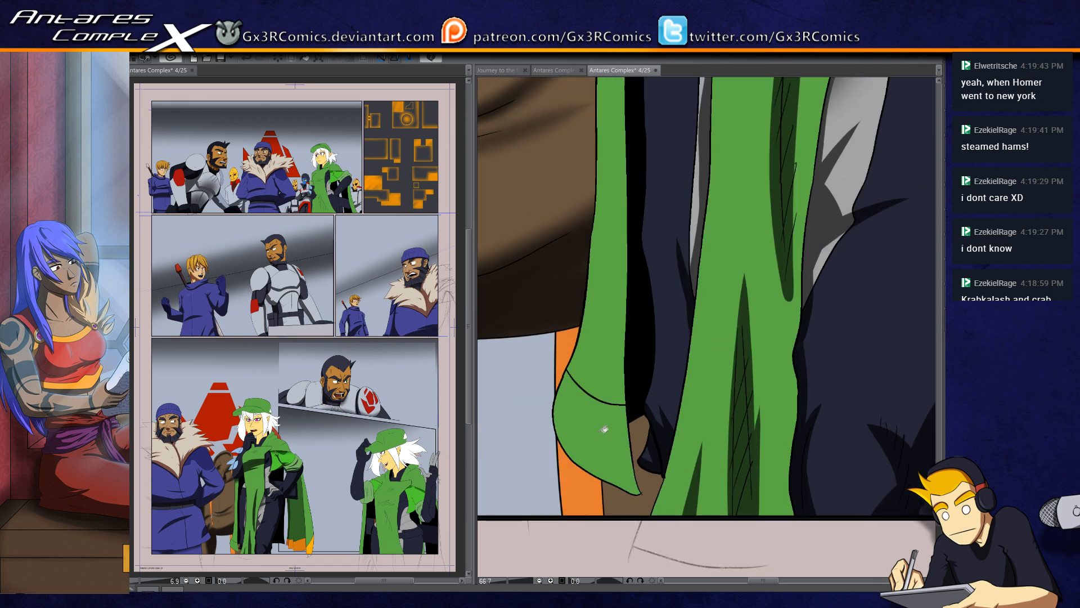
left_click(605, 430)
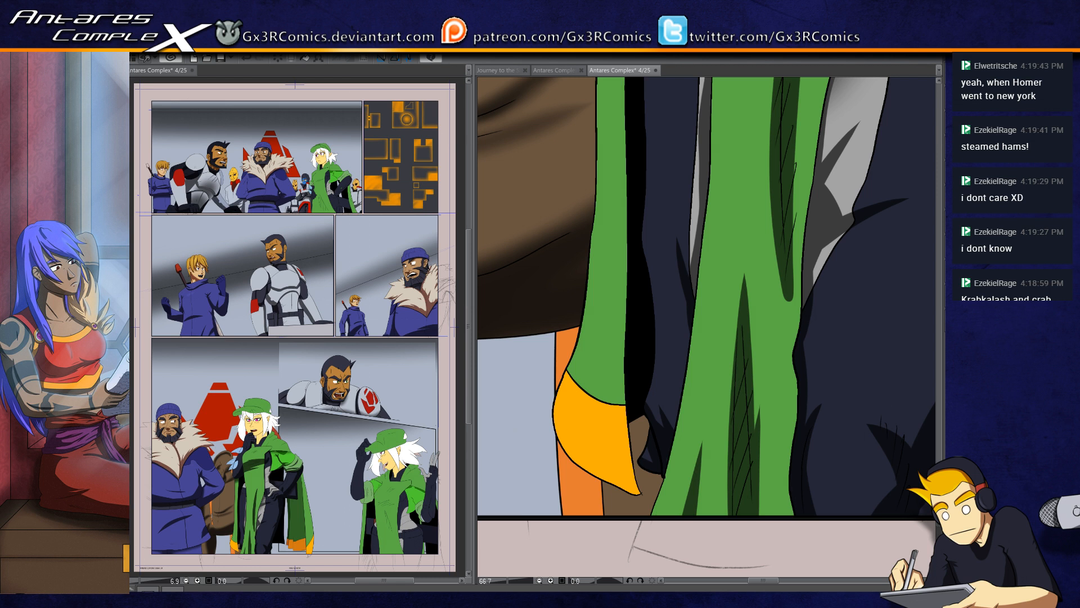
left_click_drag(611, 380, 597, 477)
left_click(600, 463)
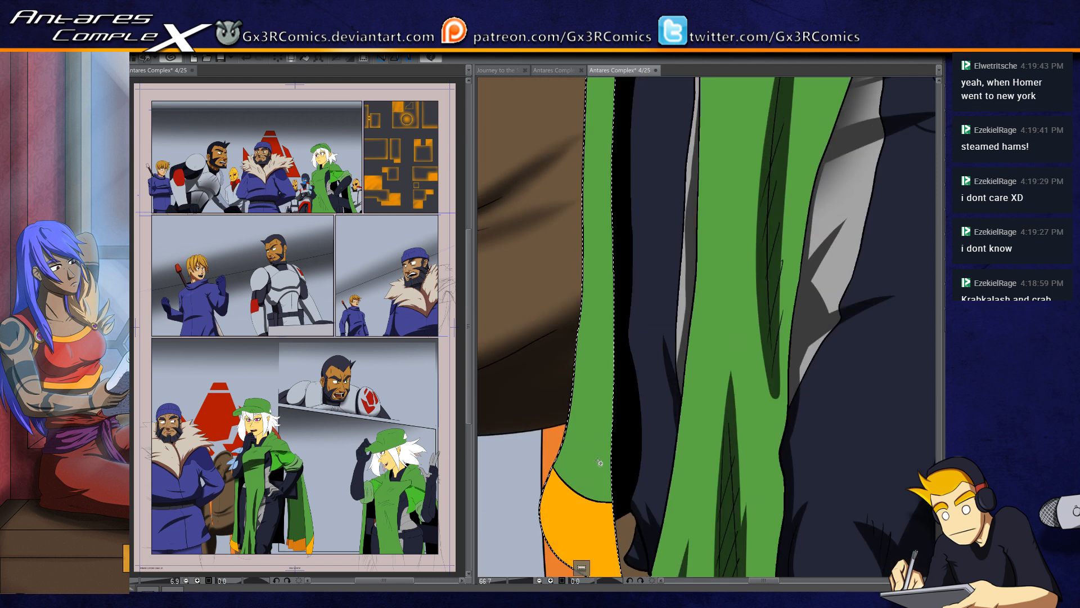
scroll(586, 441, "down", 1)
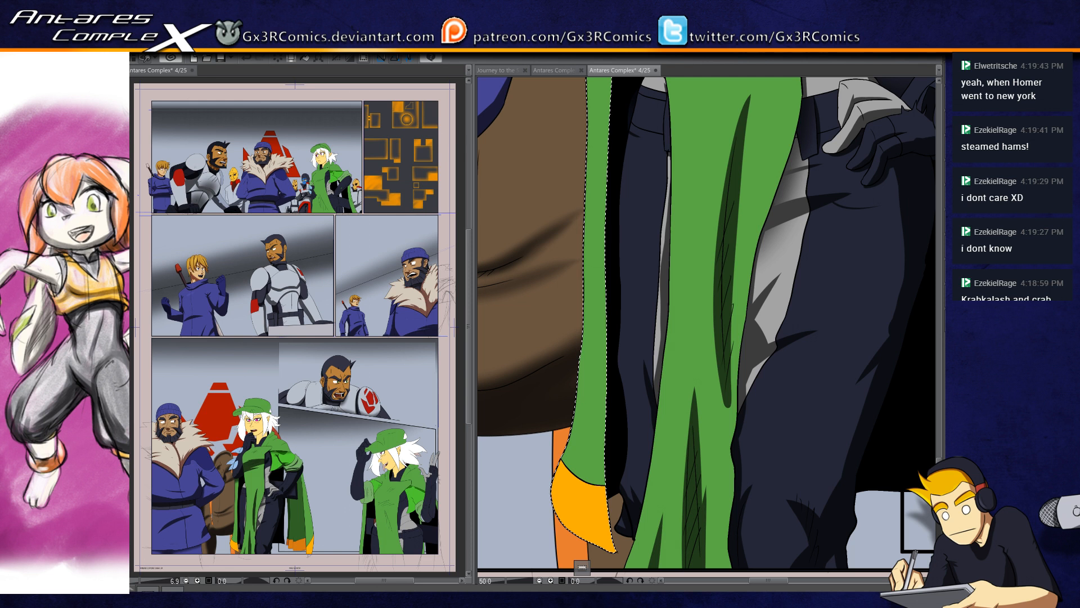
left_click_drag(630, 451, 607, 351)
left_click_drag(586, 501, 589, 248)
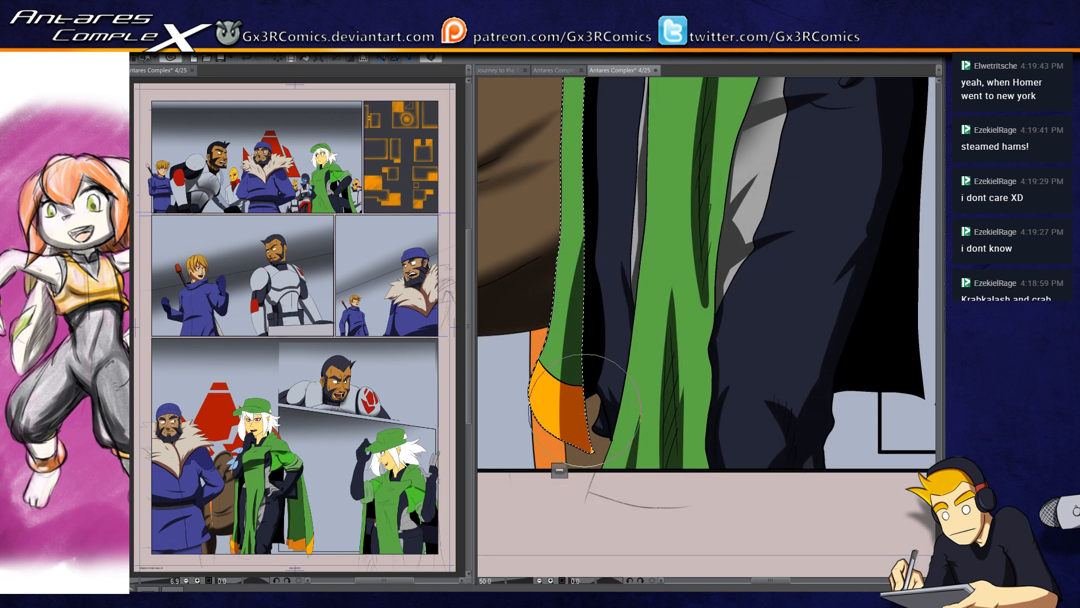
key("ctrl+z")
left_click_drag(597, 522, 590, 211)
key("ctrl+d")
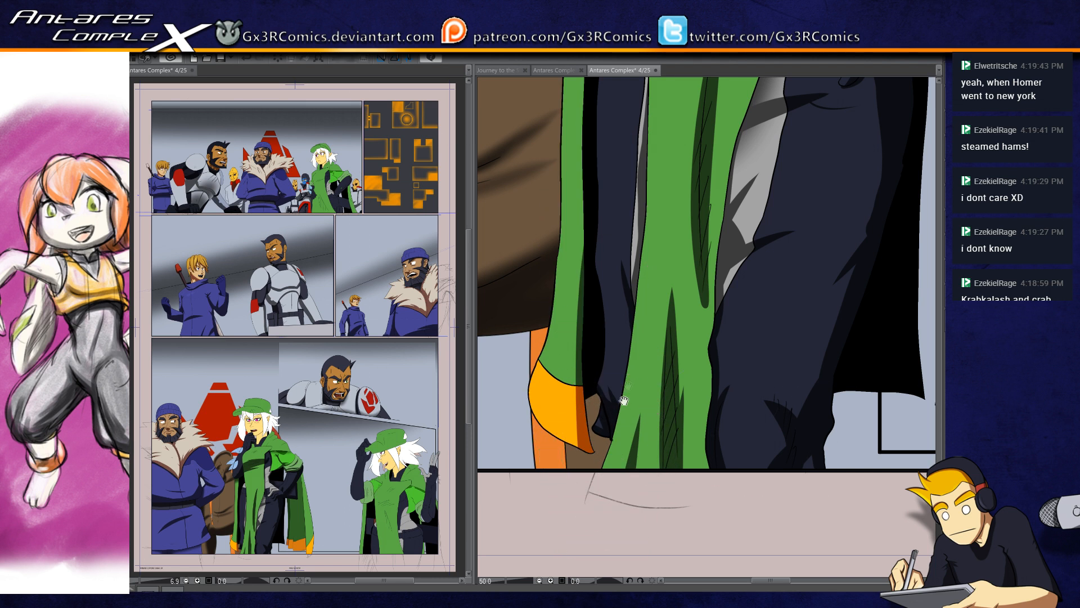
Step: Reselect the narrow flap with its orange hem and repaint the long shadow up its inner edge
left_click_drag(623, 400, 609, 510)
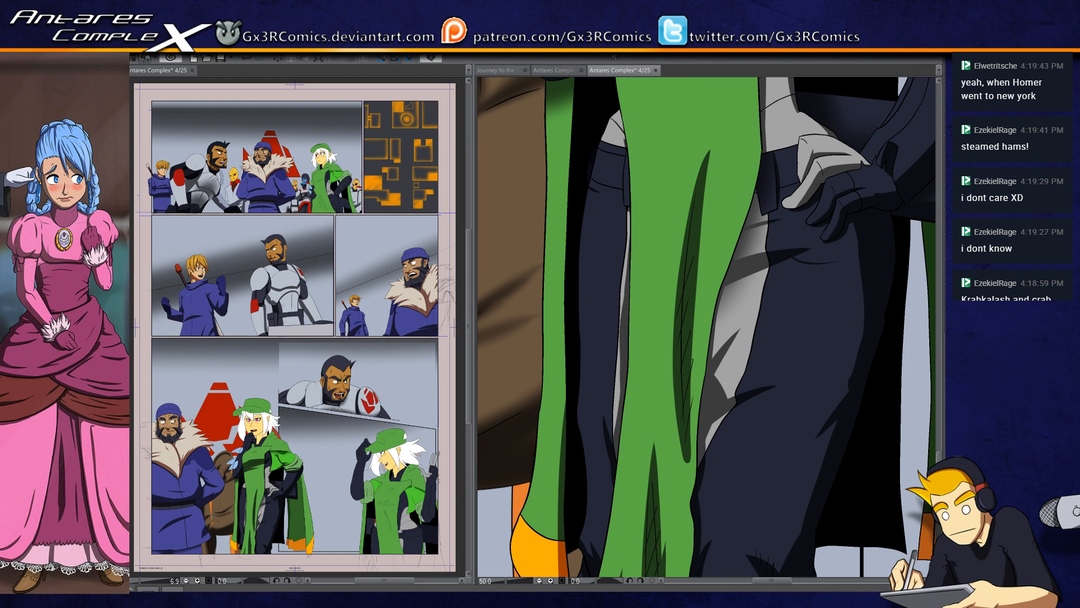
scroll(557, 374, "down", 4)
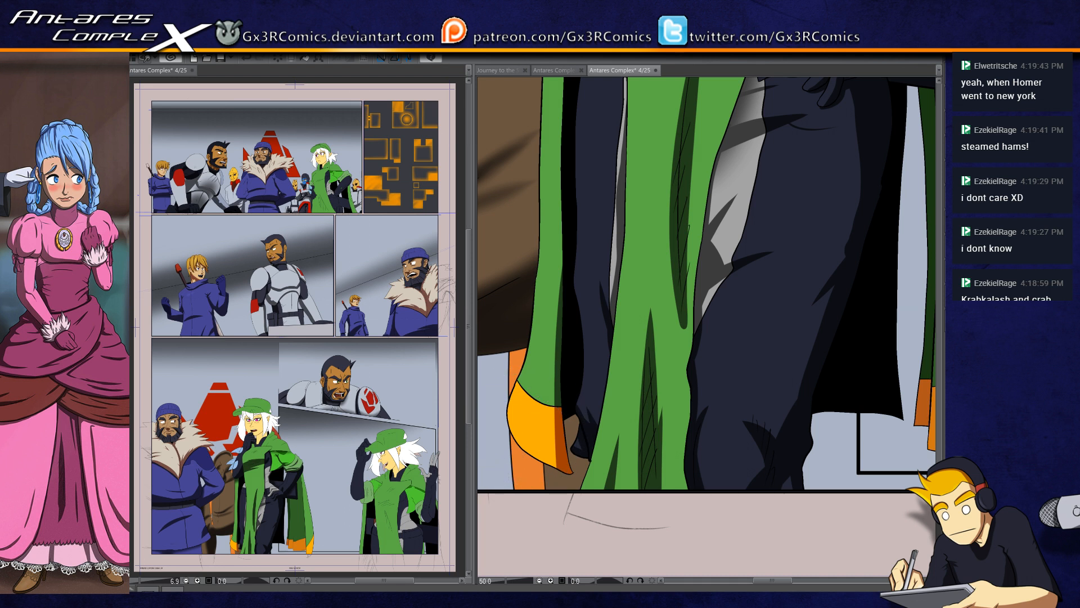
left_click(529, 429)
left_click_drag(575, 496, 578, 270)
key("ctrl+z")
left_click_drag(569, 492, 579, 270)
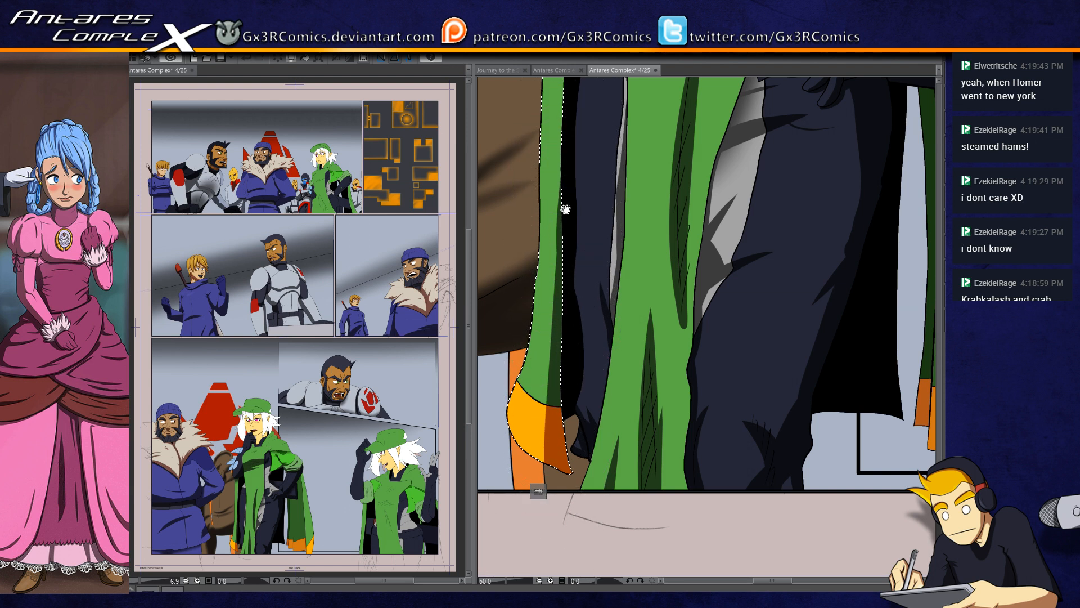
left_click_drag(564, 208, 565, 424)
left_click_drag(562, 304, 546, 444)
Step: Select the light blue feathers beside the raised forearm one after another and shade them softly
left_click_drag(615, 269, 649, 370)
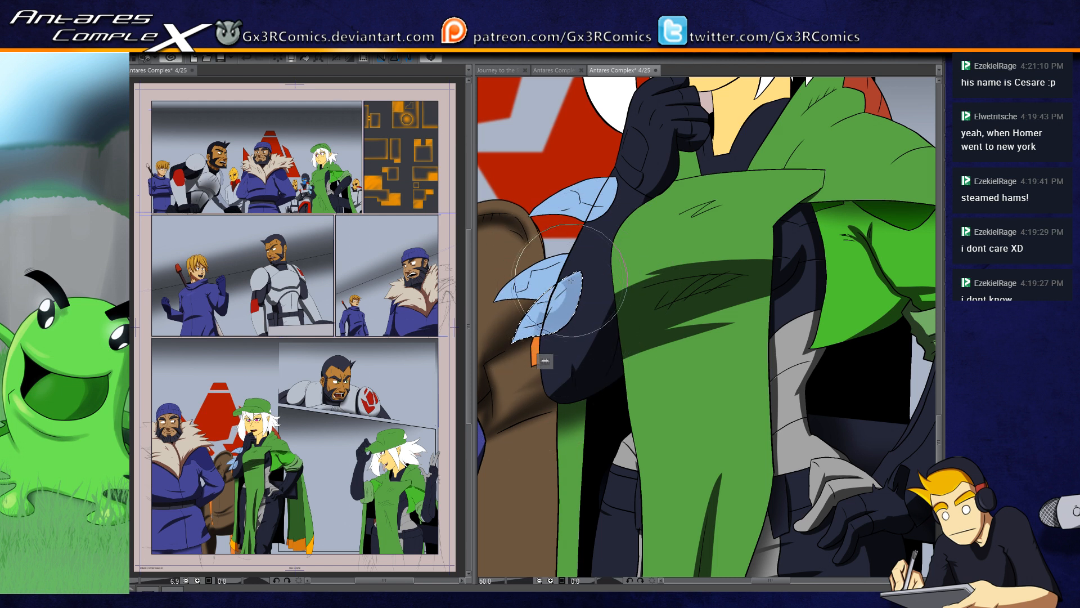
left_click_drag(546, 361, 530, 319)
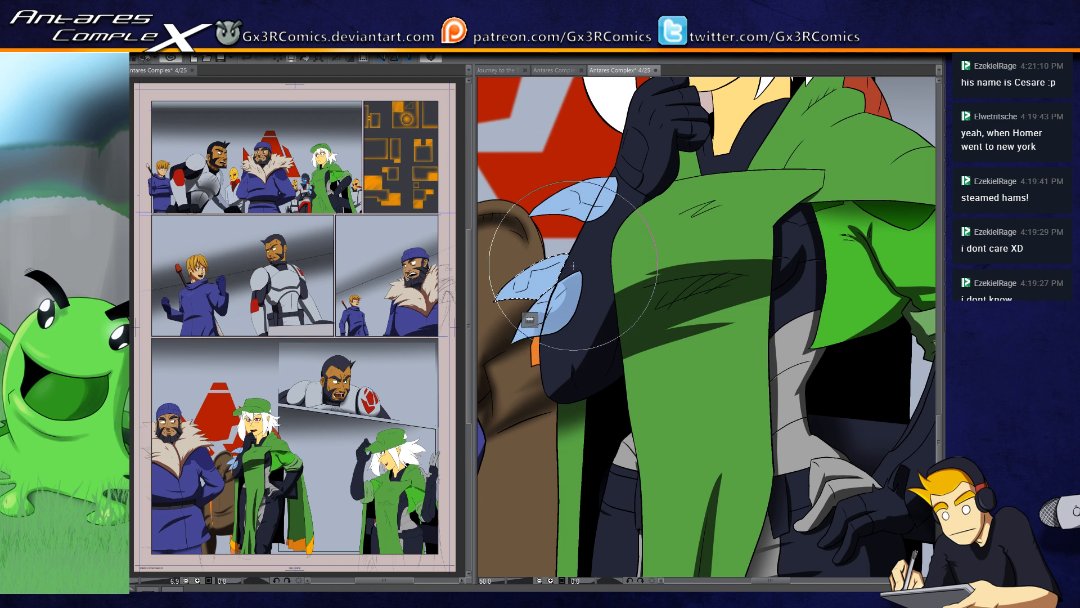
key("[")
key("[")
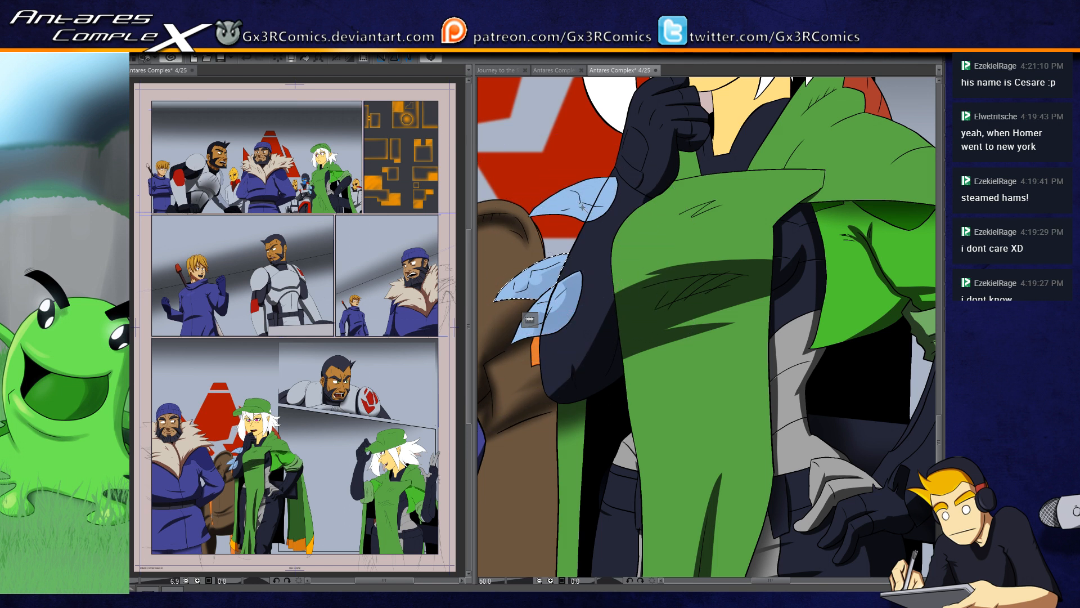
key("b")
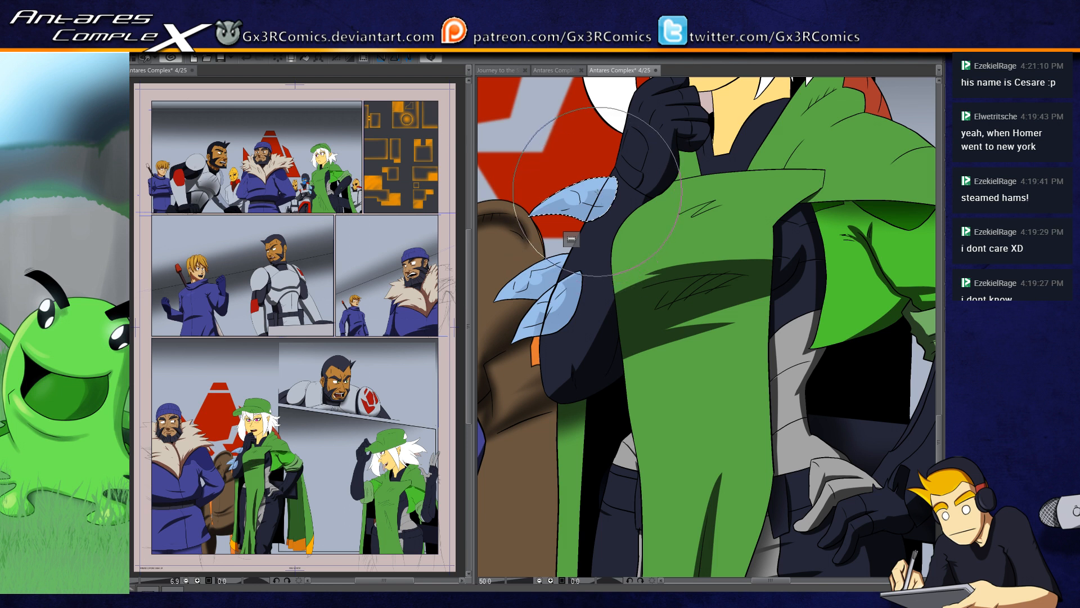
key("bracketleft")
key("bracketleft")
left_click_drag(591, 309, 618, 331)
Step: Select the long white hair lock beside the face and paint a shadow down its inner edge
left_click_drag(670, 201, 632, 290)
left_click_drag(673, 221, 609, 355)
left_click(547, 274)
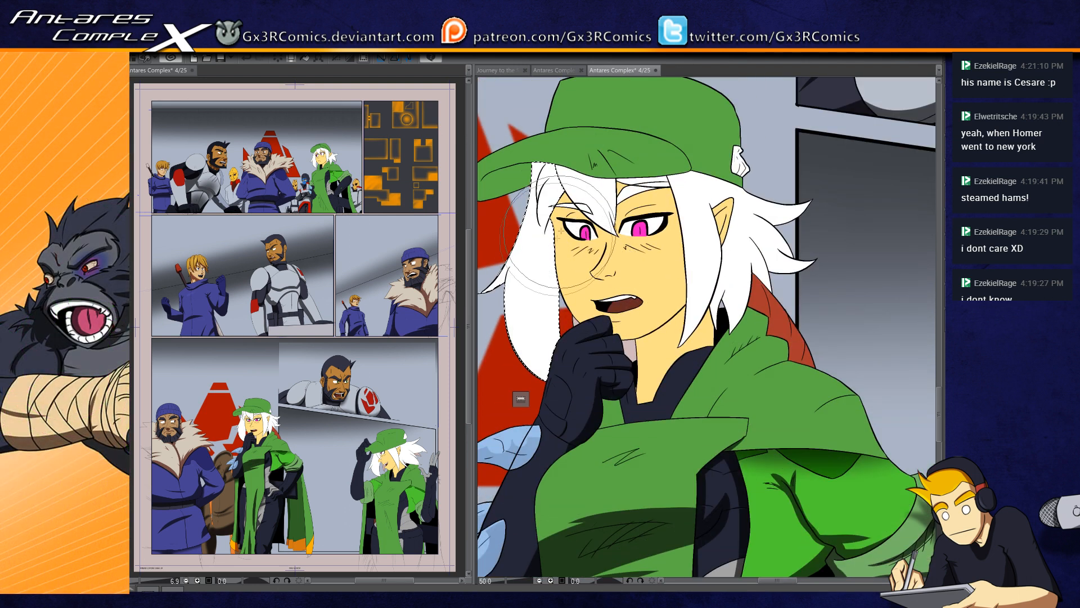
scroll(561, 256, "up", 1)
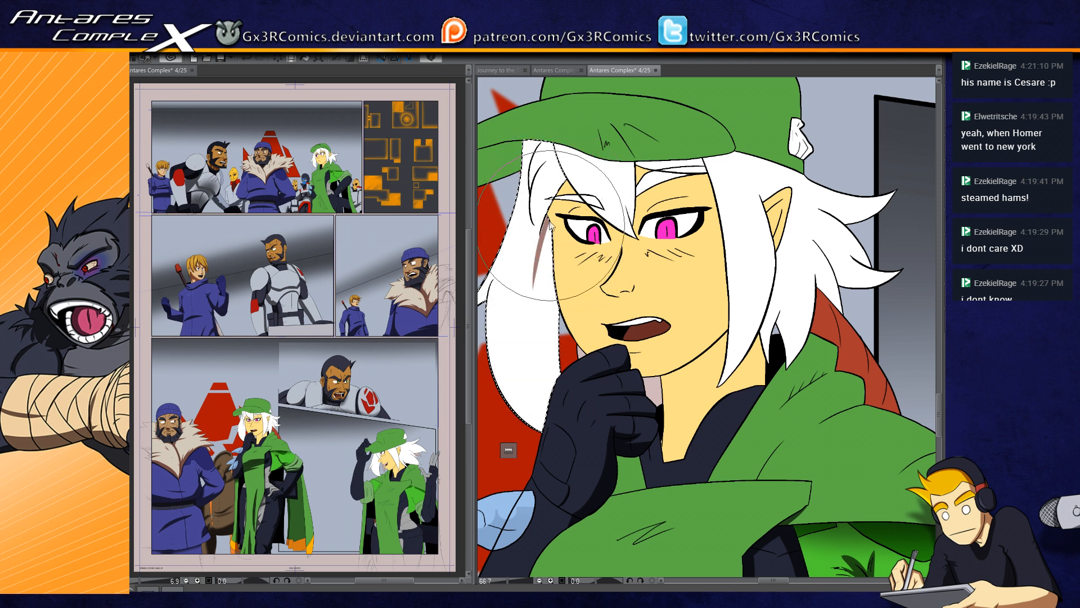
mouse_move(565, 177)
left_mouse_down()
mouse_move(537, 256)
mouse_move(556, 263)
left_mouse_up()
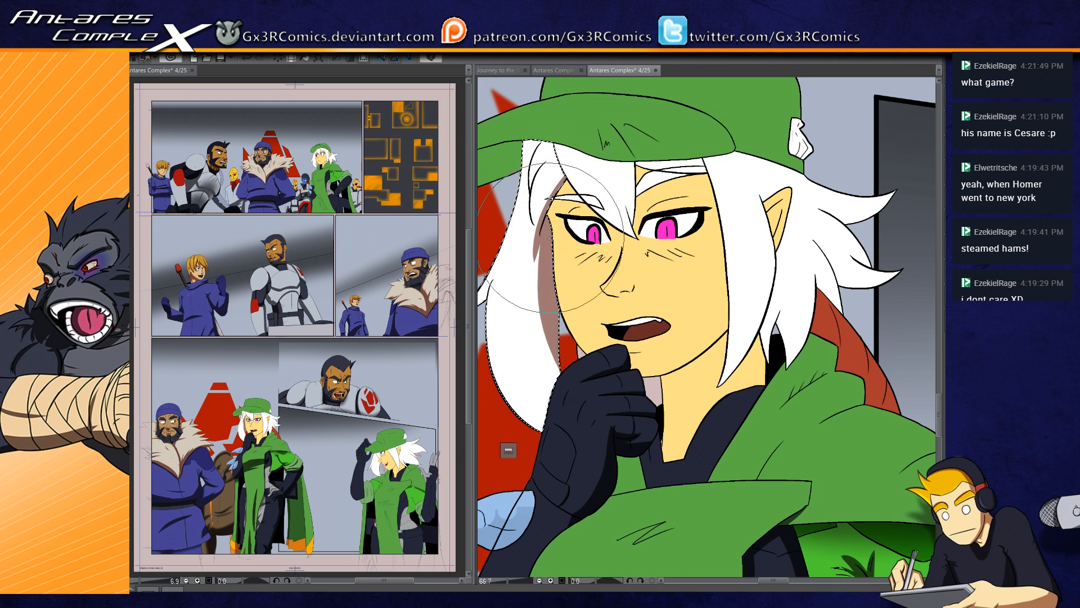
left_click_drag(529, 344, 567, 374)
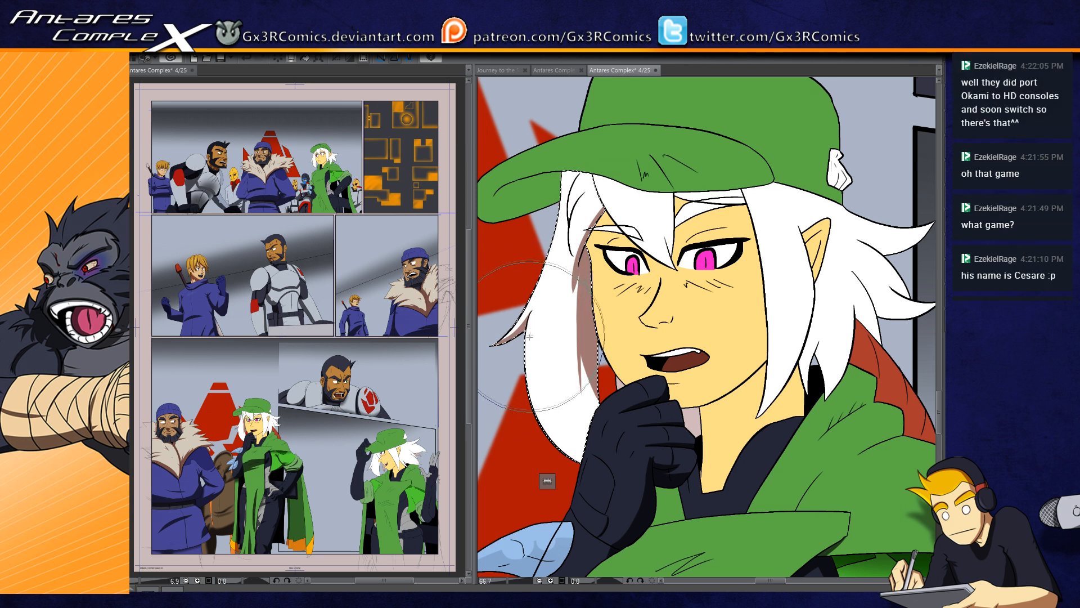
left_click_drag(563, 356, 512, 356)
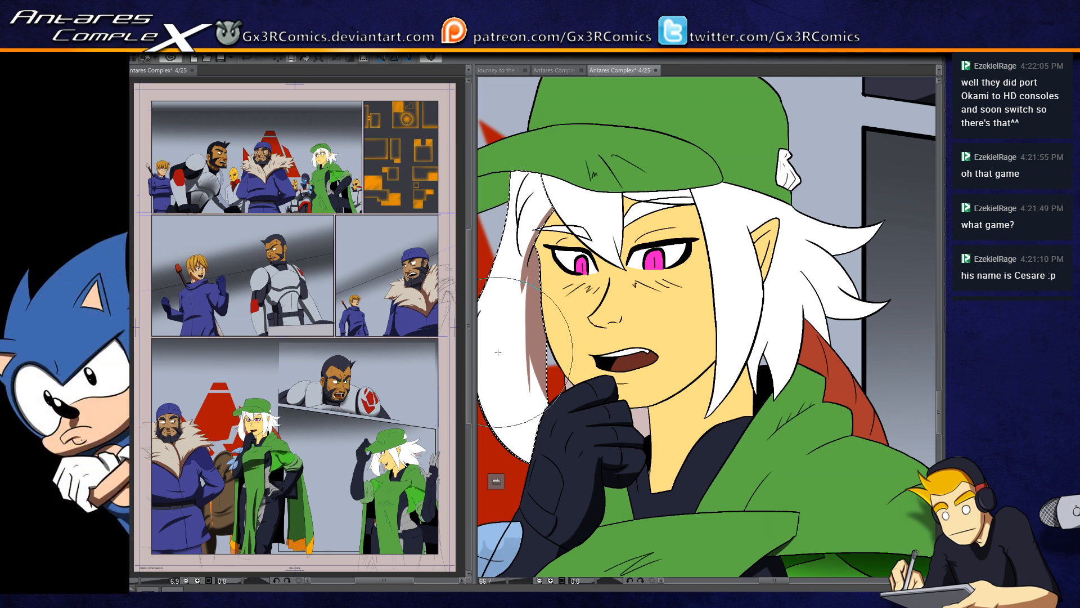
Step: Paint tapered shadows on the upper part of the side lock, following its strand lines and under the hat brim
scroll(542, 233, "up", 2)
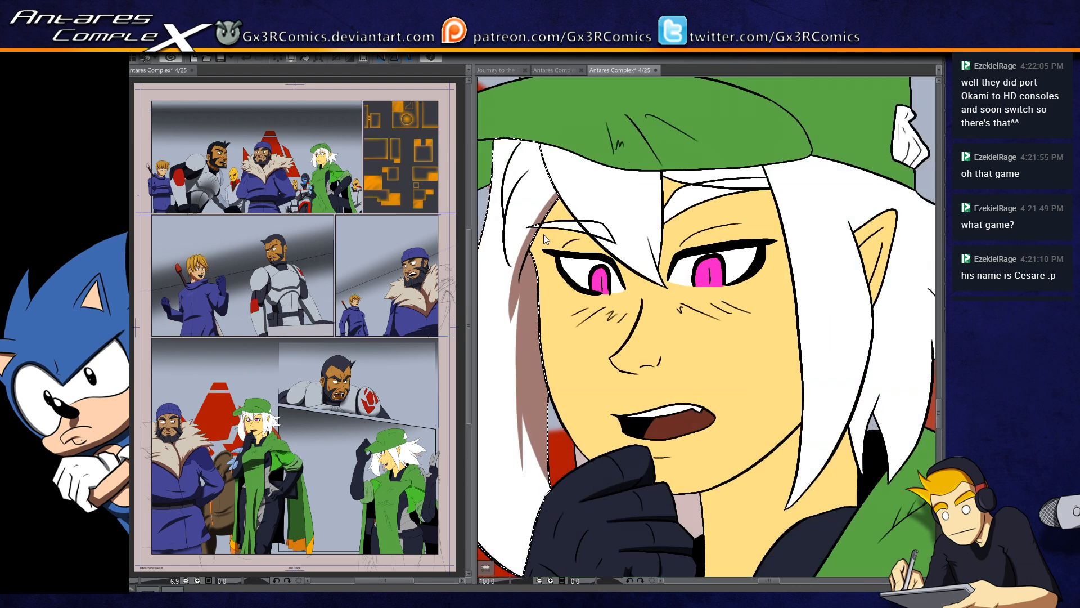
key("p")
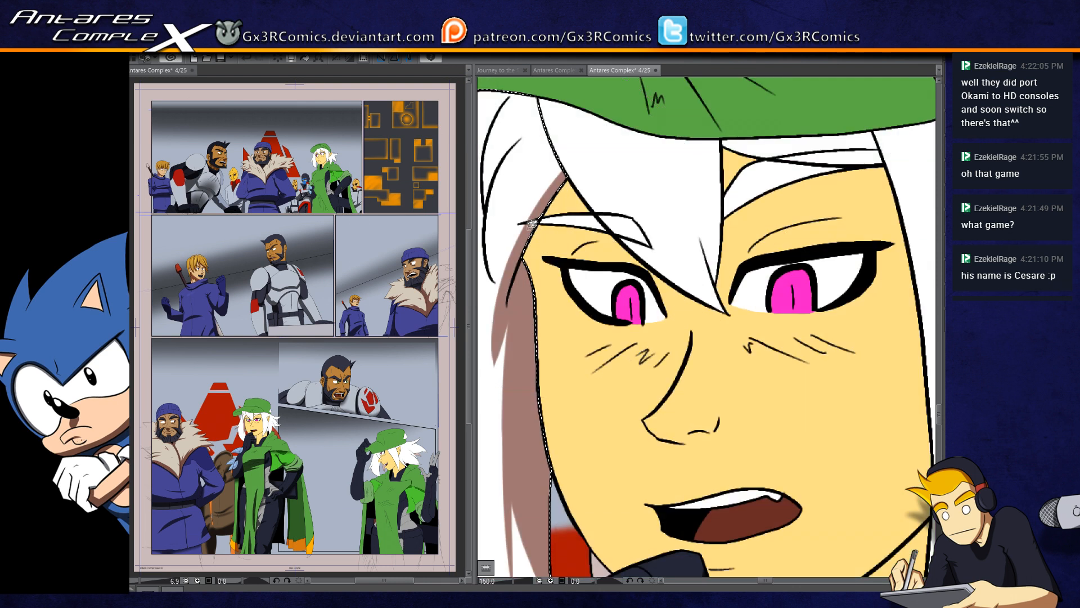
left_click_drag(523, 228, 579, 255)
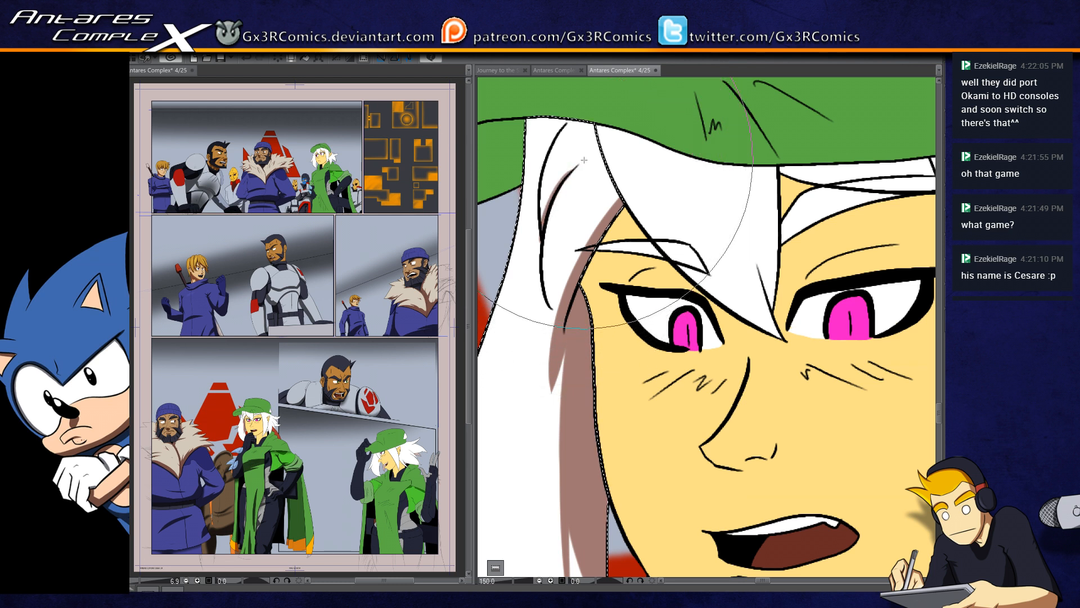
left_click_drag(571, 157, 592, 195)
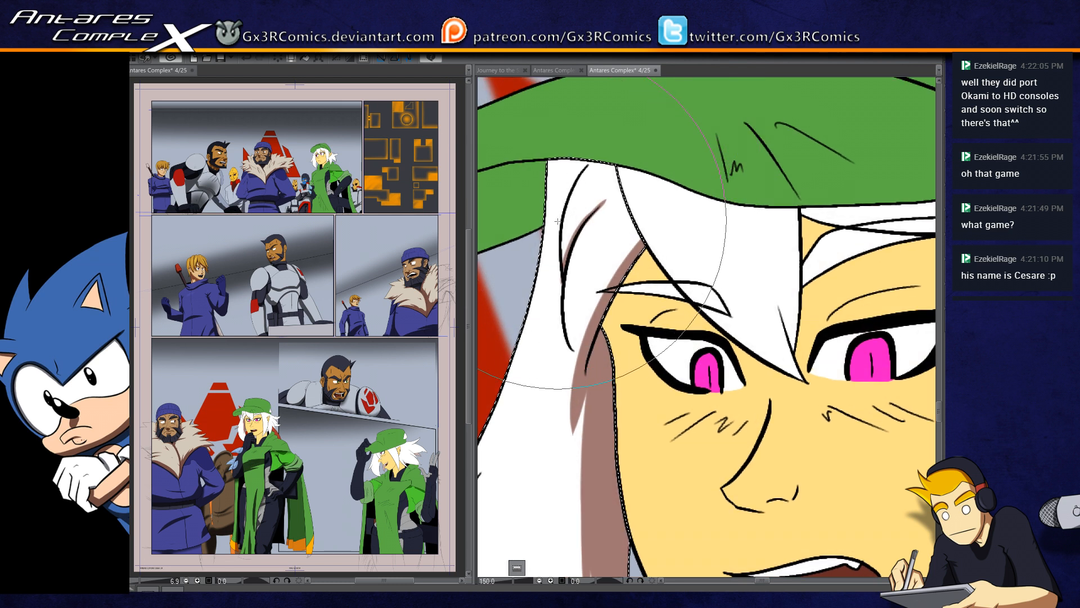
left_click_drag(545, 221, 572, 180)
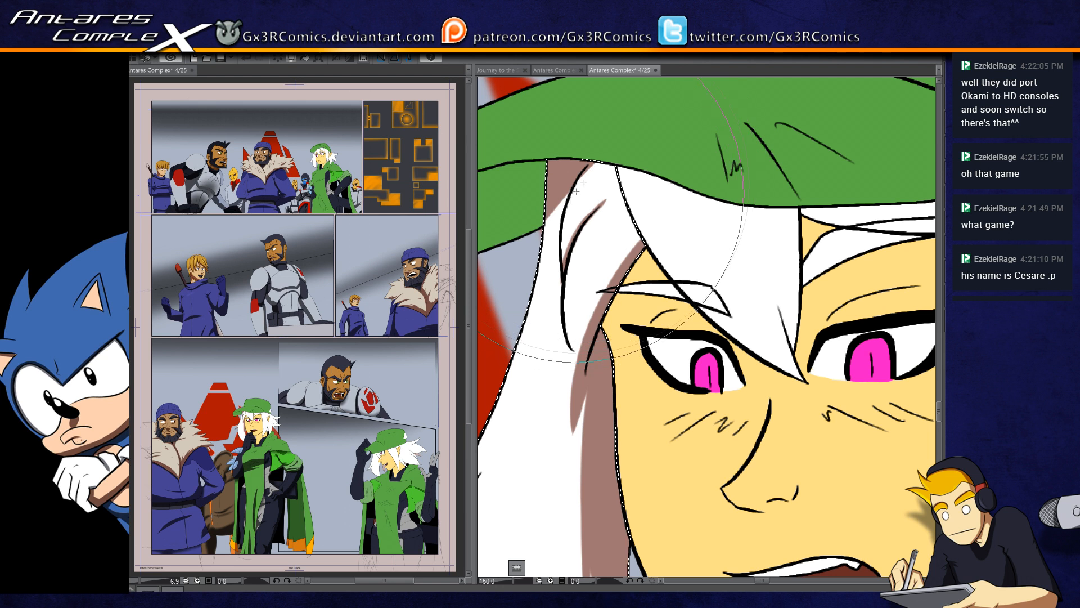
left_click_drag(612, 166, 632, 247)
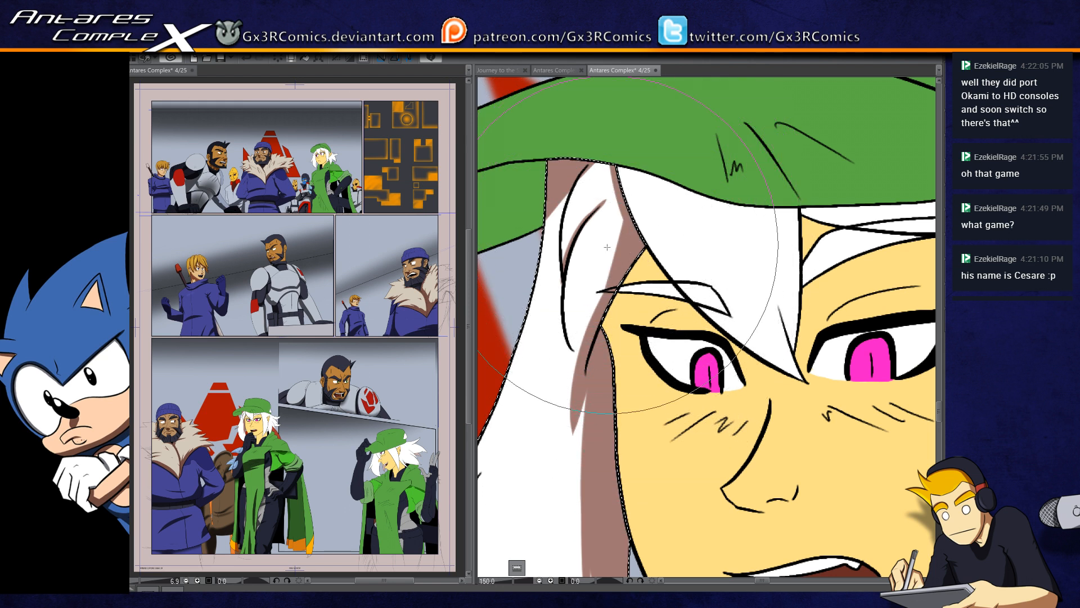
Step: Select the pointed central bang and paint a shadow along its outer edge from the hat brim to its tip
key("w")
left_click_drag(705, 294, 577, 324)
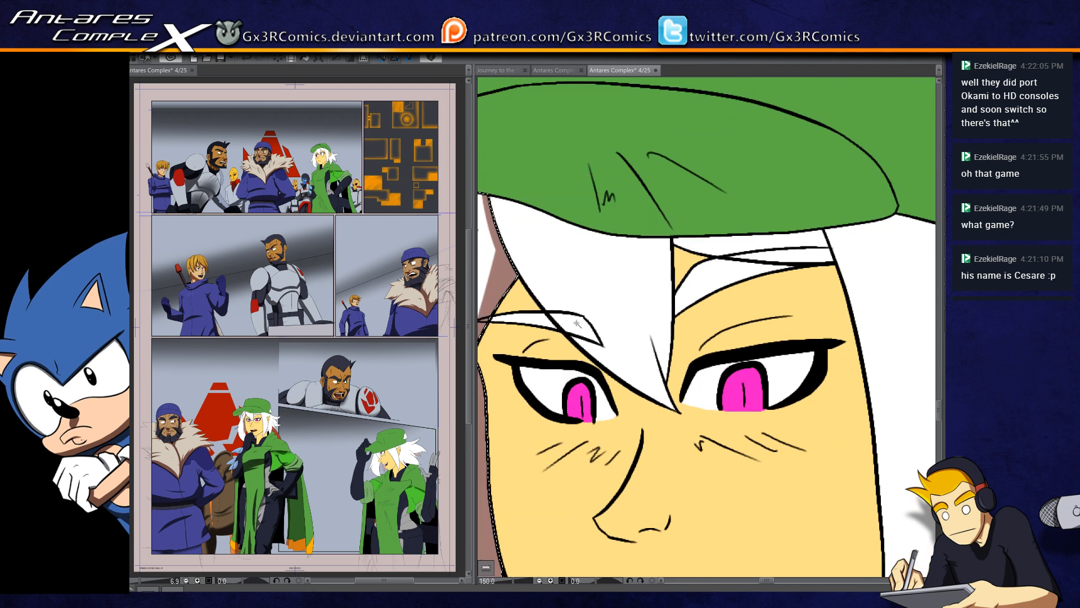
left_click(557, 293)
key("b")
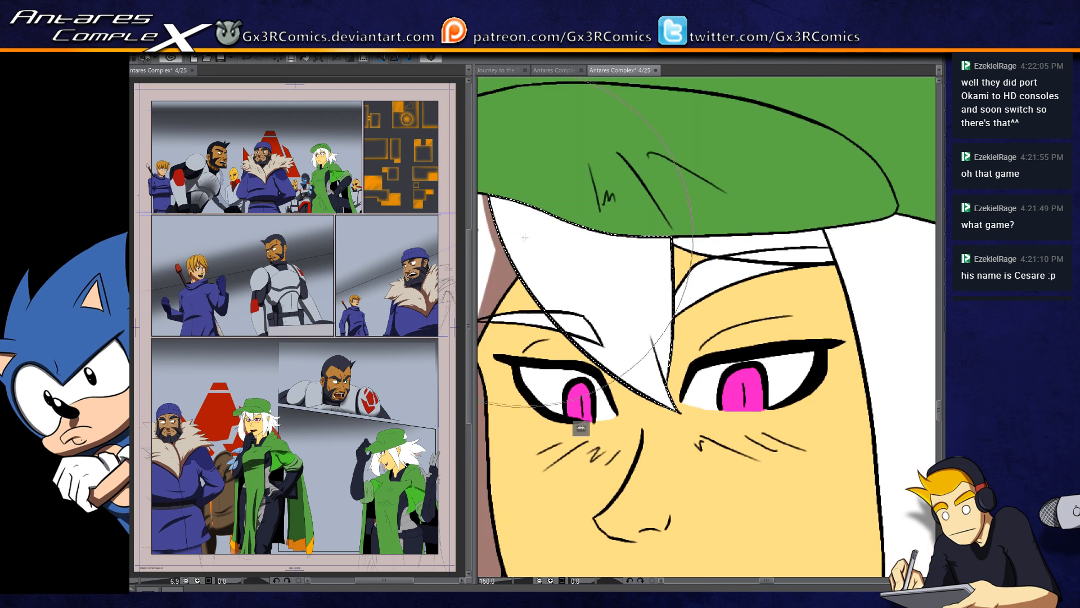
left_click_drag(525, 242, 567, 235)
mouse_move(533, 194)
left_mouse_down()
mouse_move(546, 225)
mouse_move(718, 403)
left_mouse_up()
mouse_move(527, 182)
left_mouse_down()
mouse_move(555, 230)
mouse_move(746, 453)
left_mouse_up()
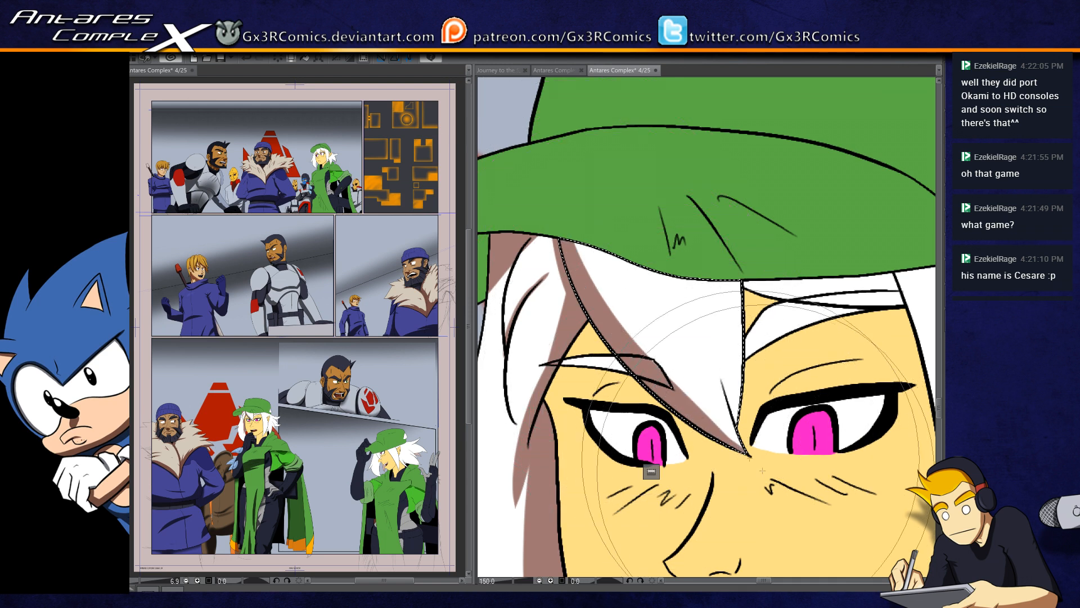
Step: Undo the last stroke and add tapered shadows at the central bang's tip and below the hat brim
key("ctrl+z")
left_click_drag(722, 379, 746, 449)
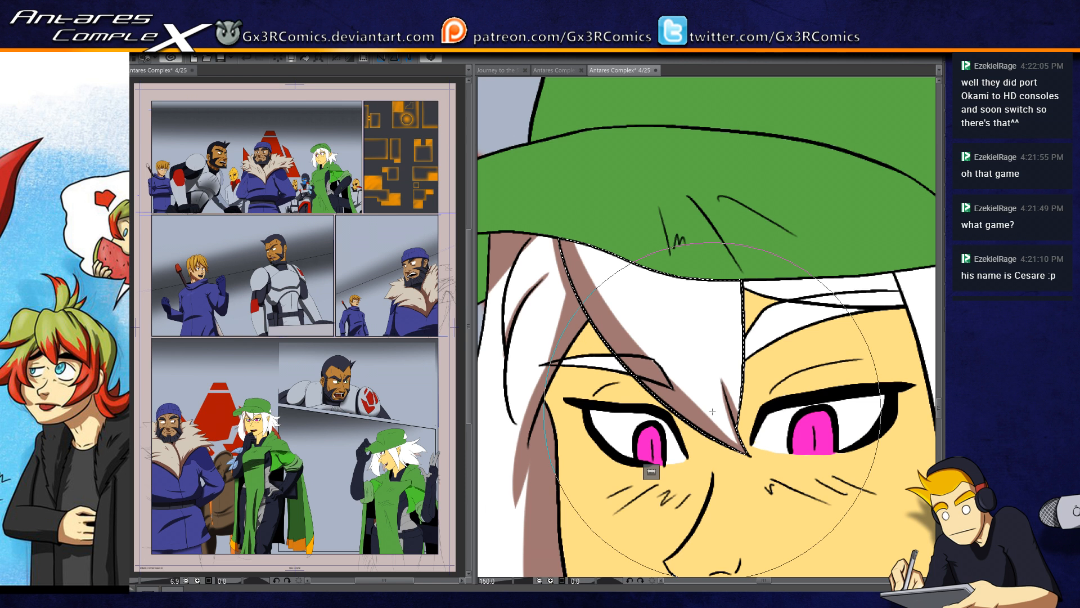
left_click_drag(627, 260, 670, 335)
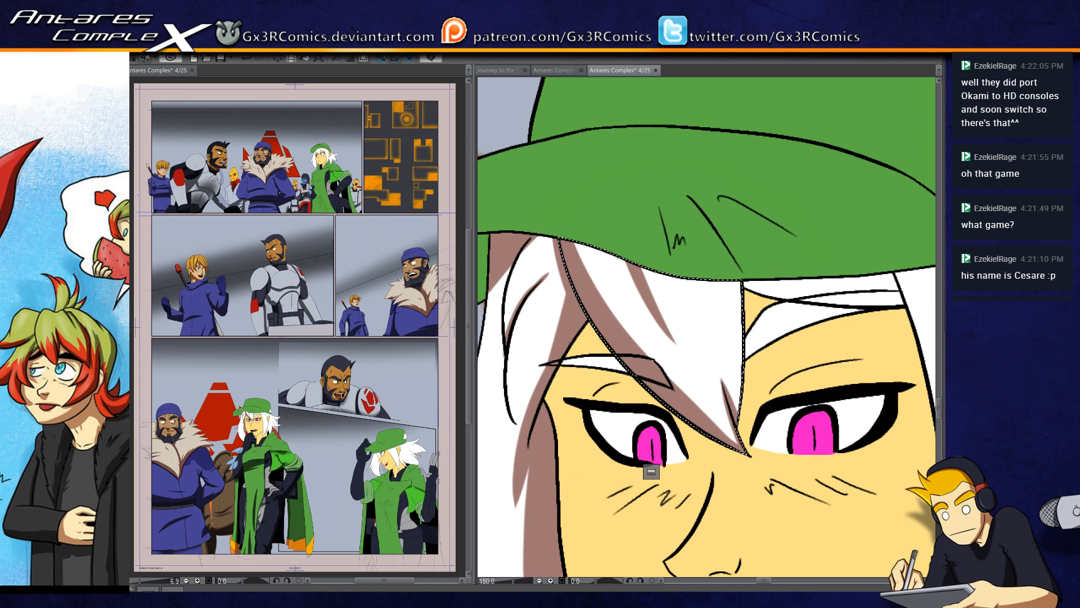
Step: Select the face skin and paint cast shadows on it under the thin strand crossing the brow and along the side hair lock
left_click_drag(680, 257, 671, 172)
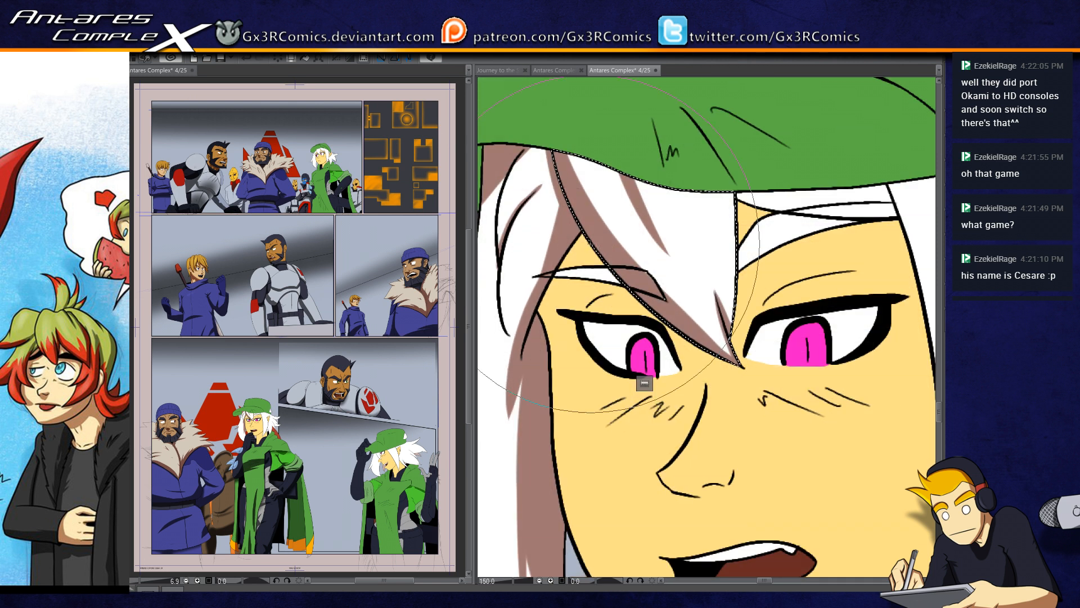
left_click(583, 271)
left_click(625, 297)
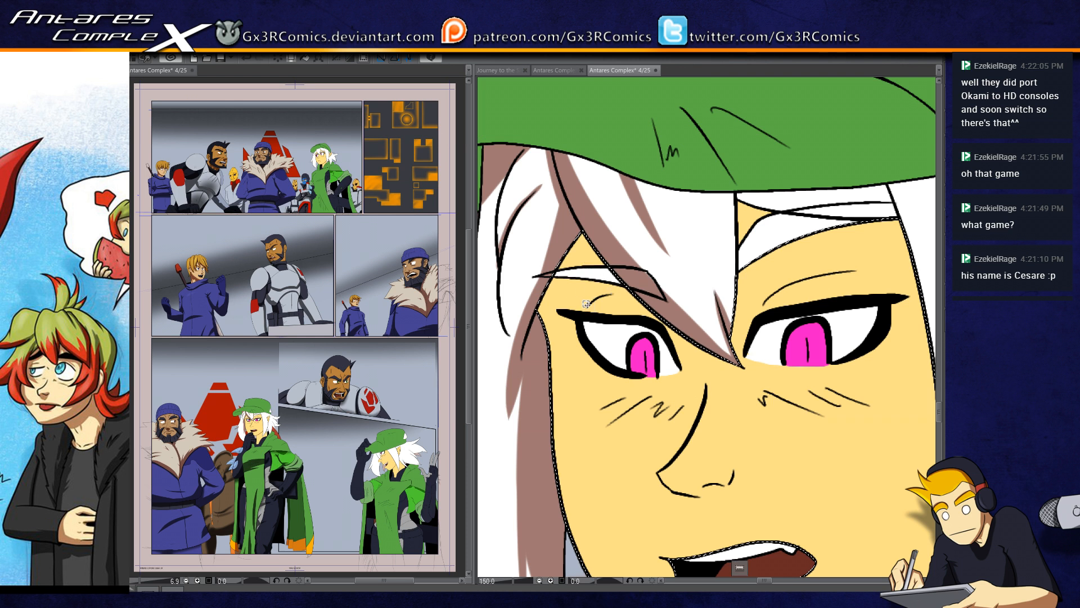
key("b")
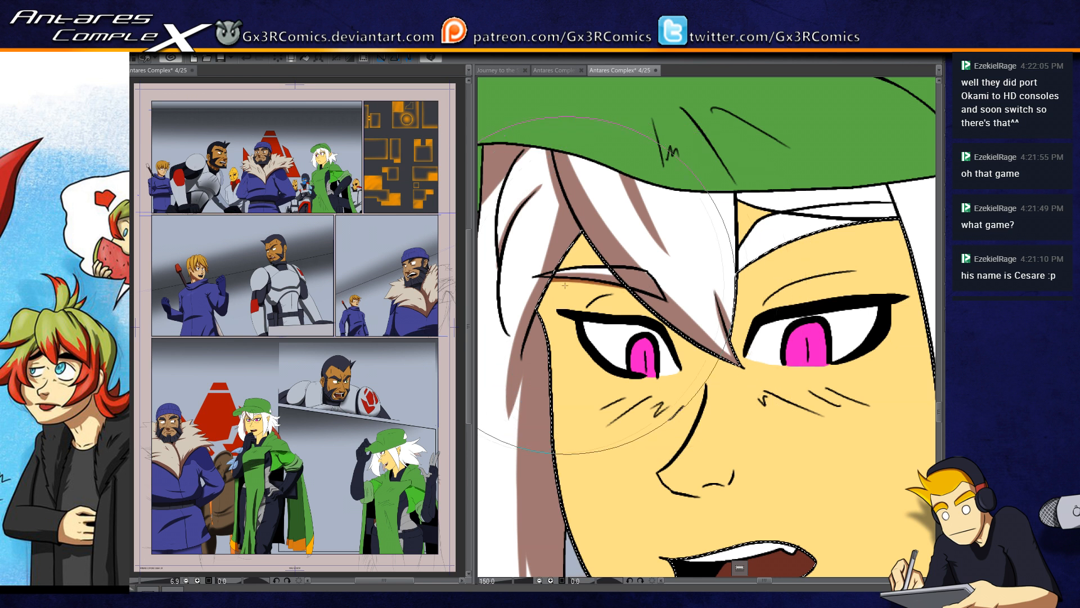
mouse_move(528, 282)
left_mouse_down()
mouse_move(657, 303)
mouse_move(581, 276)
mouse_move(662, 297)
mouse_move(560, 286)
mouse_move(658, 298)
left_mouse_up()
key("ctrl+z")
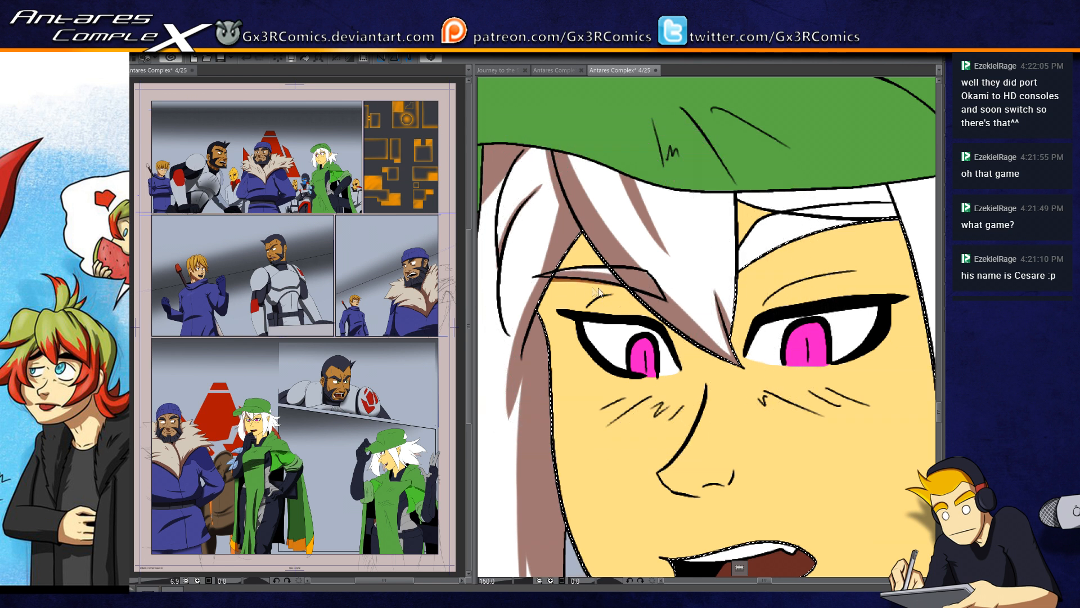
left_click_drag(528, 281, 629, 292)
left_click_drag(529, 281, 658, 300)
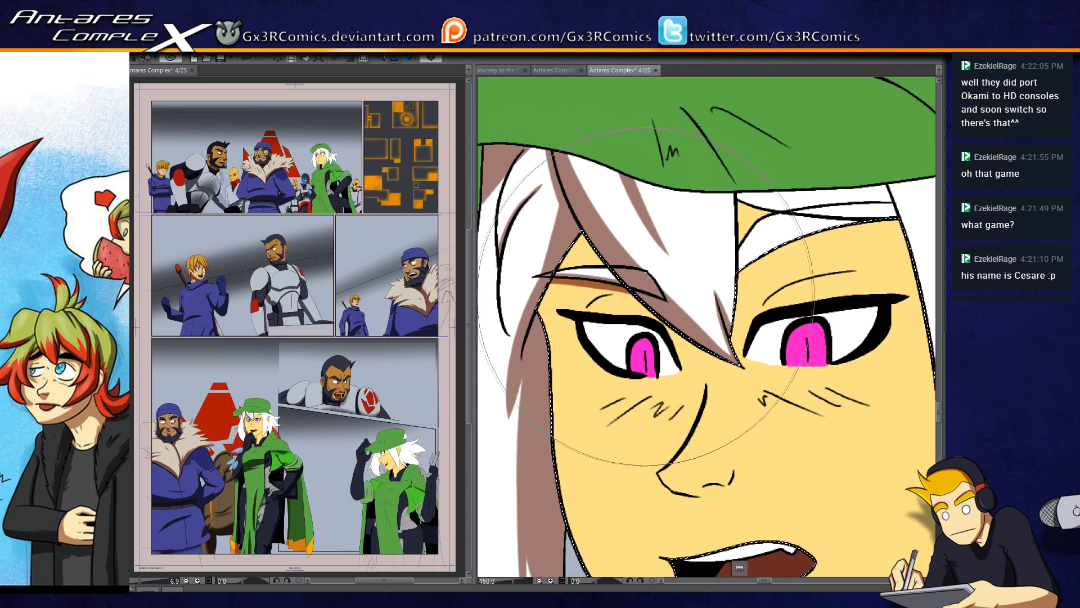
mouse_move(598, 226)
left_mouse_down()
mouse_move(591, 328)
mouse_move(590, 259)
mouse_move(626, 217)
mouse_move(511, 383)
left_mouse_up()
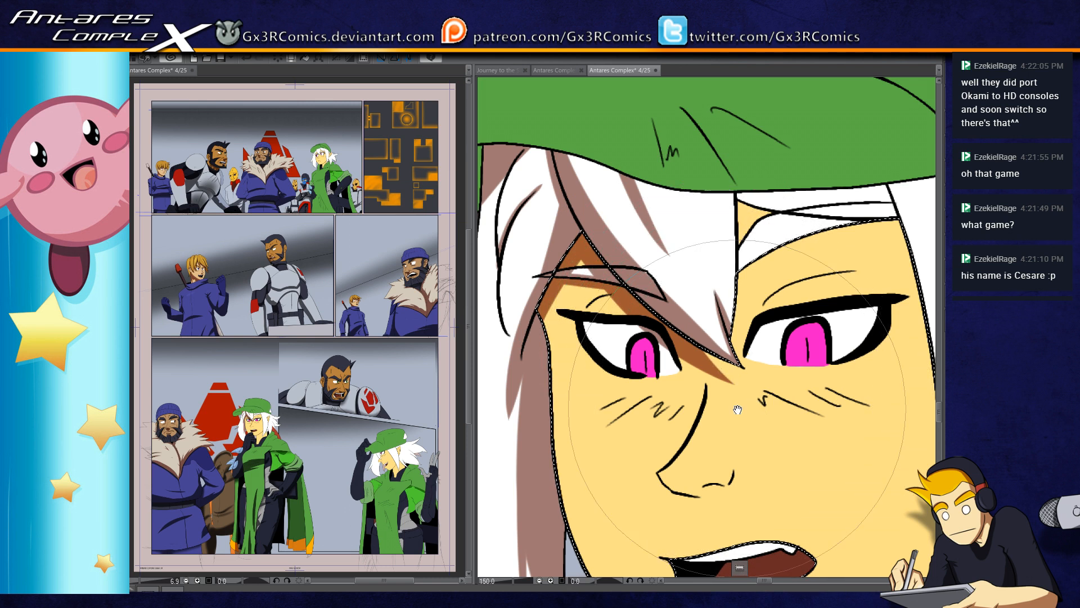
Step: Paint cast shadows on the forehead beneath the curved bang over the other eye and under the hat brim, undoing the stroke beside the central bang
left_click_drag(737, 410, 655, 462)
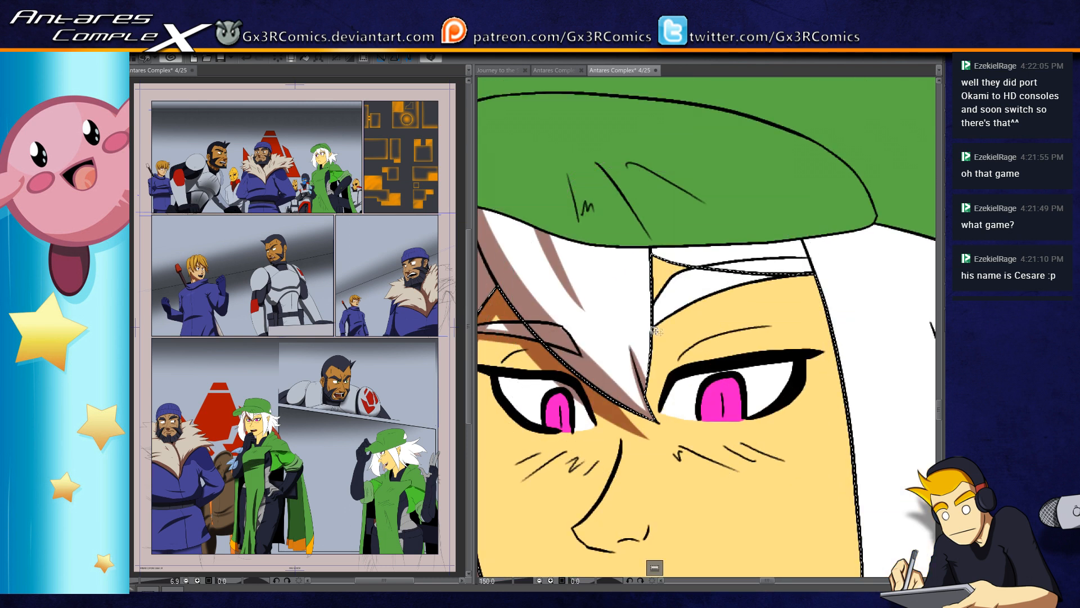
mouse_move(648, 332)
left_mouse_down()
mouse_move(718, 287)
mouse_move(819, 267)
left_mouse_up()
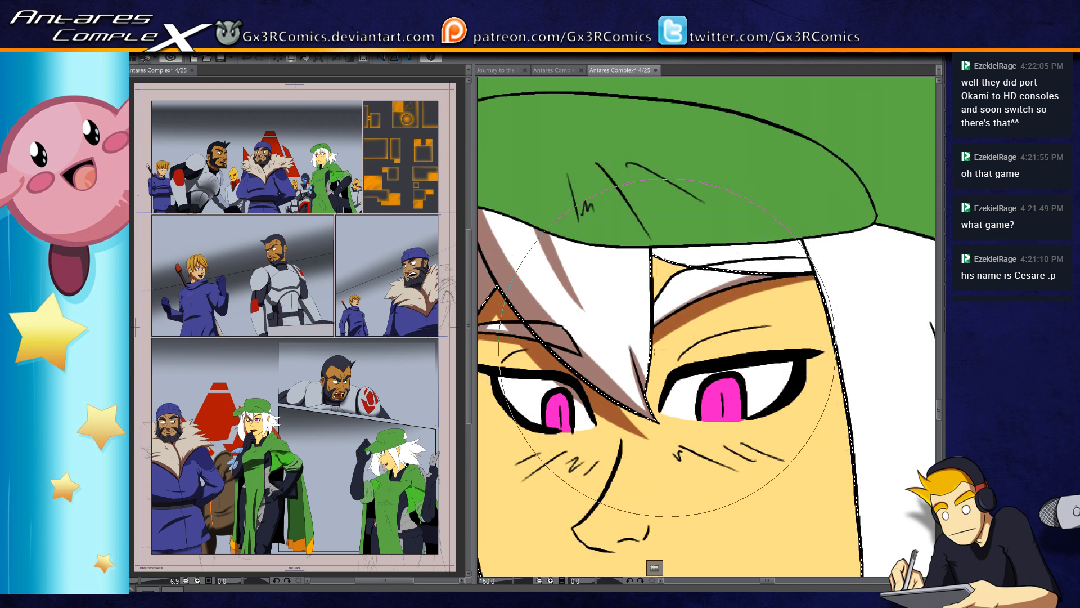
left_click_drag(653, 342, 843, 265)
left_click_drag(647, 263, 646, 415)
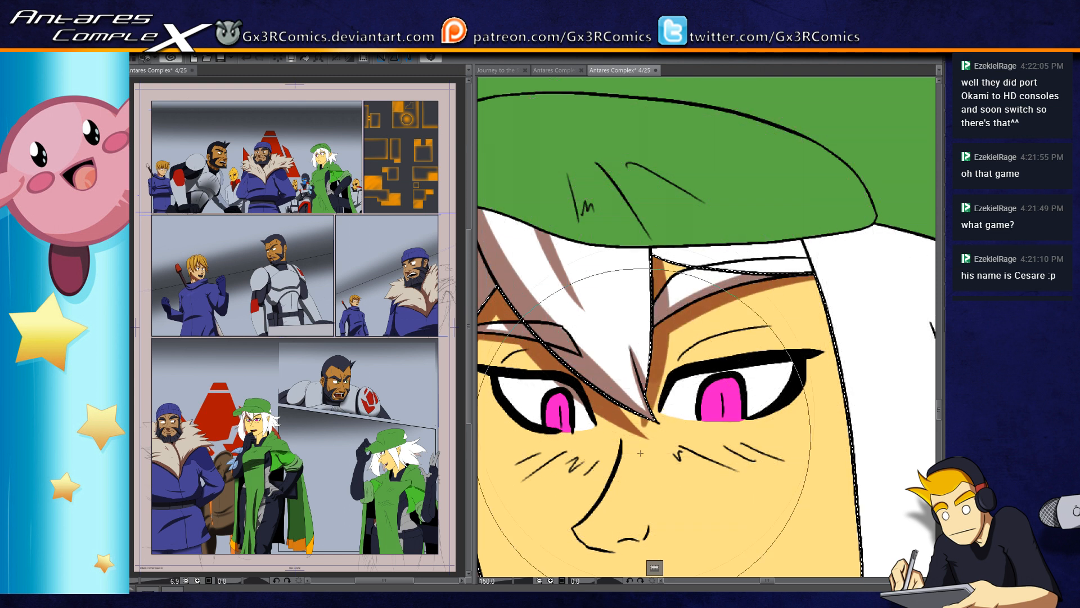
key("ctrl+z")
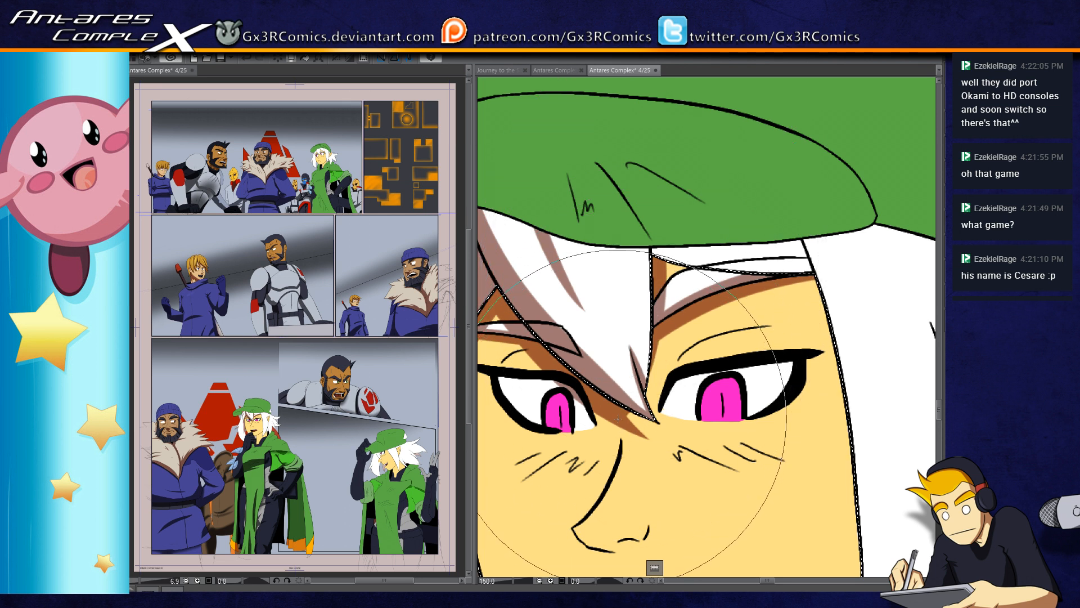
mouse_move(676, 272)
left_mouse_down()
mouse_move(664, 264)
mouse_move(843, 282)
left_mouse_up()
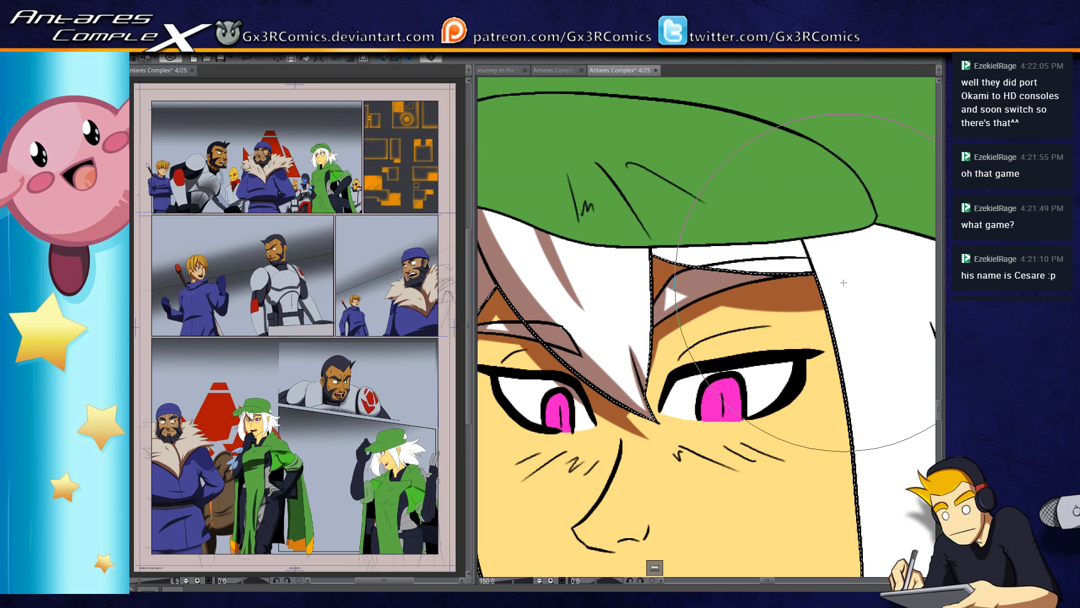
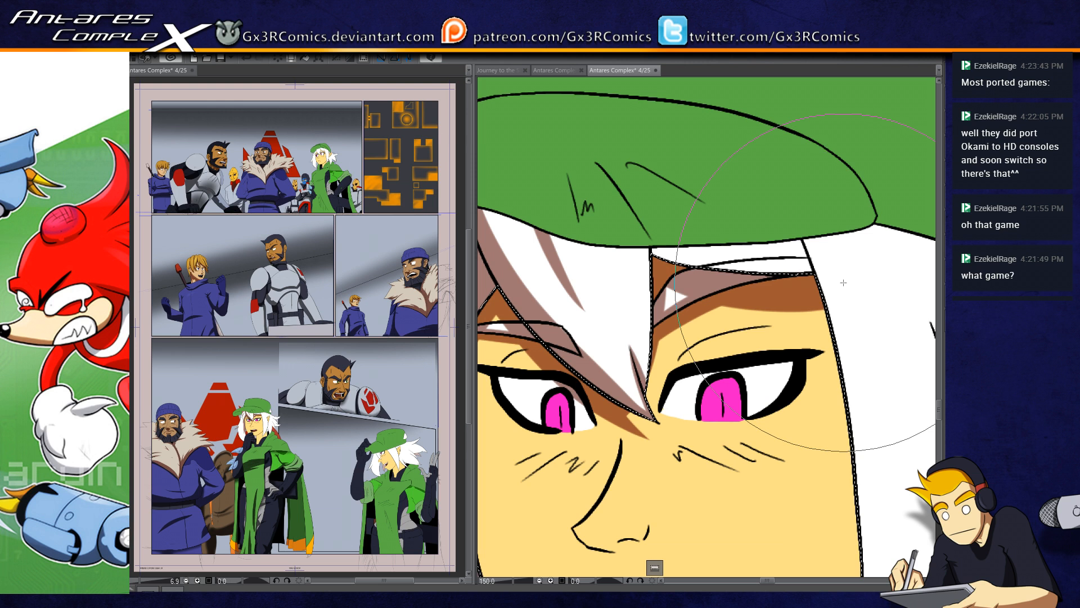
Step: Select the thin hair strands directly under the hat brim and cover them with shadow
left_click_drag(735, 281, 654, 293)
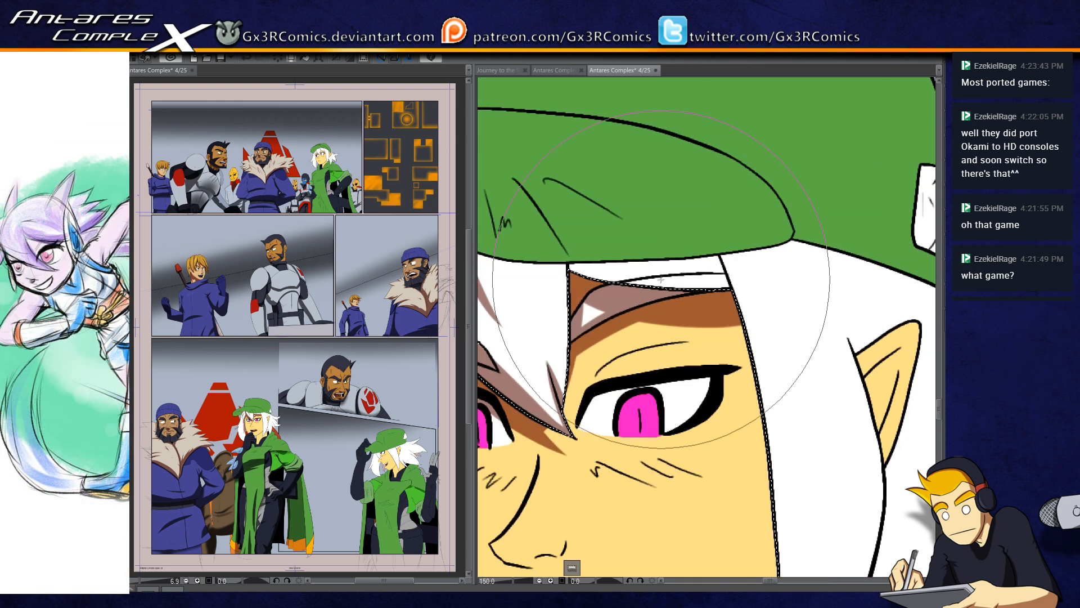
left_click(638, 266)
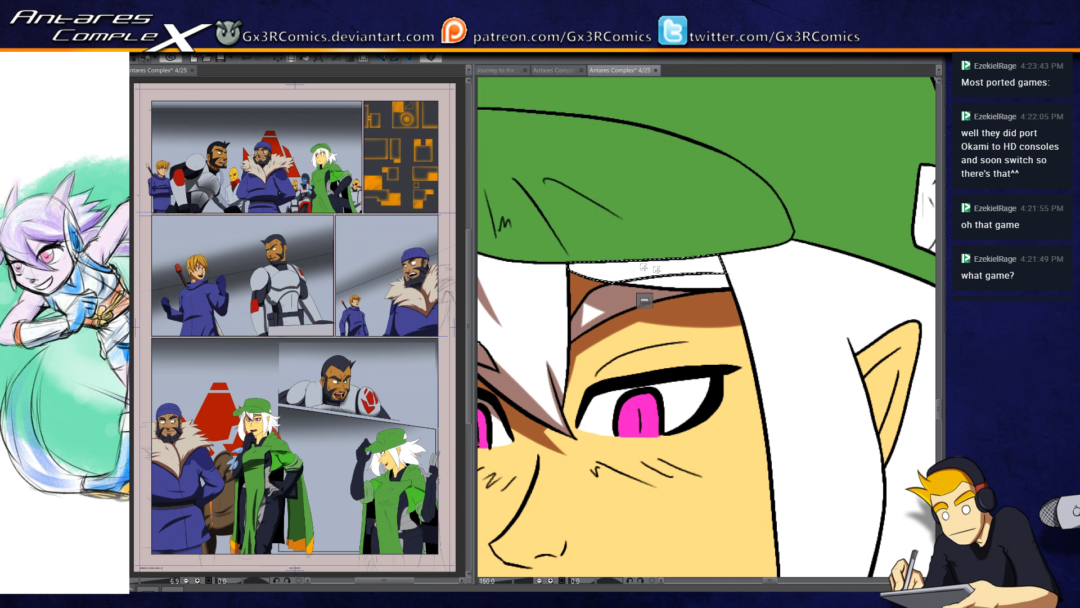
key("b")
left_click_drag(578, 257, 698, 270)
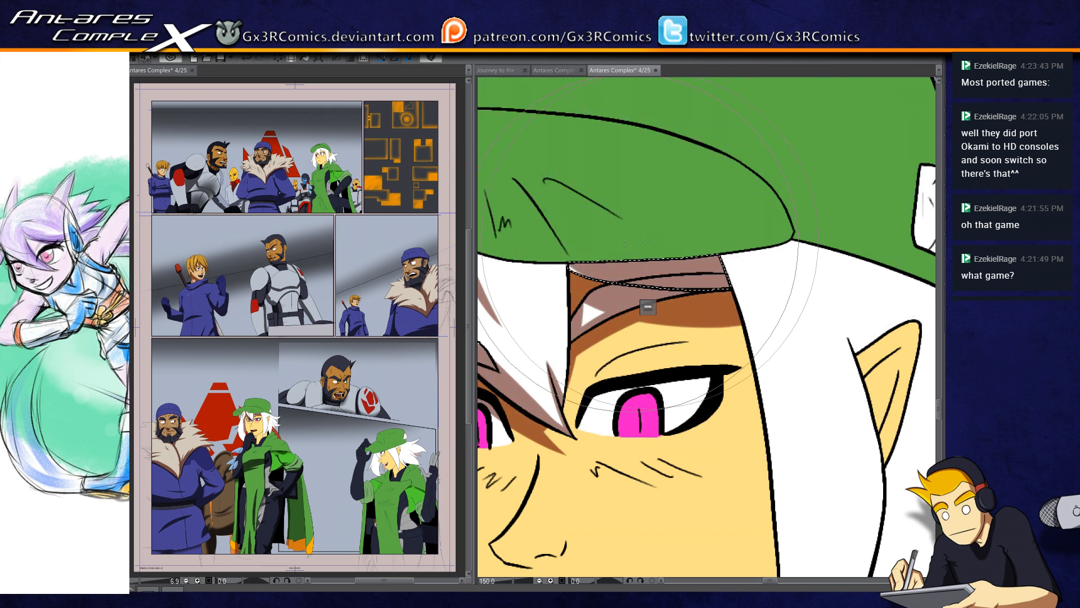
key("ctrl+d")
Step: Select the pointed central bang and paint a shadow stroke along its edge from the hat brim toward the tip
left_click_drag(579, 296, 661, 241)
left_click(630, 235)
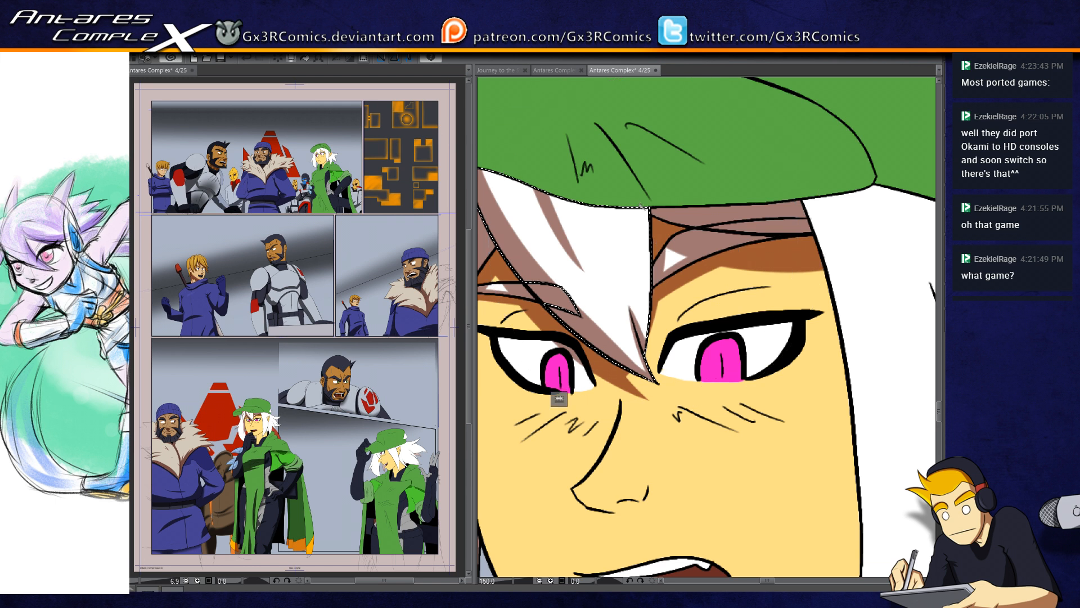
key("b")
left_click_drag(636, 197, 649, 358)
key("w")
Step: Select the large white hair area and shade the long side lock's face-side edge from the hat brim down toward its tip
left_click_drag(814, 257, 605, 245)
left_click(626, 241)
key("b")
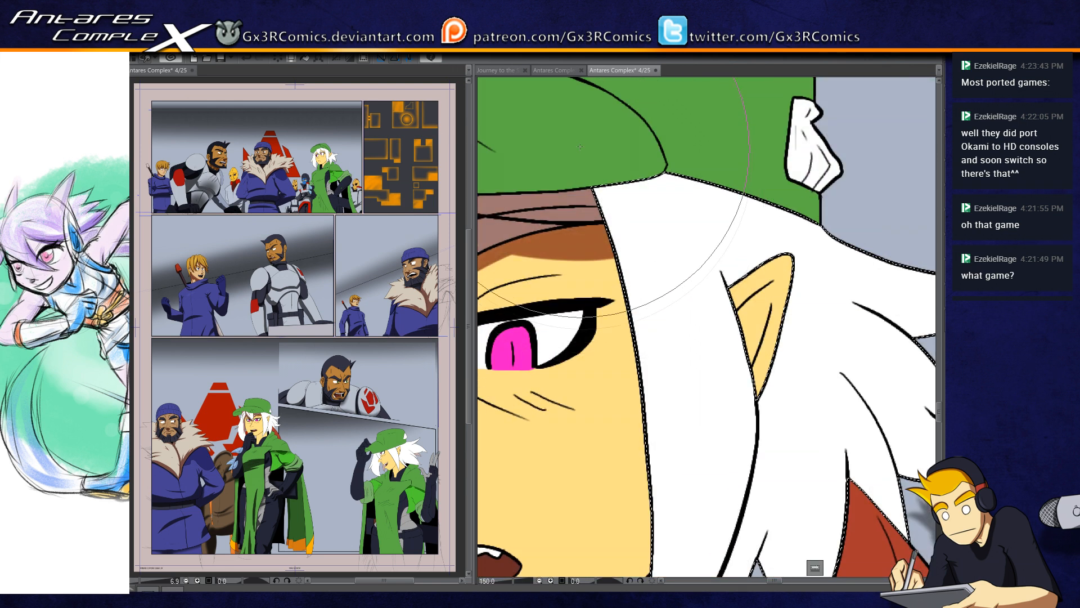
left_click_drag(598, 176, 610, 422)
left_click_drag(628, 242, 651, 498)
left_click_drag(644, 398, 635, 273)
left_click_drag(630, 163, 647, 499)
left_click_drag(654, 434, 670, 315)
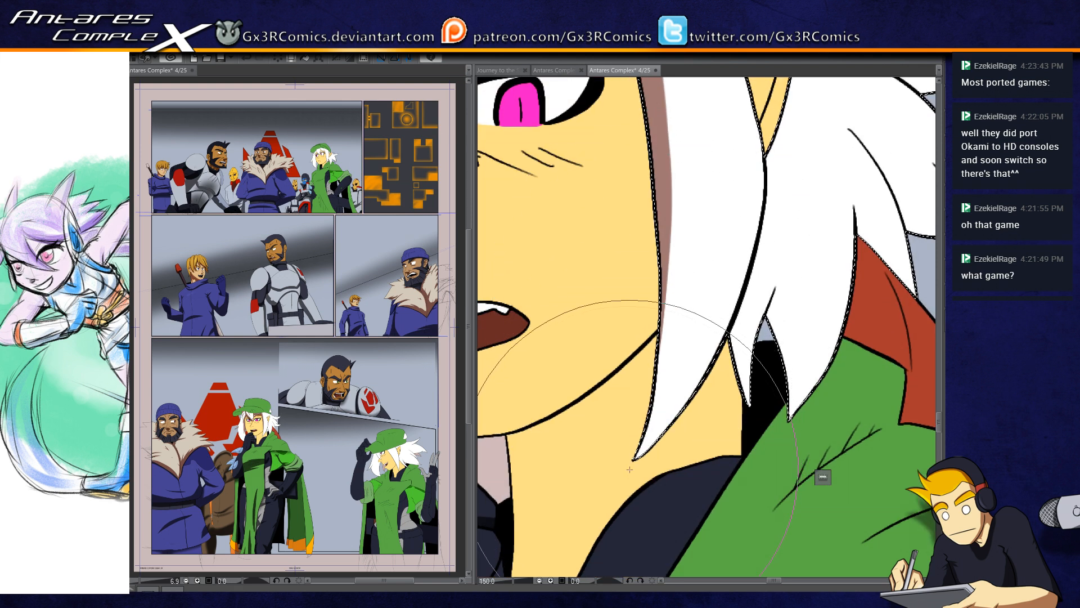
left_click_drag(662, 217, 633, 363)
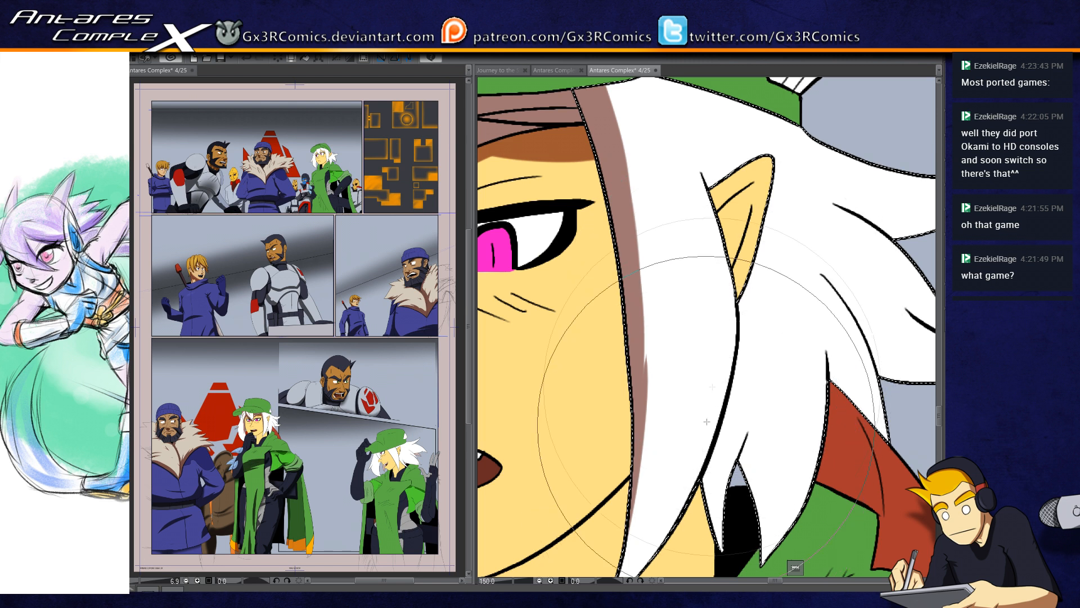
Step: Paint shadows on the hair in front of the ear, along the side lock's rear edge to its tip, and on the thin strand behind it
left_click_drag(697, 147, 721, 199)
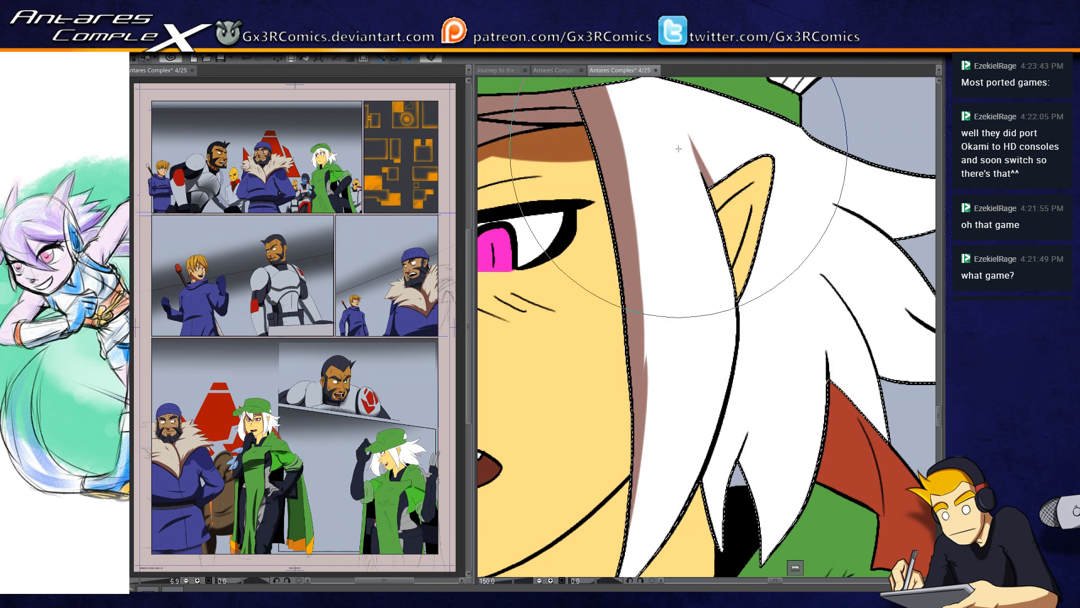
left_click_drag(710, 307, 699, 364)
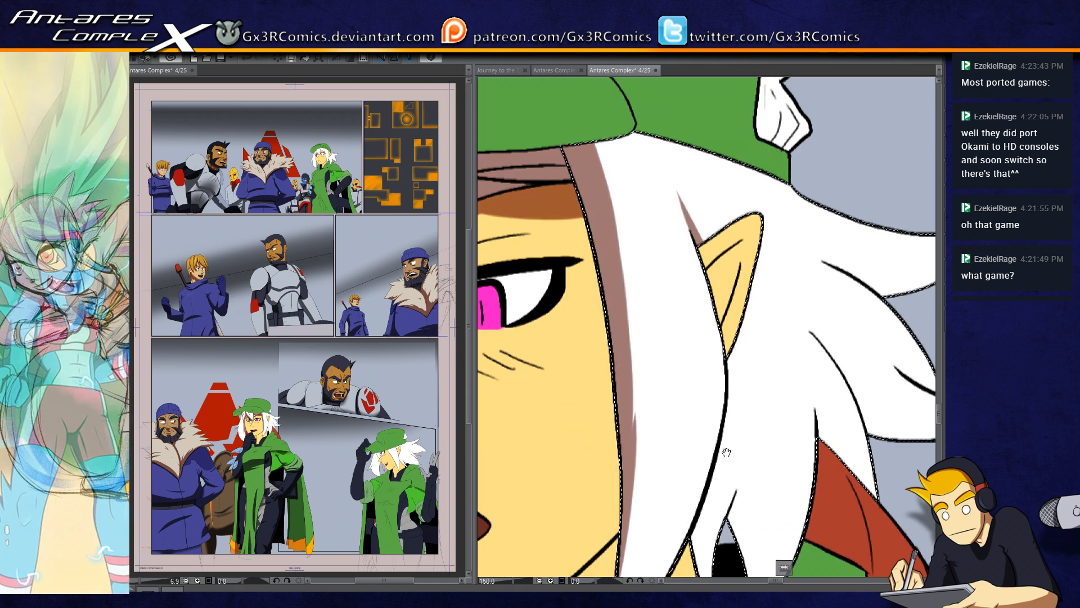
left_click_drag(727, 452, 689, 315)
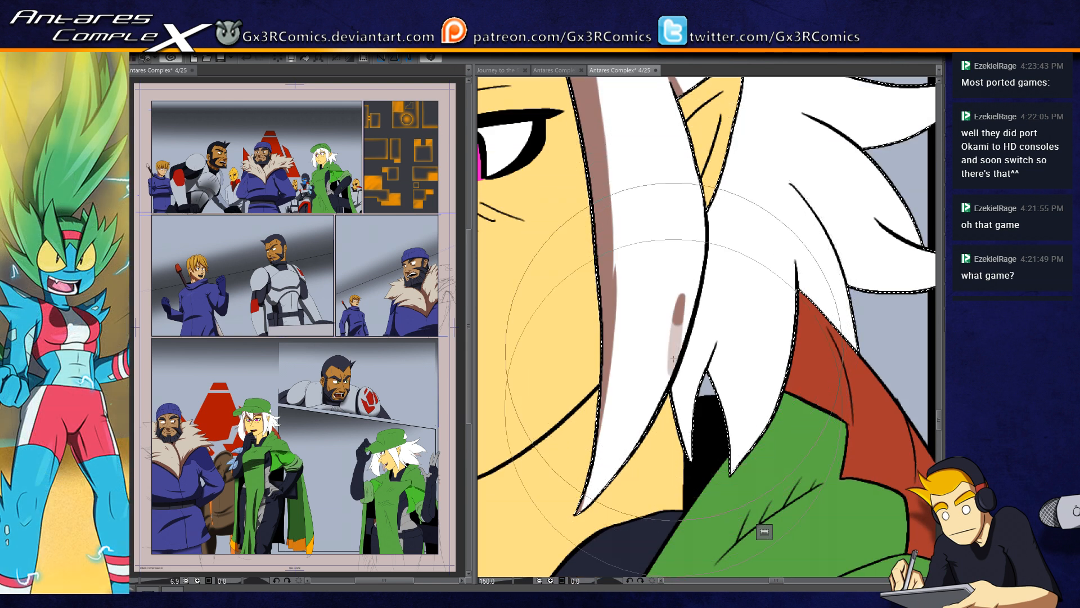
left_click_drag(688, 244, 673, 388)
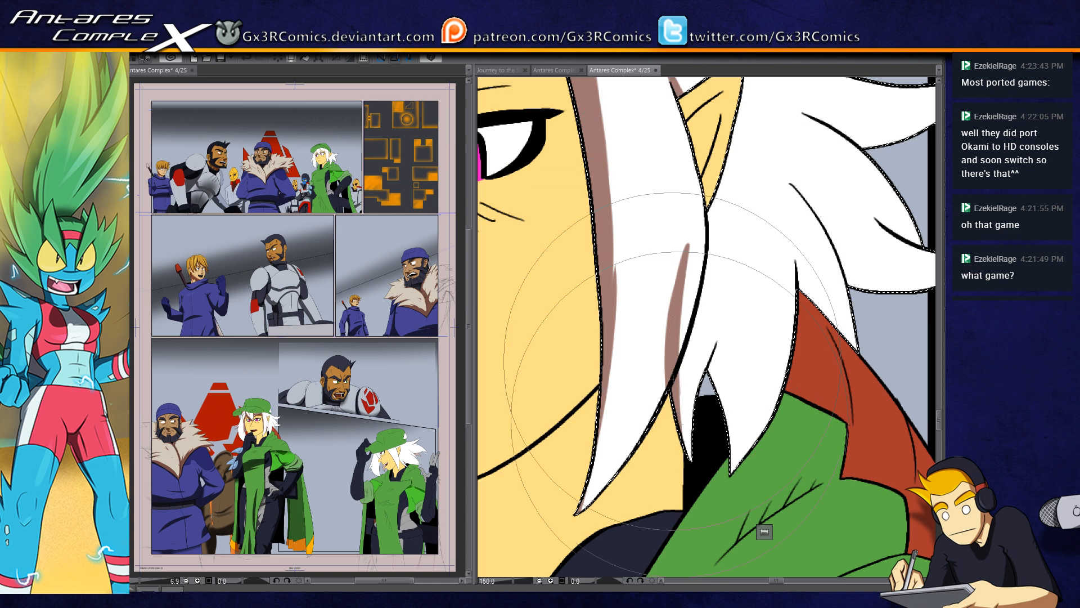
left_click_drag(689, 252, 691, 458)
left_click_drag(688, 244, 665, 353)
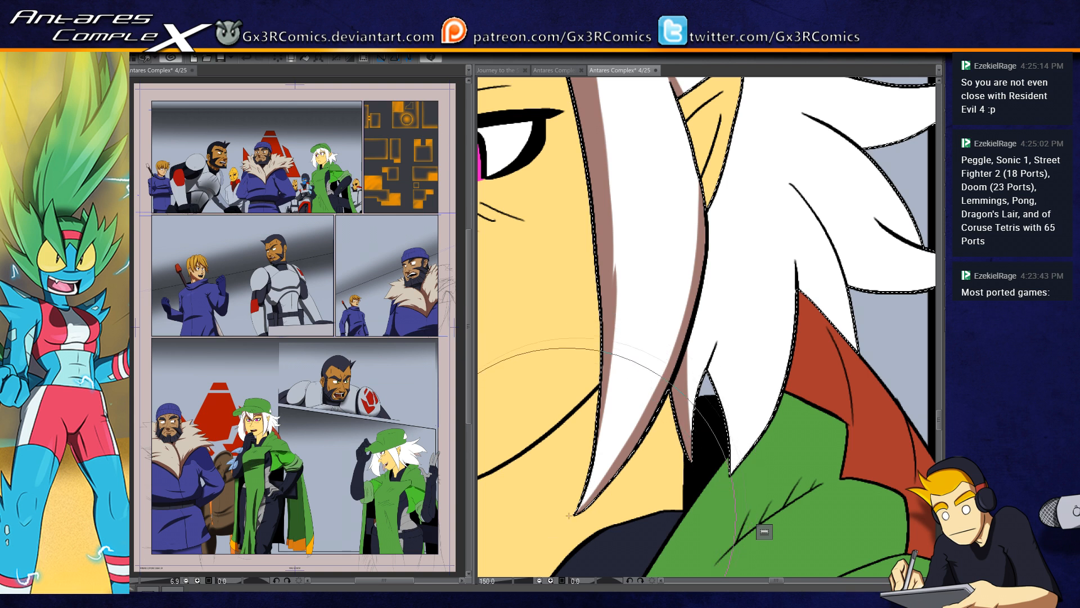
left_click_drag(632, 410, 576, 454)
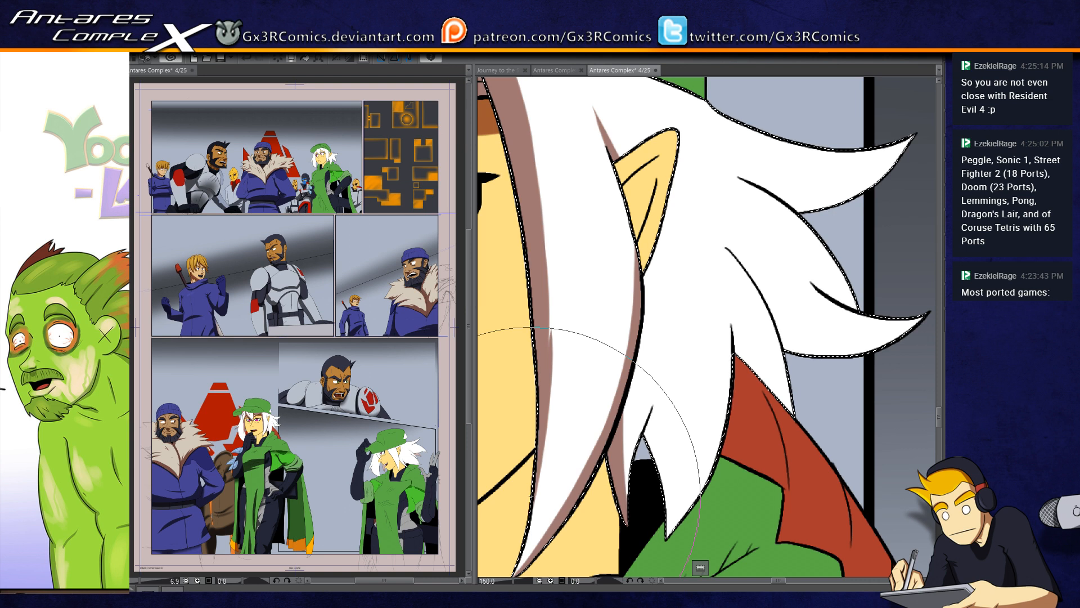
Step: Extend the side lock's rear shadow up along the ear and lengthen the tapered shadow above the ear
left_click_drag(635, 279, 618, 243)
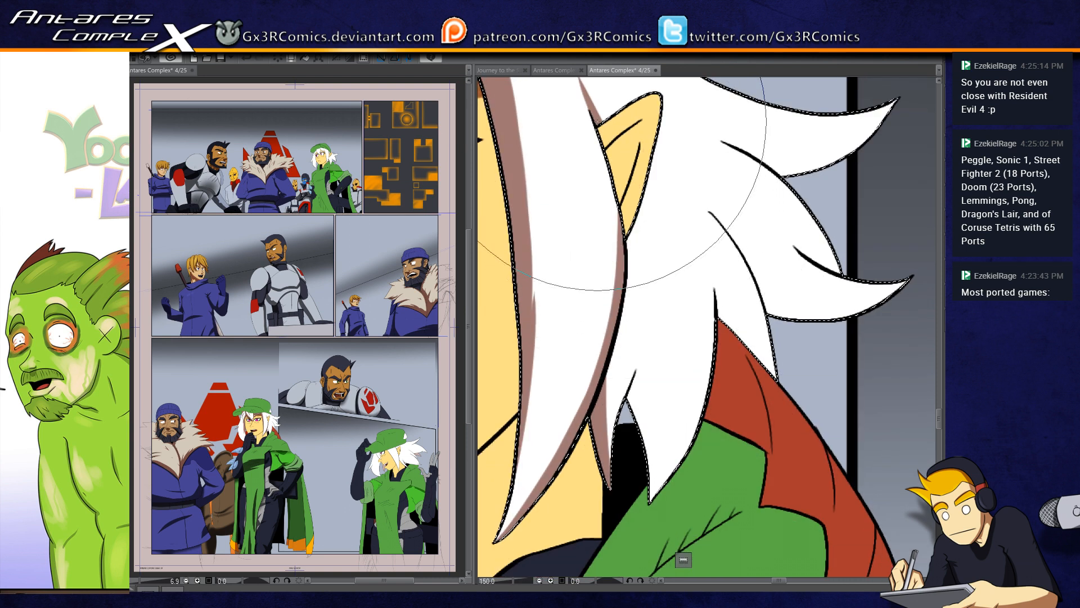
left_click_drag(598, 121, 605, 217)
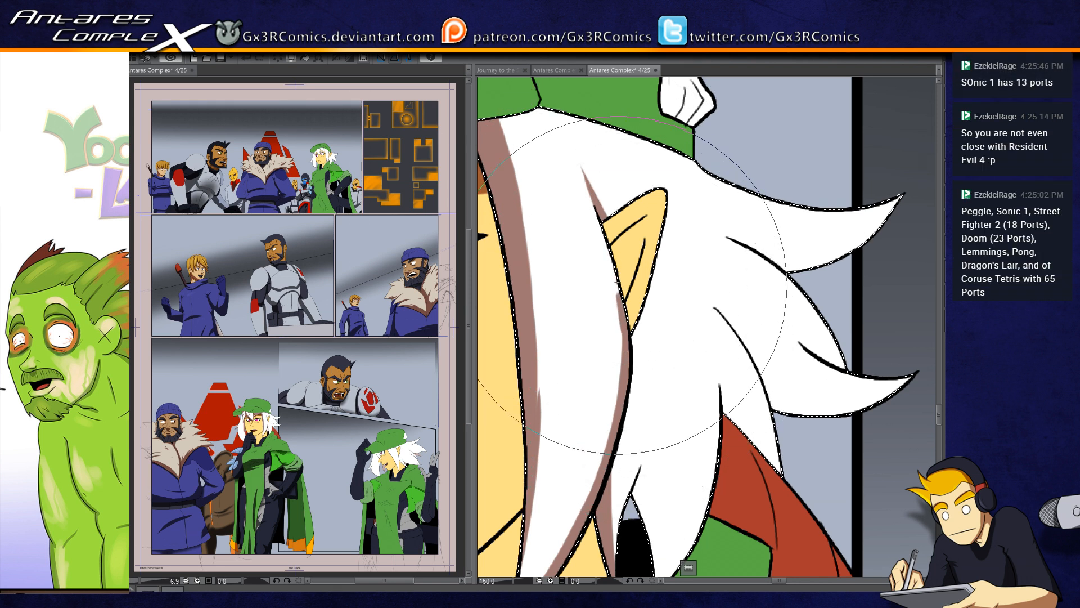
left_click_drag(600, 220, 624, 327)
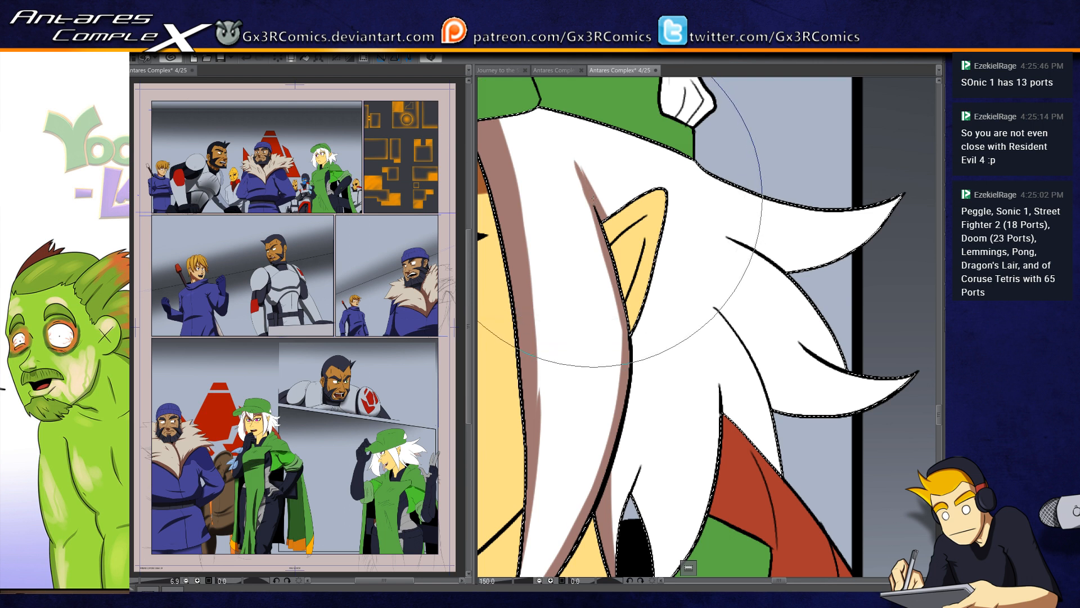
left_click_drag(569, 150, 602, 196)
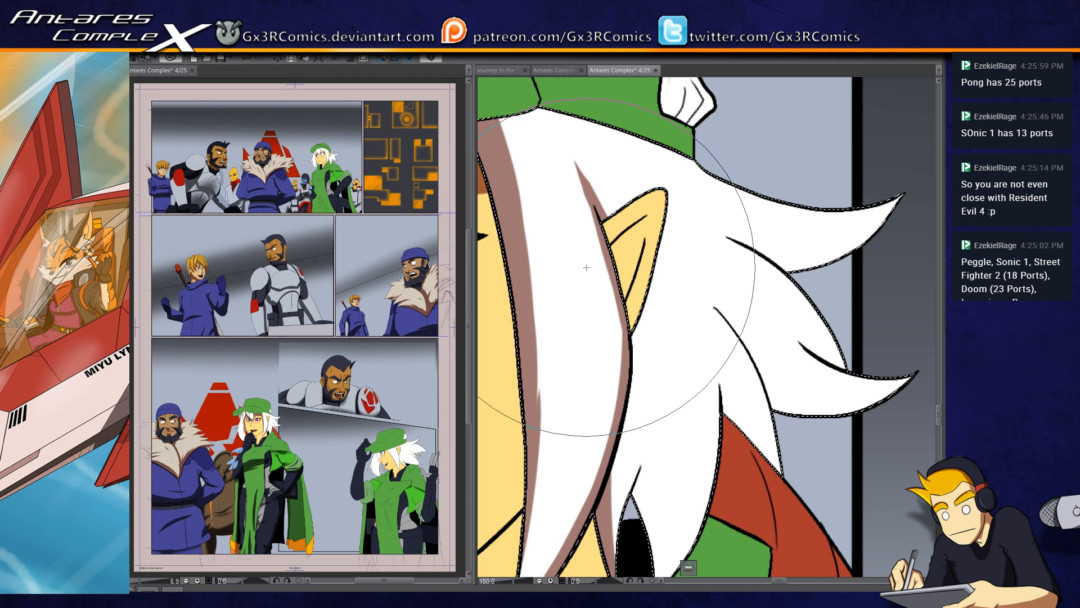
Step: Paint wedge shadows on the pointed strands beside the neck and above the red collar, and shade the lower rear flick's underside, undoing stray strokes
left_click_drag(669, 391, 598, 271)
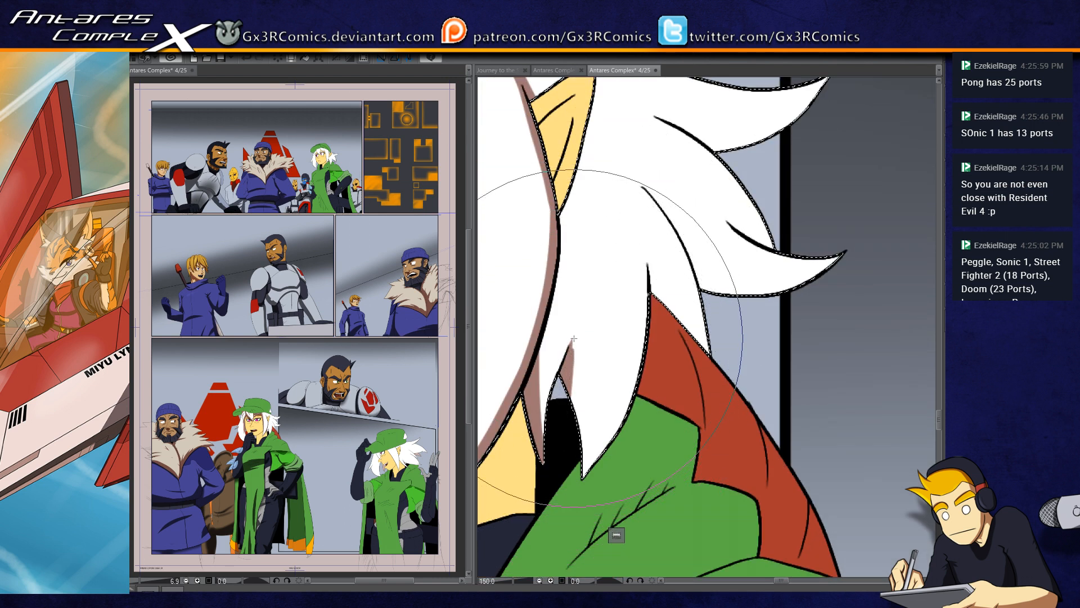
left_click_drag(578, 459, 581, 319)
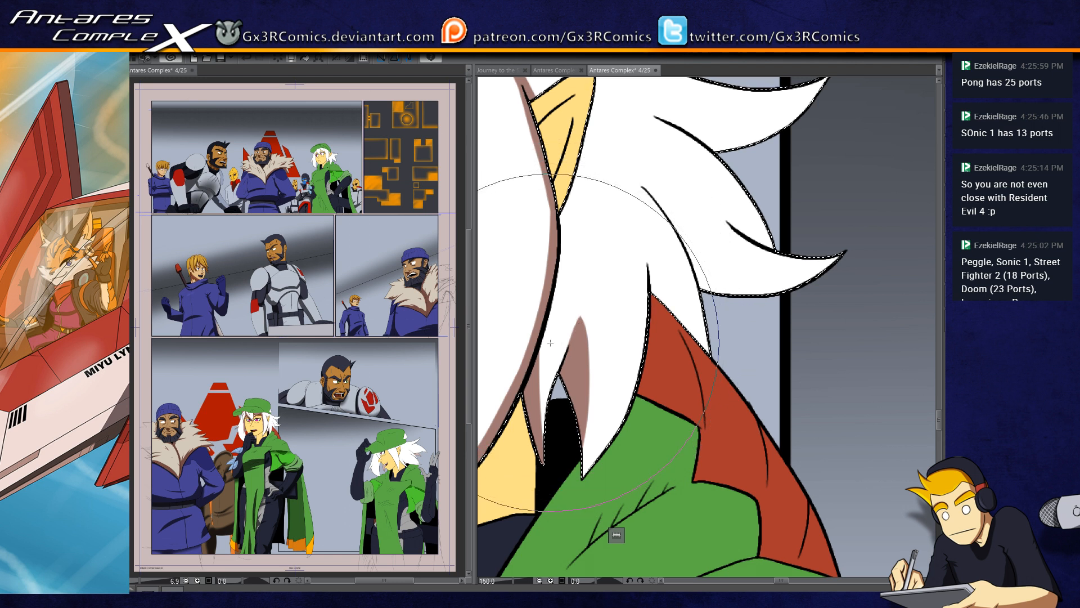
mouse_move(646, 324)
left_mouse_down()
mouse_move(615, 322)
mouse_move(611, 223)
mouse_move(627, 268)
mouse_move(608, 302)
mouse_move(726, 355)
left_mouse_up()
key("ctrl+z")
left_click_drag(630, 326, 726, 354)
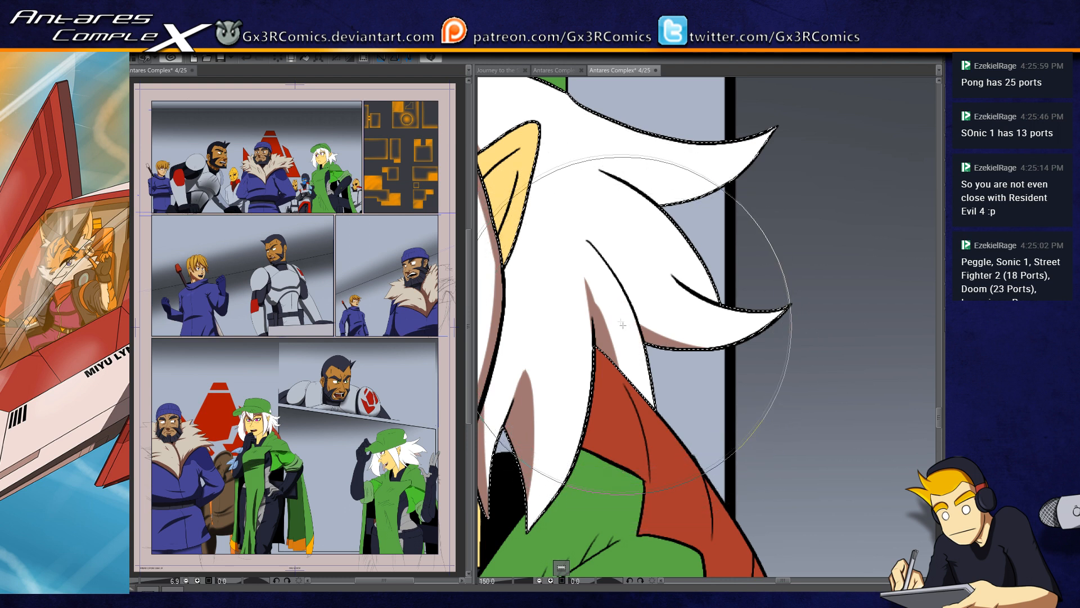
mouse_move(622, 282)
left_mouse_down()
mouse_move(561, 329)
mouse_move(588, 384)
left_mouse_up()
mouse_move(553, 319)
left_mouse_down()
mouse_move(598, 396)
mouse_move(561, 330)
mouse_move(584, 380)
left_mouse_up()
key("ctrl+z")
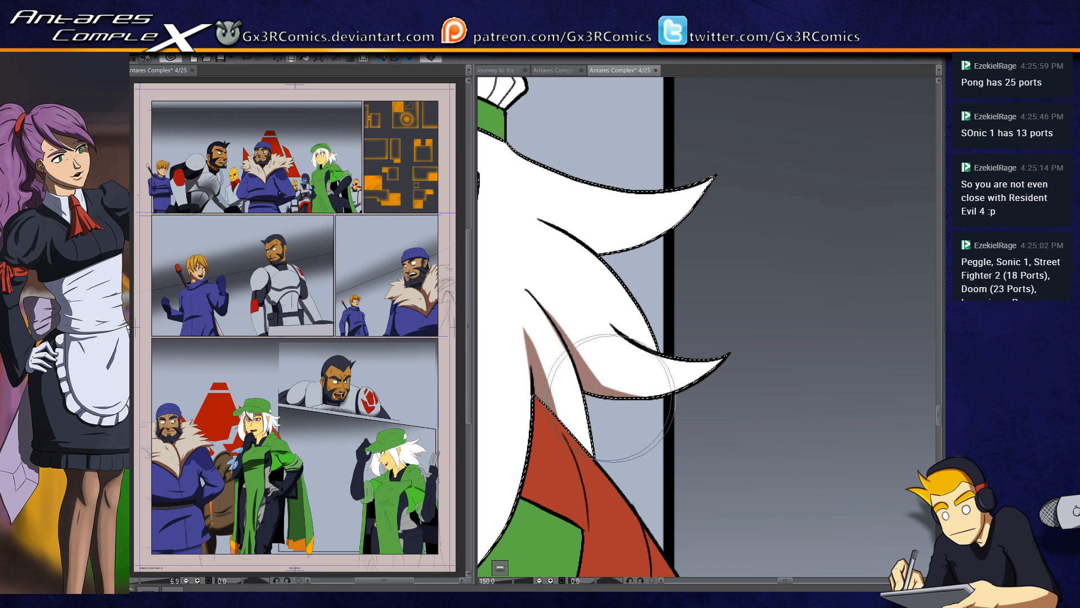
Step: Paint a tapered shadow along the short crease line on the lower rear hair flick
left_click_drag(662, 353, 582, 297)
left_click_drag(663, 353, 581, 286)
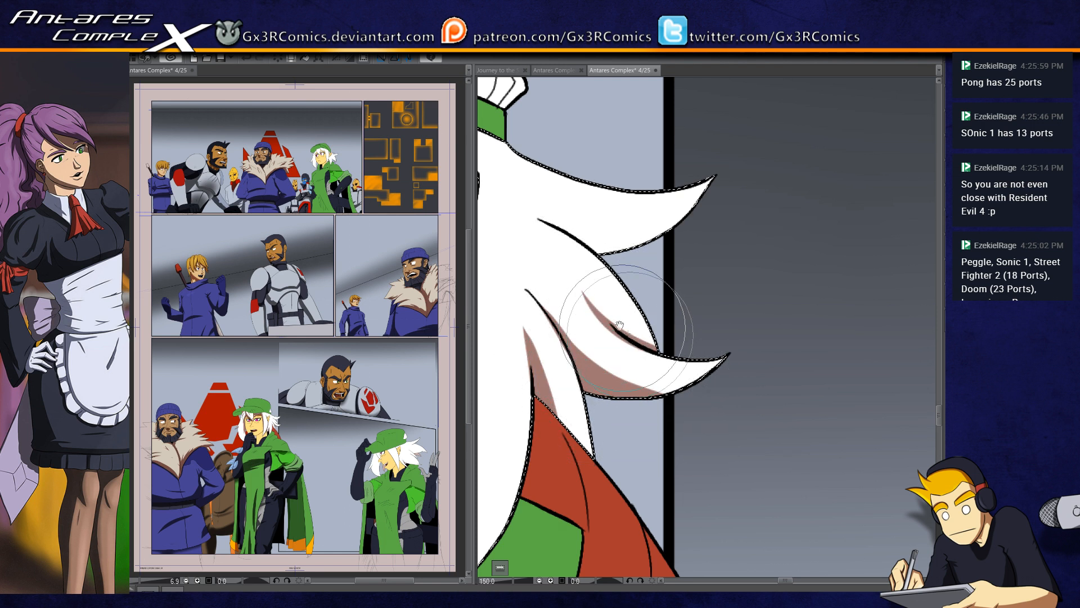
left_click_drag(611, 235, 572, 286)
Step: Shade the underside of the upper rear hair flick from its base to the tip
left_click_drag(668, 226, 692, 275)
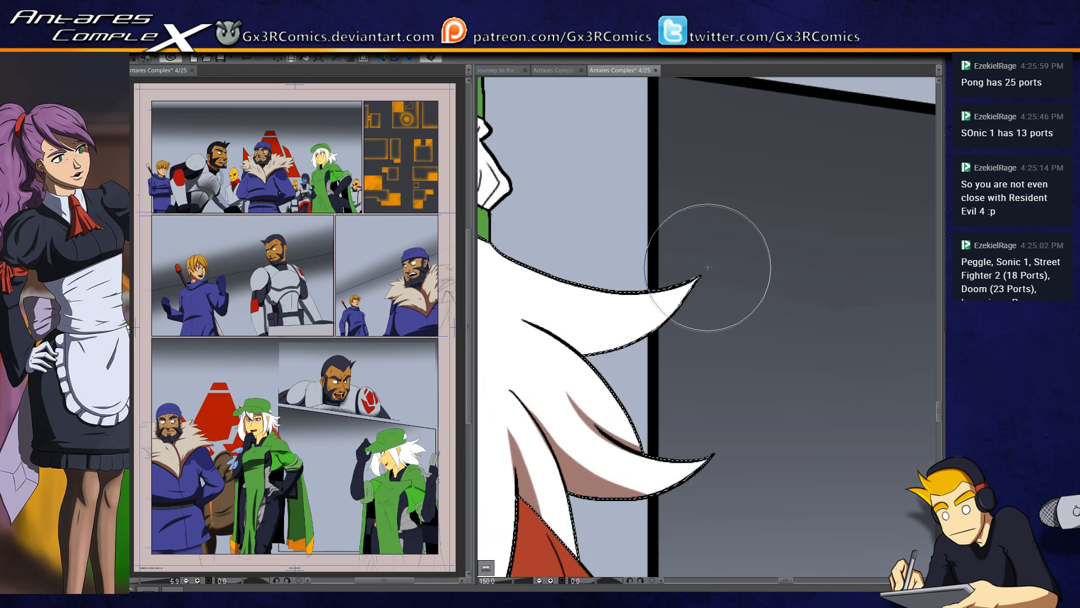
mouse_move(562, 361)
left_mouse_down()
mouse_move(581, 345)
mouse_move(540, 349)
mouse_move(570, 367)
mouse_move(555, 348)
mouse_move(579, 369)
left_mouse_up()
key("b")
key("b")
left_click_drag(544, 362, 712, 422)
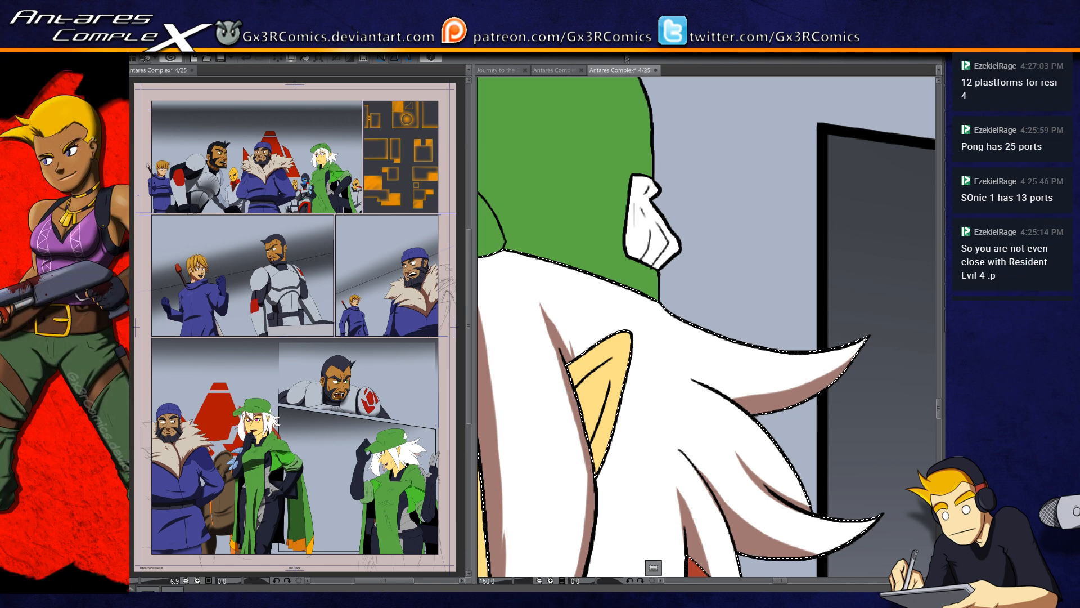
Step: Paint thin tapered shadows in the hair behind and below the ear, undoing the extra stroke on the upper rear flick
left_click_drag(612, 370, 563, 314)
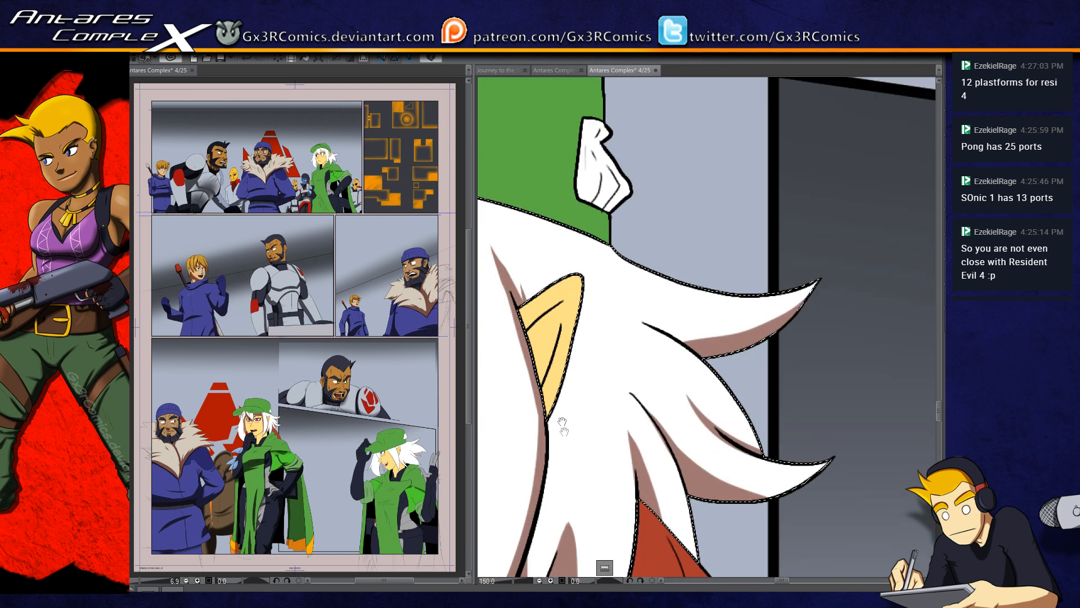
left_click_drag(561, 421, 542, 332)
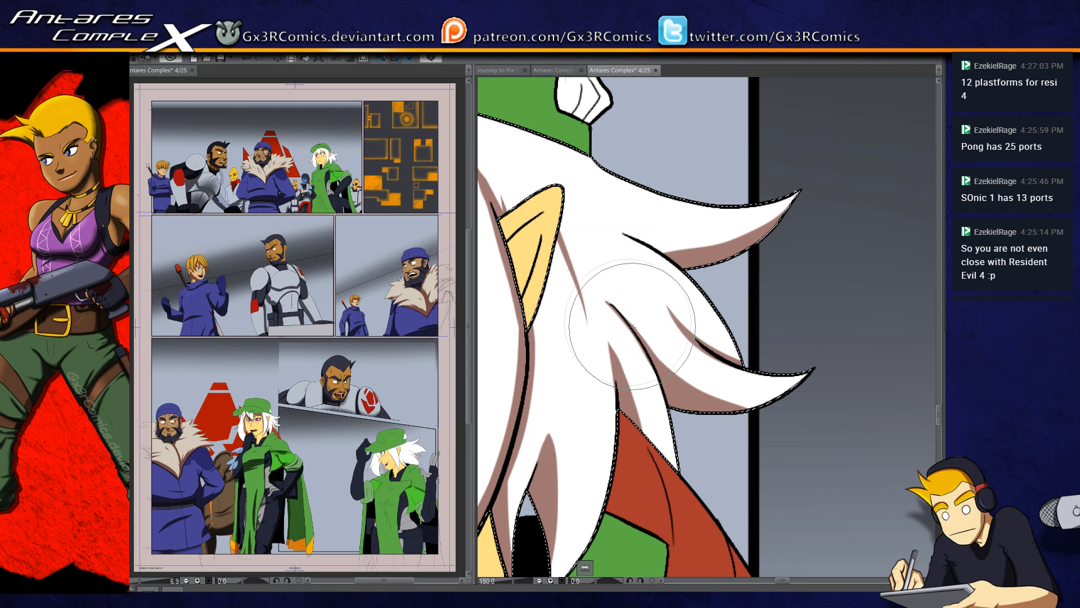
left_click_drag(725, 233, 722, 288)
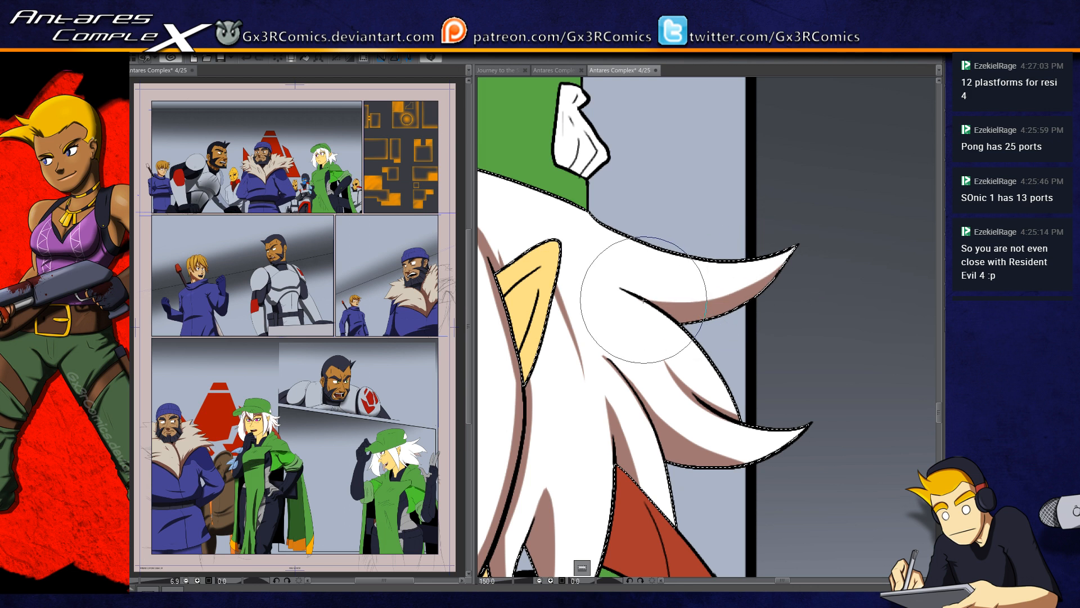
left_click_drag(663, 297, 750, 290)
key("ctrl+z")
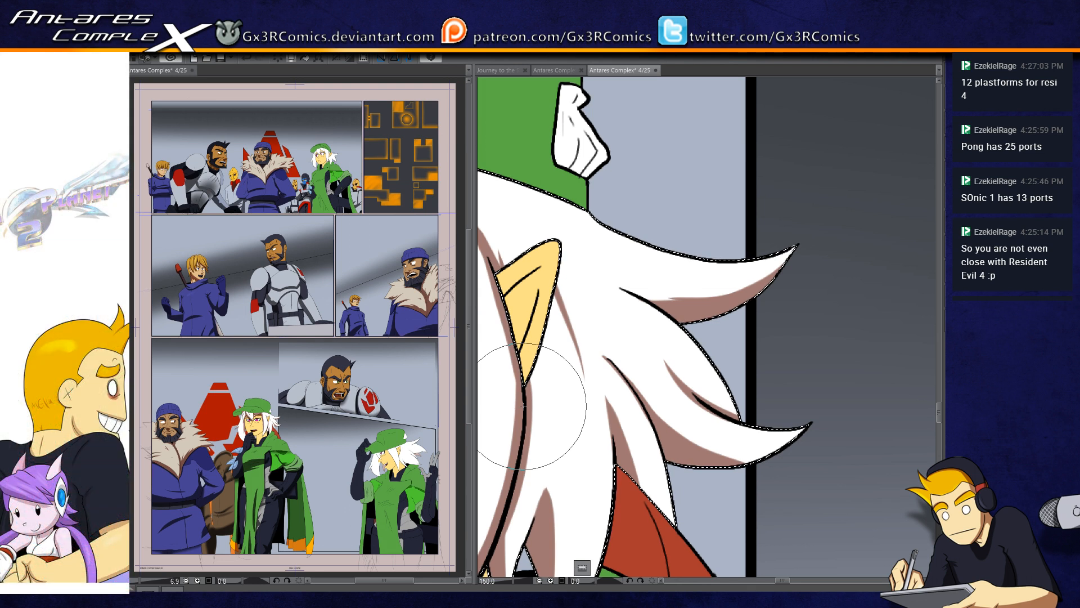
Step: Deselect the hair, select the pointed ear and paint shadows along its inner folds and beside the hair lock, undoing unwanted strokes
left_click_drag(578, 251, 649, 195)
key("ctrl+d")
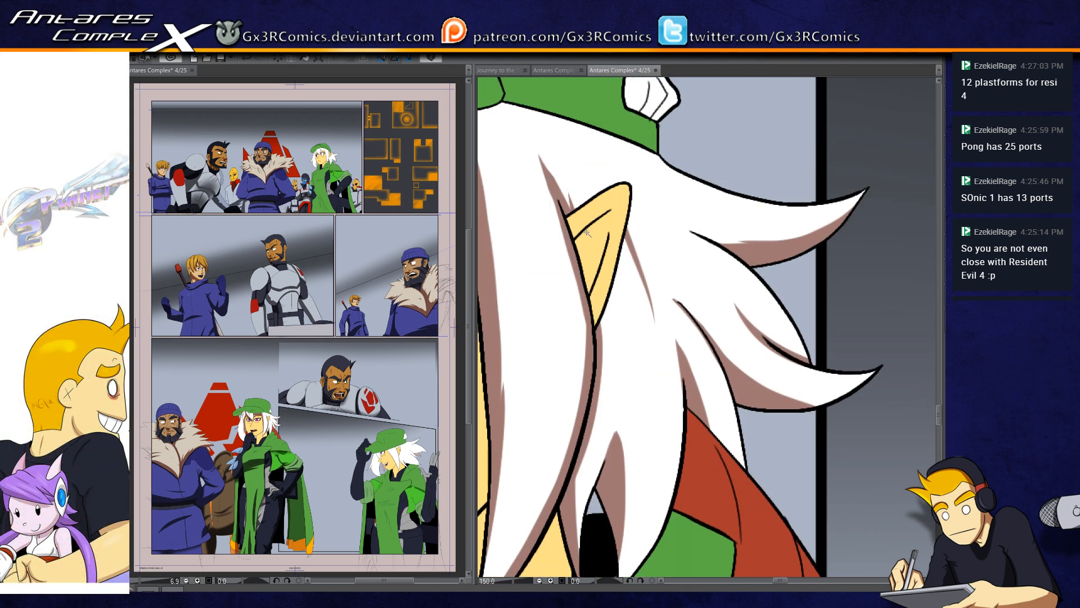
mouse_move(577, 240)
left_mouse_down()
mouse_move(628, 198)
mouse_move(580, 249)
mouse_move(603, 230)
left_mouse_up()
mouse_move(590, 297)
left_mouse_down()
mouse_move(575, 320)
mouse_move(609, 232)
left_mouse_up()
key("ctrl+z")
key("ctrl+z")
left_click_drag(590, 298, 610, 233)
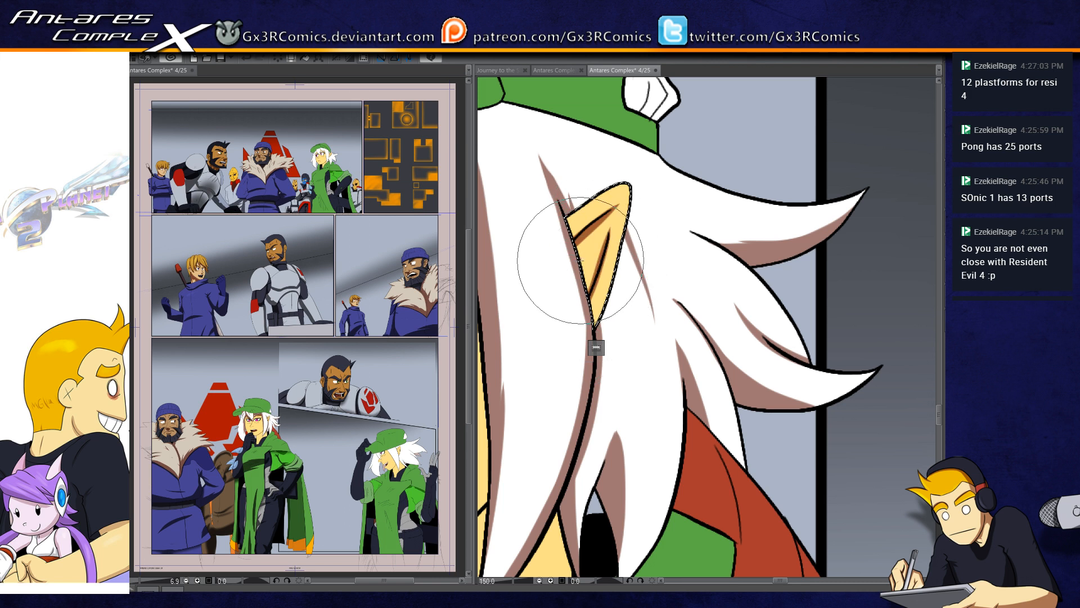
key("ctrl+z")
Step: Reselect the white hair, add a small tapered shadow below the hat brim at the top of the side lock, and deselect
left_click_drag(515, 287, 637, 329)
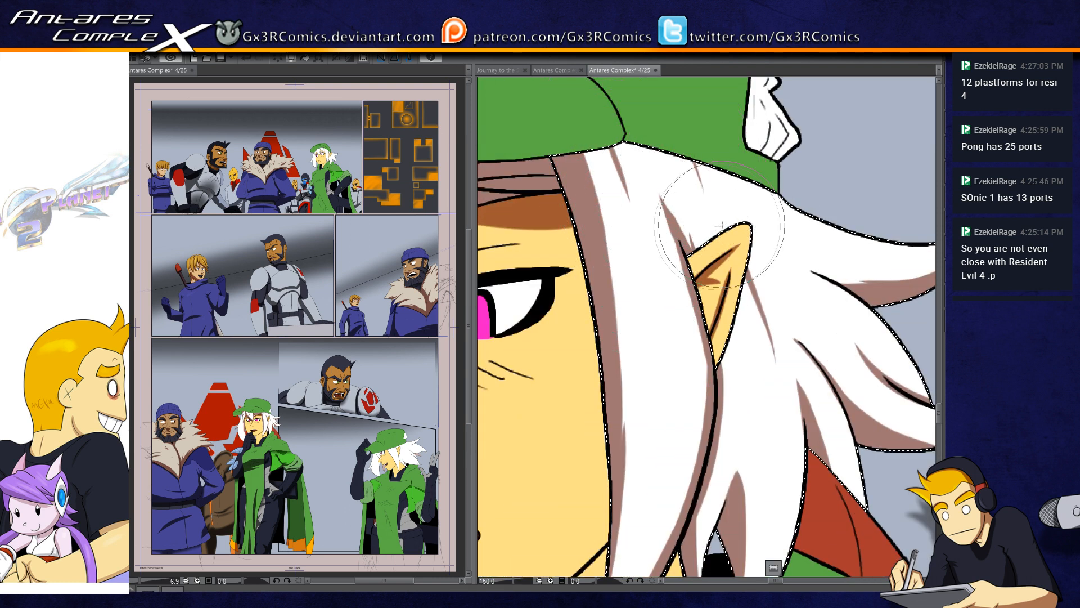
mouse_move(822, 395)
left_mouse_down()
mouse_move(777, 431)
mouse_move(742, 228)
left_mouse_up()
key("ctrl+d")
Step: Select the red collar and paint dark shadows along its inner edge and between its fold lines
left_click(811, 446)
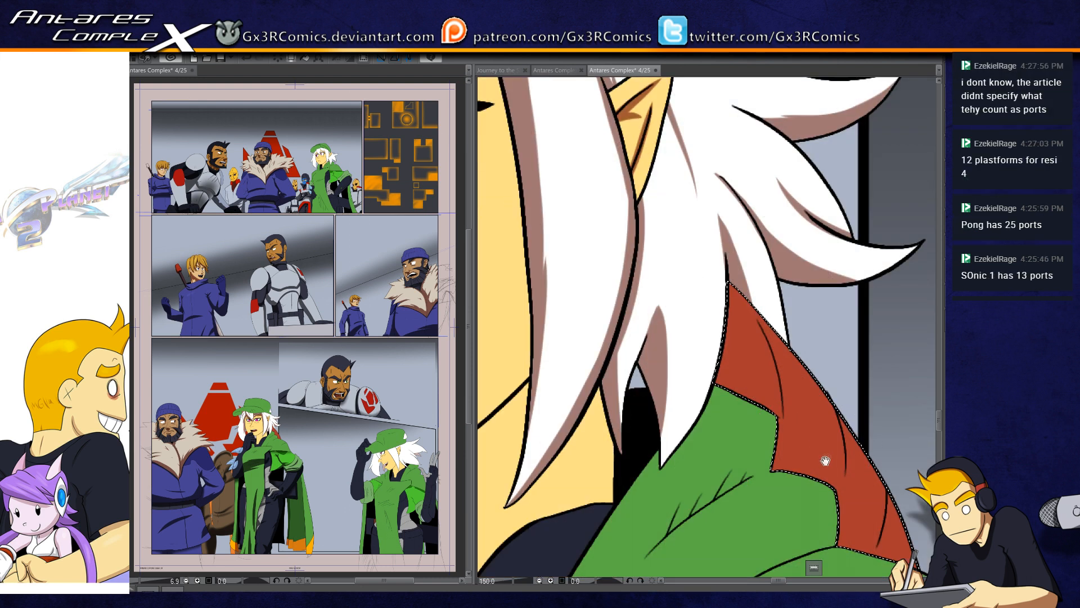
left_click_drag(814, 451, 716, 335)
key("p")
left_click_drag(560, 204, 758, 510)
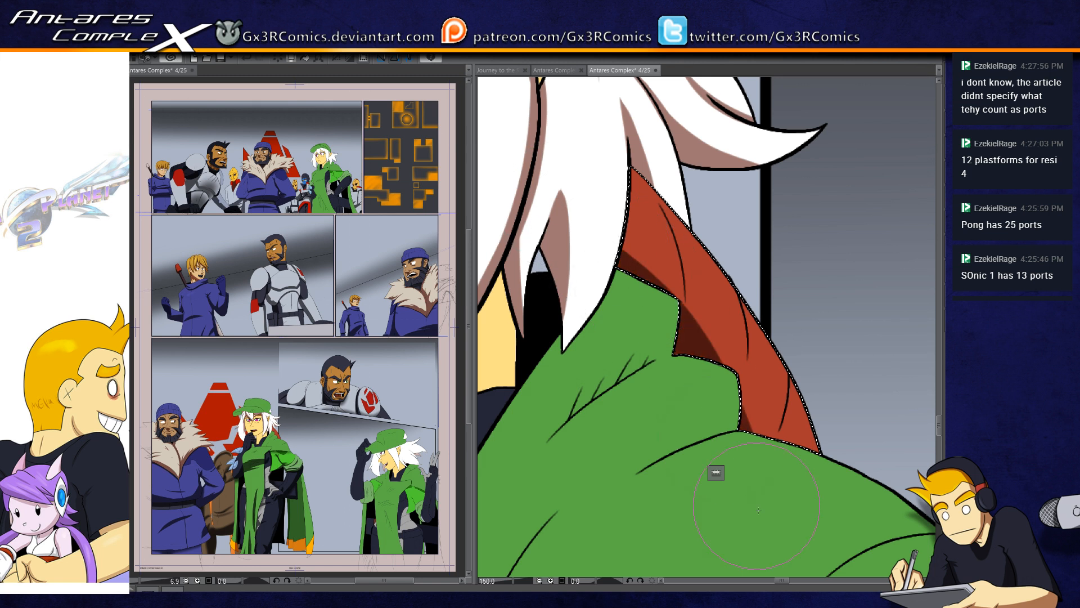
left_click_drag(589, 231, 732, 394)
left_click_drag(585, 170, 799, 473)
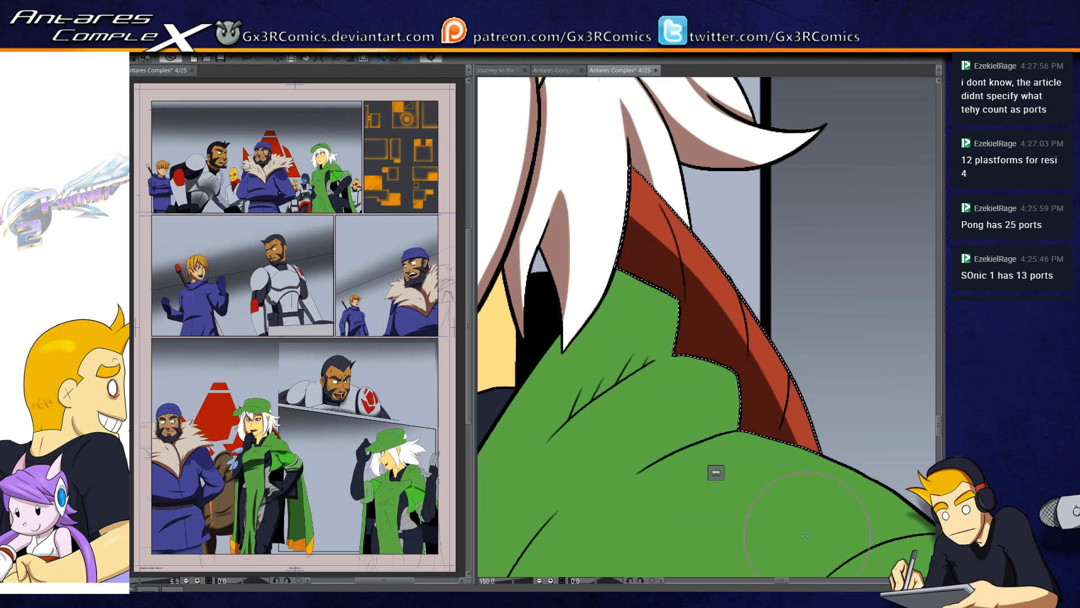
key("b")
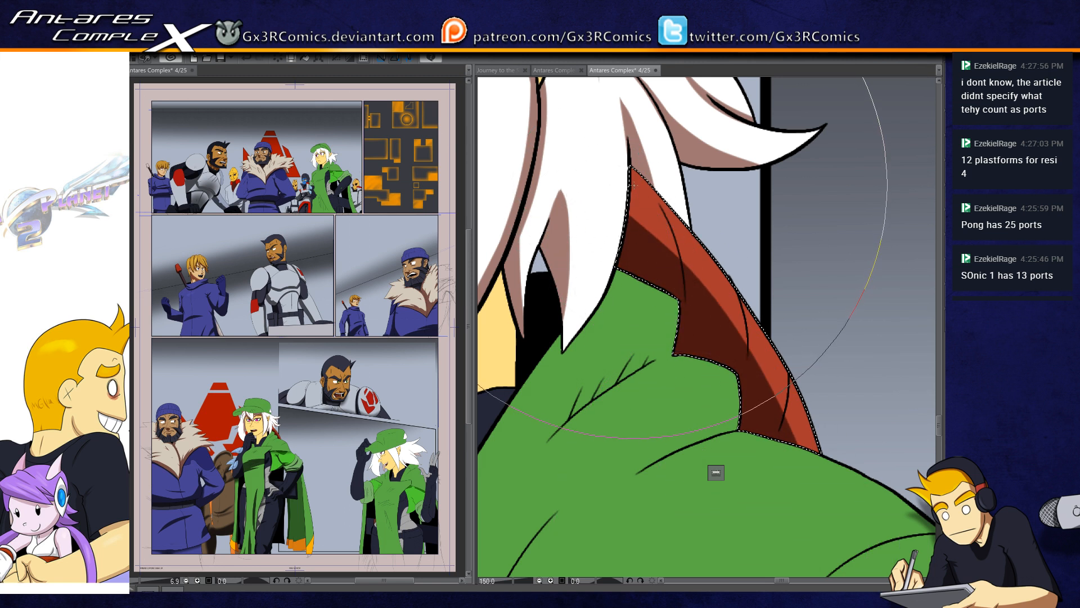
Step: Add a last shadow stroke at the upper tip of the red collar and deselect the collar
left_click_drag(640, 155, 626, 137)
key("ctrl+d")
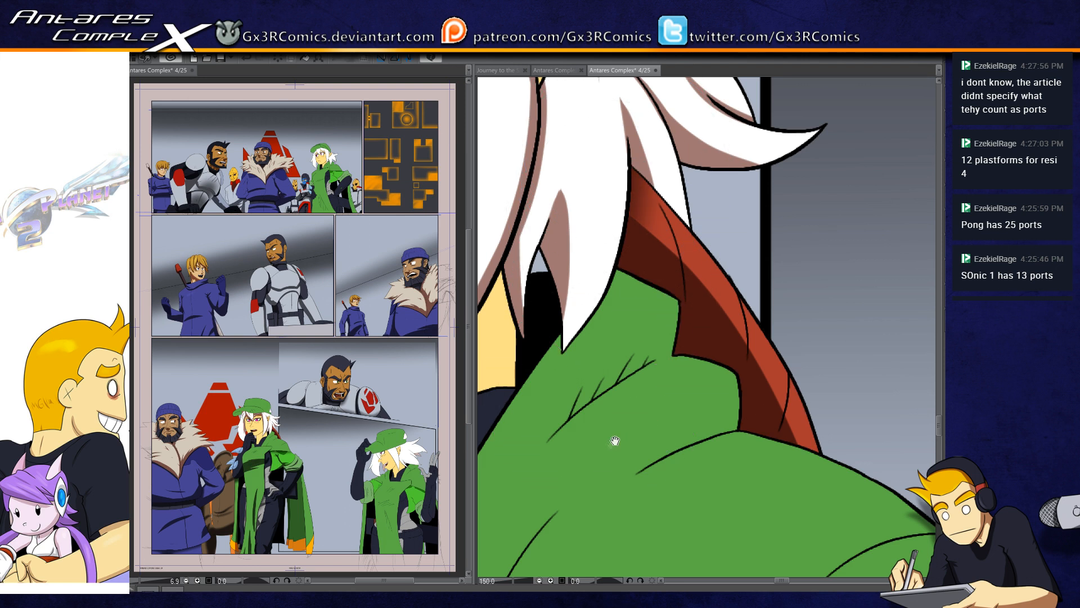
Step: Select the green shoulder cape and paint a long curved shadow along its hatched upper fold, widening it toward the front flap
left_click_drag(615, 442, 713, 296)
key("w")
left_click(703, 272)
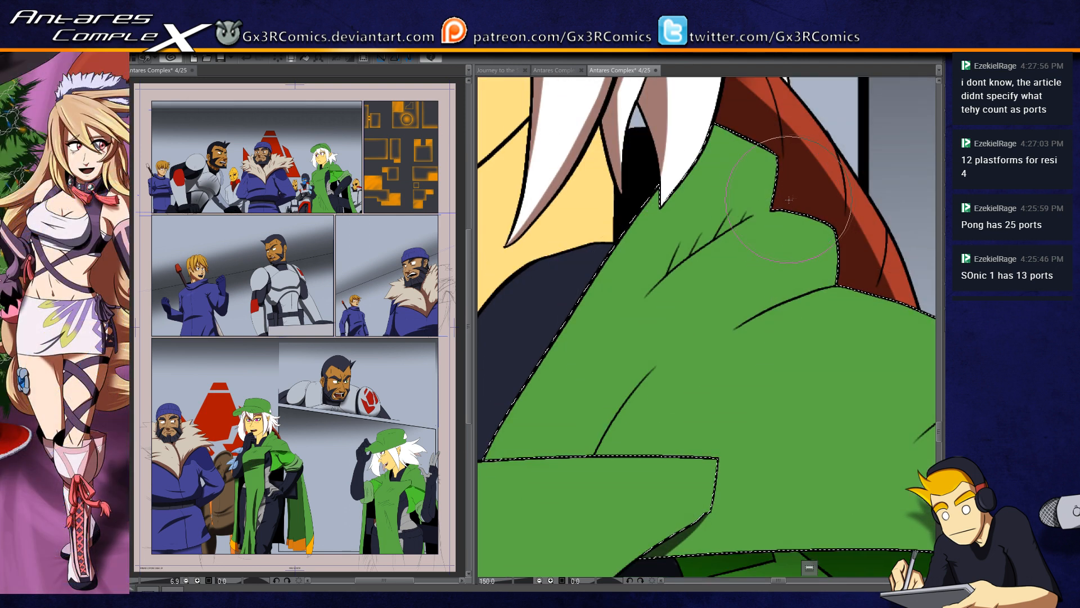
mouse_move(560, 428)
left_mouse_down()
mouse_move(781, 195)
mouse_move(543, 450)
left_mouse_up()
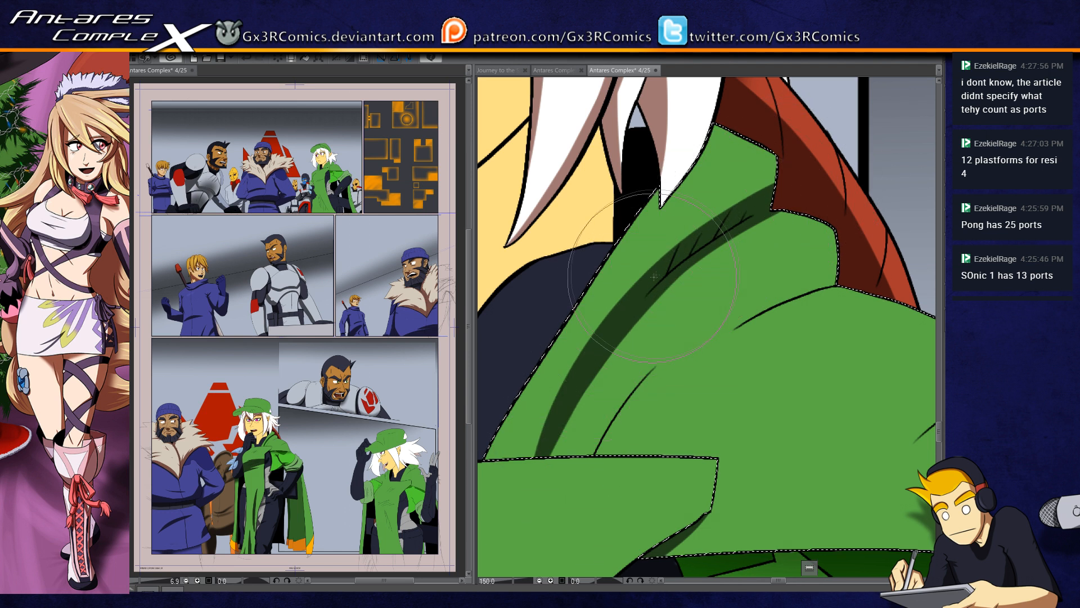
left_click_drag(647, 306, 581, 385)
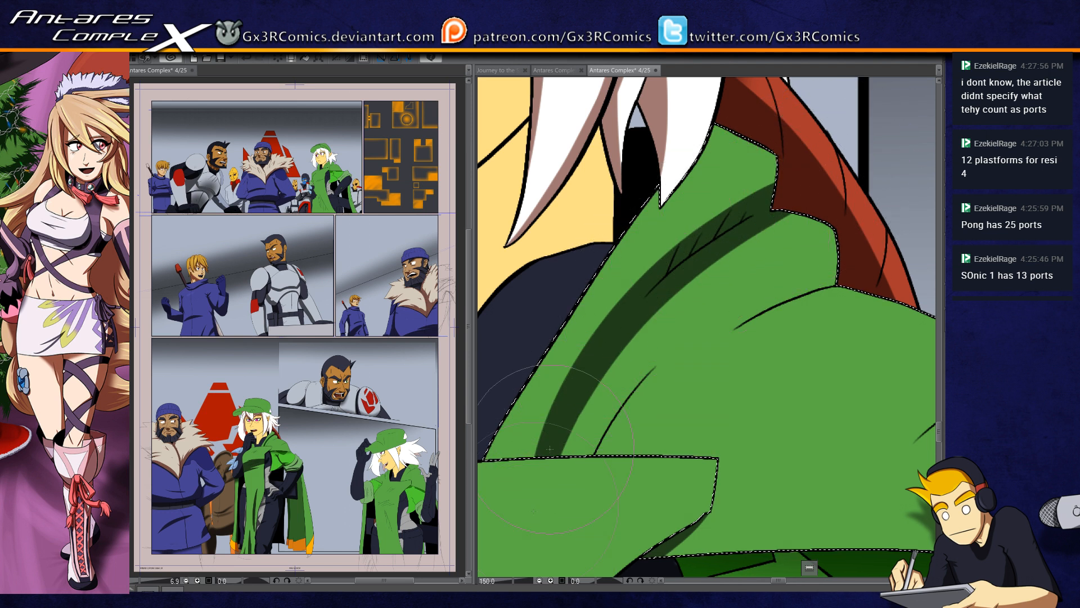
left_click_drag(619, 344, 560, 450)
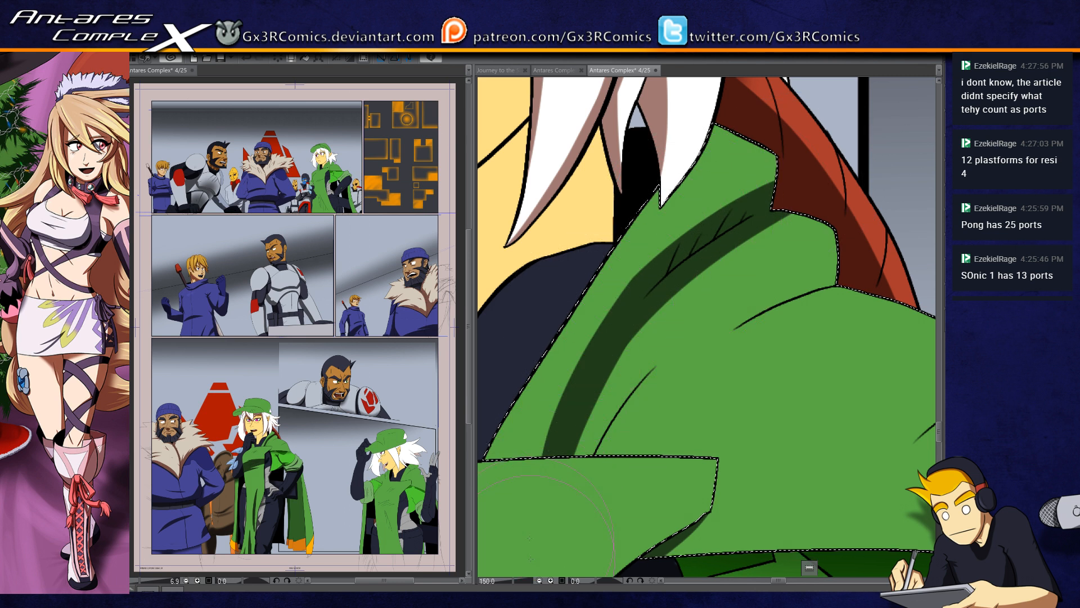
left_click_drag(678, 304, 571, 458)
key("ctrl+z")
left_click_drag(633, 340, 562, 483)
left_click_drag(653, 315, 603, 401)
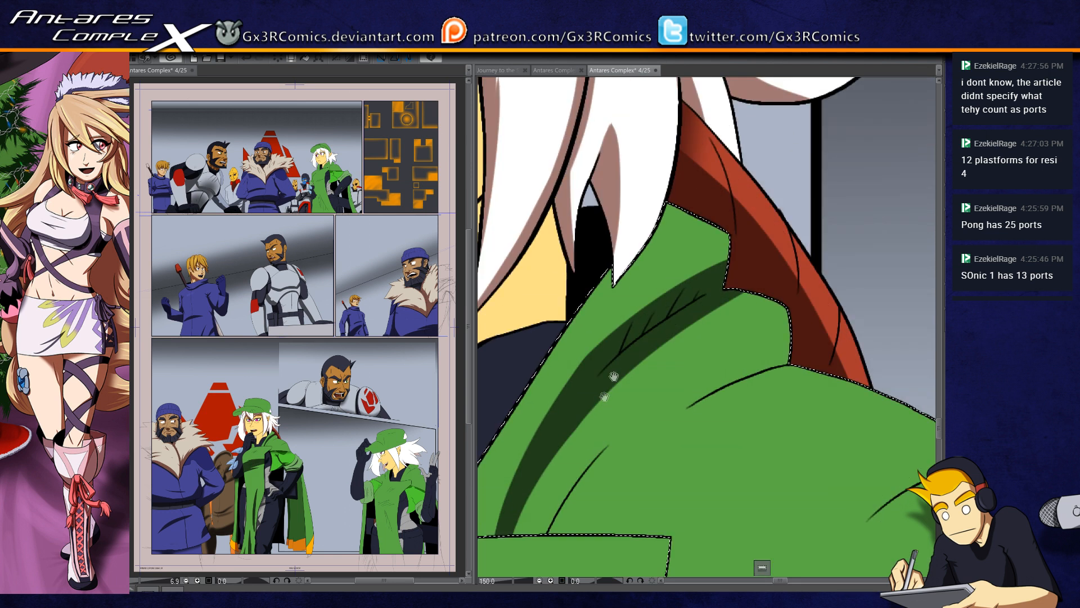
Step: Paint shadows on the green cape along the red collar's edge and beneath the two fold lines below it
left_click_drag(718, 262, 725, 228)
mouse_move(663, 202)
left_mouse_down()
mouse_move(703, 218)
mouse_move(719, 251)
mouse_move(678, 207)
mouse_move(627, 198)
mouse_move(739, 275)
mouse_move(723, 228)
mouse_move(691, 313)
mouse_move(712, 234)
mouse_move(661, 321)
mouse_move(792, 289)
mouse_move(785, 284)
mouse_move(717, 293)
mouse_move(786, 319)
mouse_move(748, 300)
mouse_move(794, 333)
mouse_move(737, 296)
mouse_move(793, 332)
mouse_move(780, 300)
mouse_move(784, 364)
left_mouse_up()
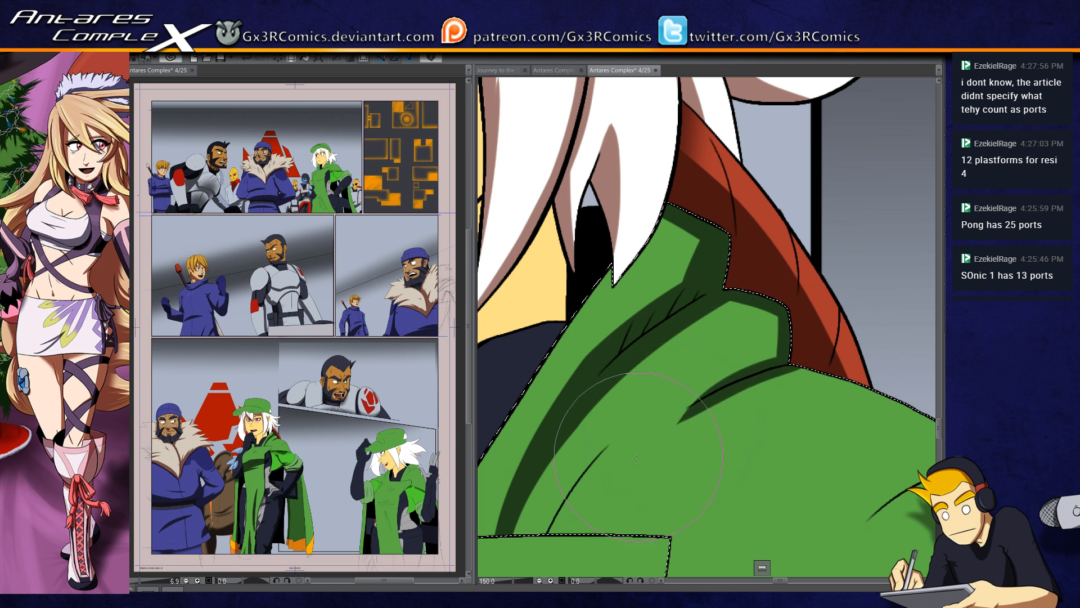
left_click_drag(806, 368, 636, 450)
left_click_drag(709, 427, 743, 340)
left_click_drag(579, 446, 660, 347)
left_click_drag(743, 452, 574, 449)
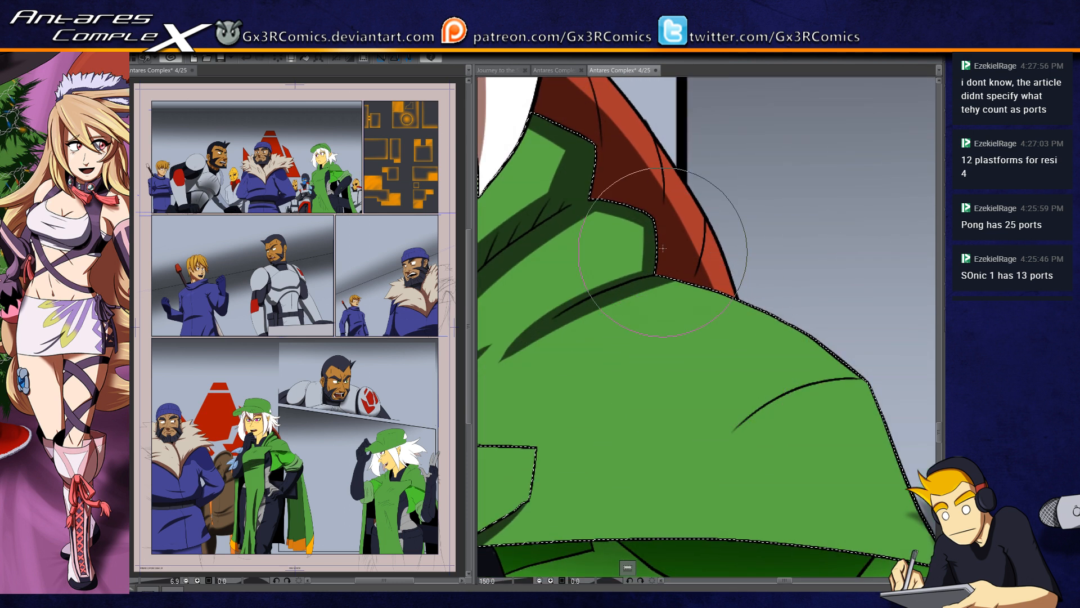
left_click_drag(630, 276, 637, 217)
left_click_drag(633, 261, 767, 216)
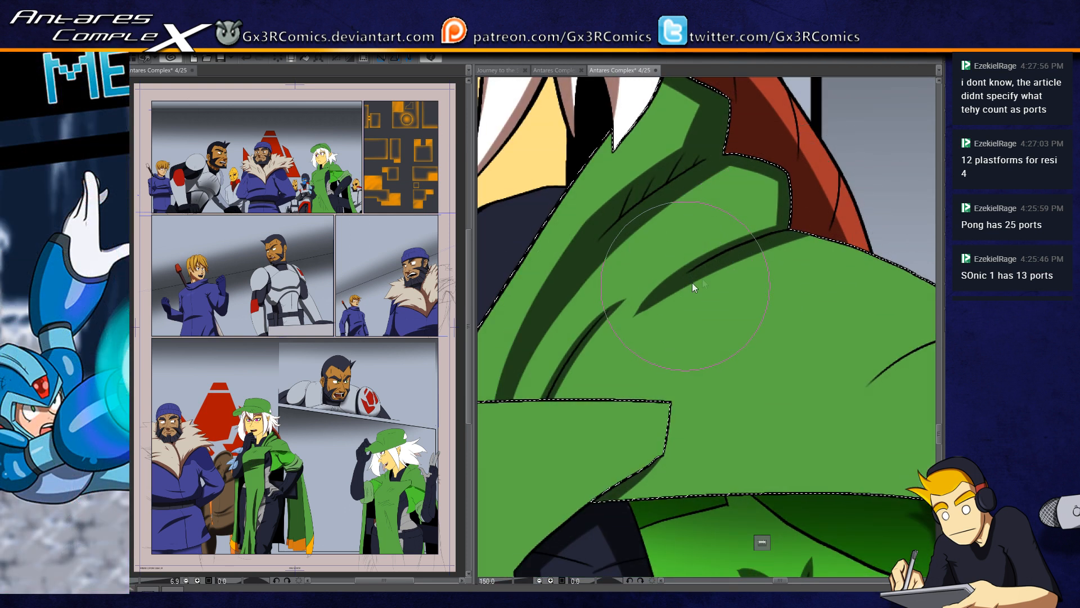
Step: Undo the separate fold shadows and paint one continuous curved shadow joining both fold lines, widening it beneath the collar corner
key("ctrl+z")
key("ctrl+z")
key("ctrl+z")
mouse_move(802, 226)
left_mouse_down()
mouse_move(635, 294)
mouse_move(514, 449)
mouse_move(729, 250)
mouse_move(552, 389)
mouse_move(538, 425)
left_mouse_up()
key("ctrl+z")
mouse_move(562, 367)
left_mouse_down()
mouse_move(723, 240)
mouse_move(808, 219)
mouse_move(789, 206)
mouse_move(757, 226)
mouse_move(776, 157)
mouse_move(780, 199)
mouse_move(711, 168)
mouse_move(785, 185)
mouse_move(767, 171)
mouse_move(759, 220)
left_mouse_up()
left_click_drag(762, 178, 752, 222)
mouse_move(716, 169)
left_mouse_down()
mouse_move(759, 215)
mouse_move(726, 181)
mouse_move(768, 193)
mouse_move(729, 179)
mouse_move(756, 192)
left_mouse_up()
mouse_move(750, 196)
left_mouse_down()
mouse_move(730, 237)
mouse_move(716, 237)
left_mouse_up()
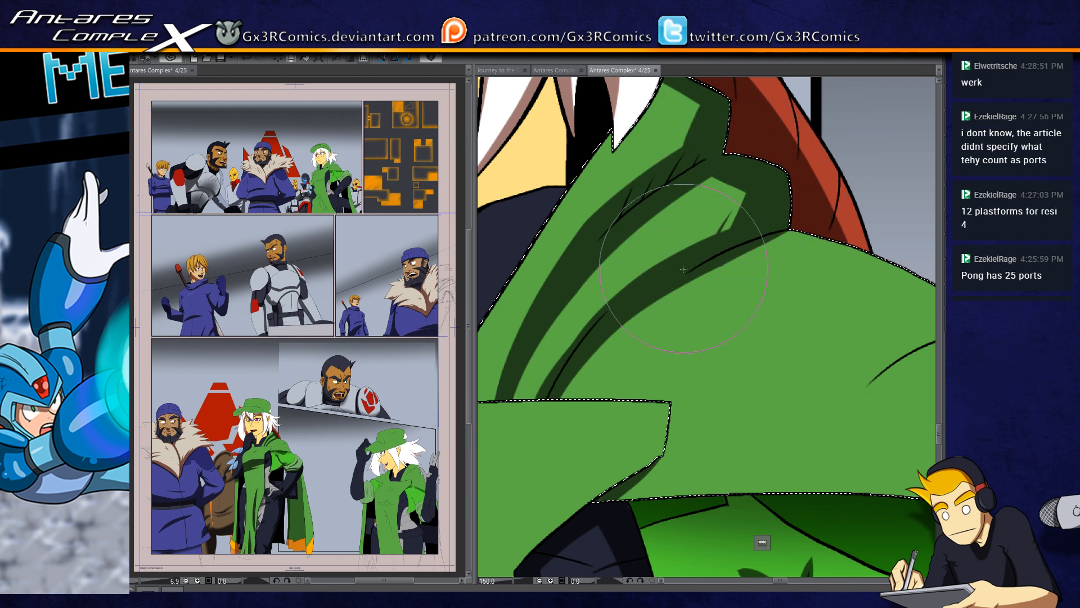
Step: Paint a thin tapered shadow along the fold line at the cape's outer shoulder, redoing the first stroke
left_click_drag(653, 434, 660, 320)
left_click_drag(908, 321, 727, 328)
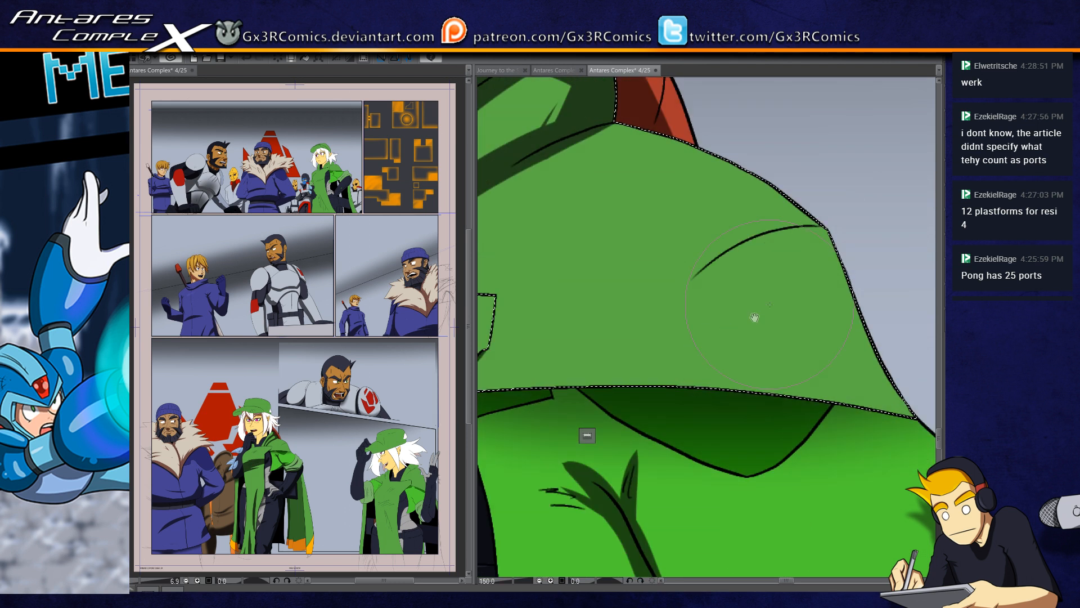
left_click_drag(654, 321, 827, 227)
key("ctrl+z")
left_click_drag(652, 332, 827, 226)
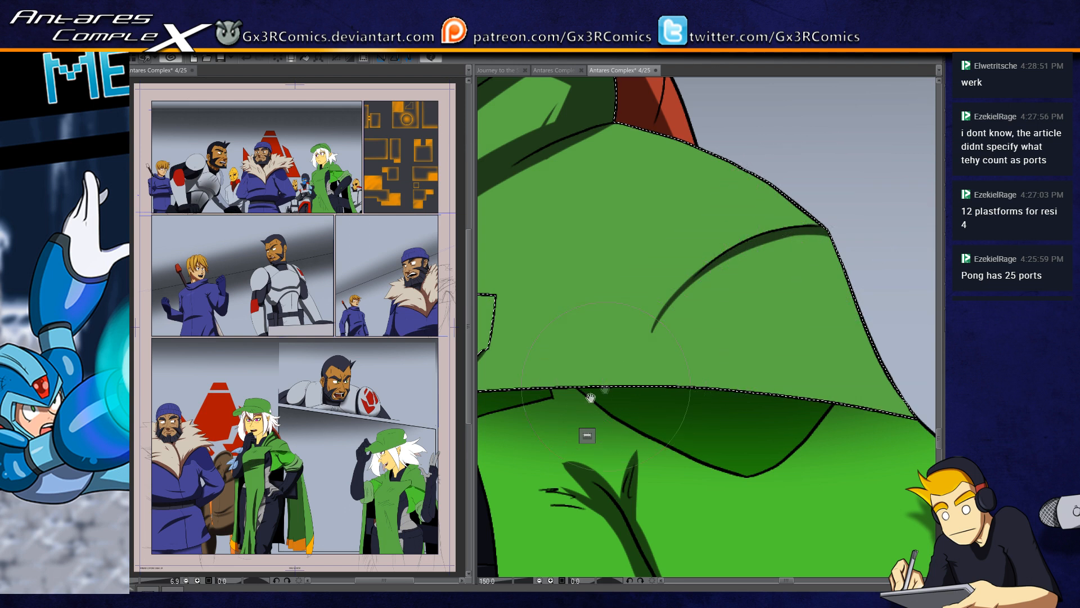
Step: Select the dark green lining of the hanging cloak and paint long vertical shadows down from its top, redoing one stroke
left_click_drag(520, 364, 651, 281)
scroll(651, 280, "down", 5)
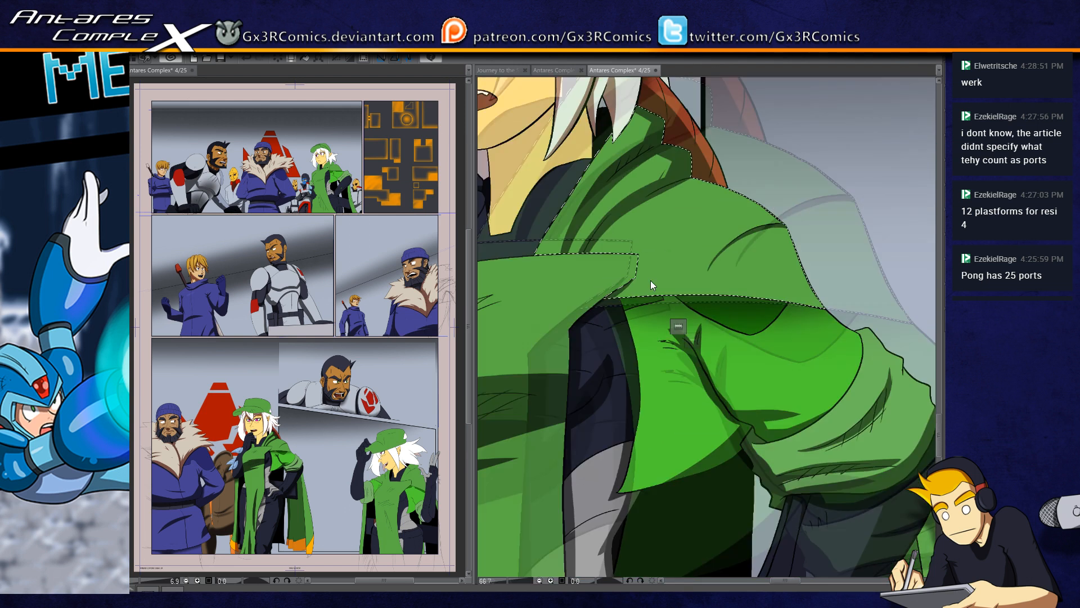
left_click_drag(656, 494, 721, 291)
left_click_drag(630, 436, 515, 474)
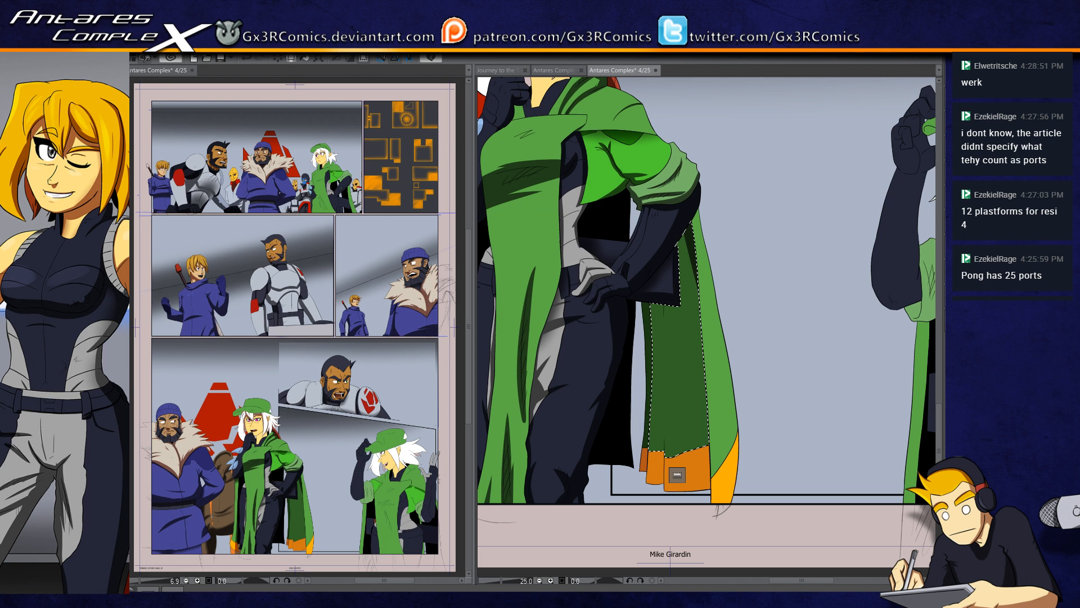
mouse_move(677, 209)
left_mouse_down()
mouse_move(694, 295)
mouse_move(700, 495)
left_mouse_up()
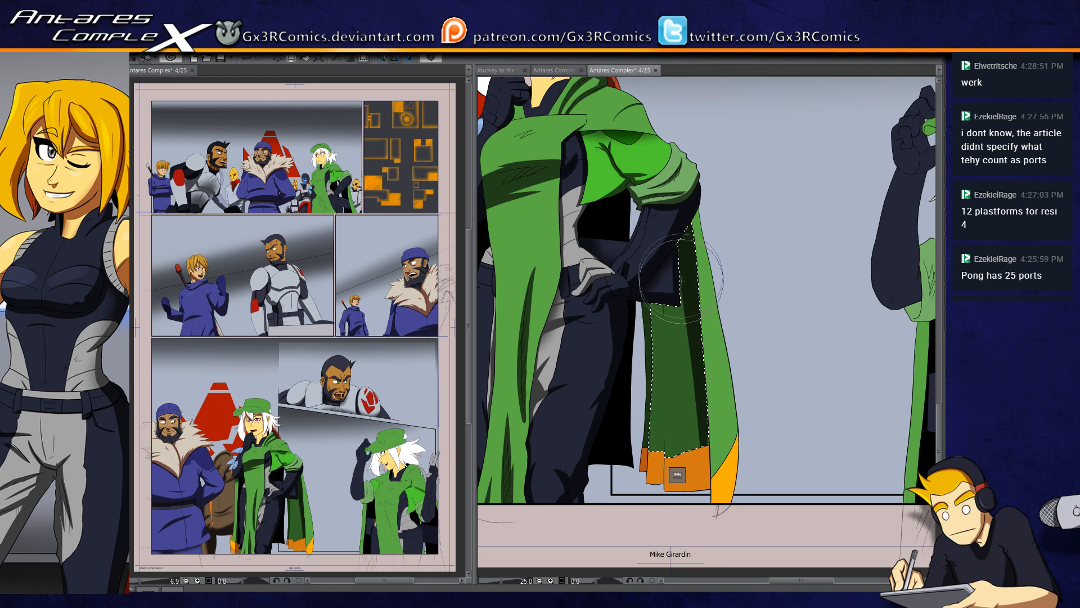
left_click_drag(684, 298, 684, 441)
key("ctrl+z")
left_click_drag(682, 228, 686, 382)
left_click_drag(658, 225, 663, 388)
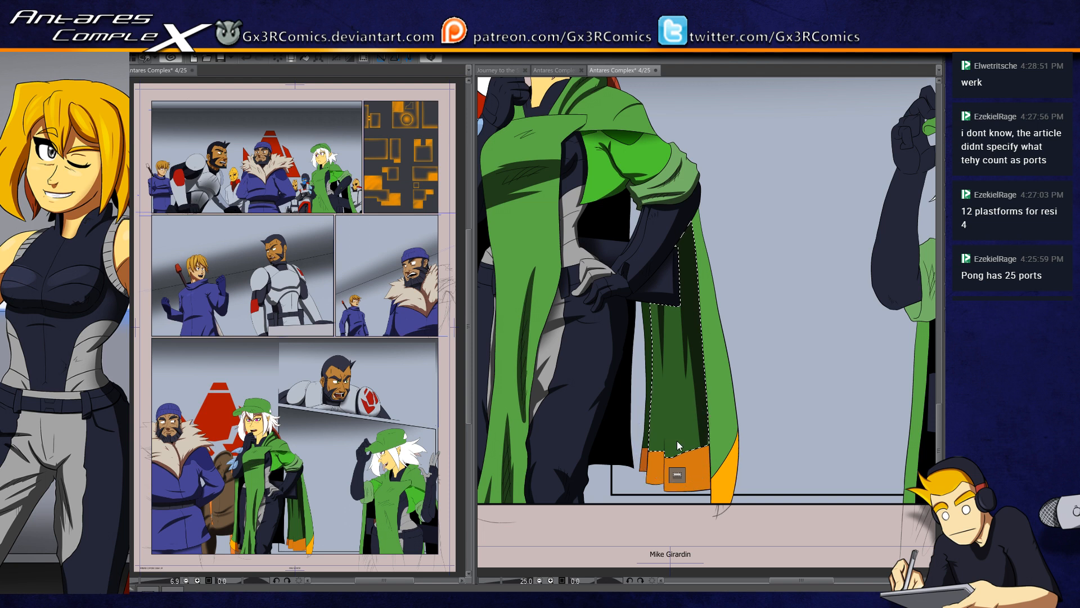
Step: Paint tapered shadows rising from the lining's lower edge and add fine hatching beside the vertical fold shadows
scroll(677, 441, "up", 2)
left_click_drag(667, 350, 670, 289)
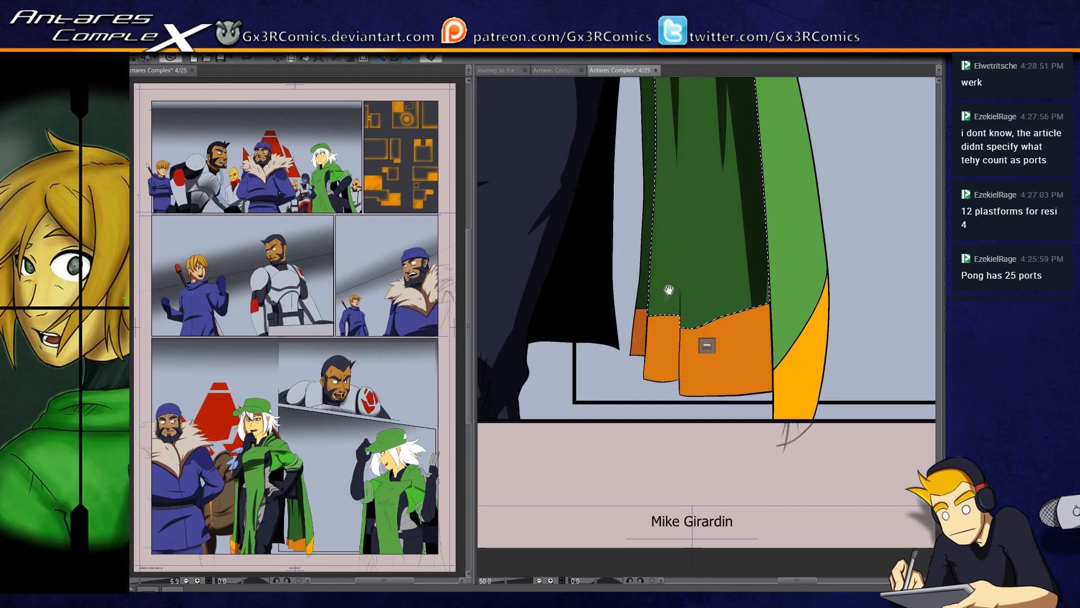
left_click_drag(775, 271, 701, 319)
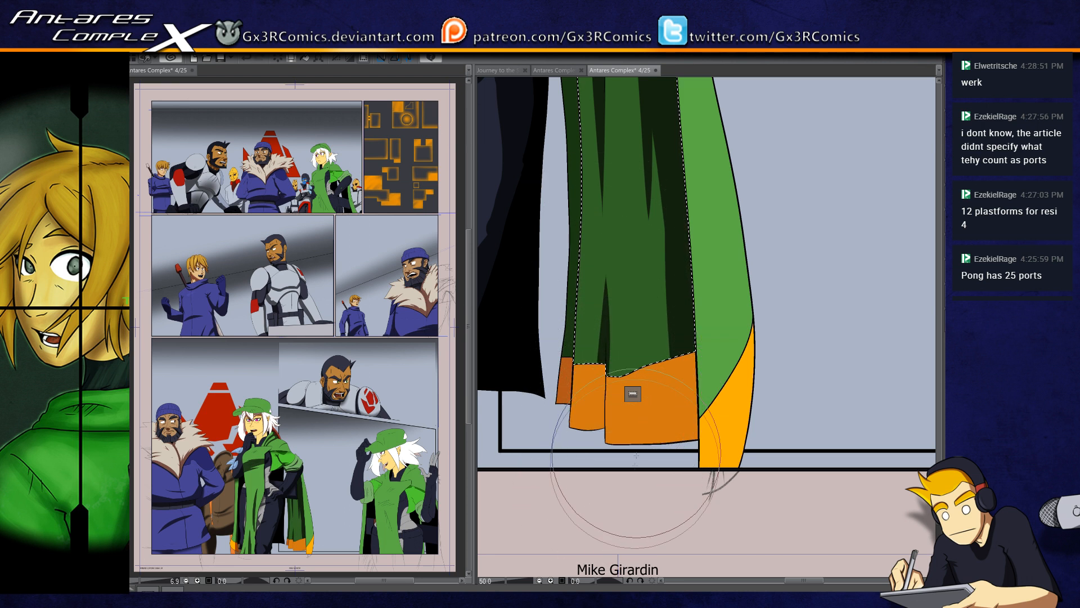
left_click_drag(594, 338, 592, 427)
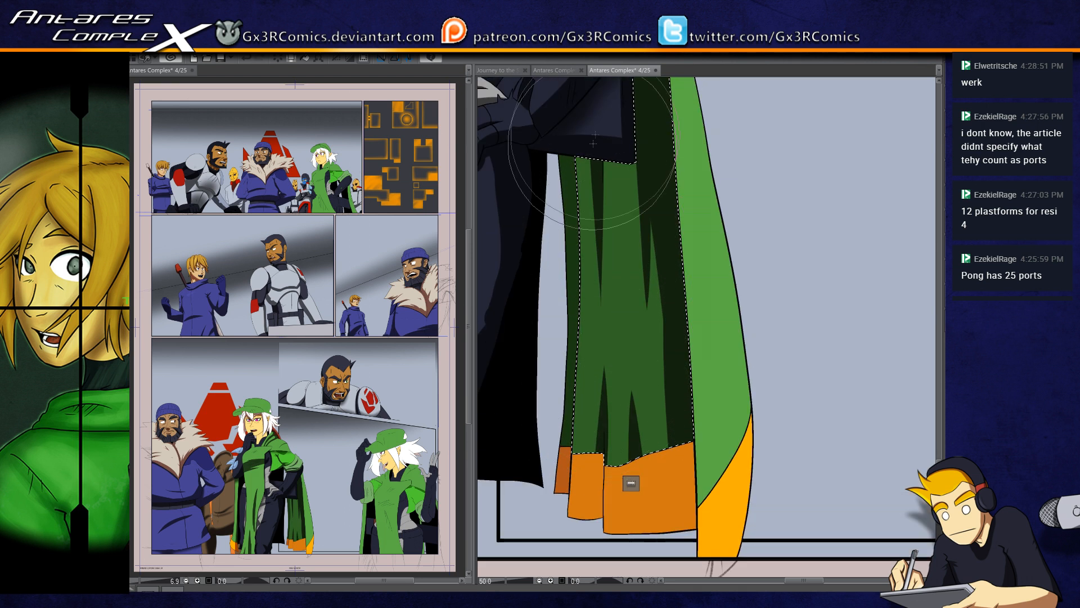
mouse_move(577, 153)
left_mouse_down()
mouse_move(566, 180)
mouse_move(573, 171)
left_mouse_up()
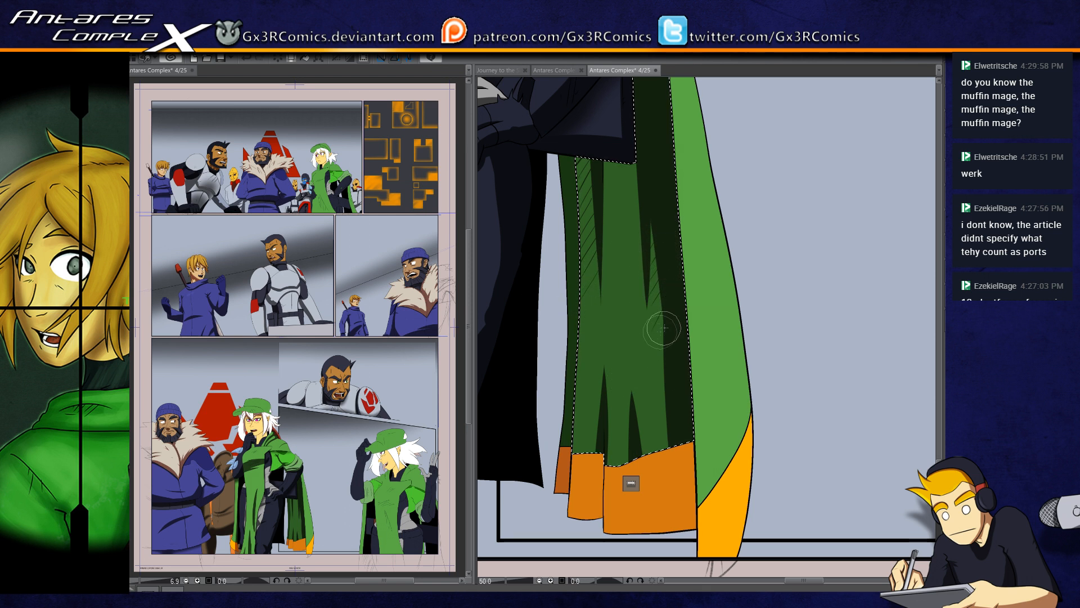
left_click_drag(674, 393, 645, 458)
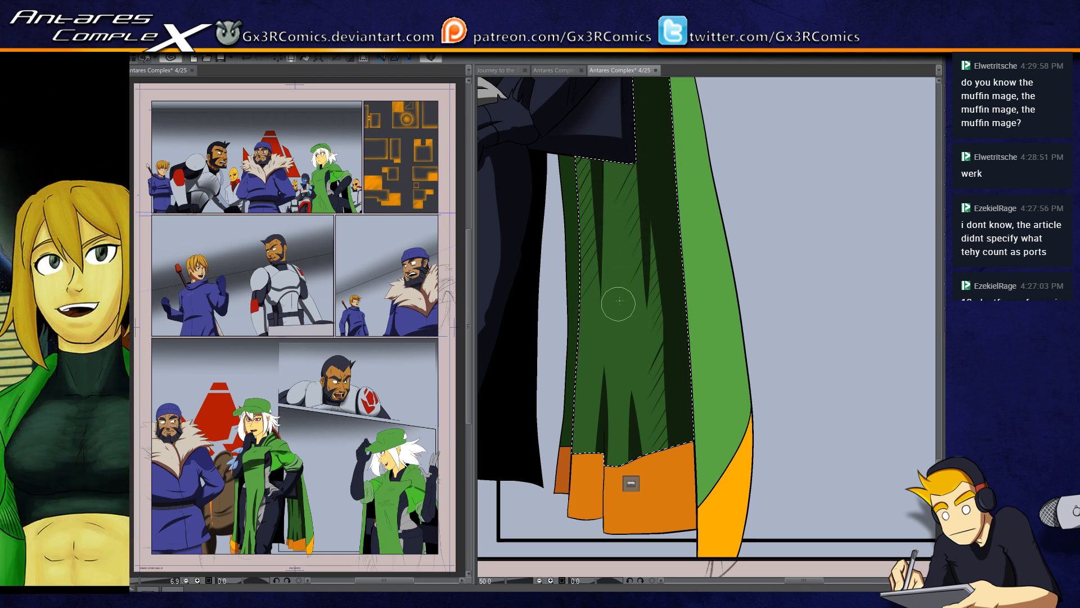
Step: Enlarge the brush and shade a soft dark gradient across the top of the cloak lining beneath the dark pouch
key("]")
key("]")
key("]")
key("]")
mouse_move(599, 130)
left_mouse_down()
mouse_move(617, 131)
mouse_move(647, 236)
mouse_move(614, 259)
left_mouse_up()
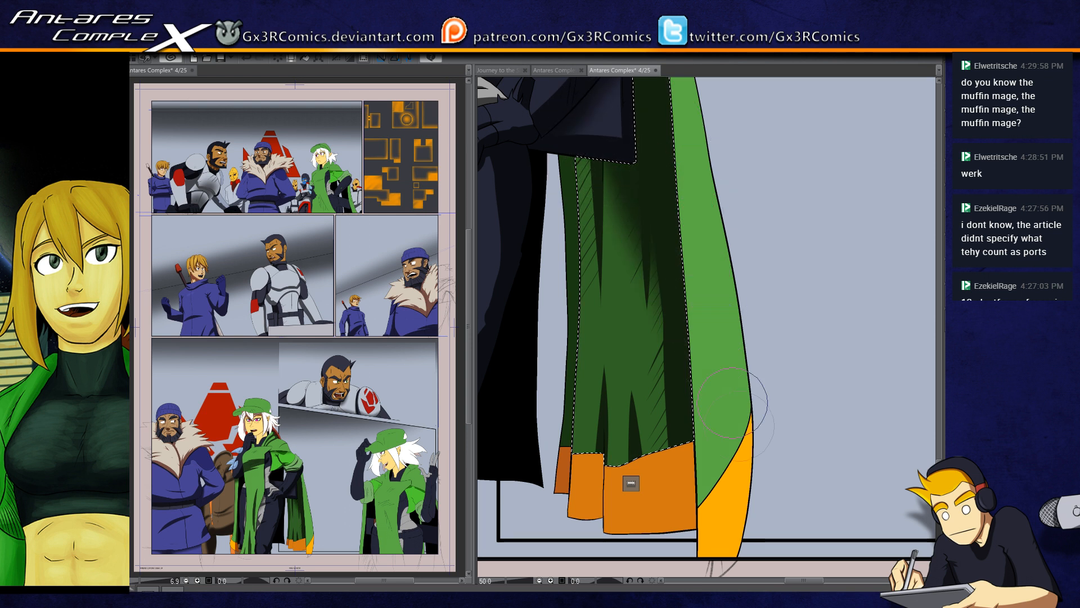
Step: Select the widest orange hem section of the lining and paint vertical fold shadows at its middle and outer edge
key("w")
left_click(606, 499)
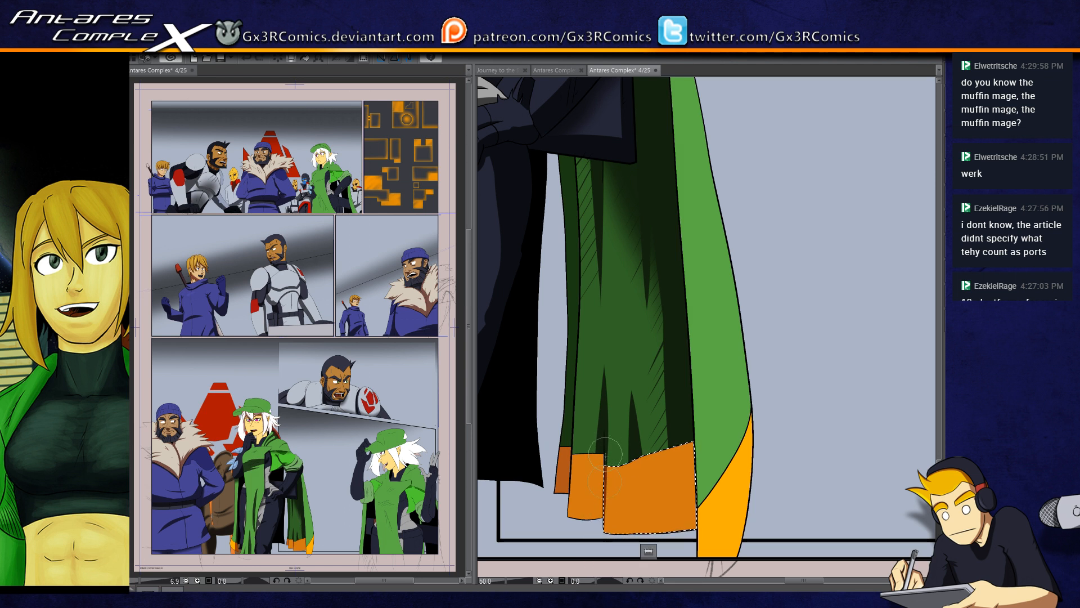
left_click_drag(631, 450, 630, 533)
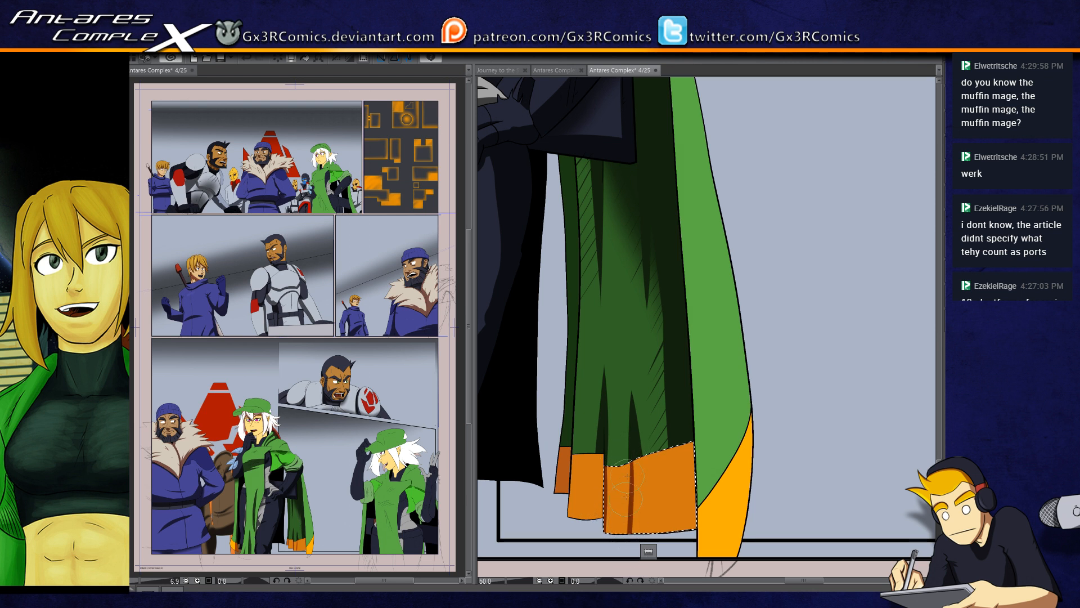
left_click_drag(635, 446, 637, 545)
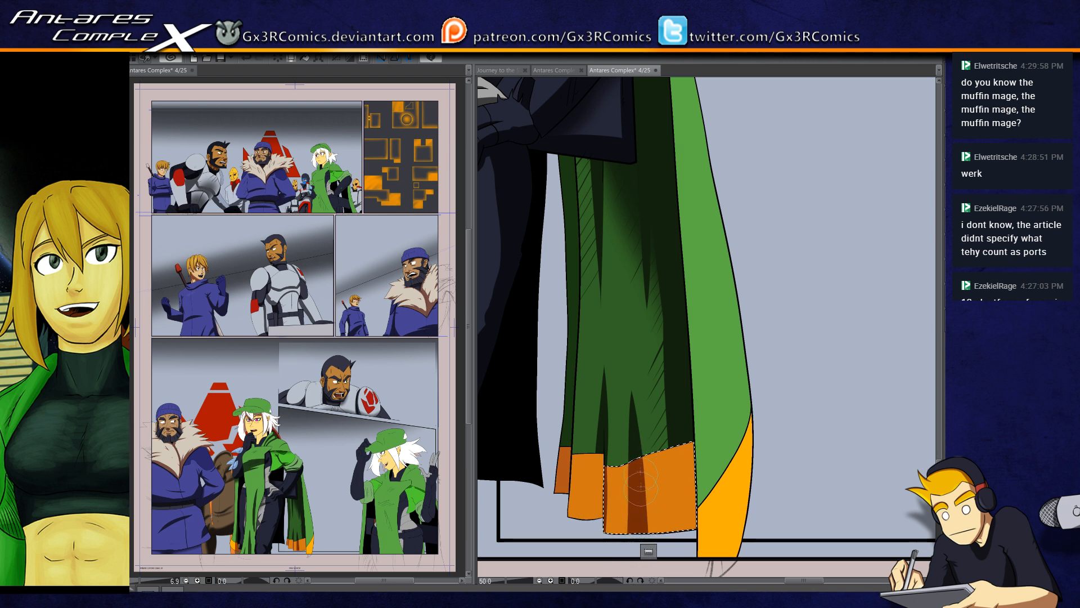
left_click_drag(672, 448, 672, 532)
mouse_move(672, 449)
left_mouse_down()
mouse_move(673, 532)
mouse_move(689, 530)
mouse_move(672, 527)
left_mouse_up()
left_click_drag(685, 450, 687, 528)
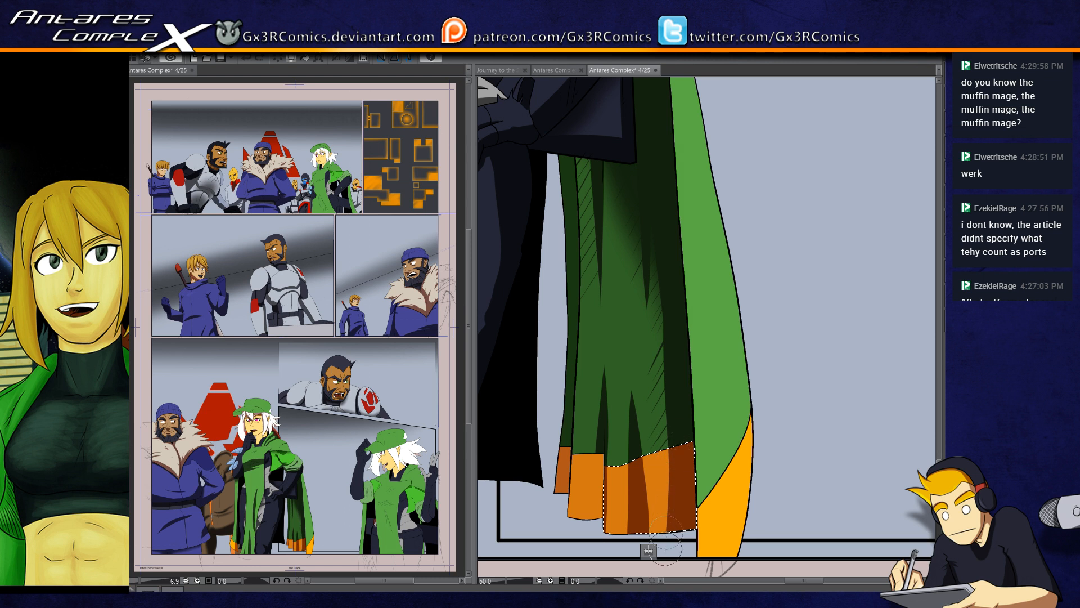
Step: Select the neighbouring orange hem section, paint a vertical fold shadow on it after undoing a first try, and deselect
left_click_drag(616, 492, 637, 423)
left_click(611, 416)
mouse_move(623, 368)
left_mouse_down()
mouse_move(610, 495)
mouse_move(613, 476)
left_mouse_up()
key("ctrl+z")
left_click_drag(623, 379, 609, 502)
key("ctrl+d")
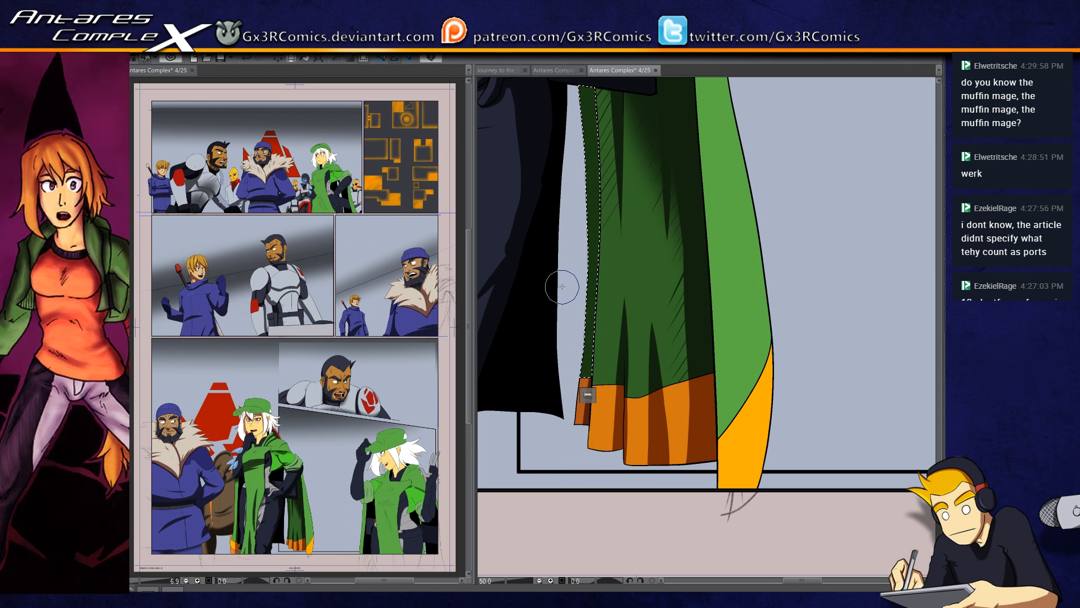
Step: Shade the selected narrow strip along the lining's inner edge, undo the last two strokes and deselect the strip
left_click_drag(562, 287, 550, 331)
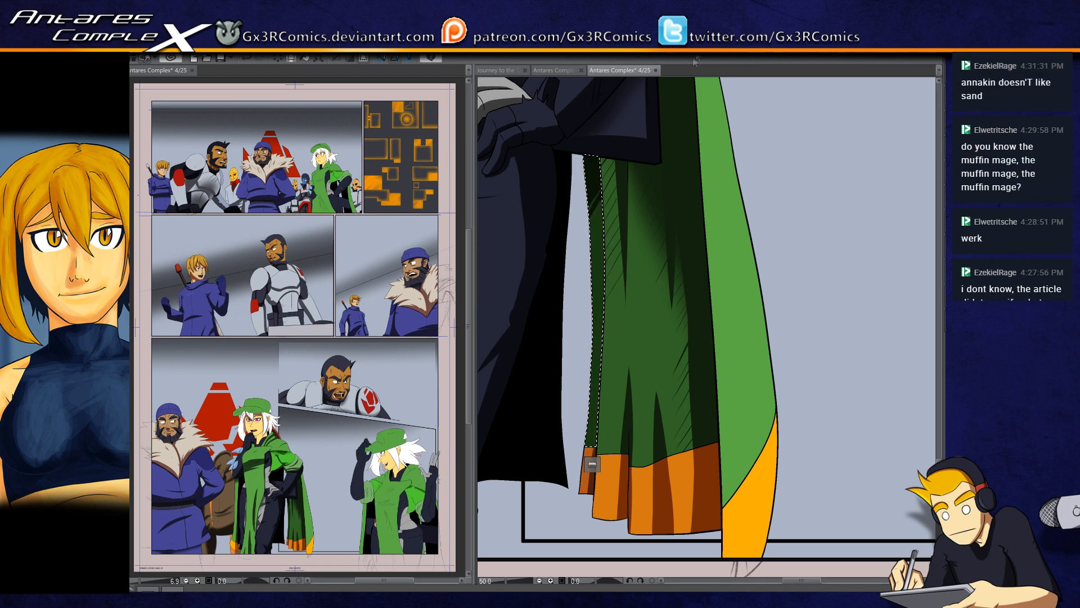
left_click_drag(662, 486, 575, 374)
left_click_drag(523, 118, 535, 187)
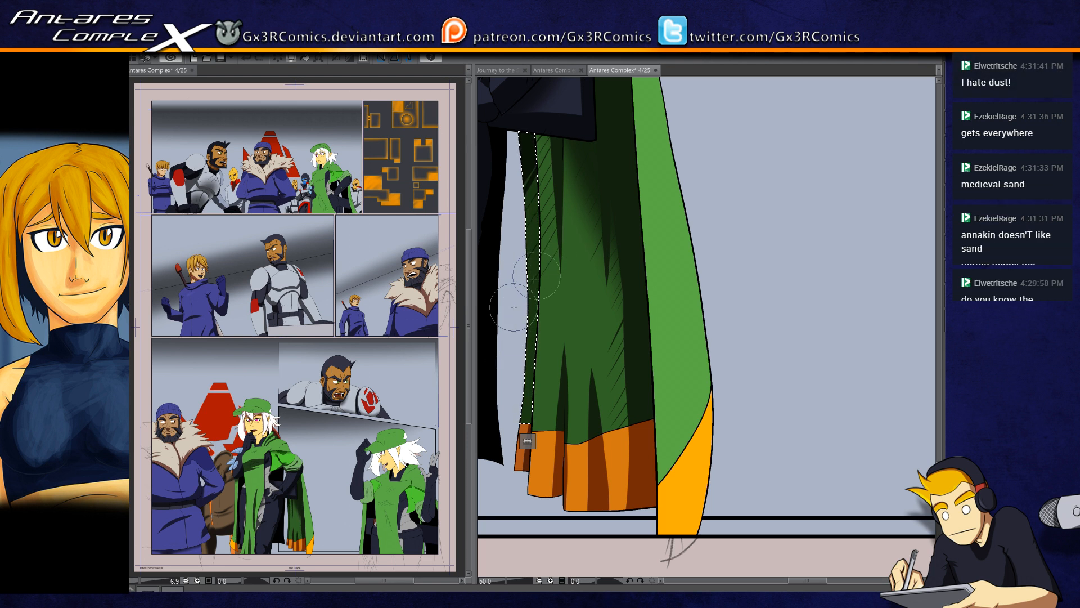
left_click_drag(527, 128, 540, 247)
mouse_move(528, 167)
left_mouse_down()
mouse_move(545, 413)
mouse_move(534, 320)
mouse_move(531, 408)
mouse_move(532, 242)
mouse_move(517, 452)
left_mouse_up()
key("ctrl+z")
key("ctrl+z")
key("ctrl+d")
scroll(543, 366, "down", 2)
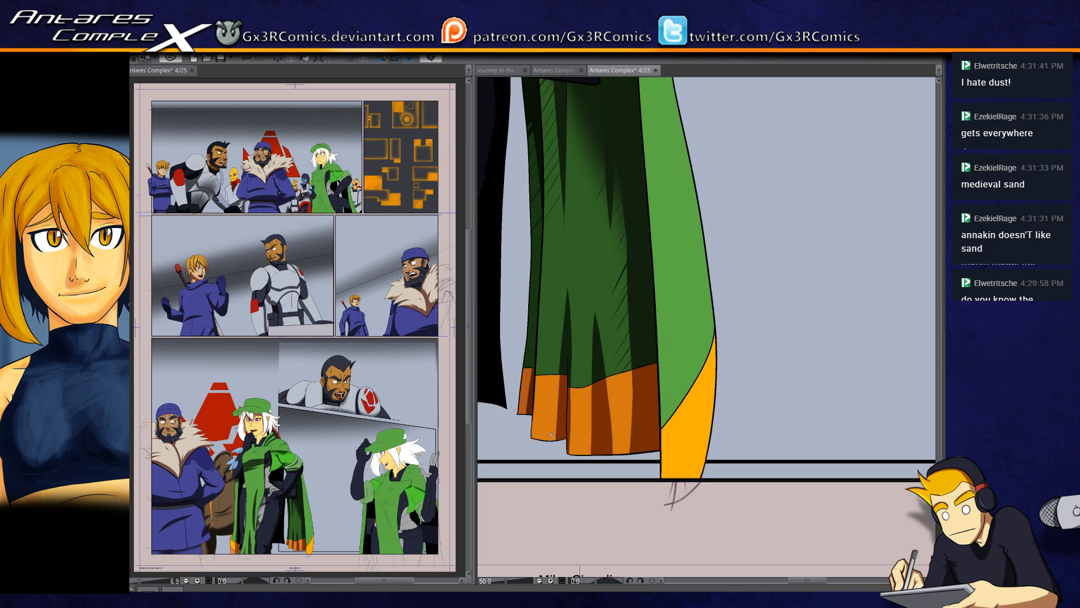
Step: Select the cloak's light green outer edge with its yellow-orange tip and paint a tapered shadow down its outer side, redoing unwanted strokes
left_click(683, 416)
left_click(680, 383, "shift")
scroll(687, 505, "down", 2)
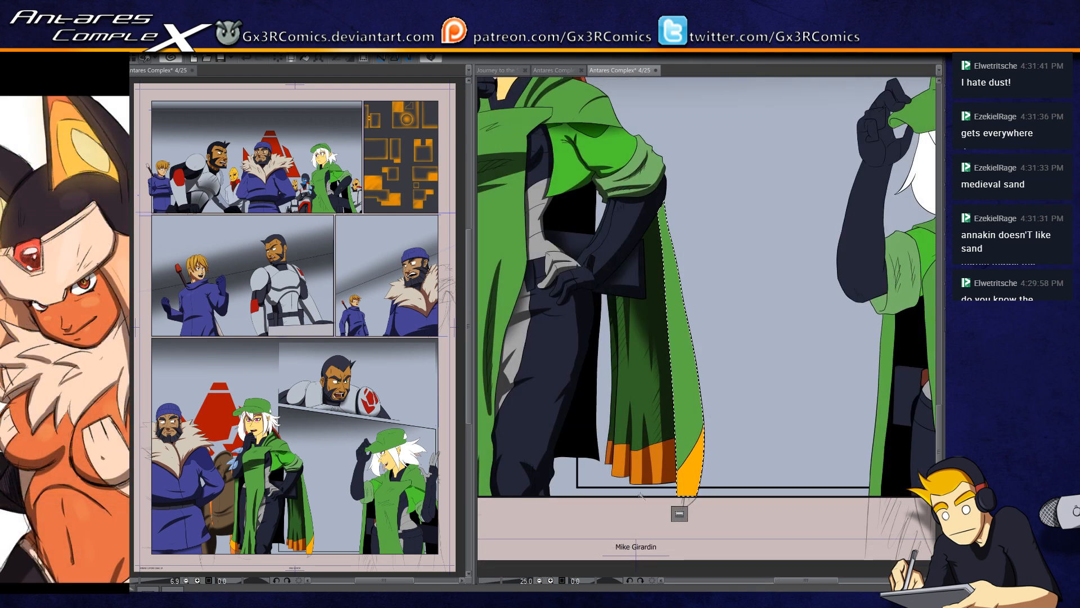
key("bracketright")
mouse_move(687, 497)
left_mouse_down()
mouse_move(712, 337)
mouse_move(679, 471)
left_mouse_up()
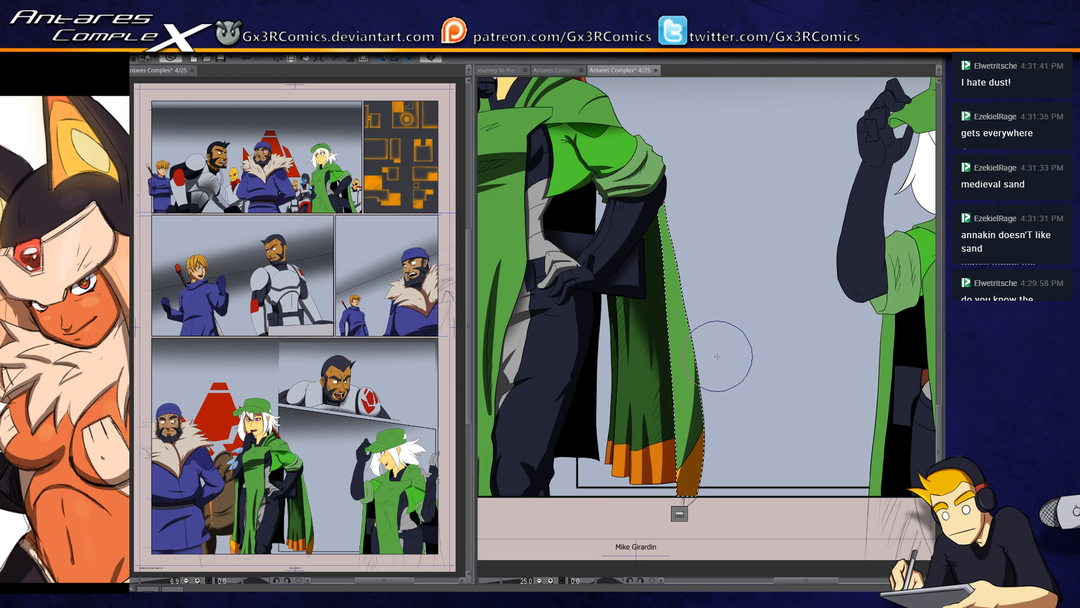
key("ctrl+z")
left_click_drag(710, 343, 691, 509)
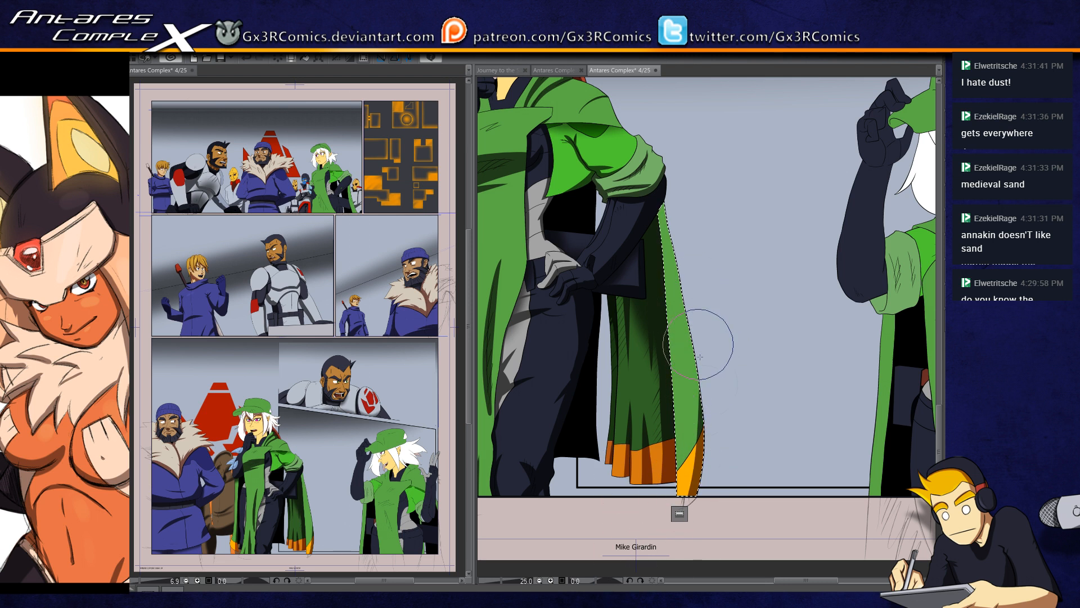
left_click_drag(693, 346, 678, 509)
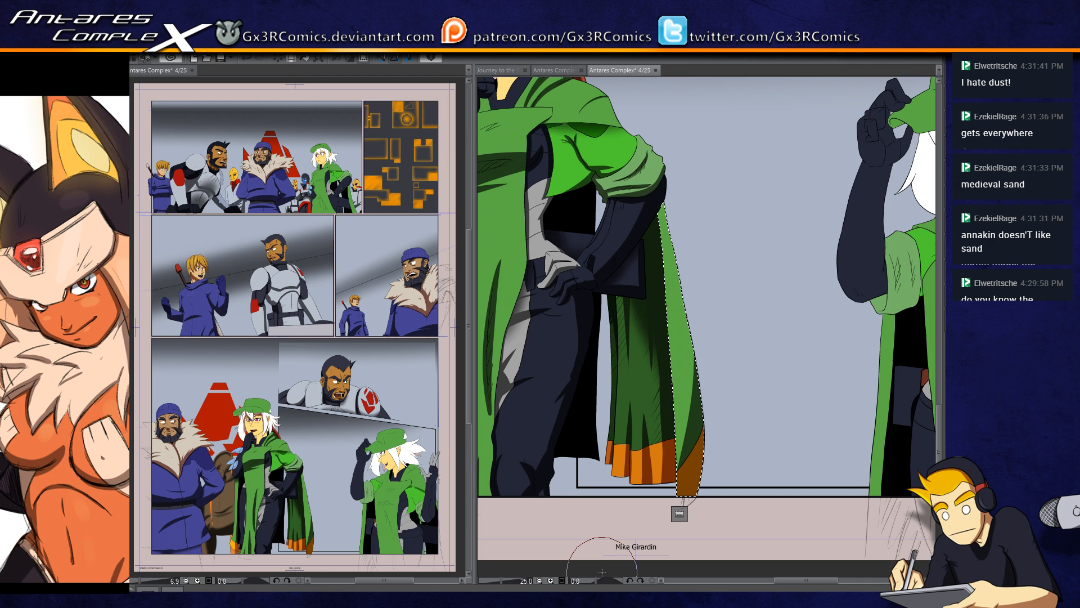
key("ctrl+z")
mouse_move(709, 357)
left_mouse_down()
mouse_move(677, 551)
mouse_move(678, 502)
mouse_move(662, 539)
left_mouse_up()
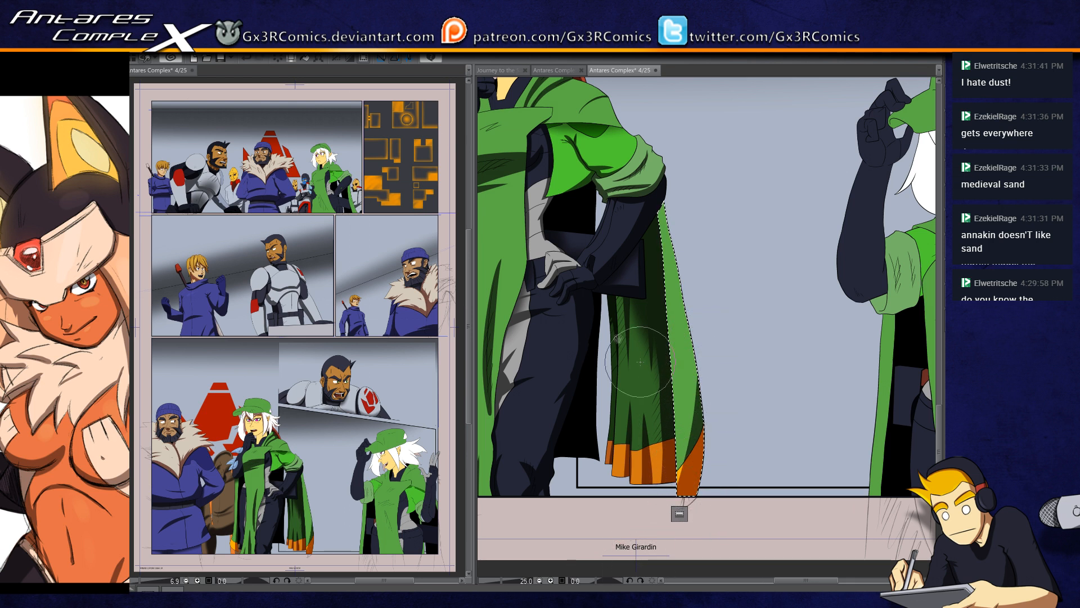
Step: Finish the shadow on the cloak's light green outer edge with its orange tip and deselect it
left_click_drag(641, 362, 699, 436)
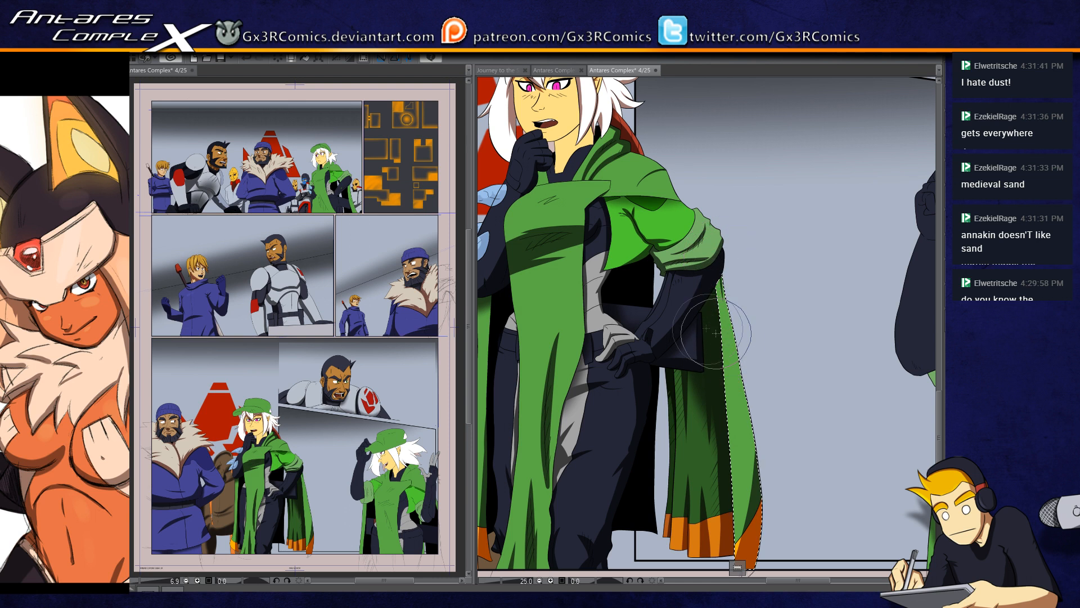
key("ctrl+d")
left_click_drag(710, 213, 703, 267)
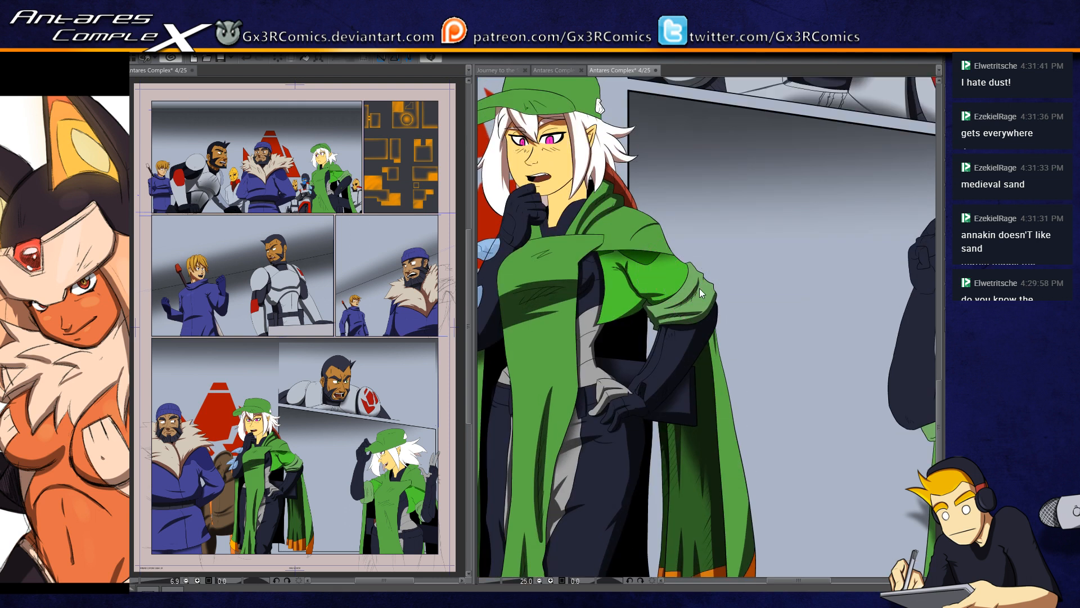
scroll(700, 288, "down", 6)
scroll(678, 315, "up", 4)
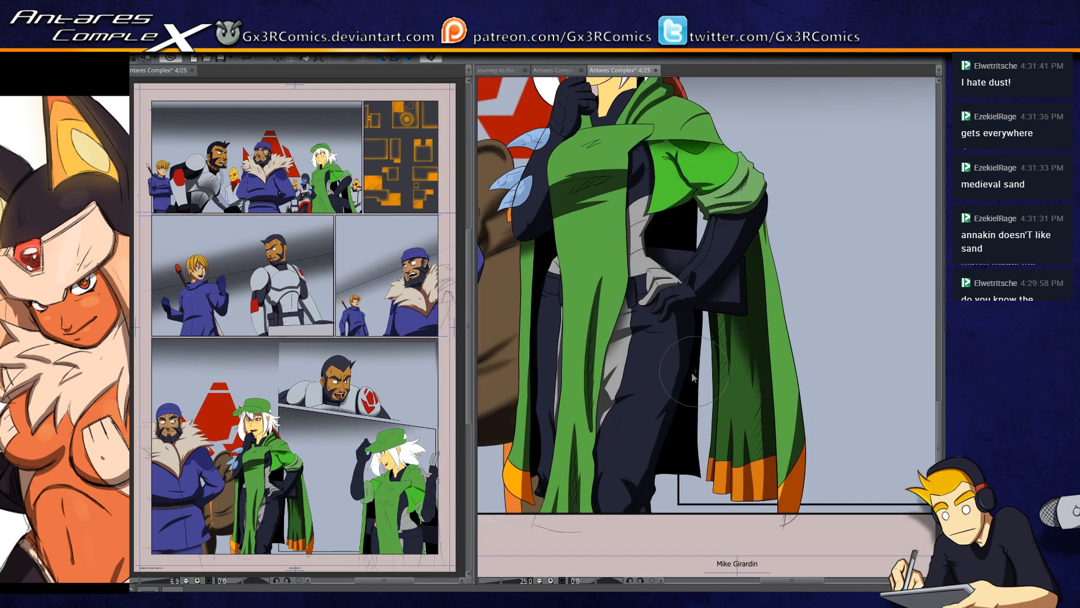
Step: Examine the shading across the page's panels, from the lower cloak up to the white-haired woman in the first panel
left_click_drag(653, 174, 685, 415)
left_click_drag(685, 237, 677, 414)
left_click_drag(595, 307, 651, 488)
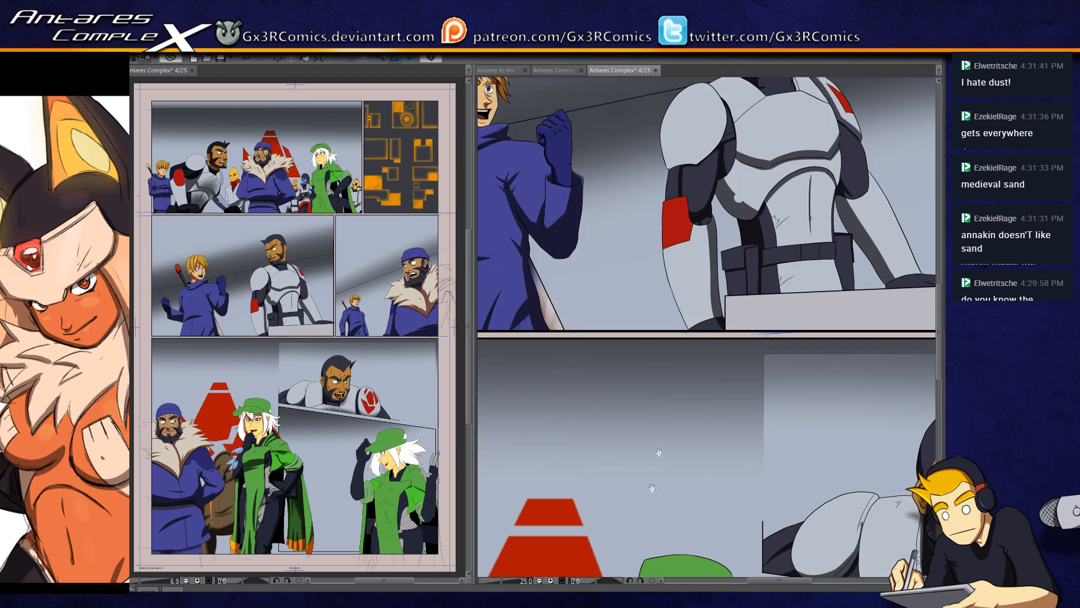
left_click_drag(624, 391, 653, 516)
left_click_drag(632, 466, 709, 437)
left_click_drag(599, 450, 597, 415)
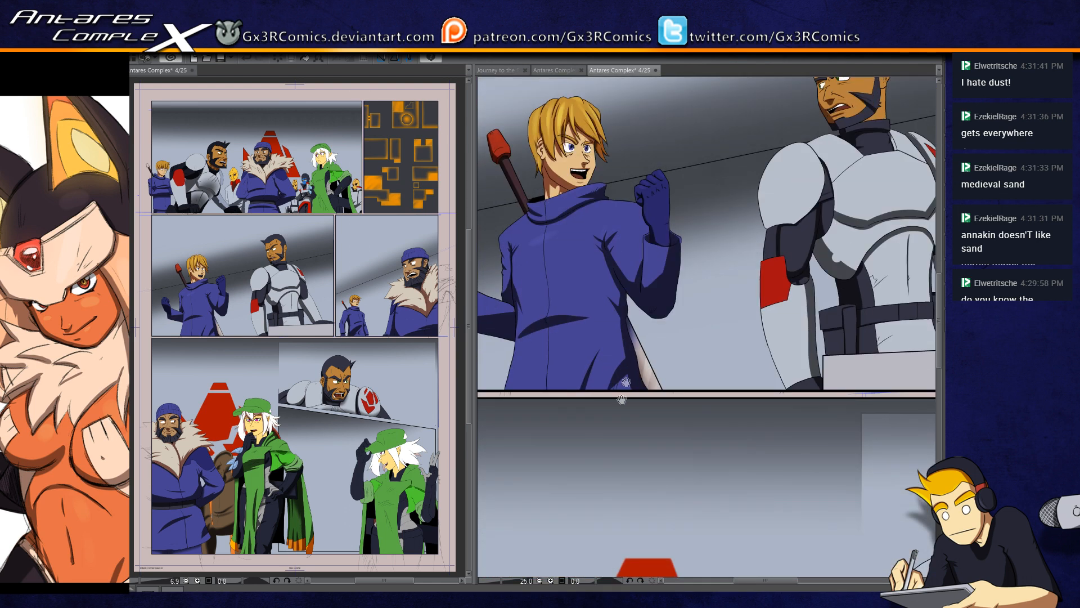
left_click_drag(688, 415, 795, 383)
left_click_drag(923, 439, 683, 433)
left_click_drag(835, 465, 585, 462)
left_click_drag(789, 467, 564, 475)
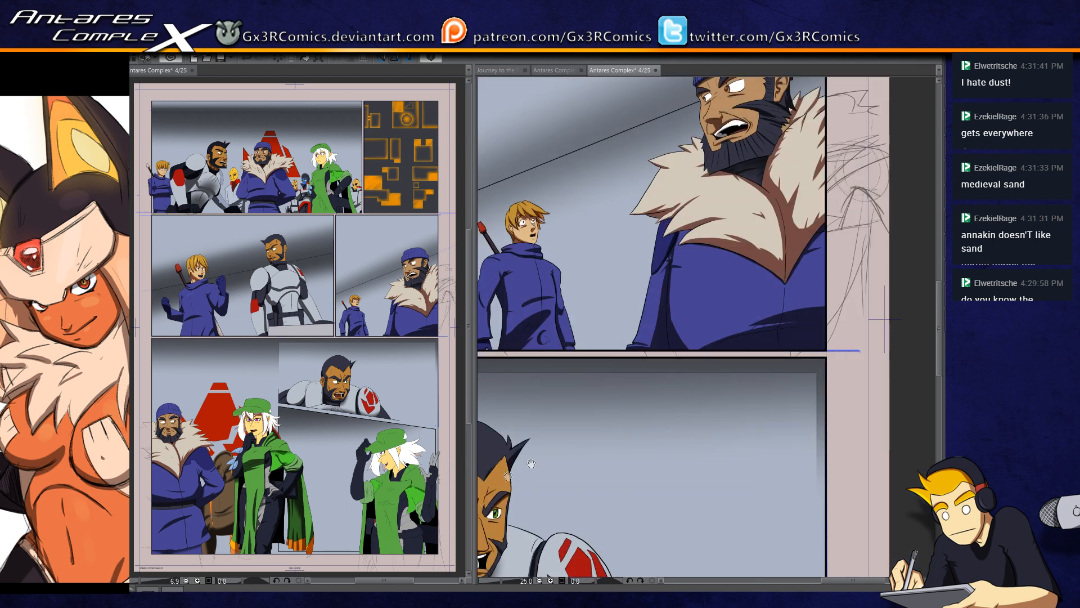
left_click_drag(624, 431, 619, 559)
left_click_drag(592, 347, 618, 565)
left_click_drag(623, 384, 646, 509)
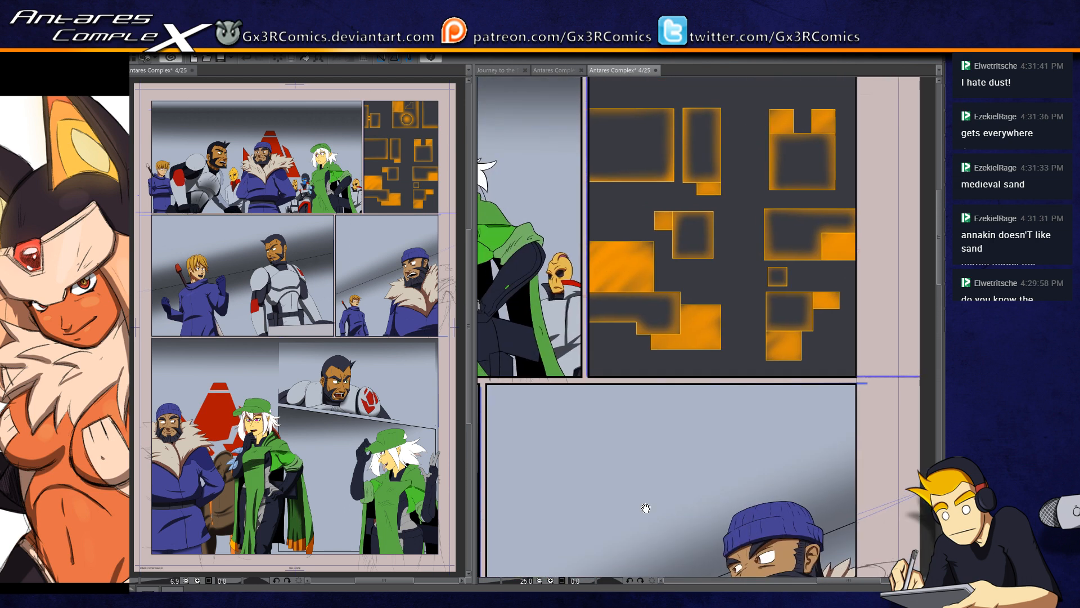
left_click_drag(485, 287, 670, 372)
left_click_drag(638, 289, 666, 302)
left_click_drag(612, 392, 634, 369)
left_click_drag(666, 296, 718, 369)
scroll(596, 336, "up", 3)
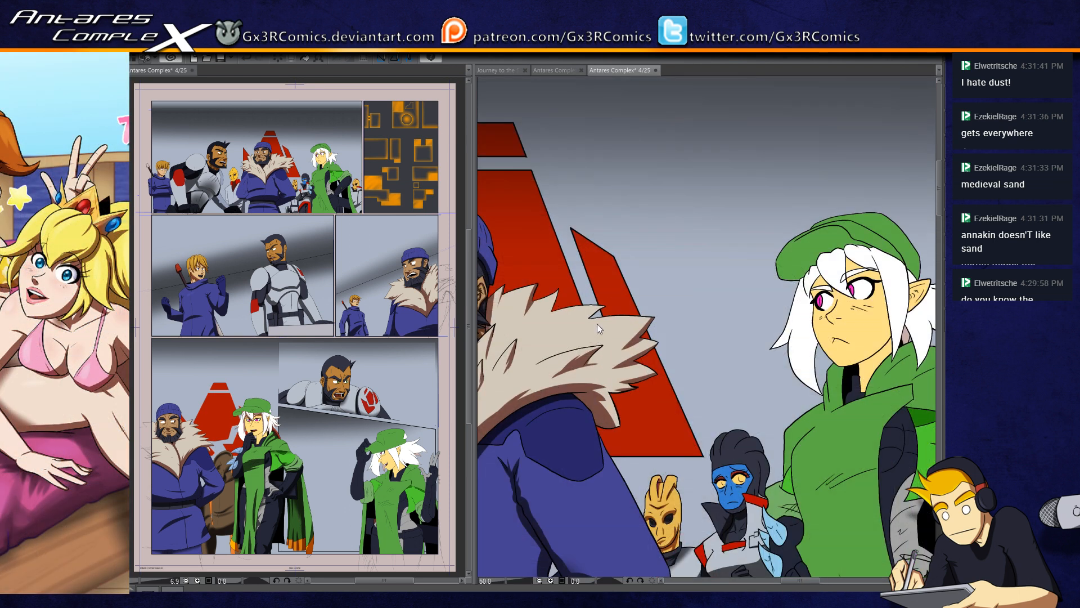
Step: Select the woman's white front hair lock in the first panel and paint shadows along its face-side edge and side tip with a smaller brush
left_click_drag(934, 334, 632, 384)
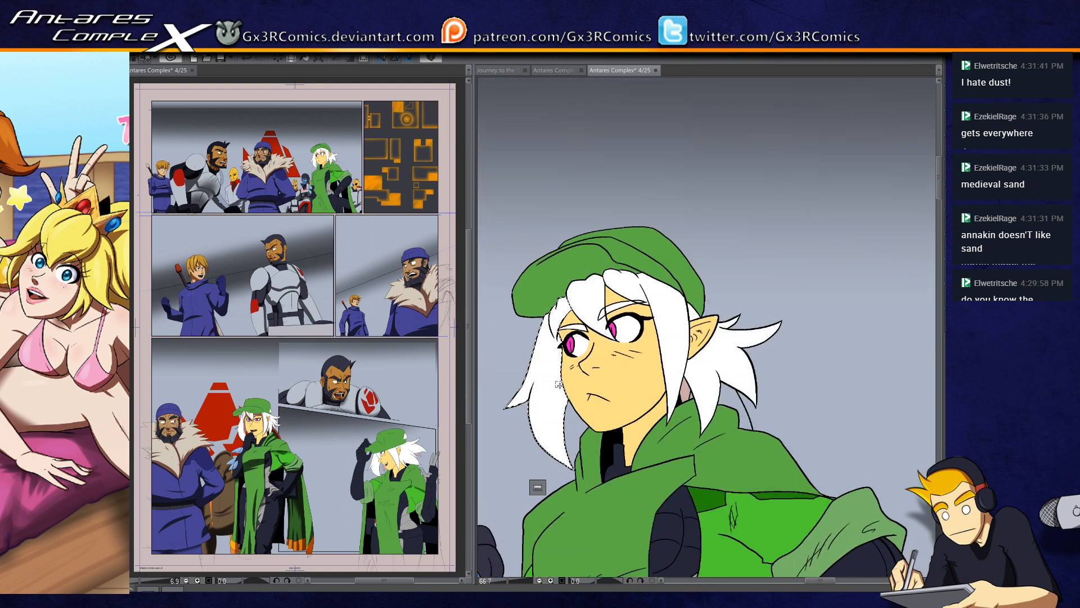
scroll(558, 381, "up", 2)
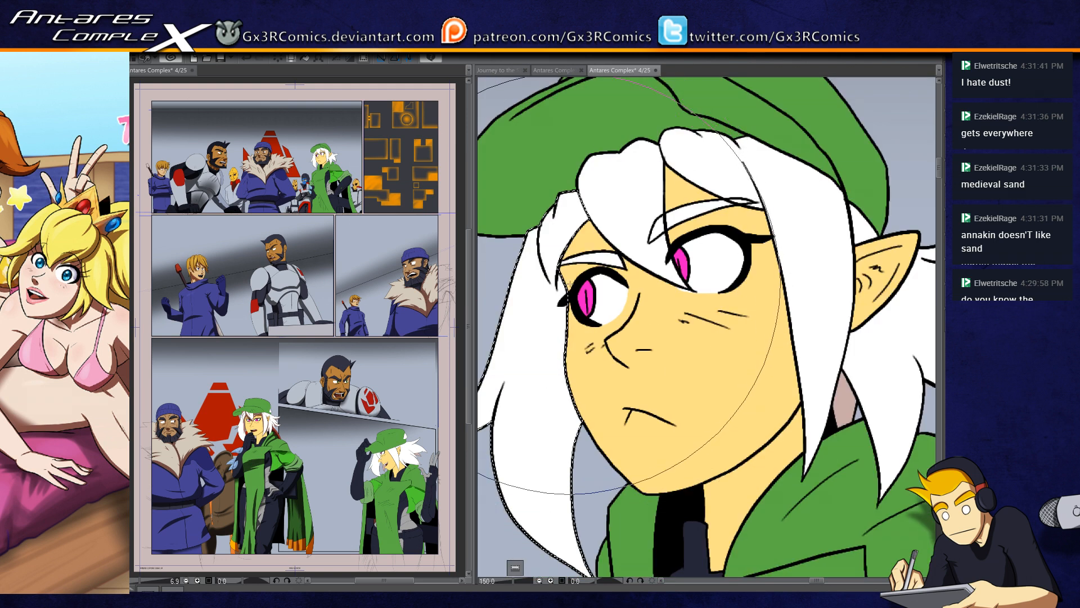
key("bracketleft")
key("bracketleft")
key("bracketleft")
key("bracketleft")
key("bracketleft")
key("bracketleft")
left_click_drag(569, 265, 563, 346)
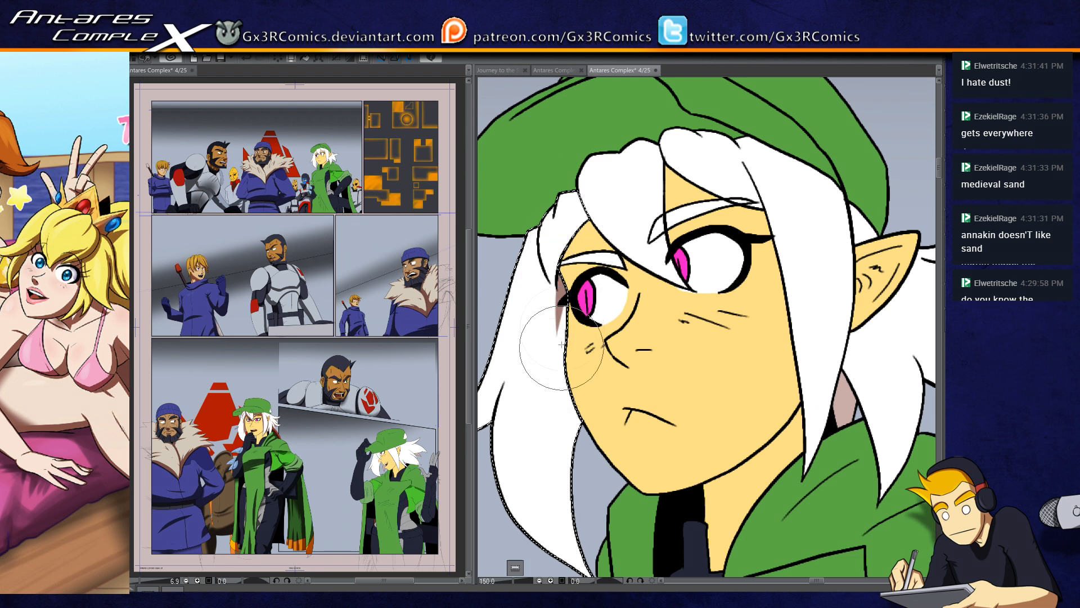
left_click_drag(568, 305, 582, 397)
left_click_drag(568, 241, 549, 385)
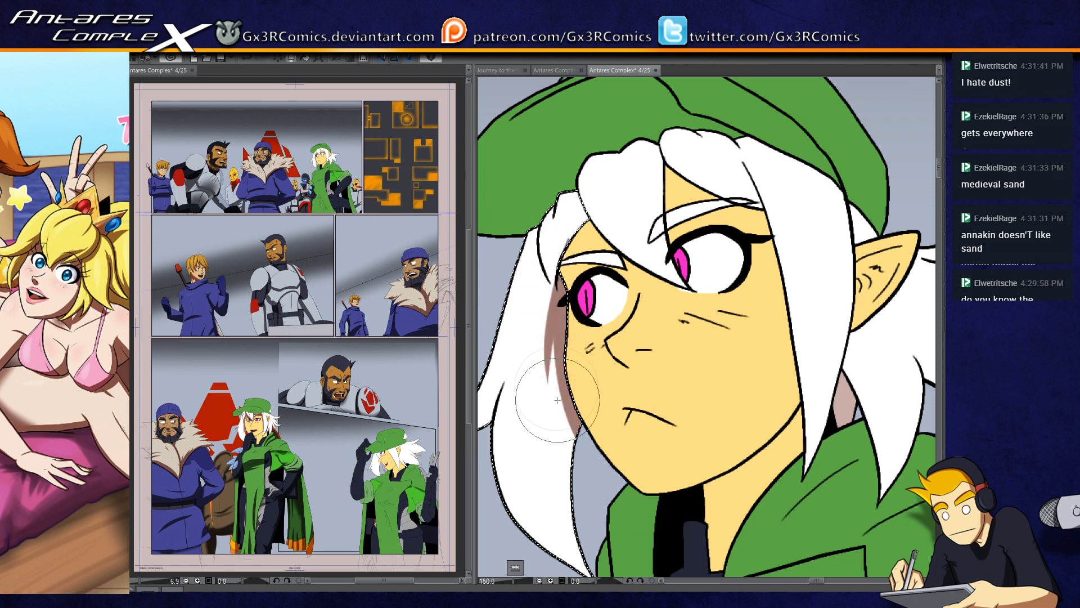
left_click_drag(563, 281, 550, 383)
left_click_drag(564, 339, 571, 472)
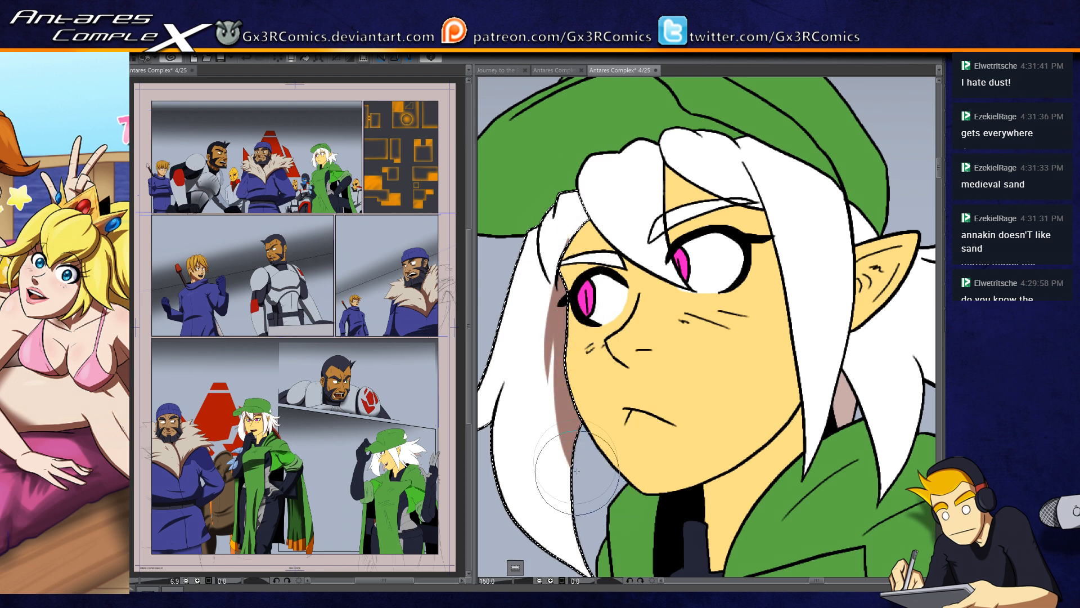
left_click_drag(538, 424, 592, 389)
left_click_drag(557, 388, 575, 369)
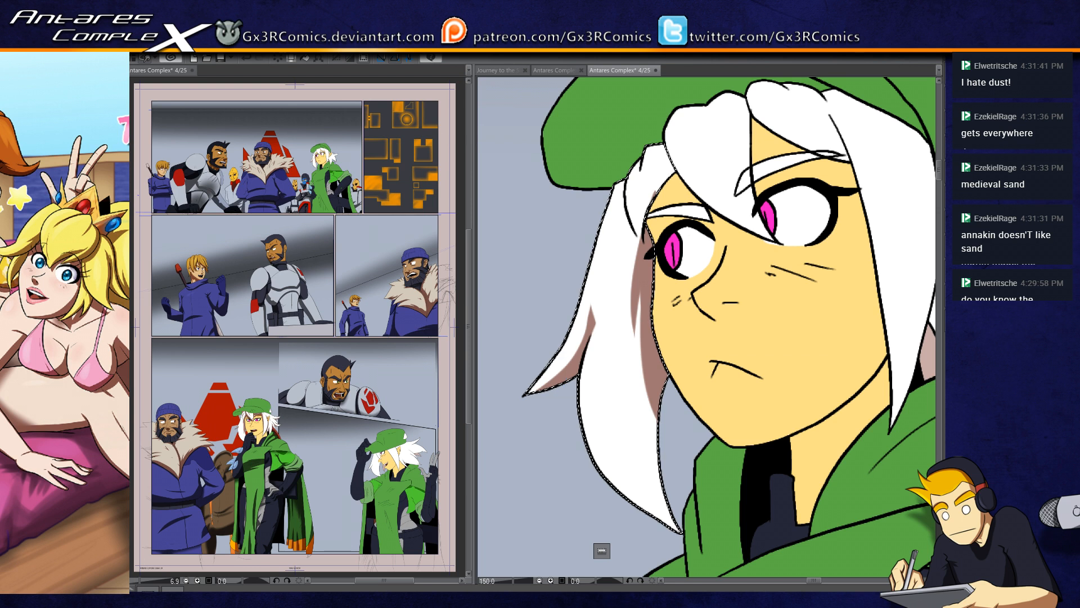
Step: Paint shadows at the hair lock's roots below the cap and extend its inner-edge shadow to the lower tip, undoing one stroke
left_click_drag(692, 197, 620, 225)
key("ctrl+z")
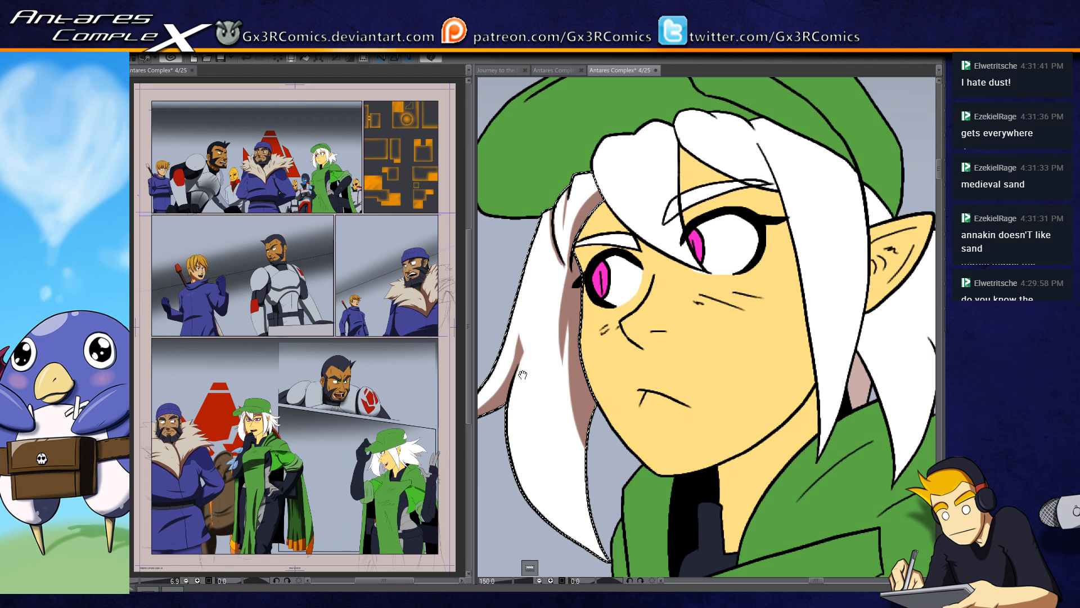
left_click_drag(523, 374, 568, 286)
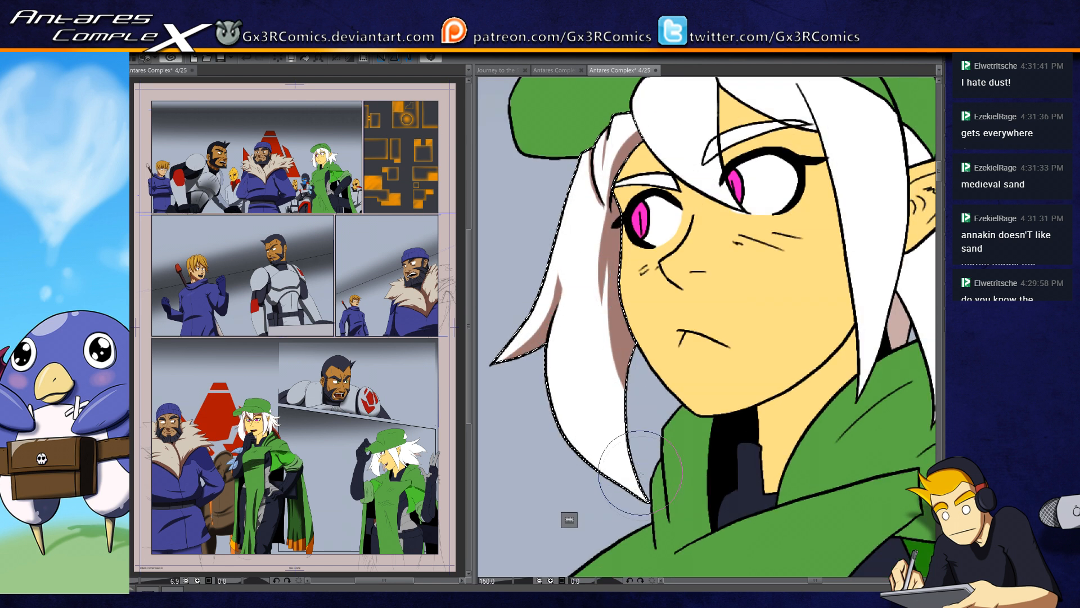
left_click_drag(632, 473, 624, 344)
left_click_drag(630, 472, 608, 397)
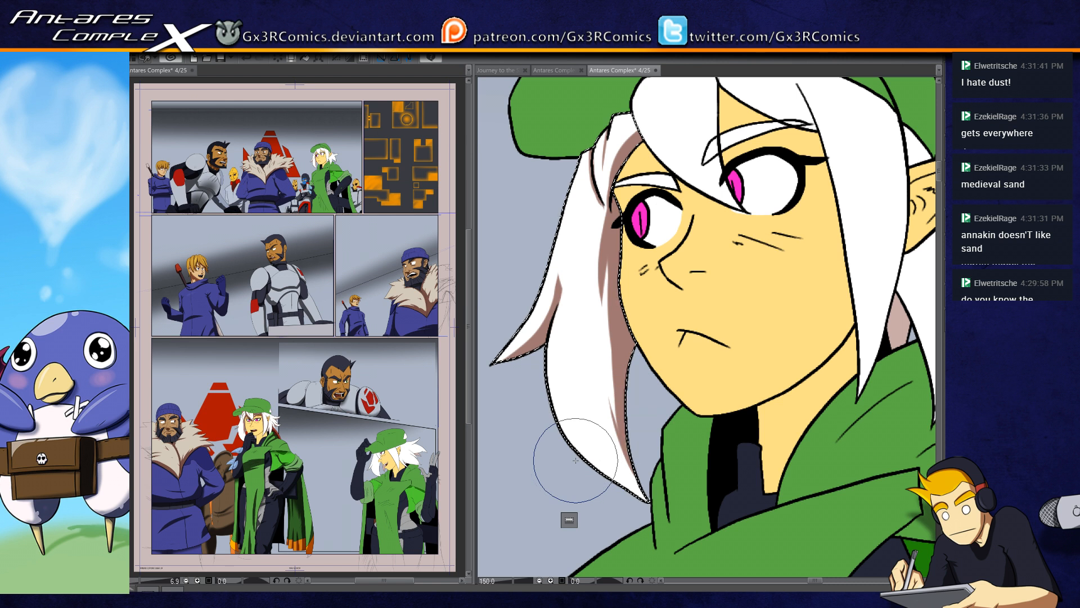
Step: Select the woman's face and paint the cast shadows of the fringe across her forehead, brows and upper eyes
mouse_move(657, 163)
left_mouse_down()
mouse_move(504, 276)
mouse_move(619, 291)
left_mouse_up()
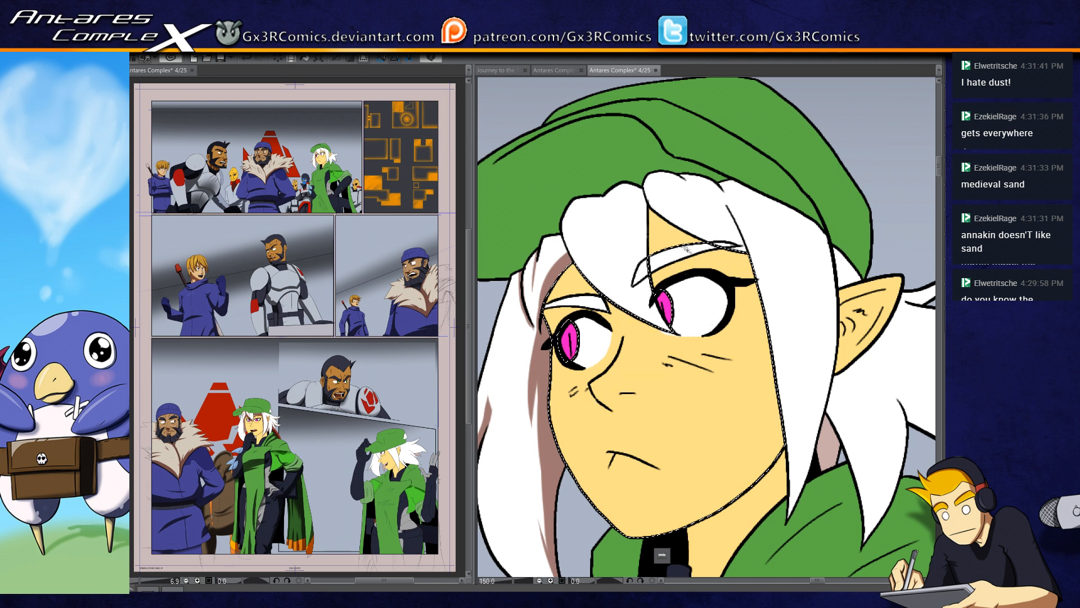
left_click_drag(674, 237, 725, 256)
left_click_drag(642, 205, 812, 254)
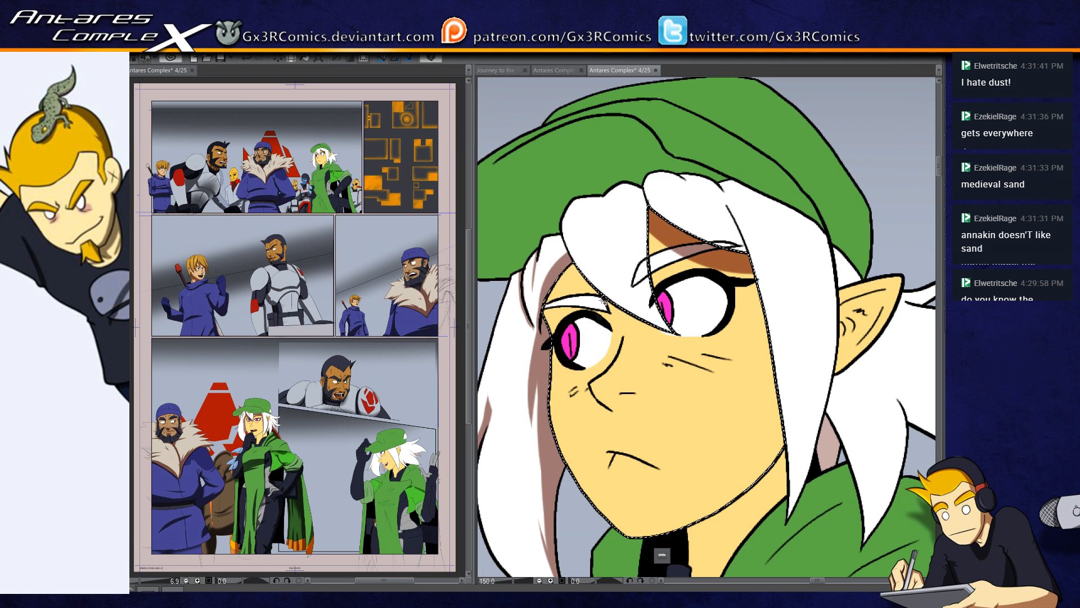
left_click_drag(532, 316, 607, 307)
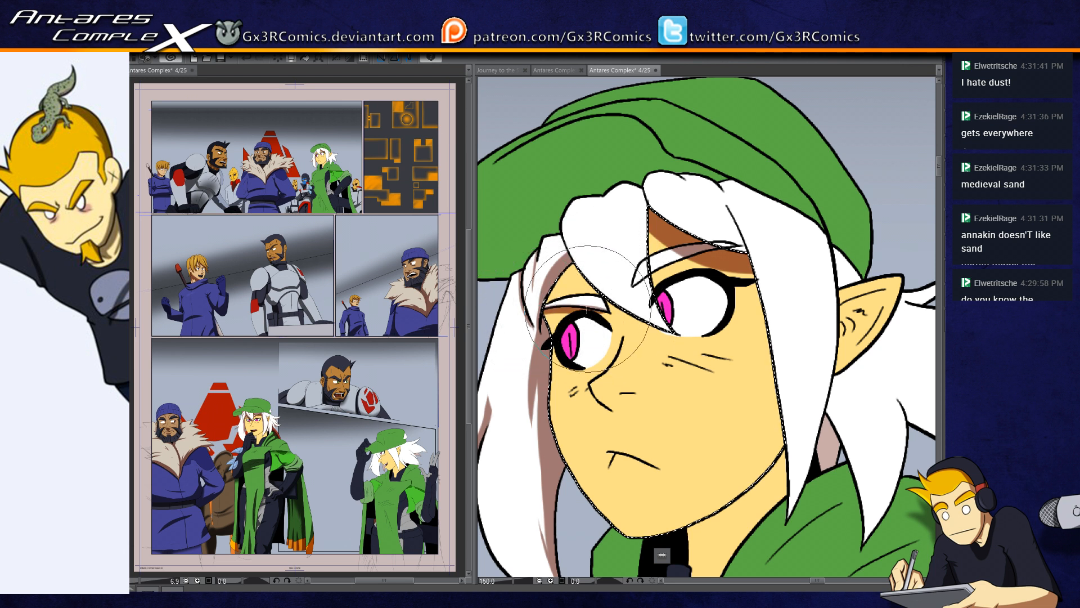
left_click_drag(534, 326, 609, 309)
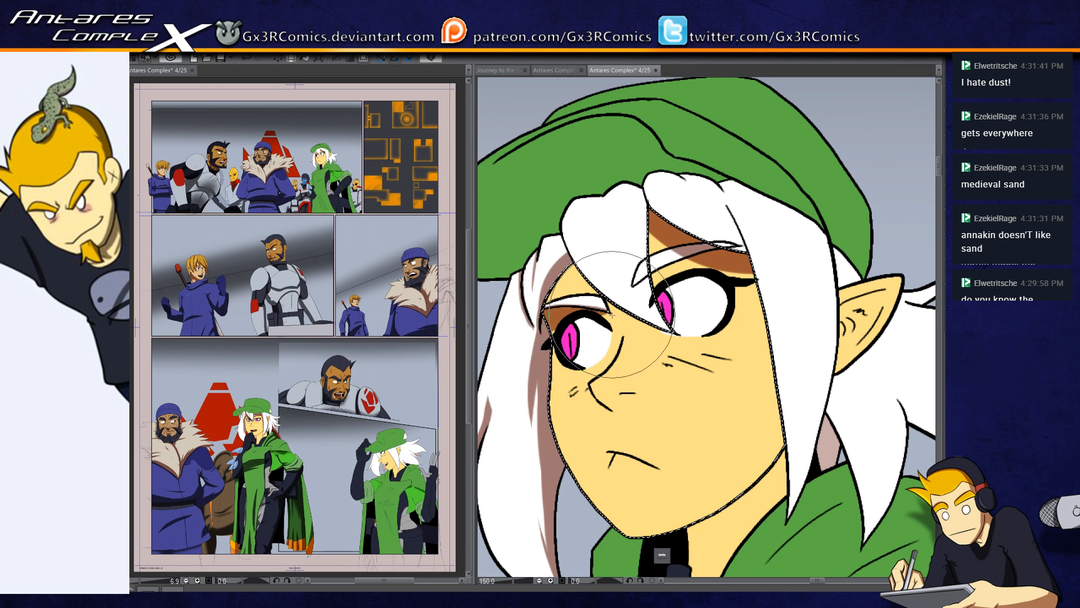
left_click_drag(565, 274, 583, 276)
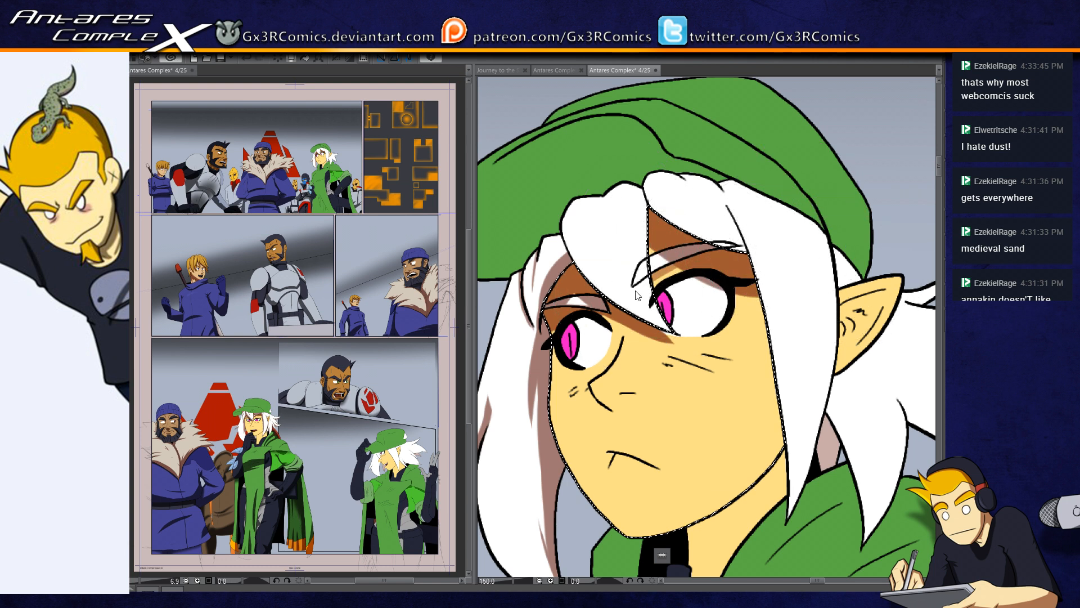
Step: Paint a shadow under the woman's nose and small shadows around her mouth and lower lip
left_click_drag(647, 403, 596, 345)
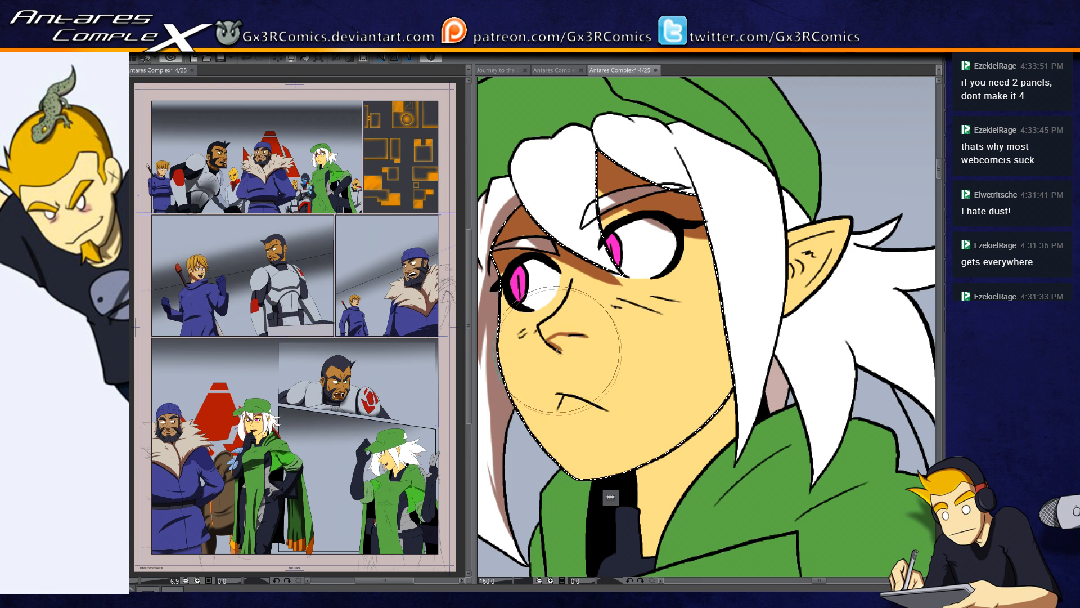
mouse_move(568, 354)
left_mouse_down()
mouse_move(585, 342)
mouse_move(554, 341)
mouse_move(574, 369)
mouse_move(583, 363)
mouse_move(578, 371)
mouse_move(577, 350)
left_mouse_up()
left_click_drag(570, 418, 582, 420)
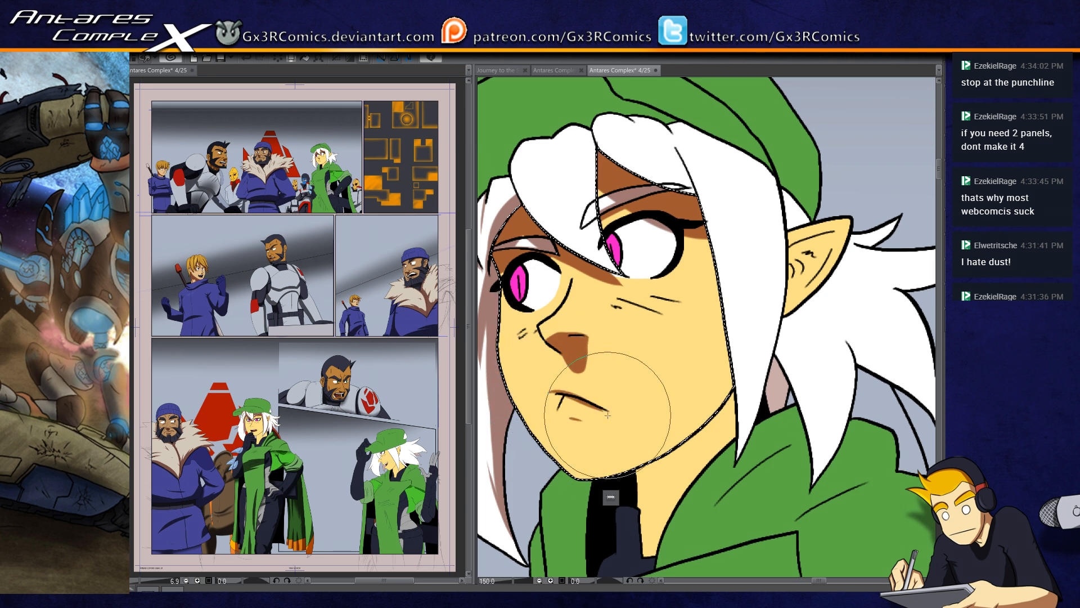
left_click_drag(554, 391, 612, 412)
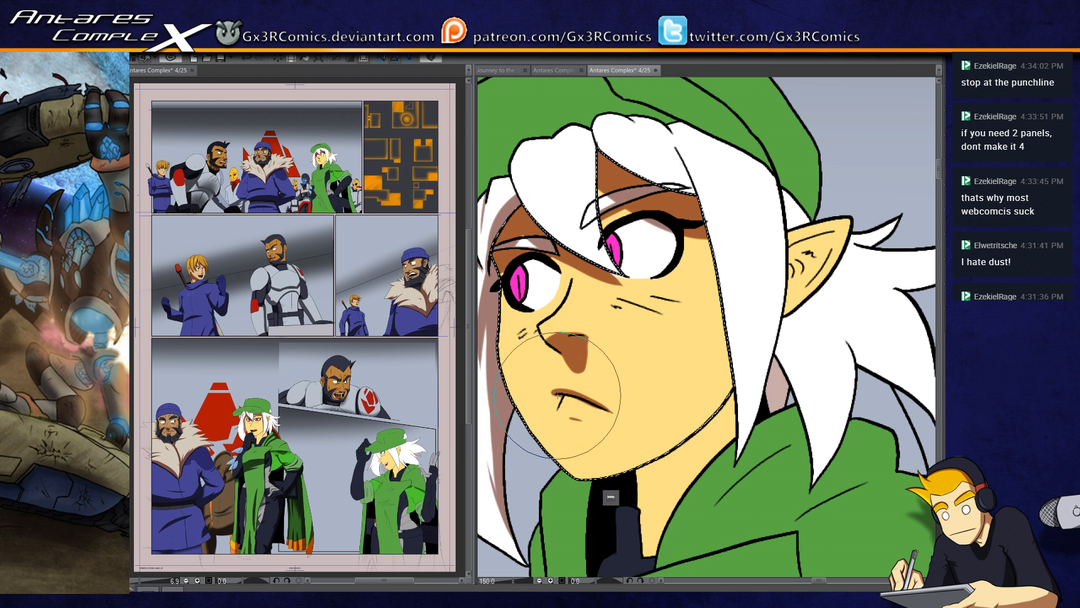
Step: Shade the small marks on the woman's cheek and paint a shadow down the side of her face along the hair
left_click_drag(616, 362, 605, 391)
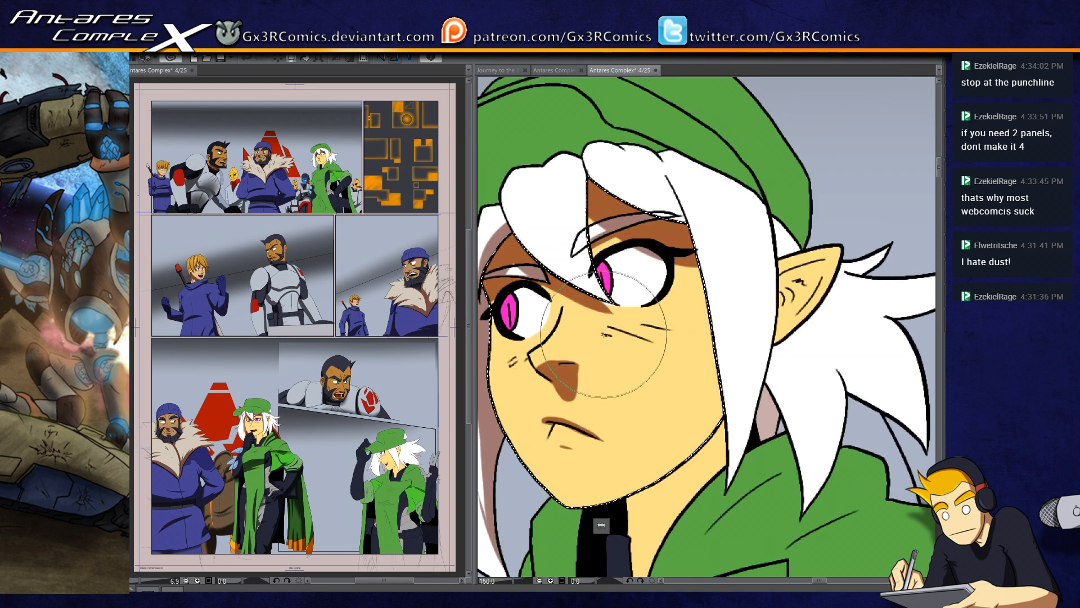
mouse_move(626, 331)
left_mouse_down()
mouse_move(640, 330)
mouse_move(630, 329)
left_mouse_up()
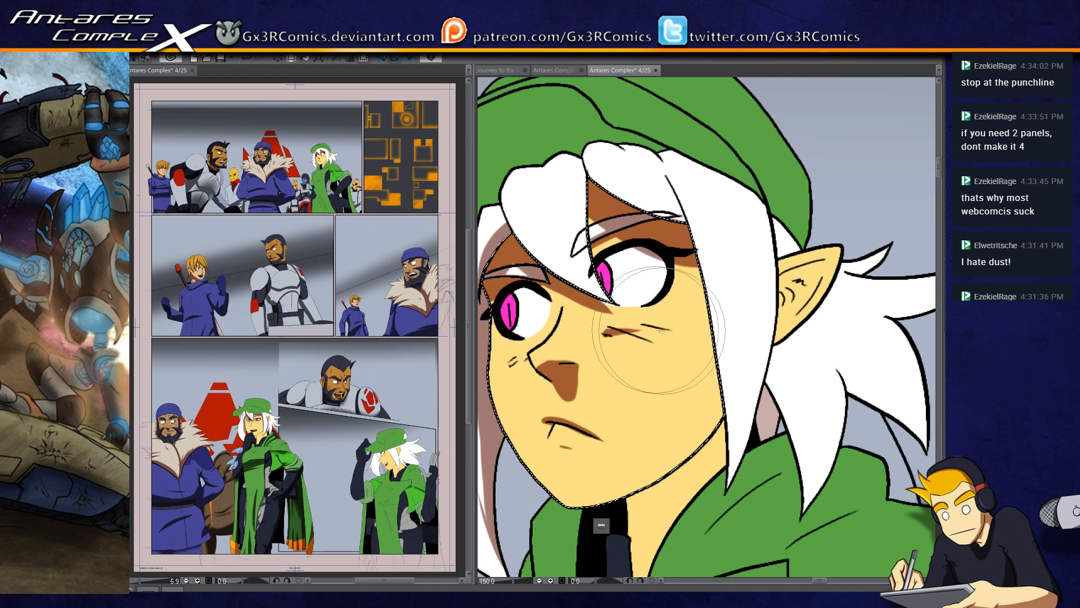
mouse_move(688, 239)
left_mouse_down()
mouse_move(710, 293)
mouse_move(713, 441)
mouse_move(668, 323)
mouse_move(719, 366)
left_mouse_up()
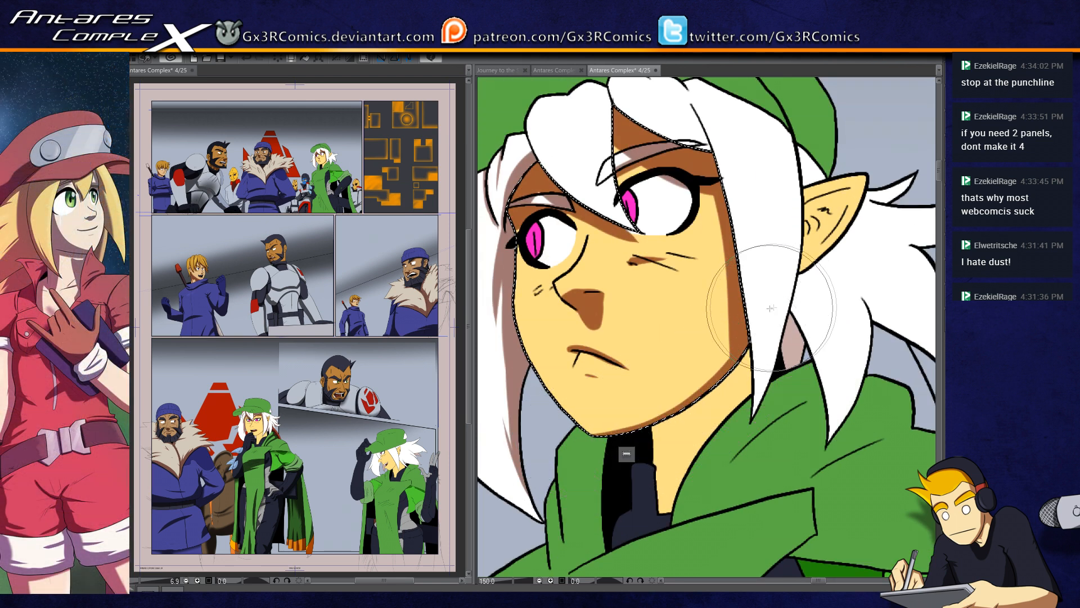
Step: Select the skin of the woman's neck, paint a shadow below the jawline with a smaller brush, and deselect
key("w")
left_click(687, 428)
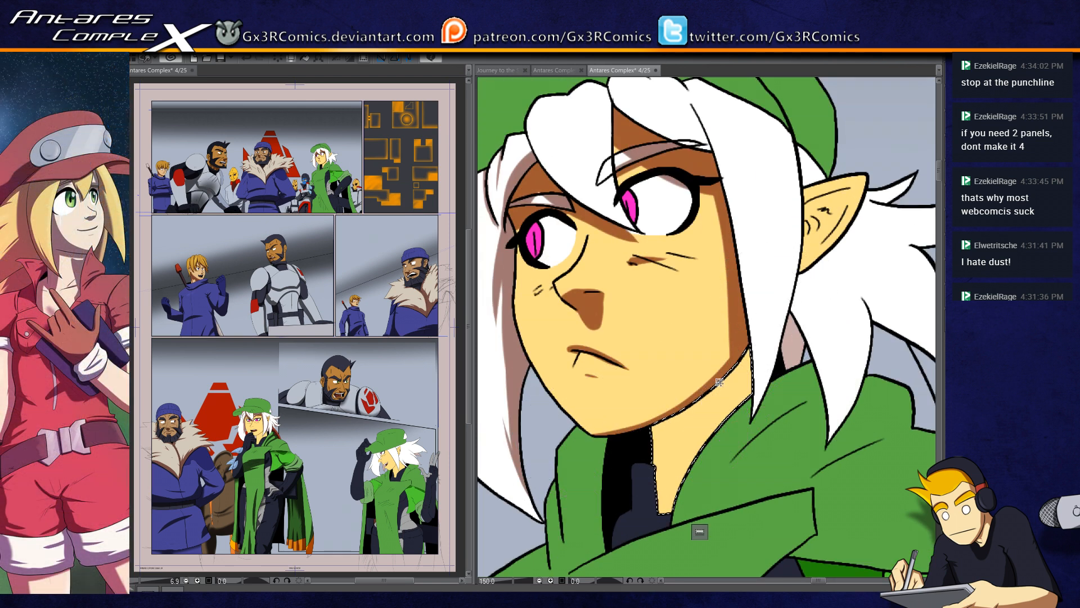
key("b")
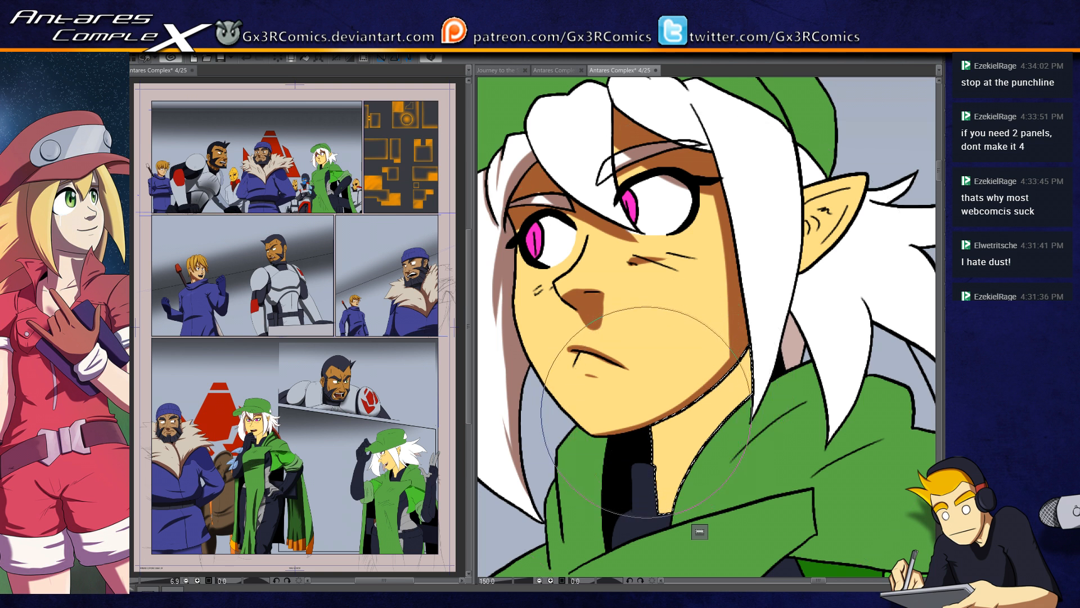
key("bracketleft")
key("bracketleft")
key("bracketleft")
key("bracketleft")
left_click_drag(651, 437, 719, 370)
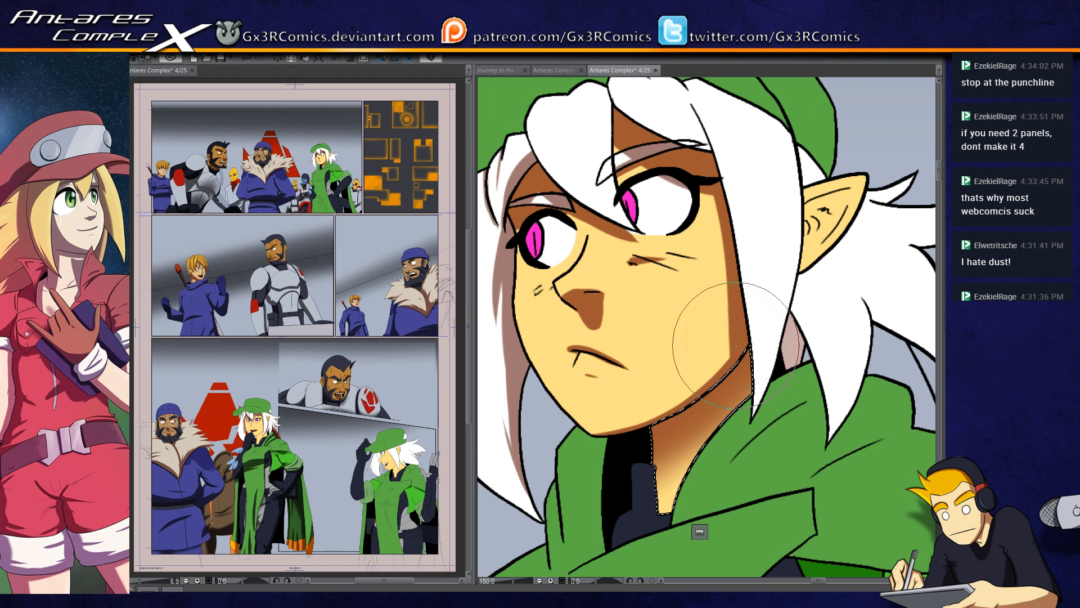
key("ctrl+d")
Step: Select the dark collar section at the woman's throat and paint a shadow along its lower edge
left_click_drag(716, 487, 669, 356)
key("w")
left_click(596, 350)
key("b")
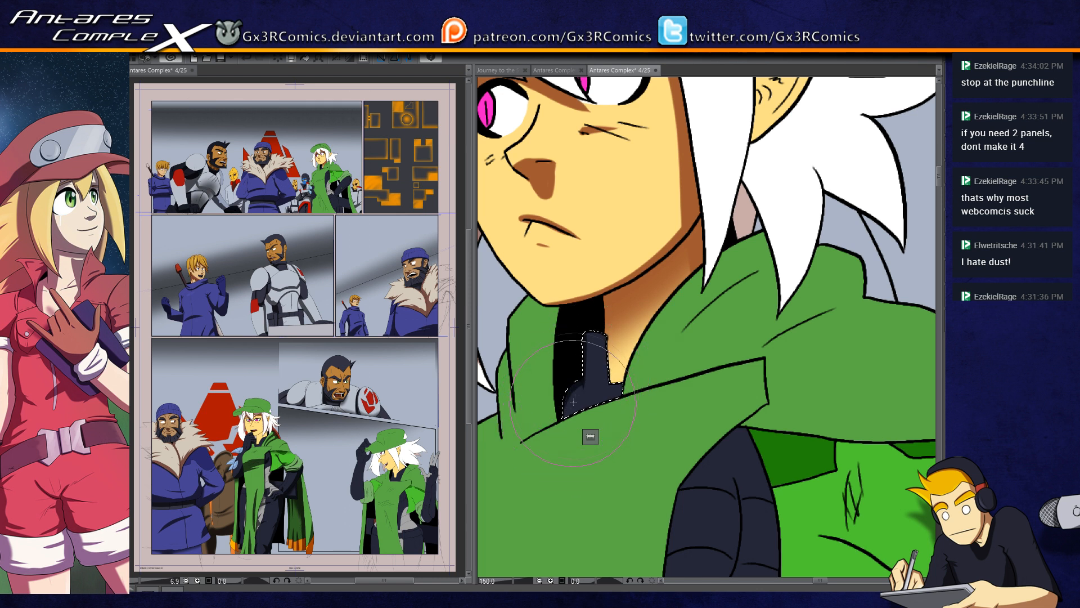
left_click_drag(567, 416, 623, 383)
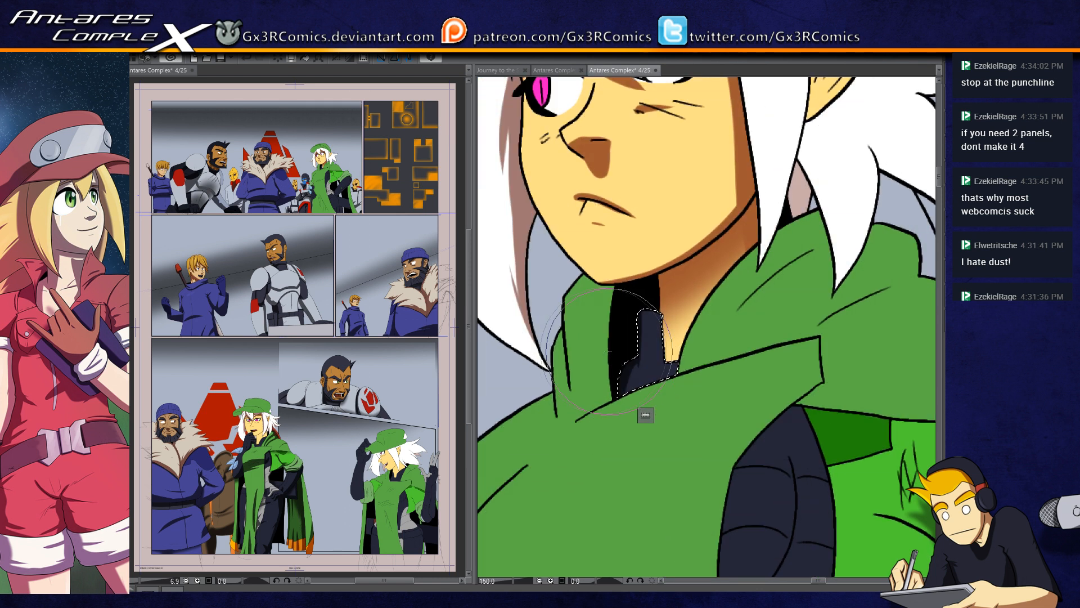
Step: Select the woman's green cape and paint shadows along the folds of its upright collar beside the neck
left_click(579, 281)
key("b")
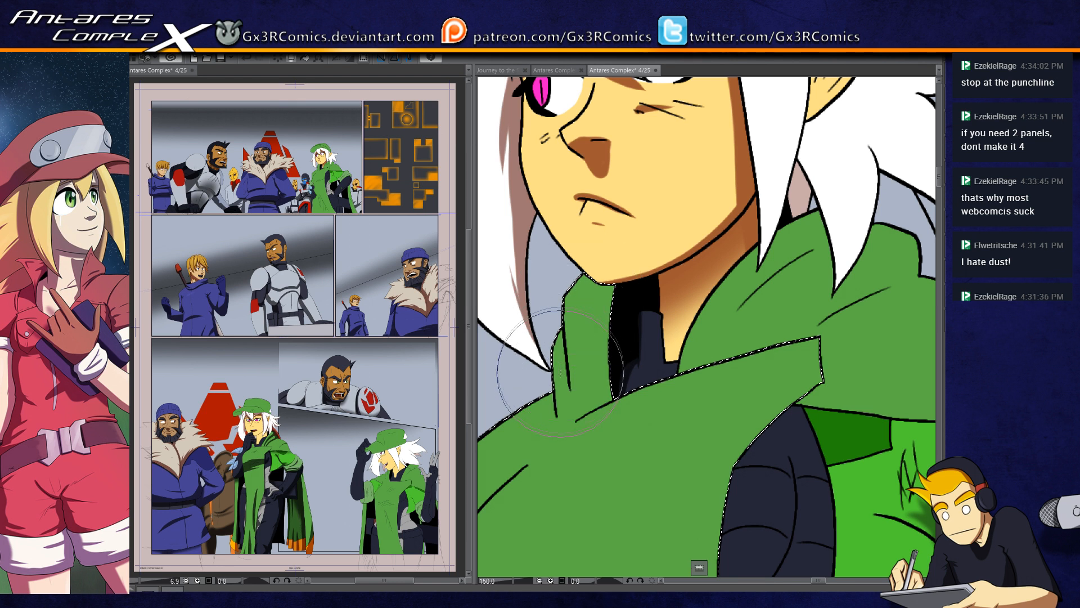
left_click_drag(559, 319, 569, 394)
left_click_drag(560, 312, 577, 424)
mouse_move(601, 274)
left_mouse_down()
mouse_move(612, 378)
mouse_move(604, 257)
mouse_move(614, 410)
left_mouse_up()
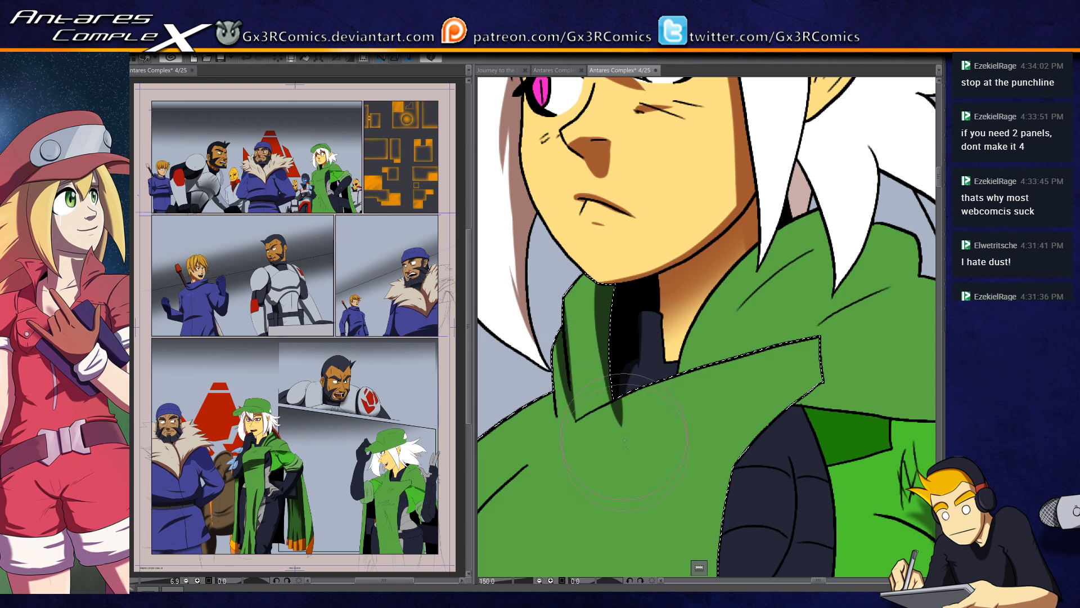
mouse_move(610, 406)
left_mouse_down()
mouse_move(757, 300)
mouse_move(600, 313)
left_mouse_up()
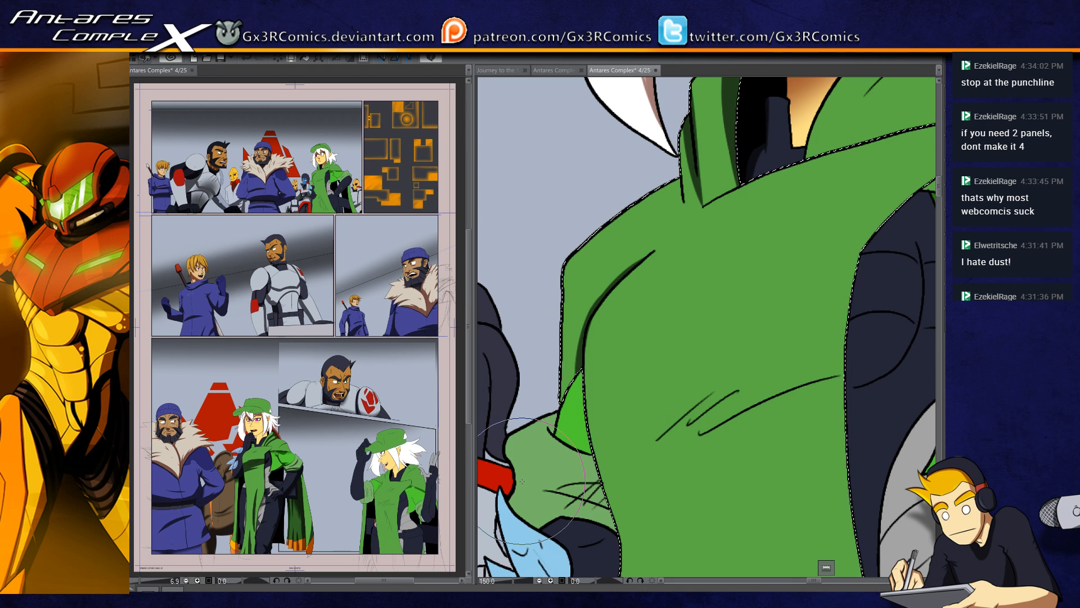
Step: Select the small bright green triangle beneath the cape's edge, paint a shadow over its lower part, and deselect
left_click(580, 436)
key("b")
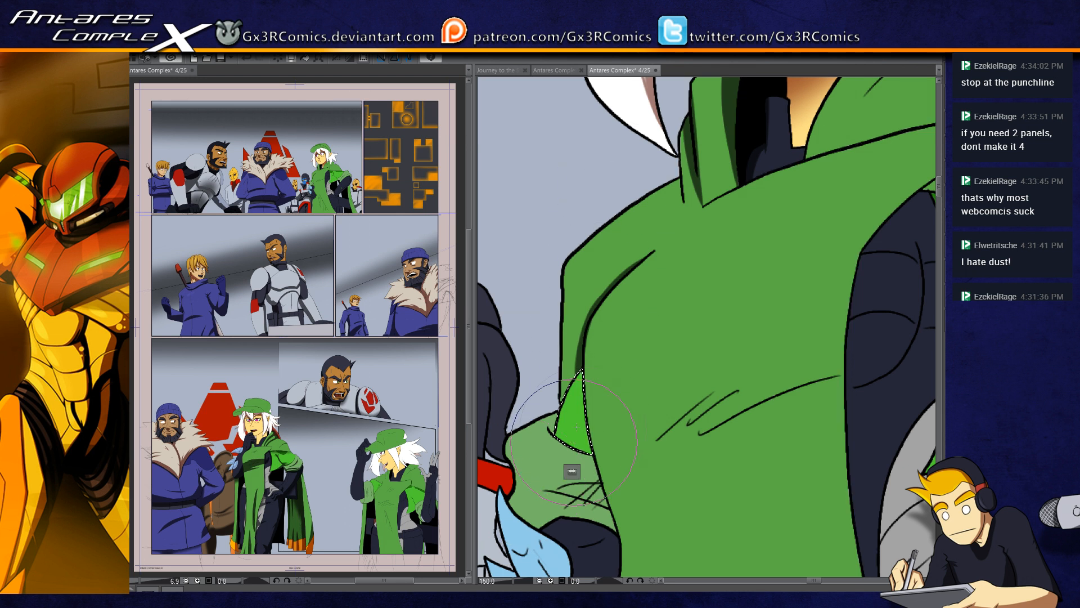
left_click_drag(554, 475, 604, 414)
left_click_drag(566, 444, 610, 394)
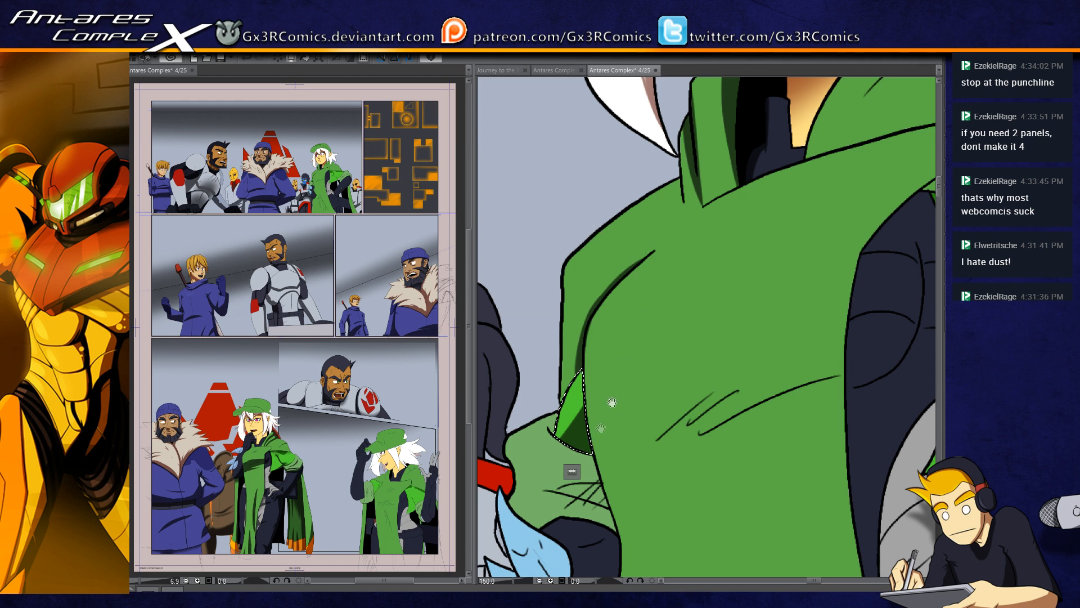
left_click_drag(610, 403, 632, 287)
key("ctrl+d")
Step: Select the light green sleeve cuff below the cape and paint shadows along its creases and above the dark glove
key("w")
left_click(598, 388)
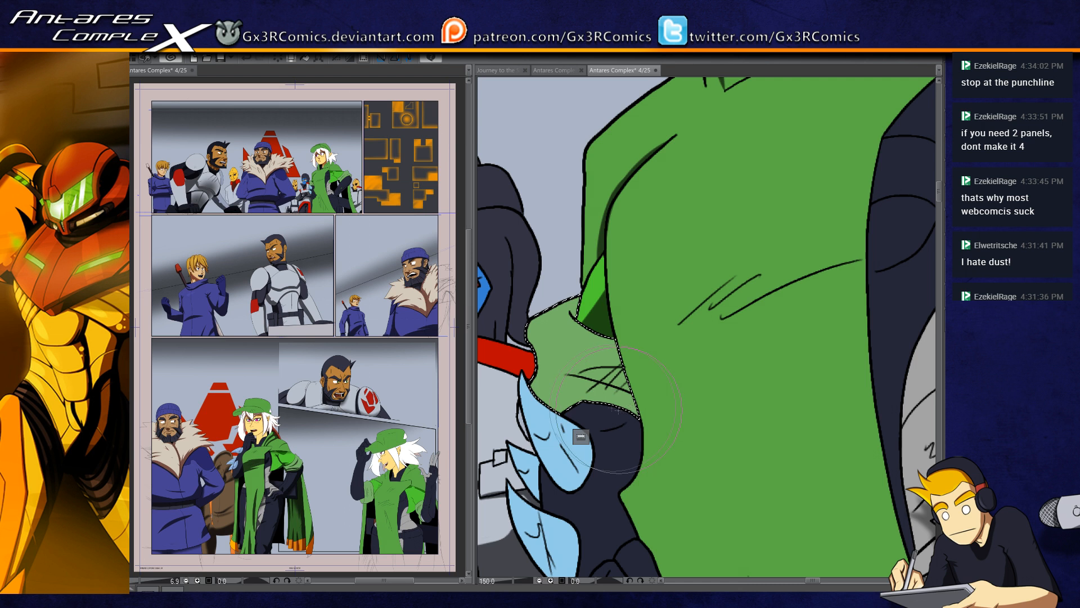
left_click_drag(539, 378, 645, 398)
left_click_drag(565, 378, 637, 389)
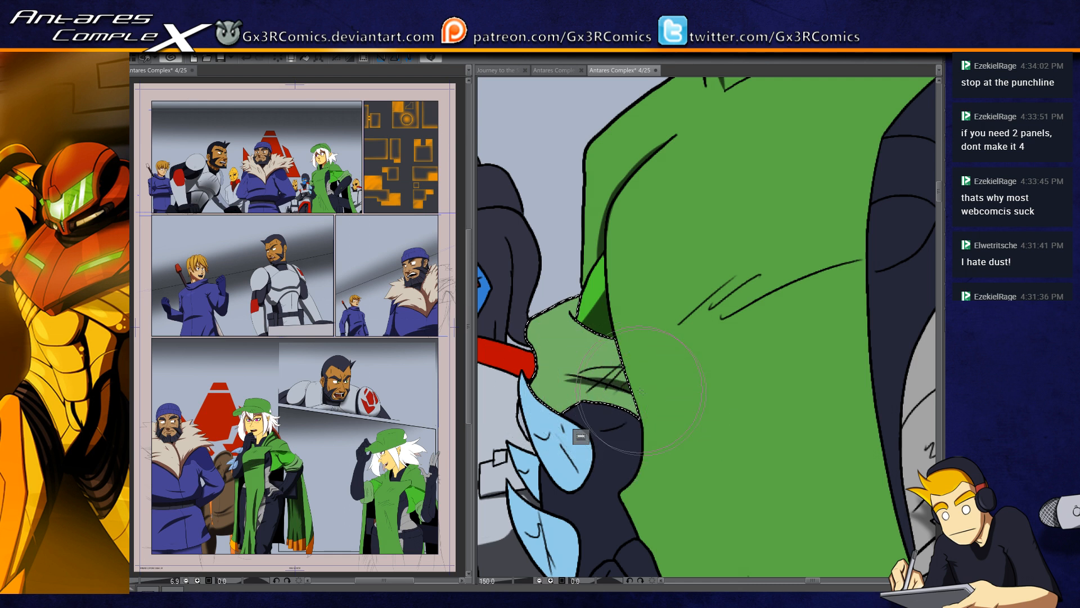
left_click_drag(551, 373, 623, 388)
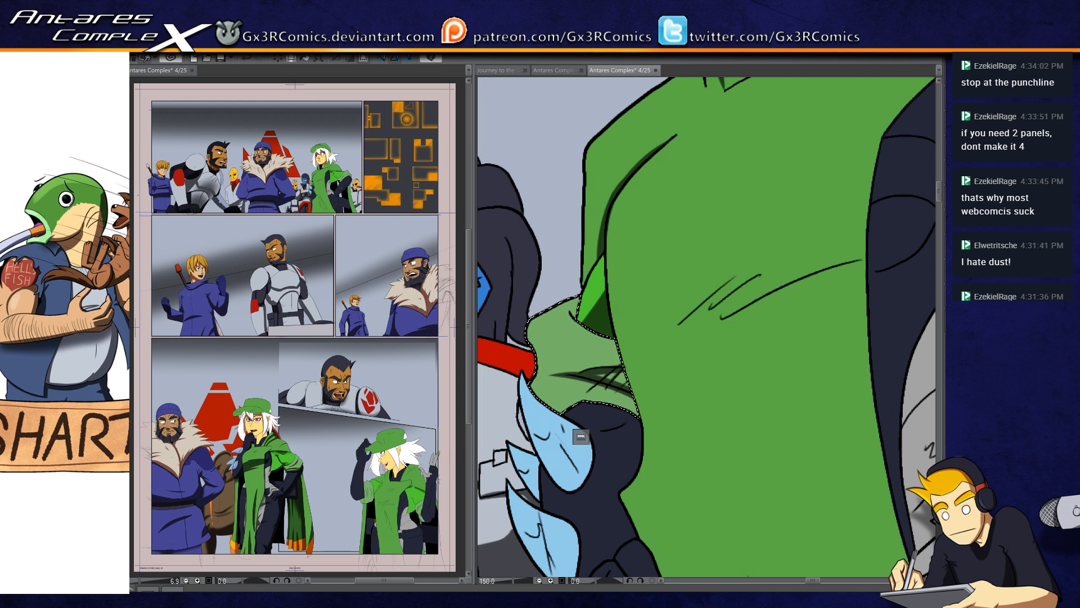
mouse_move(613, 428)
left_mouse_down()
mouse_move(601, 360)
mouse_move(623, 328)
left_mouse_up()
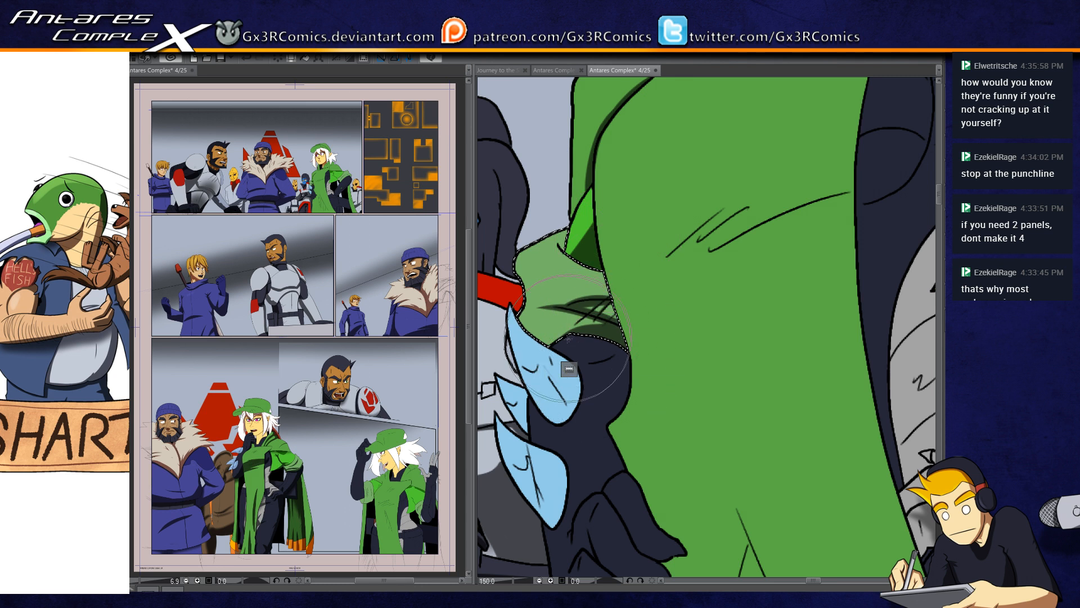
scroll(600, 392, "down", 1)
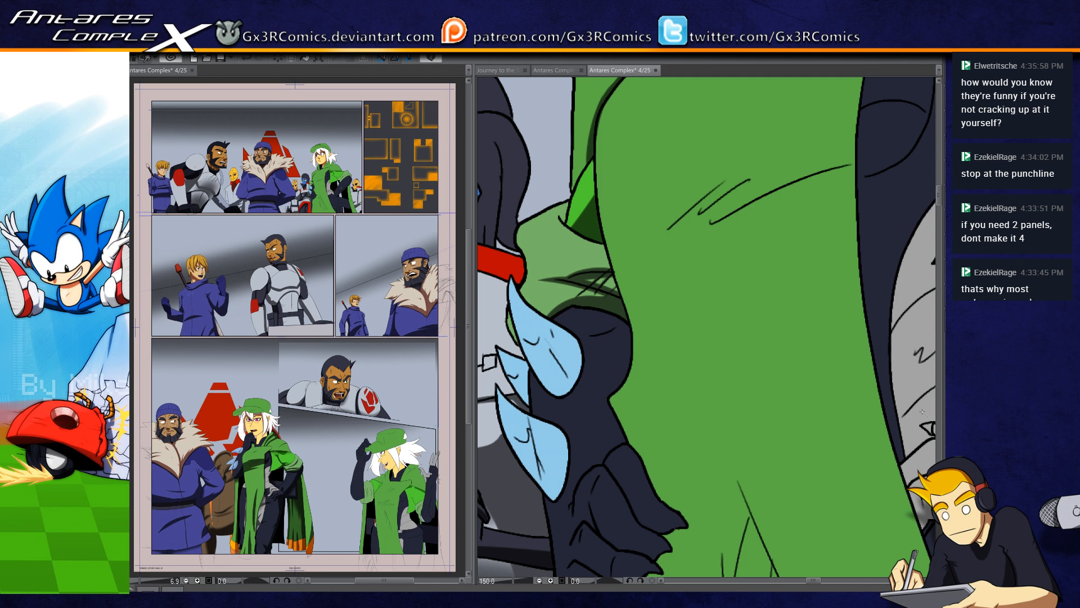
Step: Select the dark glove with the blue spikes, paint shadows over the wrist and between the fingers, and deselect
left_click(595, 365)
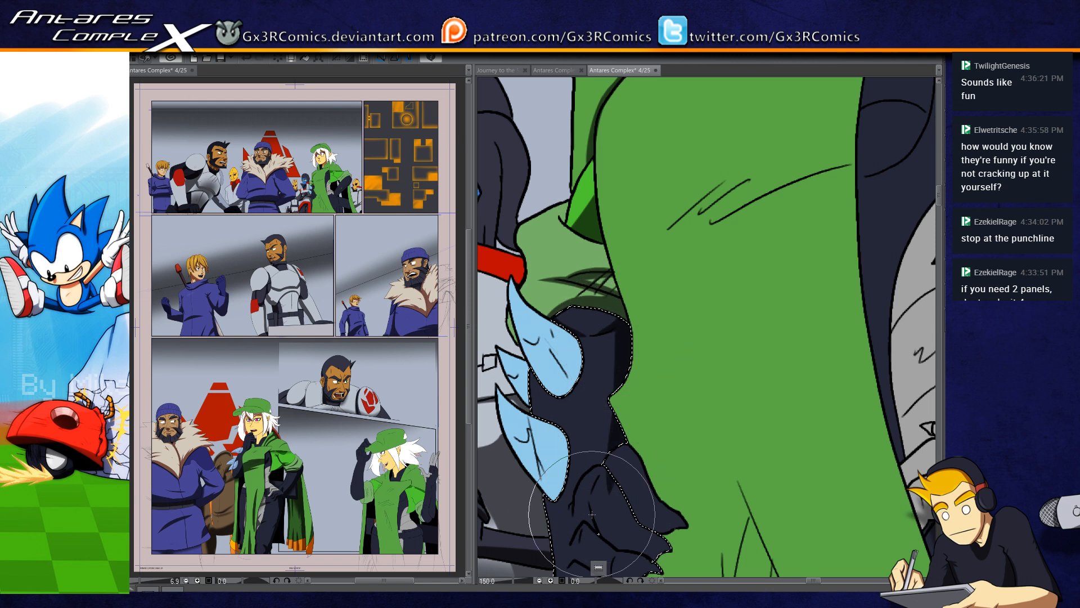
key("e")
left_click_drag(611, 470, 607, 482)
left_click_drag(625, 520, 548, 398)
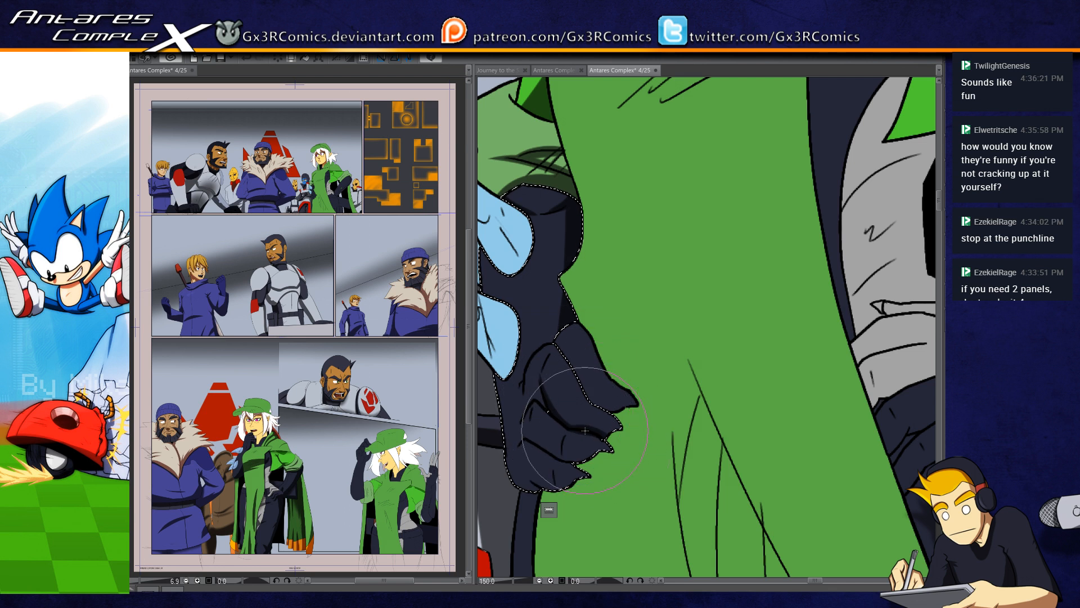
key("e")
key("p")
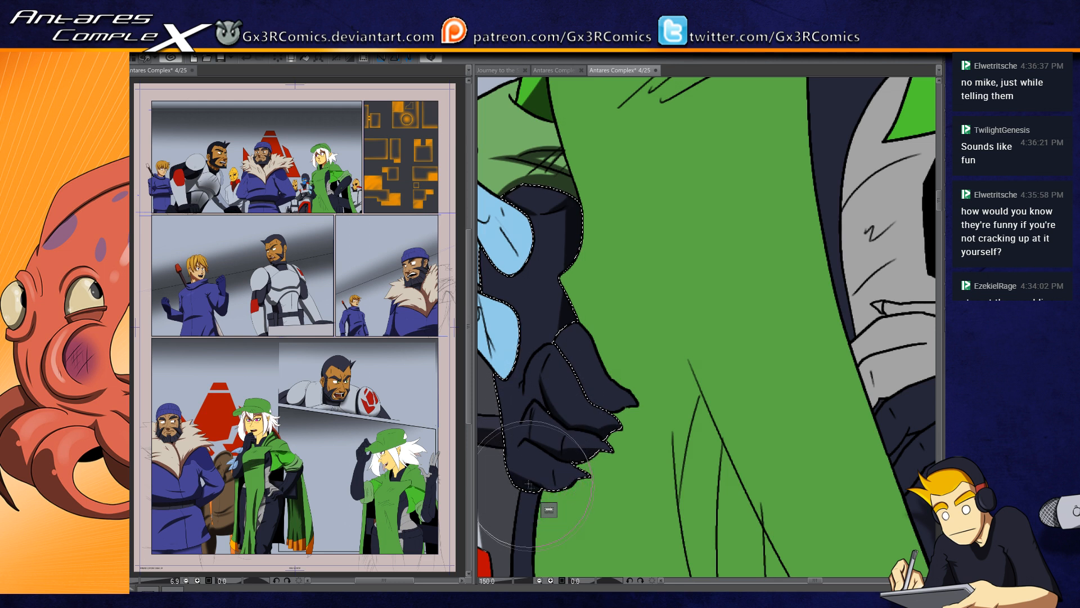
left_click_drag(542, 453, 581, 425)
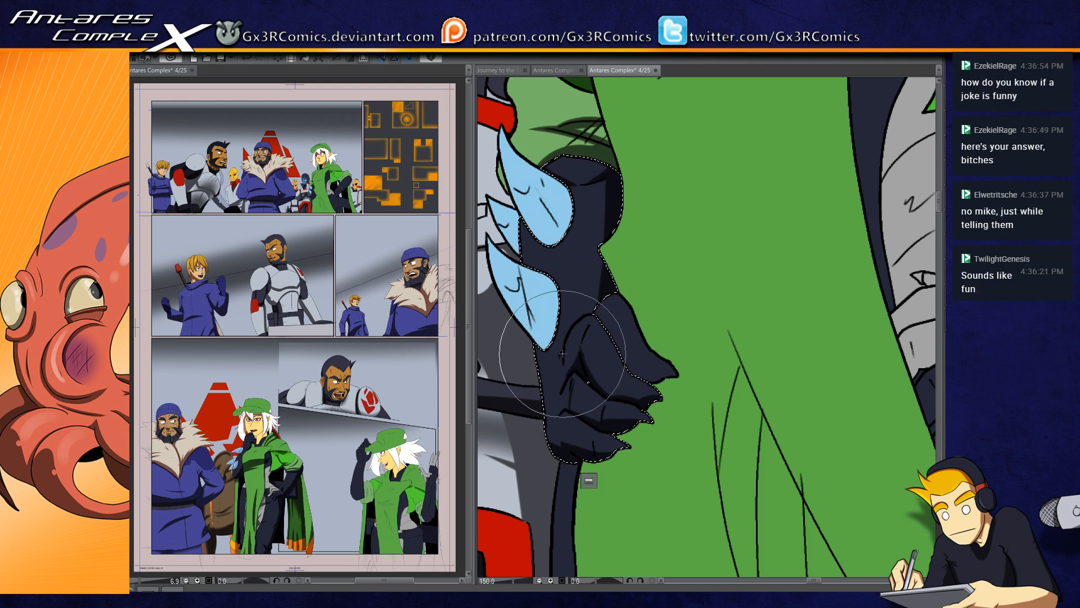
left_click_drag(563, 324, 547, 363)
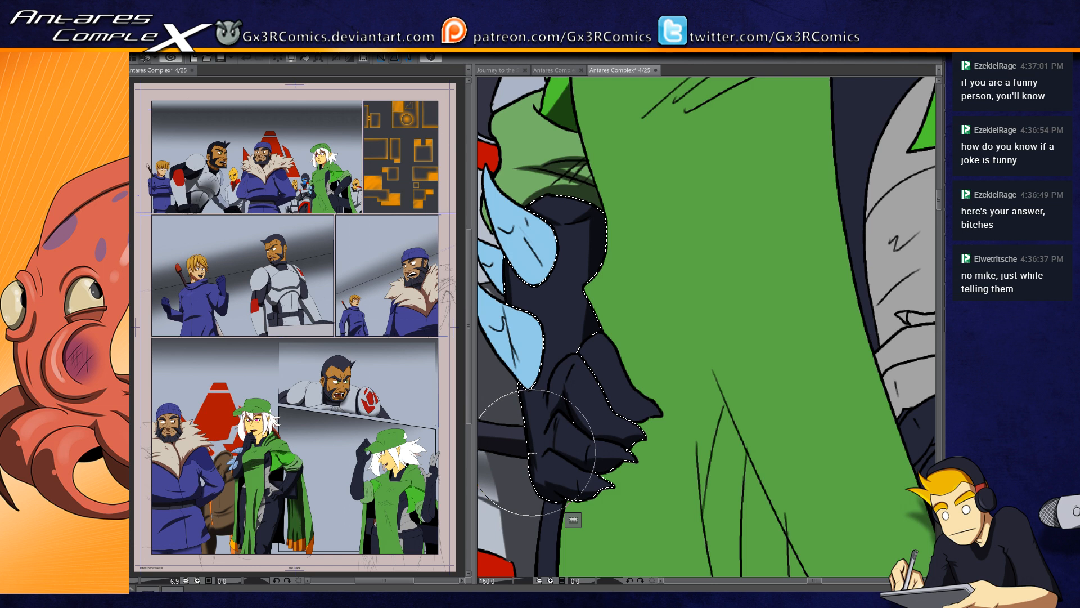
left_click_drag(641, 469, 631, 435)
key("ctrl+d")
Step: Shade the glove's upper finger and the neighbouring finger, selecting each one separately and deselecting it once done
key("w")
left_click(602, 347)
key("b")
left_click_drag(578, 323, 590, 378)
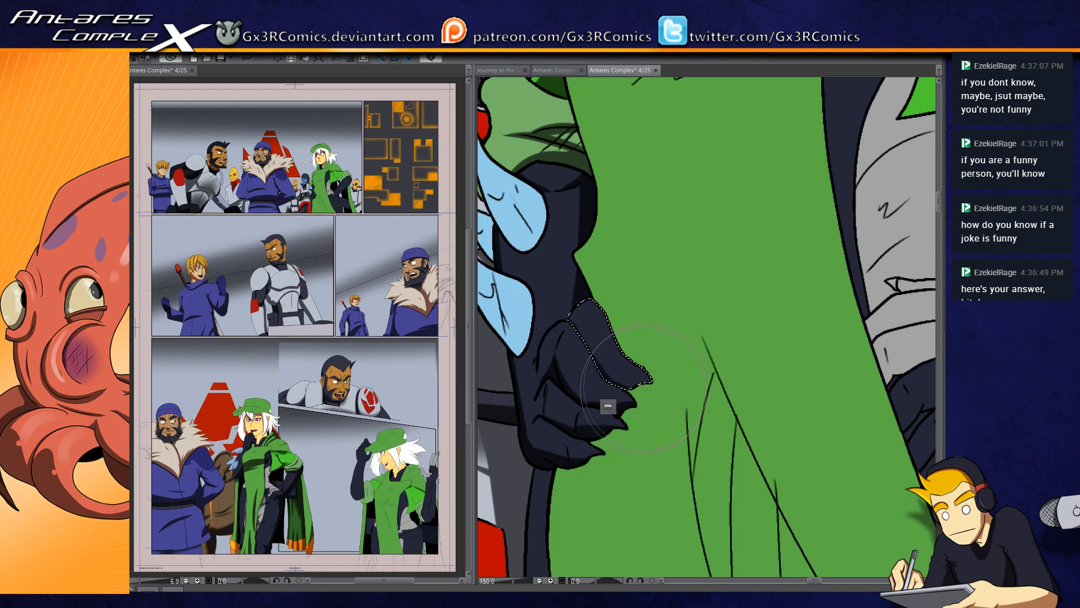
key("ctrl+d")
left_click_drag(586, 502, 620, 287)
key("w")
left_click(571, 382)
key("b")
key("ctrl+d")
Step: Select the woman's dark thigh below the hand on her hip and paint a cast shadow following the hand's lower edge
left_click_drag(864, 226, 526, 405)
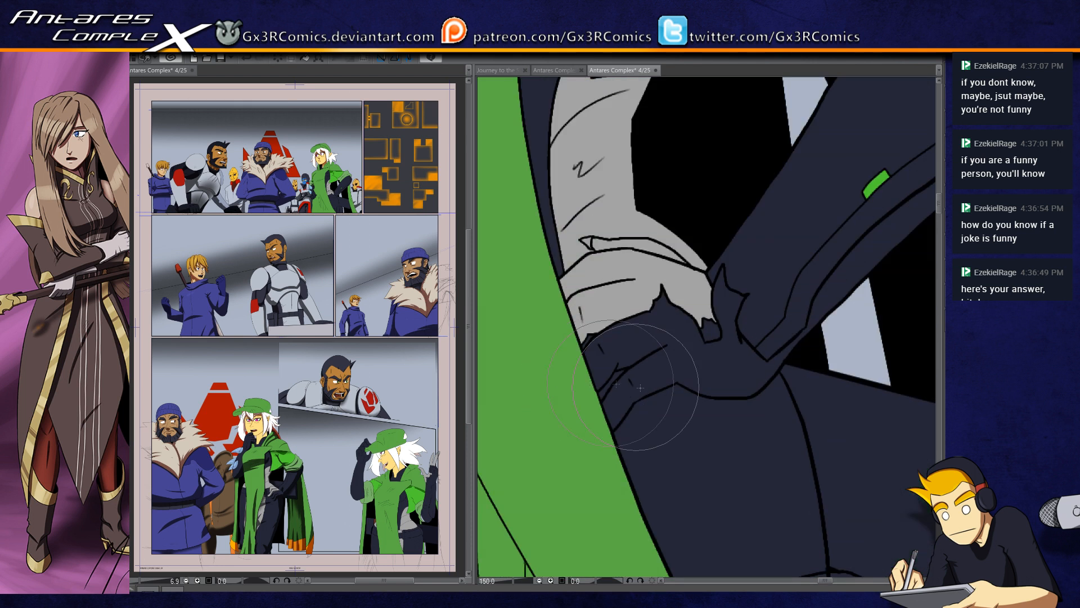
left_click(667, 426)
left_click_drag(592, 457, 716, 367)
left_click_drag(638, 394, 771, 362)
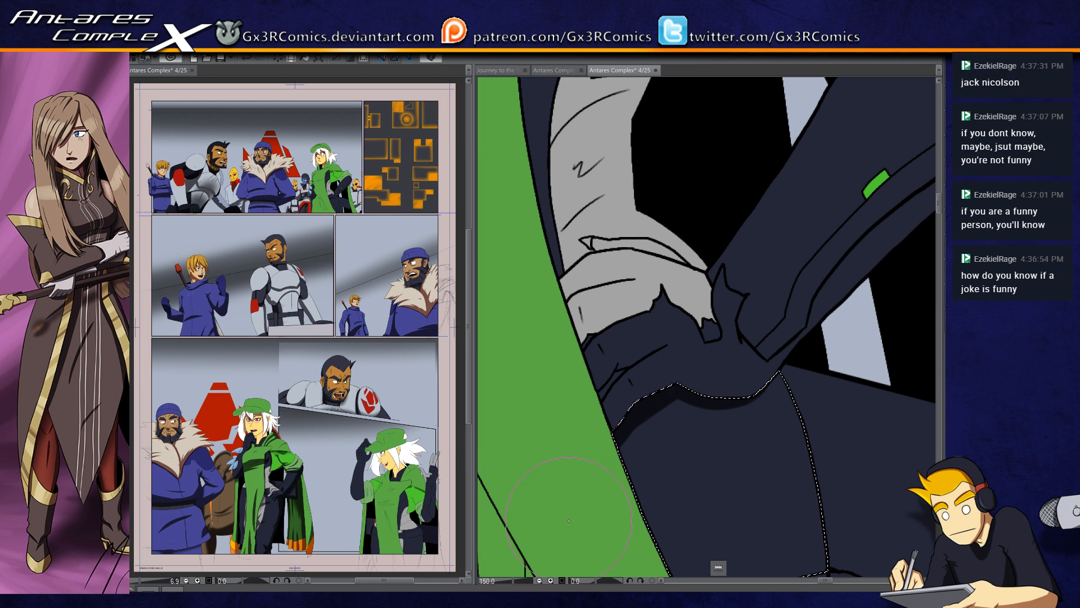
mouse_move(772, 332)
left_mouse_down()
mouse_move(620, 241)
mouse_move(680, 246)
left_mouse_up()
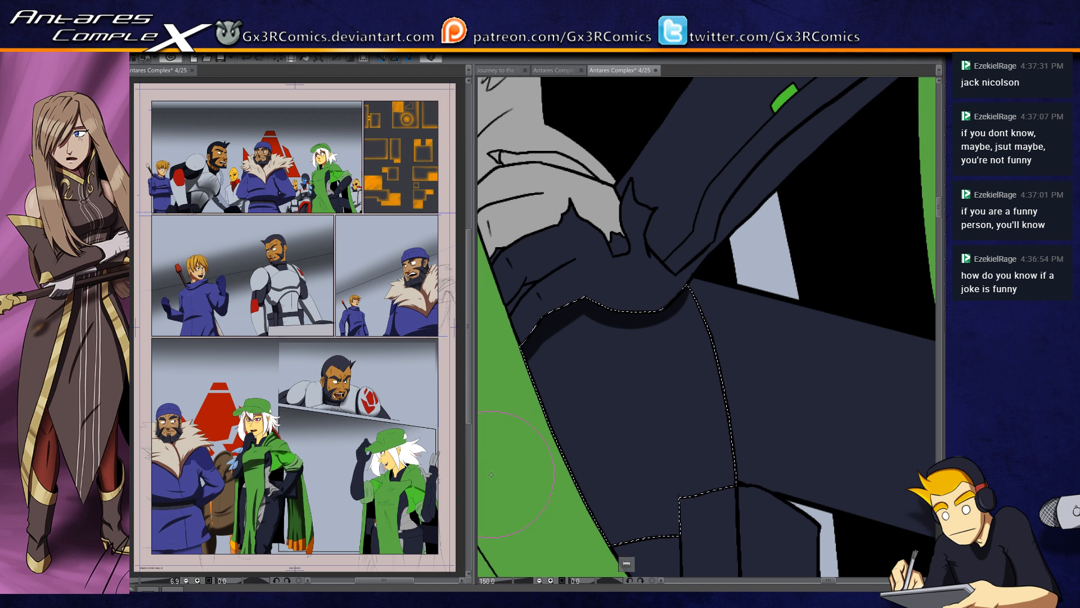
left_click_drag(524, 292, 544, 287)
key("w")
left_click(541, 285)
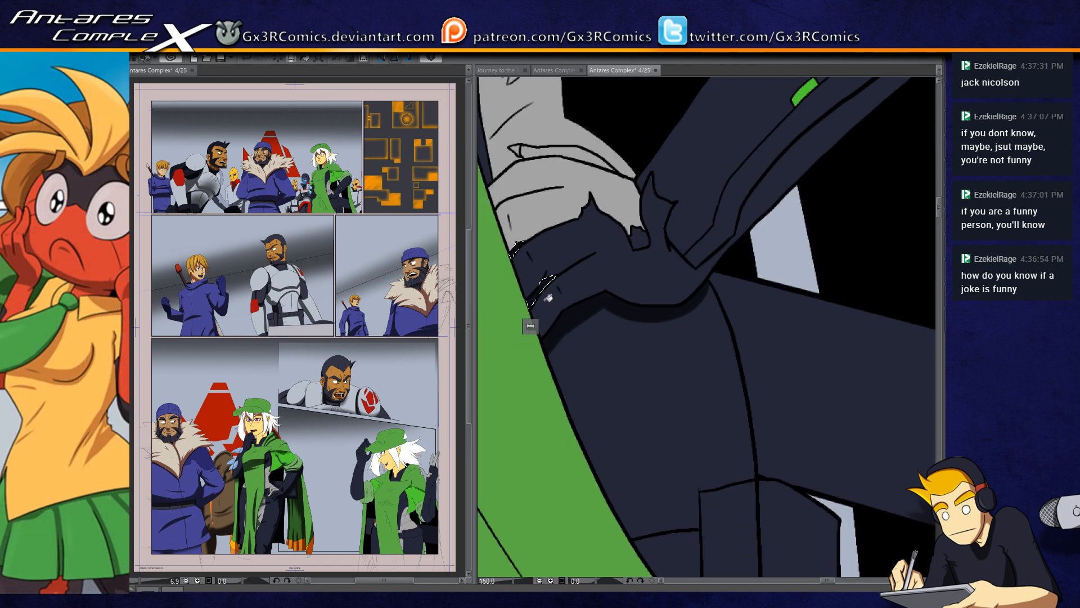
key("ctrl+d")
key("b")
Step: Reselect the dark thigh and paint shadows along its lower seam and down the side next to the cape
scroll(582, 406, "down", 1)
left_click_drag(626, 449, 614, 388)
key("w")
left_click(641, 396)
key("b")
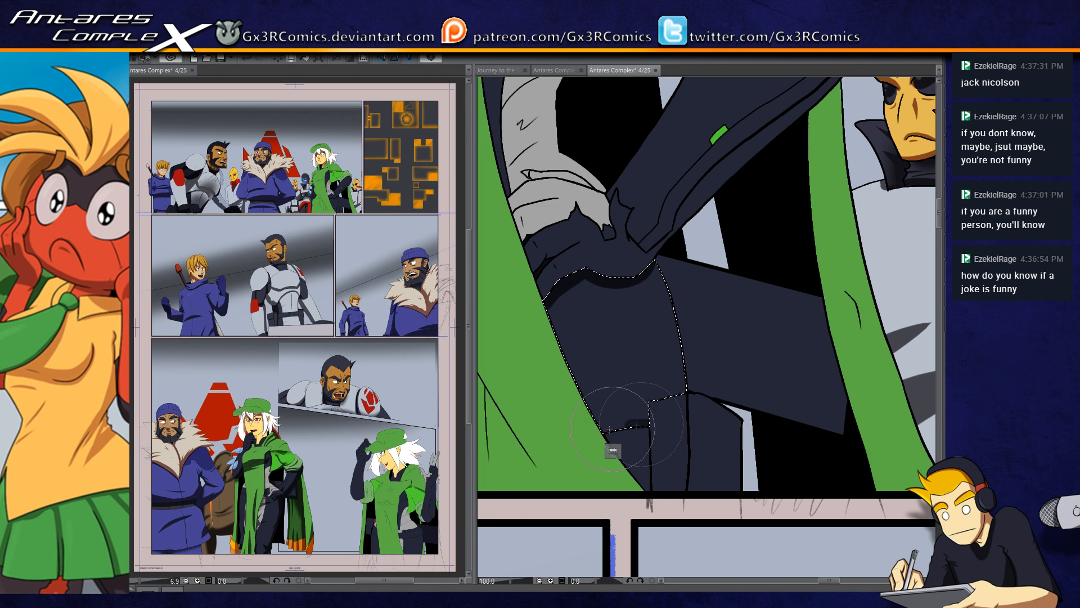
left_click_drag(687, 429, 624, 437)
left_click_drag(554, 287, 570, 416)
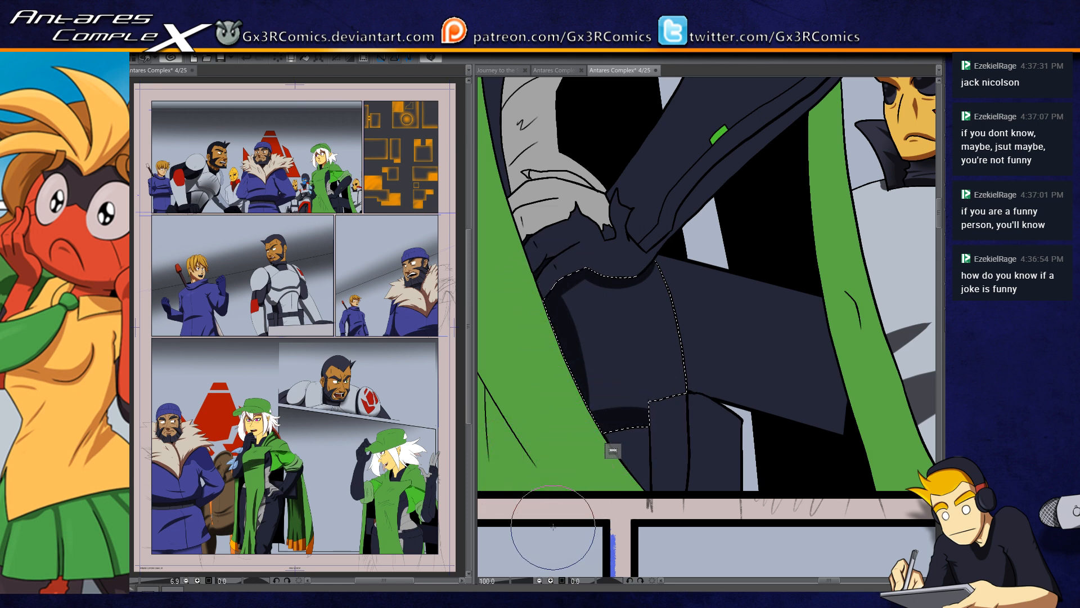
Step: Select the lower grey waist section above the hand and paint shadows along its crease and its bottom edge
left_click_drag(562, 217, 553, 318)
left_click_drag(534, 217, 546, 282)
left_click(546, 285)
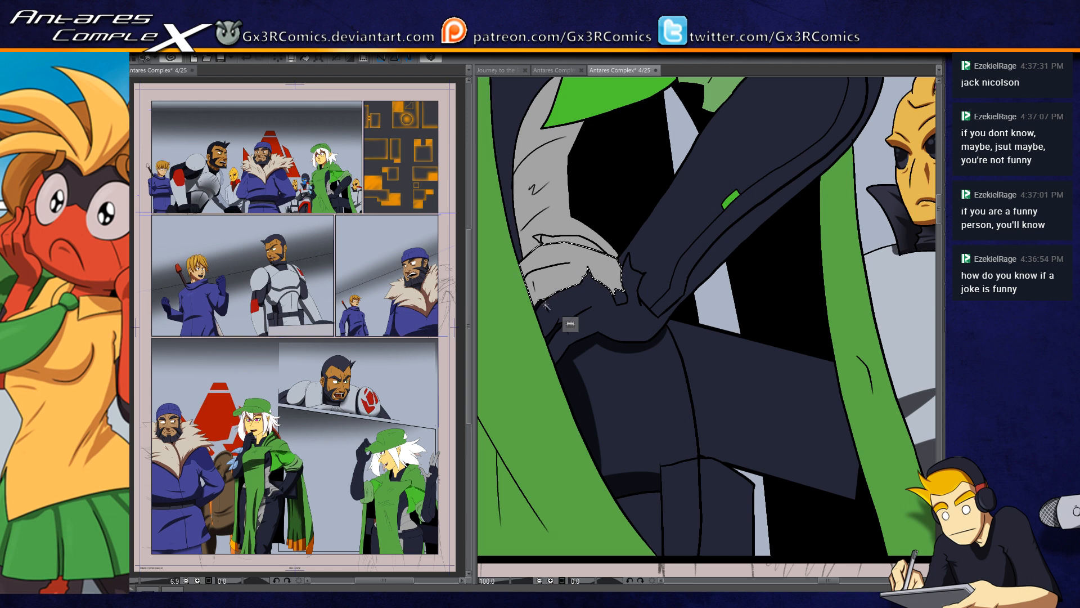
scroll(546, 304, "up", 2)
mouse_move(520, 290)
left_mouse_down()
mouse_move(530, 298)
mouse_move(545, 282)
mouse_move(546, 310)
mouse_move(616, 290)
mouse_move(706, 285)
mouse_move(563, 298)
mouse_move(563, 253)
mouse_move(588, 269)
left_mouse_up()
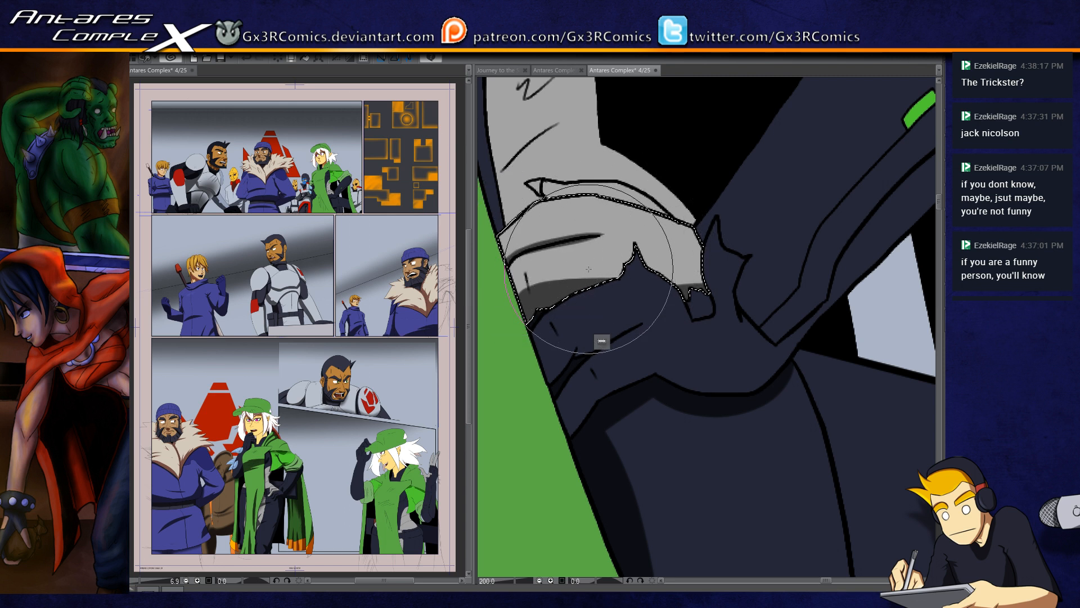
key("e")
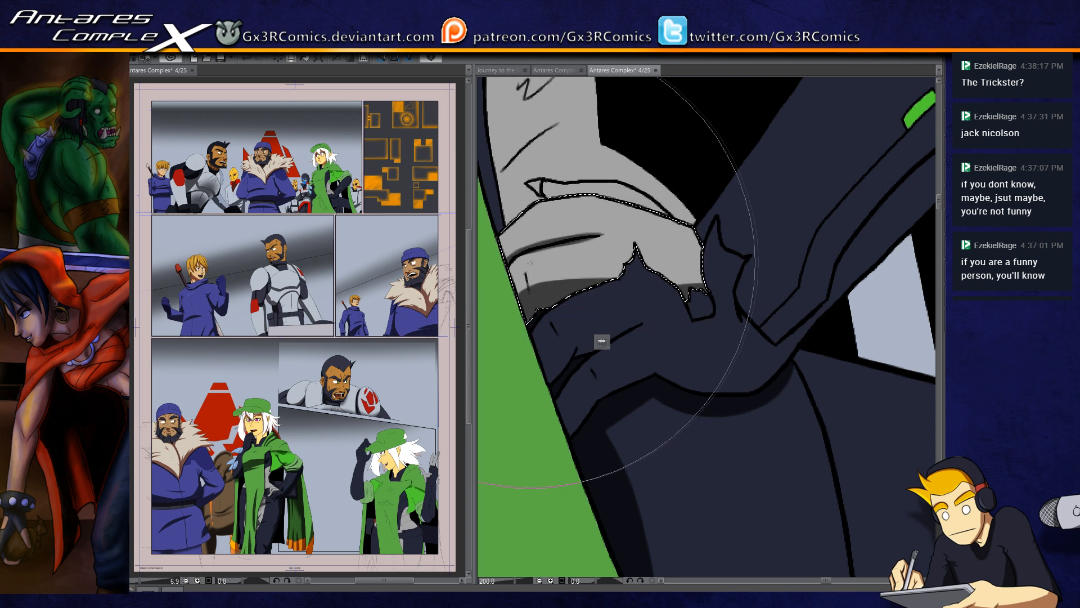
left_click_drag(529, 262, 595, 255)
key("ctrl+z")
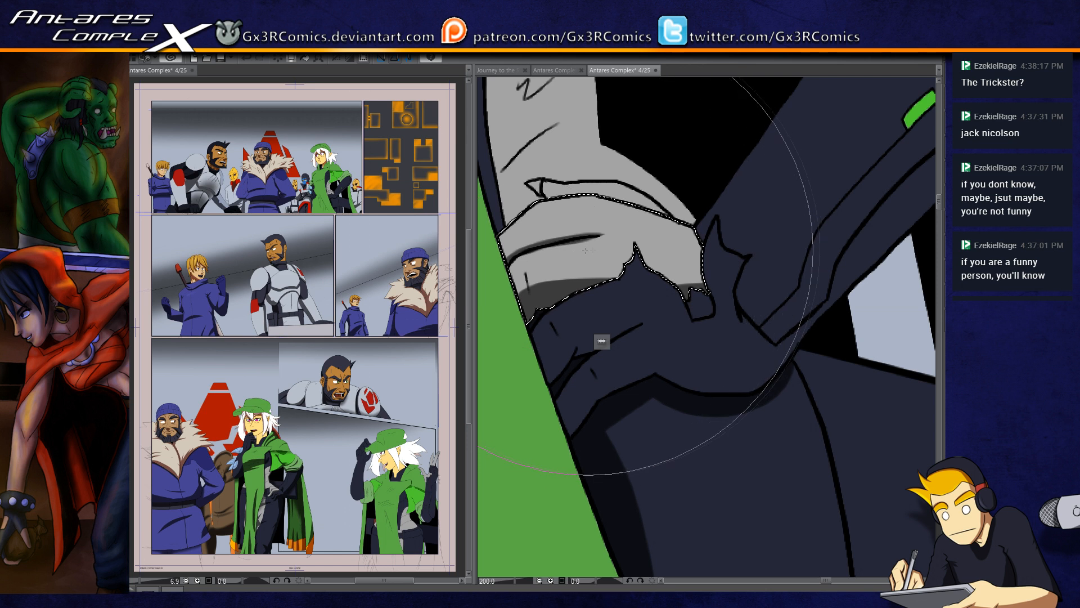
key("b")
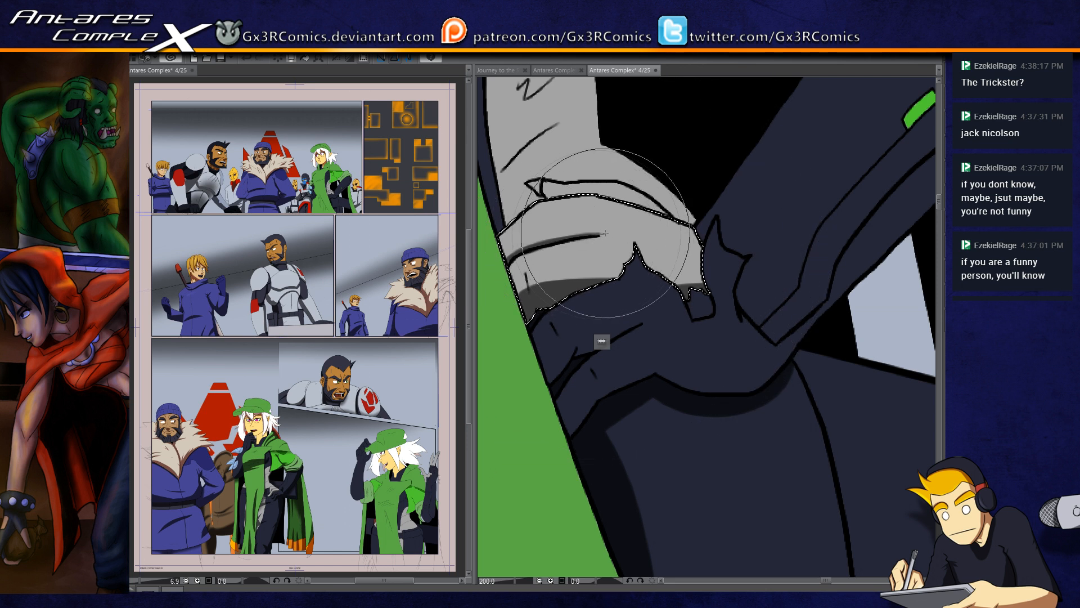
Step: Select the narrow folded strip across the grey waist section and paint a shadow along it
left_click_drag(590, 233, 564, 295)
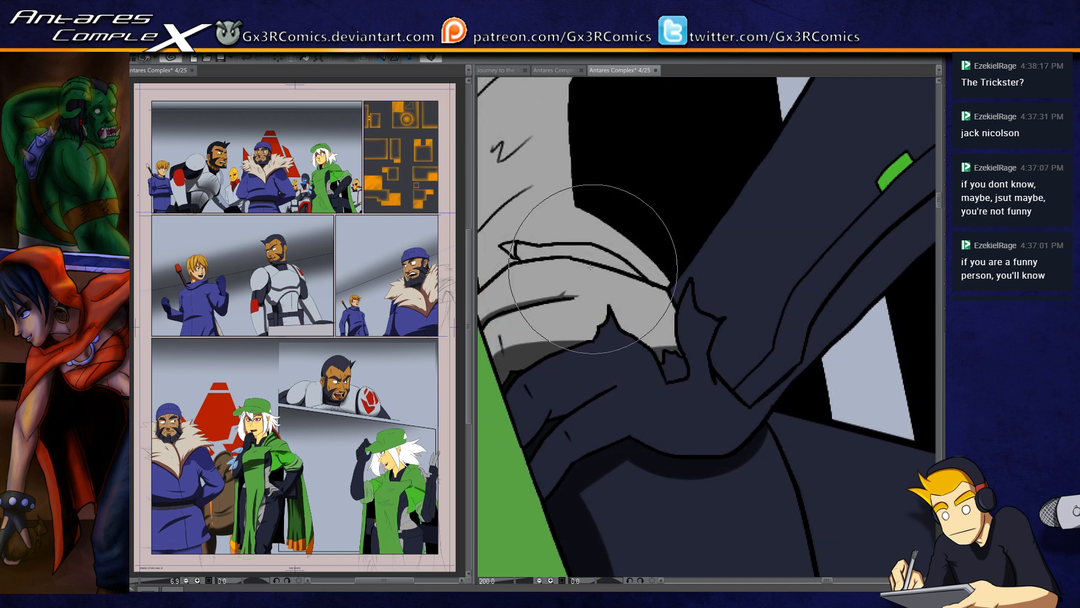
left_click_drag(552, 256, 600, 298)
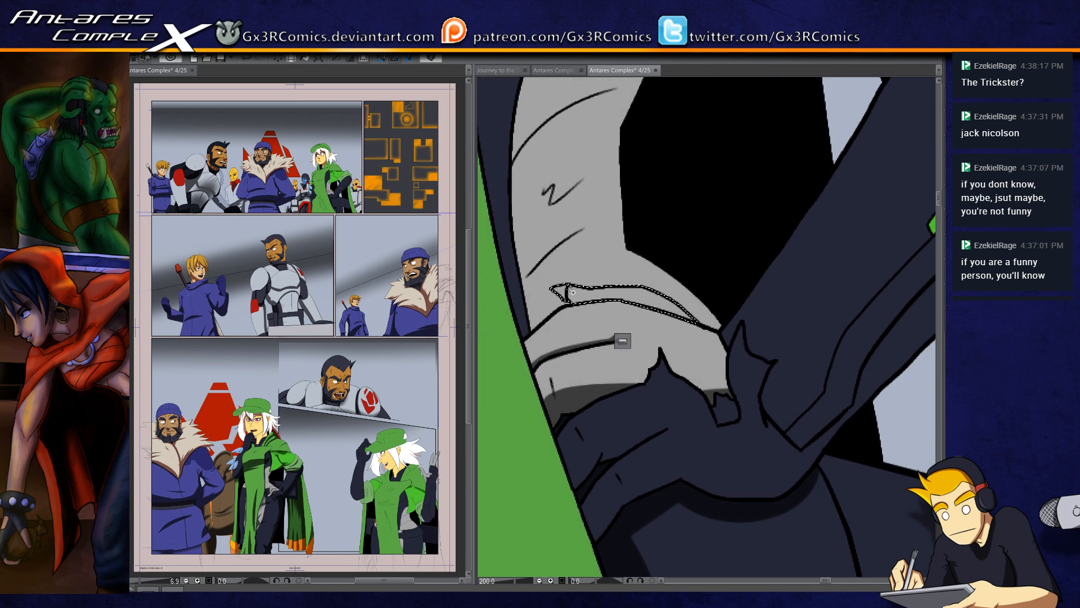
key("b")
left_click_drag(583, 293, 651, 319)
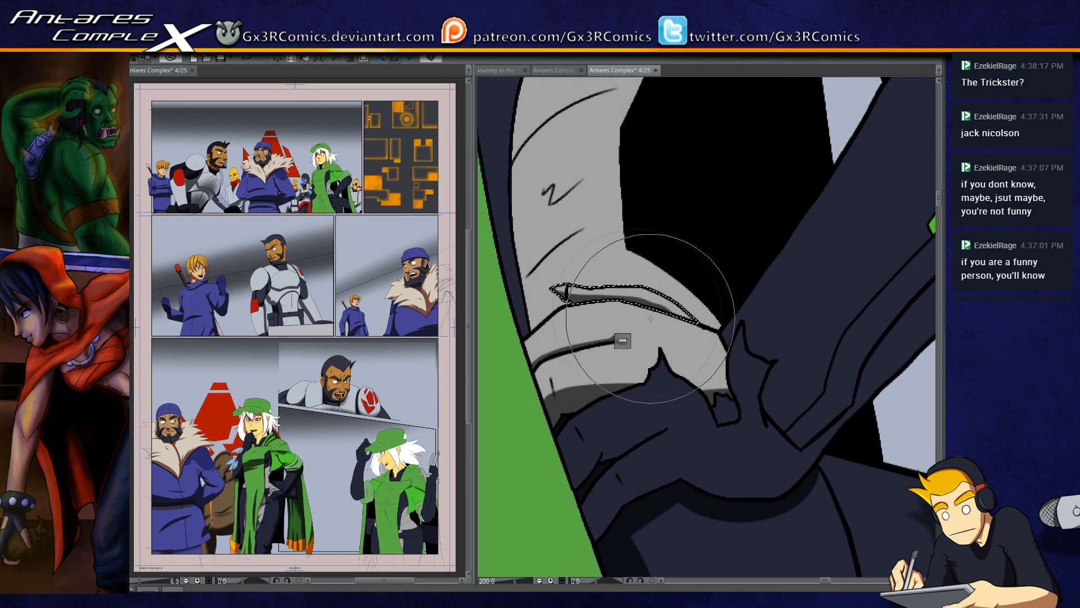
Step: Select the suit's dark side panel and upper grey waist section, and paint a shadow on the dark panel beside the cape, undoing unwanted strokes
left_click_drag(552, 276, 583, 347)
scroll(557, 350, "down", 2)
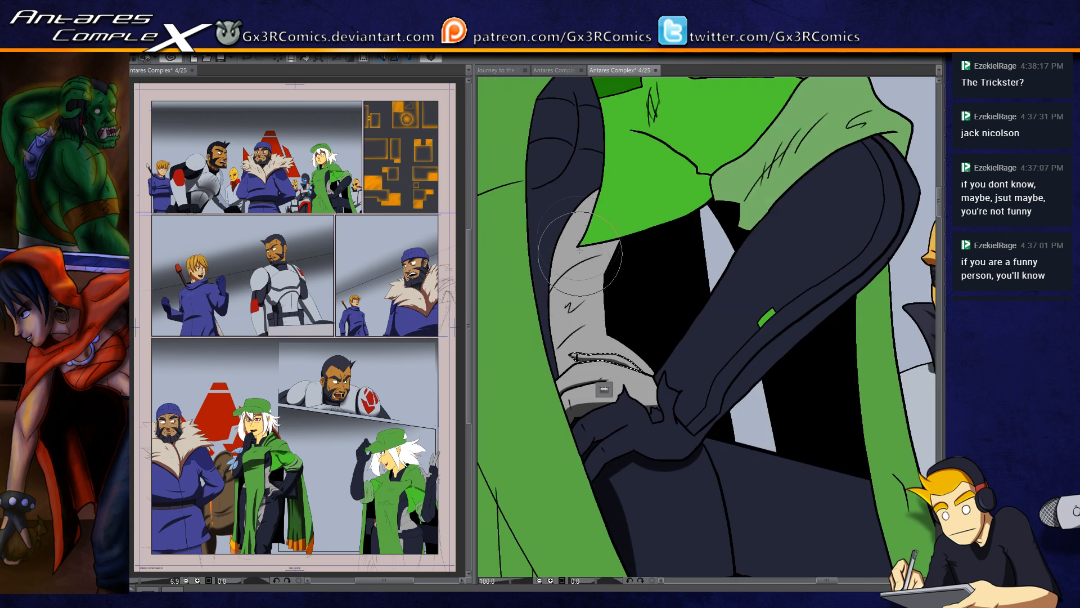
left_click_drag(540, 247, 546, 305)
left_click(546, 301)
left_click(578, 319, "shift")
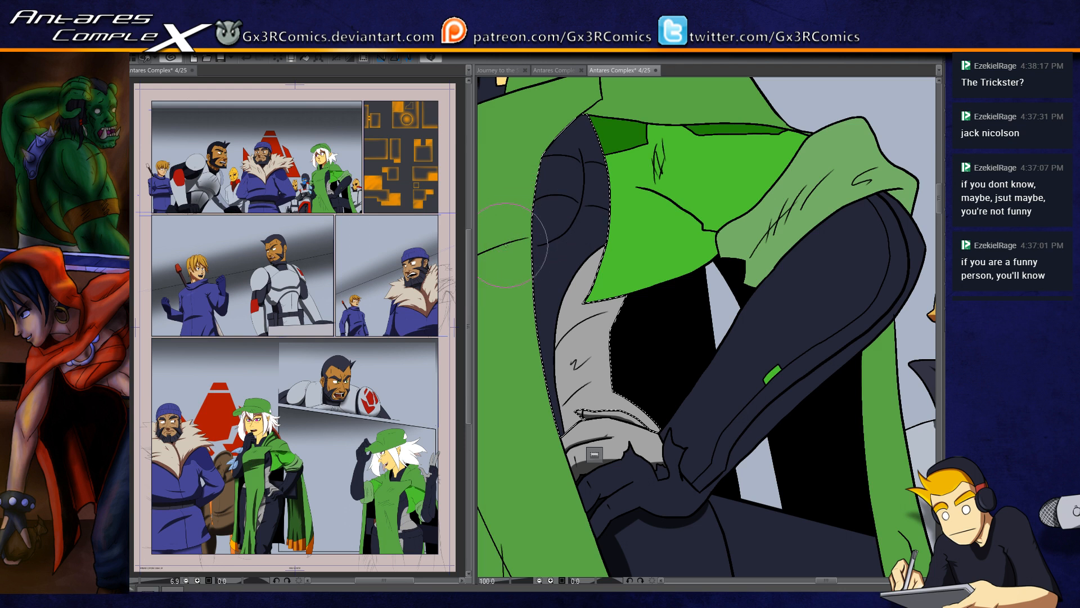
mouse_move(534, 254)
left_mouse_down()
mouse_move(599, 314)
mouse_move(635, 267)
left_mouse_up()
key("ctrl+z")
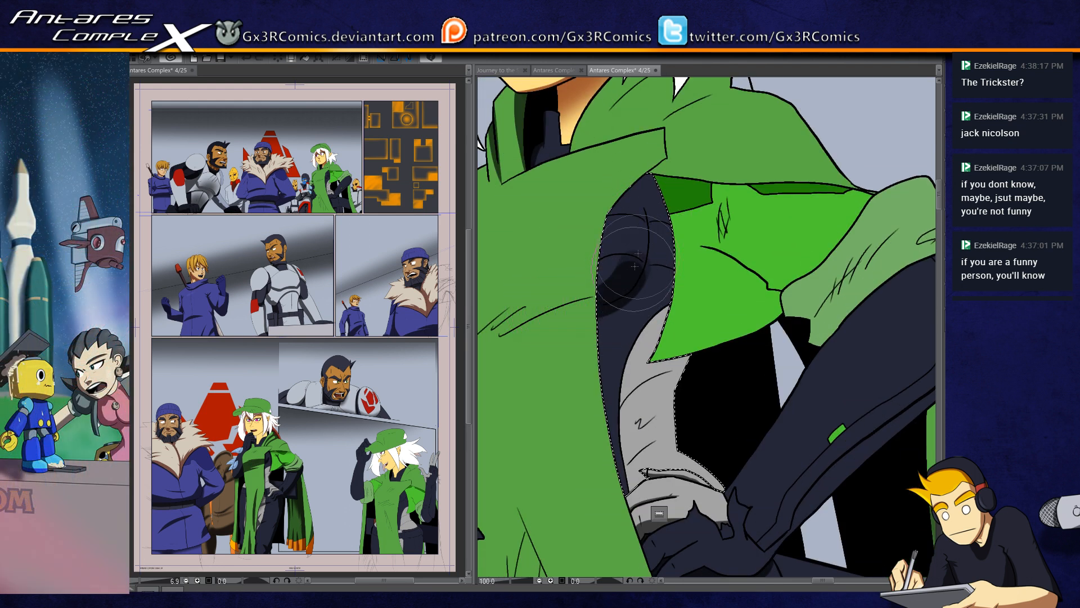
key("ctrl+z")
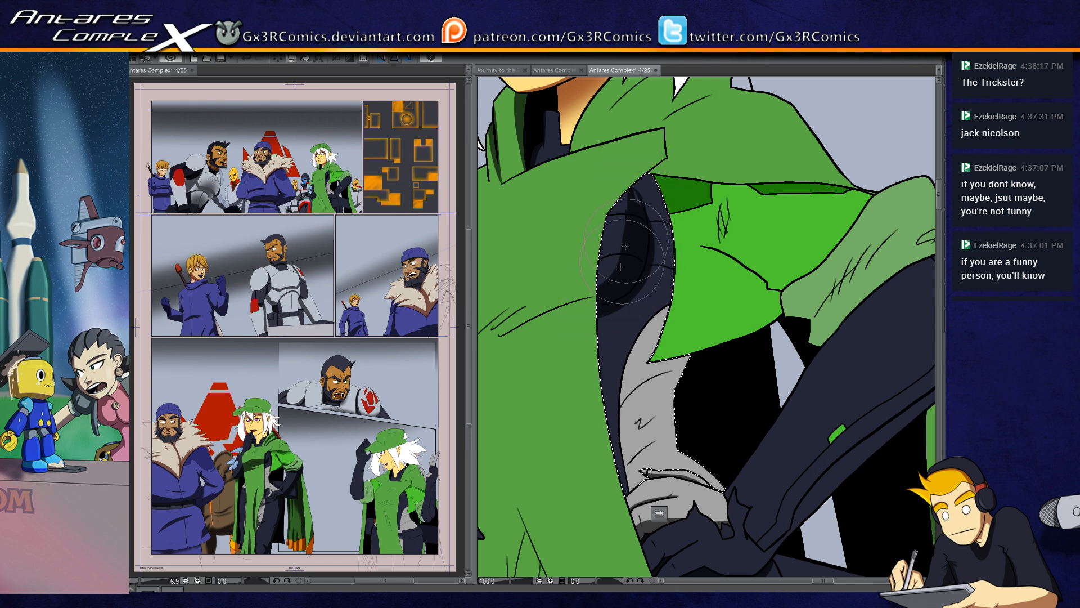
left_click_drag(650, 264, 606, 321)
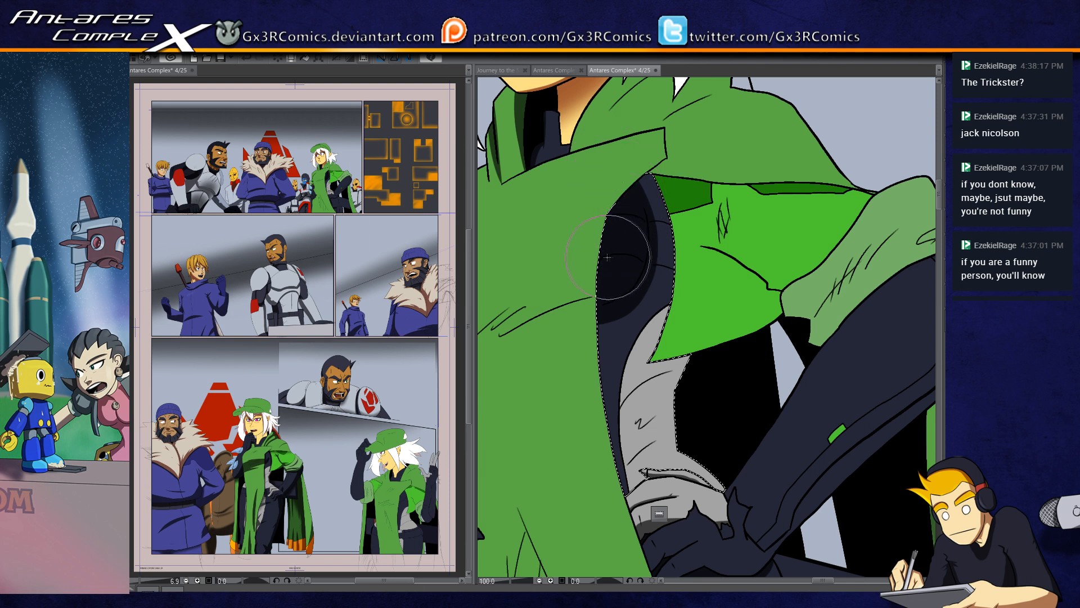
Step: Extend the shadow on the suit's dark chest panel up to its tip and along its outer edge, leaving a lighter strip between
scroll(625, 272, "up", 4)
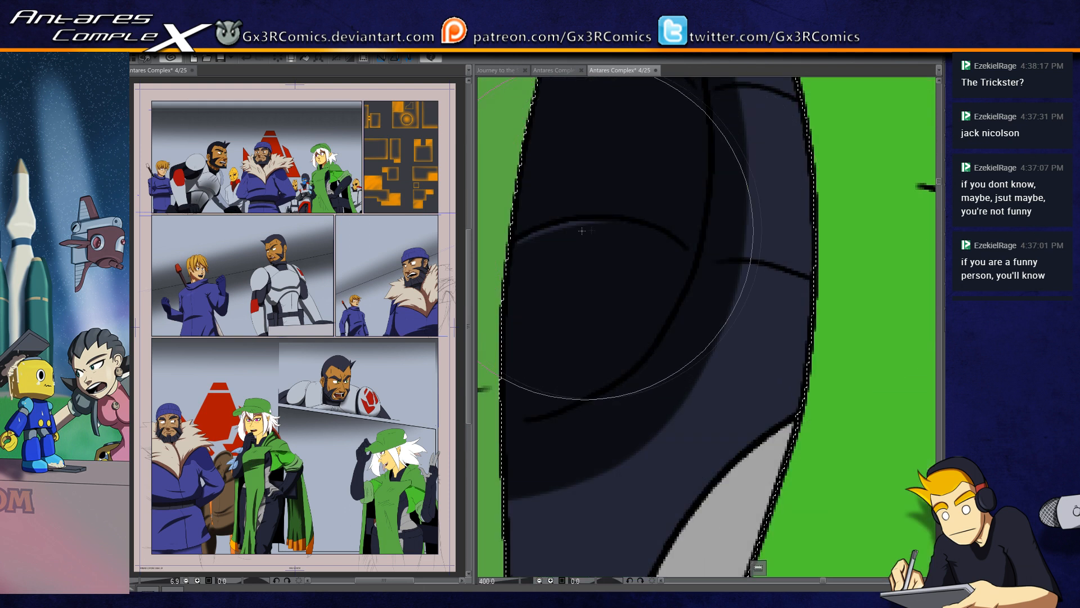
mouse_move(585, 157)
left_mouse_down()
mouse_move(602, 309)
mouse_move(641, 322)
left_mouse_up()
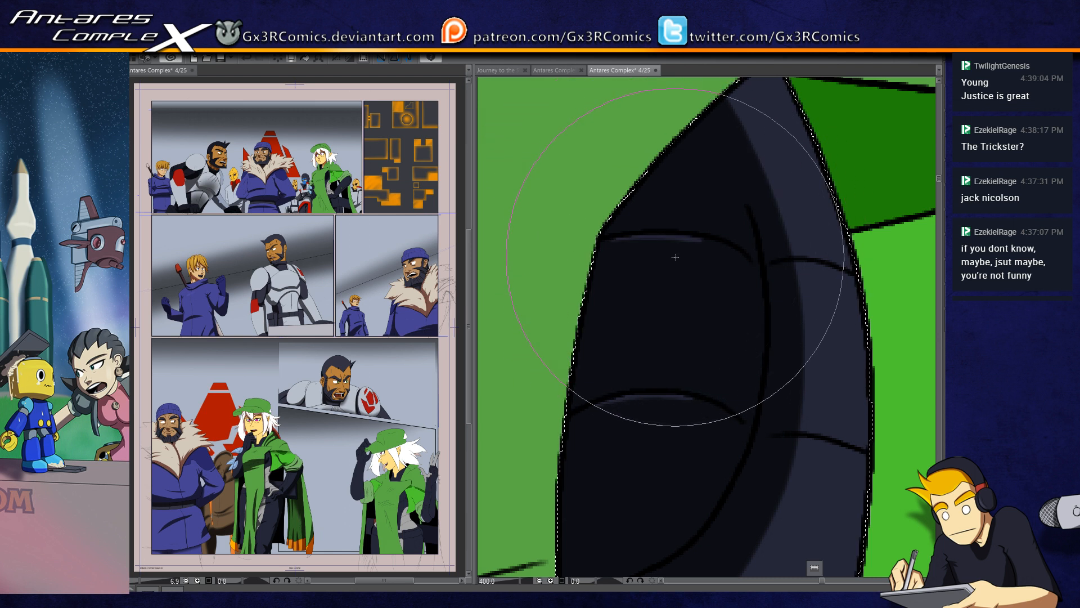
left_click_drag(639, 261, 581, 295)
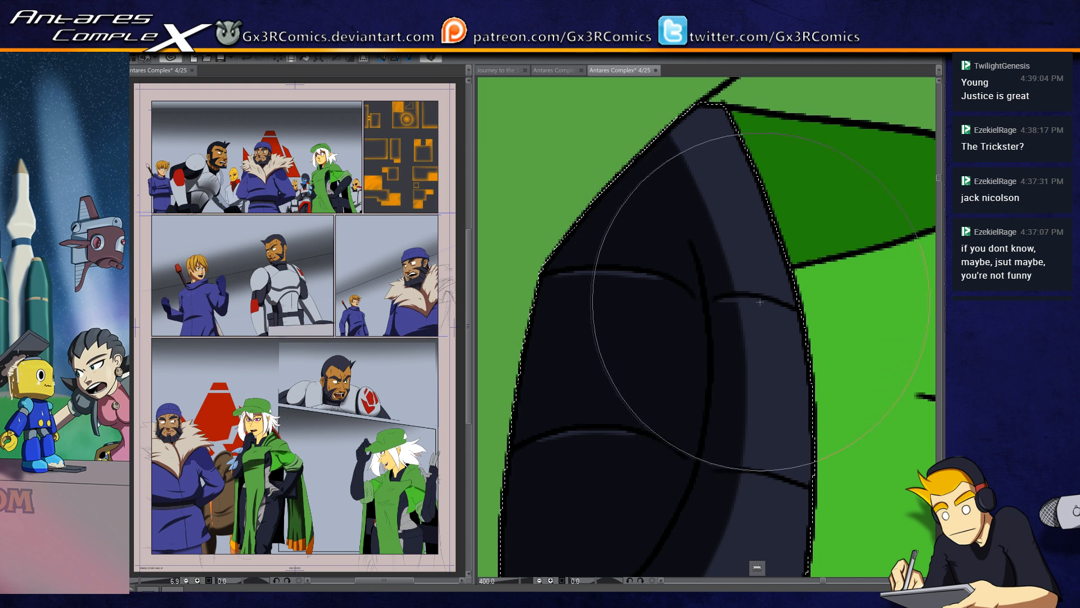
left_click_drag(731, 304, 652, 342)
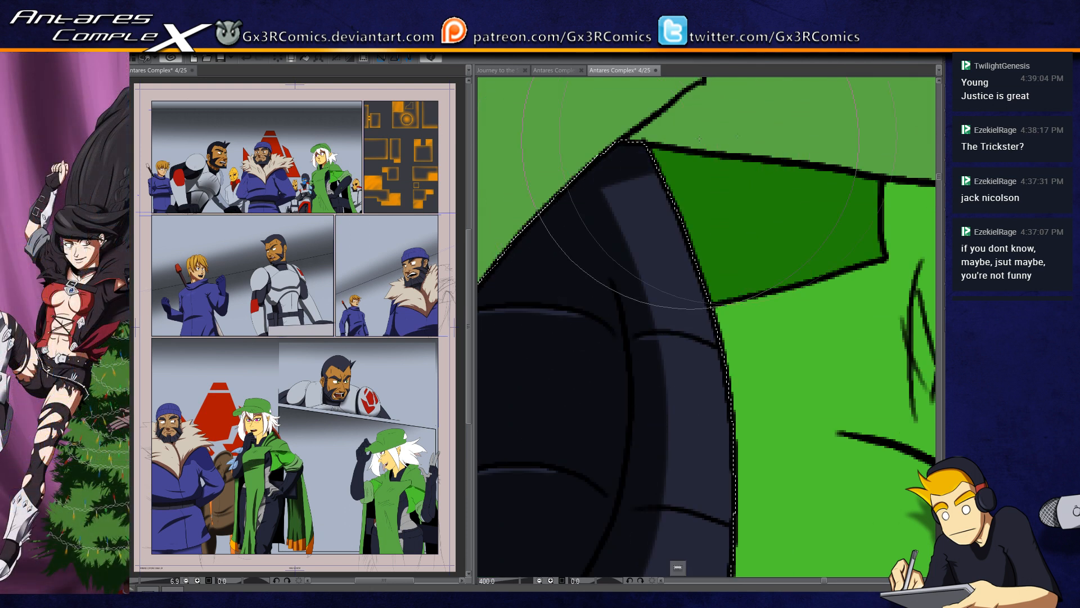
left_click_drag(655, 168, 726, 585)
left_click_drag(700, 378, 673, 189)
Step: Undo the last stroke and paint the green cape's cast shadow on the grey suit section along the cape's pointed lower corner
scroll(661, 320, "down", 3)
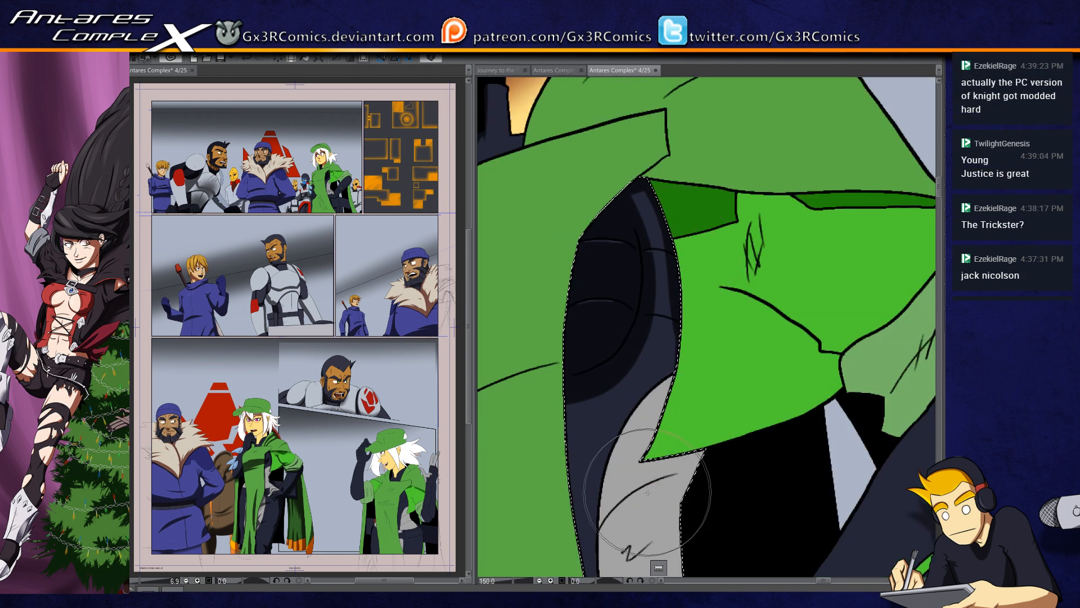
key("ctrl+z")
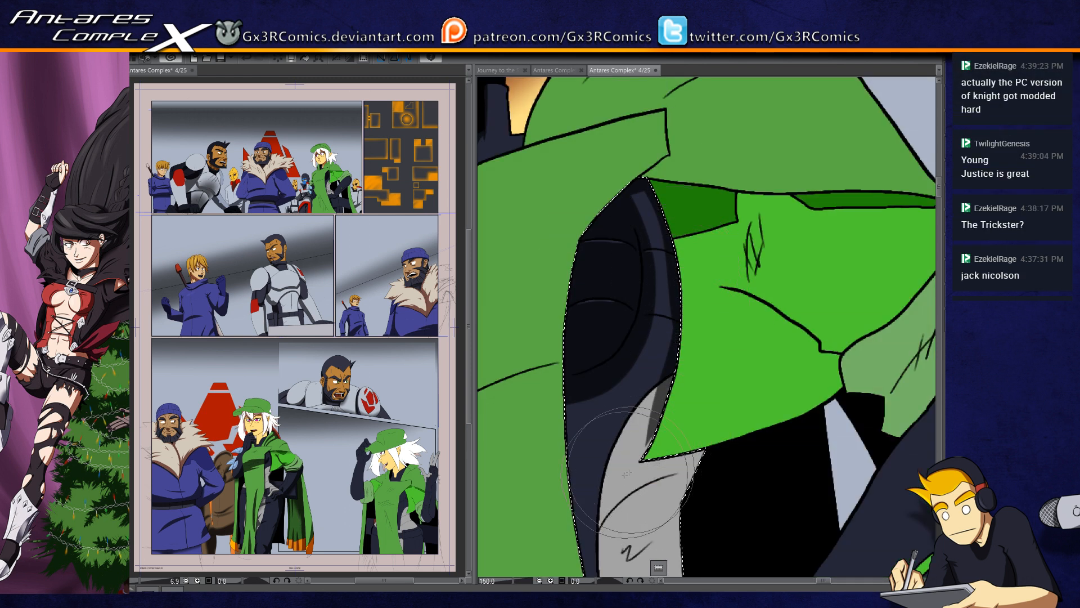
mouse_move(678, 327)
left_mouse_down()
mouse_move(652, 446)
mouse_move(693, 457)
left_mouse_up()
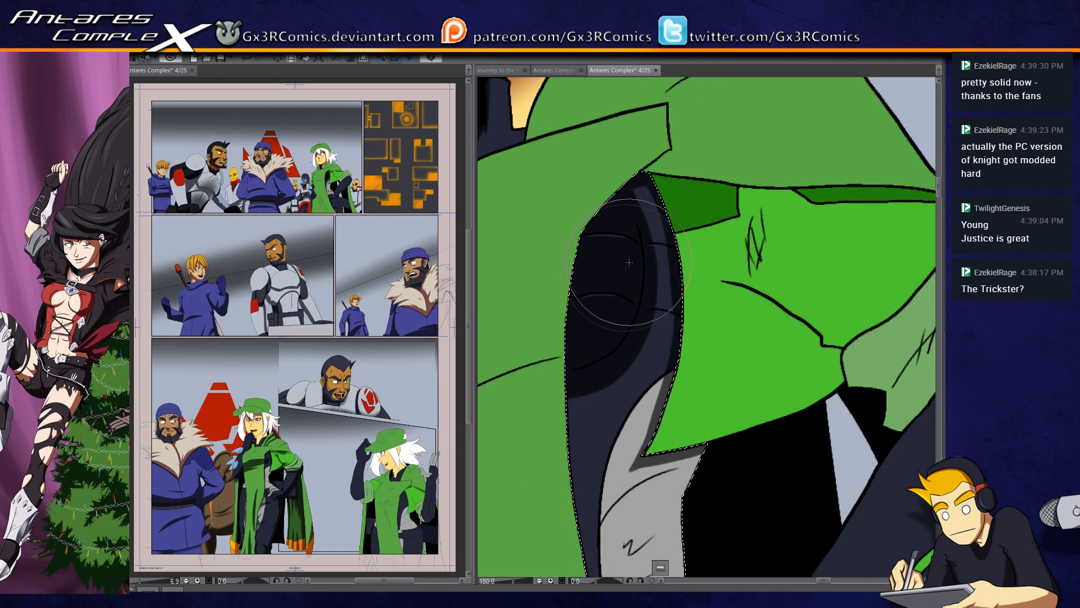
Step: Carve a lighter, pointed area out of the dark chest panel's shadow and refine the shading around it
scroll(612, 262, "up", 1)
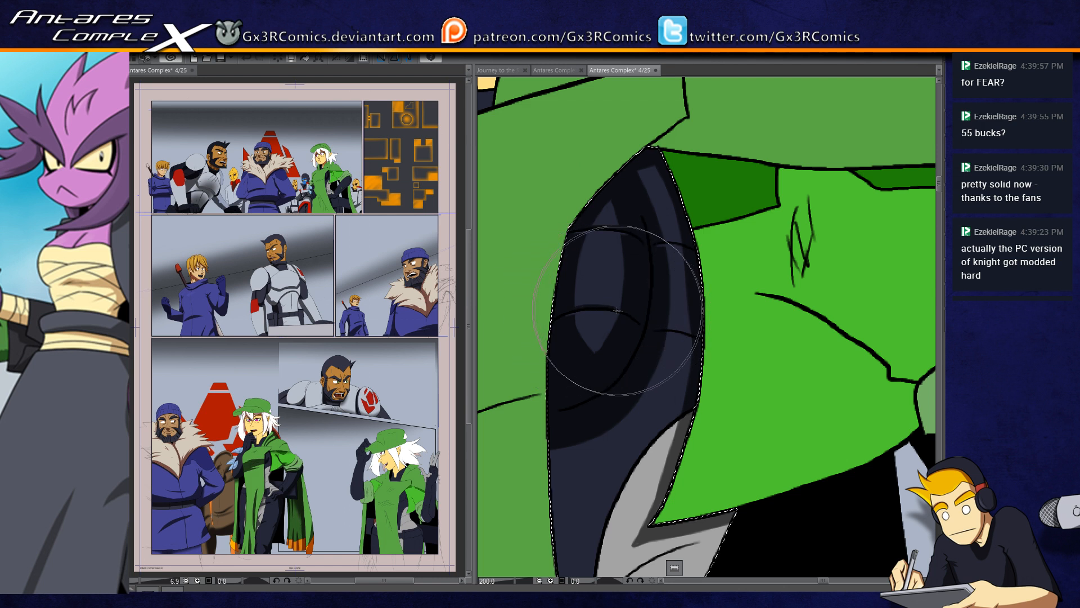
scroll(586, 338, "down", 2)
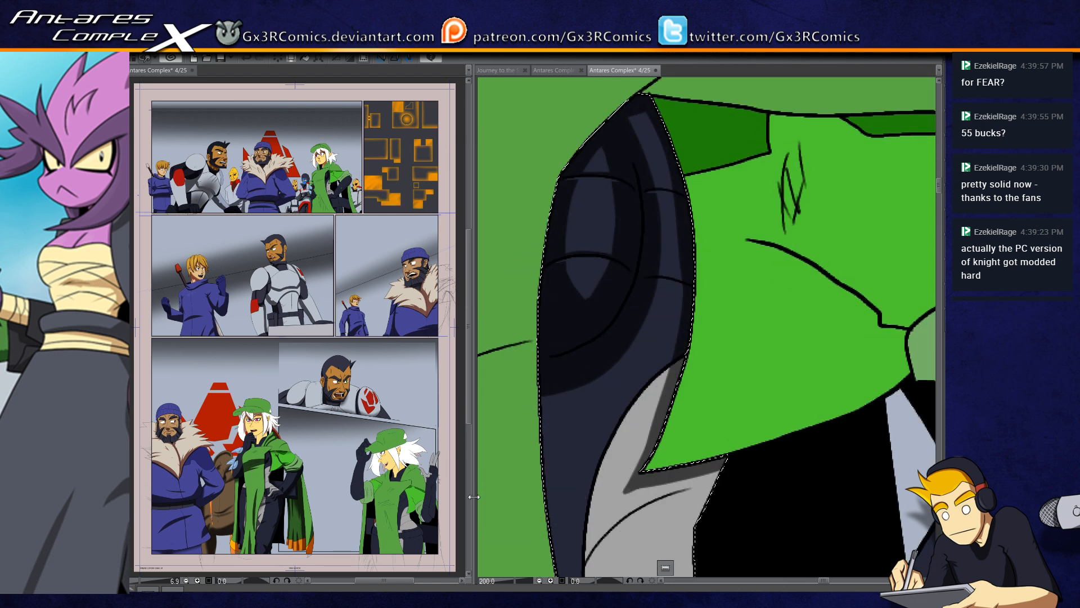
left_click_drag(567, 400, 607, 394)
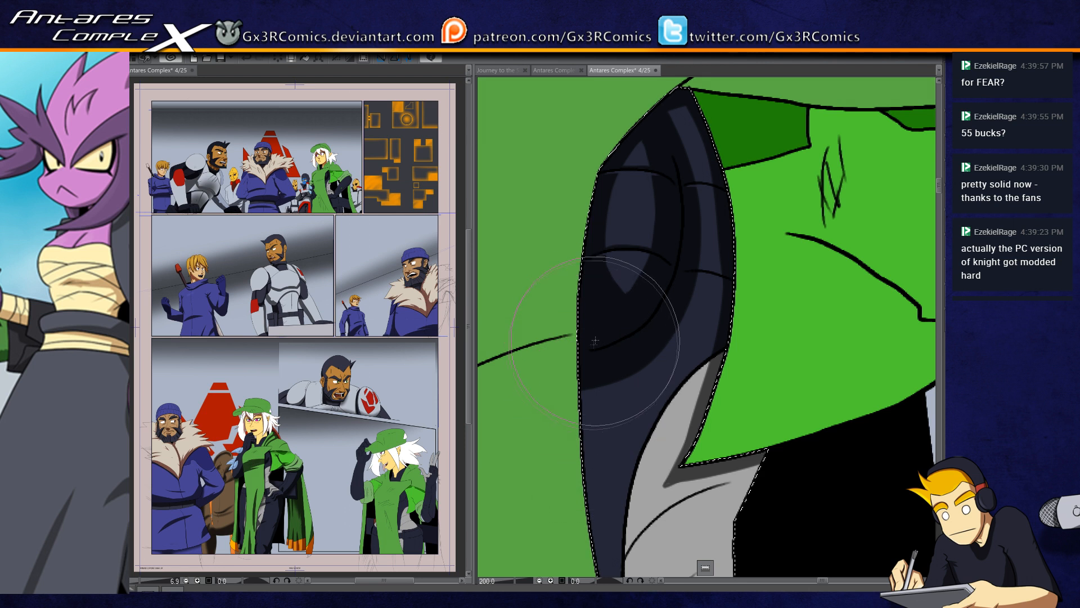
left_click_drag(594, 344, 658, 306)
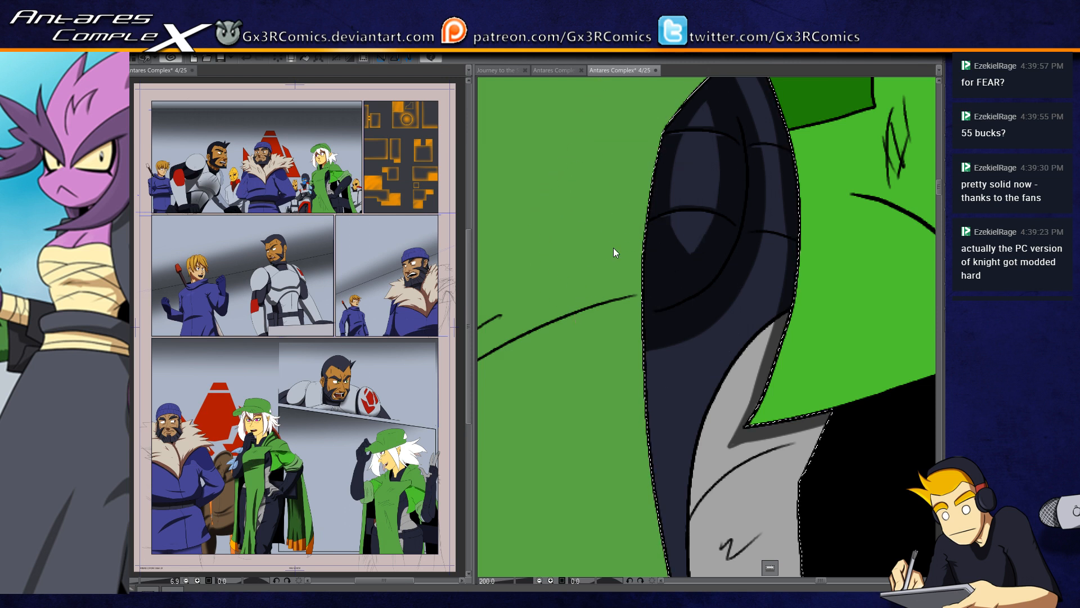
Step: Paint a shadow down the outer edge of the upper grey waist section beside the black cape interior, undoing an unwanted stroke
scroll(619, 238, "down", 4)
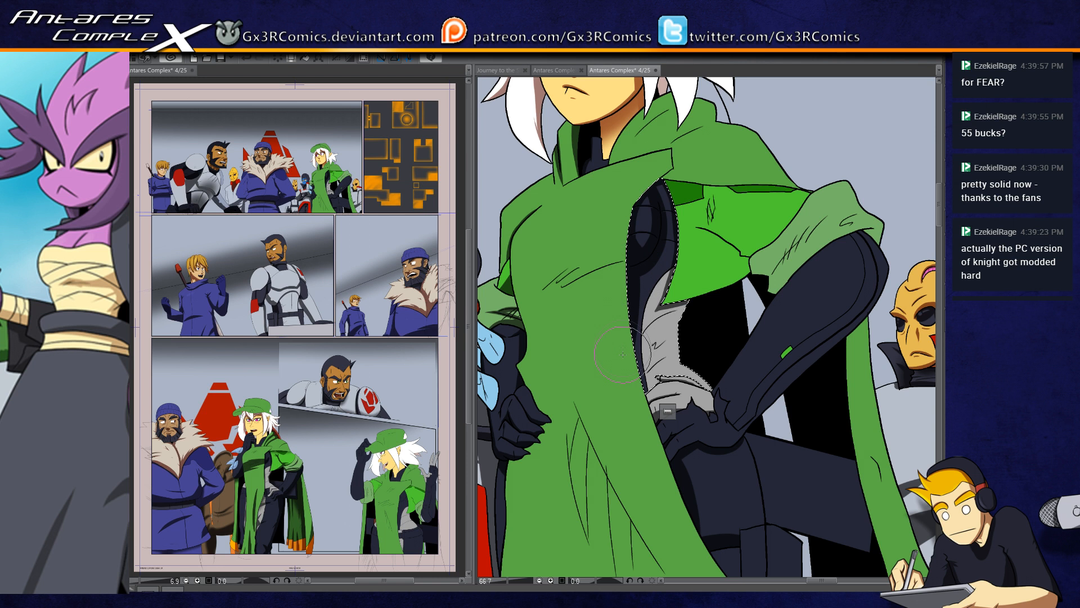
mouse_move(663, 336)
left_mouse_down()
mouse_move(695, 278)
mouse_move(693, 302)
mouse_move(691, 288)
mouse_move(649, 361)
mouse_move(695, 295)
mouse_move(692, 278)
mouse_move(644, 343)
mouse_move(689, 322)
mouse_move(693, 283)
mouse_move(662, 342)
mouse_move(673, 340)
mouse_move(684, 395)
mouse_move(690, 321)
mouse_move(680, 324)
mouse_move(681, 356)
mouse_move(677, 325)
mouse_move(706, 374)
mouse_move(683, 364)
mouse_move(706, 386)
left_mouse_up()
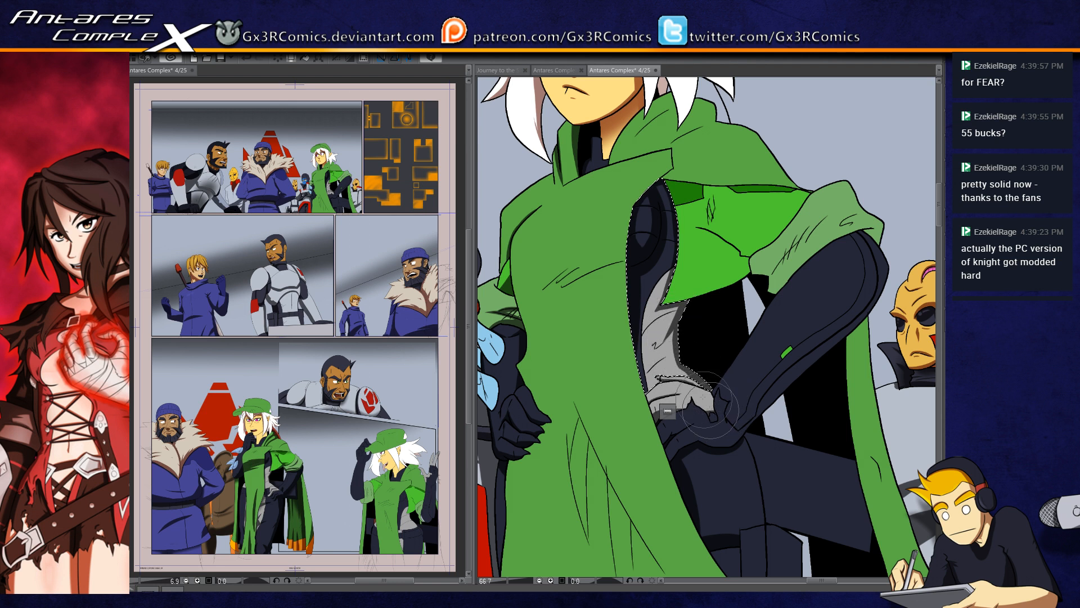
left_click_drag(677, 331, 682, 361)
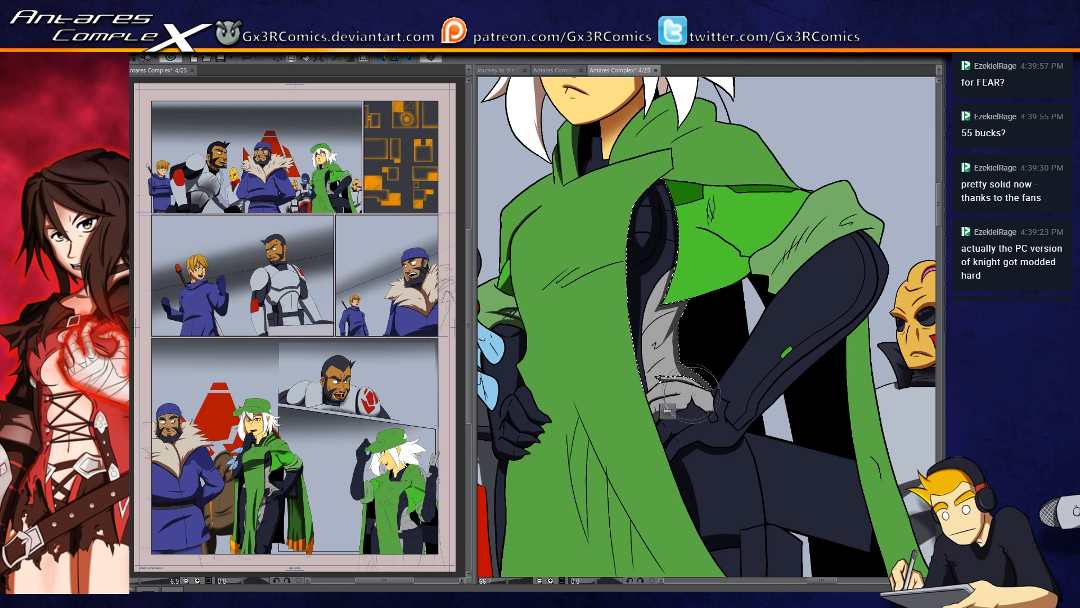
mouse_move(678, 322)
left_mouse_down()
mouse_move(666, 343)
mouse_move(677, 329)
mouse_move(677, 371)
left_mouse_up()
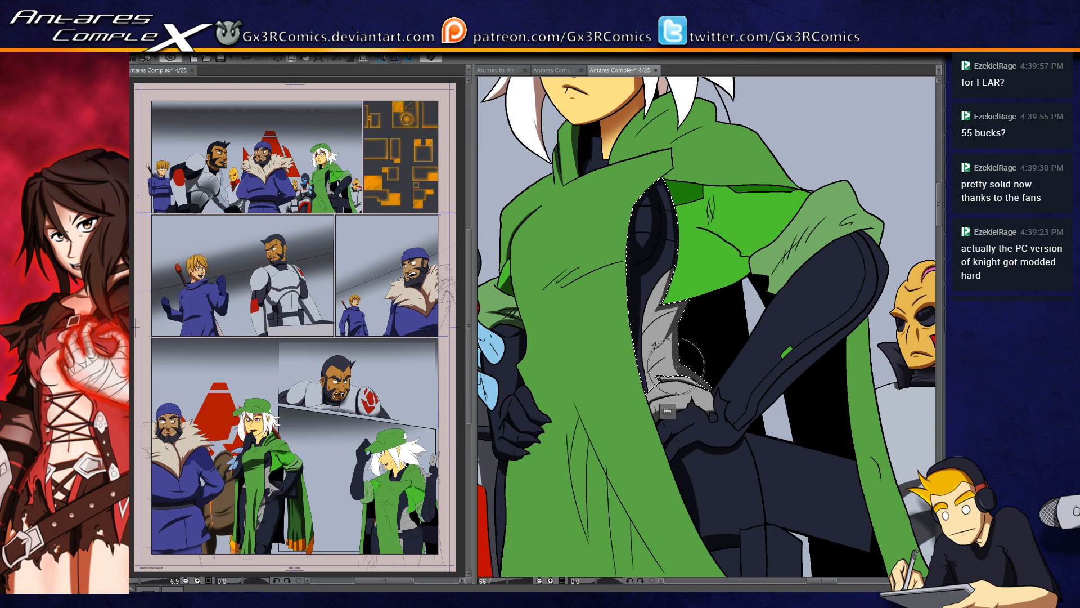
scroll(677, 366, "up", 3)
key("ctrl+z")
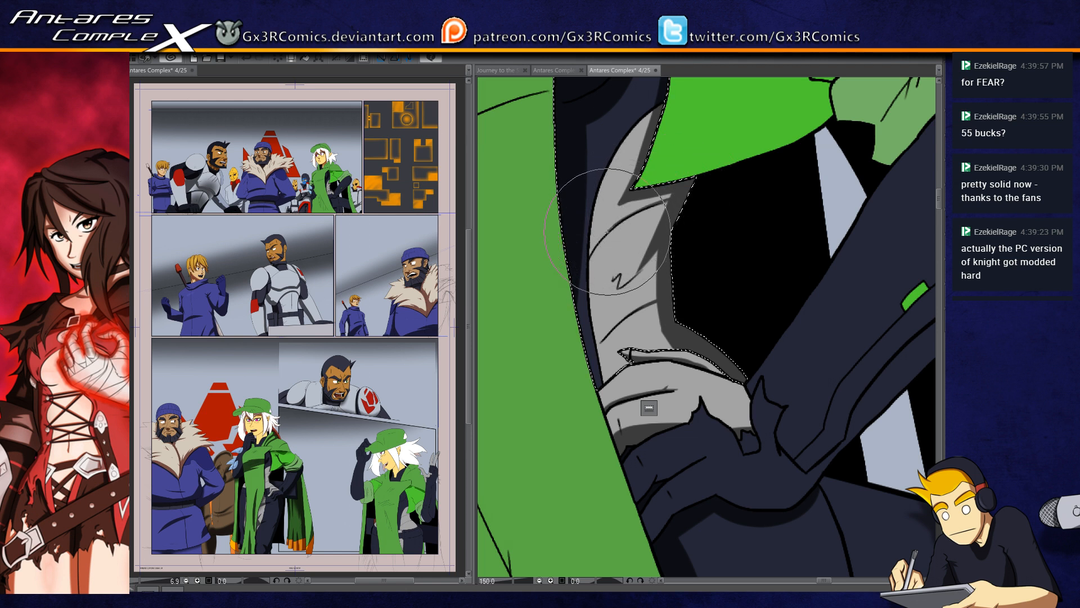
Step: Refine the upper grey waist section's shading with shadows beside the dark panel and along its creases
left_click_drag(633, 139, 615, 181)
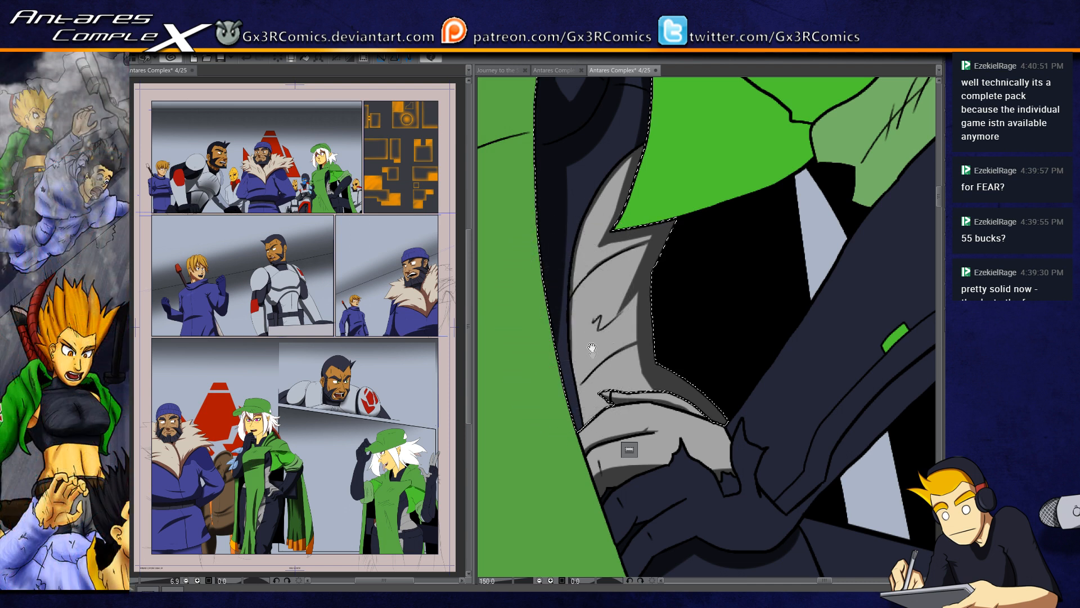
scroll(585, 343, "down", 2)
left_click_drag(575, 368, 580, 340)
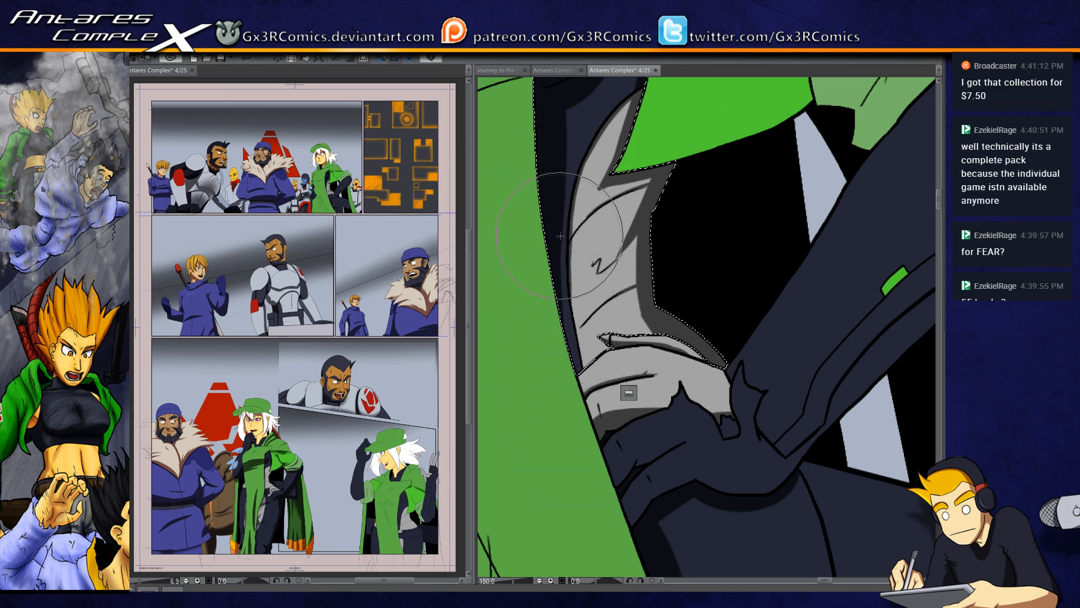
left_click_drag(650, 402, 610, 321)
Step: Select the gloved hand on the hip with its outer forearm strip and paint shadows on the fingers, palm underside and lower forearm edge
key("ctrl+d")
key("w")
left_click(613, 397)
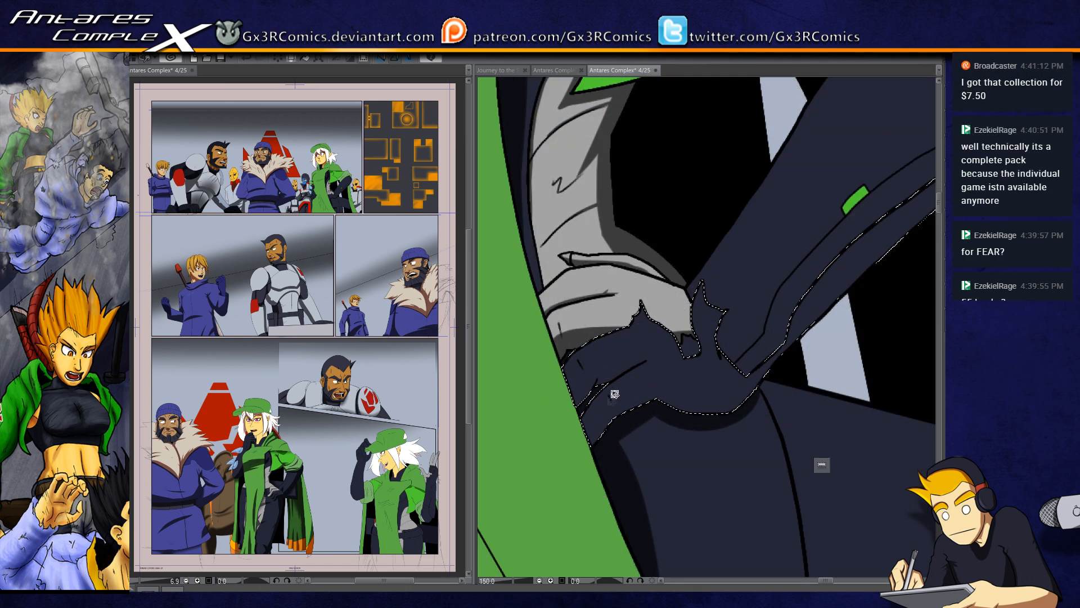
key("b")
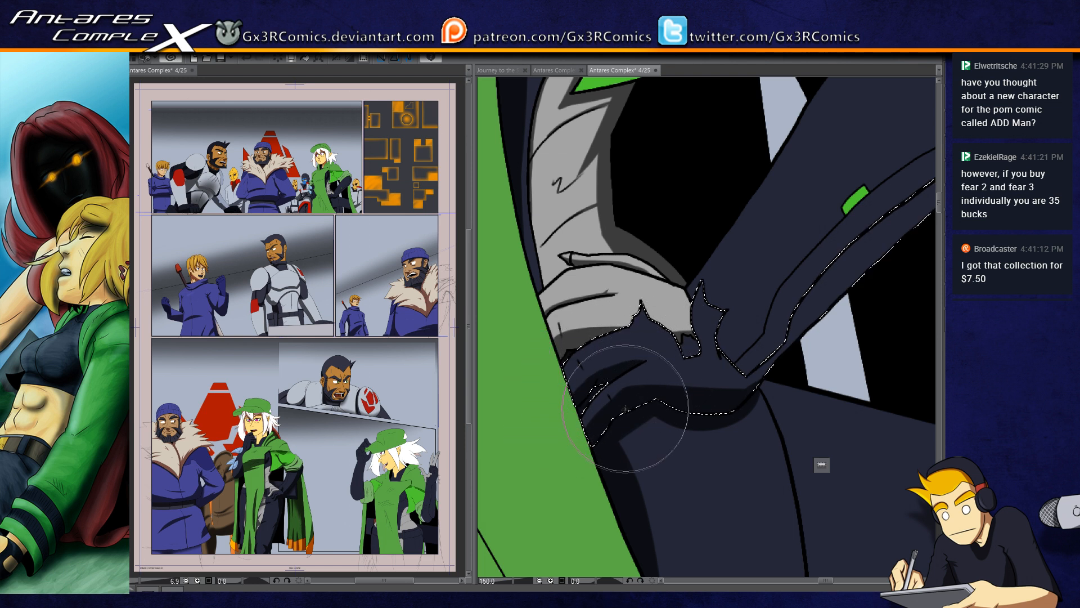
left_click_drag(712, 338, 631, 357)
mouse_move(675, 417)
left_mouse_down()
mouse_move(574, 448)
mouse_move(553, 465)
mouse_move(867, 132)
left_mouse_up()
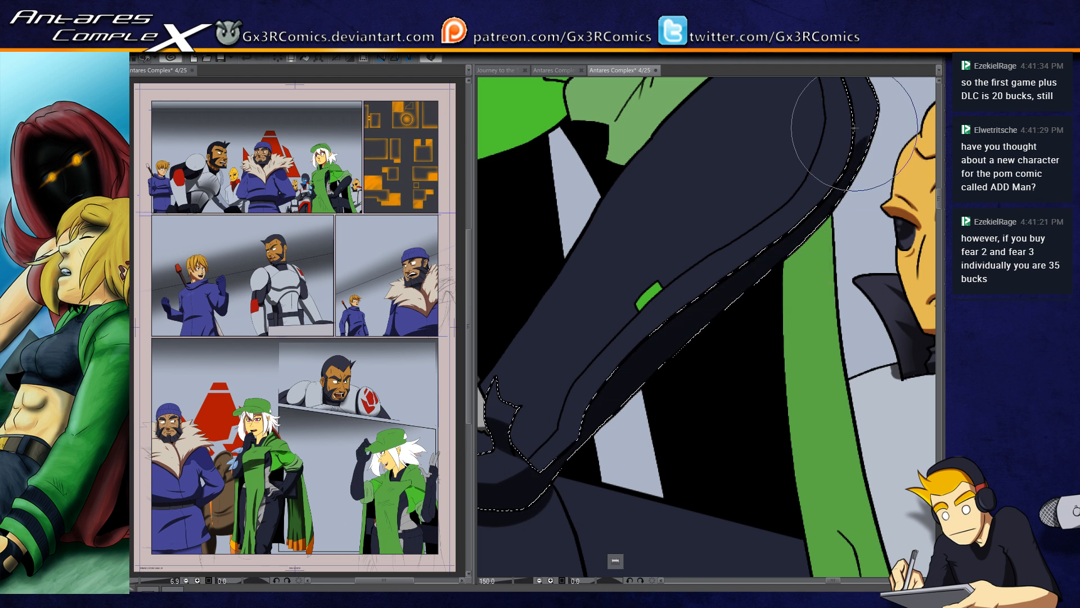
scroll(830, 125, "down", 1)
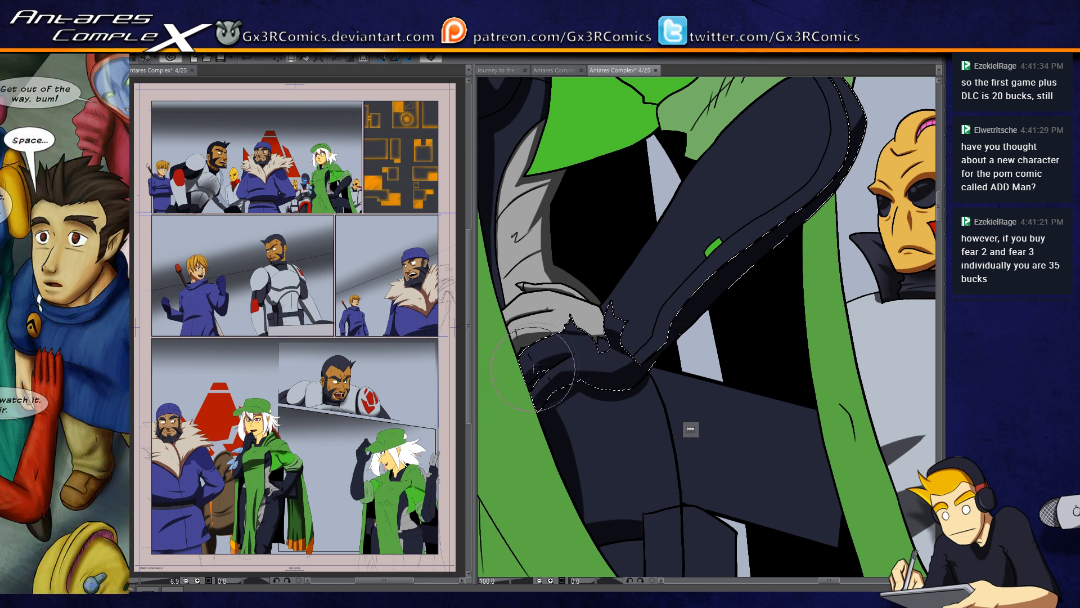
left_click_drag(526, 390, 517, 430)
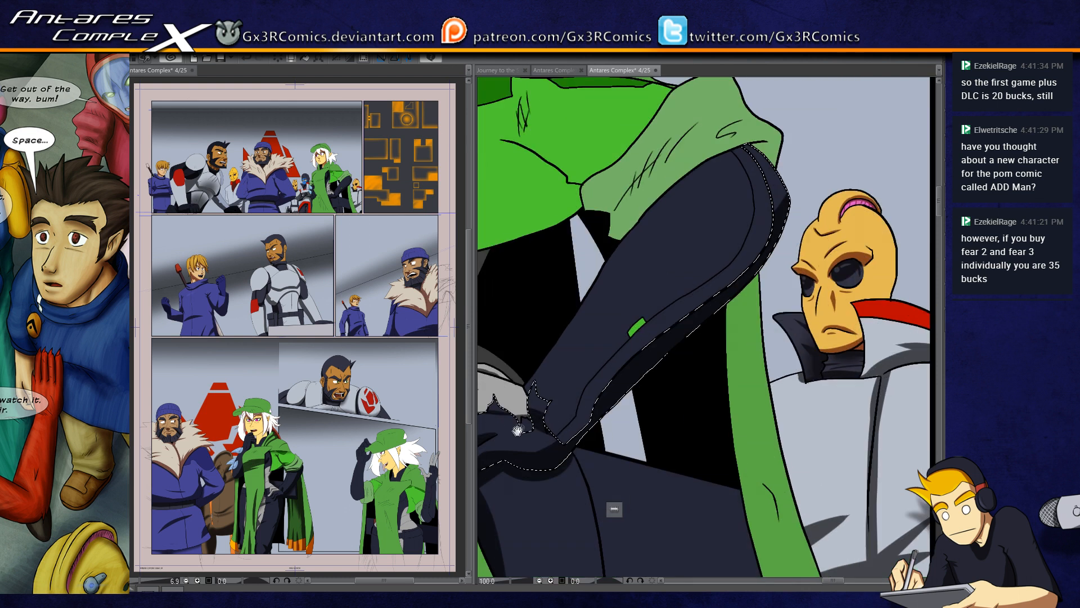
Step: Select the main forearm section and paint a narrow shadow along its curved seam from the green light up to the elbow
left_click(574, 398)
key("b")
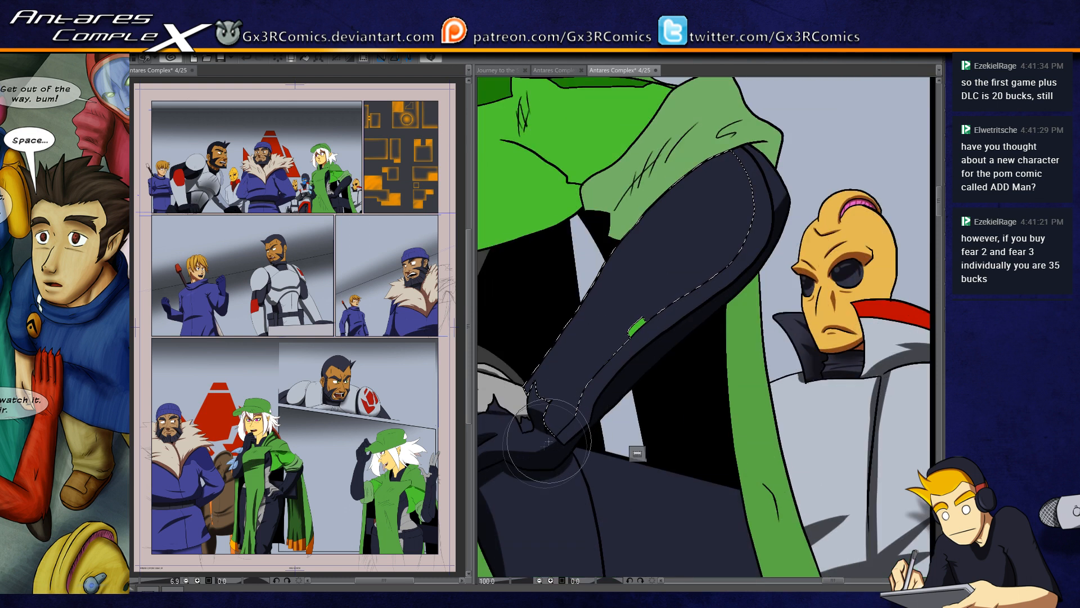
scroll(590, 430, "up", 1)
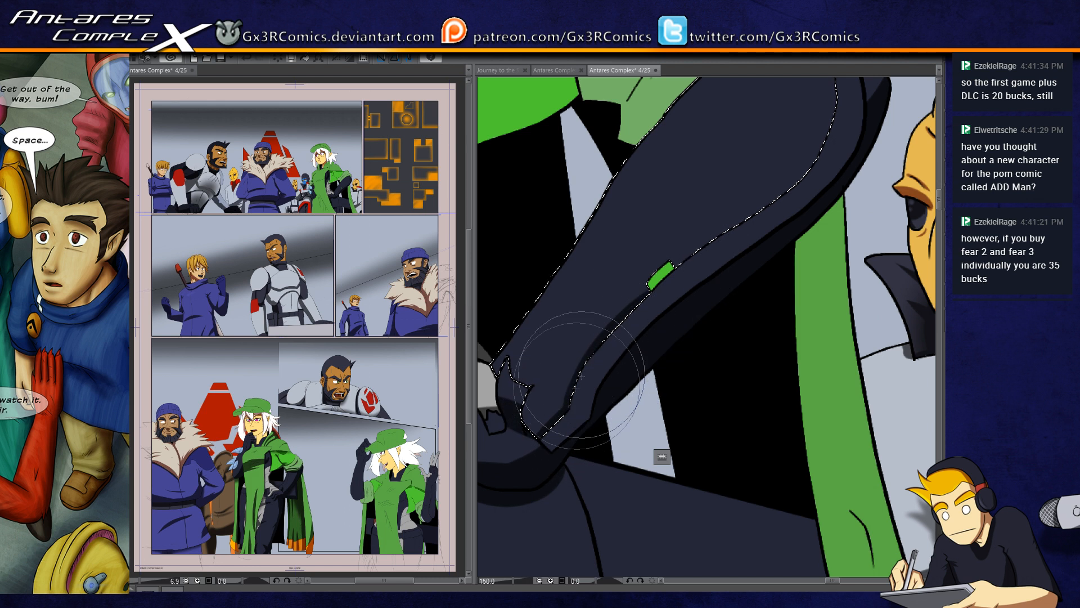
mouse_move(656, 300)
left_mouse_down()
mouse_move(559, 419)
mouse_move(638, 340)
left_mouse_up()
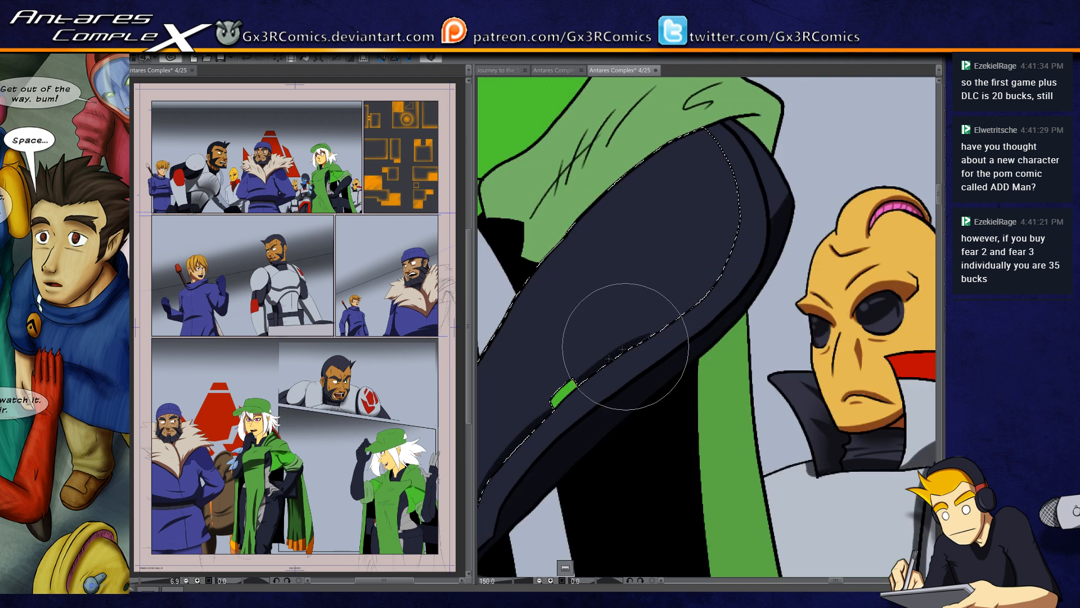
left_click_drag(570, 393, 691, 313)
mouse_move(598, 363)
left_mouse_down()
mouse_move(696, 301)
mouse_move(724, 256)
mouse_move(739, 224)
mouse_move(733, 175)
mouse_move(709, 138)
left_mouse_up()
left_click_drag(737, 217, 707, 140)
left_click_drag(732, 213, 730, 160)
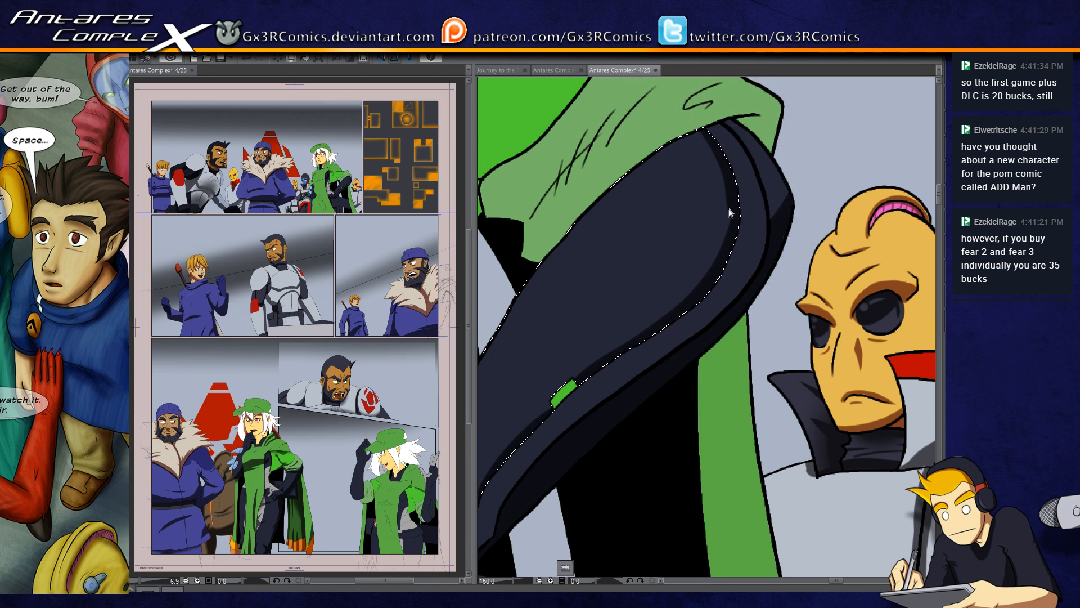
Step: Select the strips on the outer side of the forearm and paint shadow around the elbow
key("w")
left_click(738, 143)
left_click(754, 151, "shift")
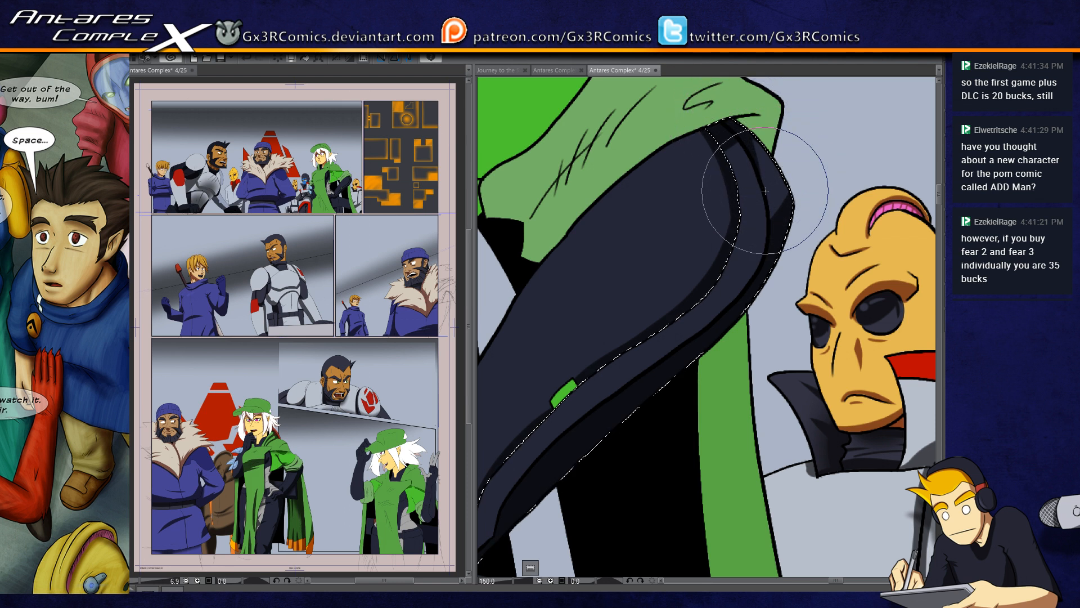
left_click_drag(596, 399, 660, 306)
Step: Reselect the main forearm section and paint the seam shadow below the green light toward the wrist
key("ctrl+d")
left_click(604, 322)
key("b")
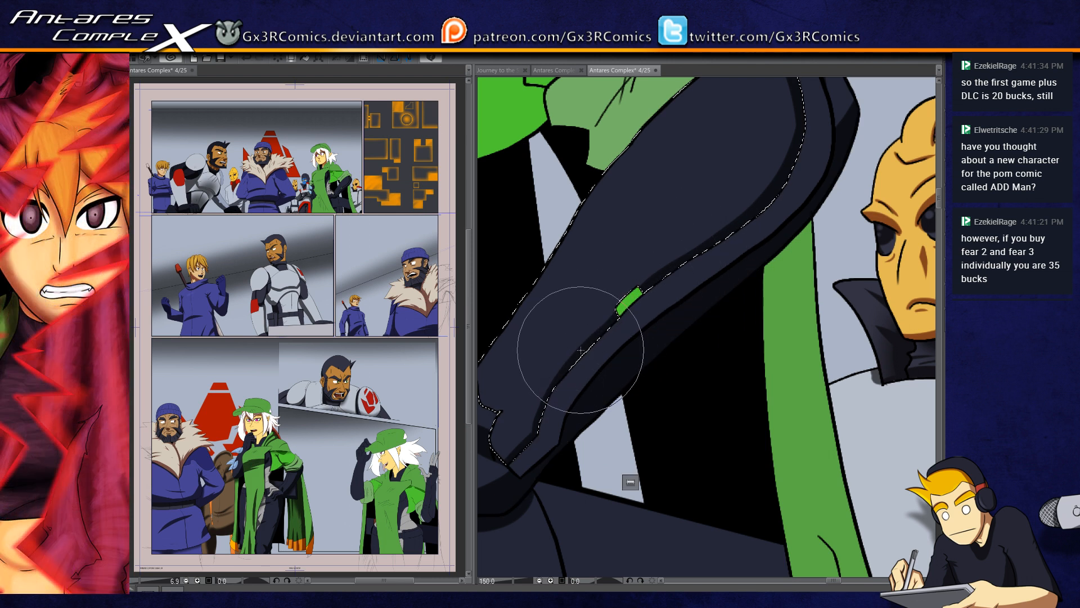
left_click_drag(564, 400, 677, 306)
Step: Select the bright green cape section above the waist and paint shadows along its diagonal crease and beside the rolled sleeve
key("ctrl+d")
left_click_drag(574, 322, 696, 446)
left_click_drag(597, 368, 569, 478)
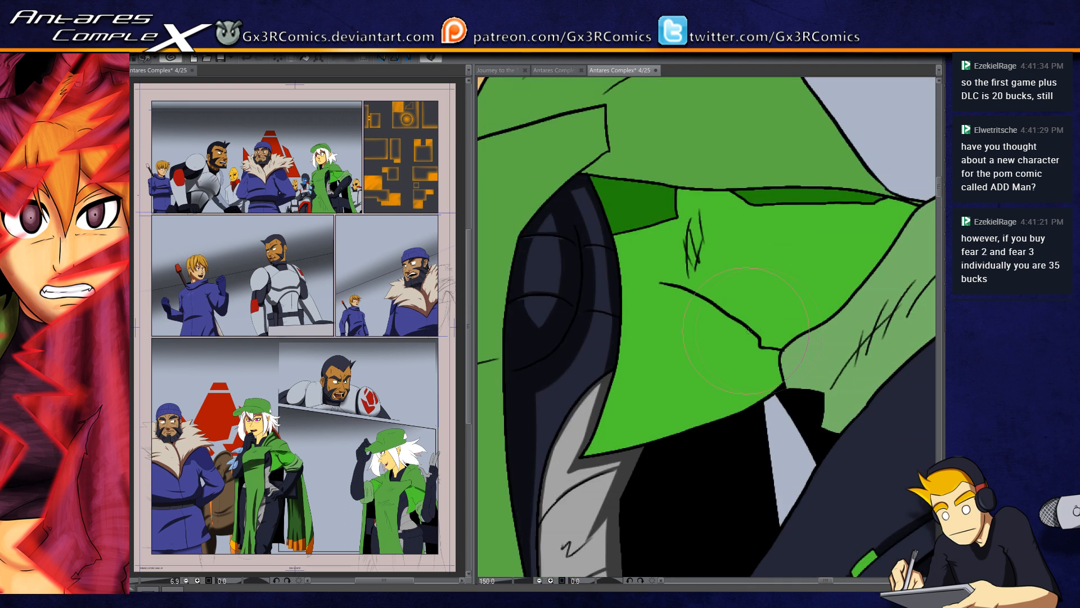
left_click(743, 357)
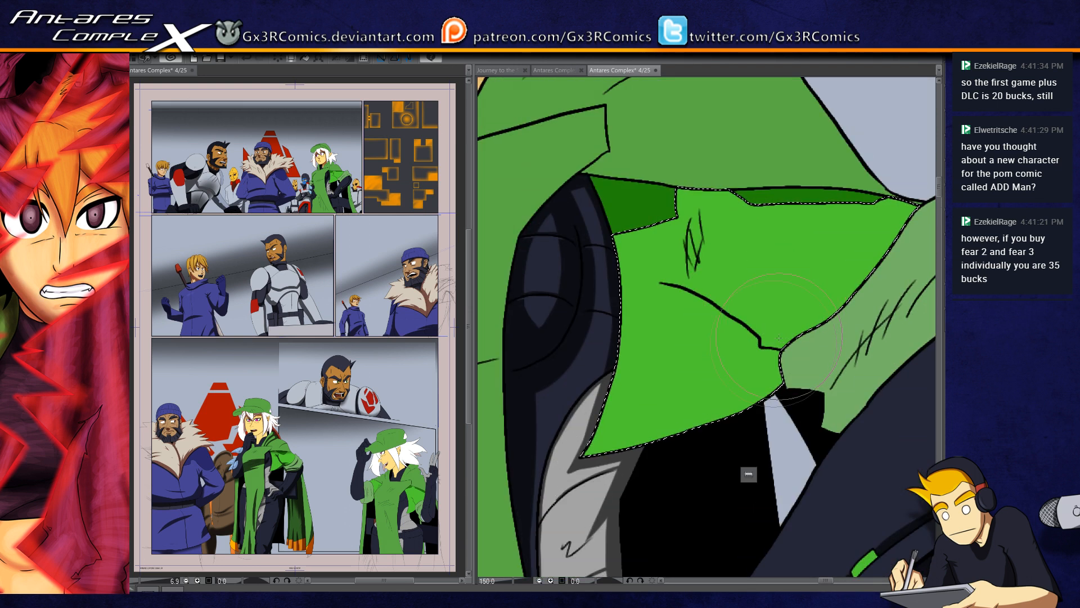
mouse_move(782, 347)
left_mouse_down()
mouse_move(692, 307)
mouse_move(760, 348)
left_mouse_up()
mouse_move(673, 286)
left_mouse_down()
mouse_move(736, 319)
mouse_move(663, 277)
mouse_move(758, 321)
left_mouse_up()
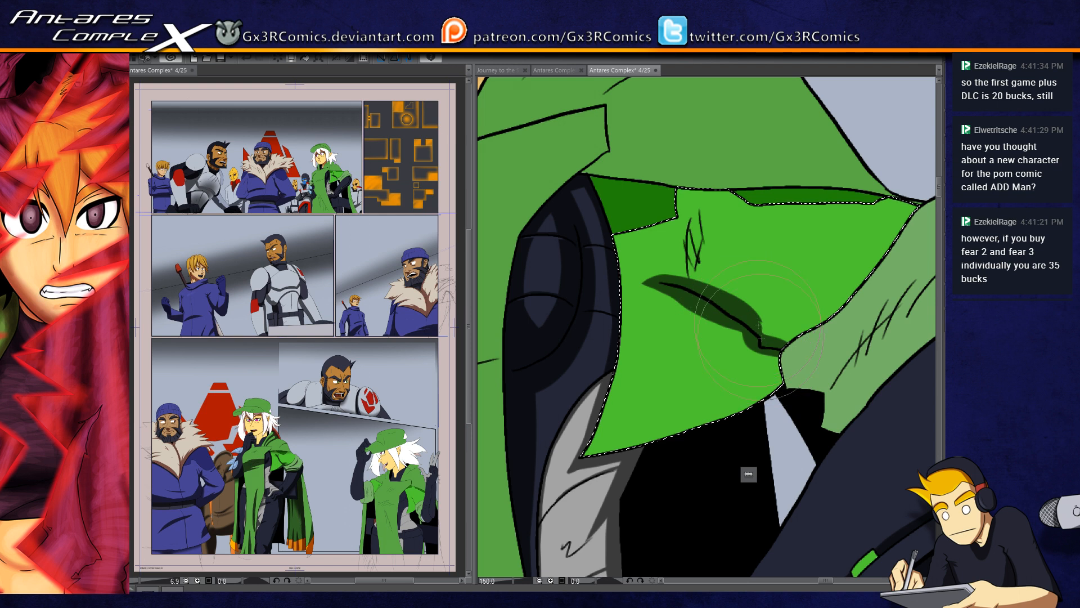
mouse_move(766, 341)
left_mouse_down()
mouse_move(895, 268)
mouse_move(724, 348)
left_mouse_up()
left_click_drag(685, 390, 816, 265)
Step: Paint a shadow over the short vertical fold marks on the bright green cape section, redoing the unwanted stroke
left_click_drag(613, 333, 675, 341)
left_click_drag(612, 362, 625, 271)
key("ctrl+z")
left_click_drag(615, 356, 616, 273)
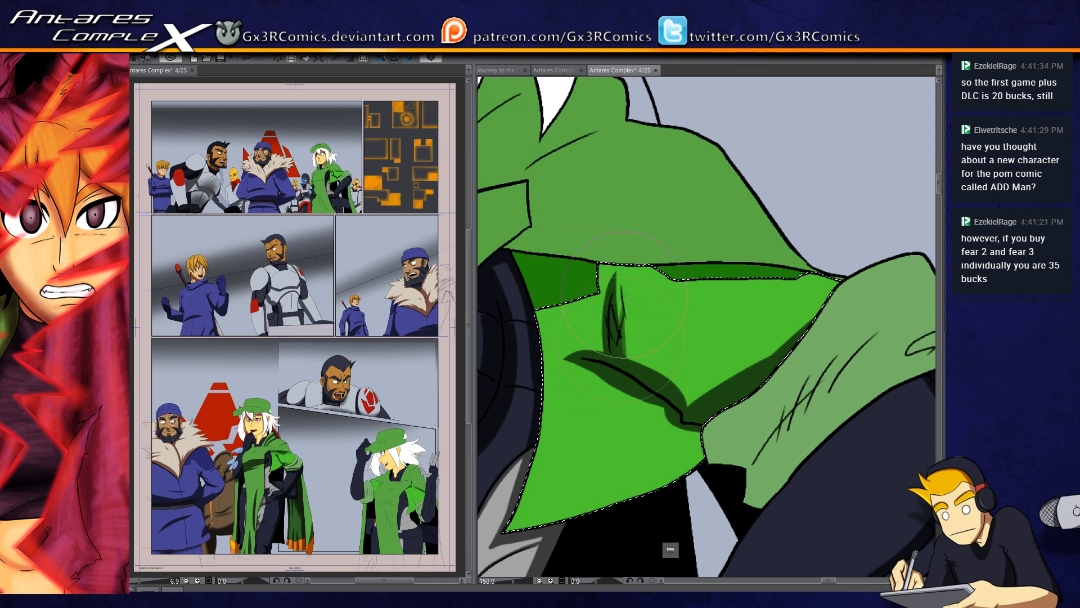
Step: Add pointed fold shadows where the diagonal crease meets the sleeve and widen the vertical fold's shadow, undoing unwanted strokes
mouse_move(657, 401)
left_mouse_down()
mouse_move(659, 333)
mouse_move(703, 378)
left_mouse_up()
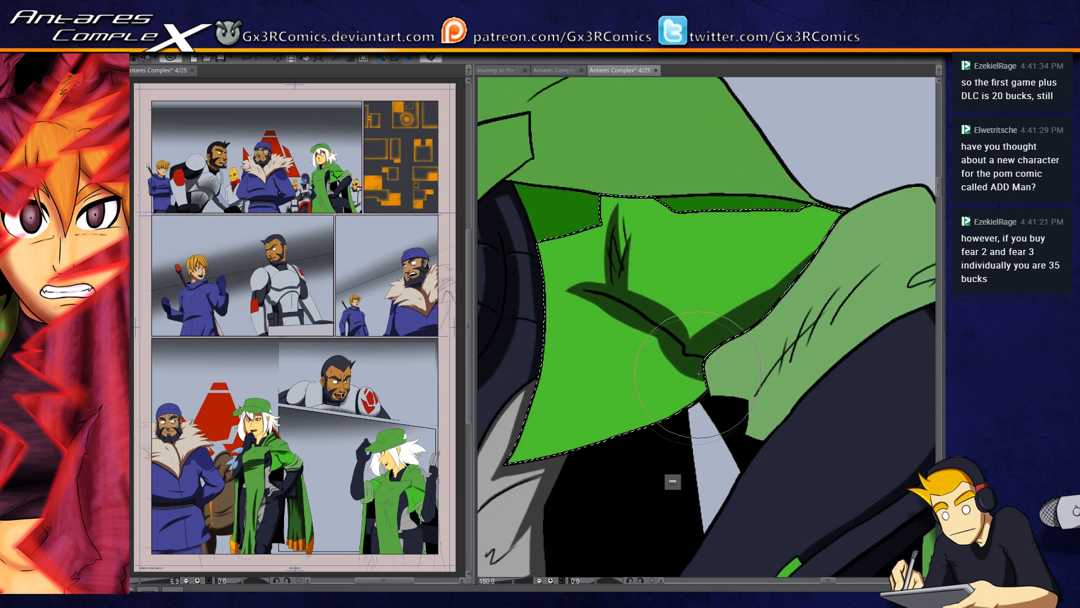
mouse_move(664, 340)
left_mouse_down()
mouse_move(652, 372)
mouse_move(673, 353)
mouse_move(642, 390)
left_mouse_up()
key("ctrl+z")
key("ctrl+z")
mouse_move(591, 320)
left_mouse_down()
mouse_move(606, 365)
mouse_move(603, 313)
mouse_move(599, 395)
left_mouse_up()
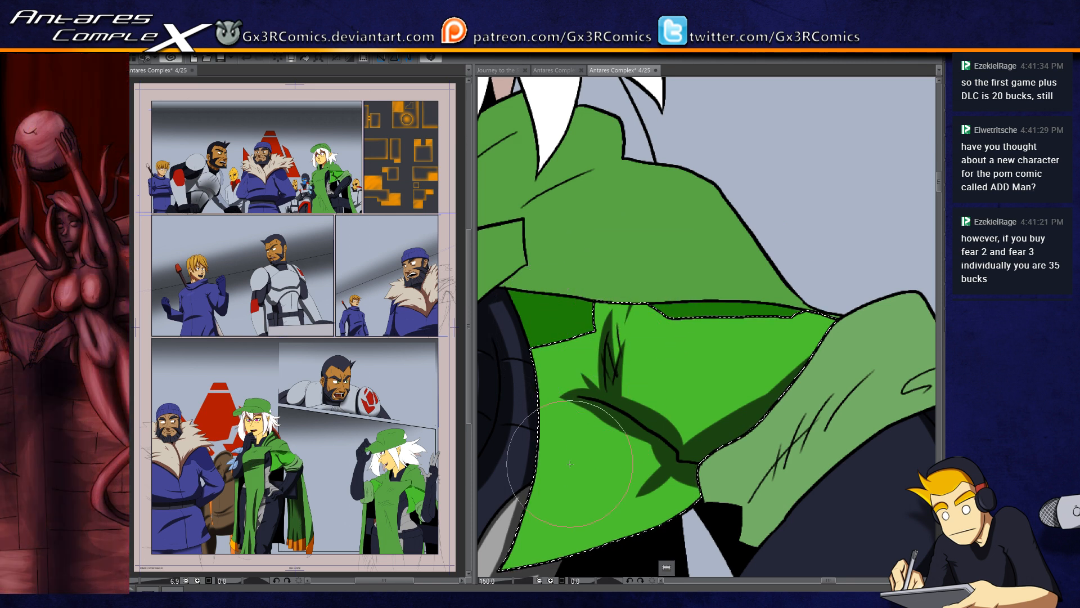
Step: Select the rolled light green sleeve and paint shadows along its slanted fold marks and lower edge
left_click_drag(746, 393, 623, 213)
key("w")
left_click(652, 327)
key("b")
left_click_drag(670, 366, 818, 252)
left_click_drag(657, 350, 856, 277)
mouse_move(619, 385)
left_mouse_down()
mouse_move(644, 360)
mouse_move(624, 344)
mouse_move(636, 329)
mouse_move(578, 312)
mouse_move(644, 332)
mouse_move(712, 232)
left_mouse_up()
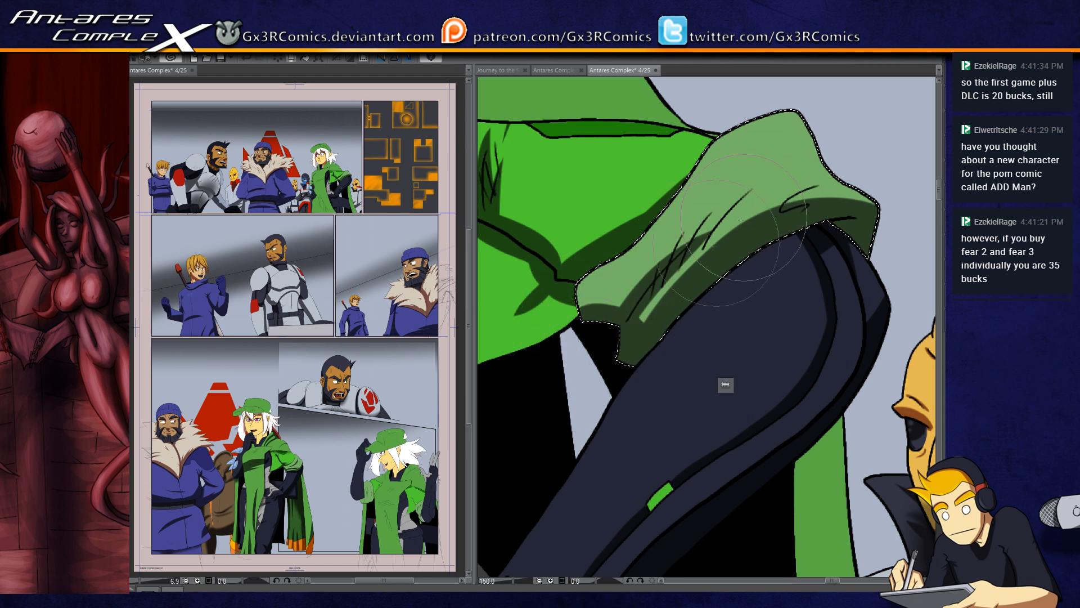
Step: Undo the unwanted sleeve strokes and refine the shadow around the curled fold mark near the elbow
key("ctrl+z")
left_click_drag(624, 337, 746, 196)
key("ctrl+z")
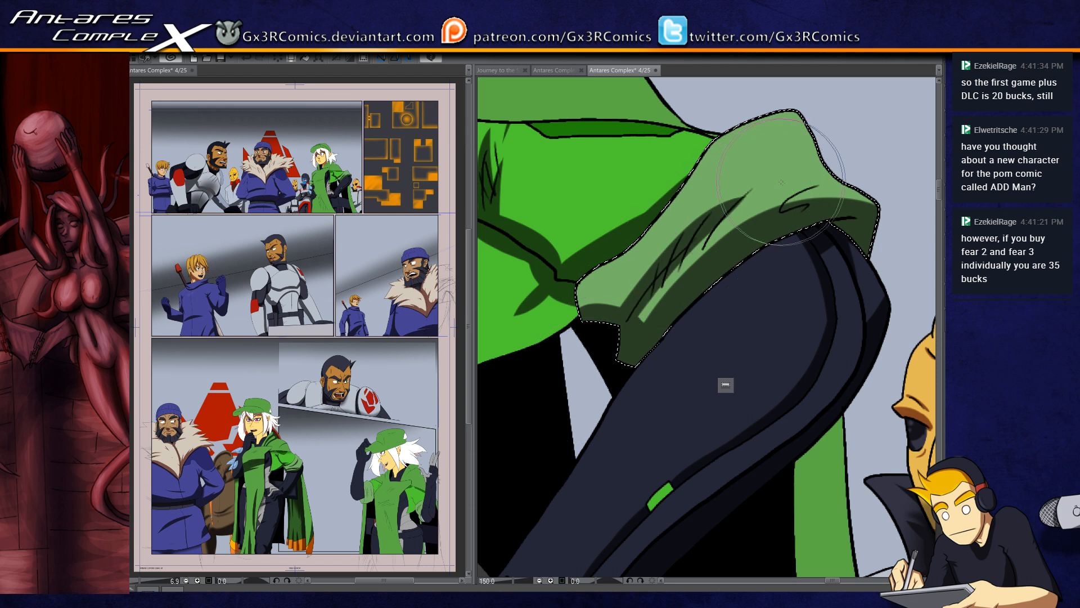
left_click_drag(565, 436, 702, 502)
left_click_drag(785, 418, 579, 503)
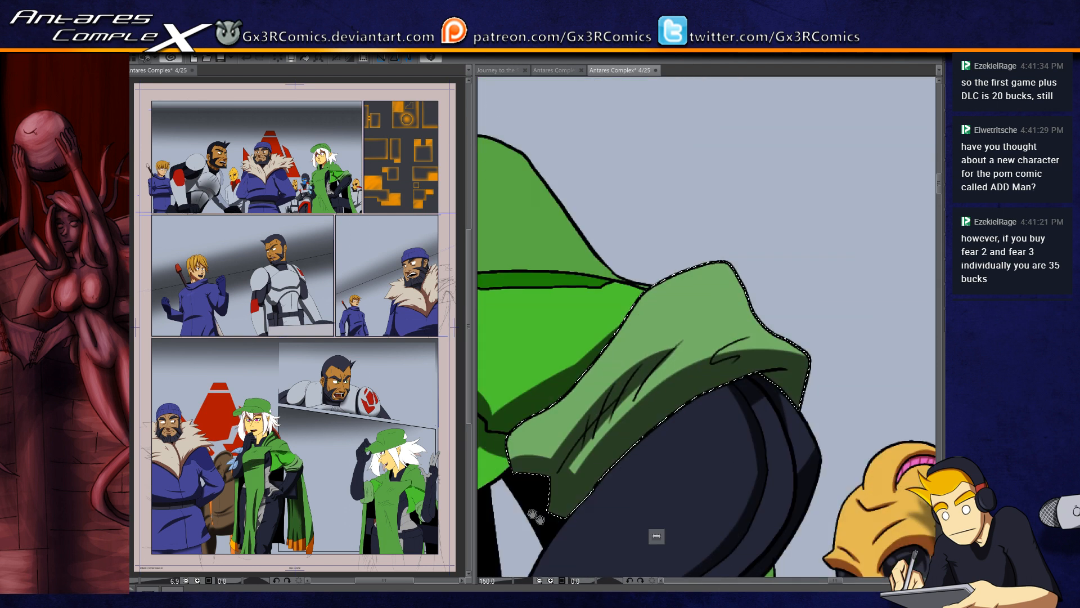
left_click_drag(824, 350, 720, 339)
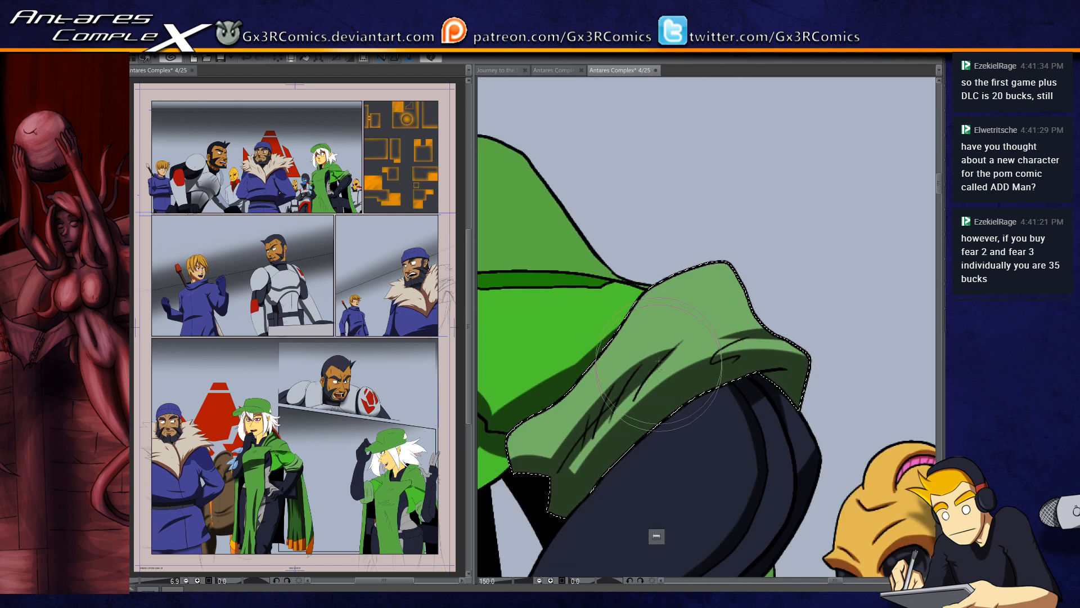
Step: Reselect the bright green cape section and extend the shadow along its diagonal crease
key("ctrl+d")
key("w")
mouse_move(532, 398)
left_mouse_down()
mouse_move(649, 387)
mouse_move(631, 397)
left_mouse_up()
left_click(611, 386)
key("b")
left_click_drag(537, 349, 640, 406)
mouse_move(604, 371)
left_mouse_down()
mouse_move(672, 392)
mouse_move(699, 367)
left_mouse_up()
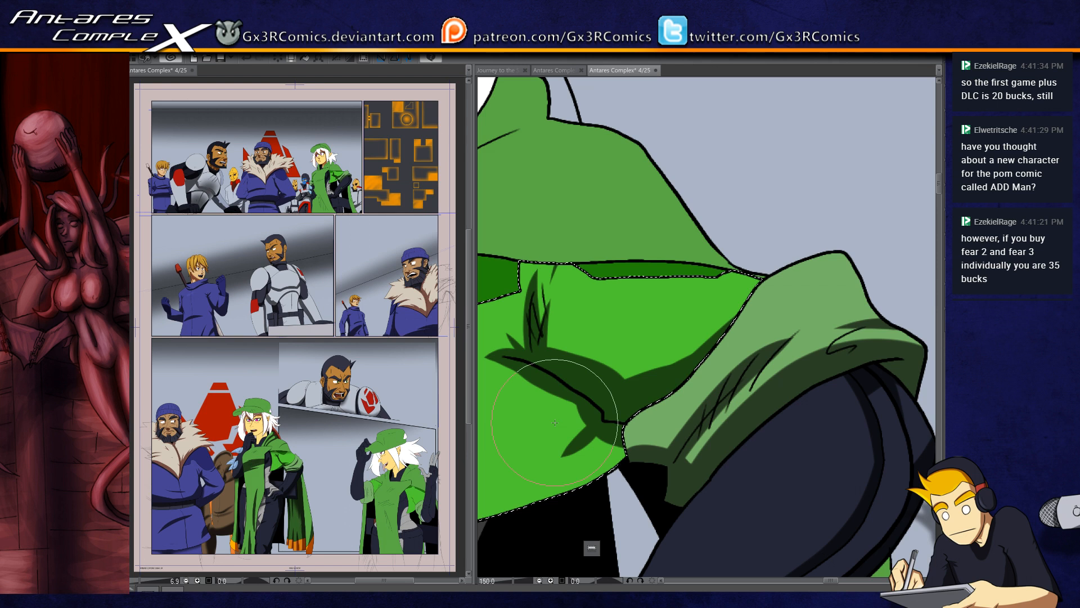
Step: Fill the empty gap between the white hair and the green shoulder with red and paint a shadow on it
mouse_move(538, 207)
left_mouse_down()
mouse_move(581, 340)
mouse_move(581, 423)
left_mouse_up()
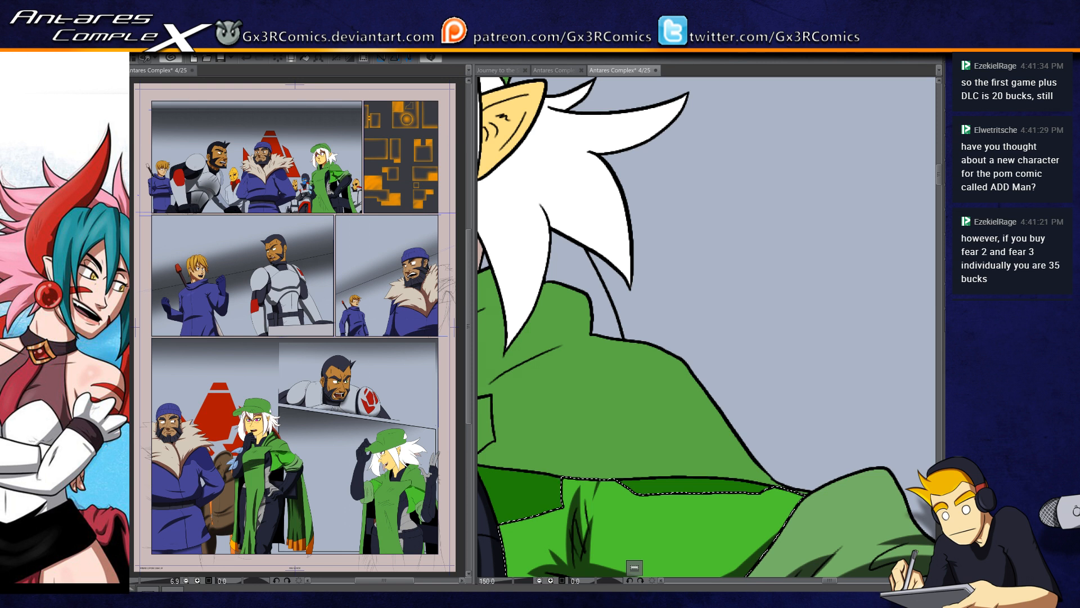
key("ctrl+d")
left_click(587, 264)
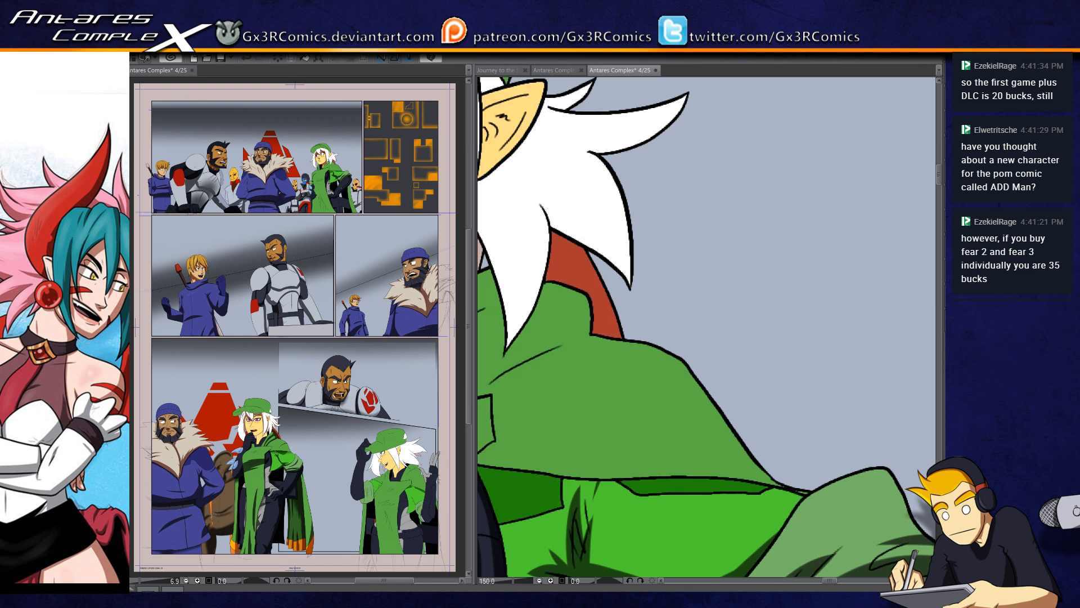
left_click(566, 303)
key("b")
left_click_drag(543, 225, 567, 320)
left_click_drag(573, 210, 603, 326)
Step: Select the long white hair lock in front of the ear and paint shadows down its inner edge, redoing the unwanted stroke
key("space")
mouse_move(556, 269)
left_mouse_down()
mouse_move(638, 305)
mouse_move(700, 349)
left_mouse_up()
key("w")
left_click(546, 277)
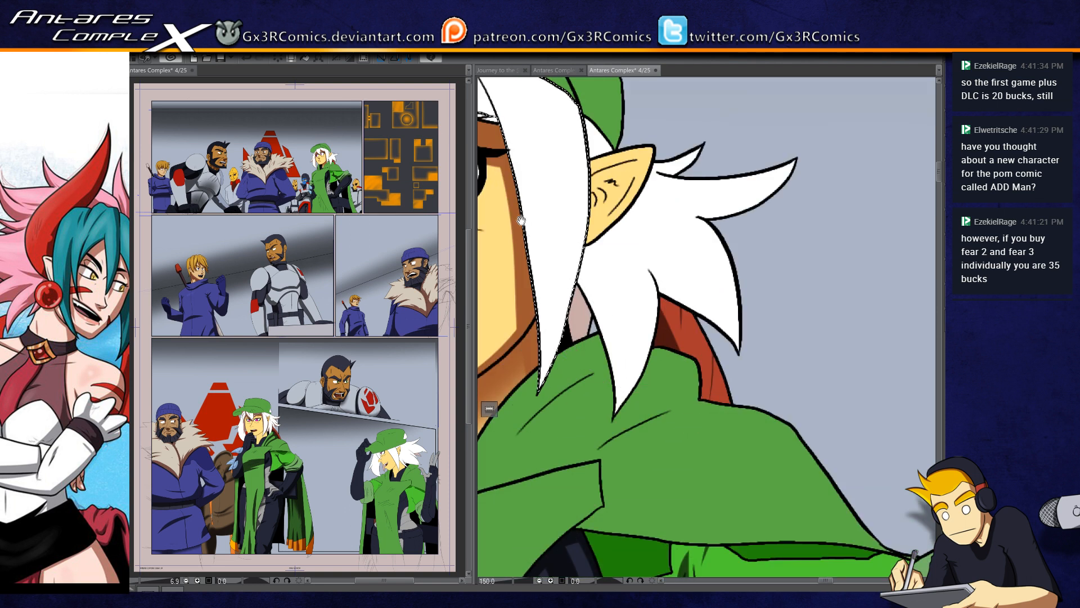
key("space")
left_click_drag(521, 219, 632, 314)
key("b")
left_click_drag(572, 145, 603, 214)
key("ctrl+z")
left_click_drag(571, 144, 603, 214)
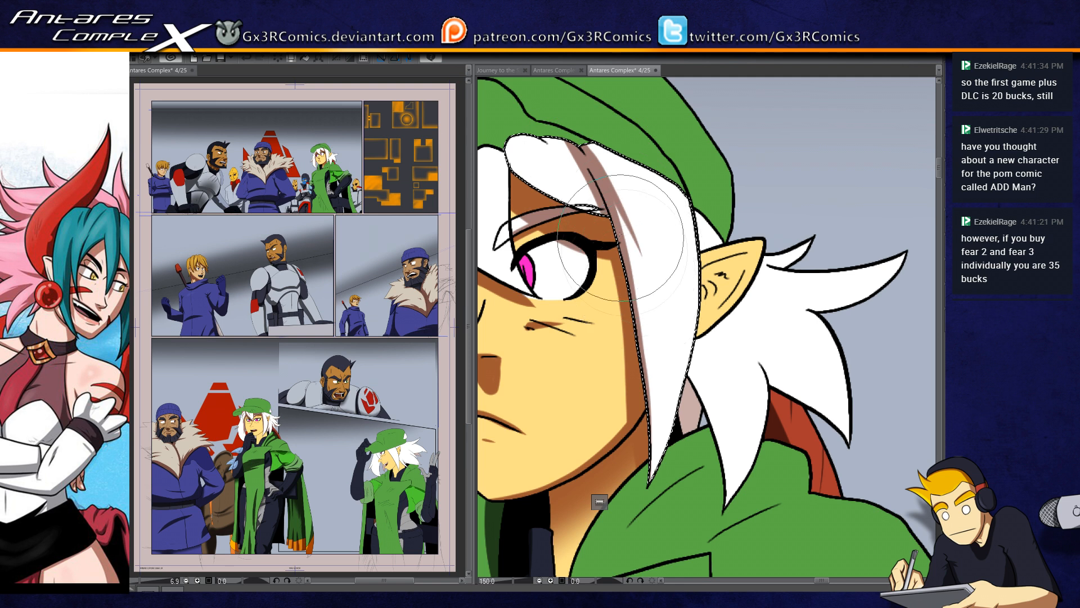
Step: Paint tapering shadows on the white hair strands hanging over the forehead
left_click_drag(615, 221, 655, 299)
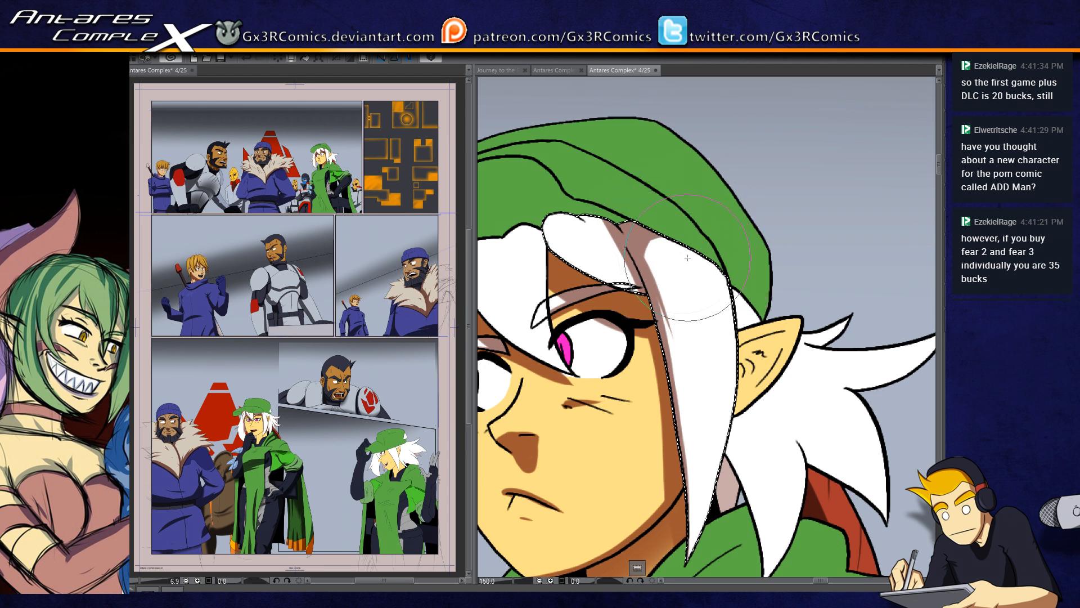
left_click_drag(595, 258, 647, 251)
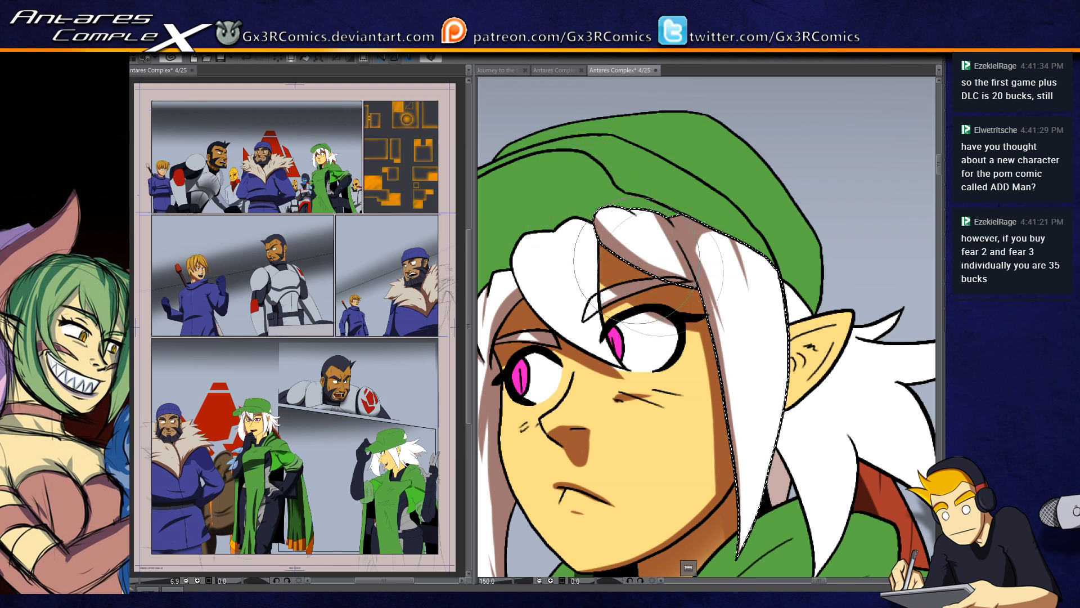
left_click_drag(590, 305, 630, 309)
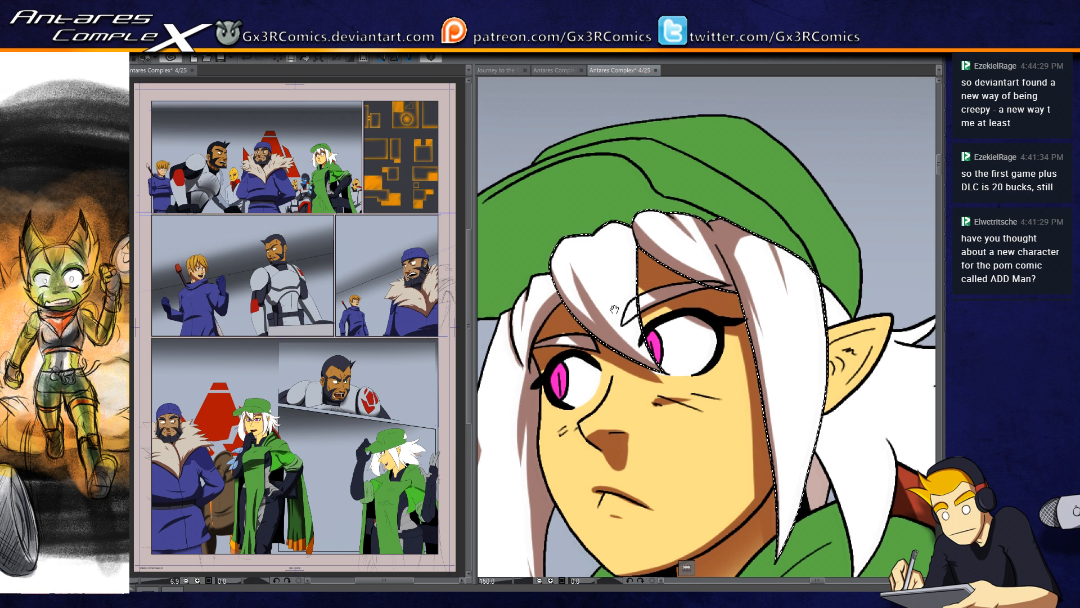
left_click_drag(580, 321, 553, 294)
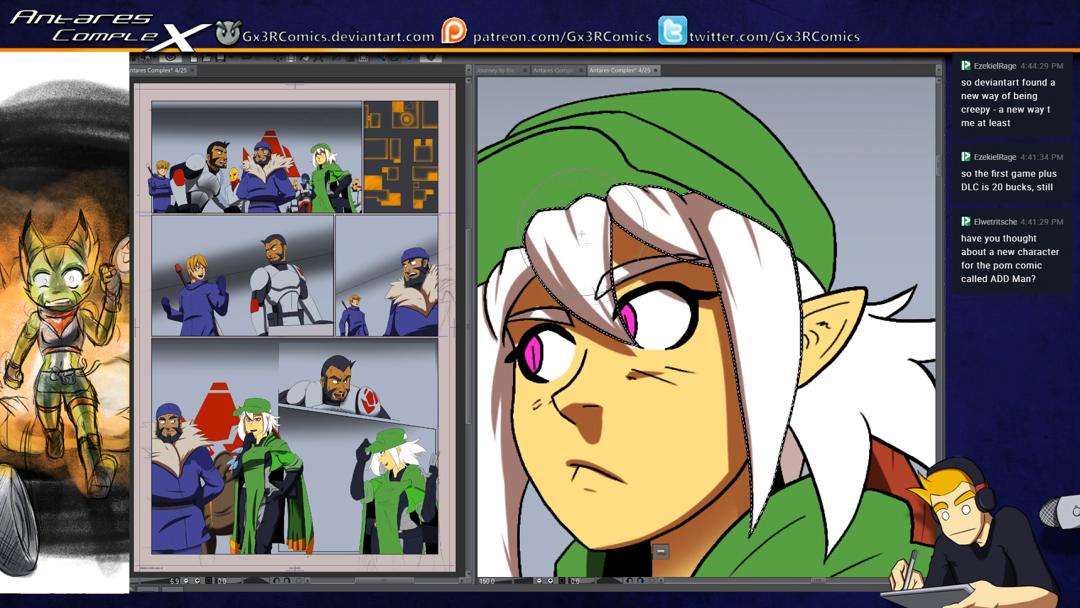
Step: Shade the magenta irises and add shadow streaks to the long hair lock beside the far cheek
left_click_drag(523, 410, 579, 358)
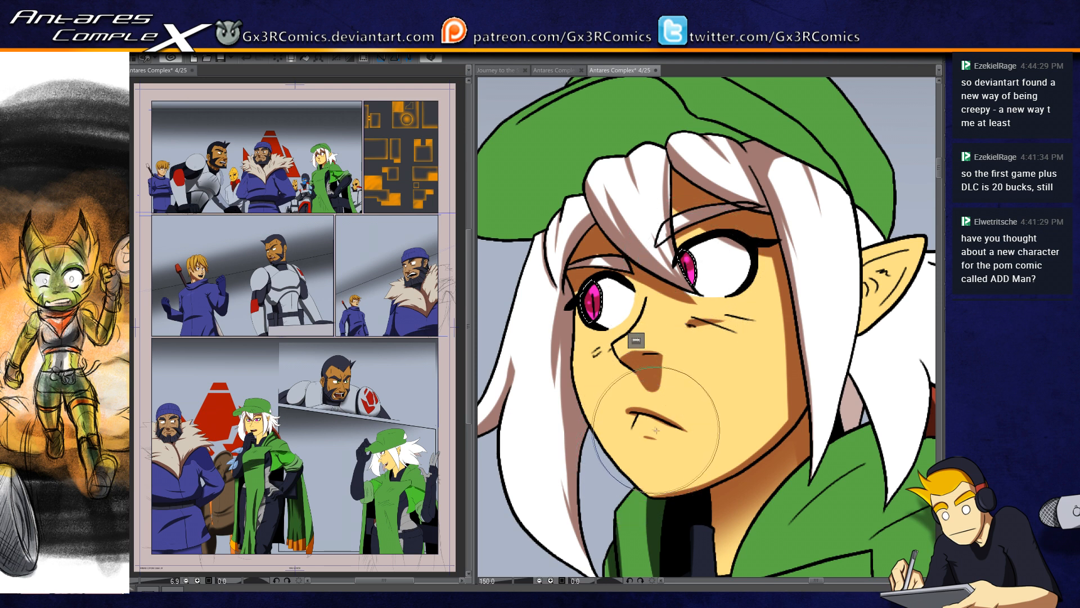
mouse_move(587, 446)
left_mouse_down()
mouse_move(531, 404)
mouse_move(581, 431)
left_mouse_up()
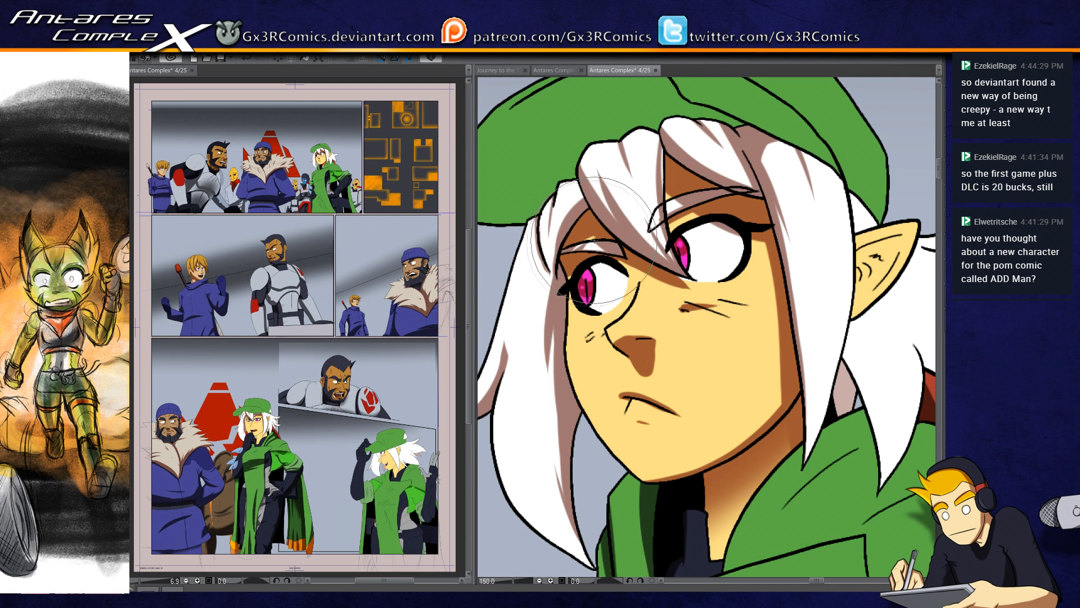
left_click_drag(549, 326, 585, 320)
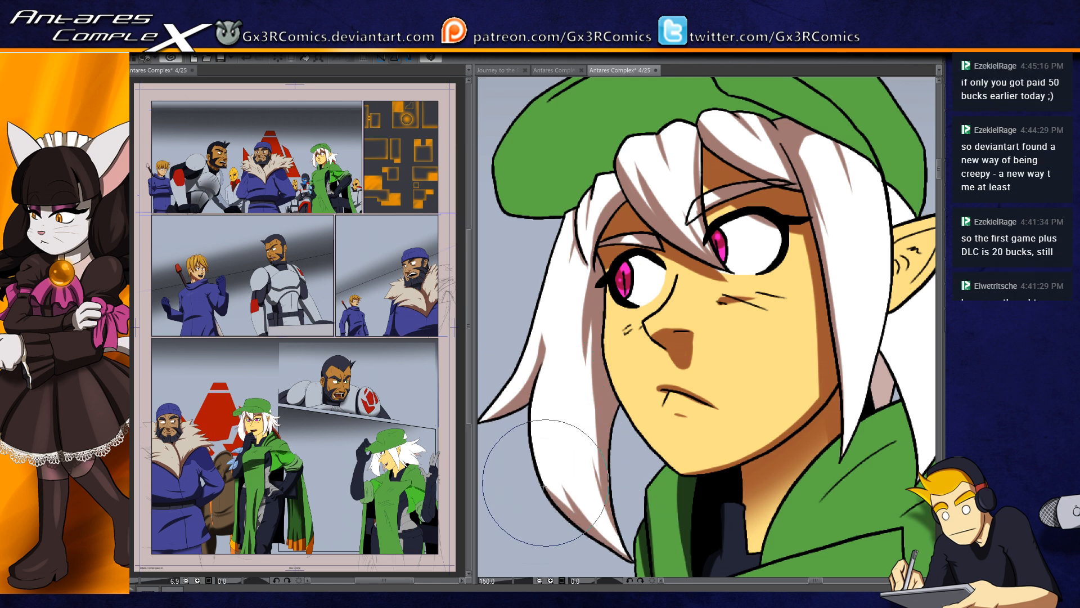
left_click_drag(627, 509, 597, 434)
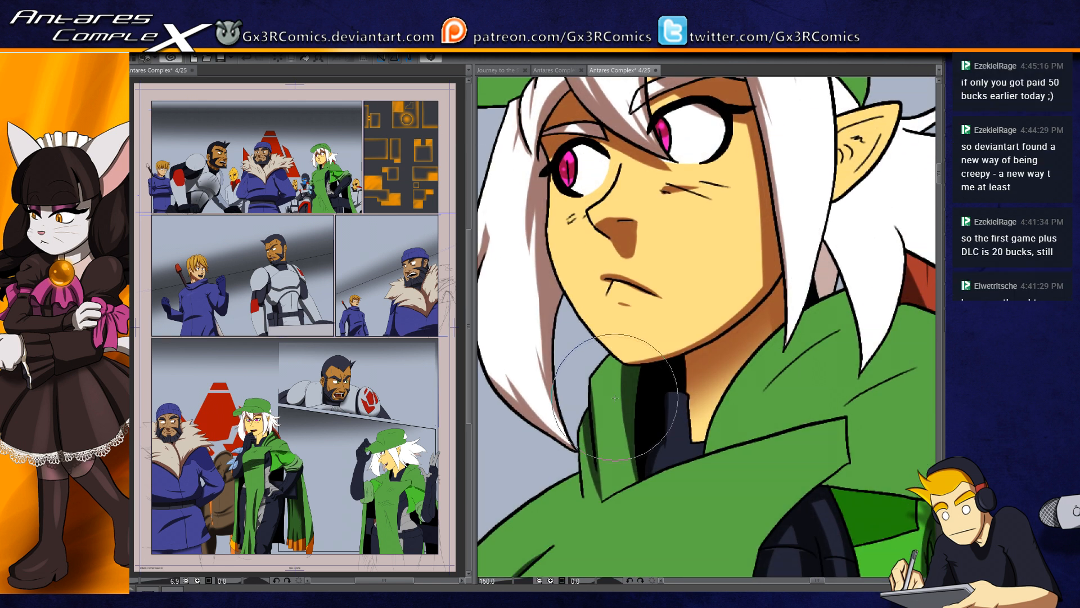
Step: Select the cape's shoulder section and paint a broad shadow along the crease running from the hair tip to the front flap
left_click(602, 415, "alt")
left_click(602, 416, "alt")
left_click_drag(677, 467, 632, 397)
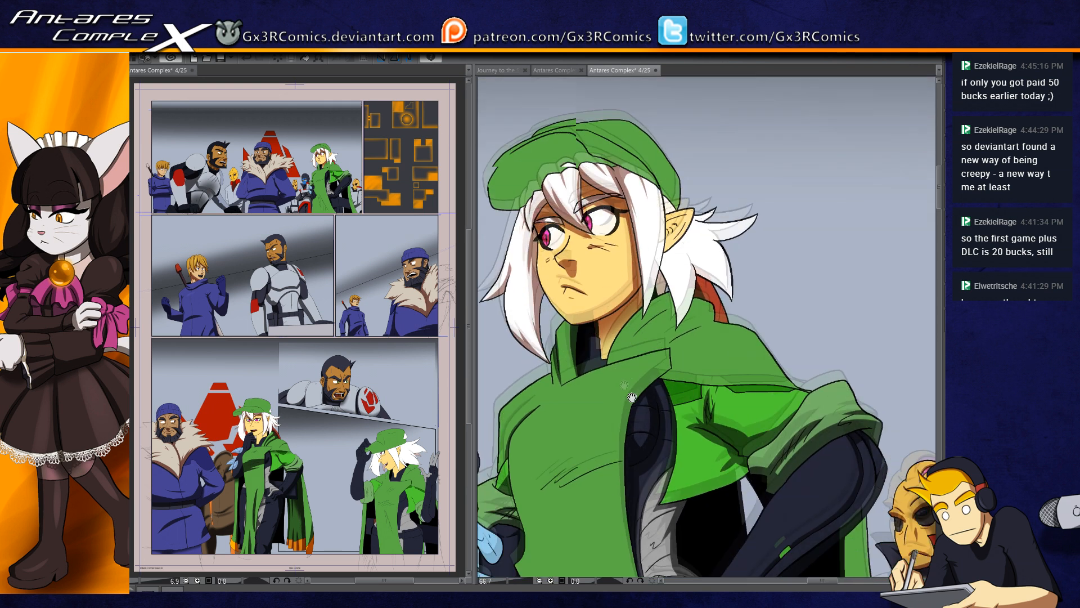
left_click(687, 319)
scroll(682, 338, "up", 3)
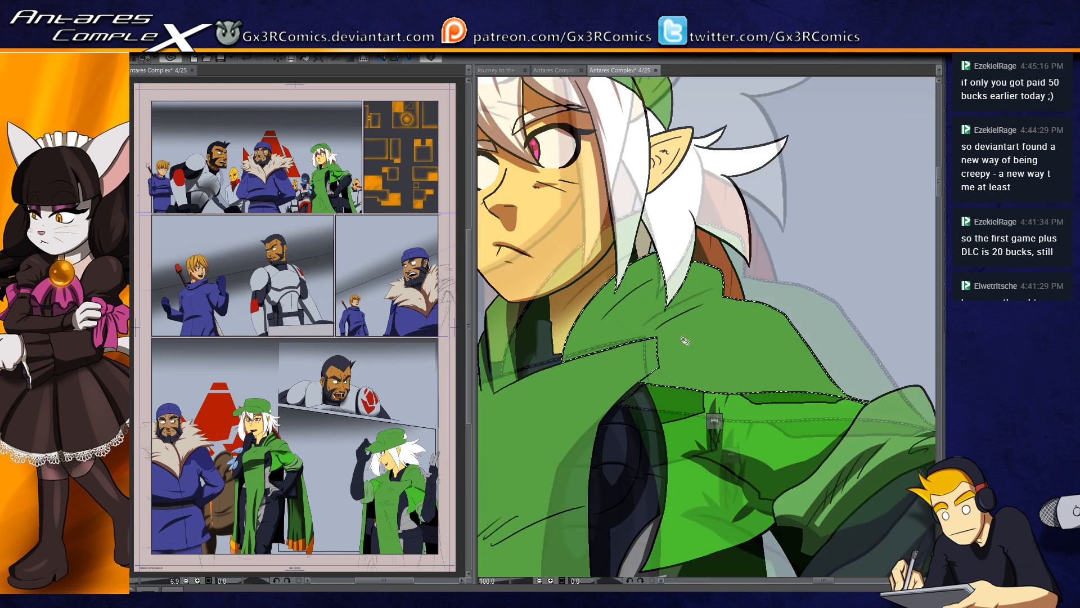
key("b")
left_click_drag(802, 243, 588, 360)
mouse_move(756, 283)
left_mouse_down()
mouse_move(732, 303)
mouse_move(803, 304)
left_mouse_up()
mouse_move(801, 265)
left_mouse_down()
mouse_move(585, 453)
mouse_move(630, 484)
left_mouse_up()
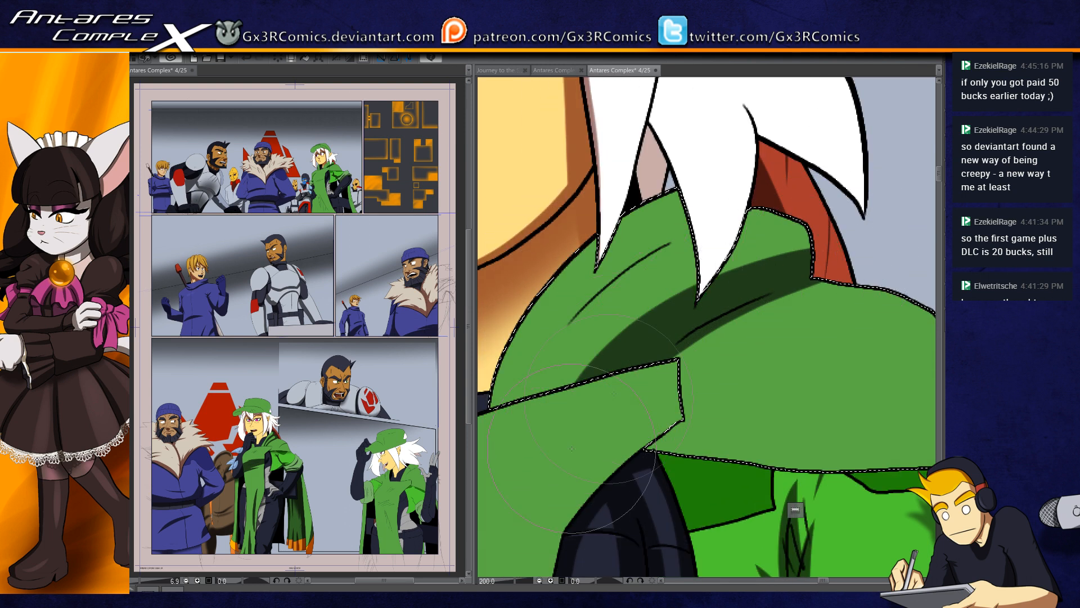
left_click_drag(832, 242, 633, 447)
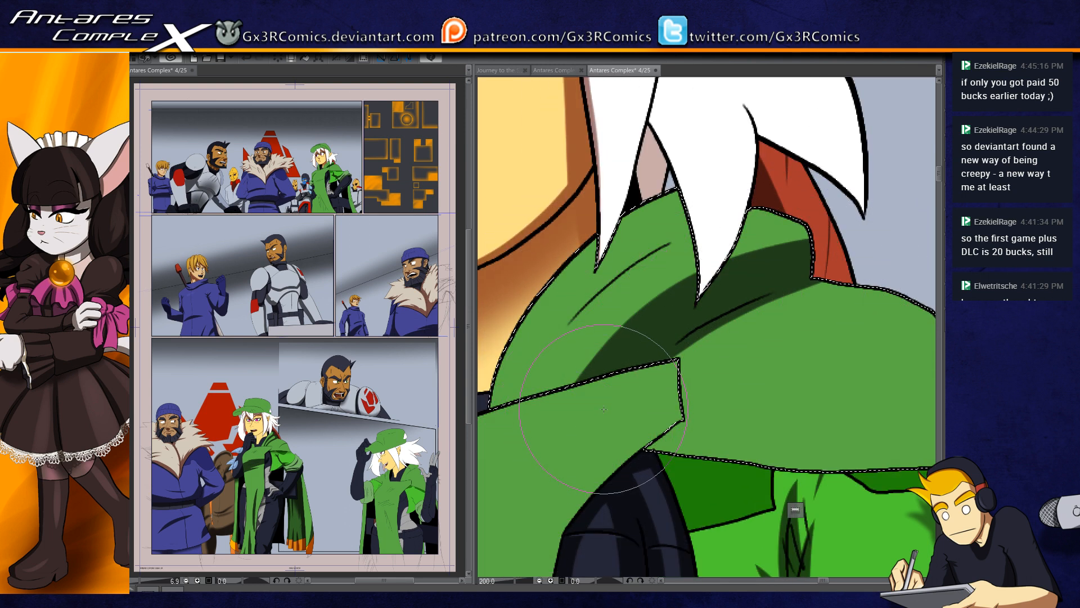
left_click_drag(827, 236, 585, 352)
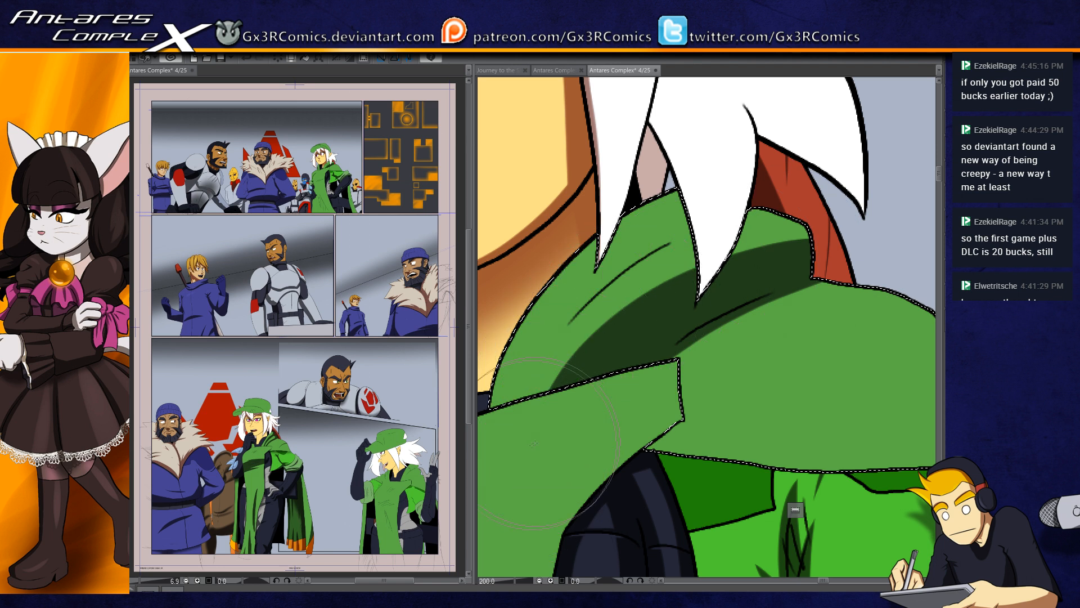
Step: Paint tapering shadows along the upper collar crease beside the neck, redoing the first stroke
left_click_drag(524, 419, 685, 231)
key("ctrl+z")
left_click_drag(523, 414, 683, 234)
left_click_drag(574, 386, 697, 282)
left_click_drag(628, 268, 731, 220)
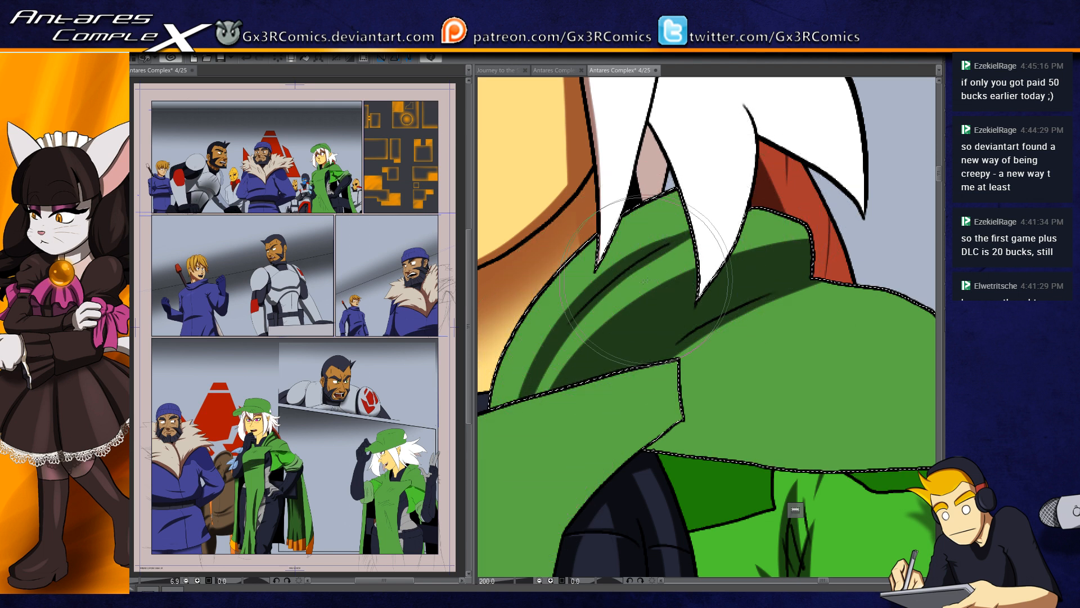
Step: Paint the shadow that the pointed white hair strand casts on the top of the green collar
left_click_drag(625, 291, 632, 342)
left_click_drag(679, 219, 681, 297)
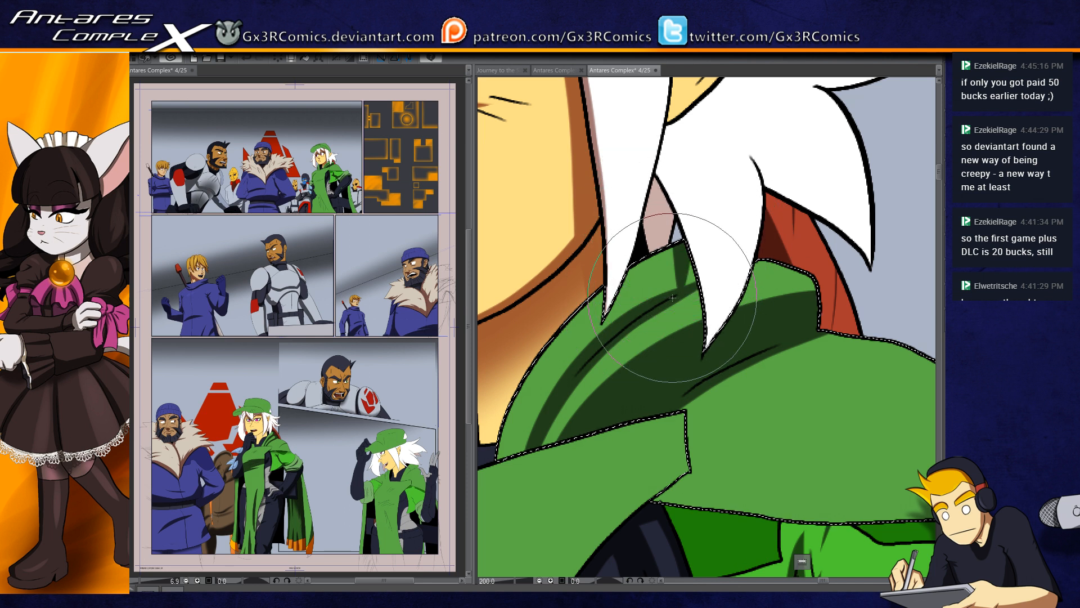
mouse_move(684, 221)
left_mouse_down()
mouse_move(694, 276)
mouse_move(683, 315)
mouse_move(698, 333)
left_mouse_up()
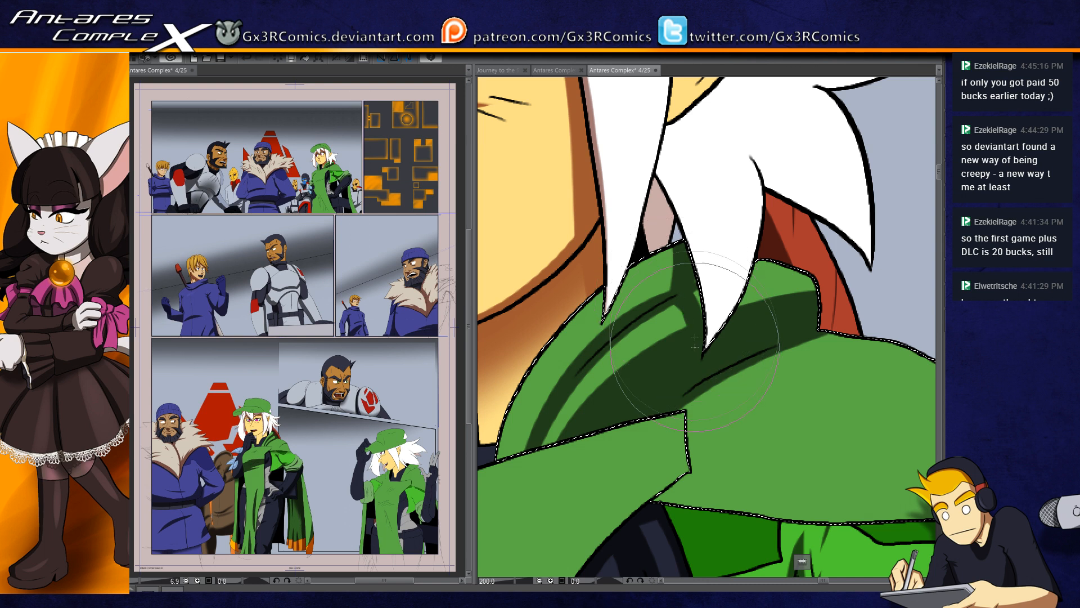
Step: Select the cape's front section and paint pointed shadows beside the long curved crease below the shoulder
left_click_drag(655, 408, 664, 374)
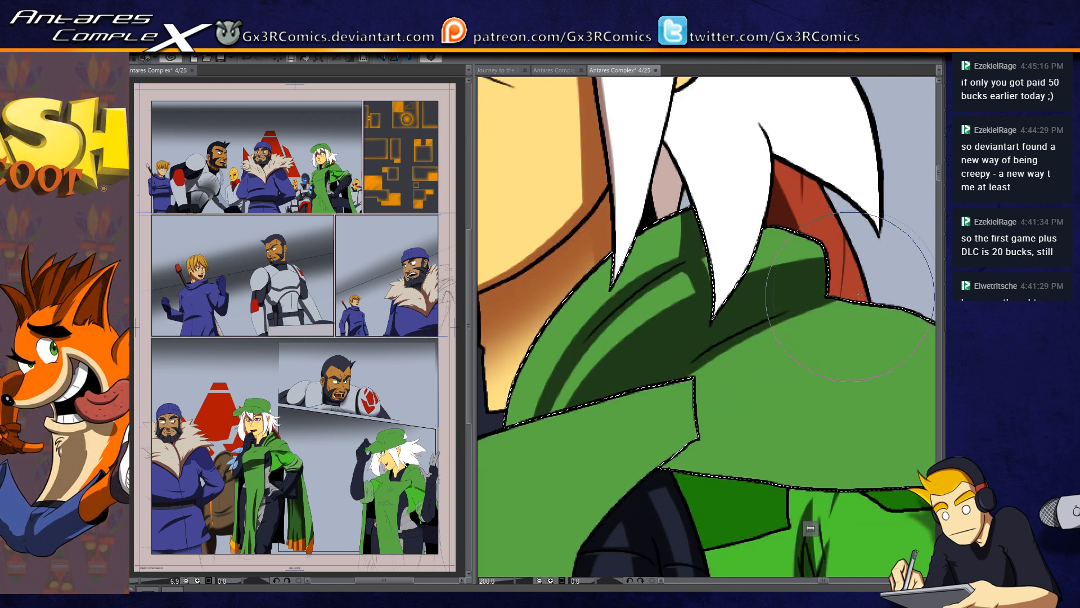
left_click_drag(611, 446, 794, 318)
mouse_move(618, 365)
left_mouse_down()
mouse_move(615, 428)
mouse_move(598, 470)
mouse_move(606, 421)
left_mouse_up()
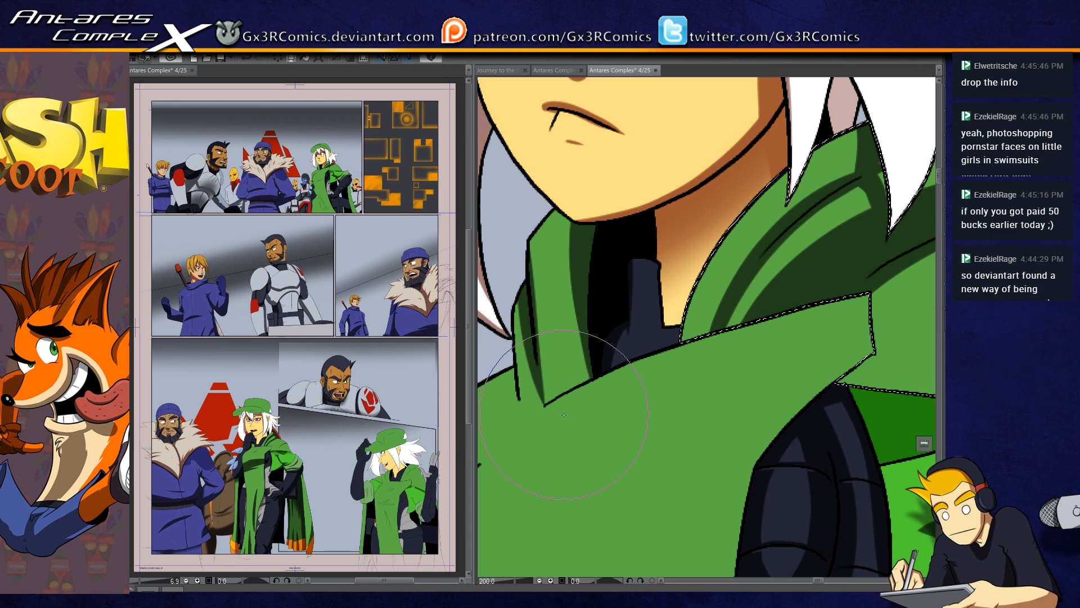
left_click_drag(601, 298, 662, 316)
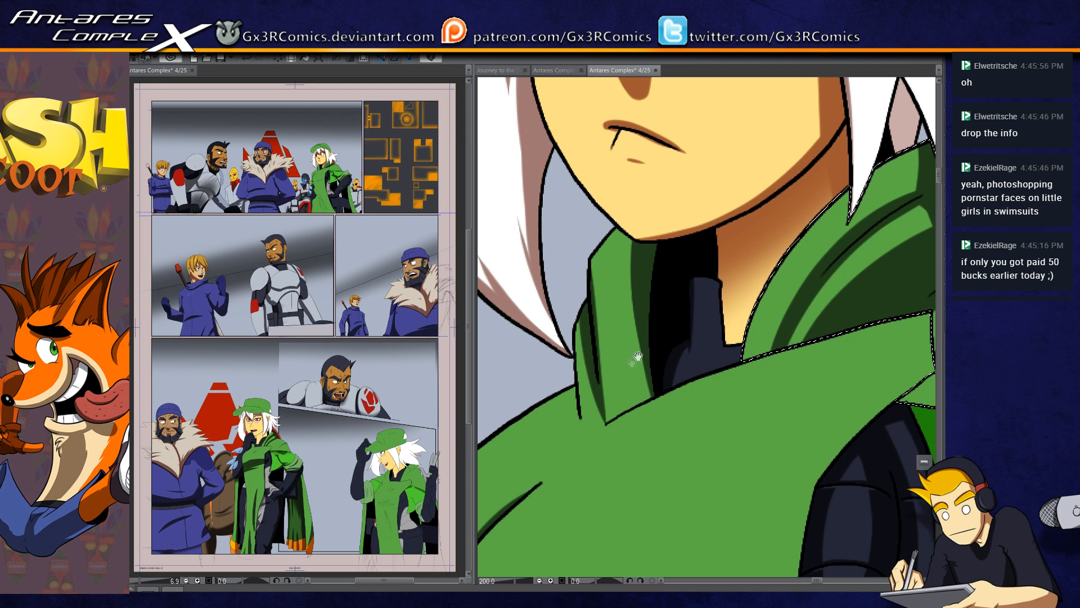
left_click_drag(634, 475, 549, 398)
left_click_drag(537, 462, 729, 366)
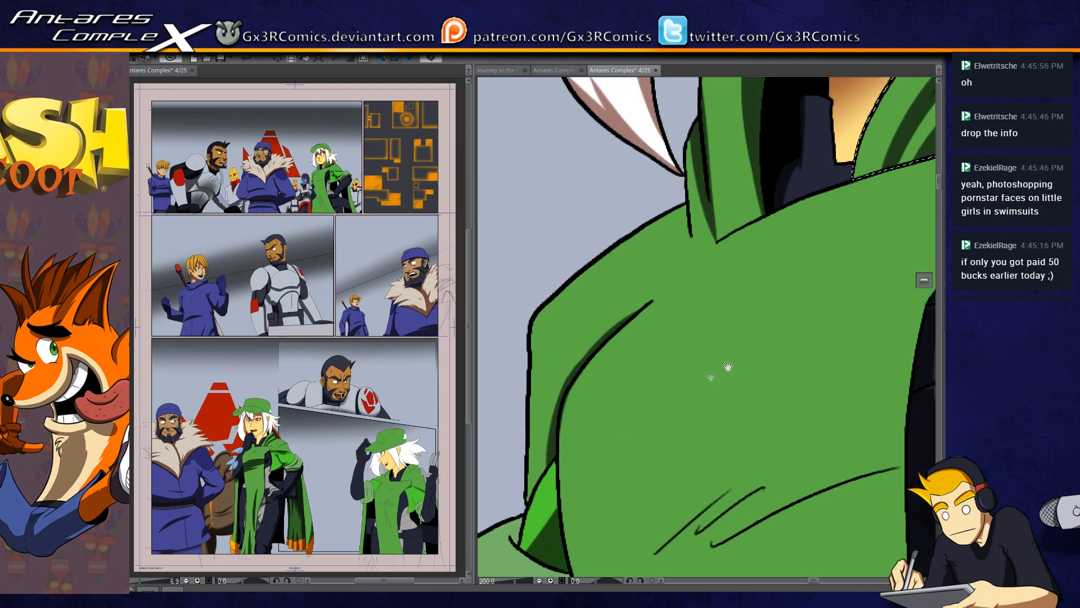
left_click_drag(631, 425, 644, 349)
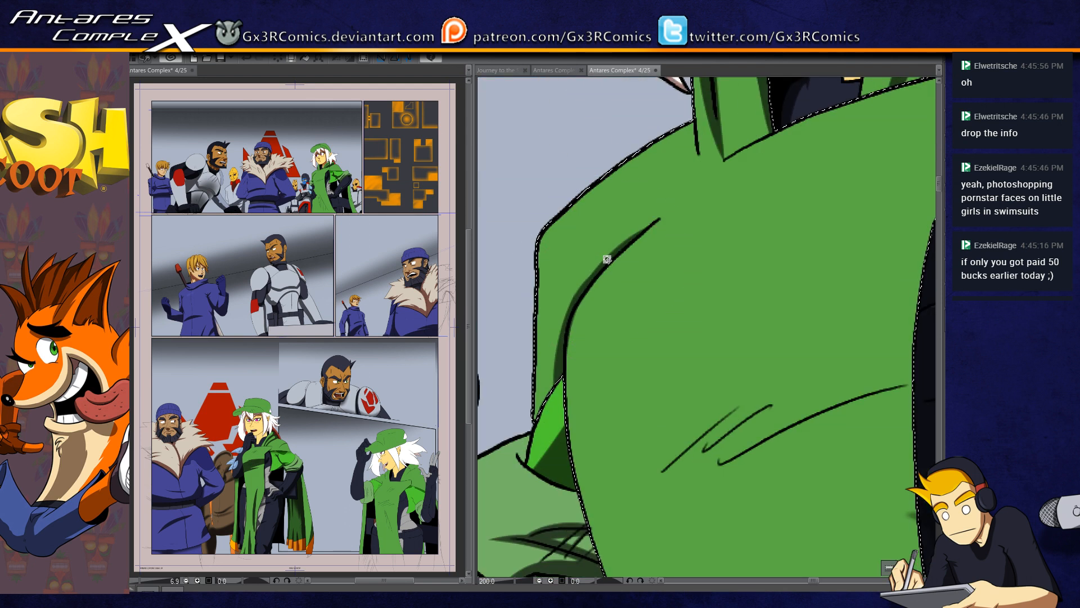
left_click_drag(611, 258, 591, 243)
left_click_drag(573, 298, 577, 260)
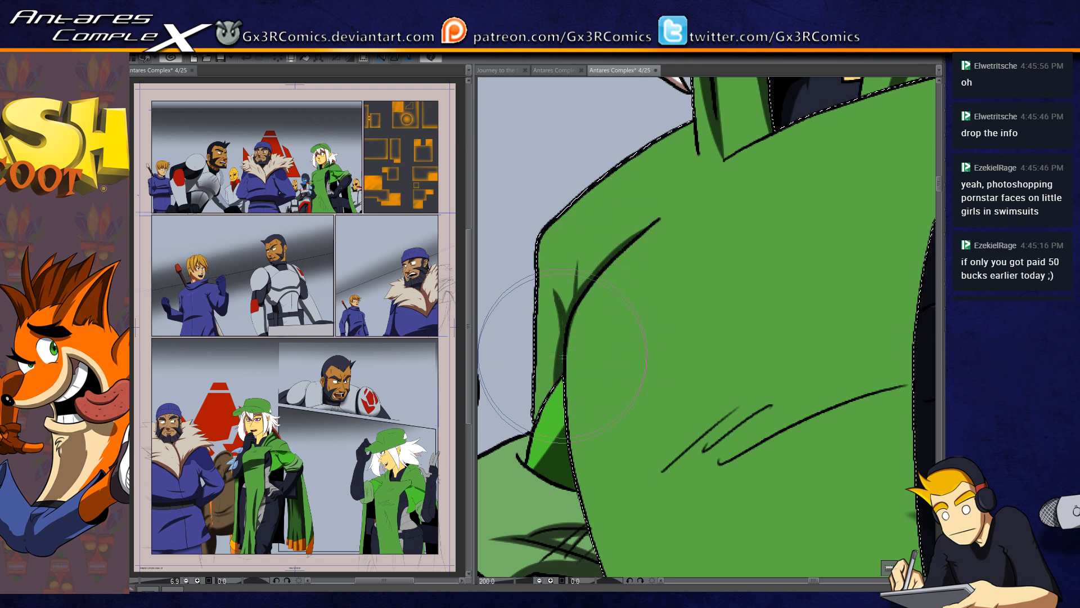
Step: Select the lower light blue feather shape beside the gloved forearm, paint its underside shadow, and clear the selection
scroll(574, 416, "down", 2)
left_click_drag(585, 493, 562, 369)
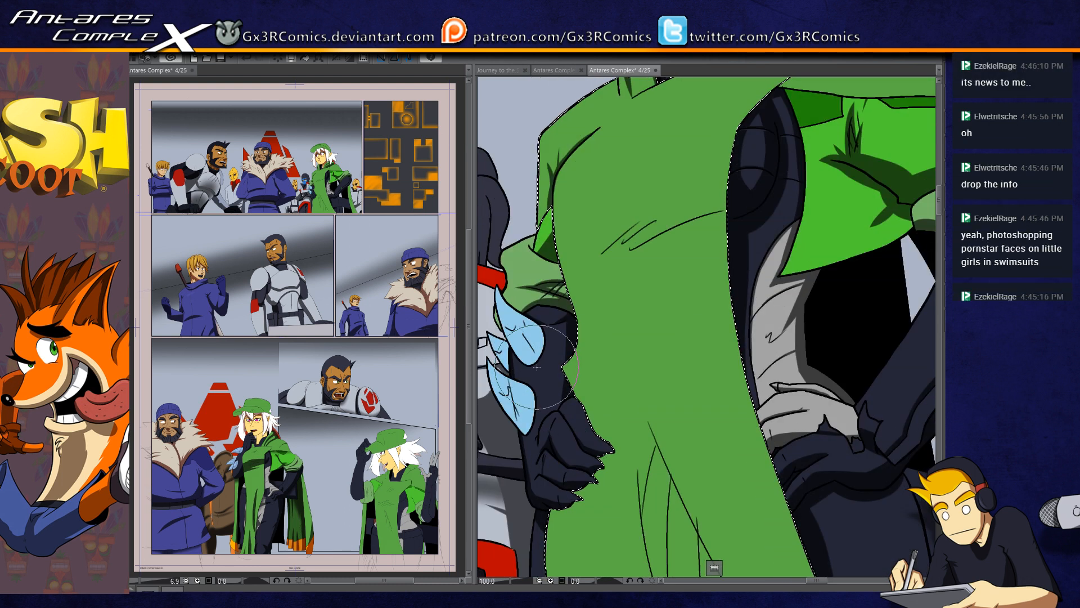
scroll(537, 367, "up", 2)
left_click_drag(552, 403, 676, 283)
left_click(614, 326)
key("b")
left_click_drag(555, 292, 656, 391)
left_click_drag(565, 315, 665, 375)
left_click_drag(562, 289, 655, 351)
key("ctrl+d")
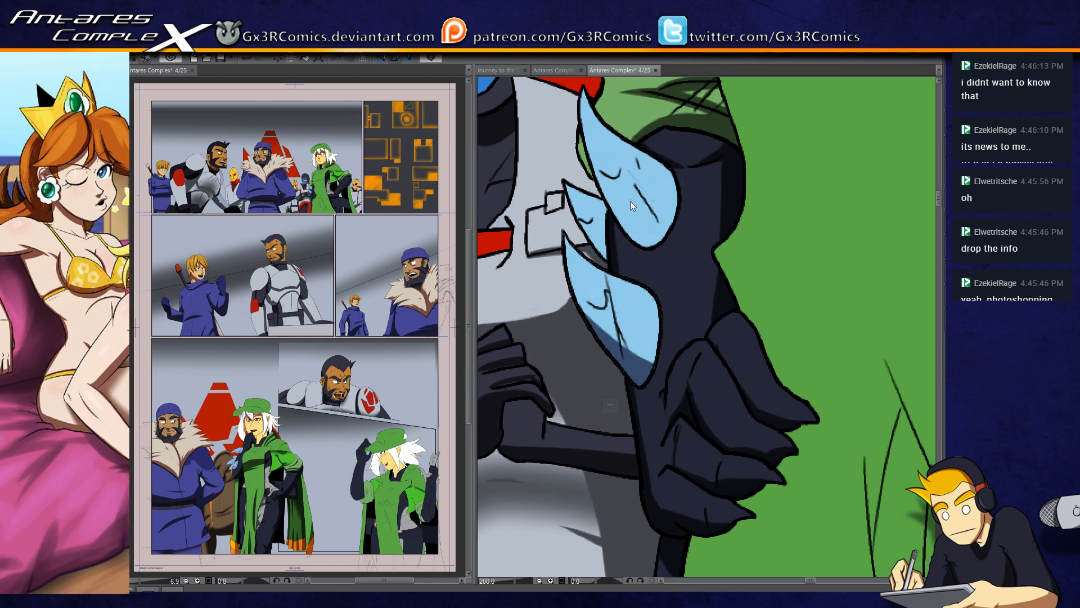
Step: Paint underside shadows on the upper and small middle light blue feather shapes, clearing the selection after each
key("b")
mouse_move(582, 175)
left_mouse_down()
mouse_move(652, 204)
mouse_move(661, 239)
left_mouse_up()
key("ctrl+d")
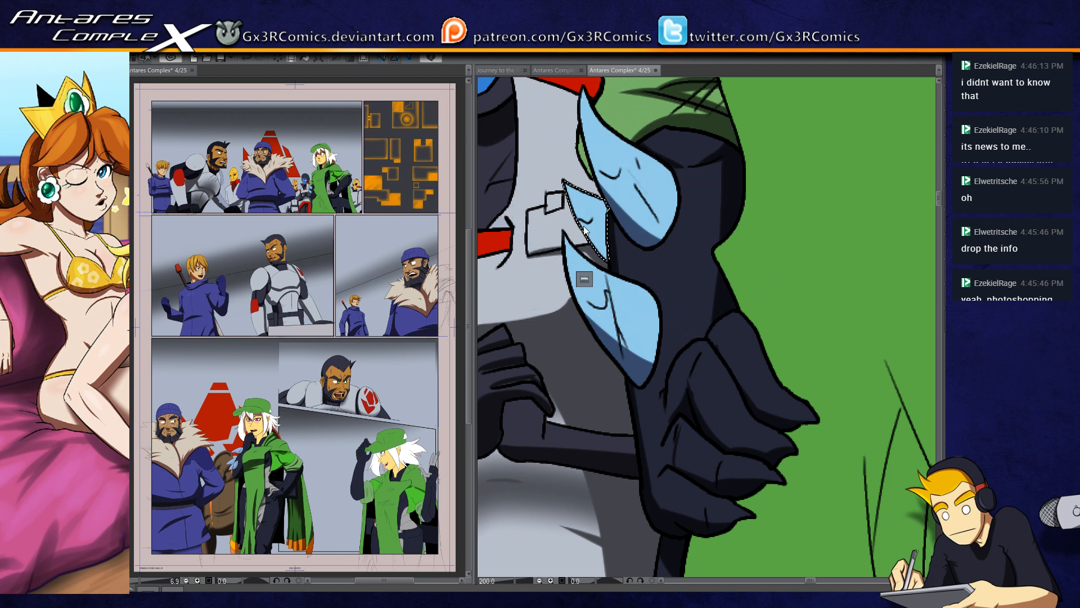
key("b")
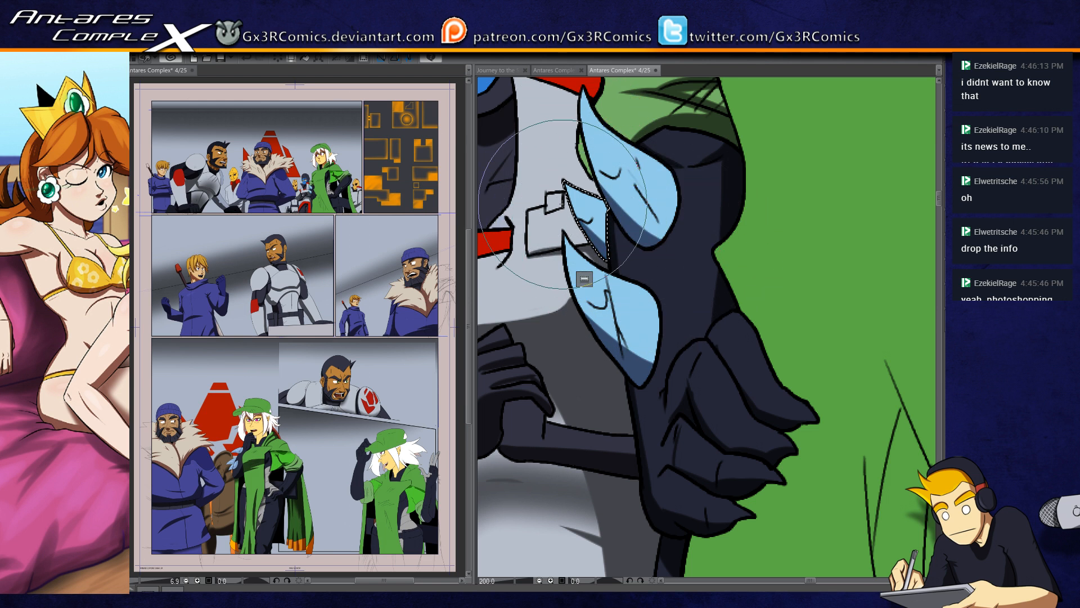
key("ctrl+d")
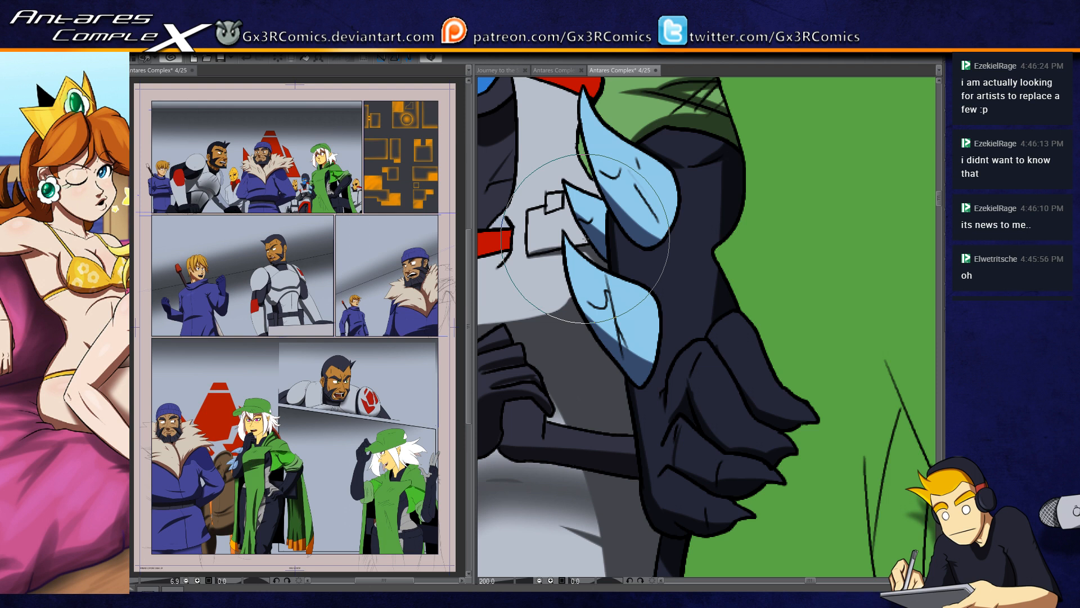
Step: Select the green cape's front section and paint long tapering shadows along its lower creases and a curved shadow band below the chest
scroll(787, 389, "down", 3)
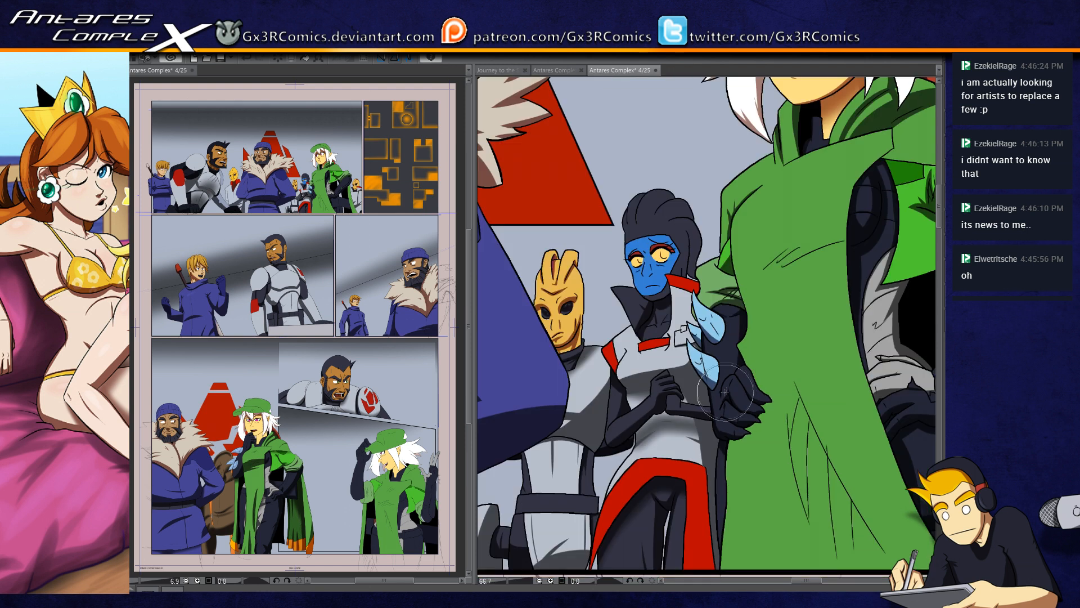
left_click_drag(784, 475, 576, 374)
left_click(619, 337)
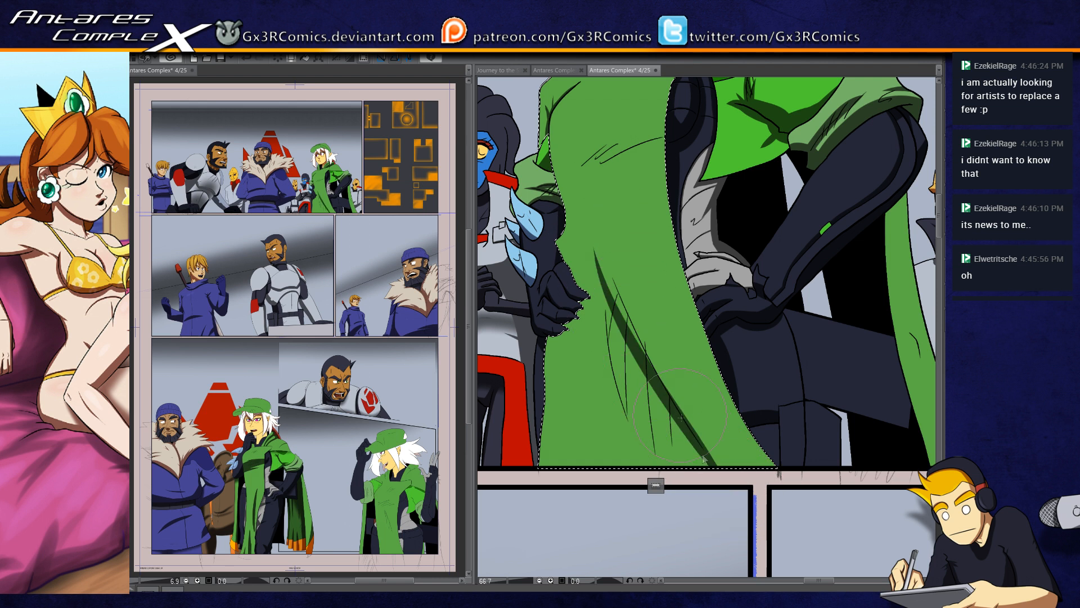
left_click_drag(596, 230, 715, 466)
left_click_drag(606, 263, 665, 459)
key("ctrl+z")
left_click_drag(597, 233, 647, 439)
key("ctrl+z")
mouse_move(602, 271)
left_mouse_down()
mouse_move(619, 378)
mouse_move(652, 472)
left_mouse_up()
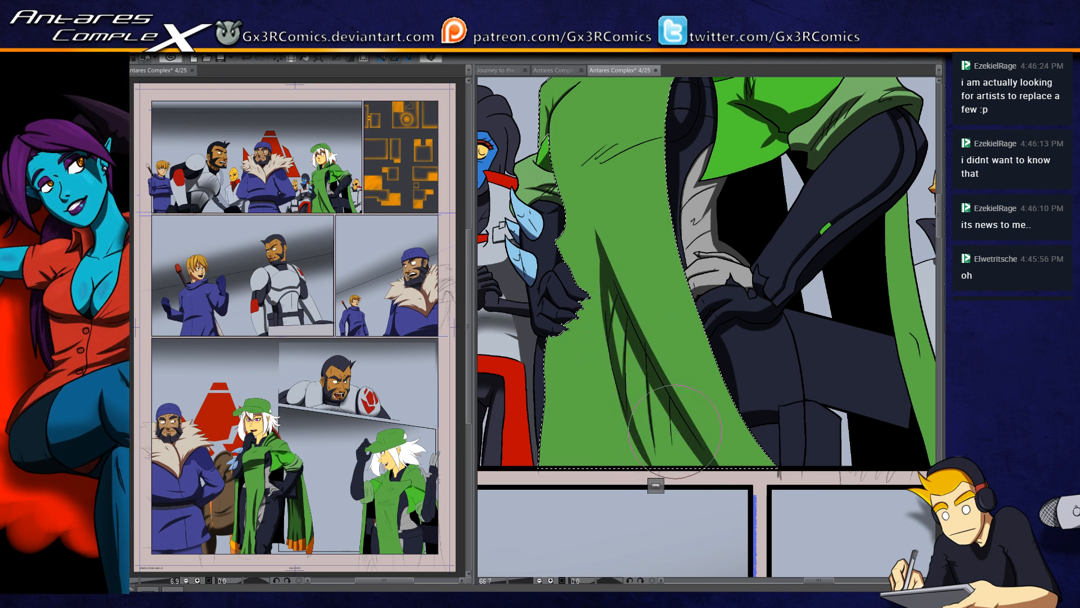
left_click_drag(656, 383, 667, 501)
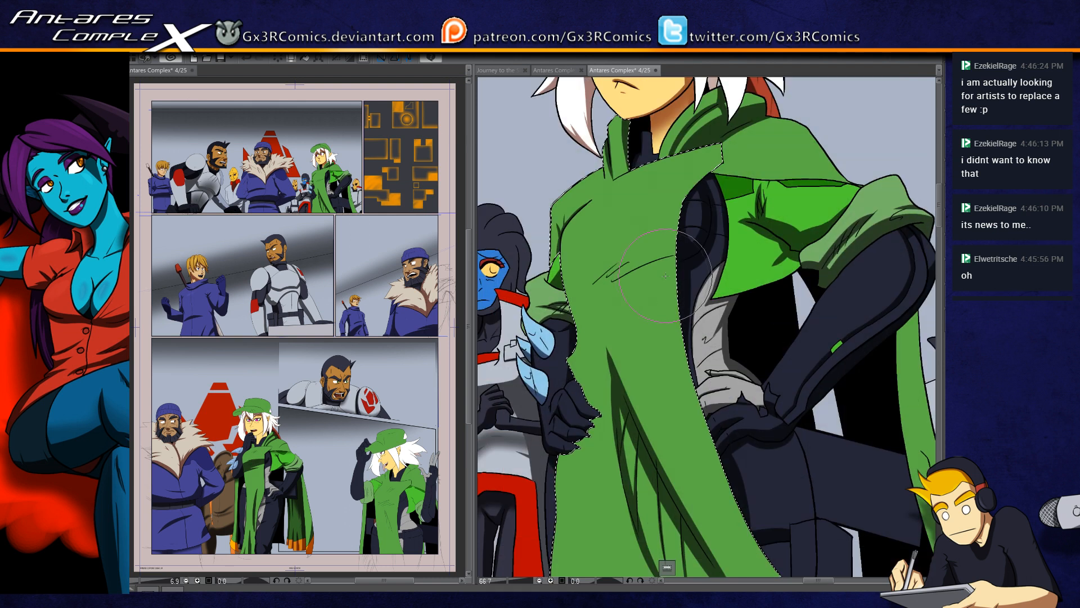
mouse_move(544, 296)
left_mouse_down()
mouse_move(633, 267)
mouse_move(713, 259)
left_mouse_up()
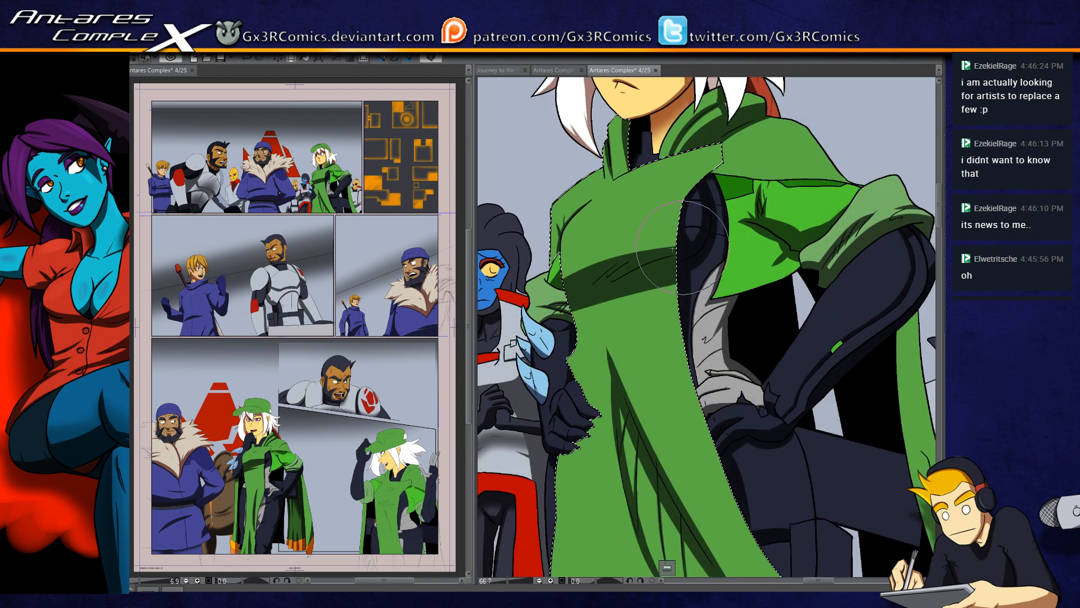
Step: Shade the bright green cape lining beneath the shoulder's edge within a selection, and clear the selection
left_click_drag(679, 243, 613, 318)
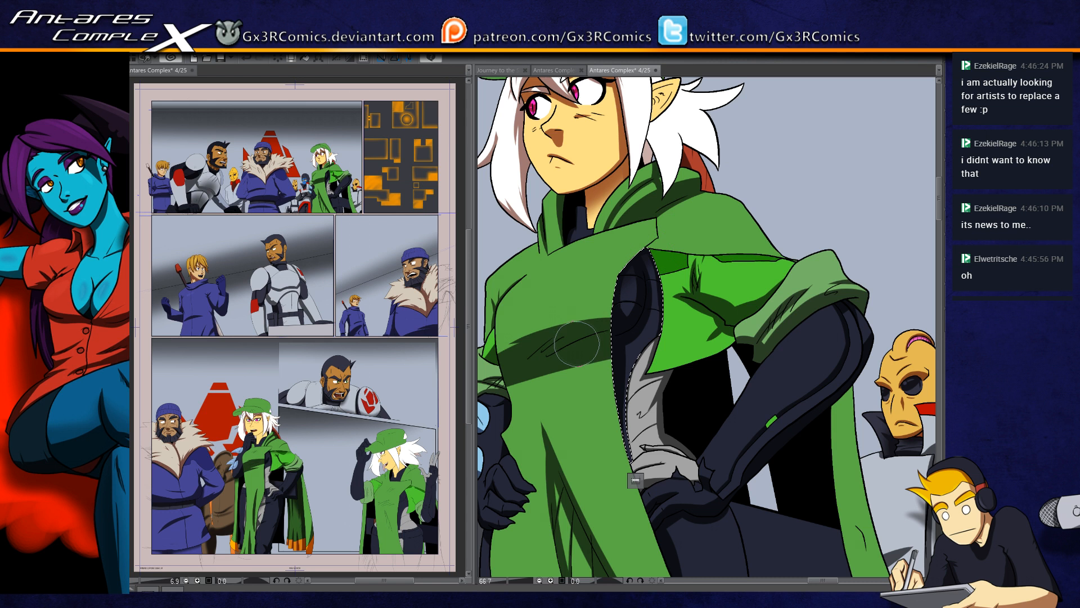
left_click_drag(700, 331, 655, 341)
key("ctrl+d")
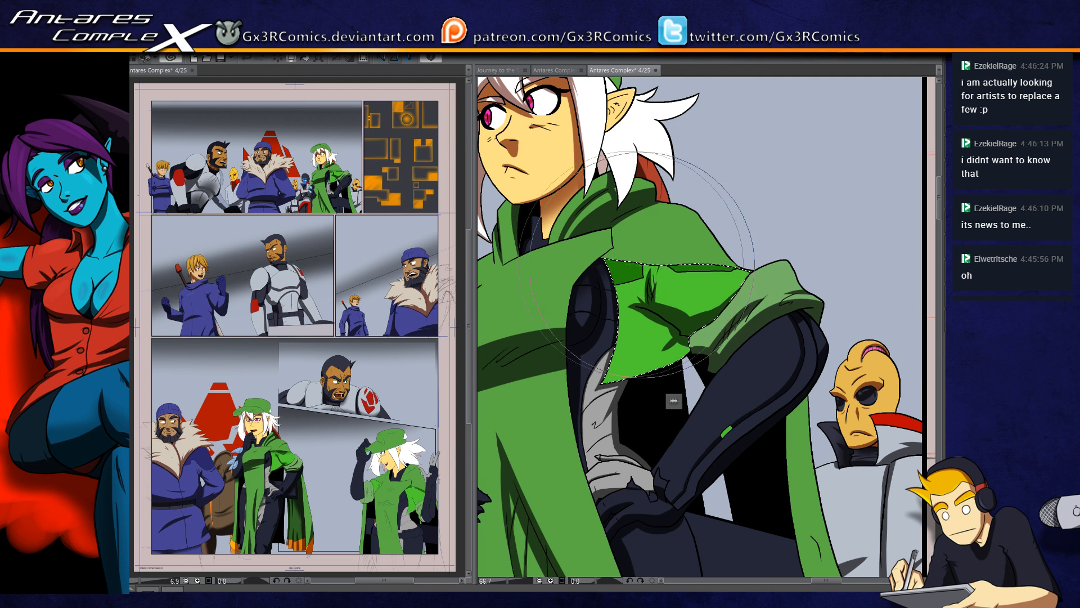
left_click_drag(588, 256, 687, 255)
key("ctrl+d")
Step: Select the dark forearm panel of the bent arm, shade along it with a smaller brush, and clear the selection
left_click_drag(659, 542, 639, 407)
left_click_drag(558, 414, 578, 437)
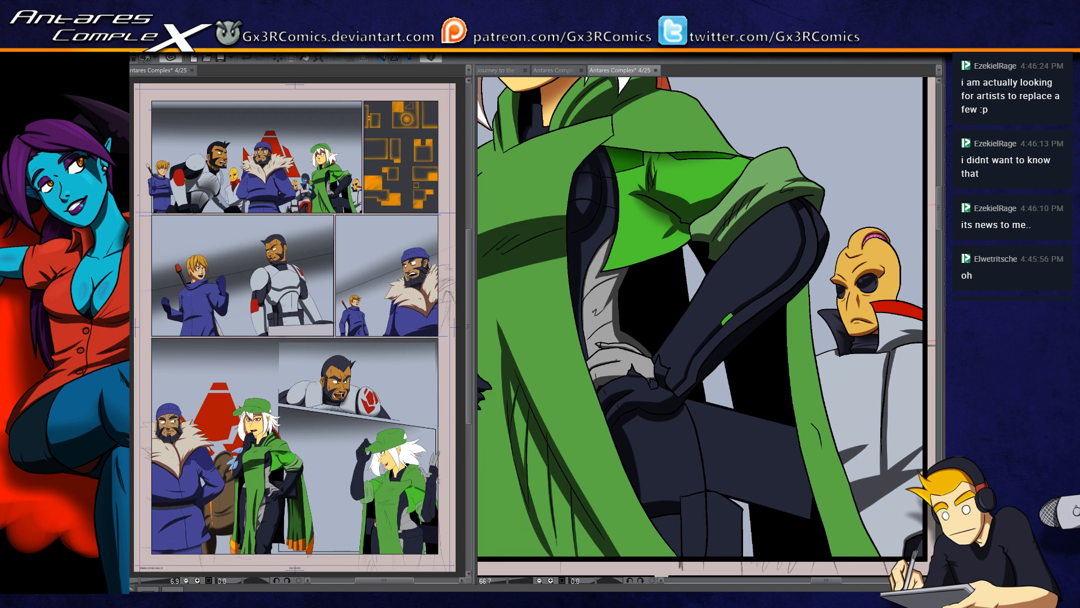
left_click(722, 289)
key("b")
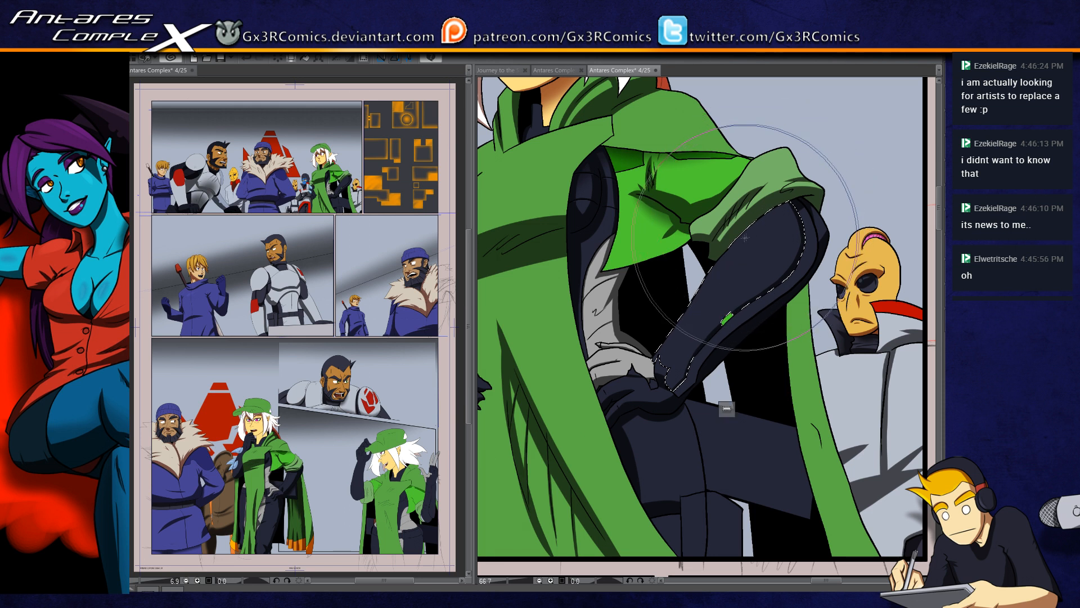
key("bracketleft")
key("bracketleft")
key("bracketleft")
key("bracketleft")
key("bracketleft")
mouse_move(769, 222)
left_mouse_down()
mouse_move(654, 354)
mouse_move(630, 425)
mouse_move(638, 397)
left_mouse_up()
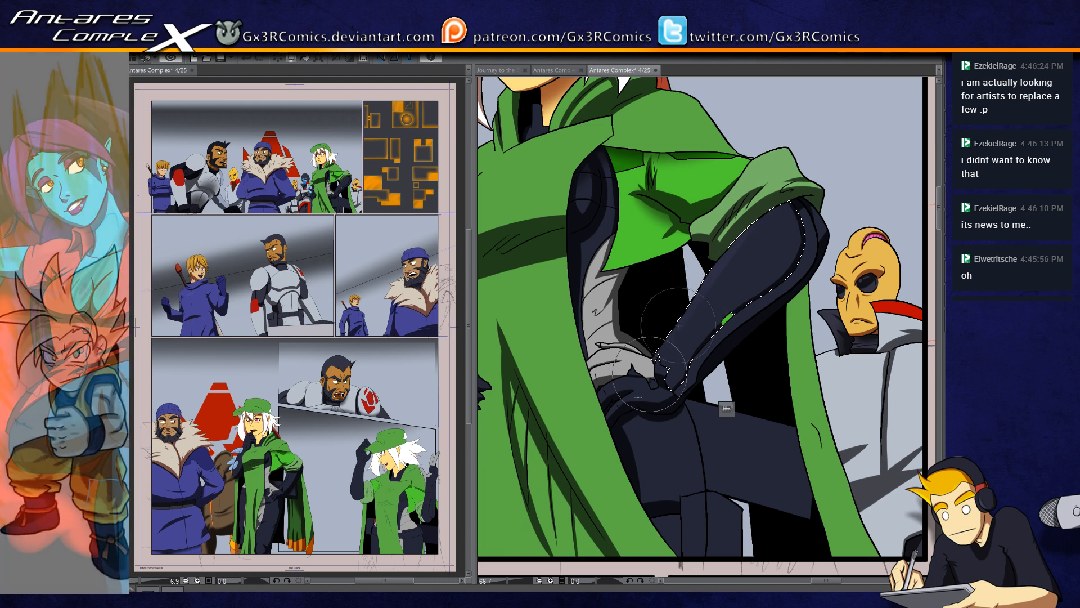
key("ctrl+d")
Step: Paint a curved light green highlight across the chest of the cape's front section, redoing the stroke until it fits
left_click_drag(506, 378, 589, 457)
left_click_drag(590, 308, 607, 397)
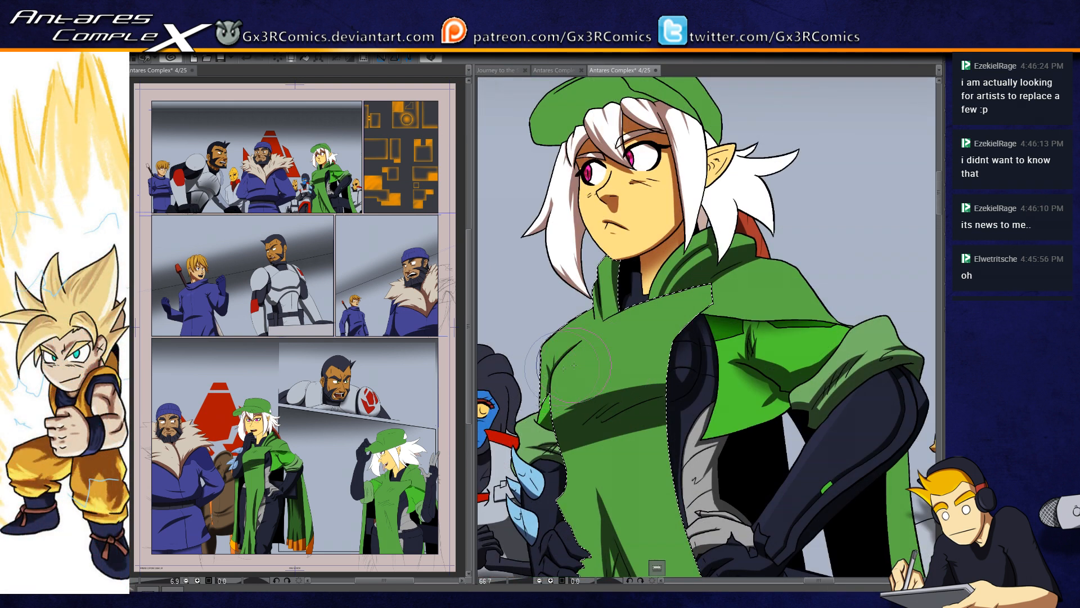
key("ctrl+z")
left_click_drag(520, 395, 637, 350)
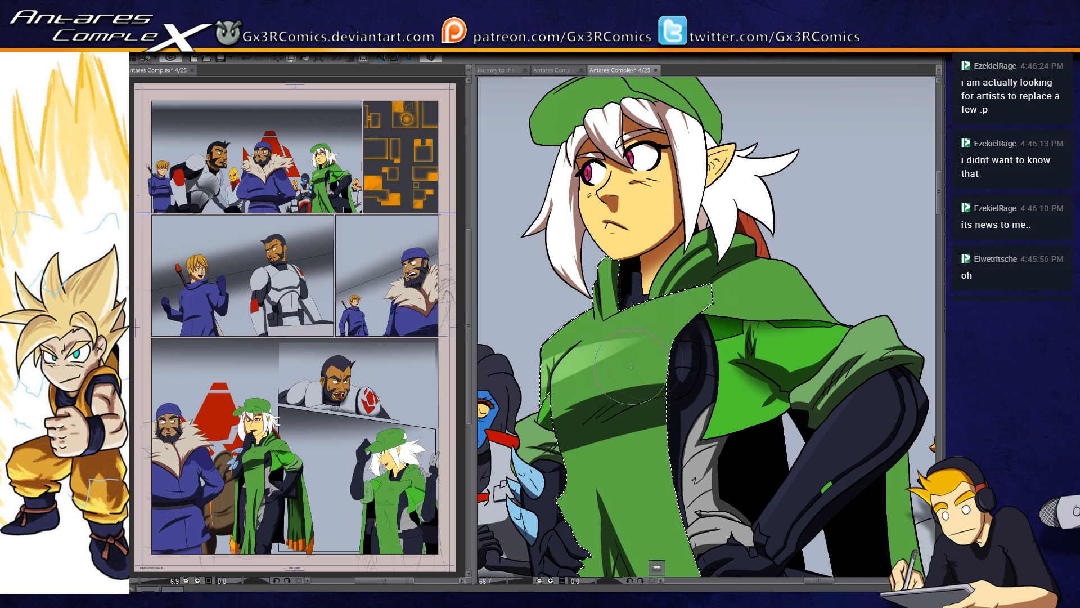
left_click_drag(583, 405, 679, 373)
key("ctrl+z")
left_click_drag(601, 358, 725, 313)
key("ctrl+z")
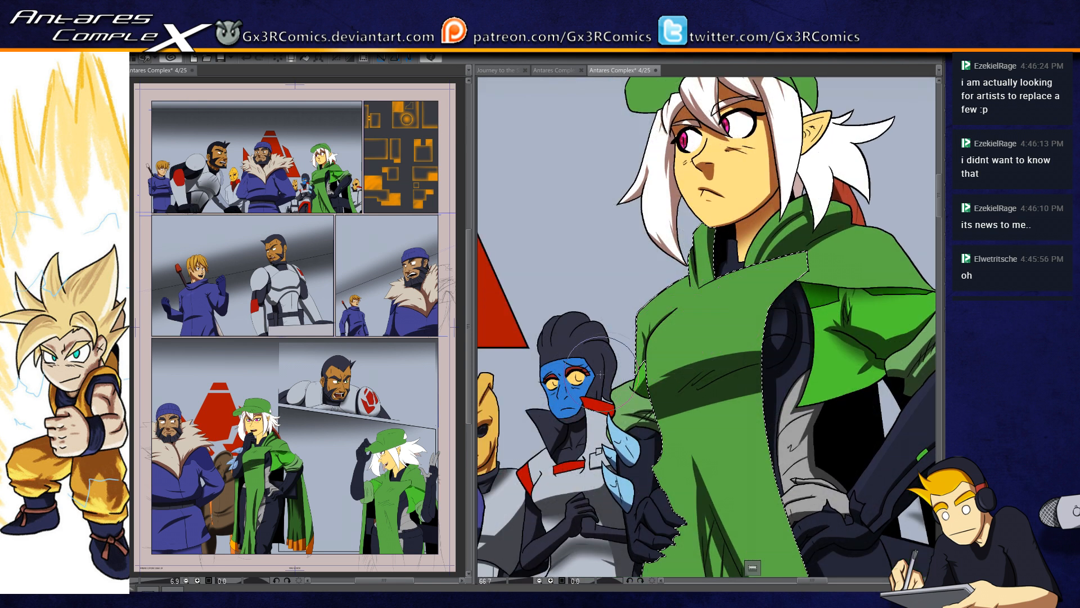
left_click_drag(605, 355, 753, 306)
Step: Select the blue-faced character's dark hair and face areas and paint shadows along the hair, using a smaller brush
scroll(647, 346, "up", 3)
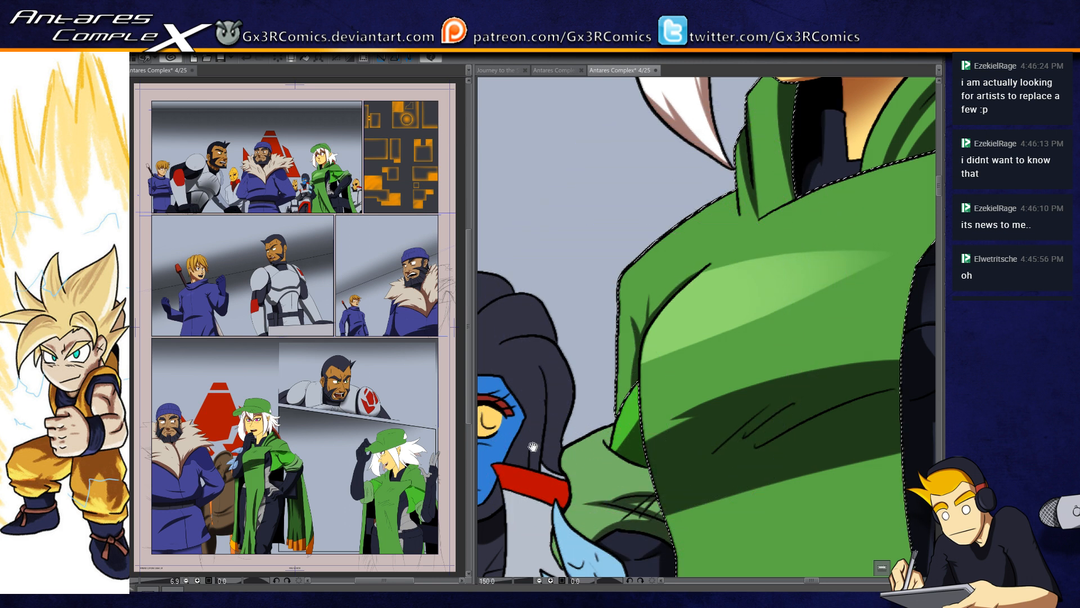
left_click_drag(675, 390, 767, 340)
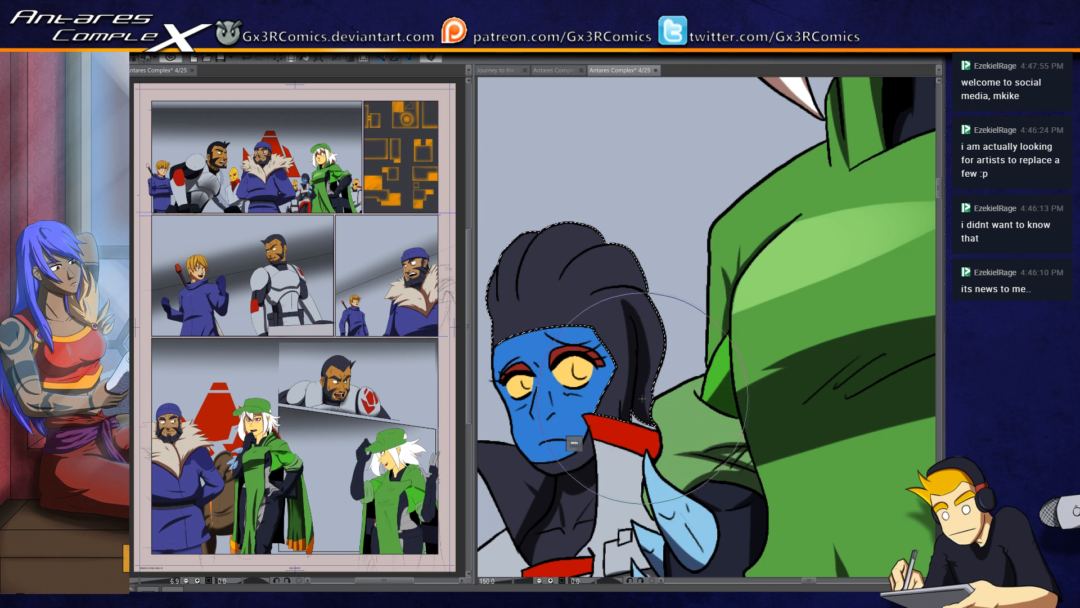
left_click_drag(623, 385, 657, 332)
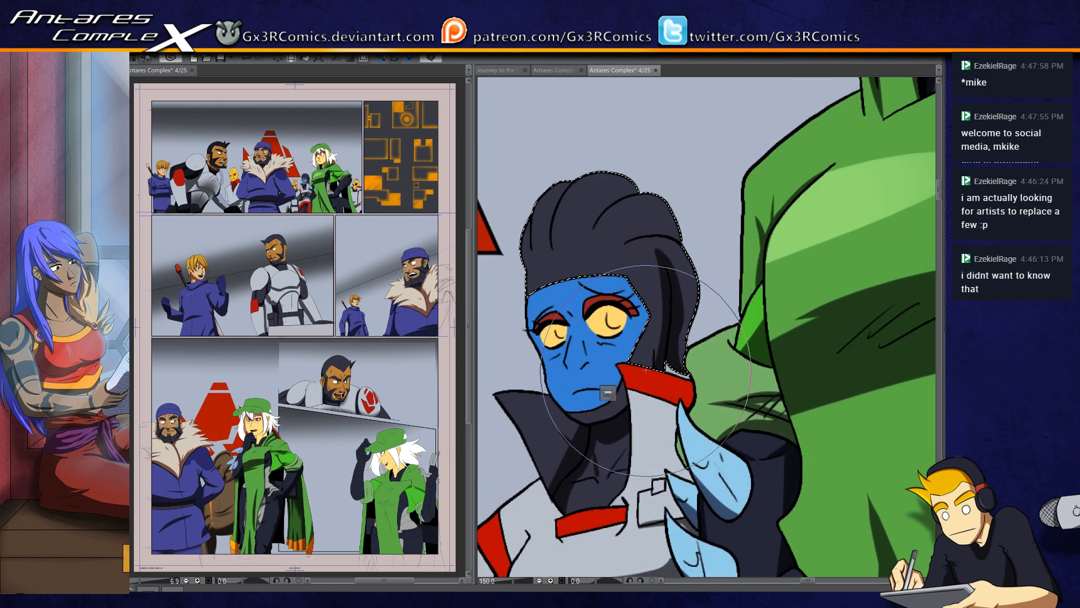
key("[")
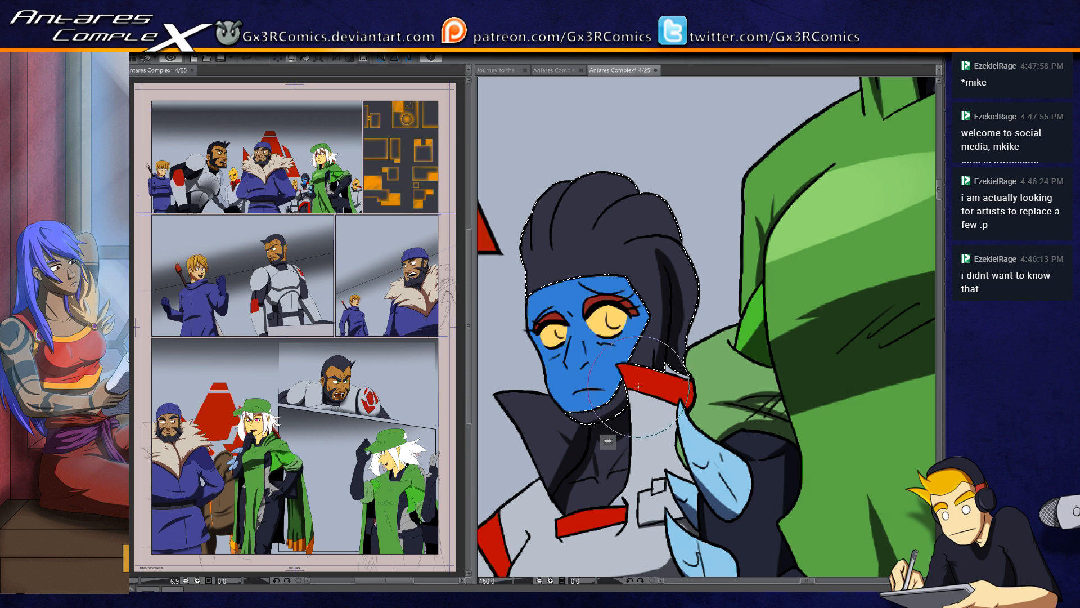
key("ctrl+d")
scroll(614, 324, "up", 1)
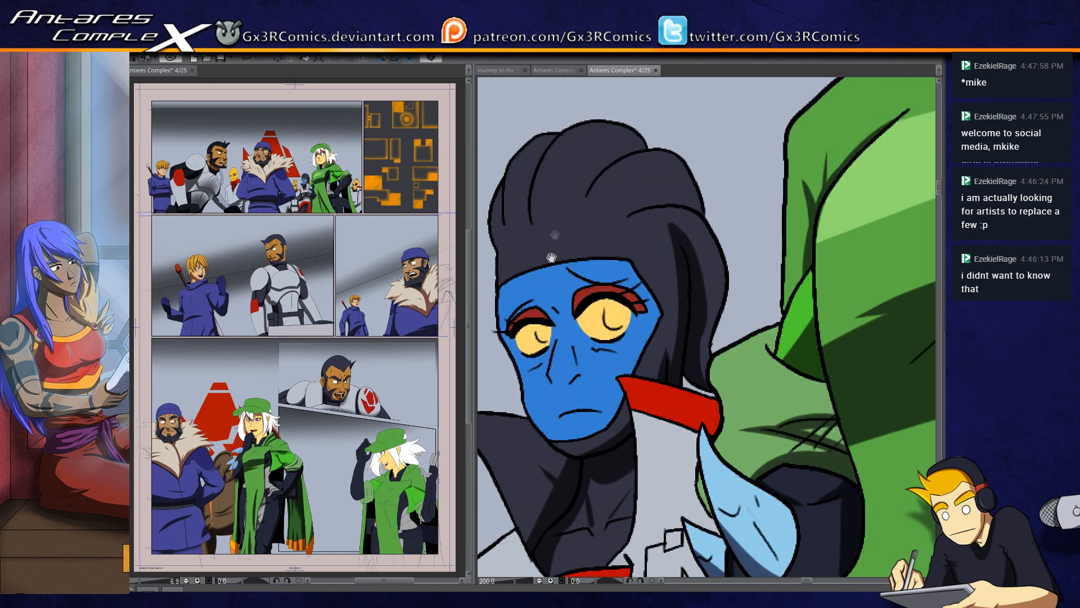
mouse_move(560, 134)
left_mouse_down()
mouse_move(533, 190)
mouse_move(554, 133)
mouse_move(534, 232)
mouse_move(532, 176)
mouse_move(536, 240)
mouse_move(523, 201)
mouse_move(535, 241)
mouse_move(520, 204)
mouse_move(538, 239)
mouse_move(527, 207)
mouse_move(539, 237)
mouse_move(625, 165)
mouse_move(577, 221)
mouse_move(594, 182)
mouse_move(648, 149)
left_mouse_up()
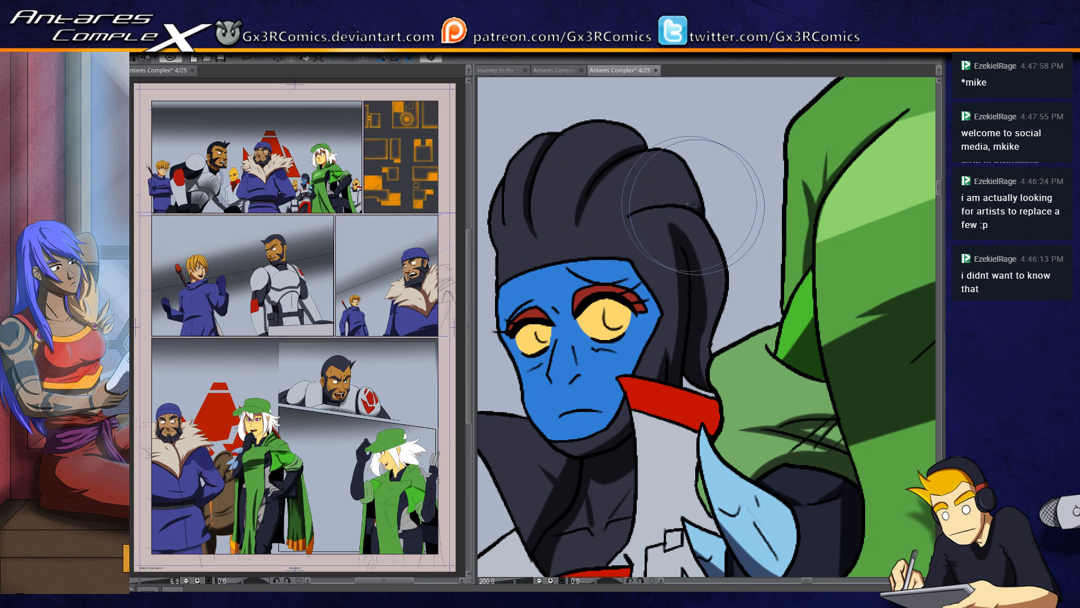
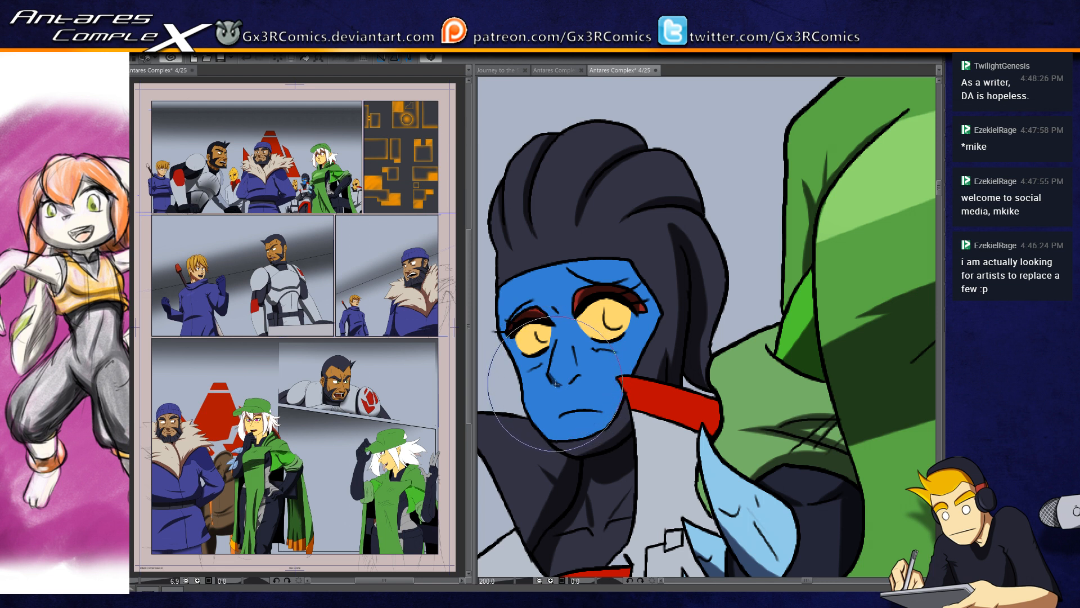
Step: Touch up the shading on the blue-faced character's face and head, and clear the selection
left_click_drag(559, 384, 579, 371)
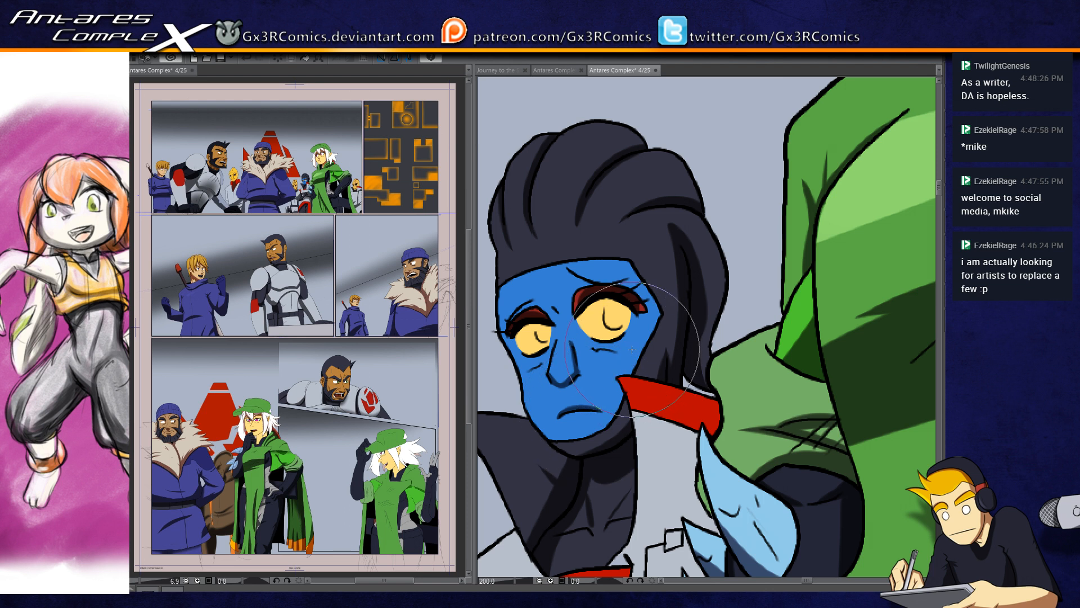
left_click(647, 368)
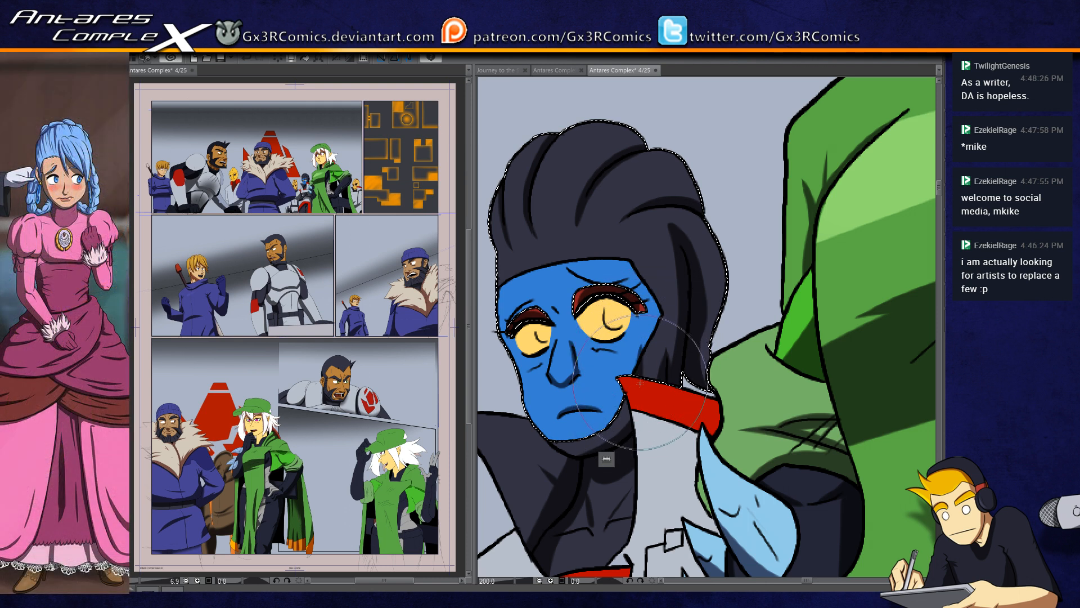
key("ctrl+d")
Step: Examine the shading on the blue-faced character's torso, arms and coat down to the panel's lower edge
mouse_move(613, 462)
left_mouse_down()
mouse_move(616, 345)
mouse_move(611, 372)
mouse_move(615, 362)
left_mouse_up()
left_click_drag(554, 379, 625, 364)
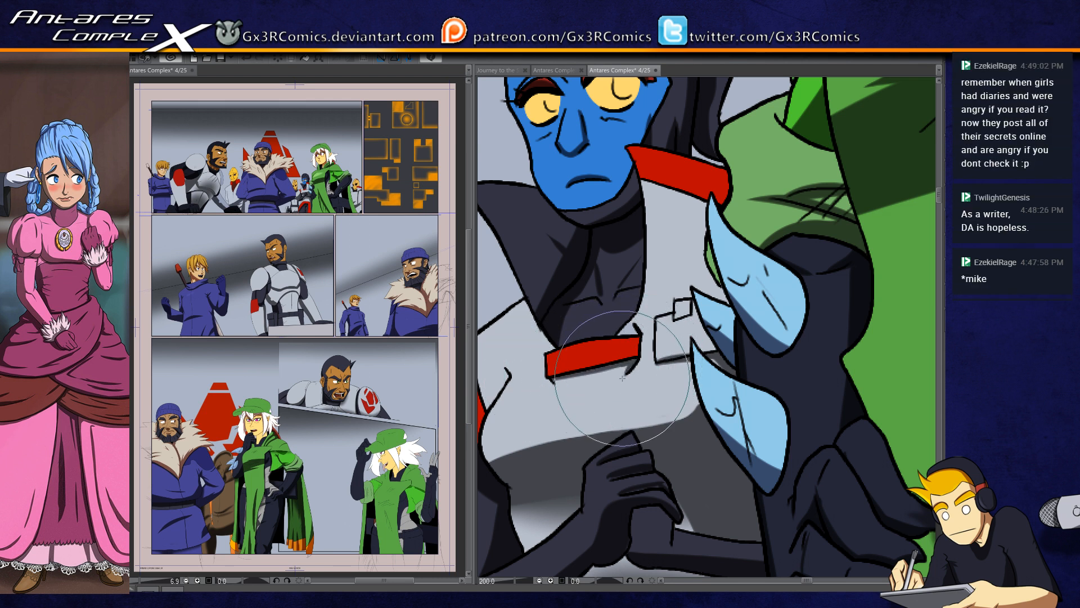
left_click_drag(623, 379, 572, 423)
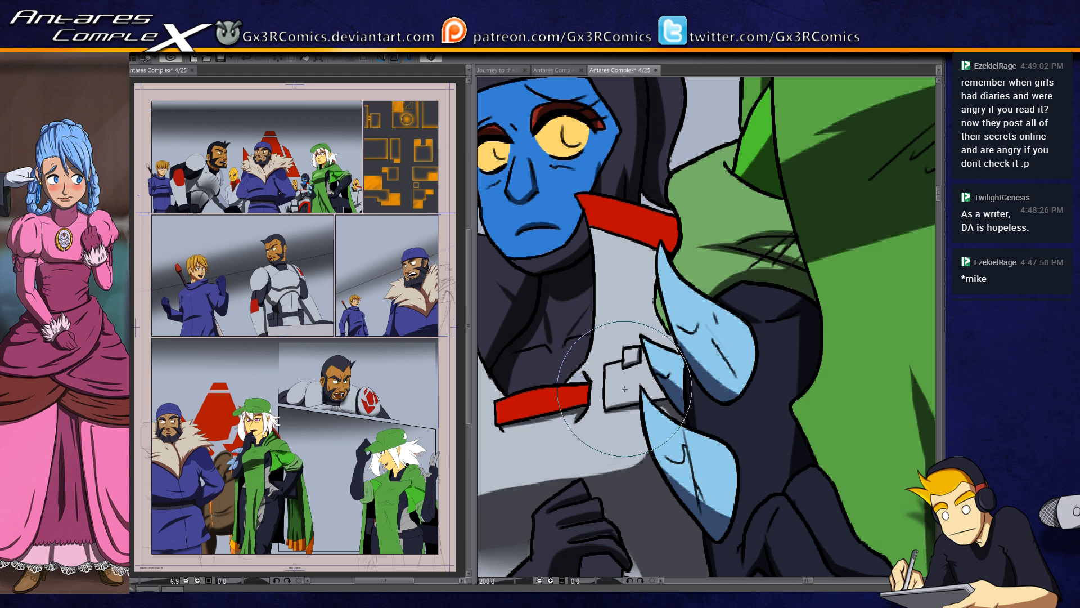
scroll(625, 389, "down", 3)
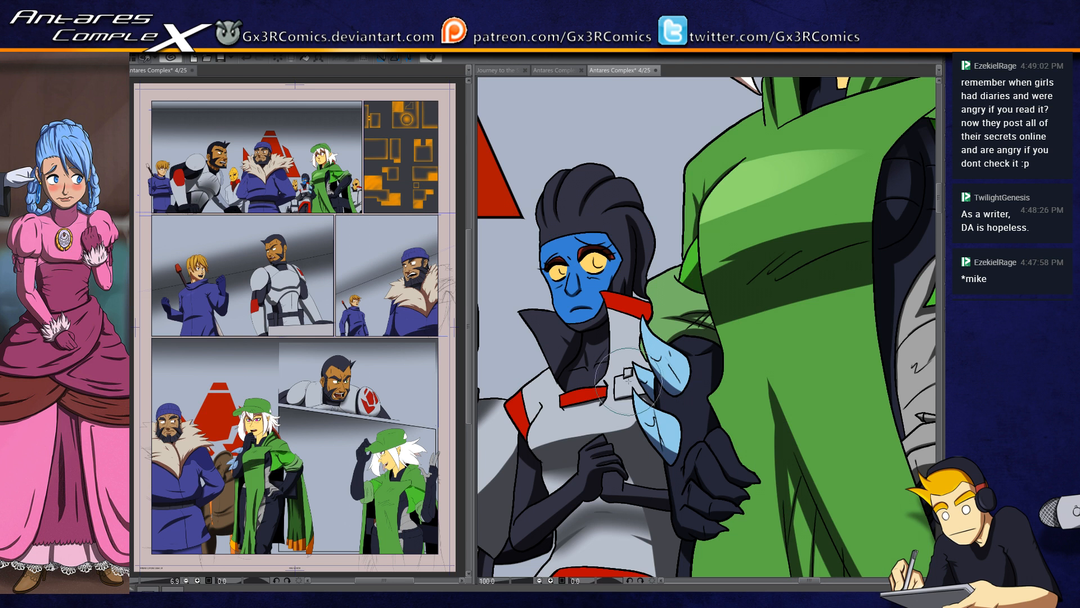
left_click_drag(630, 402, 627, 389)
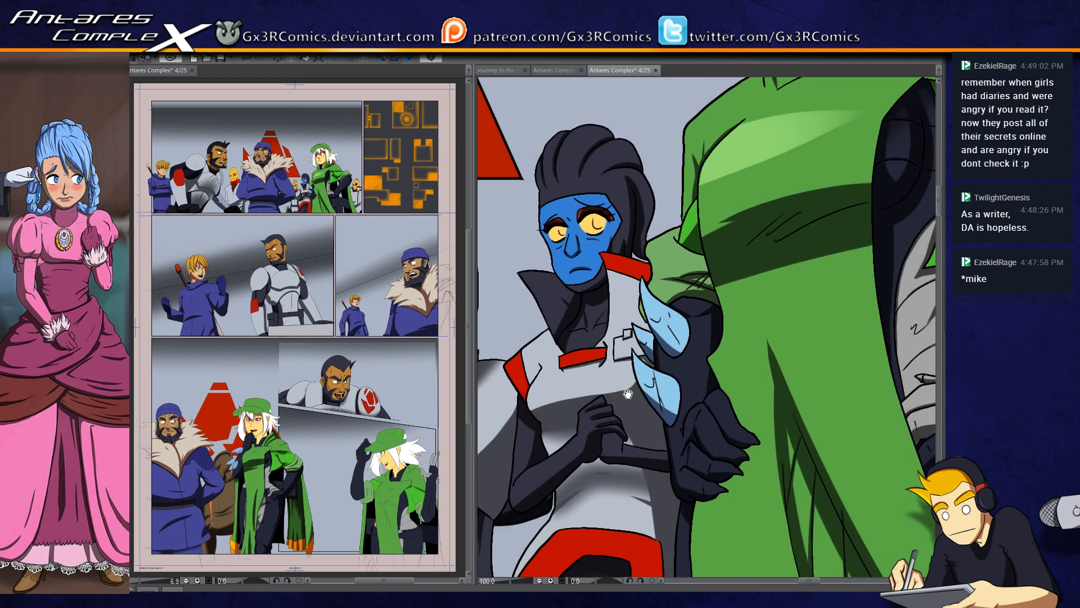
left_click_drag(620, 410, 643, 358)
left_click_drag(630, 433, 639, 350)
mouse_move(618, 491)
left_mouse_down()
mouse_move(618, 466)
mouse_move(581, 442)
mouse_move(559, 486)
mouse_move(553, 476)
left_mouse_up()
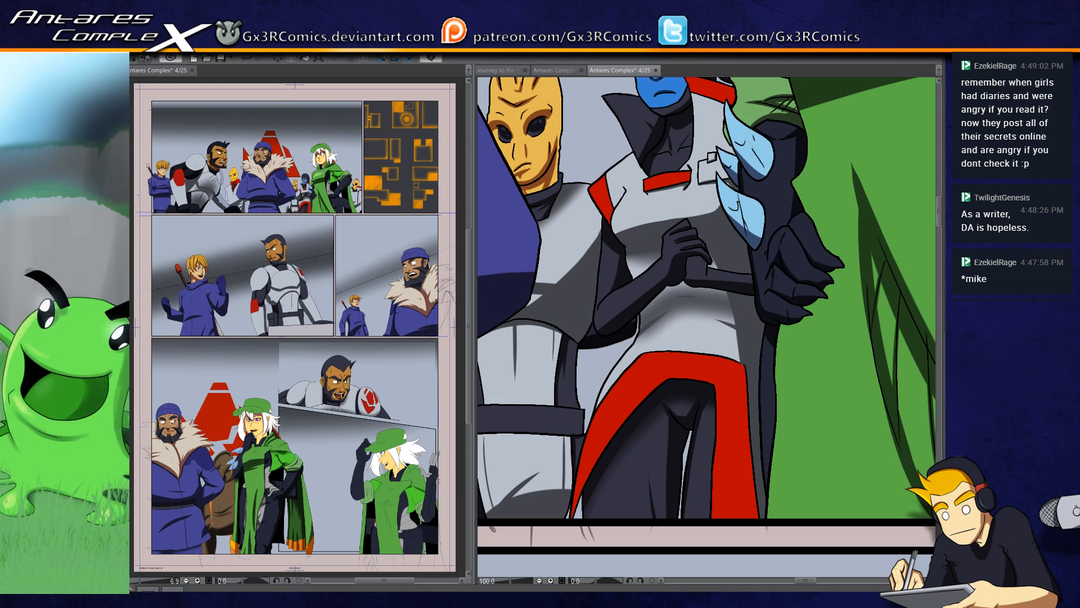
Step: Draw a dark vertical edge down the leg beneath the red coat hem, redoing the stroke, and clean up beside it
key("ctrl+plus")
left_click_drag(606, 501, 560, 405)
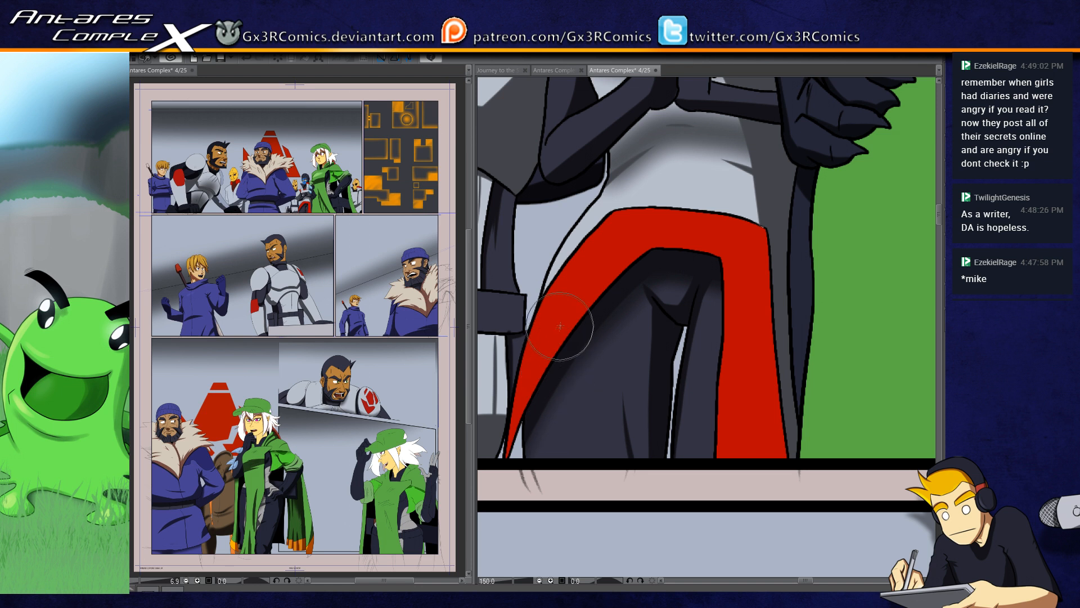
key("ctrl+z")
mouse_move(568, 325)
left_mouse_down()
mouse_move(556, 465)
mouse_move(578, 293)
mouse_move(546, 401)
mouse_move(556, 484)
left_mouse_up()
key("b")
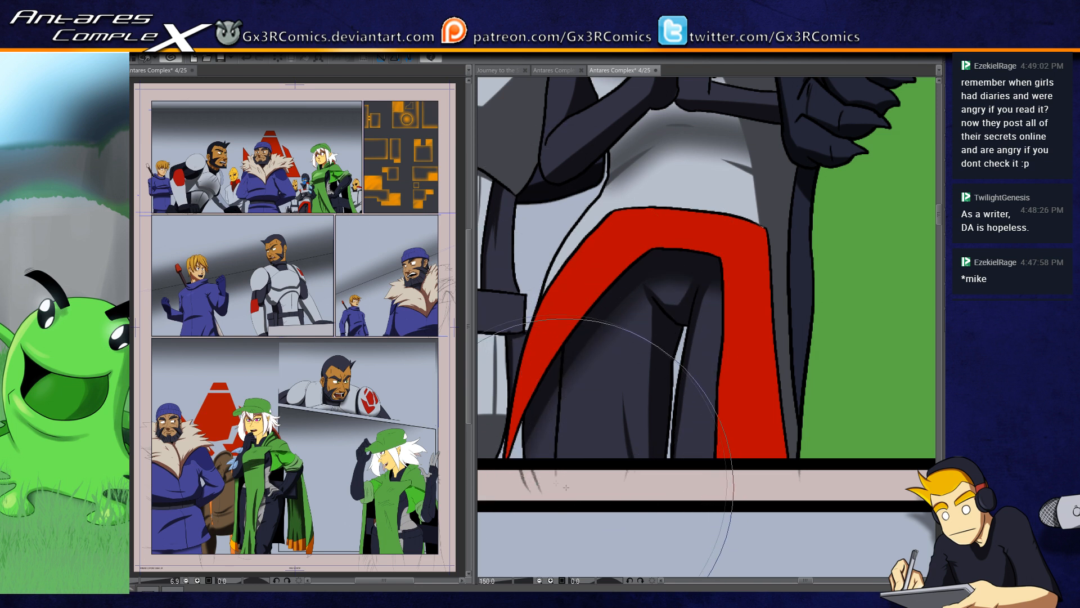
key("b")
key("e")
left_click_drag(526, 453, 534, 441)
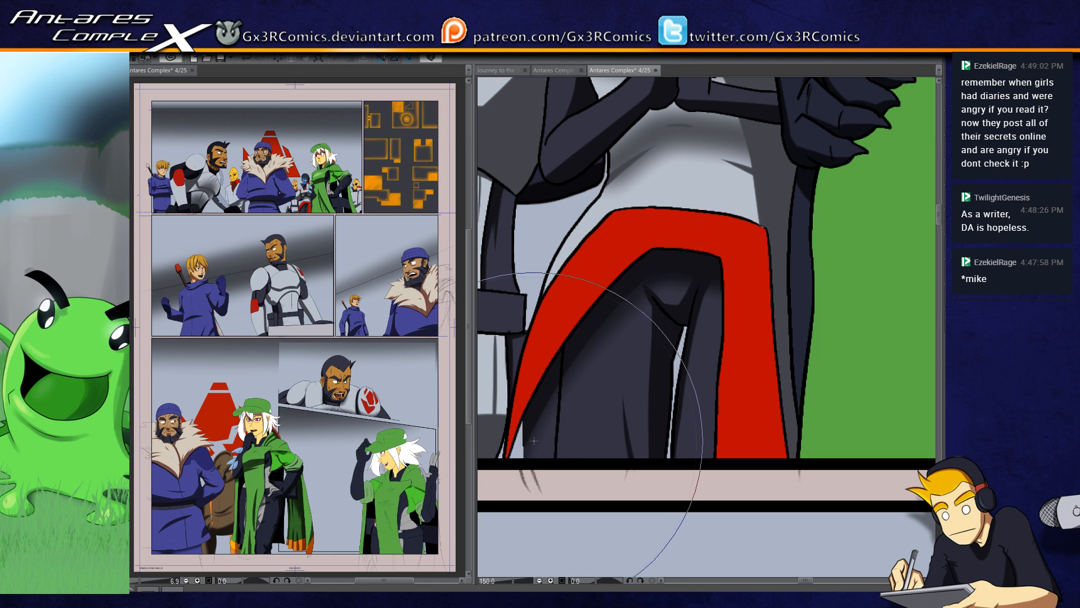
Step: Select the narrow area between the red coat hem and the leg, fill it with black, and clear the selection
key("b")
left_click(533, 419)
key("g")
left_click(544, 426)
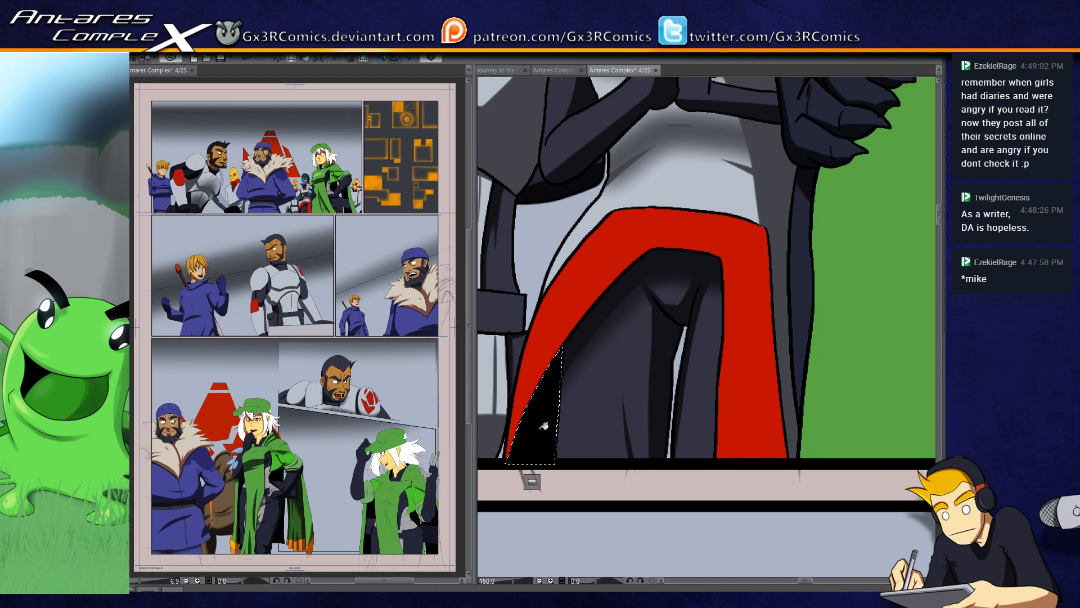
key("ctrl+d")
Step: Select the brim of the white-haired woman's green cap and paint dark green shadow across its underside with a larger brush
left_click_drag(489, 400, 500, 519)
left_click_drag(525, 385, 534, 484)
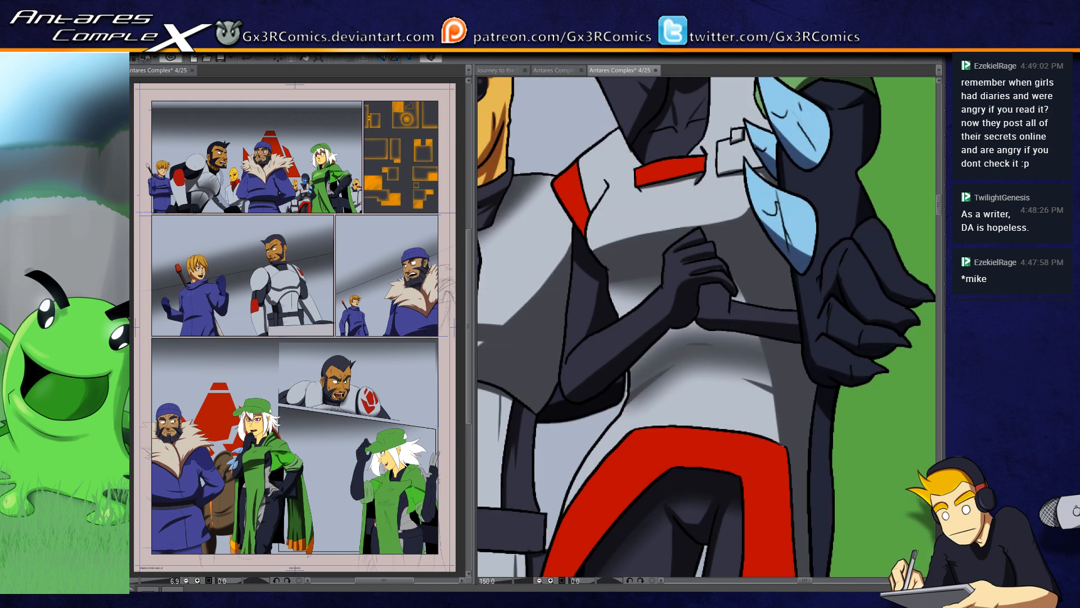
mouse_move(540, 360)
left_mouse_down()
mouse_move(541, 444)
mouse_move(636, 458)
left_mouse_up()
mouse_move(544, 419)
left_mouse_down()
mouse_move(614, 408)
mouse_move(581, 472)
left_mouse_up()
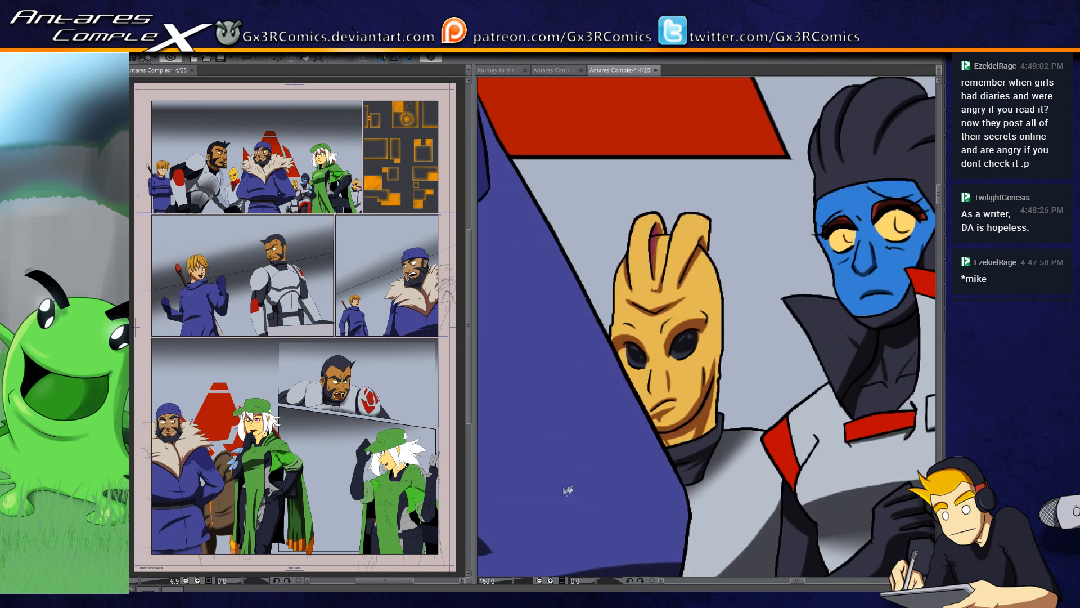
scroll(563, 467, "down", 5)
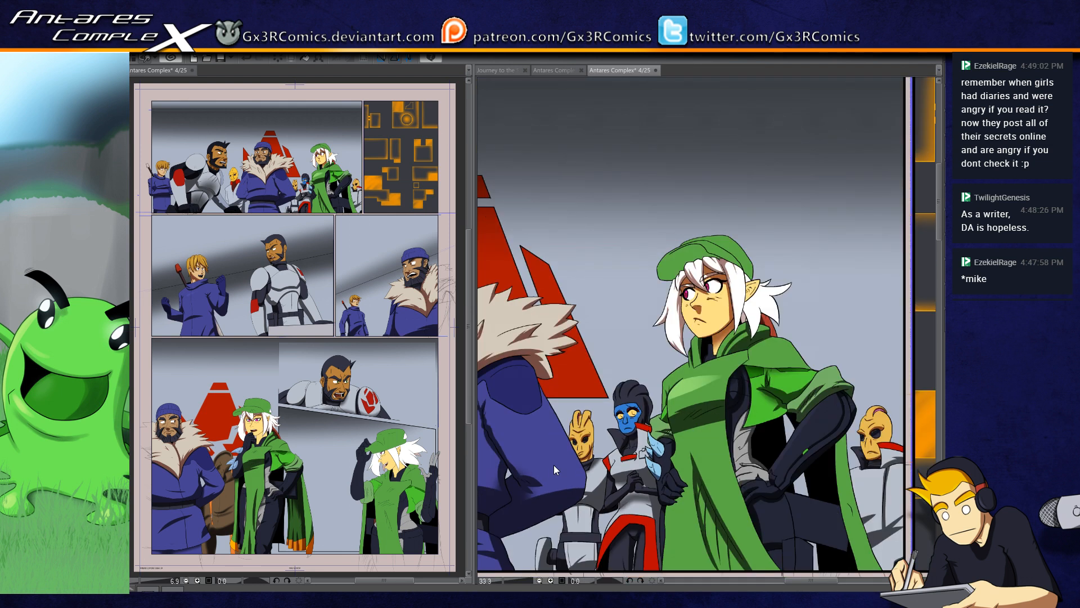
scroll(676, 427, "up", 2)
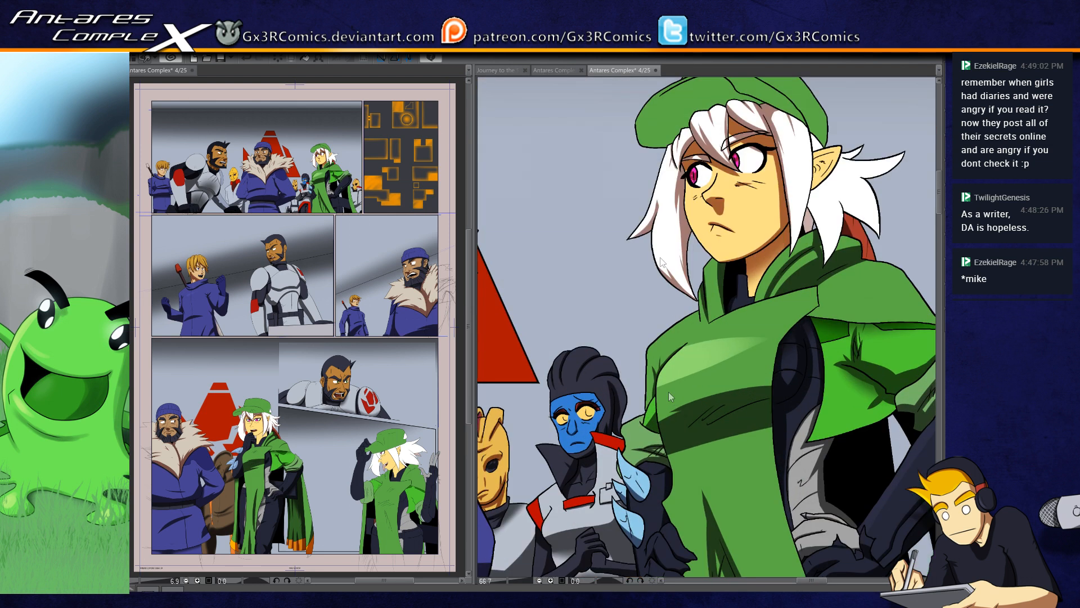
left_click_drag(657, 197, 580, 368)
left_click(619, 295)
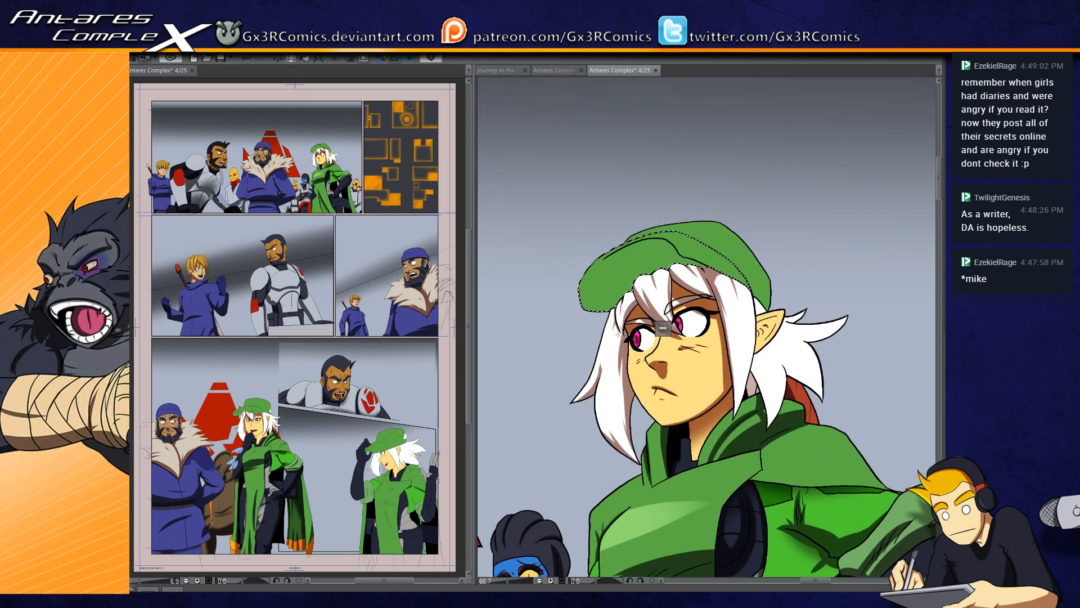
scroll(645, 301, "up", 2)
key("bracketright")
key("bracketright")
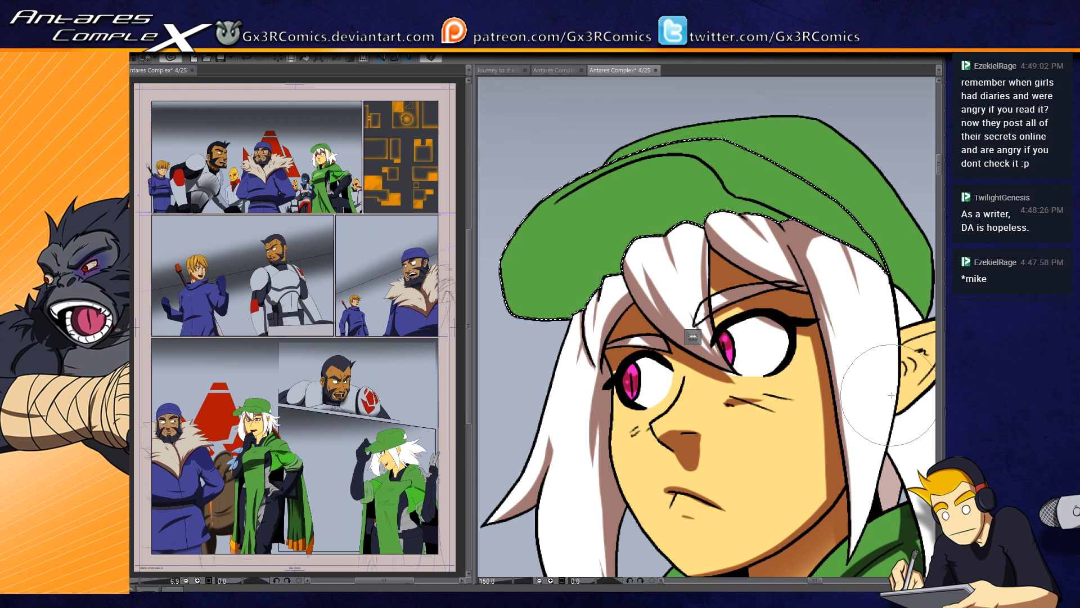
left_click_drag(534, 309, 630, 307)
left_click_drag(528, 296, 585, 339)
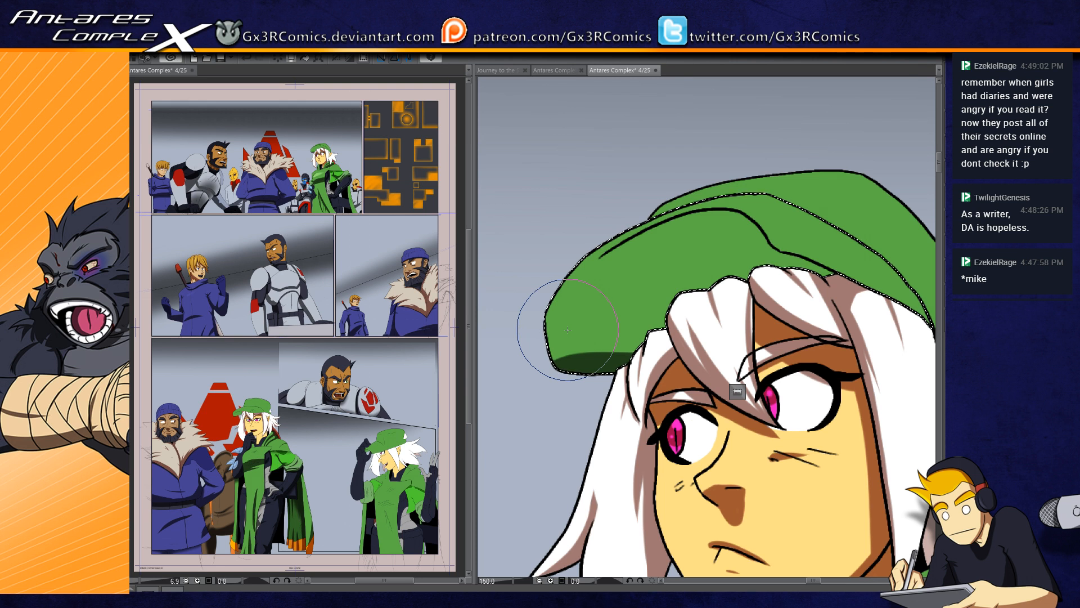
mouse_move(552, 365)
left_mouse_down()
mouse_move(656, 337)
mouse_move(741, 285)
left_mouse_up()
left_click_drag(561, 307, 538, 324)
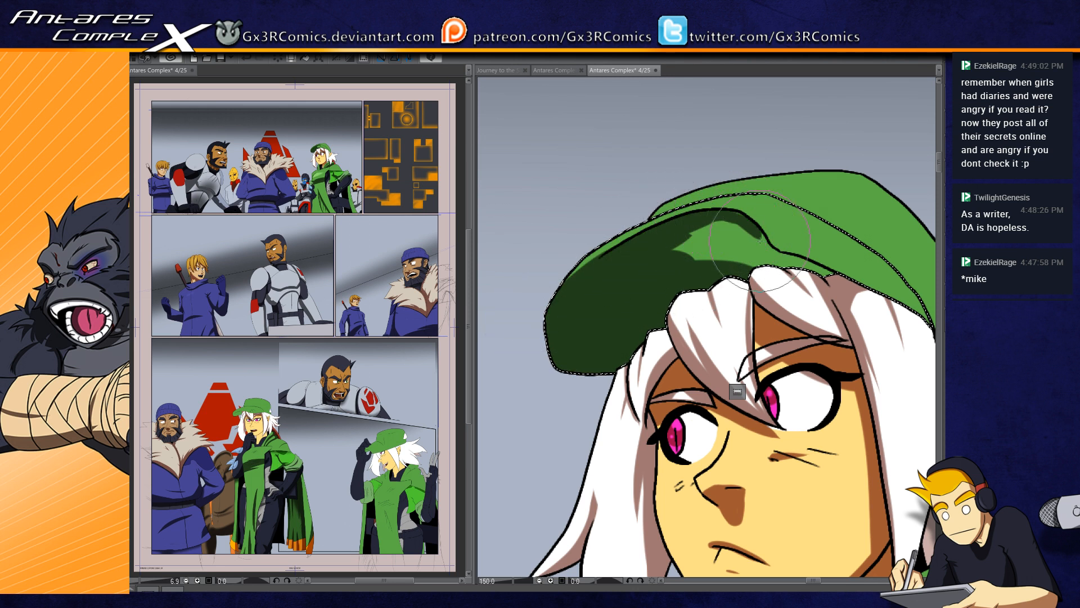
Step: Extend the dark shadow over the rest of the brim's underside and along the lower edge of the cap's band
mouse_move(737, 216)
left_mouse_down()
mouse_move(696, 247)
mouse_move(670, 271)
mouse_move(690, 241)
mouse_move(728, 233)
left_mouse_up()
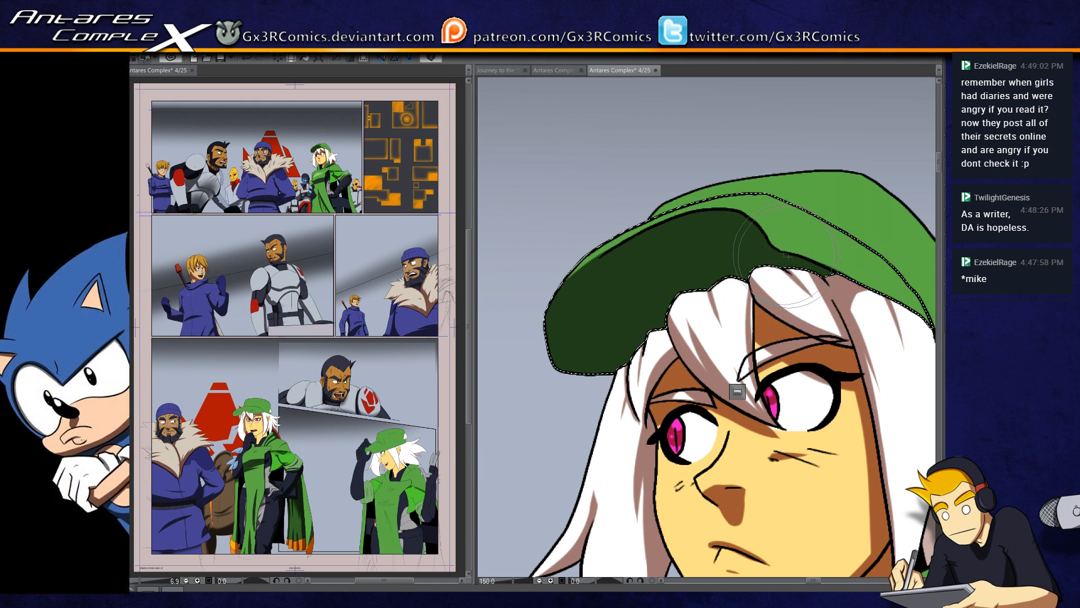
left_click_drag(820, 263, 621, 270)
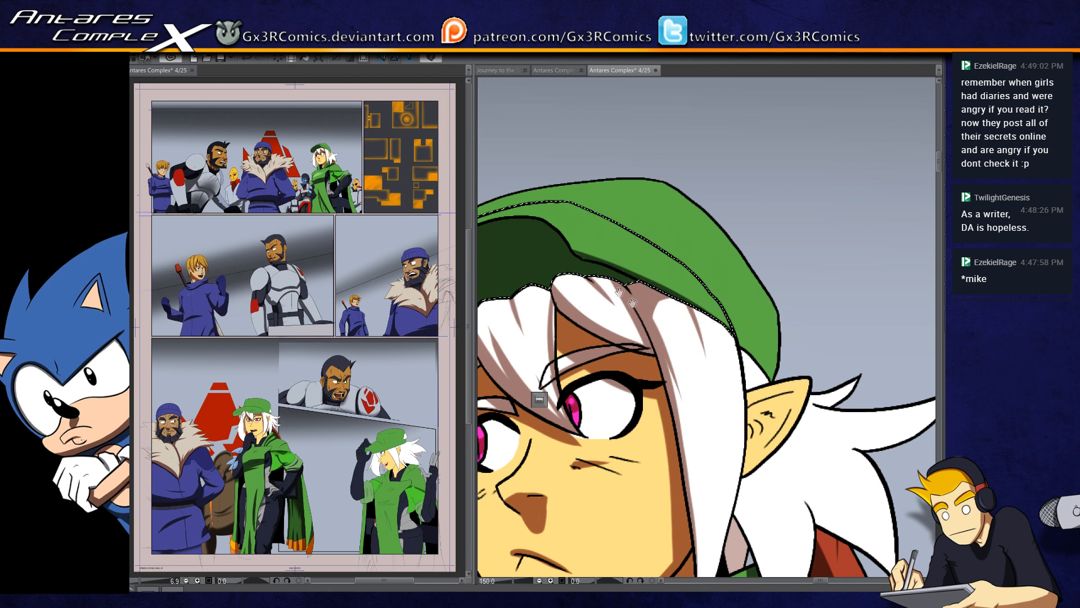
left_click_drag(569, 249, 777, 270)
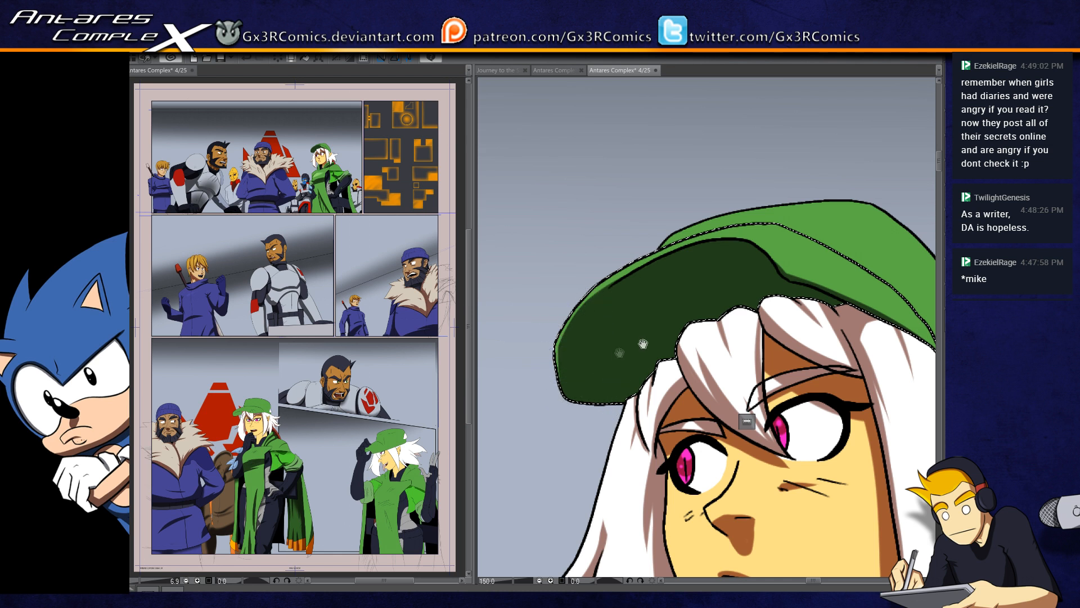
Step: Select the cap's crown, paint a thin vertical seam shadow on it, redoing the stroke, and clear the selection
left_click_drag(772, 276, 629, 366)
key("w")
left_click(783, 396)
key("b")
left_click_drag(694, 292, 691, 341)
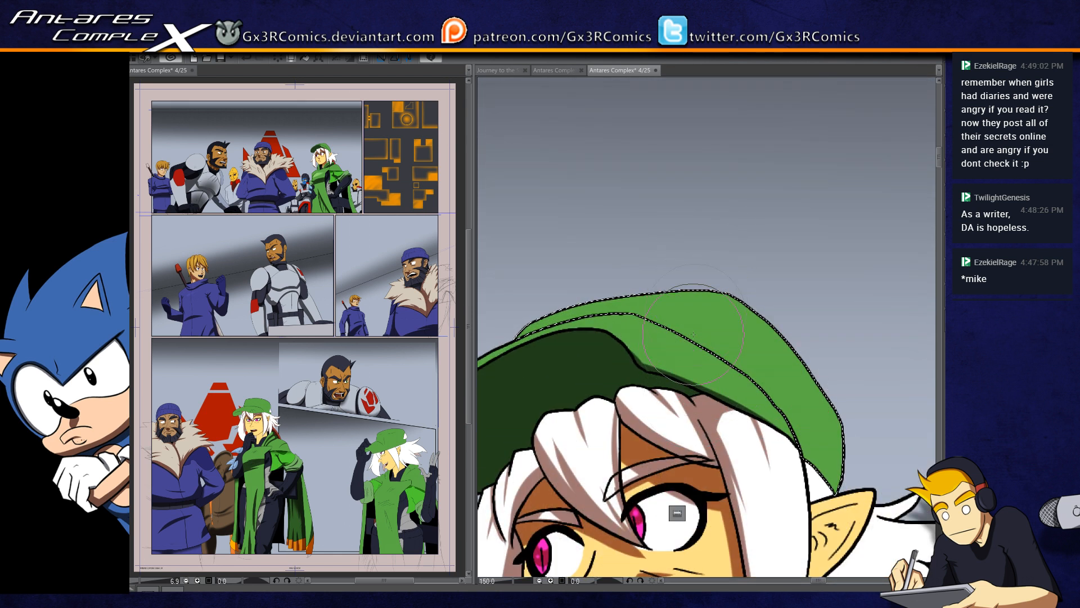
key("ctrl+z")
left_click_drag(716, 356, 718, 309)
left_click_drag(658, 468, 653, 372)
key("ctrl+d")
Step: Select the woman's front hair locks, paint a soft brownish shadow beneath the cap, and clear the selection
left_click(608, 358)
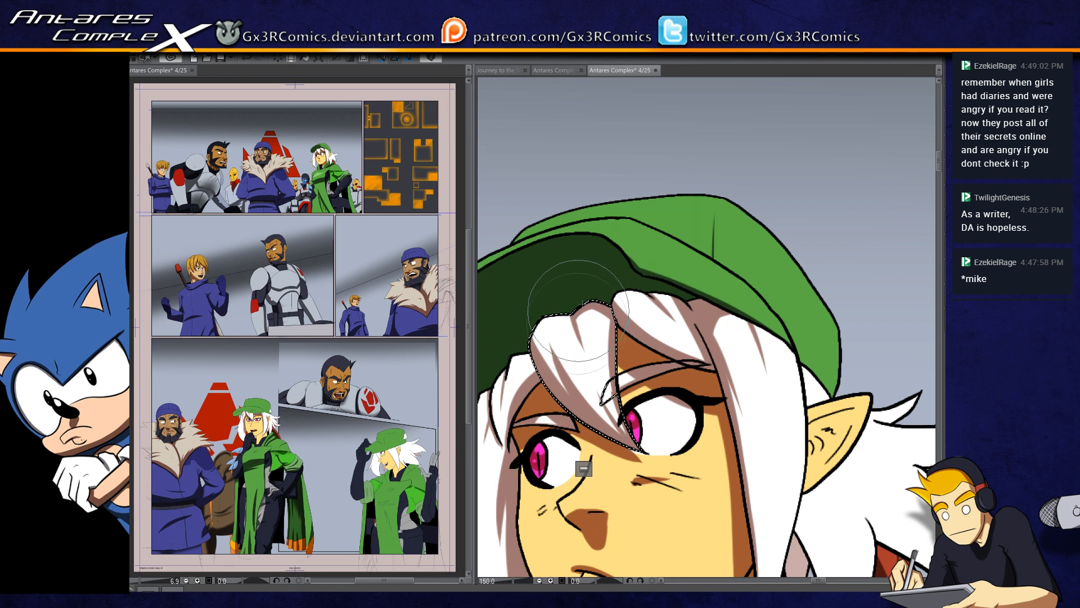
left_click_drag(551, 364, 589, 335)
key("w")
left_click(554, 346)
left_click(675, 287)
key("b")
mouse_move(521, 324)
left_mouse_down()
mouse_move(729, 239)
mouse_move(810, 290)
left_mouse_up()
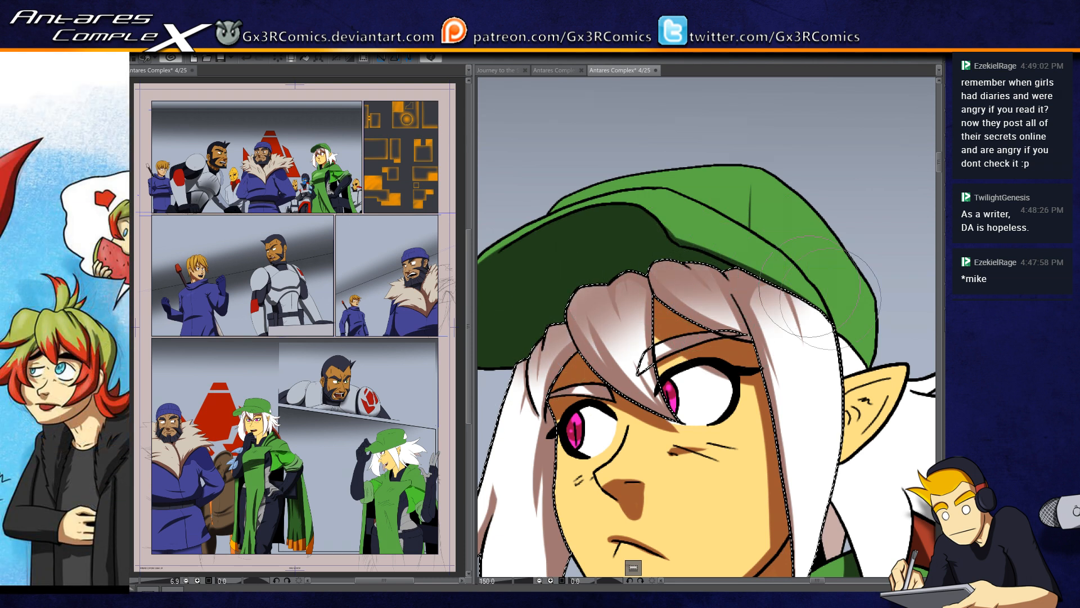
key("ctrl+d")
Step: Select the white hair behind the ear and paint brownish shadows beneath the ear and along the hanging strands
left_click_drag(794, 478, 585, 417)
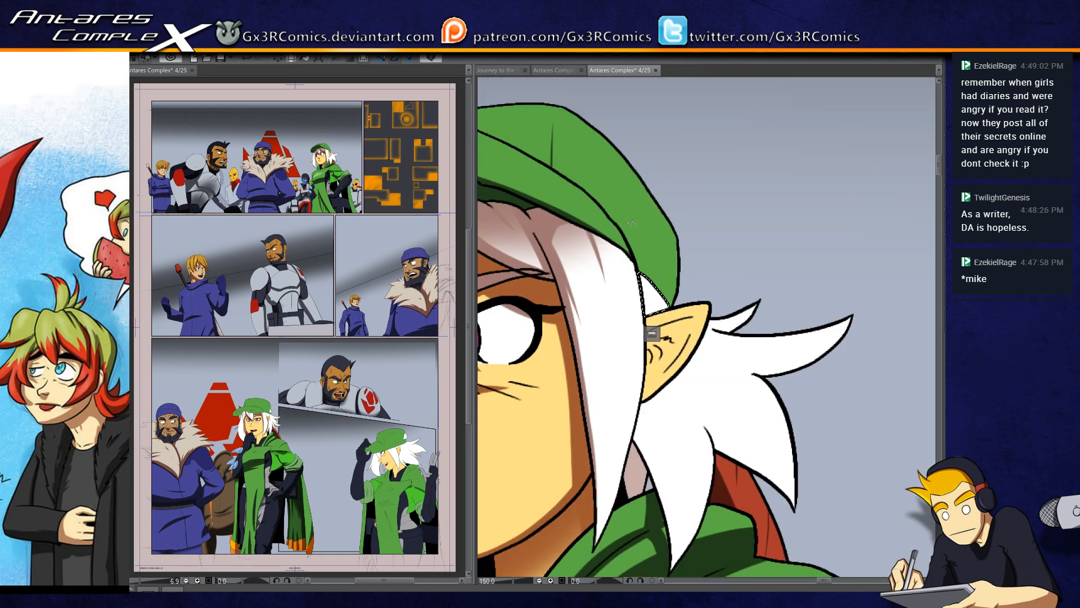
key("ctrl+d")
key("w")
left_click(667, 436)
key("b")
mouse_move(625, 390)
left_mouse_down()
mouse_move(644, 432)
mouse_move(556, 305)
left_mouse_up()
left_click_drag(567, 364, 577, 460)
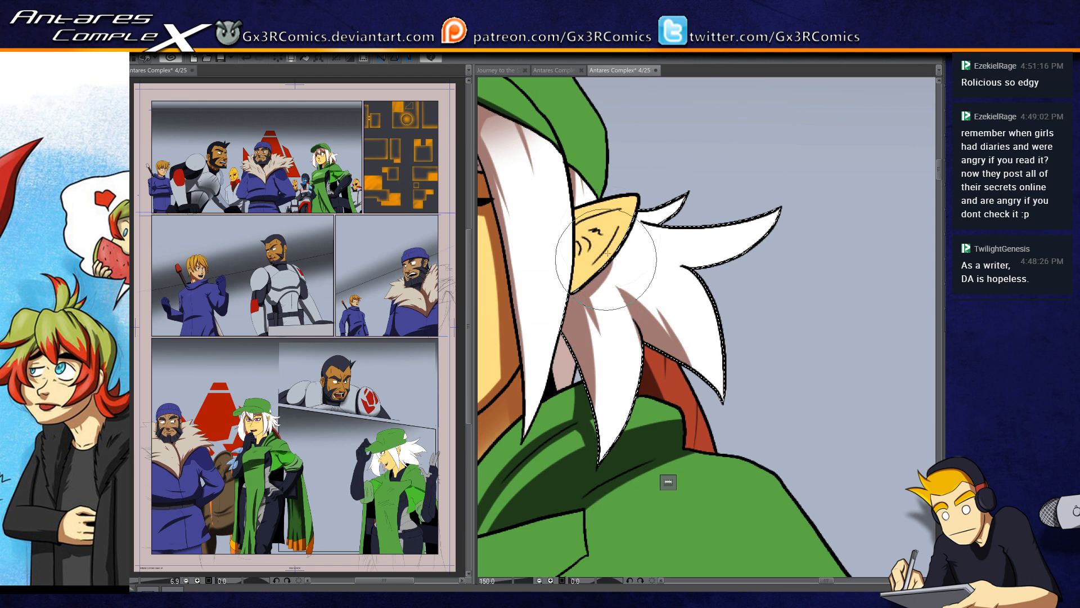
Step: Select and shade the inside of the pointed ear and the small hair gap above the collar, and clear the selection
left_click(577, 278)
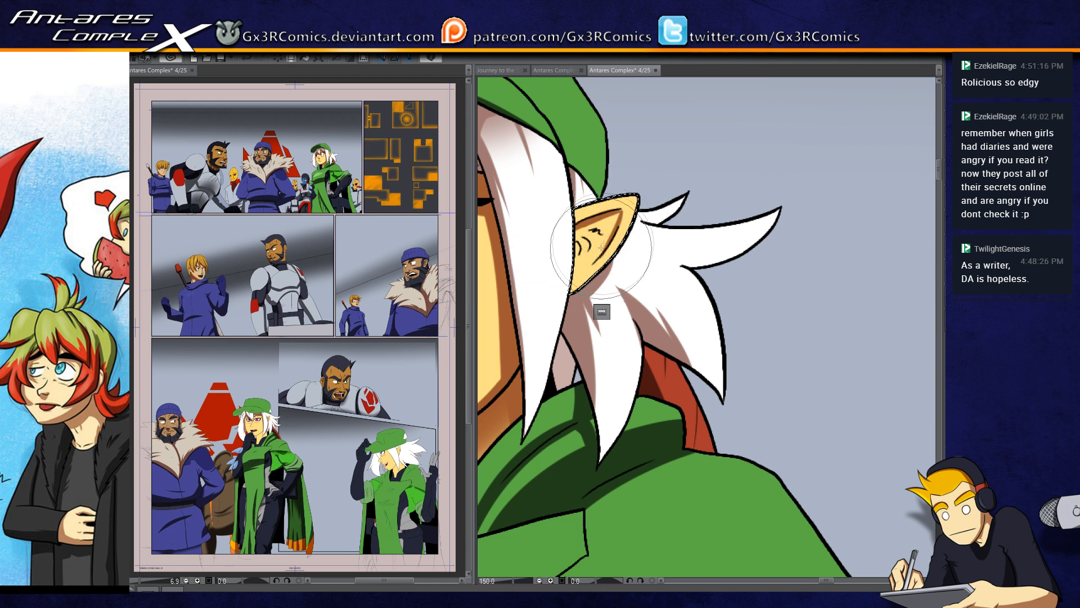
left_click_drag(577, 238, 583, 252)
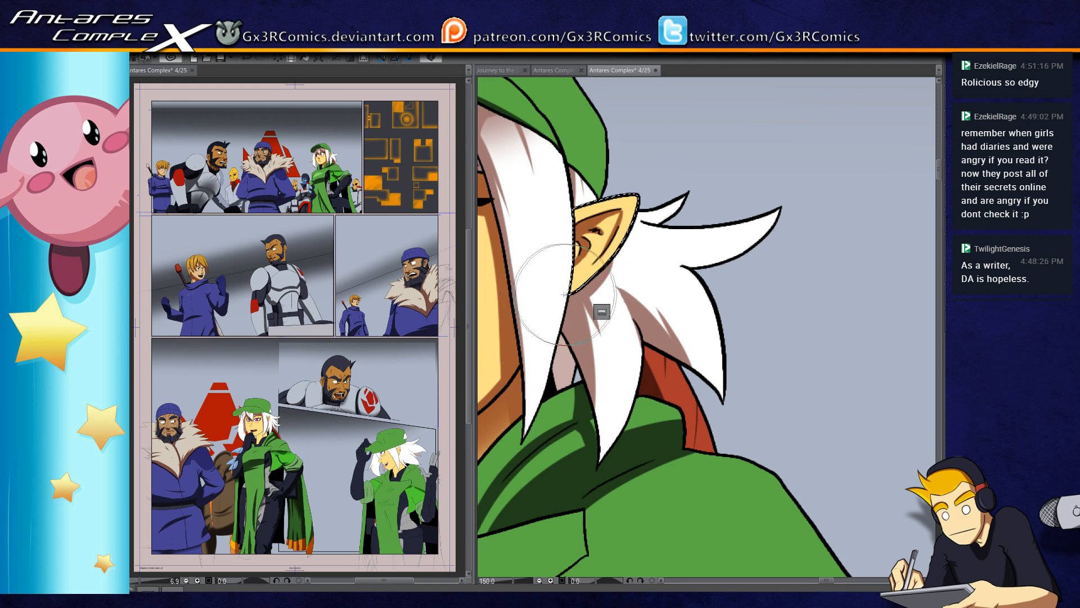
mouse_move(569, 392)
left_mouse_down()
mouse_move(615, 365)
mouse_move(622, 387)
left_mouse_up()
left_click(599, 357)
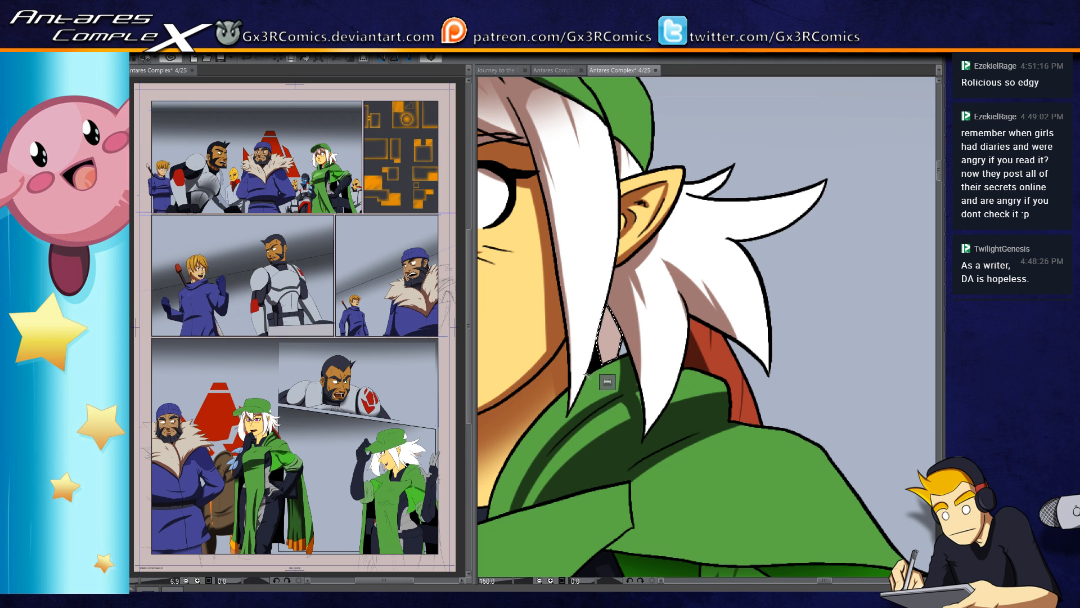
key("b")
mouse_move(602, 284)
left_mouse_down()
mouse_move(610, 430)
mouse_move(618, 394)
left_mouse_up()
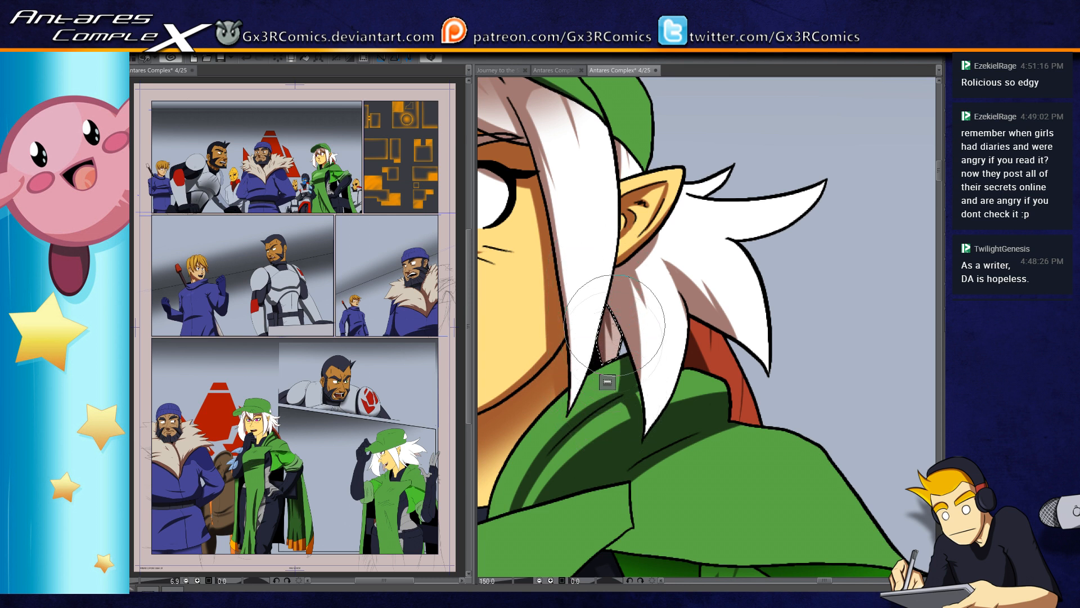
key("ctrl+d")
Step: Select the white hair tuft behind the woman's ear and paint brownish shadows along its upper and outer strands
key("w")
left_click(750, 227)
key("b")
mouse_move(837, 171)
left_mouse_down()
mouse_move(699, 242)
mouse_move(727, 243)
left_mouse_up()
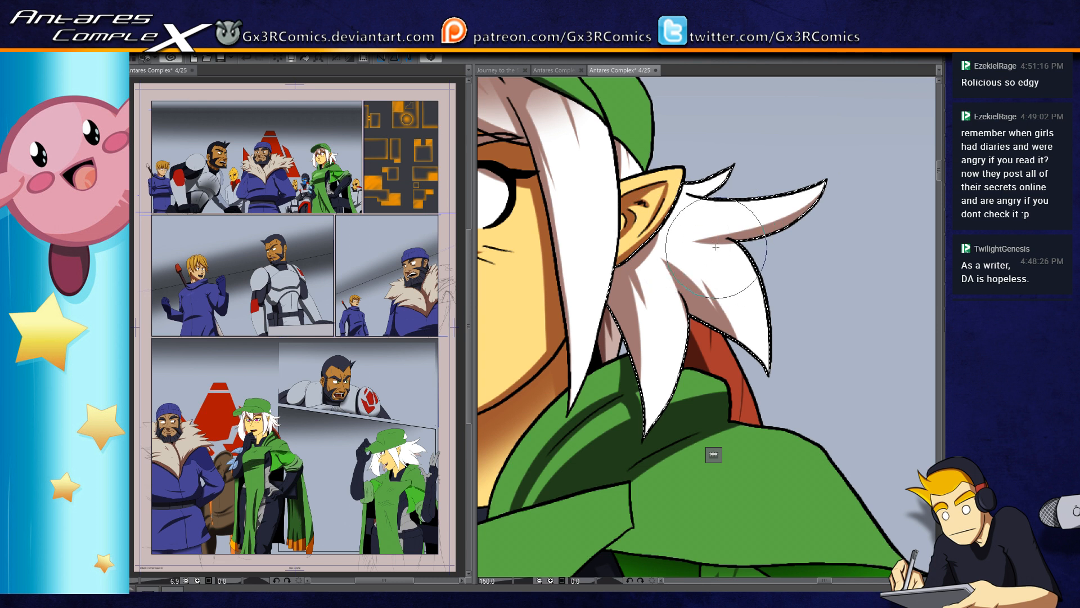
key("b")
key("e")
mouse_move(743, 250)
left_mouse_down()
mouse_move(725, 247)
mouse_move(649, 284)
left_mouse_up()
key("b")
key("e")
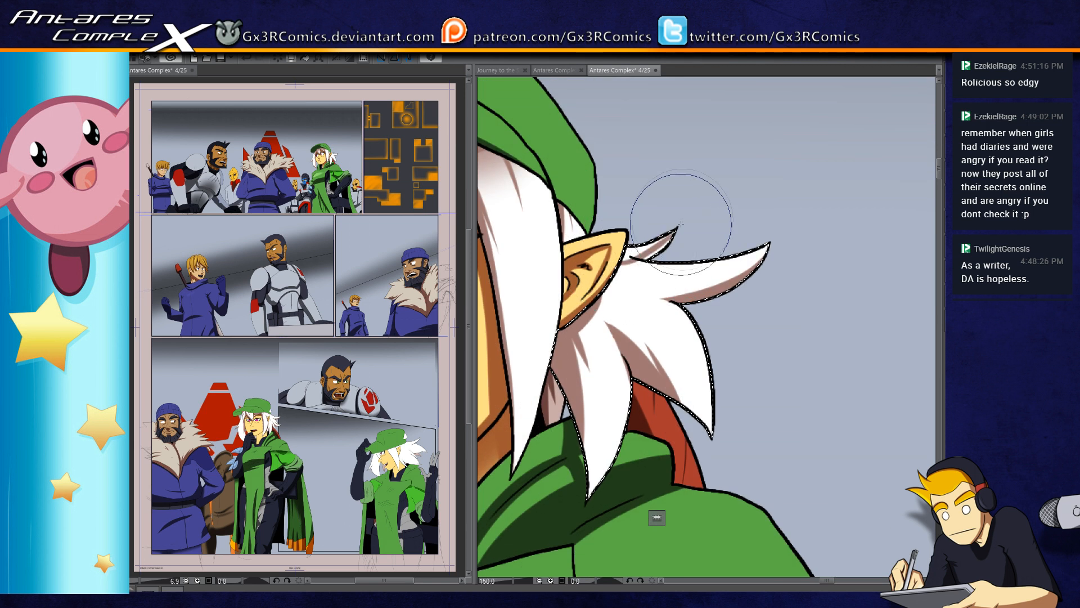
key("b")
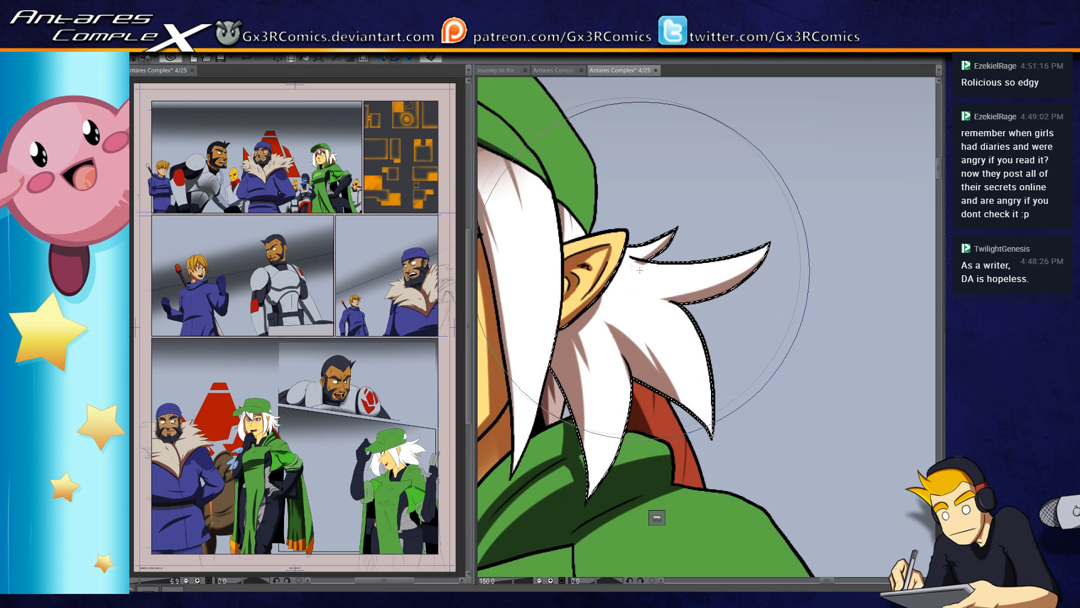
key("e")
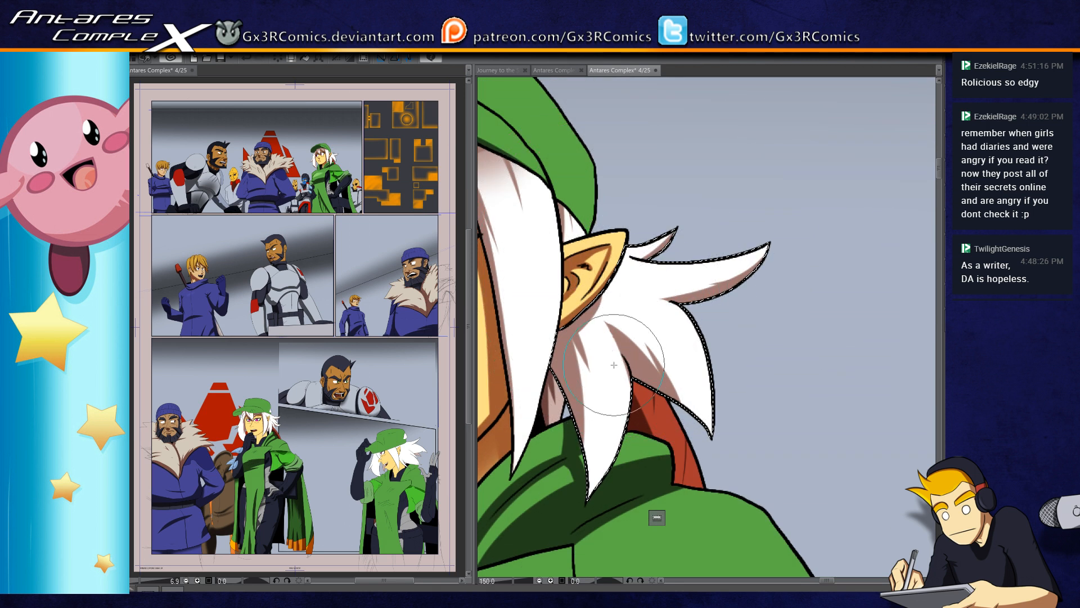
Step: Select the woman's face, touch up the shading around the cheek and nose, and clear the selection
scroll(611, 365, "down", 3)
left_click_drag(540, 383, 552, 436)
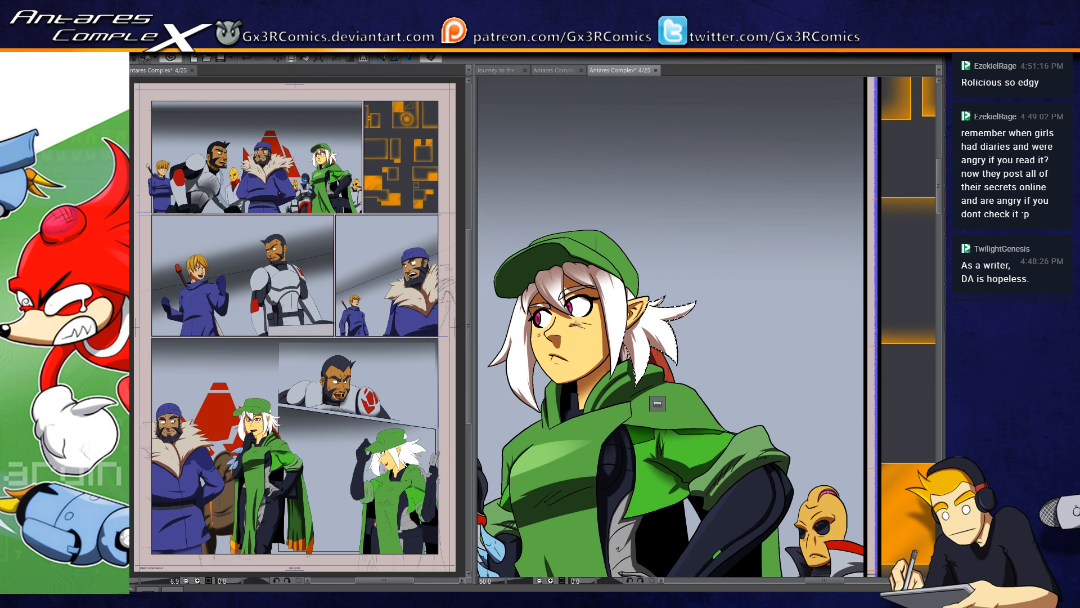
scroll(580, 327, "up", 2)
scroll(560, 349, "up", 2)
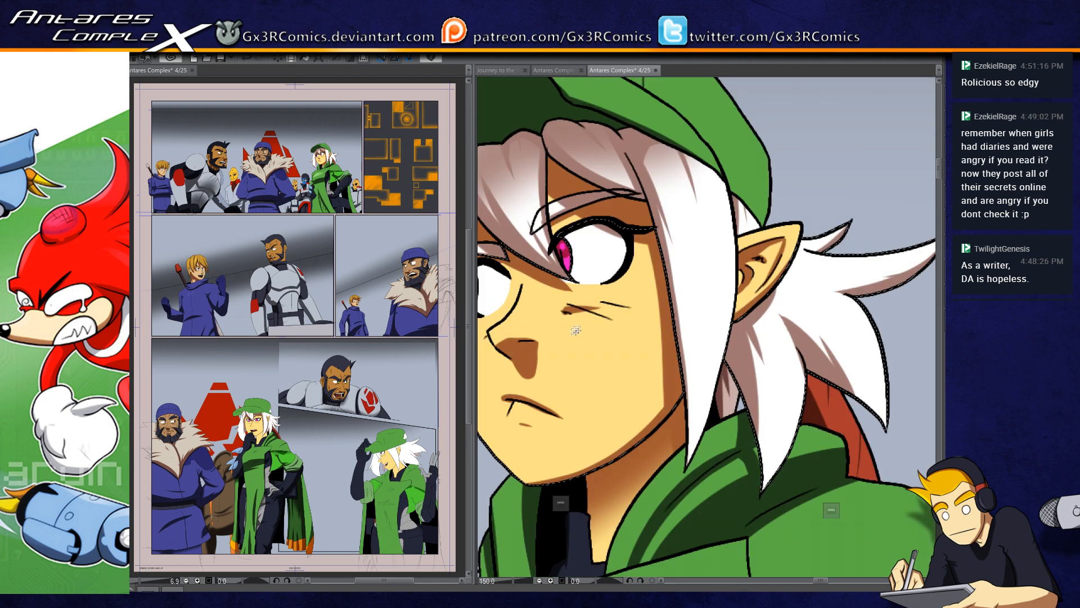
left_click_drag(656, 333, 694, 323)
key("ctrl+d")
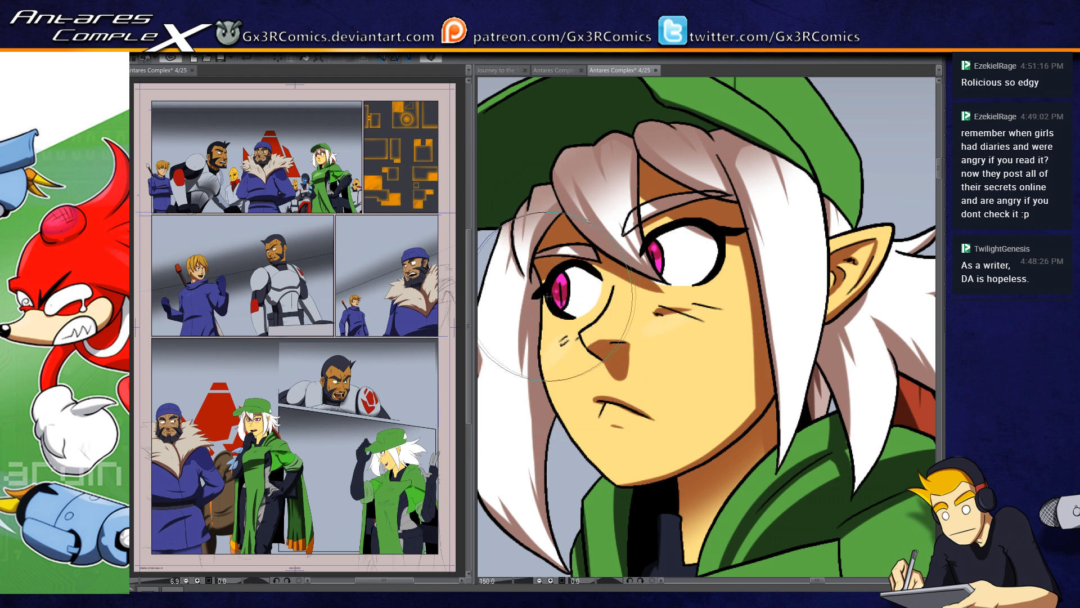
key("bracketleft")
key("bracketleft")
key("bracketleft")
key("bracketleft")
key("bracketleft")
key("bracketleft")
key("bracketleft")
key("bracketleft")
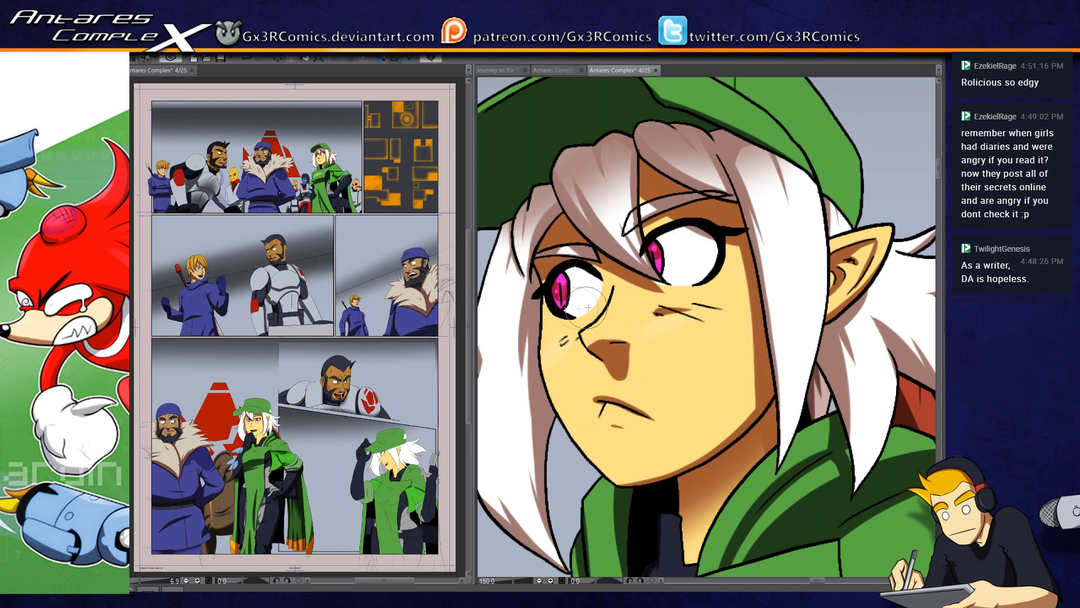
left_click_drag(630, 342, 615, 373)
key("bracketright")
key("bracketright")
key("bracketright")
key("bracketright")
key("bracketright")
Step: In the last panel, select the woman's dark suit beside the green tabard and paint a soft shadow along its inner edge
left_click(1002, 174)
left_click_drag(785, 323, 451, 562)
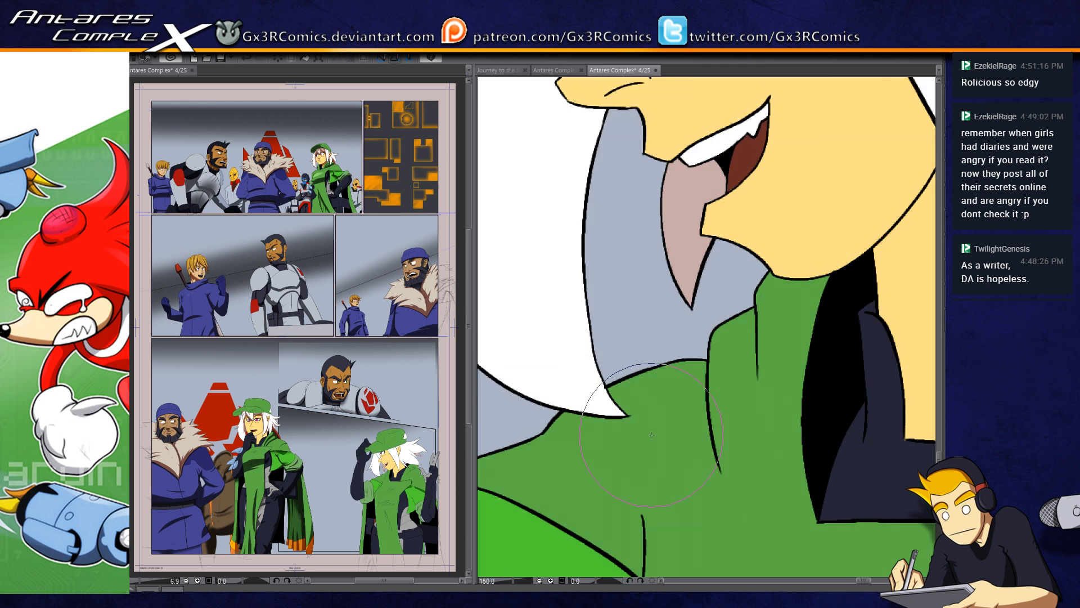
scroll(664, 433, "down", 1)
scroll(664, 434, "down", 2)
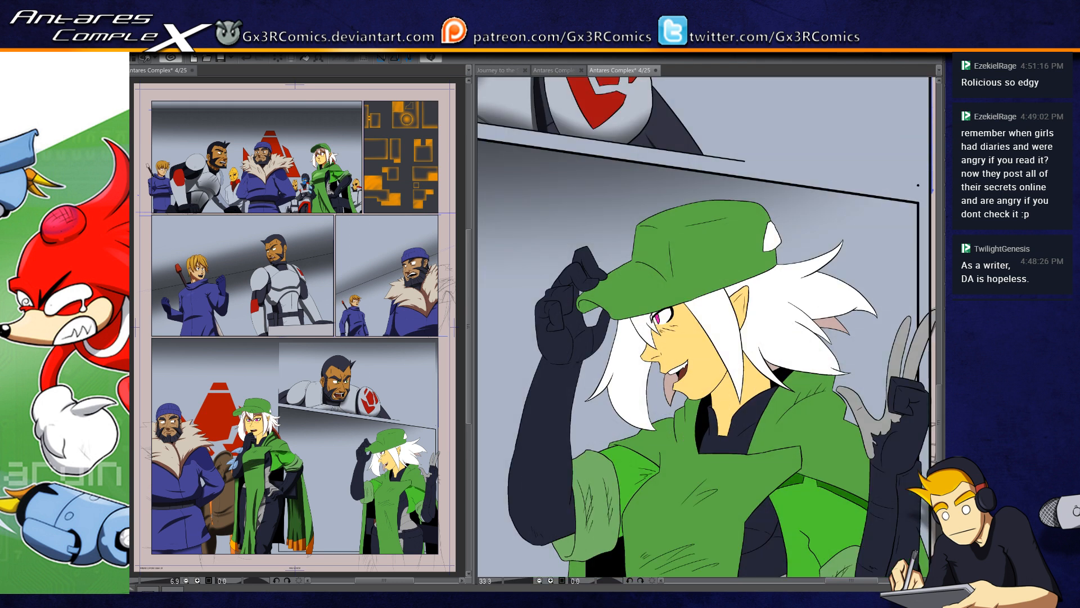
left_click_drag(655, 376, 486, 338)
left_click_drag(614, 485, 669, 292)
key("w")
left_click(648, 296)
key("b")
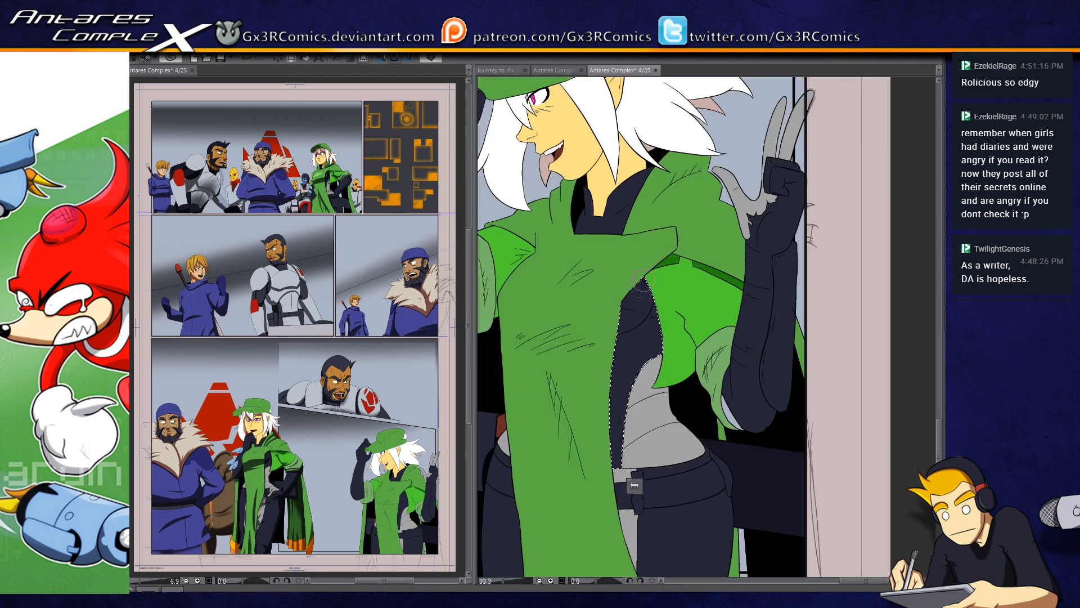
left_click_drag(615, 345, 602, 432)
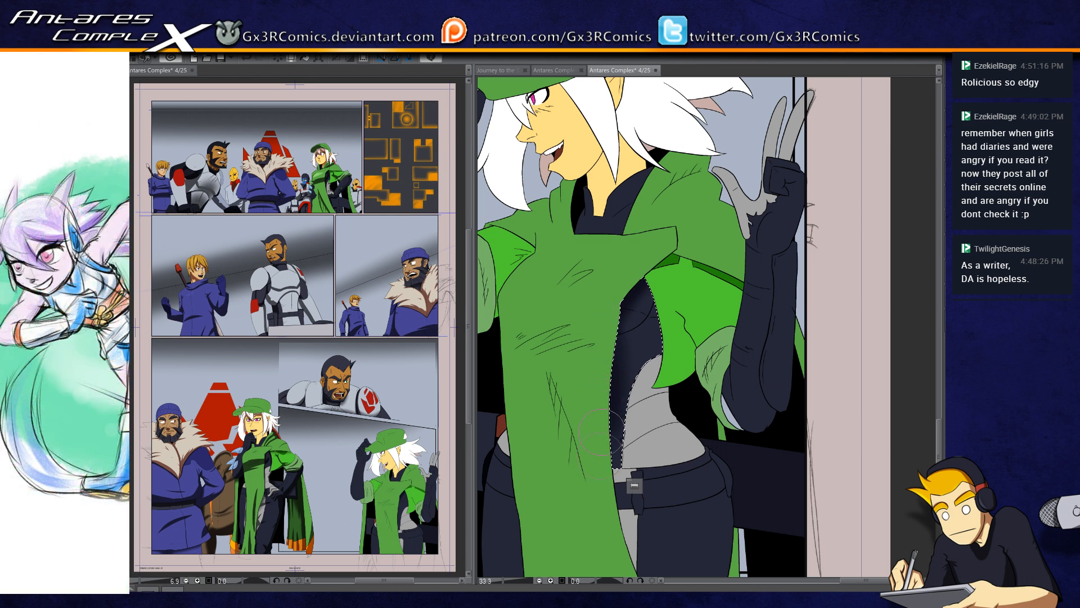
left_click_drag(622, 336, 607, 479)
Step: Paint a curved dark shadow beneath the bust on the selected suit, redoing the stroke until its shape fits
left_click_drag(601, 335, 657, 278)
key("ctrl+z")
left_click_drag(609, 341, 662, 276)
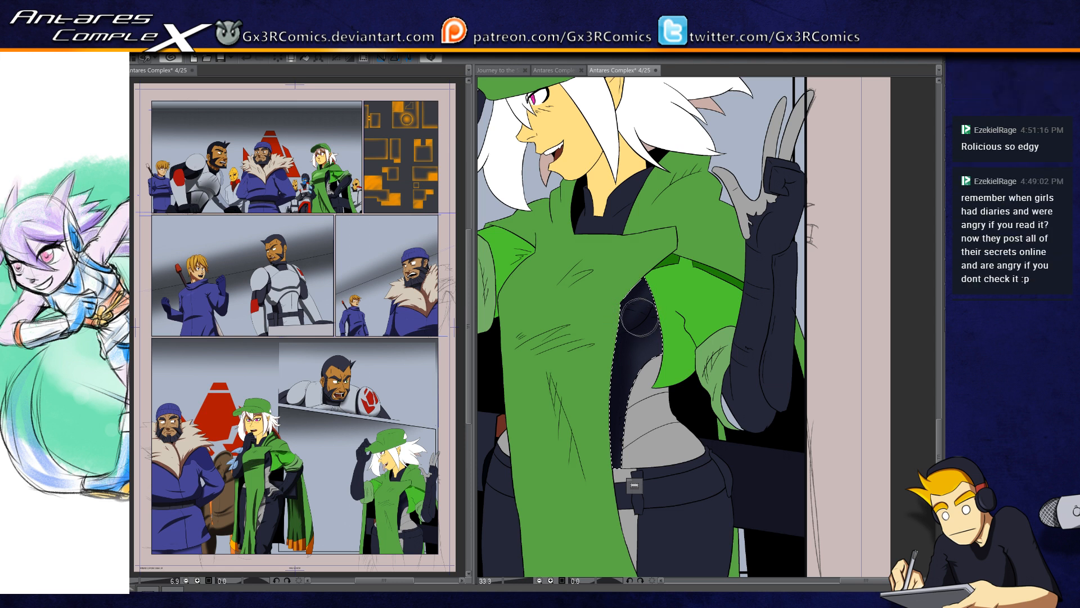
scroll(637, 328, "up", 2)
key("ctrl+z")
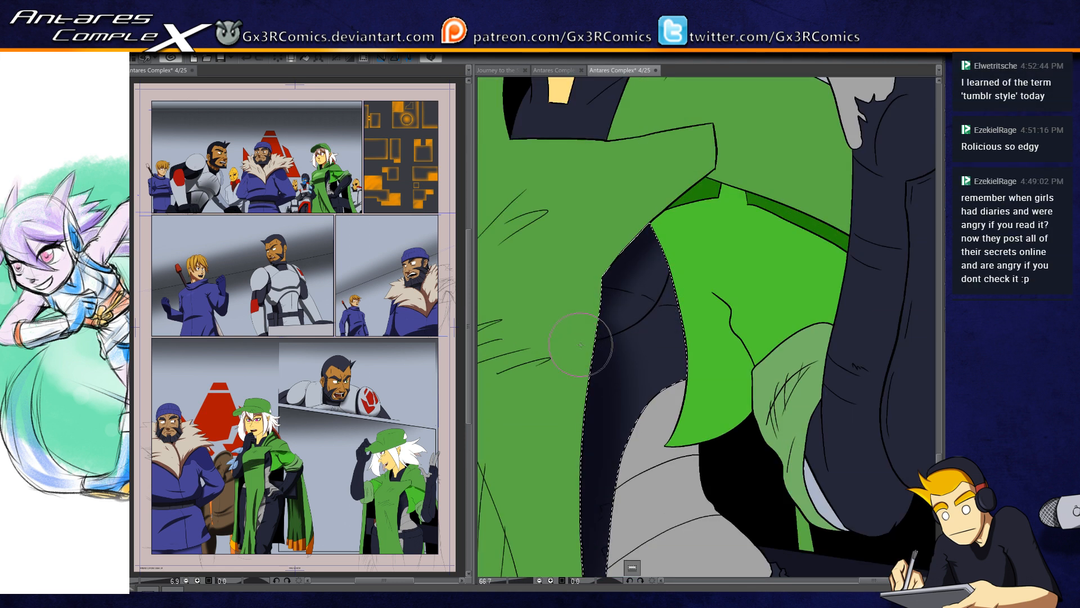
mouse_move(597, 345)
left_mouse_down()
mouse_move(671, 271)
mouse_move(640, 318)
mouse_move(673, 272)
left_mouse_up()
key("ctrl+z")
key("ctrl+z")
left_click_drag(601, 337, 671, 260)
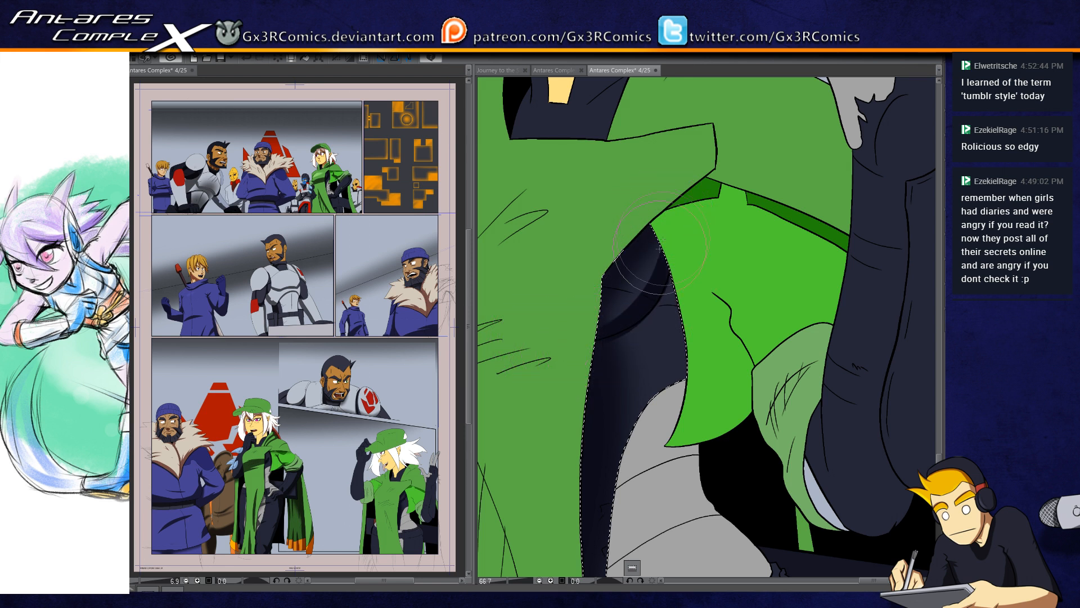
left_click_drag(599, 346, 678, 287)
key("ctrl+z")
left_click_drag(597, 349, 680, 308)
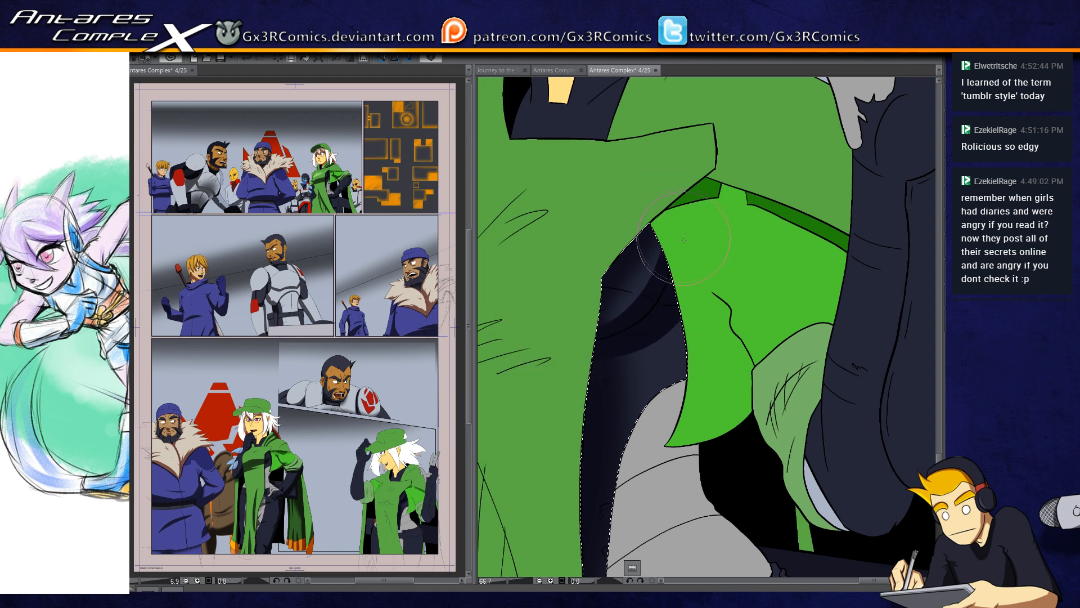
Step: Paint thin light highlights along the small fabric creases beneath the bust of the dark suit
scroll(631, 386, "up", 3)
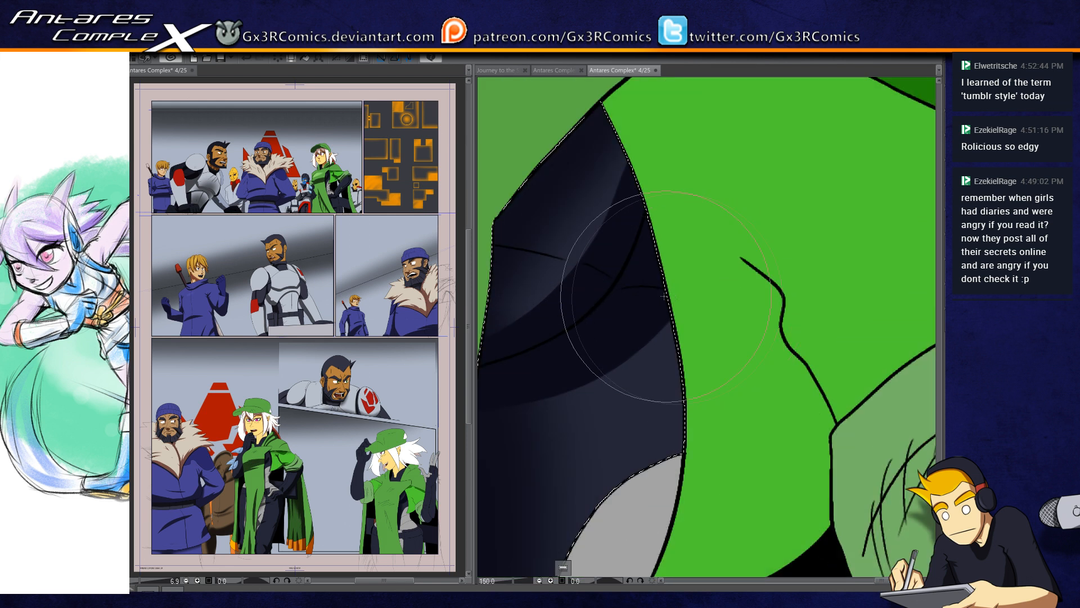
left_click_drag(621, 290, 698, 296)
left_click_drag(613, 292, 693, 294)
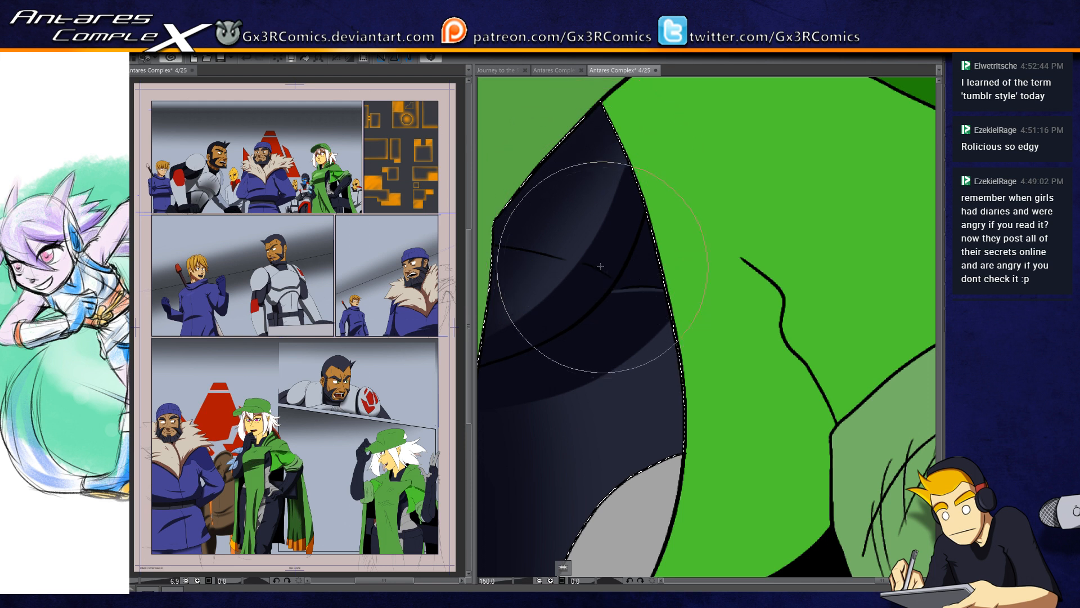
left_click_drag(583, 264, 611, 280)
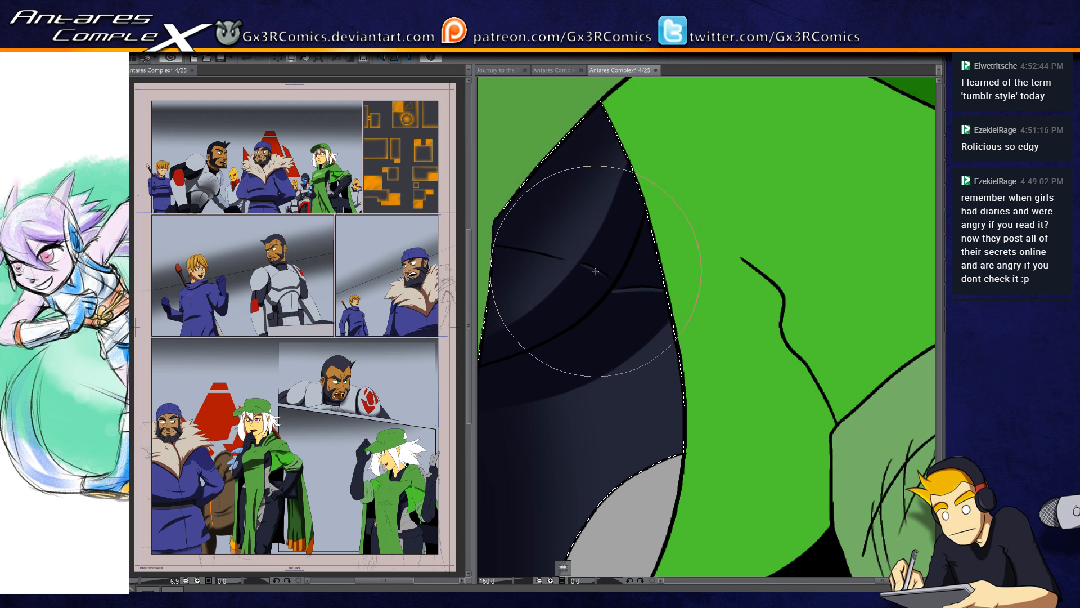
left_click_drag(600, 218, 611, 315)
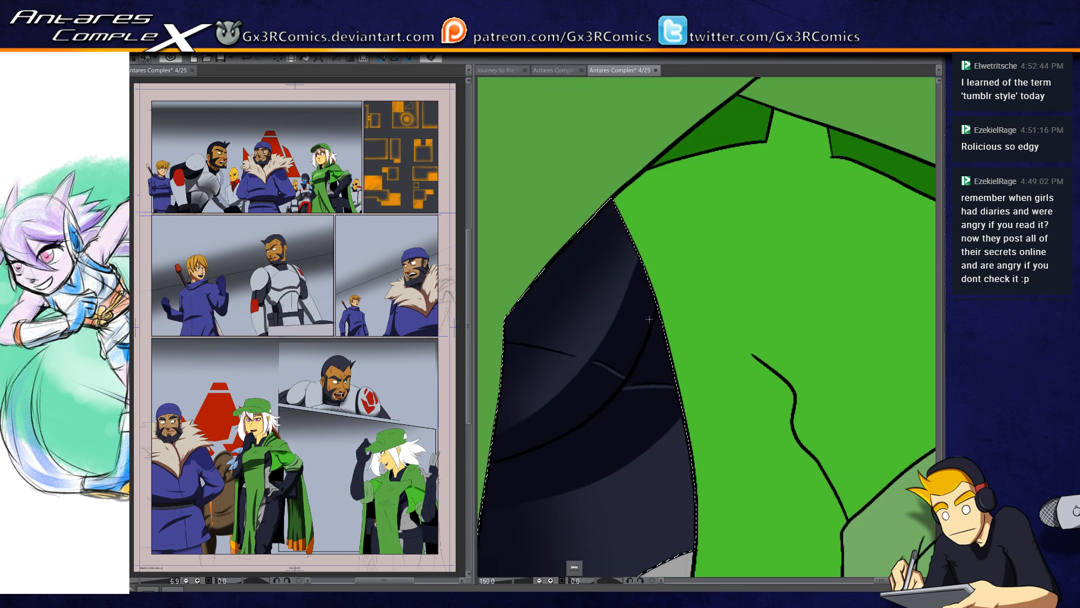
Step: Extend the selection to the grey midriff and delete the soft gradient shading from the selected area
left_click_drag(636, 413, 717, 294)
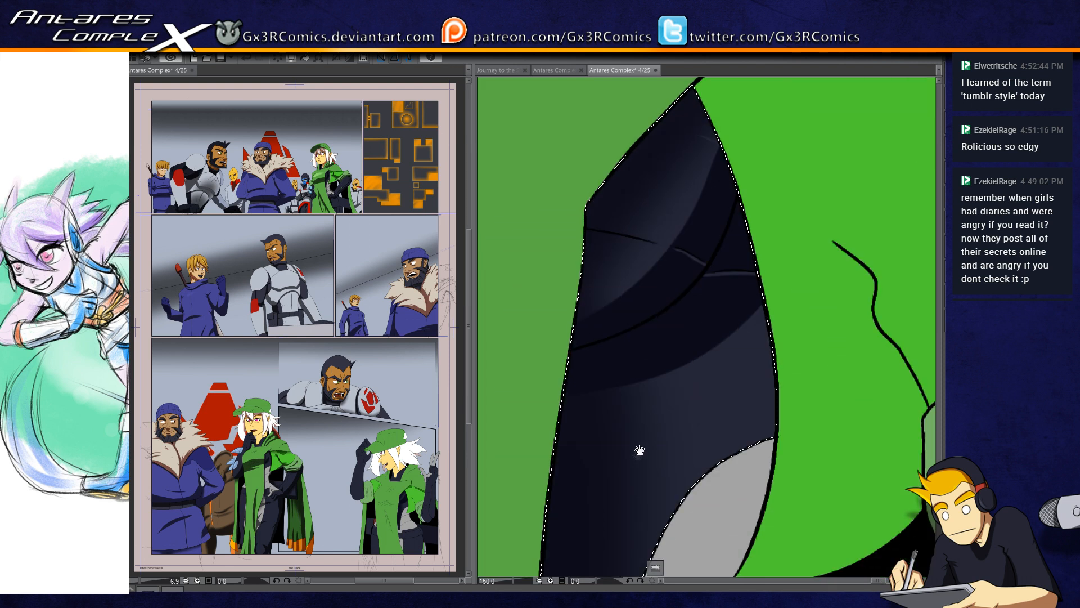
left_click_drag(650, 431, 665, 341)
left_click_drag(671, 444, 633, 288)
left_click(659, 356)
scroll(651, 392, "down", 2)
mouse_move(720, 432)
left_mouse_down()
mouse_move(687, 395)
mouse_move(658, 300)
left_mouse_up()
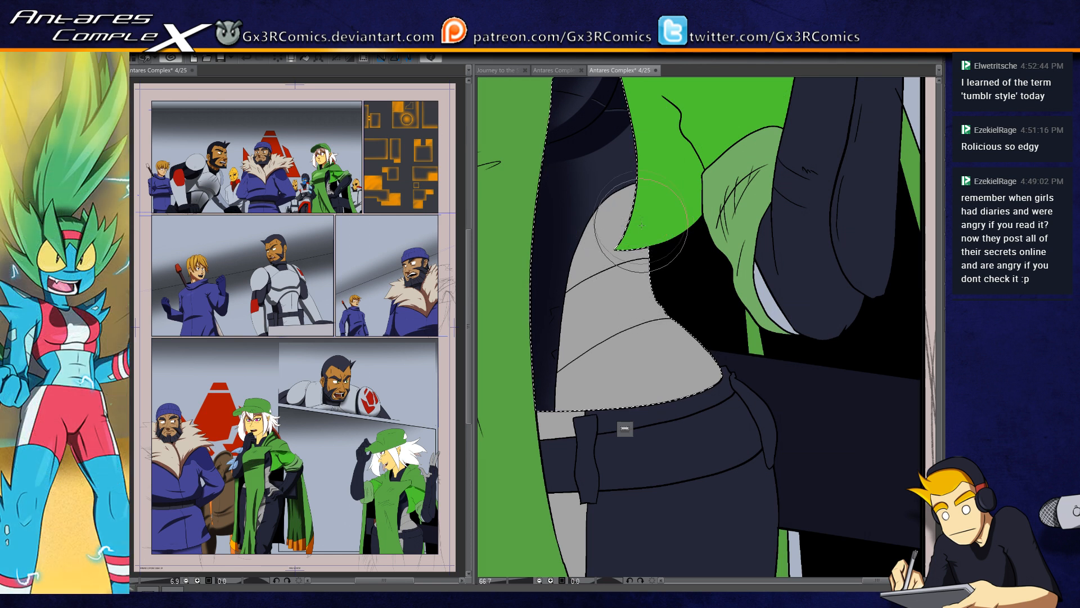
left_click_drag(679, 311, 663, 215)
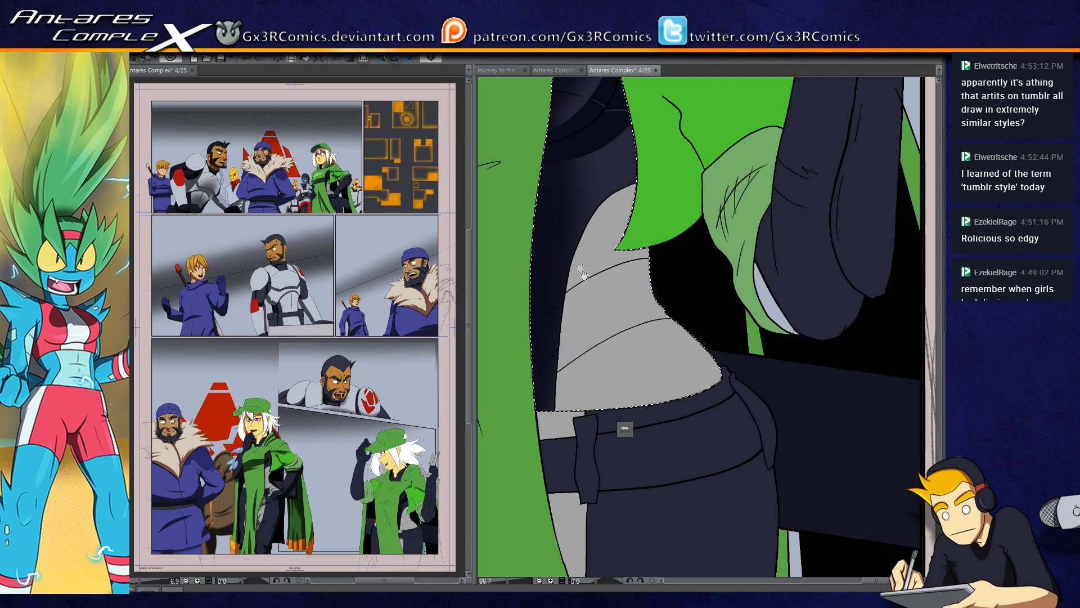
left_click_drag(588, 290, 609, 421)
key("Delete")
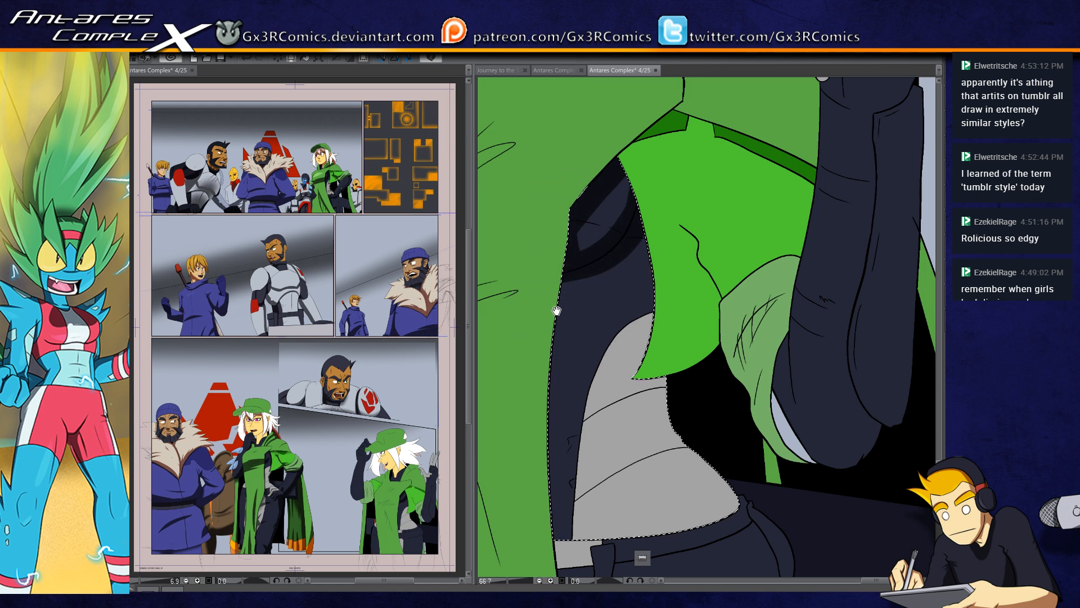
Step: Paint a hard-edged shadow down the suit and grey midriff alongside the green tabard, redoing the first stroke
left_click_drag(557, 310, 592, 190)
left_click_drag(578, 285, 564, 444)
key("ctrl+z")
left_click_drag(566, 209, 544, 421)
left_click_drag(573, 291, 561, 470)
left_click_drag(591, 209, 568, 495)
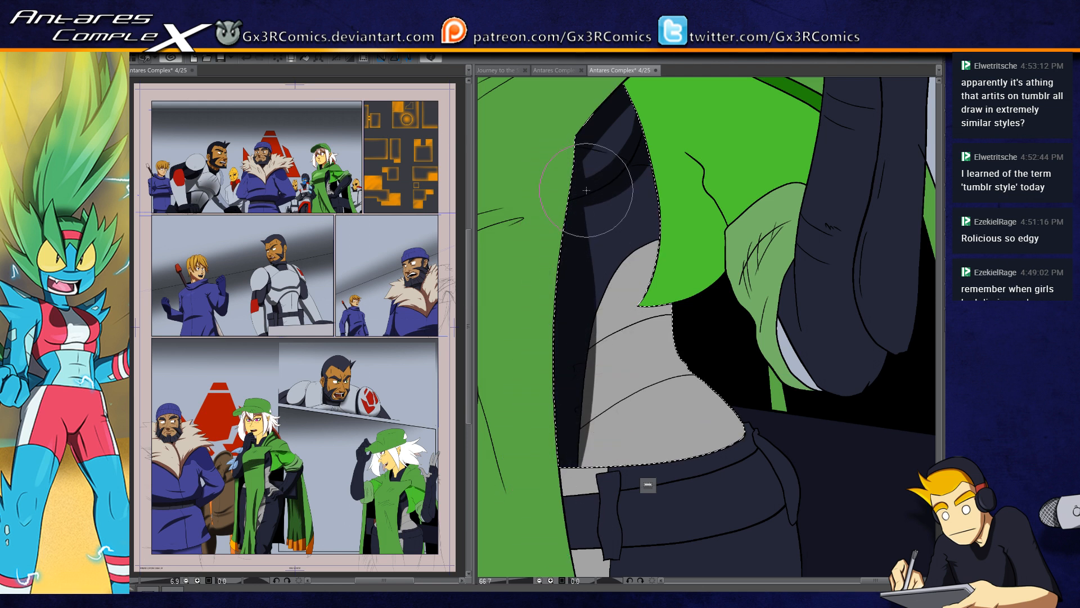
left_click_drag(586, 195, 588, 463)
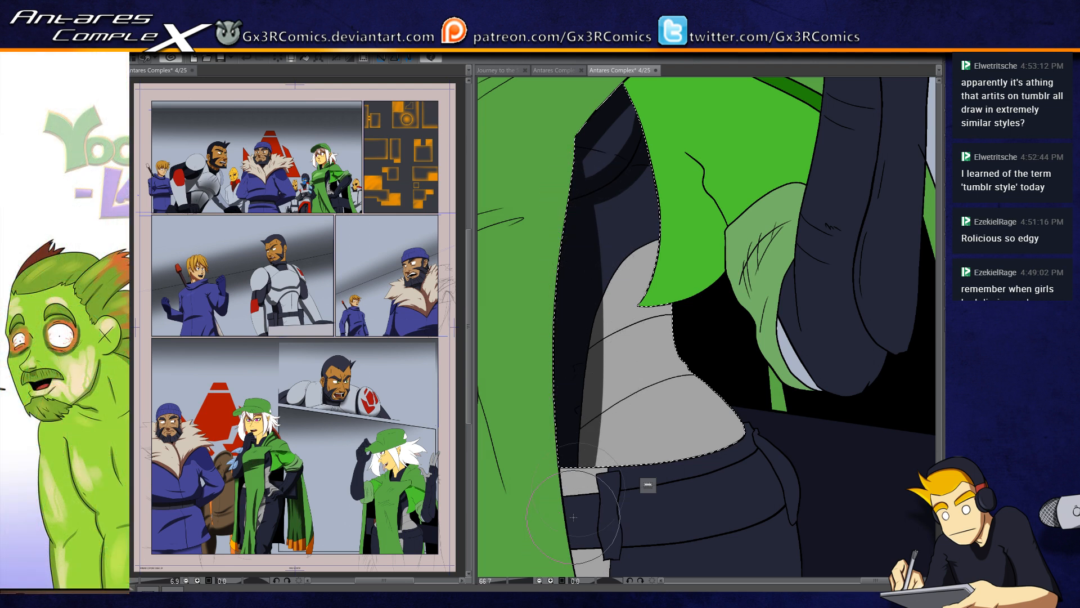
Step: Paint thin tapered shadows along the upper edges of the two crease lines across the grey midriff
scroll(629, 323, "up", 4)
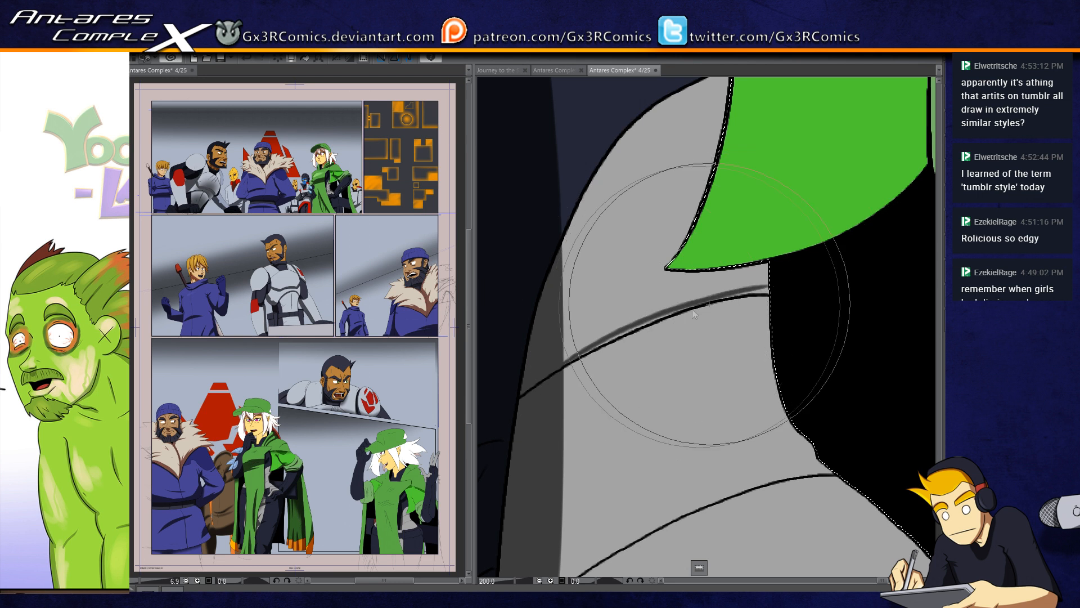
mouse_move(587, 354)
left_mouse_down()
mouse_move(656, 317)
mouse_move(725, 298)
mouse_move(614, 342)
mouse_move(750, 296)
mouse_move(709, 300)
mouse_move(776, 292)
left_mouse_up()
left_click_drag(615, 553, 587, 364)
mouse_move(528, 400)
left_mouse_down()
mouse_move(611, 343)
mouse_move(560, 378)
mouse_move(720, 299)
left_mouse_up()
mouse_move(664, 320)
left_mouse_down()
mouse_move(726, 290)
mouse_move(808, 285)
mouse_move(707, 331)
mouse_move(752, 244)
left_mouse_up()
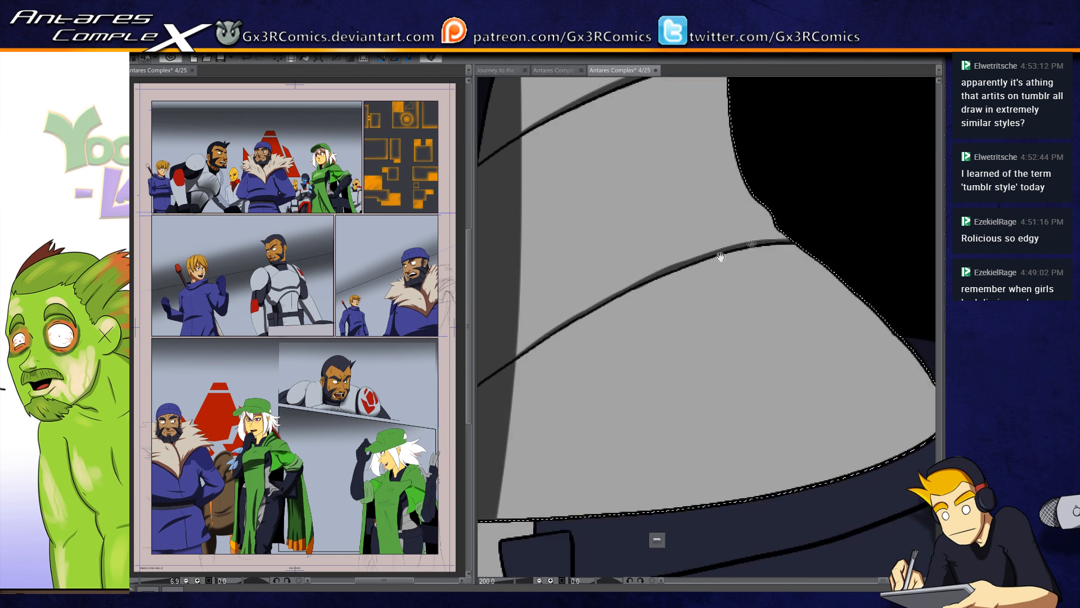
left_click_drag(594, 350, 673, 334)
scroll(644, 374, "down", 2)
Step: Paint a dark shadow along the outer back contour of the grey midriff, down to the waistband
mouse_move(788, 404)
left_mouse_down()
mouse_move(725, 421)
mouse_move(688, 454)
left_mouse_up()
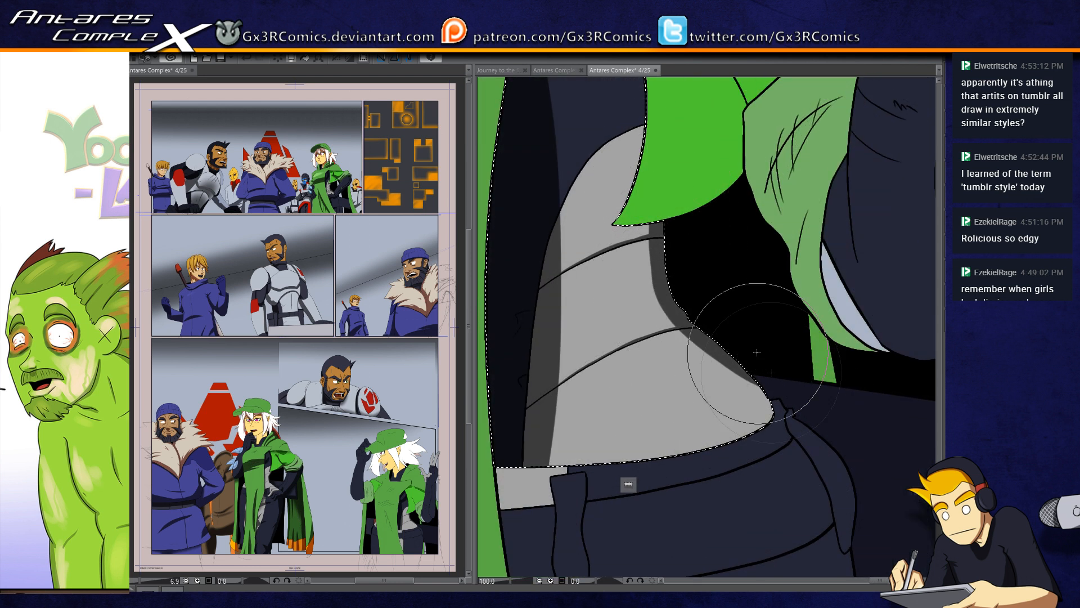
left_click_drag(688, 320, 812, 471)
left_click_drag(668, 340, 776, 492)
mouse_move(678, 321)
left_mouse_down()
mouse_move(777, 441)
mouse_move(760, 444)
mouse_move(713, 346)
mouse_move(795, 469)
mouse_move(728, 366)
mouse_move(771, 436)
mouse_move(672, 415)
left_mouse_up()
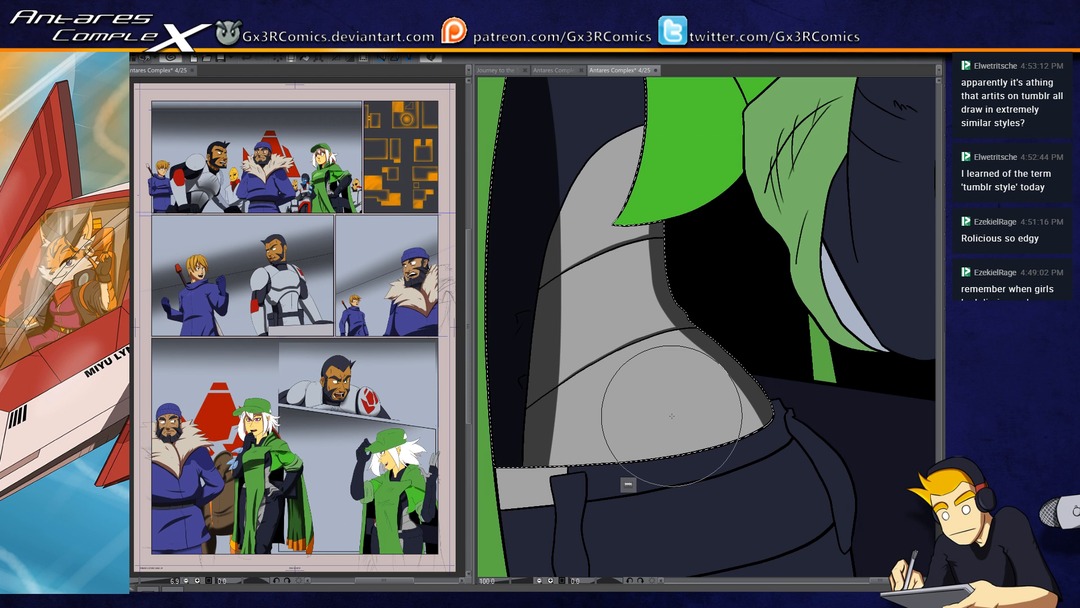
Step: Select the waistband and dark trousers and paint a hard shadow down the outer hip and leg, redoing the first stroke
left_click_drag(697, 375, 607, 262)
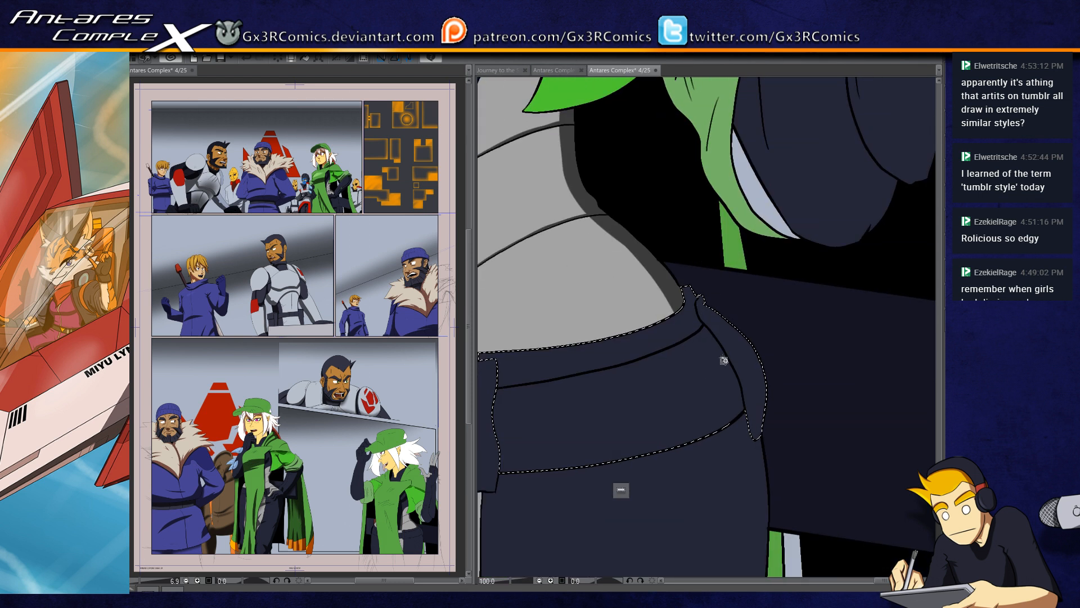
left_click_drag(722, 360, 681, 320)
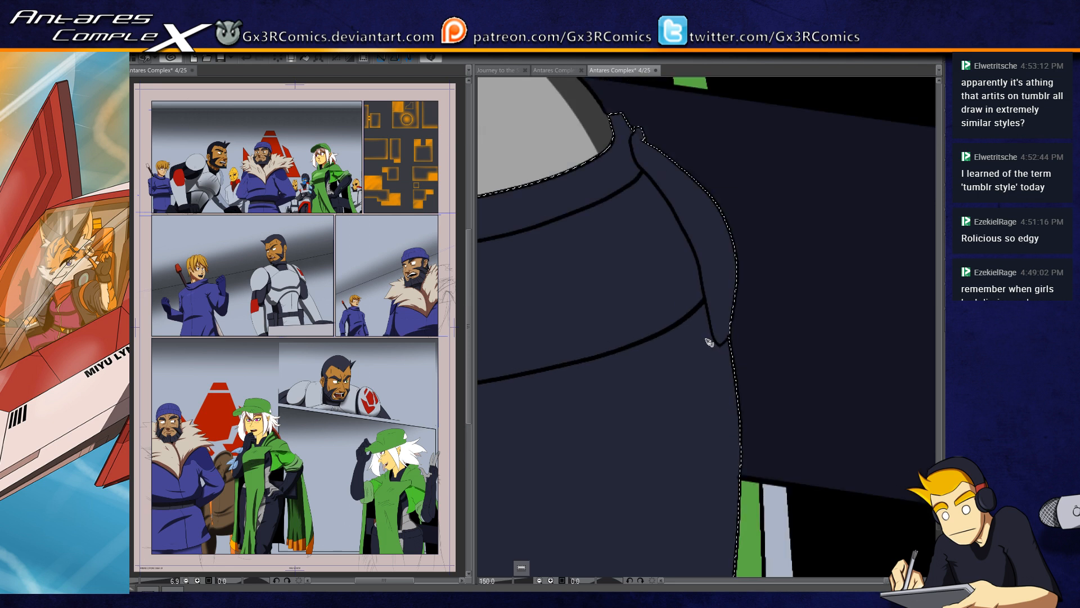
scroll(694, 324, "down", 3)
key("]")
mouse_move(677, 260)
left_mouse_down()
mouse_move(695, 292)
mouse_move(677, 506)
mouse_move(699, 306)
mouse_move(671, 506)
left_mouse_up()
key("ctrl+z")
left_click_drag(688, 278, 652, 507)
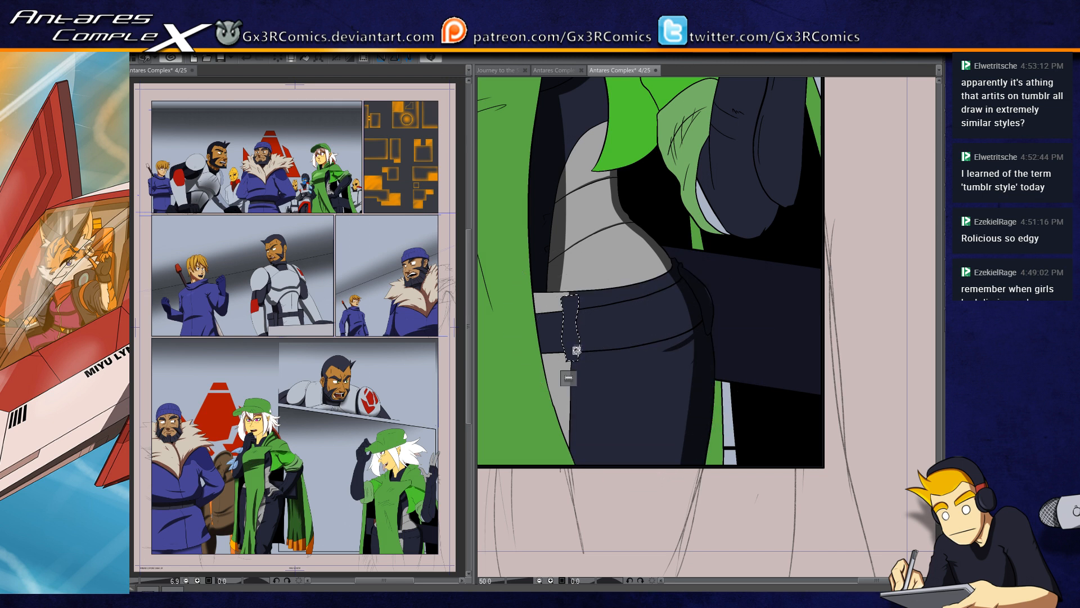
Step: Paint a hard-edged shadow over the lower part of the selected strap hanging from the woman's waistband
scroll(567, 347, "up", 2)
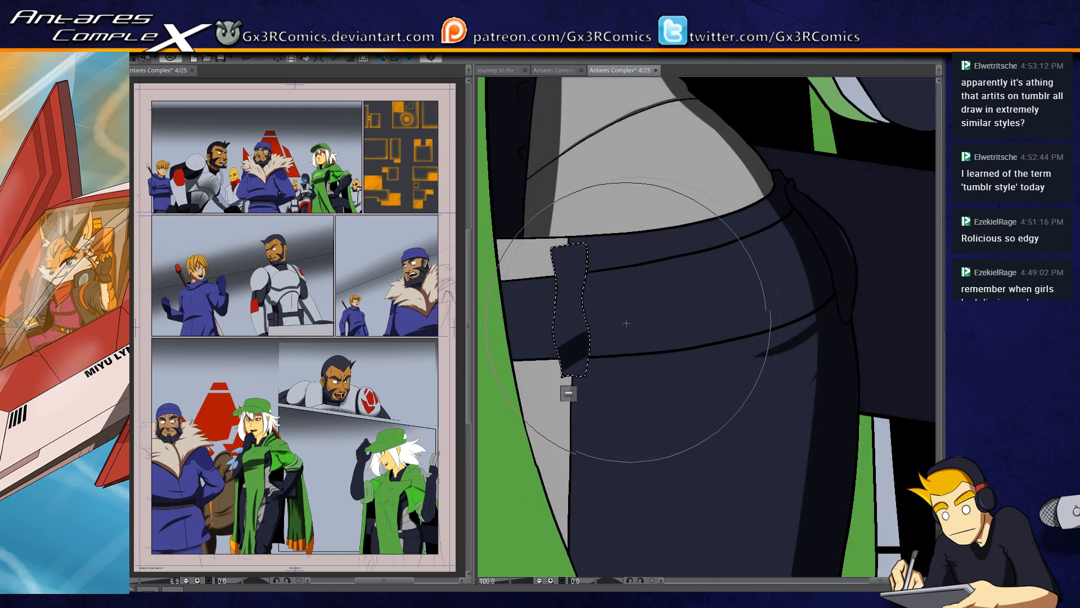
left_click_drag(583, 366, 634, 341)
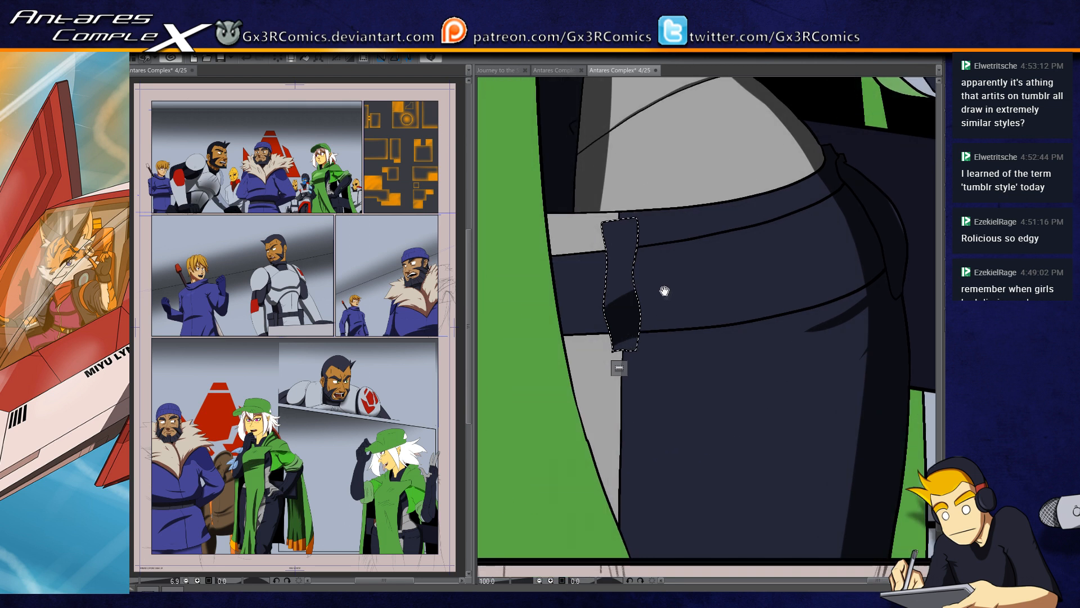
left_click_drag(604, 250, 653, 237)
Step: Select the grey side panel and dark trousers below the waistband and paint tapered crease shadows at the front of the thigh
key("w")
left_click(586, 362)
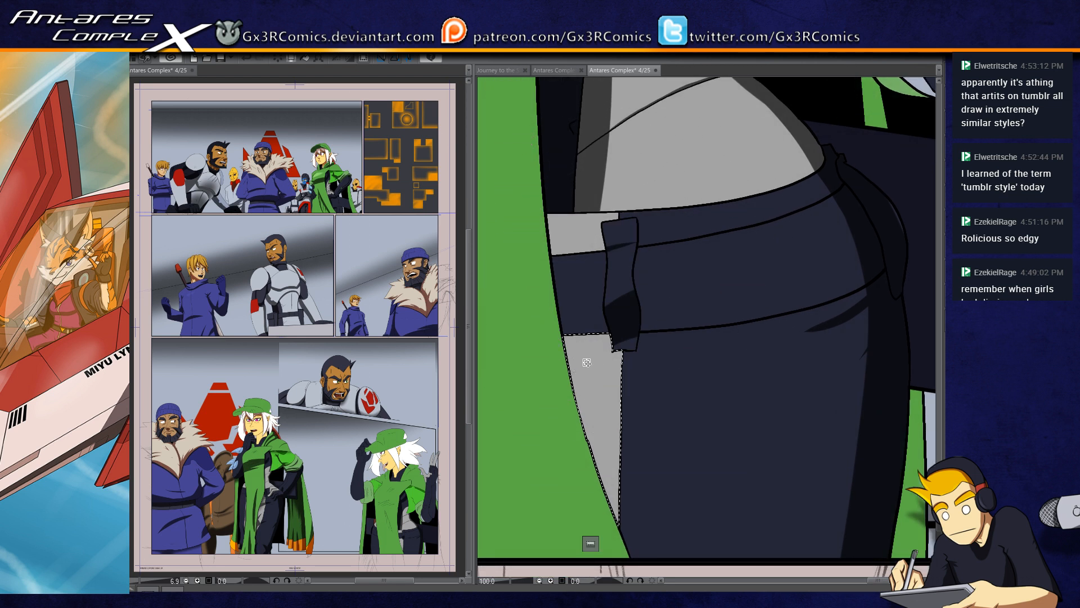
key("b")
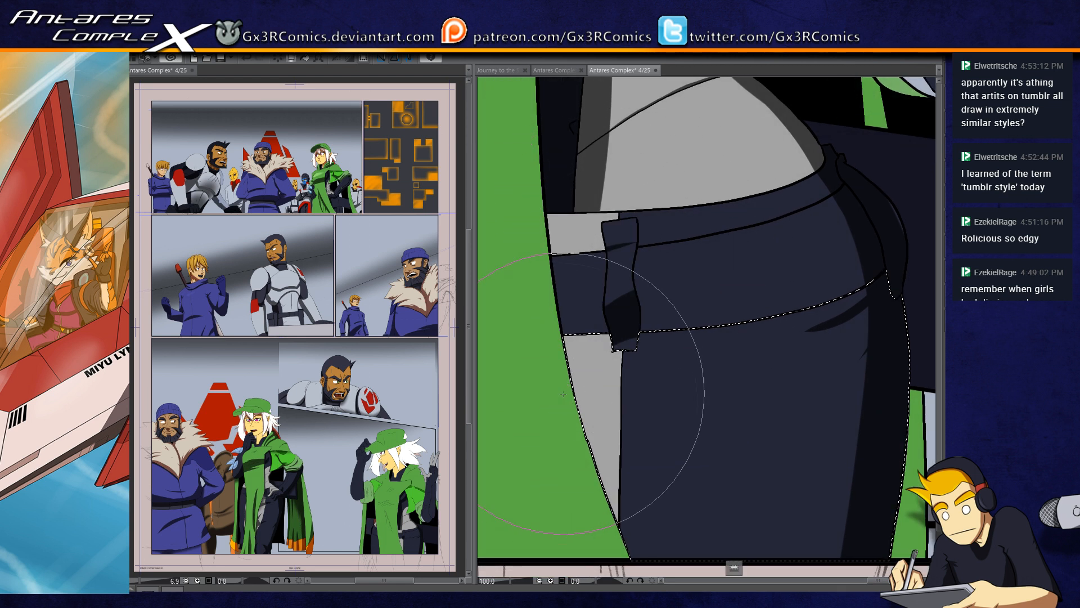
left_click_drag(570, 399, 630, 362)
left_click_drag(577, 422, 631, 398)
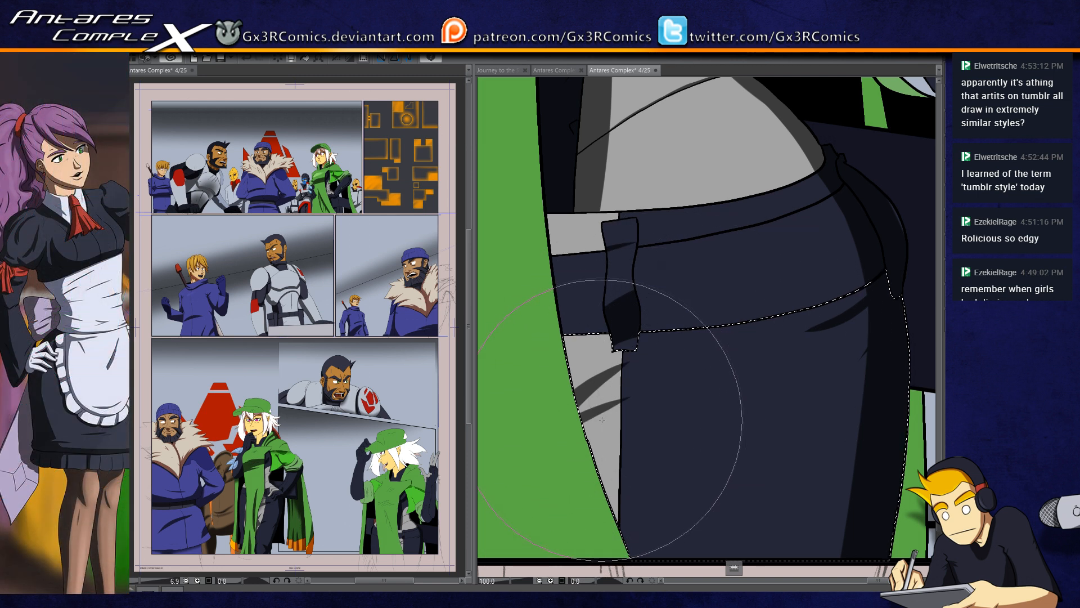
Step: Add the waistband to the selection, shade the strip beside the green tabard, and paint tapered creases at the back of the thigh
key("w")
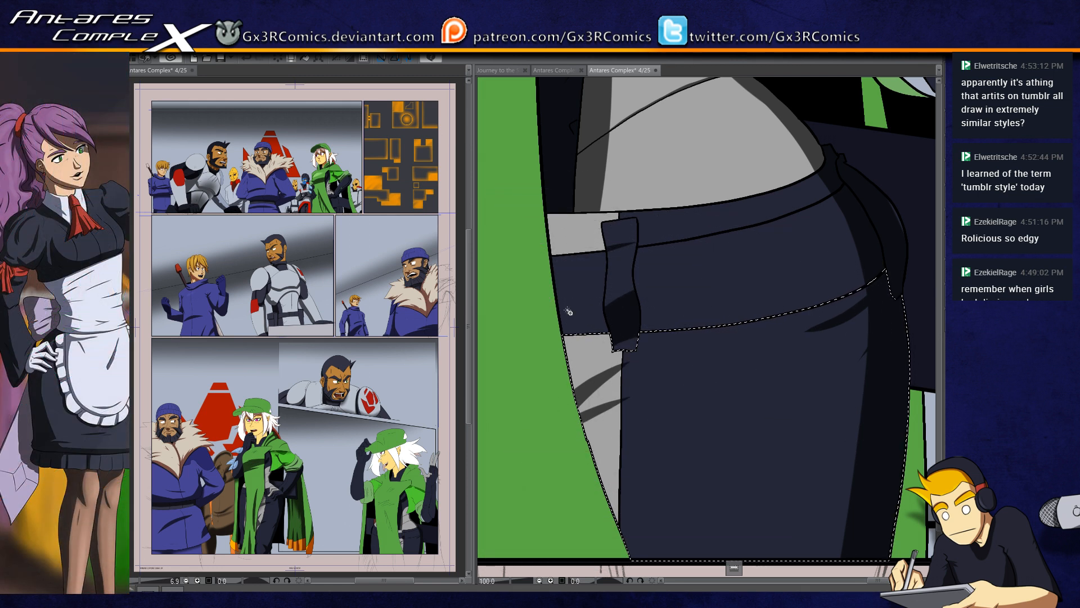
mouse_move(546, 210)
left_mouse_down()
mouse_move(582, 237)
mouse_move(577, 498)
left_mouse_up()
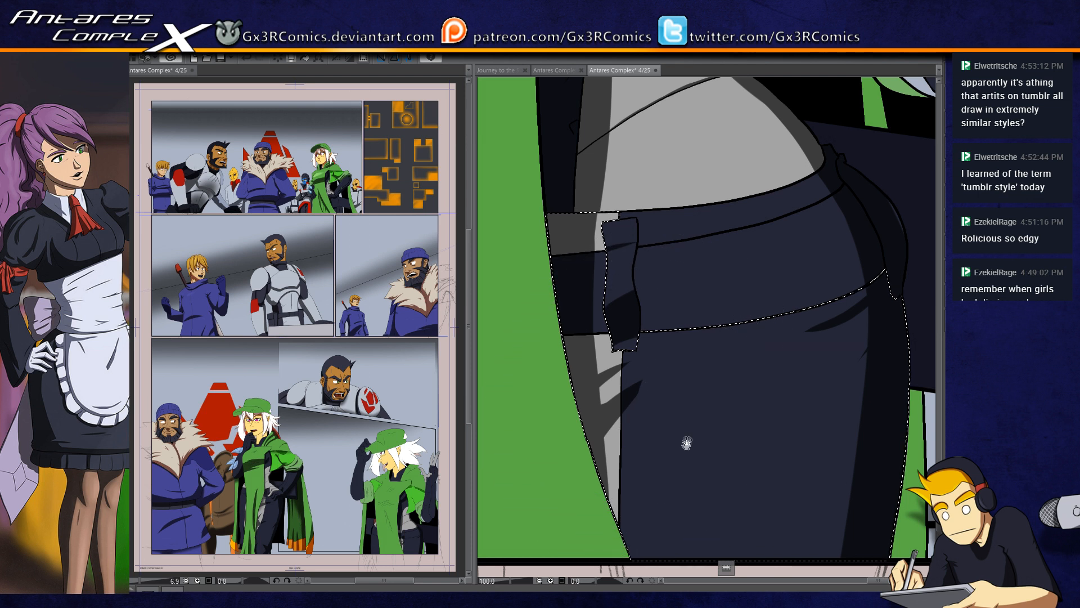
left_click_drag(687, 438, 624, 419)
mouse_move(813, 309)
left_mouse_down()
mouse_move(771, 372)
mouse_move(755, 371)
left_mouse_up()
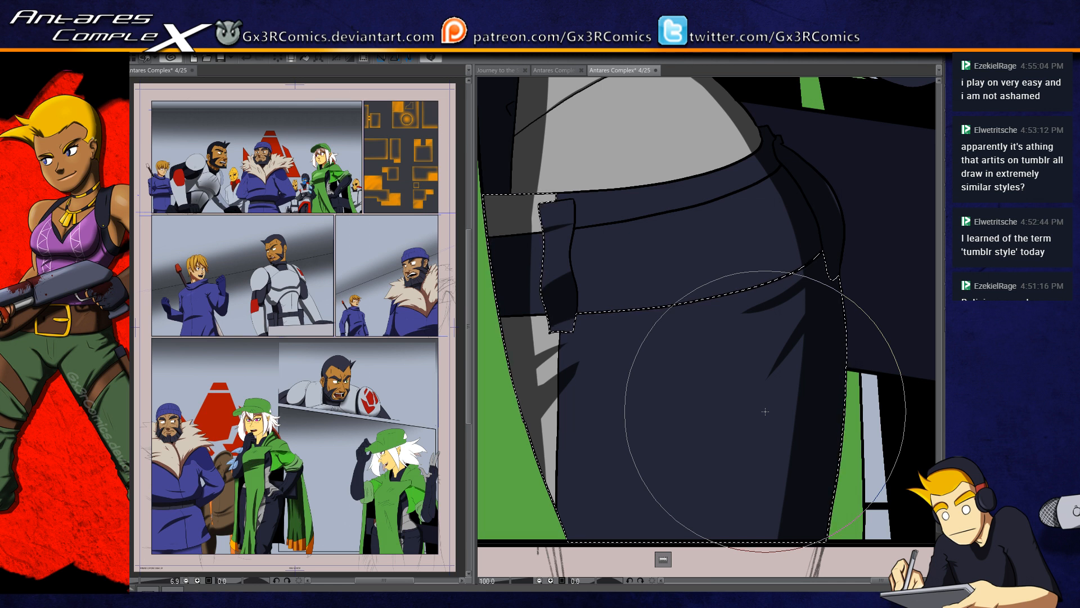
left_click_drag(560, 393, 540, 433)
key("ctrl+z")
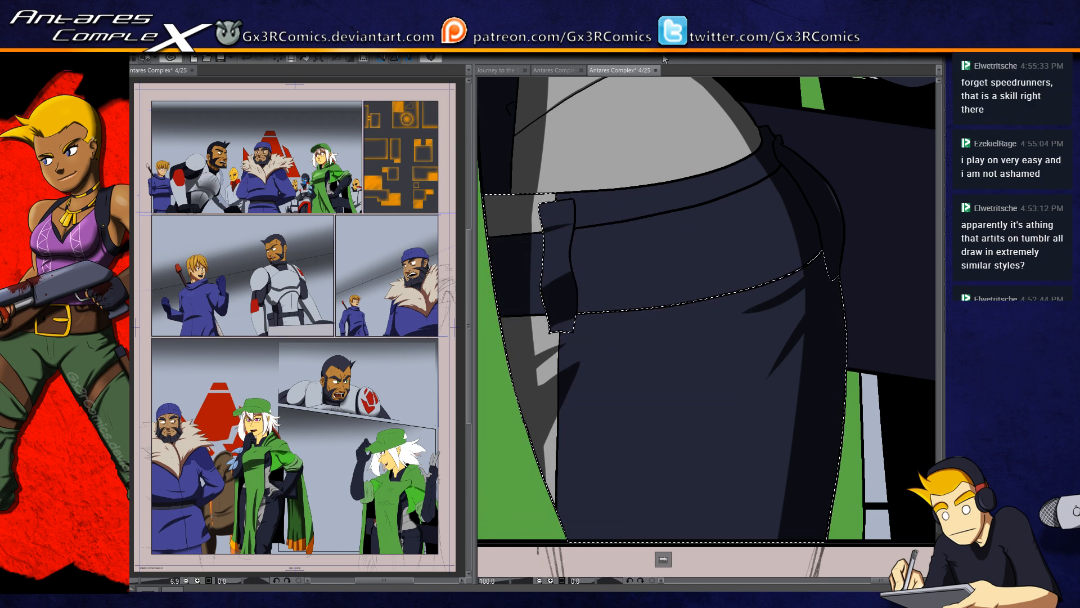
Step: Round and widen the upper edge of the shadow on the dark suit just below the curved chest seam
left_click_drag(575, 215, 637, 331)
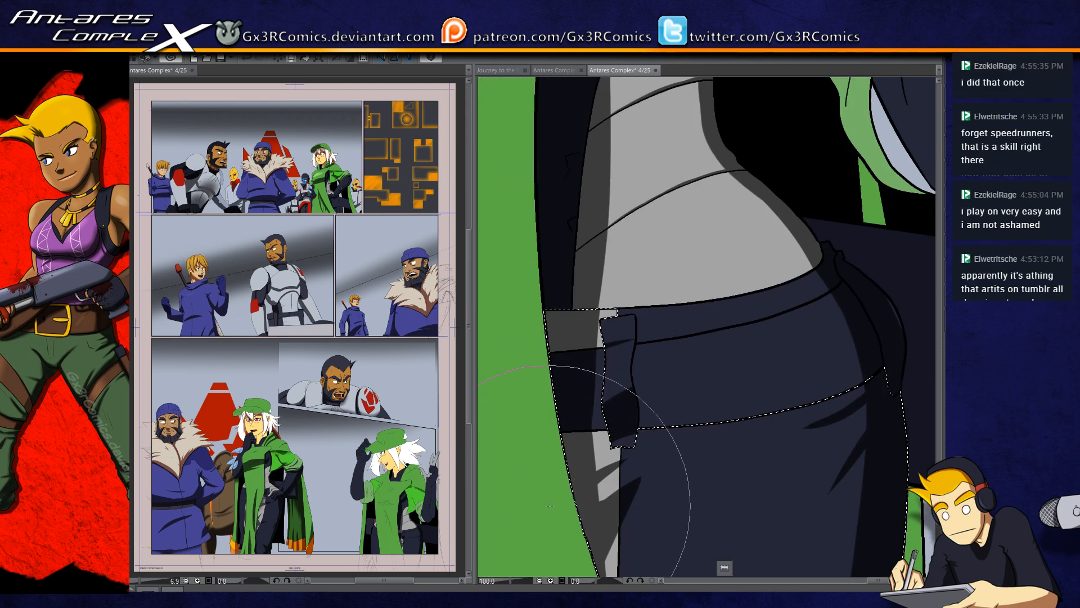
scroll(549, 506, "down", 2)
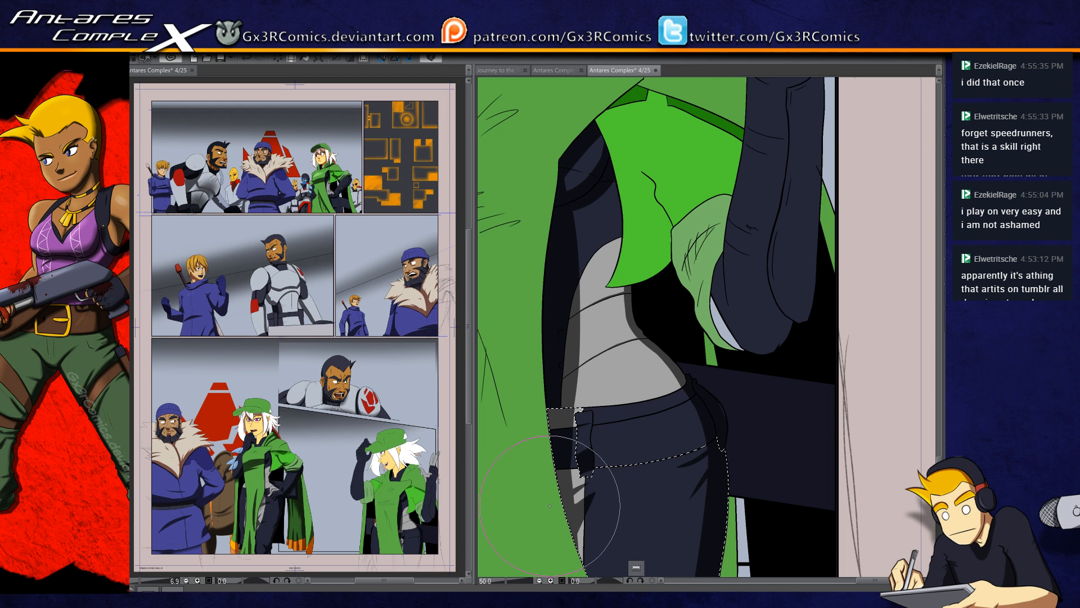
left_click_drag(569, 261, 592, 293)
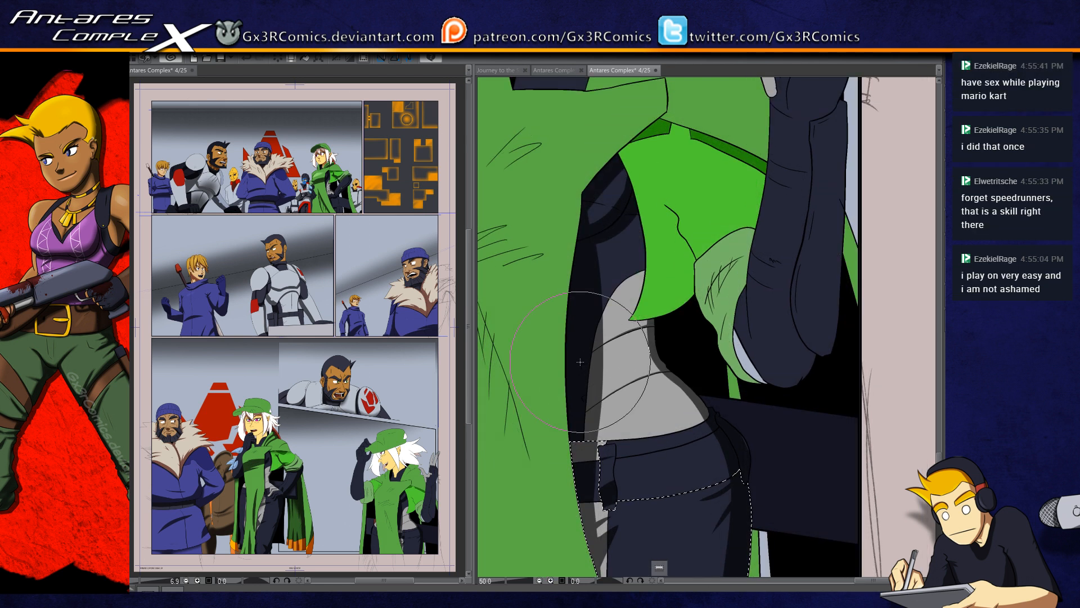
scroll(580, 362, "up", 4)
left_click_drag(654, 270, 681, 407)
left_click_drag(686, 204, 622, 498)
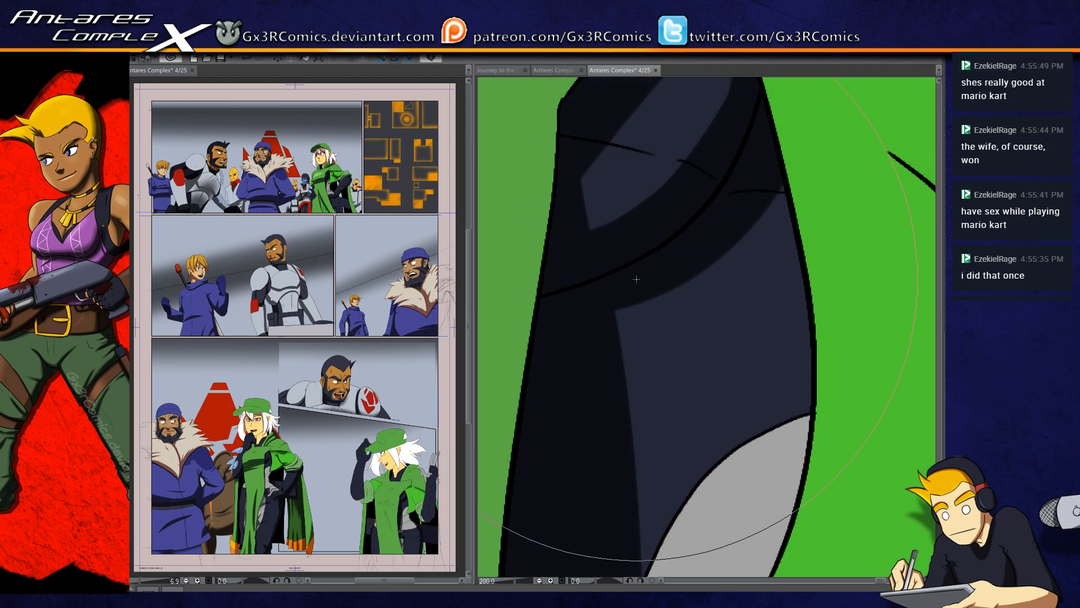
mouse_move(655, 264)
left_mouse_down()
mouse_move(629, 429)
mouse_move(628, 411)
left_mouse_up()
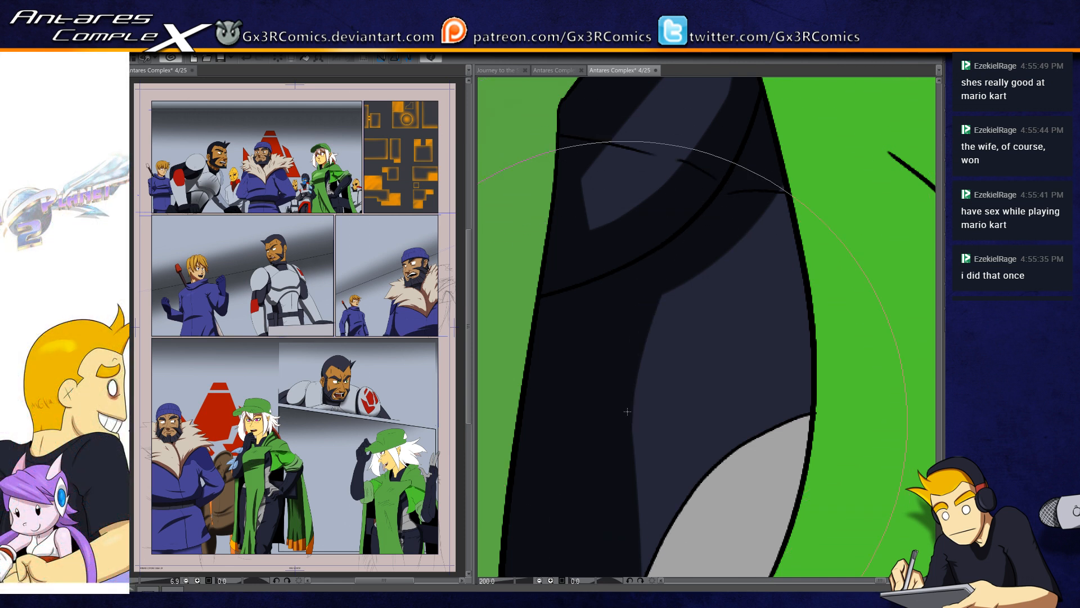
left_click_drag(677, 271, 616, 472)
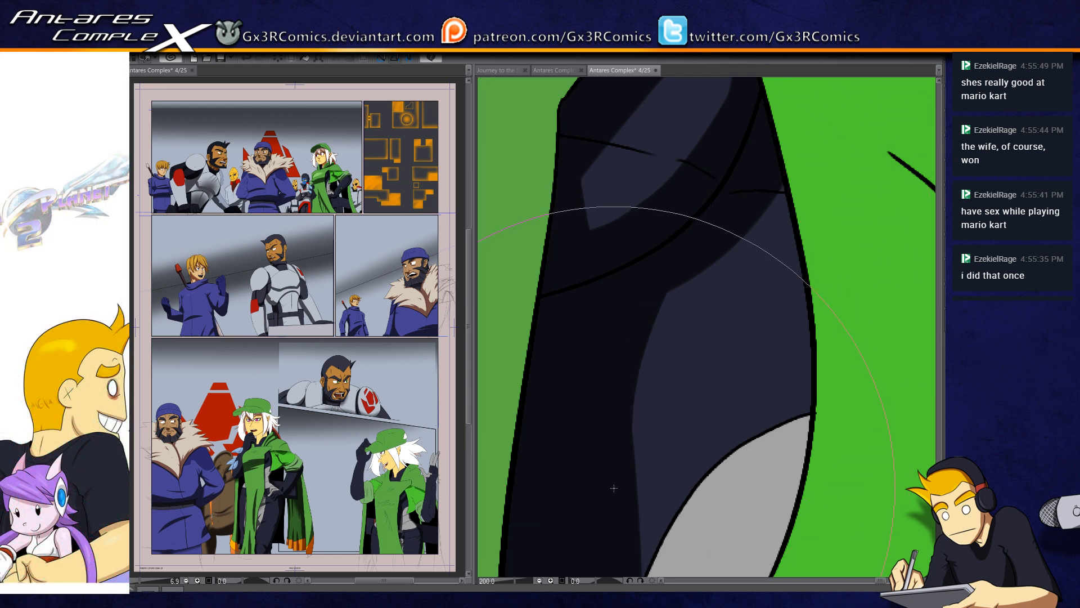
Step: Paint thin tapered strokes along the short crease lines on the upper suit with a smaller brush, redoing the first one
left_click_drag(632, 191, 603, 295)
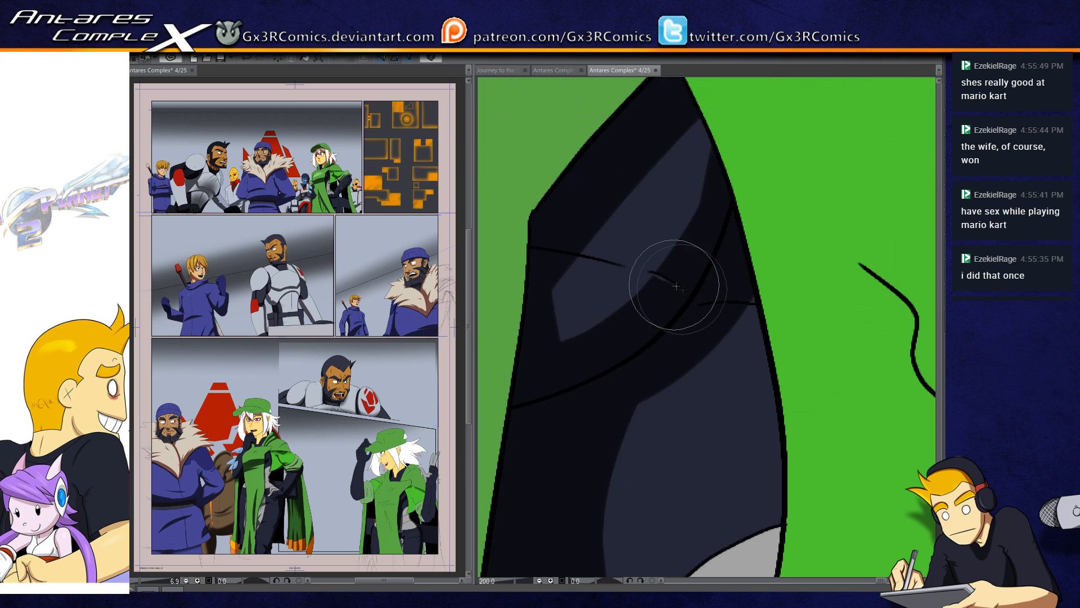
left_click_drag(690, 309, 760, 306)
key("ctrl+z")
left_click_drag(691, 309, 759, 305)
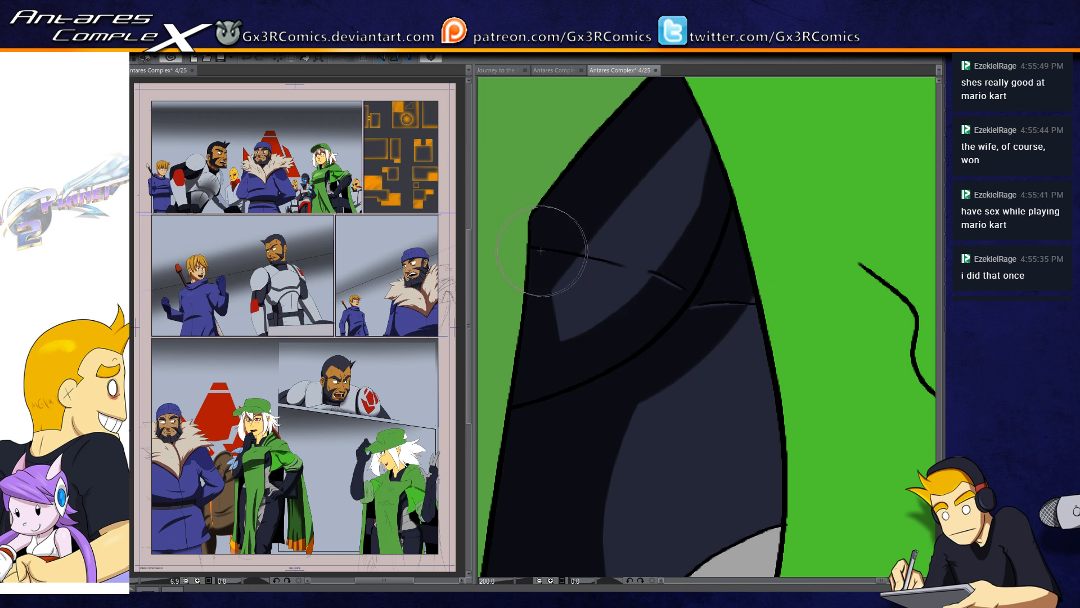
mouse_move(630, 257)
left_mouse_down()
mouse_move(619, 265)
mouse_move(593, 397)
mouse_move(621, 374)
left_mouse_up()
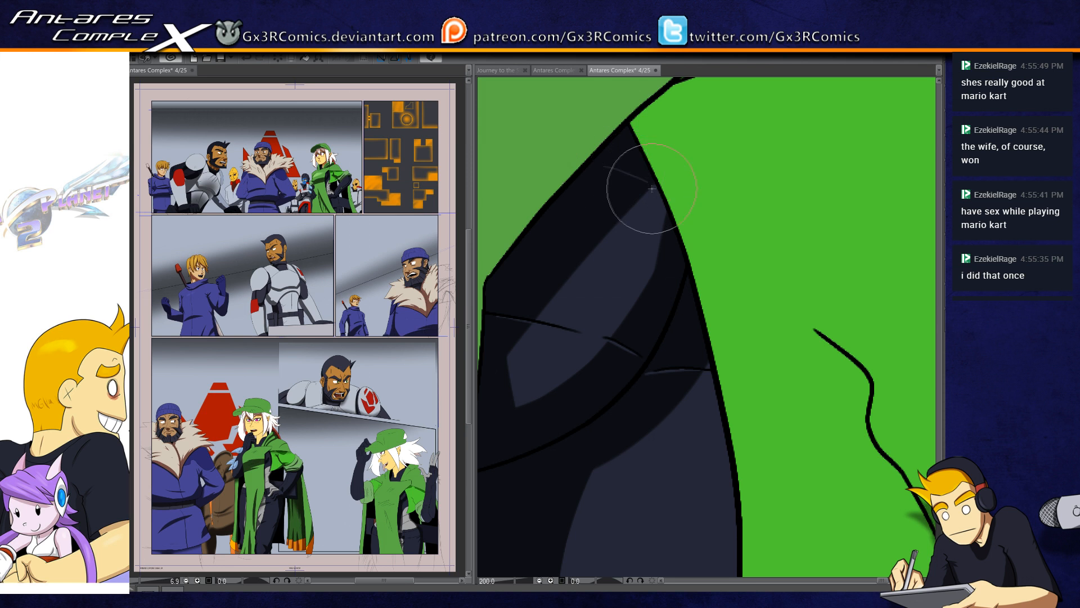
left_click_drag(697, 398, 659, 329)
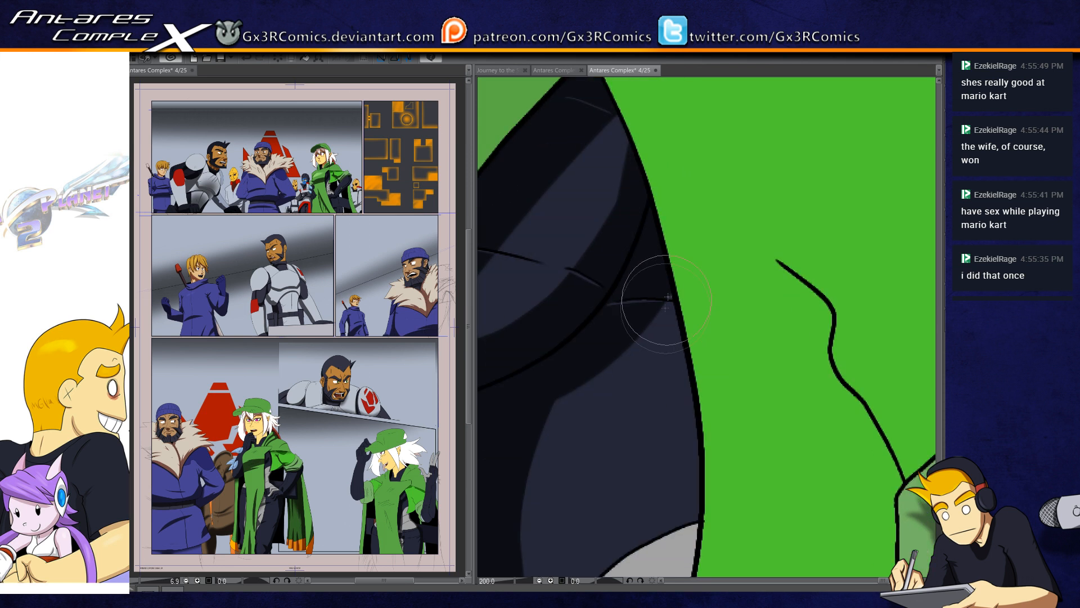
Step: Select the dark suit and paint a narrow shadow down its edge where the bright green cloth overlaps it
key("w")
left_click(667, 342)
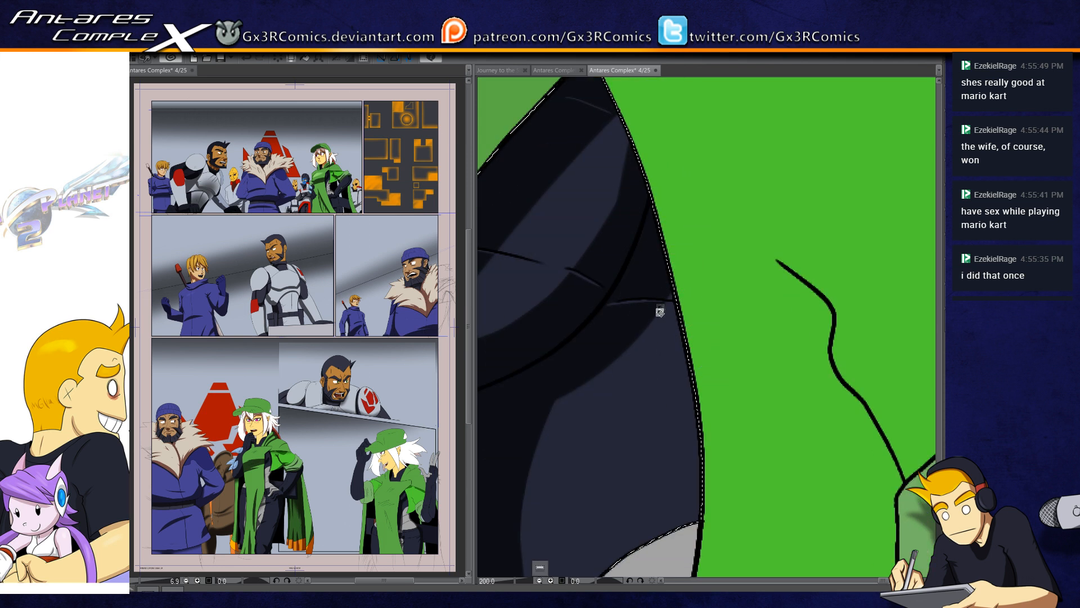
key("b")
left_click_drag(657, 245, 699, 546)
left_click_drag(695, 422, 693, 568)
left_click_drag(656, 258, 641, 579)
mouse_move(697, 423)
left_mouse_down()
mouse_move(704, 291)
mouse_move(703, 344)
left_mouse_up()
Step: Select the grey midriff and continue the narrow shadow down along the edge of the bright green cloth
key("ctrl+d")
key("w")
left_click(693, 358)
left_click_drag(709, 273, 696, 433)
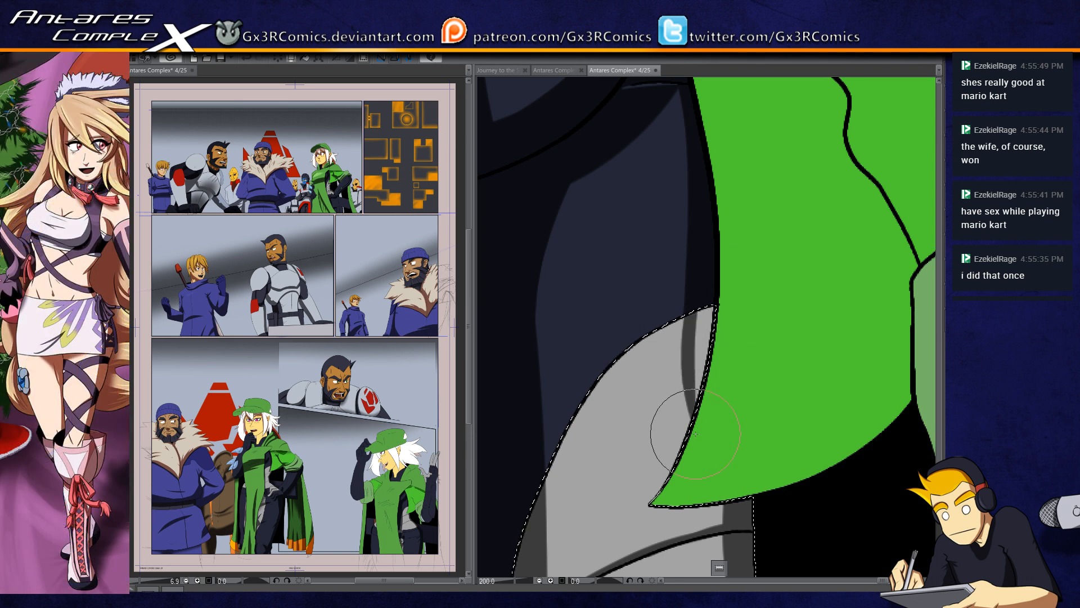
left_click_drag(705, 313, 698, 433)
mouse_move(692, 357)
left_mouse_down()
mouse_move(678, 491)
mouse_move(692, 286)
left_mouse_up()
Step: Refine the midriff shadow beneath the green cloth's tip, along the back contour and around the upper crease line
left_click_drag(693, 194, 767, 476)
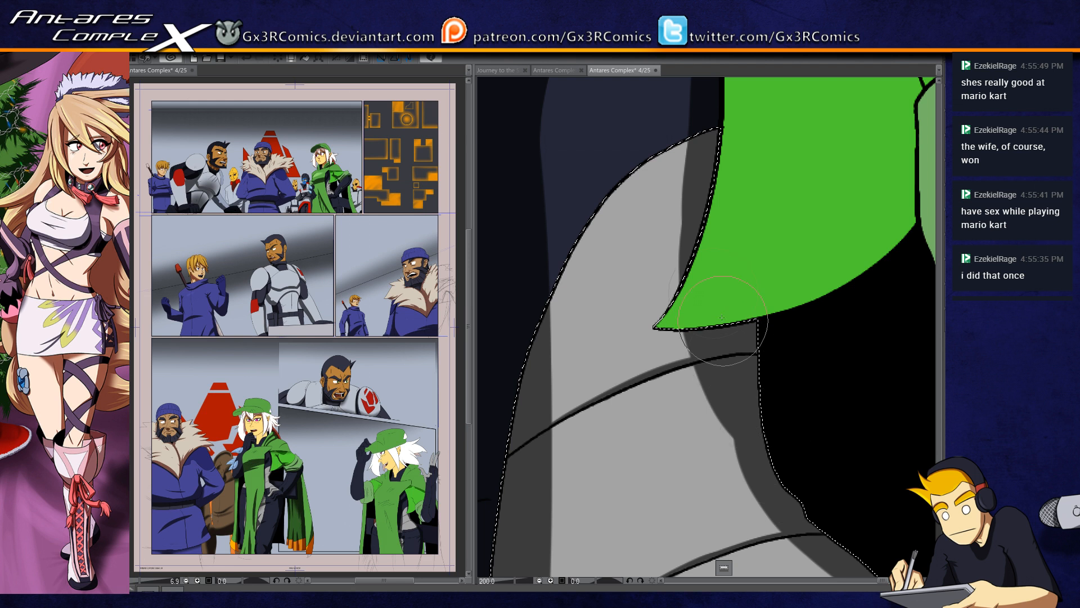
left_click_drag(729, 429, 760, 478)
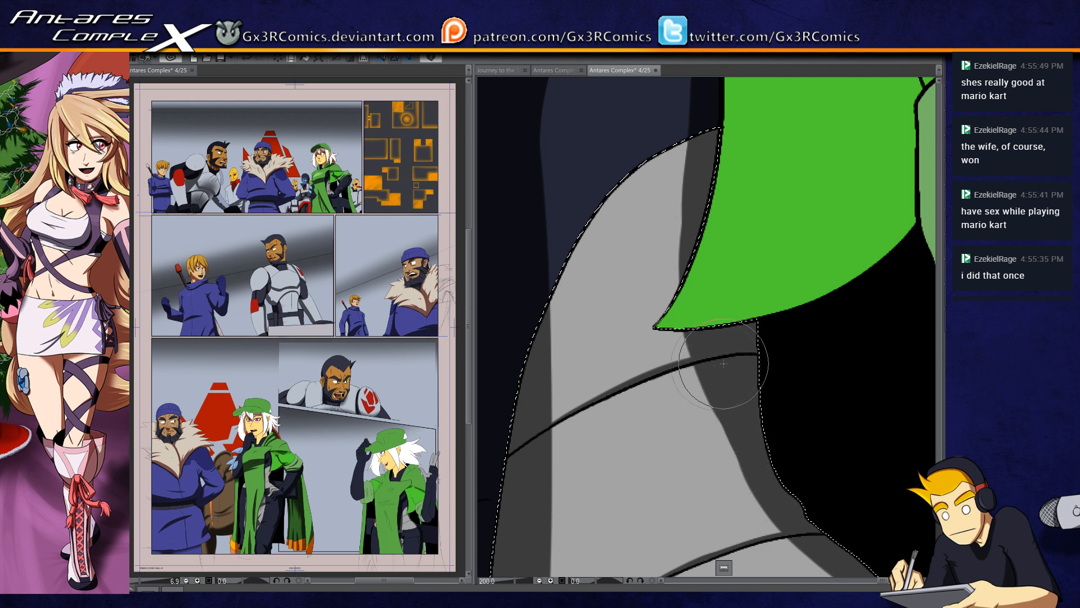
left_click_drag(675, 378, 730, 362)
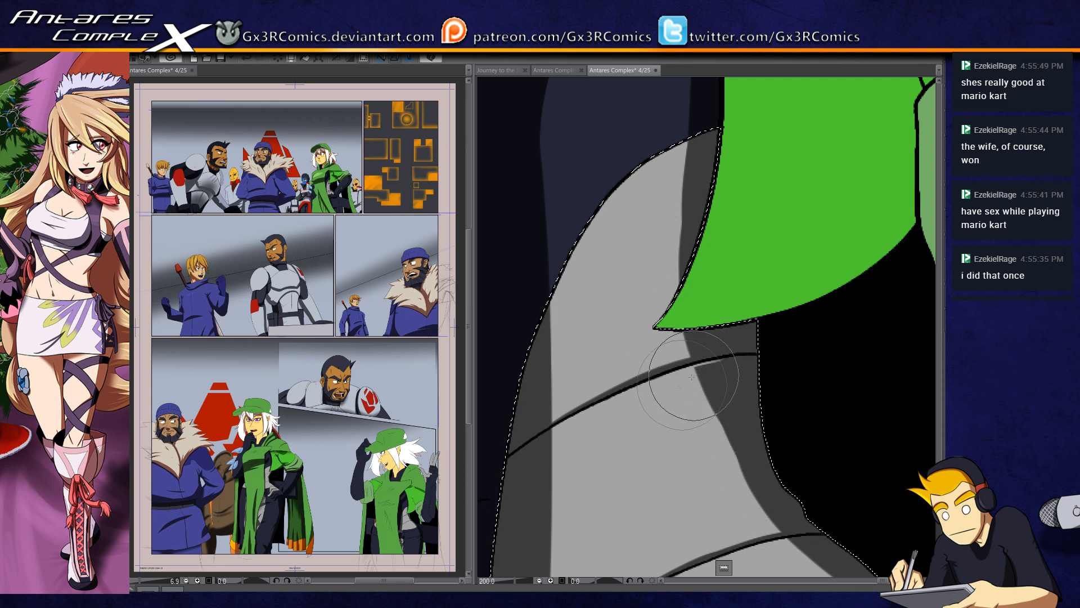
left_click(760, 484, "alt")
left_click(760, 485, "alt")
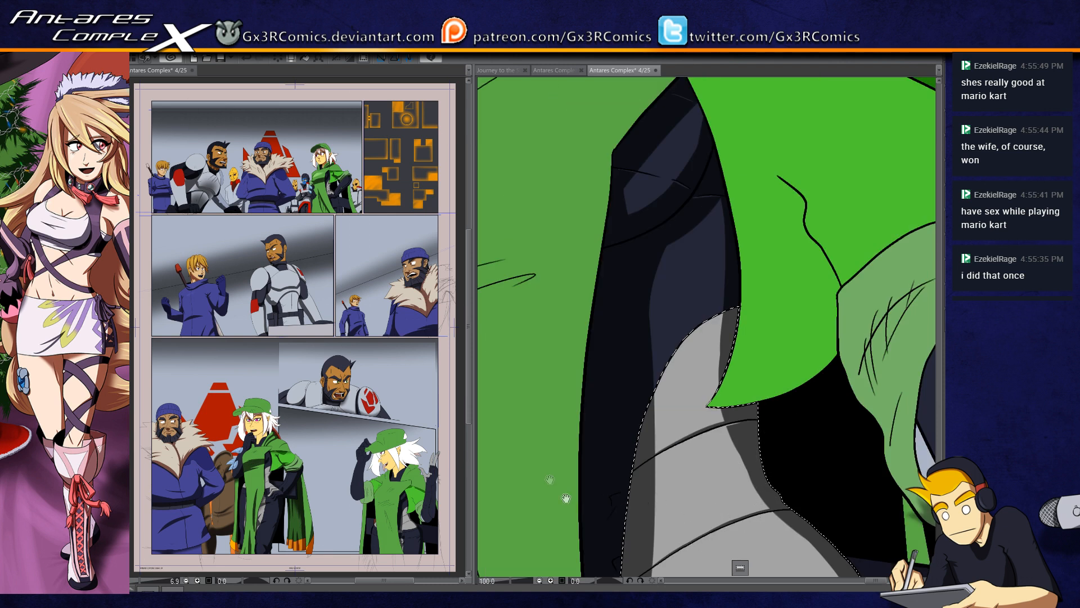
Step: Select the front green tabard and paint a broad curved shadow band across its waist folds with an enlarged brush
mouse_move(502, 397)
left_mouse_down()
mouse_move(736, 386)
mouse_move(760, 459)
left_mouse_up()
left_click(629, 442)
key("]")
key("]")
key("]")
key("]")
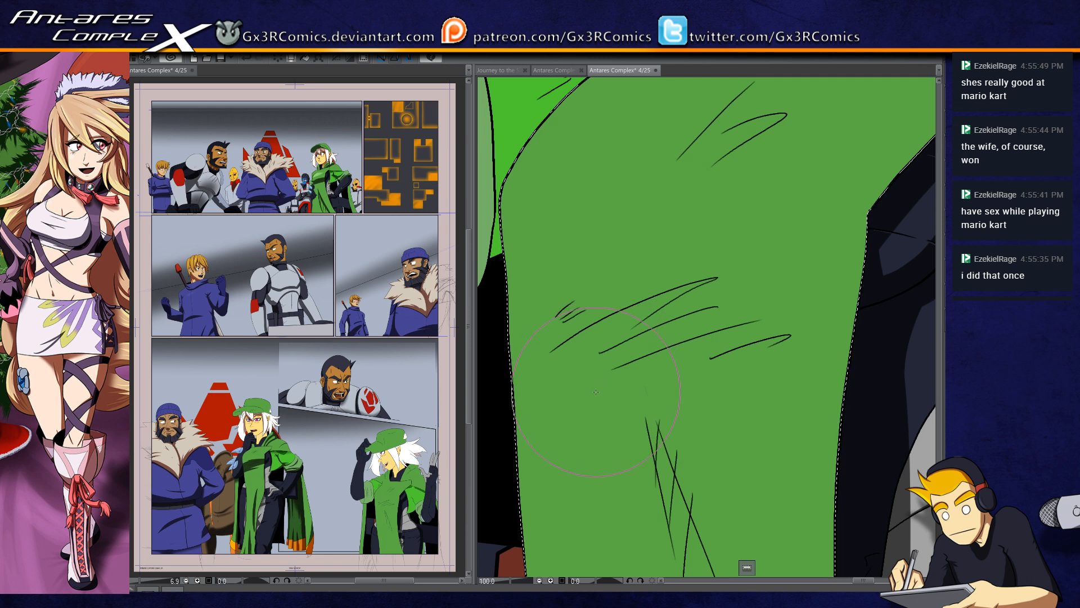
scroll(598, 386, "down", 2)
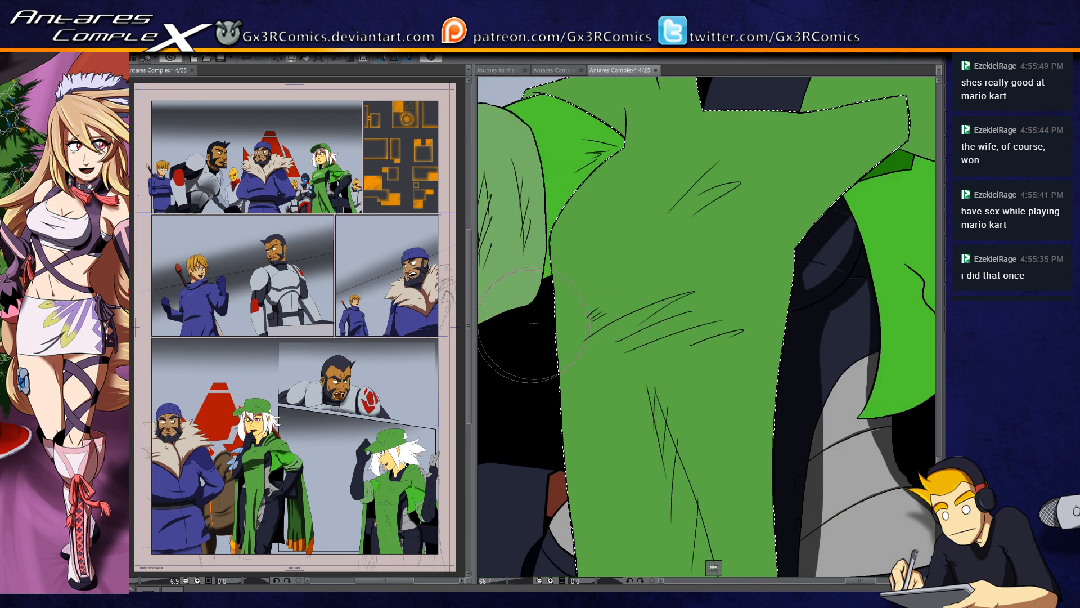
left_click_drag(548, 309, 821, 248)
key("ctrl+z")
left_click_drag(538, 351, 808, 289)
left_click_drag(535, 387, 810, 302)
left_click_drag(509, 410, 821, 324)
mouse_move(534, 391)
left_mouse_down()
mouse_move(809, 329)
mouse_move(584, 387)
mouse_move(829, 357)
left_mouse_up()
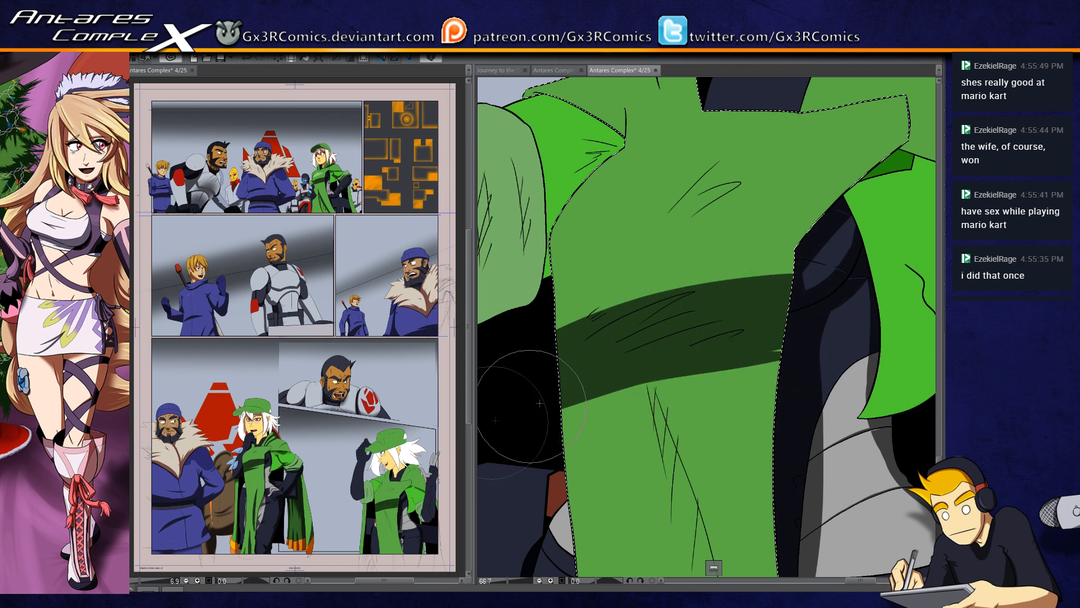
Step: Redo the lower edge of the tabard's shadow band and add a tapered point along its upper edge
key("ctrl+z")
key("ctrl+z")
left_click_drag(510, 414, 820, 353)
mouse_move(522, 389)
left_mouse_down()
mouse_move(831, 340)
mouse_move(585, 369)
mouse_move(535, 388)
left_mouse_up()
key("ctrl+z")
left_click_drag(770, 279, 608, 295)
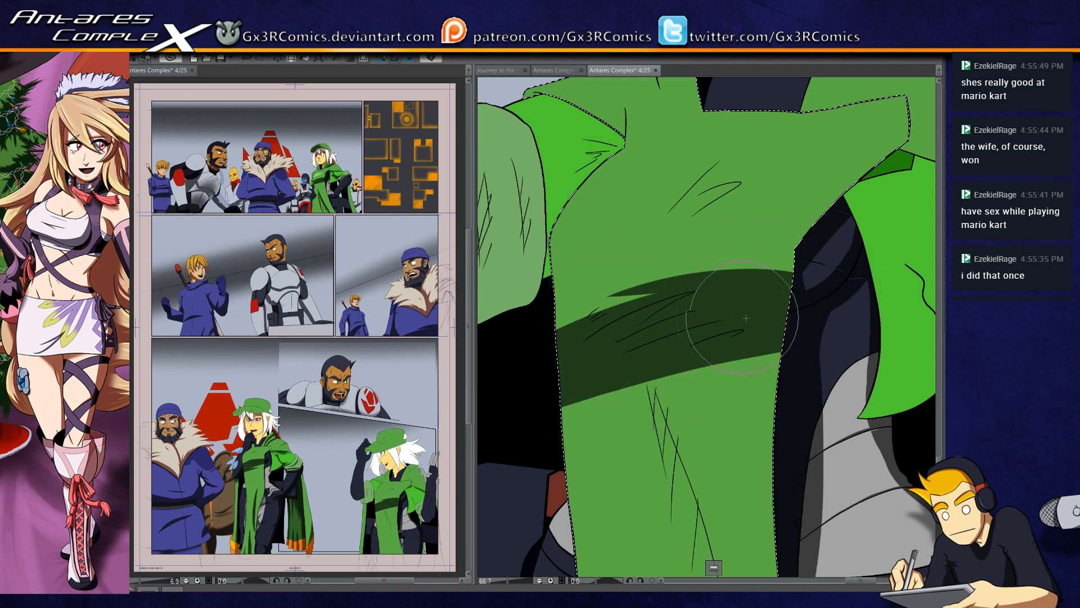
Step: Select the green cape over the shoulder and paint a tapered fold shadow inward from its notched outer edge, redoing one stroke
key("ctrl+d")
mouse_move(667, 238)
left_mouse_down()
mouse_move(603, 286)
mouse_move(551, 366)
left_mouse_up()
left_click_drag(639, 309, 555, 437)
key("w")
left_click(691, 325)
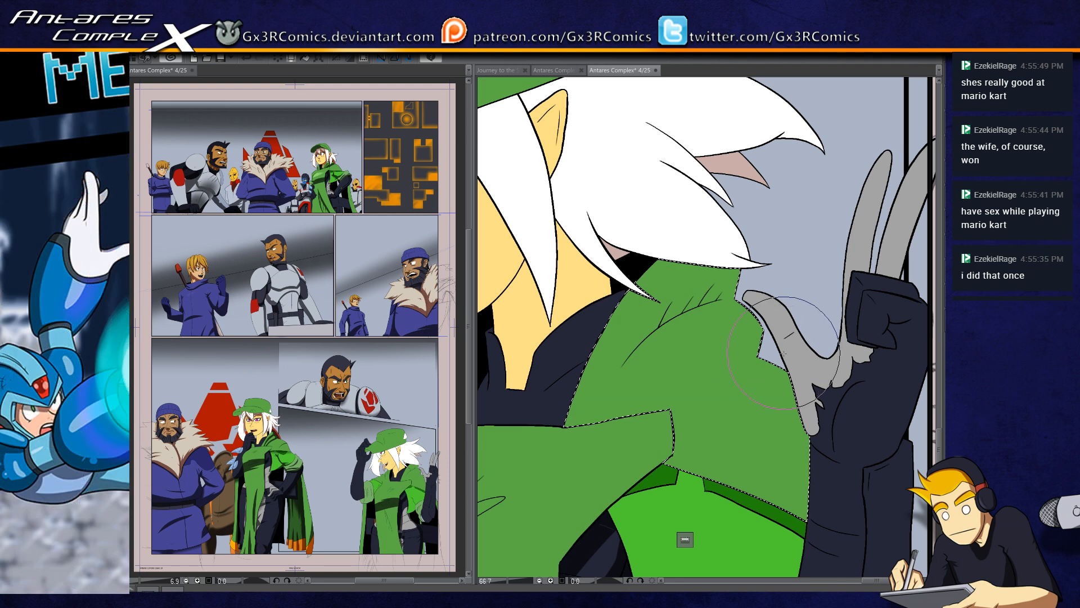
left_click_drag(762, 354, 639, 409)
scroll(725, 393, "up", 2)
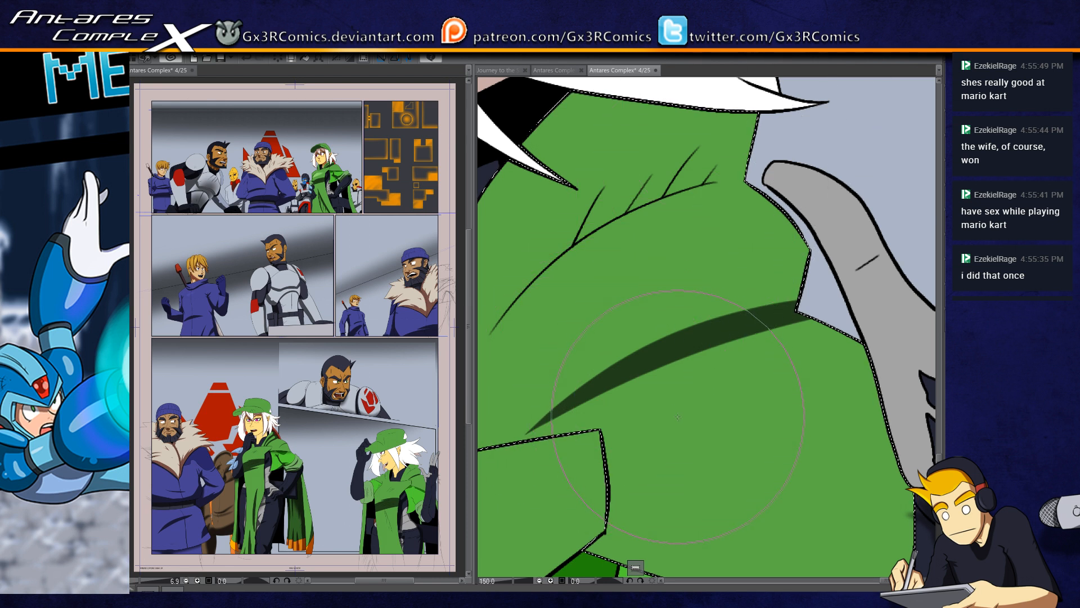
left_click_drag(665, 321, 650, 344)
mouse_move(785, 318)
left_mouse_down()
mouse_move(556, 426)
mouse_move(806, 288)
left_mouse_up()
key("ctrl+z")
left_click_drag(644, 365, 804, 304)
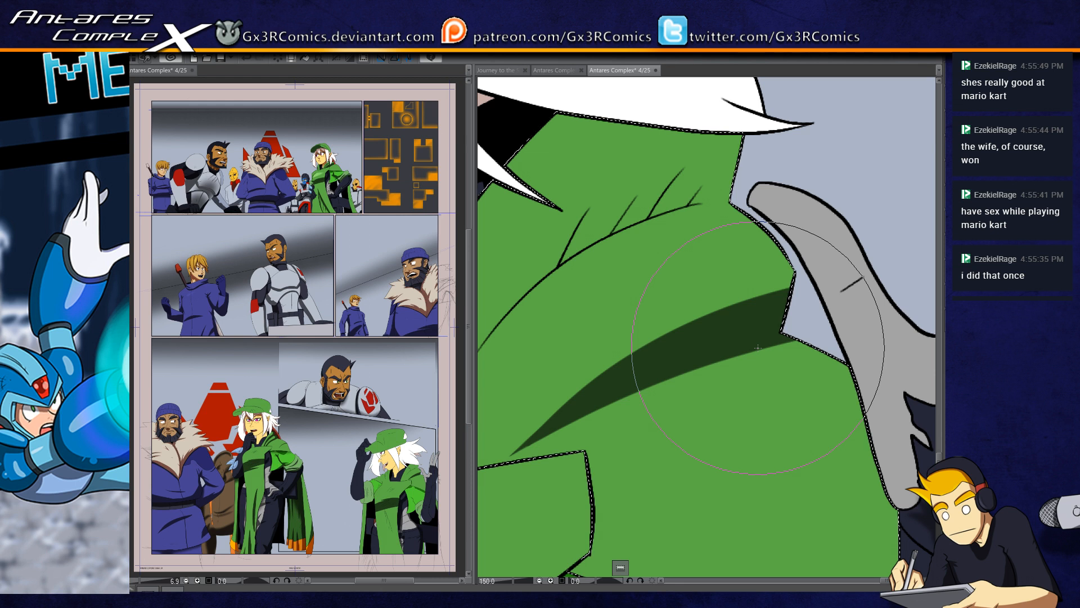
Step: Paint a curved shadow along the cape's shoulder crease and widen it upward beneath the white hair
left_click_drag(660, 256, 680, 294)
mouse_move(794, 212)
left_mouse_down()
mouse_move(535, 335)
mouse_move(486, 409)
mouse_move(530, 471)
left_mouse_up()
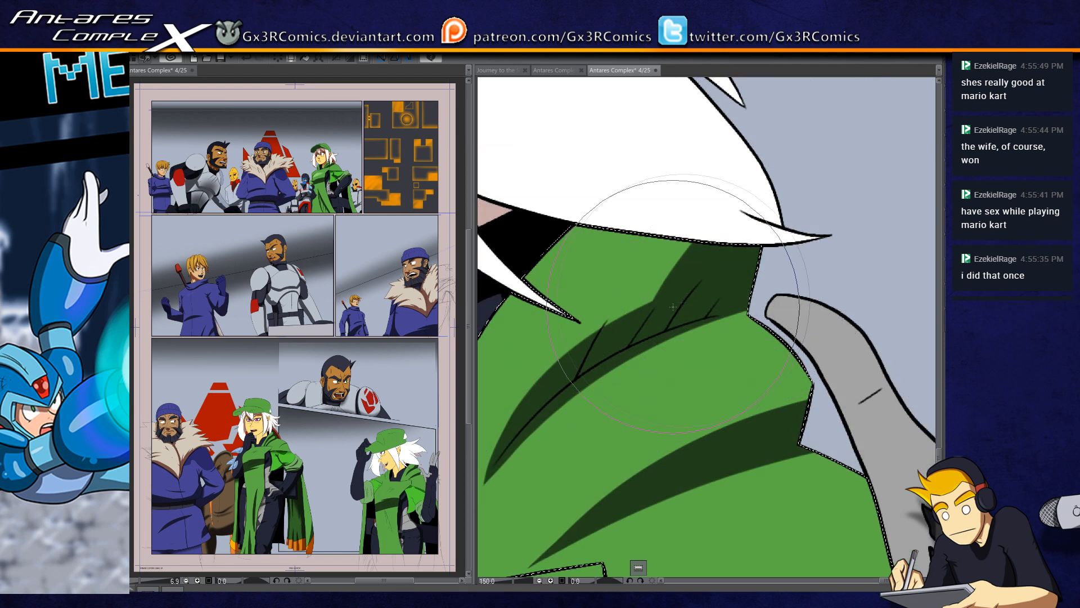
left_click_drag(741, 194, 611, 326)
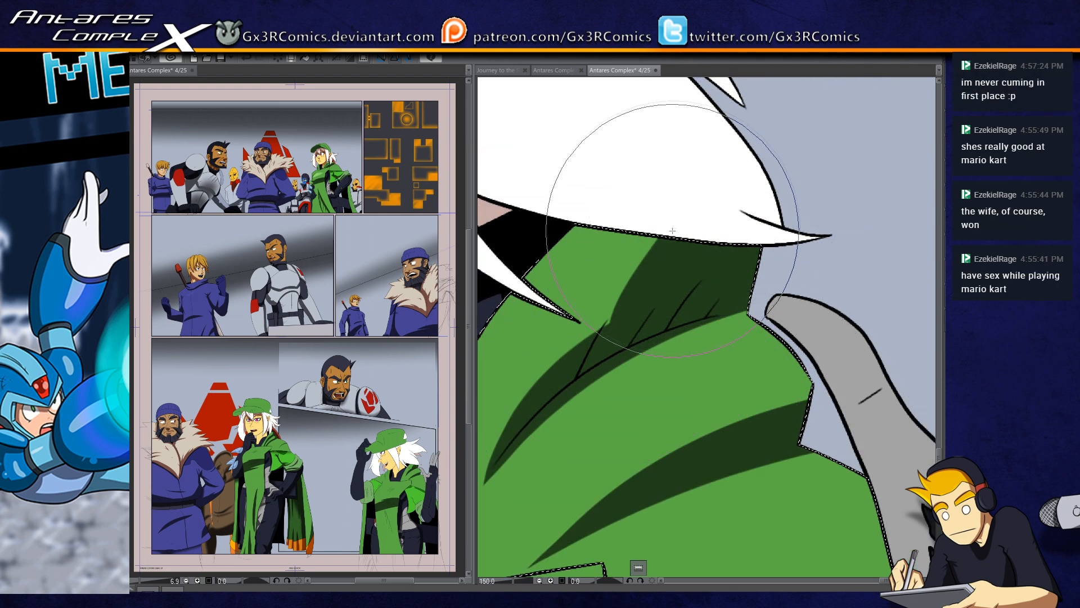
left_click_drag(637, 234, 695, 271)
left_click_drag(660, 229, 748, 276)
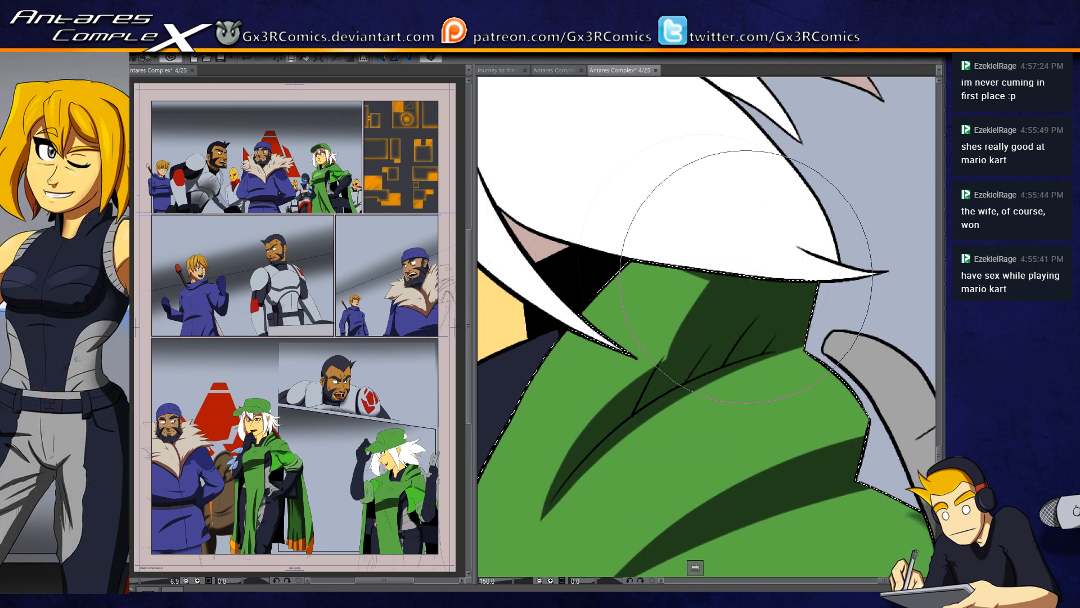
Step: Extend the cape's lower fold shadow up along the notched outer edge and darken the crease beneath the hair
left_click_drag(802, 386, 748, 321)
mouse_move(704, 270)
left_mouse_down()
mouse_move(829, 379)
mouse_move(763, 389)
left_mouse_up()
mouse_move(700, 273)
left_mouse_down()
mouse_move(803, 380)
mouse_move(787, 391)
mouse_move(698, 283)
mouse_move(779, 378)
mouse_move(764, 395)
mouse_move(758, 350)
mouse_move(730, 423)
mouse_move(741, 391)
left_mouse_up()
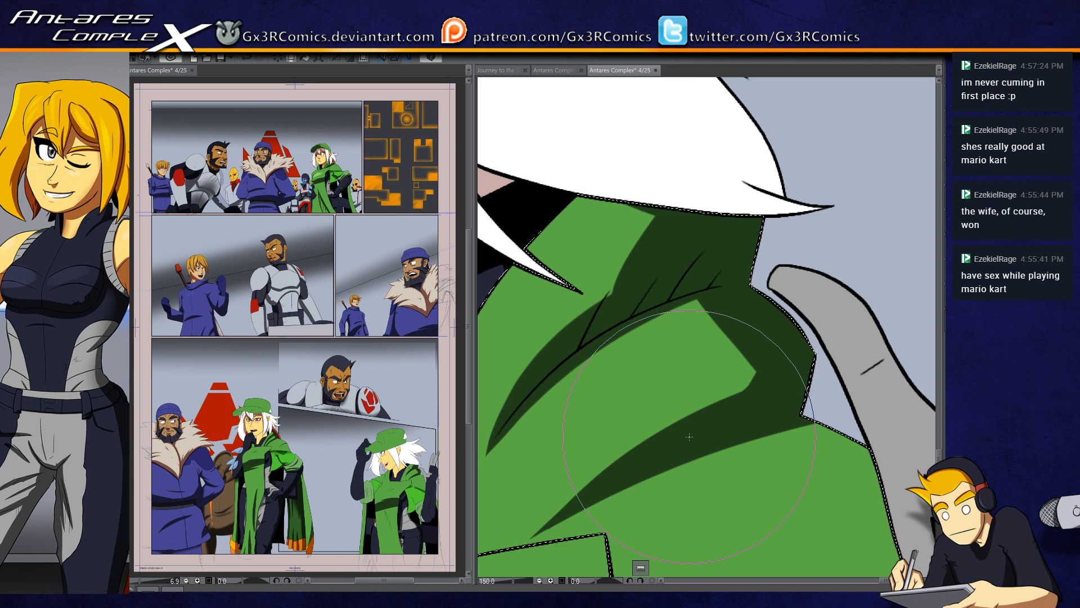
mouse_move(607, 308)
left_mouse_down()
mouse_move(681, 170)
mouse_move(582, 186)
mouse_move(676, 241)
left_mouse_up()
mouse_move(606, 377)
left_mouse_down()
mouse_move(656, 349)
mouse_move(750, 248)
mouse_move(615, 348)
left_mouse_up()
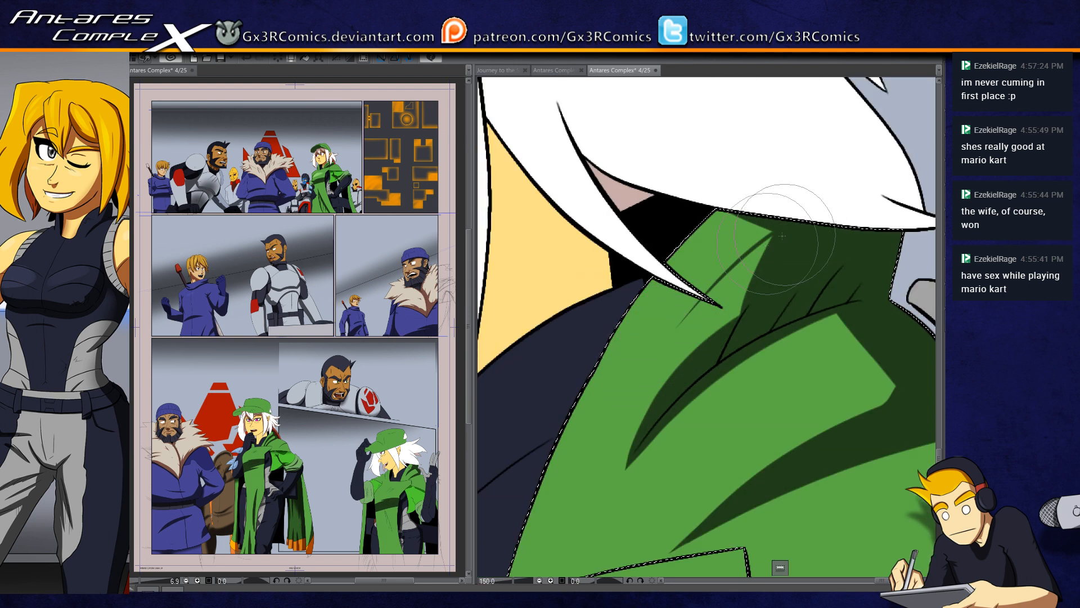
Step: Select the neck and chest skin and paint brown shadows under the chin, beneath the hair locks and along the collar
left_click_drag(553, 344, 634, 330)
left_click(631, 297)
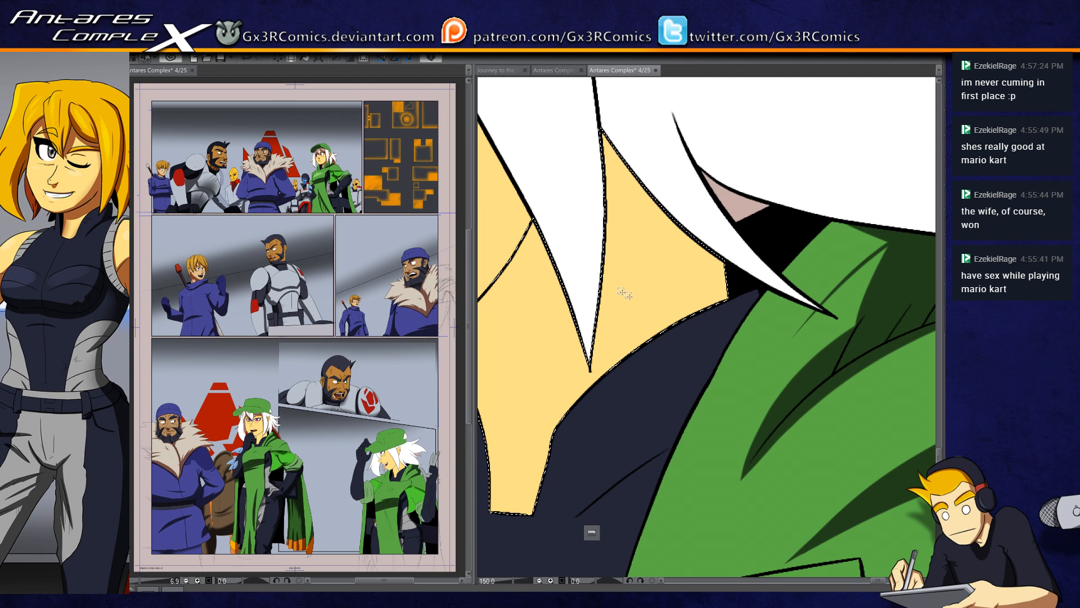
key("b")
mouse_move(564, 296)
left_mouse_down()
mouse_move(723, 295)
mouse_move(663, 361)
left_mouse_up()
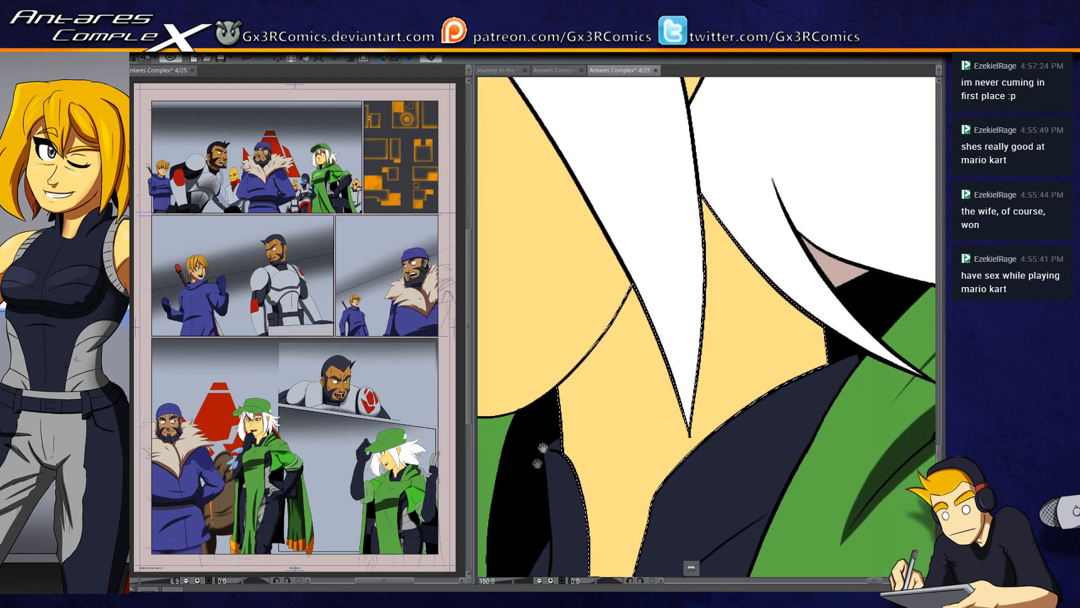
mouse_move(545, 369)
left_mouse_down()
mouse_move(641, 332)
mouse_move(709, 177)
left_mouse_up()
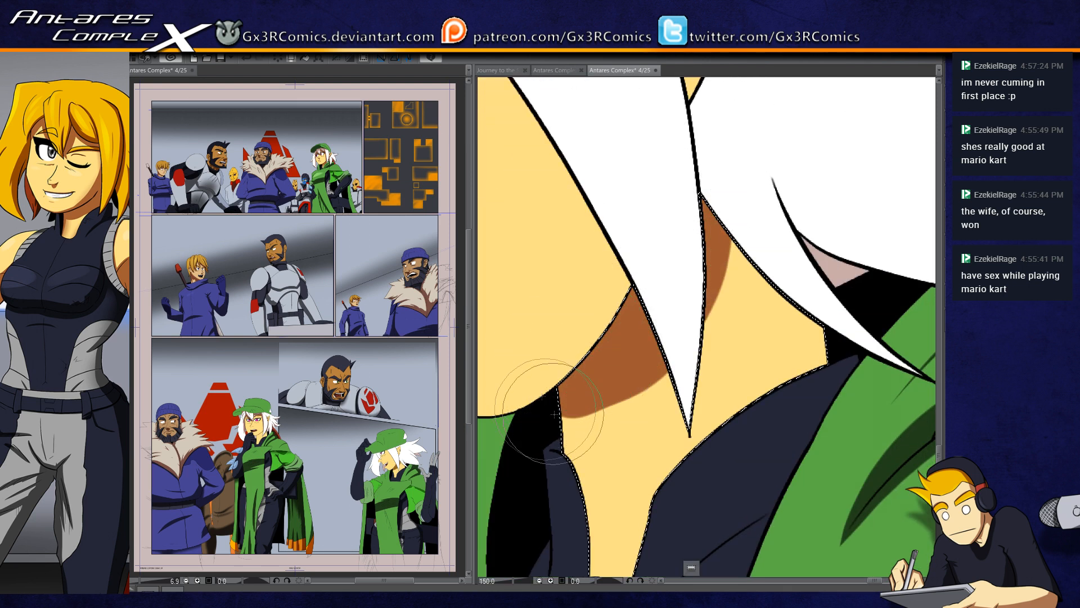
mouse_move(547, 394)
left_mouse_down()
mouse_move(669, 347)
mouse_move(751, 132)
left_mouse_up()
left_click_drag(785, 394, 779, 197)
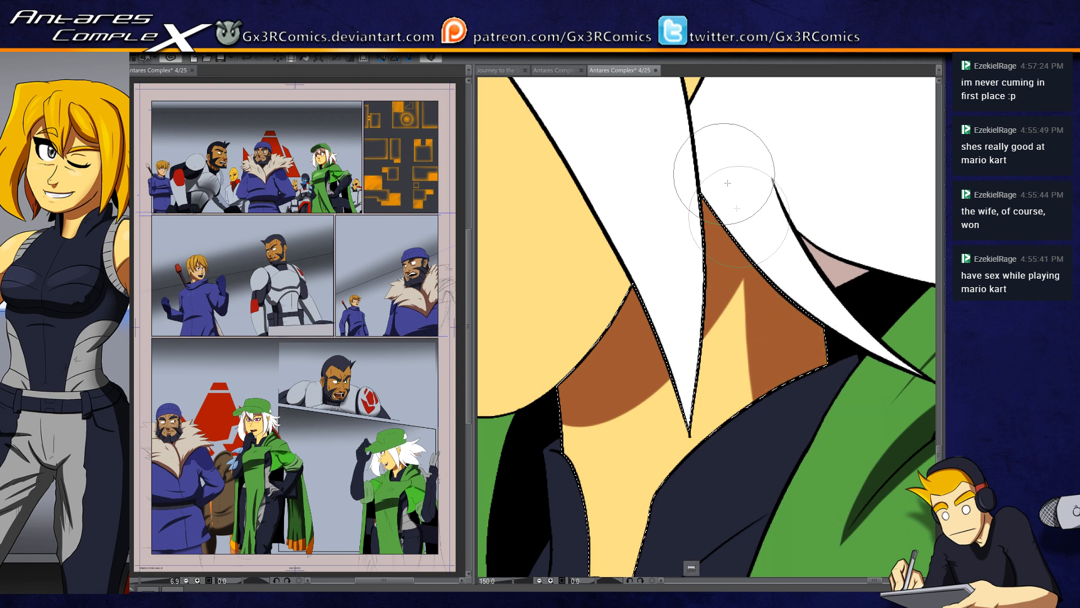
left_click_drag(732, 369, 703, 249)
left_click_drag(706, 479, 688, 360)
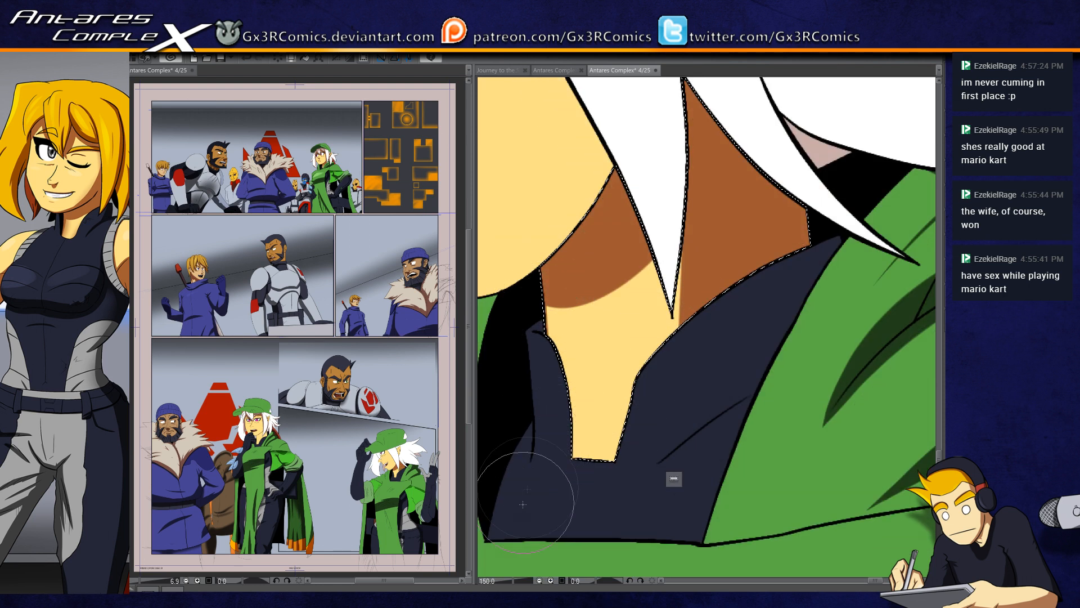
Step: Select the face skin together with the eye and paint the cap brim's shadow across the eye and brow
key("ctrl+d")
key("w")
left_click_drag(561, 292, 631, 475)
left_click_drag(550, 369, 772, 439)
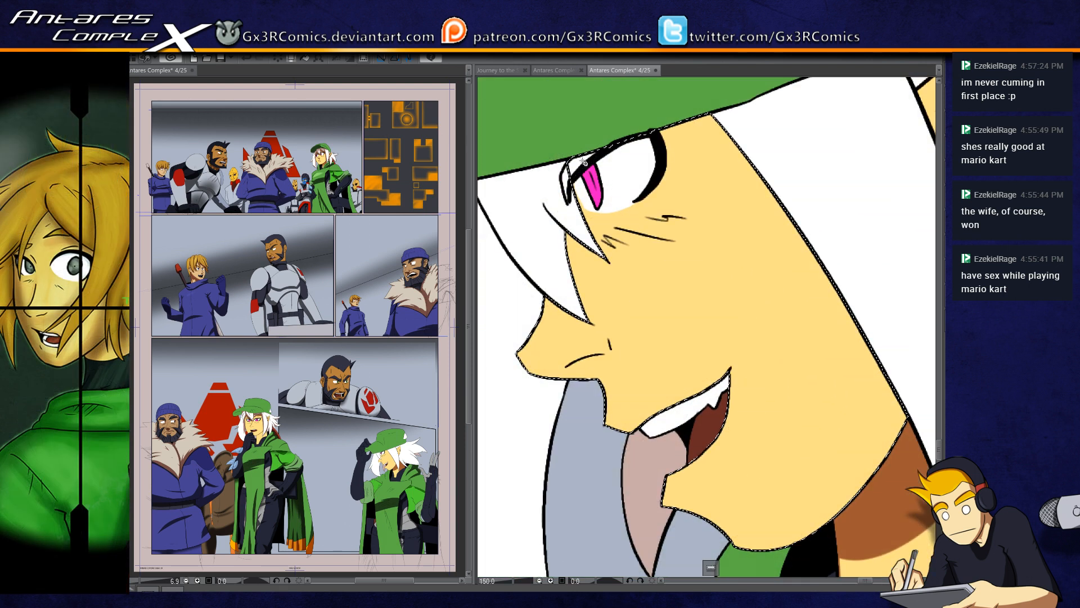
key("b")
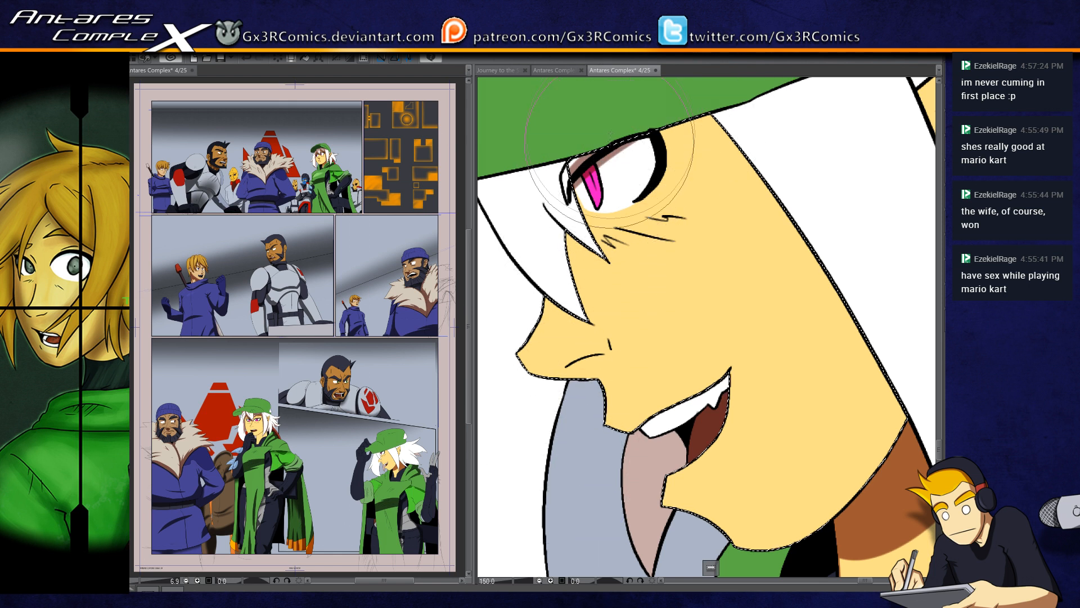
left_click_drag(639, 123, 597, 169)
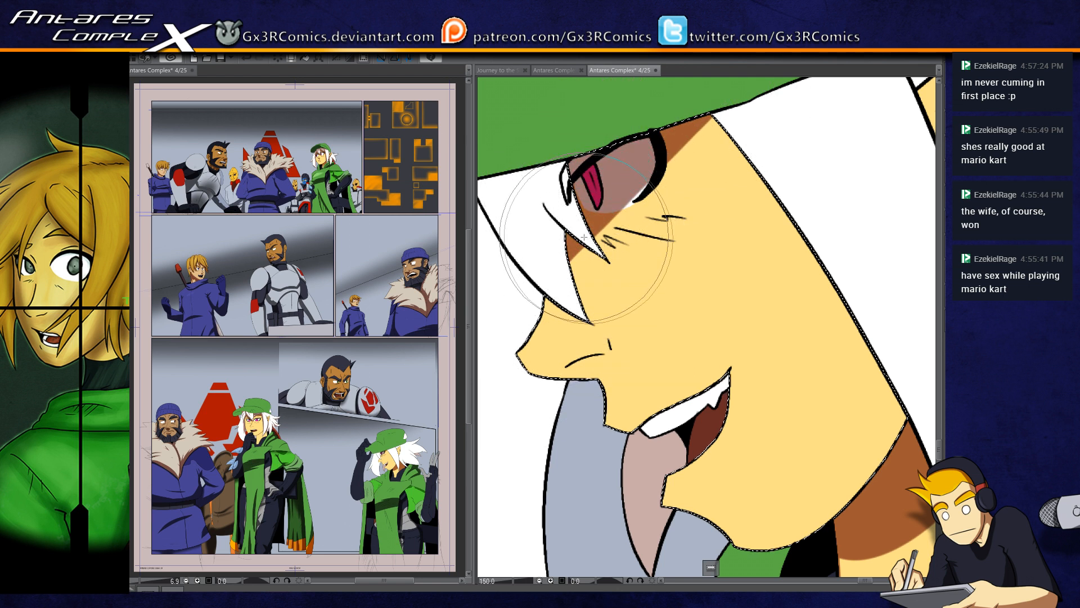
left_click_drag(607, 248, 722, 130)
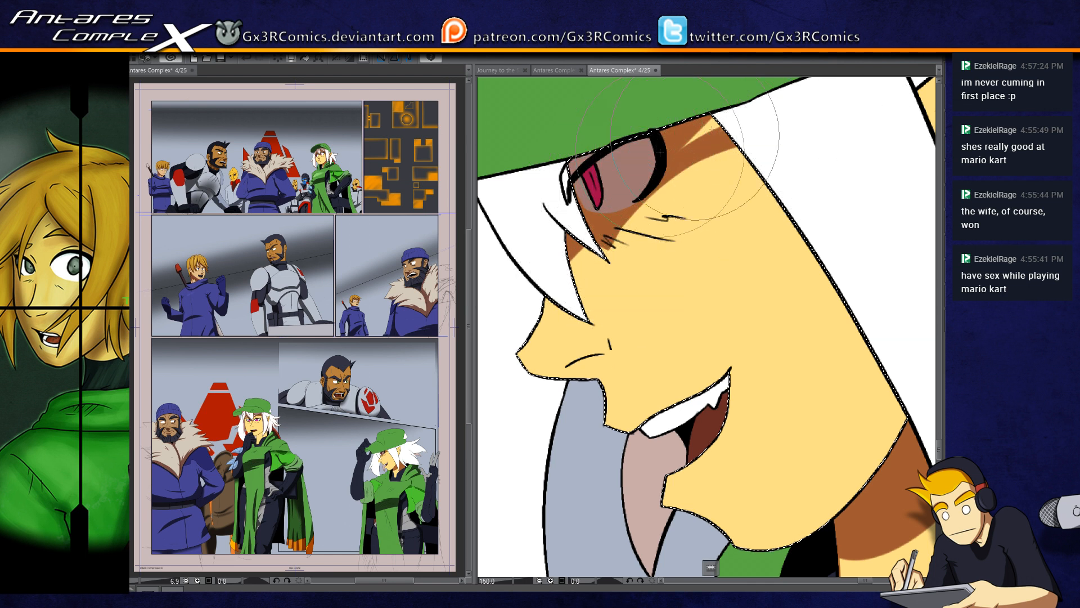
left_click_drag(660, 152, 582, 141)
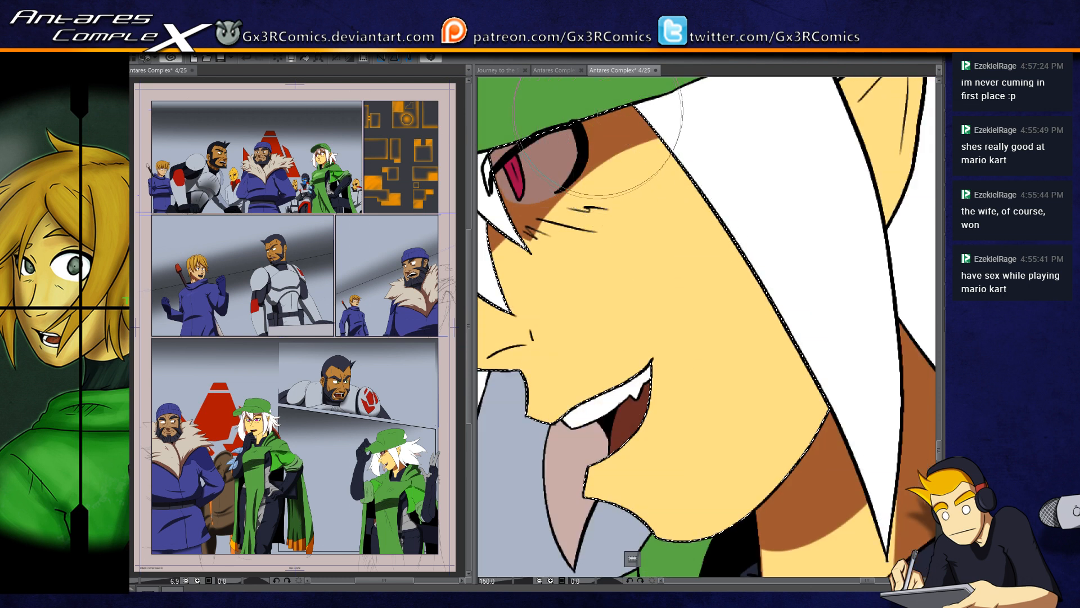
Step: Paint a shadow band along the face's hairline down to the jaw and a thin shadow above the upper lip
left_click_drag(656, 120, 814, 443)
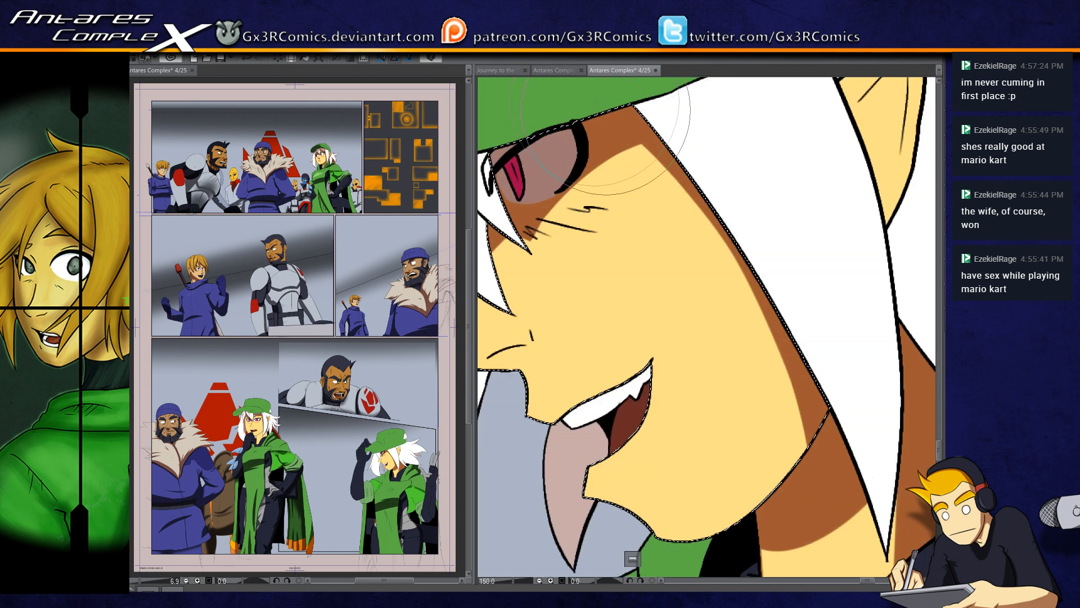
left_click_drag(647, 121, 758, 490)
left_click_drag(815, 372, 726, 540)
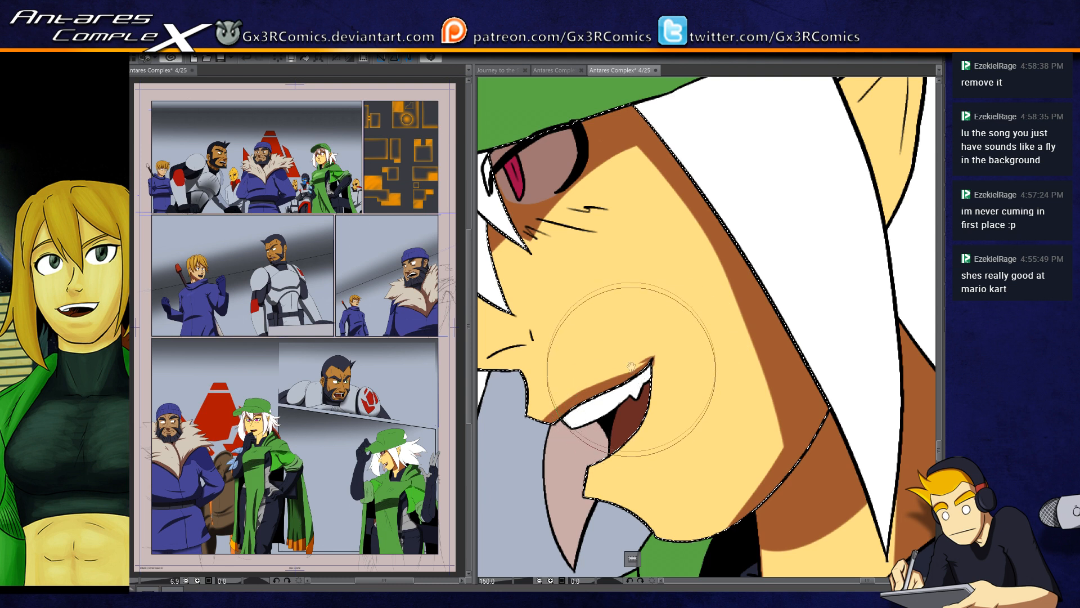
Step: Shade the underside of the nose and extend the brown shadow beneath the eye
left_click_drag(637, 374, 712, 364)
left_click_drag(550, 353, 541, 357)
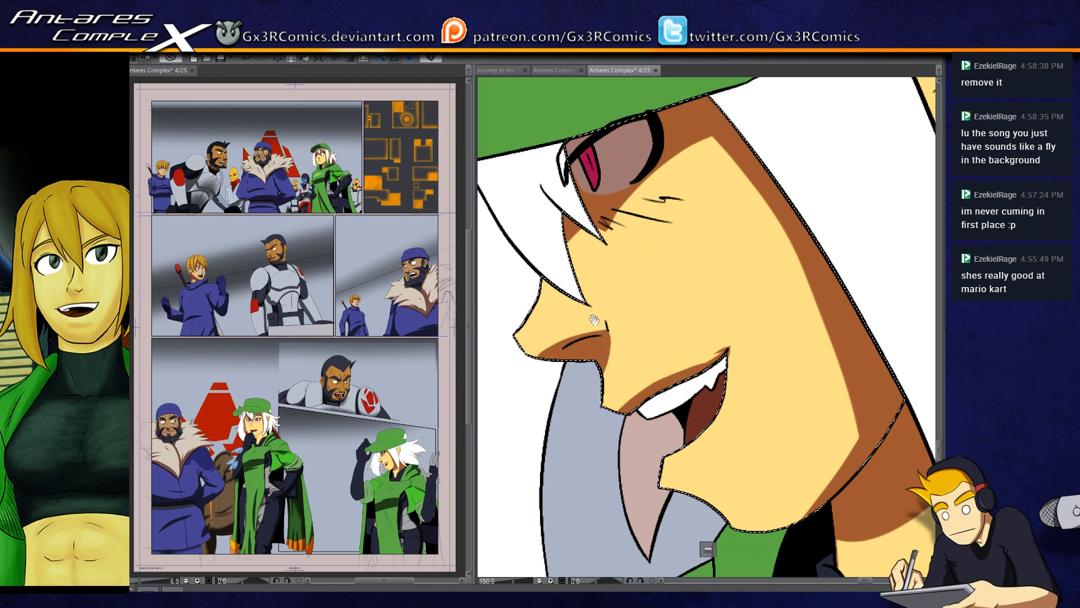
left_click_drag(595, 322, 596, 378)
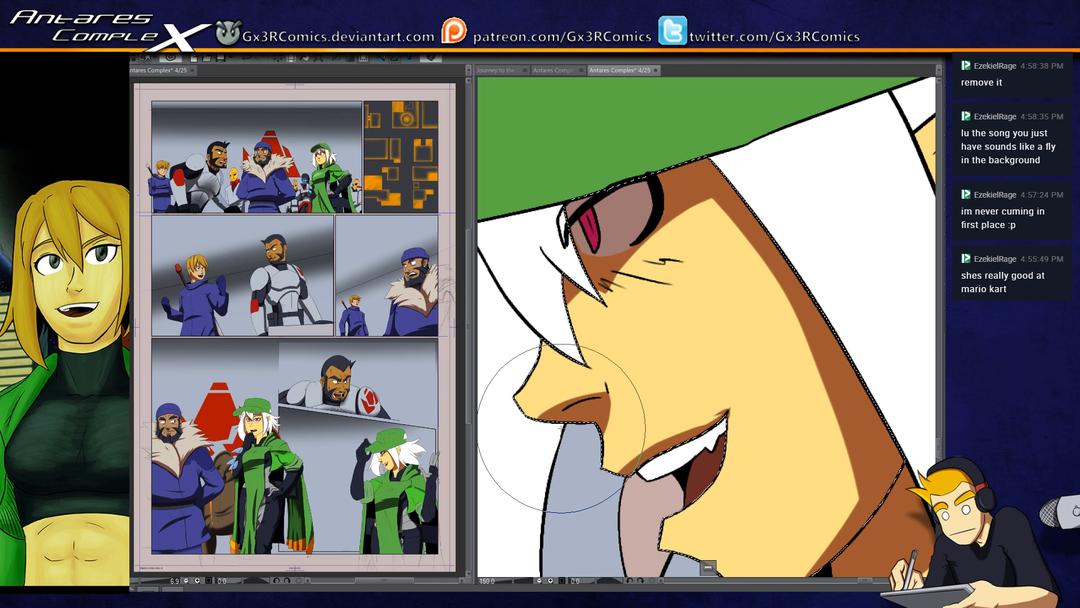
left_click_drag(599, 329, 571, 336)
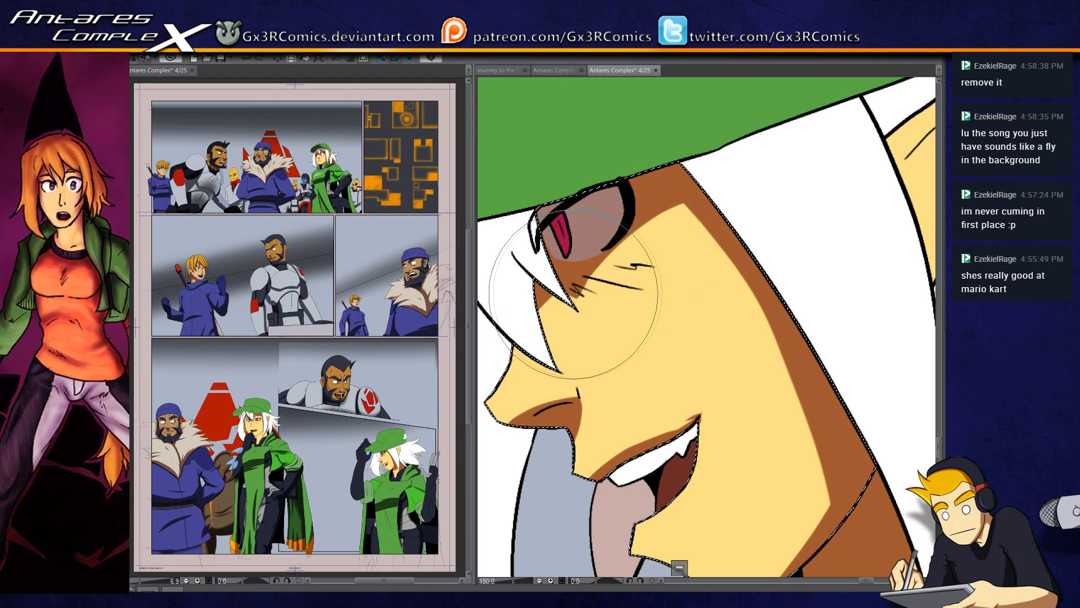
left_click_drag(572, 320, 605, 369)
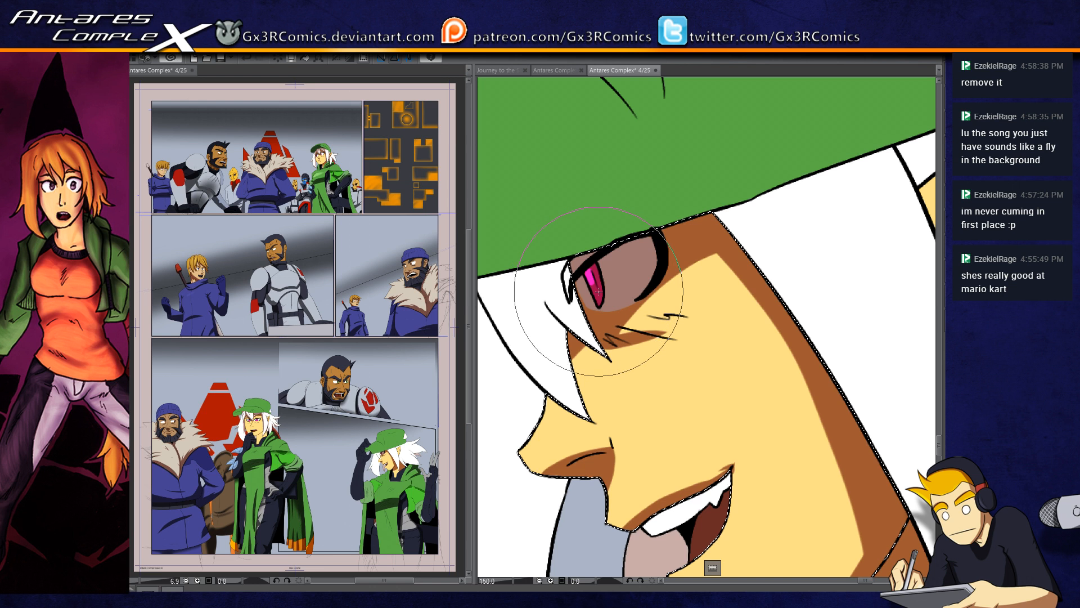
Step: Select the white fringe over the forehead and paint tapered shadows down its strands
left_click_drag(605, 302, 650, 258)
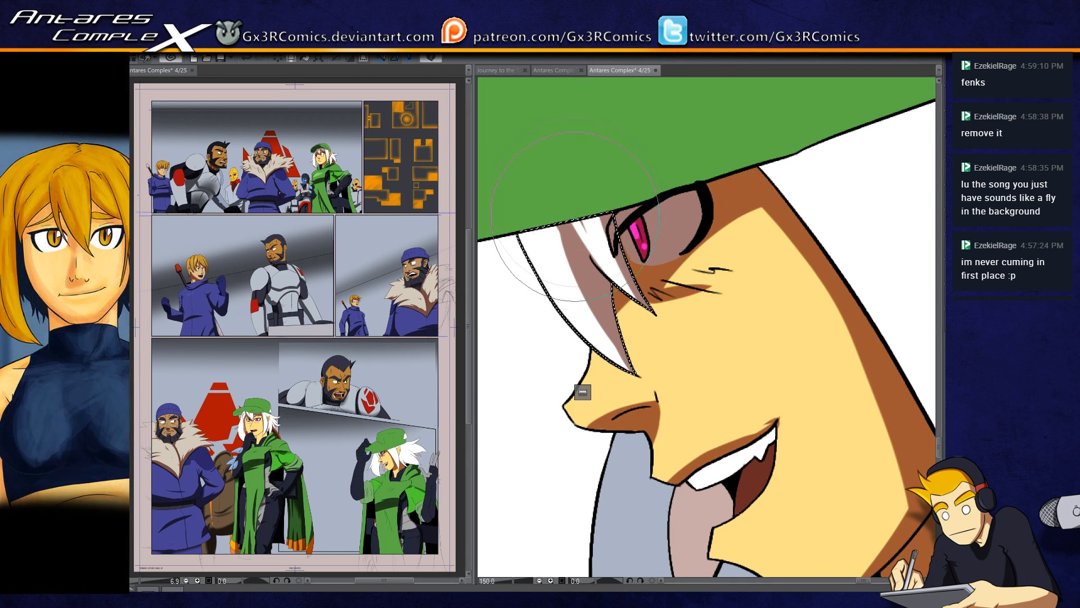
left_click_drag(567, 273, 607, 371)
mouse_move(631, 331)
left_mouse_down()
mouse_move(605, 284)
mouse_move(639, 325)
left_mouse_up()
Step: Select the pinkish lock hanging below the open mouth and paint a darker shadow along its inner side
left_click_drag(684, 493, 607, 277)
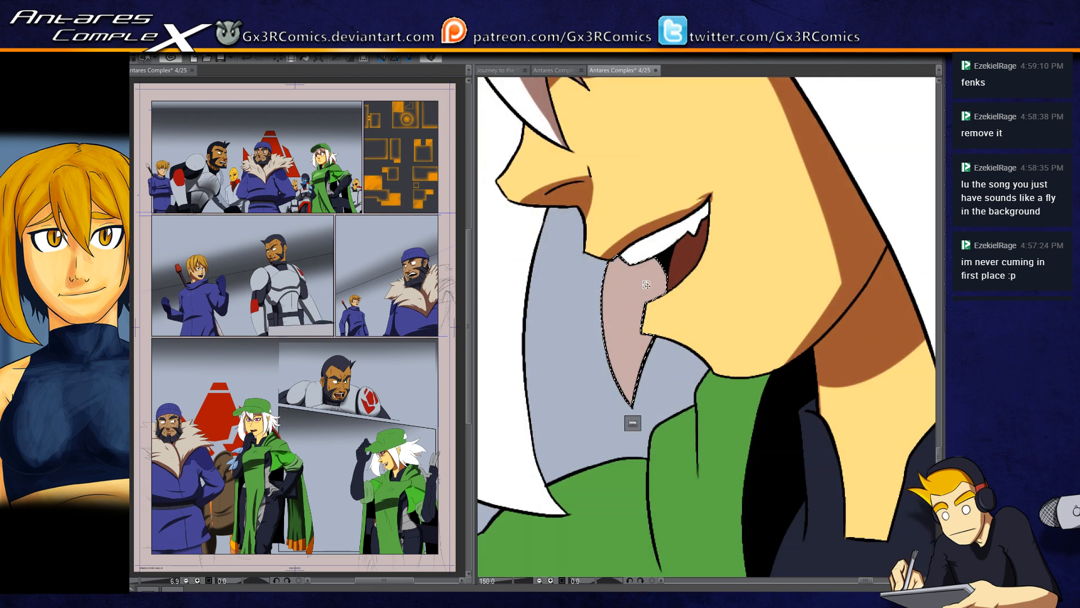
key("b")
mouse_move(700, 222)
left_mouse_down()
mouse_move(647, 390)
mouse_move(627, 407)
left_mouse_up()
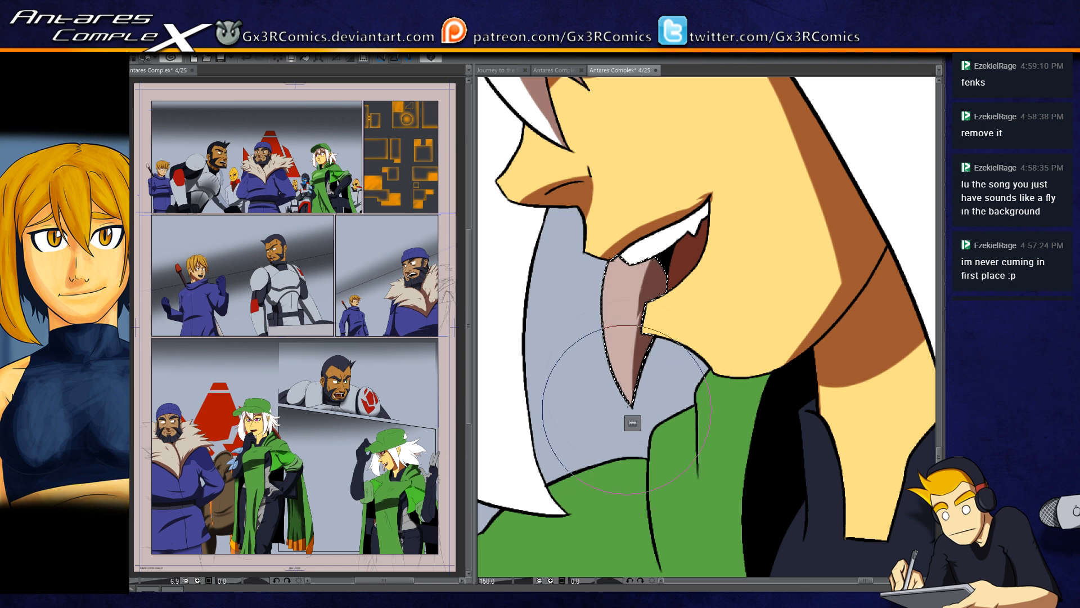
key("ctrl+d")
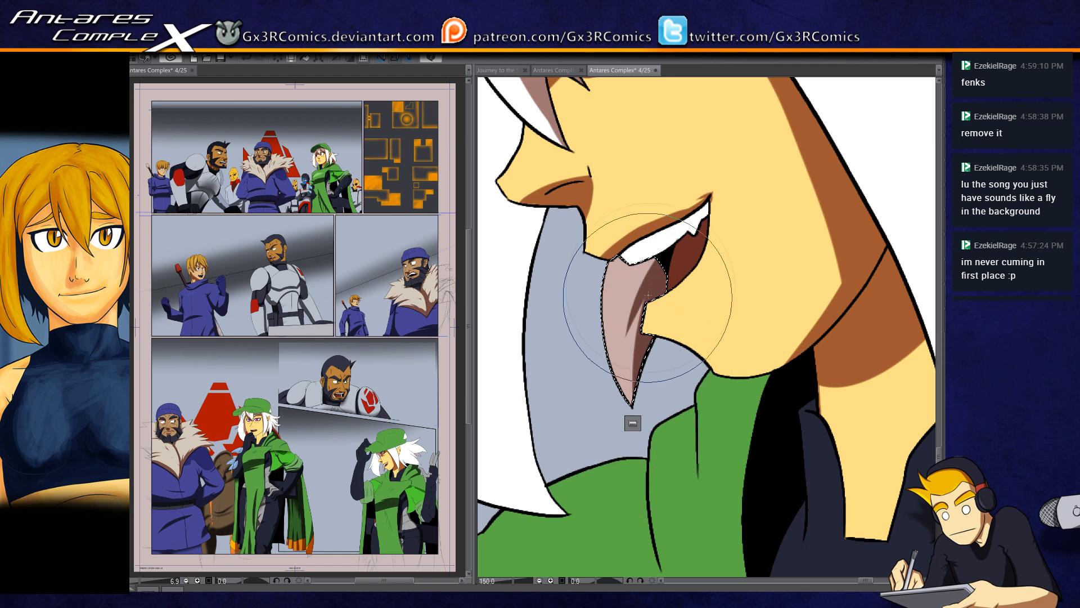
Step: Select the long white hair lock in front of the face and paint a shadow along its inner edge, redoing strokes
left_click_drag(559, 317, 678, 359)
key("w")
left_click(627, 290)
key("b")
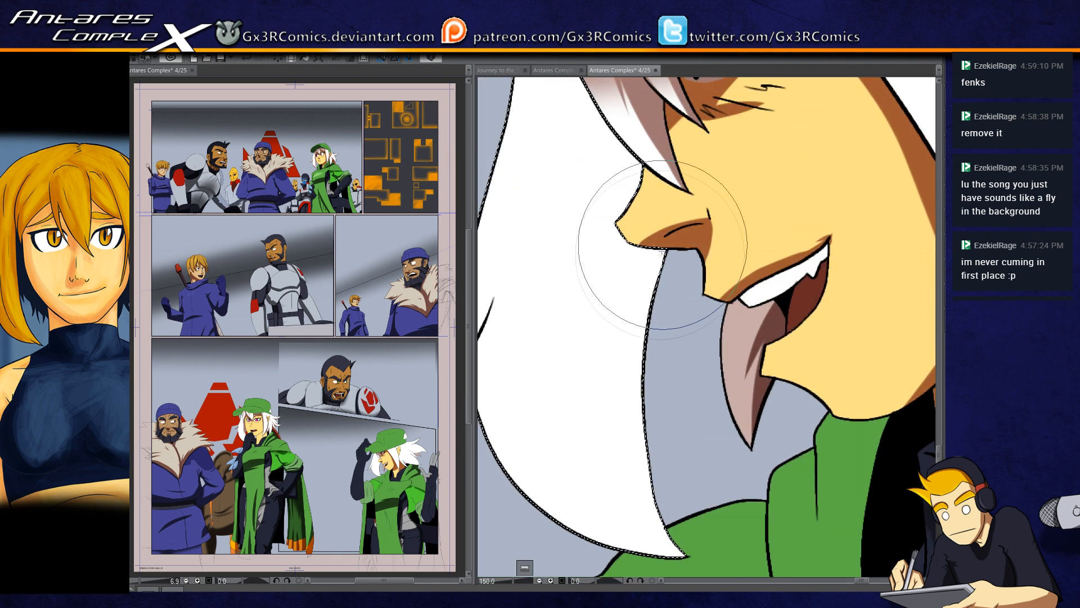
left_click_drag(667, 210, 667, 478)
key("ctrl+z")
left_click_drag(670, 186, 662, 485)
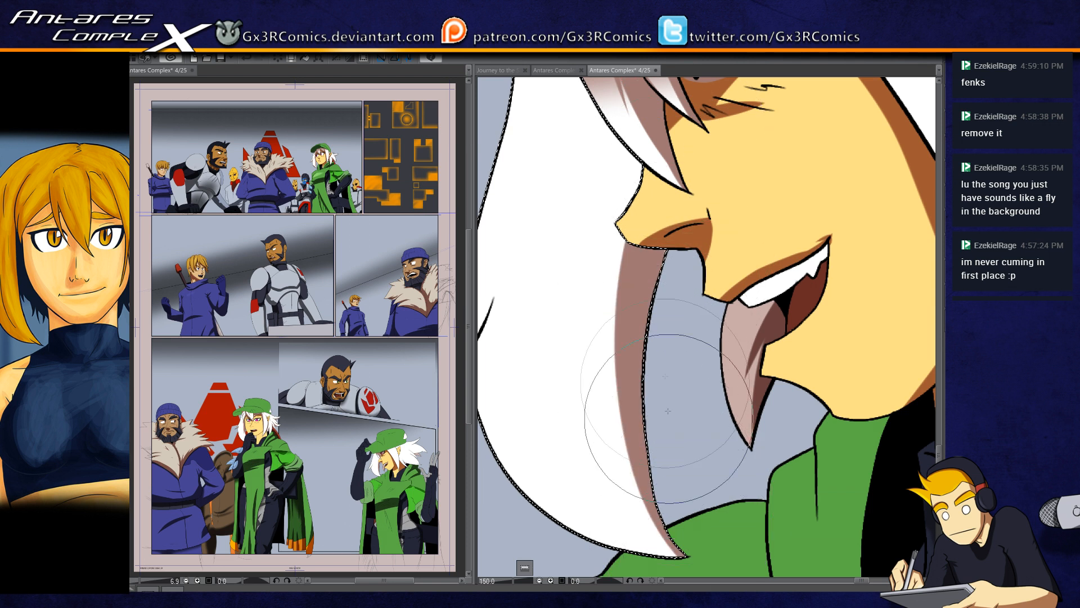
left_click_drag(647, 187, 652, 471)
mouse_move(652, 164)
left_mouse_down()
mouse_move(603, 260)
mouse_move(593, 405)
mouse_move(577, 402)
left_mouse_up()
key("ctrl+z")
Step: Add tapered shadow points up the long white lock and shade the small side strand
left_click_drag(628, 186, 649, 298)
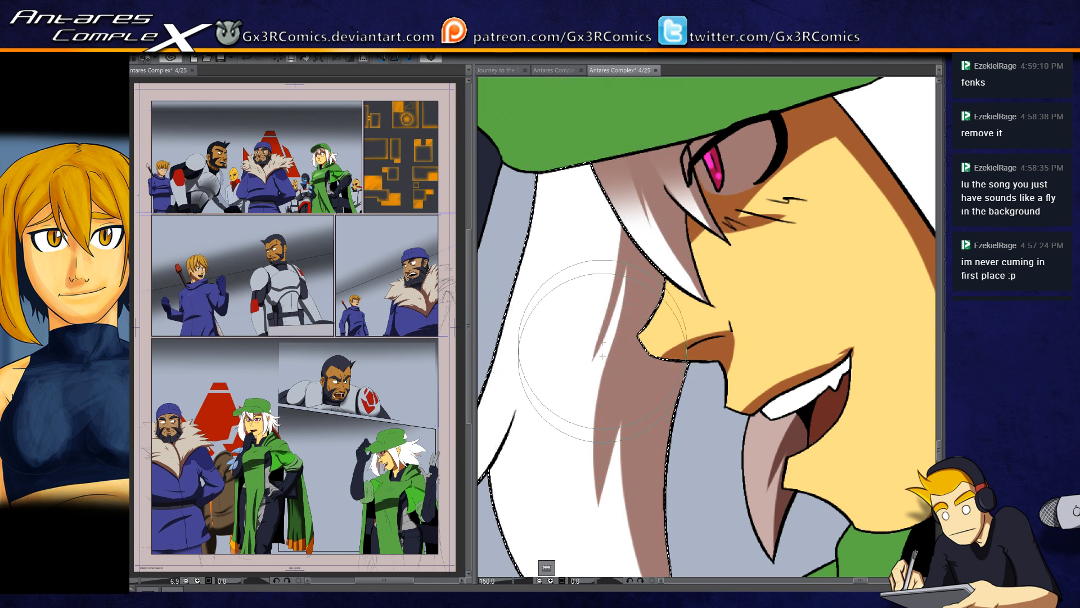
left_click_drag(573, 398, 667, 280)
left_click_drag(570, 376, 645, 379)
left_click_drag(557, 426, 687, 274)
key("ctrl+z")
key("ctrl+d")
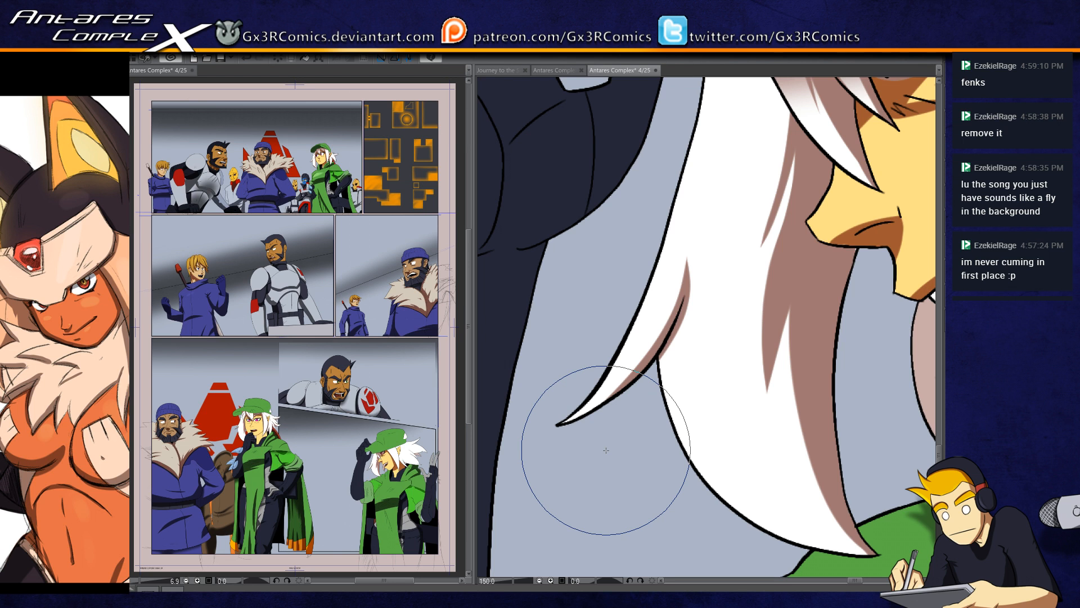
Step: Select the green cape and paint a short tapered fold shadow on the shoulder beside the hair tip, redoing the stroke
mouse_move(710, 354)
left_mouse_down()
mouse_move(599, 330)
mouse_move(566, 401)
left_mouse_up()
left_click_drag(570, 305, 558, 417)
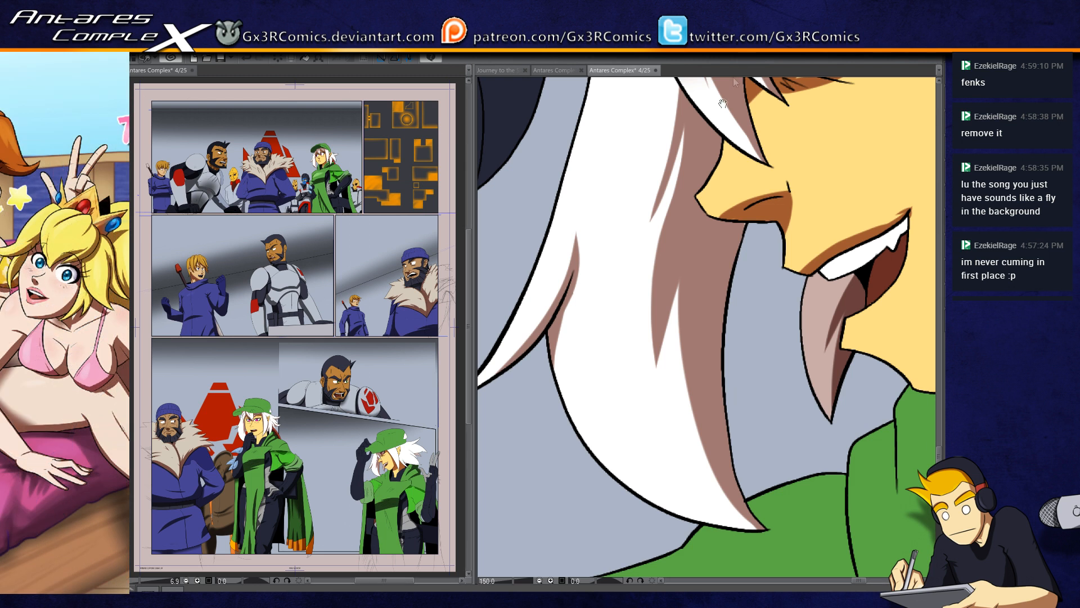
left_click_drag(665, 129, 585, 311)
left_click_drag(638, 476, 565, 343)
left_click_drag(571, 389, 546, 328)
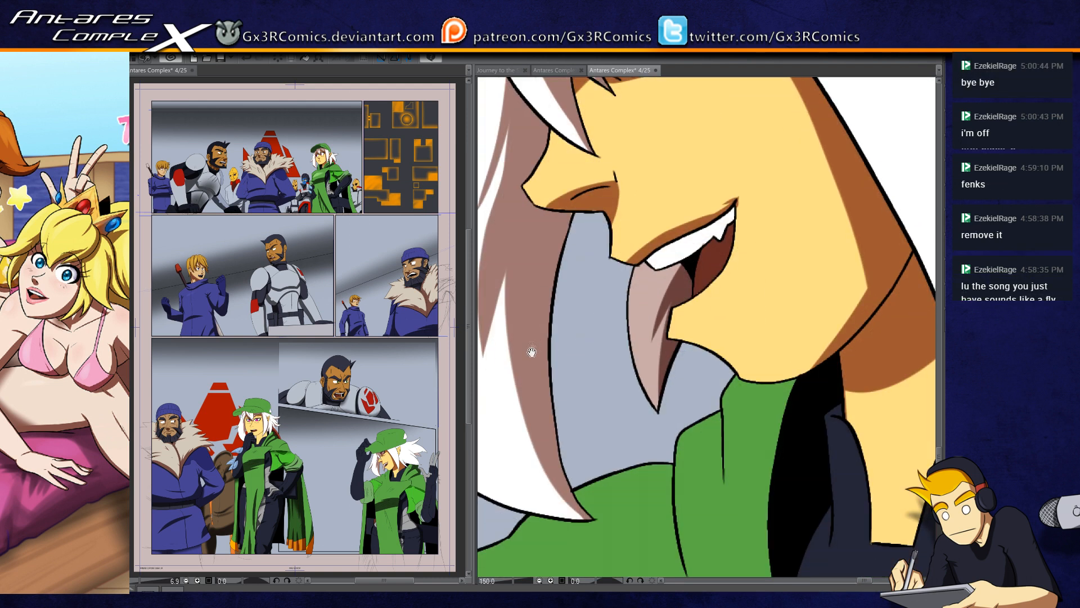
left_click_drag(616, 443, 577, 305)
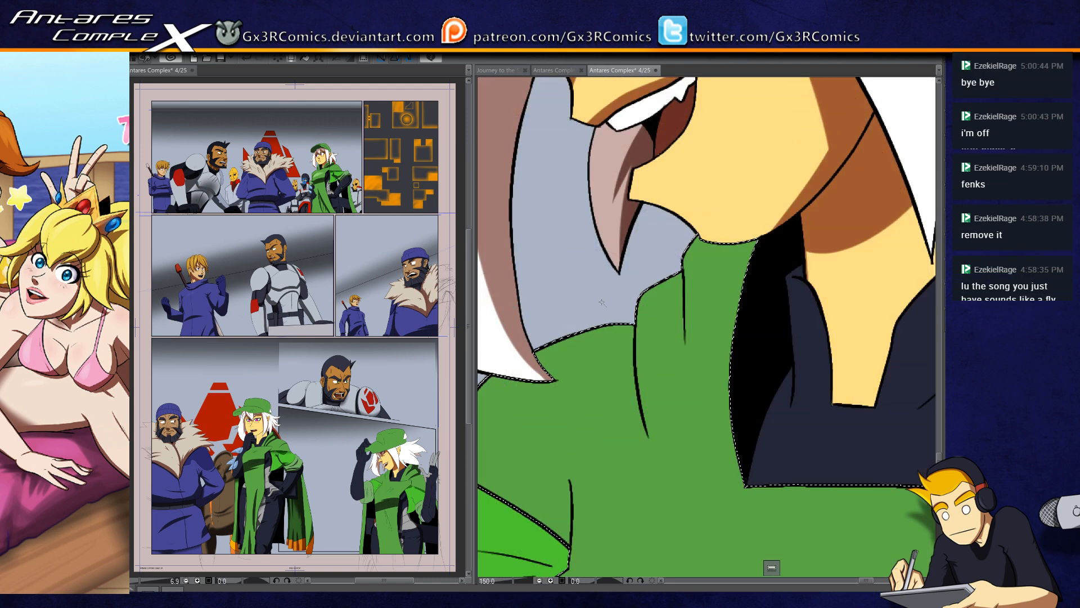
left_click_drag(597, 321, 567, 381)
key("ctrl+z")
left_click_drag(584, 326, 557, 390)
Step: Paint a long tapered fold shadow down the cape's collar, redoing one stroke, and shade the collar's inner edge
left_click_drag(673, 293, 698, 422)
key("ctrl+z")
left_click_drag(667, 256, 694, 464)
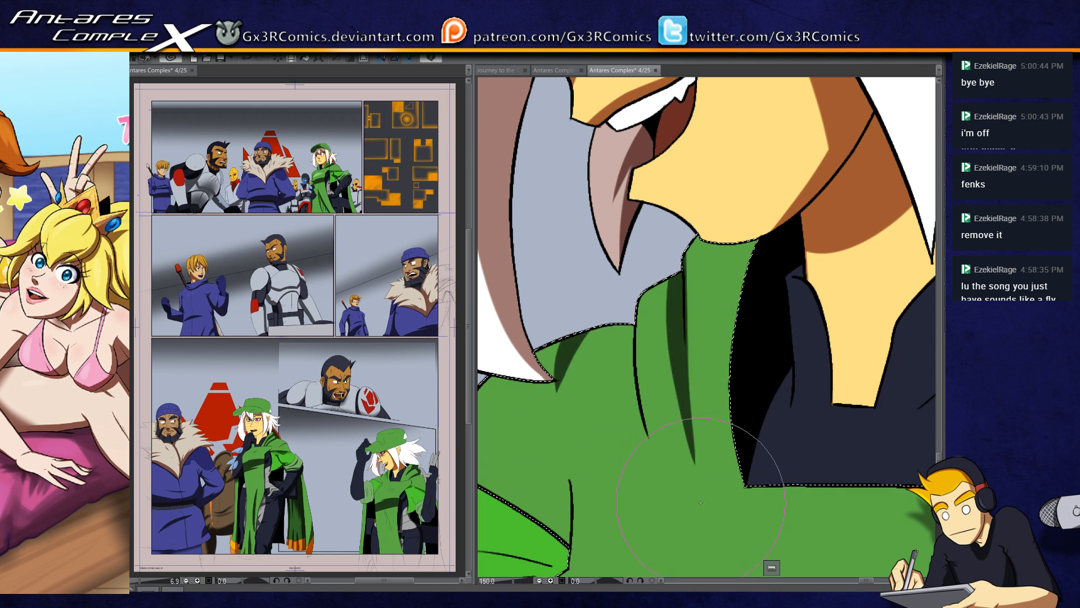
left_click_drag(694, 370, 602, 376)
left_click_drag(640, 192, 656, 343)
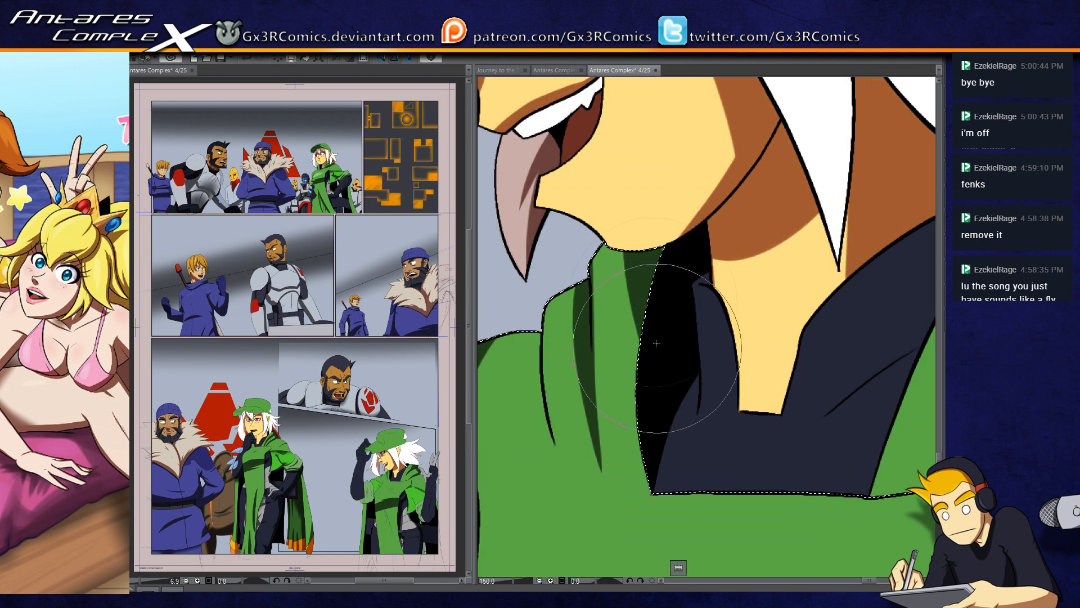
Step: Select the dark undershirt and paint a tapered fold shadow down its narrow side next to the black cape lining
mouse_move(684, 381)
left_mouse_down()
mouse_move(599, 365)
mouse_move(613, 372)
mouse_move(619, 343)
mouse_move(593, 466)
left_mouse_up()
left_click(621, 354)
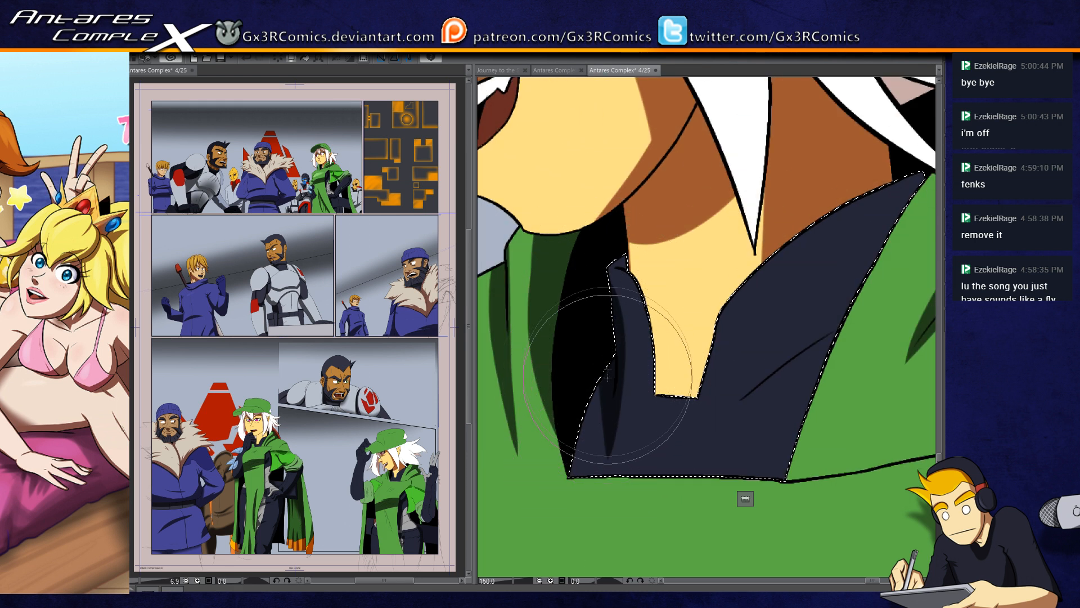
left_click_drag(613, 347, 586, 469)
left_click_drag(609, 369, 583, 490)
left_click_drag(603, 388, 591, 523)
Step: Paint a tapered shadow along the undershirt's diagonal fold and another where it meets the cape, and clear the selection
left_click_drag(641, 475, 525, 497)
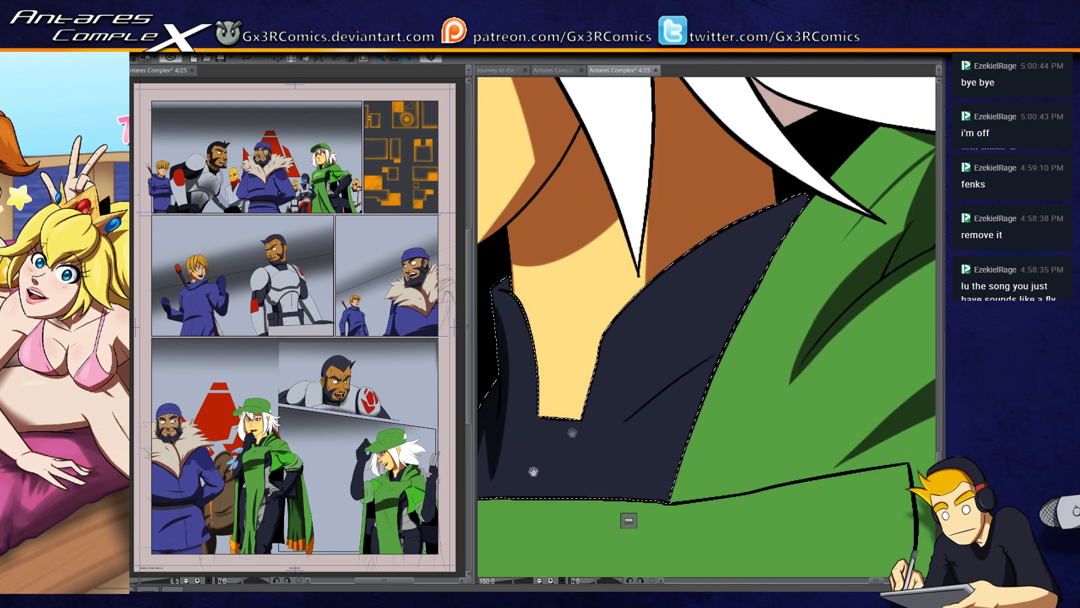
left_click_drag(731, 332, 601, 453)
left_click_drag(799, 173, 708, 357)
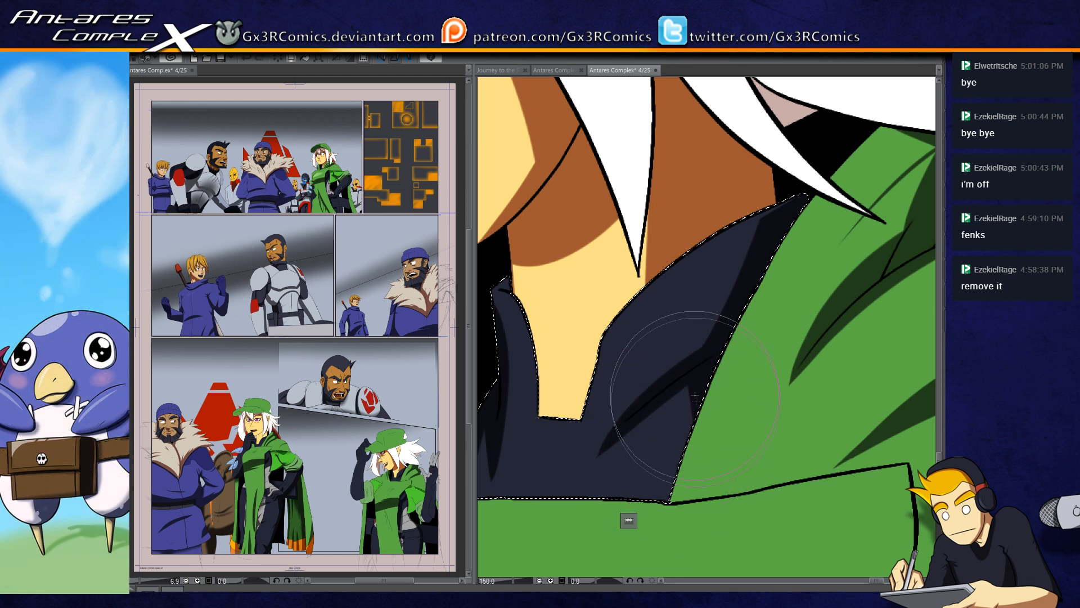
key("ctrl+d")
Step: Select the neck skin, paint a shadow along the undershirt's neckline, redoing one stroke, and clear the selection
left_click_drag(618, 420, 674, 437)
key("w")
left_click(616, 402)
key("b")
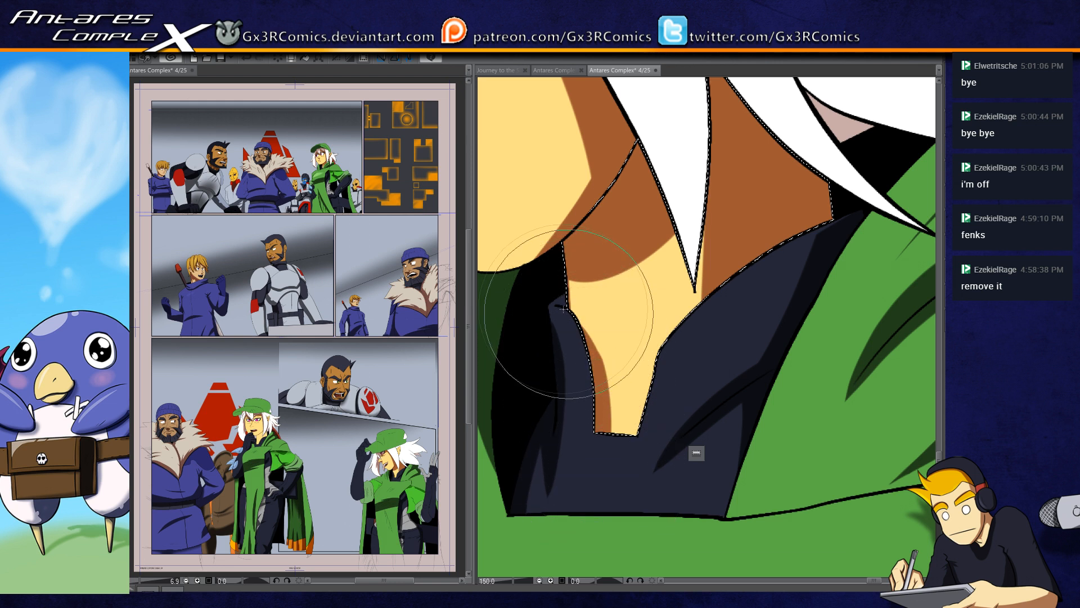
key("ctrl+z")
left_click_drag(679, 427, 598, 425)
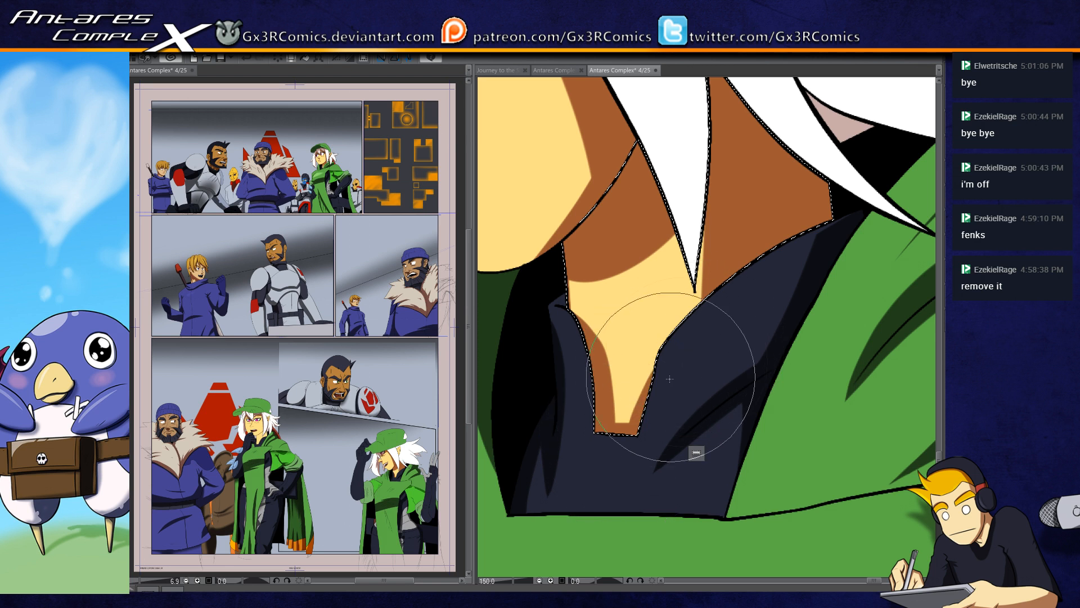
key("ctrl+d")
Step: Select the white back hair and paint tapered shadows down the lock below the ear and along the hair's lower edge
mouse_move(616, 342)
left_mouse_down()
mouse_move(634, 289)
mouse_move(636, 387)
mouse_move(669, 343)
mouse_move(670, 410)
left_mouse_up()
key("w")
left_click(676, 356)
scroll(673, 362, "down", 3)
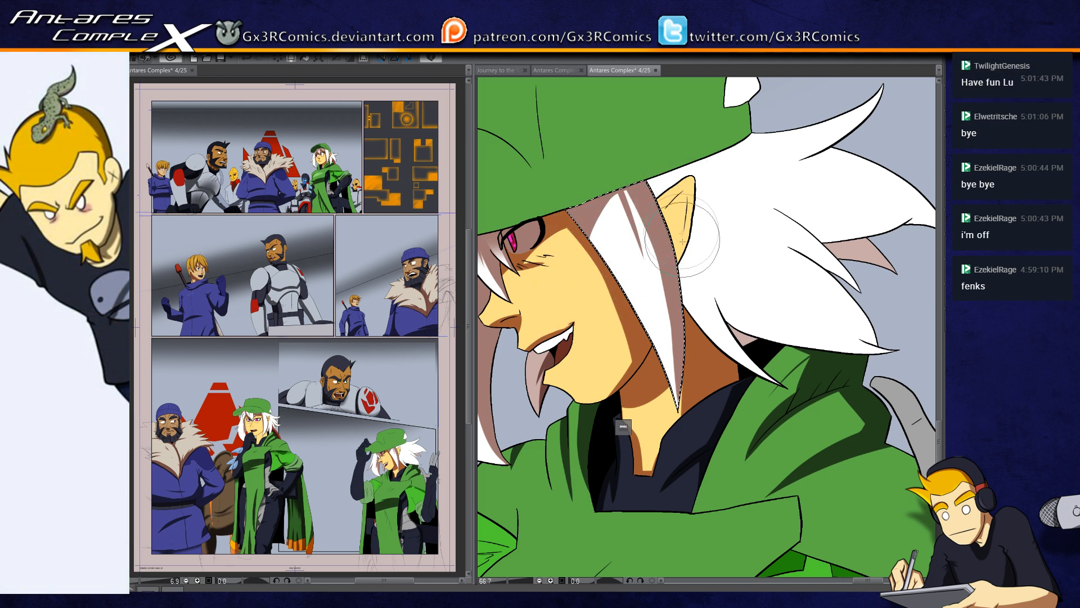
left_click_drag(676, 305, 623, 336)
left_click(662, 322)
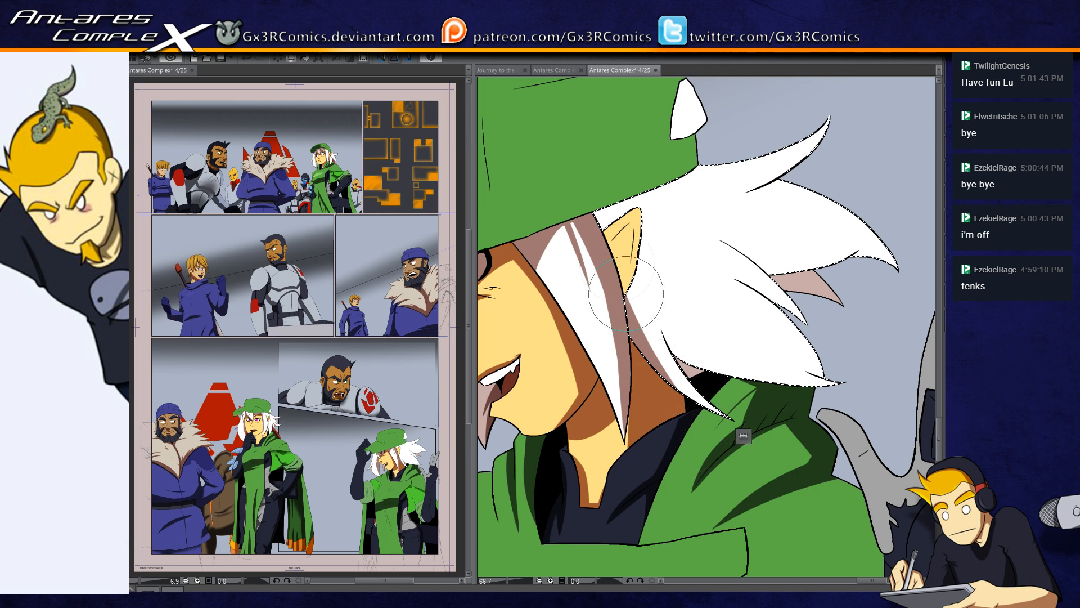
scroll(673, 344, "up", 2)
mouse_move(640, 278)
left_mouse_down()
mouse_move(702, 384)
mouse_move(579, 359)
mouse_move(725, 418)
left_mouse_up()
mouse_move(543, 318)
left_mouse_down()
mouse_move(658, 406)
mouse_move(704, 414)
mouse_move(796, 398)
left_mouse_up()
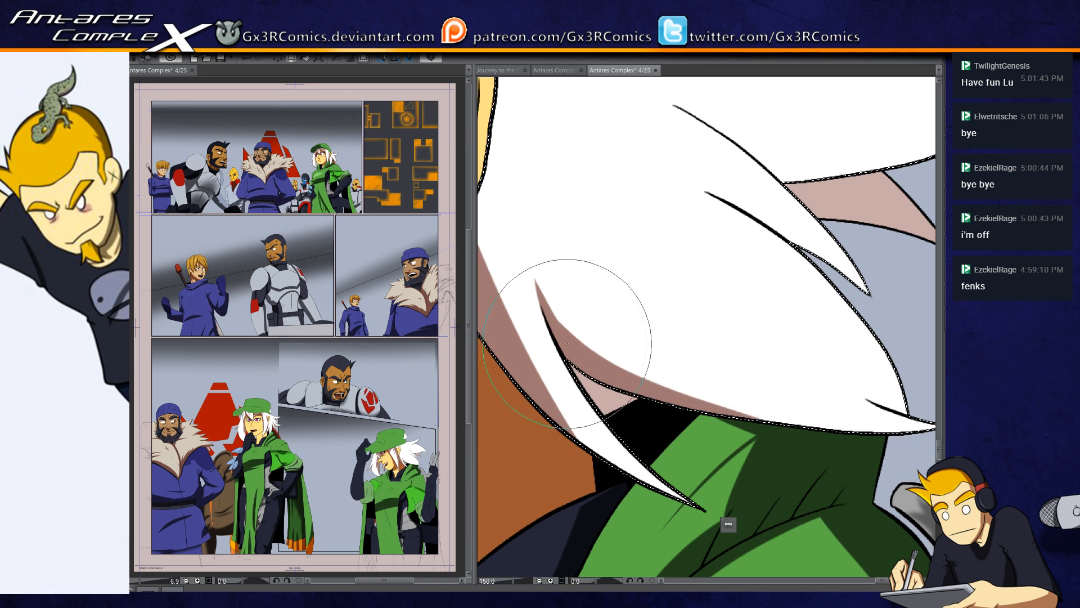
Step: Paint a short tapered shadow at the lowest hair tip and a longer one through the pointed lock above it
left_click_drag(880, 449, 748, 424)
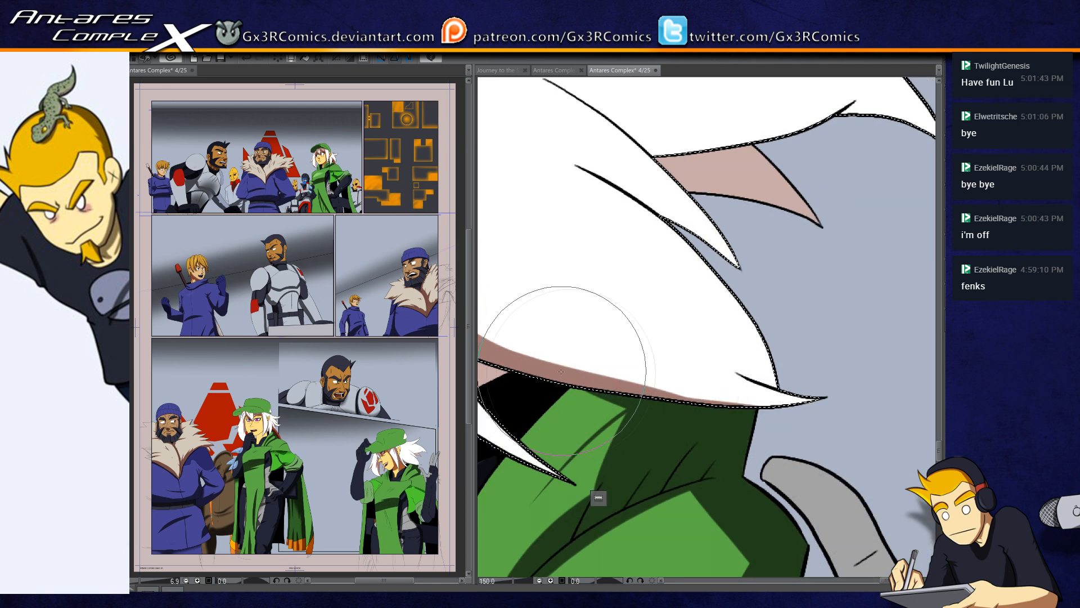
left_click_drag(759, 383, 695, 340)
left_click_drag(644, 235, 690, 315)
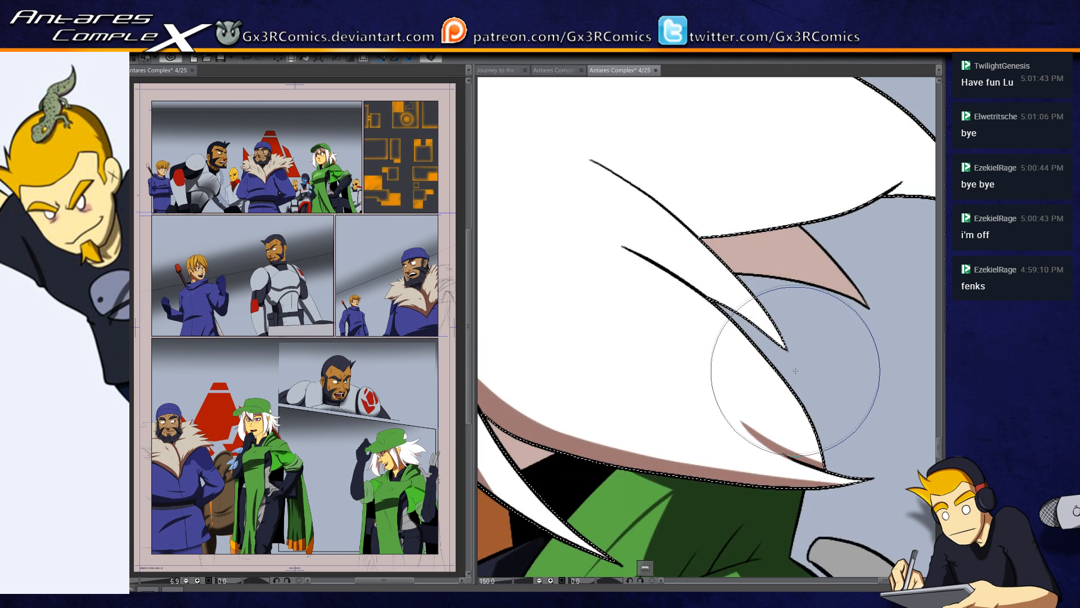
left_click_drag(790, 356, 565, 218)
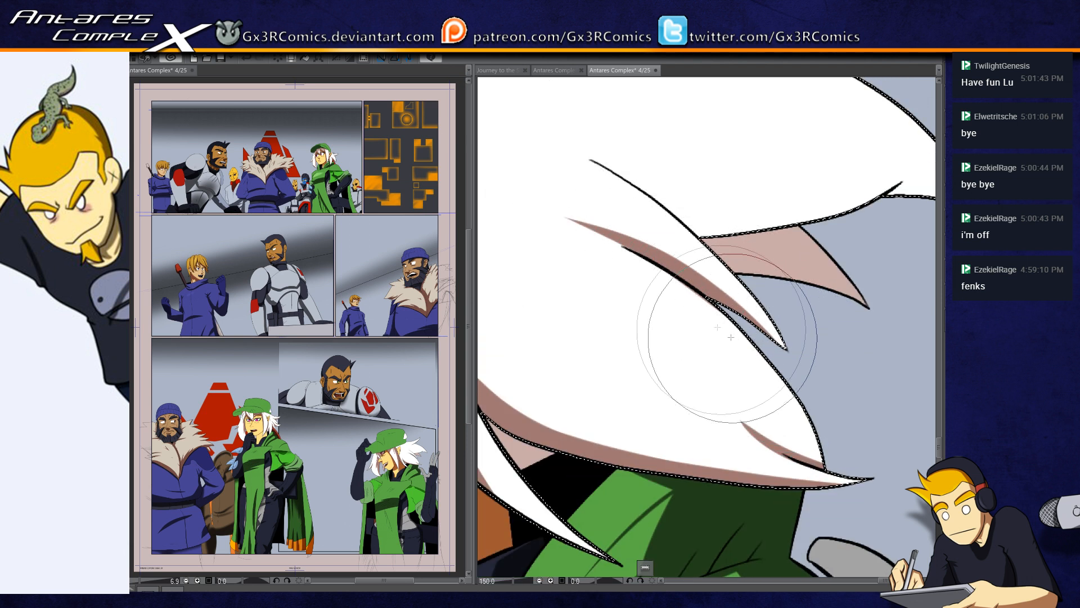
Step: Paint a long tapered shadow along the underside of the large back lock, retrying the stroke several times, and shade its curved tip
mouse_move(745, 254)
left_mouse_down()
mouse_move(726, 316)
mouse_move(673, 384)
left_mouse_up()
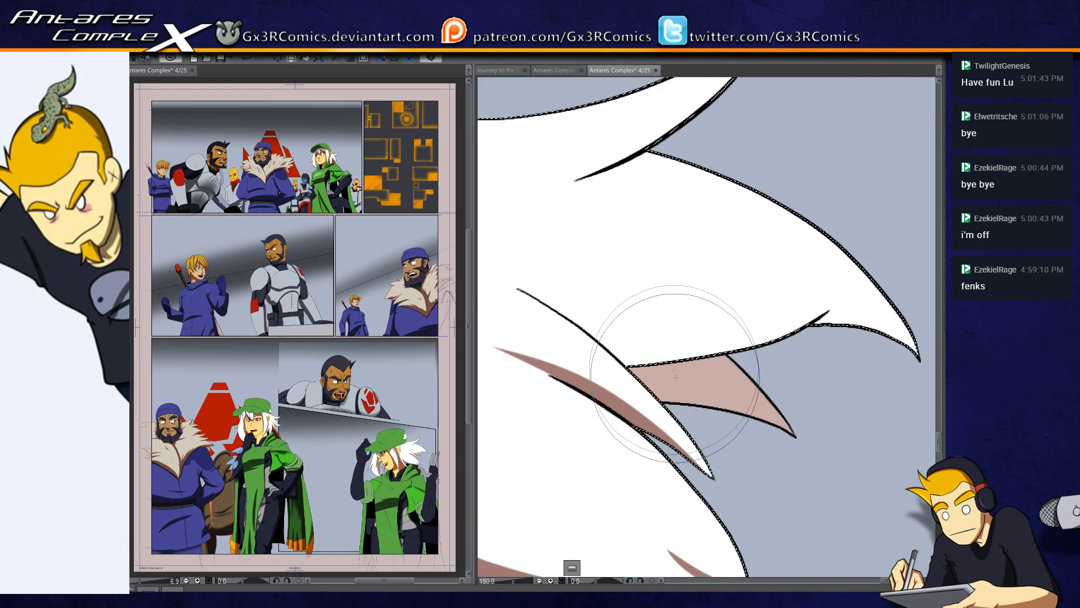
left_click_drag(562, 346, 731, 322)
key("ctrl+z")
mouse_move(532, 328)
left_mouse_down()
mouse_move(758, 342)
mouse_move(771, 314)
mouse_move(816, 333)
left_mouse_up()
key("ctrl+z")
mouse_move(571, 353)
left_mouse_down()
mouse_move(663, 363)
mouse_move(697, 353)
mouse_move(587, 353)
mouse_move(636, 363)
mouse_move(664, 354)
mouse_move(599, 355)
mouse_move(768, 342)
mouse_move(731, 351)
mouse_move(672, 354)
mouse_move(829, 317)
left_mouse_up()
key("ctrl+z")
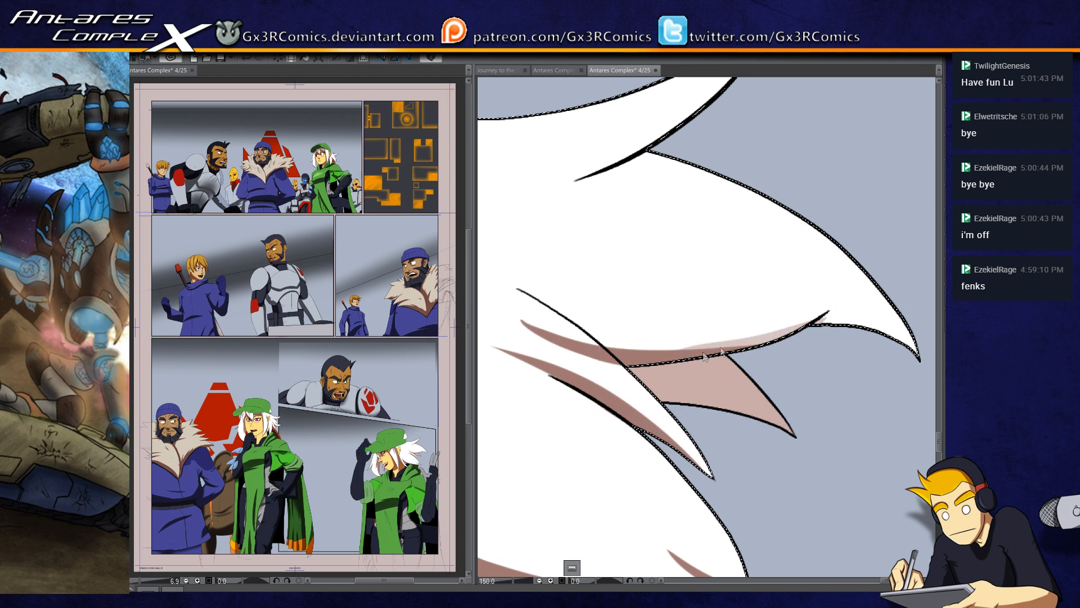
left_click_drag(698, 355, 839, 301)
key("ctrl+z")
left_click_drag(700, 356, 851, 296)
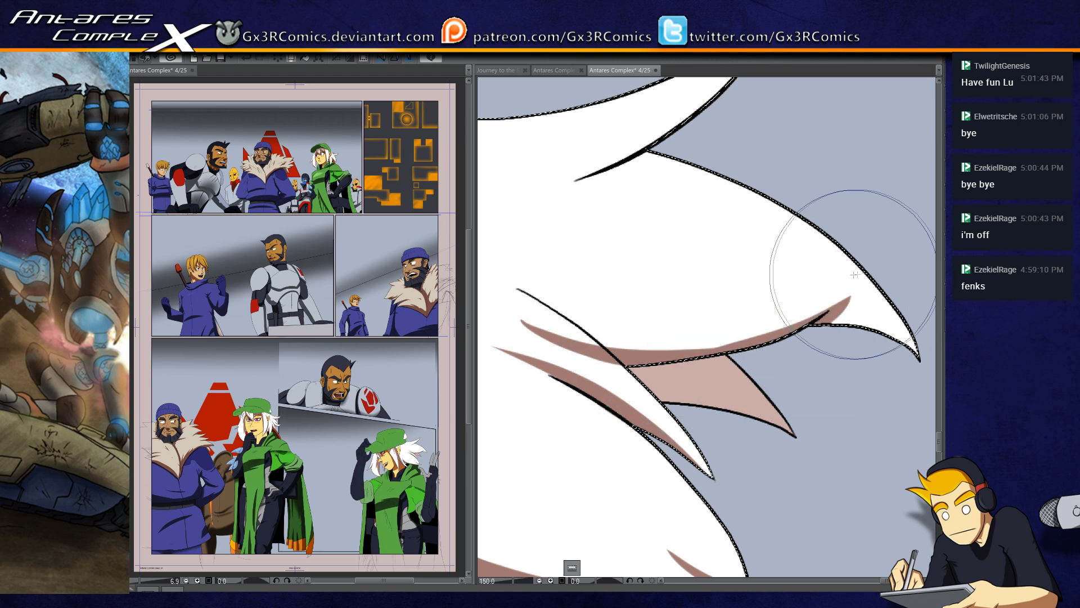
left_click_drag(827, 339, 917, 354)
Step: Paint a curved tapered shadow along the underside of the uppermost hair spike, redoing the stroke once
left_click_drag(830, 330, 769, 342)
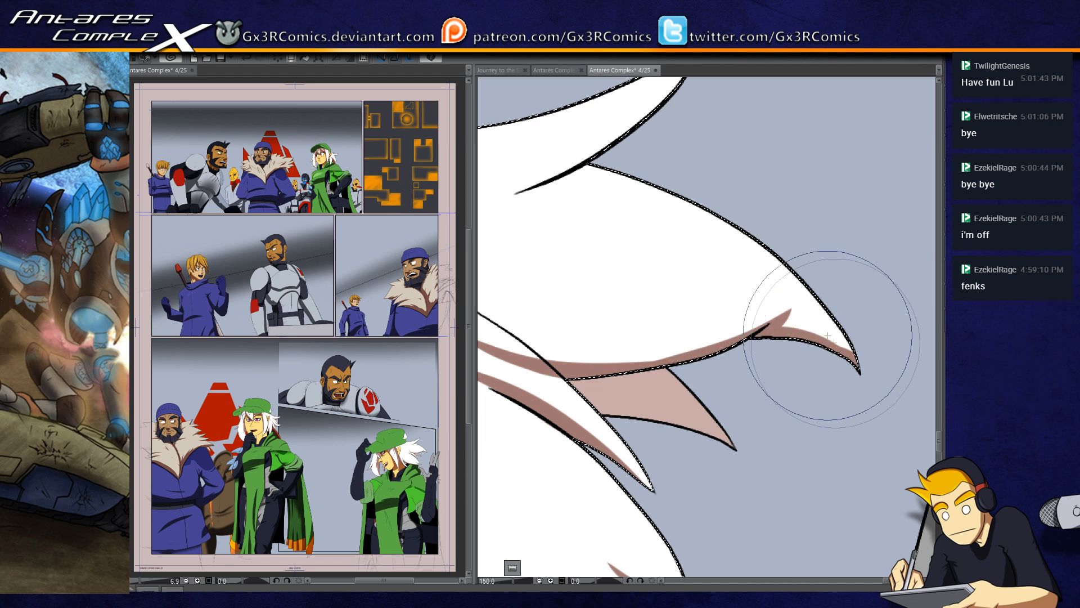
left_click_drag(752, 352, 843, 471)
mouse_move(555, 321)
left_mouse_down()
mouse_move(734, 243)
mouse_move(794, 159)
left_mouse_up()
key("ctrl+z")
left_click_drag(526, 326, 807, 108)
mouse_move(641, 301)
left_mouse_down()
mouse_move(788, 165)
mouse_move(799, 137)
left_mouse_up()
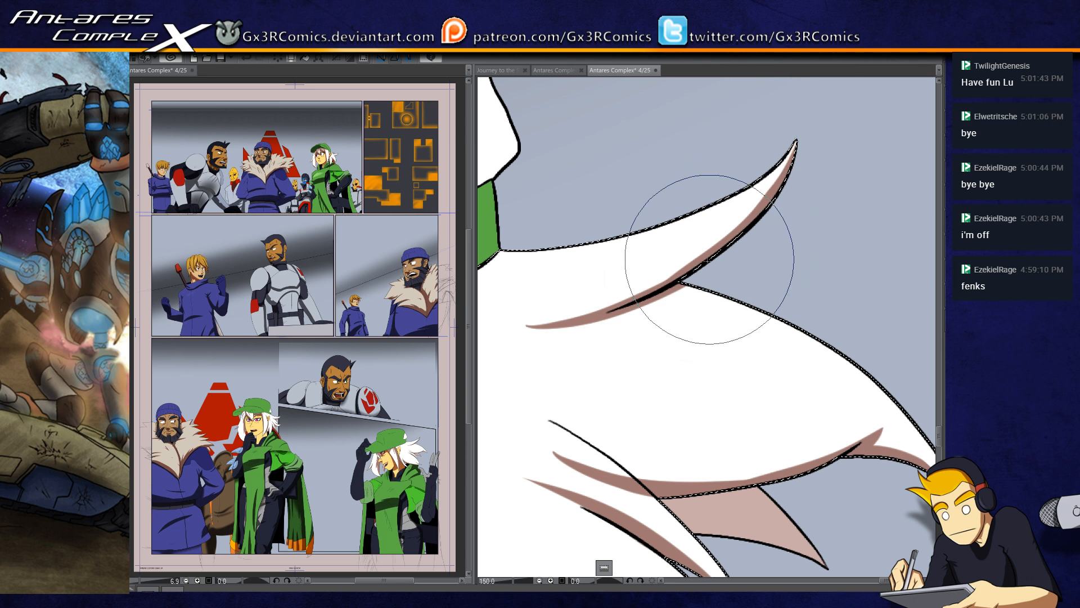
Step: Shade the hair under the cap's edge above the ear, redoing one stroke, and add a tapered fold shadow on the lower back hair
left_click_drag(608, 326, 791, 302)
left_click_drag(532, 292, 640, 361)
key("ctrl+z")
mouse_move(529, 290)
left_mouse_down()
mouse_move(583, 351)
mouse_move(685, 404)
left_mouse_up()
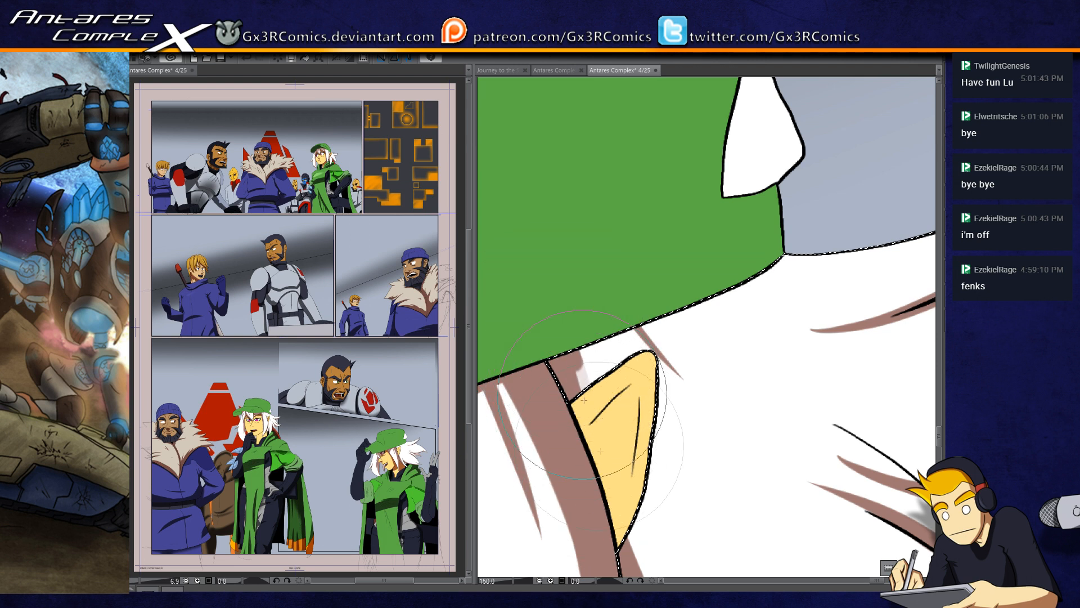
left_click_drag(628, 417, 643, 329)
left_click_drag(746, 342, 559, 359)
left_click_drag(702, 393, 594, 228)
left_click_drag(631, 375, 760, 401)
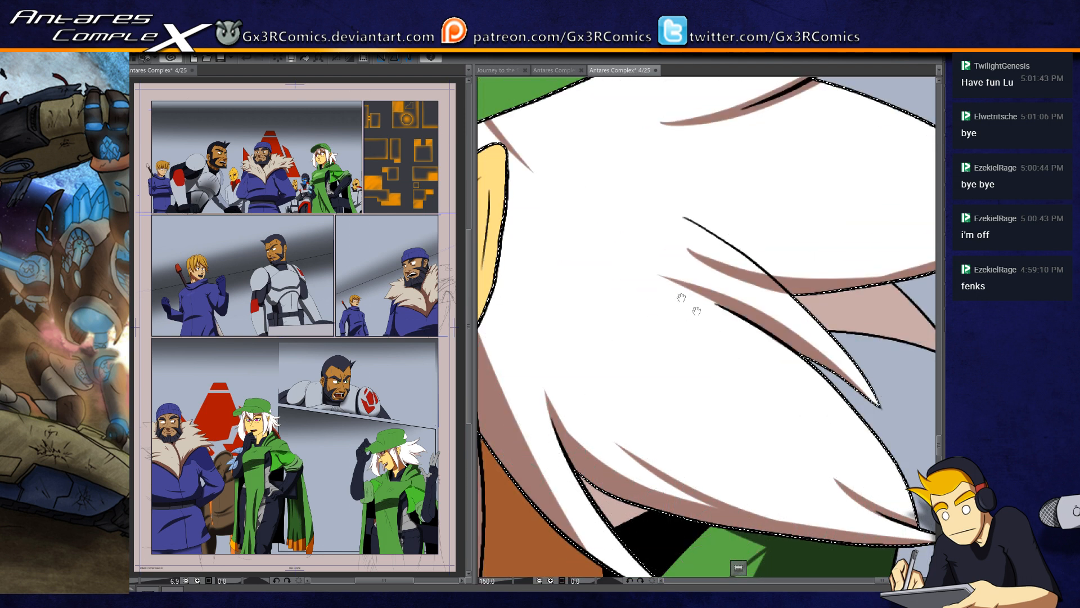
Step: Paint a tapered shadow along the middle crease line of the back hair and widen it where it meets the large lock
left_click_drag(651, 289, 561, 317)
left_click_drag(612, 275, 692, 333)
left_click_drag(643, 284, 707, 339)
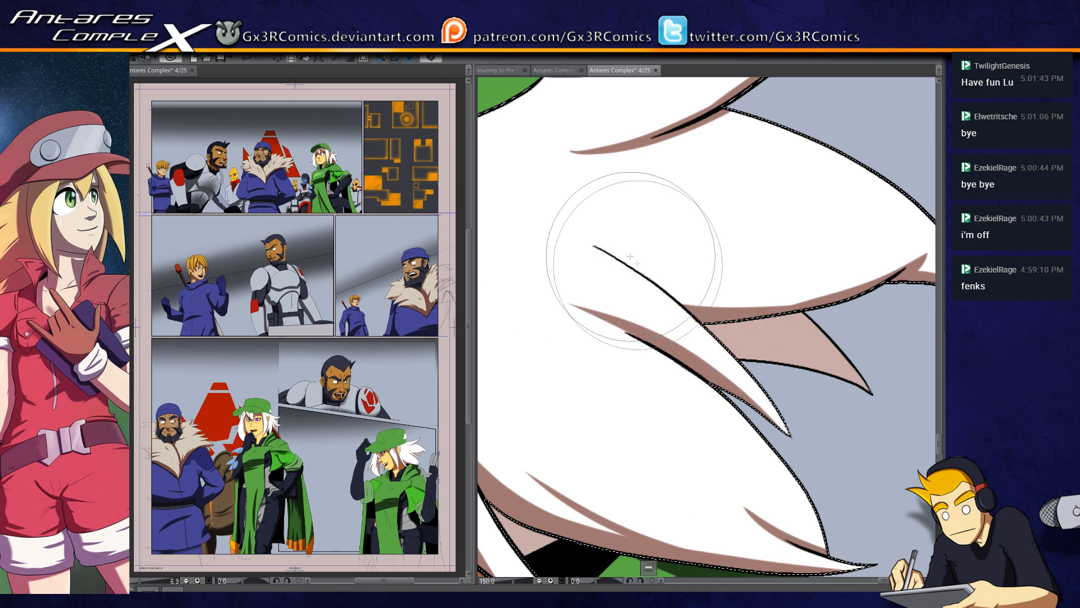
mouse_move(581, 239)
left_mouse_down()
mouse_move(635, 262)
mouse_move(706, 328)
left_mouse_up()
left_click_drag(605, 255, 709, 318)
mouse_move(651, 278)
left_mouse_down()
mouse_move(746, 318)
mouse_move(795, 311)
left_mouse_up()
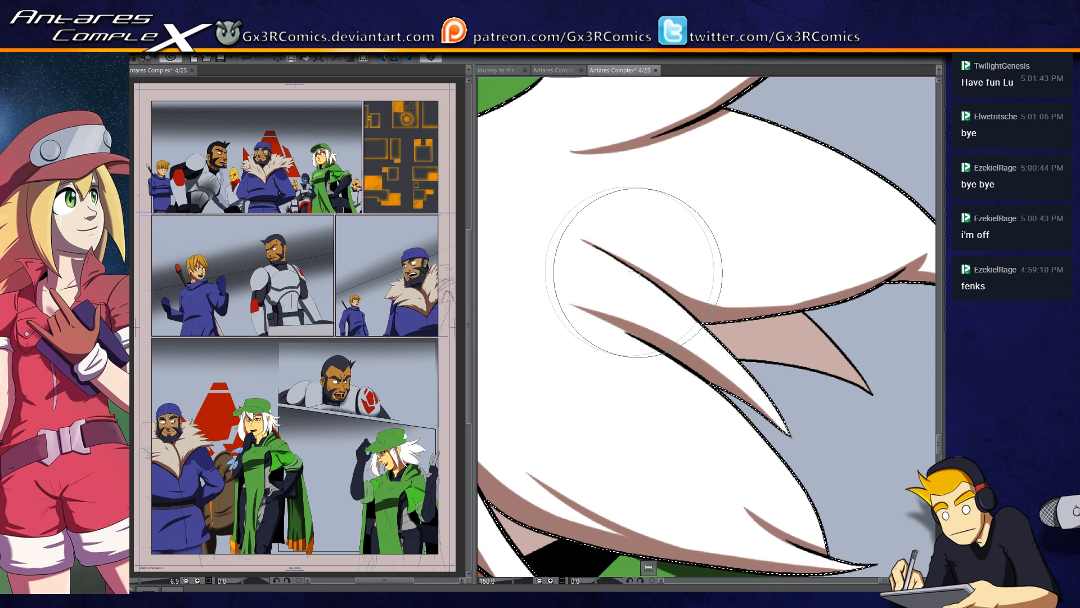
mouse_move(653, 275)
left_mouse_down()
mouse_move(799, 305)
mouse_move(842, 281)
left_mouse_up()
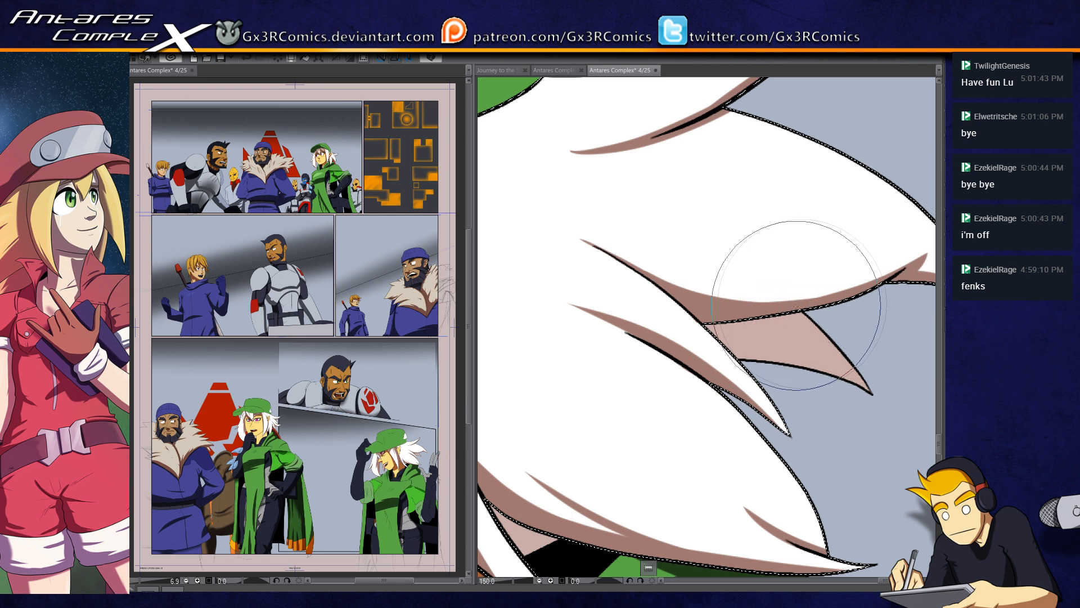
Step: Select the pinkish inner hair tip behind the locks, paint a dark shadow across it, and clear the selection
left_click_drag(794, 306, 761, 311)
key("w")
left_click(727, 349)
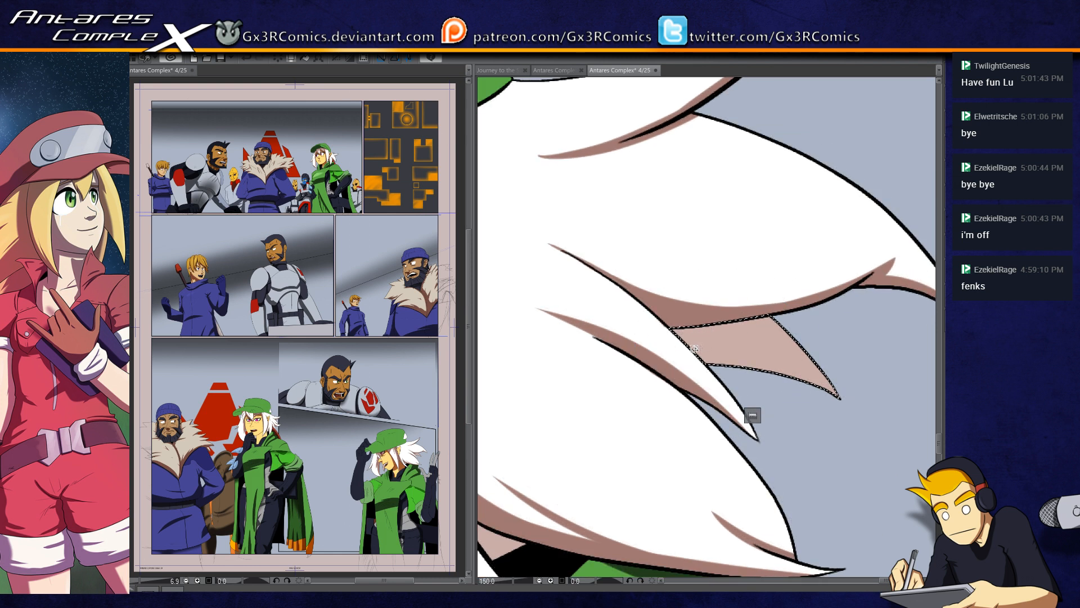
left_click_drag(636, 319, 700, 362)
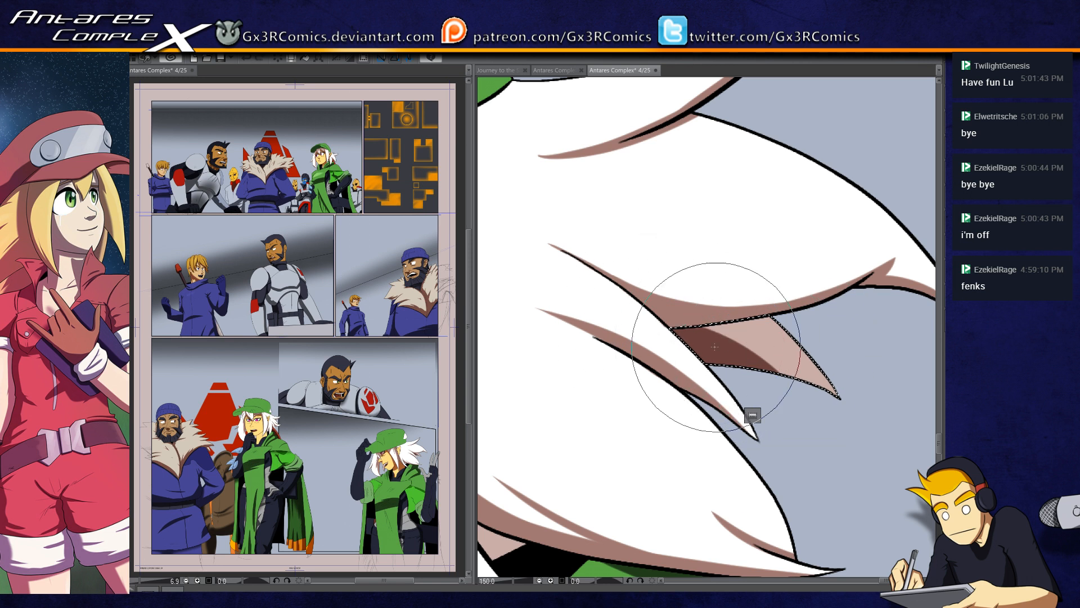
left_click_drag(701, 380, 649, 390)
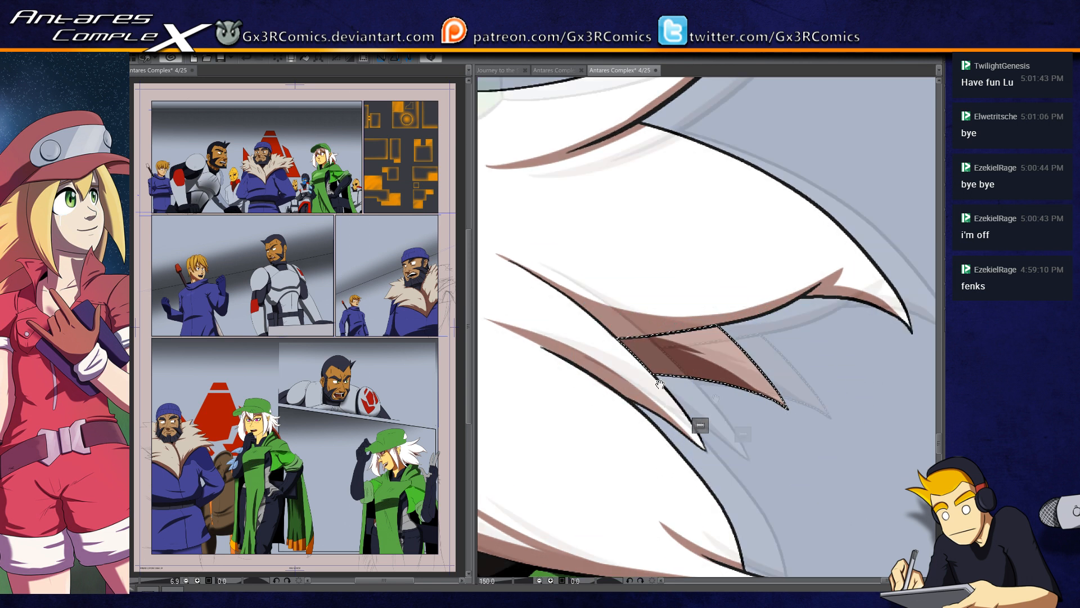
left_click_drag(658, 381, 673, 424)
key("ctrl+d")
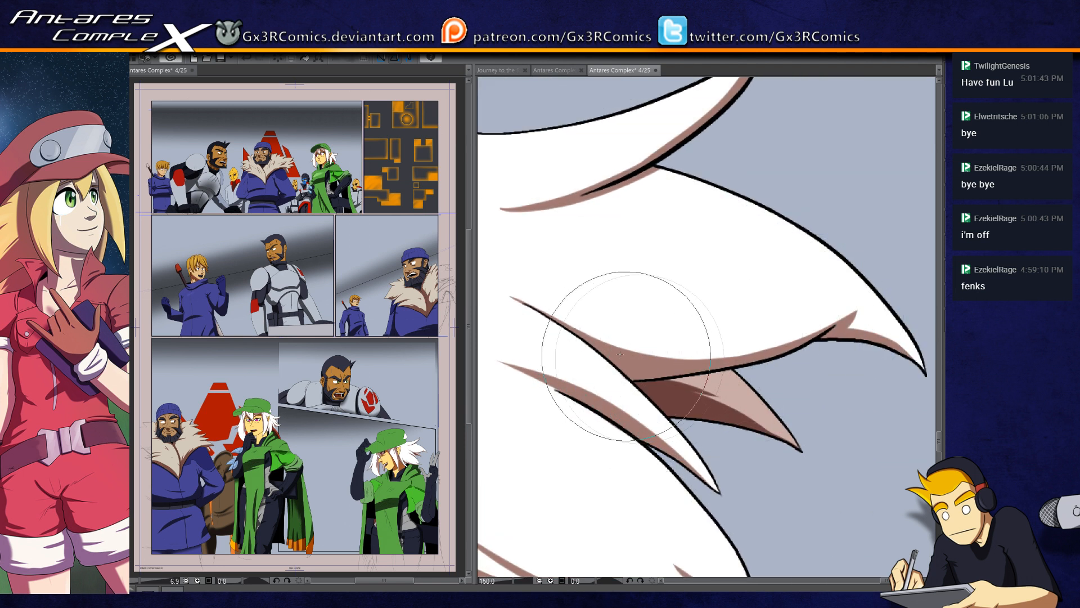
Step: Restore the back hair selection and paint a shadow strip in the hair along the ear's rear edge
left_click_drag(655, 358, 750, 345)
left_click_drag(619, 352, 702, 367)
left_click_drag(615, 373, 664, 384)
left_click_drag(592, 415, 636, 323)
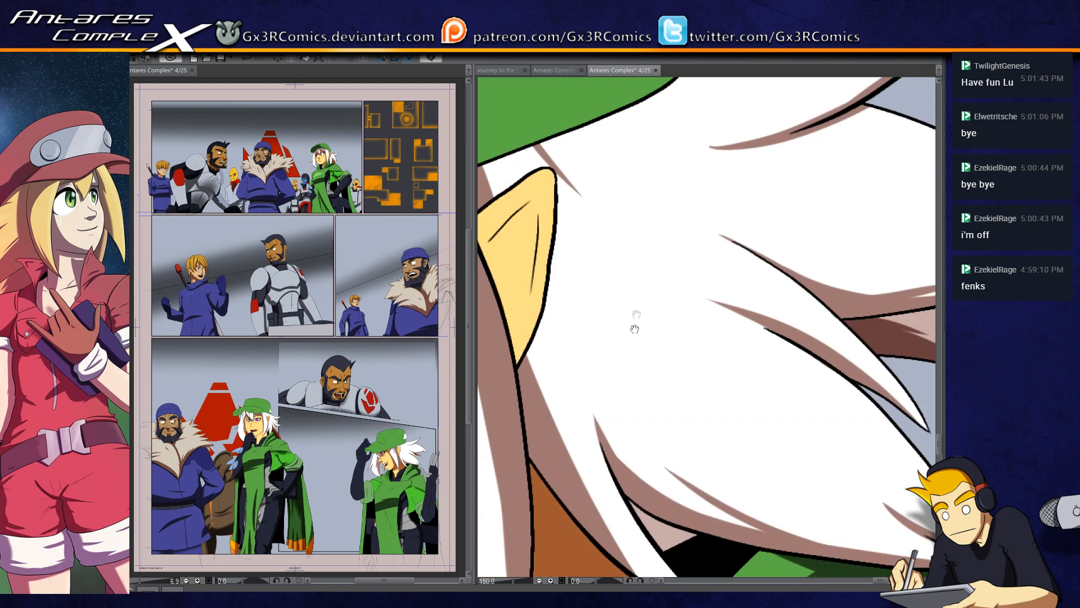
key("ctrl+shift+d")
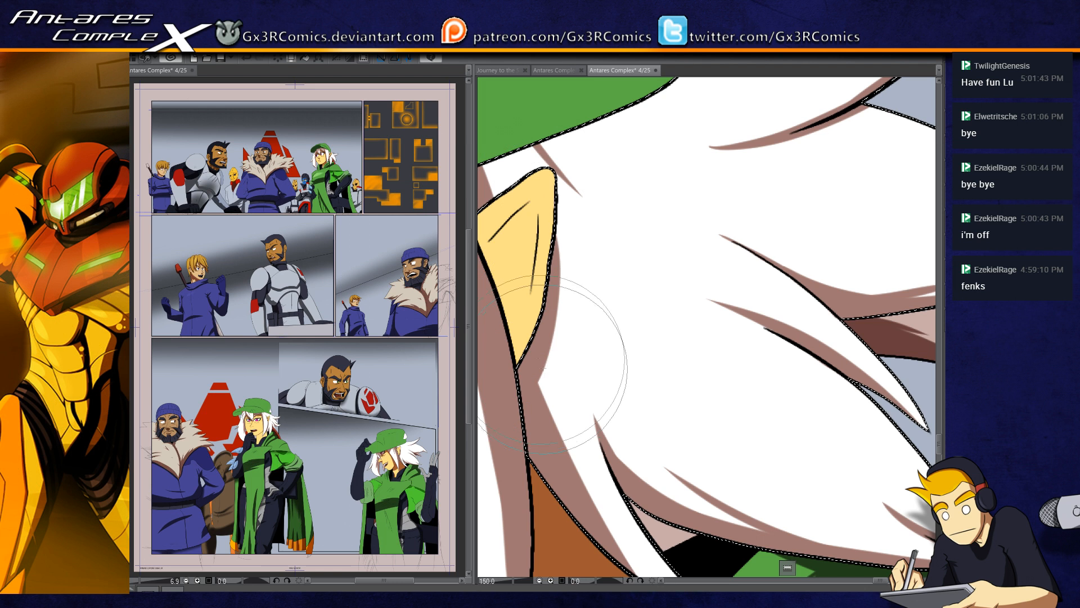
mouse_move(531, 278)
left_mouse_down()
mouse_move(577, 352)
mouse_move(582, 273)
left_mouse_up()
Step: Select the pointed ear and paint shadows along its inner folds and lower edge, redoing one stroke, and clear the selection
key("w")
left_click(561, 332)
key("b")
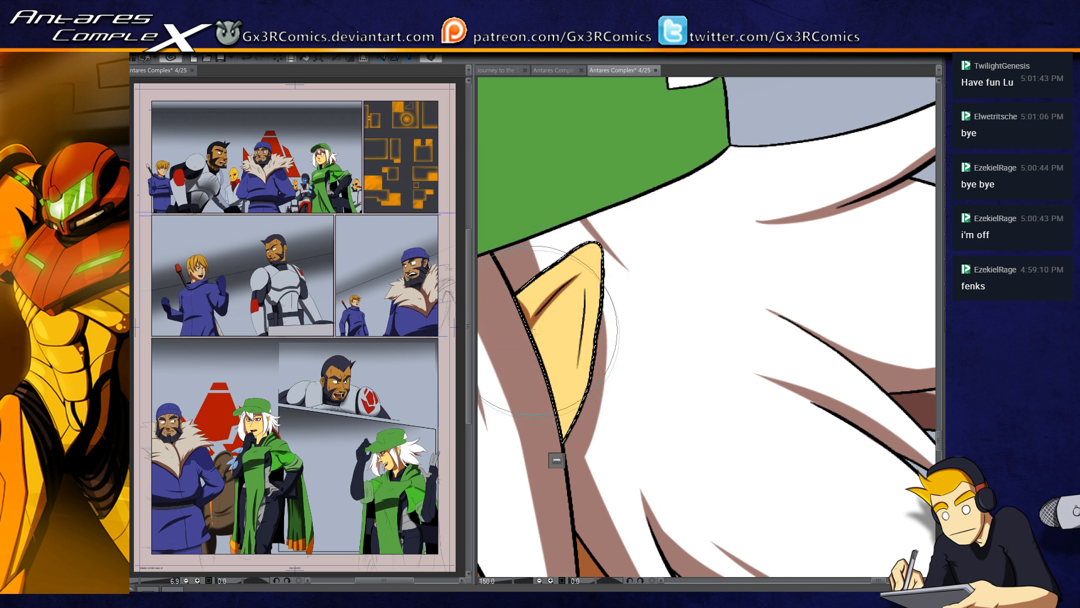
mouse_move(532, 328)
left_mouse_down()
mouse_move(557, 431)
mouse_move(605, 366)
left_mouse_up()
mouse_move(564, 440)
left_mouse_down()
mouse_move(594, 379)
mouse_move(597, 330)
left_mouse_up()
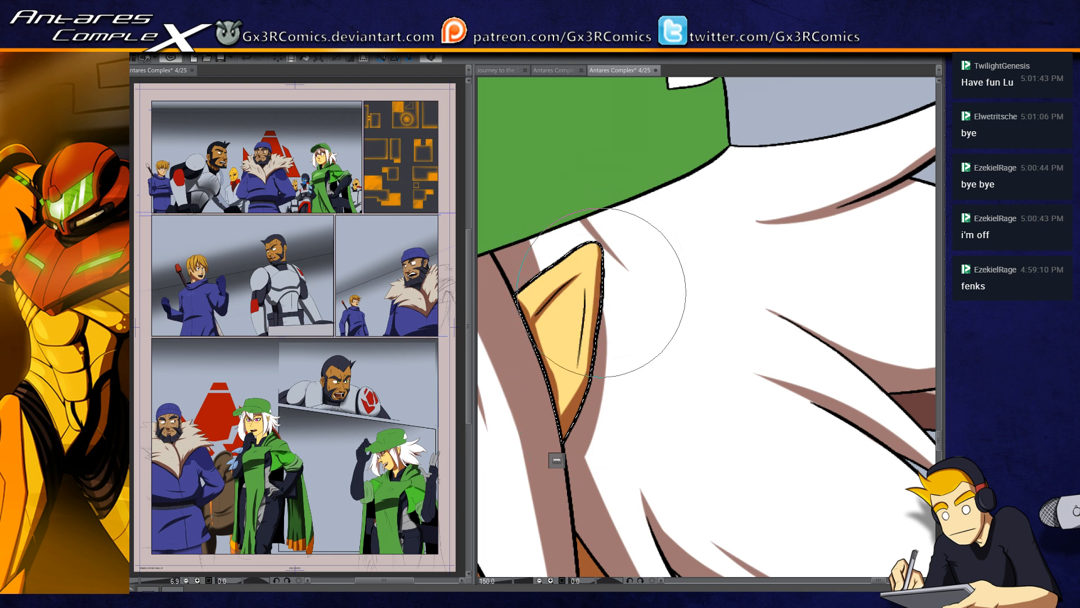
key("ctrl+z")
mouse_move(539, 340)
left_mouse_down()
mouse_move(577, 318)
mouse_move(585, 345)
mouse_move(584, 286)
mouse_move(552, 449)
mouse_move(550, 369)
left_mouse_up()
key("ctrl+d")
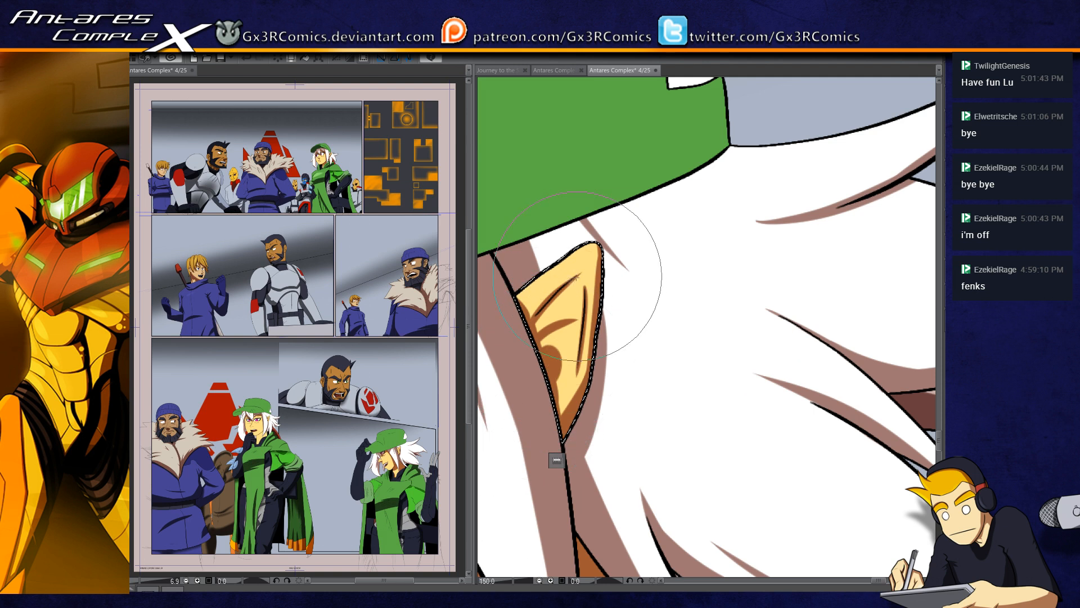
Step: Select the small white patch at the back of the cap, shade its lower edge, add thin tapered crease shadows, and clear the selection
left_click_drag(590, 267, 640, 253)
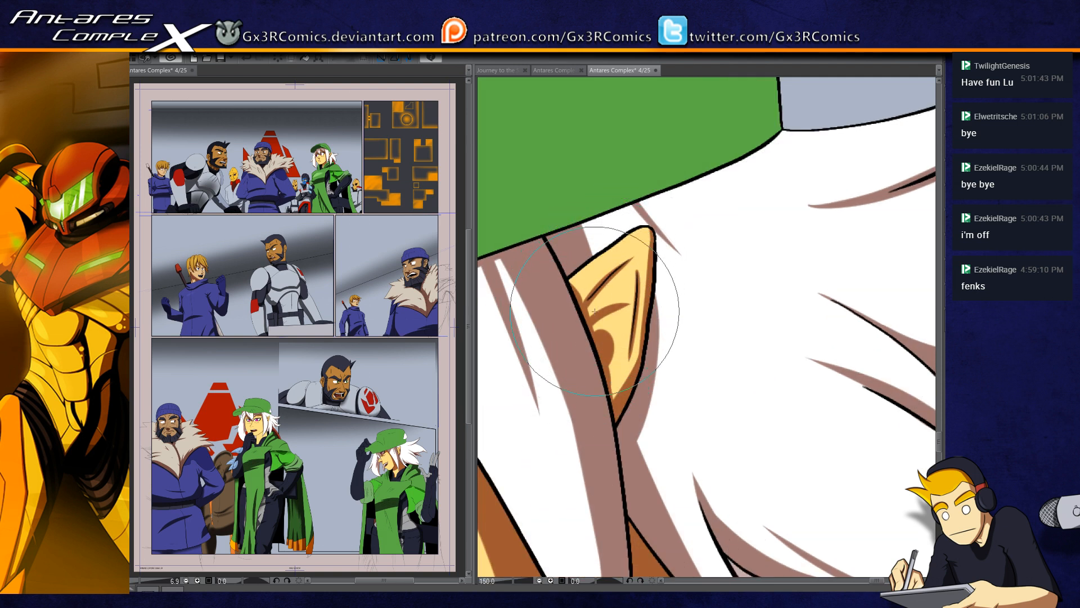
scroll(596, 316, "down", 5)
key("w")
left_click(658, 217)
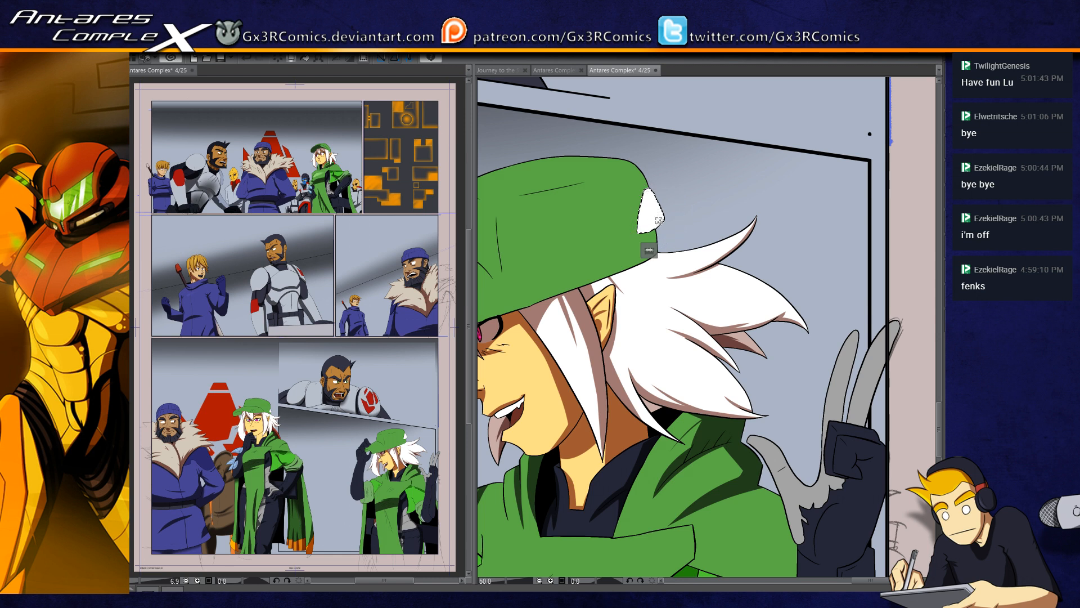
scroll(655, 236, "up", 5)
key("p")
mouse_move(597, 237)
left_mouse_down()
mouse_move(593, 206)
mouse_move(586, 231)
mouse_move(716, 163)
left_mouse_up()
mouse_move(598, 213)
left_mouse_down()
mouse_move(736, 164)
mouse_move(676, 184)
mouse_move(689, 169)
mouse_move(600, 248)
mouse_move(598, 225)
left_mouse_up()
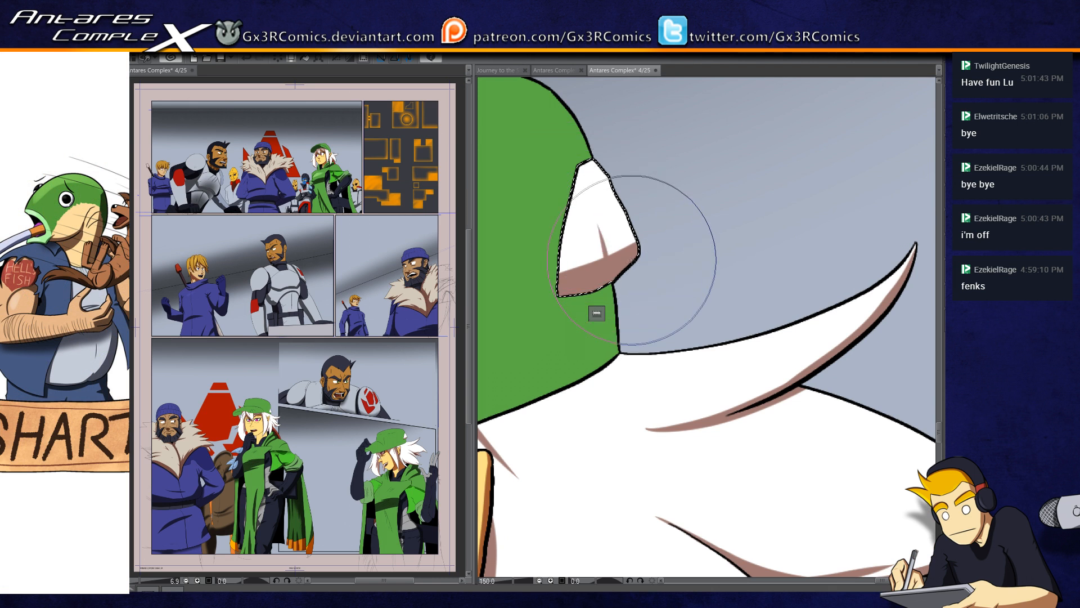
left_click_drag(585, 163, 594, 175)
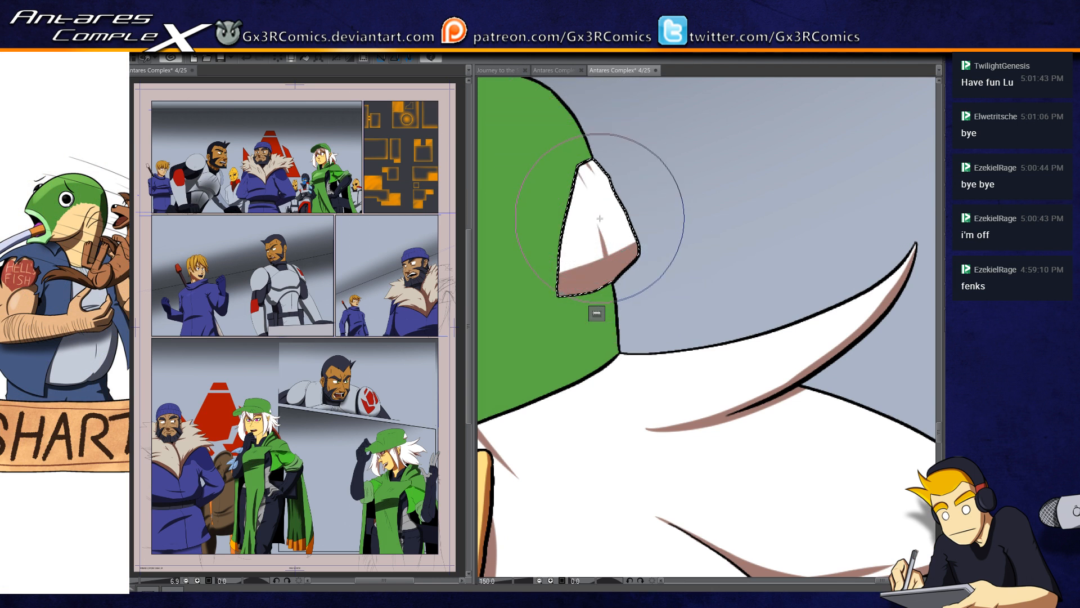
left_click_drag(631, 247, 627, 227)
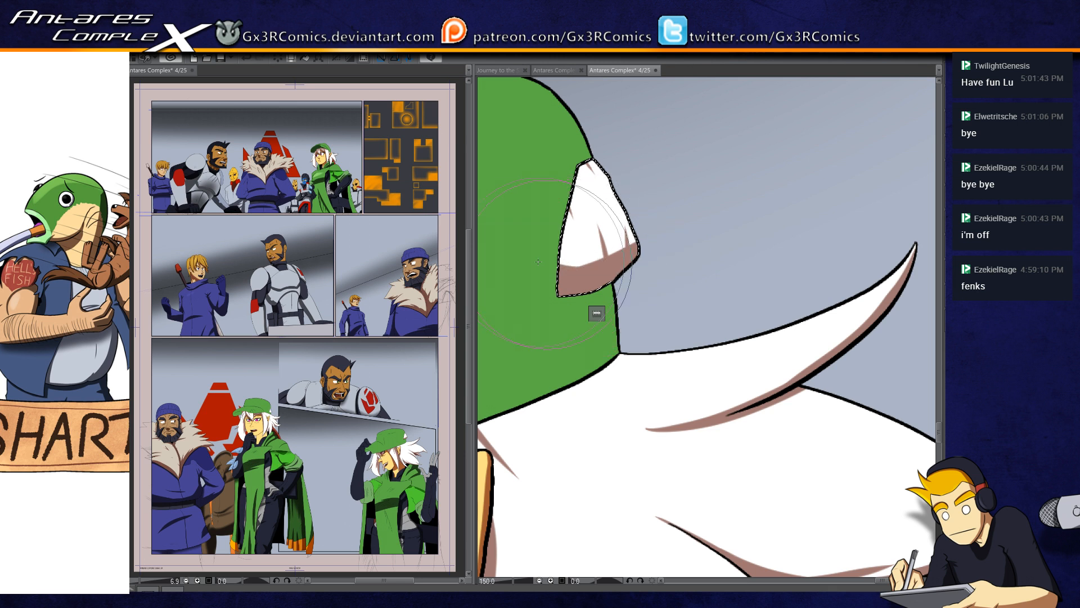
left_click_drag(552, 474, 612, 378)
key("ctrl+d")
Step: Select the back hair again and paint another tapered strand shadow running down from the cap's edge behind the ear
key("w")
left_click(601, 336)
key("p")
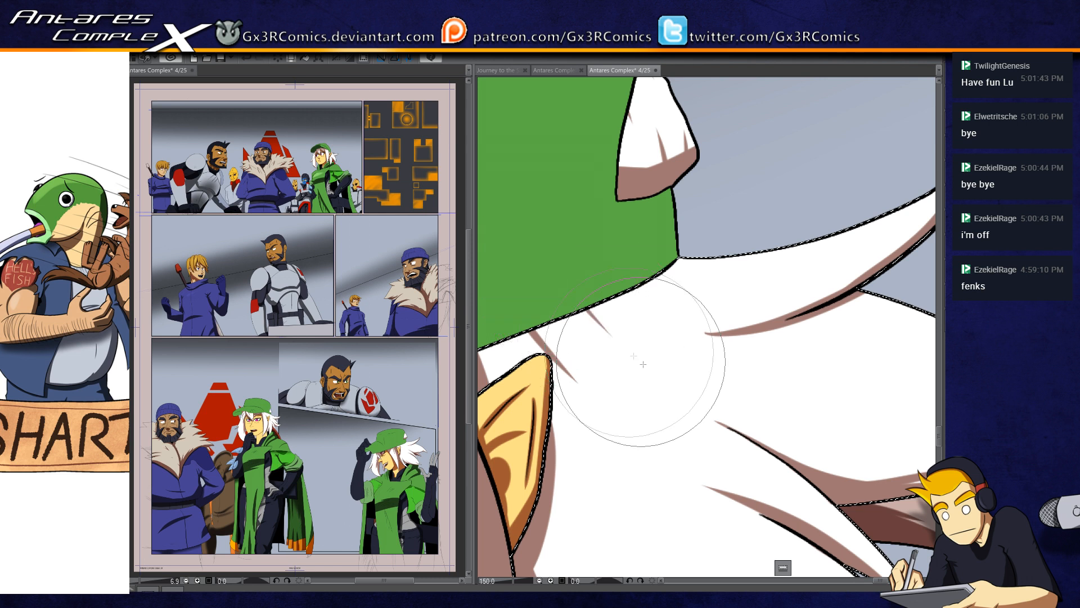
left_click_drag(589, 286, 671, 343)
left_click_drag(554, 378, 720, 325)
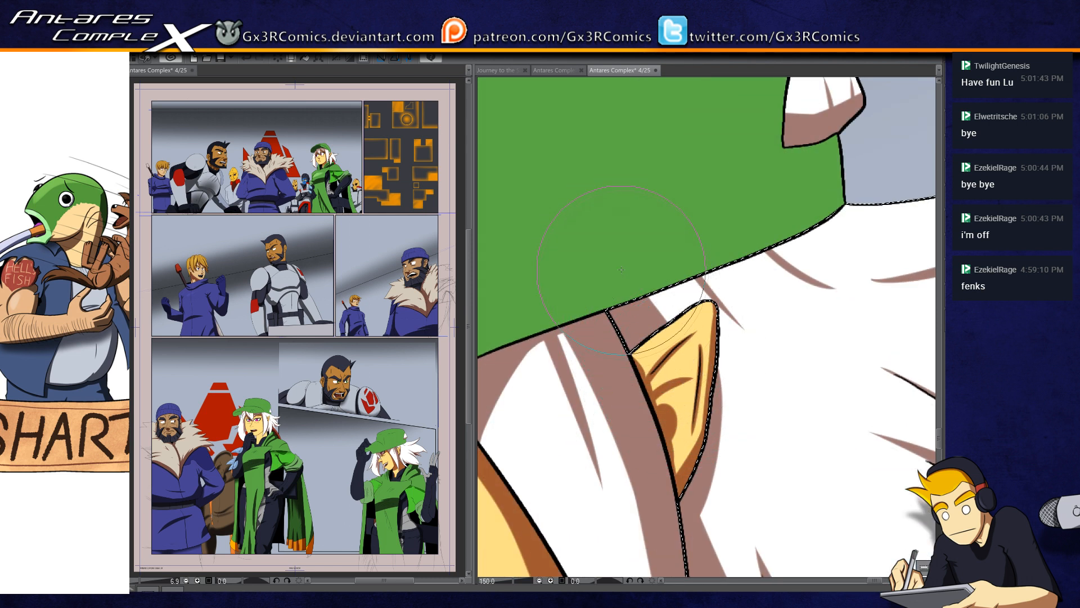
left_click_drag(725, 378, 764, 426)
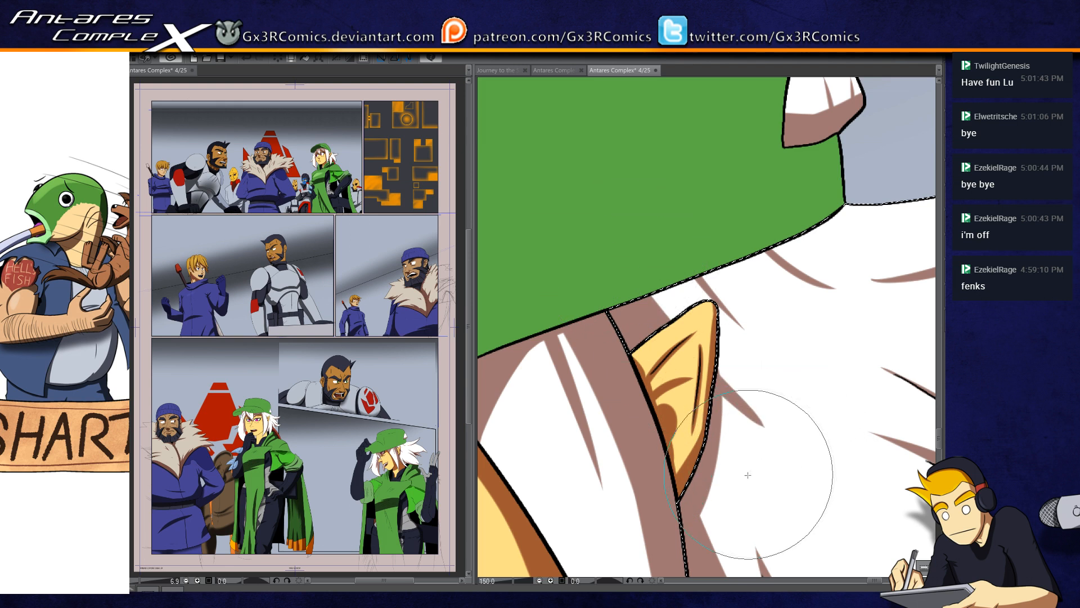
scroll(748, 475, "down", 2)
left_click_drag(640, 518, 687, 360)
left_click_drag(675, 455, 652, 395)
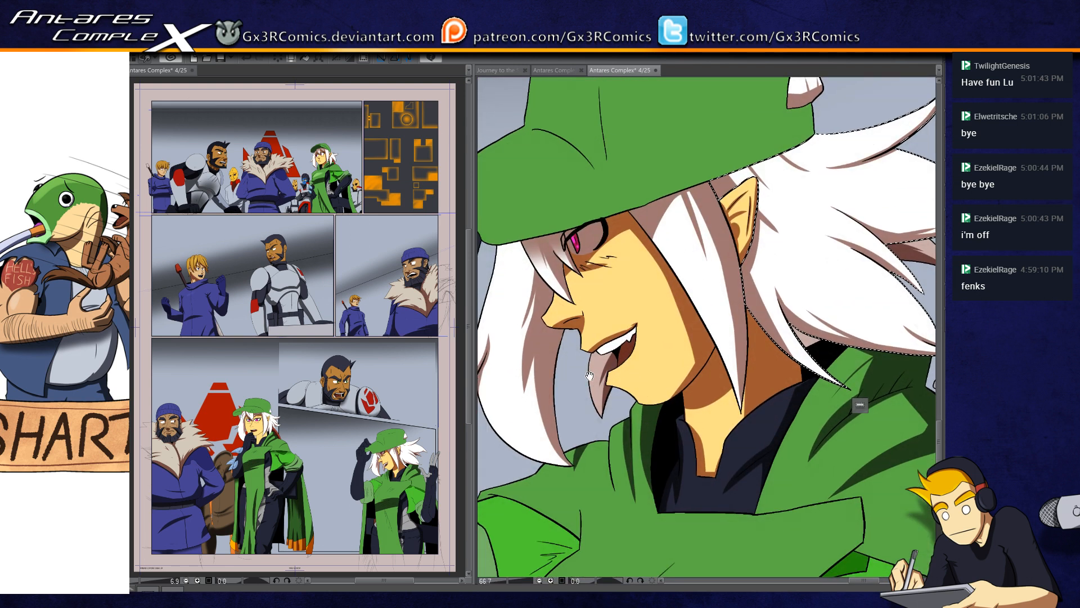
Step: Select the white-haired woman's teeth, paint a small shadow on them near the mouth corner, and clear the selection
left_click(639, 383)
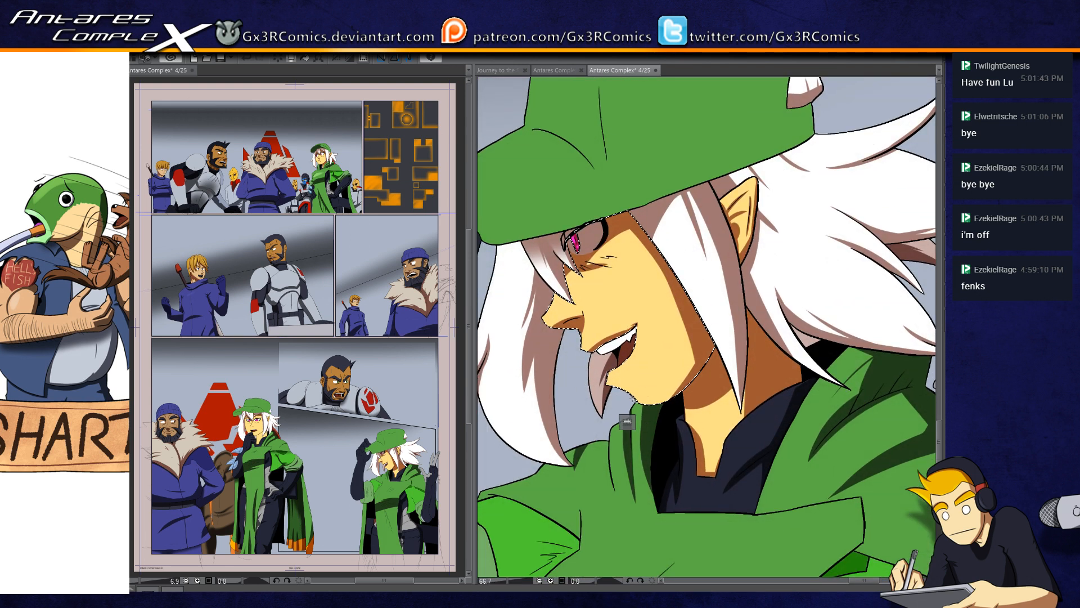
scroll(629, 402, "up", 4)
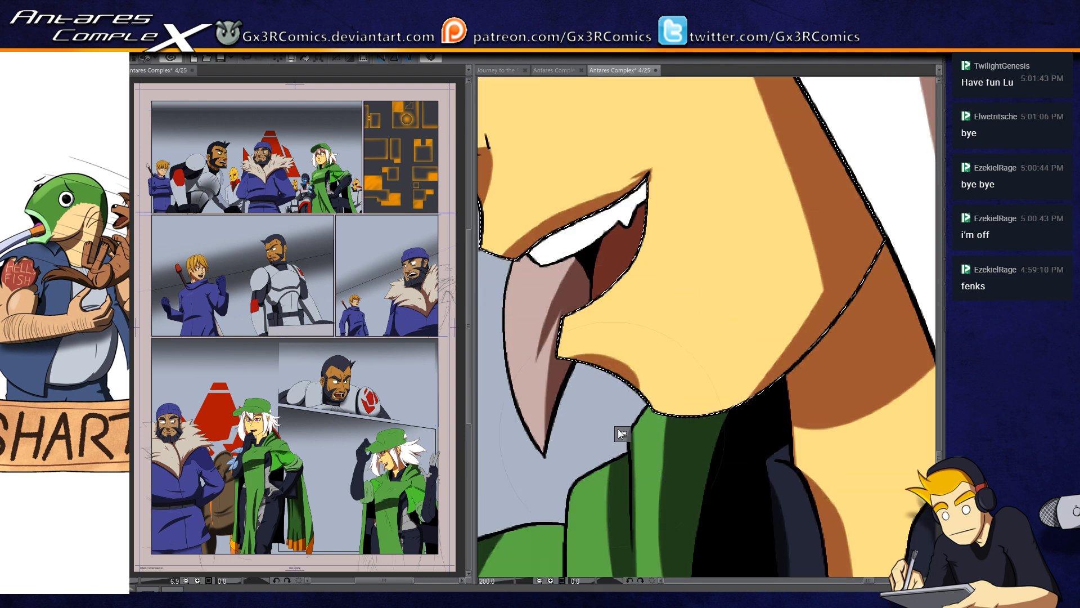
left_click_drag(618, 371, 612, 428)
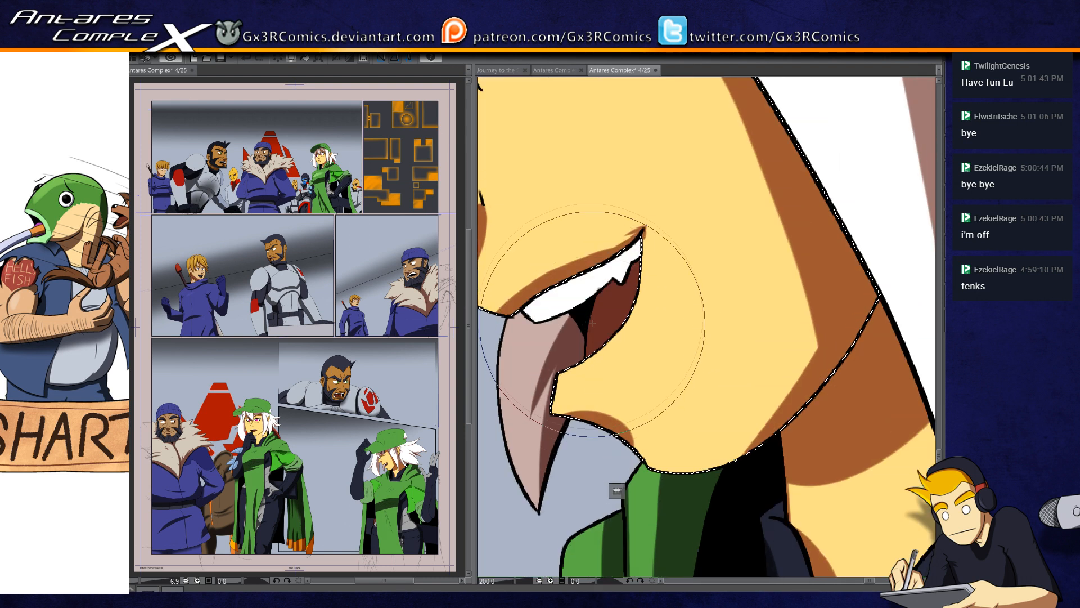
left_click(579, 293)
key("b")
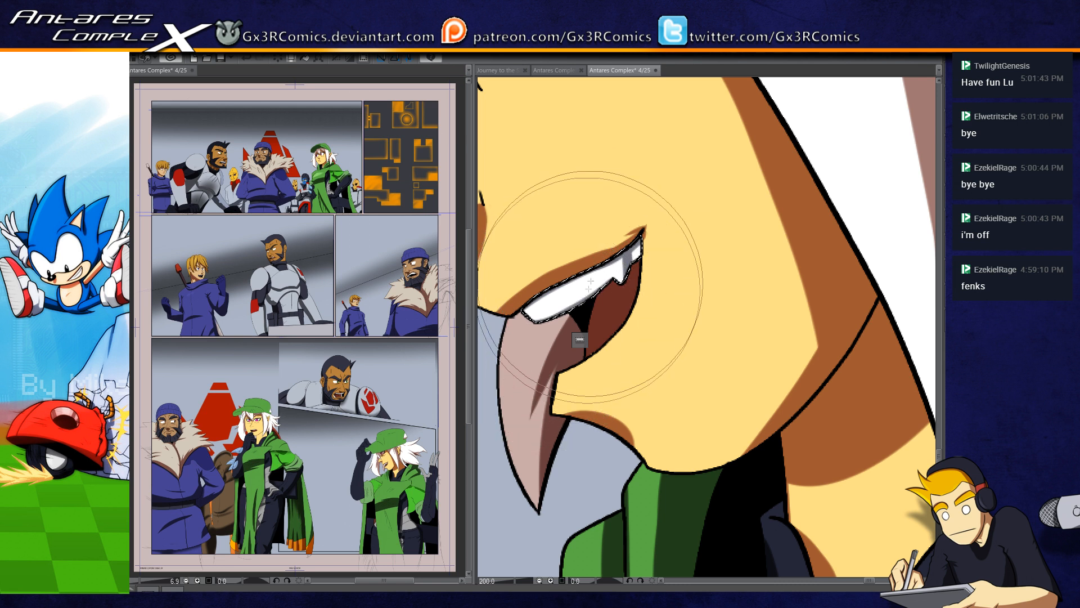
key("ctrl+d")
Step: Select the inside of her mouth and paint a dark shadow beneath the upper teeth
key("w")
left_click(608, 320)
key("b")
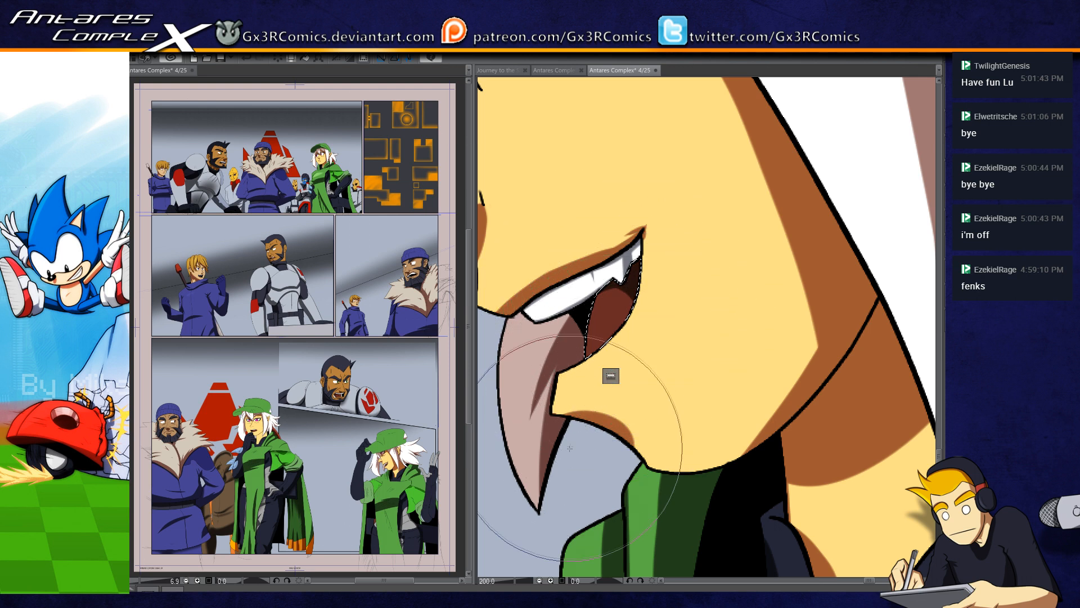
Step: Select the bright green cloth at her shoulder and paint tapered fold shadows and a dark area along its lower edge
scroll(570, 453, "down", 2)
left_click_drag(657, 516, 659, 325)
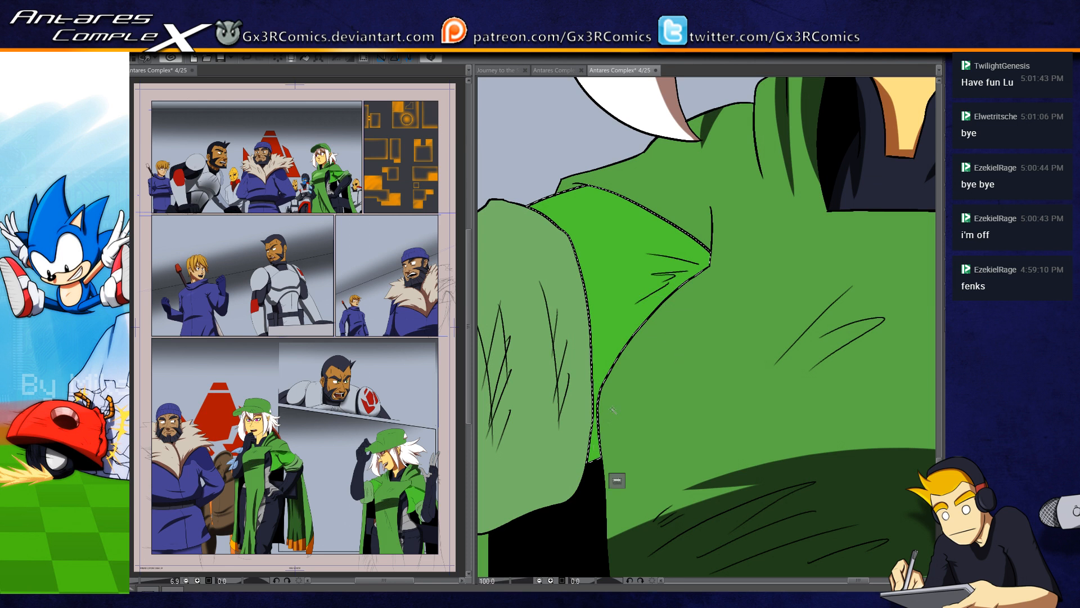
left_click_drag(610, 385, 637, 349)
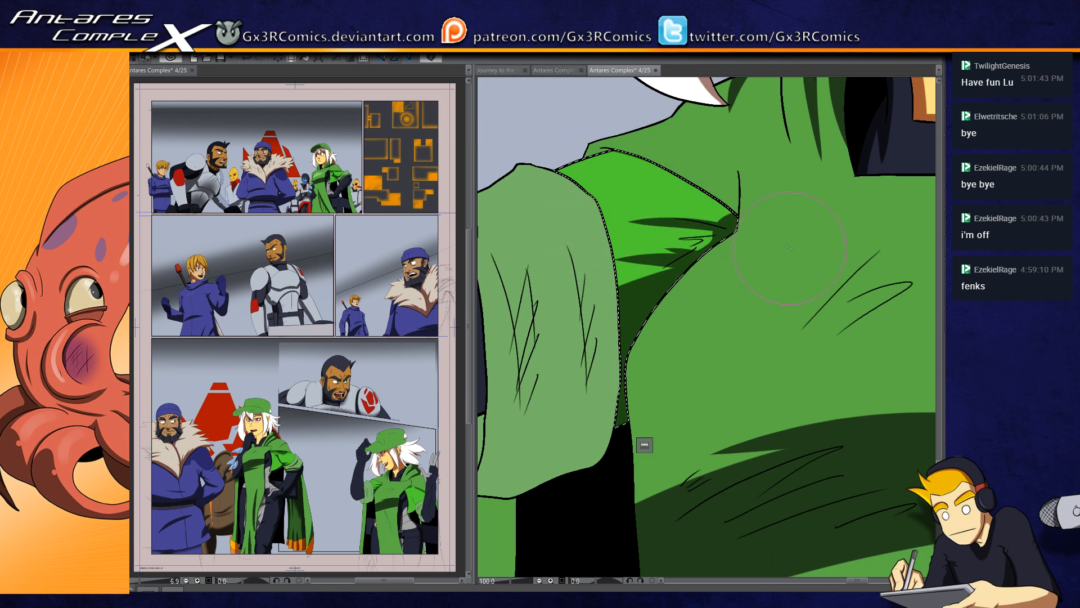
left_click_drag(693, 373, 661, 348)
left_click_drag(647, 244, 602, 272)
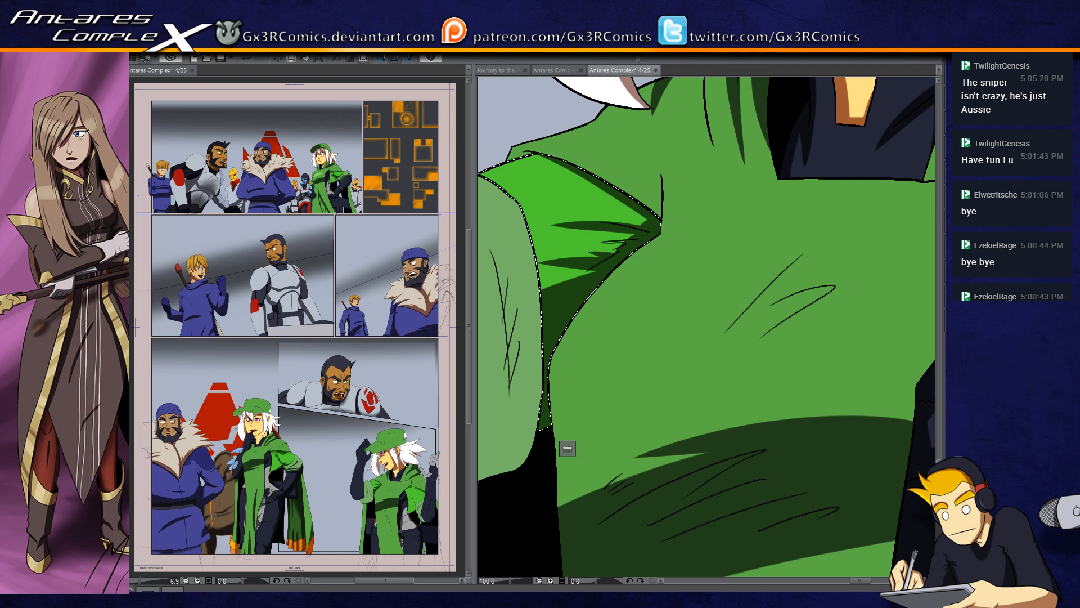
Step: Select the pale green sleeve cuff and shade its underside, outer edge and vertical creases
left_click_drag(512, 423, 611, 326)
left_click_drag(561, 365, 676, 325)
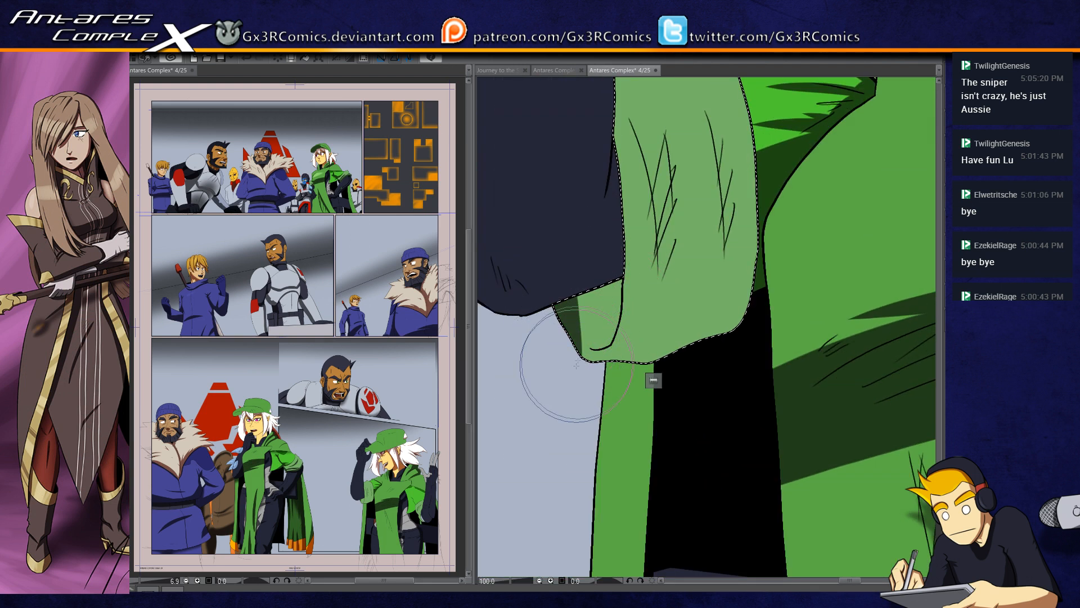
left_click_drag(631, 342, 605, 367)
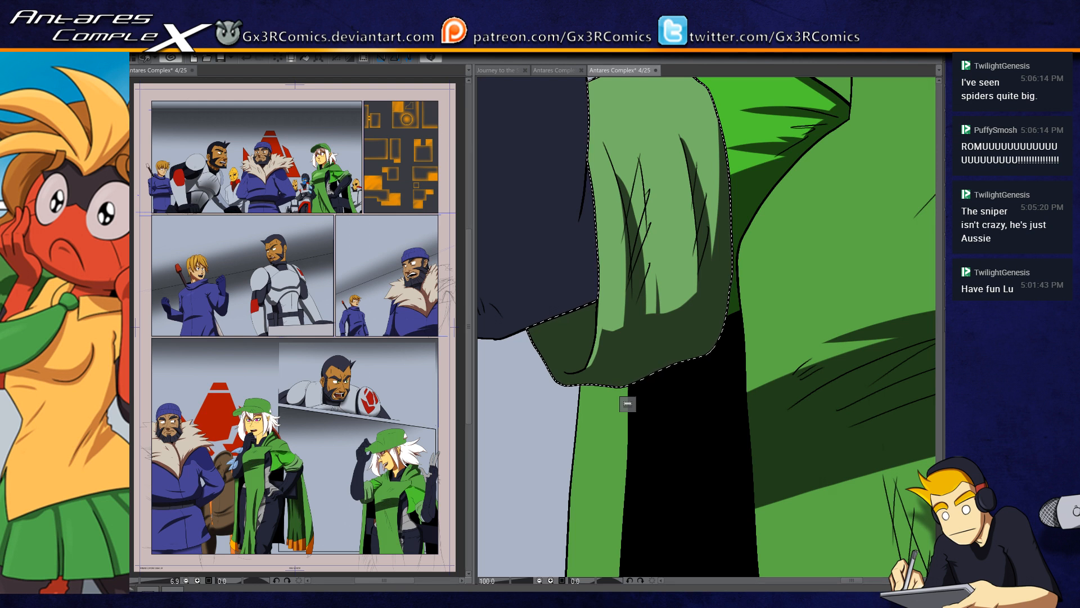
left_click_drag(600, 370, 590, 404)
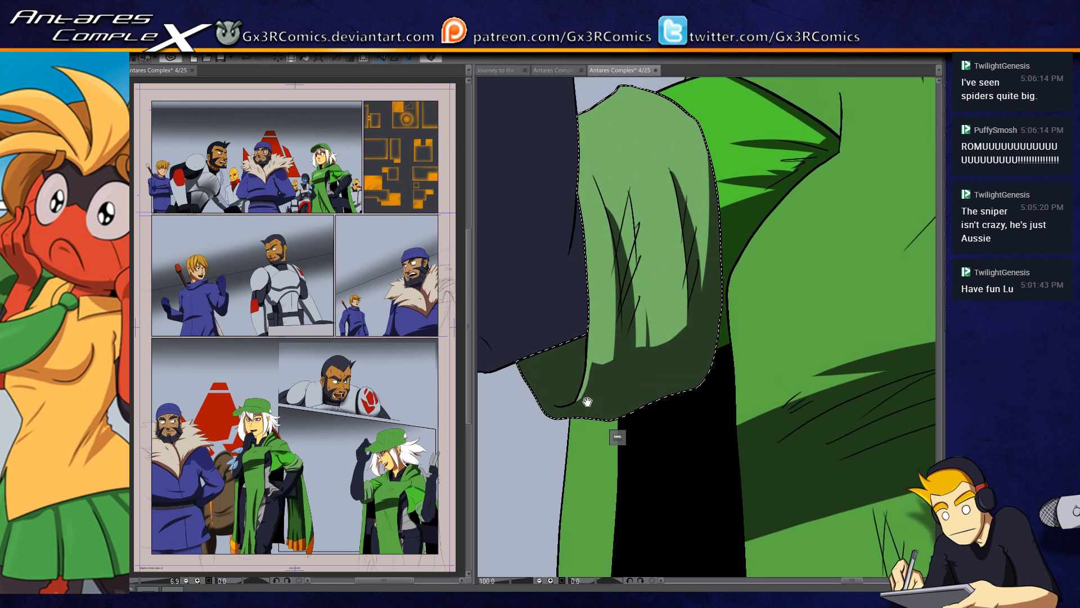
Step: Add jagged crease shadows to the sleeve cuff, extend its lower shadow, and shade the upper corner beside the arm
left_click_drag(634, 350, 728, 320)
left_click_drag(641, 365, 704, 333)
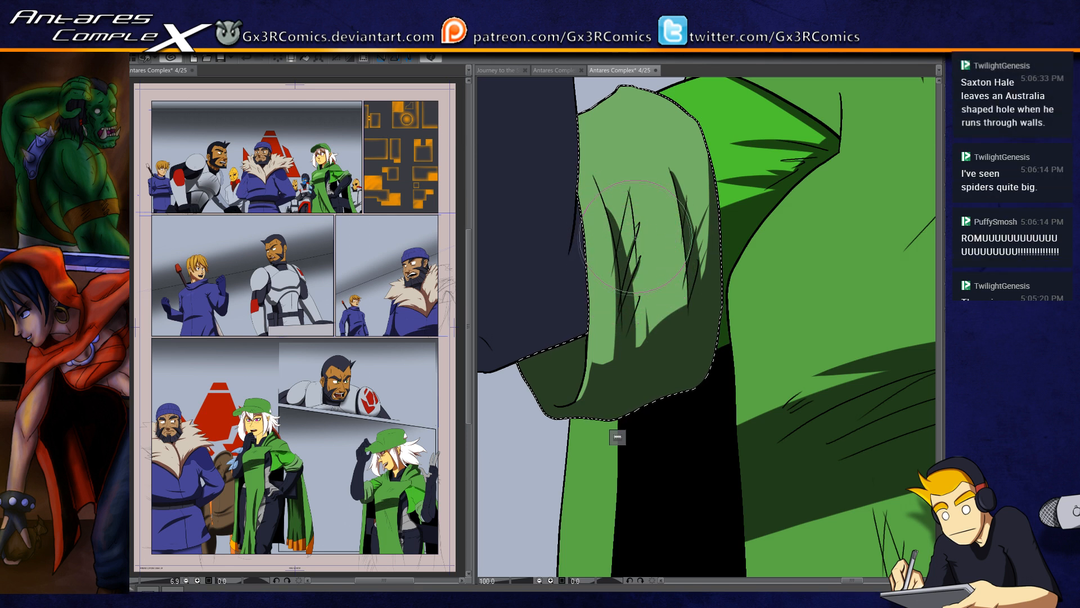
left_click_drag(612, 253, 629, 294)
mouse_move(595, 179)
left_mouse_down()
mouse_move(596, 190)
mouse_move(608, 164)
mouse_move(614, 198)
mouse_move(611, 159)
mouse_move(615, 213)
left_mouse_up()
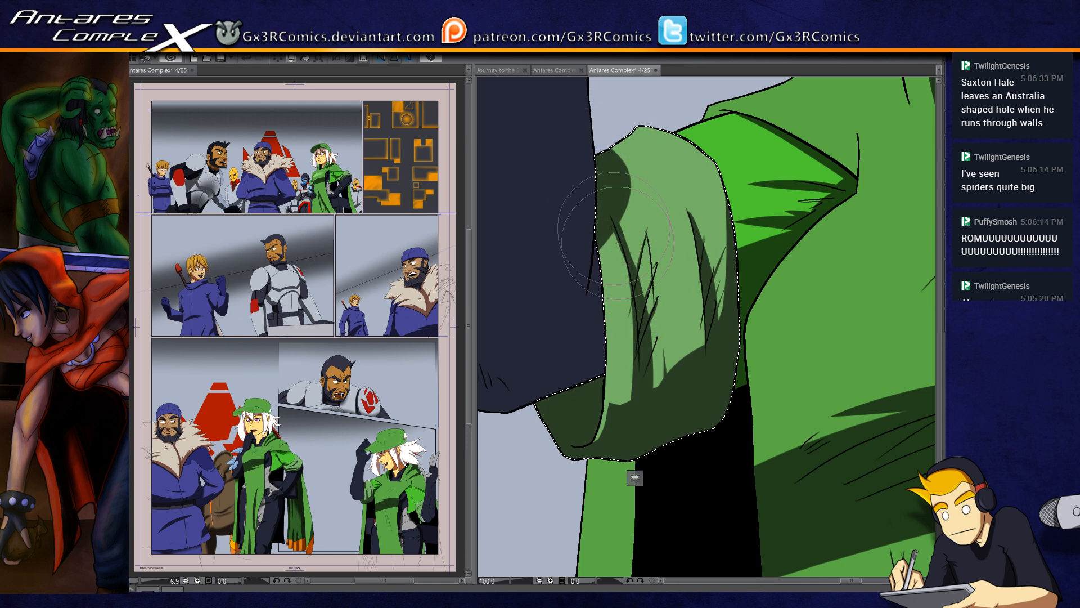
left_click_drag(581, 385, 633, 312)
Step: Select the dark raised arm and paint a shadow across the underside of its elbow
scroll(614, 363, "down", 1)
left_click_drag(587, 353, 573, 375)
left_click_drag(612, 313, 619, 393)
key("w")
left_click(605, 383)
key("b")
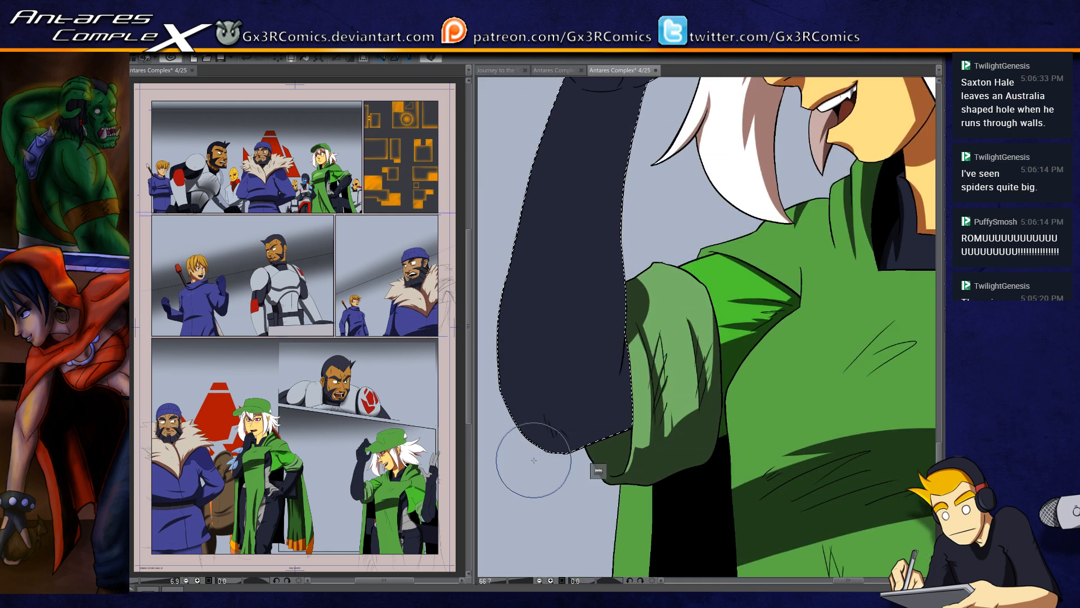
left_click_drag(533, 459, 682, 413)
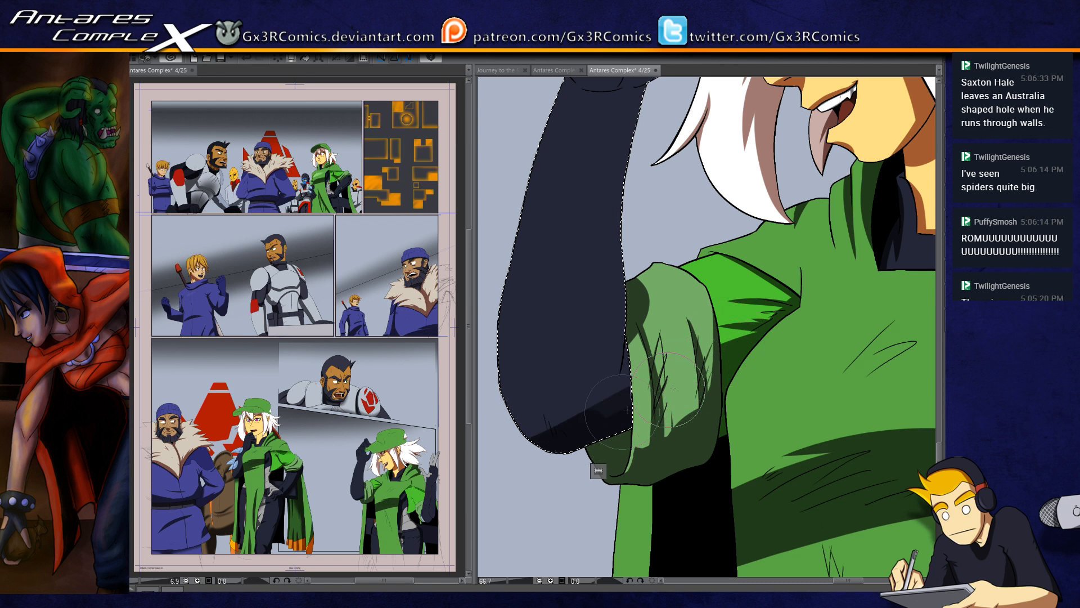
left_click_drag(517, 428, 688, 353)
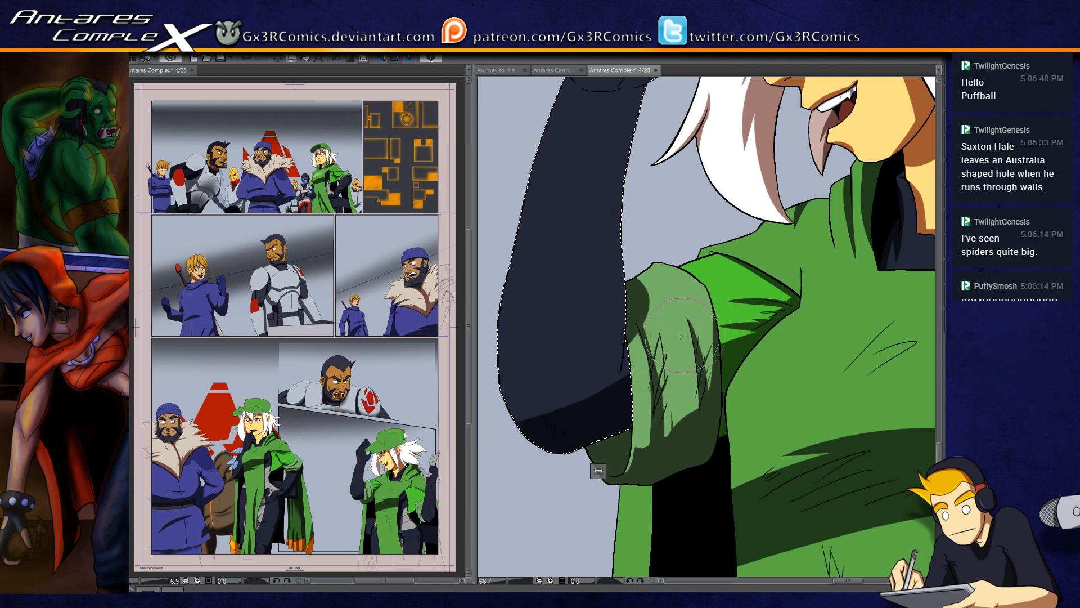
Step: Paint a narrow shadow along the arm's inner edge from the elbow up to the wrist
left_click_drag(624, 322, 611, 394)
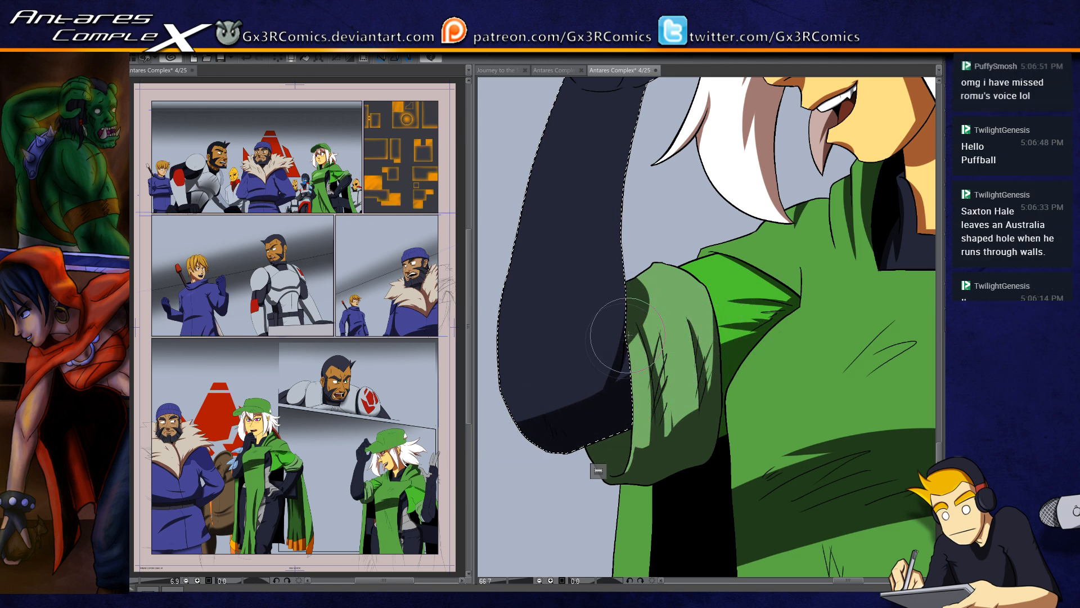
left_click_drag(625, 309, 591, 439)
left_click_drag(632, 309, 609, 383)
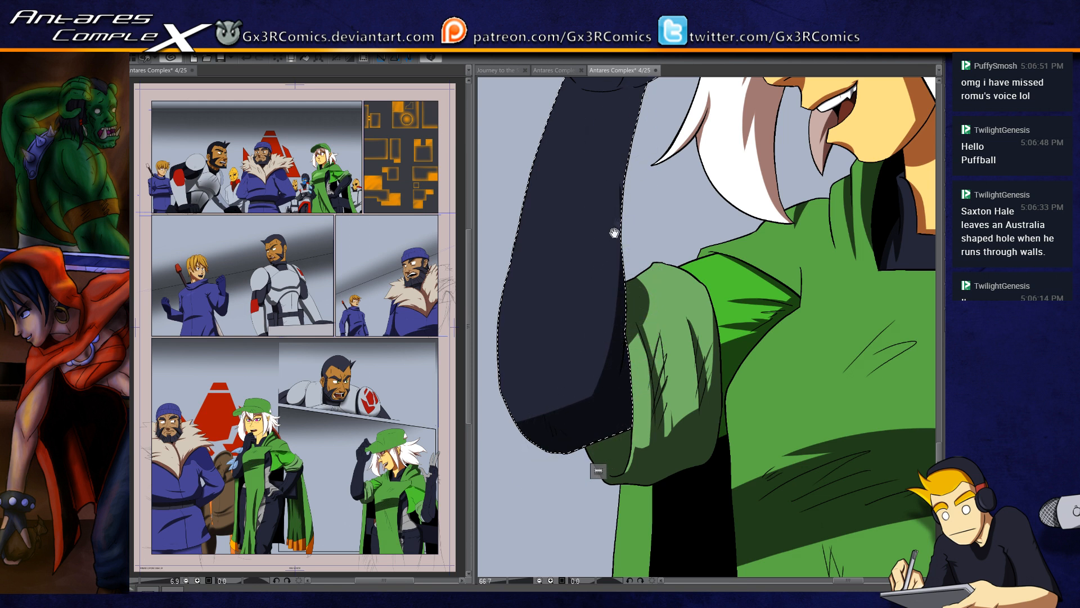
left_click_drag(615, 232, 569, 324)
left_click_drag(579, 277, 577, 424)
left_click_drag(568, 461, 586, 236)
left_click_drag(577, 428, 581, 225)
left_click_drag(577, 377, 593, 189)
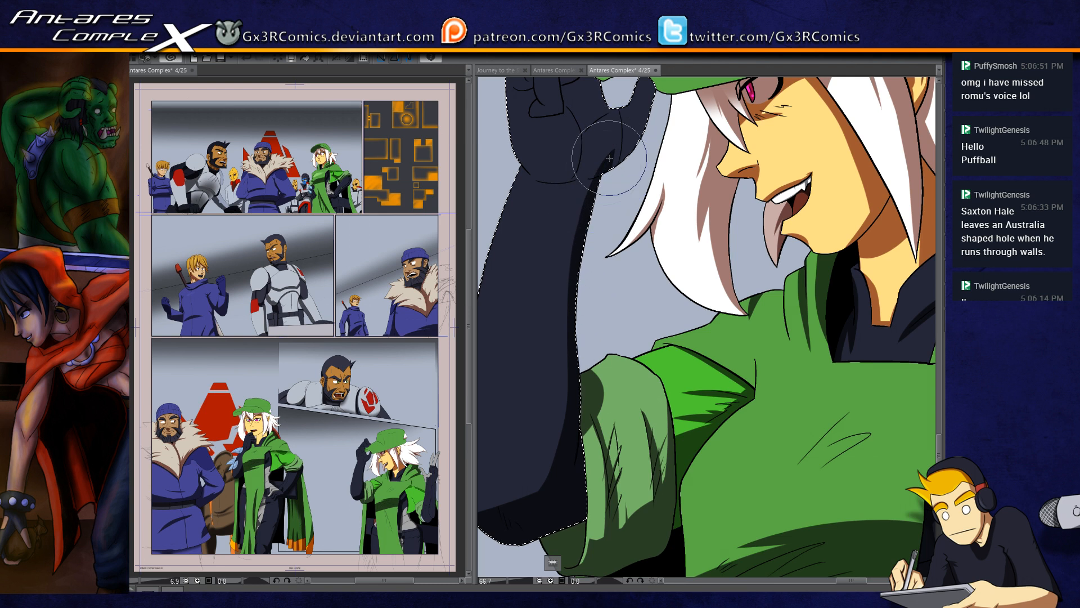
Step: Shade the gloved hand's palm base, the thumb's outer edge and the sides of the curled fingers, including their cast shadows
mouse_move(520, 167)
left_mouse_down()
mouse_move(599, 179)
mouse_move(619, 169)
mouse_move(599, 245)
left_mouse_up()
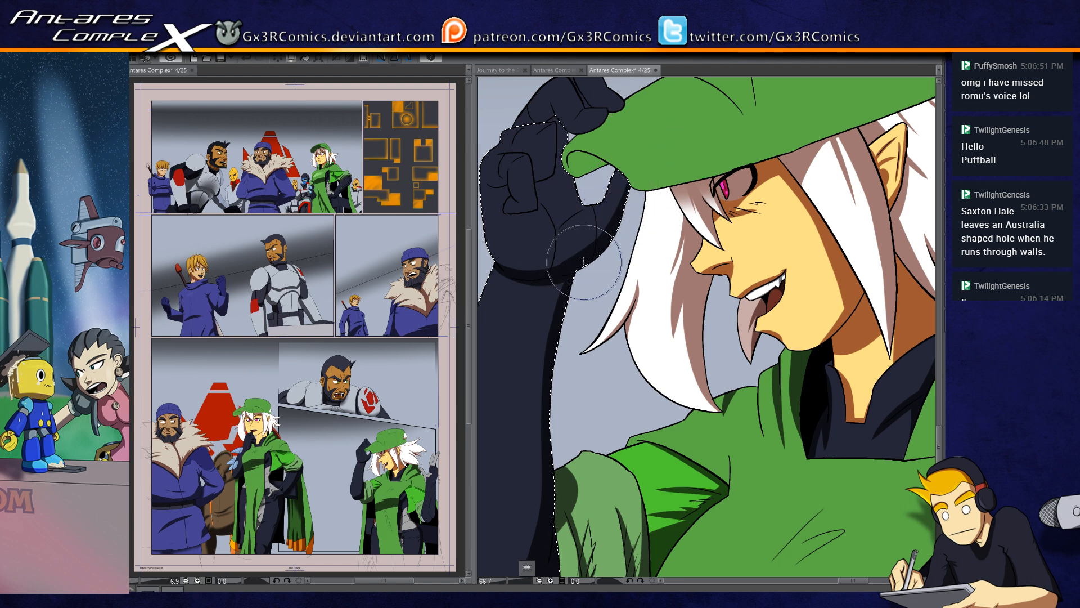
scroll(591, 217, "up", 2)
left_click_drag(586, 197, 730, 248)
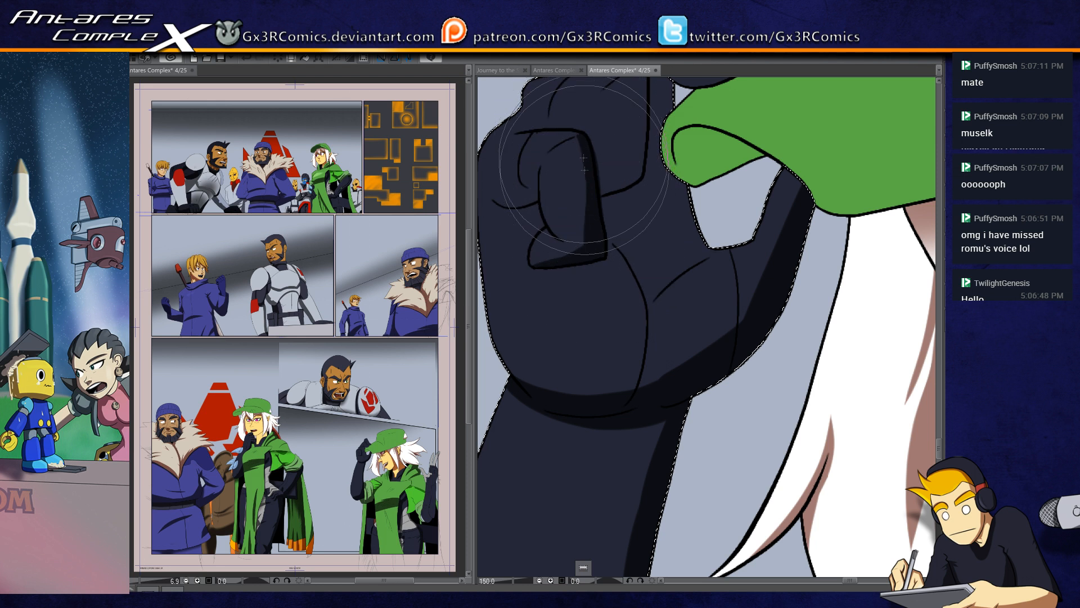
left_click_drag(597, 203, 573, 276)
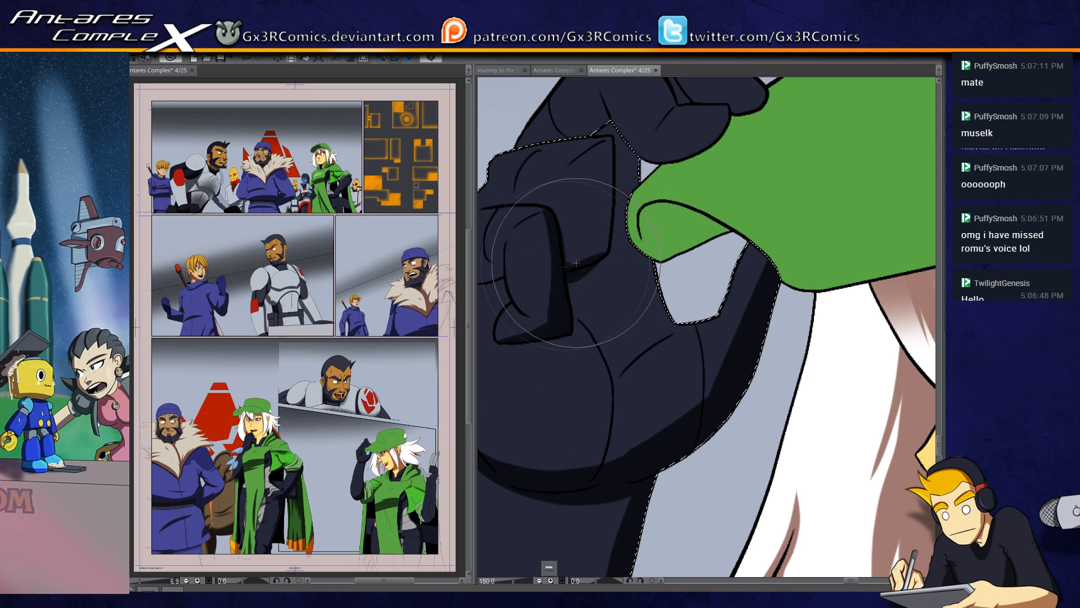
mouse_move(566, 273)
left_mouse_down()
mouse_move(573, 336)
mouse_move(516, 343)
mouse_move(558, 345)
mouse_move(576, 330)
mouse_move(571, 271)
left_mouse_up()
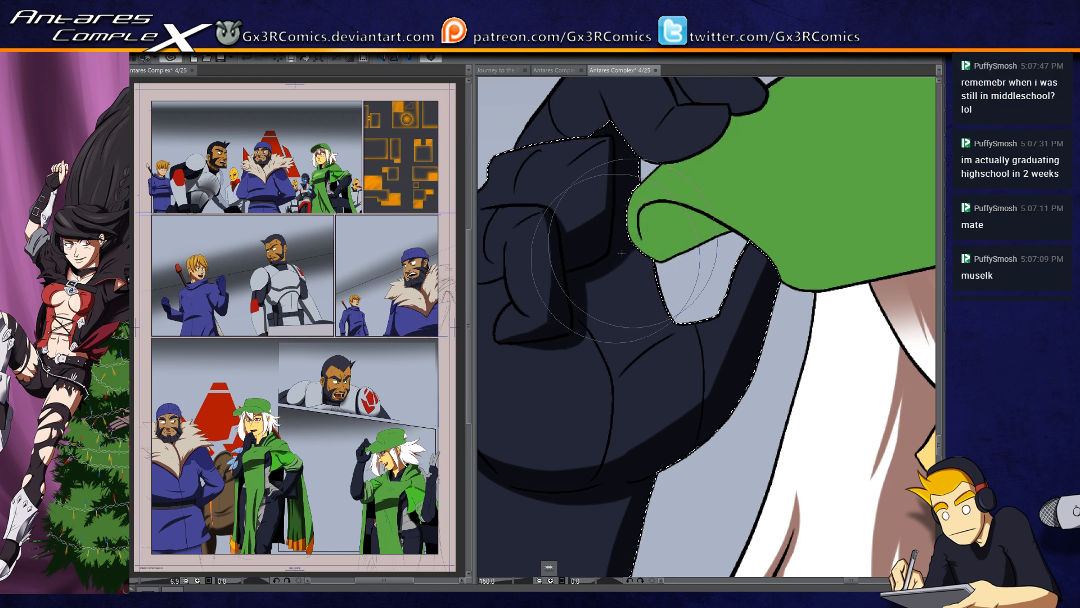
Step: Paint shadows along the curved palm crease and across the lower palm of the gloved hand
mouse_move(564, 388)
left_mouse_down()
mouse_move(645, 391)
mouse_move(660, 344)
left_mouse_up()
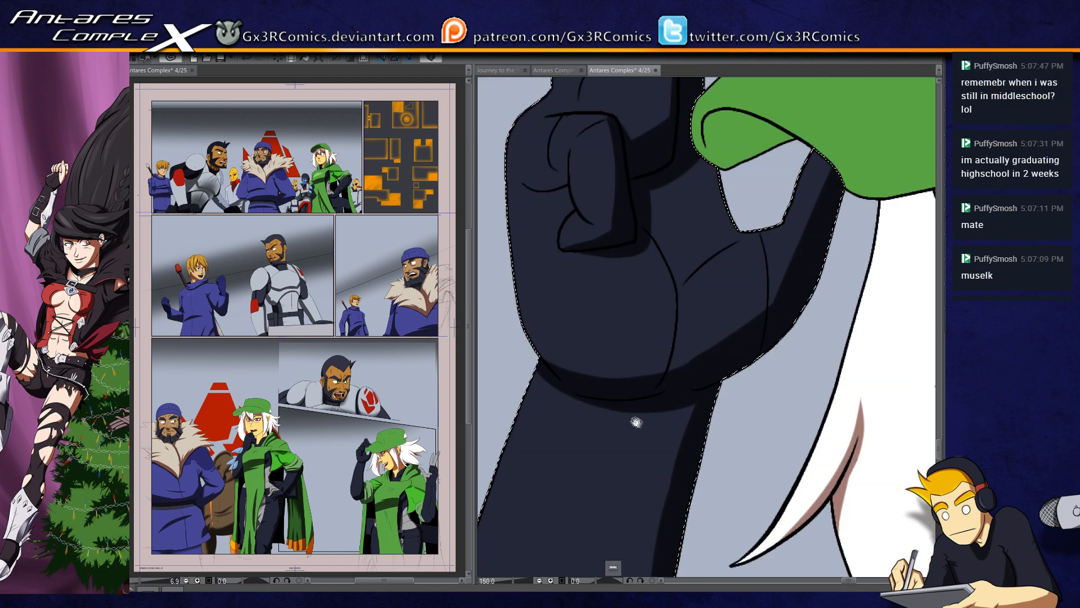
left_click_drag(630, 403, 602, 431)
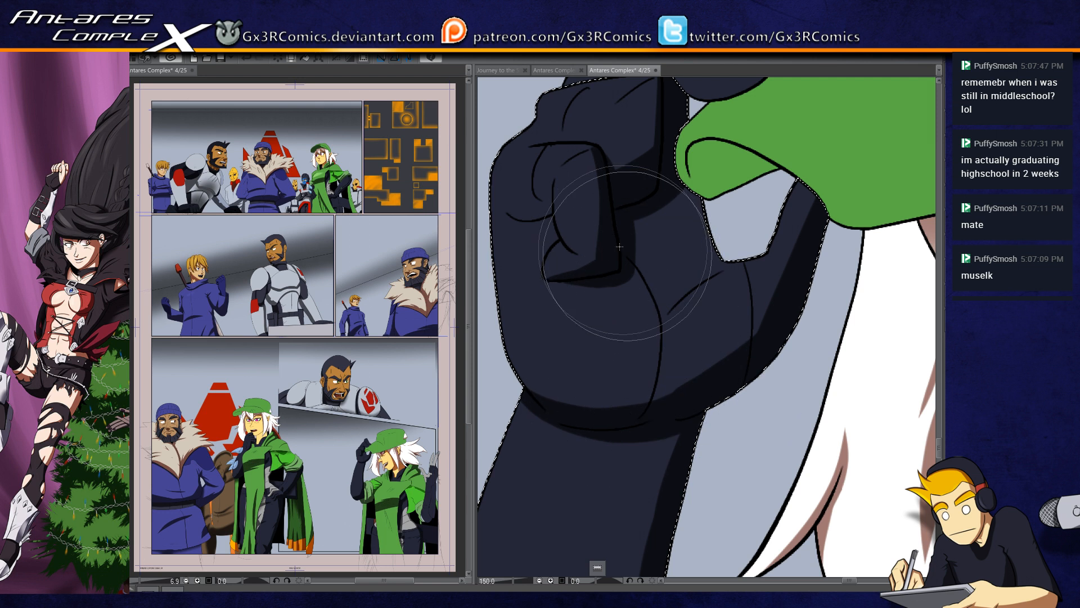
mouse_move(637, 420)
left_mouse_down()
mouse_move(652, 383)
mouse_move(636, 259)
left_mouse_up()
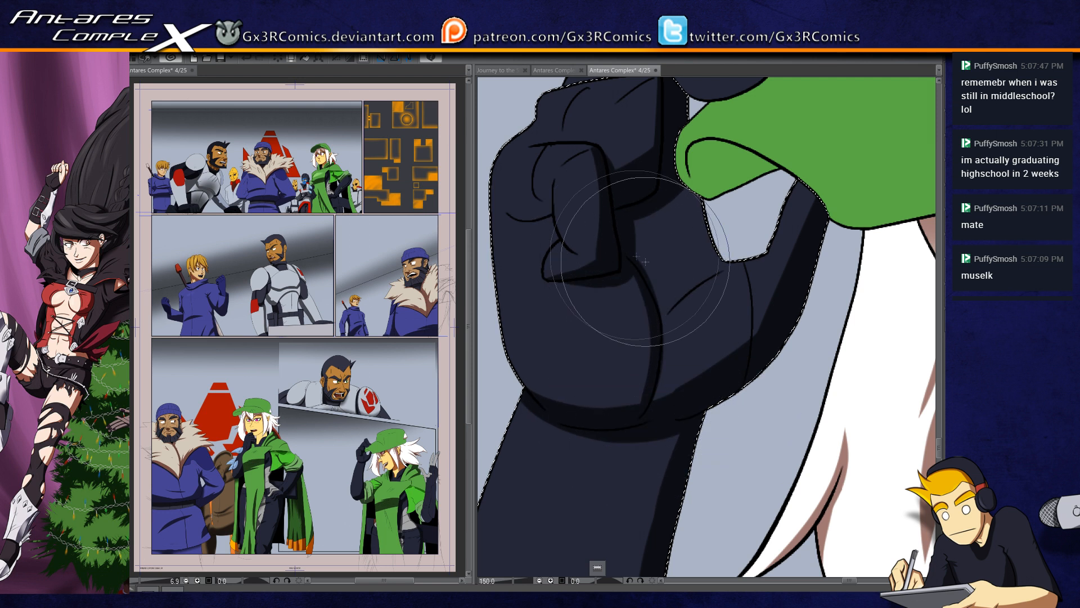
mouse_move(648, 406)
left_mouse_down()
mouse_move(652, 331)
mouse_move(631, 260)
left_mouse_up()
mouse_move(653, 355)
left_mouse_down()
mouse_move(641, 389)
mouse_move(594, 419)
mouse_move(634, 397)
mouse_move(593, 414)
mouse_move(643, 382)
left_mouse_up()
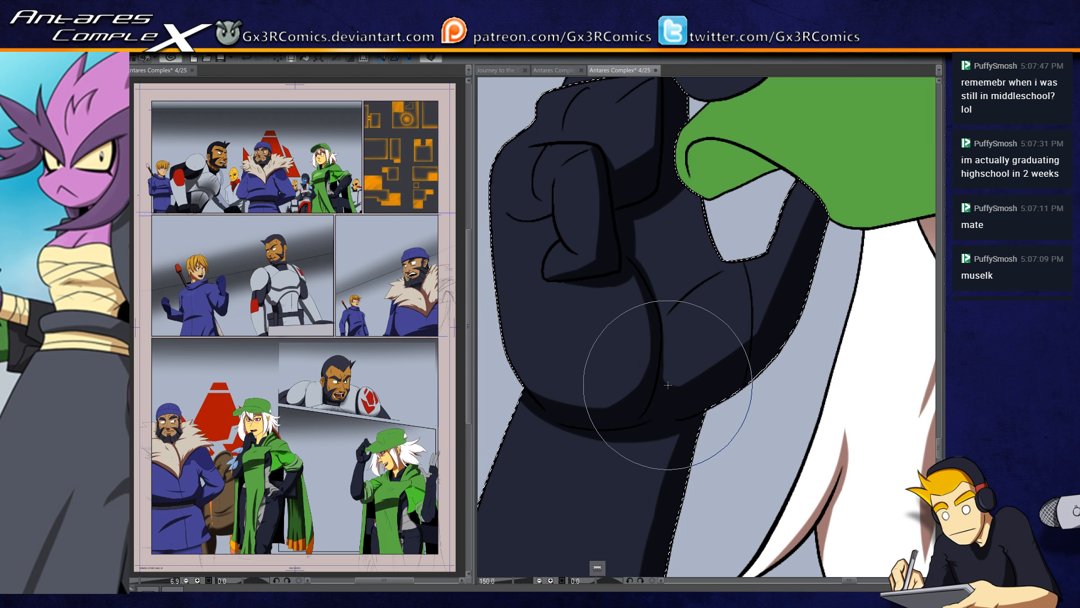
Step: Add a thin shadow along the top of the curled finger's knuckle, undoing one stroke
left_click_drag(589, 243, 556, 368)
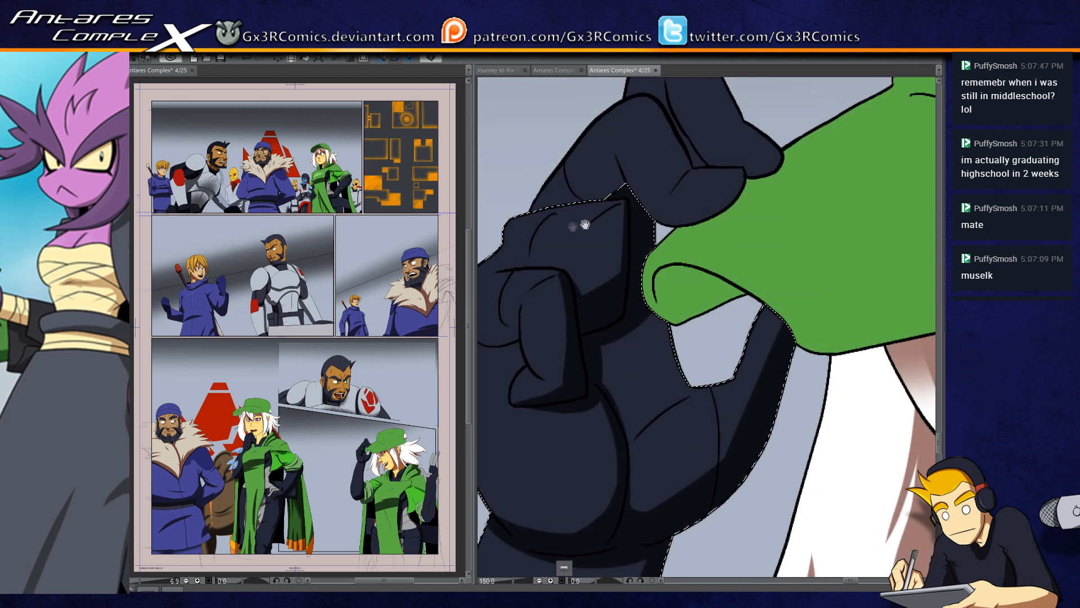
left_click_drag(501, 270, 558, 266)
key("ctrl+z")
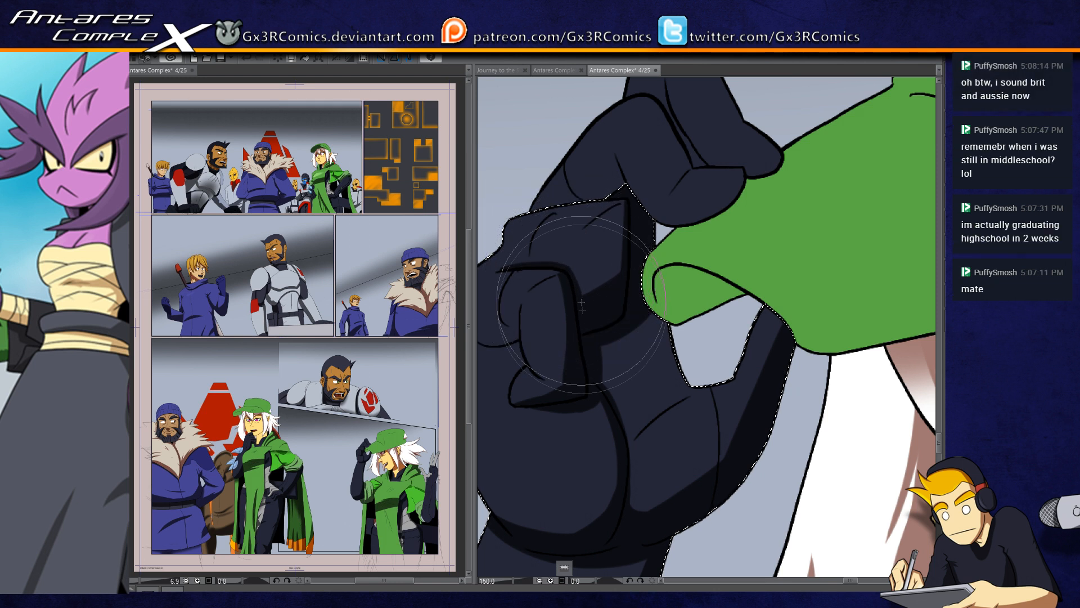
Step: Widen the shadow strip along the forearm's inner edge below the wrist
mouse_move(586, 408)
left_mouse_down()
mouse_move(578, 374)
mouse_move(603, 360)
mouse_move(577, 319)
mouse_move(640, 319)
left_mouse_up()
scroll(606, 377, "down", 1)
left_click_drag(613, 375, 634, 330)
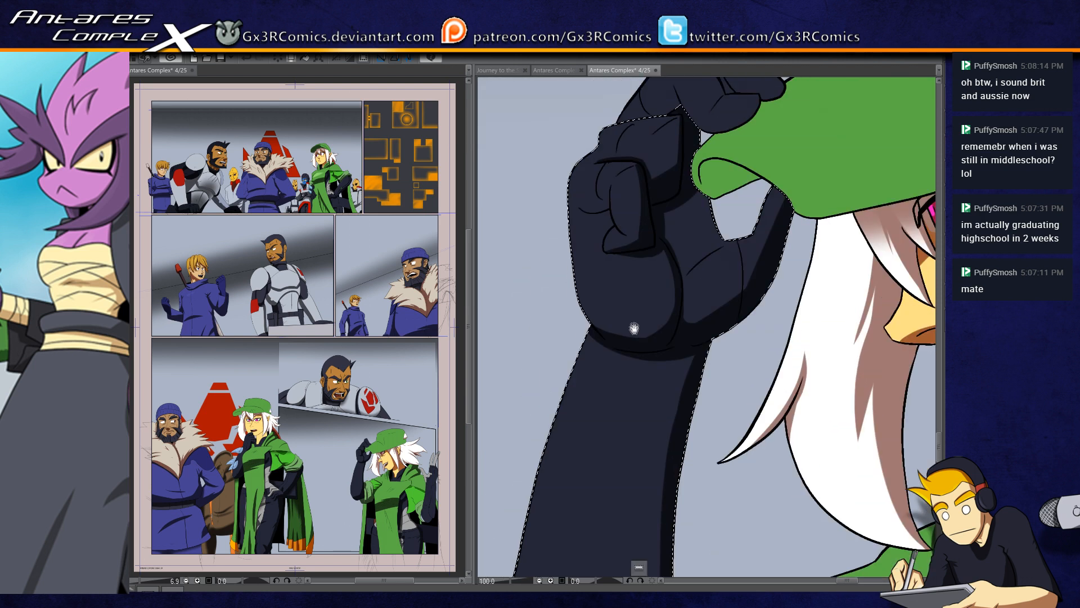
left_click_drag(632, 404, 623, 356)
left_click_drag(647, 394, 654, 302)
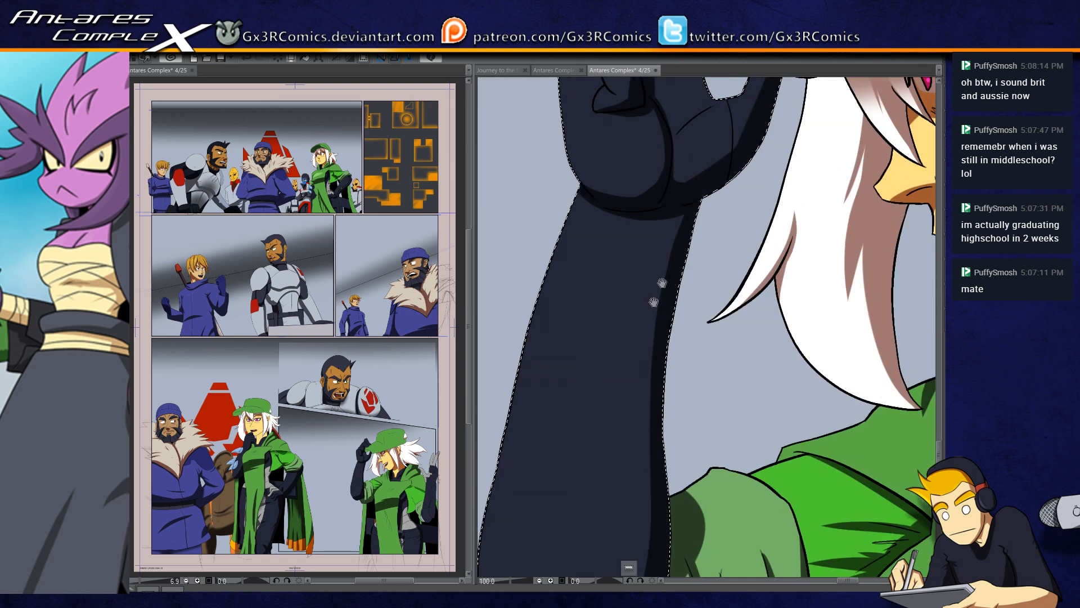
mouse_move(687, 214)
left_mouse_down()
mouse_move(687, 202)
mouse_move(717, 204)
left_mouse_up()
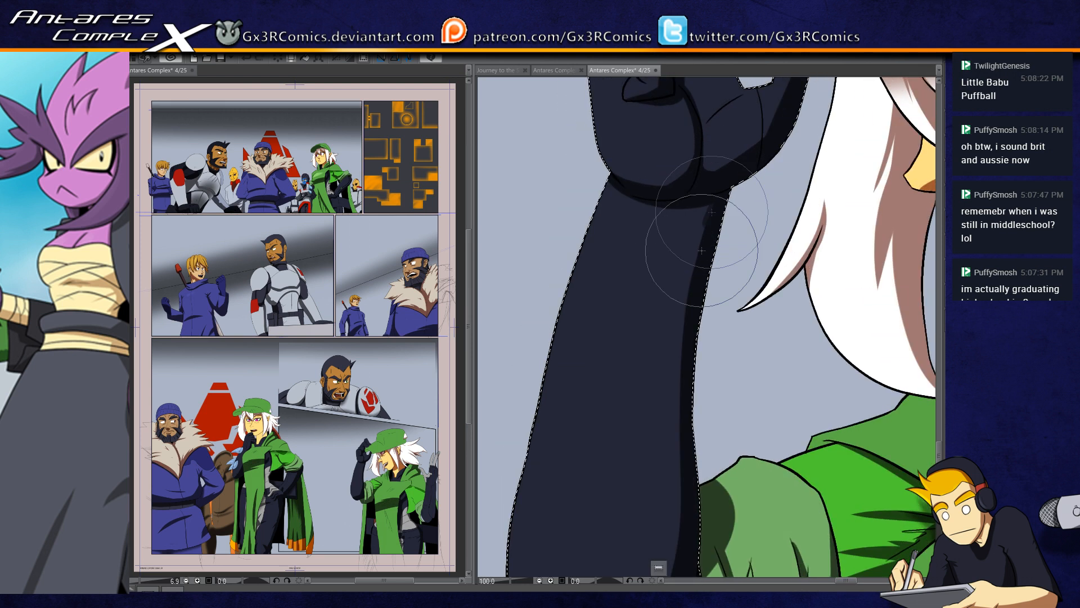
left_click_drag(687, 346, 681, 254)
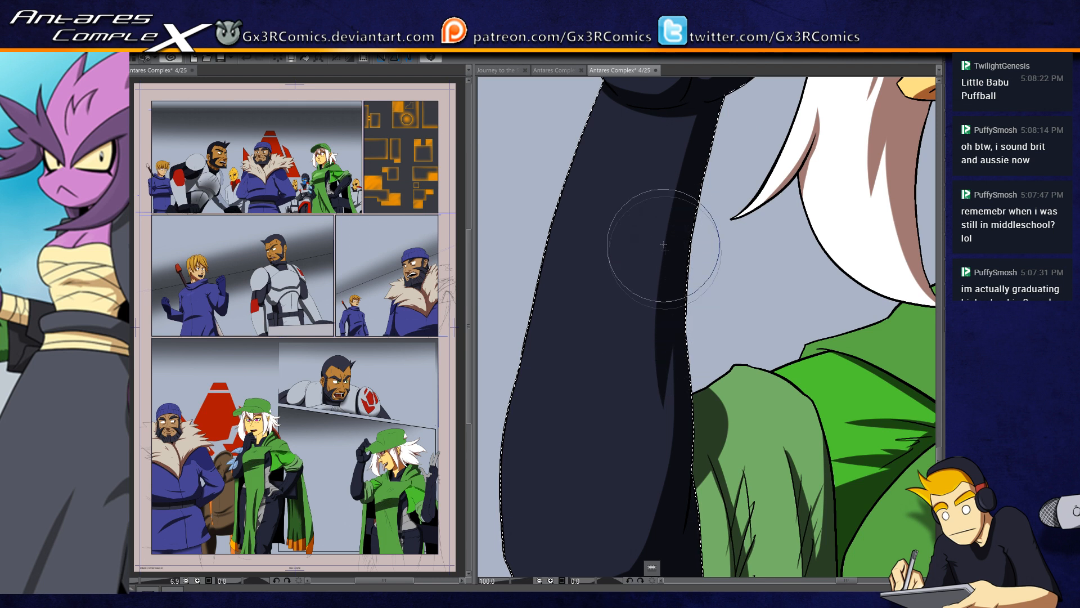
Step: Carry the widened forearm shadow down into the elbow shadow and clear the selection
left_click_drag(670, 337, 662, 217)
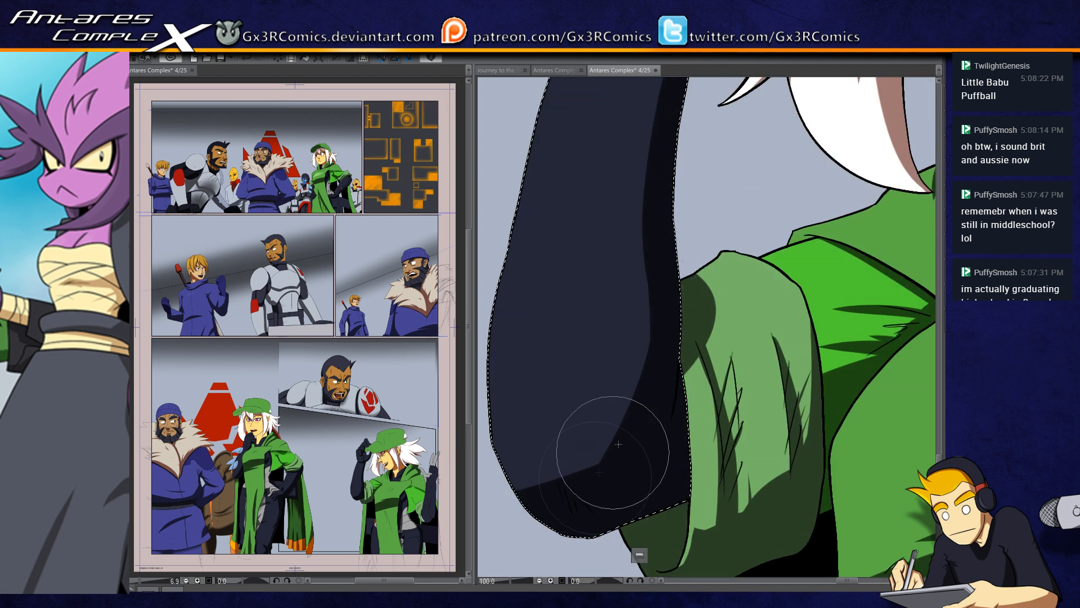
left_click_drag(634, 390, 645, 282)
mouse_move(604, 483)
left_mouse_down()
mouse_move(665, 392)
mouse_move(605, 362)
left_mouse_up()
left_click_drag(736, 355, 580, 399)
key("ctrl+d")
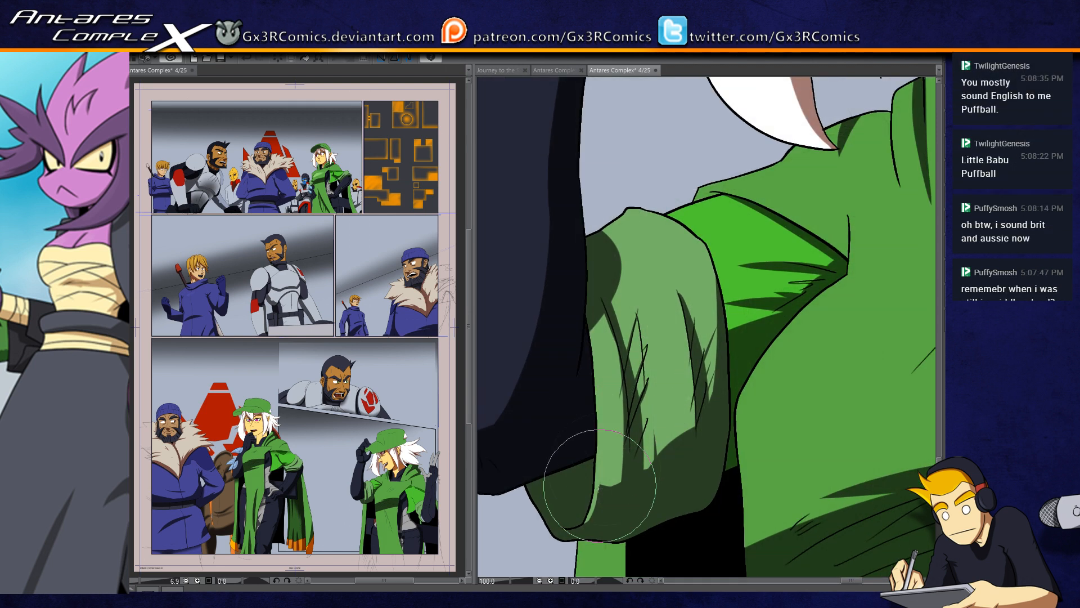
Step: Try short shadow strokes along the fold of the woman's green cowl below her chin
left_click_drag(649, 452, 527, 469)
left_click_drag(762, 316, 620, 462)
mouse_move(581, 420)
left_mouse_down()
mouse_move(583, 375)
mouse_move(603, 422)
left_mouse_up()
key("ctrl+z")
left_click_drag(596, 321, 615, 431)
key("ctrl+z")
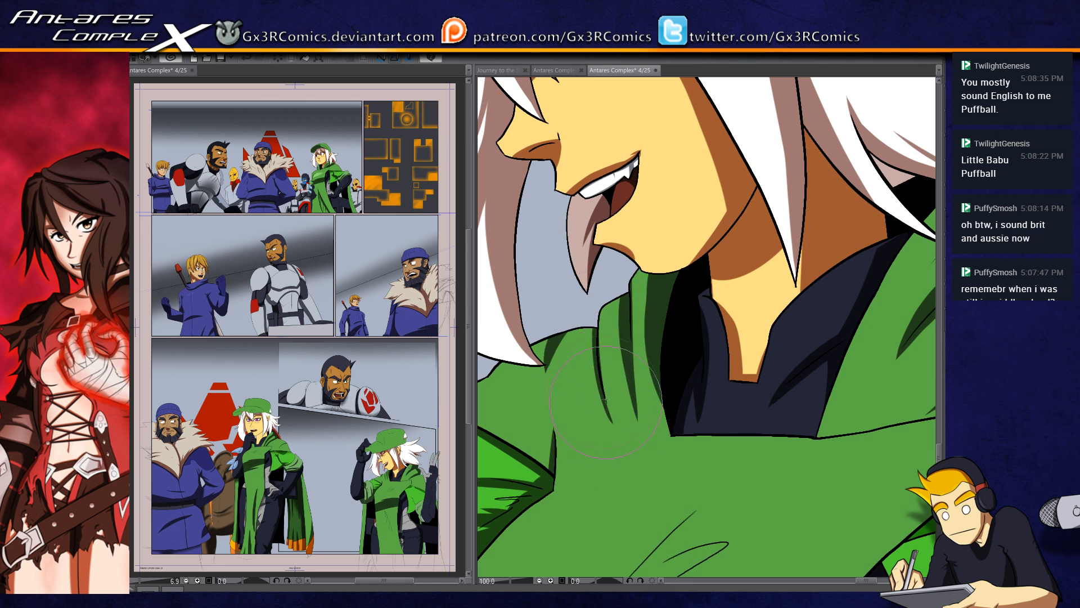
Step: Select the navy undershirt inside the cowl, shade its collar beside the neck and clear the selection
left_click_drag(734, 435, 593, 424)
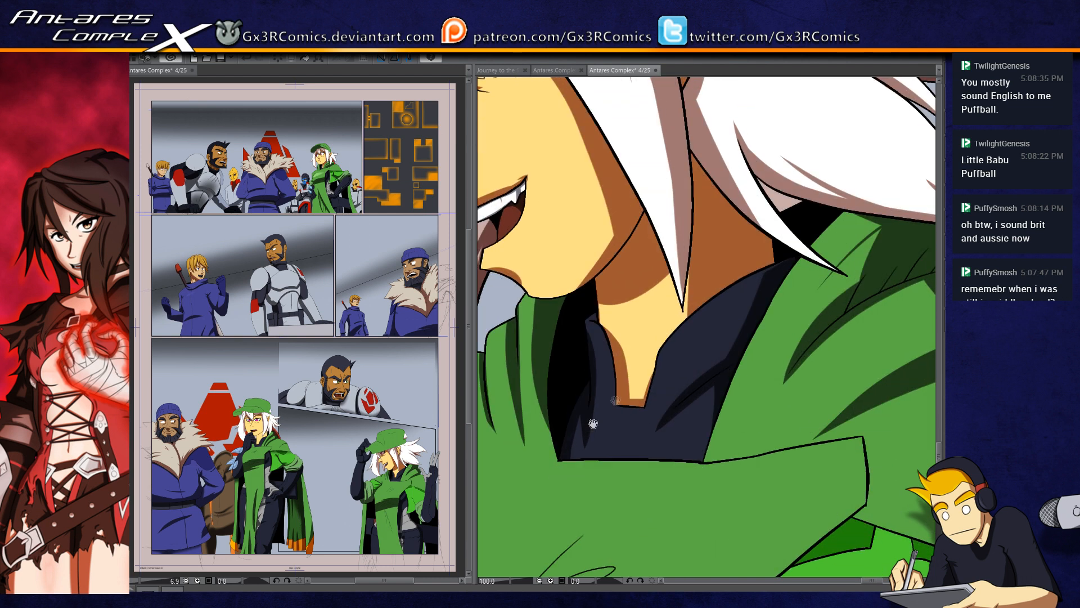
left_click_drag(719, 395, 633, 409)
key("w")
left_click(660, 338)
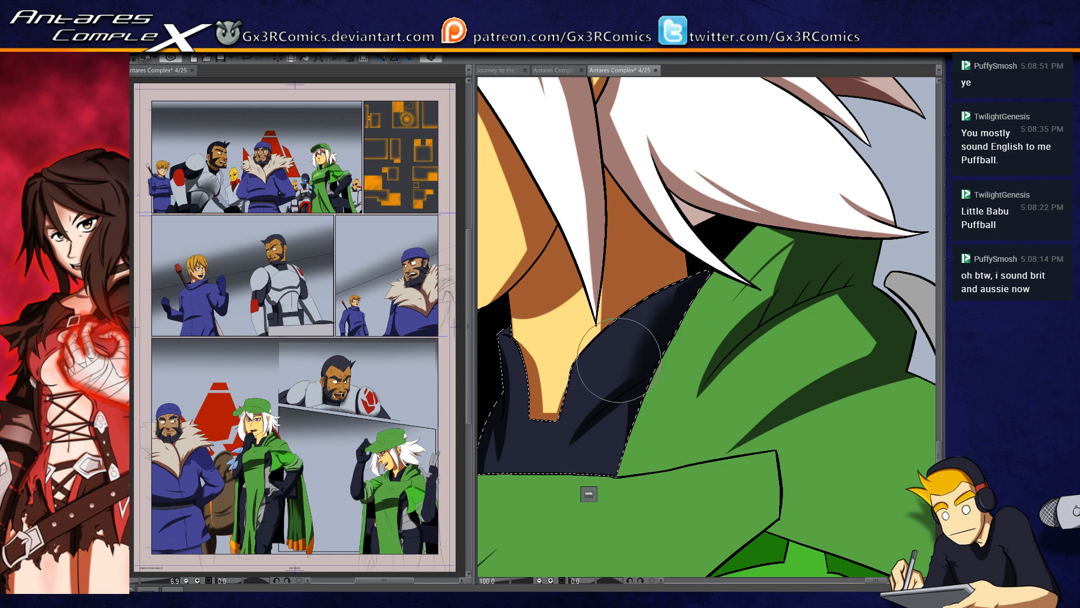
key("ctrl+z")
left_click_drag(644, 376, 710, 258)
mouse_move(645, 376)
left_mouse_down()
mouse_move(679, 280)
mouse_move(713, 254)
left_mouse_up()
left_click_drag(642, 340, 691, 245)
key("]")
key("]")
key("]")
key("]")
key("]")
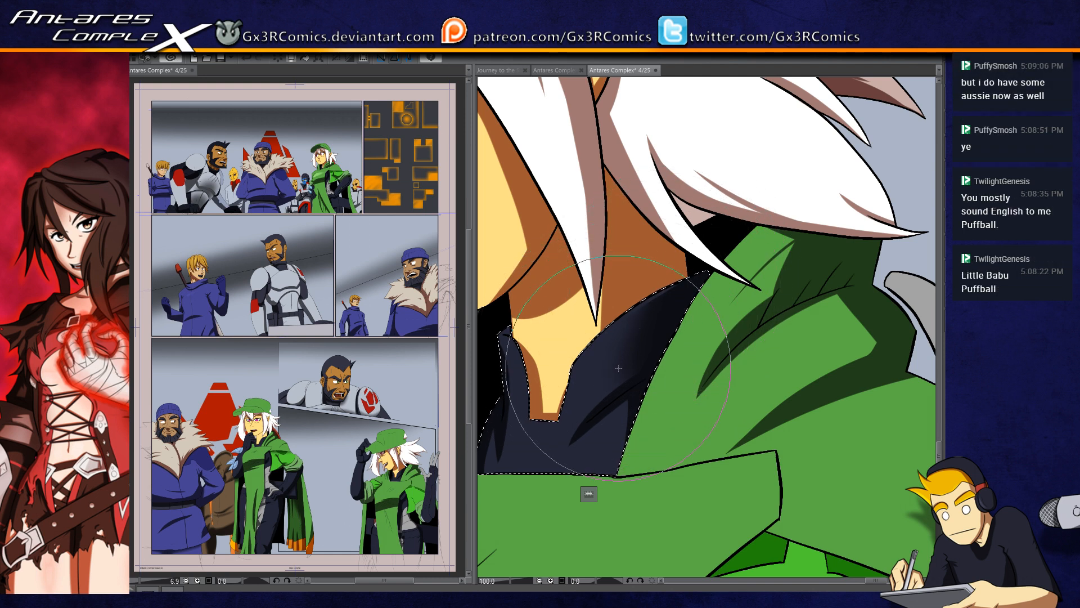
scroll(667, 285, "down", 3)
key("ctrl+d")
Step: Restore the missing black frame lines around the panel with the bearded man in armour
left_click_drag(687, 382, 620, 489)
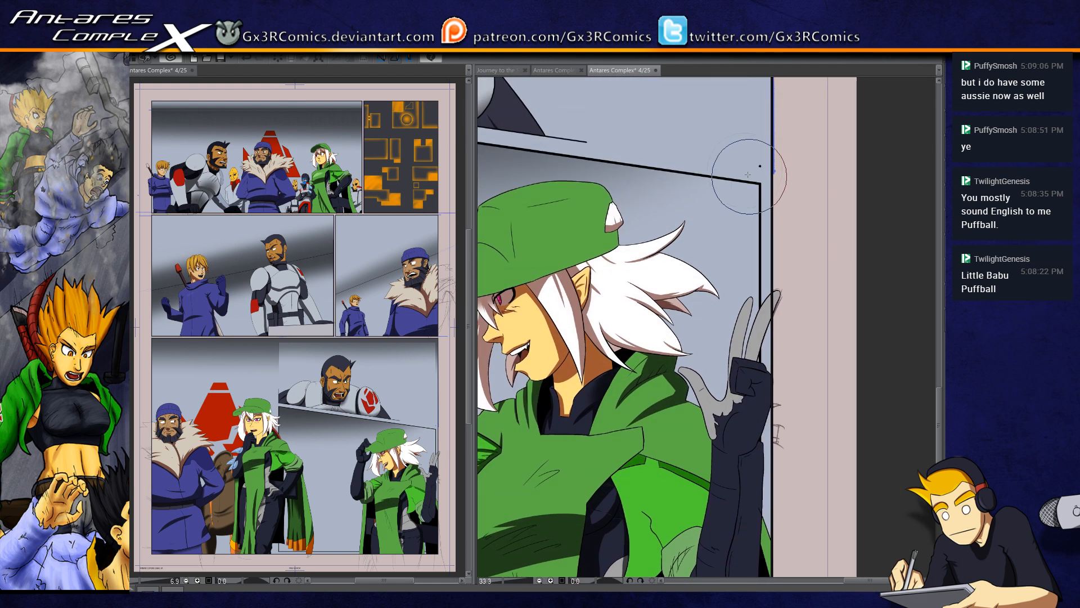
left_click_drag(663, 392, 702, 426)
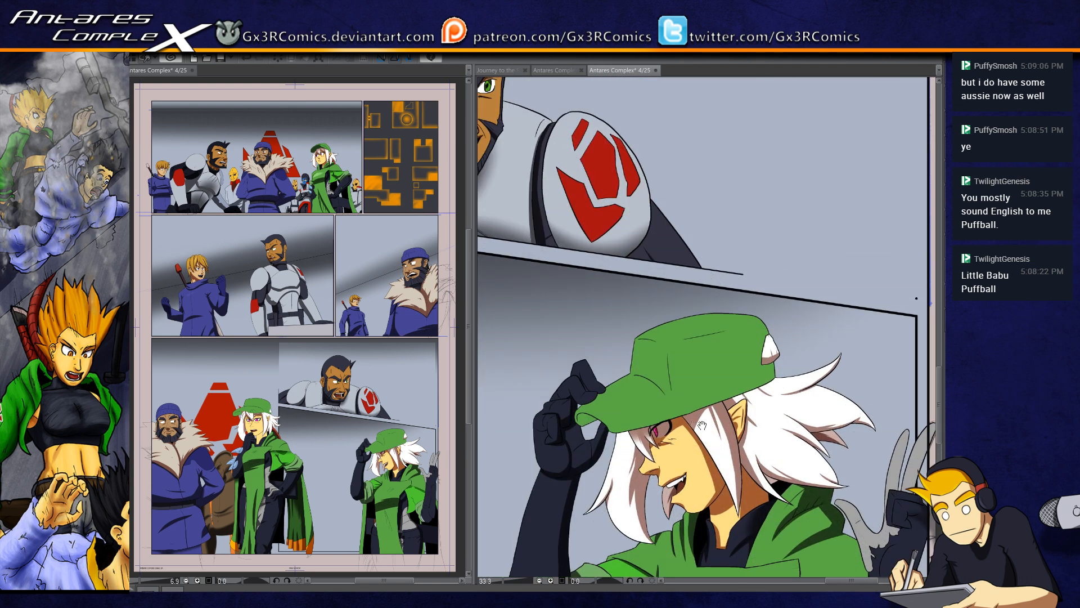
scroll(687, 487, "down", 3)
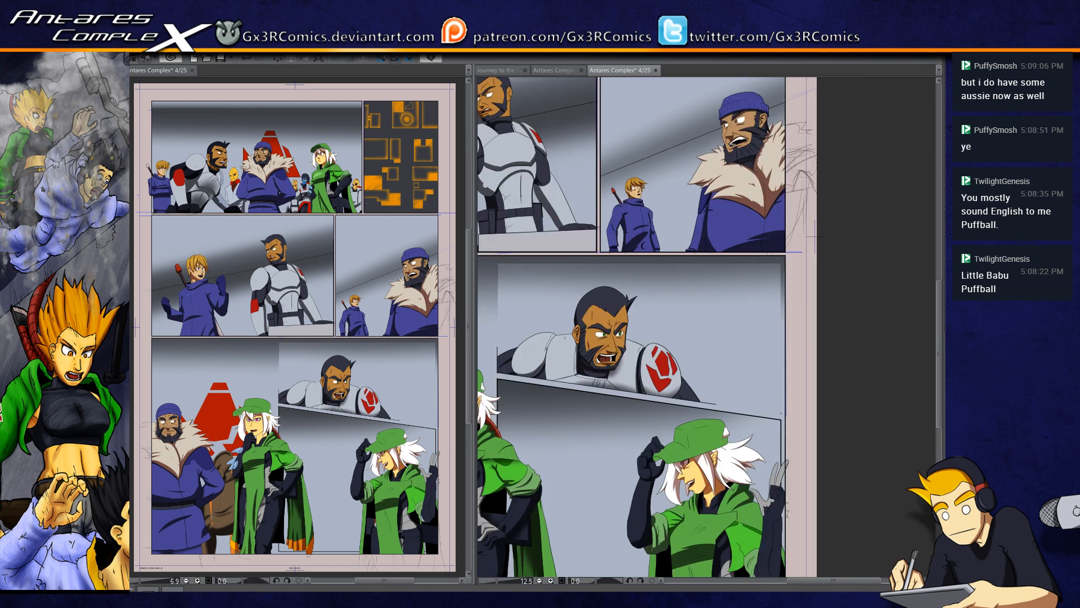
key("ctrl+z")
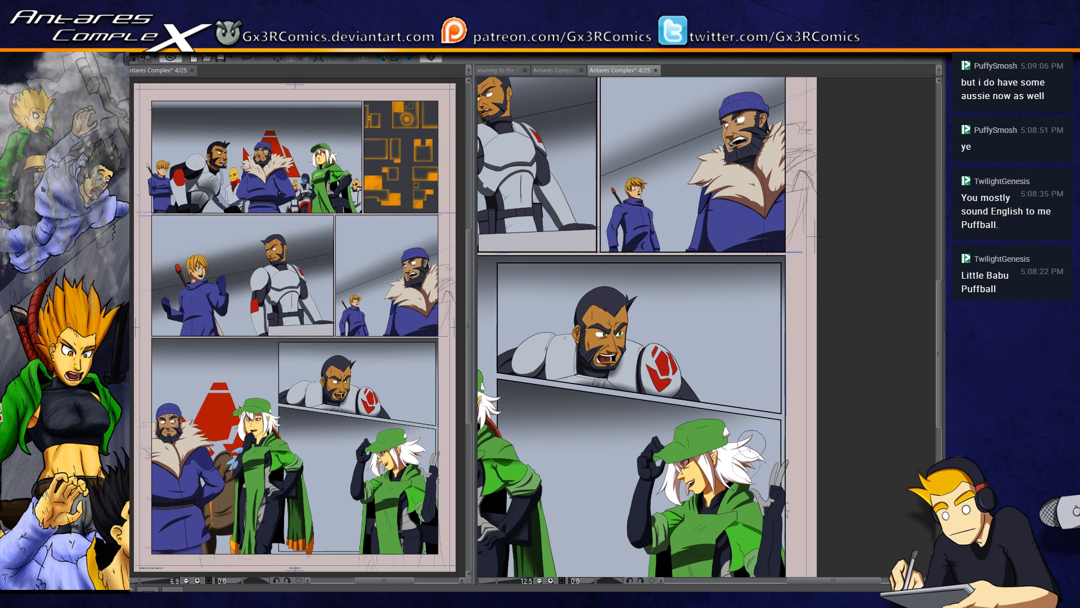
scroll(758, 437, "down", 5)
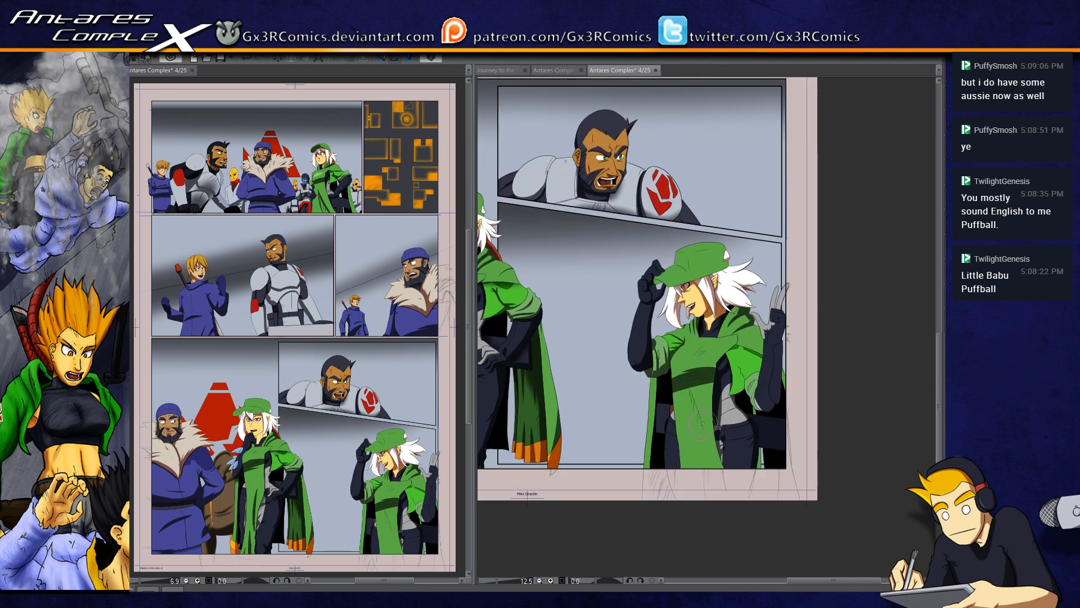
Step: Shade the dark navy shapes behind the woman's hips within a selection
scroll(684, 438, "up", 3)
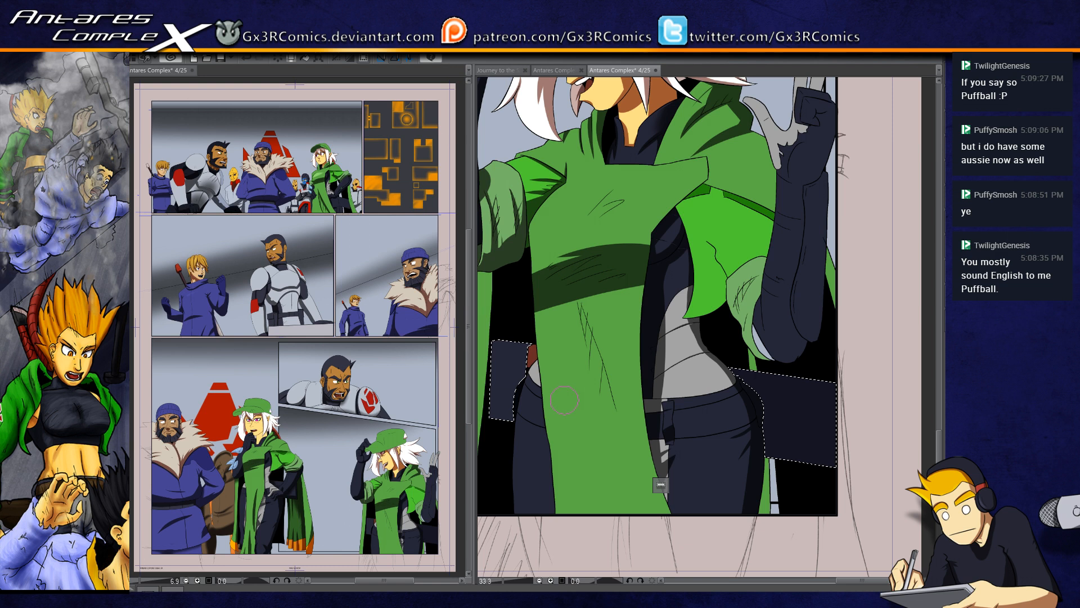
scroll(538, 429, "down", 1)
left_click_drag(515, 431, 573, 424)
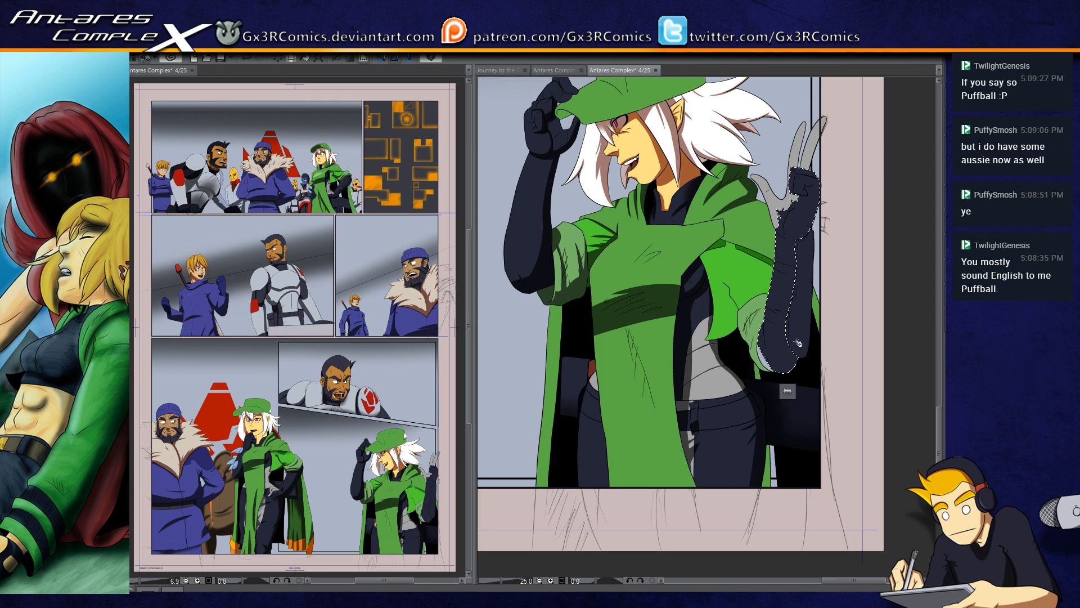
Step: Paint a shadow along the inner edge and underside of the selected raised arm's elbow
scroll(798, 342, "up", 3)
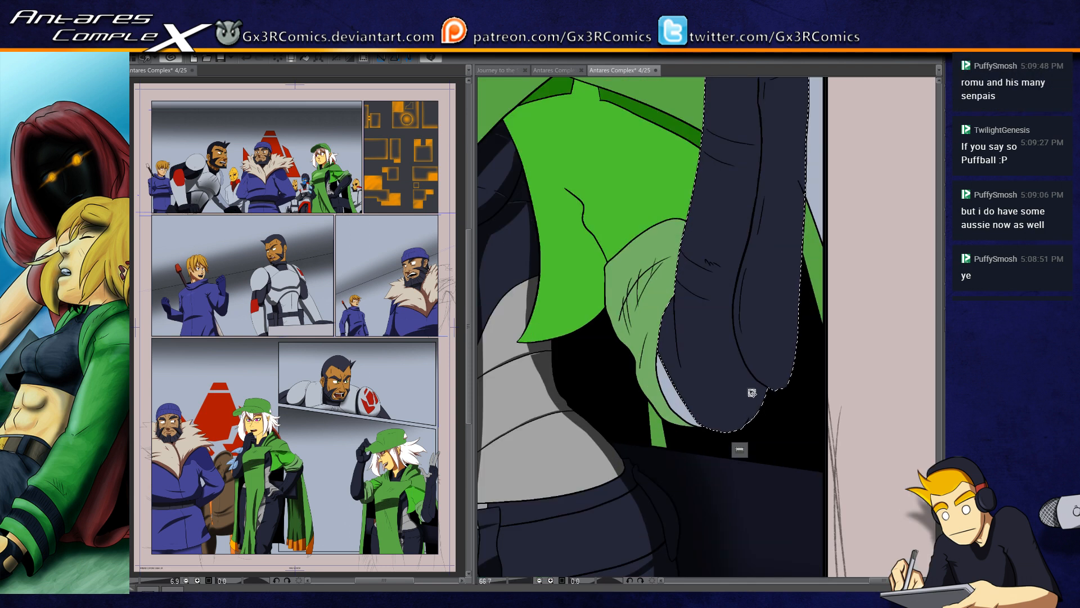
left_click_drag(737, 370, 699, 391)
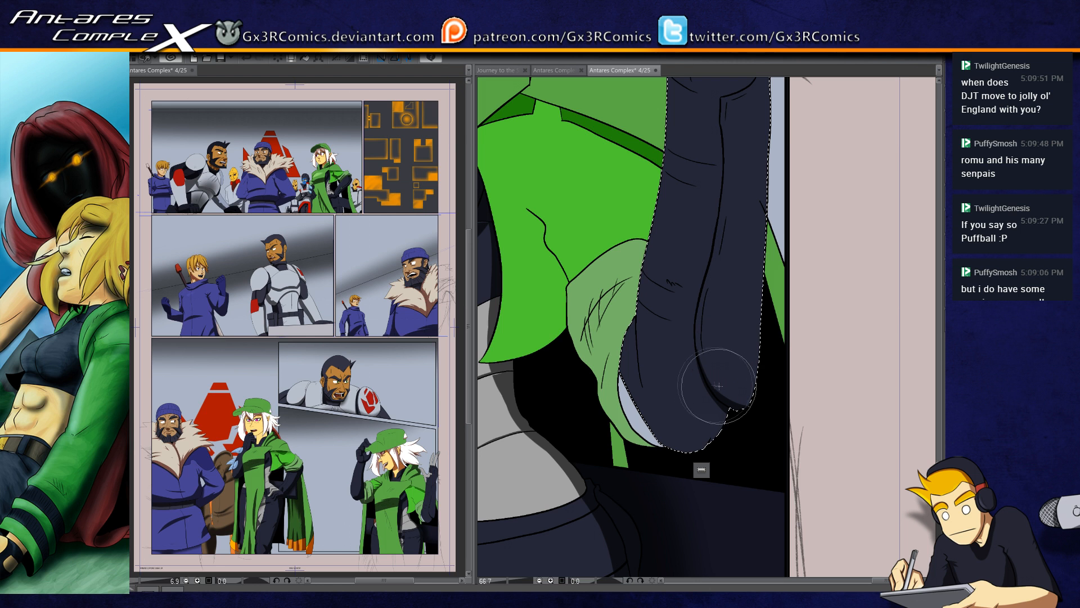
left_click_drag(763, 385, 717, 444)
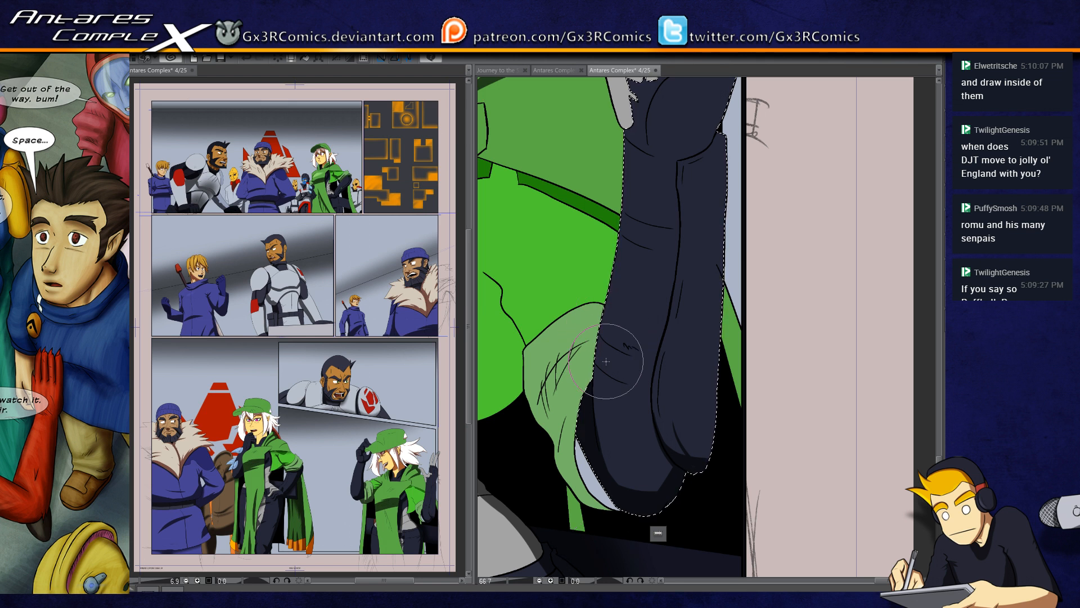
scroll(617, 395, "up", 3)
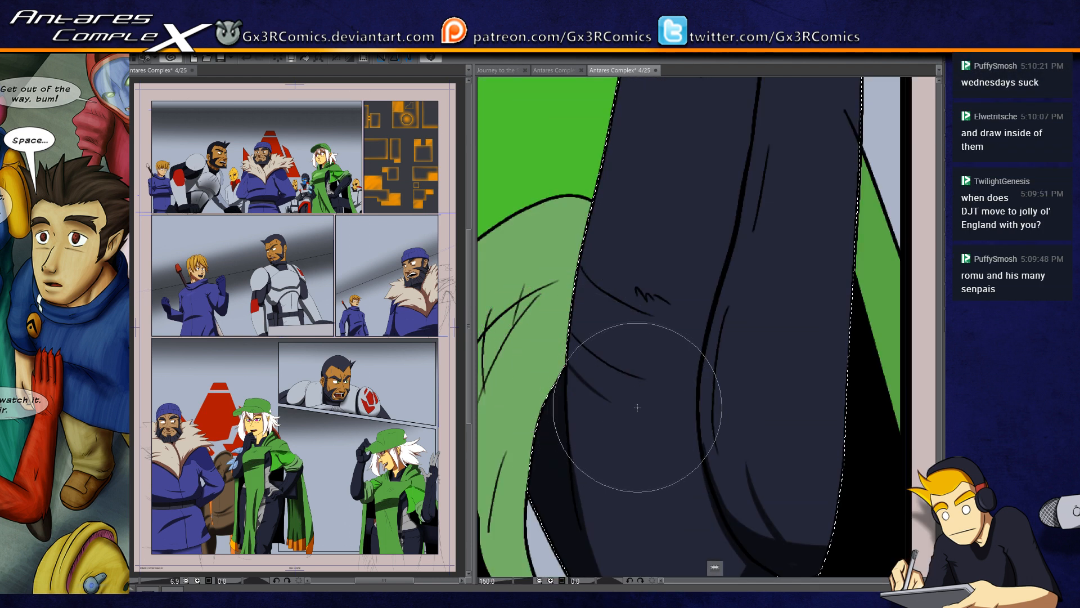
Step: Smooth the edge of the elbow shadow into a rounder curve along the underside of the raised arm
mouse_move(589, 397)
left_mouse_down()
mouse_move(623, 362)
mouse_move(611, 233)
left_mouse_up()
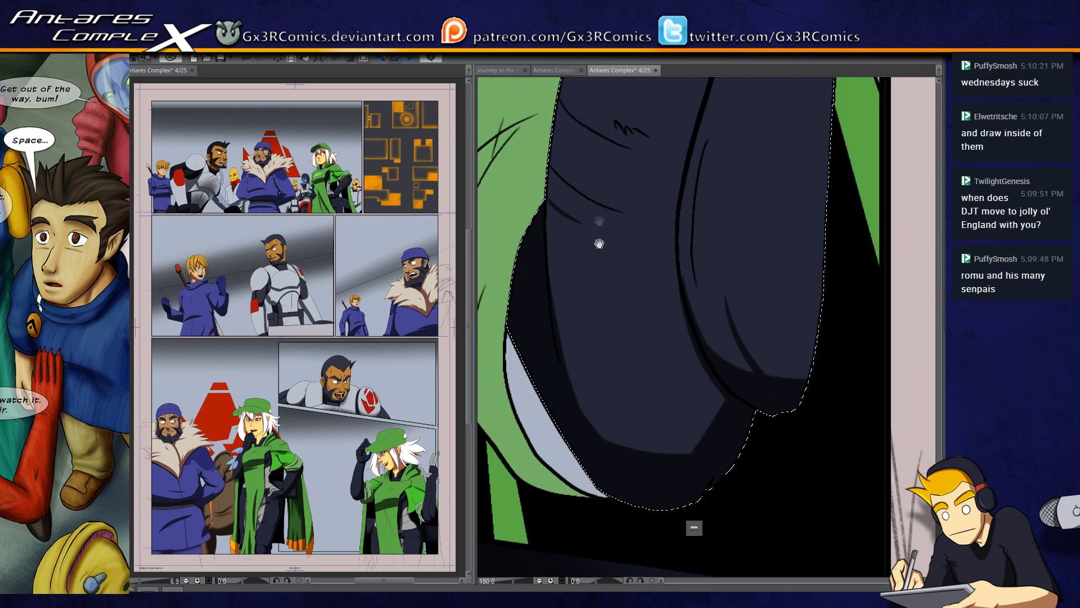
mouse_move(659, 431)
left_mouse_down()
mouse_move(709, 446)
mouse_move(736, 393)
mouse_move(646, 463)
mouse_move(759, 398)
left_mouse_up()
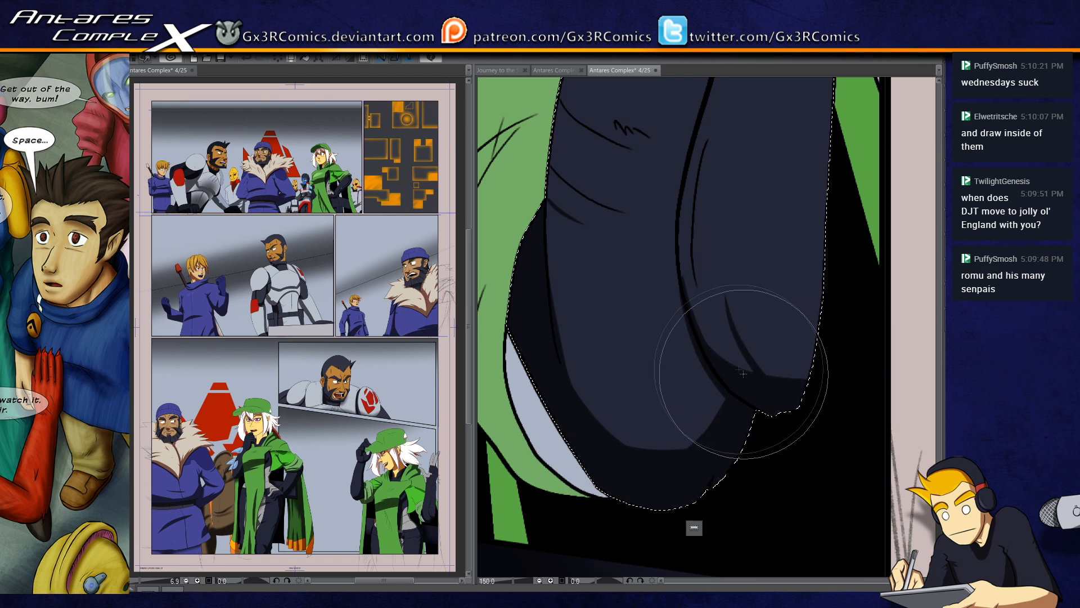
left_click_drag(752, 340, 608, 446)
mouse_move(539, 338)
left_mouse_down()
mouse_move(549, 415)
mouse_move(541, 387)
mouse_move(567, 449)
mouse_move(574, 444)
mouse_move(554, 437)
mouse_move(567, 449)
mouse_move(539, 370)
mouse_move(552, 434)
mouse_move(557, 330)
mouse_move(581, 439)
mouse_move(588, 217)
left_mouse_up()
left_click_drag(611, 141, 573, 350)
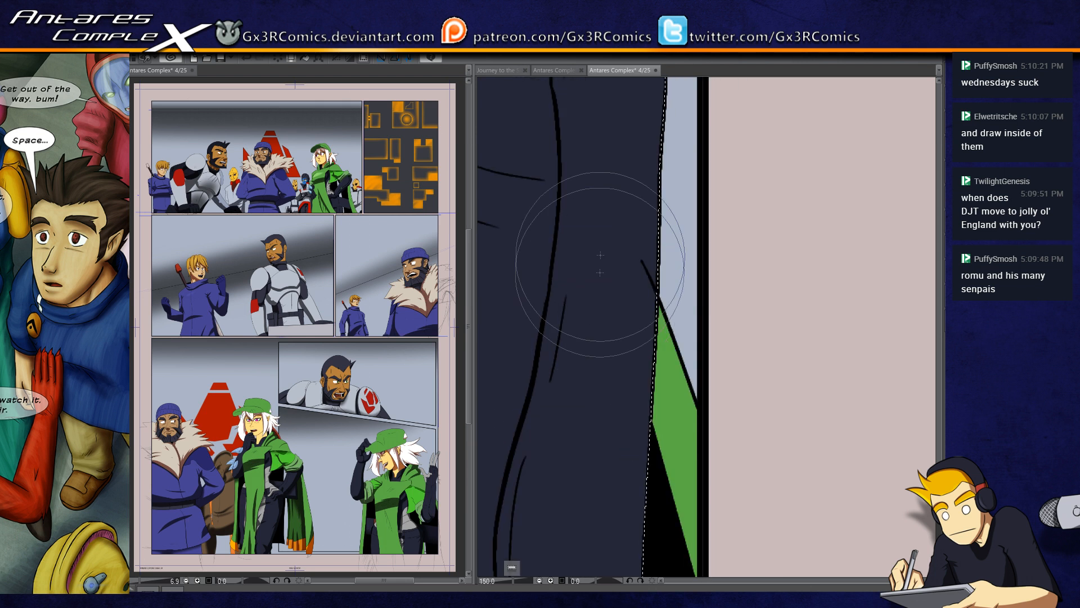
mouse_move(694, 308)
left_mouse_down()
mouse_move(647, 340)
mouse_move(647, 285)
mouse_move(647, 321)
left_mouse_up()
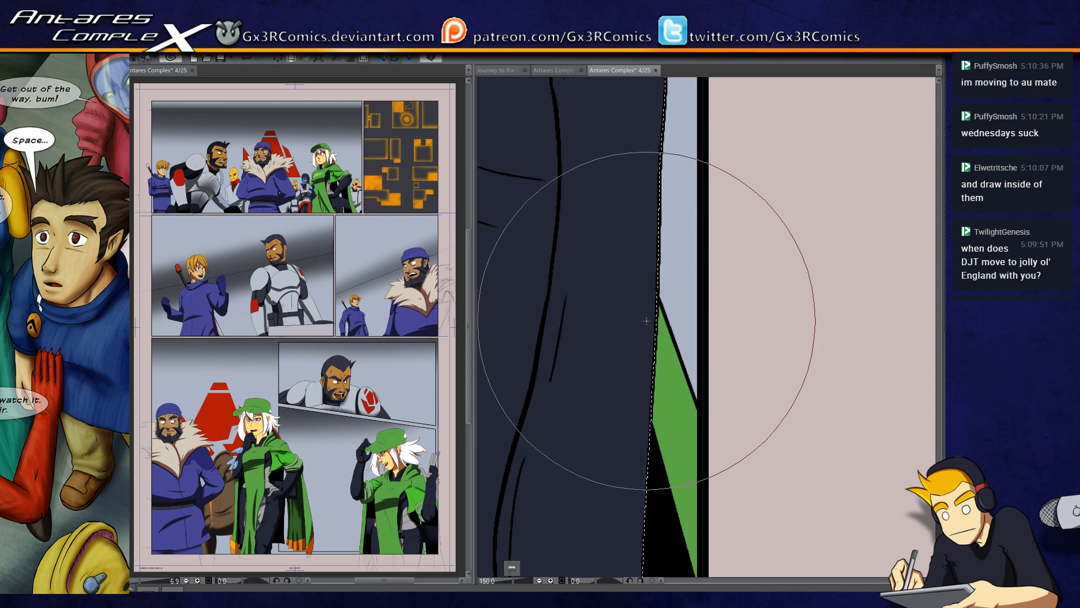
left_click_drag(598, 518, 630, 386)
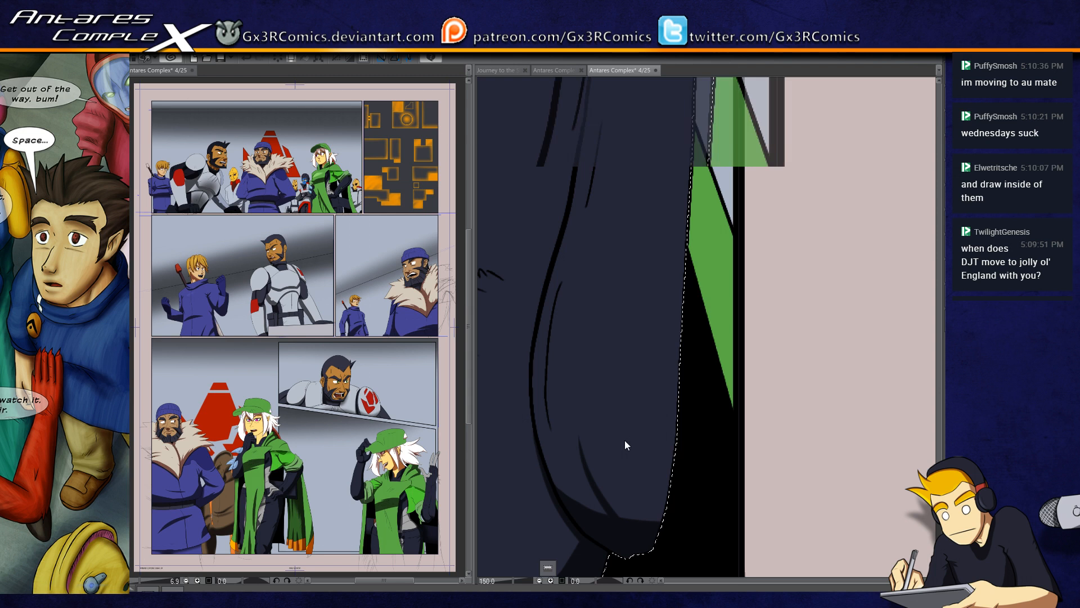
scroll(596, 484, "up", 3)
scroll(754, 383, "down", 4)
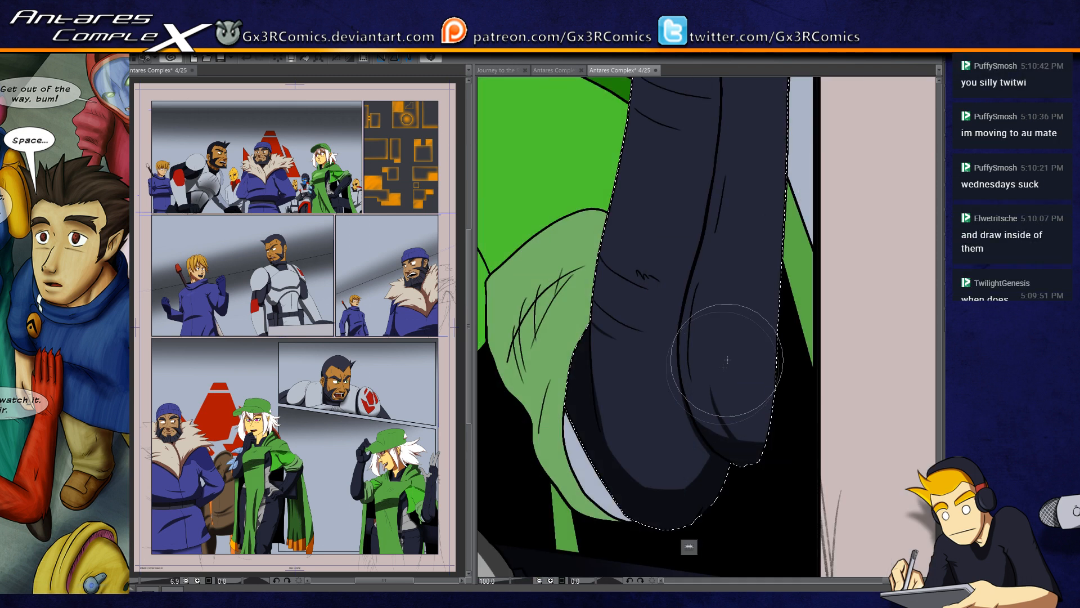
Step: Clear the arm selection and fill the light gap between the sleeve cuff and the elbow with black
key("ctrl+d")
left_click_drag(755, 323, 714, 362)
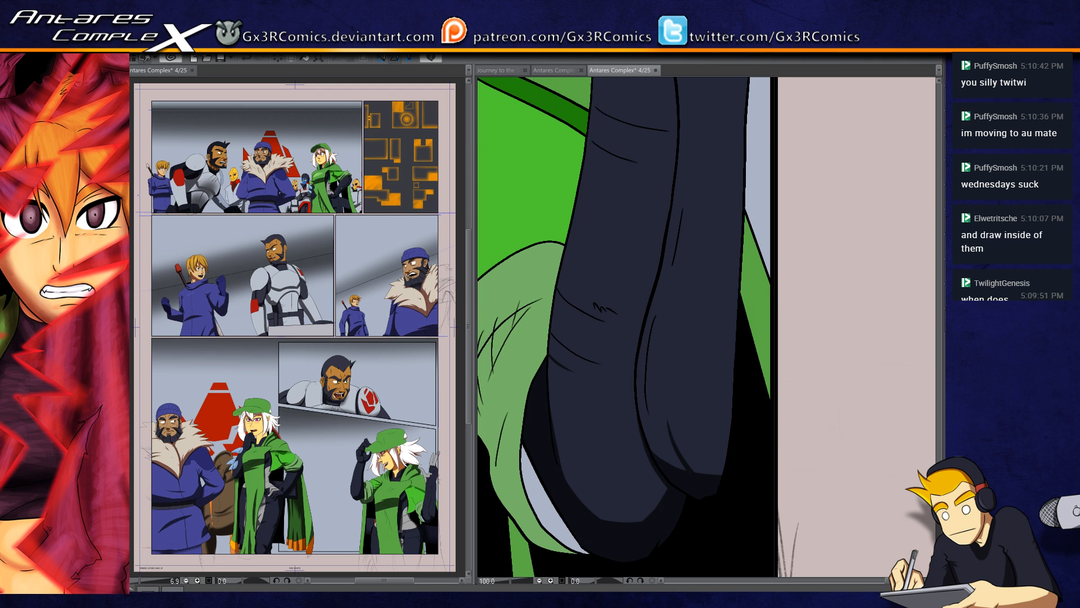
left_click(533, 487)
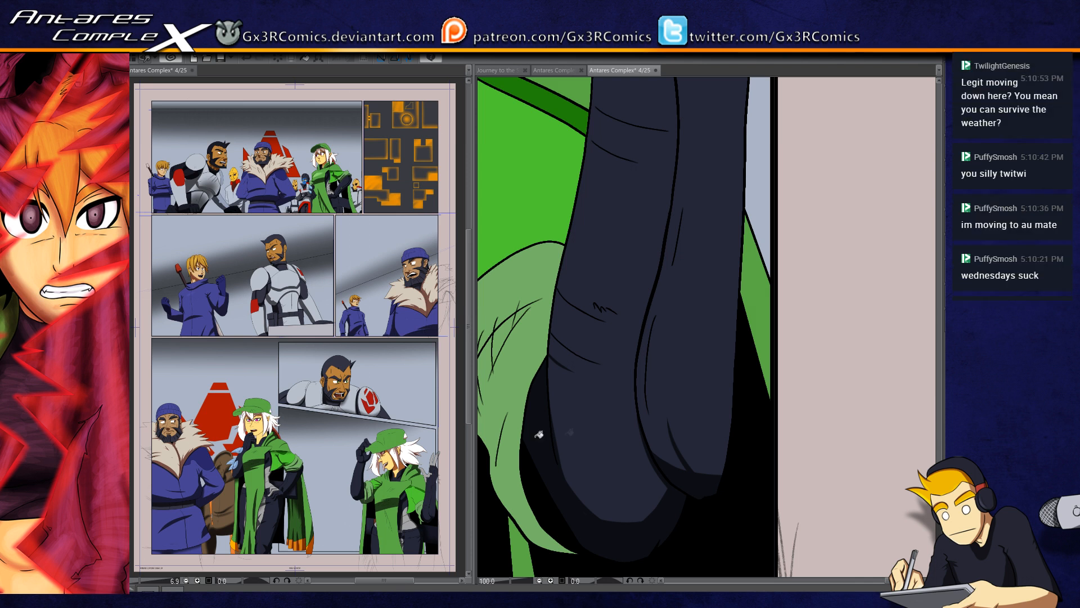
Step: Select the outer section of the forearm, paint a wide shadow down its outer edge and clear the selection
left_click_drag(678, 350, 673, 396)
scroll(684, 385, "down", 1)
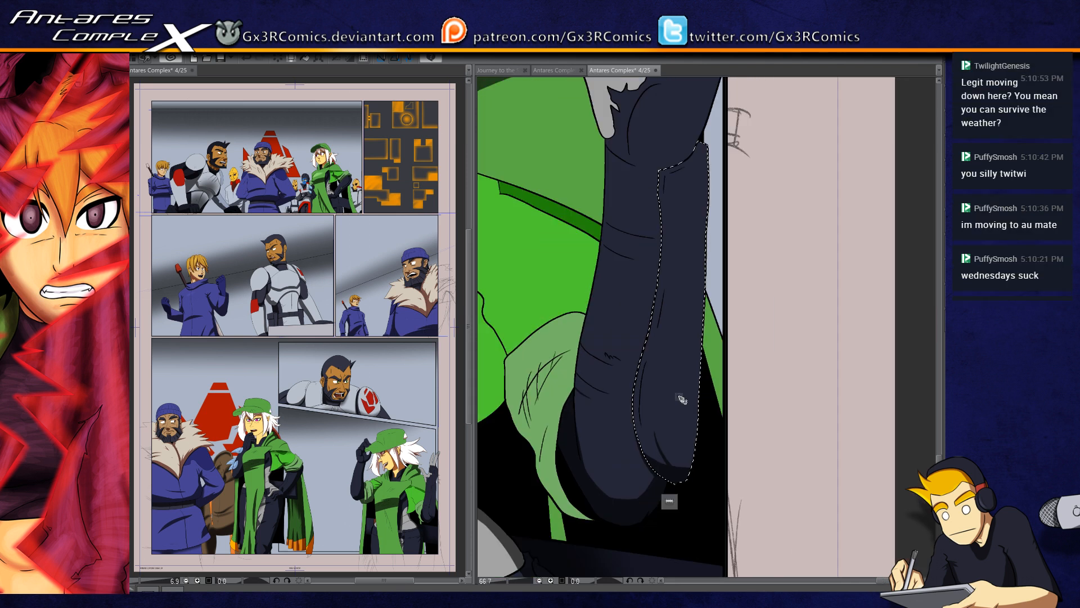
key("bracketright")
key("bracketright")
key("bracketright")
left_click_drag(673, 412, 653, 369)
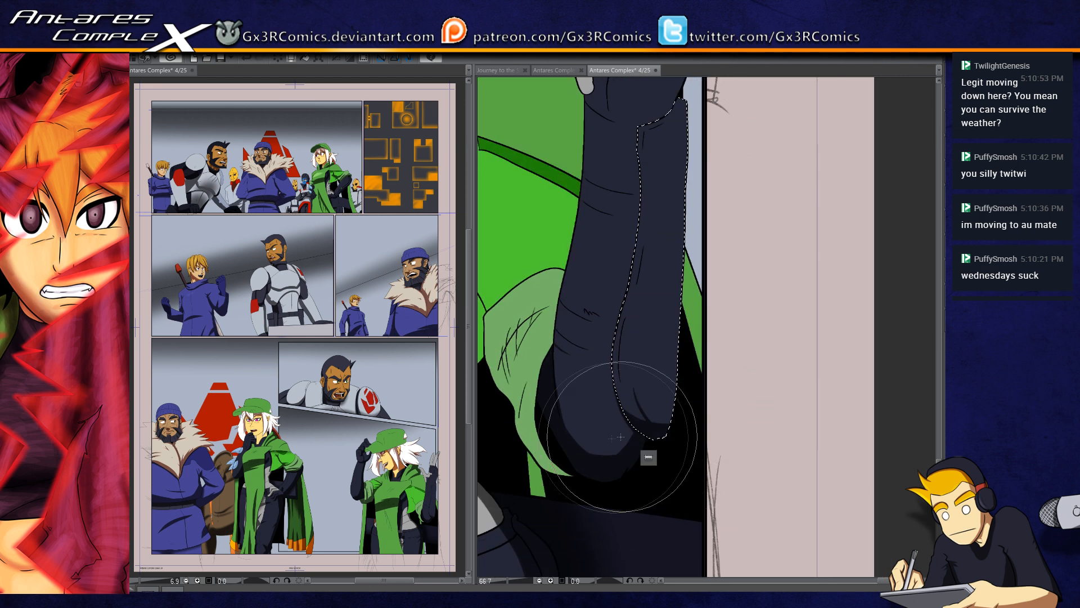
mouse_move(633, 468)
left_mouse_down()
mouse_move(687, 248)
mouse_move(679, 136)
mouse_move(668, 368)
mouse_move(628, 473)
mouse_move(658, 421)
mouse_move(688, 107)
left_mouse_up()
mouse_move(641, 438)
left_mouse_down()
mouse_move(679, 98)
mouse_move(646, 262)
left_mouse_up()
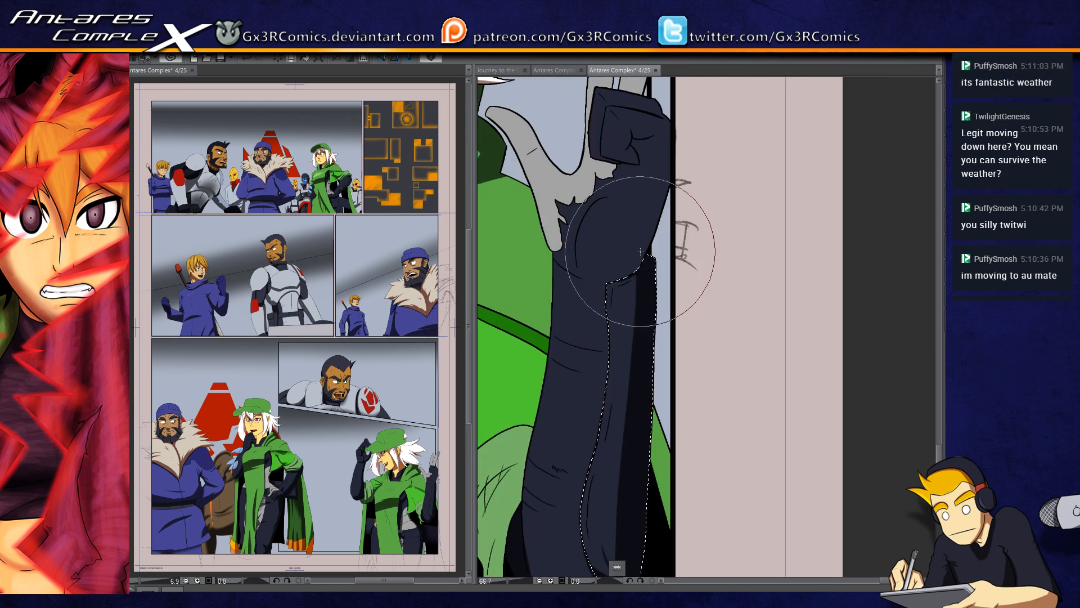
key("ctrl+d")
Step: Select the dark gloved hand and paint a shadow along its outer edge from the folded fingers to the wrist
key("w")
left_click(652, 199)
key("b")
left_click_drag(625, 272, 659, 174)
left_click_drag(613, 286, 678, 159)
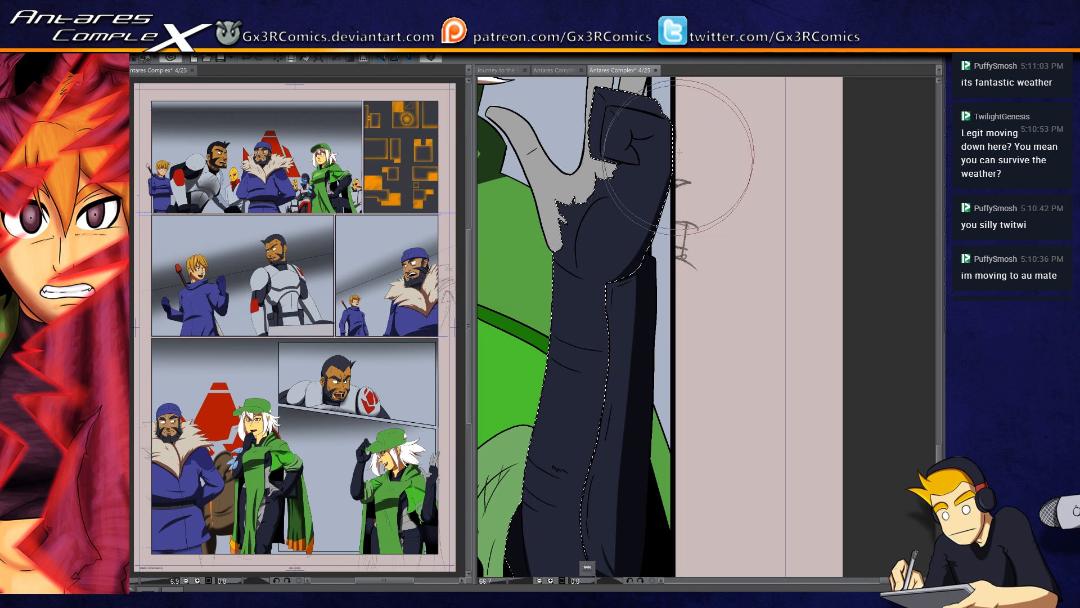
mouse_move(620, 281)
left_mouse_down()
mouse_move(664, 174)
mouse_move(666, 135)
mouse_move(627, 247)
left_mouse_up()
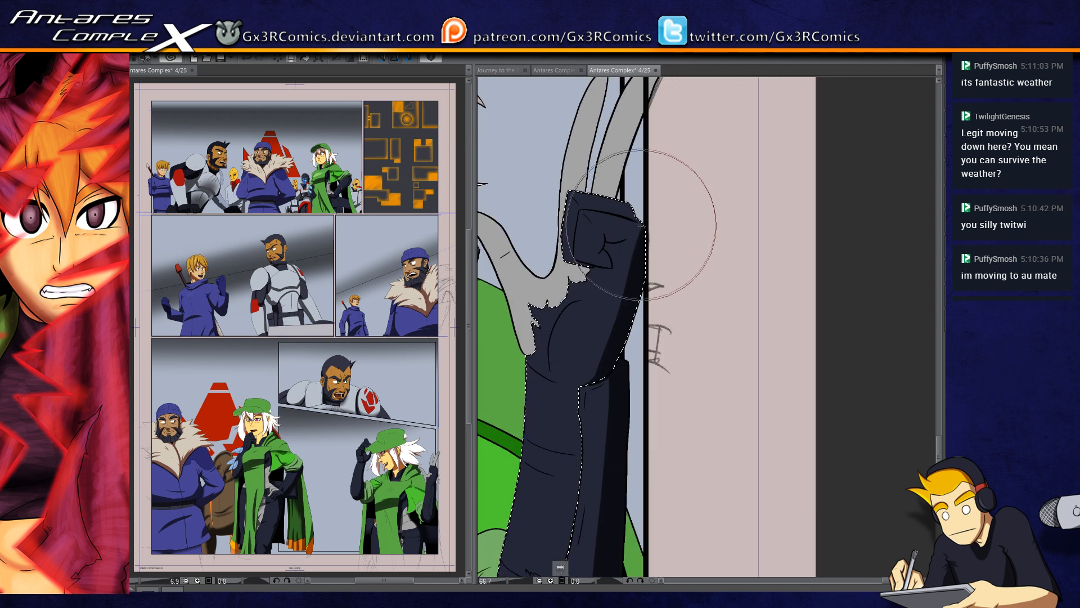
scroll(639, 222, "up", 2)
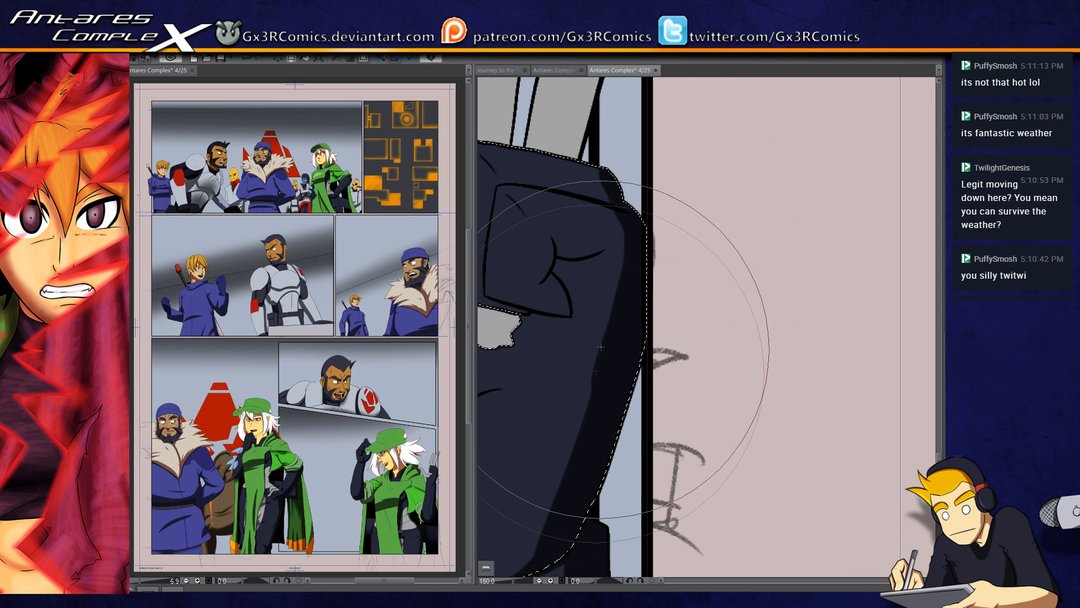
left_click_drag(626, 307, 669, 199)
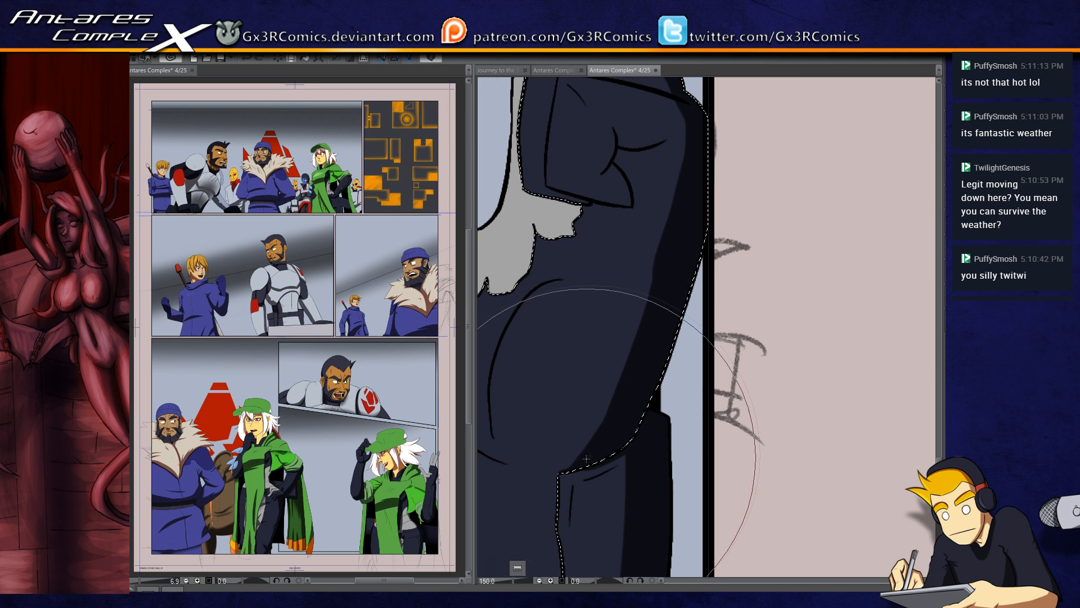
Step: Add thin shadows along the palm creases and the underside of the folded fingers on the gloved hand
left_click_drag(622, 200, 641, 333)
mouse_move(607, 262)
left_mouse_down()
mouse_move(697, 242)
mouse_move(620, 313)
left_mouse_up()
left_click_drag(621, 256, 611, 263)
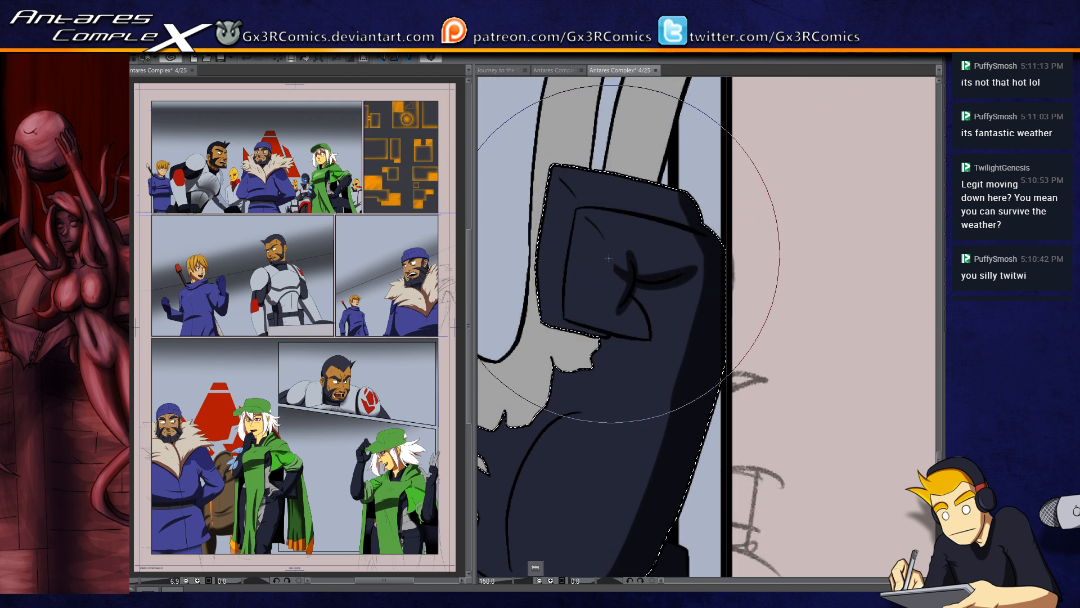
left_click_drag(546, 314, 549, 324)
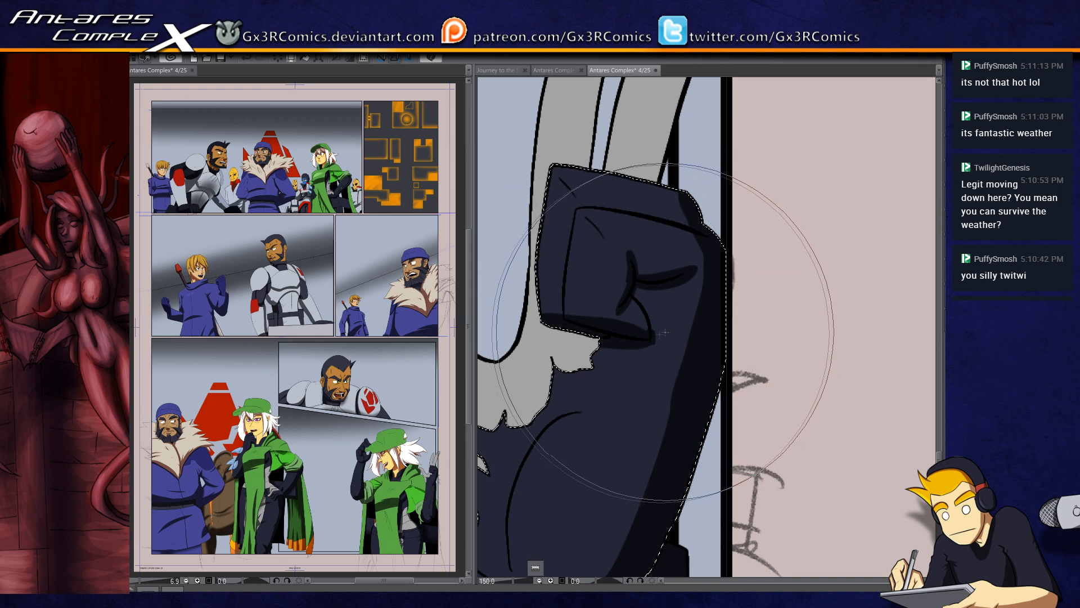
left_click_drag(560, 321, 629, 289)
Step: Paint a thin shadow along the curved line at the thumb's base, redoing one stroke, and select the glove's grey area
left_click_drag(634, 354, 640, 218)
mouse_move(594, 415)
left_mouse_down()
mouse_move(586, 361)
mouse_move(603, 297)
left_mouse_up()
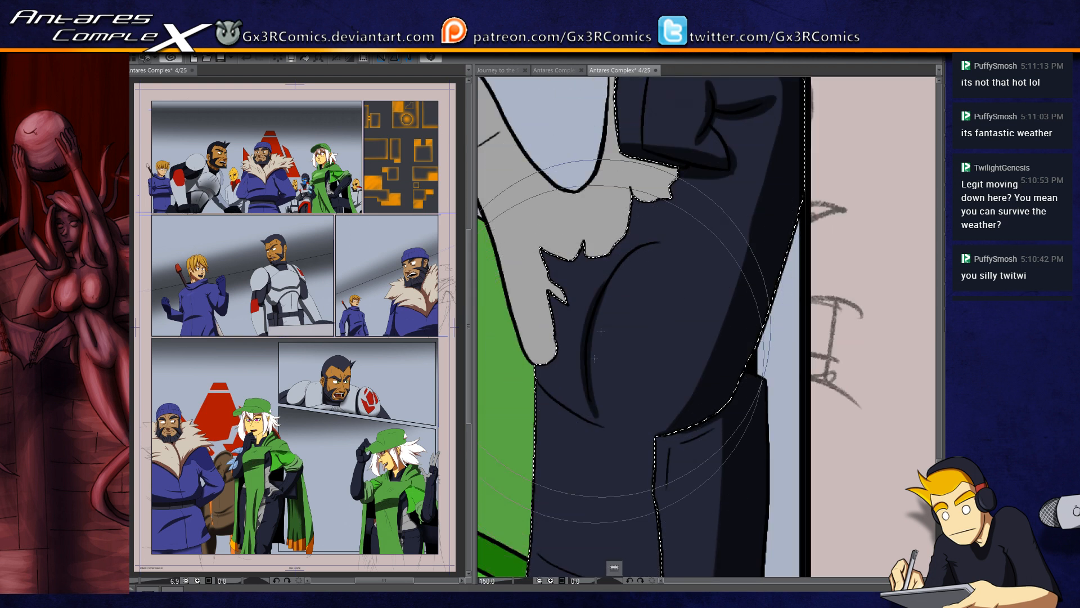
mouse_move(593, 415)
left_mouse_down()
mouse_move(586, 376)
mouse_move(657, 231)
left_mouse_up()
key("ctrl+z")
left_click_drag(592, 411, 648, 242)
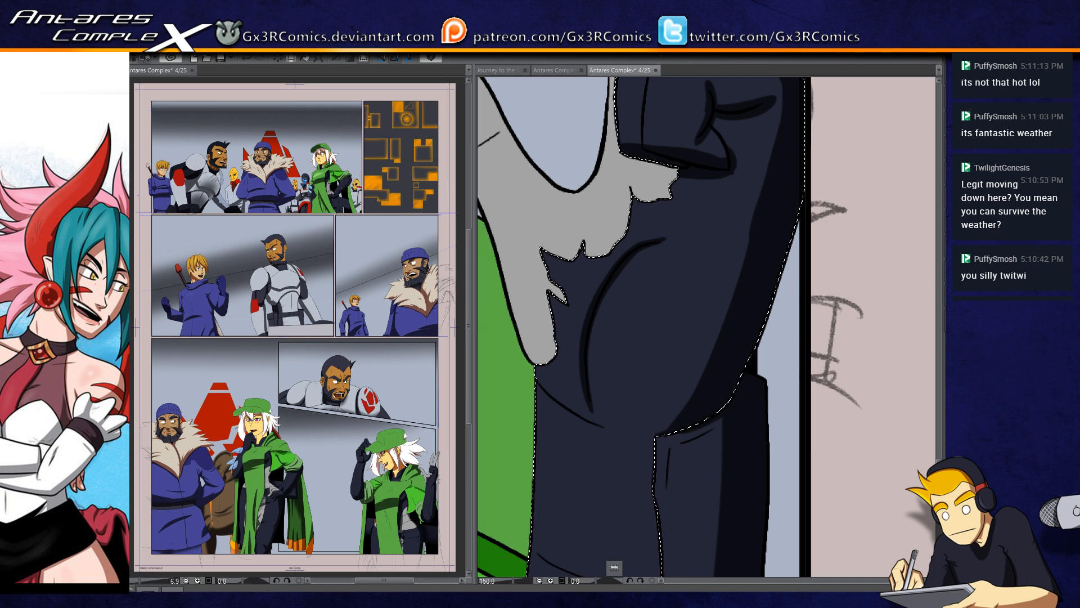
left_click_drag(628, 177, 674, 281)
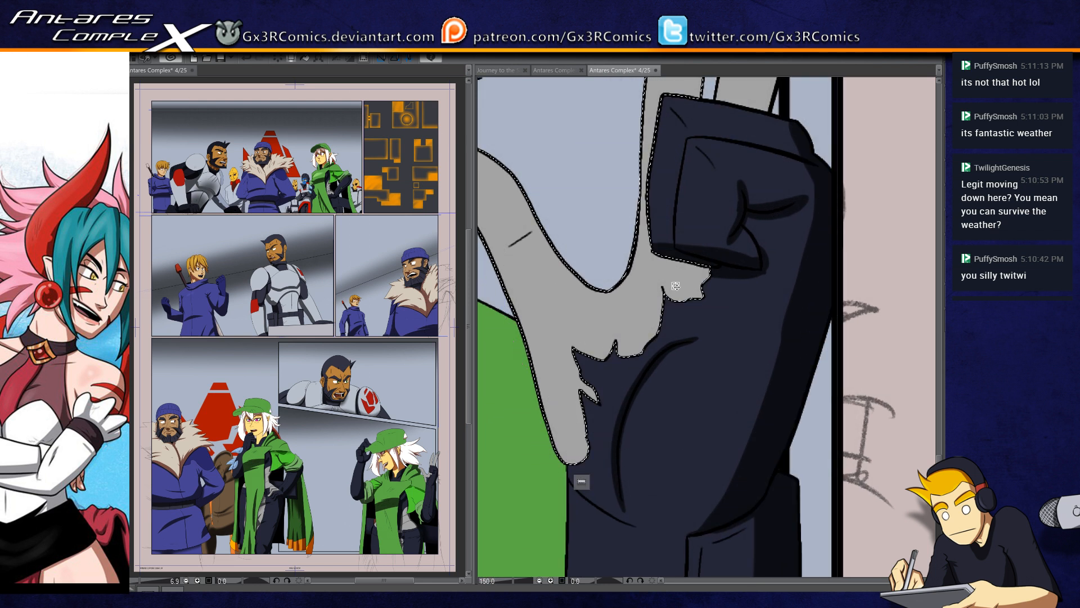
Step: Paint a shadow down the outer edge of the glove's grey thumb and along its short knuckle crease
left_click_drag(589, 483, 707, 458)
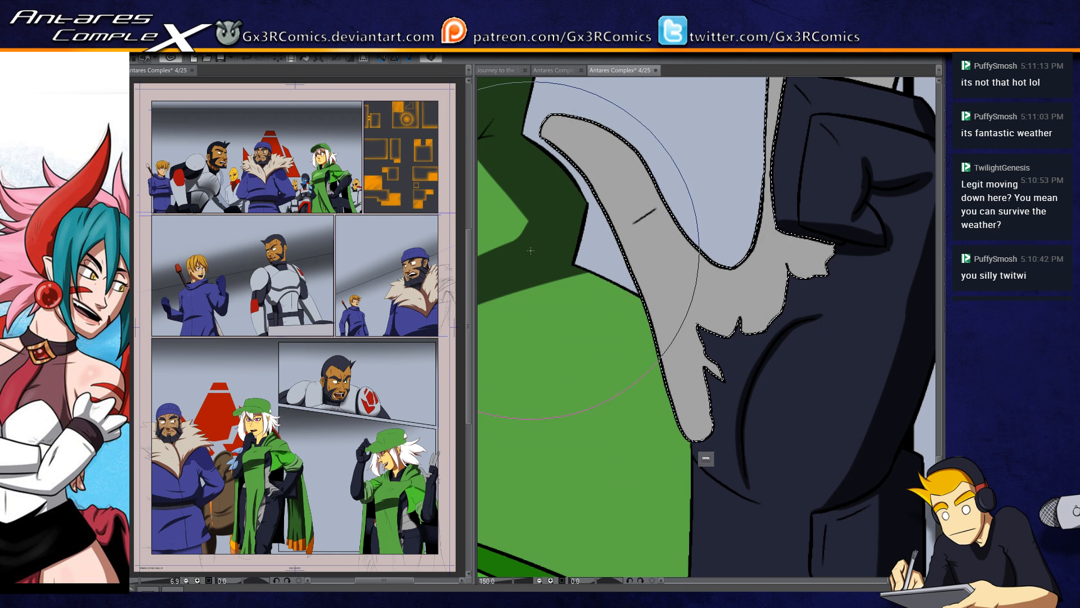
left_click_drag(579, 187, 701, 421)
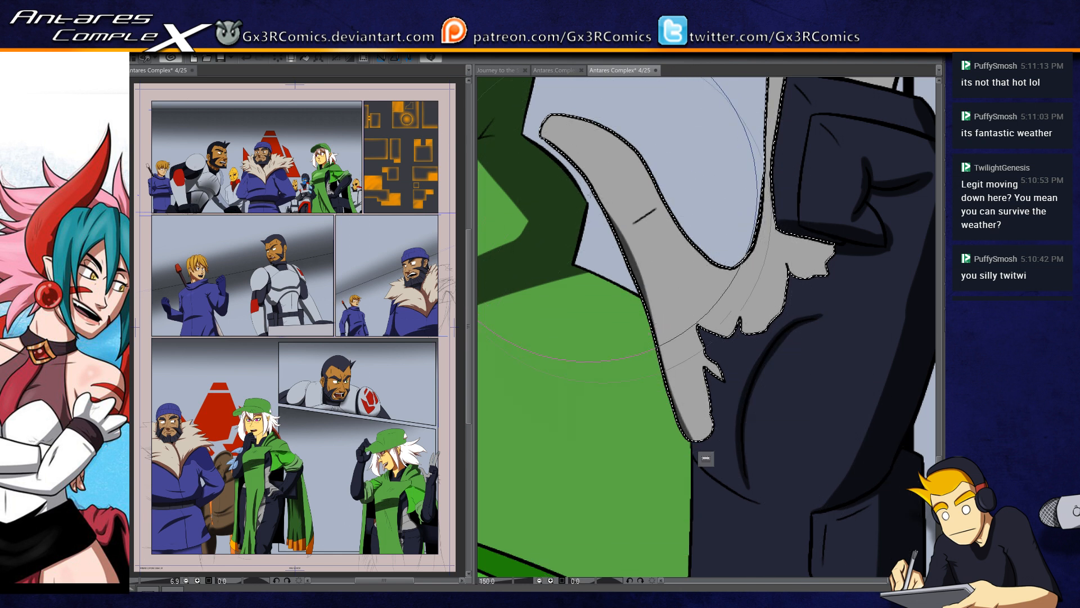
left_click_drag(608, 217, 697, 419)
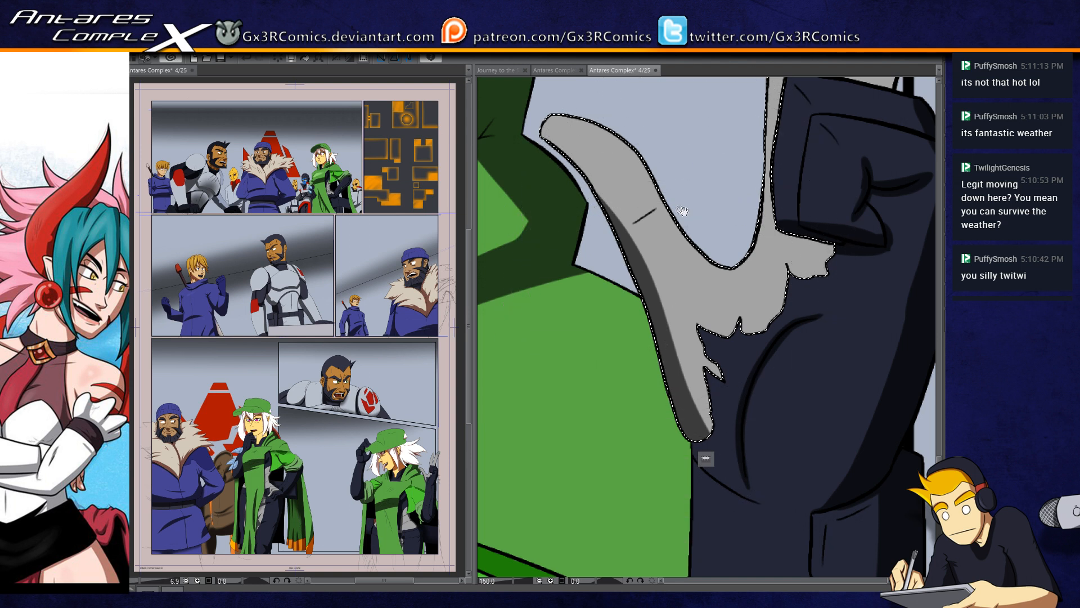
left_click_drag(682, 210, 671, 283)
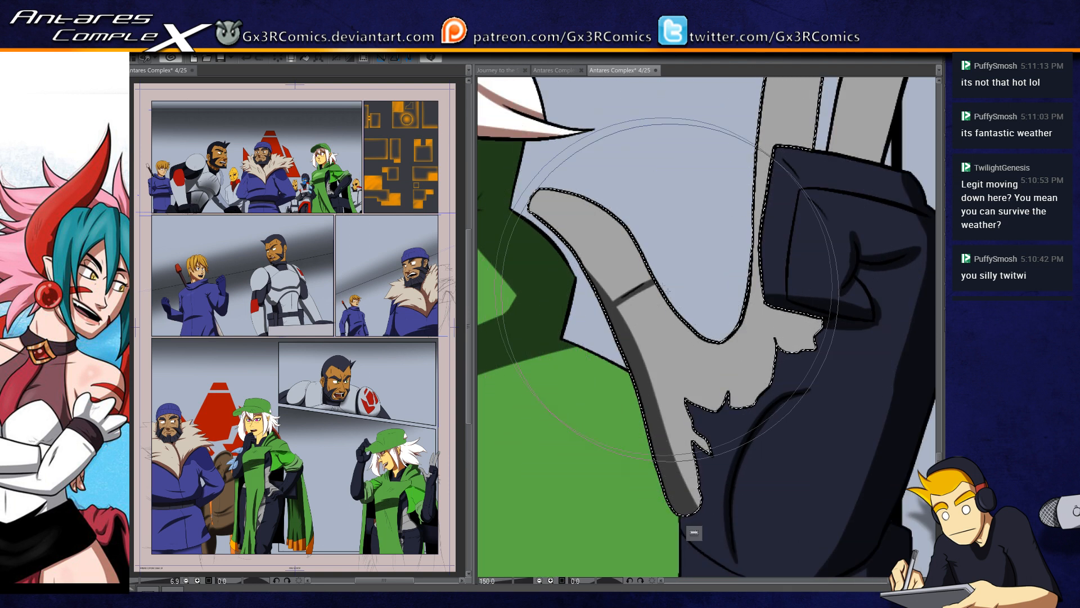
left_click_drag(656, 323, 579, 461)
Step: Shade the outer edges of both raised grey fingers, selecting the second finger separately and clearing the selection when done
left_click_drag(742, 186, 624, 315)
left_click_drag(670, 151, 618, 405)
key("ctrl+d")
key("w")
left_click(732, 251)
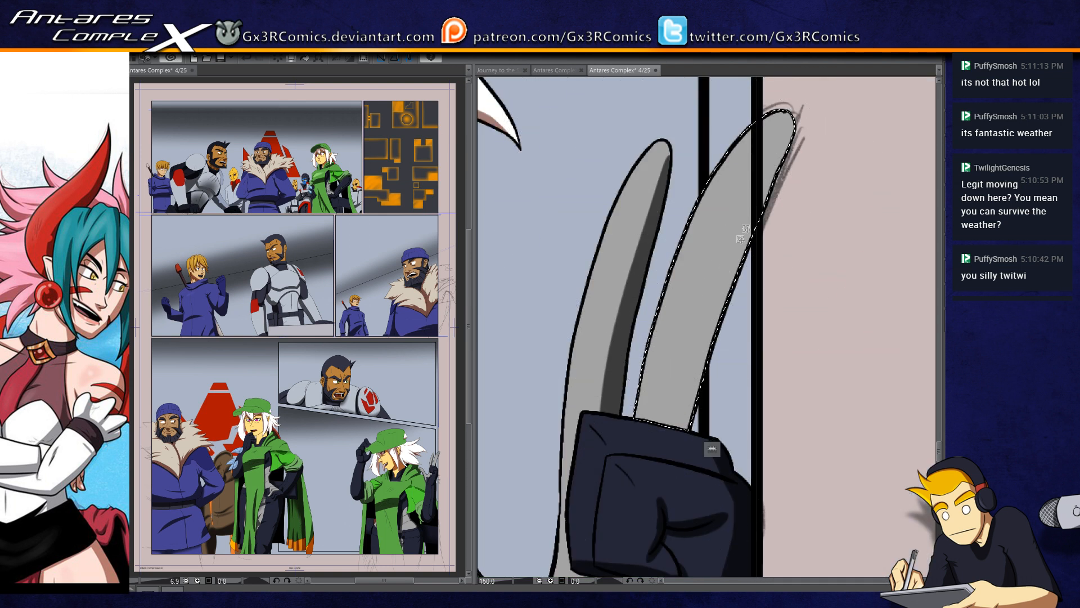
key("p")
left_click_drag(788, 124, 670, 448)
mouse_move(781, 151)
left_mouse_down()
mouse_move(669, 449)
mouse_move(655, 299)
left_mouse_up()
key("ctrl+d")
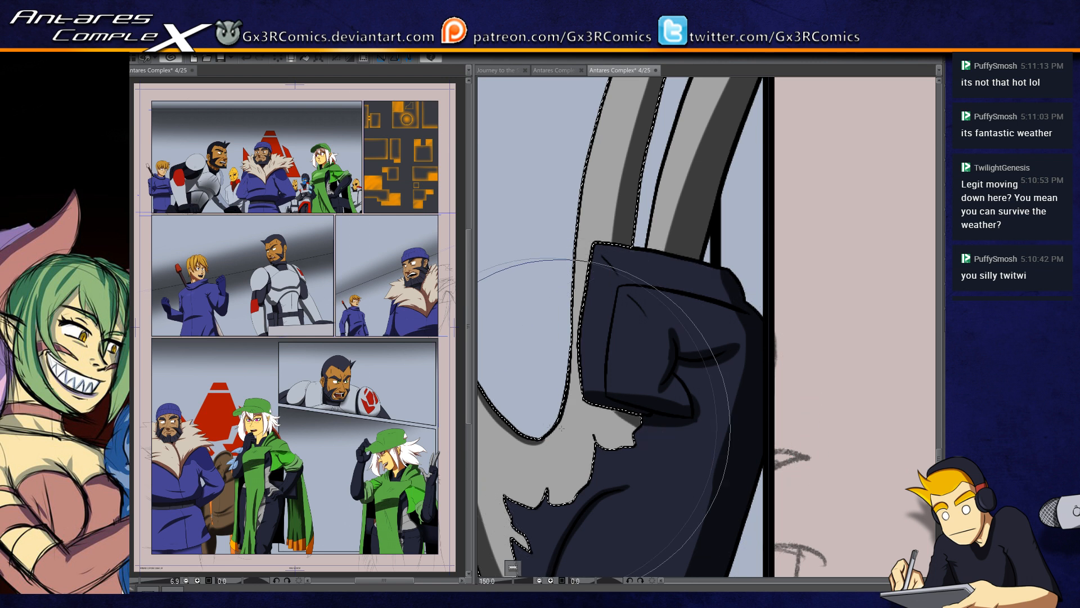
Step: Paint a small shadow with a smaller brush on the grey palm area directly beneath the folded fingers
key("bracketleft")
left_click_drag(609, 414, 685, 413)
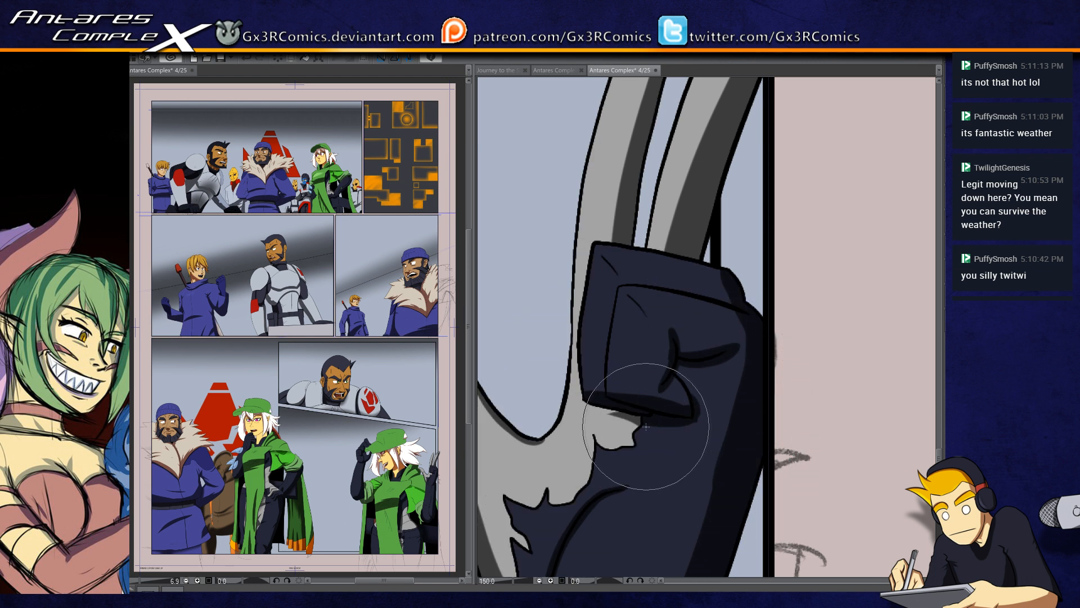
scroll(676, 462, "down", 3)
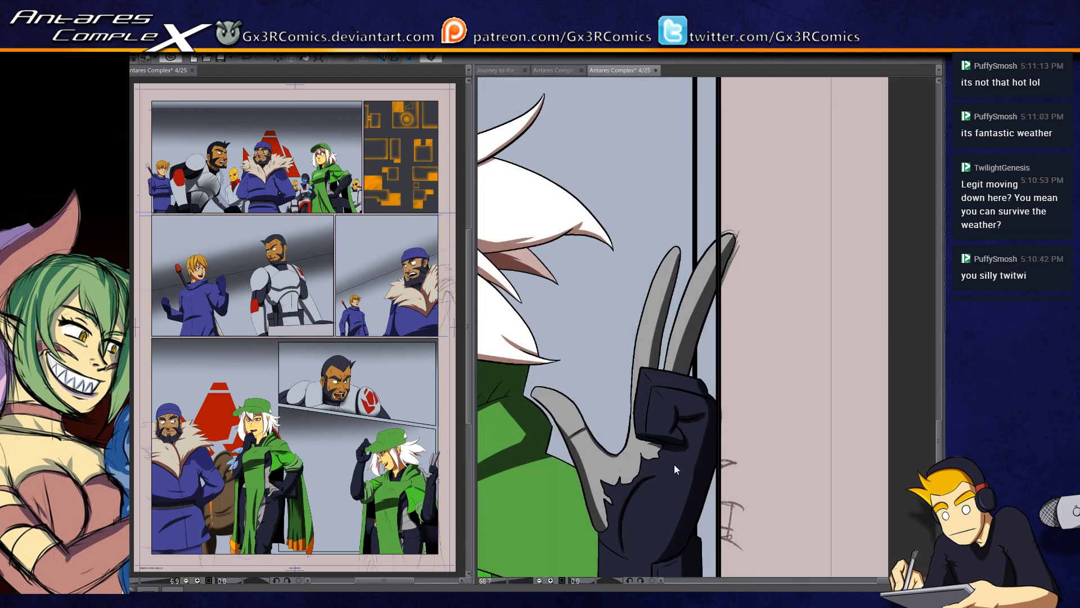
Step: Select the bright green sleeve under the cape and paint a shadow along its wavy crease down to the cuff
left_click_drag(687, 510, 737, 280)
left_click_drag(651, 435, 651, 414)
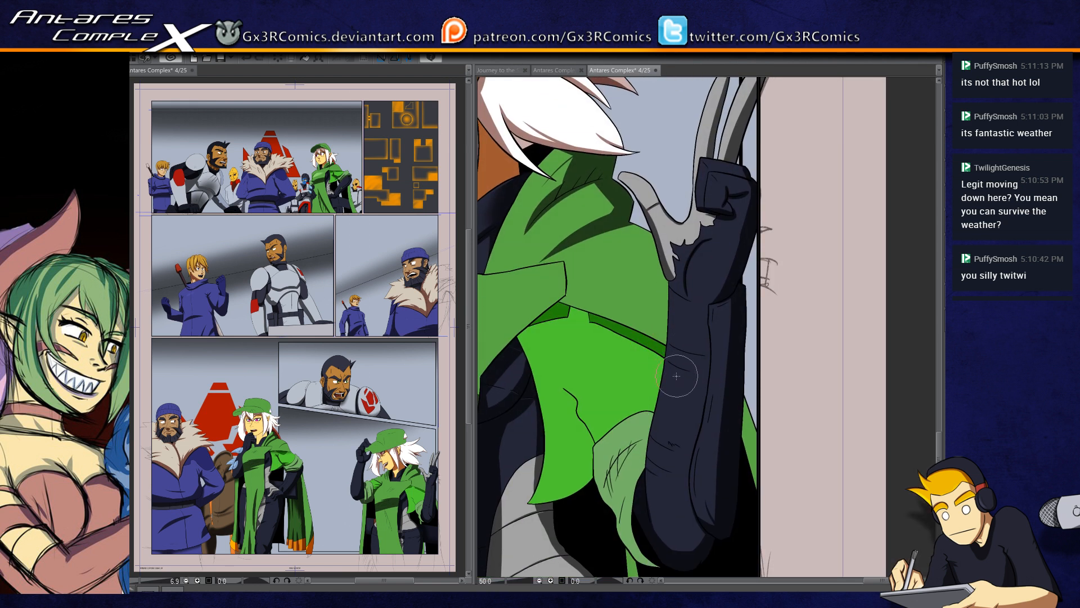
scroll(595, 395, "up", 1)
left_click_drag(542, 469, 593, 397)
key("w")
left_click(627, 401)
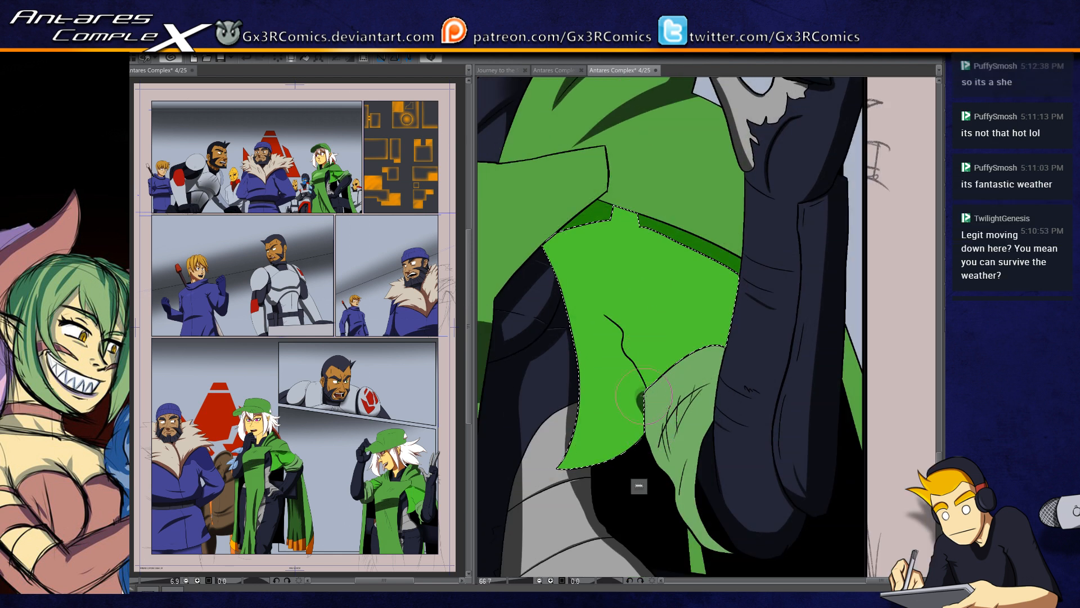
left_click_drag(649, 419, 625, 346)
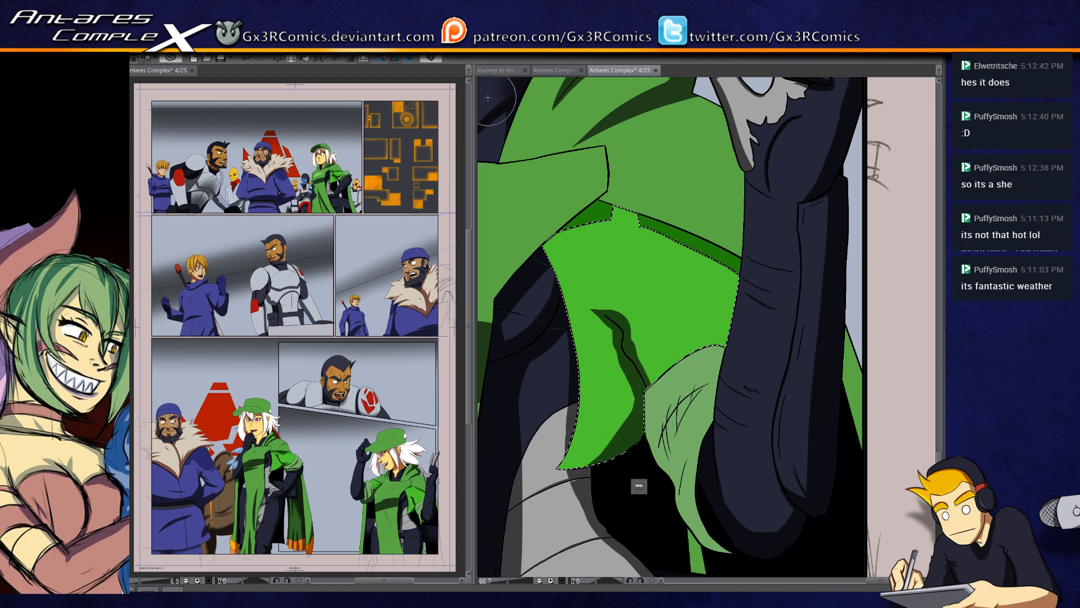
Step: Add pointed fold shadows above the sleeve's wavy crease and toward its upper edge, undoing and repainting strokes
mouse_move(626, 348)
left_mouse_down()
mouse_move(671, 262)
mouse_move(620, 317)
left_mouse_up()
mouse_move(612, 268)
left_mouse_down()
mouse_move(620, 219)
mouse_move(621, 230)
left_mouse_up()
key("ctrl+z")
key("ctrl+z")
left_click_drag(612, 284, 614, 239)
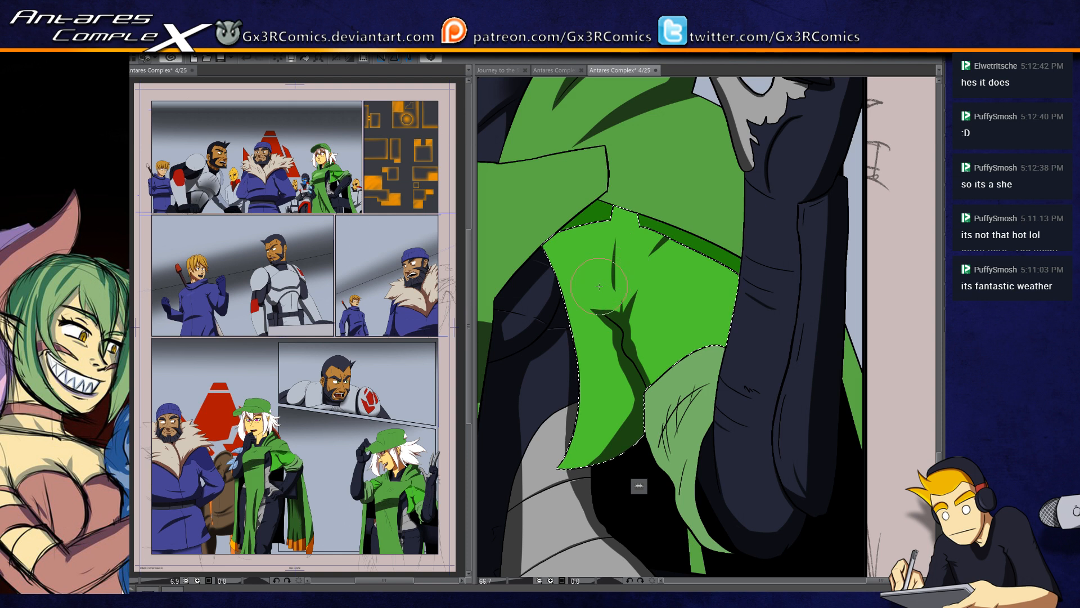
Step: Add the two dark green strips between the cape edge and the sleeve to the selection
scroll(600, 286, "up", 2)
left_click_drag(586, 210, 702, 320)
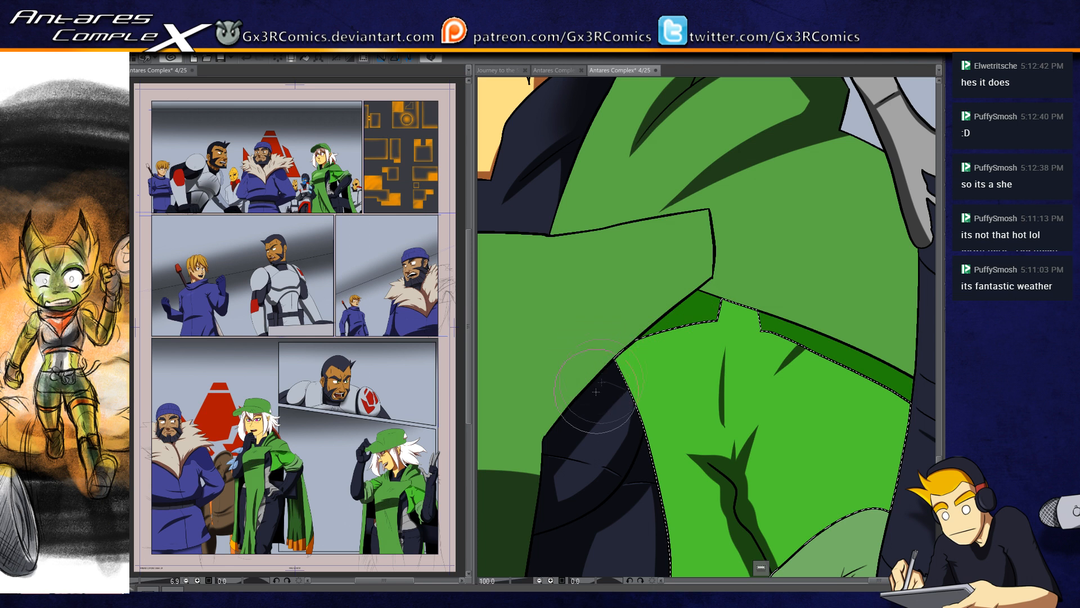
key("w")
left_click(679, 317, "shift")
left_click(790, 331, "shift")
left_click_drag(724, 397, 690, 374)
Step: Paint a soft shadow with an enlarged brush across the sleeve's top under the cape, replacing the first undone stroke
key("b")
left_click_drag(565, 348, 692, 242)
key("ctrl+z")
key("]")
key("]")
key("]")
mouse_move(550, 367)
left_mouse_down()
mouse_move(651, 253)
mouse_move(737, 207)
left_mouse_up()
mouse_move(675, 236)
left_mouse_down()
mouse_move(694, 263)
mouse_move(825, 256)
left_mouse_up()
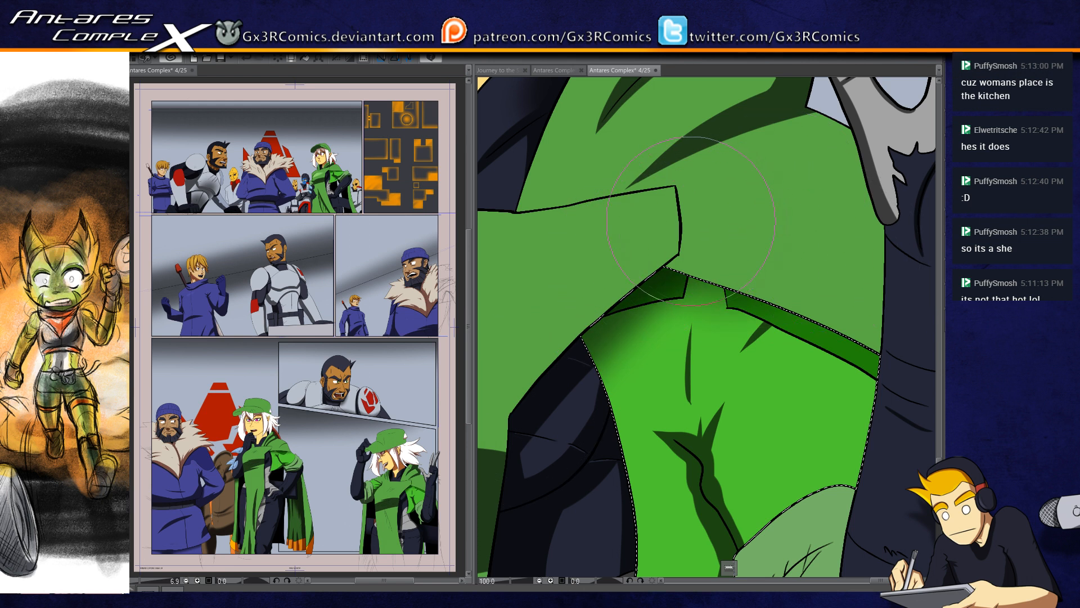
Step: Reduce the brush and paint thin shadows between the dark green strips and along the strips' edges
key("[")
key("[")
key("[")
mouse_move(617, 347)
left_mouse_down()
mouse_move(696, 290)
mouse_move(705, 324)
left_mouse_up()
key("ctrl+z")
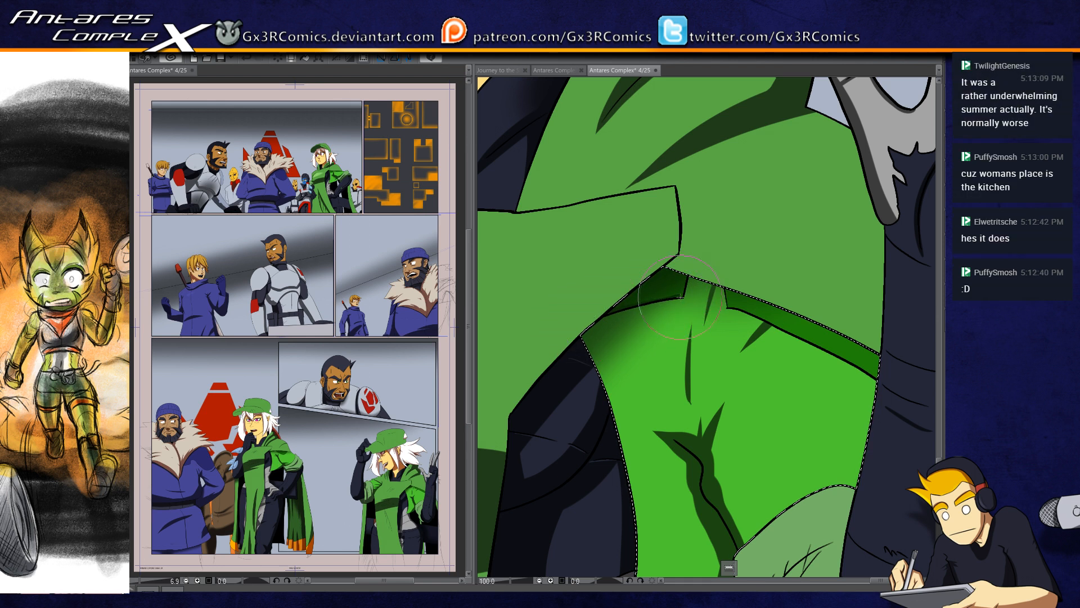
left_click_drag(729, 382, 613, 380)
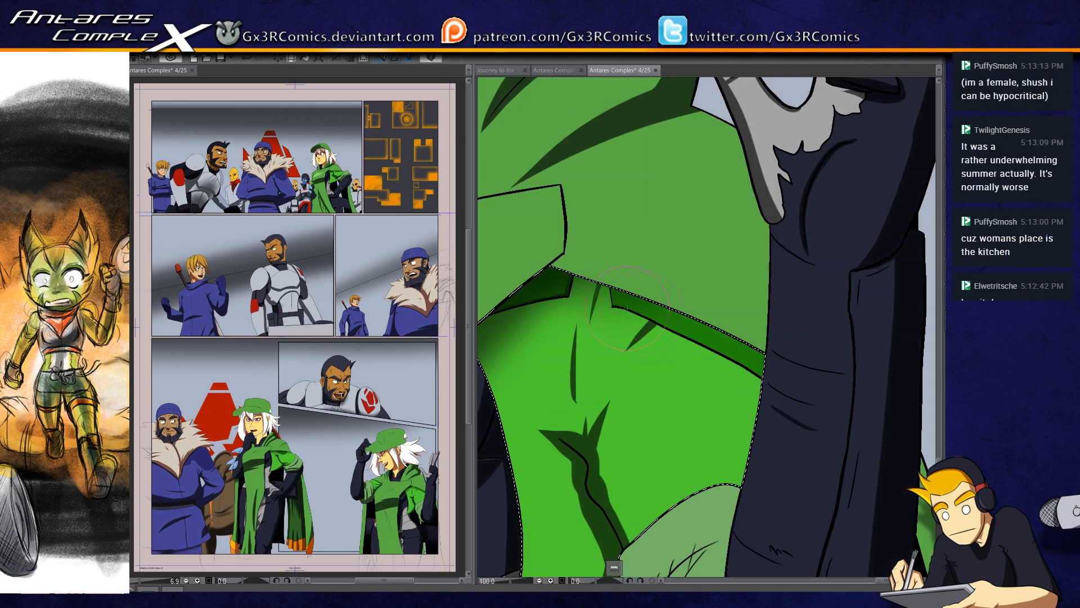
left_click_drag(650, 323, 703, 346)
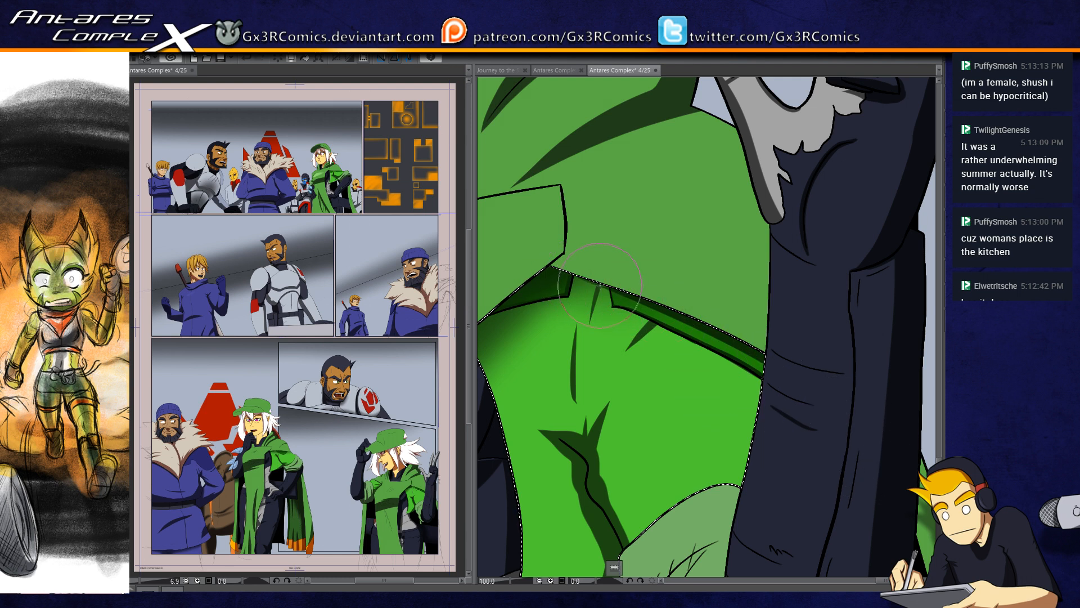
Step: Extend the fold shadows branching from the sleeve's wavy crease and clear the selection
left_click_drag(590, 426, 581, 340)
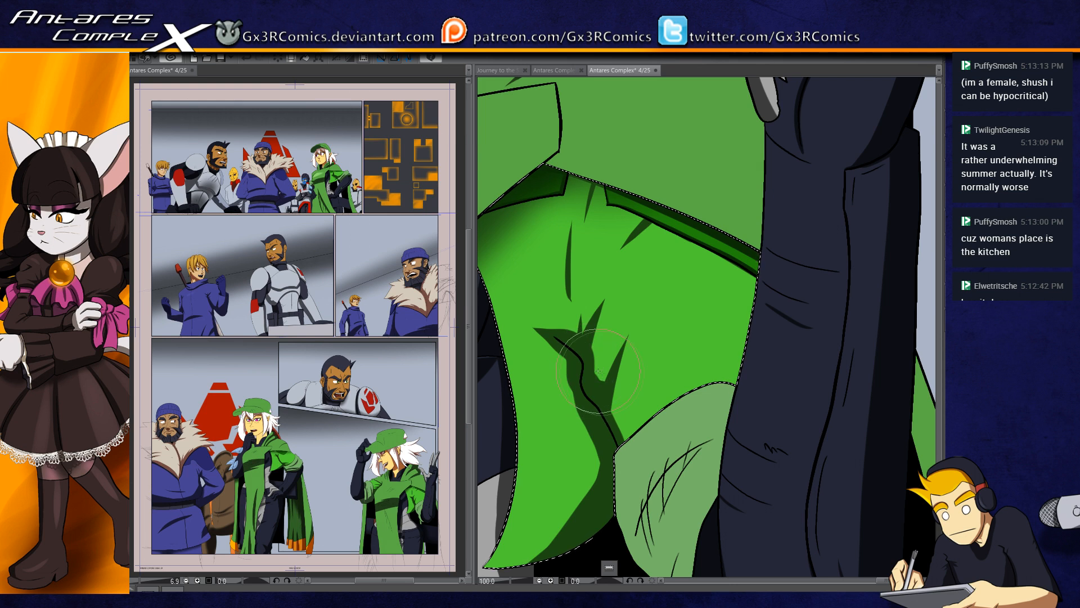
left_click_drag(626, 398, 647, 314)
left_click_drag(549, 470, 649, 395)
key("ctrl+d")
Step: Select the woman's green cap and paint a shadow down its back edge
left_click_drag(526, 374, 532, 488)
left_click_drag(546, 373, 526, 425)
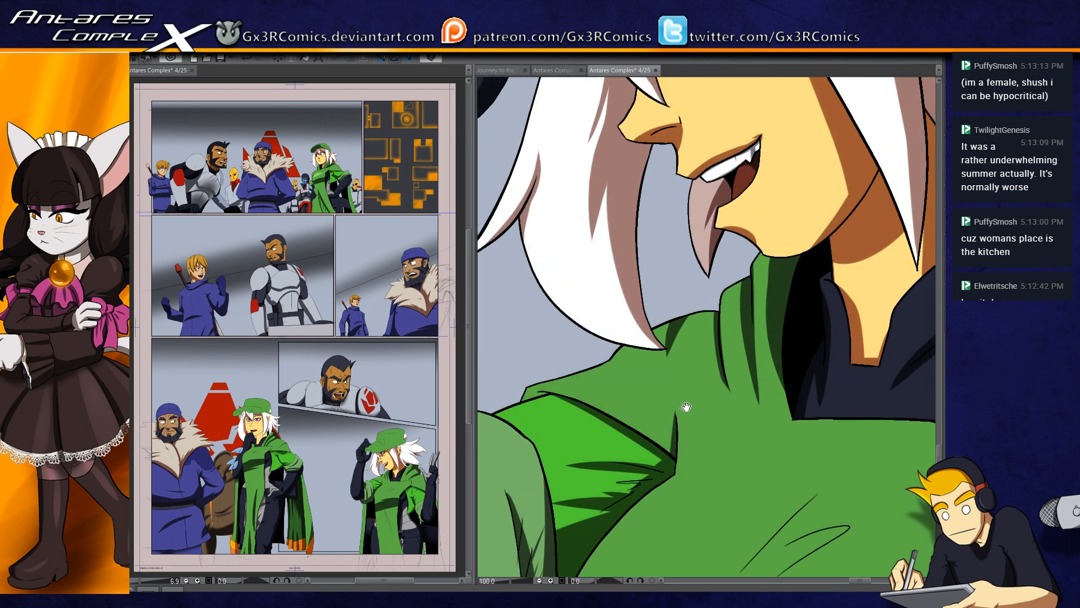
left_click_drag(746, 349, 560, 436)
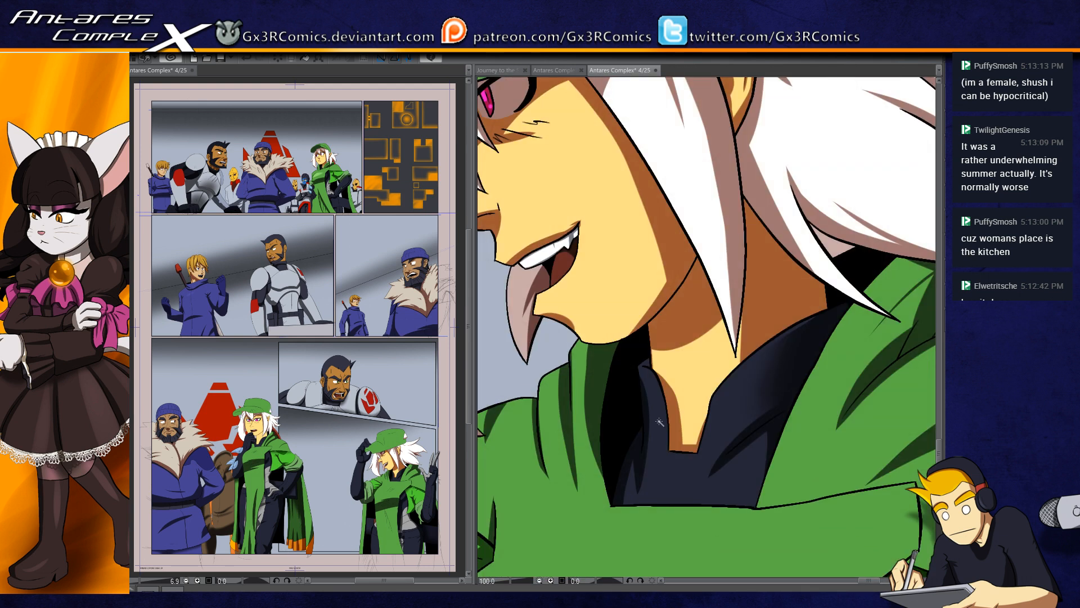
scroll(663, 418, "down", 2)
left_click_drag(666, 346, 661, 430)
left_click(713, 230)
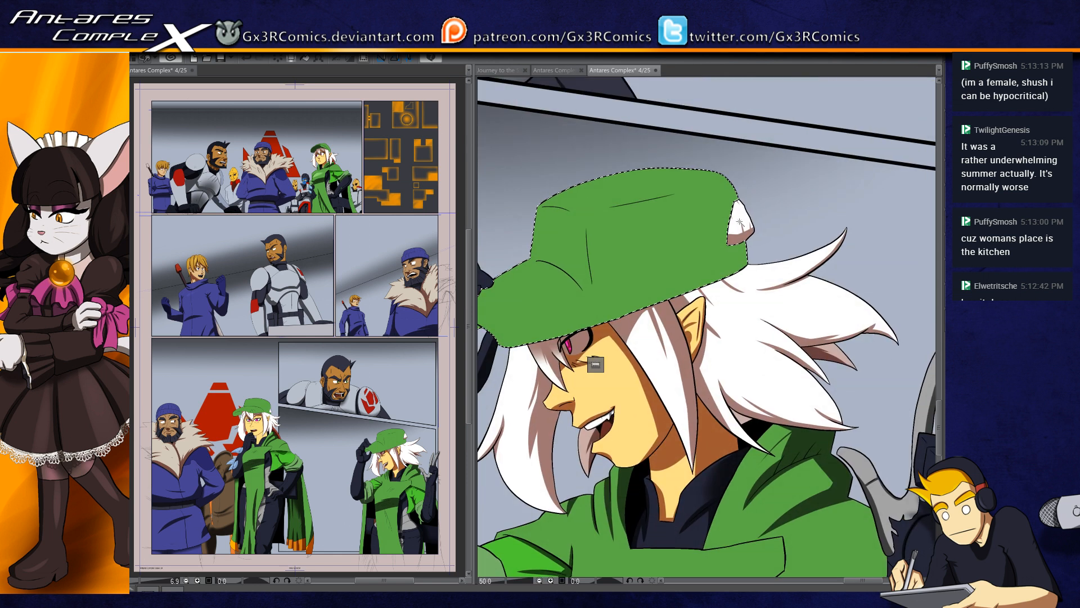
key("b")
mouse_move(726, 208)
left_mouse_down()
mouse_move(743, 261)
mouse_move(715, 276)
mouse_move(722, 211)
mouse_move(706, 304)
left_mouse_up()
key("c")
mouse_move(684, 169)
left_mouse_down()
mouse_move(750, 144)
mouse_move(745, 164)
left_mouse_up()
Step: Paint a thin tapered shadow along the cap's vertical crease, redoing the first strokes and extending both ends
scroll(593, 264, "up", 4)
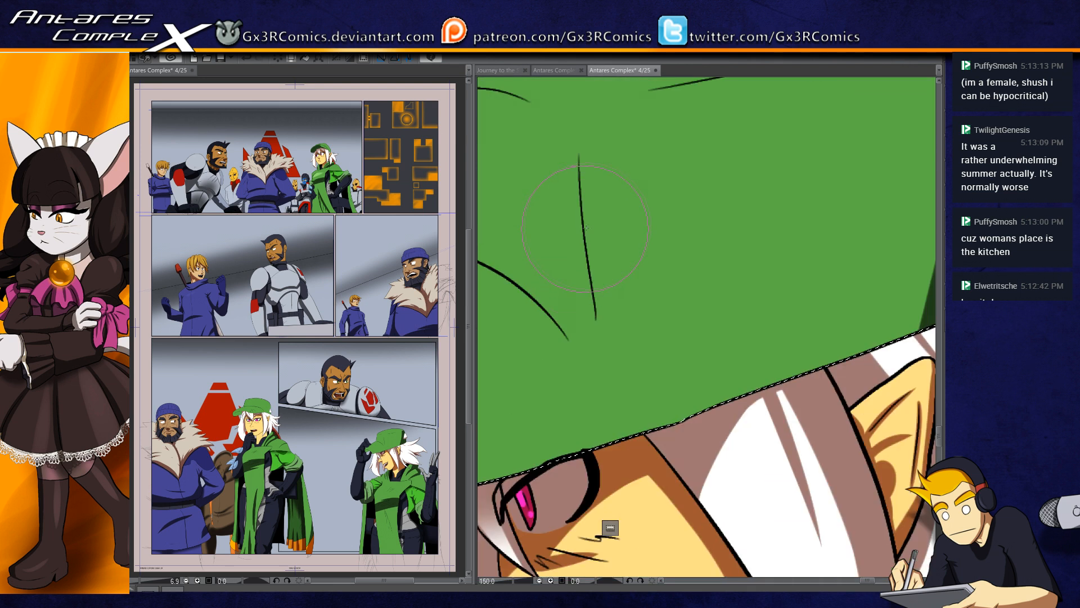
mouse_move(576, 153)
left_mouse_down()
mouse_move(599, 375)
mouse_move(577, 183)
mouse_move(597, 343)
left_mouse_up()
key("ctrl+z")
key("ctrl+z")
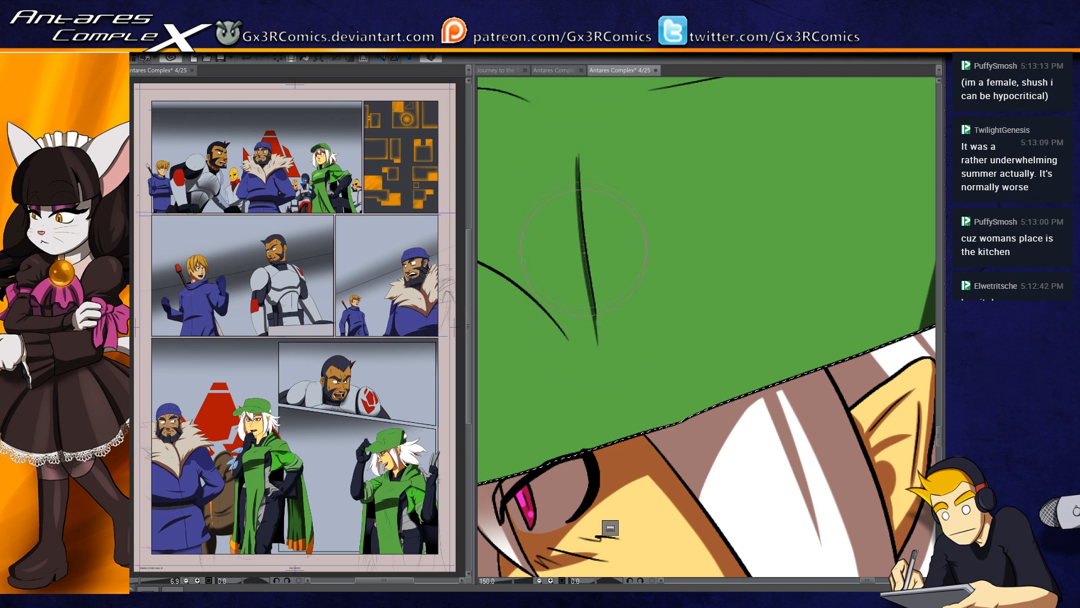
mouse_move(591, 290)
left_mouse_down()
mouse_move(597, 326)
mouse_move(588, 274)
mouse_move(600, 355)
left_mouse_up()
left_click_drag(593, 315, 601, 361)
left_click_drag(580, 194, 577, 146)
left_click_drag(578, 169, 577, 143)
Step: Paint a thin shadow along the curved crease where the cap's brim meets the crown, redoing the first stroke
left_click_drag(535, 235, 656, 231)
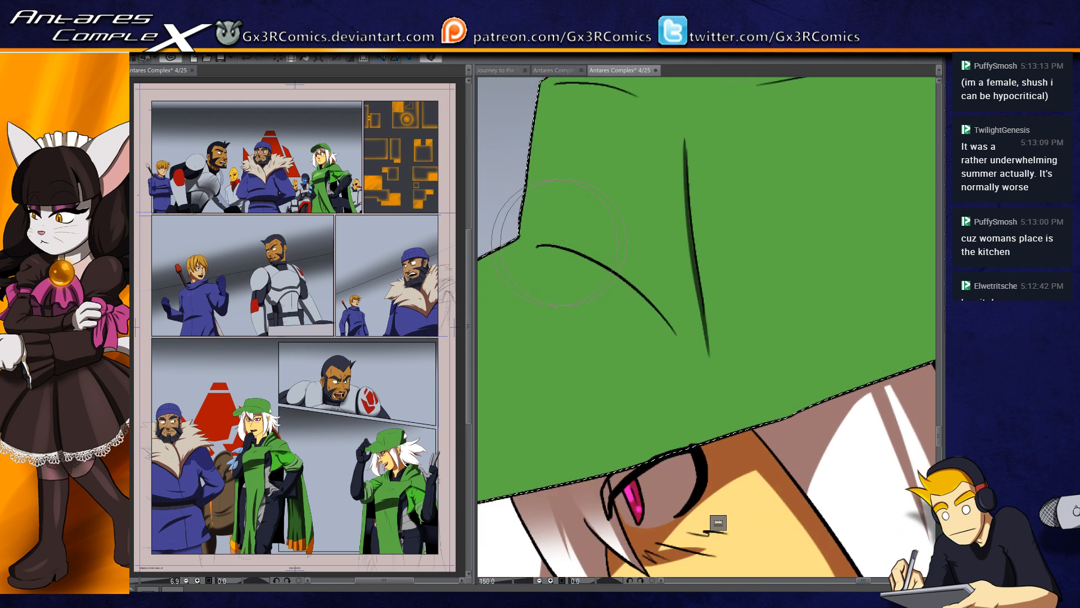
key("ctrl+z")
mouse_move(574, 250)
left_mouse_down()
mouse_move(651, 298)
mouse_move(682, 340)
left_mouse_up()
left_click_drag(655, 304, 686, 350)
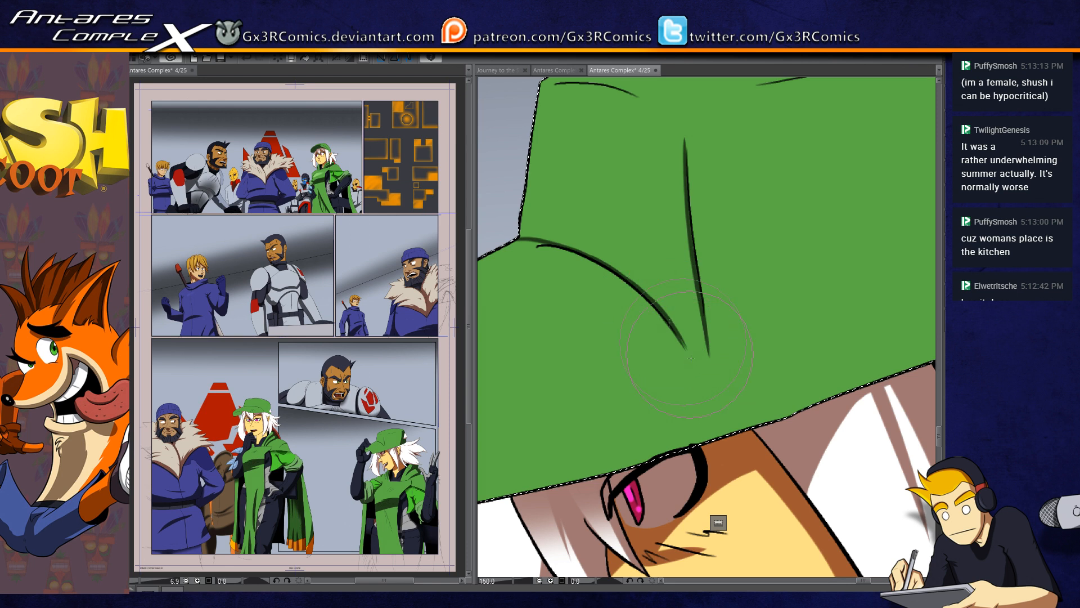
Step: Paint a narrow shadow along the cap's lower edge above the woman's eye and hair
left_click_drag(697, 364, 805, 239)
left_click_drag(569, 380, 802, 330)
left_click_drag(779, 336, 705, 367)
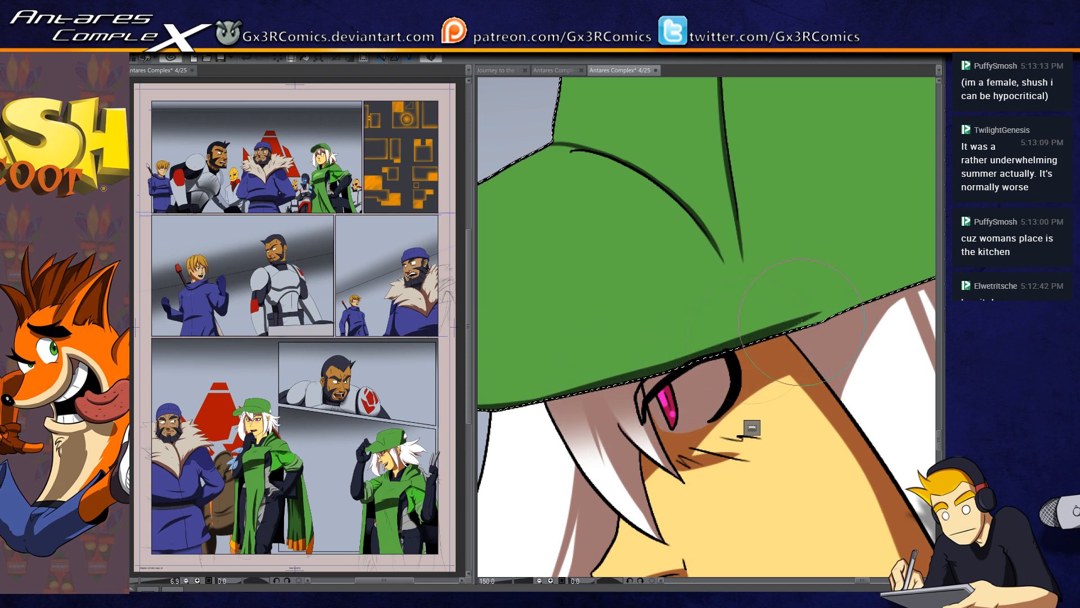
left_click_drag(843, 325, 743, 368)
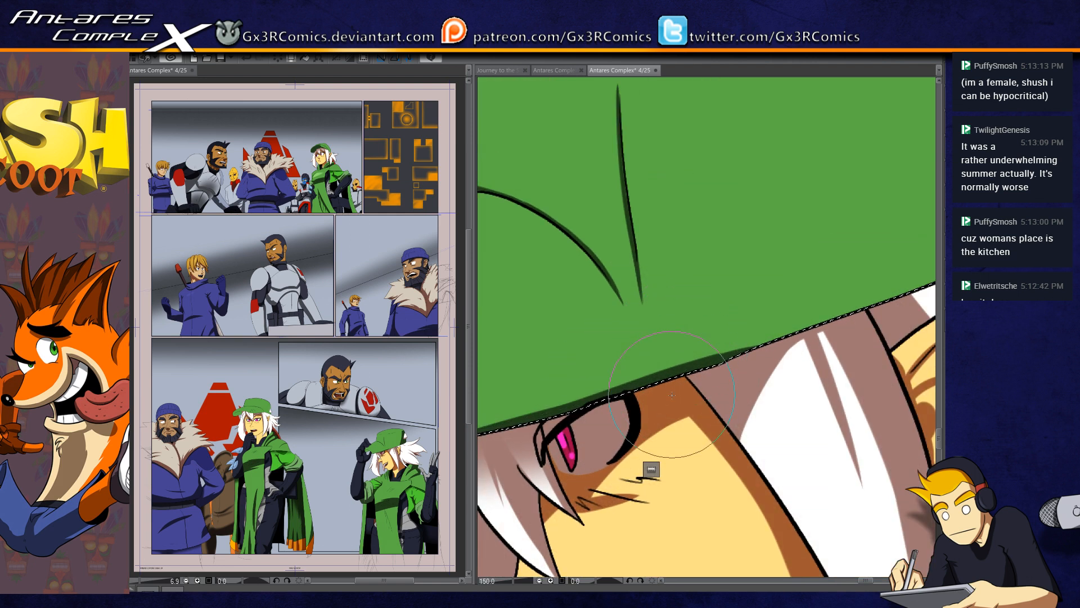
scroll(641, 514, "down", 5)
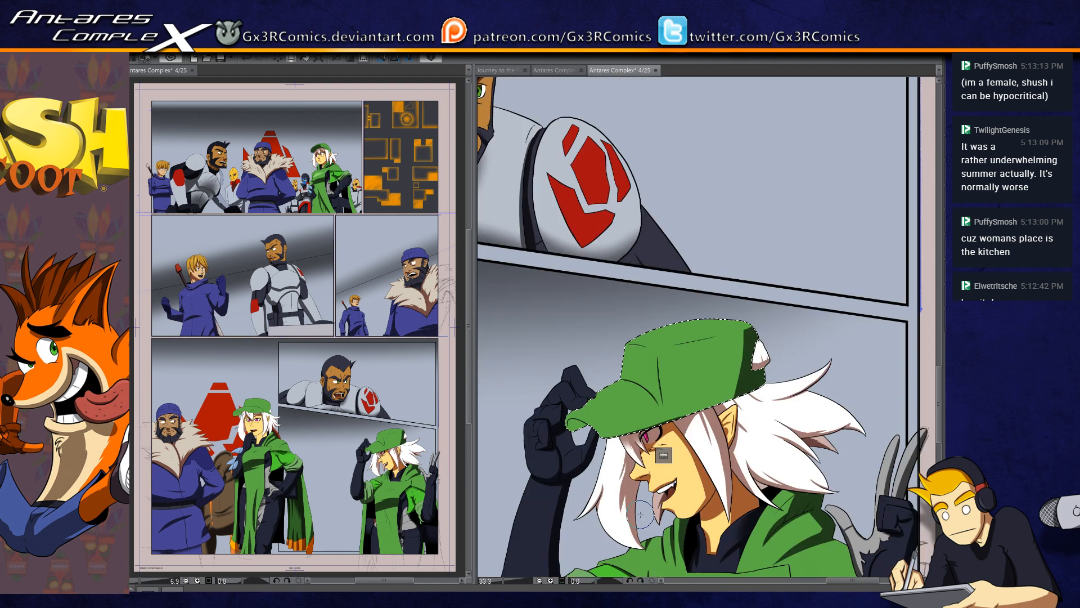
Step: Select the dark trouser leg beside the tunic, paint a shadow on it, and select the small area above it at the waist
left_click_drag(709, 455, 681, 375)
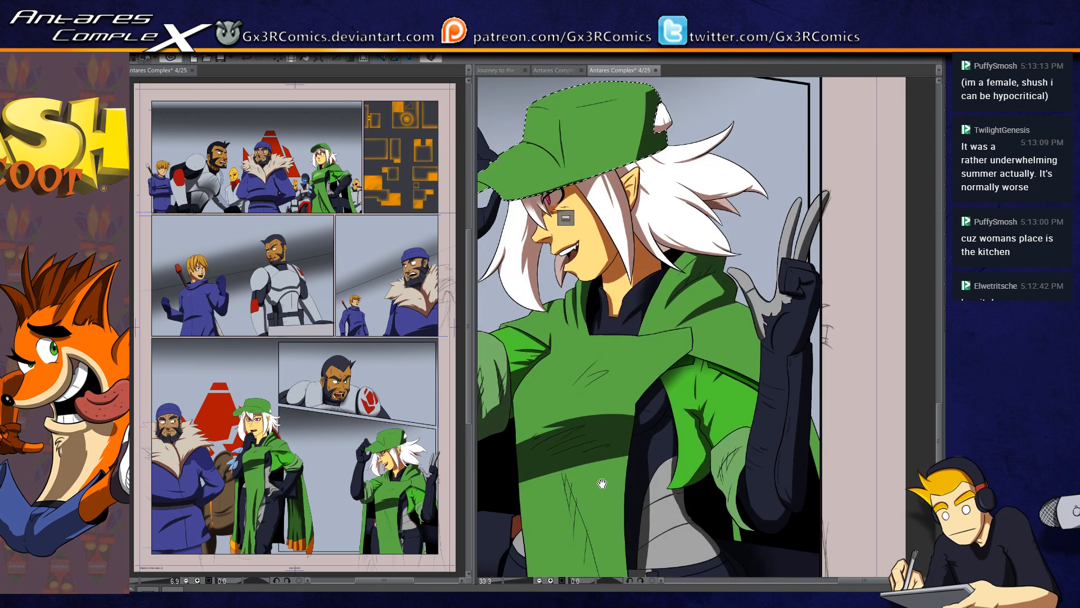
left_click_drag(664, 549, 677, 382)
left_click_drag(533, 522, 531, 476)
left_click(531, 470)
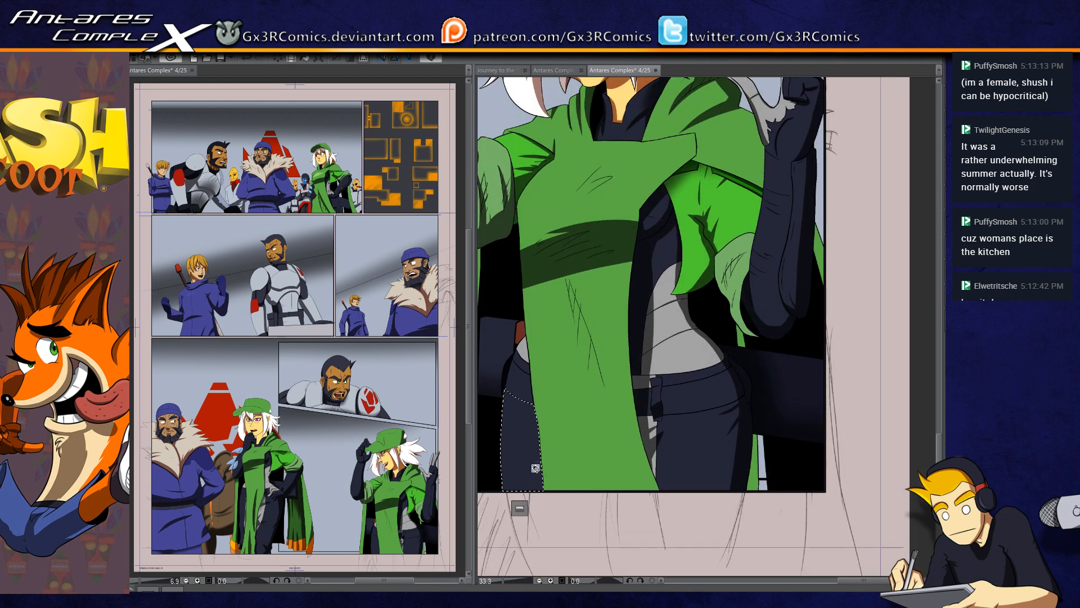
key("b")
left_click_drag(546, 394, 616, 440)
key("ctrl+d")
key("w")
left_click(587, 380)
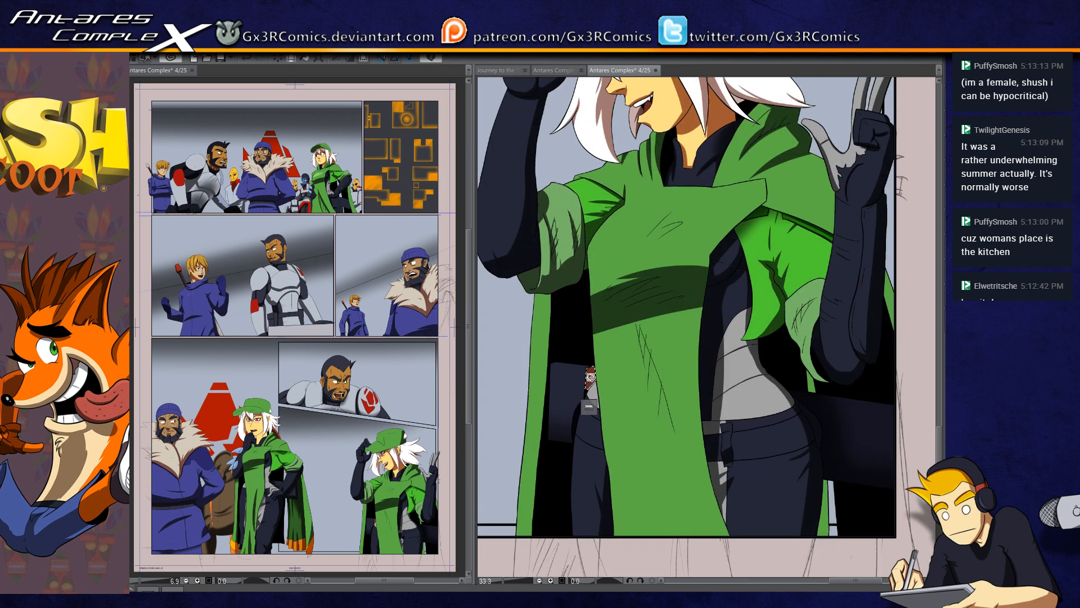
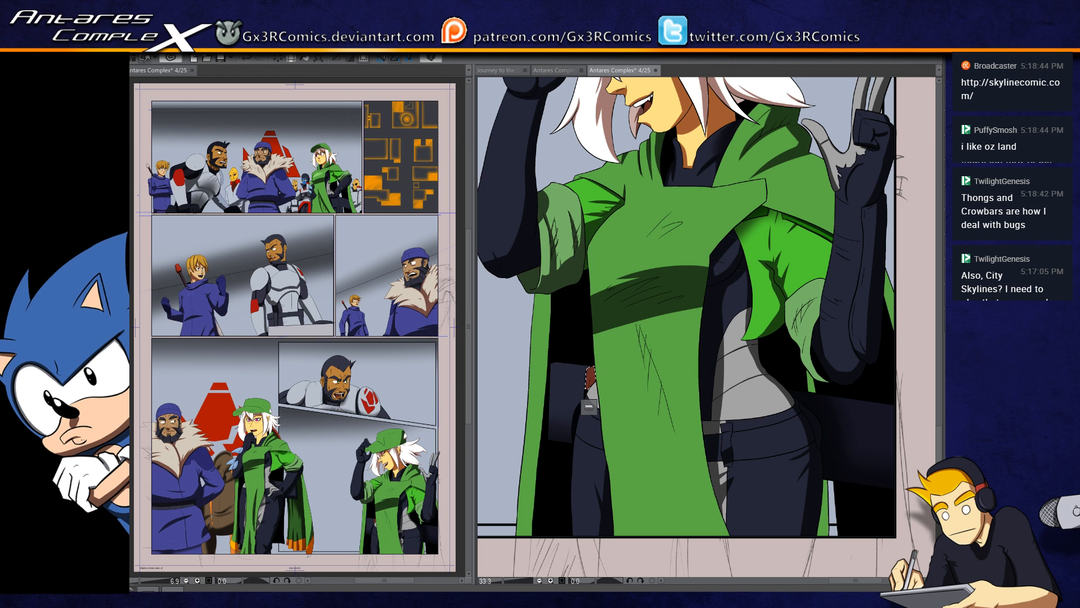
Step: Paint long tapered fold shadows down the lower front of the woman's green tunic, redoing the first strokes
left_click_drag(637, 323, 677, 440)
key("ctrl+z")
left_click_drag(636, 322, 685, 454)
key("ctrl+z")
left_click_drag(635, 322, 682, 458)
left_click_drag(637, 323, 660, 414)
Step: Select the green tunic and paint a soft shadow across its front below the dark bust shadow, redoing the first attempts
key("w")
left_click(616, 343)
key("b")
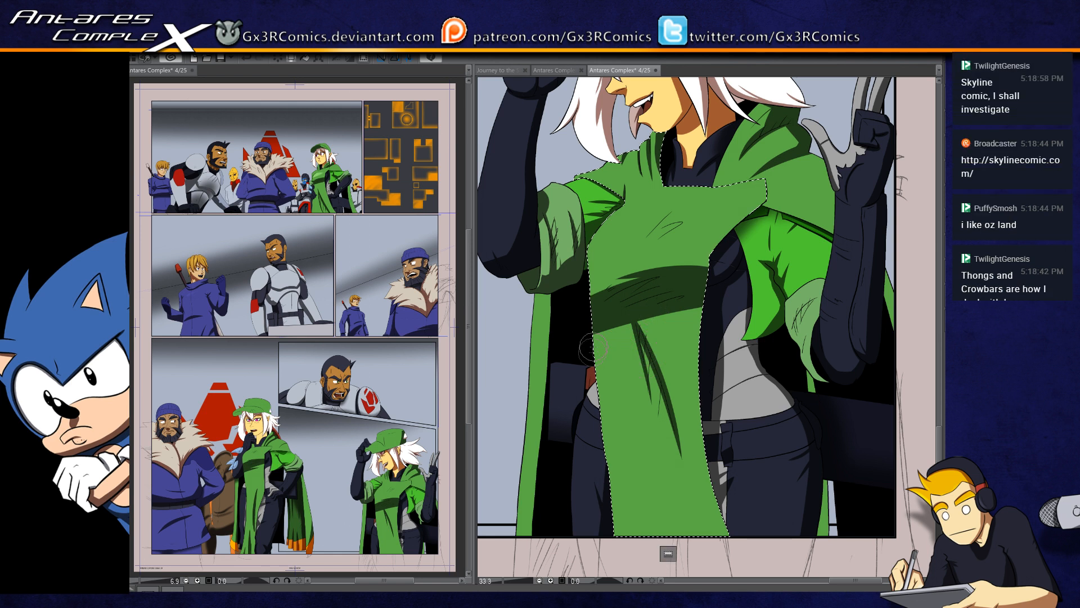
mouse_move(599, 328)
left_mouse_down()
mouse_move(658, 311)
mouse_move(597, 372)
mouse_move(618, 351)
mouse_move(624, 325)
left_mouse_up()
key("ctrl+z")
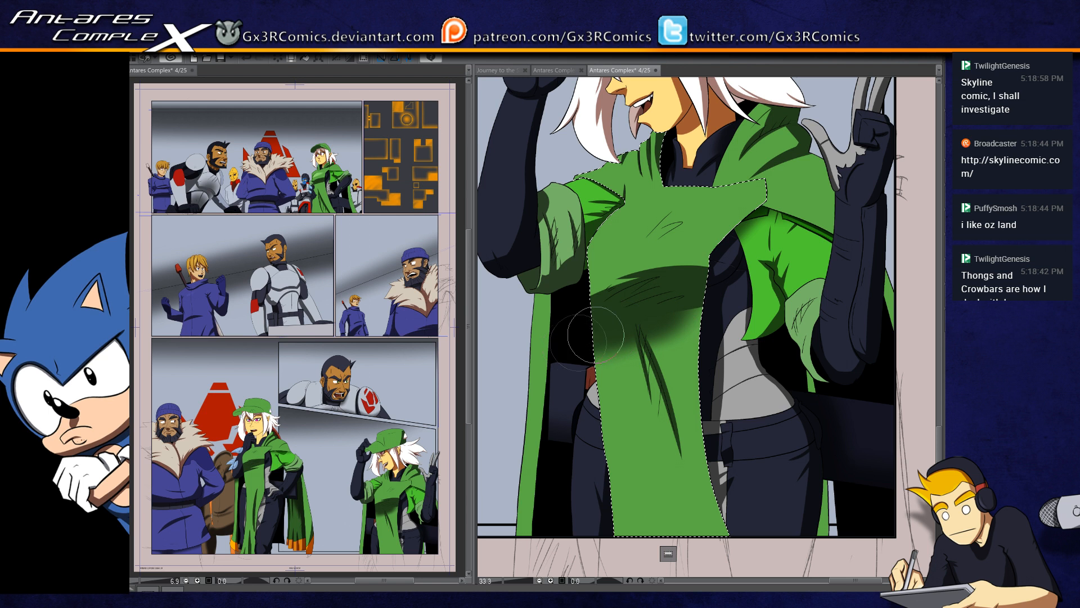
key("ctrl+z")
left_click_drag(585, 341, 722, 297)
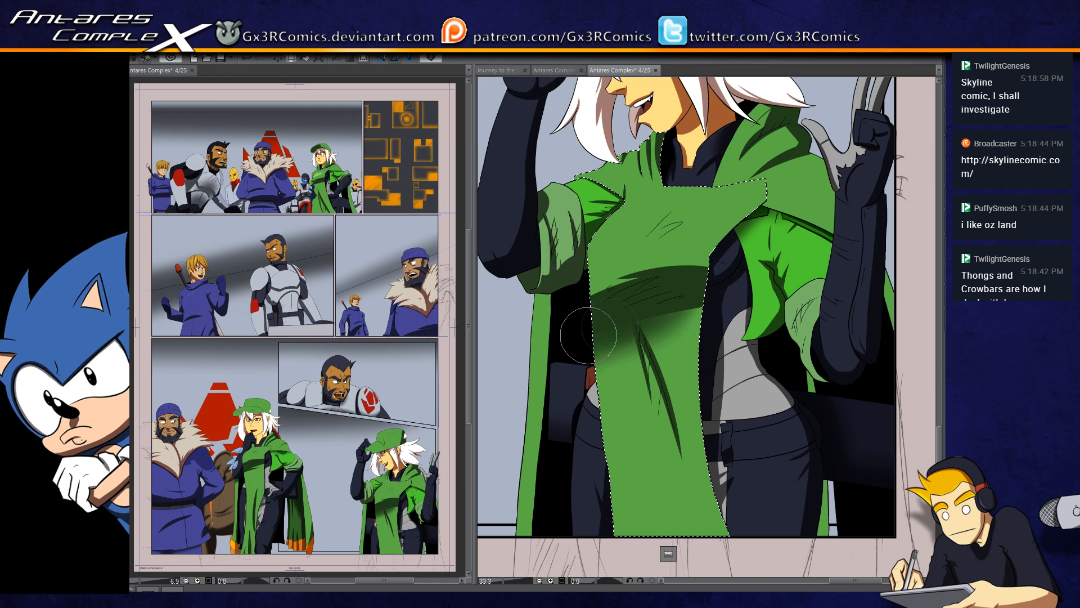
mouse_move(589, 337)
left_mouse_down()
mouse_move(673, 305)
mouse_move(703, 315)
left_mouse_up()
Step: Select the green hood and cape area and paint a thin shadow on it along the tunic flap's pointed end
key("space")
left_click_drag(630, 318, 562, 386)
left_click(711, 264)
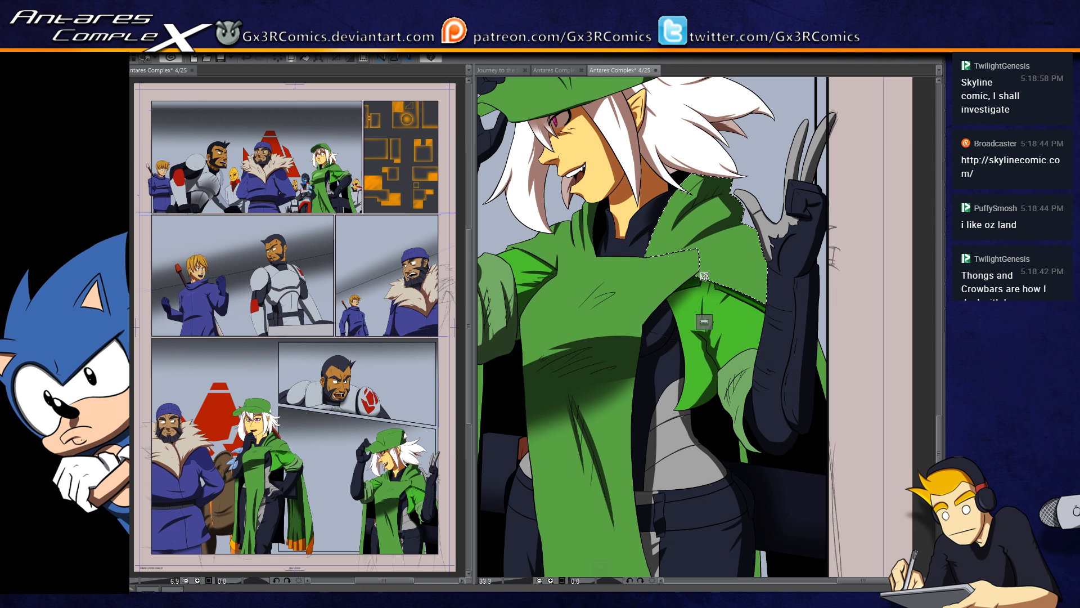
scroll(703, 264, "up", 5)
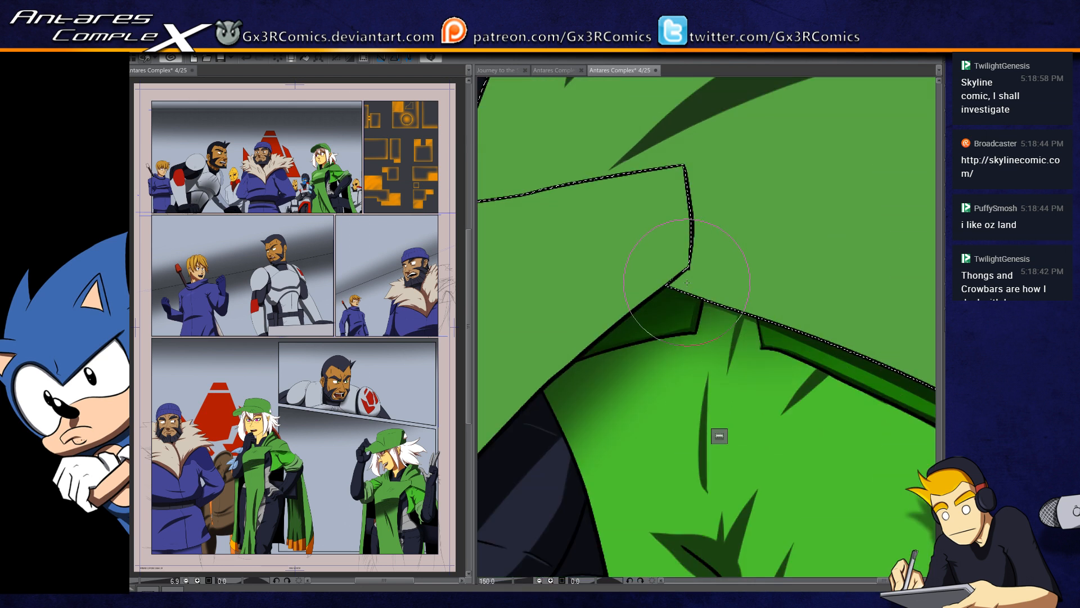
left_click_drag(694, 171, 685, 281)
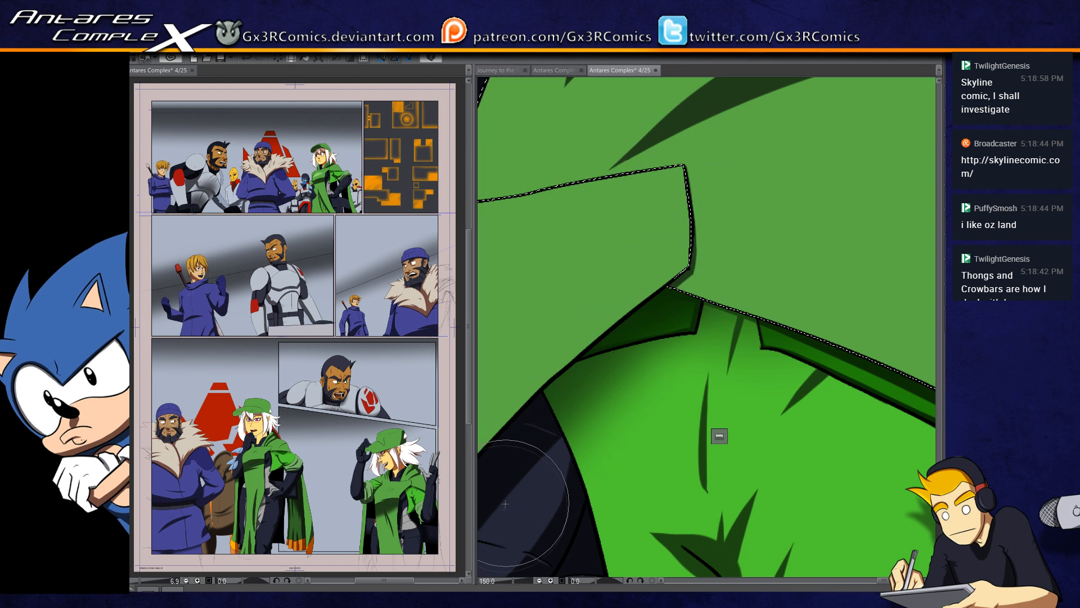
Step: Select the glove fingertip holding the cap's brim and paint a shadow along its inner crease
scroll(508, 491, "down", 3)
mouse_move(588, 426)
left_mouse_down()
mouse_move(635, 380)
mouse_move(732, 424)
left_mouse_up()
left_click_drag(622, 349, 678, 348)
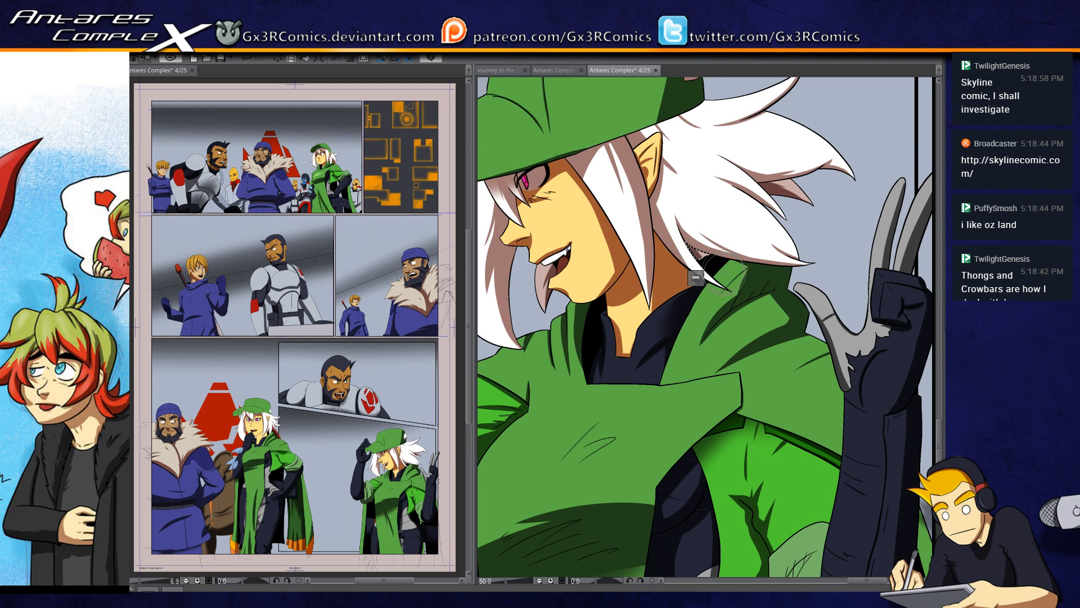
left_click_drag(701, 204, 628, 241)
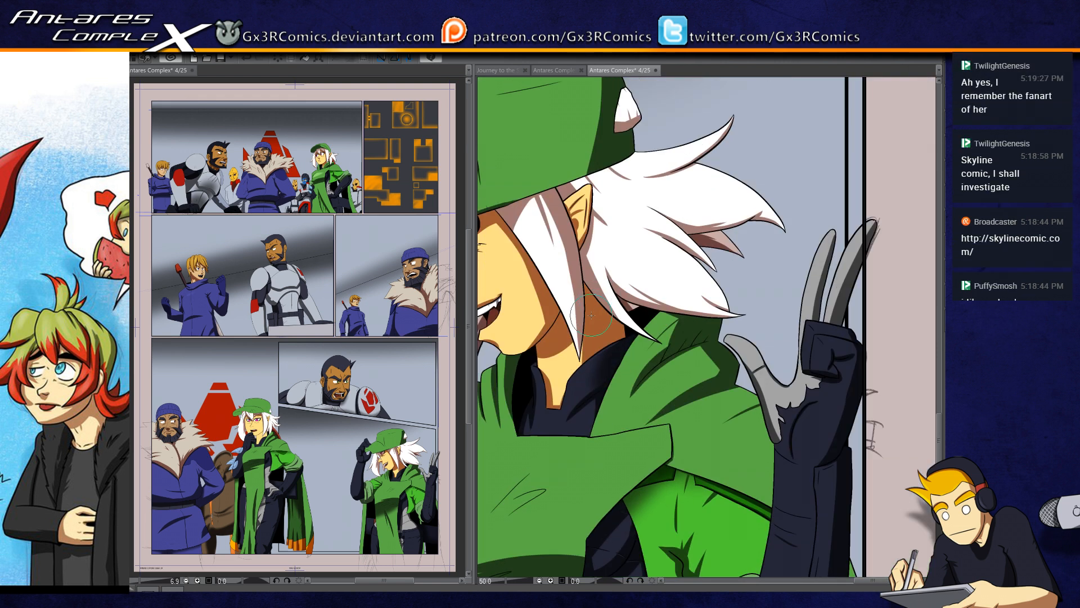
left_click_drag(547, 314, 662, 300)
left_click_drag(534, 293, 612, 318)
left_click_drag(540, 246, 585, 298)
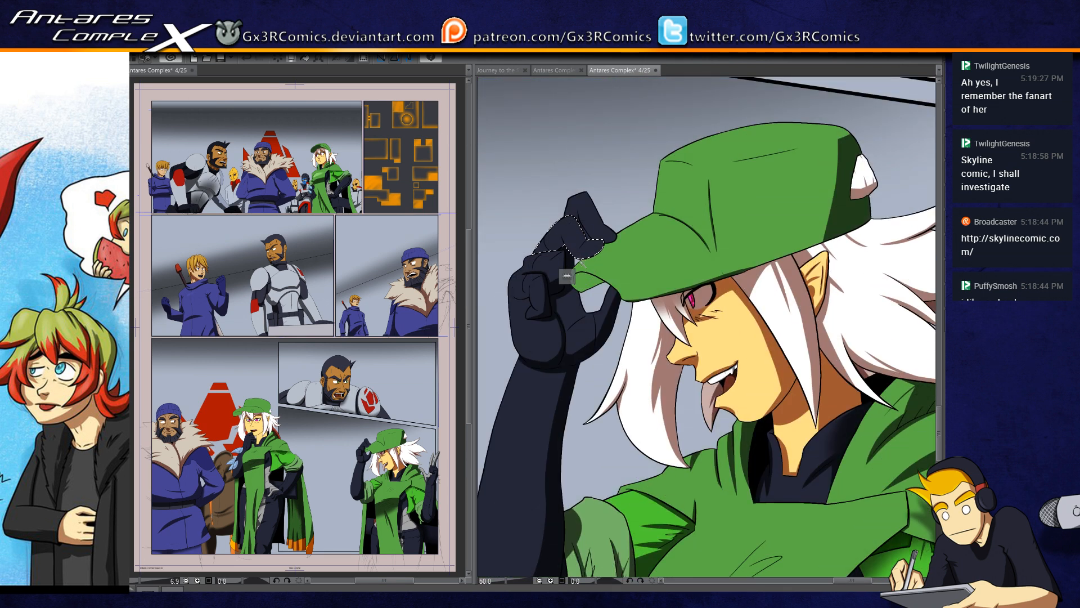
scroll(581, 261, "up", 3)
mouse_move(524, 250)
left_mouse_down()
mouse_move(581, 269)
mouse_move(574, 231)
mouse_move(587, 224)
left_mouse_up()
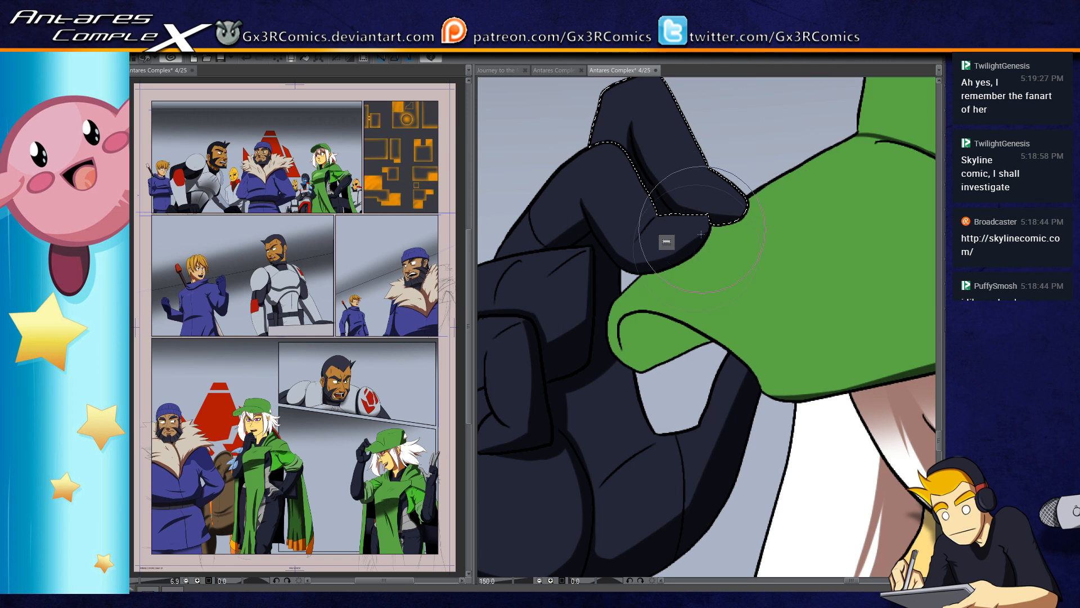
Step: Select the green cap and fill the underside of its curled brim tip with dark shadow
left_click_drag(677, 394, 657, 358)
key("w")
left_click(640, 306)
key("b")
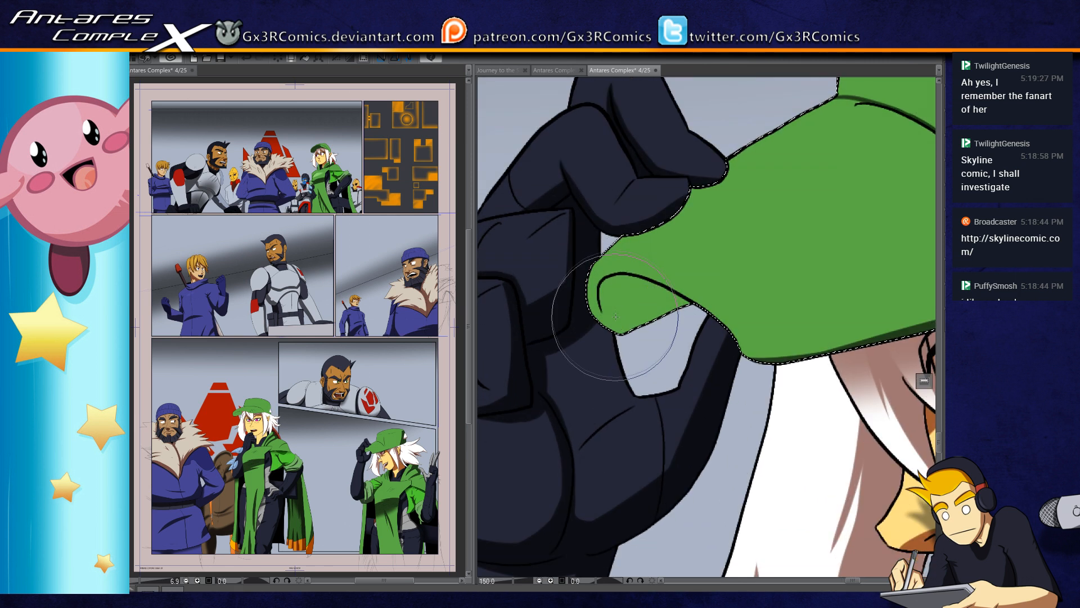
mouse_move(601, 300)
left_mouse_down()
mouse_move(617, 328)
mouse_move(602, 297)
mouse_move(604, 310)
mouse_move(629, 283)
mouse_move(604, 293)
mouse_move(628, 280)
mouse_move(602, 291)
mouse_move(631, 282)
left_mouse_up()
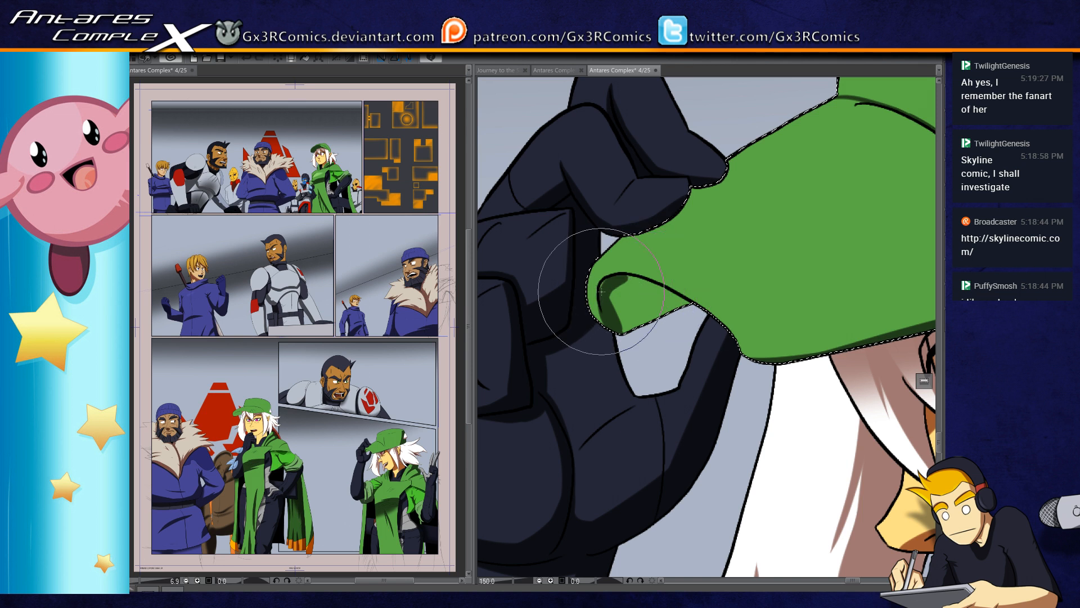
mouse_move(610, 284)
left_mouse_down()
mouse_move(667, 297)
mouse_move(630, 314)
mouse_move(644, 331)
mouse_move(622, 293)
left_mouse_up()
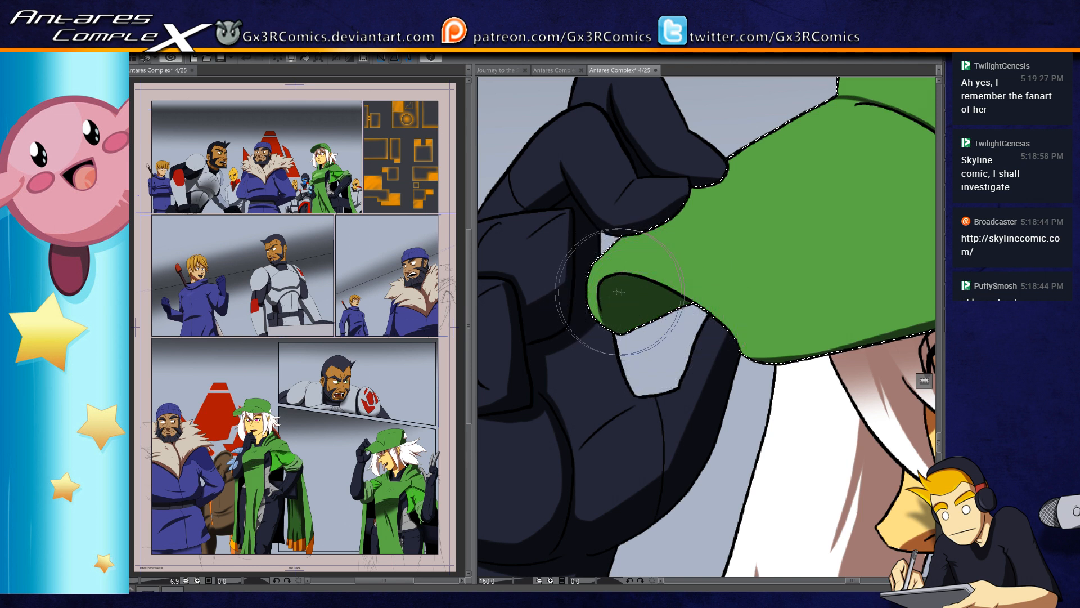
Step: Select the green tunic again and paint narrow tapered fold shadows rising from its bottom edge
left_click_drag(805, 371, 614, 399)
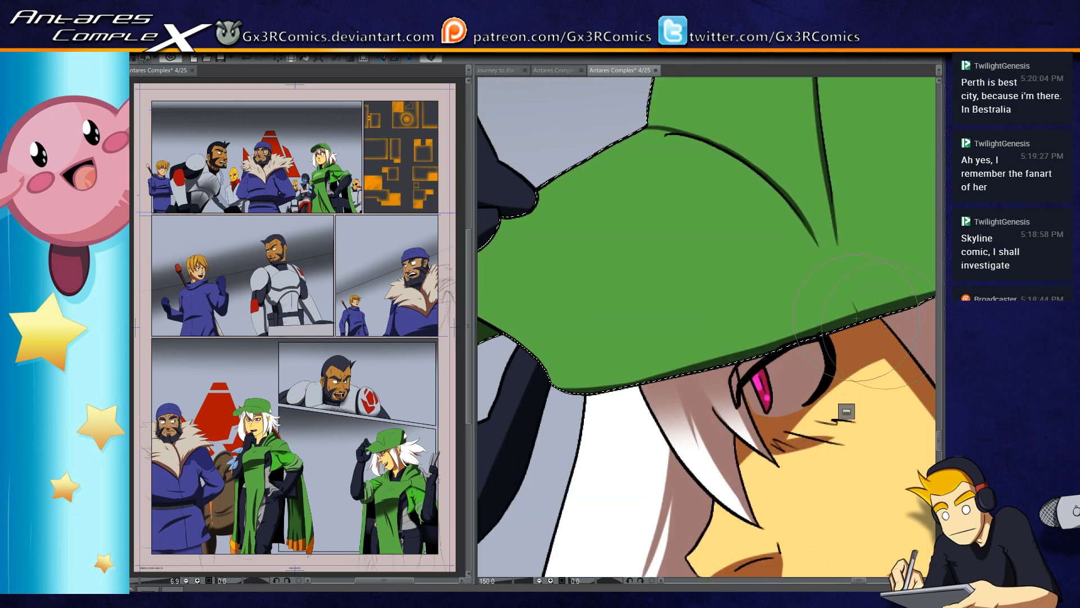
scroll(664, 309, "down", 5)
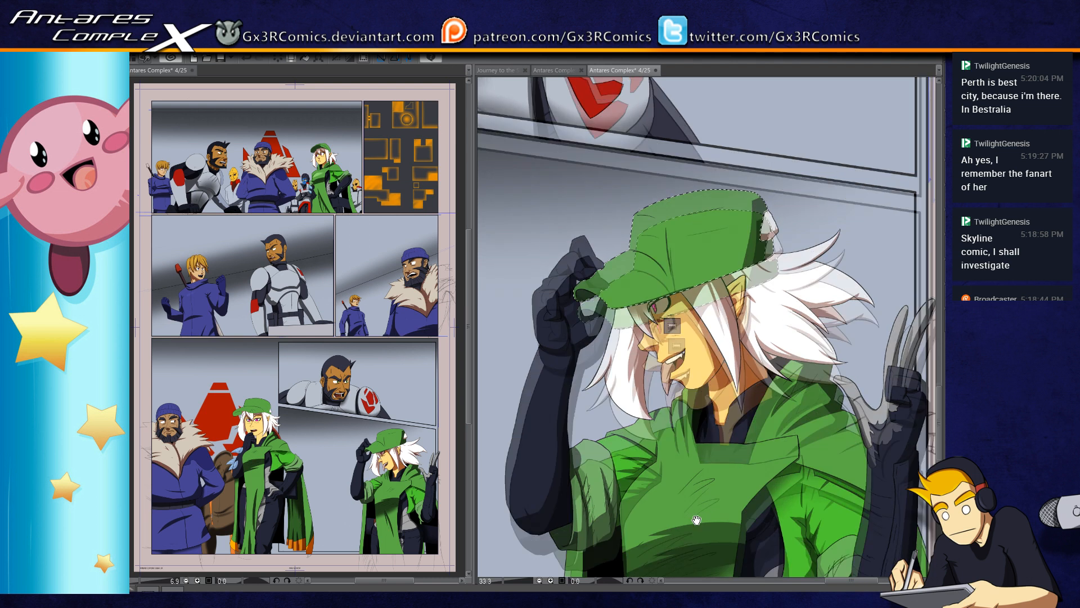
left_click_drag(684, 517, 686, 452)
left_click_drag(720, 506, 711, 402)
left_click_drag(746, 478, 624, 454)
left_click(608, 457)
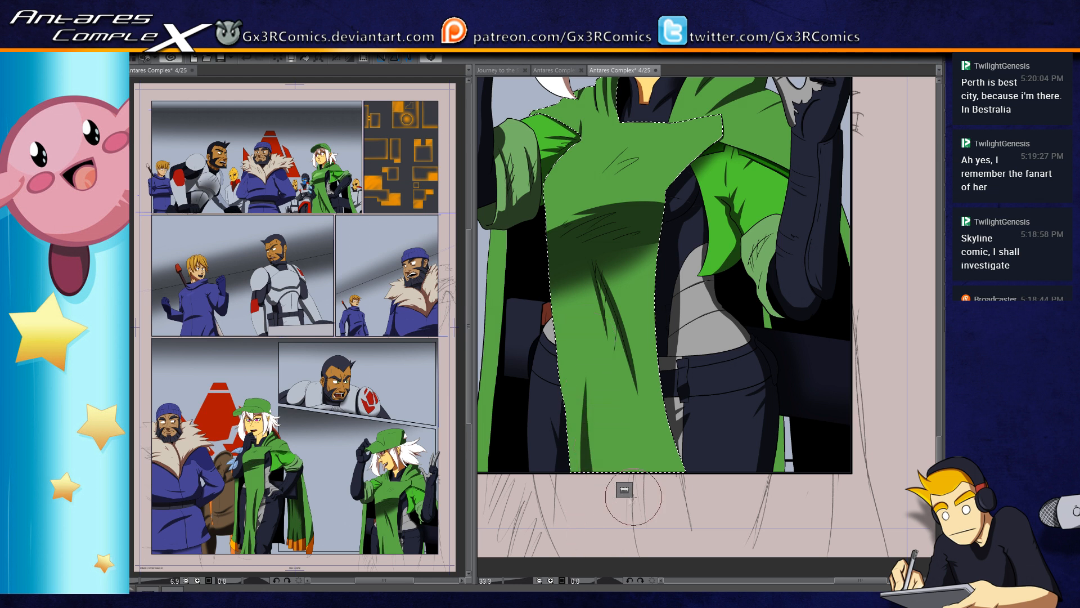
left_click_drag(657, 525, 604, 499)
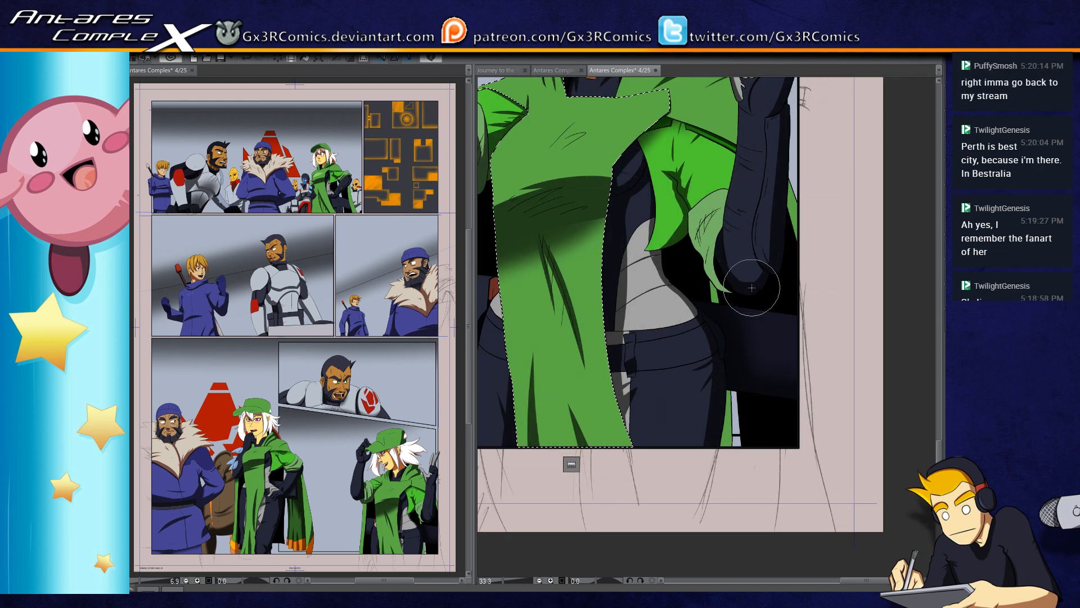
Step: Select the pale green rolled cuff beside the raised forearm, paint fold shadows along it and clear the selection
left_click_drag(653, 287, 592, 388)
key("w")
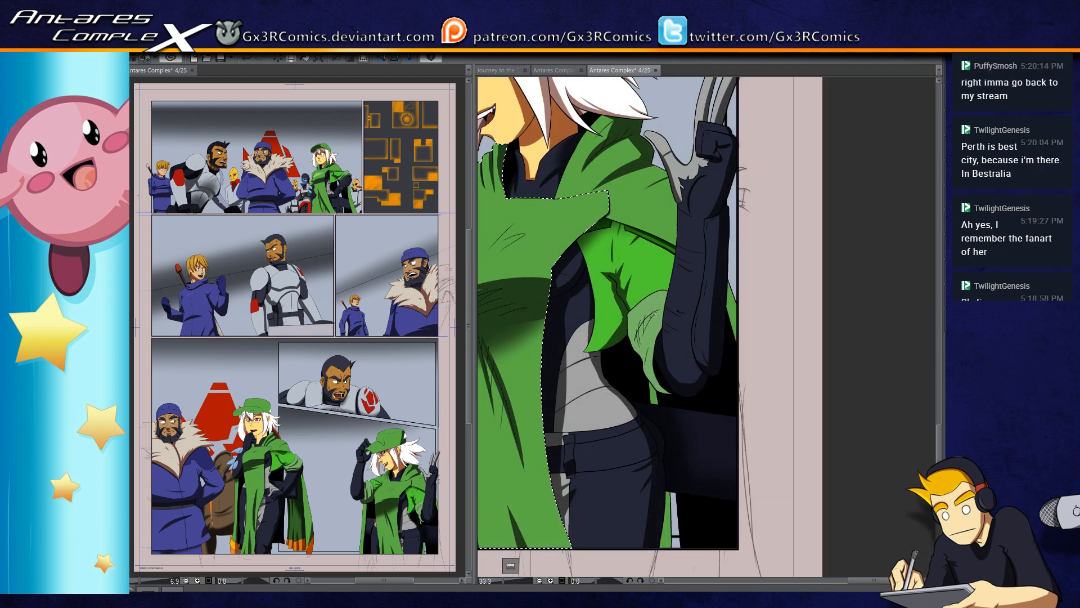
scroll(656, 377, "up", 2)
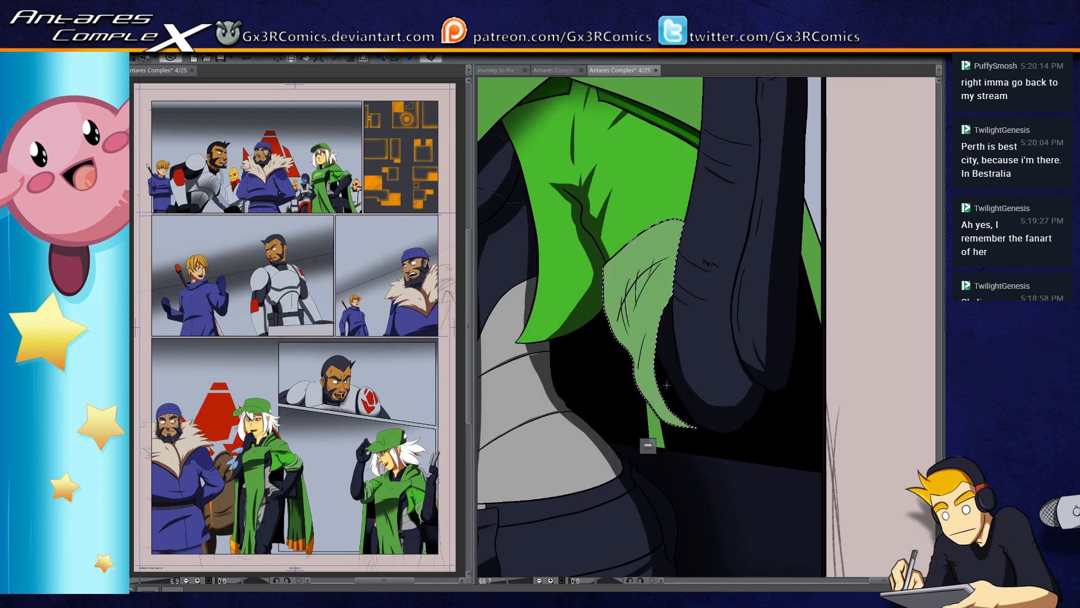
left_click_drag(627, 397, 671, 406)
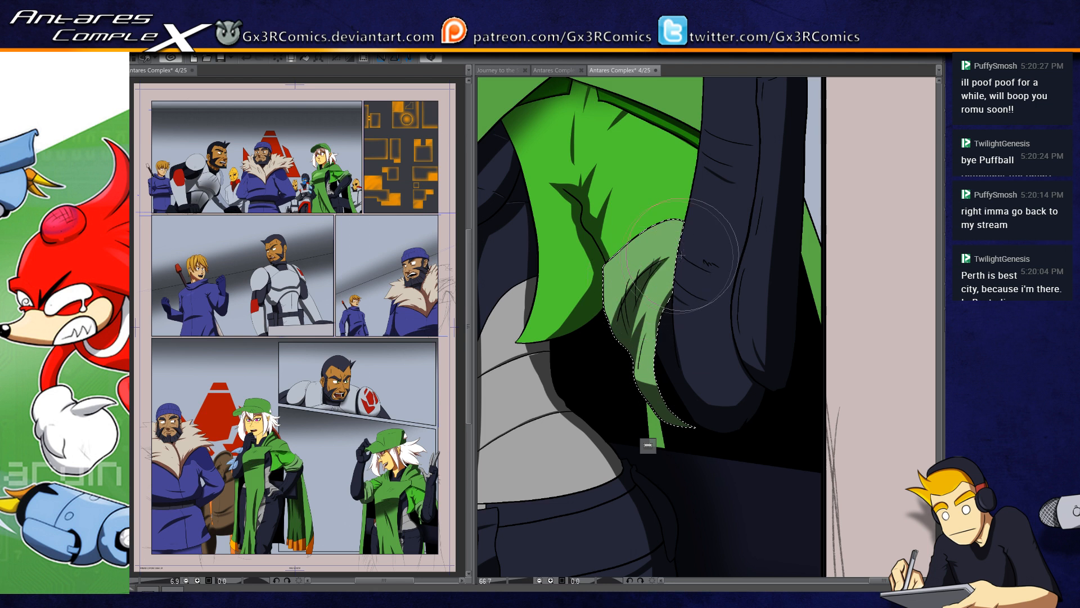
key("ctrl+d")
left_click_drag(665, 274, 675, 309)
key("w")
left_click(629, 268)
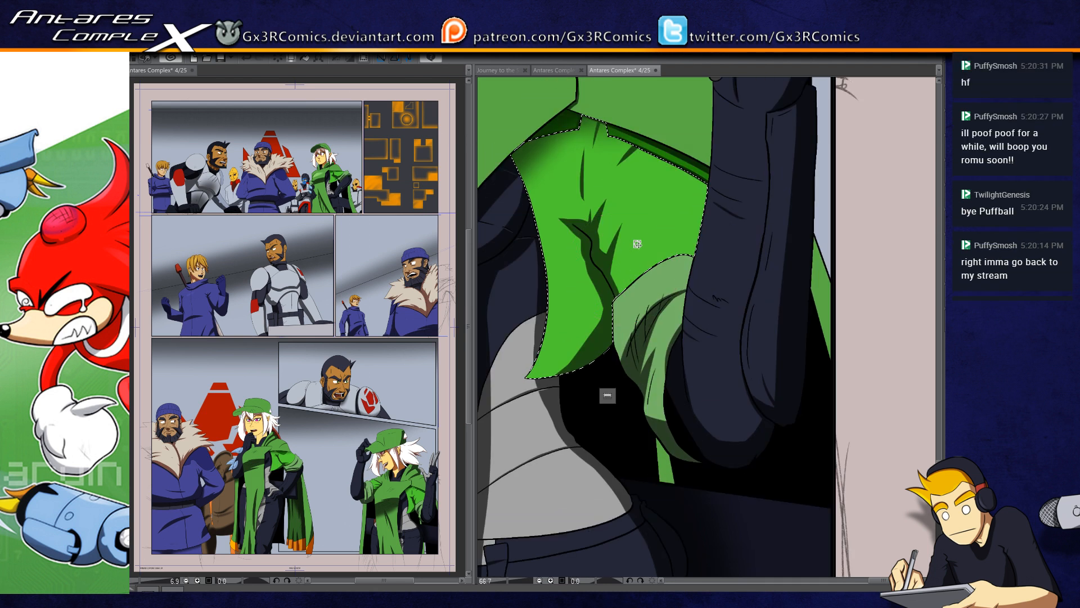
key("b")
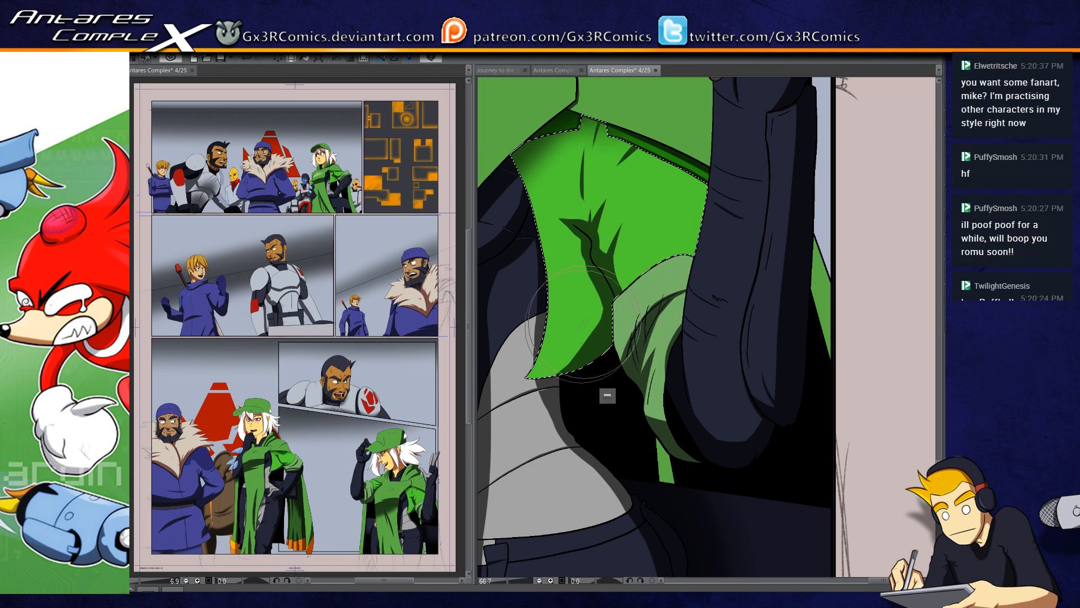
key("ctrl+d")
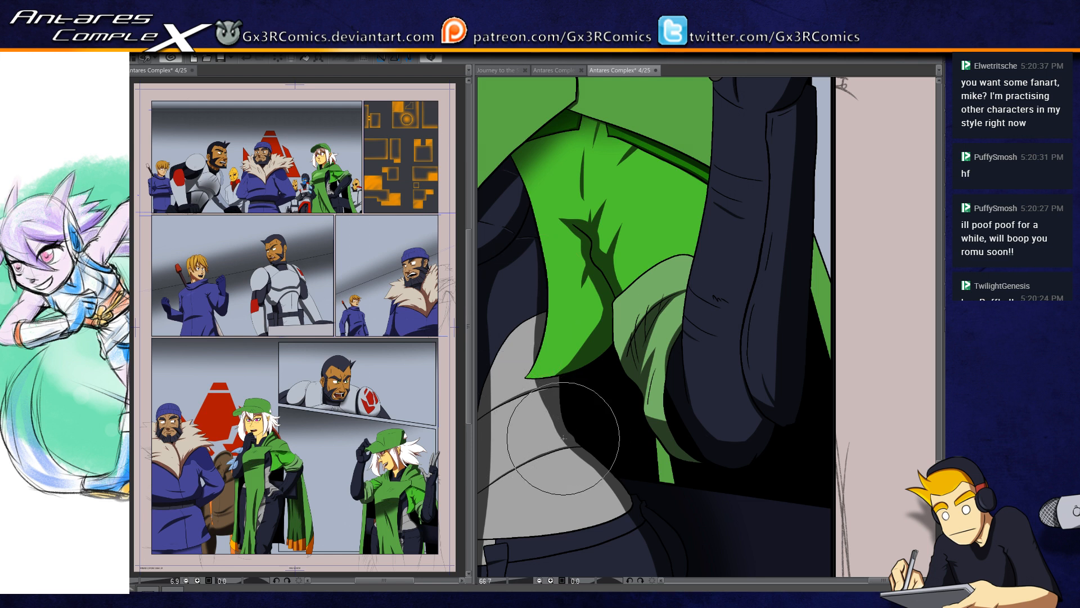
Step: Select the bright green sleeve and paint a shadow on its edge beside the raised forearm
key("w")
left_click(688, 202)
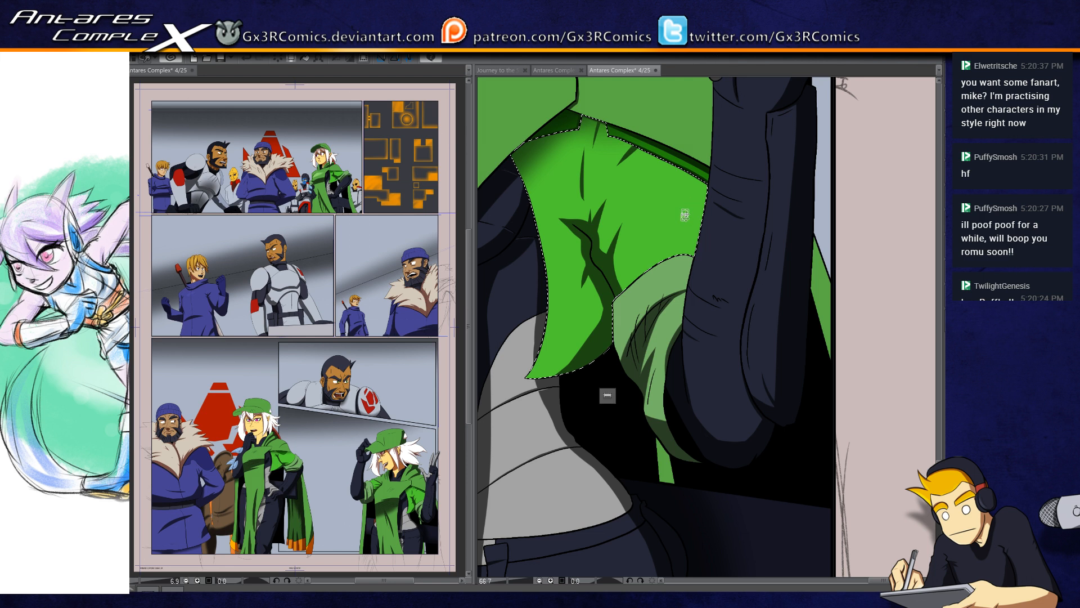
left_click_drag(703, 225, 696, 287)
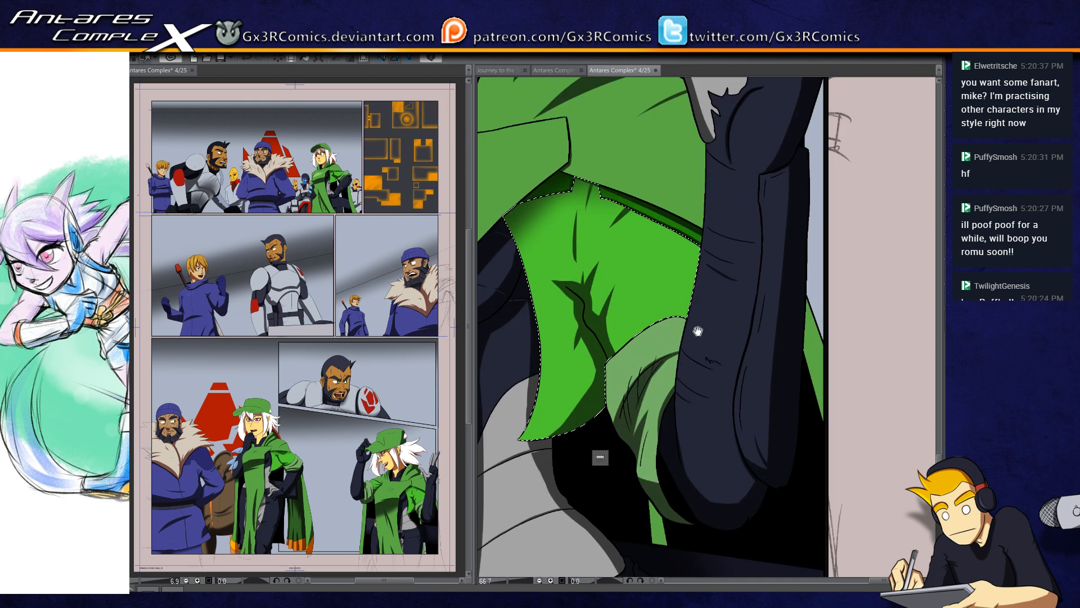
mouse_move(691, 231)
left_mouse_down()
mouse_move(710, 320)
mouse_move(677, 195)
mouse_move(723, 325)
left_mouse_up()
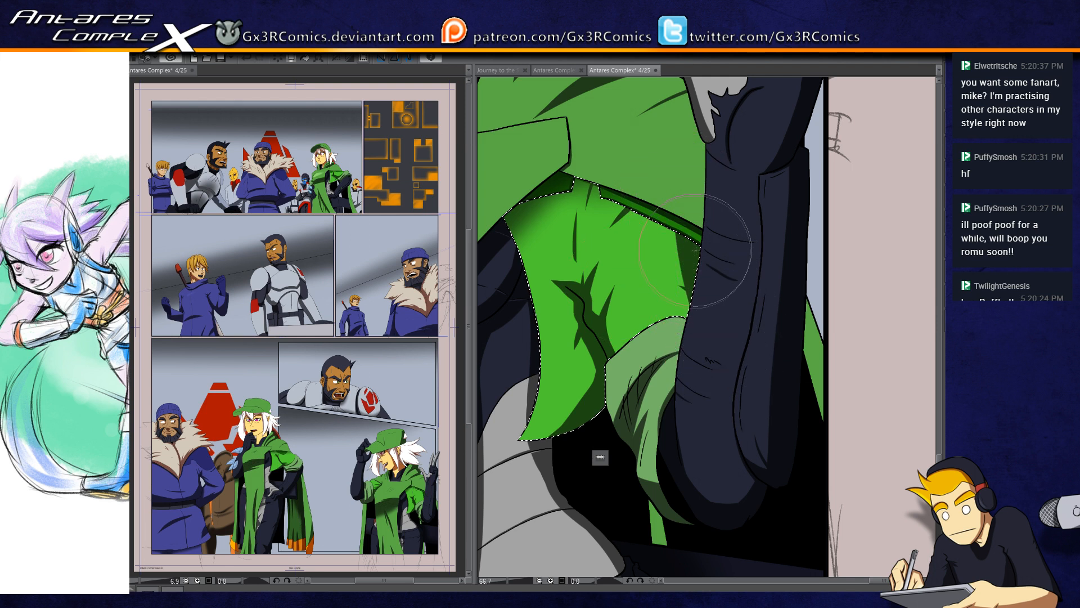
left_click_drag(693, 252, 601, 391)
Step: Paint brighter red highlights on the selected emblem of the bearded man's shoulder armour, and clear the selection
left_click_drag(578, 300, 594, 430)
left_click_drag(485, 360, 627, 390)
left_click_drag(513, 413, 633, 400)
left_click_drag(551, 426, 708, 377)
scroll(552, 455, "down", 2)
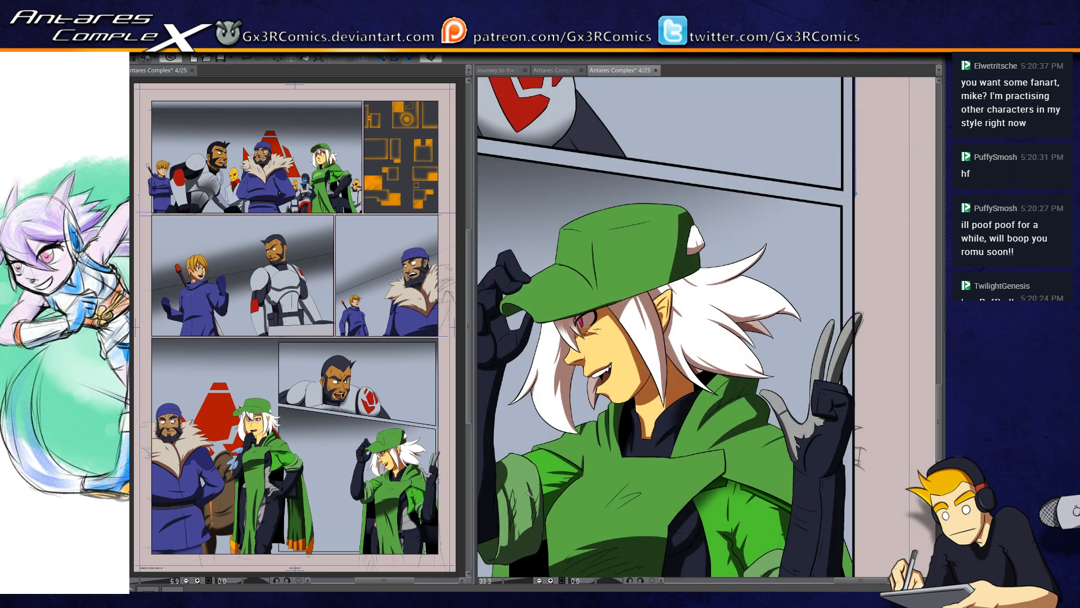
left_click_drag(571, 123, 666, 313)
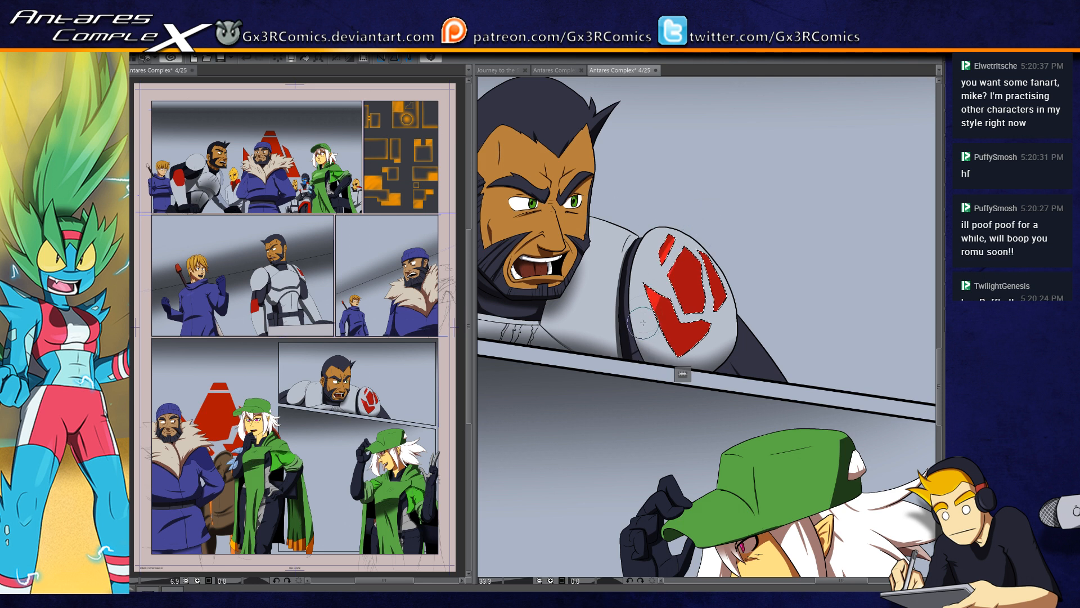
mouse_move(656, 344)
left_mouse_down()
mouse_move(660, 379)
mouse_move(705, 239)
mouse_move(670, 351)
mouse_move(559, 364)
mouse_move(708, 389)
left_mouse_up()
key("ctrl+d")
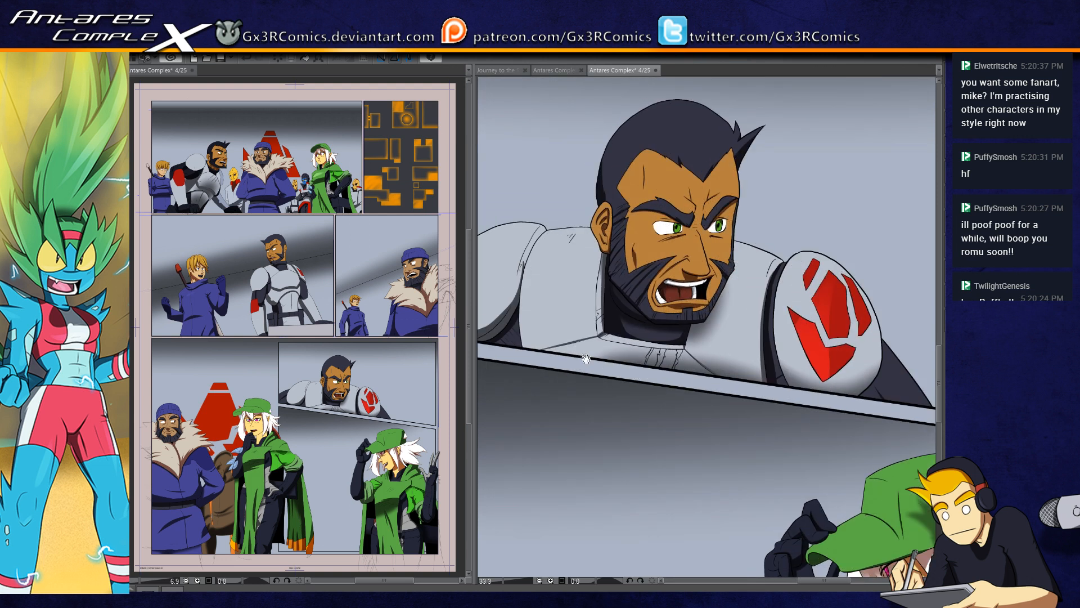
Step: Paint a brown shadow across the neck of the white-haired woman holding her chin, and clear the selection
left_click_drag(586, 359, 742, 317)
left_click_drag(622, 458, 742, 239)
left_click_drag(596, 330, 665, 417)
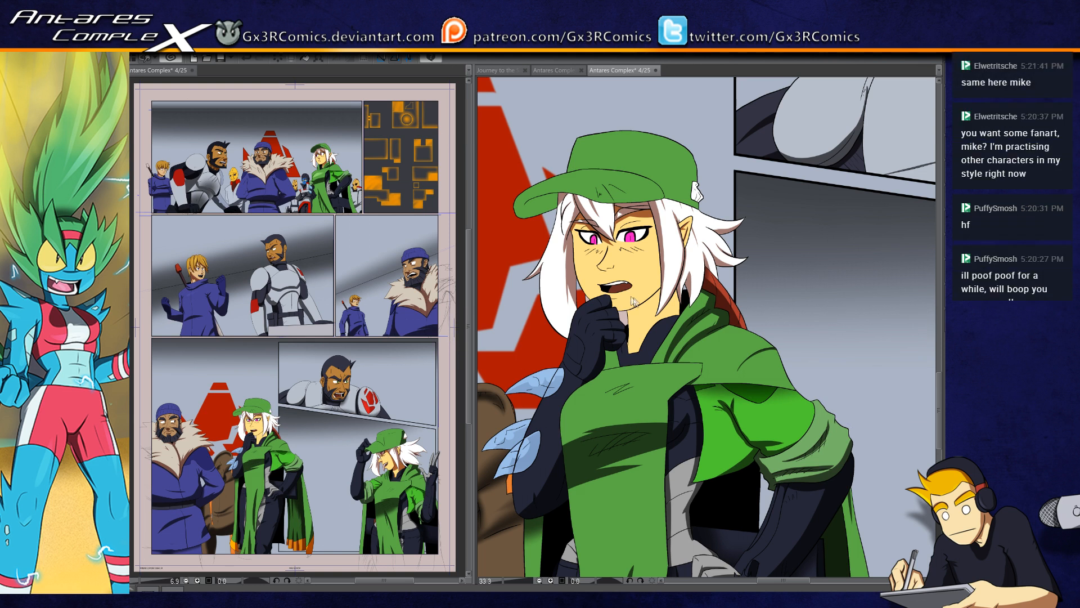
scroll(648, 327, "up", 2)
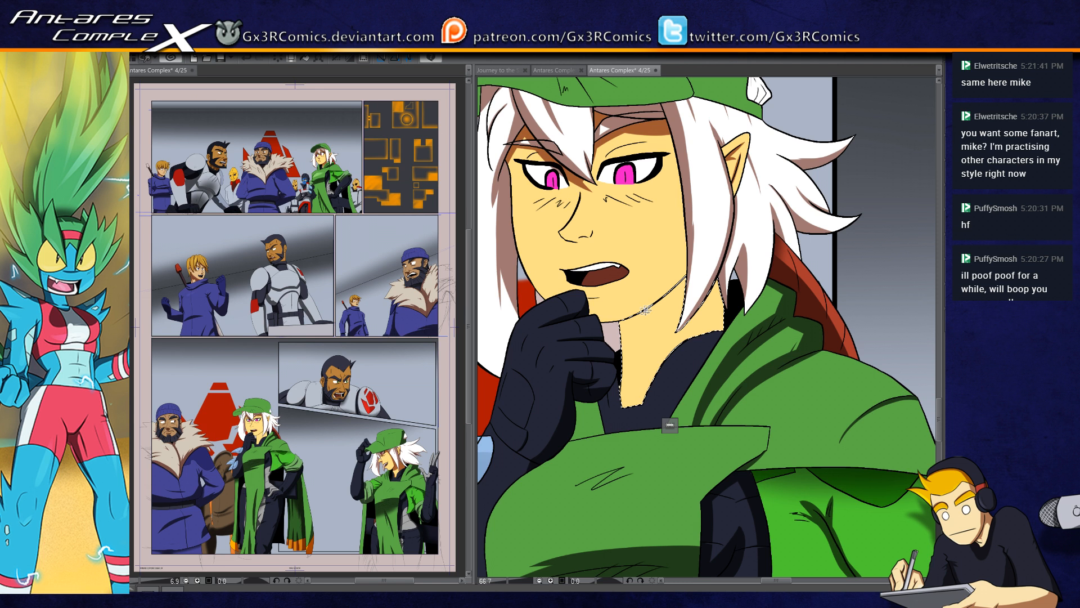
left_click_drag(597, 322, 701, 269)
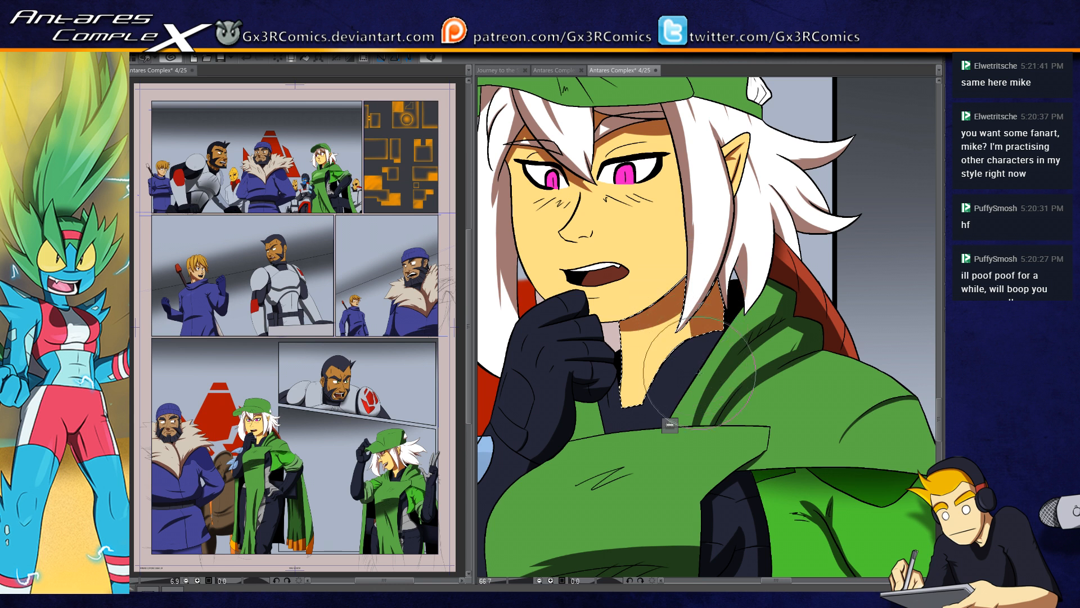
key("ctrl+d")
Step: Select the woman's face and paint a brown shadow along her chin and jawline
key("w")
left_click(624, 307)
key("b")
left_click_drag(603, 325, 698, 248)
left_click_drag(590, 320, 687, 276)
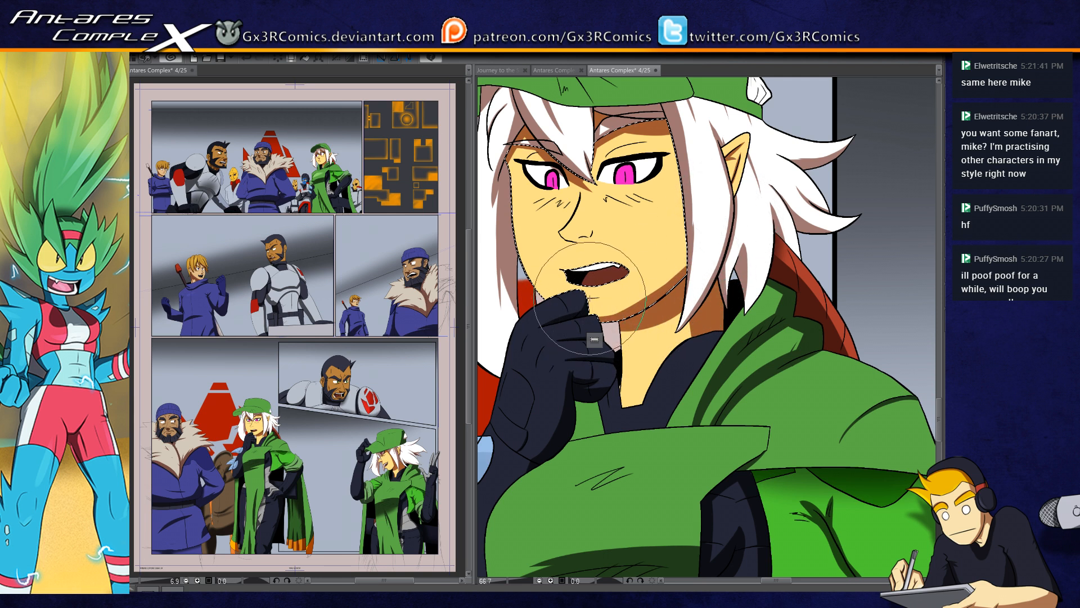
Step: Undo the last face stroke and paint small brown shadows below the woman's lower lip and under her nose
scroll(590, 301, "up", 3)
key("ctrl+z")
mouse_move(558, 305)
left_mouse_down()
mouse_move(607, 301)
mouse_move(682, 413)
left_mouse_up()
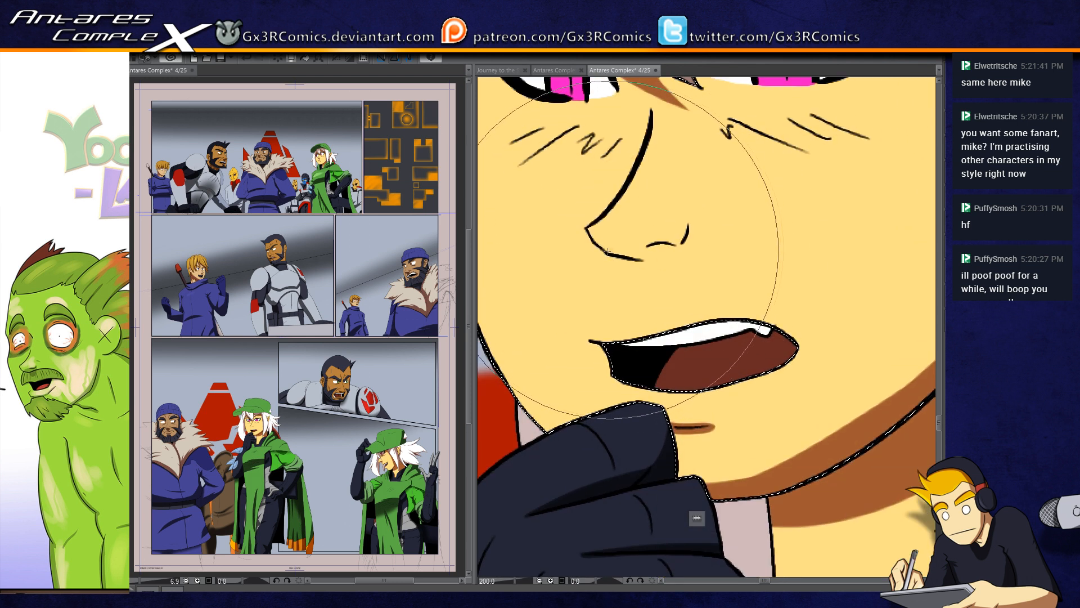
left_click_drag(608, 252, 647, 255)
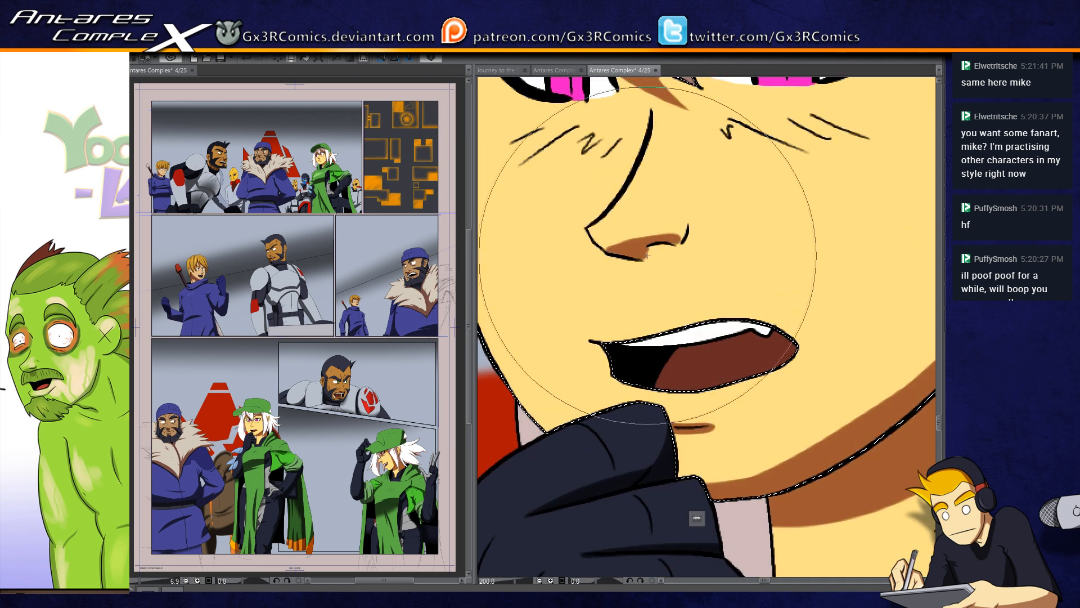
Step: Extend the brown shadow under the woman's nose and paint dark crimson shading on both of her magenta irises
mouse_move(643, 259)
left_mouse_down()
mouse_move(661, 246)
mouse_move(650, 251)
mouse_move(654, 280)
left_mouse_up()
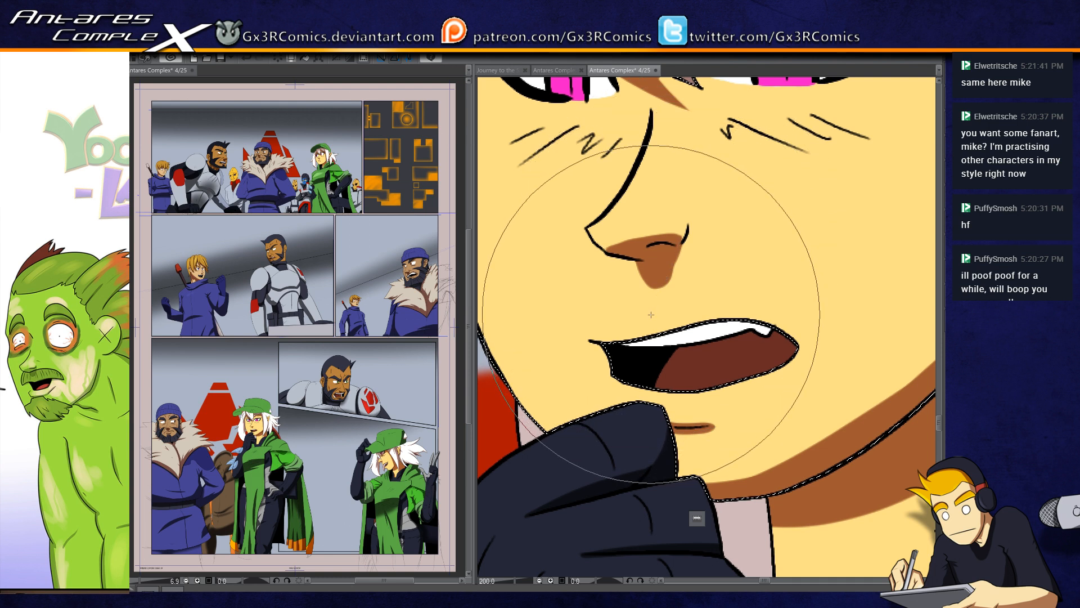
left_click_drag(635, 164, 592, 350)
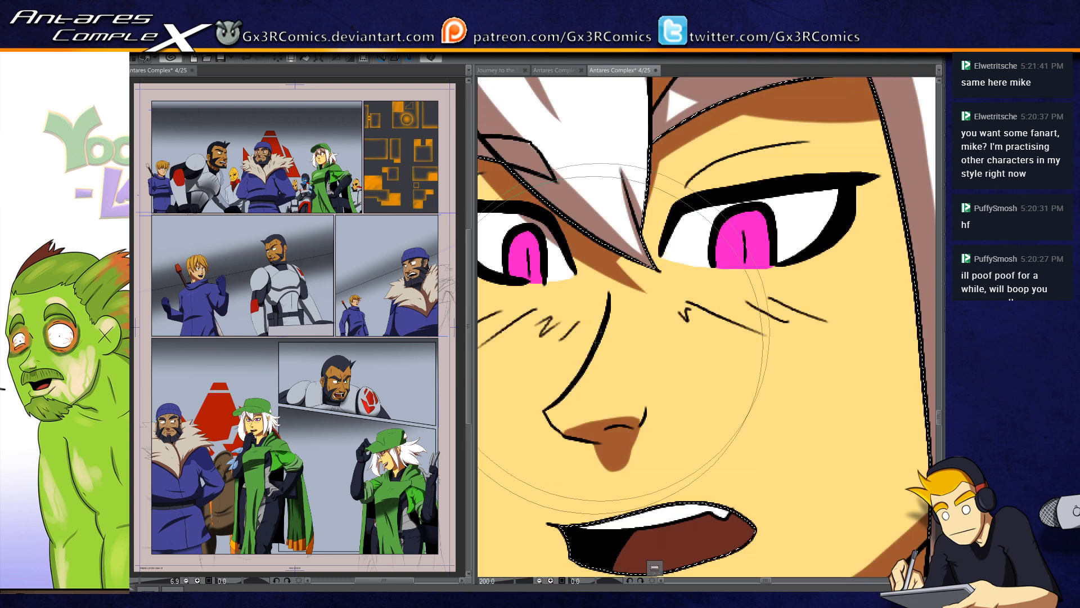
mouse_move(736, 223)
left_mouse_down()
mouse_move(732, 252)
mouse_move(747, 219)
mouse_move(728, 258)
mouse_move(717, 254)
mouse_move(734, 258)
mouse_move(748, 214)
left_mouse_up()
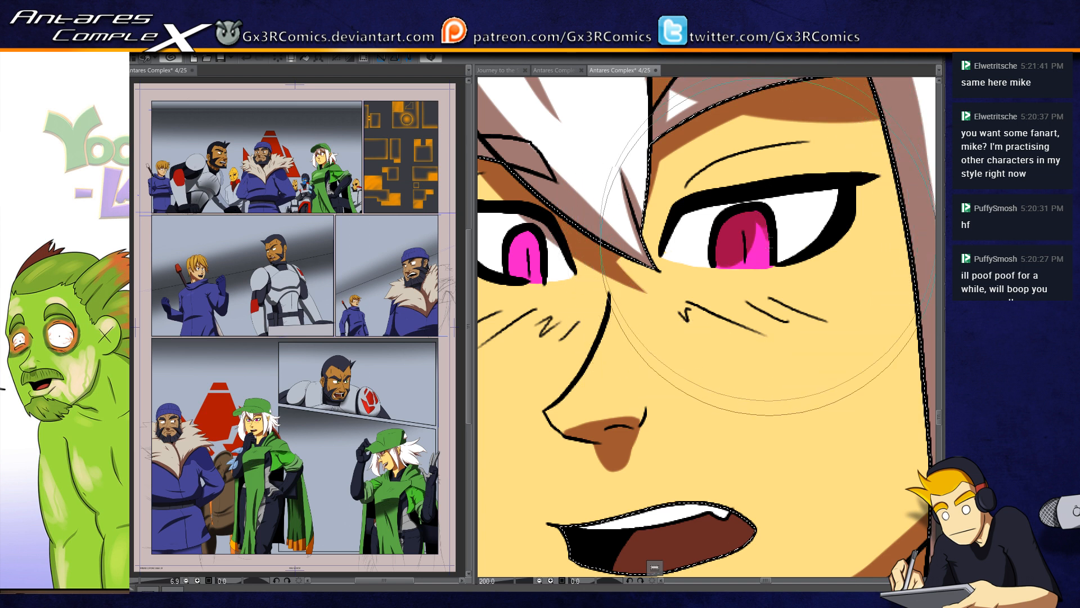
left_click_drag(716, 263, 790, 277)
mouse_move(589, 265)
left_mouse_down()
mouse_move(598, 260)
mouse_move(601, 276)
left_mouse_up()
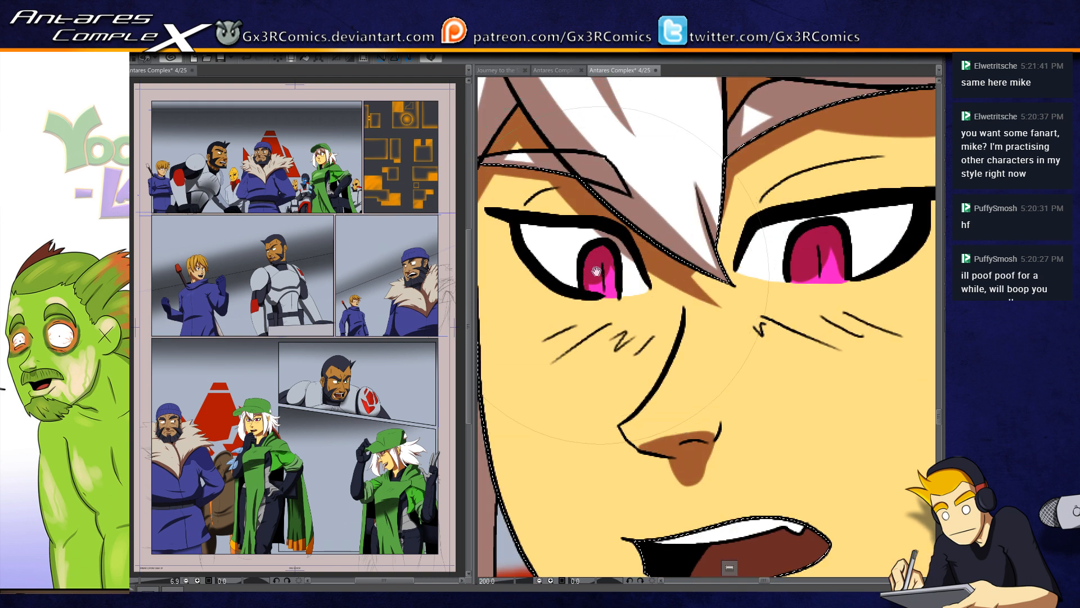
left_click_drag(597, 271, 613, 302)
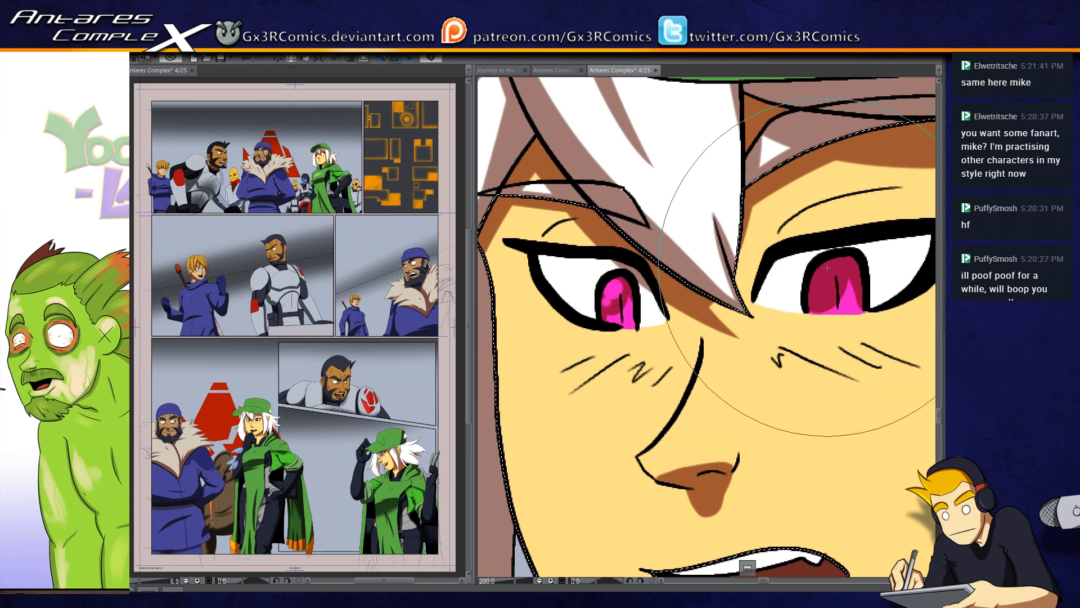
scroll(618, 461, "down", 1)
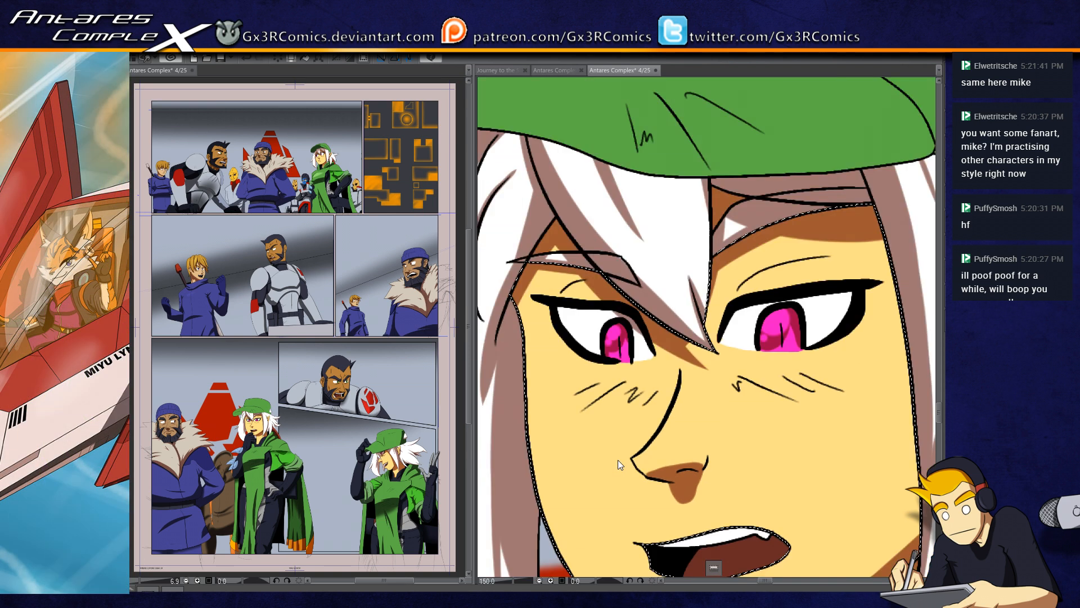
Step: Select the small white tuft at the back of the woman's cap and paint a brown shadow on its lower part
scroll(618, 460, "down", 2)
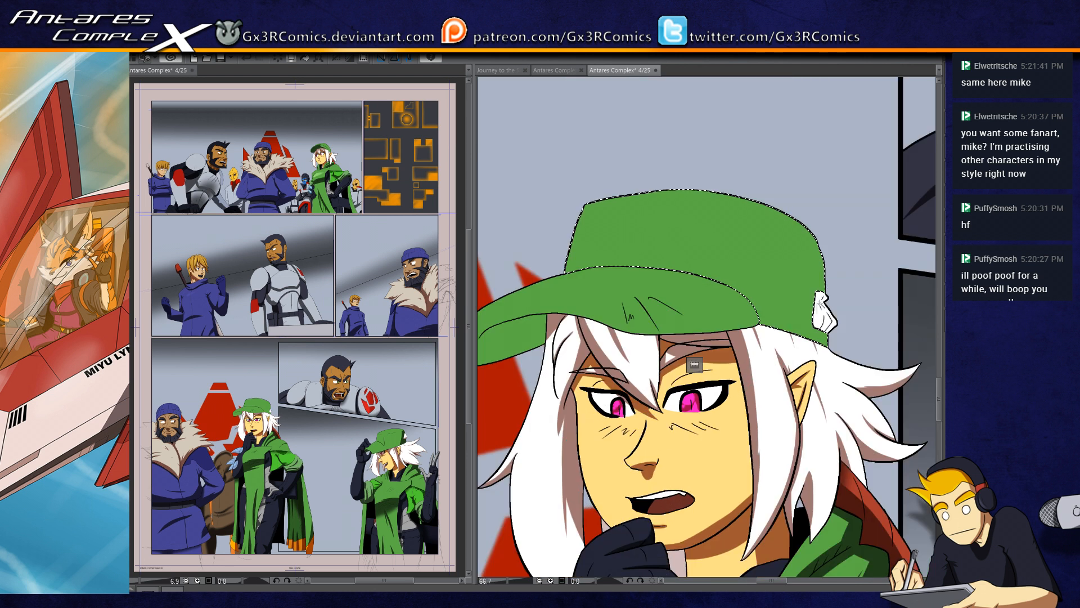
left_click(821, 309)
key("b")
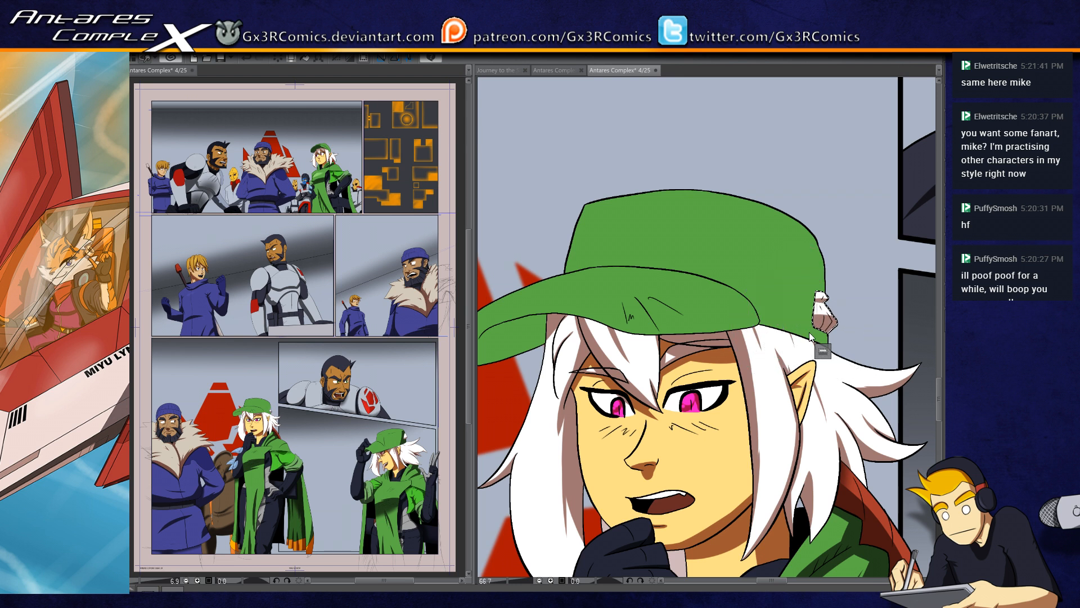
Step: Paint a dark green shadow down the back of the selected cap and add a thin crease line above the brim
scroll(810, 336, "up", 3)
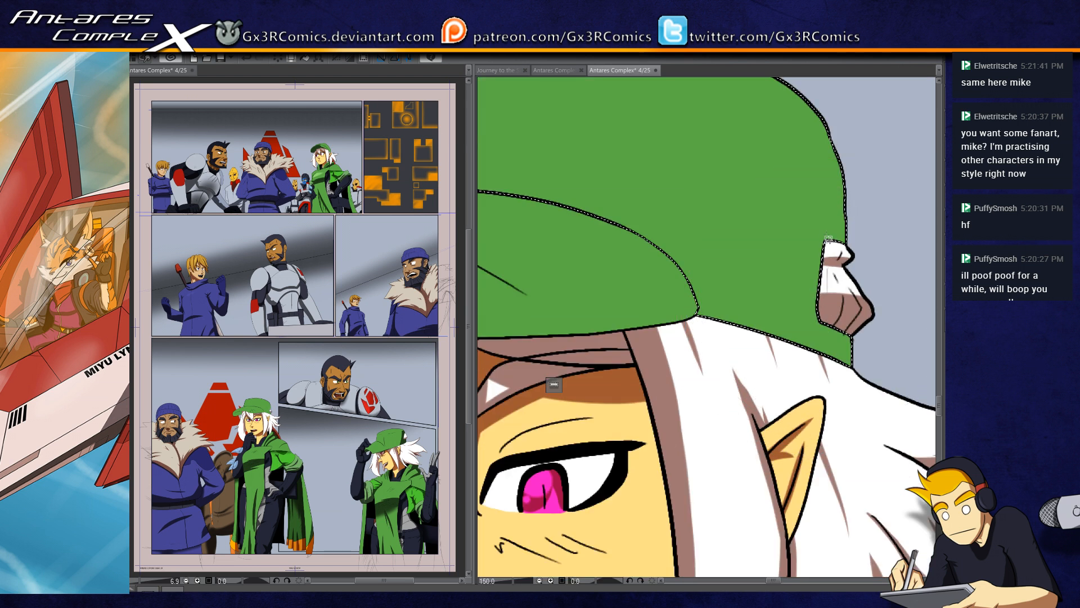
key("b")
mouse_move(842, 115)
left_mouse_down()
mouse_move(819, 444)
mouse_move(827, 250)
mouse_move(779, 428)
mouse_move(737, 444)
left_mouse_up()
left_click_drag(786, 297, 716, 458)
mouse_move(751, 207)
left_mouse_down()
mouse_move(740, 394)
mouse_move(705, 495)
left_mouse_up()
mouse_move(703, 229)
left_mouse_down()
mouse_move(776, 295)
mouse_move(811, 436)
left_mouse_up()
left_click_drag(636, 412, 814, 288)
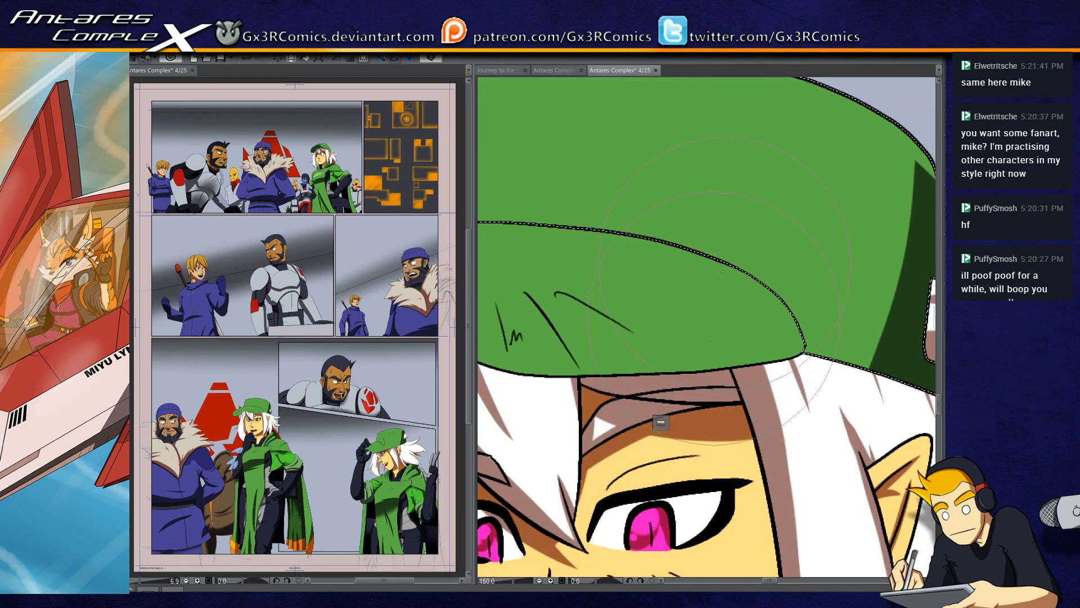
left_click_drag(729, 181, 716, 258)
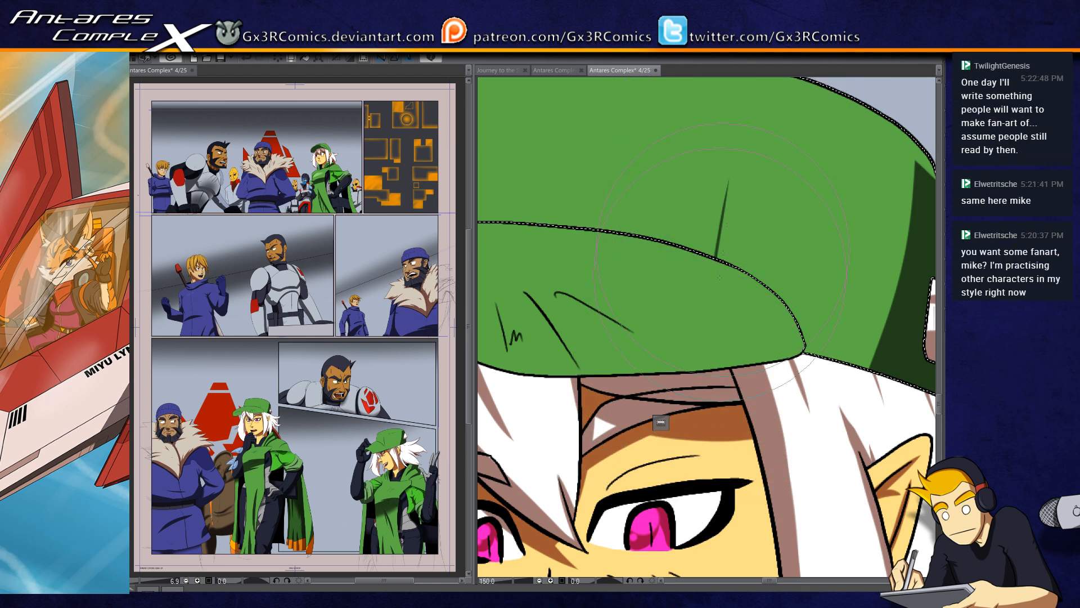
Step: Select the cap's brim and paint a thin dark green shadow along its lower edge up to the back corner
mouse_move(665, 335)
left_mouse_down()
mouse_move(764, 333)
mouse_move(730, 305)
left_mouse_up()
mouse_move(542, 333)
left_mouse_down()
mouse_move(693, 344)
mouse_move(705, 339)
mouse_move(563, 348)
mouse_move(838, 329)
left_mouse_up()
key("ctrl+z")
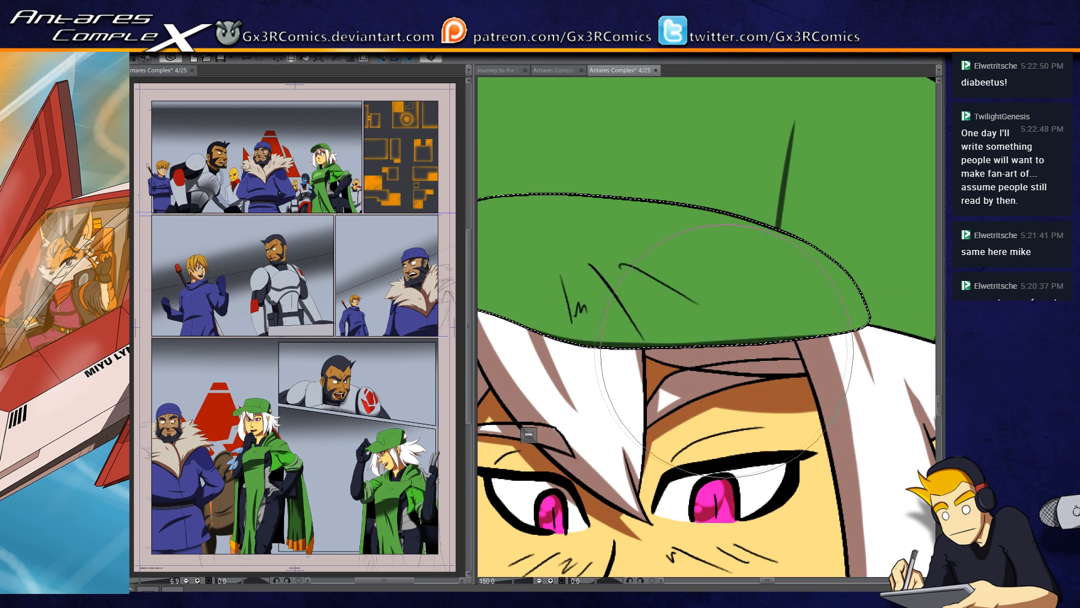
left_click_drag(777, 344, 878, 317)
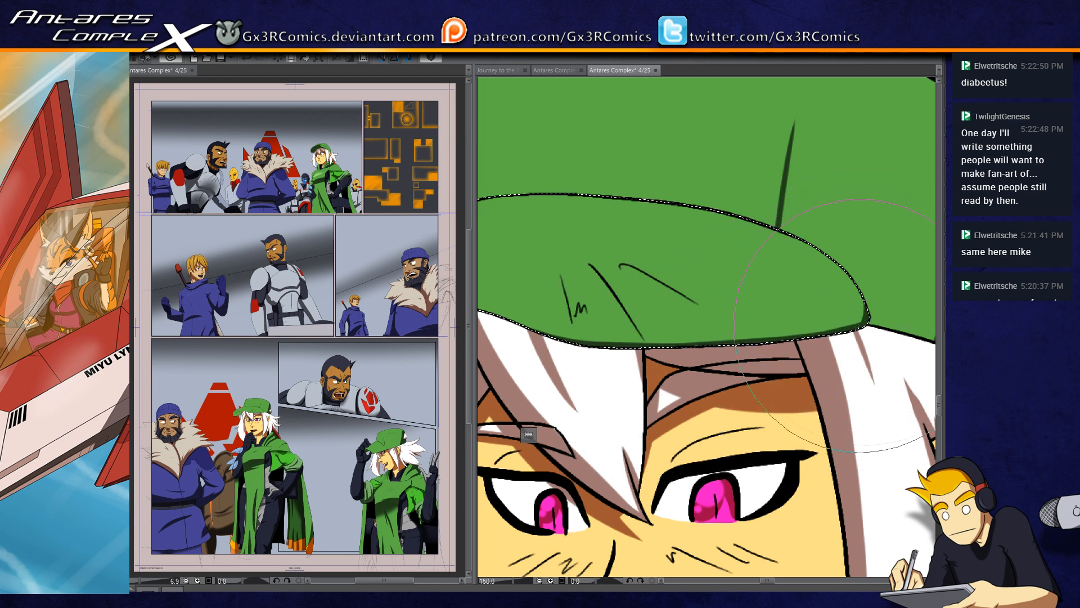
left_click_drag(621, 334, 801, 306)
Step: Fill the underside of the cap's brim with dark green shadow and save the page
mouse_move(726, 311)
left_mouse_down()
mouse_move(704, 293)
mouse_move(738, 284)
mouse_move(585, 271)
mouse_move(688, 279)
mouse_move(602, 312)
mouse_move(559, 345)
left_mouse_up()
mouse_move(698, 278)
left_mouse_down()
mouse_move(572, 332)
mouse_move(693, 279)
mouse_move(559, 324)
mouse_move(679, 282)
mouse_move(537, 344)
mouse_move(581, 303)
mouse_move(540, 354)
mouse_move(555, 311)
mouse_move(537, 392)
mouse_move(534, 364)
mouse_move(546, 336)
mouse_move(547, 395)
mouse_move(534, 335)
left_mouse_up()
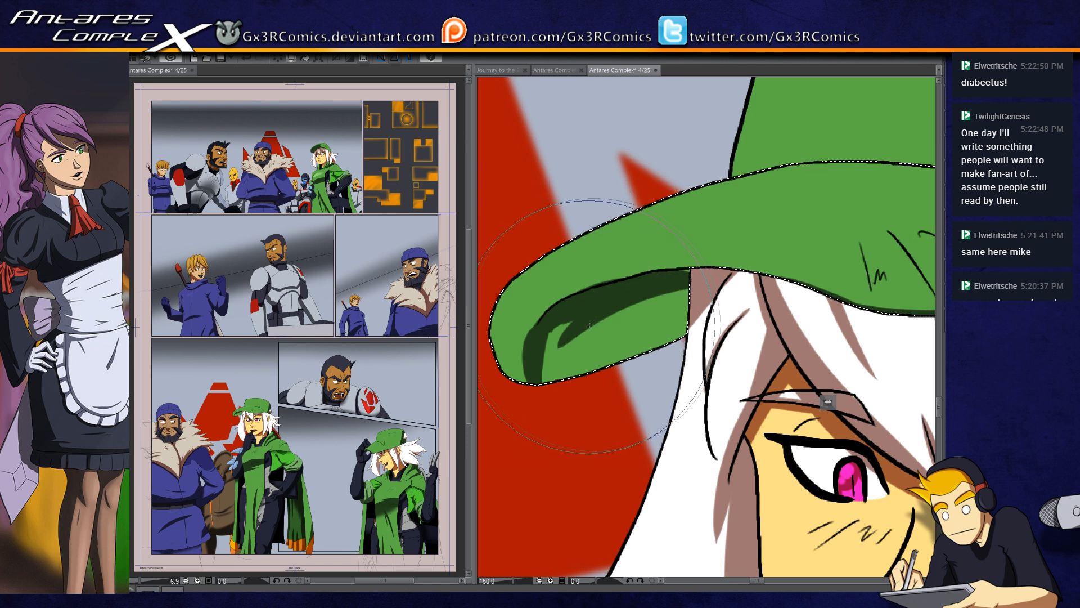
mouse_move(585, 338)
left_mouse_down()
mouse_move(559, 373)
mouse_move(676, 321)
left_mouse_up()
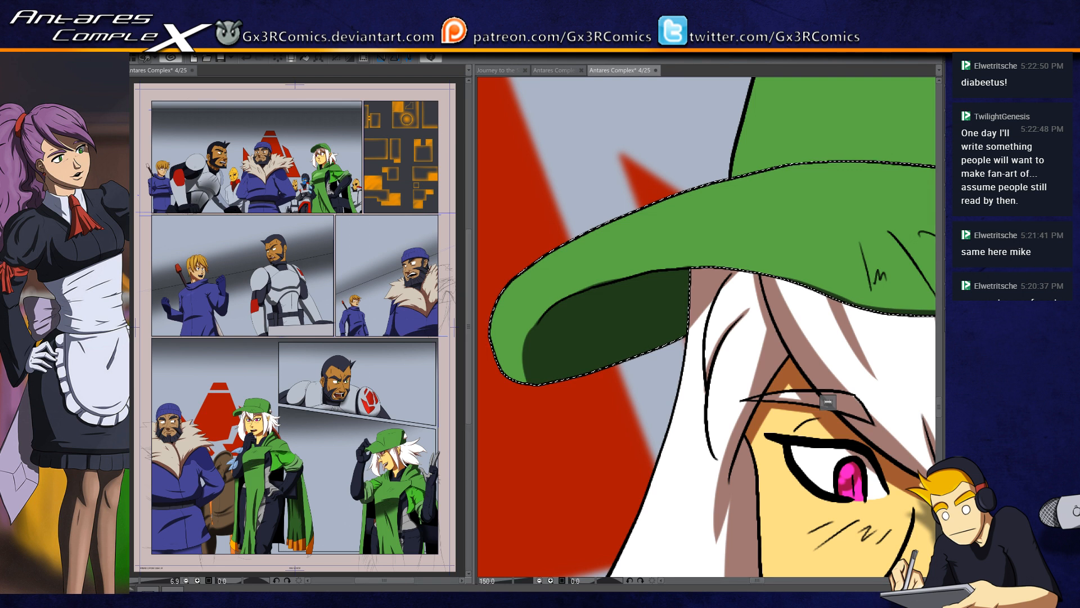
key("ctrl+s")
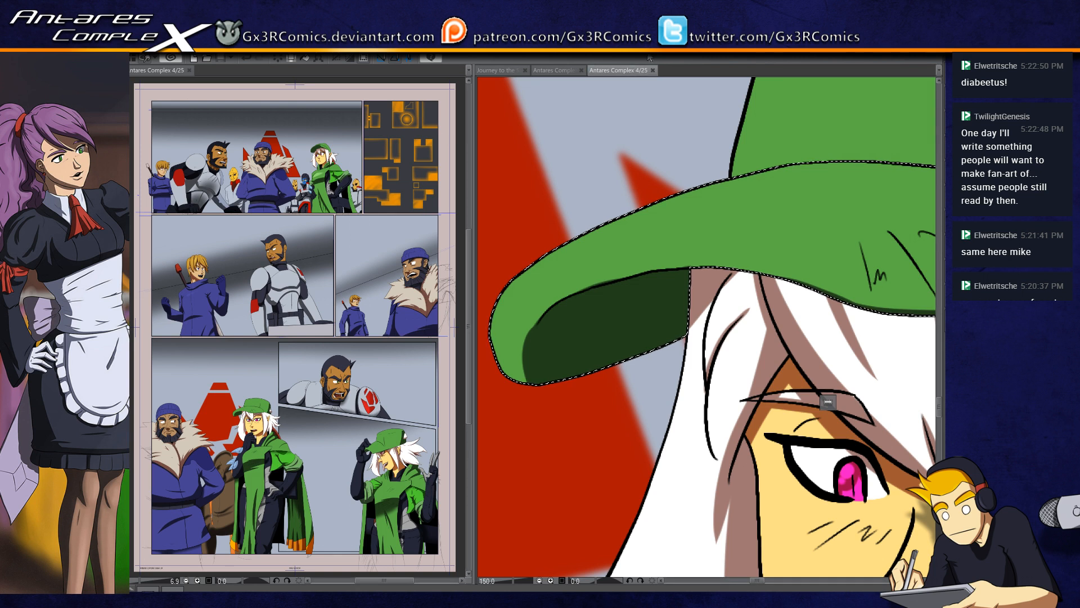
Step: Select the white hair below the front of the brim, paint a brown shadow at its top, and clear the selection
scroll(601, 342, "down", 1)
left_click_drag(651, 318, 610, 300)
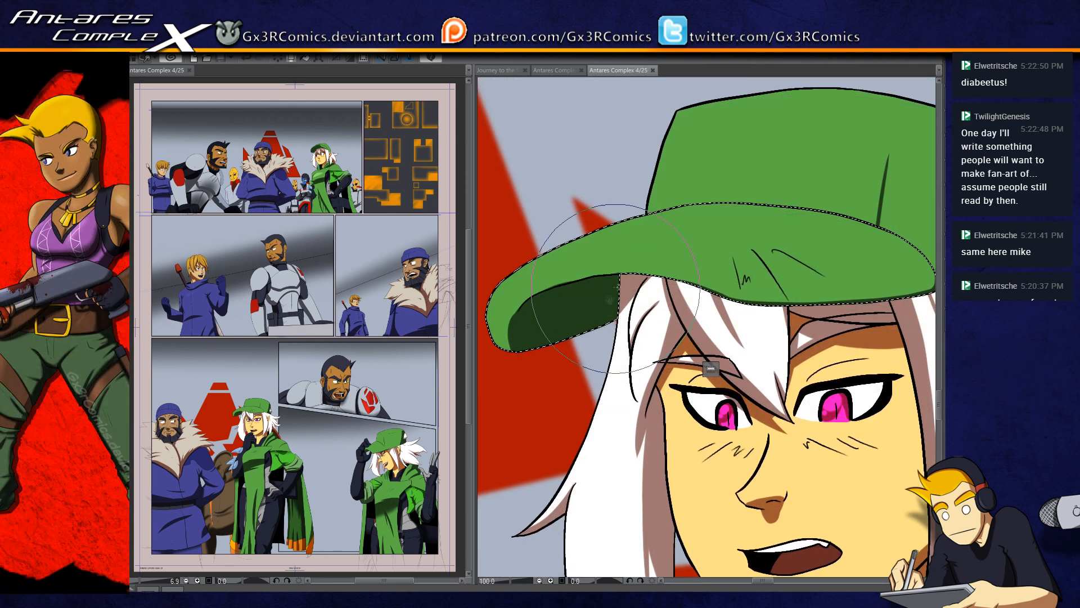
key("w")
left_click(633, 280)
key("b")
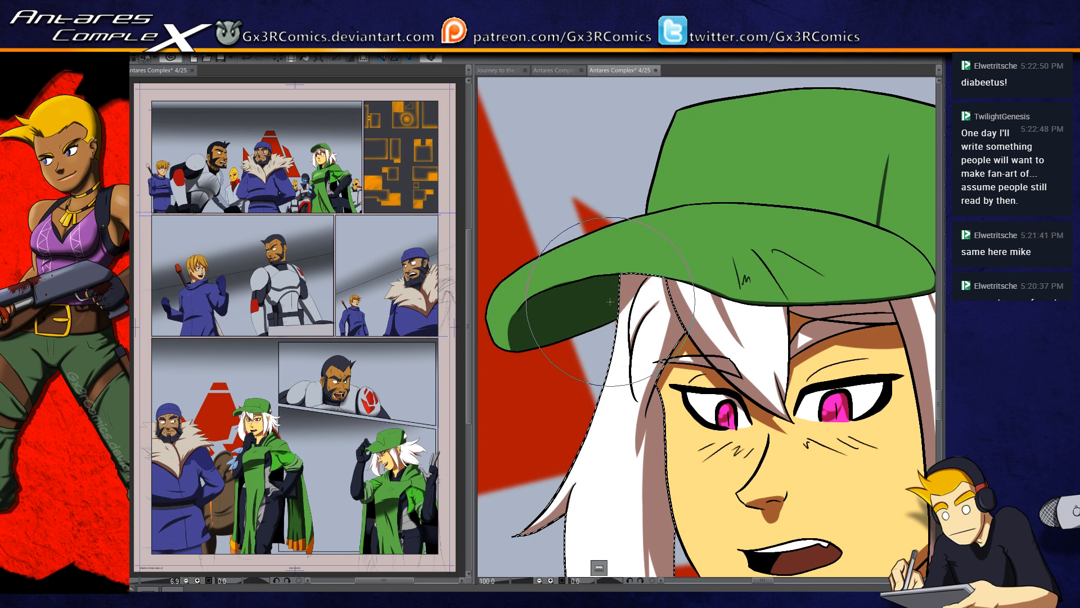
left_click_drag(639, 298, 618, 338)
key("ctrl+z")
left_click_drag(636, 297, 625, 358)
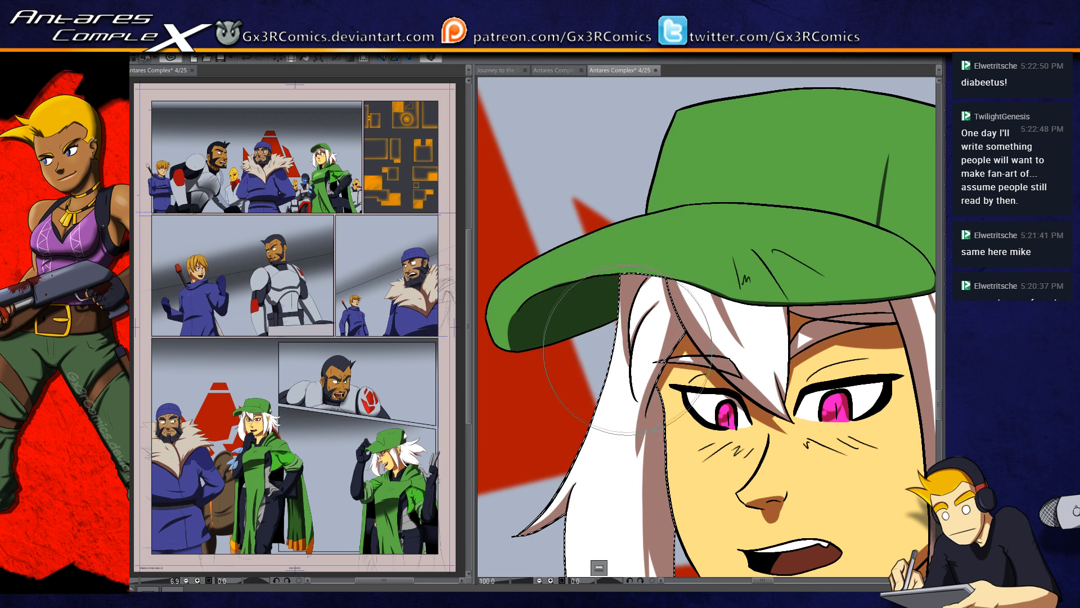
key("ctrl+d")
Step: Select the cap's crown and paint a thin dark green shadow along the seam above the brim
left_click_drag(742, 253, 692, 287)
key("w")
left_click(868, 262)
key("b")
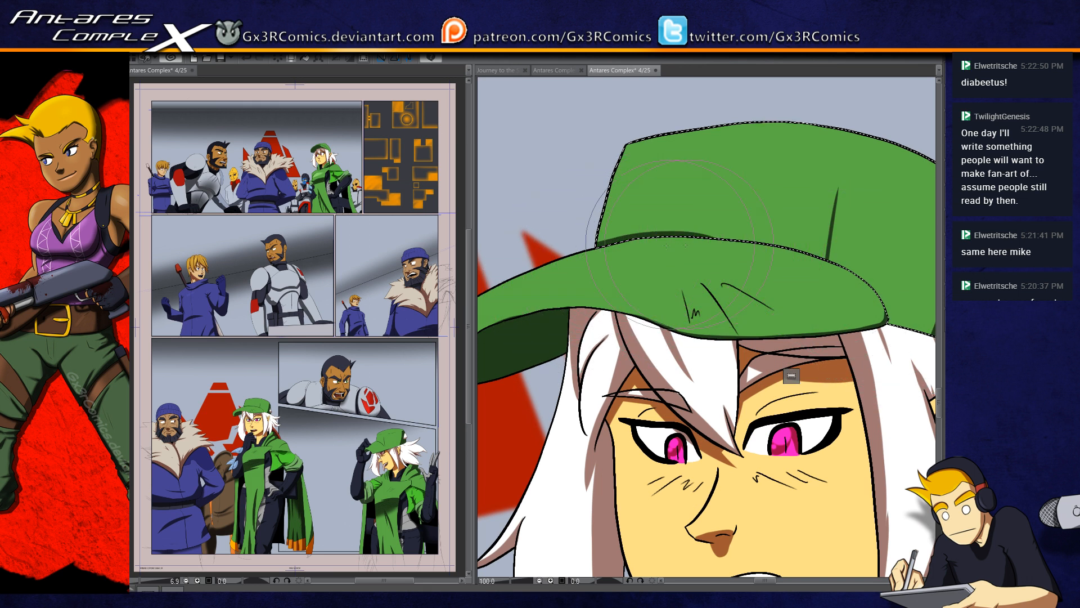
mouse_move(629, 236)
left_mouse_down()
mouse_move(677, 237)
mouse_move(706, 247)
mouse_move(638, 243)
mouse_move(749, 249)
left_mouse_up()
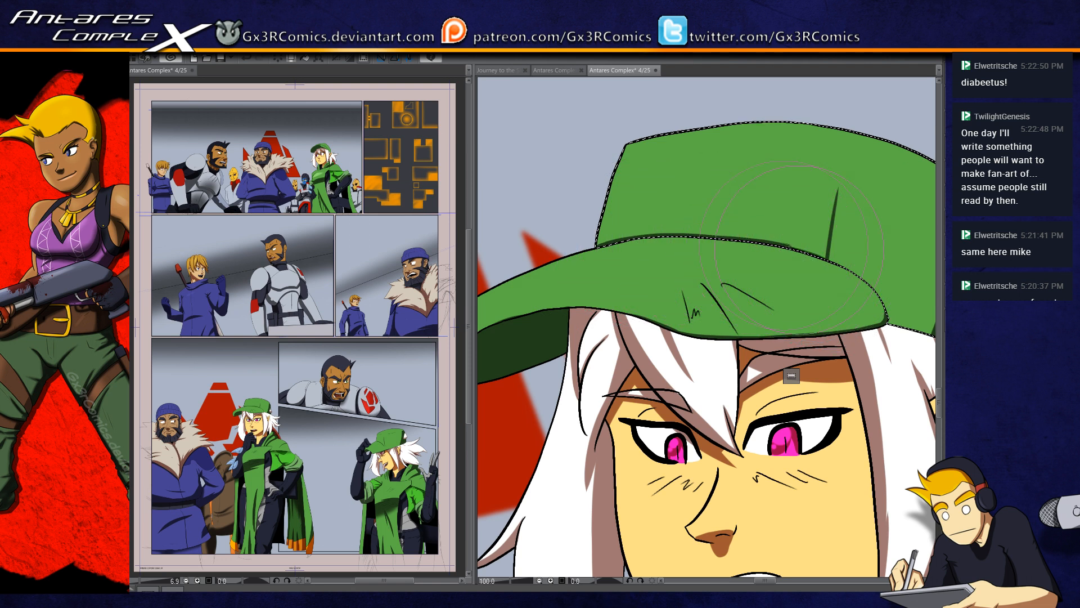
Step: Extend the dark shadow along the brim seam and replace the cap's crease line with one farther back
left_click_drag(831, 299, 660, 266)
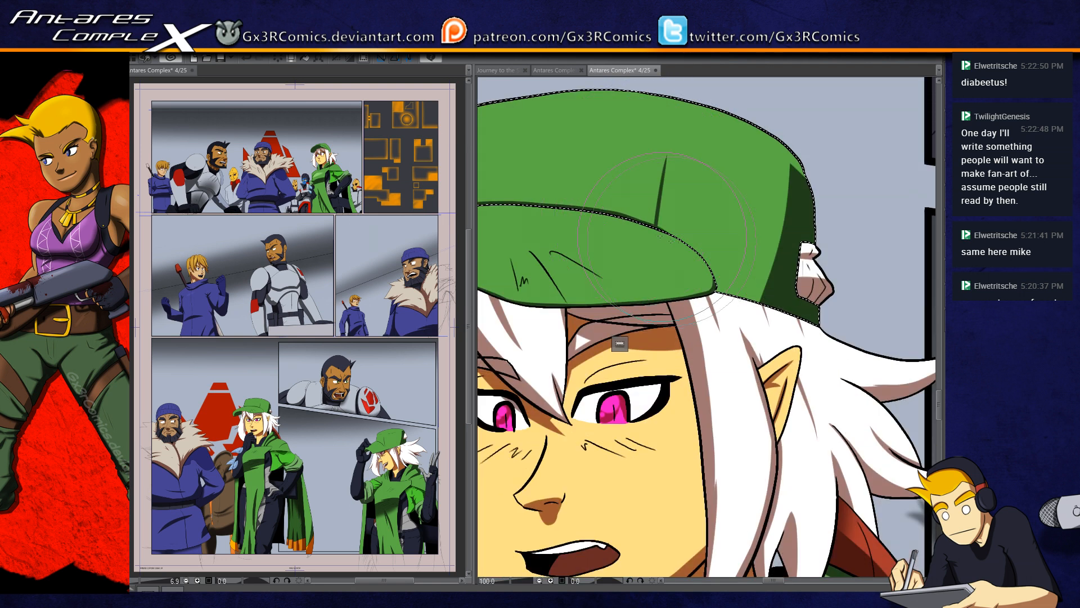
key("ctrl+z")
left_click_drag(647, 222, 666, 237)
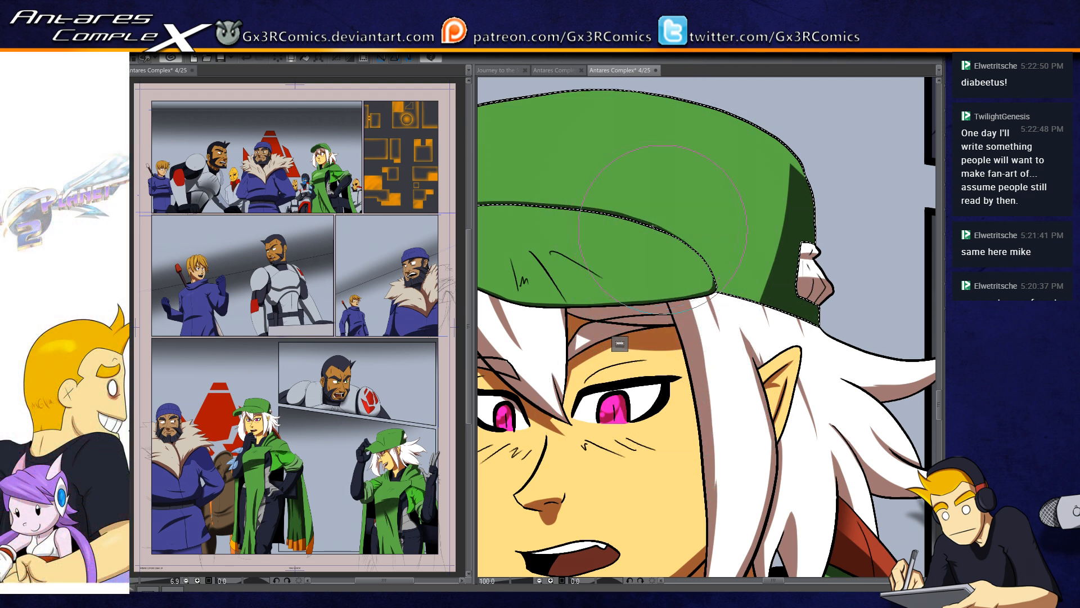
left_click_drag(711, 283, 729, 192)
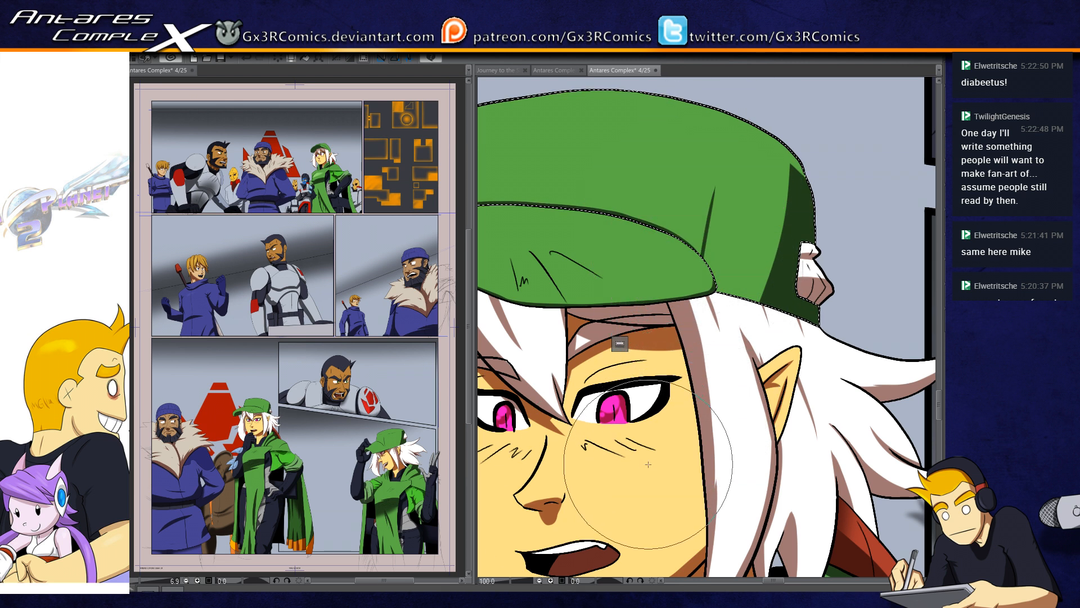
Step: Select the white hair around the woman's ear, reduce the brush size, and try a shadow stroke behind the ear
key("w")
left_click(787, 443)
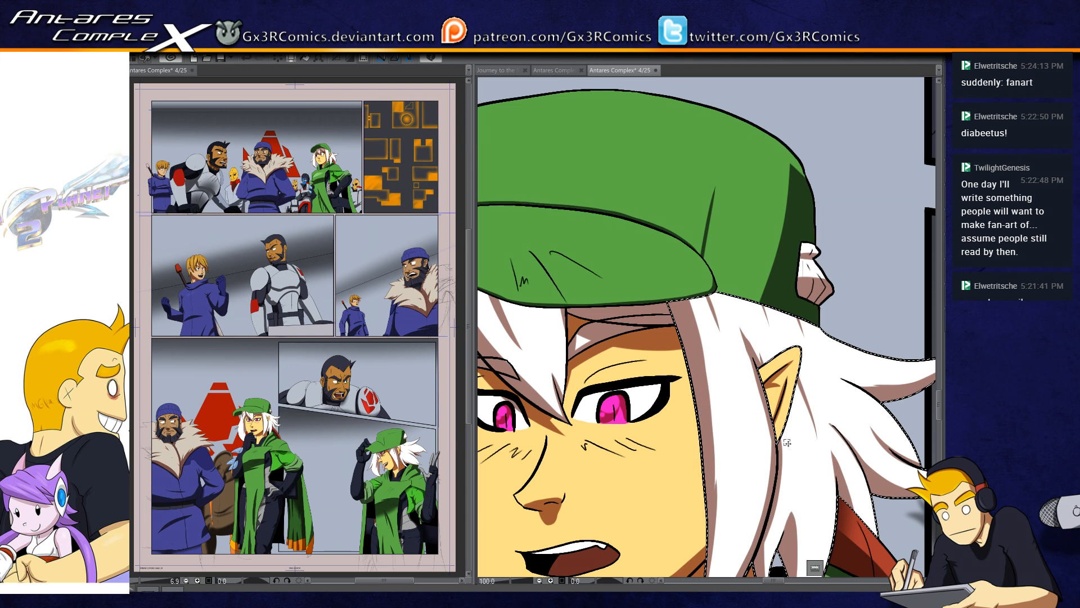
left_click_drag(776, 498, 650, 413)
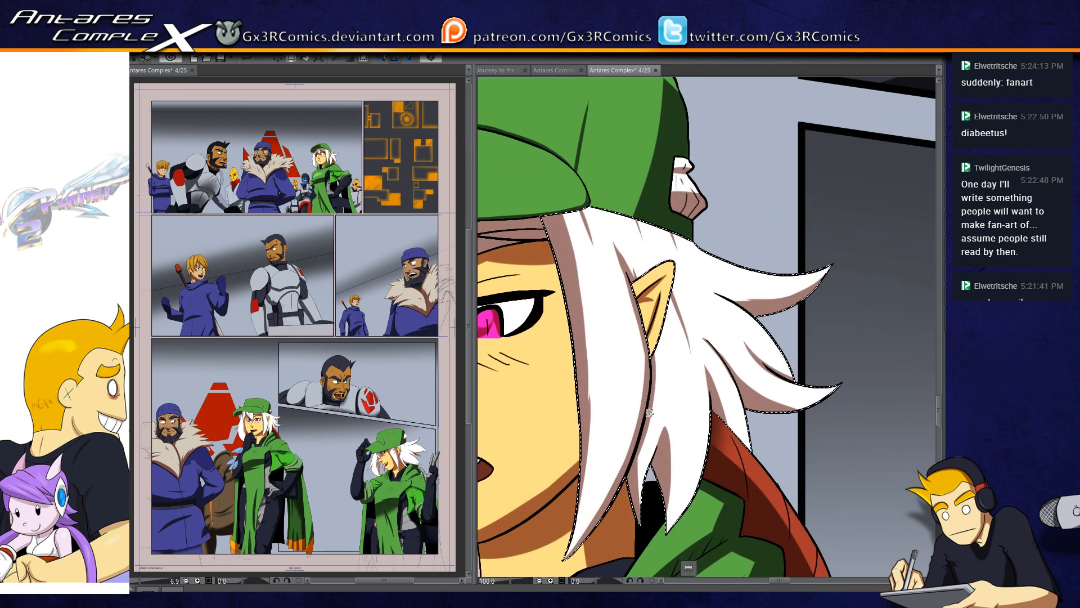
scroll(636, 415, "up", 2)
left_click_drag(653, 329, 653, 386)
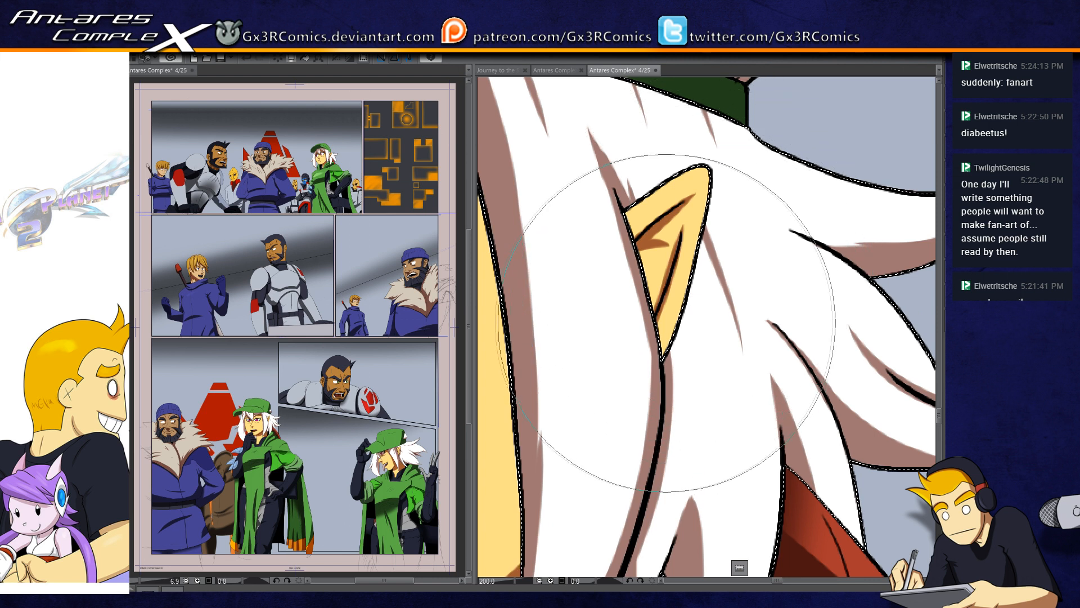
key("bracketleft")
key("bracketleft")
key("bracketleft")
key("bracketleft")
key("bracketleft")
key("bracketleft")
key("bracketleft")
left_click_drag(702, 276, 671, 392)
key("ctrl+z")
Step: Exclude the part of the hair lock in front of the ear from the selection with a freehand outline
key("m")
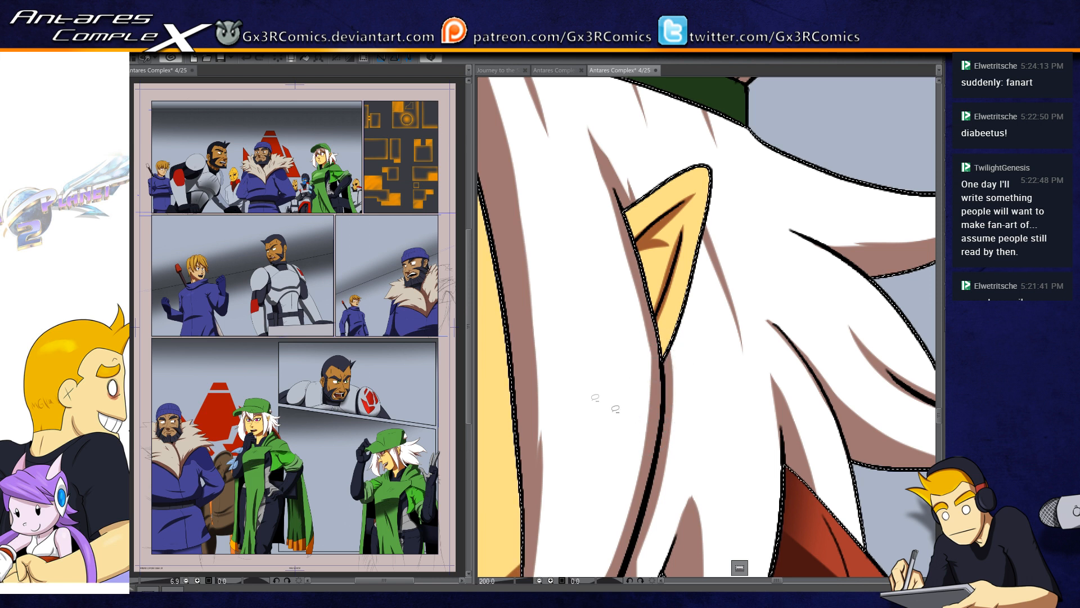
left_click_drag(662, 415, 662, 330)
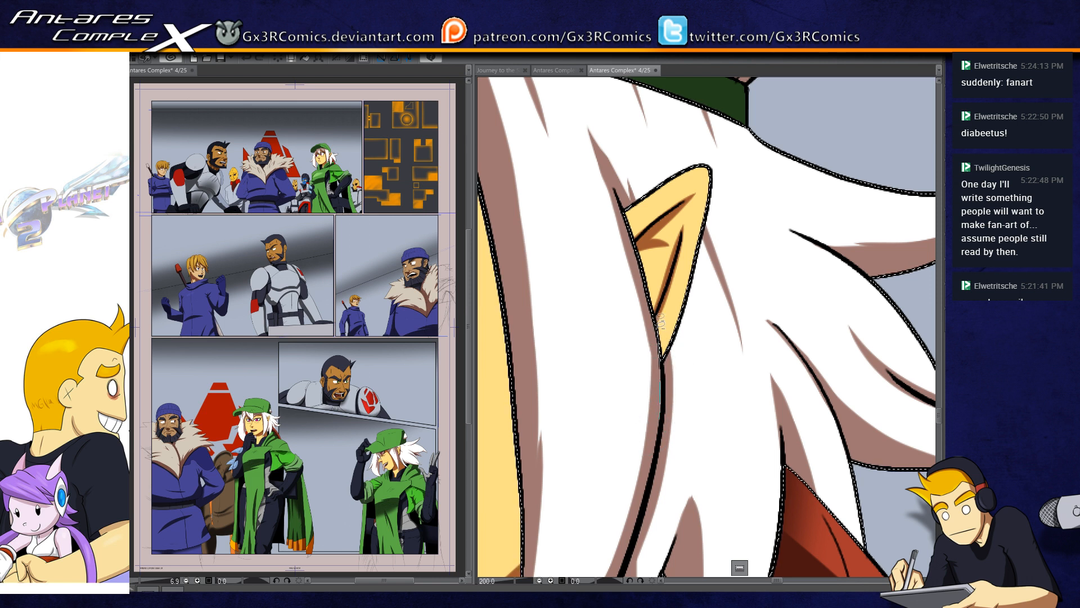
mouse_move(655, 350)
left_mouse_down()
mouse_move(664, 425)
mouse_move(646, 461)
left_mouse_up()
key("b")
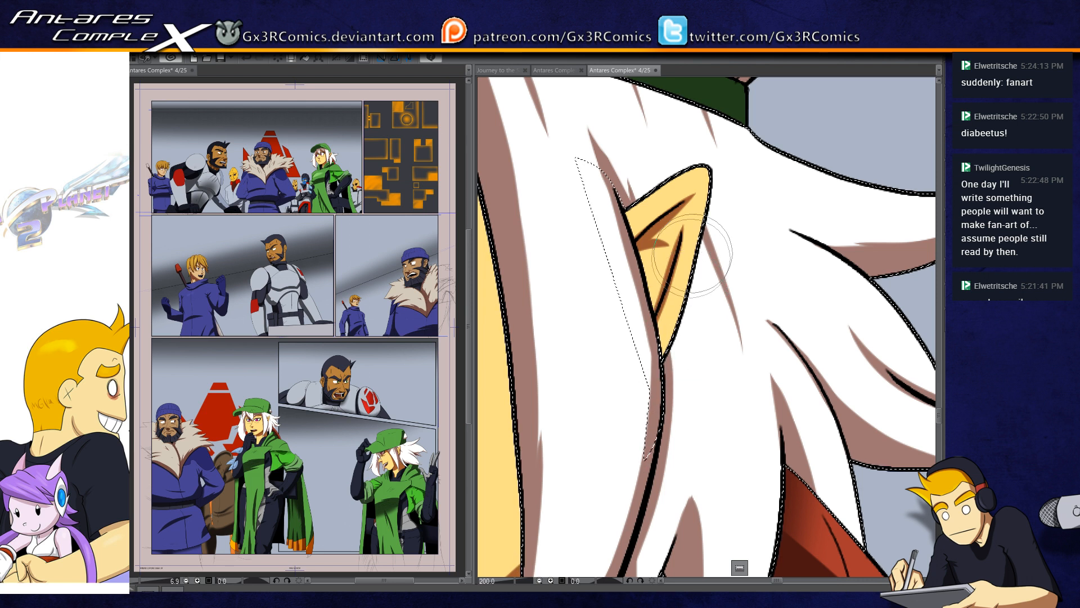
Step: Paint a soft brown shadow on the white hair just behind and below the ear, and clear the selection
left_click_drag(685, 269, 666, 395)
left_click_drag(698, 248, 667, 394)
left_click_drag(689, 304, 662, 410)
key("ctrl+d")
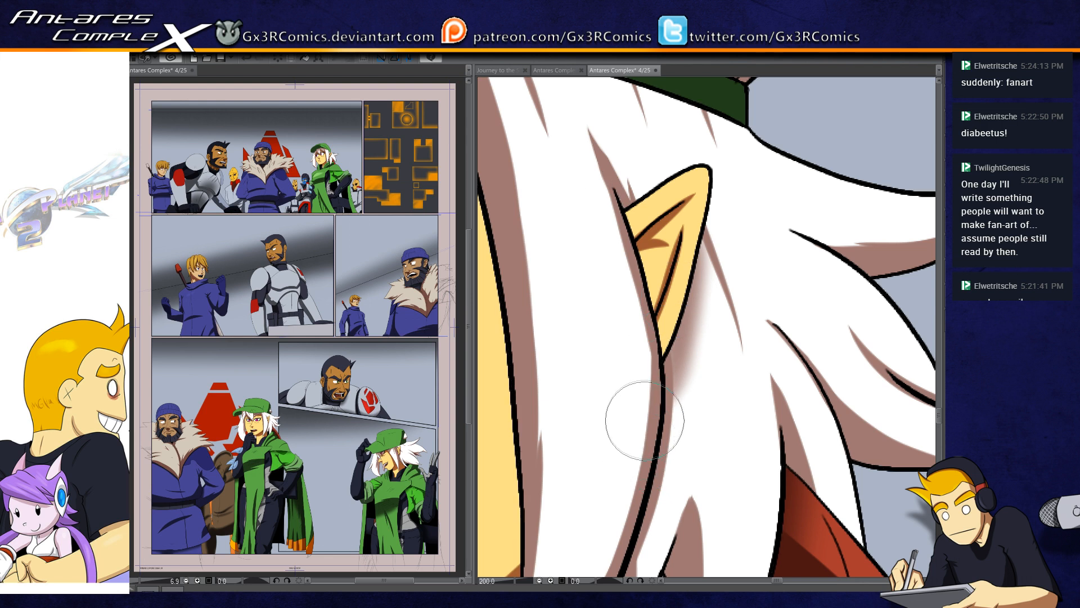
Step: Review the shading on the white-haired woman and the shouting bearded man's panel against the rest of the page
scroll(634, 432, "down", 2)
scroll(634, 433, "down", 4)
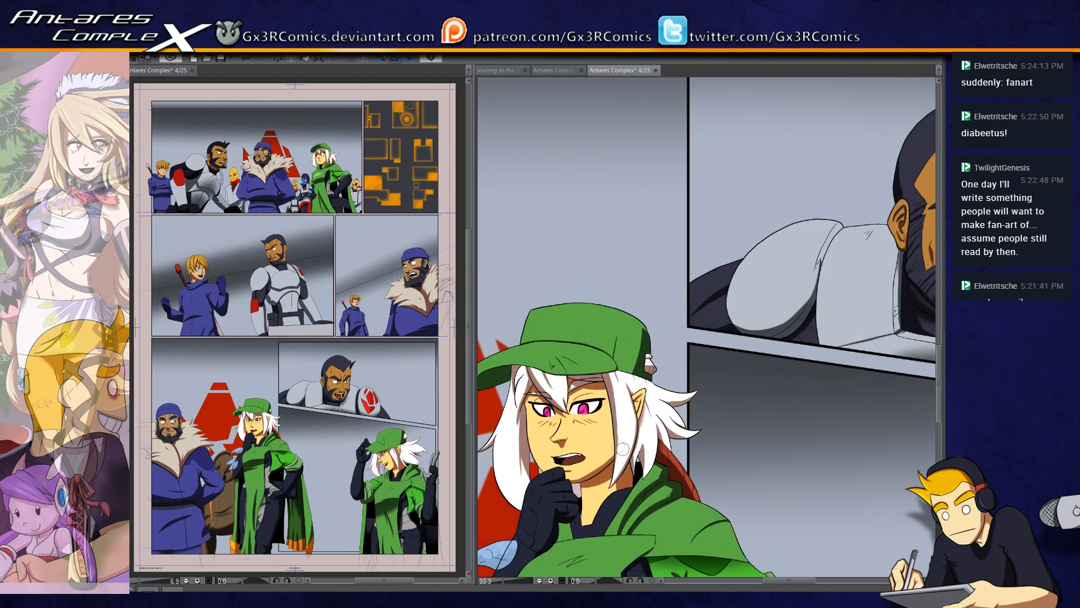
left_click_drag(638, 494, 512, 496)
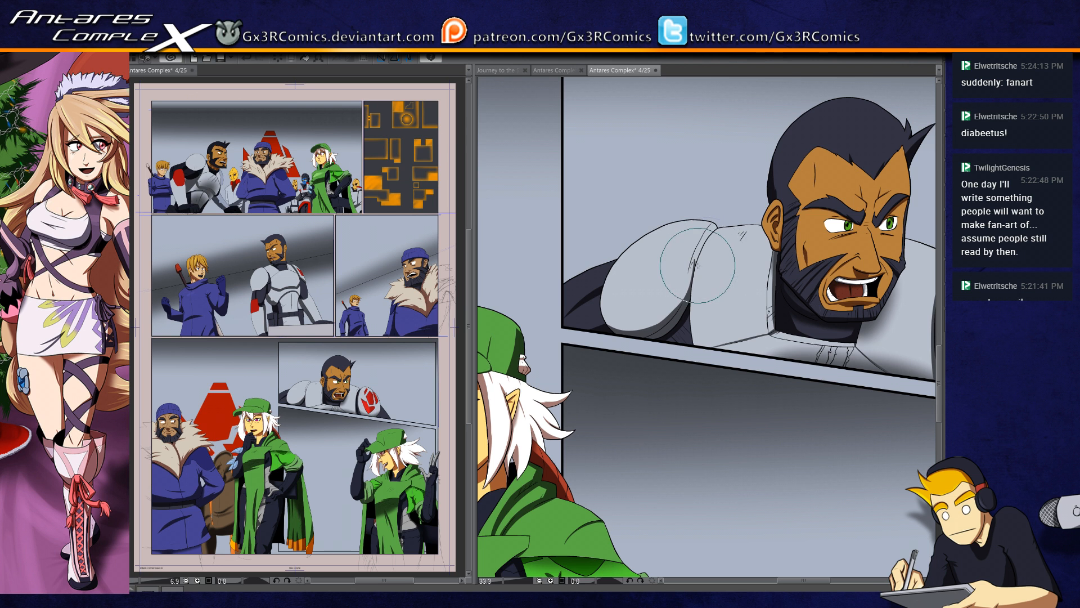
left_click_drag(641, 326, 576, 360)
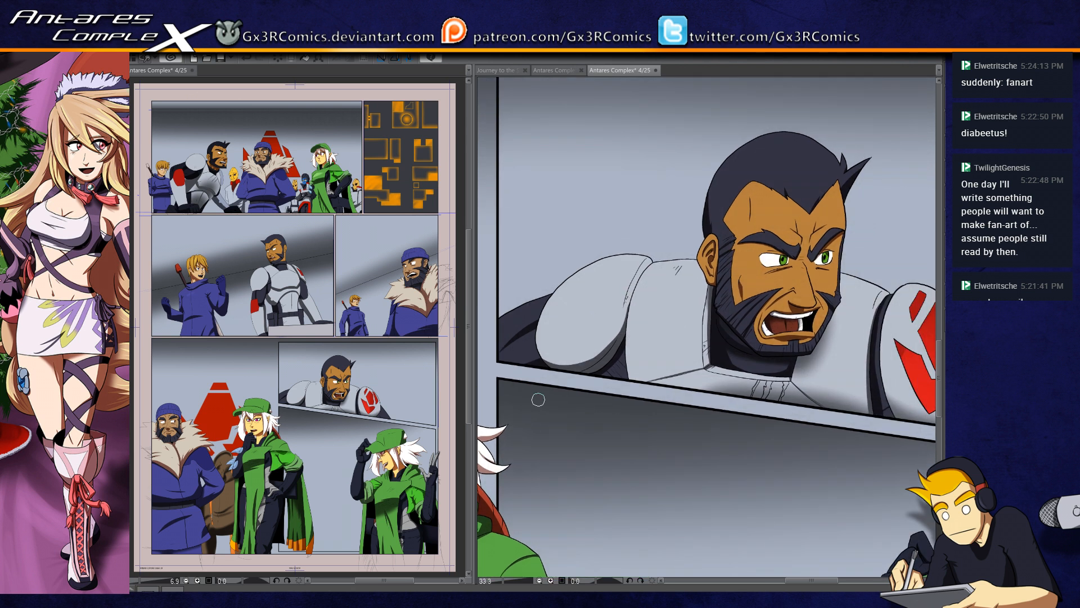
left_click_drag(564, 480, 873, 290)
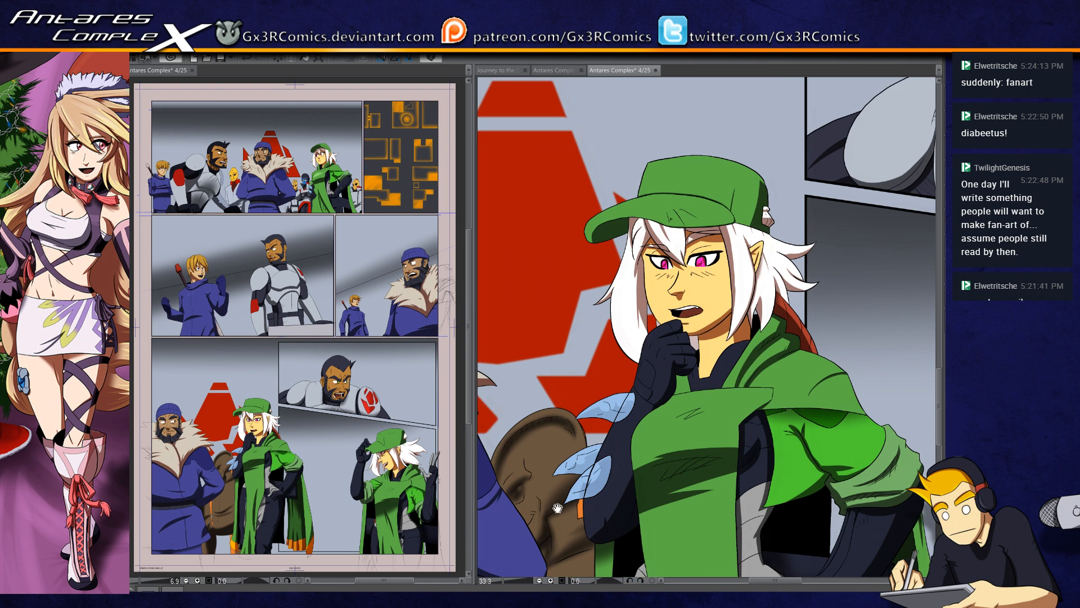
left_click_drag(613, 455, 731, 380)
left_click_drag(605, 437, 724, 394)
scroll(629, 431, "down", 5)
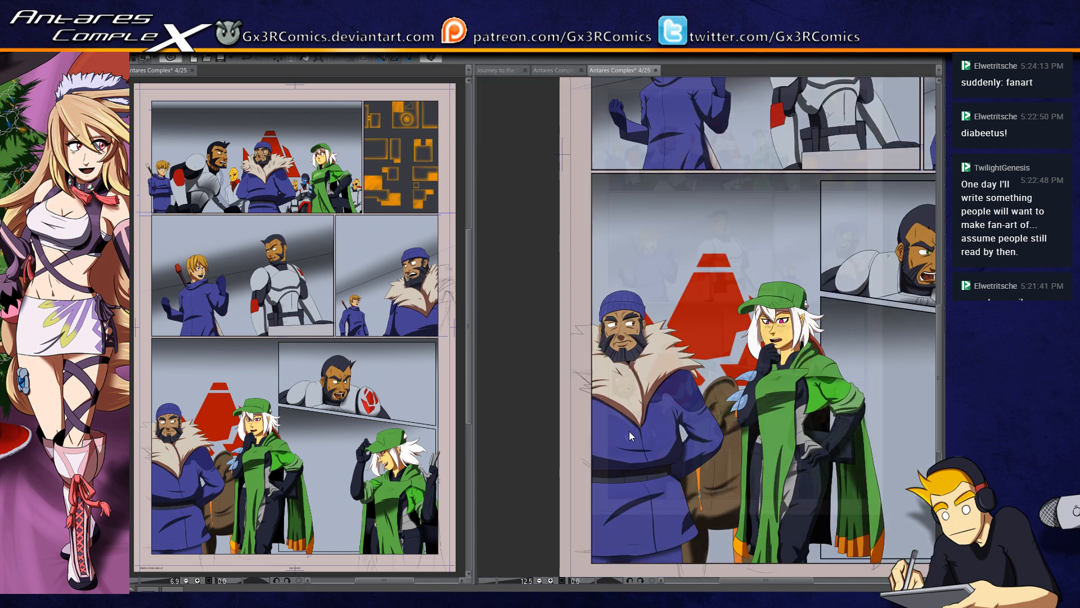
Step: Check the whole shaded comic page 4 at full-page size and save it
left_click_drag(700, 329, 617, 368)
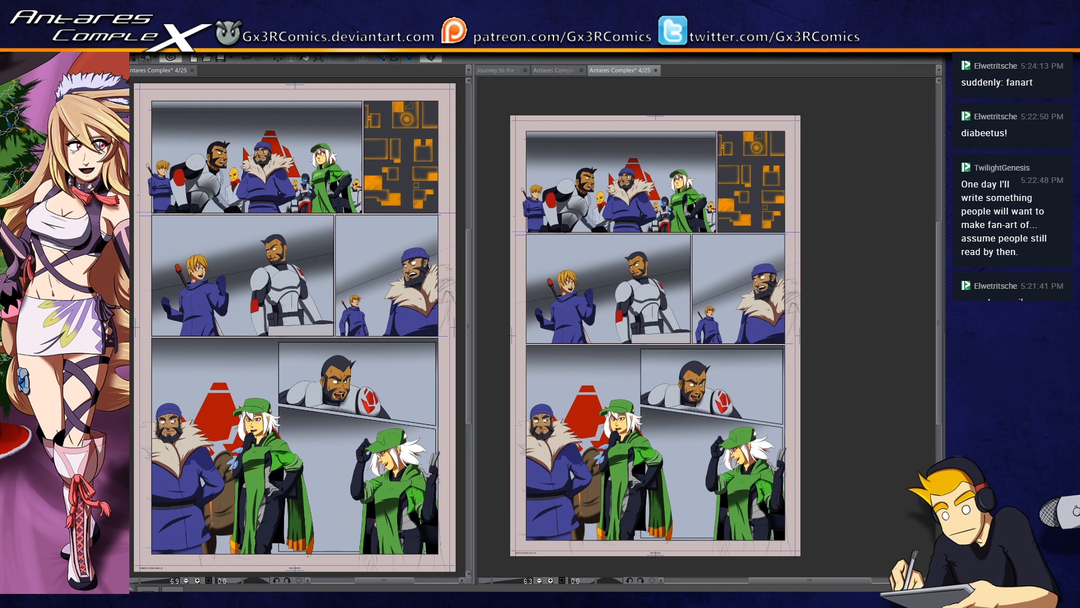
key("ctrl+s")
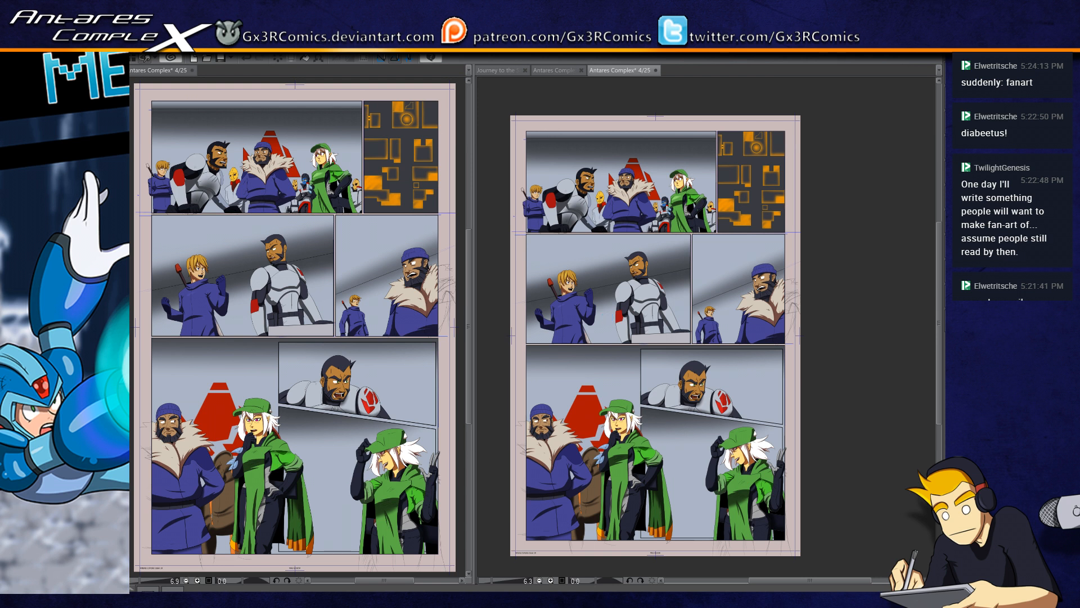
left_click(606, 318)
key("ctrl+z")
left_click(578, 229)
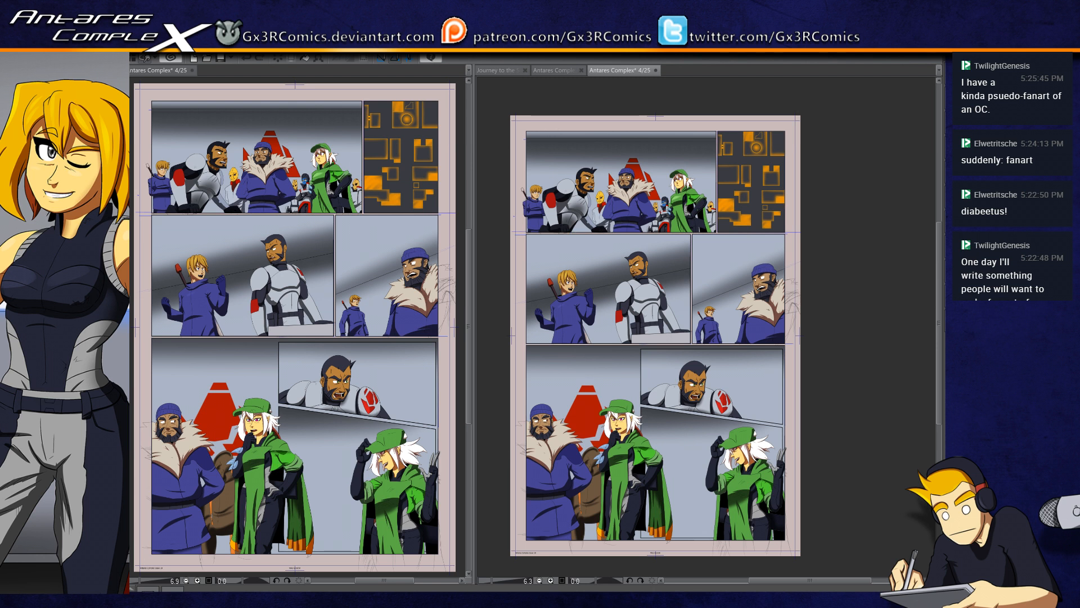
left_click(579, 233)
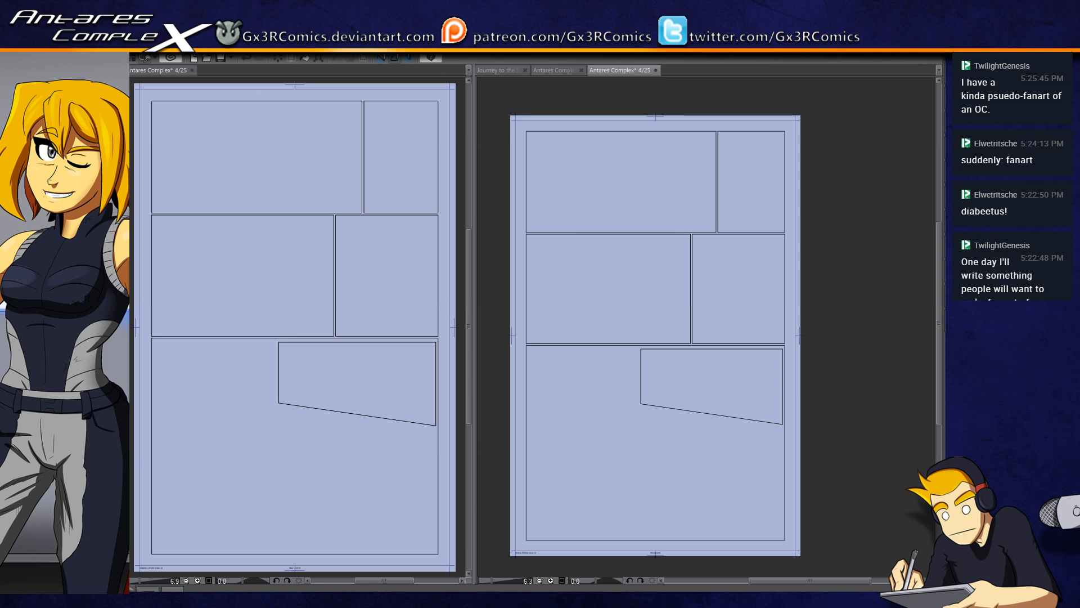
key("ctrl+z")
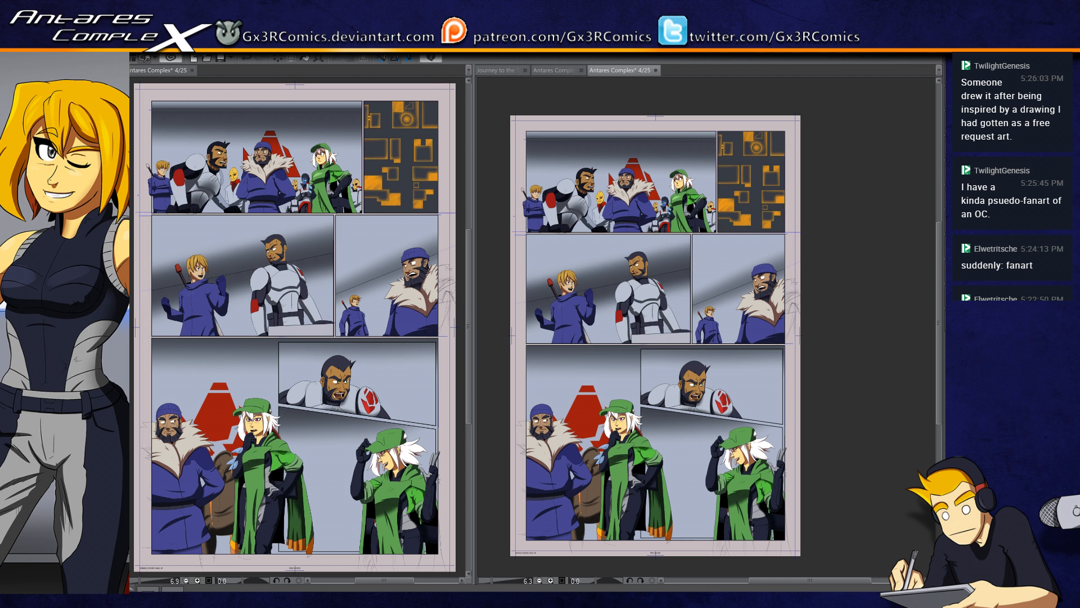
Step: Save page 4, close its second view, and open page 5 from the comic's page overview
key("ctrl+s")
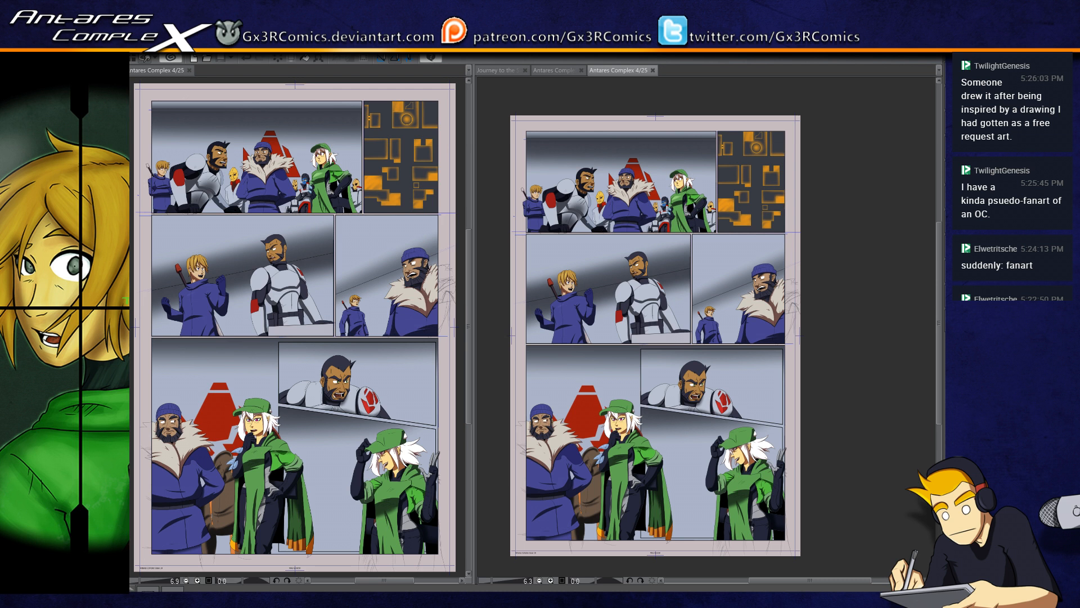
left_click(652, 69)
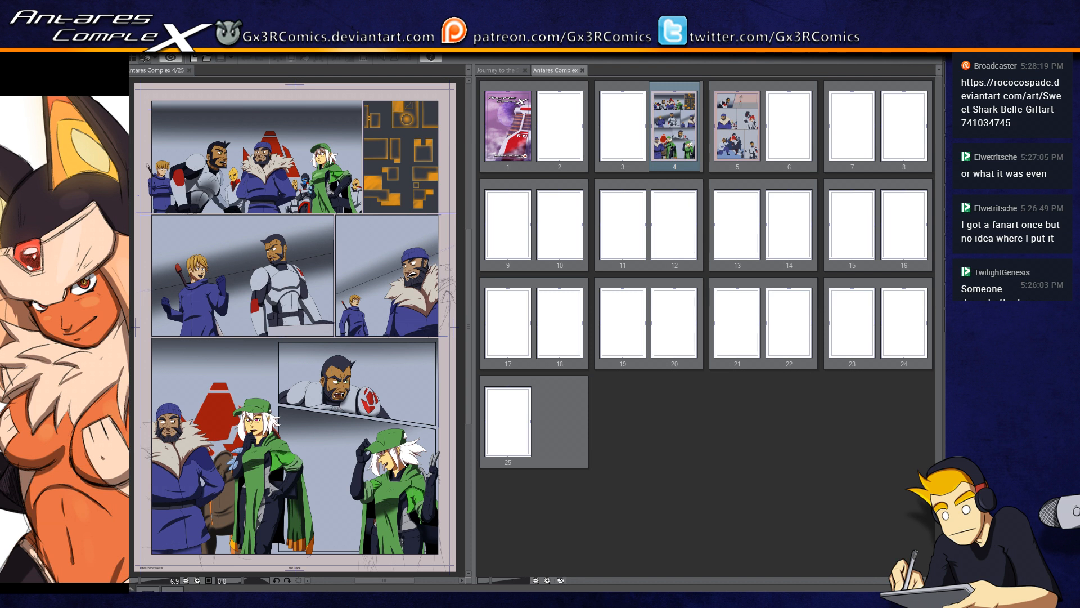
left_click(748, 117)
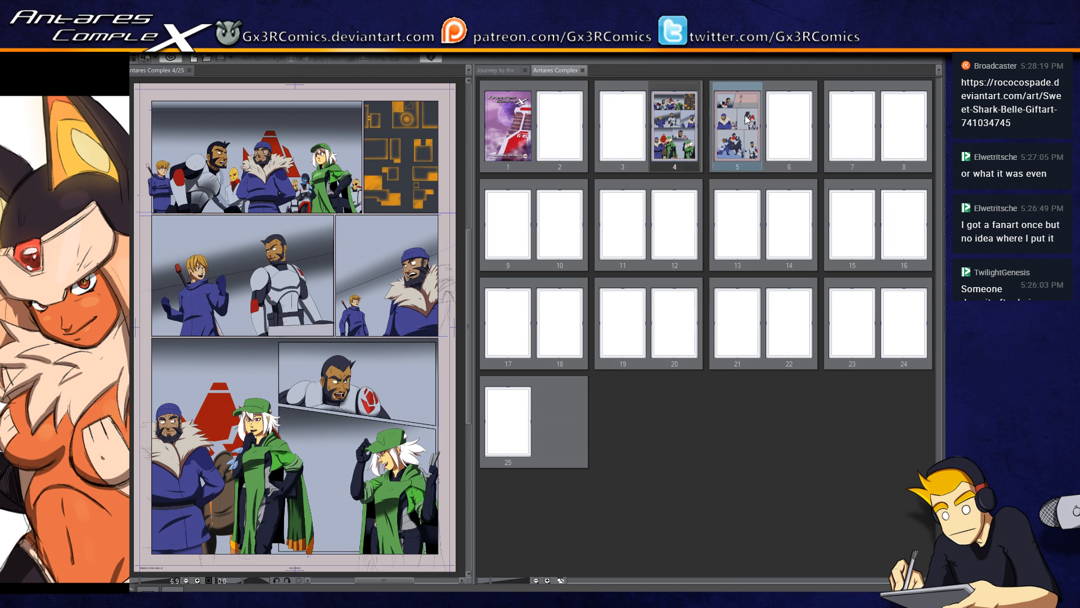
double_click(748, 119)
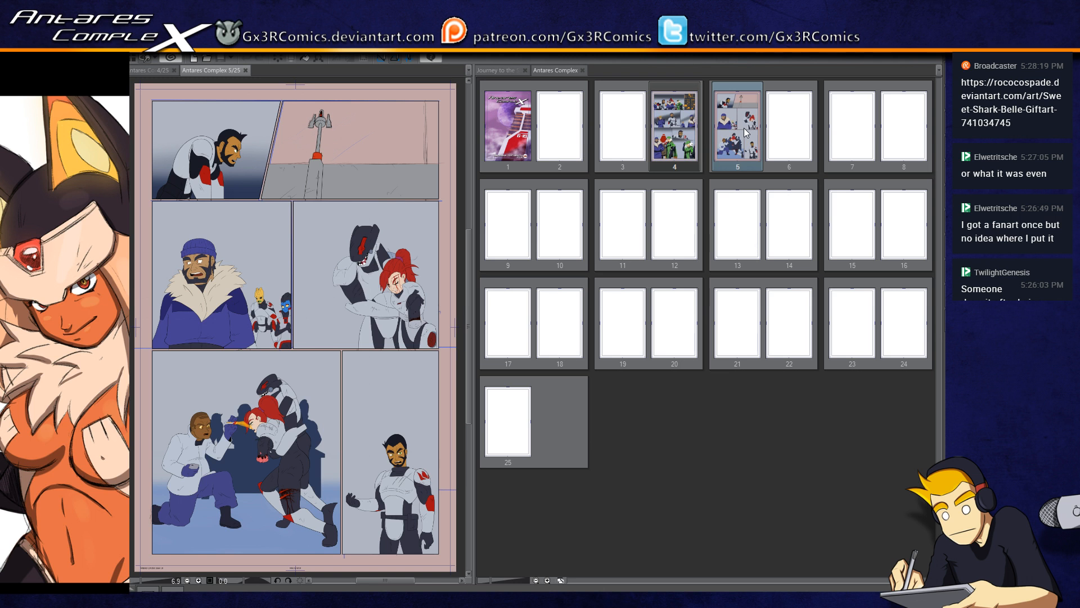
double_click(733, 149)
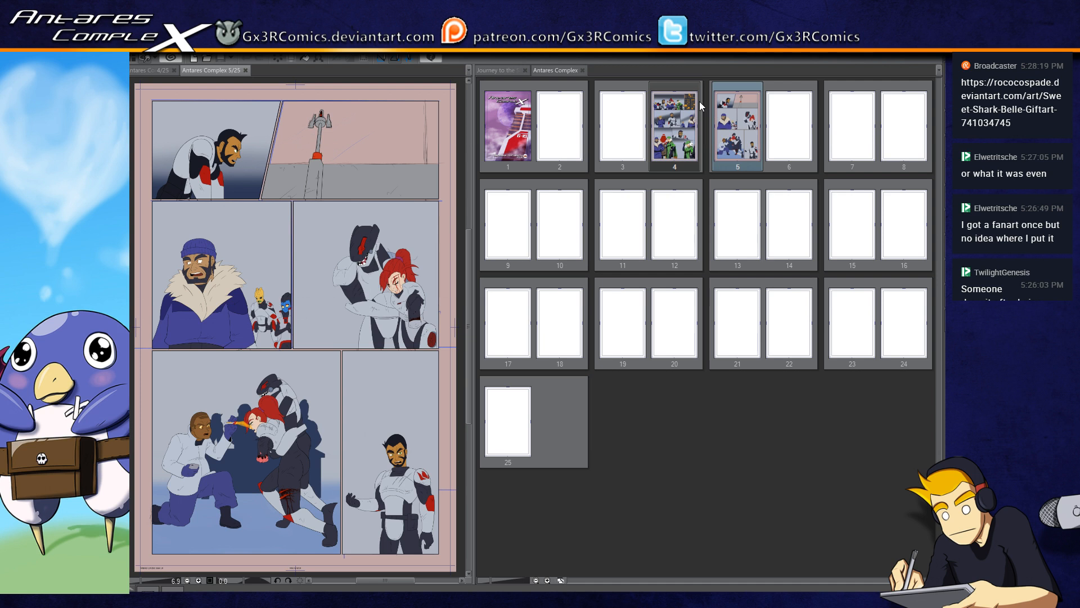
Step: Close page 4, arrange page 5 in two side-by-side views, and save the page
left_click_drag(214, 70, 598, 70)
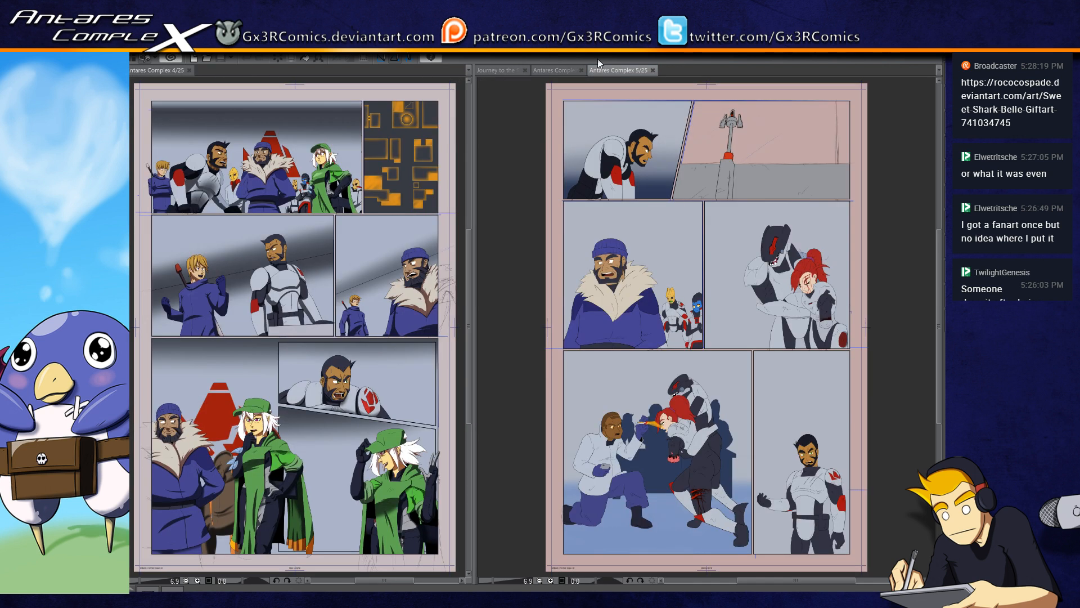
left_click(190, 70)
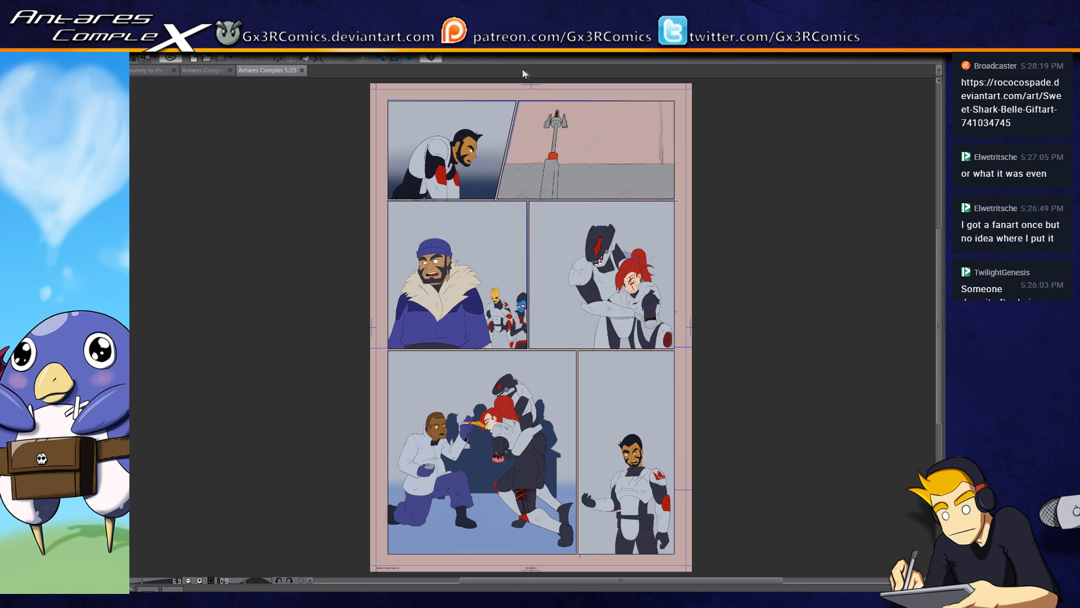
left_click(503, 61)
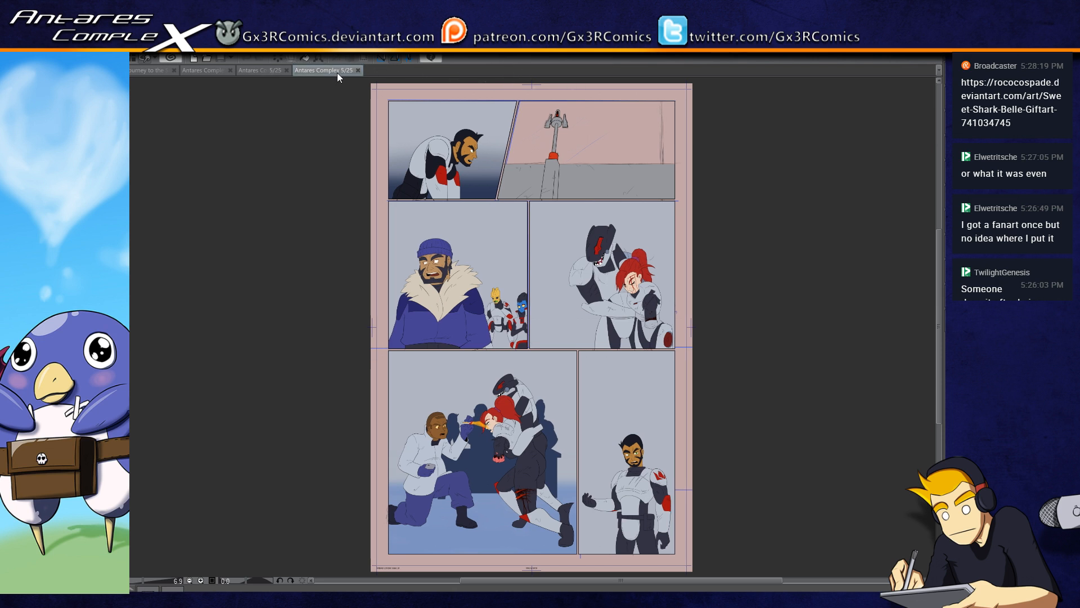
left_click_drag(145, 82, 133, 85)
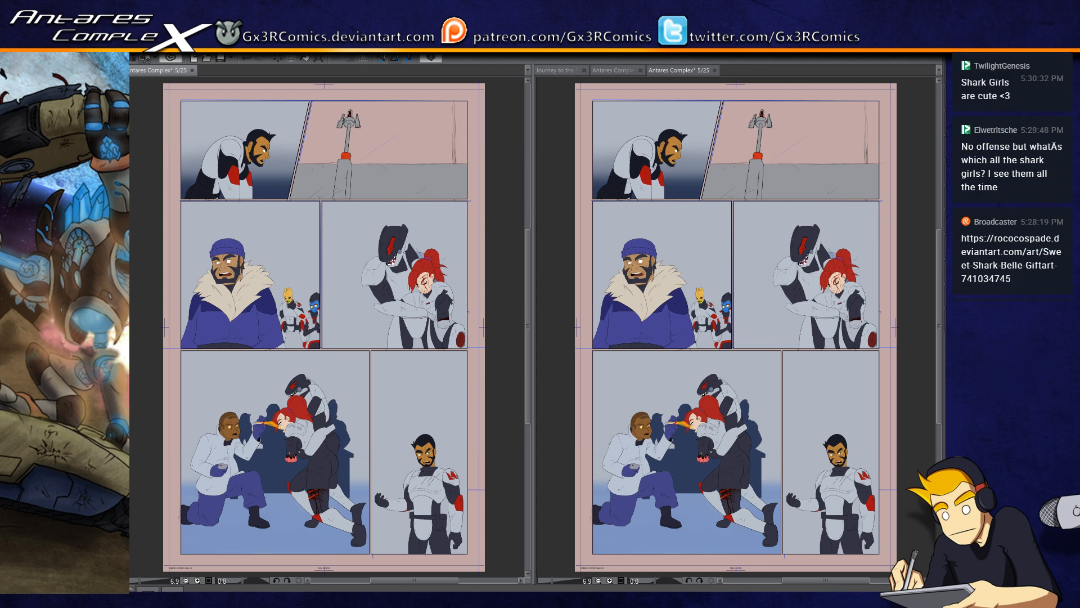
left_click(685, 72)
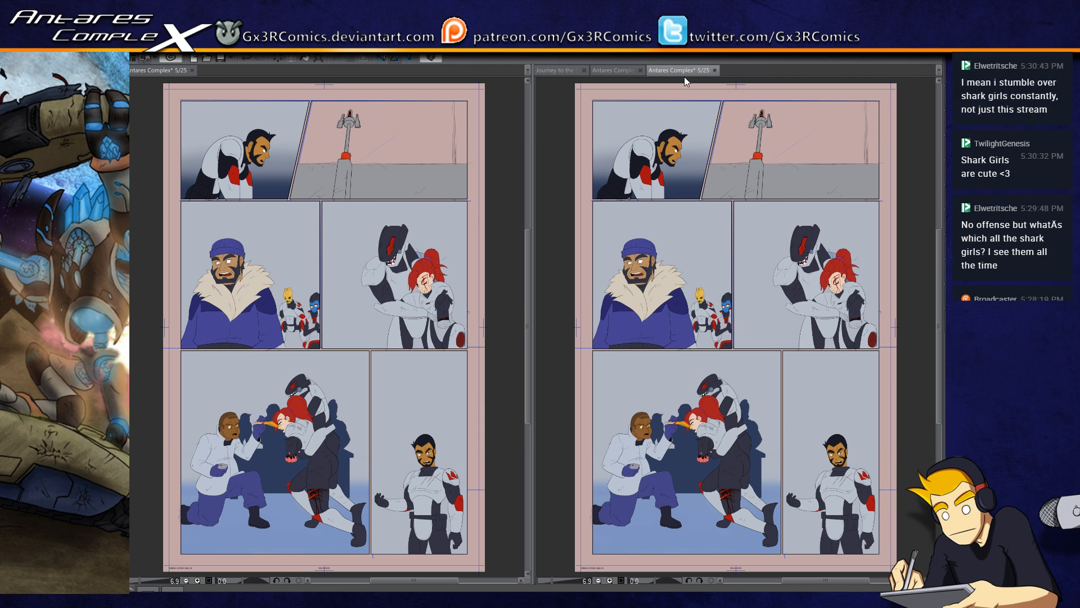
key("ctrl+s")
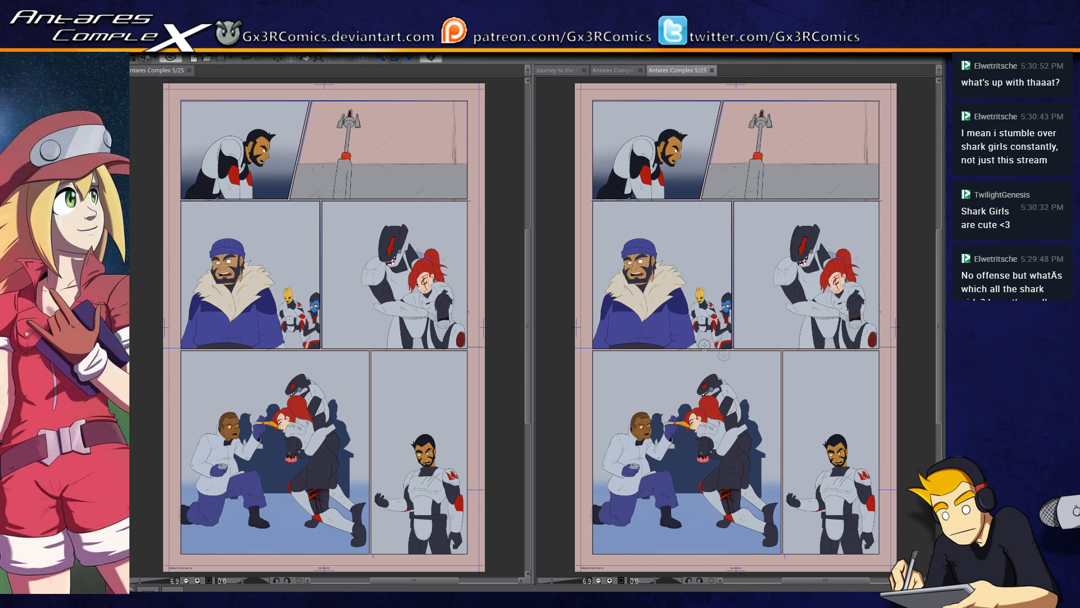
Step: Select the antenna tower panel at the top of page 5 with a polygonal outline along its borders
scroll(779, 393, "up", 5)
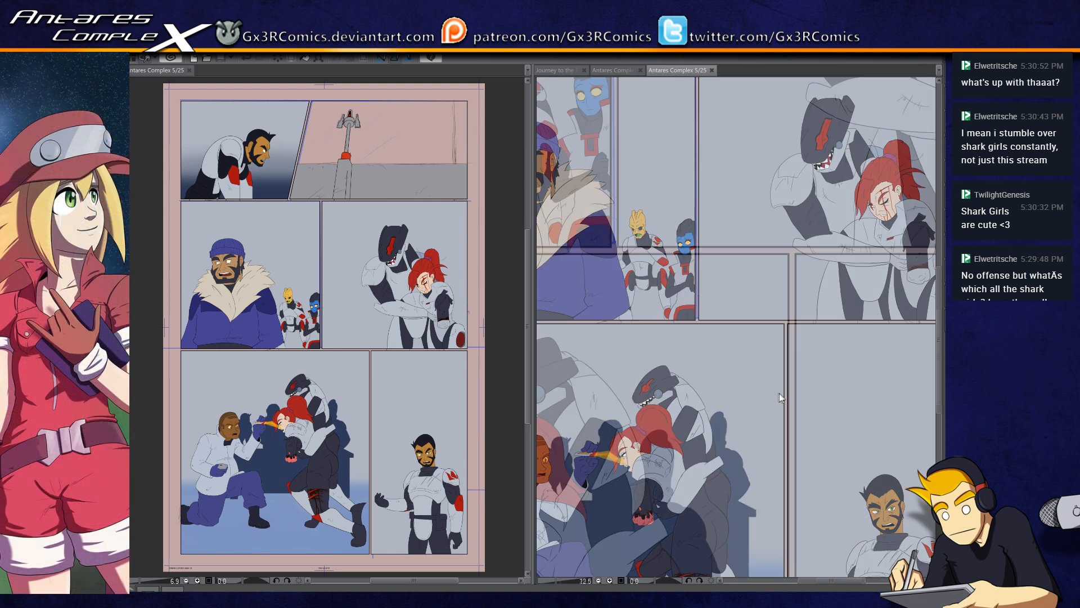
left_click_drag(632, 292, 835, 540)
left_click_drag(674, 356, 776, 476)
left_click_drag(796, 90, 659, 429)
left_click_drag(792, 197, 663, 425)
scroll(849, 452, "down", 3)
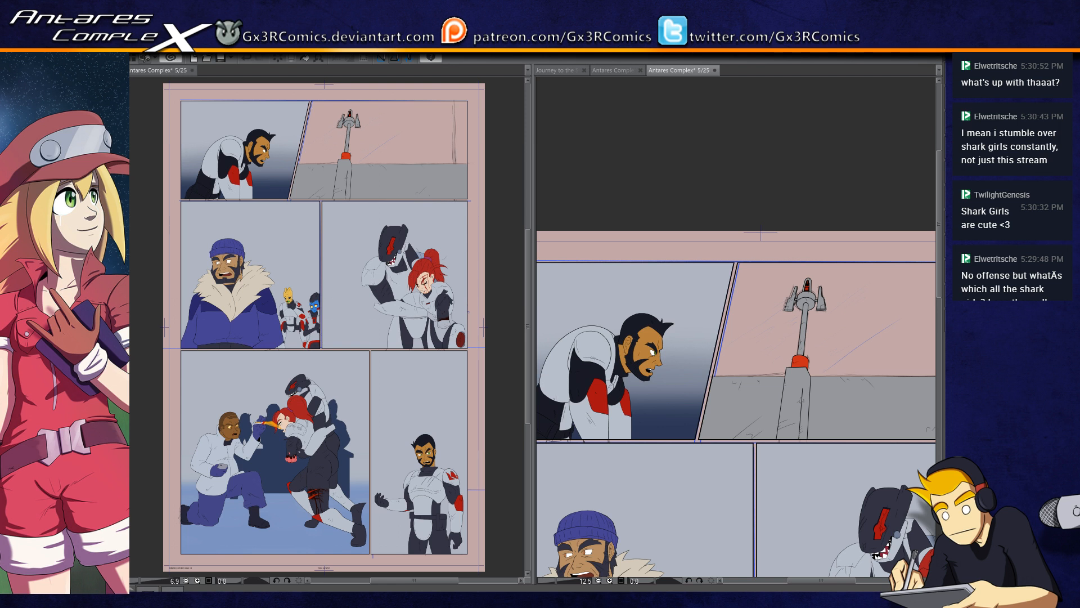
left_click_drag(795, 391, 746, 379)
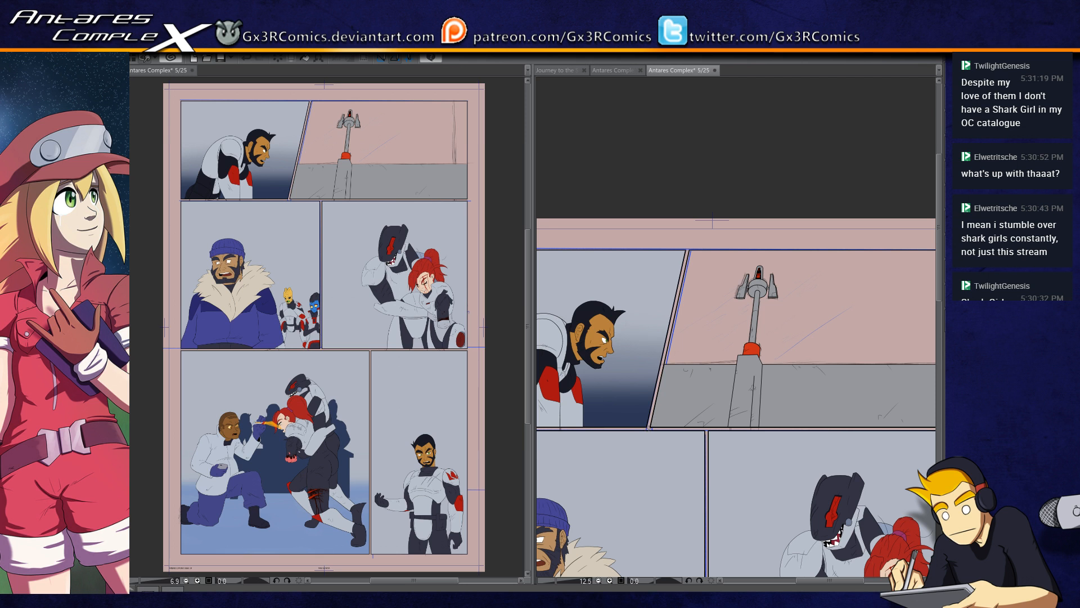
left_click_drag(806, 329, 666, 326)
left_click(842, 243)
left_click(842, 426)
left_click_drag(616, 441, 697, 435)
double_click(593, 419)
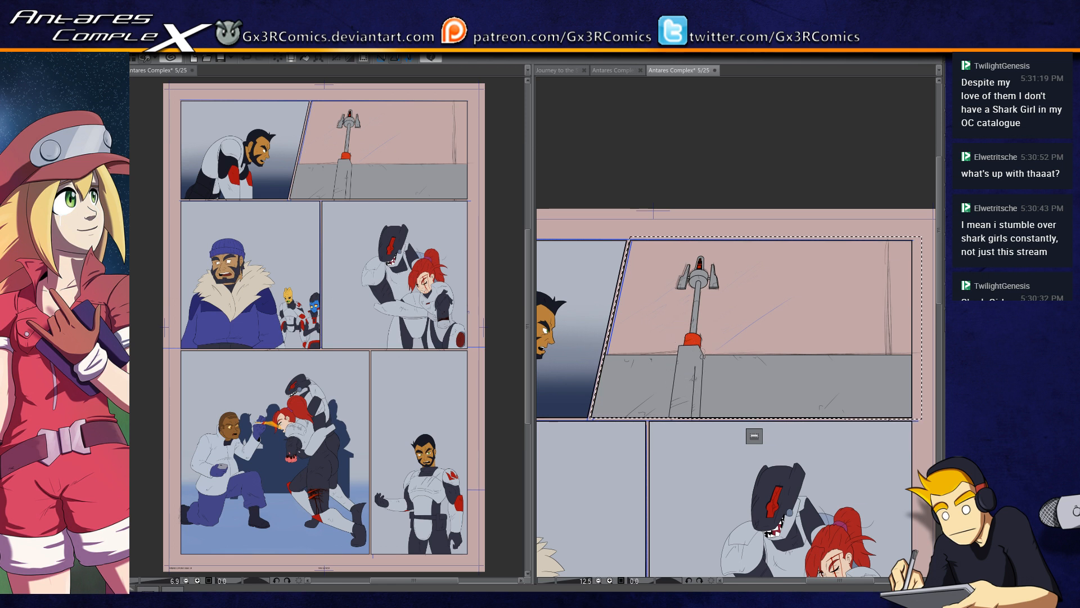
Step: Paint a soft dark shadow on the grey wall beside the tower's pillar and along the wall's base
left_click_drag(705, 358, 698, 466)
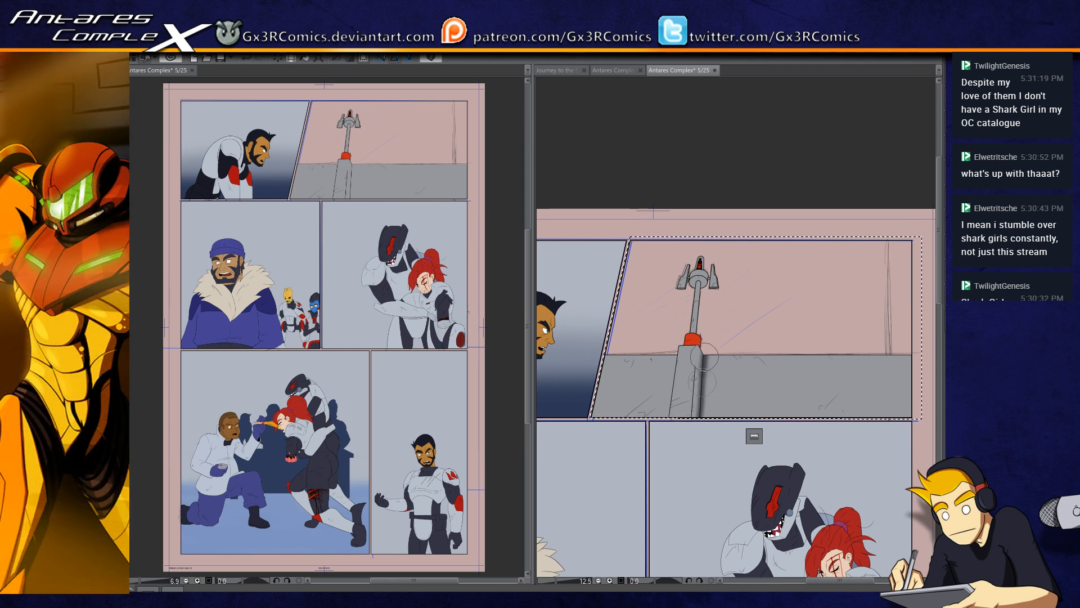
mouse_move(707, 340)
left_mouse_down()
mouse_move(686, 482)
mouse_move(710, 339)
mouse_move(697, 488)
left_mouse_up()
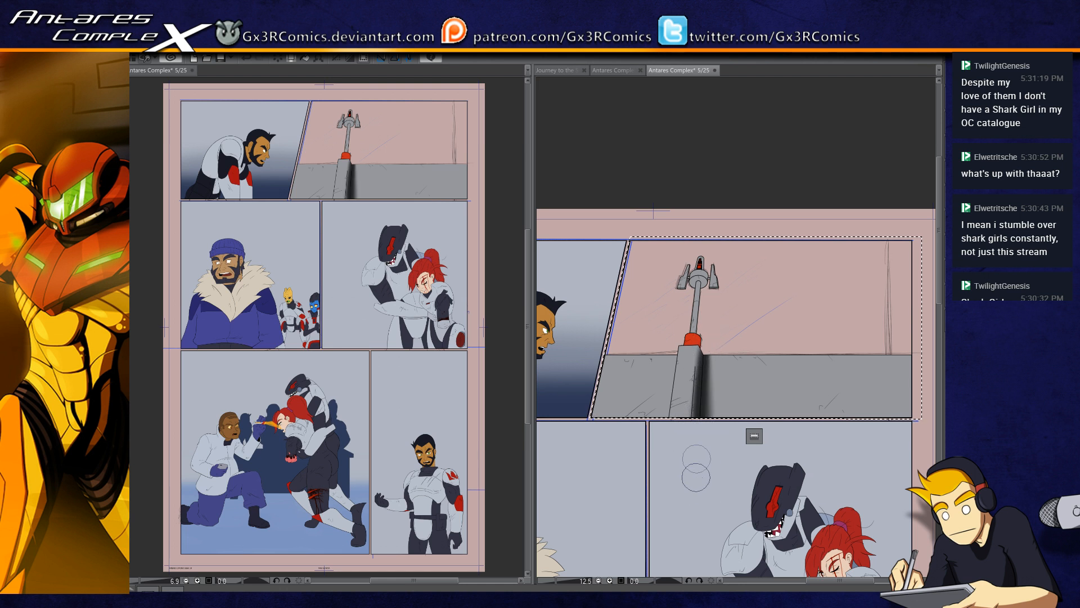
left_click_drag(726, 418, 901, 416)
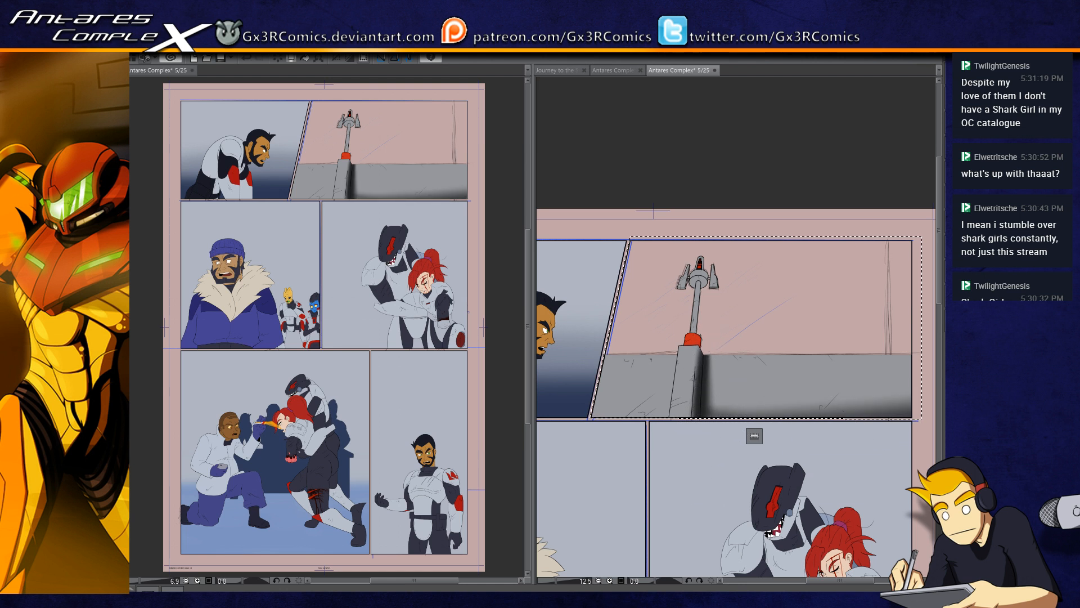
Step: Shade the pillar's narrow side and clean up the soft shadow at the foot of its front face
mouse_move(672, 417)
left_mouse_down()
mouse_move(605, 419)
mouse_move(686, 401)
left_mouse_up()
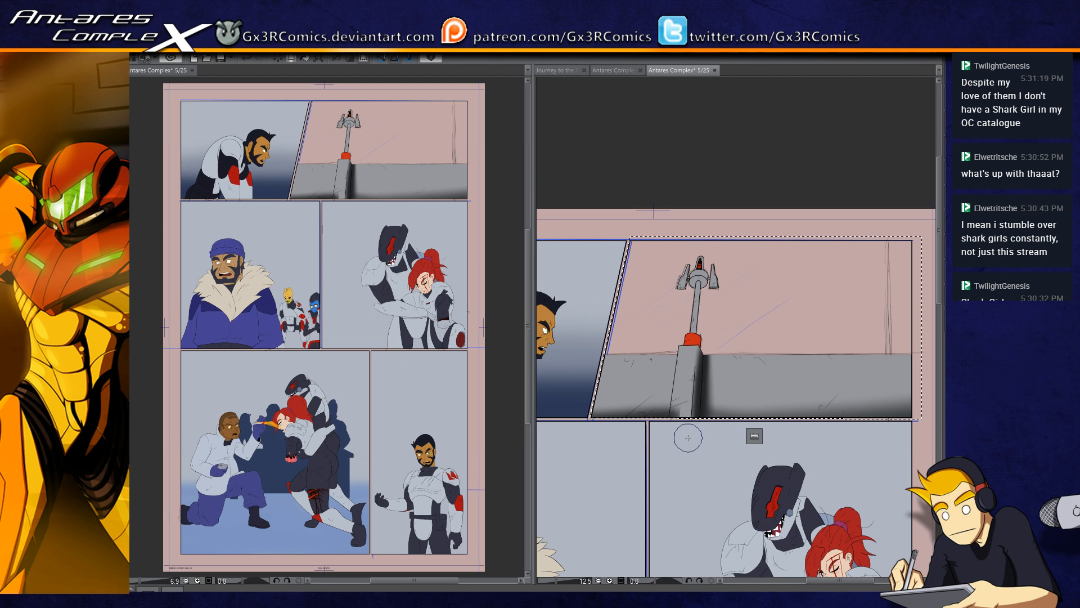
mouse_move(674, 430)
left_mouse_down()
mouse_move(674, 406)
mouse_move(670, 443)
left_mouse_up()
key("b")
scroll(672, 419, "up", 3)
key("e")
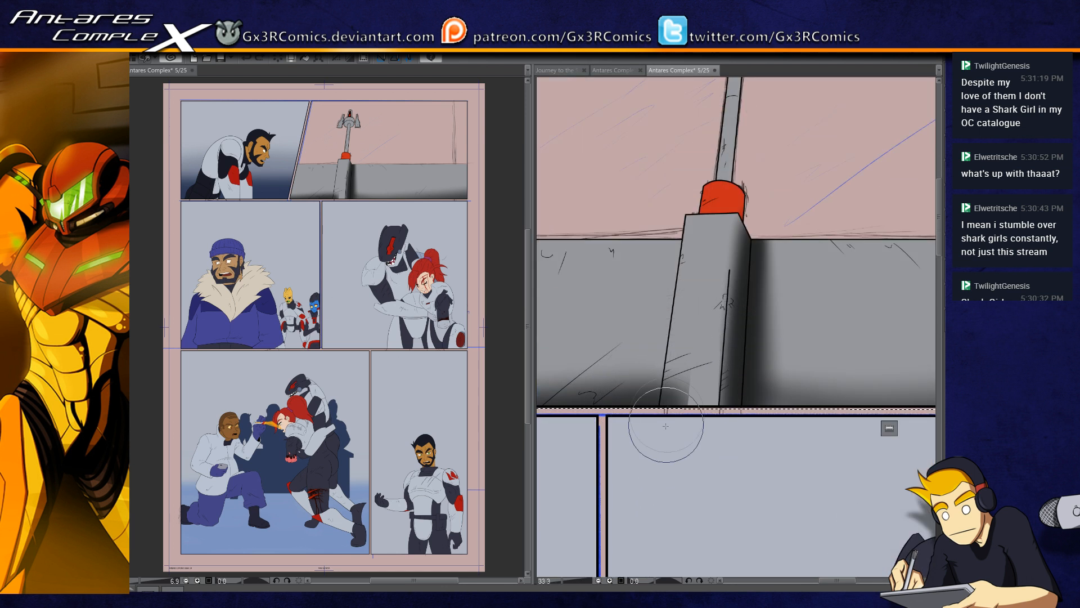
mouse_move(664, 420)
left_mouse_down()
mouse_move(671, 366)
mouse_move(662, 417)
mouse_move(681, 427)
mouse_move(672, 386)
mouse_move(700, 397)
mouse_move(669, 471)
left_mouse_up()
Step: Select the tower's red collar and the underside of the antenna disc, add soft shadows to both, and clear the selection
key("w")
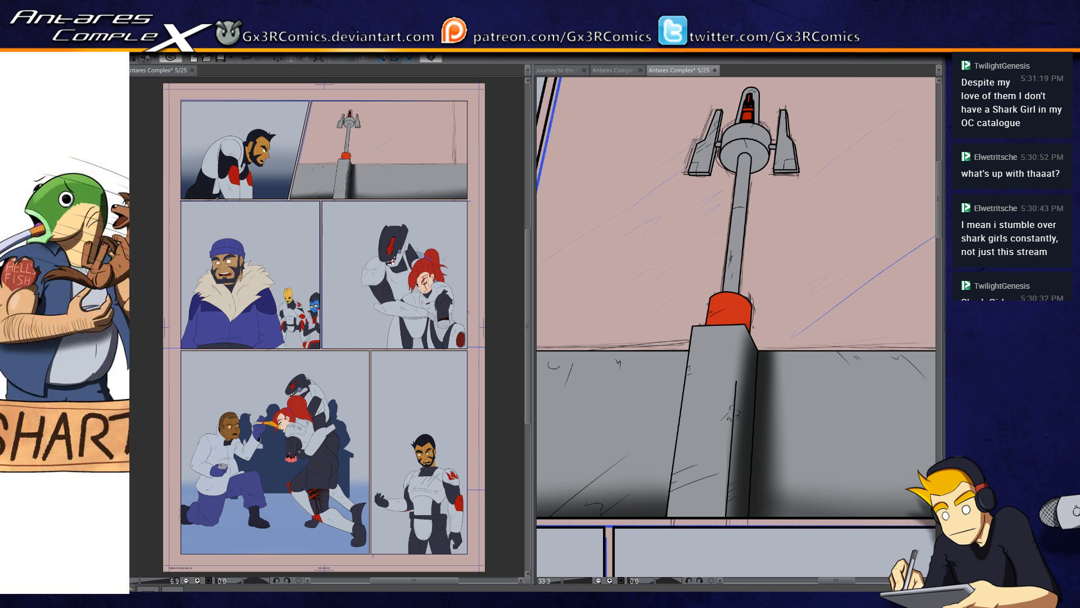
left_click(737, 311)
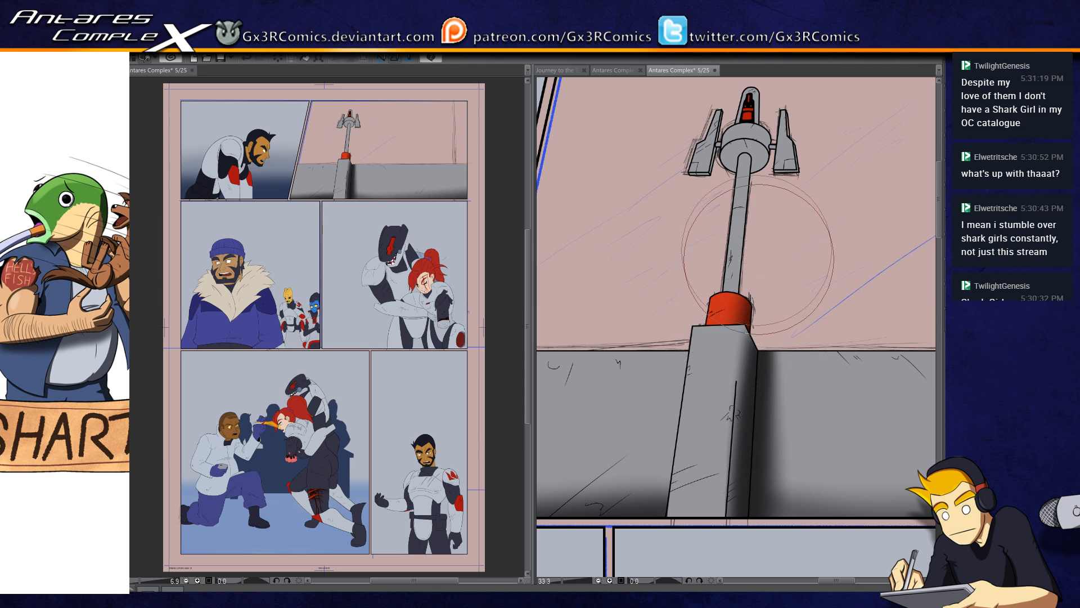
left_click_drag(726, 350, 700, 440)
left_click(717, 246)
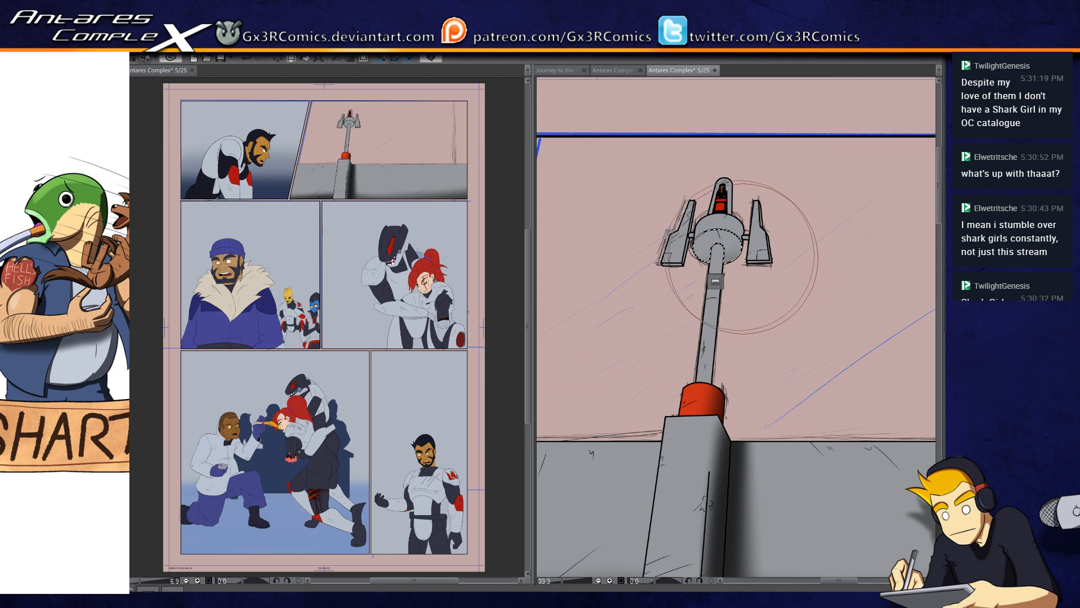
left_click_drag(742, 258, 702, 262)
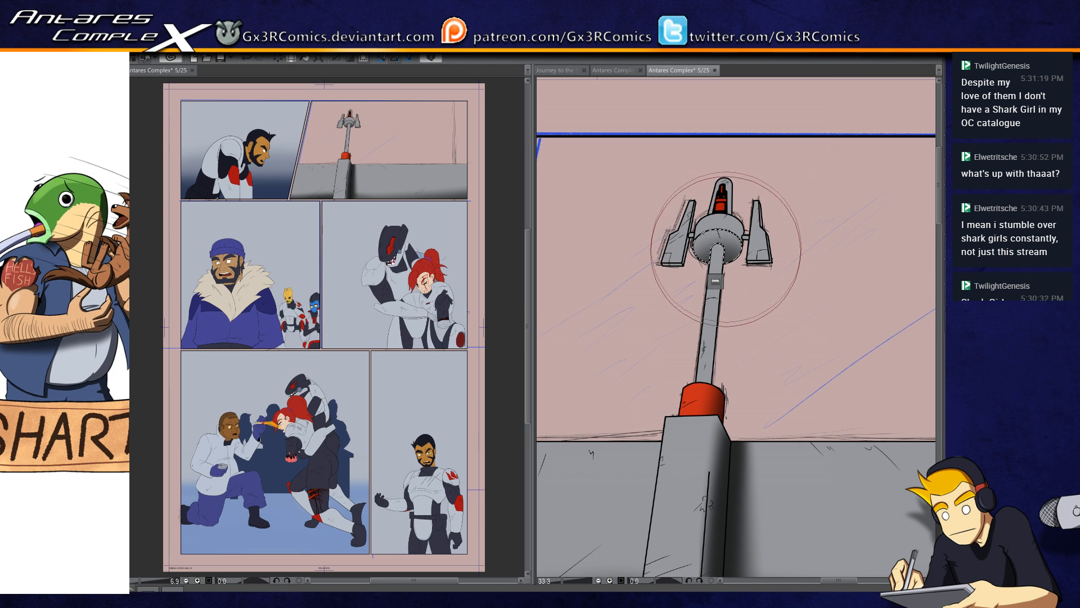
key("ctrl+d")
Step: Select the two small connectors between the disc and the side fins and darken them with a smaller brush
left_click_drag(741, 229, 708, 283)
key("w")
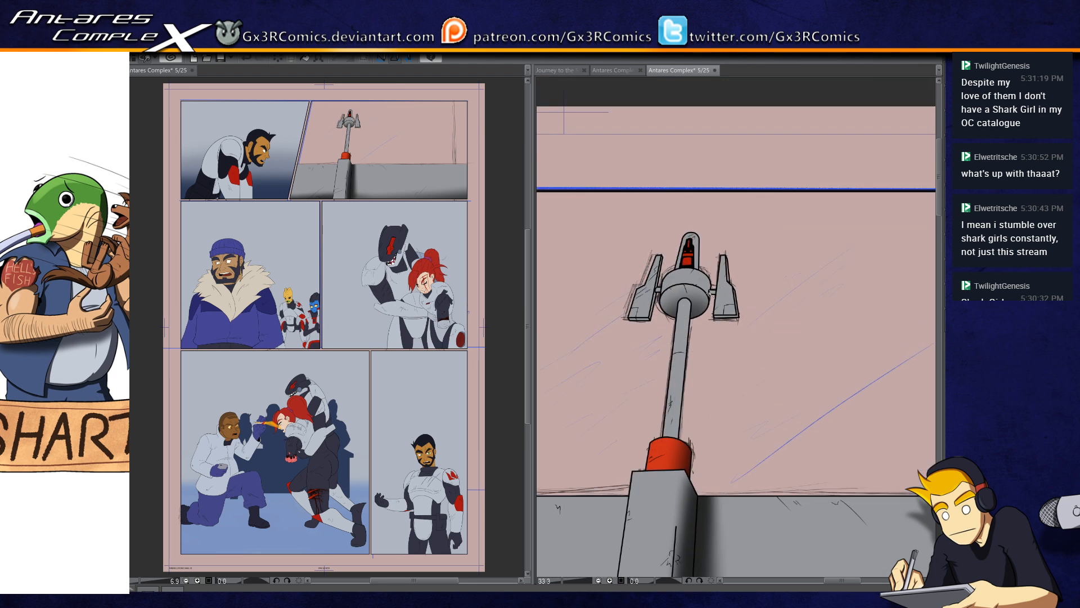
scroll(709, 295, "up", 2)
left_click(717, 288)
left_click(609, 284)
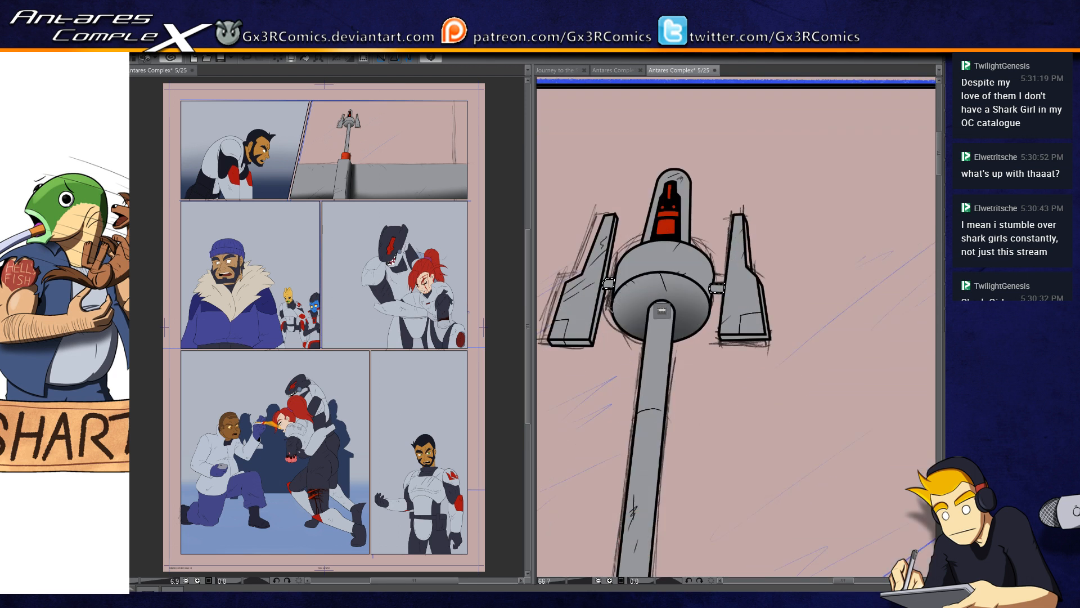
key("b")
key("[")
key("[")
key("[")
key("[")
key("[")
key("[")
mouse_move(588, 302)
left_mouse_down()
mouse_move(754, 307)
mouse_move(717, 286)
left_mouse_up()
Step: Select the outer and bottom edge faces of the antenna's right fin, darken them, and clear the selection
left_click(754, 307, "shift")
key("]")
key("]")
key("]")
key("]")
key("]")
key("]")
key("]")
key("]")
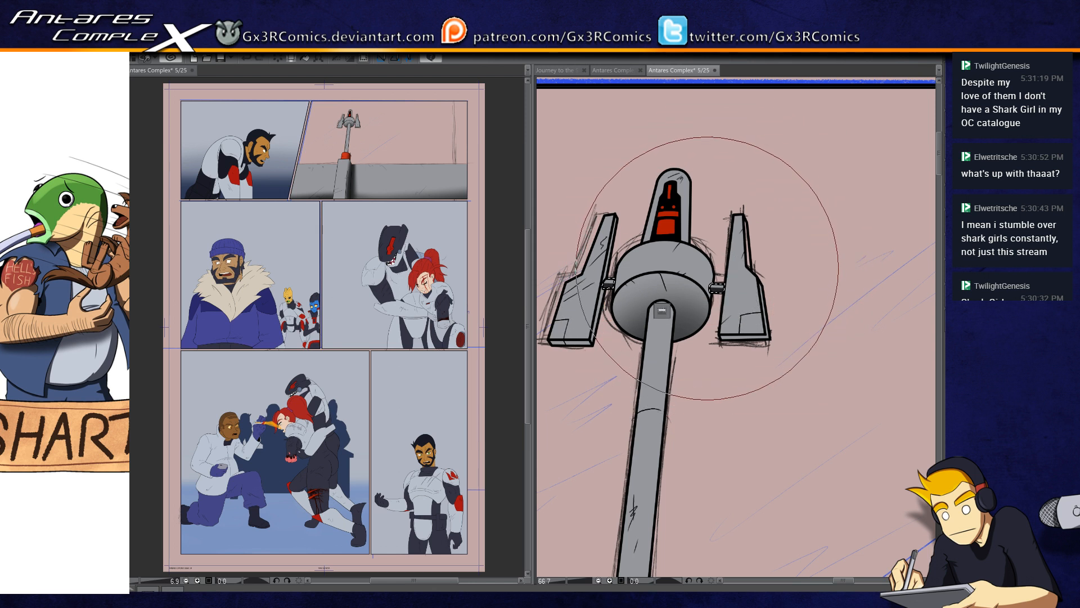
left_click(740, 338)
key("b")
left_click_drag(733, 344, 758, 338)
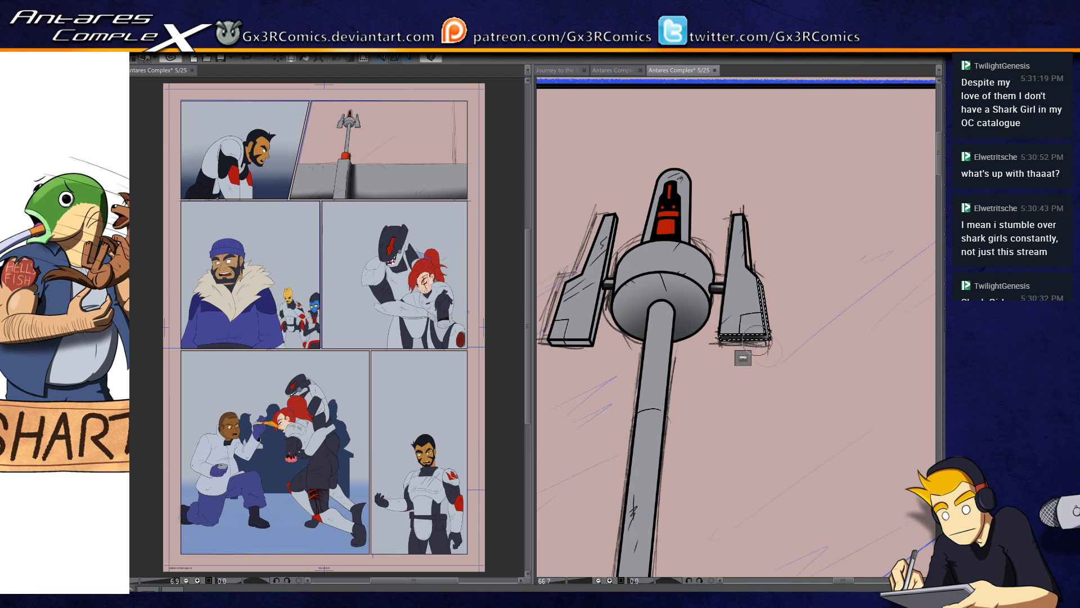
left_click_drag(574, 375, 600, 404)
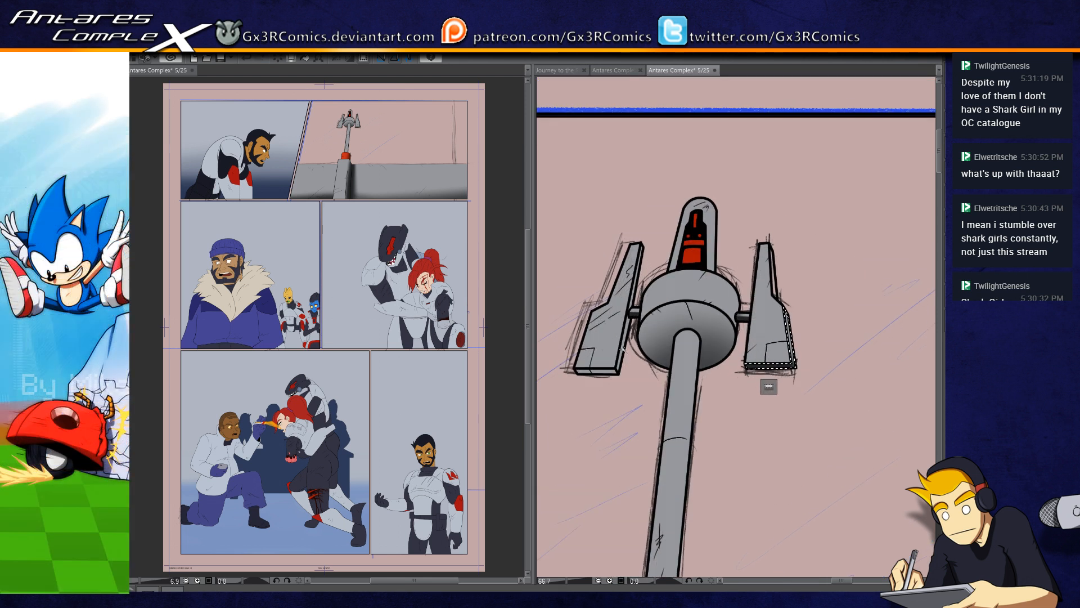
key("ctrl+d")
Step: Select the bottom and side edge faces of the antenna's left fin, darken them, and clear the selection
left_click(621, 361)
left_click(615, 371, "shift")
left_click_drag(612, 372, 626, 354)
key("ctrl+d")
Step: Try a soft shadow stroke down the side of the antenna's rounded tip
left_click(708, 260)
left_click_drag(721, 218, 716, 301)
key("ctrl+z")
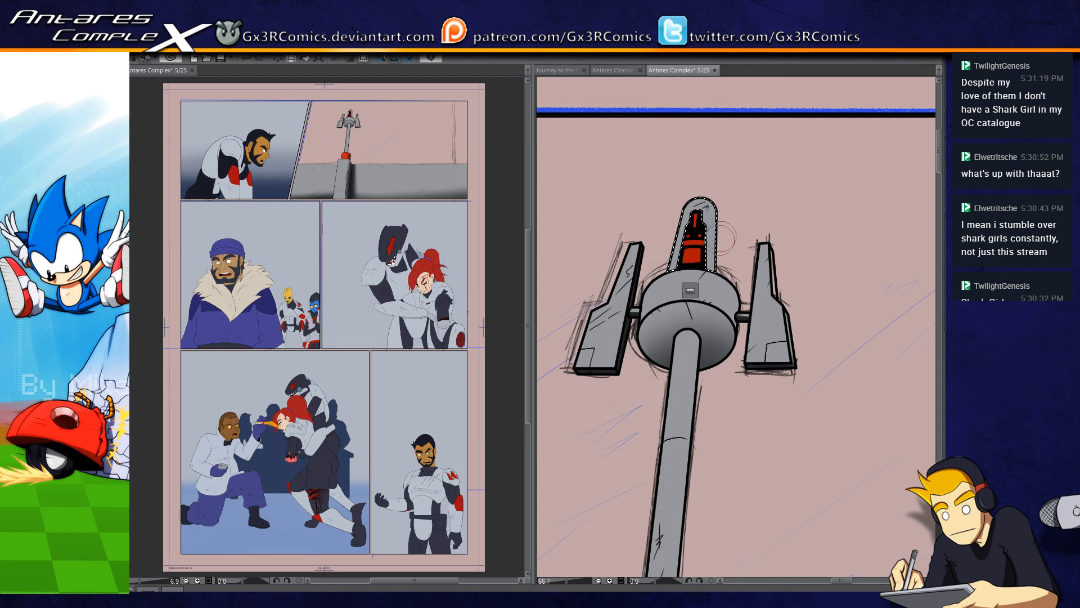
Step: Select the antenna's long pole and shade it along its edge with a larger soft brush
key("]")
key("]")
key("]")
key("]")
key("ctrl+d")
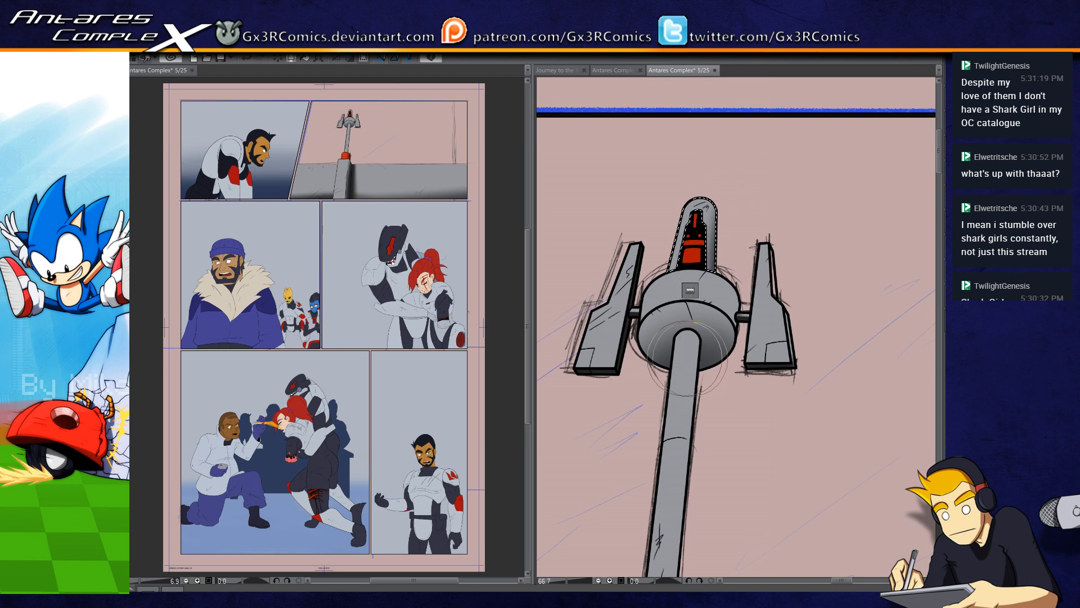
left_click_drag(677, 449, 680, 260)
left_click(682, 222)
mouse_move(709, 138)
left_mouse_down()
mouse_move(699, 296)
mouse_move(716, 246)
mouse_move(696, 326)
left_mouse_up()
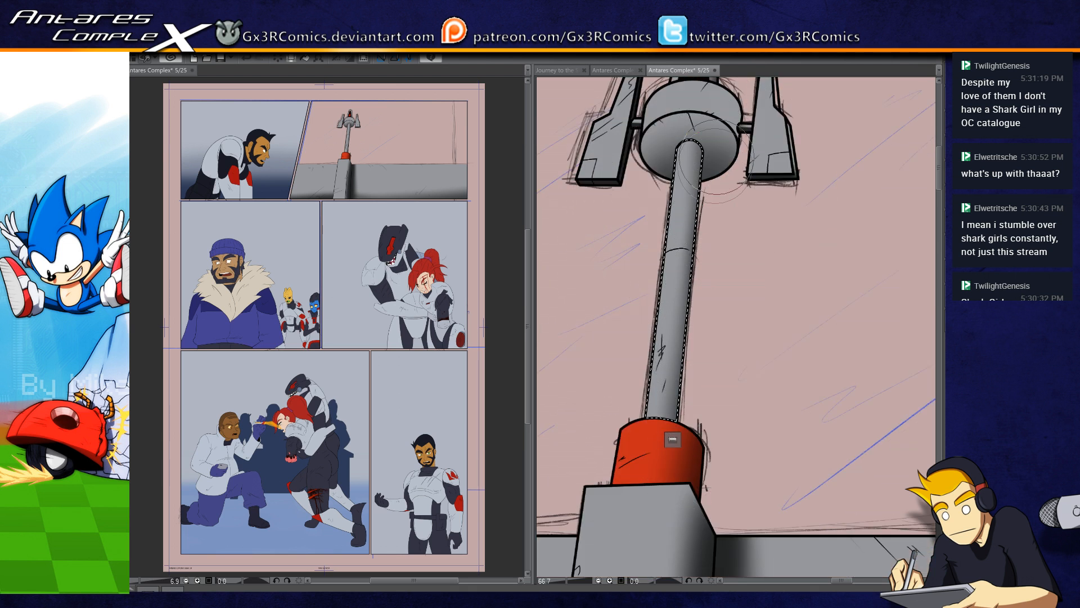
Step: Undo the last stroke on the antenna pole, reshade its edge with a straight soft stroke, and clear the selection
key("ctrl+z")
left_click(733, 154)
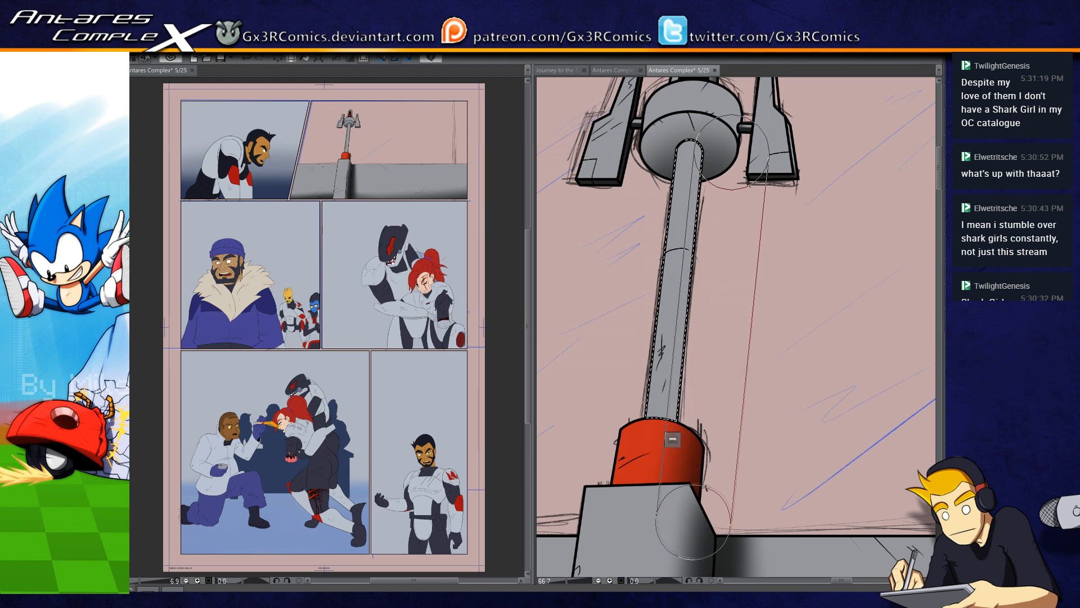
left_click(682, 533, "shift")
left_click_drag(682, 333, 673, 454)
key("ctrl+d")
left_click_drag(729, 274, 654, 377)
scroll(653, 377, "down", 3)
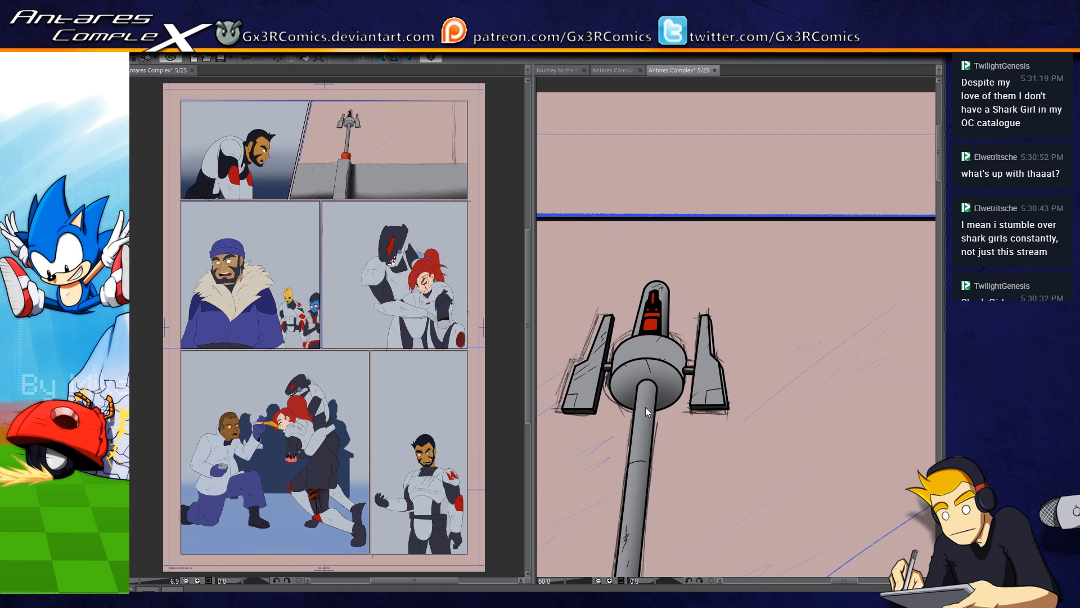
left_click_drag(673, 438, 645, 376)
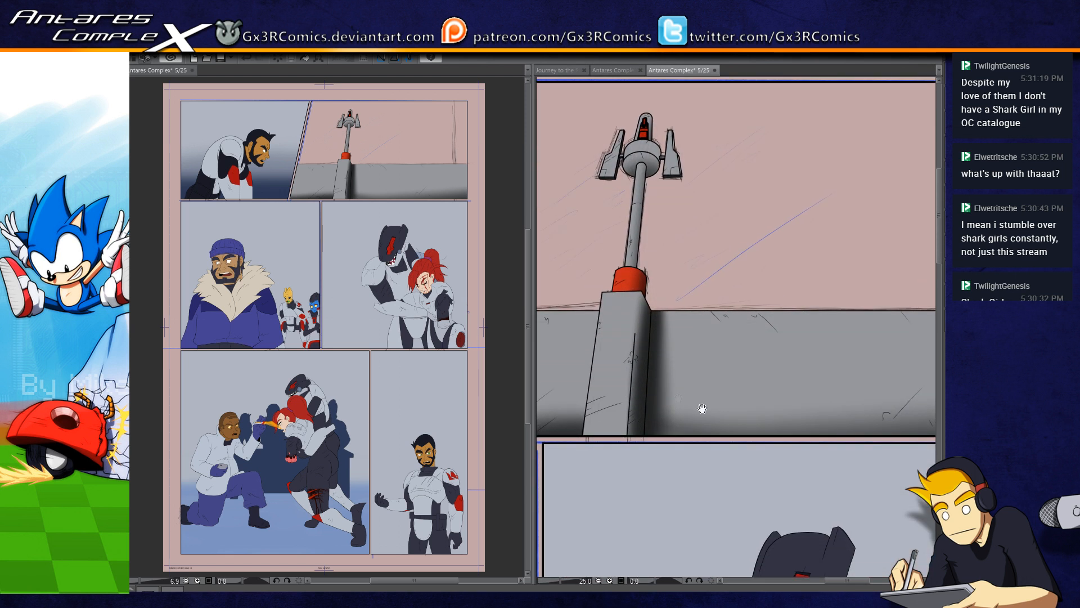
Step: Select the wall section right of the tower, shade along its bottom edge with a larger soft brush, and clear the selection
left_click_drag(685, 429, 660, 435)
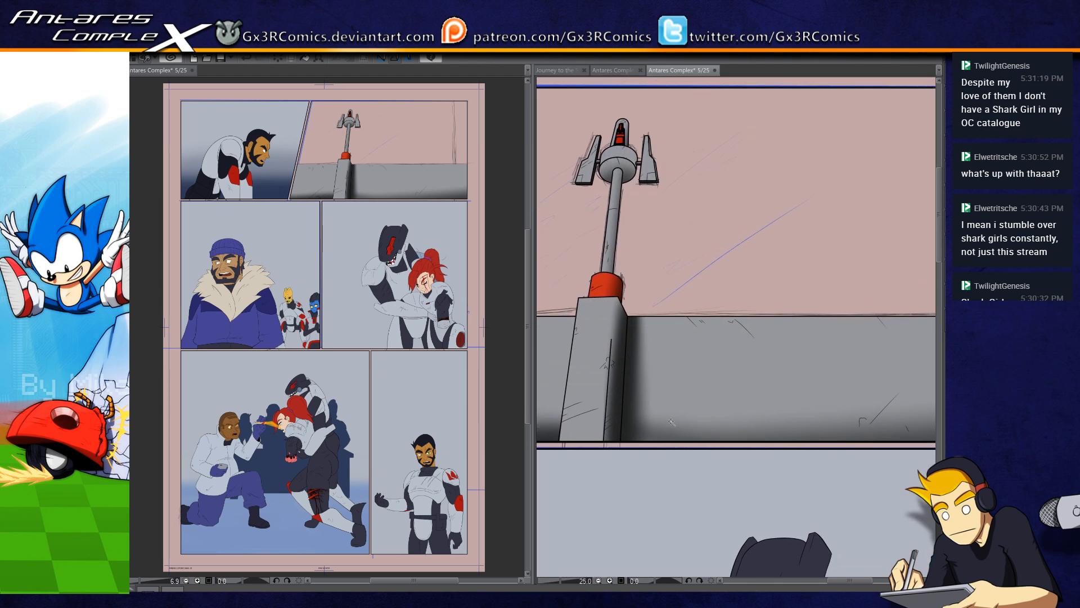
left_click(653, 404)
key("b")
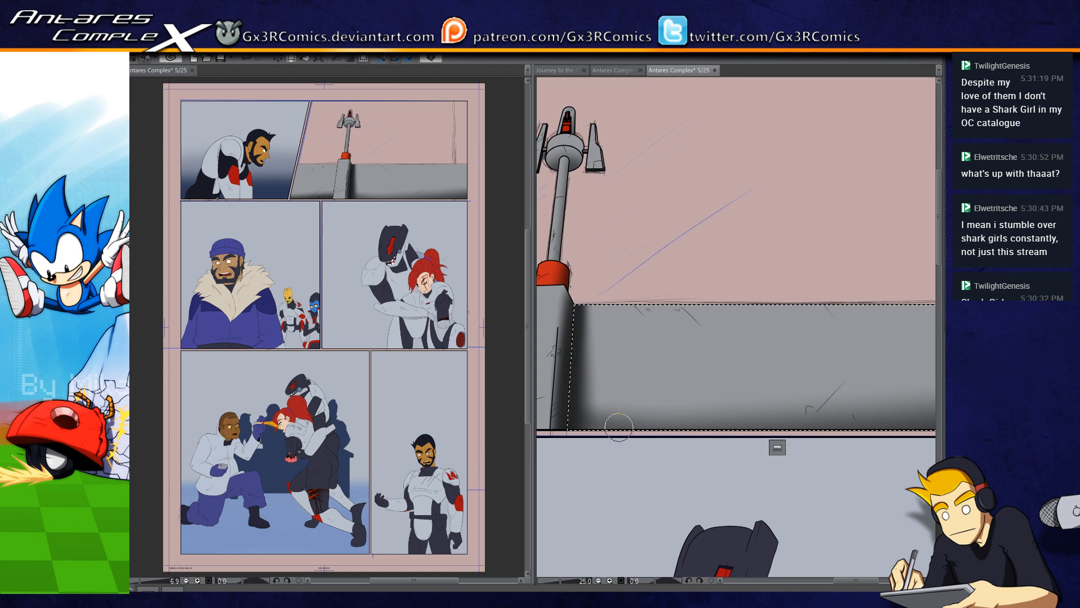
key("]")
mouse_move(587, 434)
left_mouse_down()
mouse_move(737, 450)
mouse_move(912, 450)
left_mouse_up()
left_click_drag(808, 478, 636, 483)
left_click_drag(702, 437, 831, 406)
key("ctrl+d")
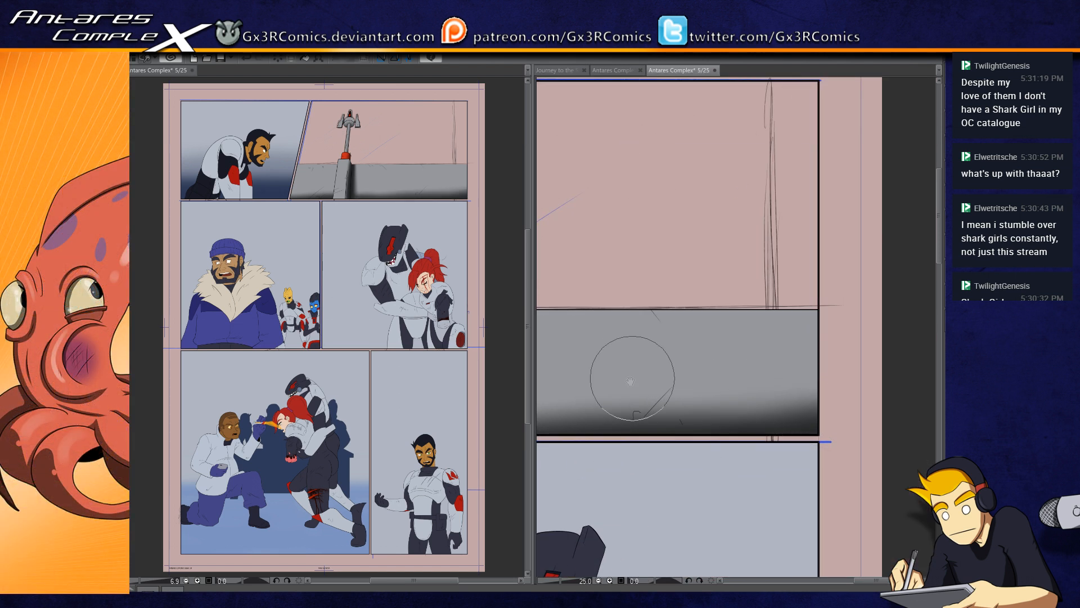
Step: Select the wall section left of the tower, softly darken its outer and bottom edges, and clear the selection
left_click_drag(592, 377, 856, 384)
left_click_drag(583, 411, 656, 401)
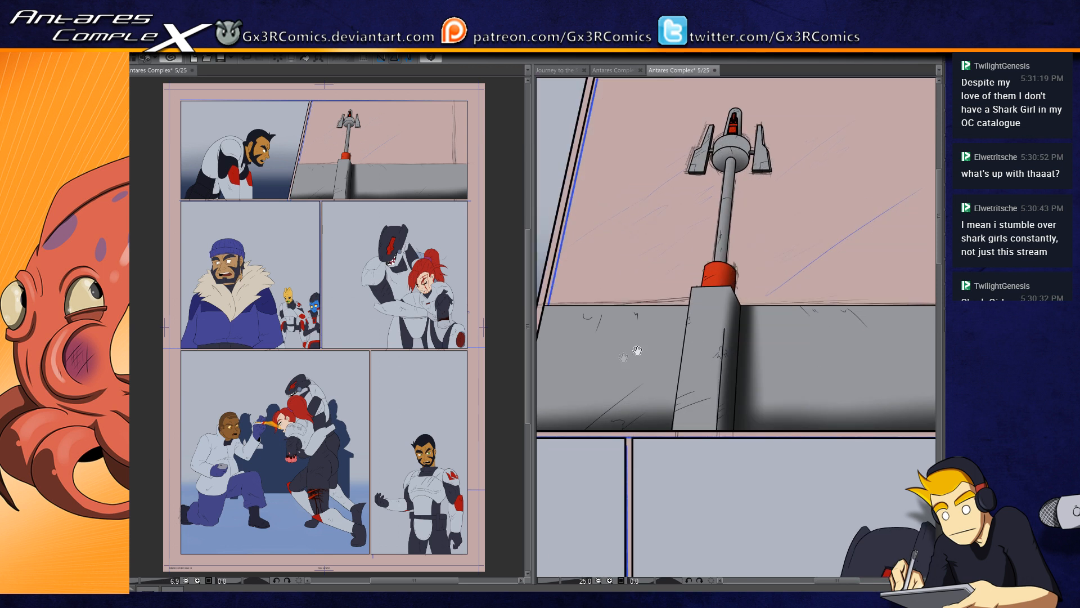
left_click_drag(573, 386, 651, 385)
mouse_move(600, 455)
left_mouse_down()
mouse_move(621, 247)
mouse_move(621, 321)
mouse_move(624, 280)
mouse_move(644, 273)
mouse_move(658, 291)
mouse_move(658, 351)
mouse_move(747, 281)
mouse_move(775, 273)
mouse_move(770, 377)
left_mouse_up()
key("ctrl+z")
mouse_move(775, 275)
left_mouse_down()
mouse_move(767, 443)
mouse_move(751, 433)
mouse_move(588, 435)
left_mouse_up()
mouse_move(642, 217)
left_mouse_down()
mouse_move(574, 515)
mouse_move(650, 165)
left_mouse_up()
key("ctrl+d")
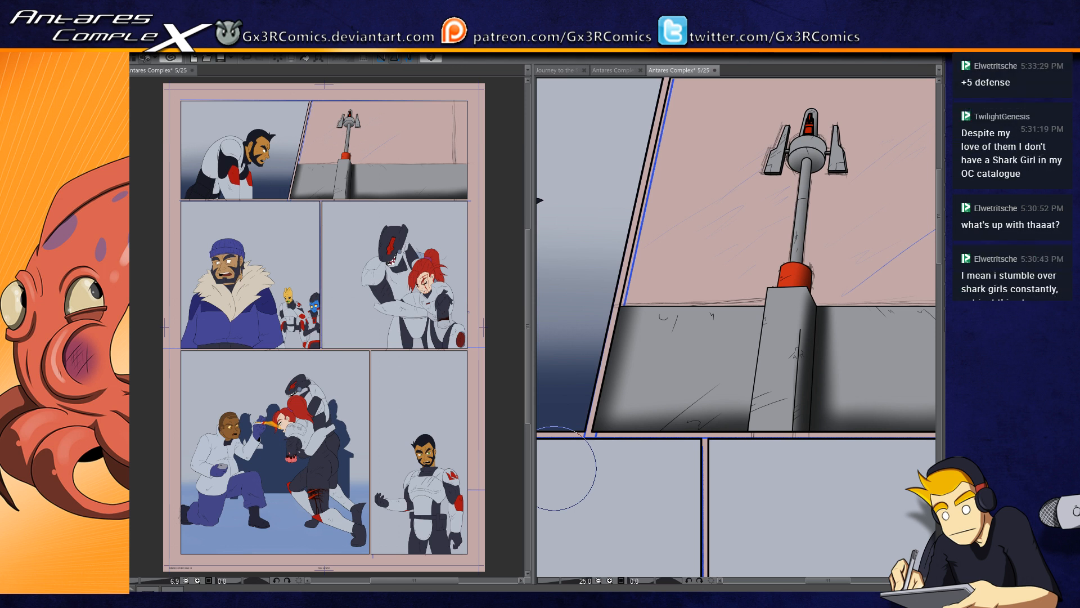
Step: Select the embrace panel and try a soft shadow stroke along the bottom of its background, undoing the stroke
key("ctrl+minus")
key("ctrl+minus")
key("ctrl+minus")
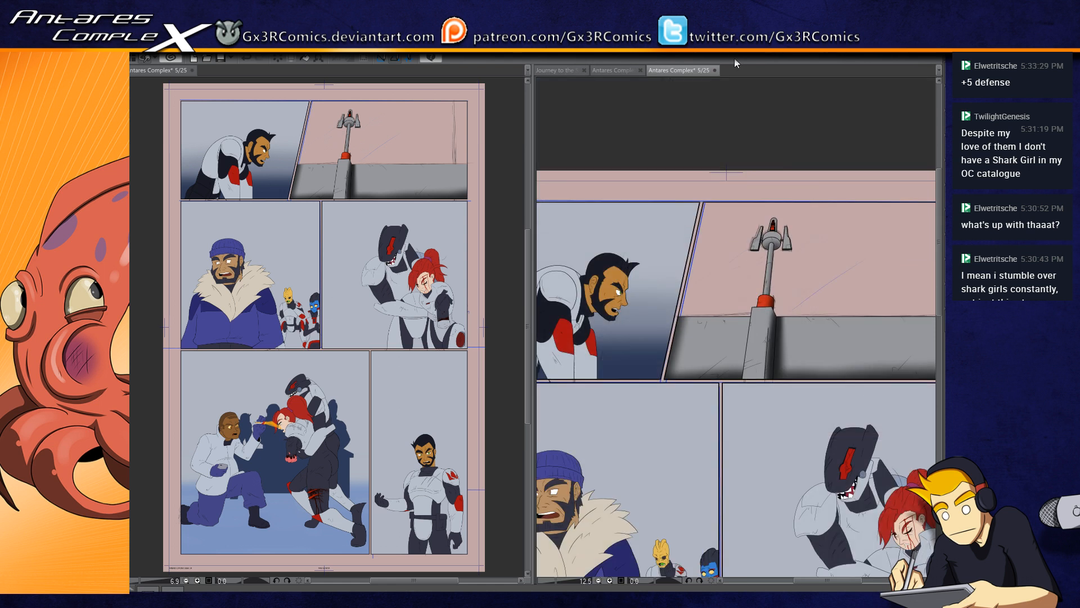
key("ctrl+plus")
key("ctrl+plus")
left_click_drag(789, 370, 681, 451)
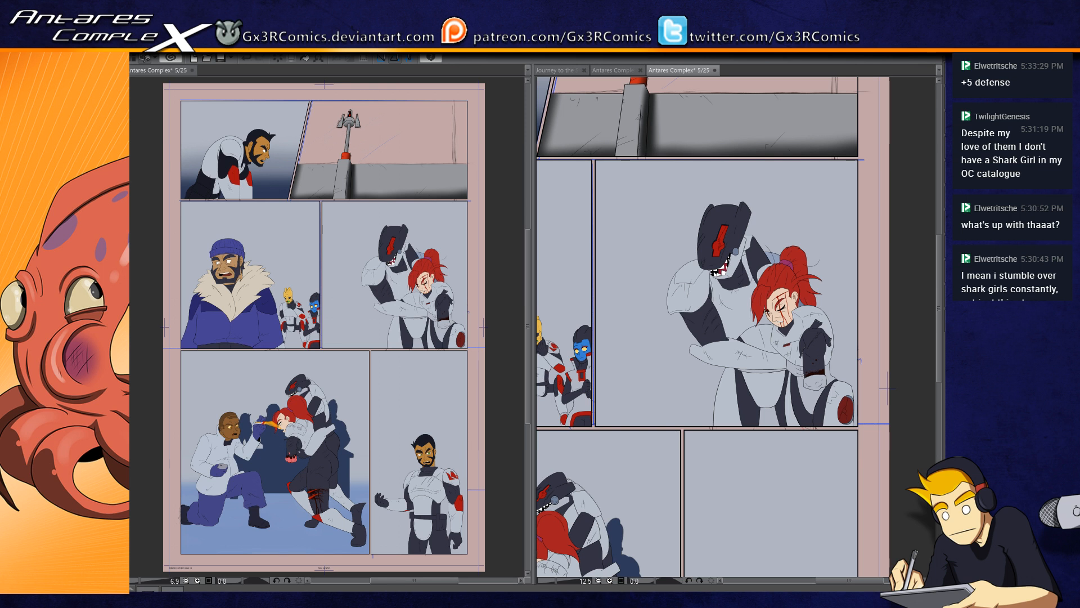
left_click_drag(593, 429, 865, 158)
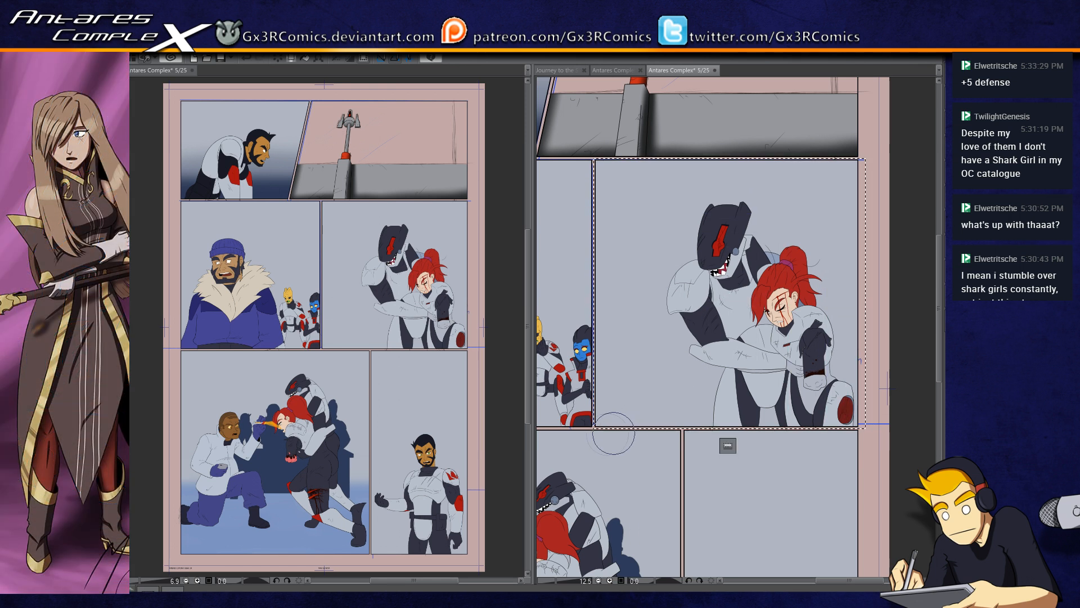
left_click_drag(586, 434, 839, 429)
key("ctrl+z")
Step: Shade the lower background of the embrace panel with a much larger soft brush and clear the selection
key("bracketright")
key("bracketright")
key("bracketright")
key("bracketright")
key("bracketright")
key("bracketright")
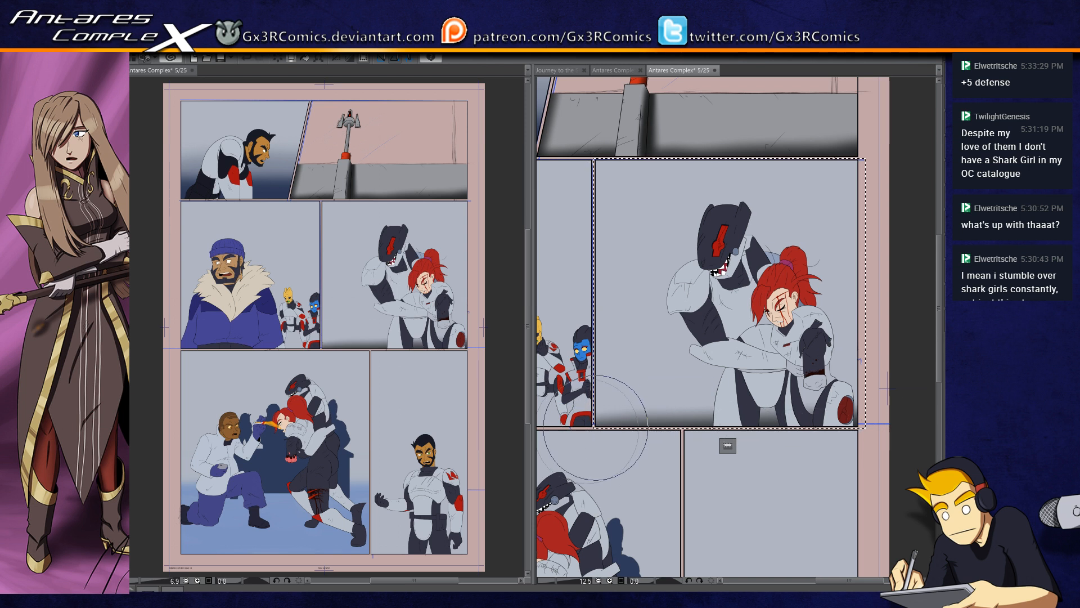
left_click_drag(578, 434, 863, 415)
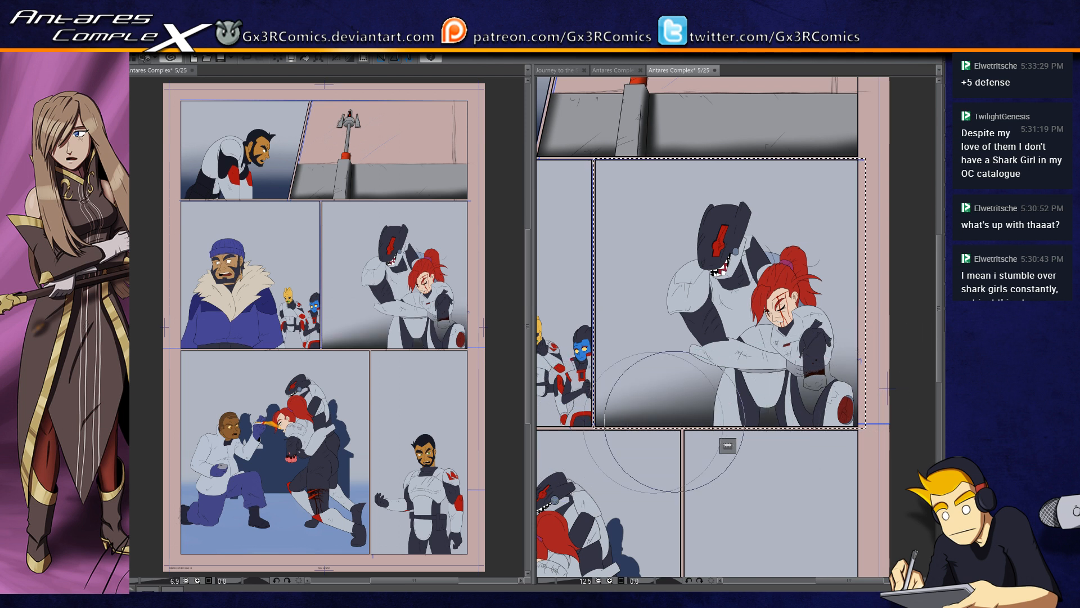
left_click_drag(575, 417, 829, 402)
key("ctrl+d")
Step: Select the panel of the man in the fur-collared coat, softly shade its lower background, and clear the selection
left_click_drag(670, 413, 808, 406)
left_click_drag(634, 439, 846, 178)
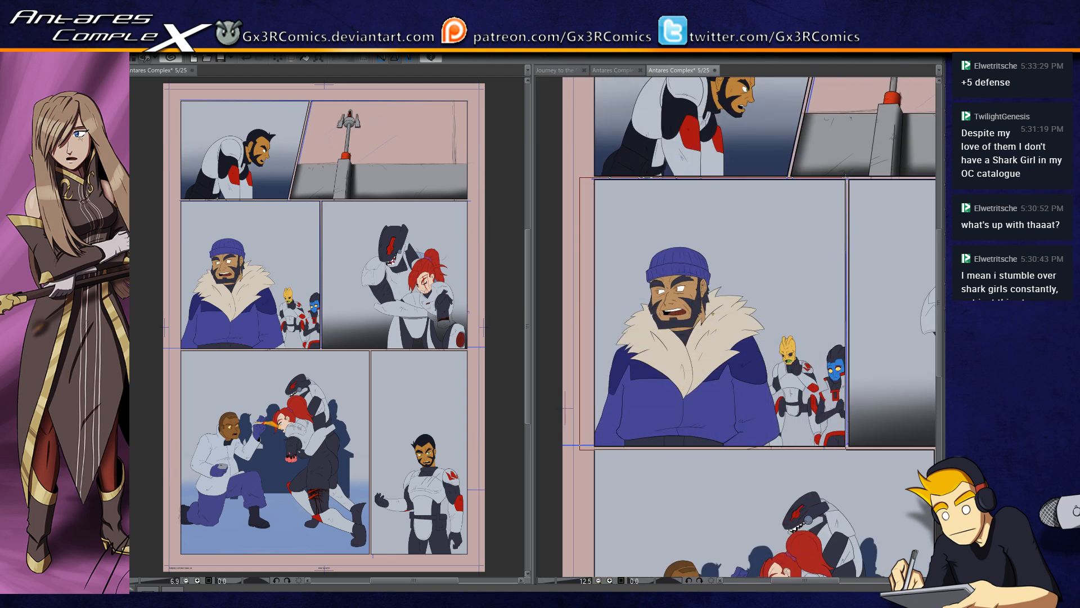
key("Up")
key("Up")
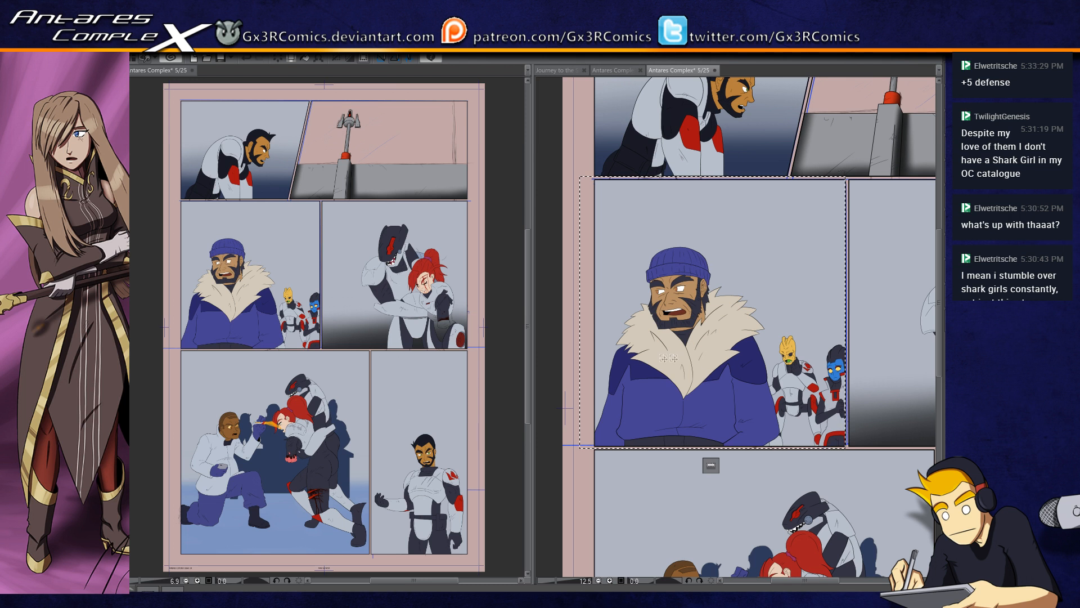
key("b")
mouse_move(876, 436)
left_mouse_down()
mouse_move(685, 463)
mouse_move(867, 450)
left_mouse_up()
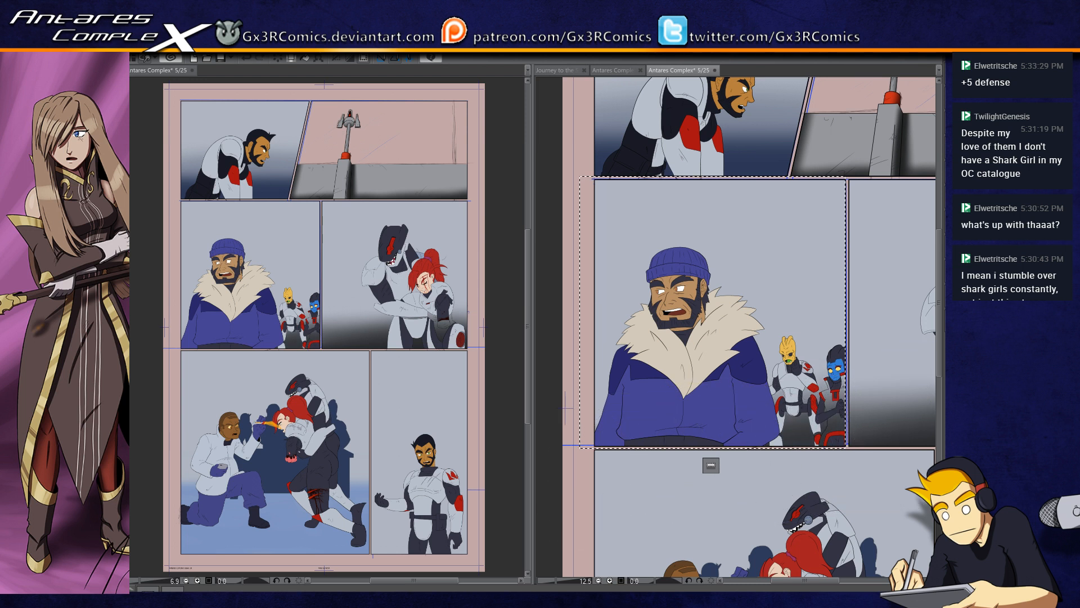
key("ctrl+d")
Step: Select the fight panel, add a straight soft shadow band across its background behind the figures, and clear the selection
left_click_drag(851, 500, 798, 282)
scroll(742, 414, "down", 1)
left_click_drag(773, 428, 702, 395)
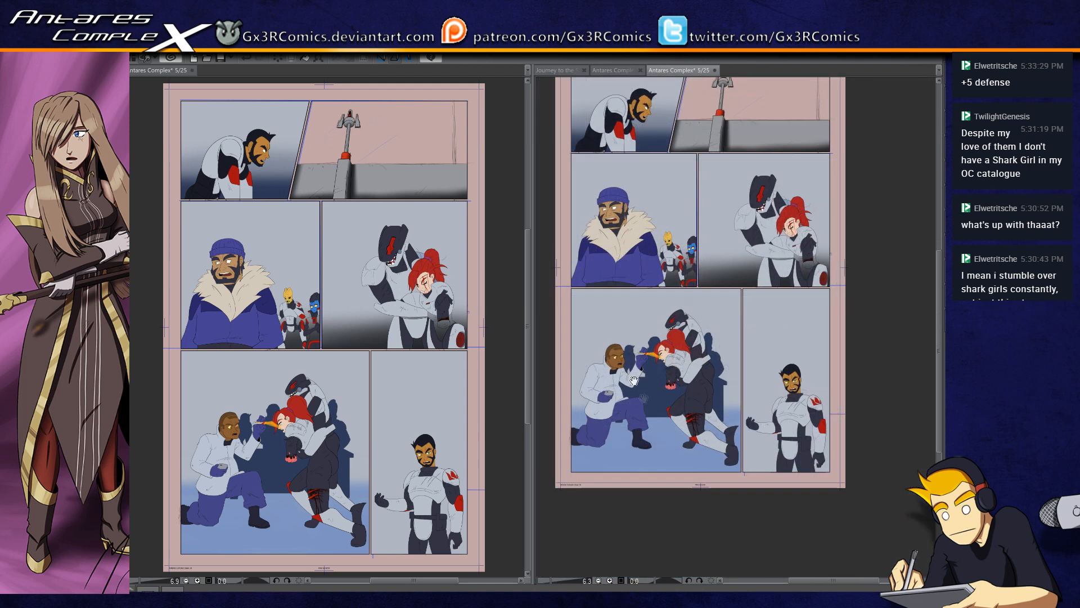
mouse_move(567, 287)
left_mouse_down()
mouse_move(738, 440)
mouse_move(741, 477)
left_mouse_up()
key("b")
left_click(541, 407)
left_click(795, 407, "shift")
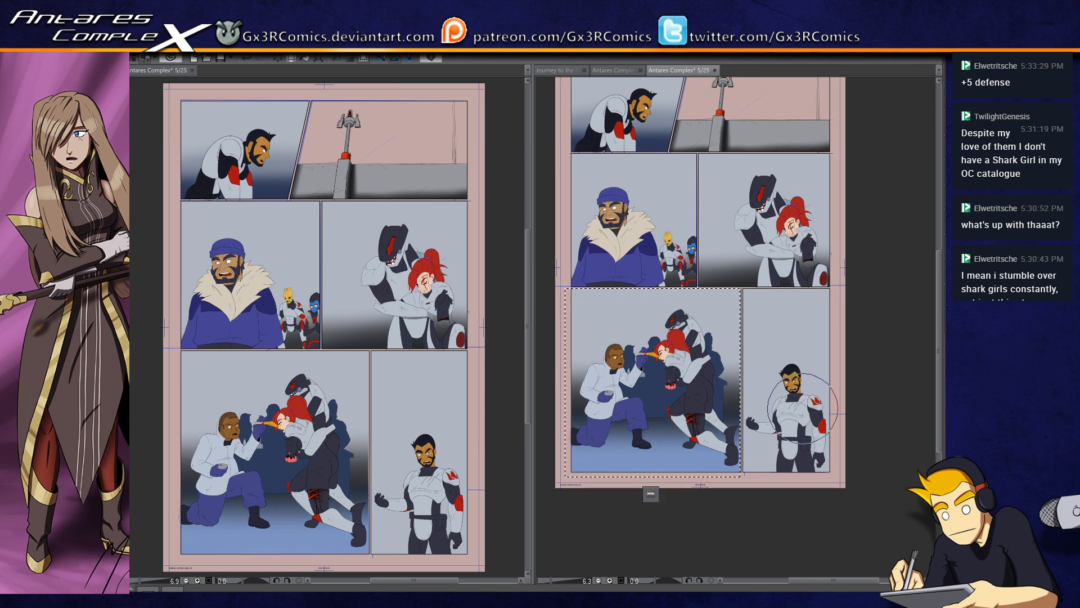
key("ctrl+d")
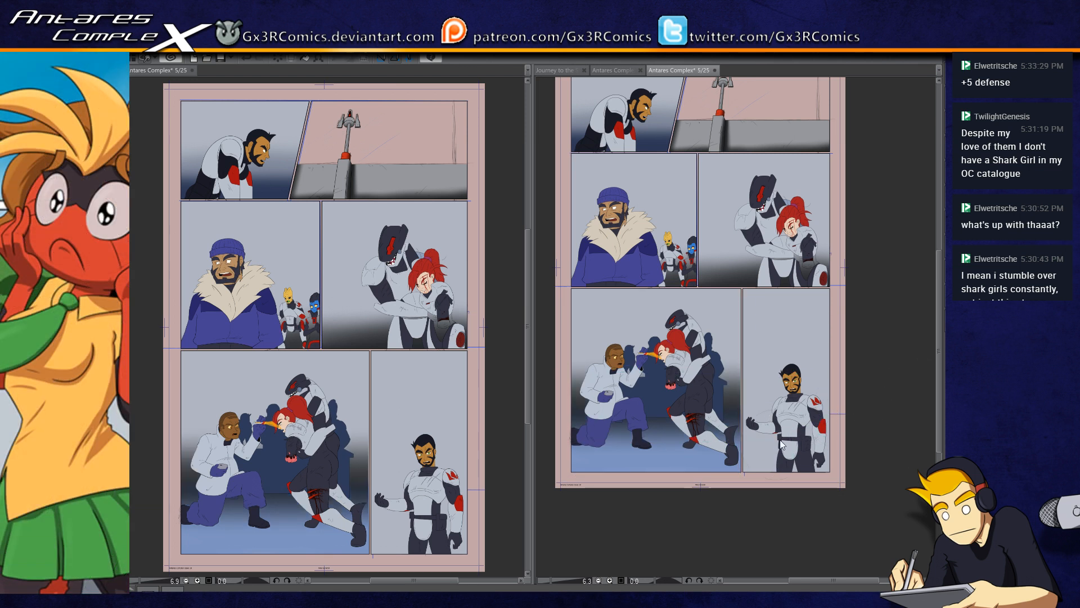
Step: Select the lower part of the page's last panel and softly shade the background behind the standing man
left_click_drag(742, 475, 913, 336)
key("b")
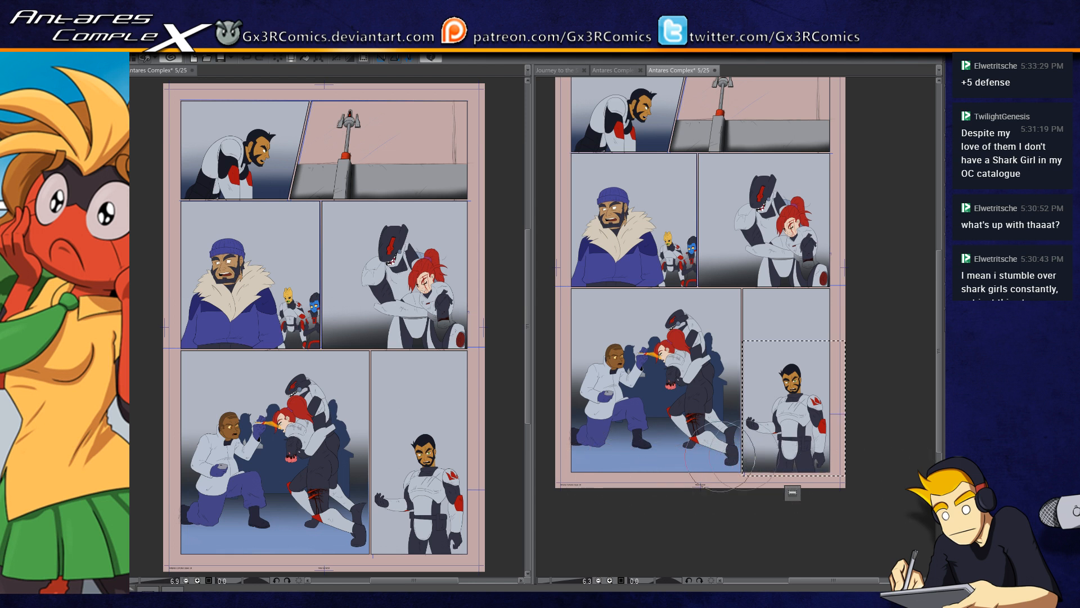
left_click_drag(709, 471, 733, 551)
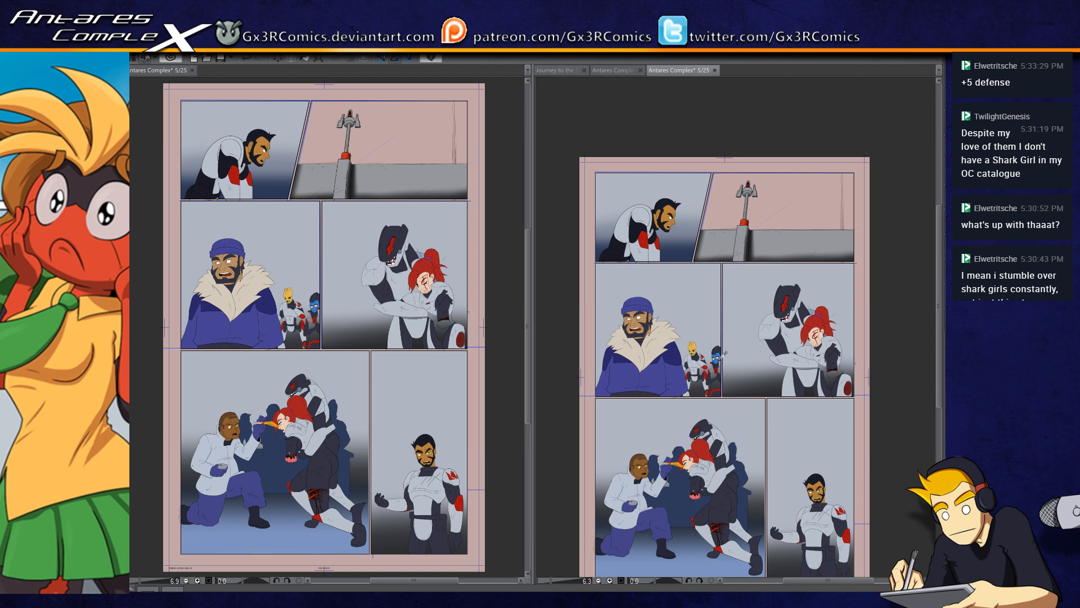
Step: Fill the blue-skinned character's unpainted leg, torso and shoulder armor with the light grey armor color
scroll(716, 372, "up", 6)
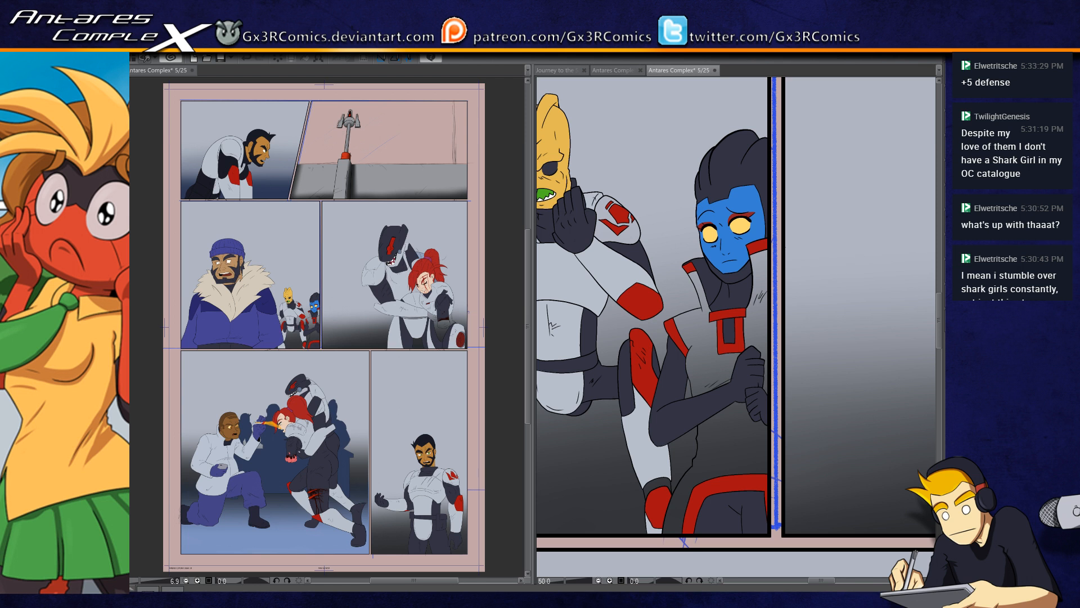
left_click(713, 431)
left_click(725, 357)
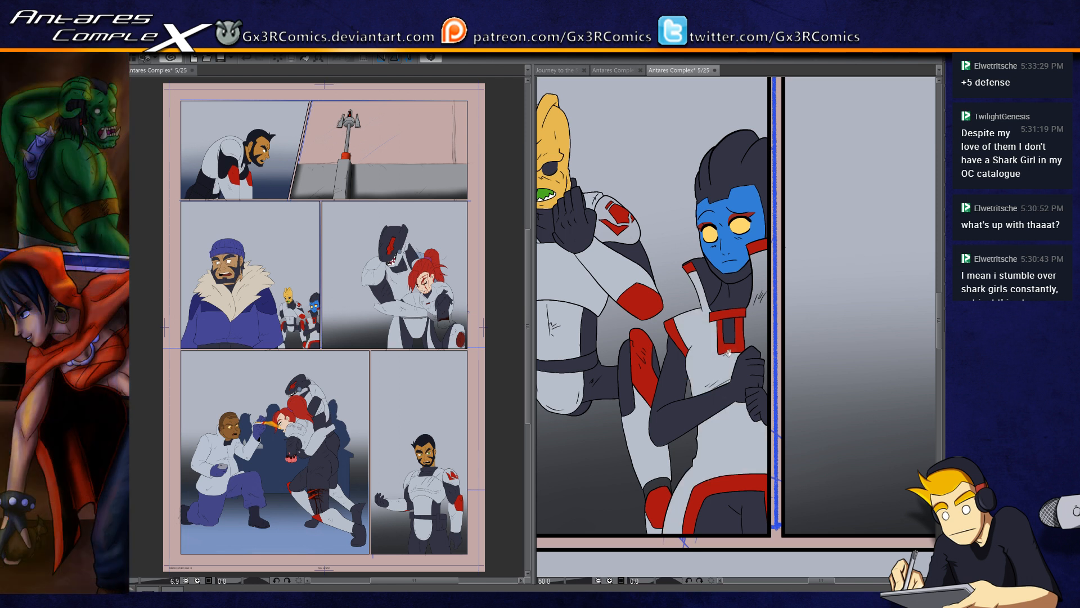
left_click(762, 327)
left_click_drag(689, 297, 768, 350)
Step: Fill the unpainted hand and the strip beneath the forearm in the embrace panel with the dark suit color
left_click_drag(711, 428, 717, 383)
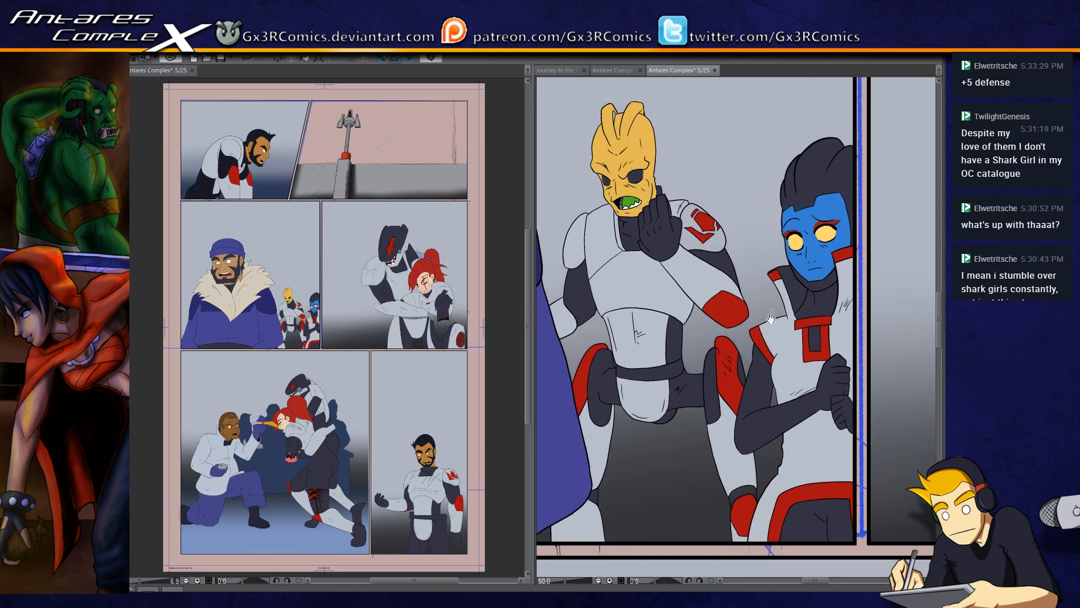
left_click_drag(690, 346, 706, 411)
scroll(720, 391, "down", 4)
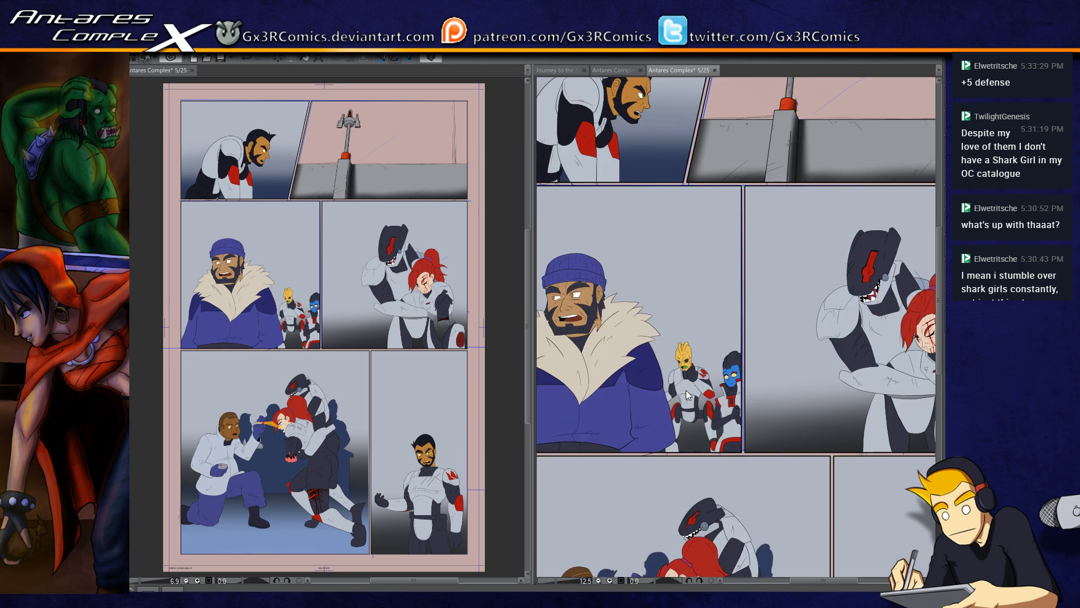
left_click_drag(739, 513, 773, 363)
left_click_drag(794, 430, 785, 350)
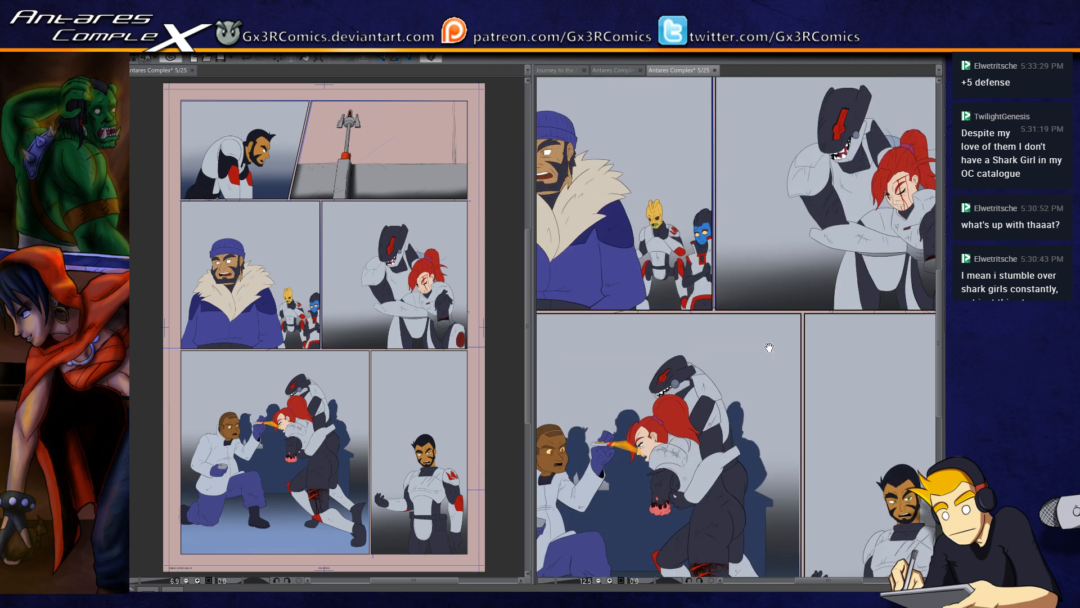
left_click_drag(735, 392, 641, 494)
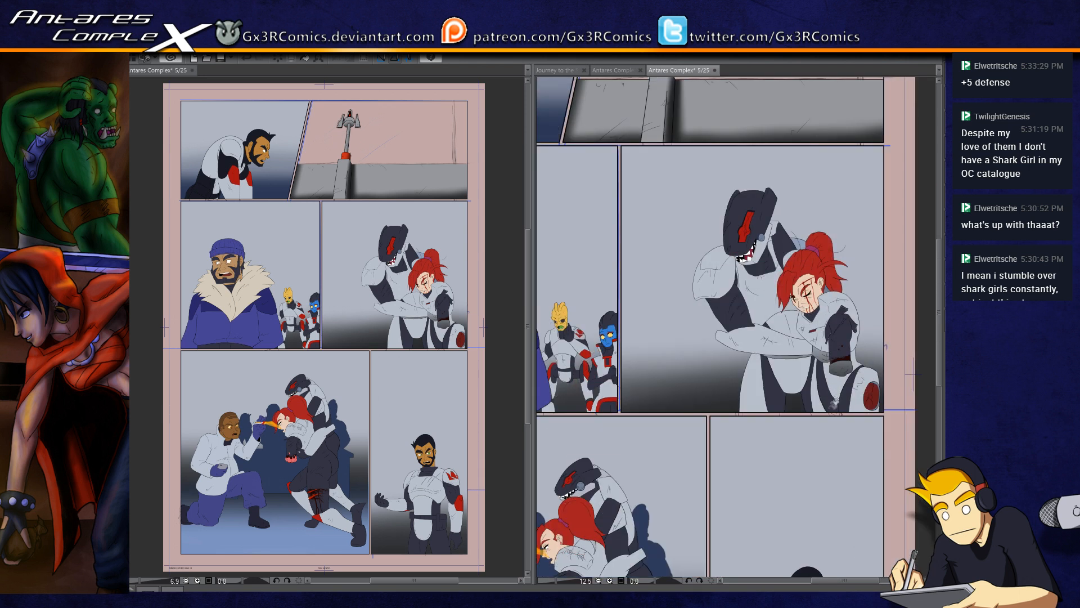
scroll(816, 419, "up", 4)
left_click_drag(792, 299, 727, 420)
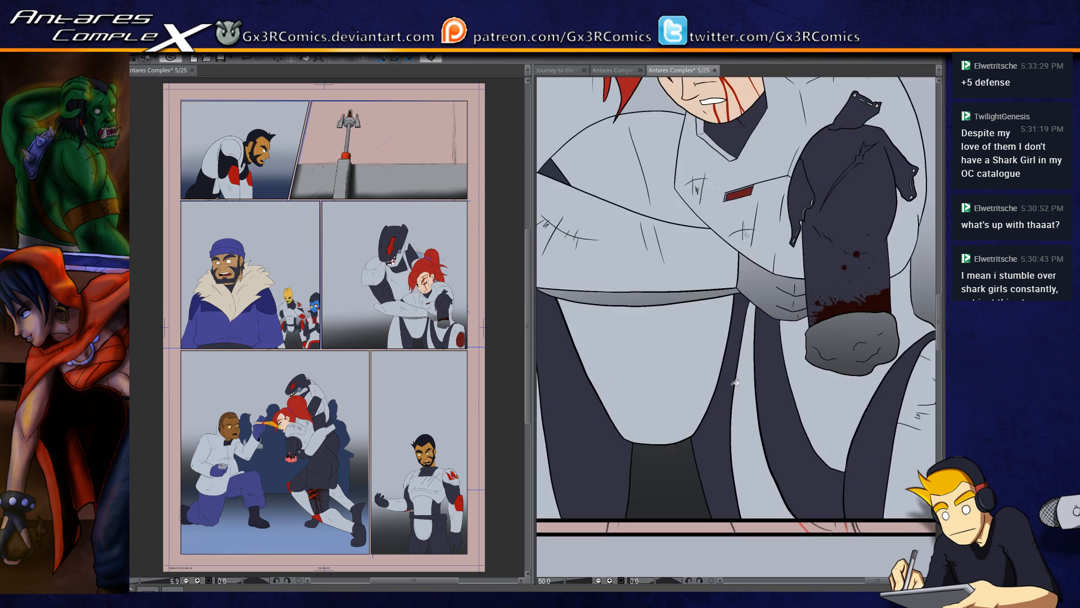
left_click_drag(778, 389, 778, 428)
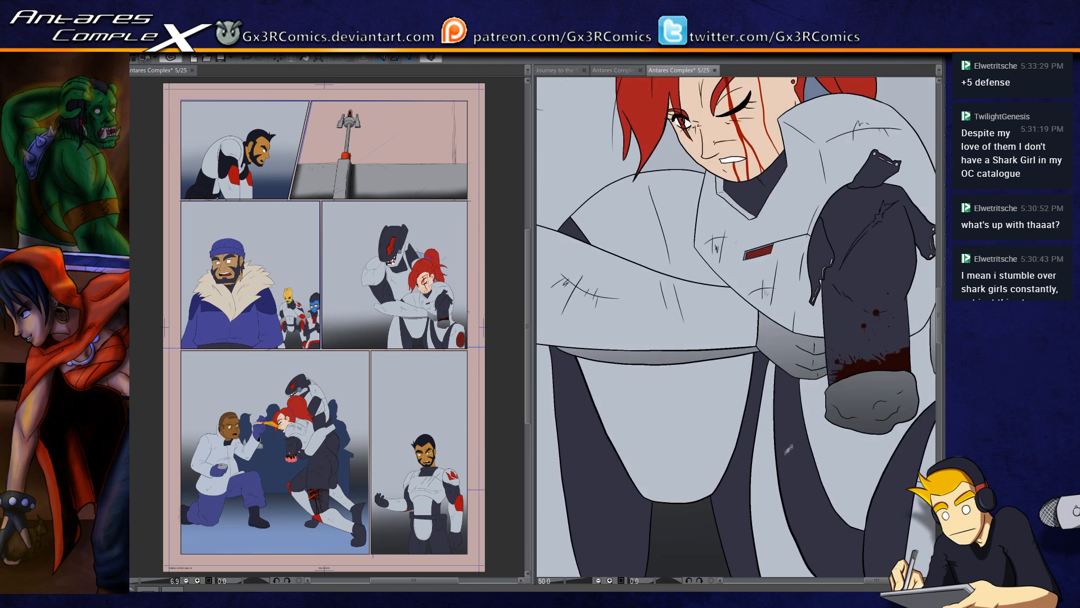
left_click(707, 352)
left_click(745, 335)
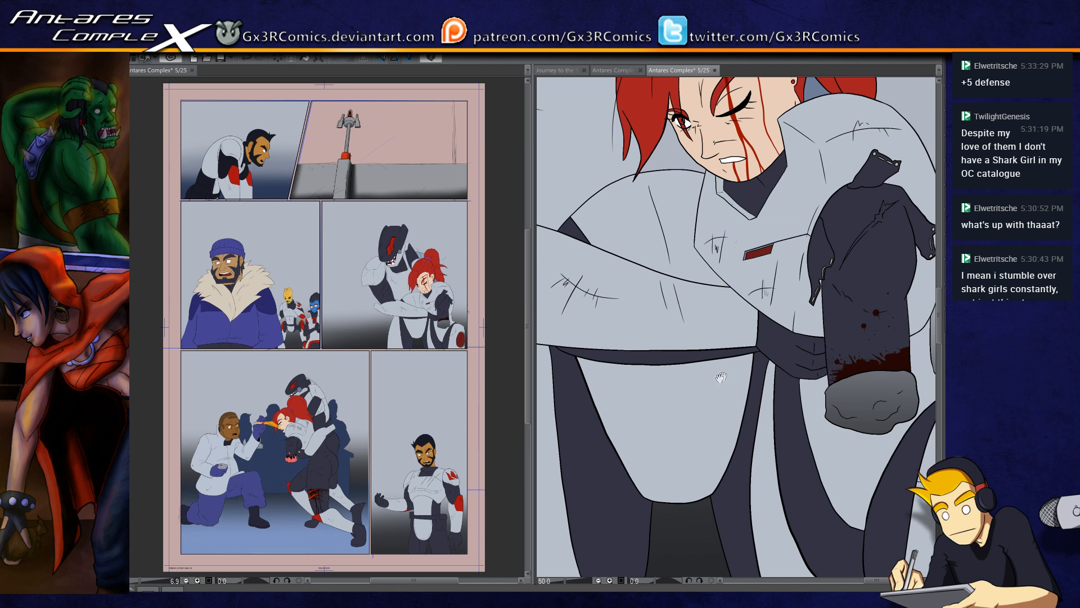
Step: Save page 5 with its shaded backgrounds and corrected color fills
left_click_drag(726, 375, 697, 422)
scroll(698, 435, "down", 2)
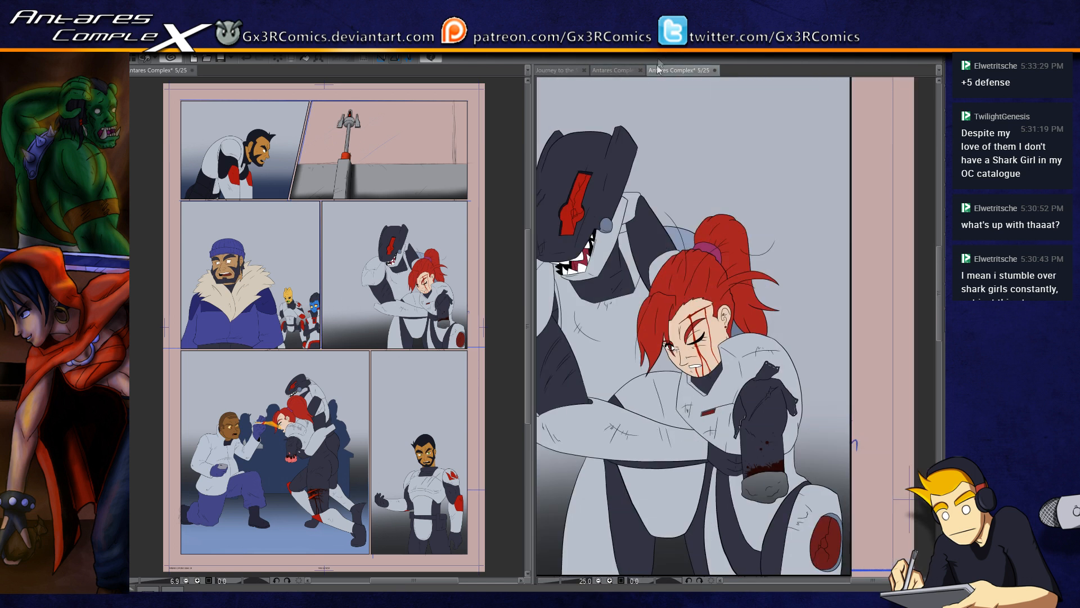
left_click_drag(569, 296, 749, 327)
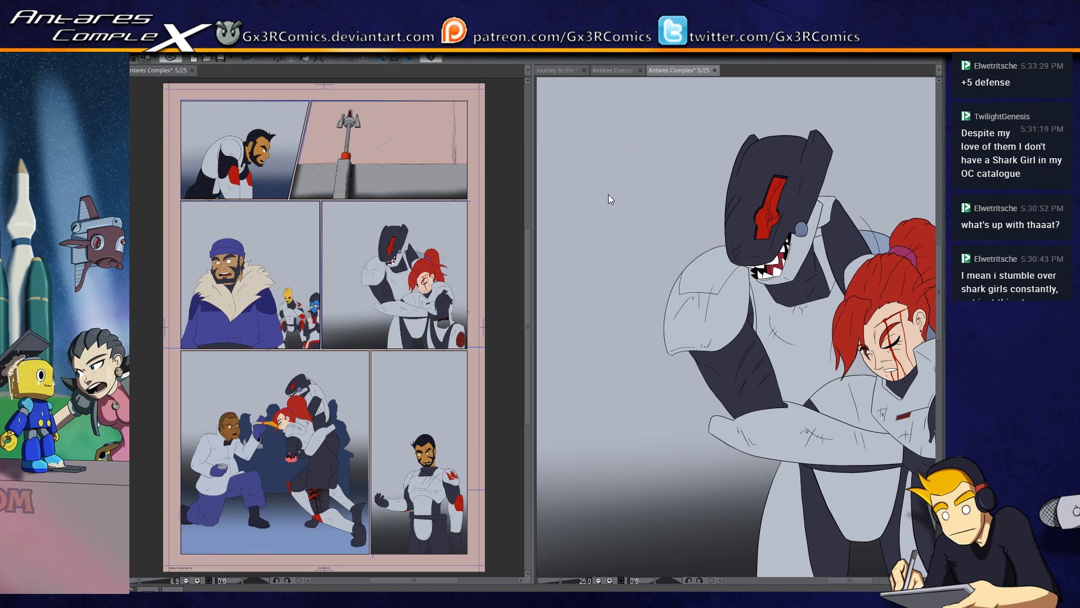
key("ctrl+s")
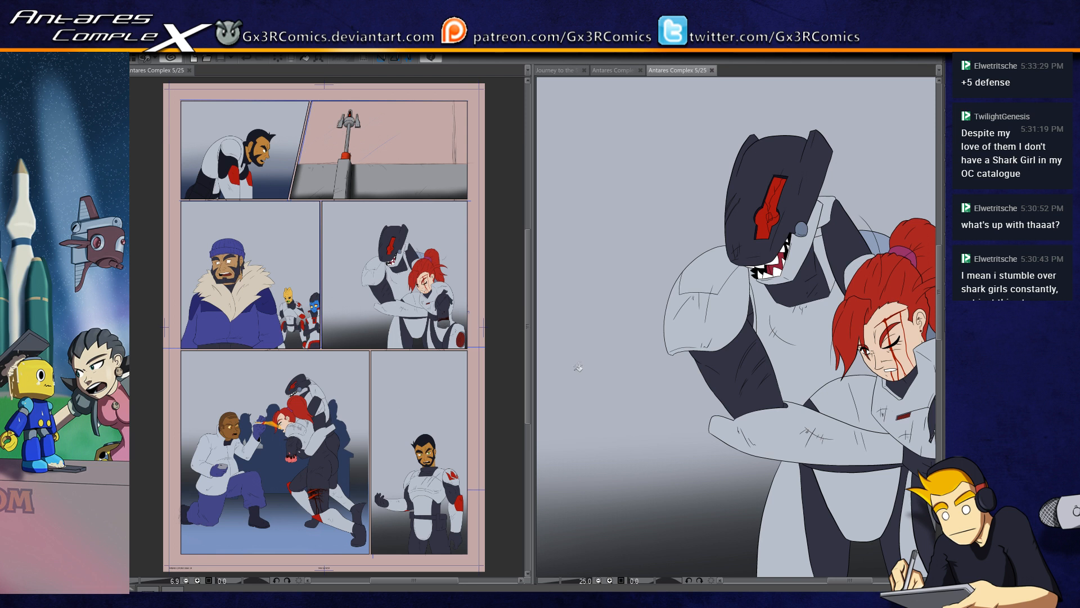
left_click_drag(732, 409, 617, 330)
key("ctrl+plus")
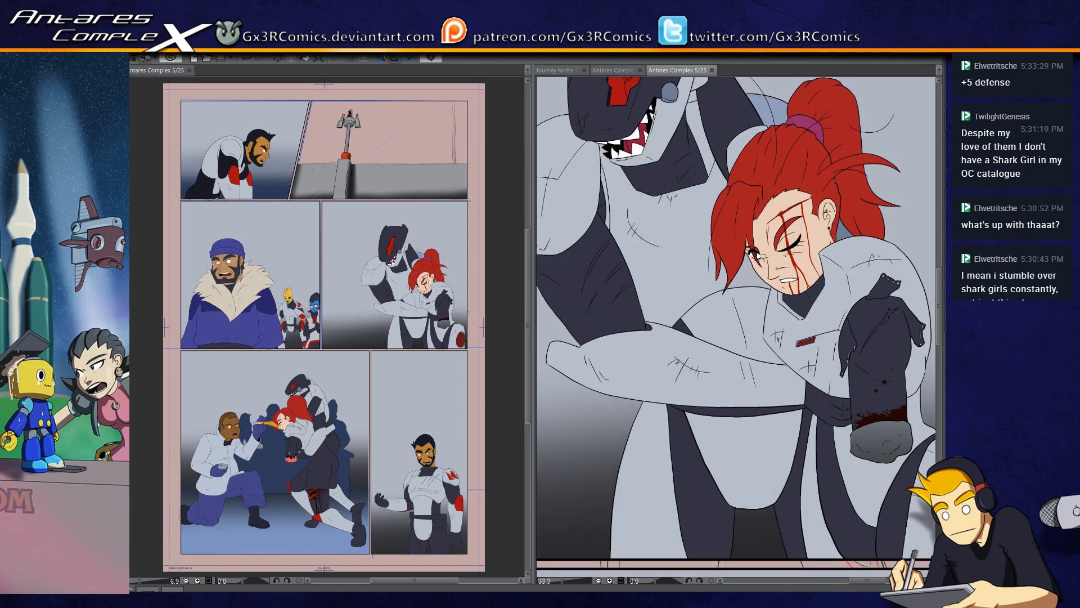
left_click_drag(791, 459, 687, 438)
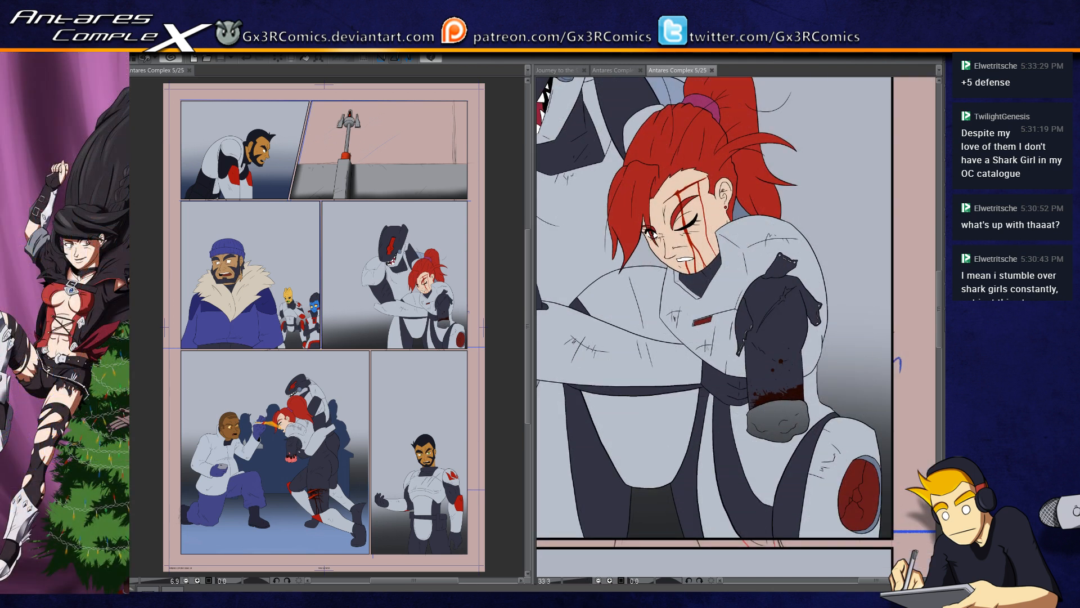
Step: Fill the unpainted stump end in the embrace panel with the same pink flesh color as in the panel below
left_click_drag(608, 540, 895, 268)
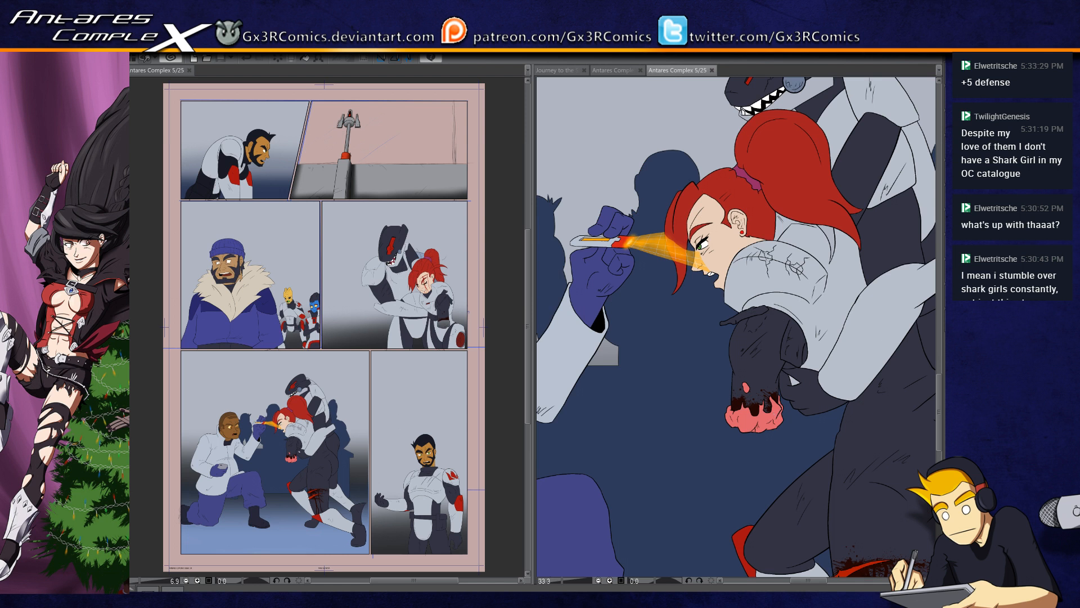
left_click_drag(911, 107, 621, 412)
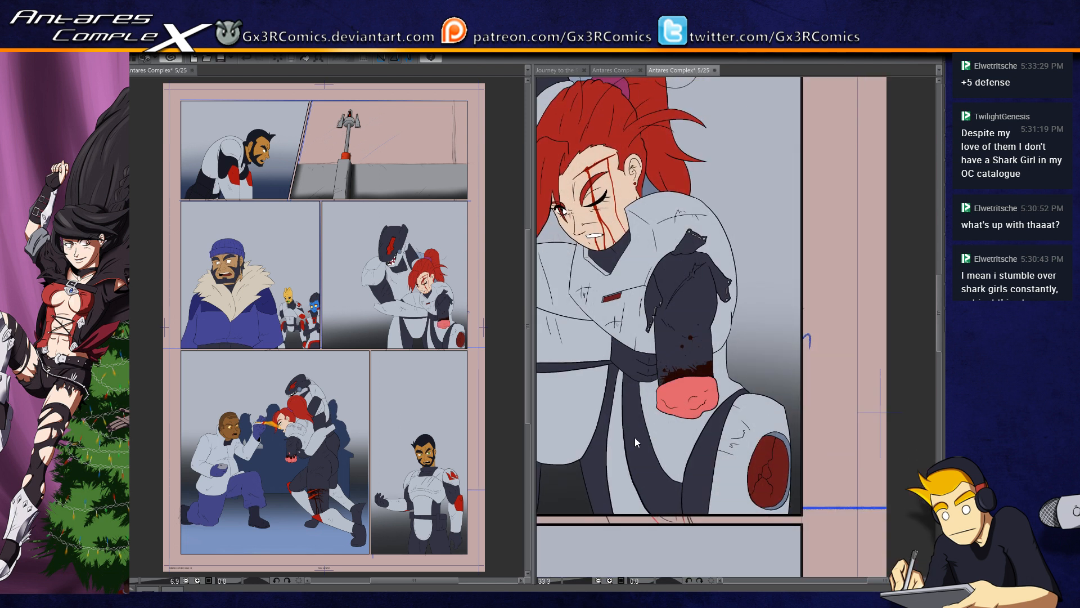
left_click_drag(731, 330, 816, 349)
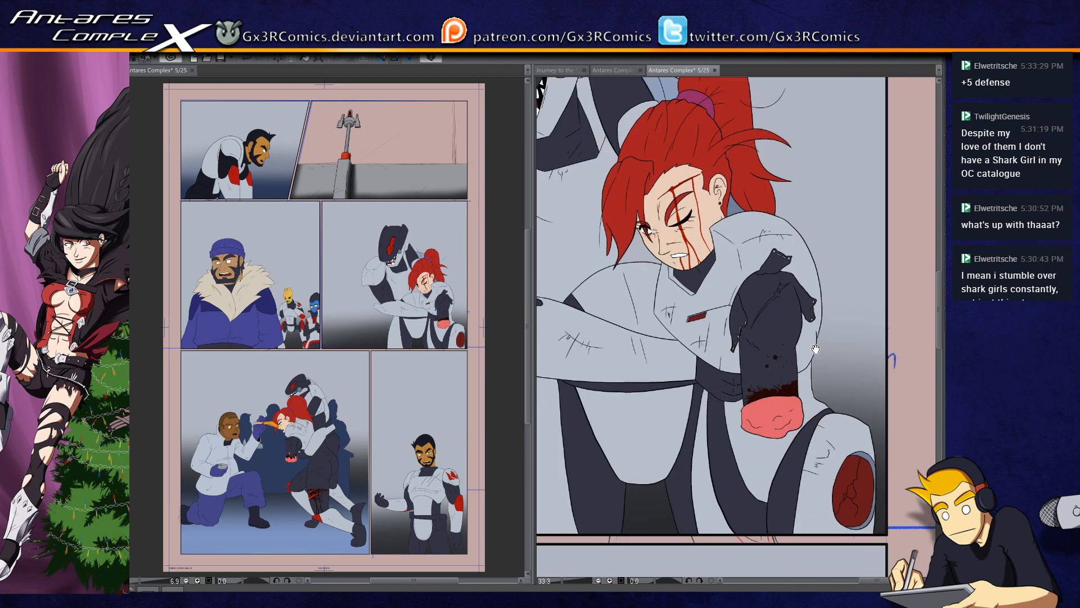
Step: Select the shark-helmeted figure's armored forearm in the embrace panel and paint a hard shadow along its lower edge
left_click_drag(642, 388, 674, 439)
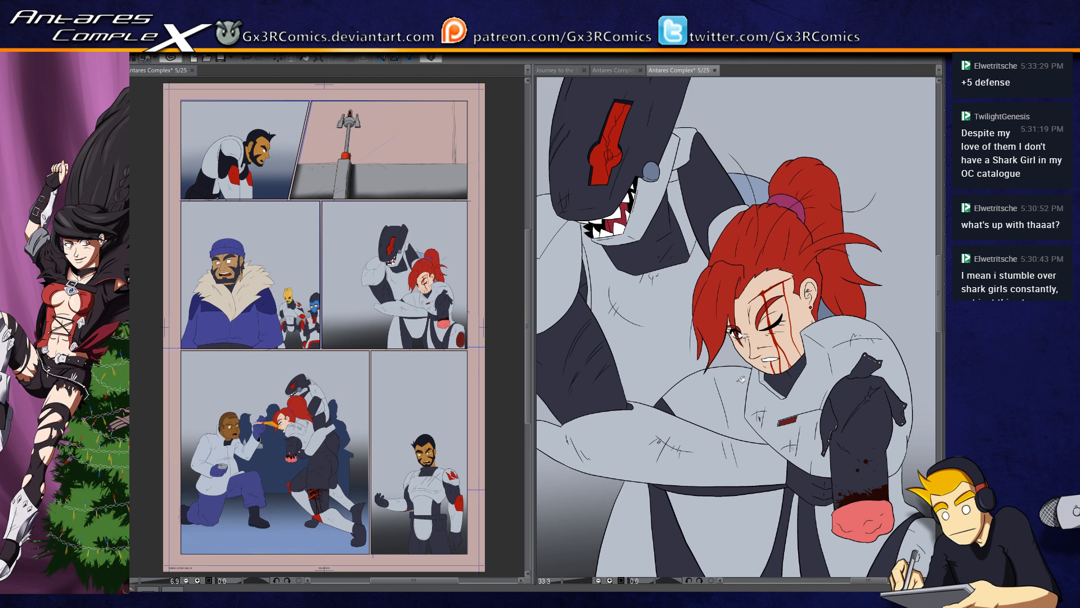
left_click_drag(709, 394, 757, 368)
key("ctrl+plus")
left_click_drag(702, 463, 754, 363)
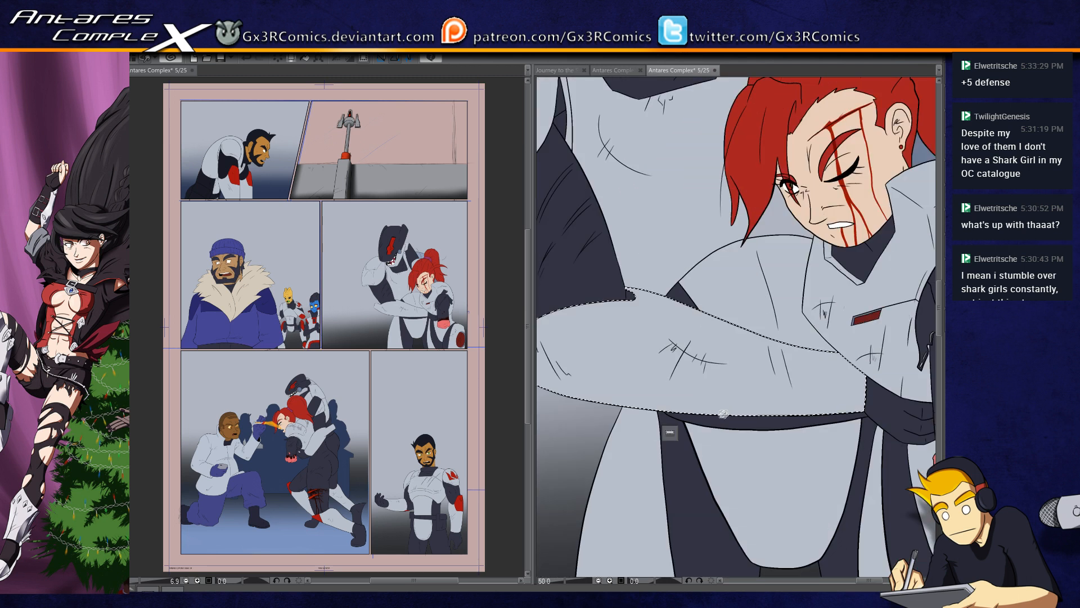
key("ctrl+minus")
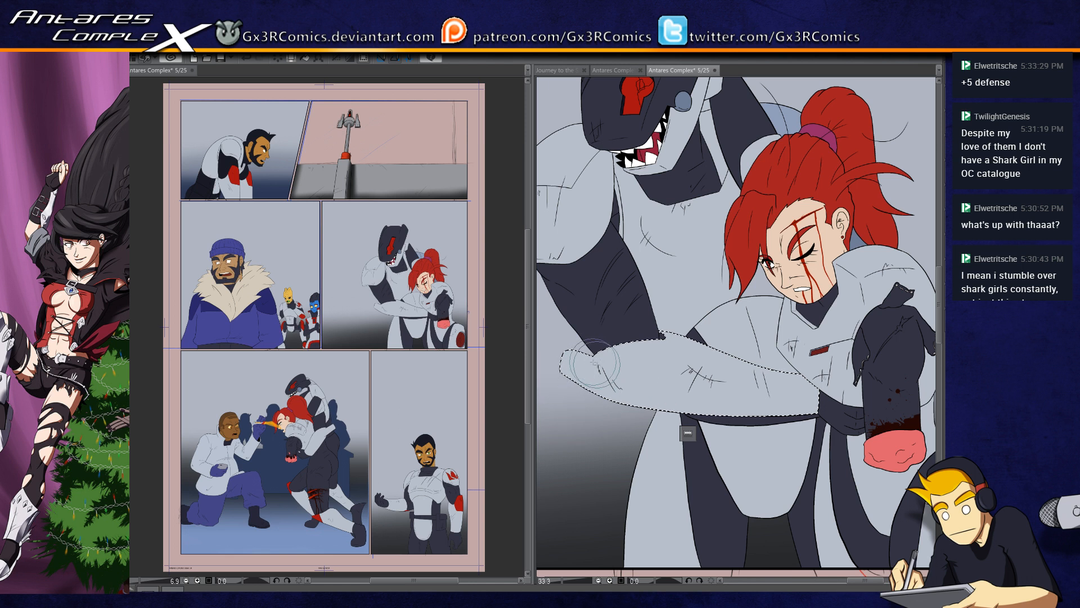
left_click_drag(595, 393, 838, 425)
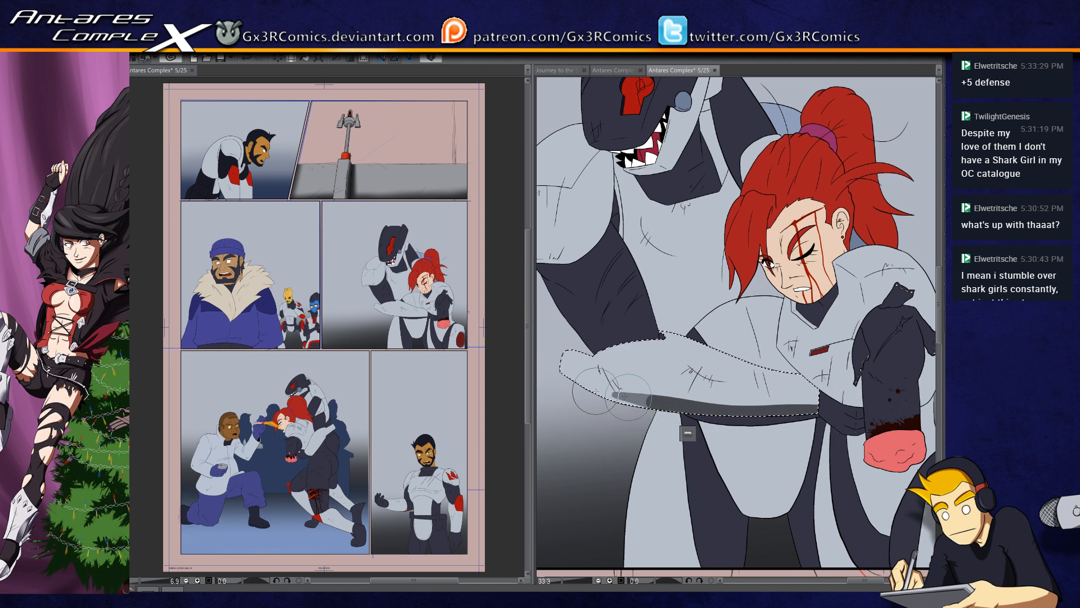
key("ctrl+z")
left_click_drag(607, 395, 817, 412)
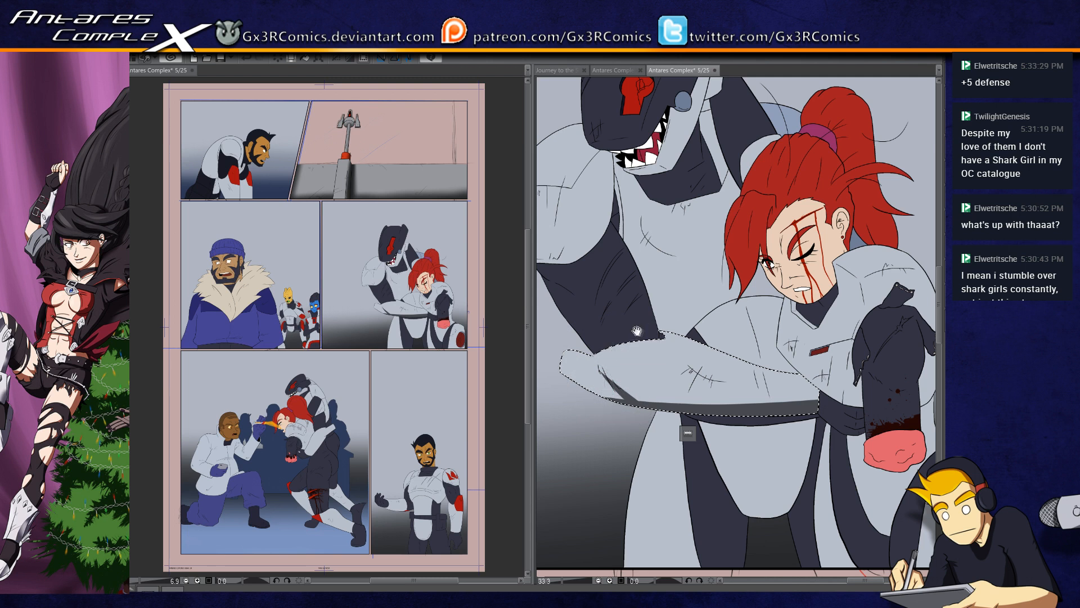
Step: Select the dark upper-arm section of the shark-helmeted figure and paint a soft shadow beneath the shoulder armor
left_click_drag(637, 331, 624, 412)
key("w")
left_click(618, 341)
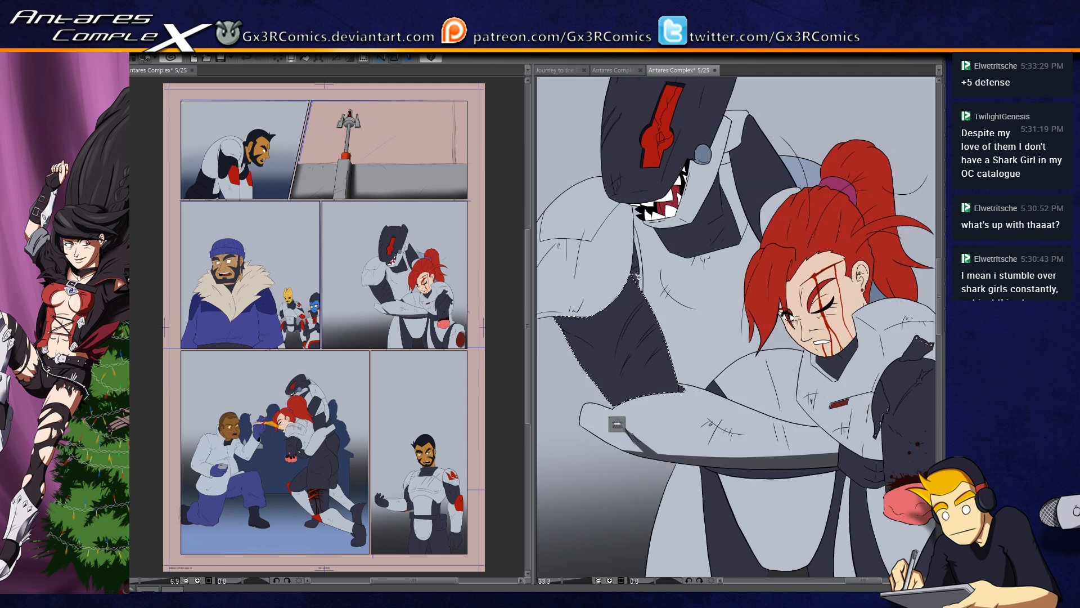
key("b")
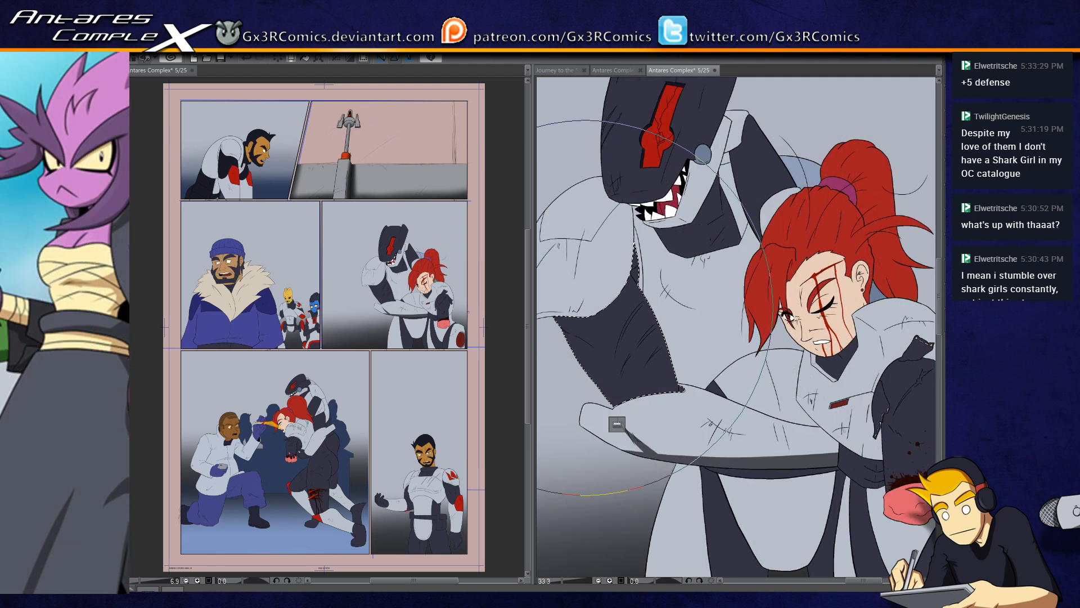
key("bracketleft")
key("bracketleft")
key("bracketleft")
key("bracketleft")
key("bracketleft")
key("bracketleft")
key("bracketleft")
key("bracketleft")
key("bracketleft")
key("bracketleft")
key("bracketleft")
key("bracketleft")
mouse_move(570, 318)
left_mouse_down()
mouse_move(604, 314)
mouse_move(641, 235)
left_mouse_up()
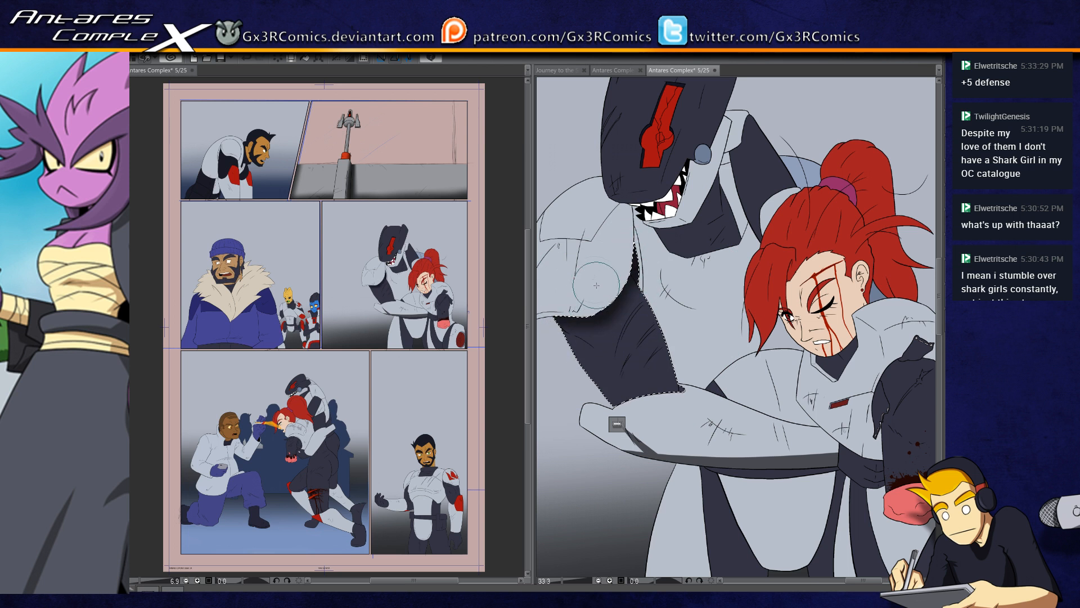
mouse_move(584, 295)
left_mouse_down()
mouse_move(610, 368)
mouse_move(640, 393)
left_mouse_up()
key("ctrl+z")
Step: Select the dark neck section beneath the shark-helmeted figure's jaw and shade it
left_click_drag(681, 415, 645, 414)
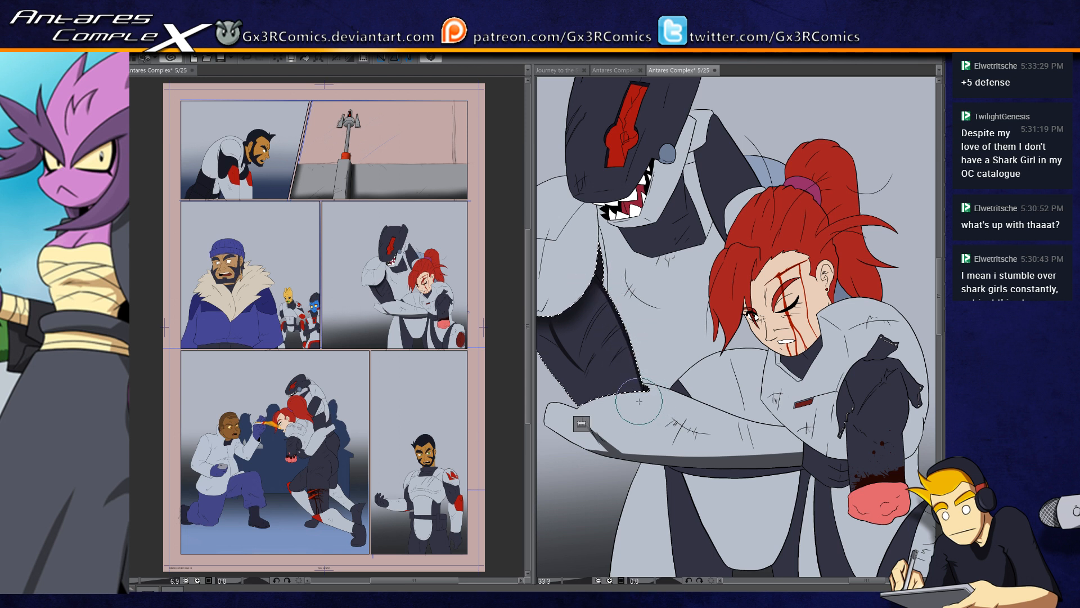
key("w")
left_click(685, 225, "shift")
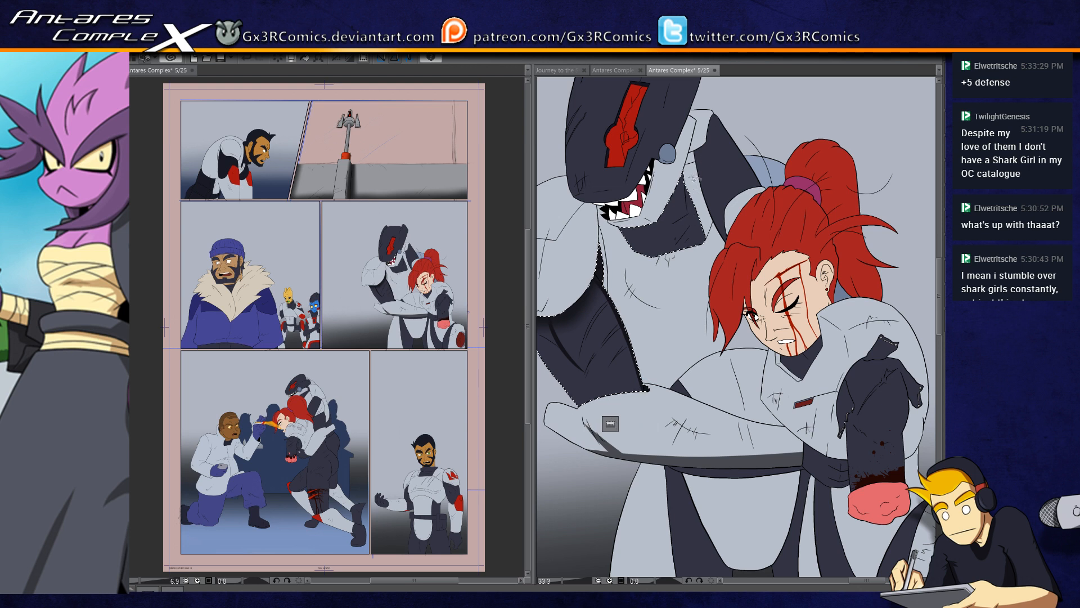
key("b")
left_click_drag(697, 194, 646, 283)
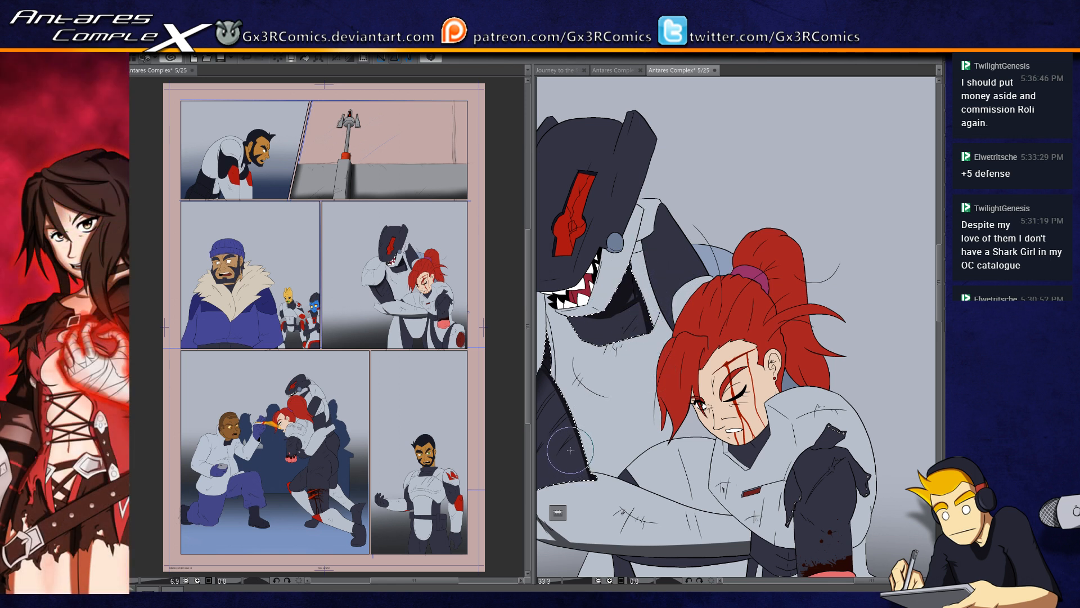
Step: Select the shark-helmeted figure's chest armor and paint a hard-edged shadow band across the chest
scroll(566, 456, "down", 1)
left_click_drag(600, 343, 665, 286)
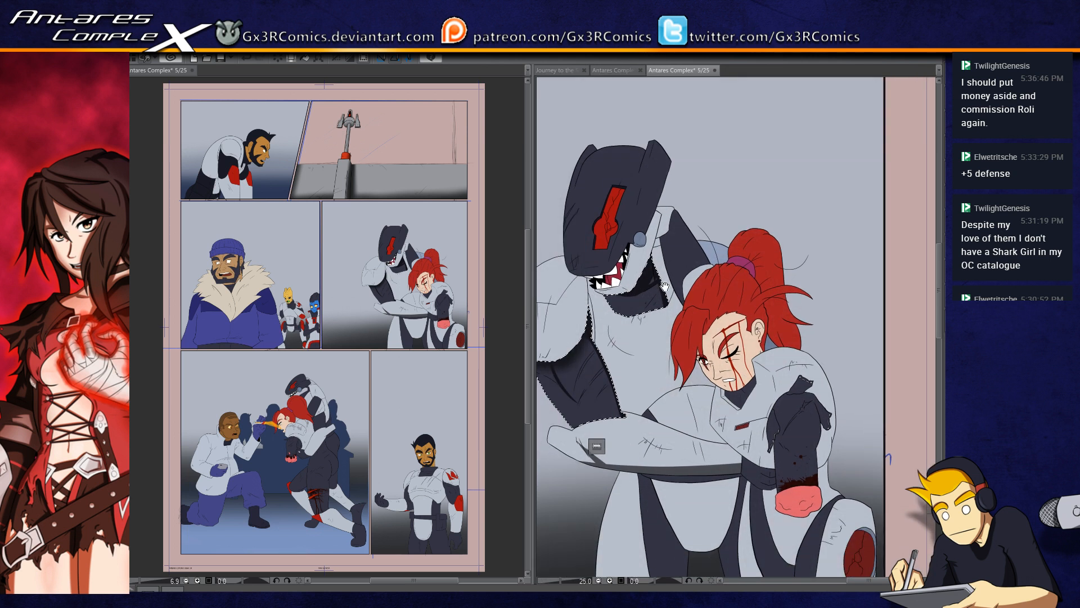
left_click_drag(650, 359, 651, 315)
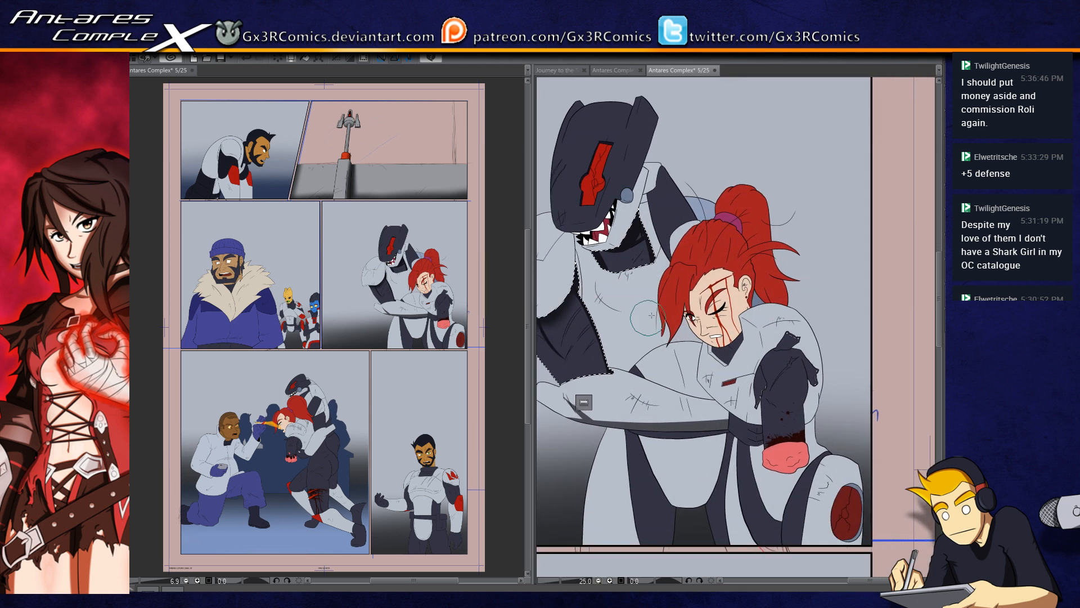
scroll(654, 345, "up", 2)
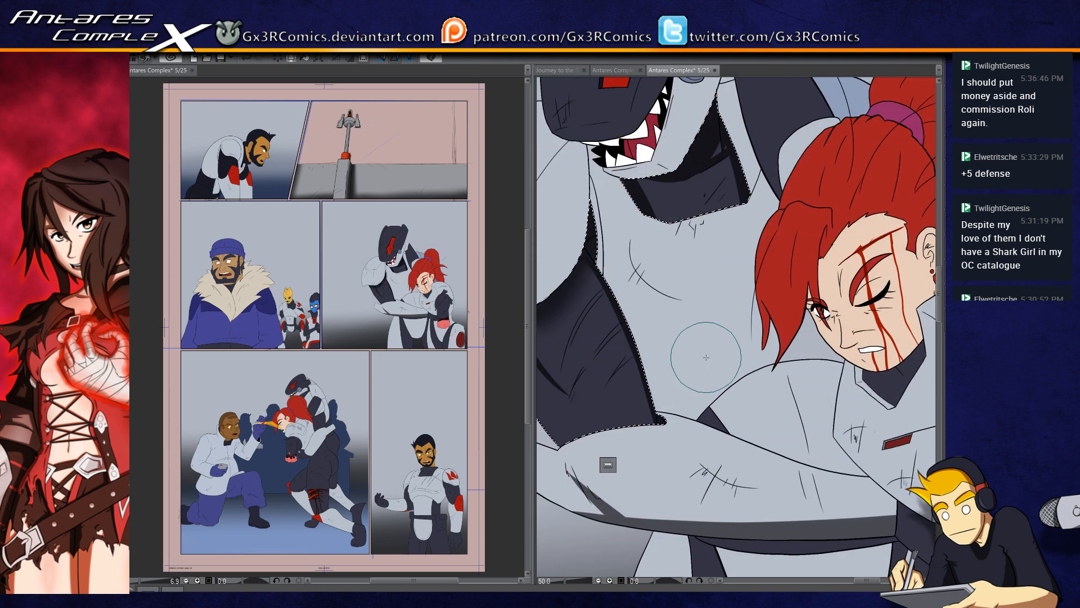
key("w")
left_click(669, 322)
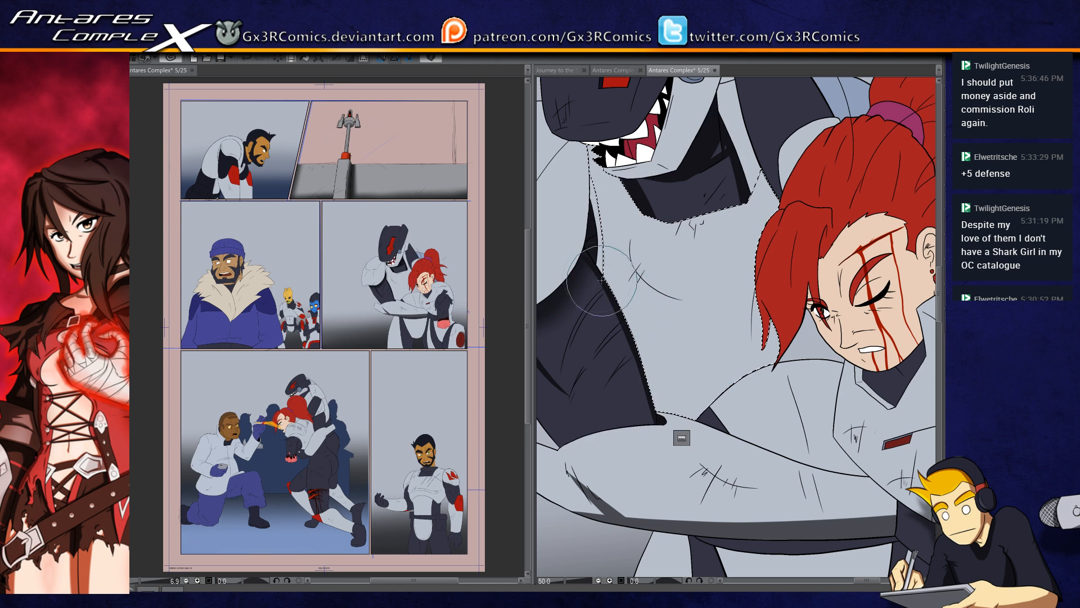
left_click_drag(621, 331, 875, 311)
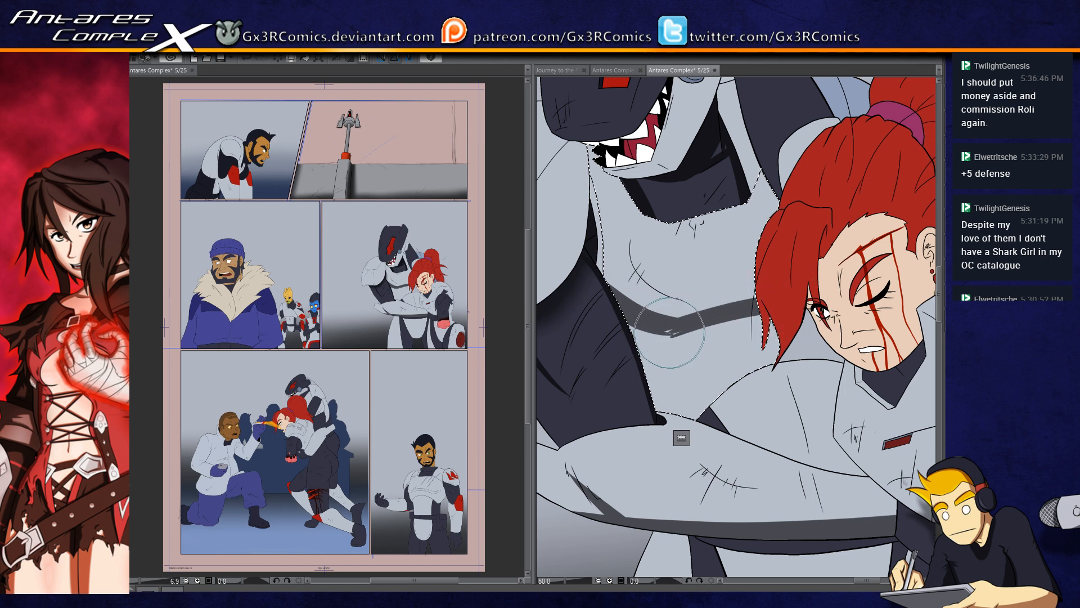
mouse_move(671, 336)
left_mouse_down()
mouse_move(863, 311)
mouse_move(661, 338)
mouse_move(814, 308)
left_mouse_up()
Step: Select the shark-helmeted figure's shoulder armor, shade its lower rim and the area beneath the helmet, and clear the selection
left_click_drag(603, 343, 594, 419)
key("w")
left_click(591, 322)
key("b")
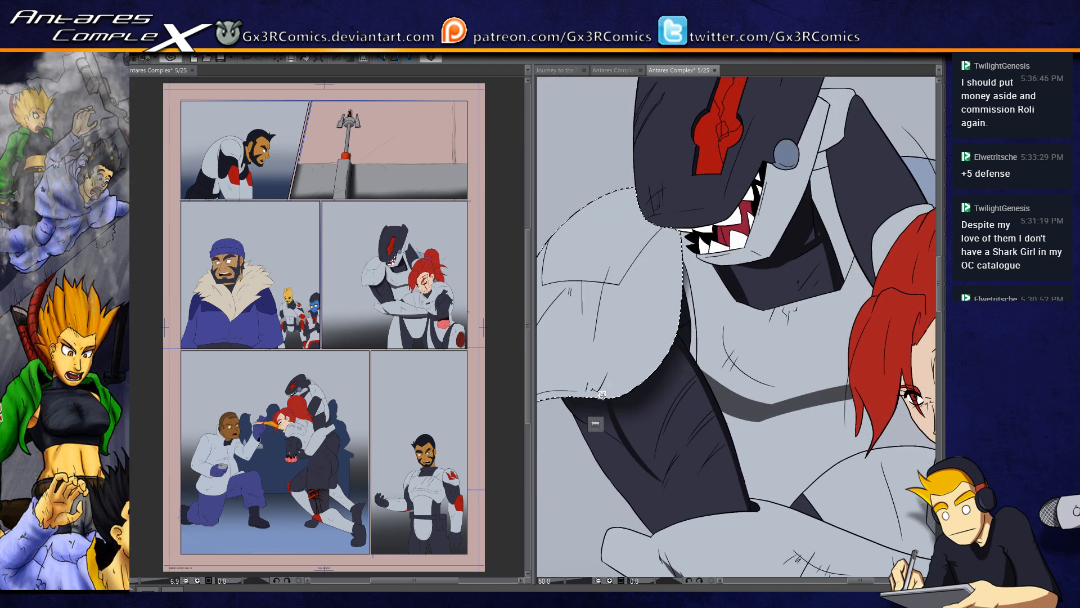
key("b")
mouse_move(602, 386)
left_mouse_down()
mouse_move(677, 354)
mouse_move(691, 373)
mouse_move(615, 381)
mouse_move(684, 375)
mouse_move(630, 371)
mouse_move(702, 371)
left_mouse_up()
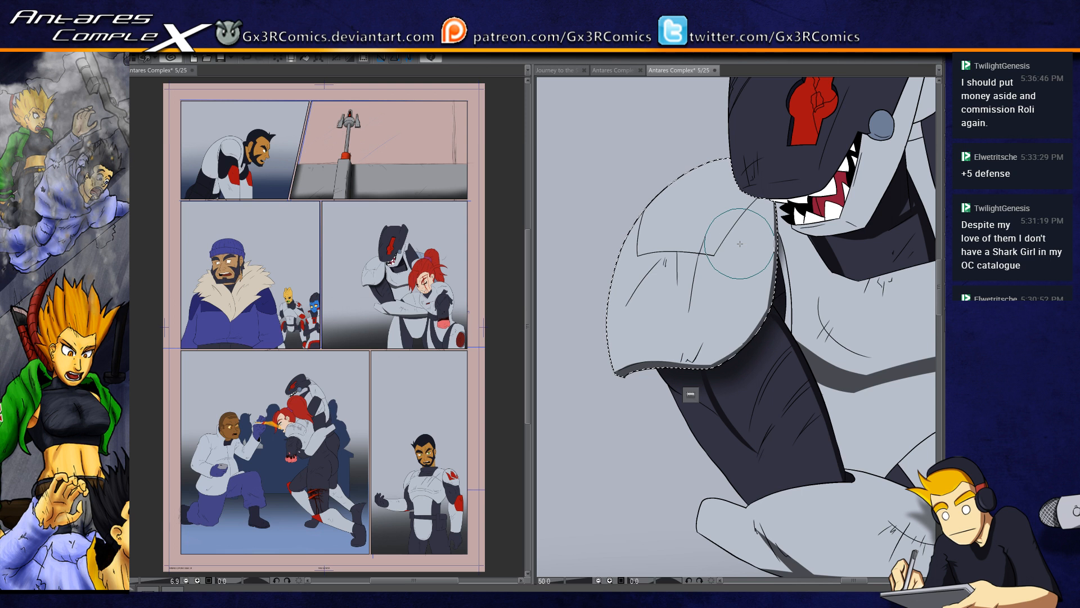
mouse_move(784, 214)
left_mouse_down()
mouse_move(642, 287)
mouse_move(634, 331)
left_mouse_up()
key("ctrl+d")
Step: Select the narrow light armor strip beside the neck, softly shade it along its length, and clear the selection
left_click_drag(575, 378, 496, 411)
key("w")
left_click(704, 269)
key("b")
left_click_drag(689, 216, 752, 309)
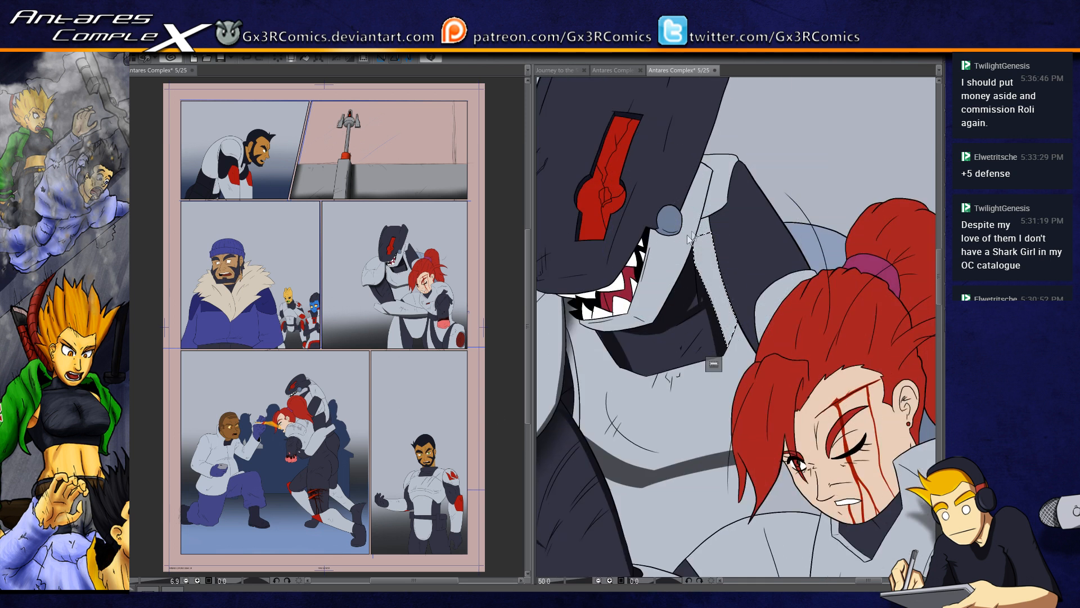
left_click_drag(718, 229, 761, 342)
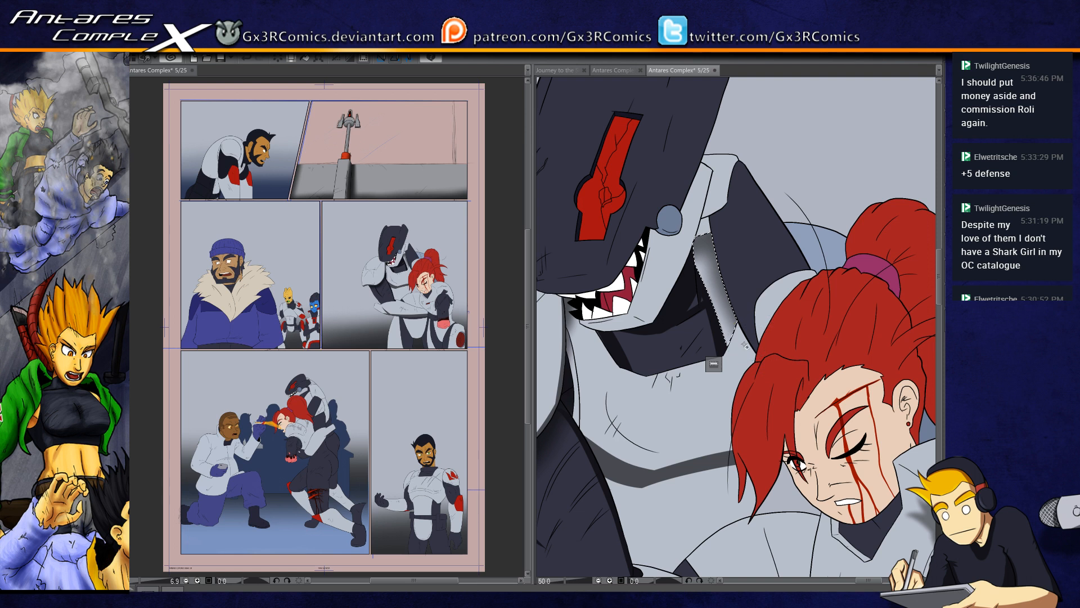
key("ctrl+d")
Step: Reselect the armor strip beside the neck, deepen the shadow near its upper end, and save the page
left_click_drag(692, 415, 596, 417)
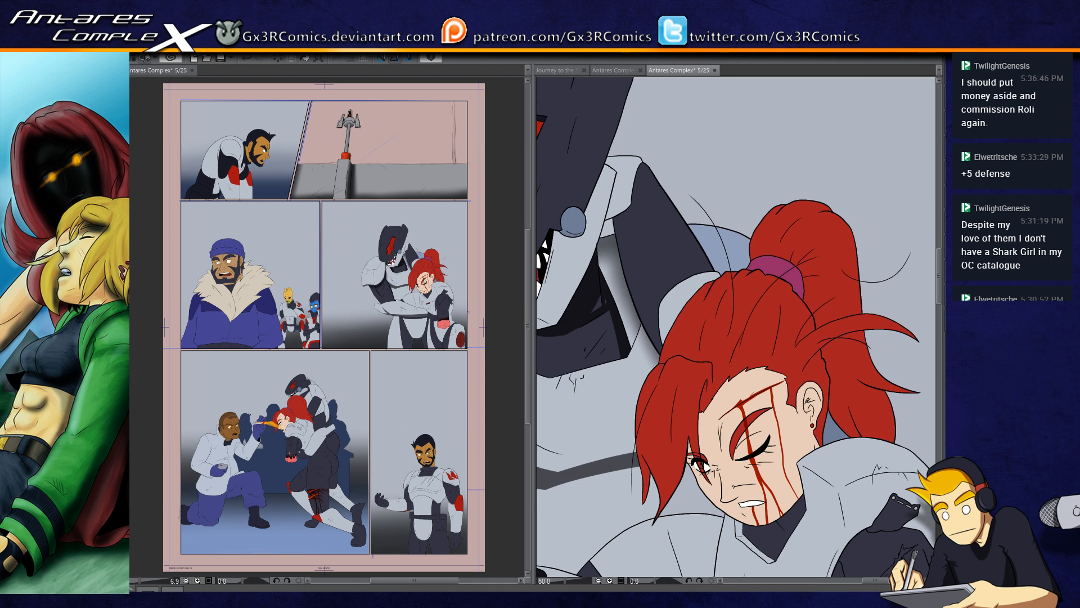
left_click(609, 260)
key("b")
left_click_drag(592, 247, 592, 299)
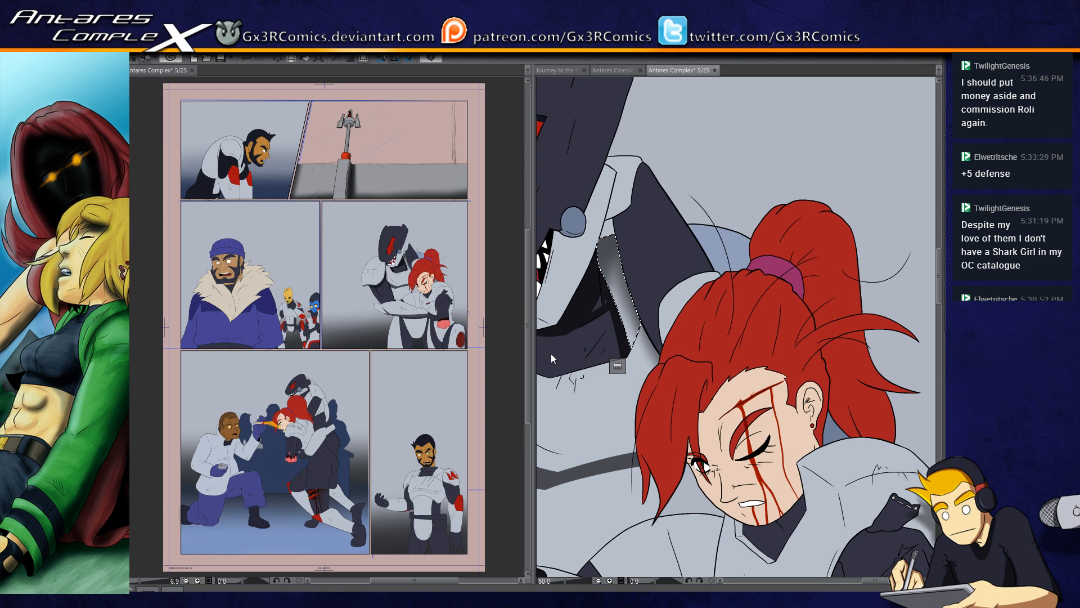
key("ctrl+s")
left_click(609, 226)
key("b")
left_click_drag(634, 204, 613, 217)
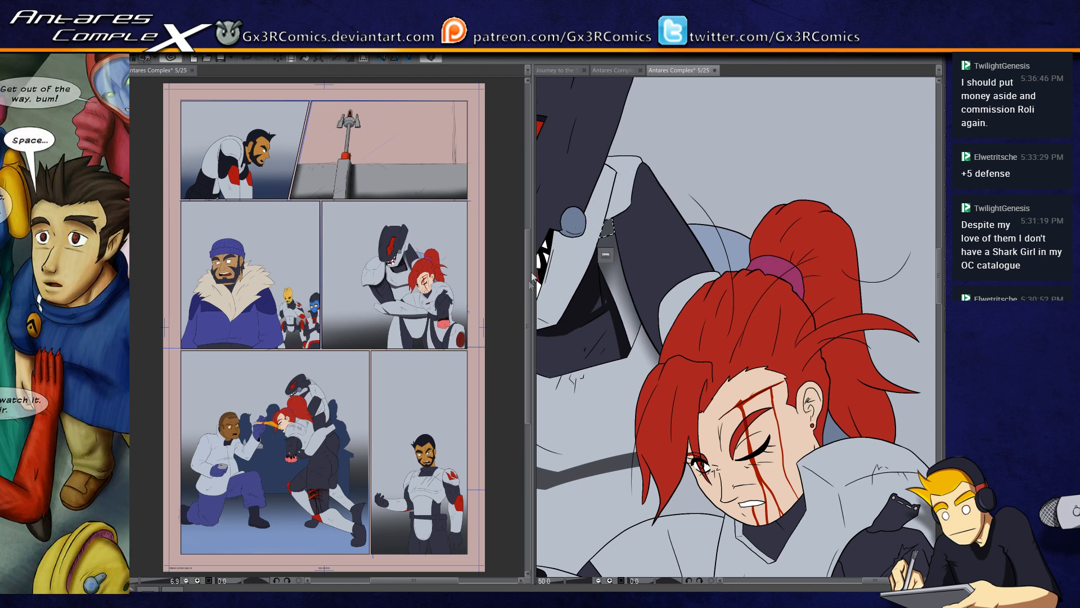
Step: Select the dark sleeve behind the red-haired woman's head and paint shadows along its edges
left_click(628, 265)
key("b")
left_click_drag(613, 216, 642, 313)
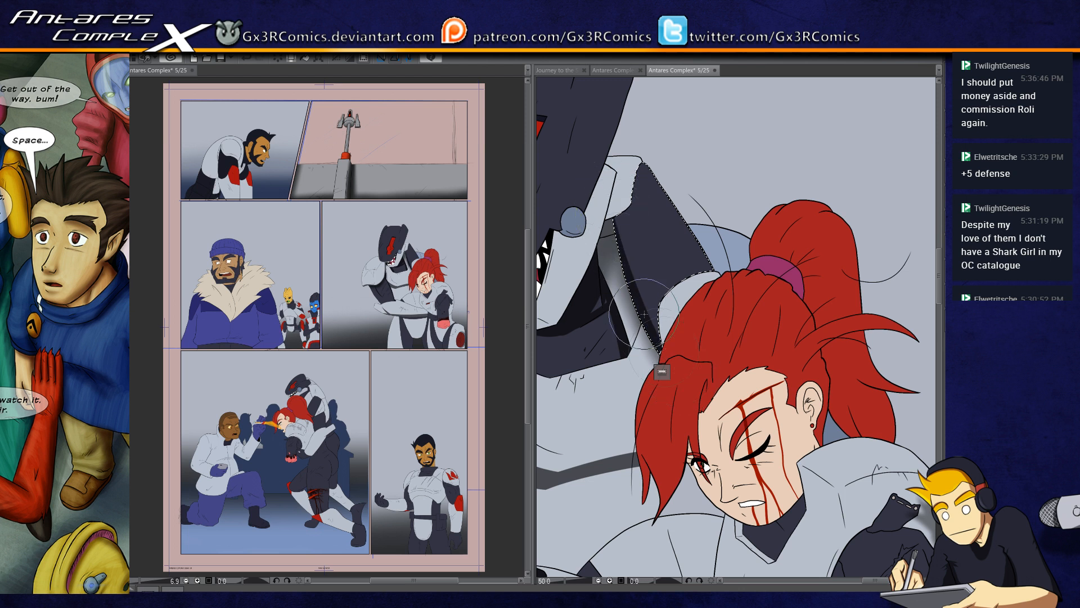
mouse_move(617, 195)
left_mouse_down()
mouse_move(641, 322)
mouse_move(608, 199)
mouse_move(687, 385)
left_mouse_up()
left_click_drag(606, 172, 688, 378)
mouse_move(678, 251)
left_mouse_down()
mouse_move(686, 318)
mouse_move(663, 233)
mouse_move(682, 269)
mouse_move(683, 353)
left_mouse_up()
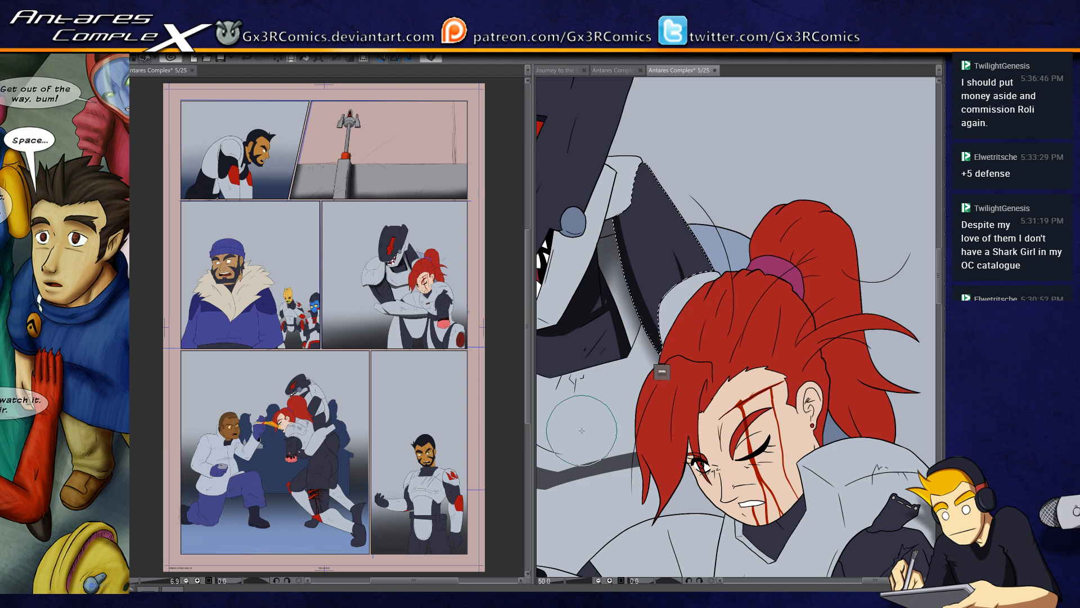
Step: Select the dark tied sleeve over the woman's arm stump and softly shade its upper end and outer edge
left_click_drag(583, 431, 426, 149)
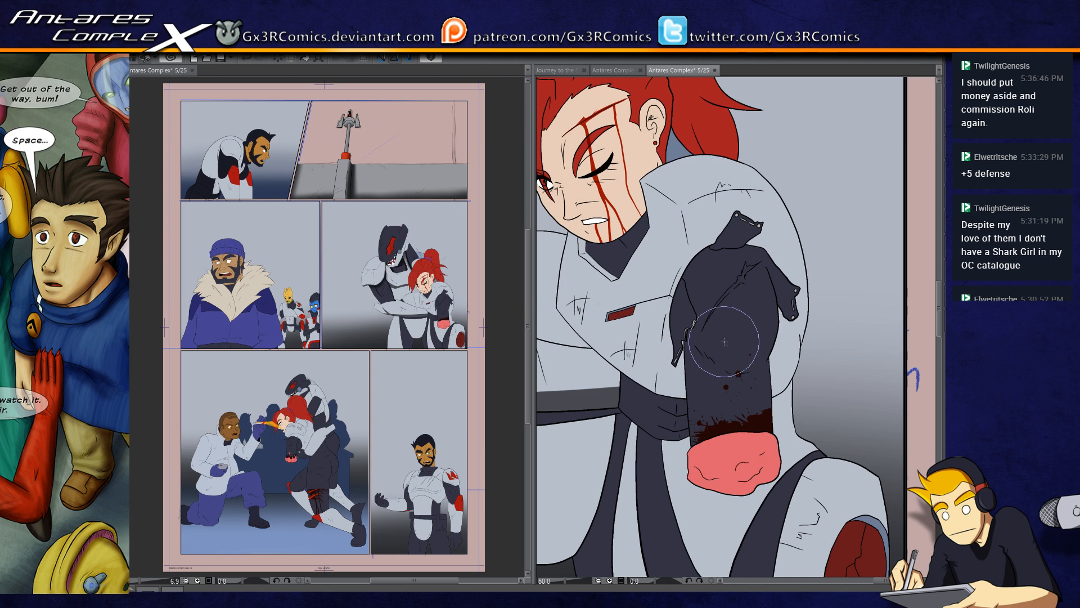
mouse_move(687, 269)
left_mouse_down()
mouse_move(732, 248)
mouse_move(783, 272)
mouse_move(684, 251)
mouse_move(785, 286)
mouse_move(775, 282)
mouse_move(781, 250)
mouse_move(776, 242)
mouse_move(777, 288)
mouse_move(765, 264)
mouse_move(765, 369)
mouse_move(775, 324)
mouse_move(758, 340)
mouse_move(766, 303)
left_mouse_up()
scroll(765, 313, "up", 1)
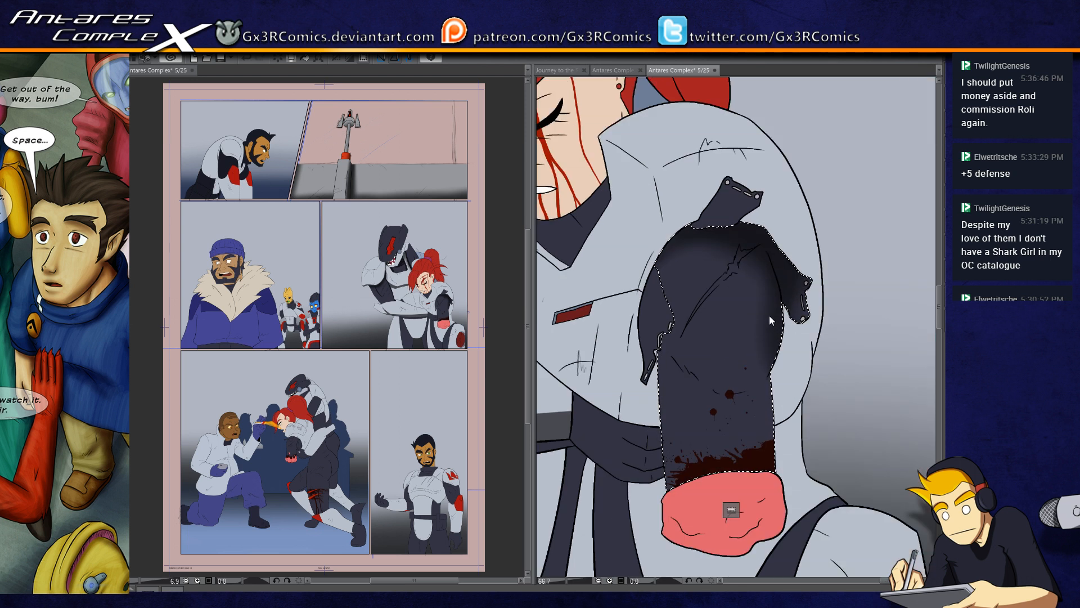
scroll(770, 319, "up", 1)
mouse_move(770, 234)
left_mouse_down()
mouse_move(751, 197)
mouse_move(763, 208)
left_mouse_up()
key("]")
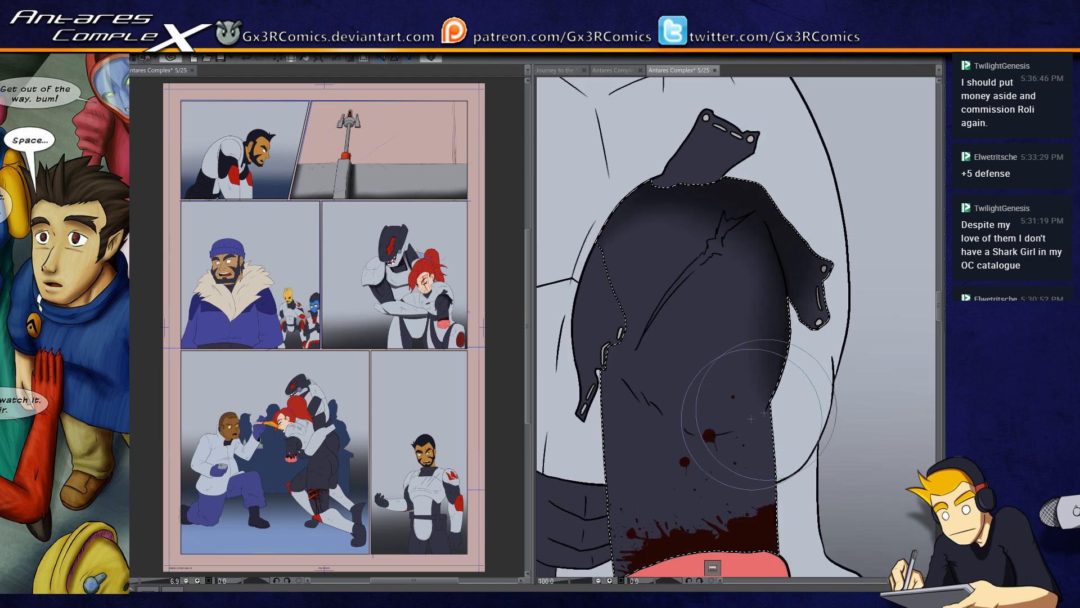
Step: Paint hard shadows down the tied sleeve's outer edge and along its folds, undoing the last stray stroke
mouse_move(755, 199)
left_mouse_down()
mouse_move(780, 272)
mouse_move(746, 426)
left_mouse_up()
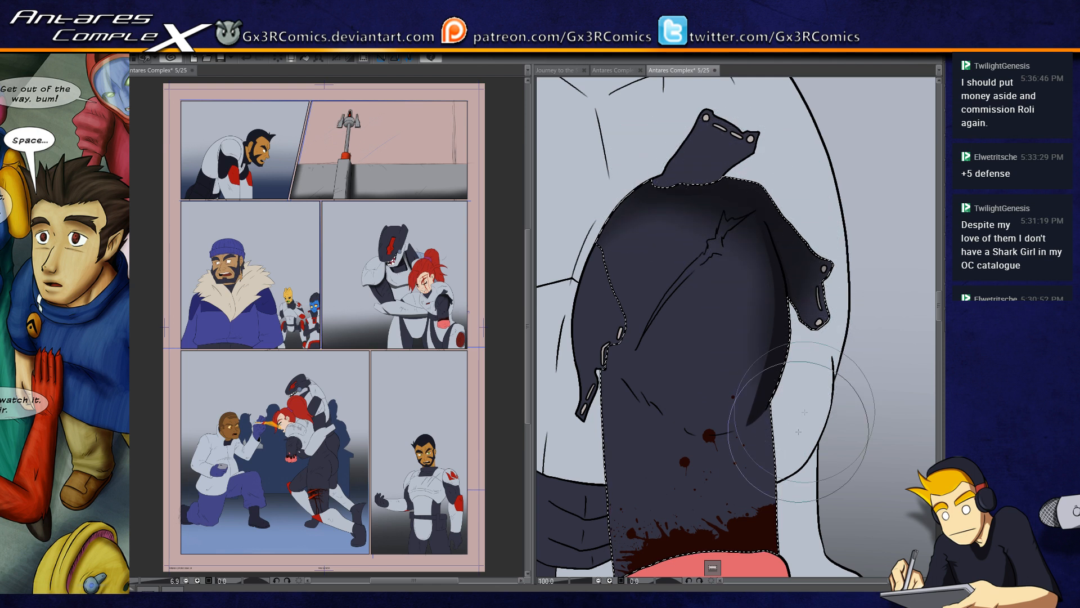
left_click_drag(767, 477, 733, 349)
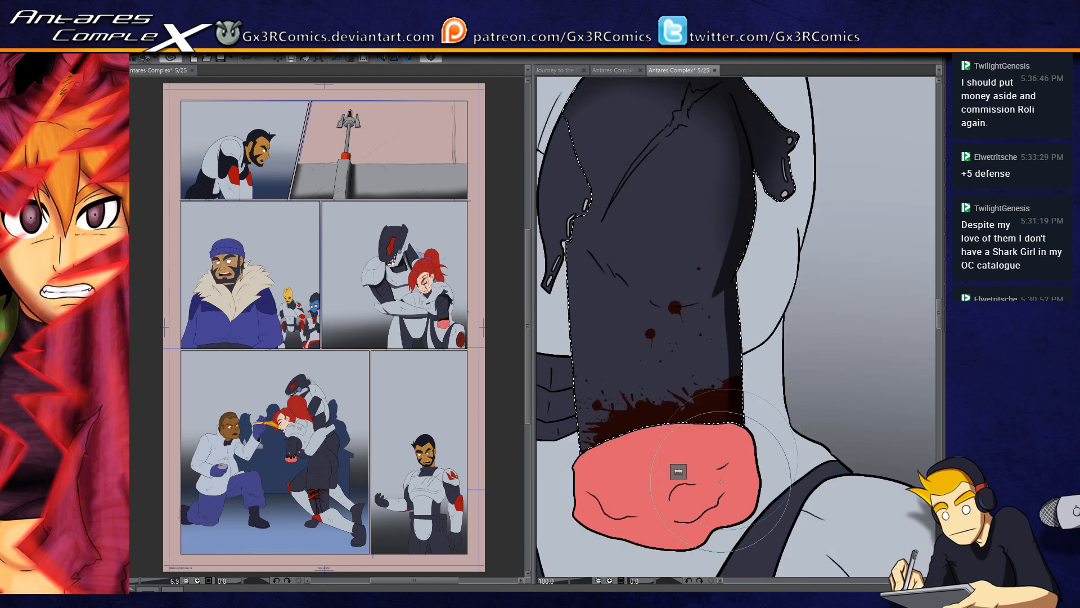
left_click_drag(691, 421, 683, 319)
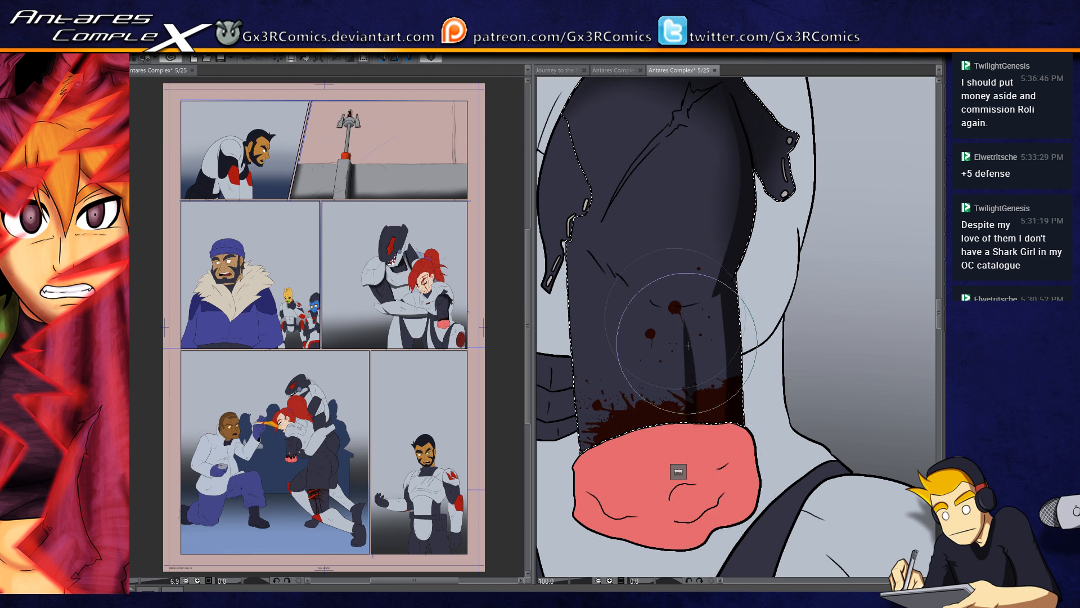
left_click_drag(574, 233, 659, 305)
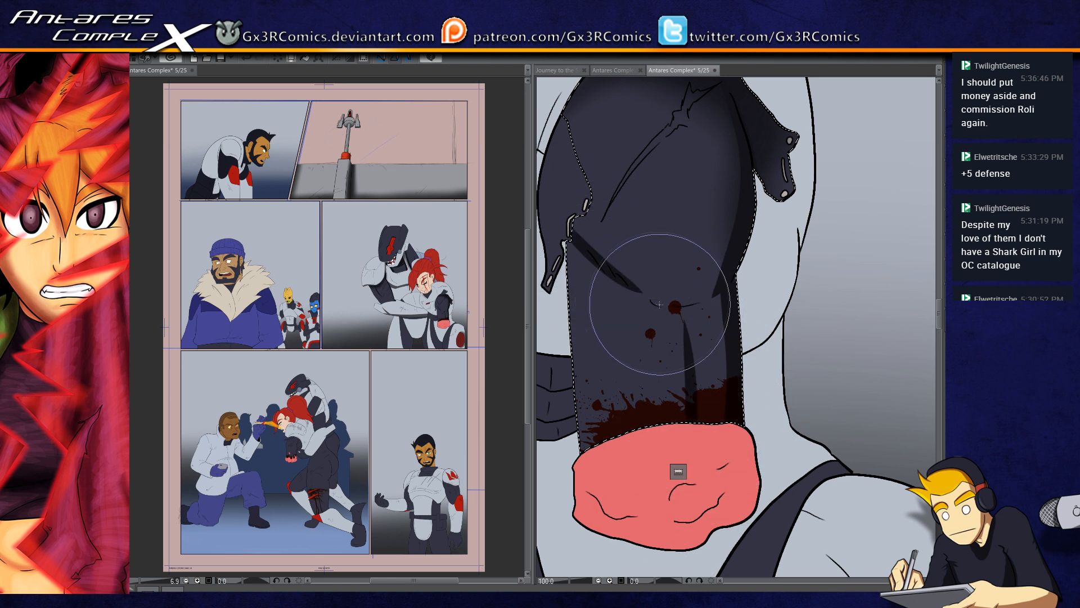
mouse_move(586, 241)
left_mouse_down()
mouse_move(629, 309)
mouse_move(684, 360)
left_mouse_up()
key("ctrl+z")
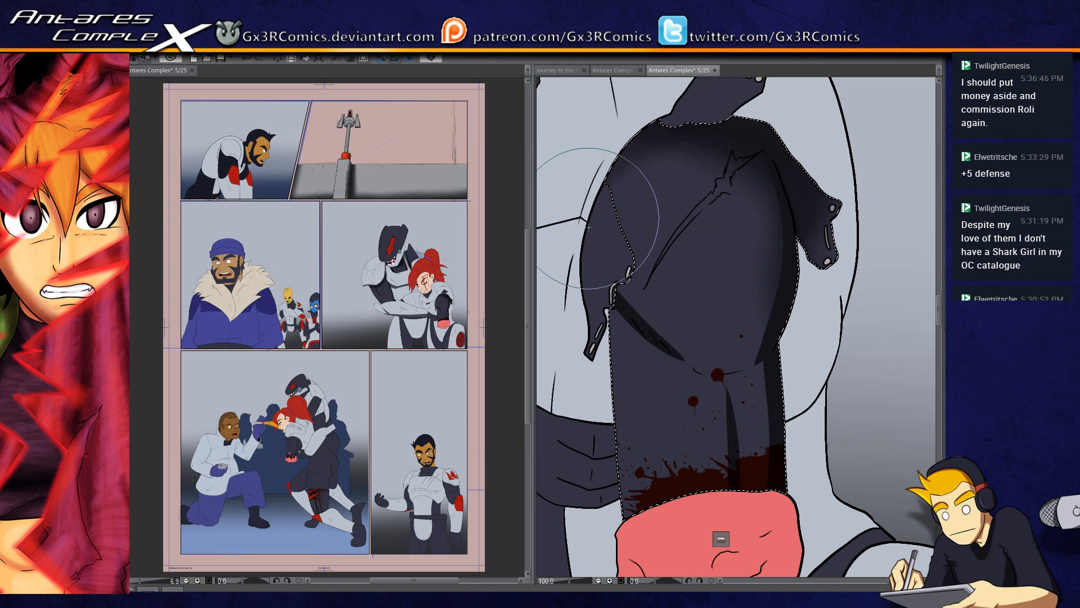
Step: Paint shadows along the creases across the middle of the tied sleeve, undoing a stray stroke
left_click_drag(676, 333, 625, 433)
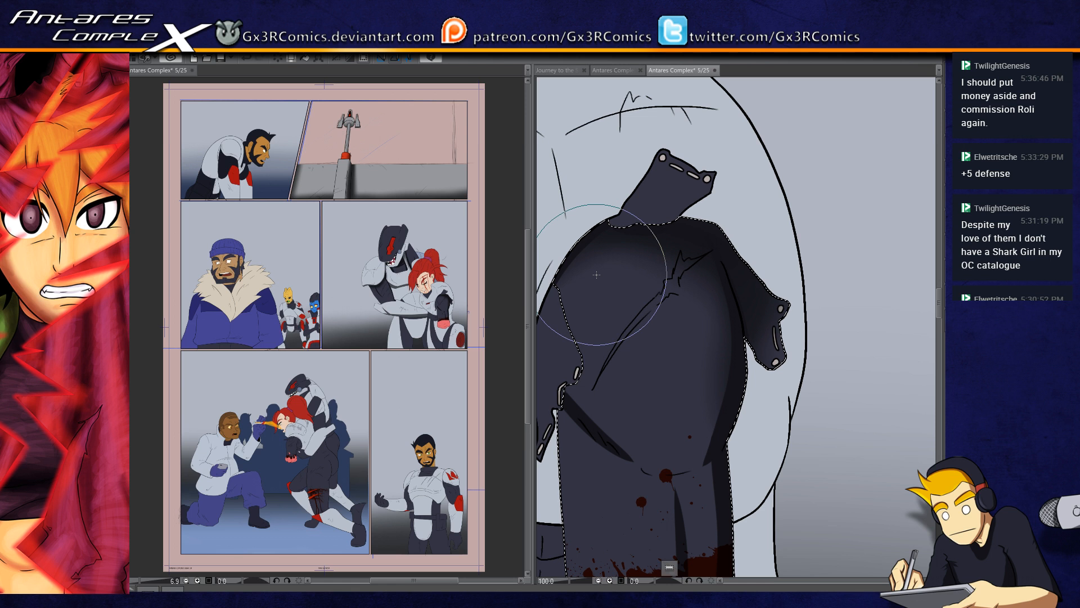
left_click_drag(659, 484, 645, 396)
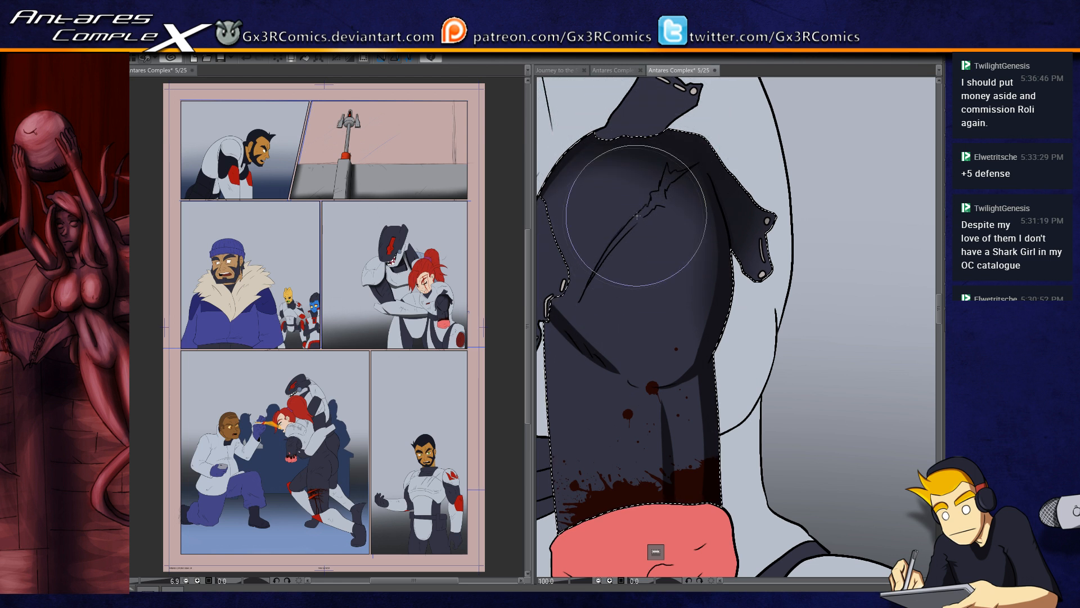
scroll(623, 247, "up", 3)
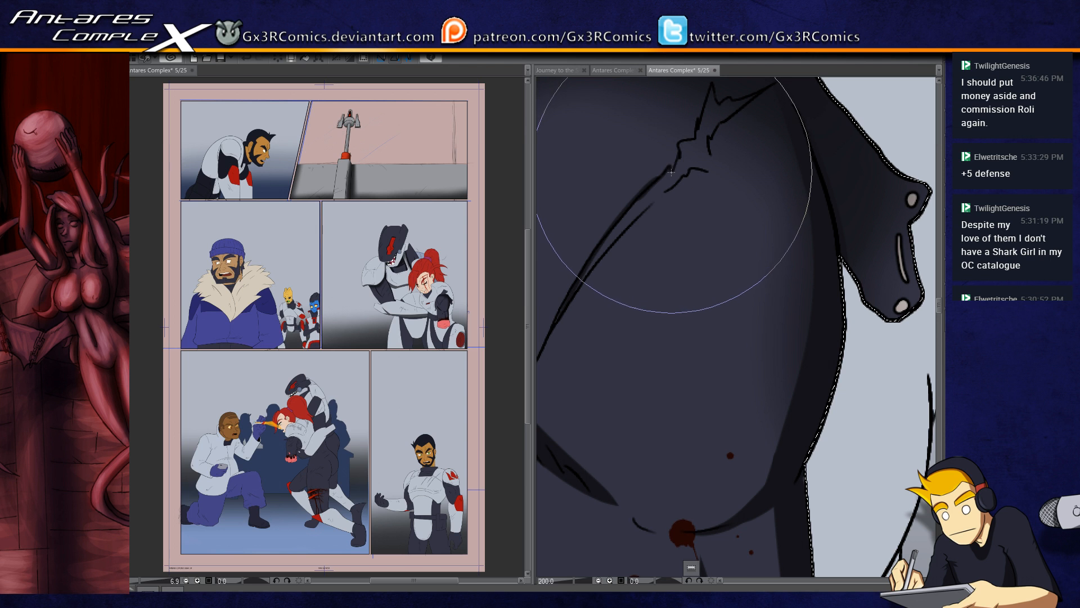
left_click_drag(705, 120, 666, 184)
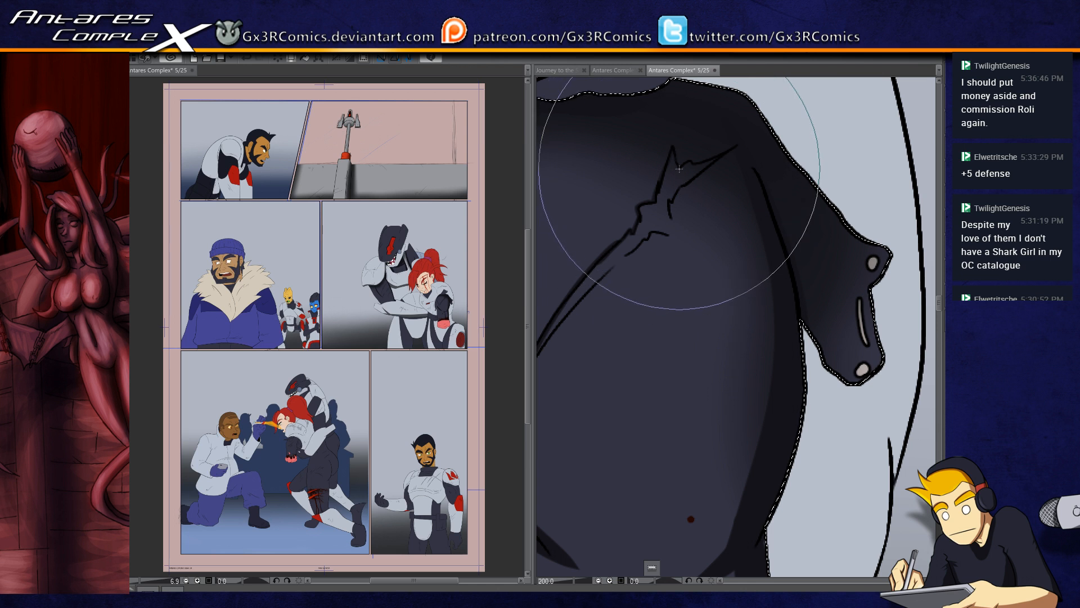
left_click_drag(720, 412, 741, 293)
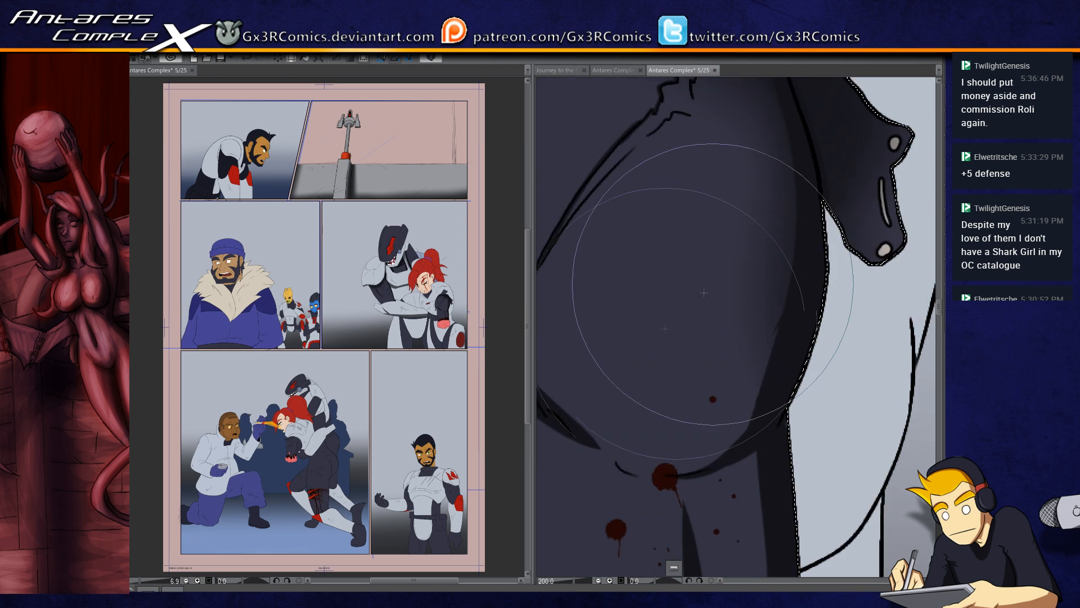
mouse_move(691, 305)
left_mouse_down()
mouse_move(605, 386)
mouse_move(649, 351)
left_mouse_up()
key("ctrl+z")
left_click_drag(566, 370, 634, 450)
left_click_drag(629, 304, 765, 292)
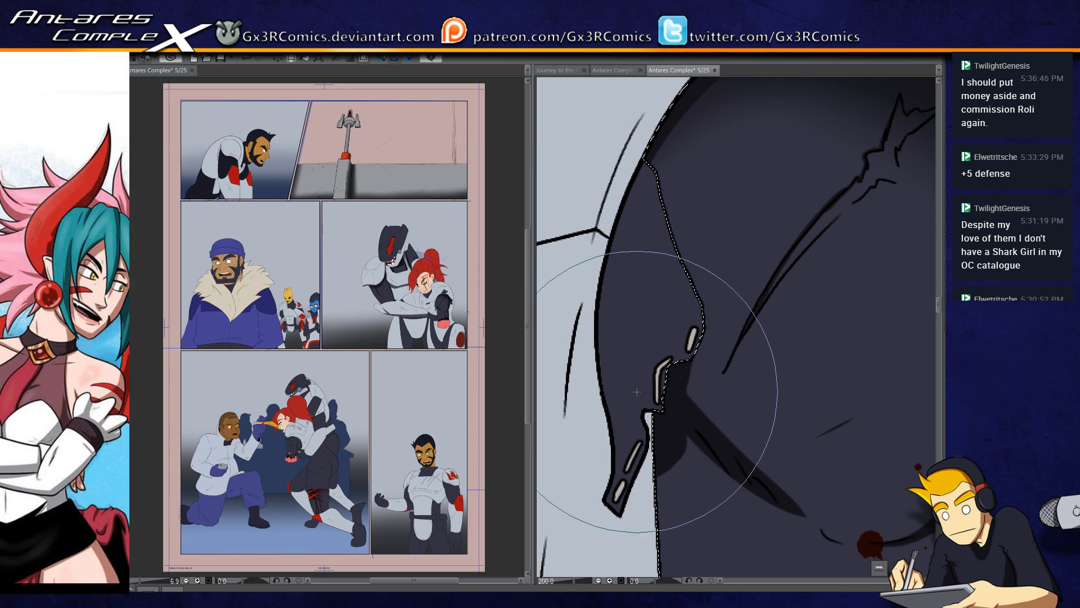
Step: Select the torn, stitched flap along the tied sleeve's inner edge and shade it softly
left_click_drag(652, 263, 632, 363)
left_click_drag(596, 429, 596, 347)
key("w")
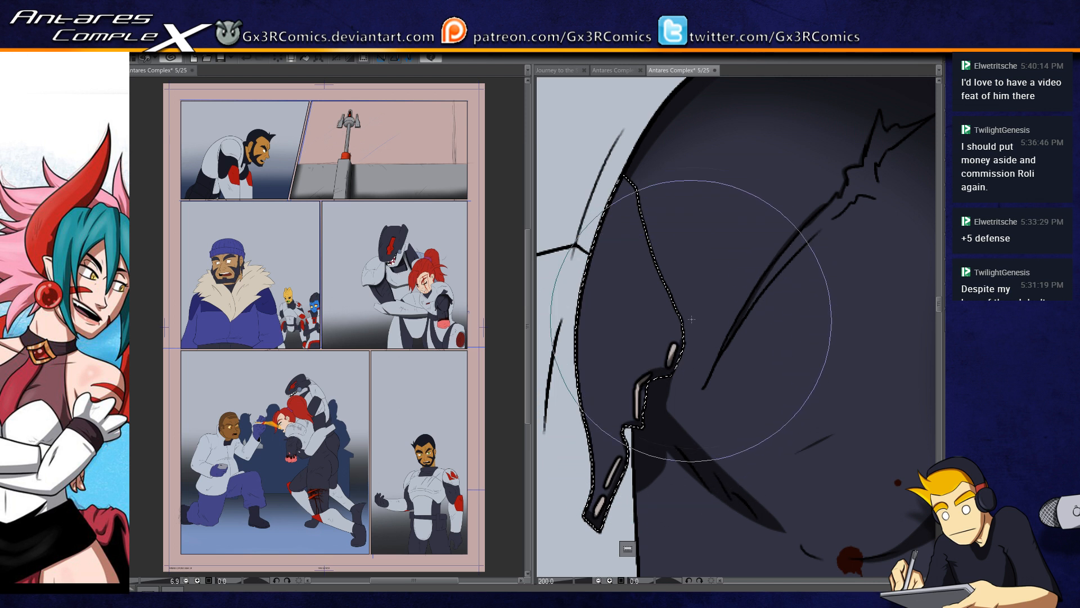
left_click_drag(675, 339, 608, 406)
left_click_drag(818, 337, 555, 390)
left_click_drag(621, 308, 763, 447)
Step: Select the sleeve's upper knot end, paint a hard shadow across its base, then deselect and touch up the hanging end
key("w")
left_click(678, 301)
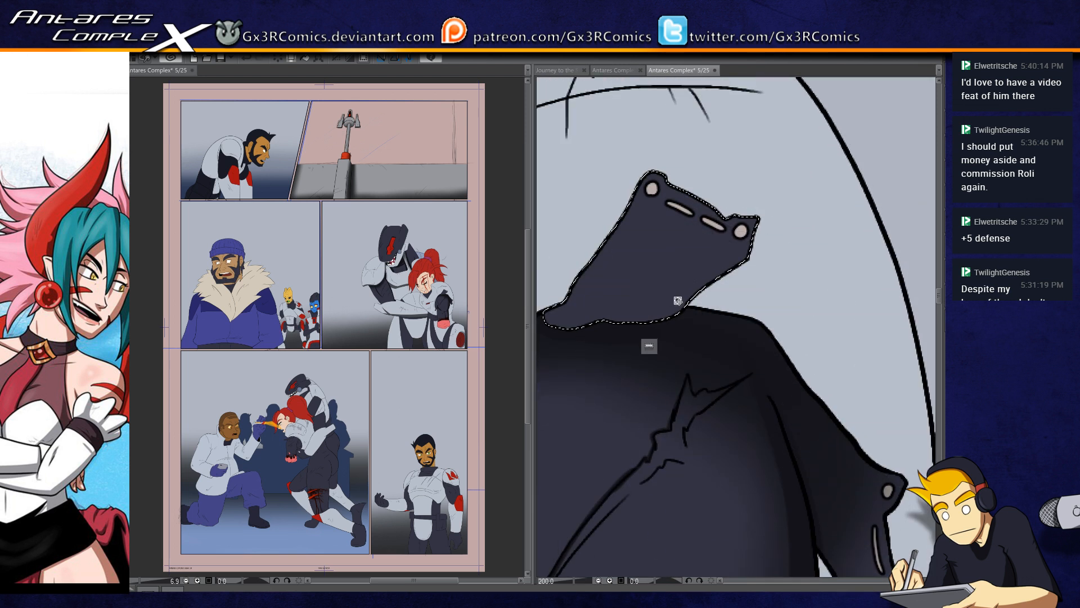
key("p")
left_click_drag(553, 322, 685, 308)
mouse_move(591, 330)
left_mouse_down()
mouse_move(642, 262)
mouse_move(622, 314)
mouse_move(720, 292)
mouse_move(754, 299)
mouse_move(693, 301)
mouse_move(779, 272)
left_mouse_up()
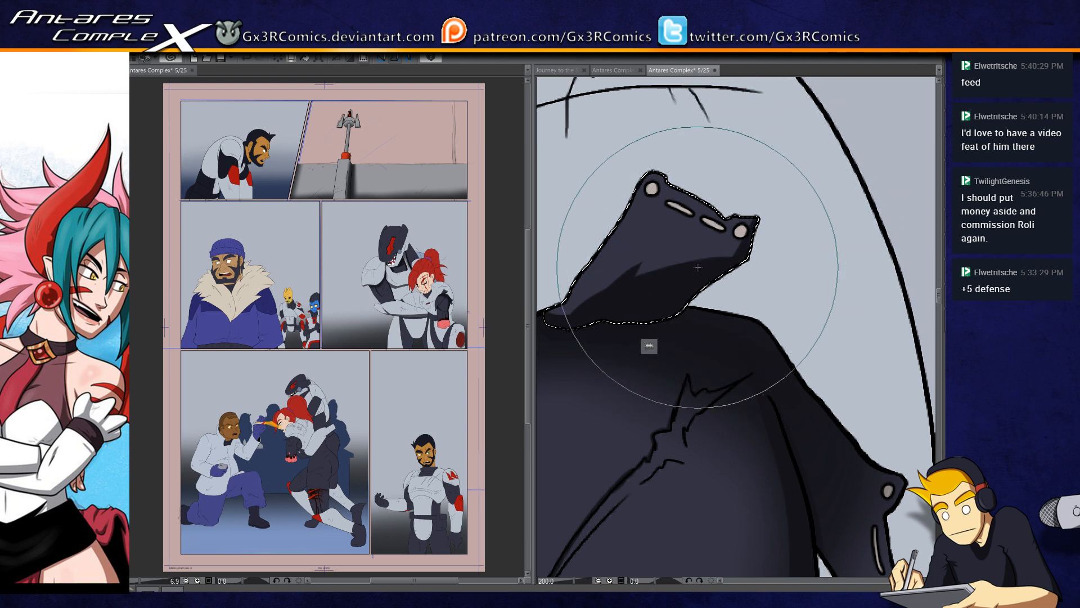
left_click_drag(782, 574, 671, 465)
key("ctrl+d")
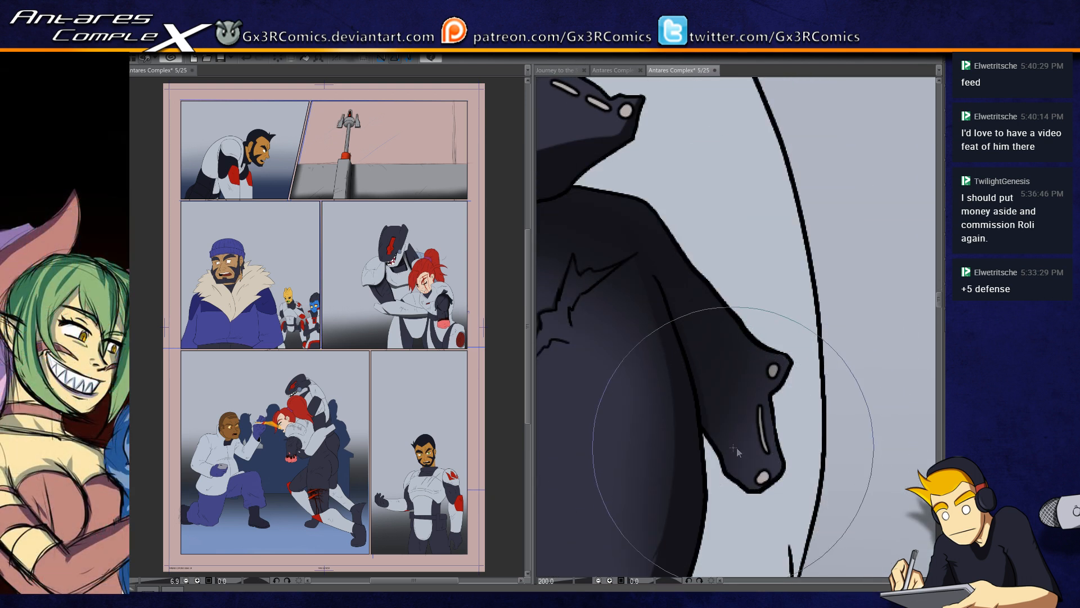
mouse_move(706, 413)
left_mouse_down()
mouse_move(739, 460)
mouse_move(705, 401)
mouse_move(786, 487)
mouse_move(714, 408)
mouse_move(747, 472)
mouse_move(767, 458)
mouse_move(725, 425)
mouse_move(685, 356)
mouse_move(727, 456)
mouse_move(682, 340)
mouse_move(723, 417)
mouse_move(680, 334)
mouse_move(755, 451)
mouse_move(727, 487)
mouse_move(774, 355)
mouse_move(790, 407)
mouse_move(746, 494)
mouse_move(812, 424)
mouse_move(781, 458)
mouse_move(776, 448)
mouse_move(782, 465)
mouse_move(778, 361)
mouse_move(780, 464)
mouse_move(778, 380)
mouse_move(785, 406)
mouse_move(789, 368)
mouse_move(765, 393)
mouse_move(794, 357)
mouse_move(759, 403)
mouse_move(774, 420)
left_mouse_up()
left_click_drag(781, 372, 749, 421)
Step: Select the woman's white chest armor and paint a hard shadow along its lower edge and beside the tied sleeve
scroll(749, 421, "down", 3)
left_click_drag(631, 372, 648, 301)
key("w")
left_click(616, 450)
left_click_drag(570, 472, 653, 416)
mouse_move(696, 344)
left_mouse_down()
mouse_move(691, 371)
mouse_move(696, 293)
mouse_move(675, 407)
left_mouse_up()
key("ctrl+z")
mouse_move(695, 288)
left_mouse_down()
mouse_move(669, 443)
mouse_move(696, 307)
mouse_move(682, 341)
mouse_move(710, 349)
mouse_move(715, 428)
left_mouse_up()
left_click_drag(641, 354, 725, 371)
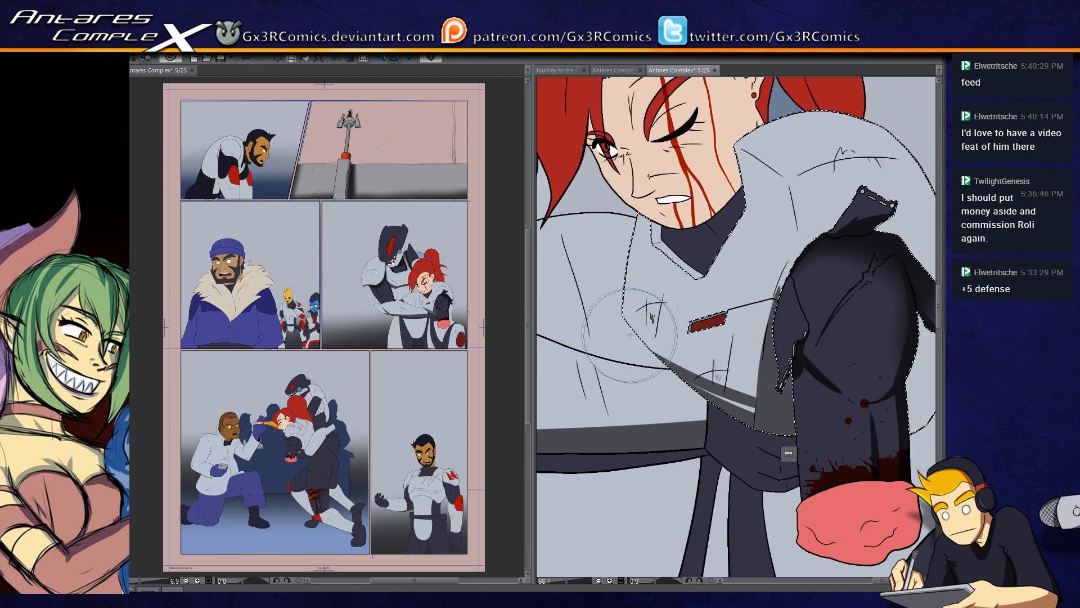
left_click_drag(647, 385, 807, 424)
left_click_drag(629, 383, 864, 442)
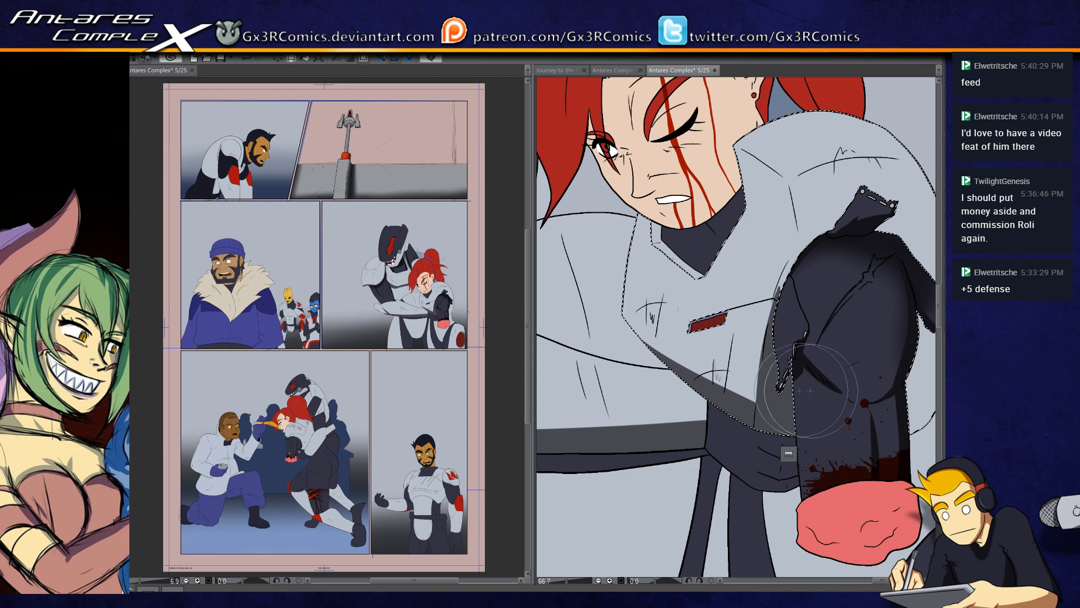
Step: Paint a thin straight shadow along the chest armor seam between the red emblem and the tied sleeve
scroll(743, 327, "up", 4)
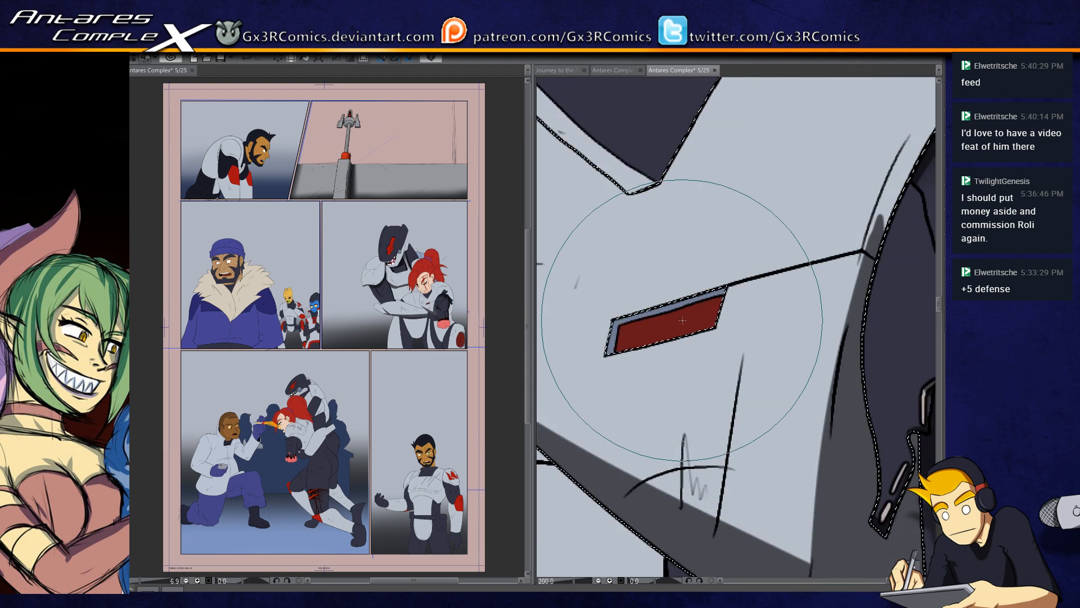
left_click_drag(688, 290, 664, 323)
left_click(727, 305)
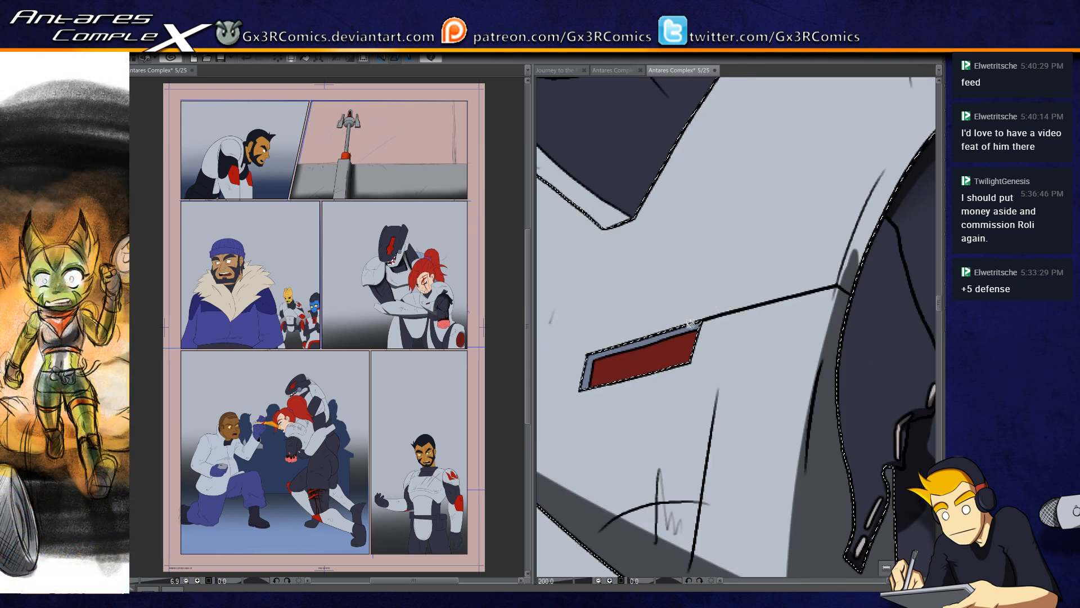
key("b")
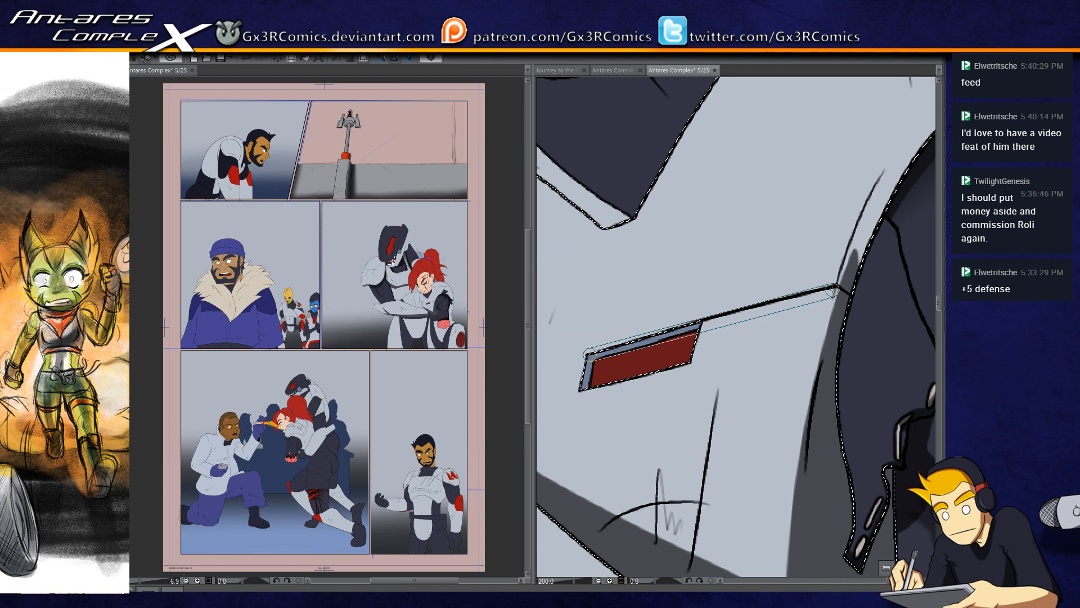
left_click(833, 291, "shift")
key("ctrl+z")
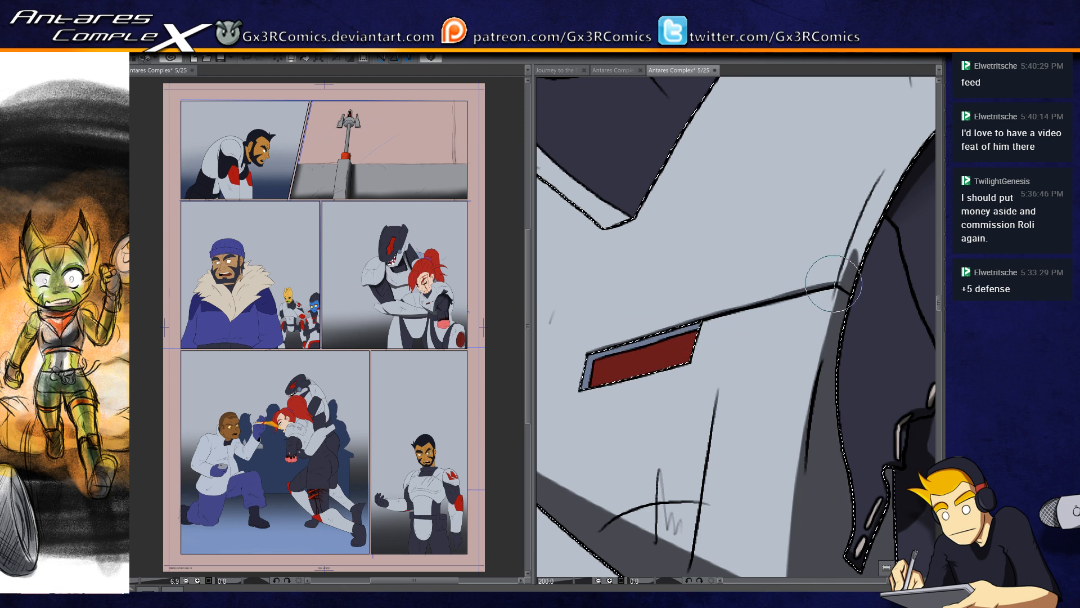
key("b")
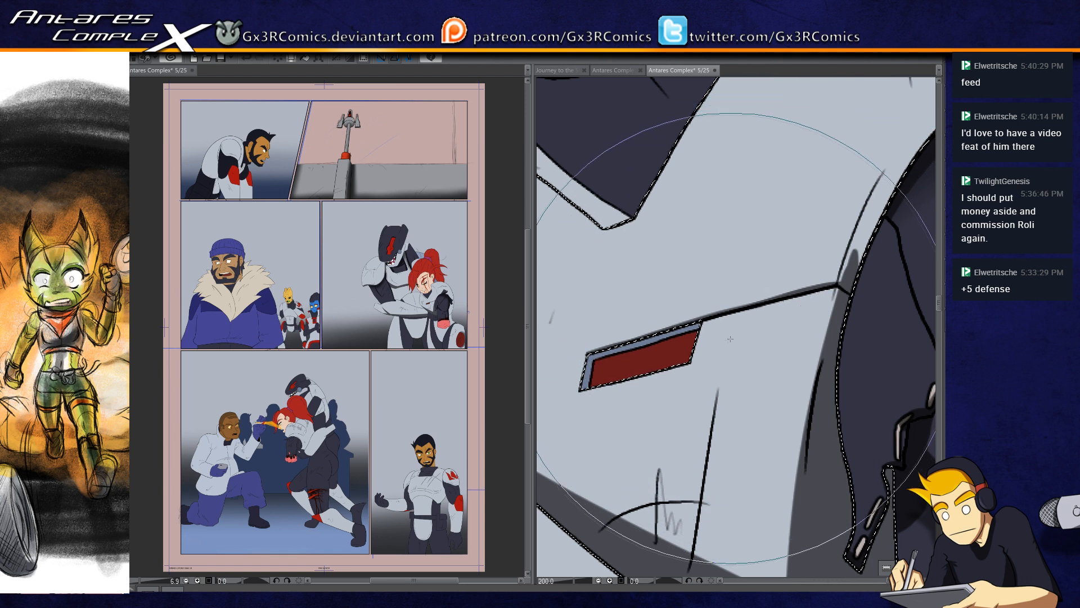
key("[")
key("[")
key("[")
key("[")
key("[")
Step: Extend the chest armor's shadow up along the tied sleeve's curved edge to the knot
left_click_drag(789, 323, 663, 356)
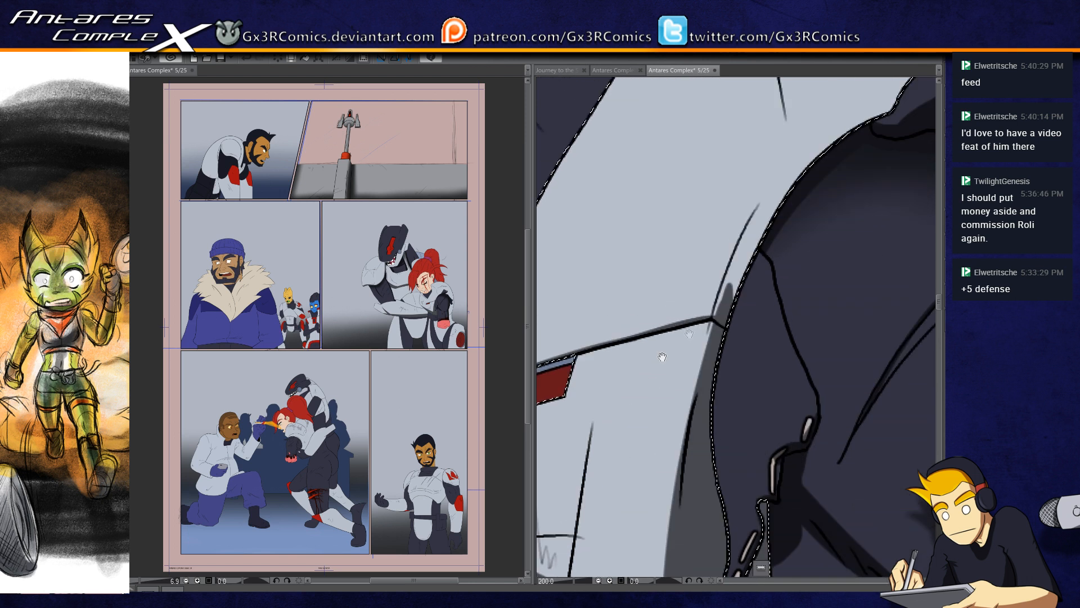
left_click_drag(737, 304, 708, 369)
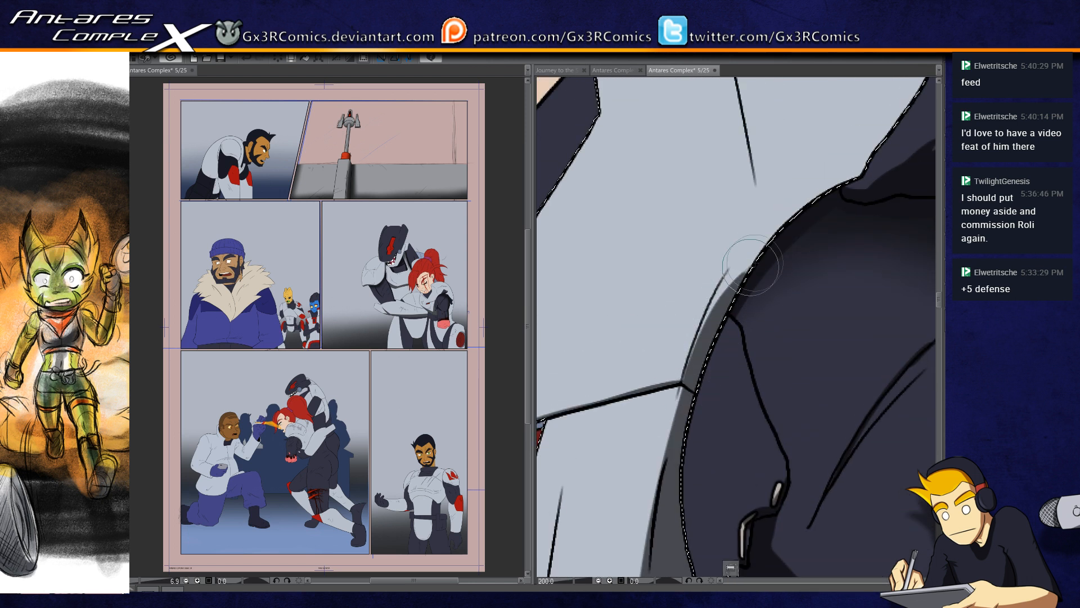
mouse_move(695, 363)
left_mouse_down()
mouse_move(800, 198)
mouse_move(779, 228)
mouse_move(873, 174)
mouse_move(775, 232)
mouse_move(878, 171)
left_mouse_up()
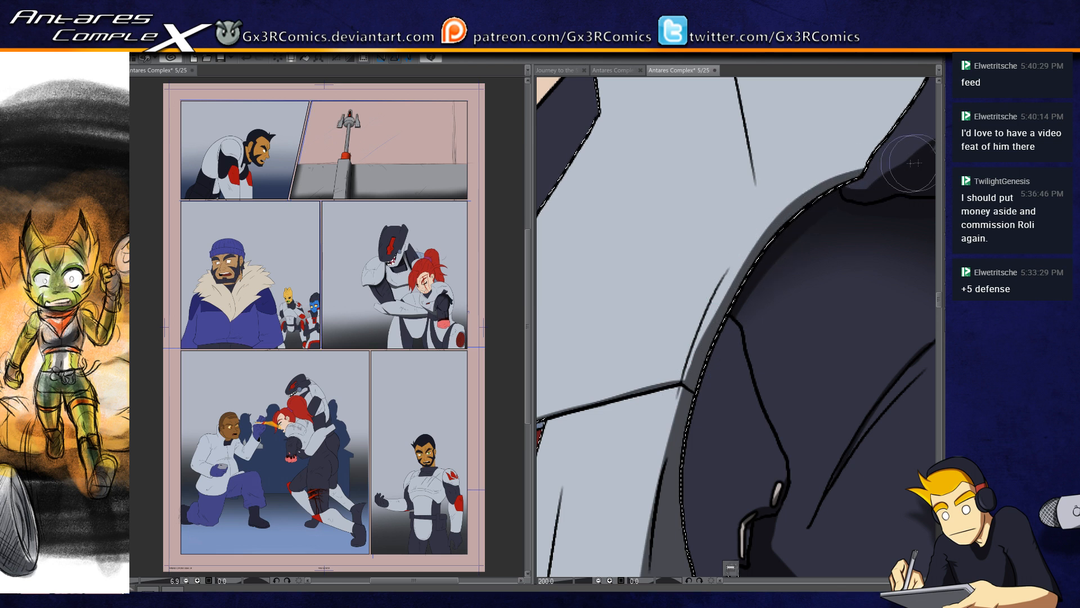
Step: Paint tapering shadows from the short armor crease toward the sleeve and its knot, undoing the misplaced strokes
left_click_drag(746, 230, 719, 400)
left_click_drag(690, 226, 673, 290)
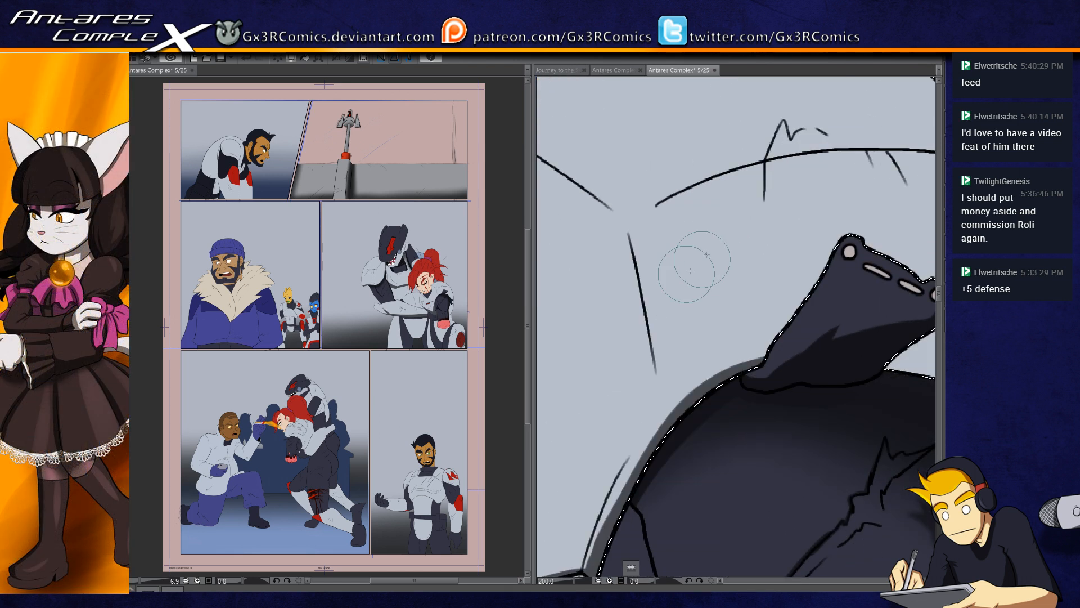
left_click_drag(662, 433, 654, 303)
key("ctrl+z")
left_click_drag(631, 248, 664, 452)
key("ctrl+z")
left_click_drag(639, 271, 661, 447)
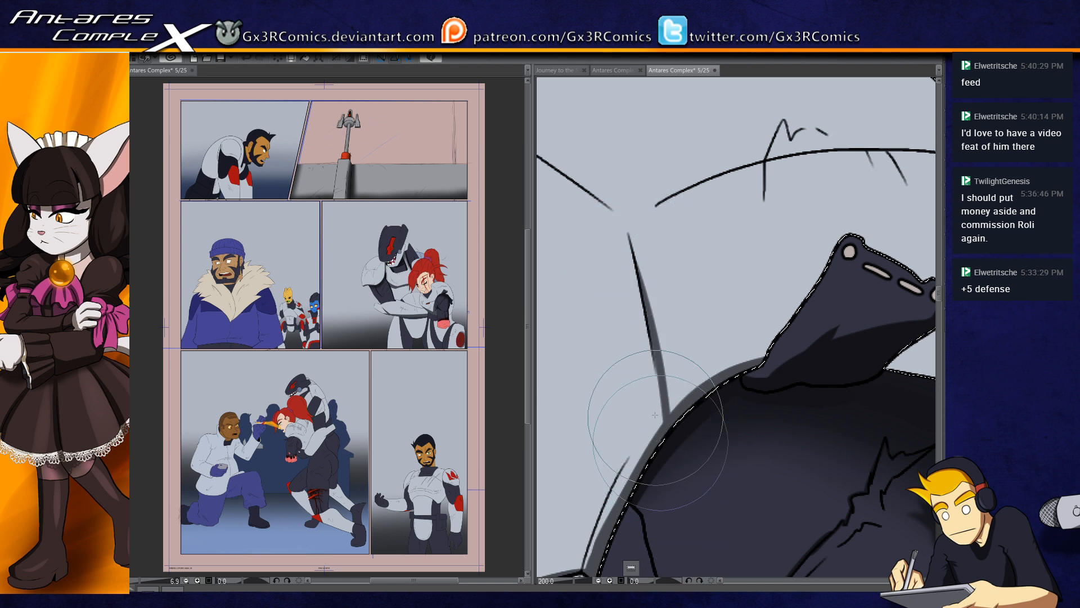
left_click_drag(641, 285, 670, 439)
left_click_drag(650, 333, 668, 433)
left_click_drag(633, 248, 893, 325)
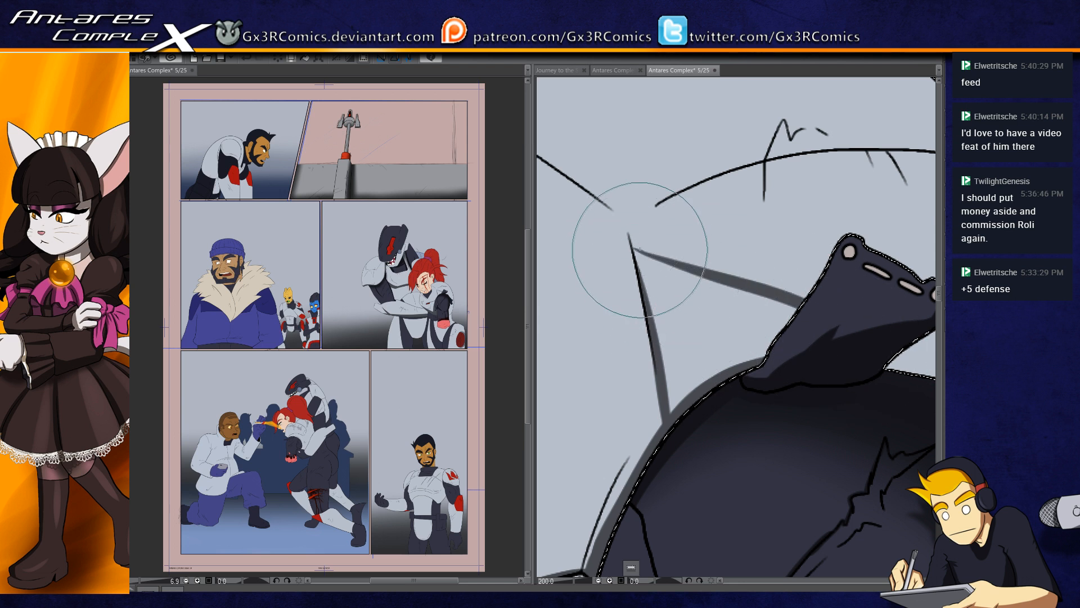
left_click_drag(639, 241, 670, 398)
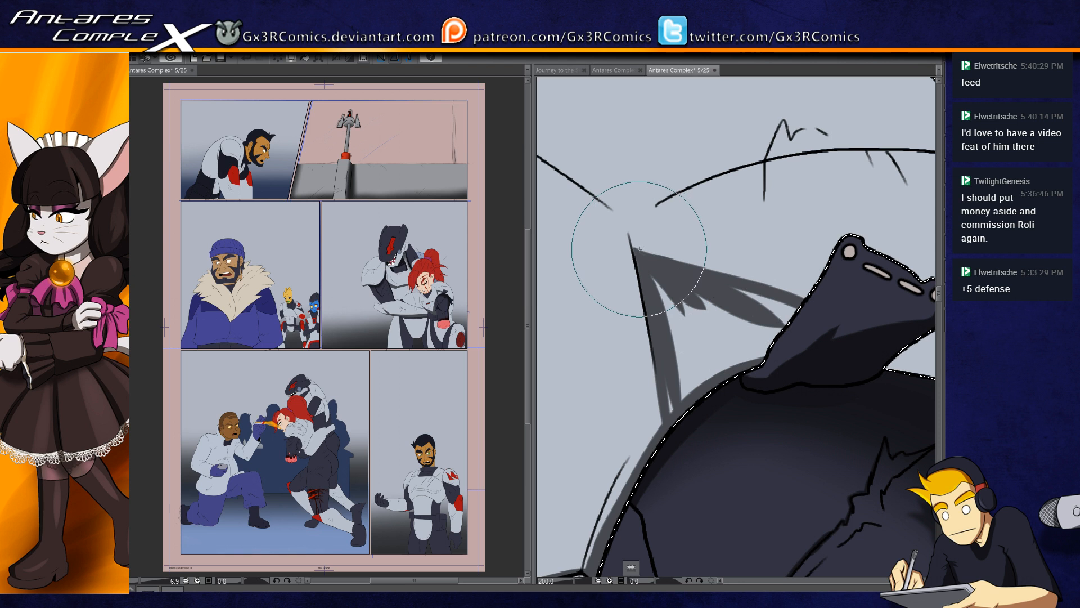
Step: Fill the armor area between the crease and the knot with shadow and carry it around the knot onto the shoulder
left_click_drag(639, 250, 877, 239)
mouse_move(638, 248)
left_mouse_down()
mouse_move(807, 272)
mouse_move(854, 259)
left_mouse_up()
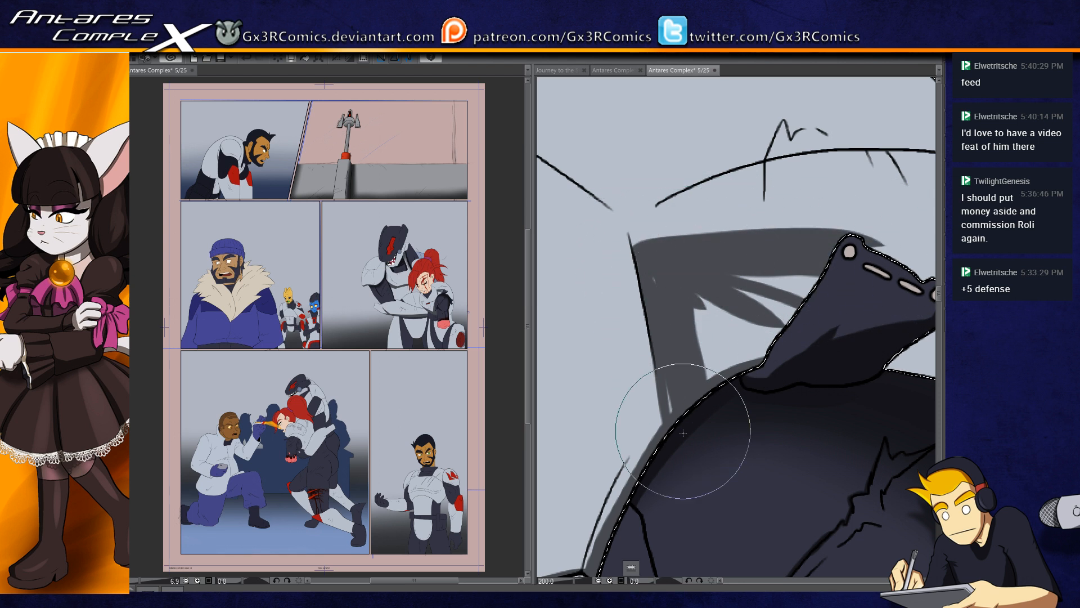
left_click_drag(778, 338, 662, 328)
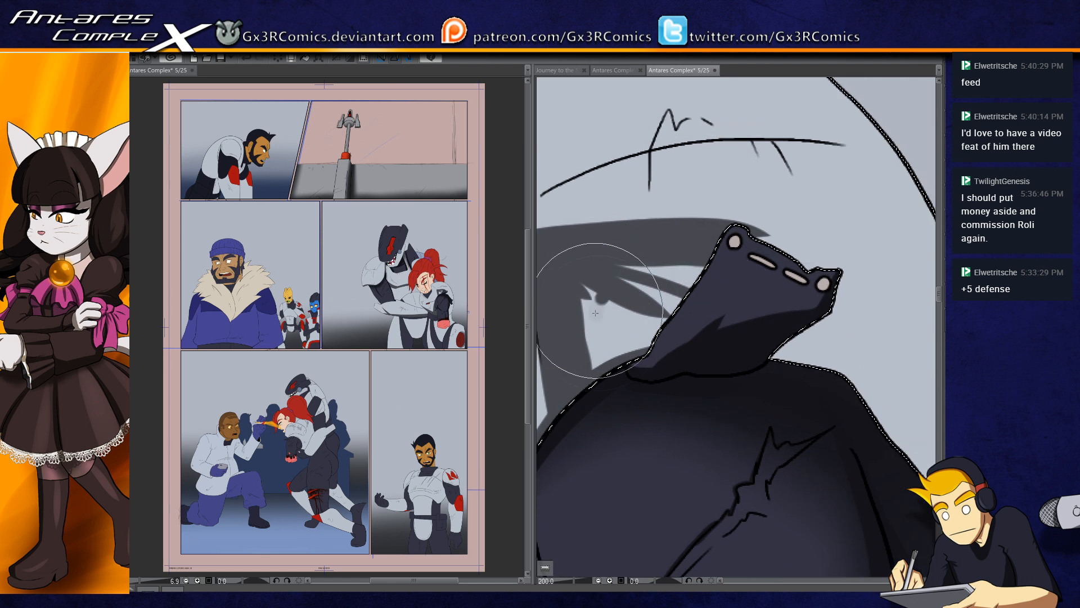
mouse_move(678, 268)
left_mouse_down()
mouse_move(734, 241)
mouse_move(767, 326)
mouse_move(819, 356)
mouse_move(644, 377)
left_mouse_up()
left_click_drag(684, 326, 745, 488)
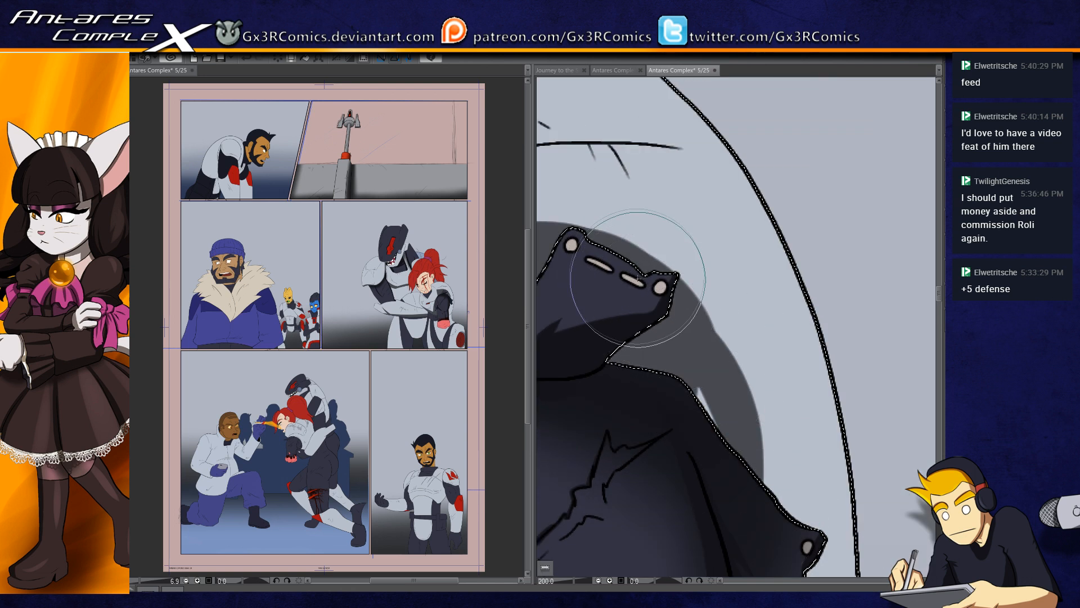
left_click_drag(637, 336, 839, 524)
mouse_move(671, 434)
left_mouse_down()
mouse_move(779, 434)
mouse_move(861, 467)
left_mouse_up()
left_click_drag(639, 364, 683, 269)
Step: Fill the armor collar's inner facet beside the woman's jaw with hard shadow up to the crease lines
left_click_drag(743, 402, 655, 322)
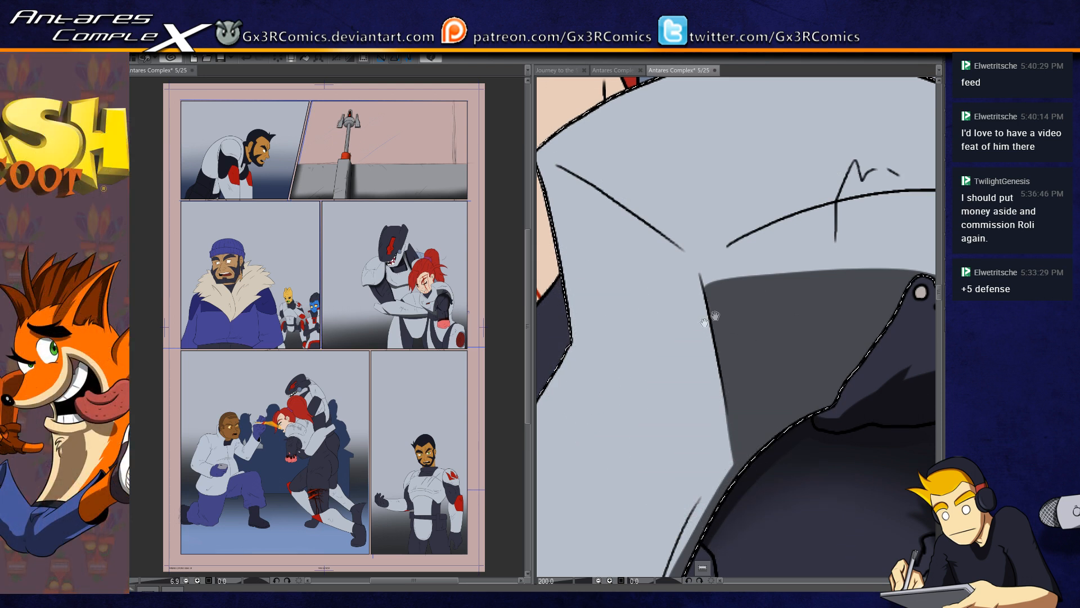
left_click_drag(728, 309, 793, 329)
left_click_drag(605, 332, 703, 415)
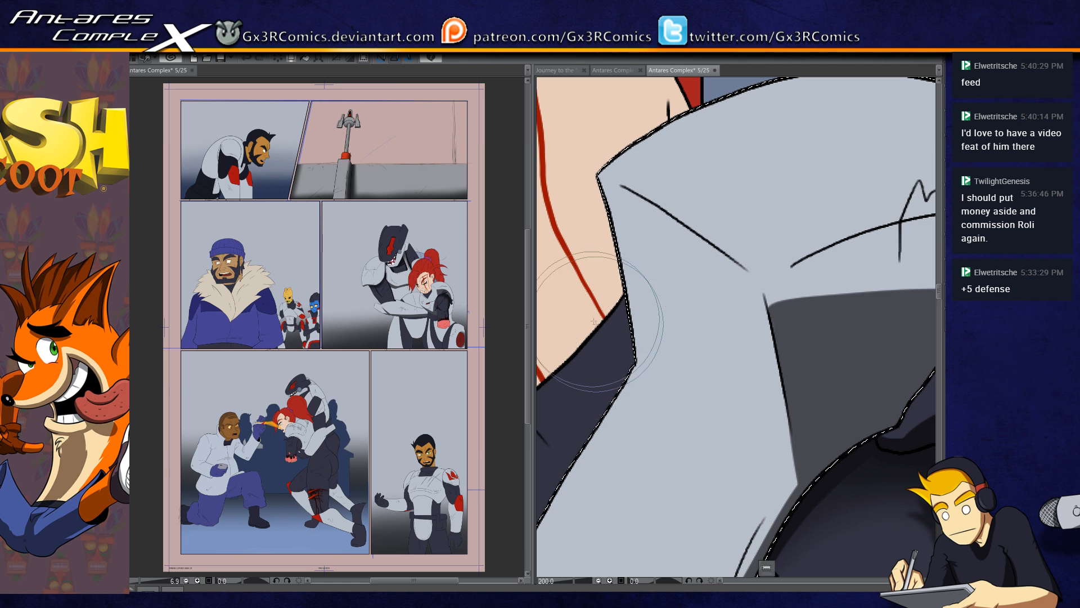
left_click_drag(636, 352, 794, 482)
left_click_drag(659, 367, 804, 433)
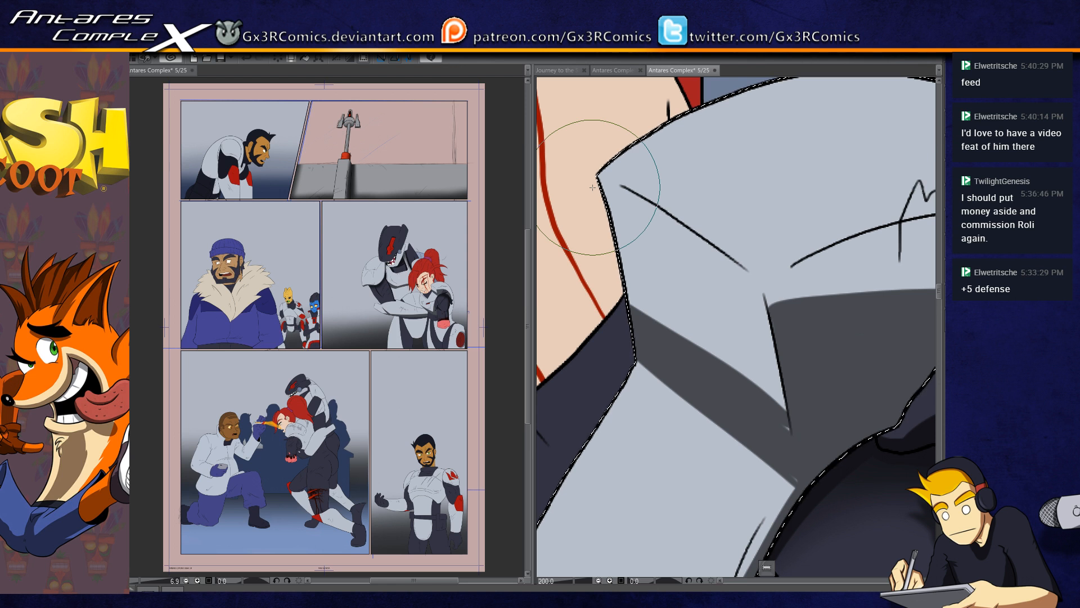
left_click_drag(619, 284, 737, 388)
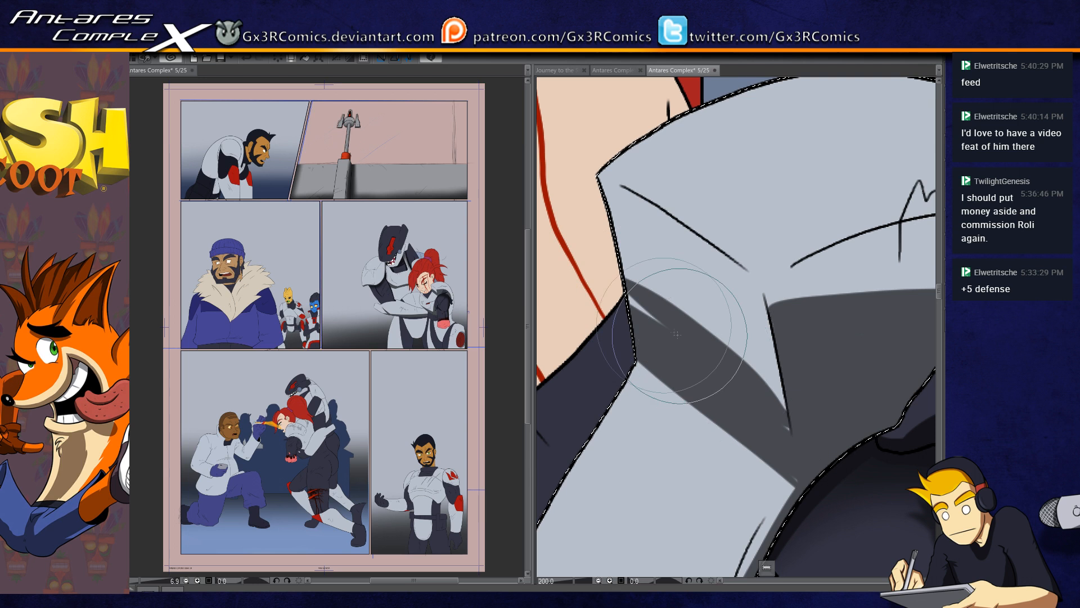
left_click_drag(630, 280, 757, 402)
mouse_move(659, 310)
left_mouse_down()
mouse_move(753, 374)
mouse_move(803, 386)
left_mouse_up()
left_click_drag(619, 217, 771, 337)
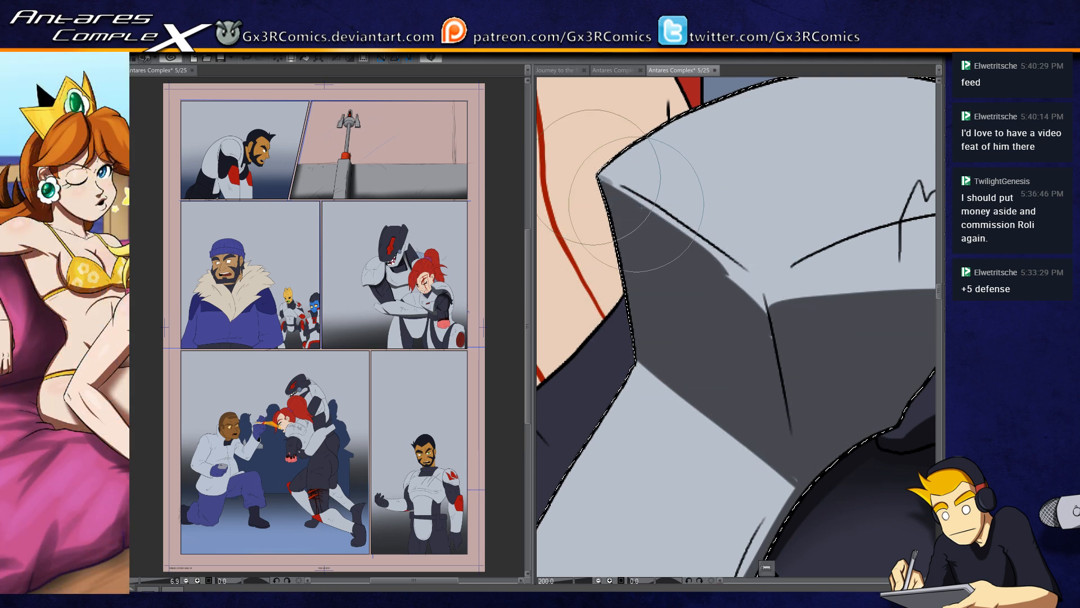
mouse_move(637, 204)
left_mouse_down()
mouse_move(758, 291)
mouse_move(608, 187)
mouse_move(765, 297)
mouse_move(734, 268)
mouse_move(765, 345)
mouse_move(757, 292)
mouse_move(771, 341)
mouse_move(746, 268)
mouse_move(725, 256)
mouse_move(765, 287)
mouse_move(737, 260)
mouse_move(757, 276)
mouse_move(739, 270)
mouse_move(751, 305)
mouse_move(756, 279)
mouse_move(762, 296)
mouse_move(740, 270)
mouse_move(756, 300)
mouse_move(754, 273)
mouse_move(738, 273)
mouse_move(761, 299)
mouse_move(753, 264)
mouse_move(768, 286)
mouse_move(751, 263)
left_mouse_up()
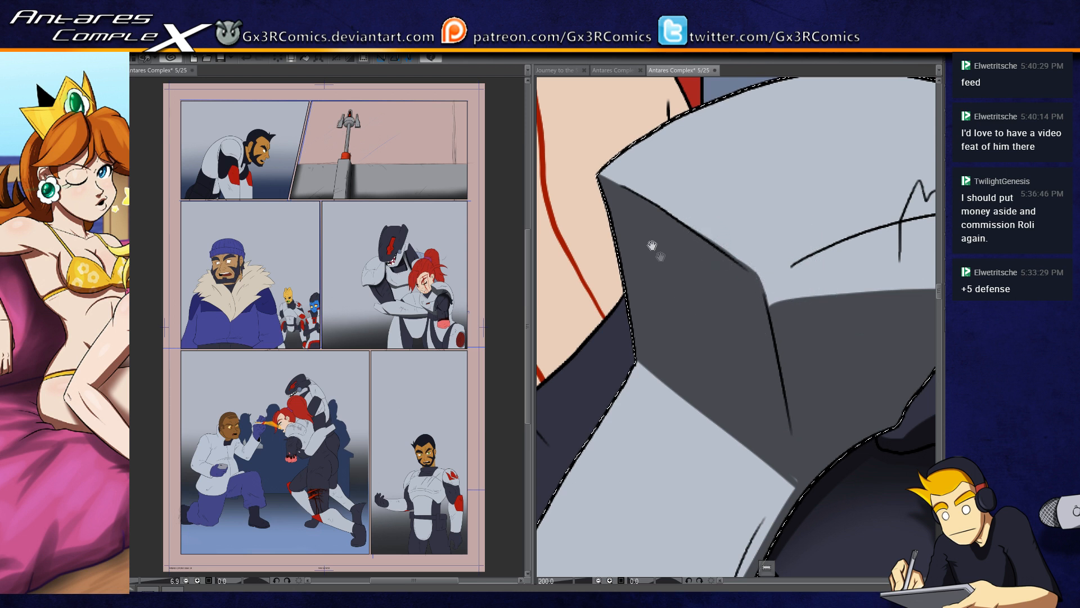
Step: Select the woman's dark neck undersuit and paint a shadow beneath her jaw
left_click_drag(664, 257, 700, 277)
scroll(663, 377, "down", 2)
left_click_drag(623, 381, 695, 335)
key("w")
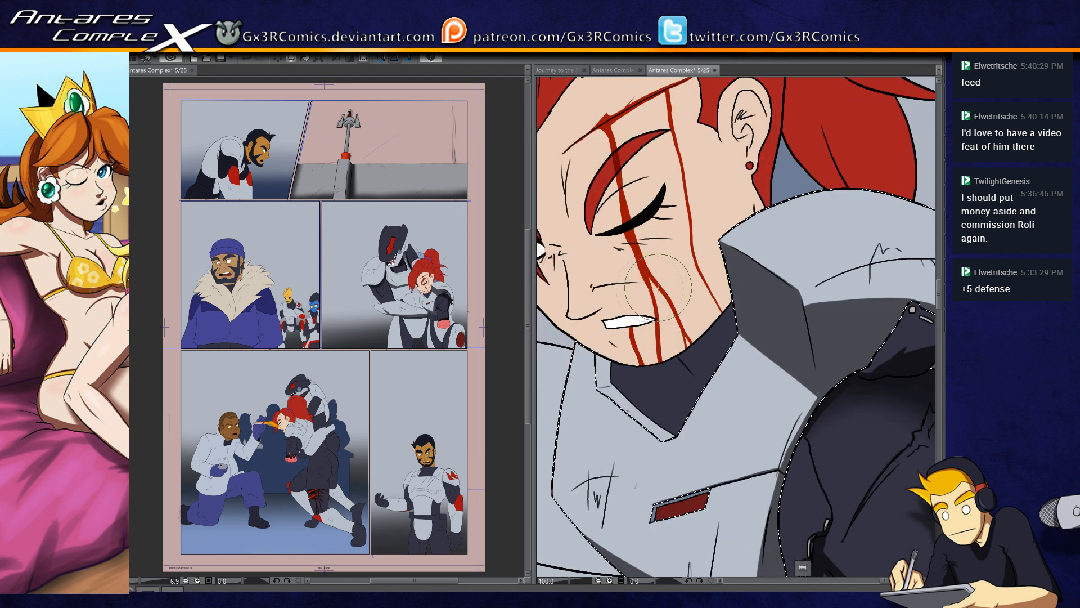
left_click_drag(693, 365, 716, 412)
key("ctrl+z")
left_click(666, 391)
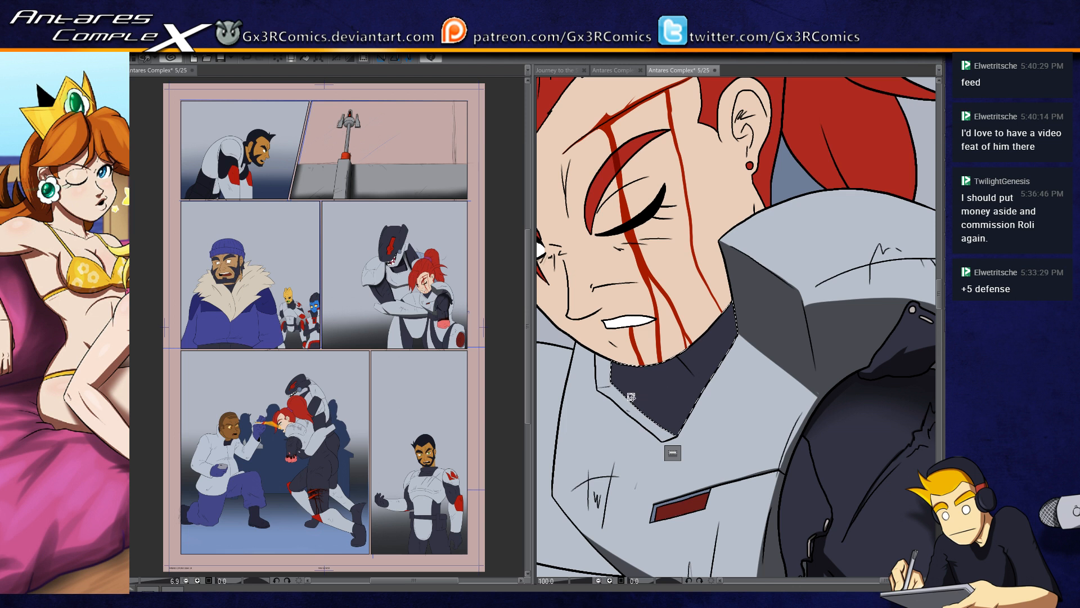
mouse_move(685, 367)
left_mouse_down()
mouse_move(698, 382)
mouse_move(690, 371)
mouse_move(705, 327)
left_mouse_up()
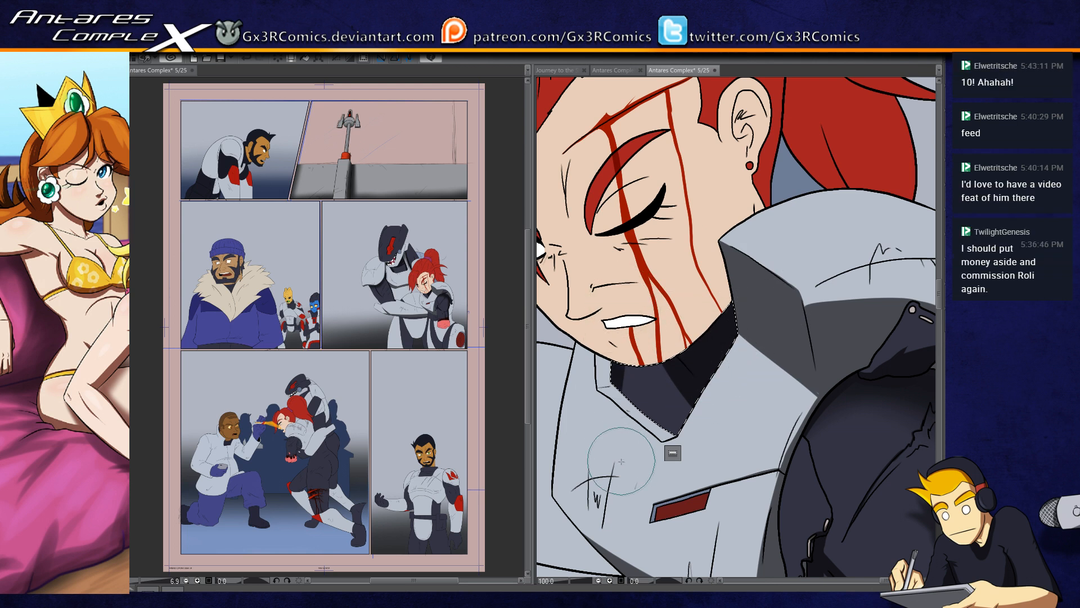
Step: Select the woman's light armor and airbrush a soft skin-tone glow along the neckline below her jaw
key("ctrl+d")
left_click_drag(596, 426, 710, 375)
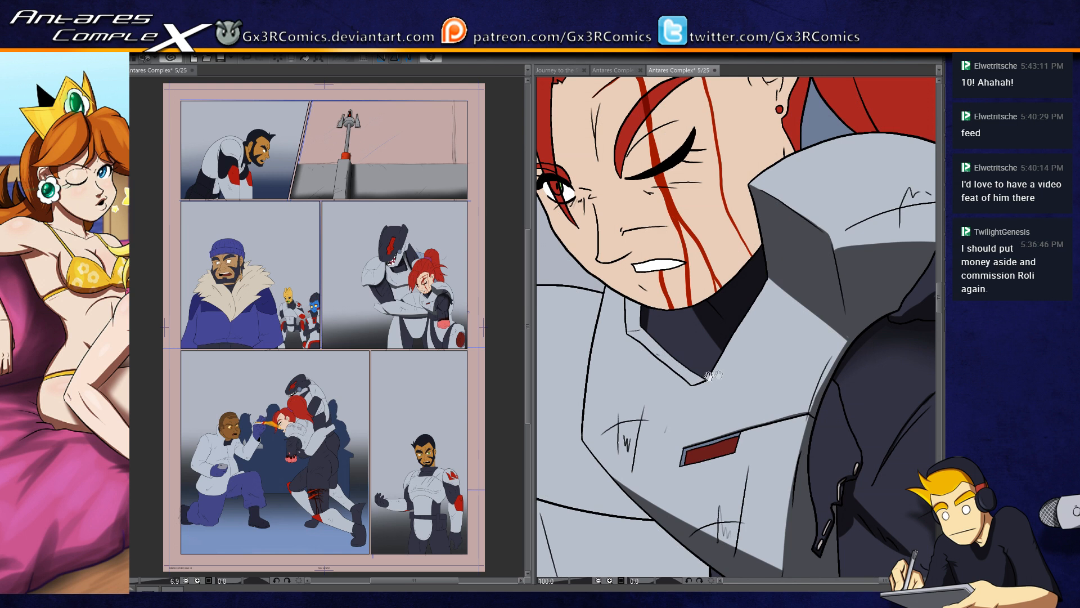
left_click_drag(702, 457, 674, 305)
left_click(748, 389)
key("b")
key("b")
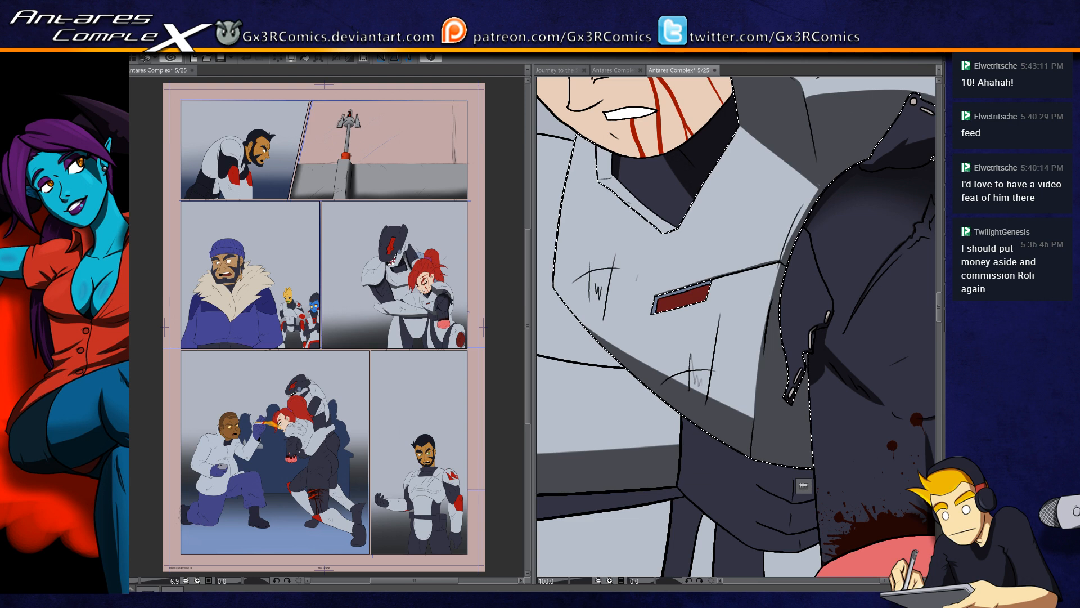
left_click_drag(636, 143, 609, 253)
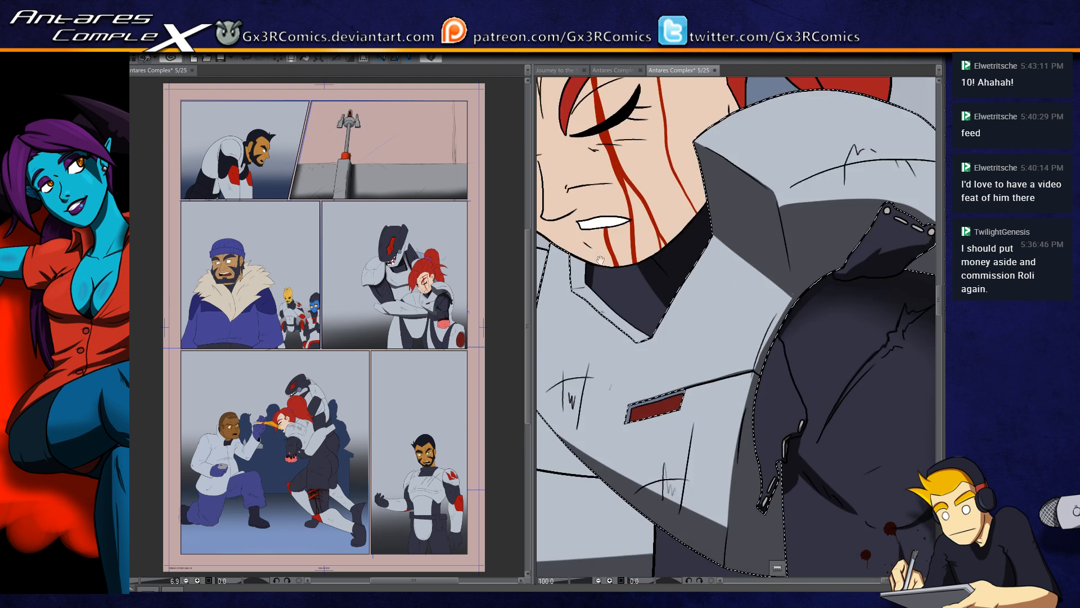
key("b")
mouse_move(680, 283)
left_mouse_down()
mouse_move(657, 391)
mouse_move(699, 270)
mouse_move(660, 312)
mouse_move(690, 318)
mouse_move(642, 390)
left_mouse_up()
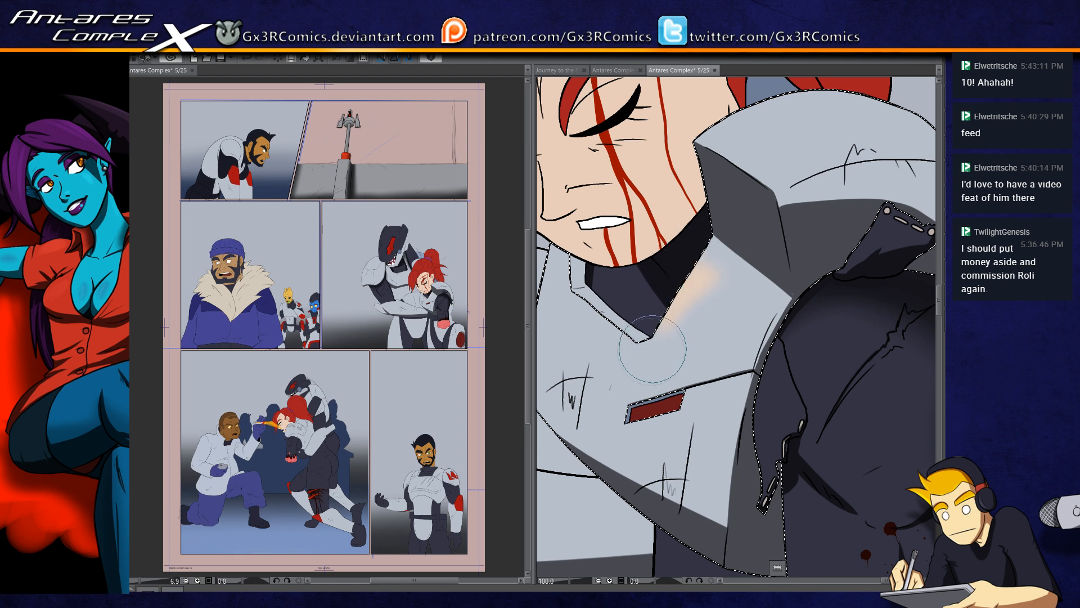
Step: Enlarge the airbrush and spread the skin-tone glow more broadly around the armor's V-shaped neckline
key("bracketleft")
key("bracketleft")
key("bracketright")
key("bracketright")
key("bracketright")
key("bracketright")
key("bracketright")
key("bracketright")
key("bracketright")
key("bracketright")
key("bracketright")
mouse_move(688, 288)
left_mouse_down()
mouse_move(682, 276)
mouse_move(695, 288)
mouse_move(617, 274)
left_mouse_up()
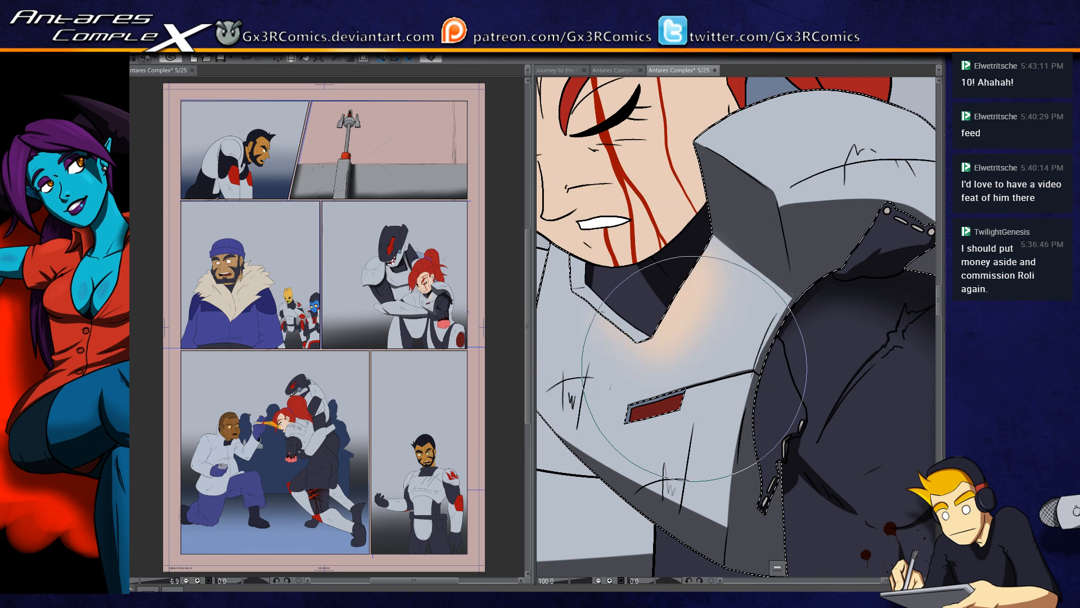
Step: Sample the hair's red and airbrush soft red reflections onto the armor's chest and upper collar edge, undoing the first stroke
left_click_drag(734, 88, 716, 221)
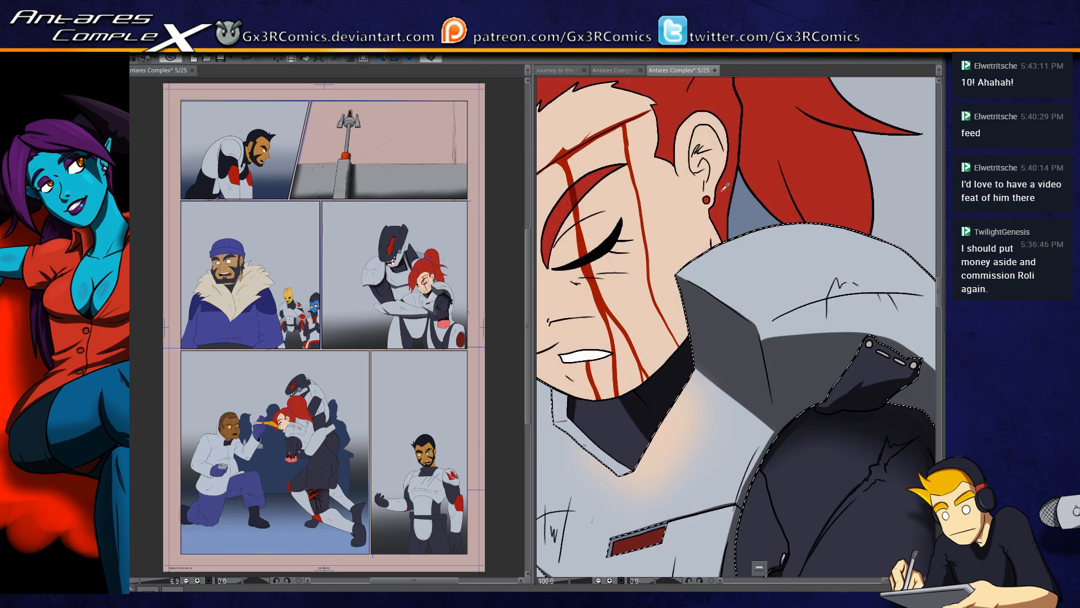
mouse_move(709, 437)
left_mouse_down()
mouse_move(656, 476)
mouse_move(650, 500)
mouse_move(722, 394)
mouse_move(703, 393)
mouse_move(725, 406)
left_mouse_up()
key("ctrl+z")
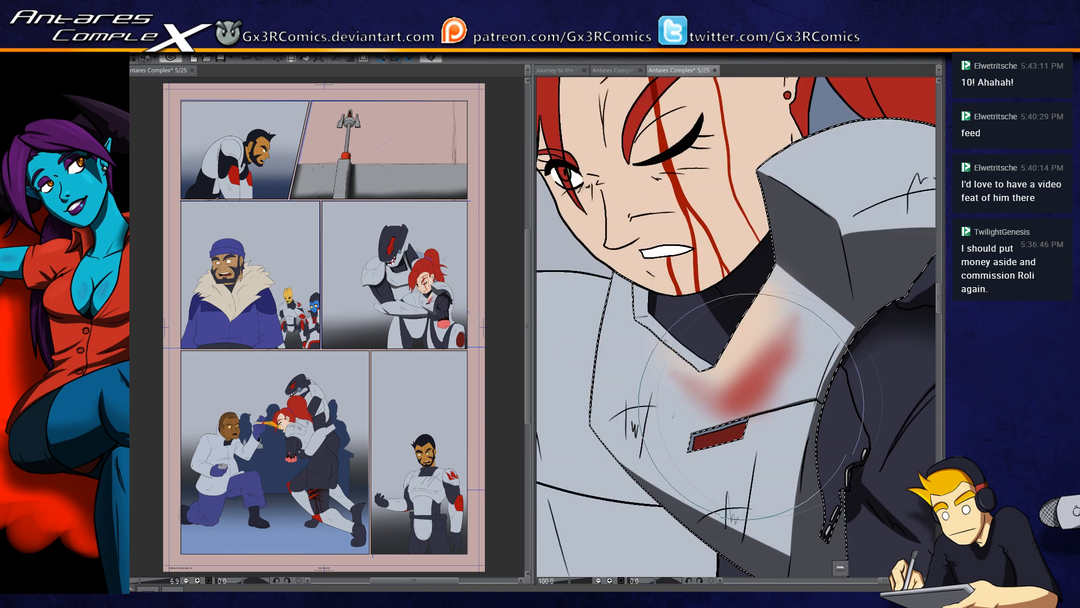
left_click_drag(800, 296, 654, 465)
left_click_drag(714, 238, 838, 213)
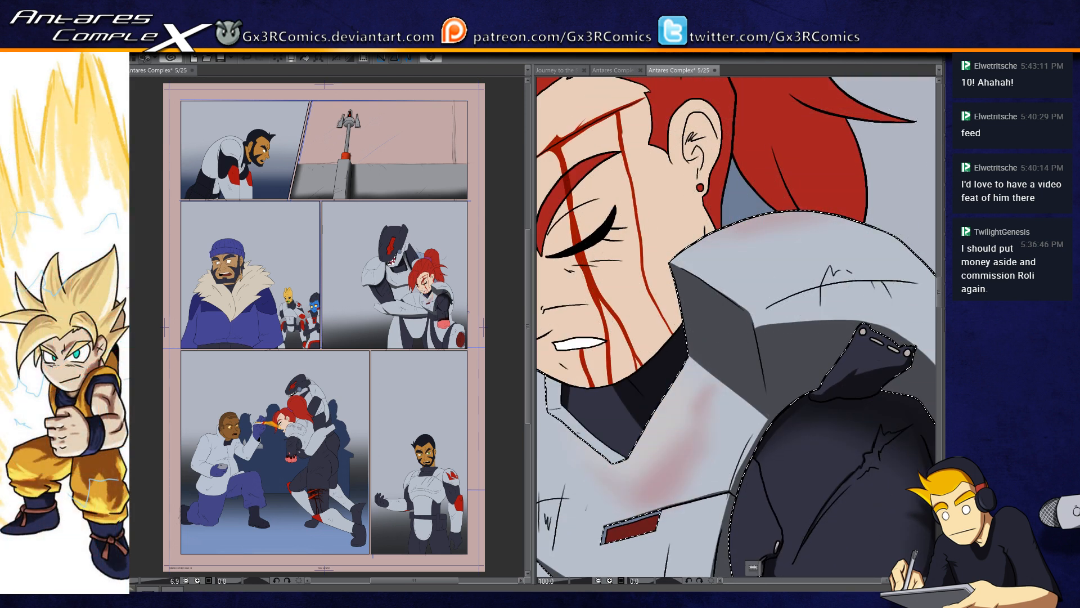
left_click_drag(605, 404, 775, 349)
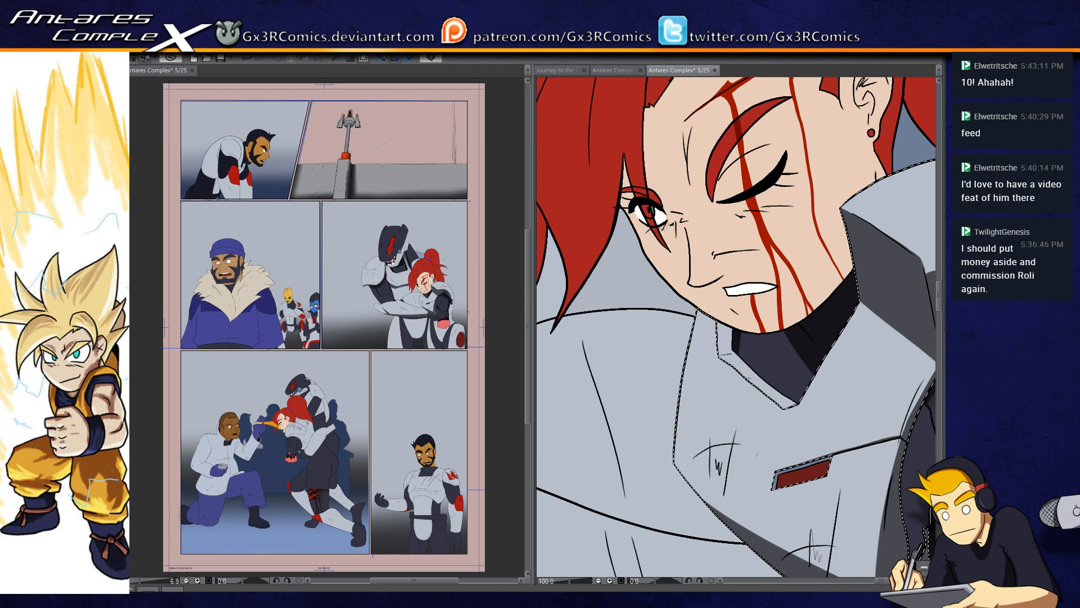
Step: Select the woman's skin and paint hard shadows beside her fringe and inside her ear
left_click_drag(644, 290, 597, 399)
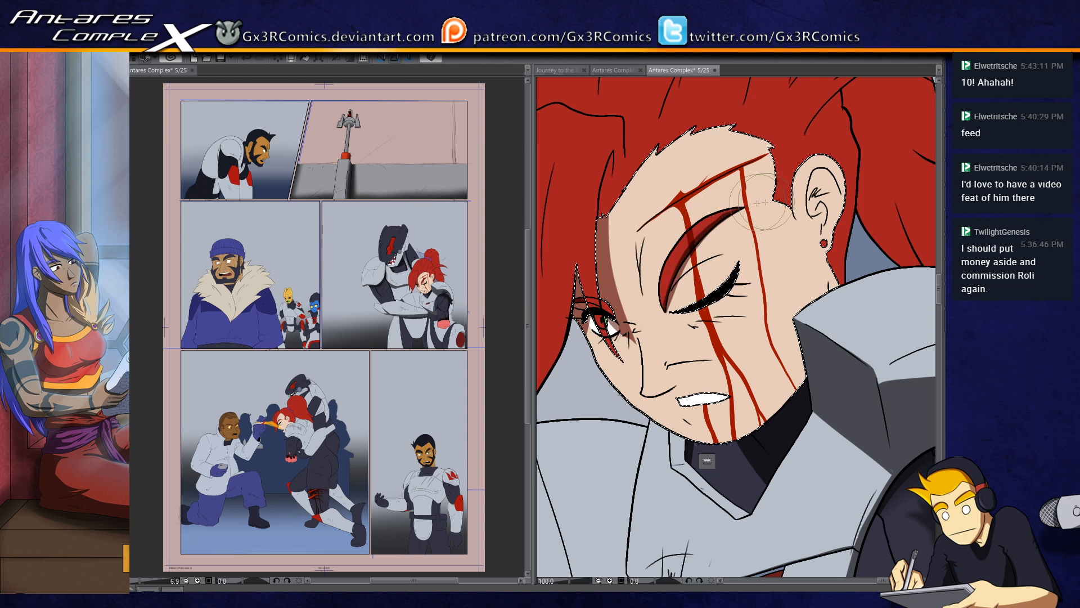
left_click_drag(824, 203, 699, 246)
scroll(699, 256, "up", 3)
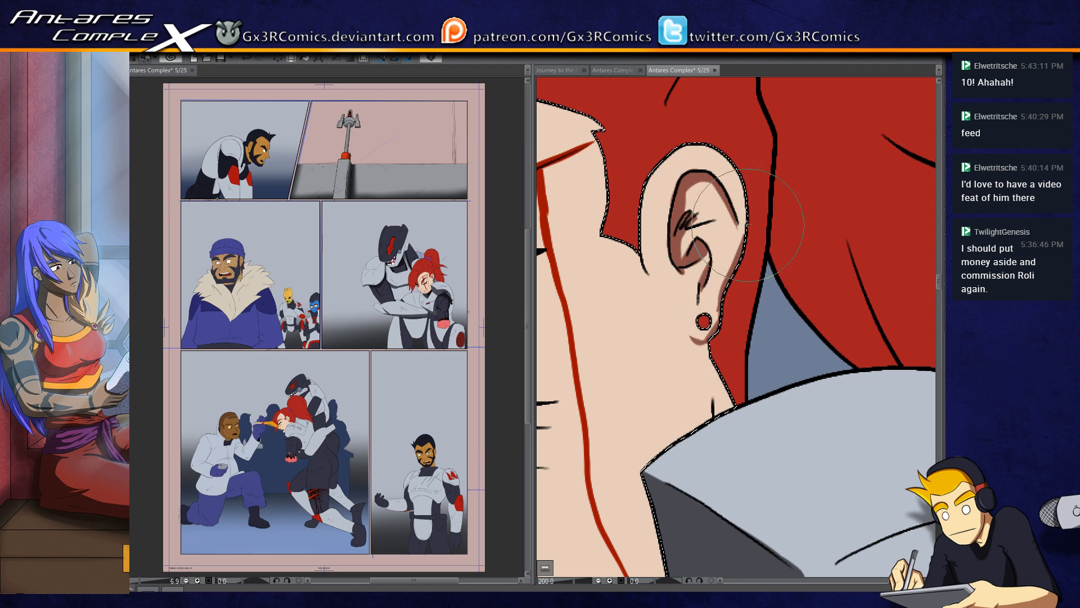
Step: Paint a thin tapering shadow along the crease above the woman's closed eyelid
mouse_move(663, 336)
left_mouse_down()
mouse_move(652, 189)
mouse_move(878, 165)
mouse_move(852, 218)
left_mouse_up()
left_click_drag(590, 292, 706, 216)
left_click_drag(589, 294, 703, 223)
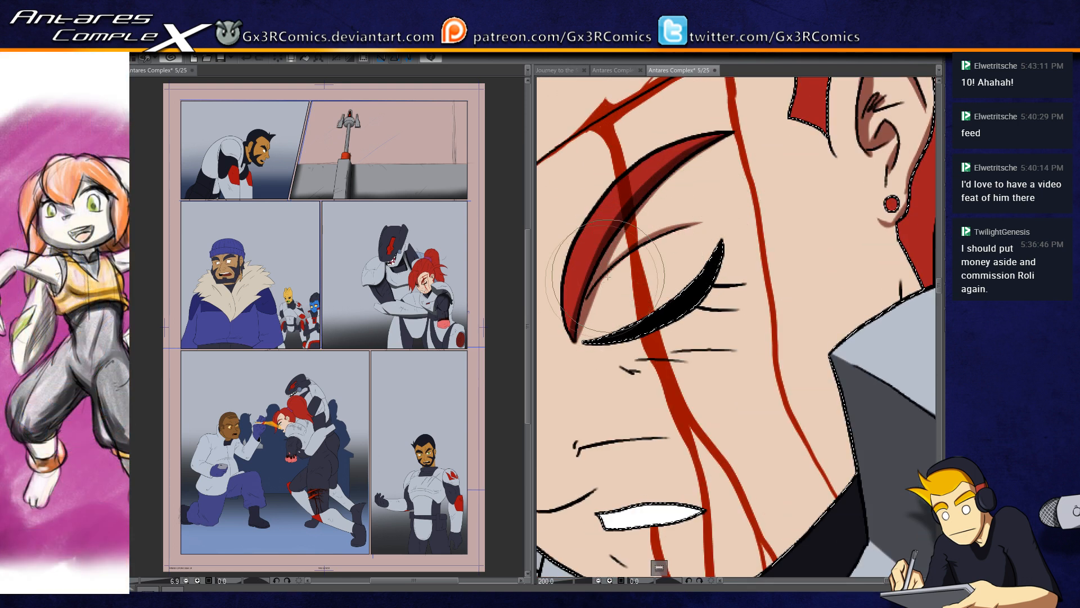
Step: Shade beneath the woman's nose and add thin shadows along her cheek crease
mouse_move(603, 480)
left_mouse_down()
mouse_move(788, 478)
mouse_move(788, 457)
mouse_move(722, 411)
mouse_move(695, 363)
left_mouse_up()
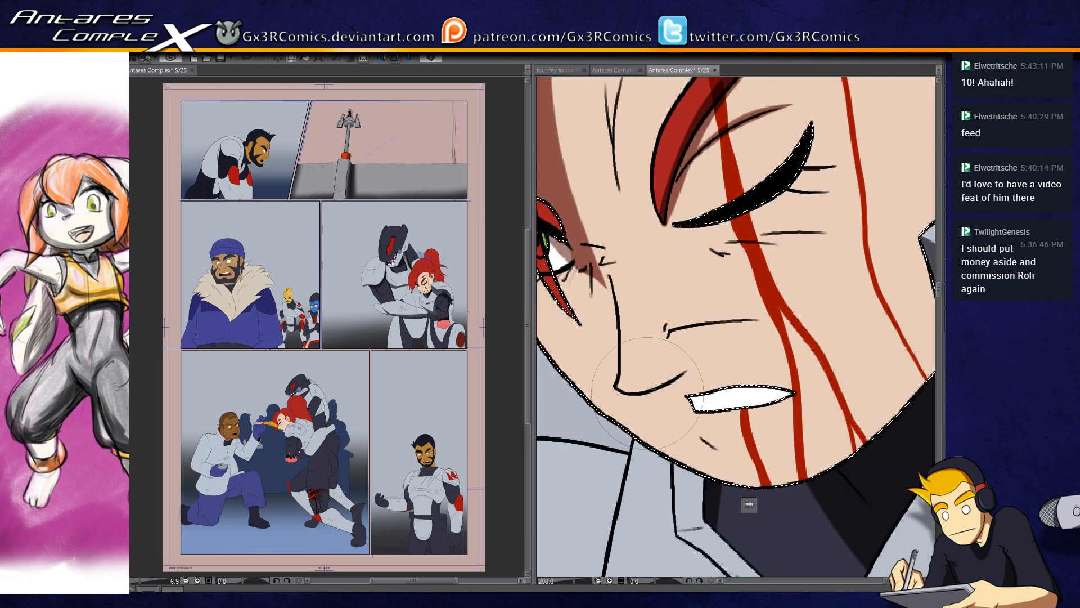
mouse_move(625, 390)
left_mouse_down()
mouse_move(687, 370)
mouse_move(679, 374)
left_mouse_up()
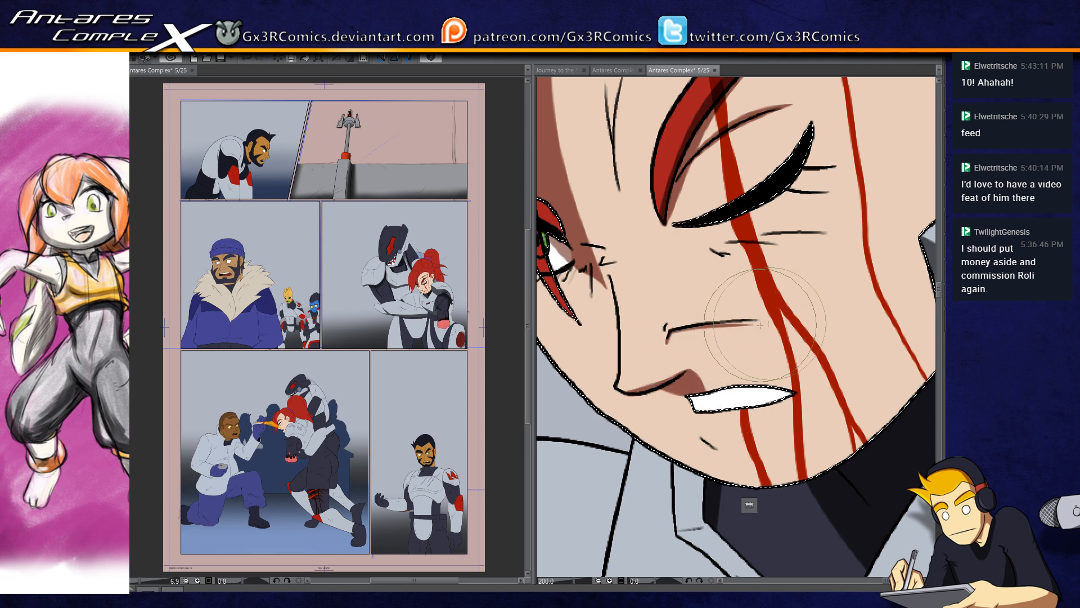
left_click_drag(692, 328, 771, 320)
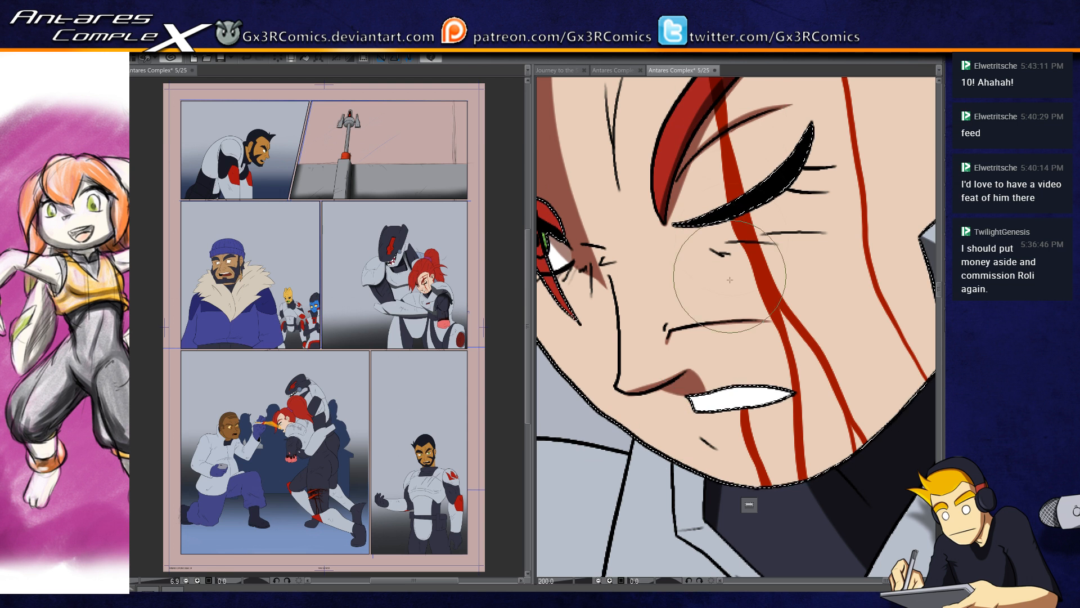
left_click_drag(730, 277, 684, 275)
left_click_drag(700, 321, 768, 323)
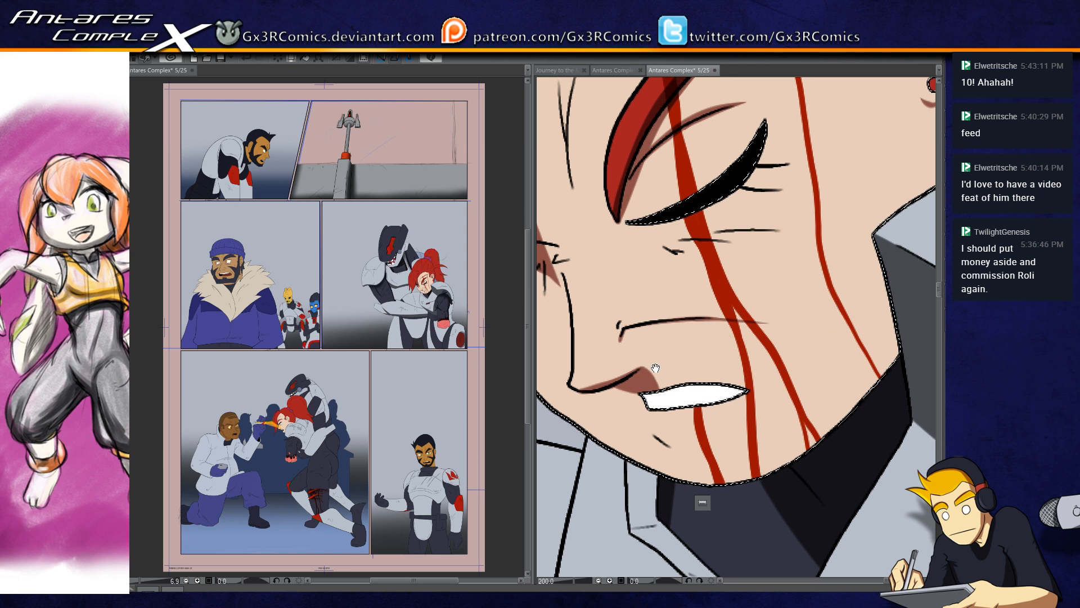
Step: Paint thin shadows beside the nose crease and along the frown lines on the woman's forehead
left_click_drag(667, 366, 678, 360)
left_click_drag(625, 323, 645, 405)
left_click_drag(584, 338, 611, 332)
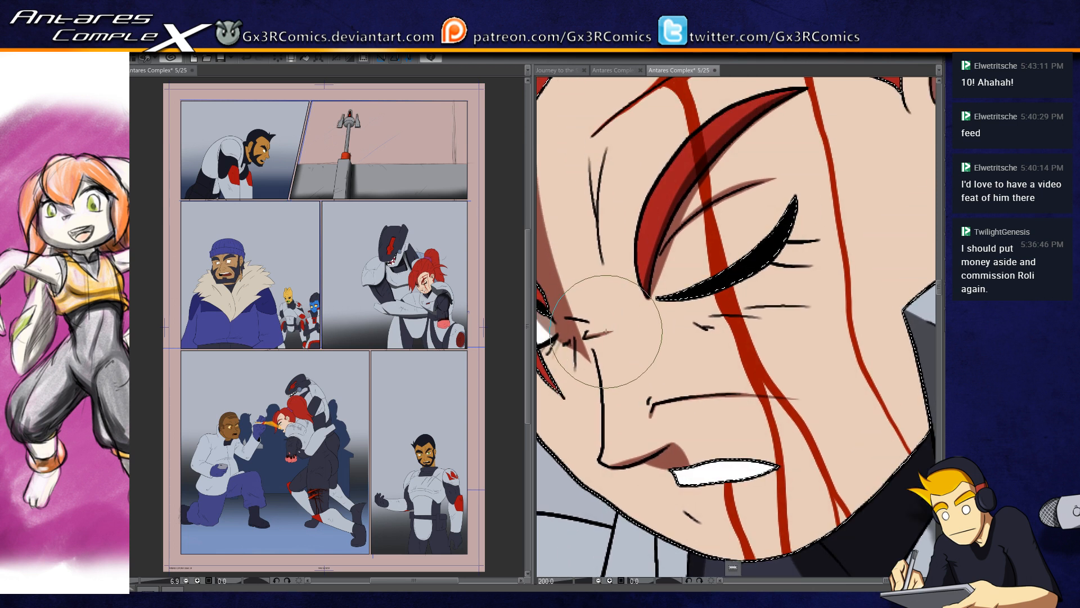
mouse_move(580, 298)
left_mouse_down()
mouse_move(596, 344)
mouse_move(629, 171)
left_mouse_up()
mouse_move(619, 277)
left_mouse_down()
mouse_move(618, 219)
mouse_move(635, 160)
left_mouse_up()
mouse_move(618, 261)
left_mouse_down()
mouse_move(609, 198)
mouse_move(577, 368)
left_mouse_up()
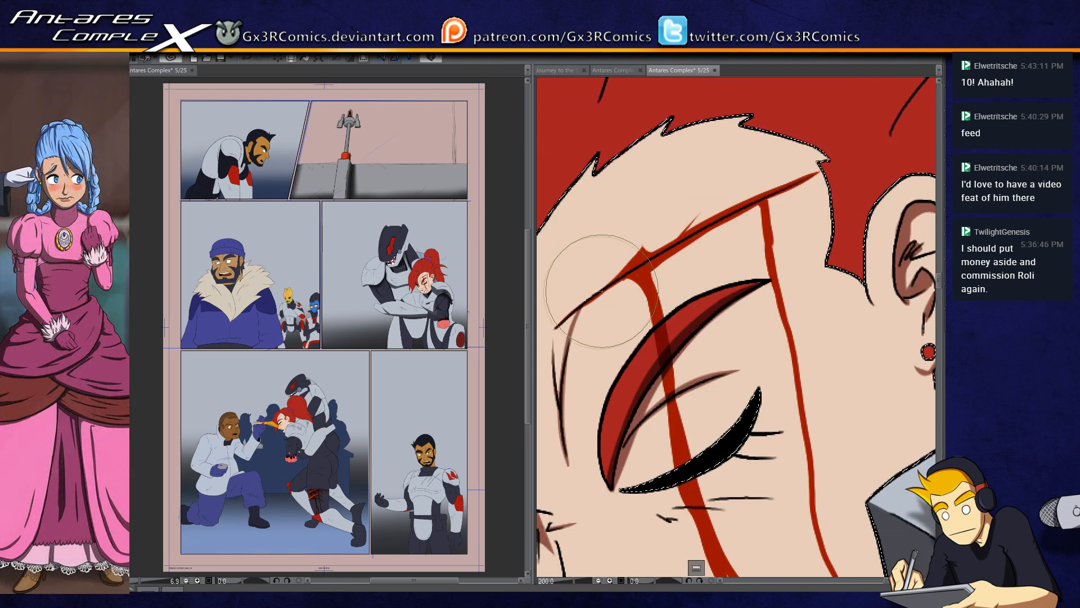
Step: Paint a thin shadow along the bloody gash across the forehead, undoing the first stroke
mouse_move(565, 317)
left_mouse_down()
mouse_move(687, 229)
mouse_move(558, 324)
mouse_move(624, 278)
left_mouse_up()
key("ctrl+z")
left_click_drag(772, 192, 694, 233)
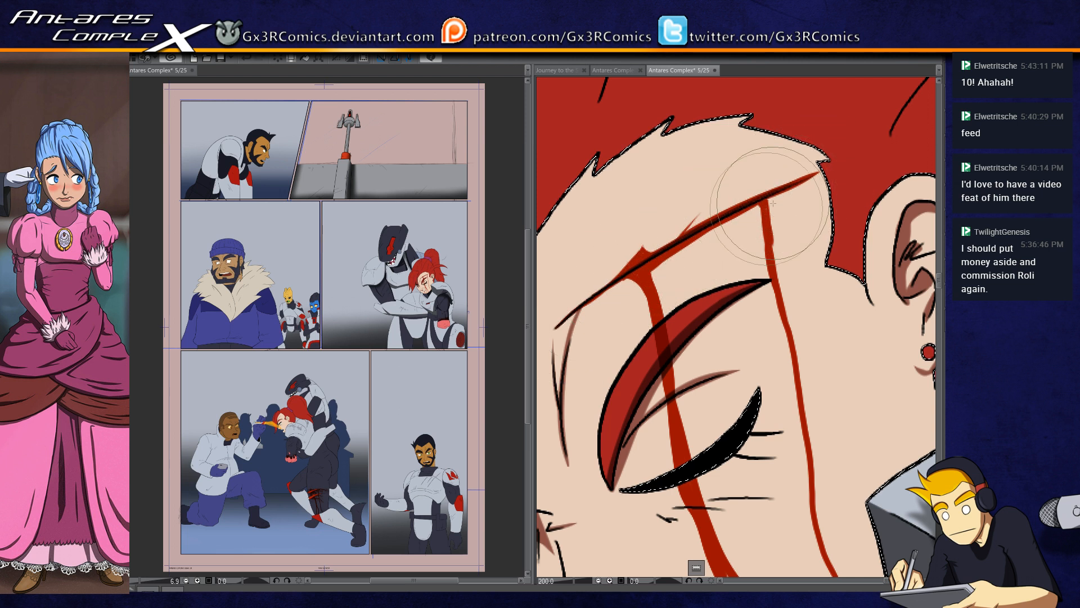
Step: Select the main section of the woman's red hair and paint dark shadow around her ear and along the strand above it
key("ctrl+d")
left_click_drag(778, 189, 670, 244)
key("w")
left_click(750, 319)
left_click_drag(820, 242, 735, 319)
mouse_move(787, 246)
left_mouse_down()
mouse_move(745, 307)
mouse_move(787, 332)
mouse_move(730, 523)
mouse_move(762, 514)
left_mouse_up()
left_click_drag(642, 420, 769, 220)
mouse_move(773, 174)
left_mouse_down()
mouse_move(720, 230)
mouse_move(697, 273)
left_mouse_up()
left_click_drag(809, 159, 711, 302)
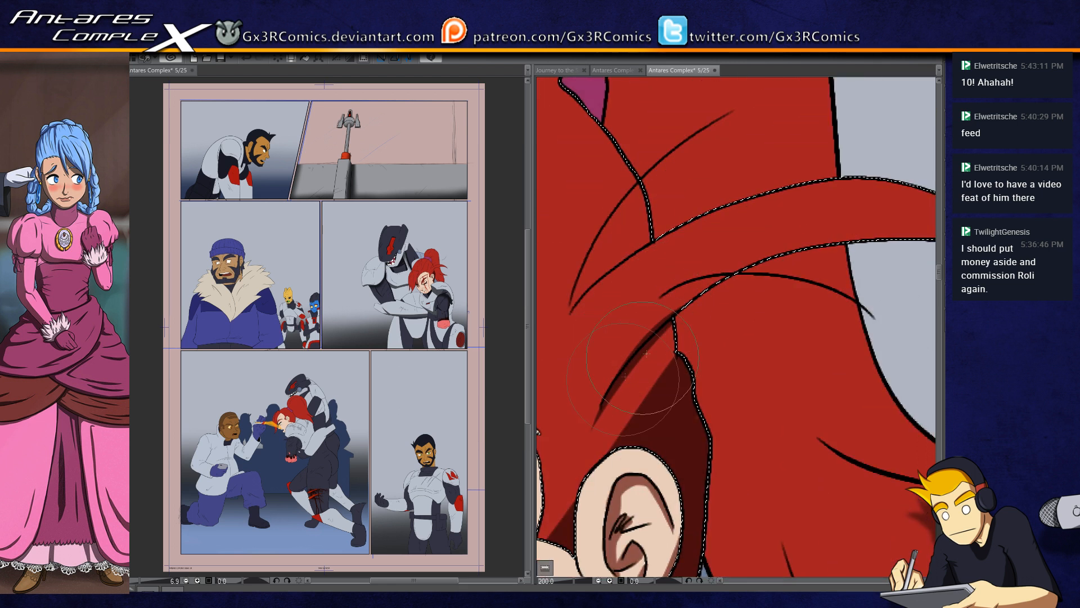
Step: Add pointed shadow strokes above the ear up to the base of the long strand, undoing the misplaced stroke
left_click_drag(686, 358, 659, 421)
left_click_drag(687, 346, 618, 445)
left_click_drag(780, 243, 673, 312)
scroll(725, 296, "up", 1)
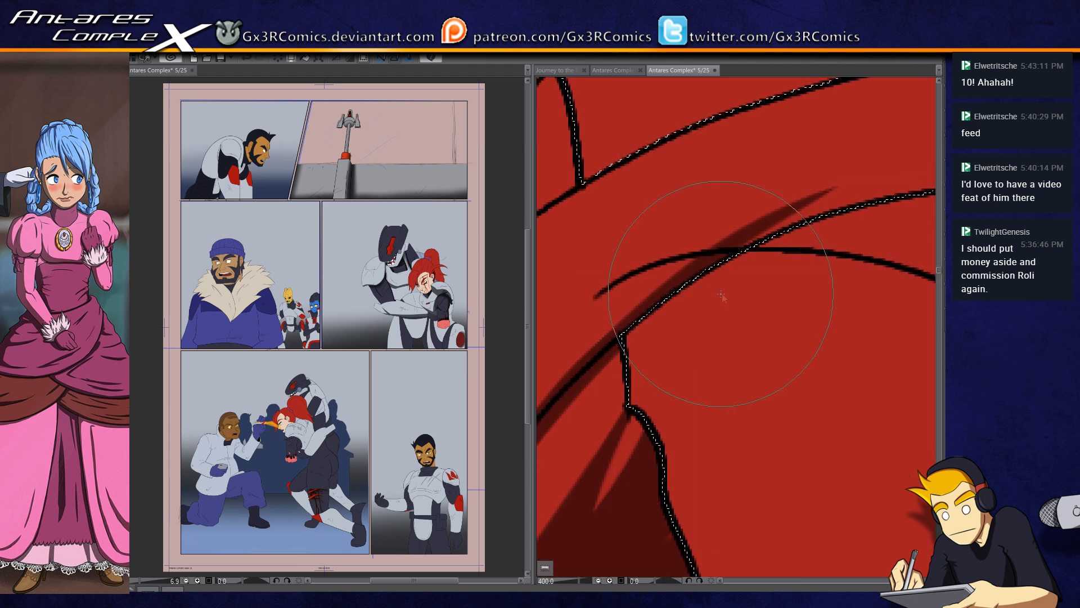
scroll(712, 297, "down", 1)
left_click_drag(791, 316, 692, 353)
key("ctrl+z")
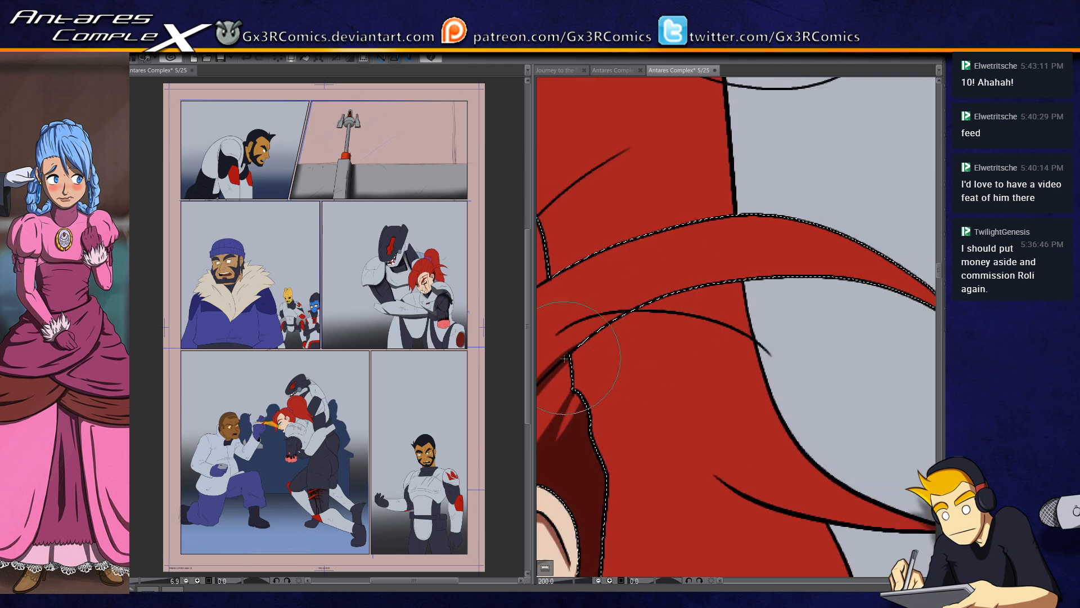
Step: Paint a tapering shadow along the underside of the long curved hair strand out to its tip
mouse_move(628, 304)
left_mouse_down()
mouse_move(700, 278)
mouse_move(811, 273)
left_mouse_up()
left_click_drag(685, 286, 867, 276)
mouse_move(783, 274)
left_mouse_down()
mouse_move(903, 290)
mouse_move(738, 315)
left_mouse_up()
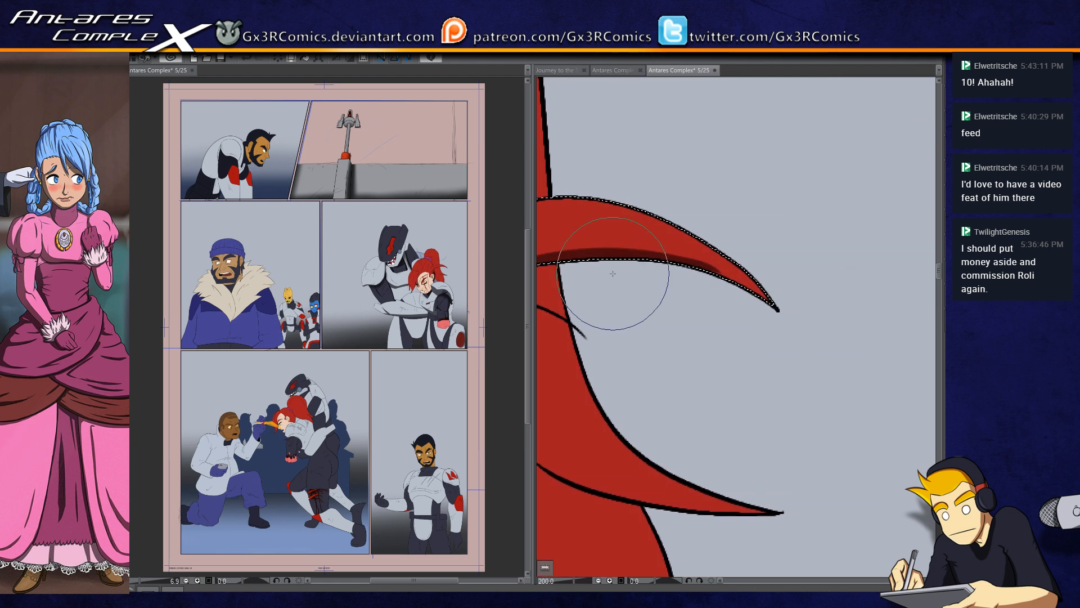
Step: Select the lower ponytail section and fill its inner side behind the ear with dark, pointed shadow
left_click_drag(691, 449, 798, 360)
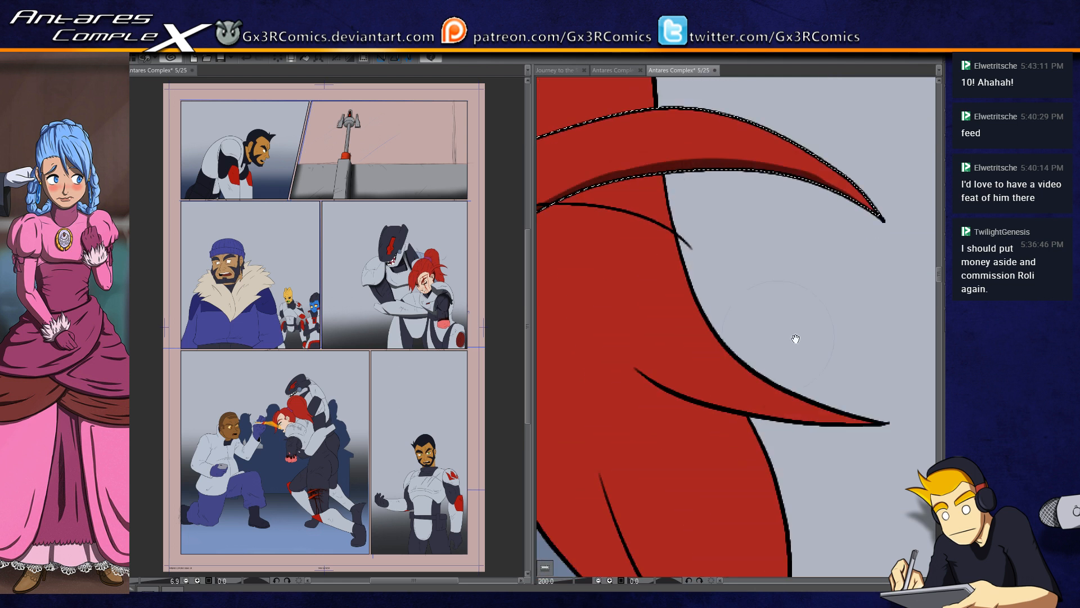
key("w")
left_click(681, 379)
scroll(667, 395, "down", 2)
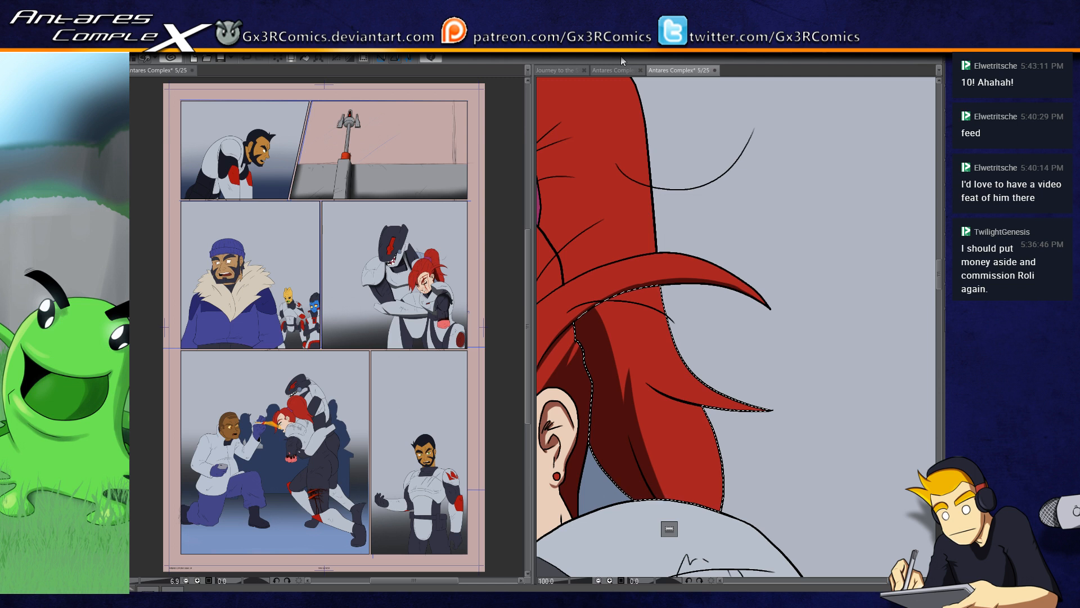
Step: Shade the upper ponytail section beside the purple hair tie with dark shadow, deselect it and save the page
mouse_move(557, 241)
left_mouse_down()
mouse_move(626, 276)
mouse_move(643, 298)
mouse_move(662, 348)
left_mouse_up()
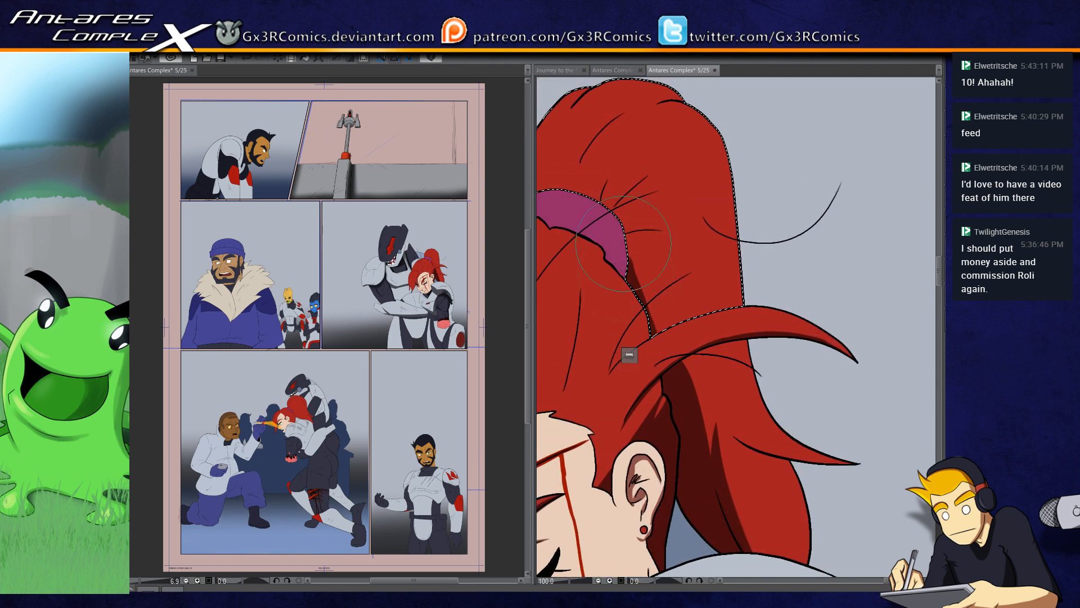
mouse_move(656, 338)
left_mouse_down()
mouse_move(653, 253)
mouse_move(663, 336)
left_mouse_up()
left_click_drag(628, 238, 684, 298)
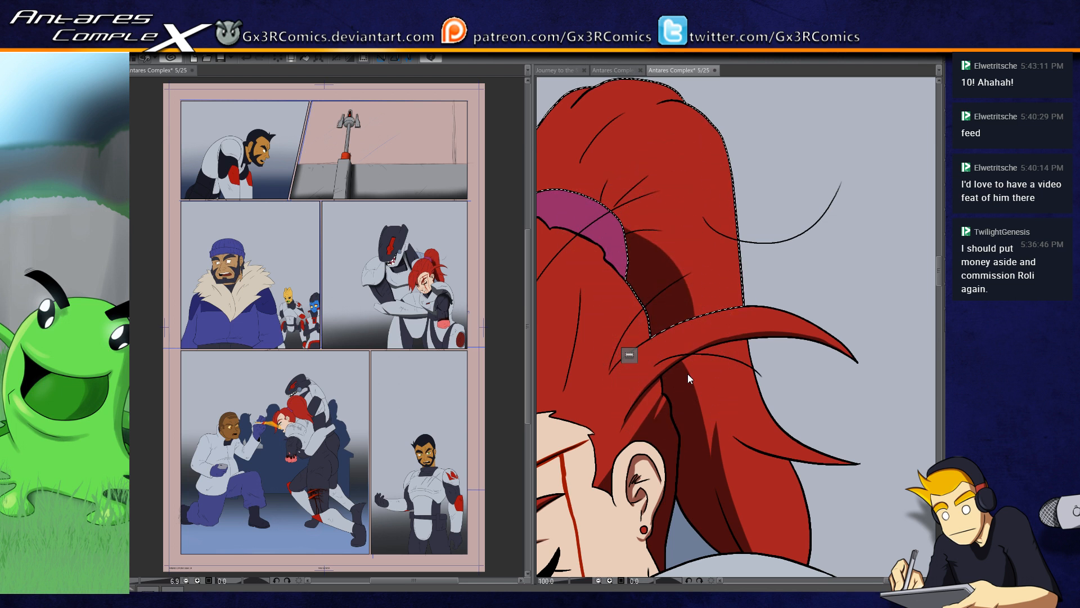
key("ctrl+d")
key("ctrl+s")
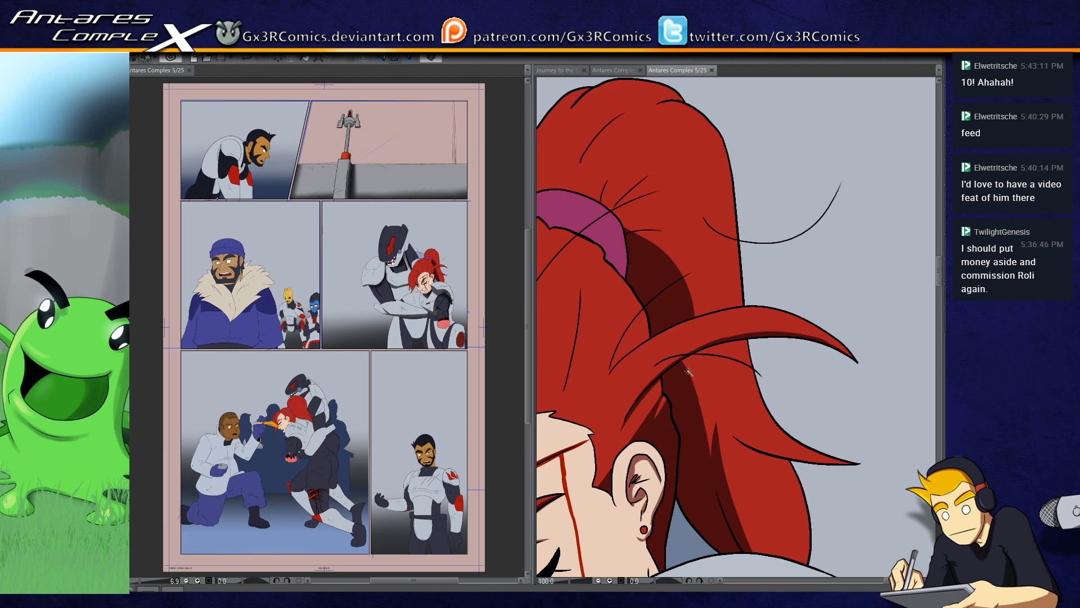
Step: Reselect the upper ponytail section and paint pointed shadows along the hair creases fanning out from the purple tie
key("ctrl+z")
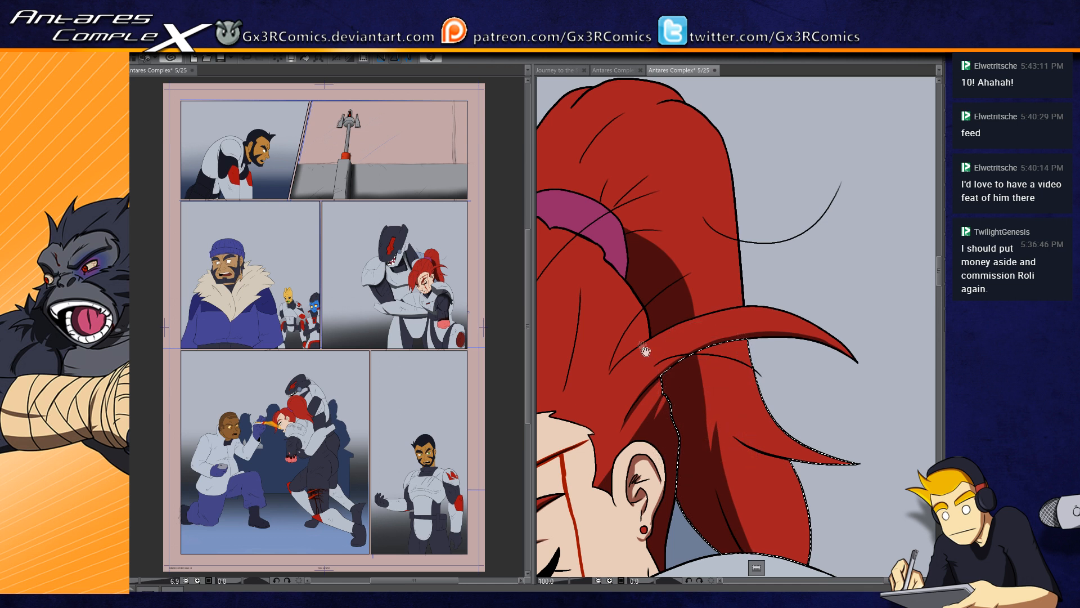
left_click_drag(645, 351, 682, 450)
left_click_drag(674, 281, 658, 308)
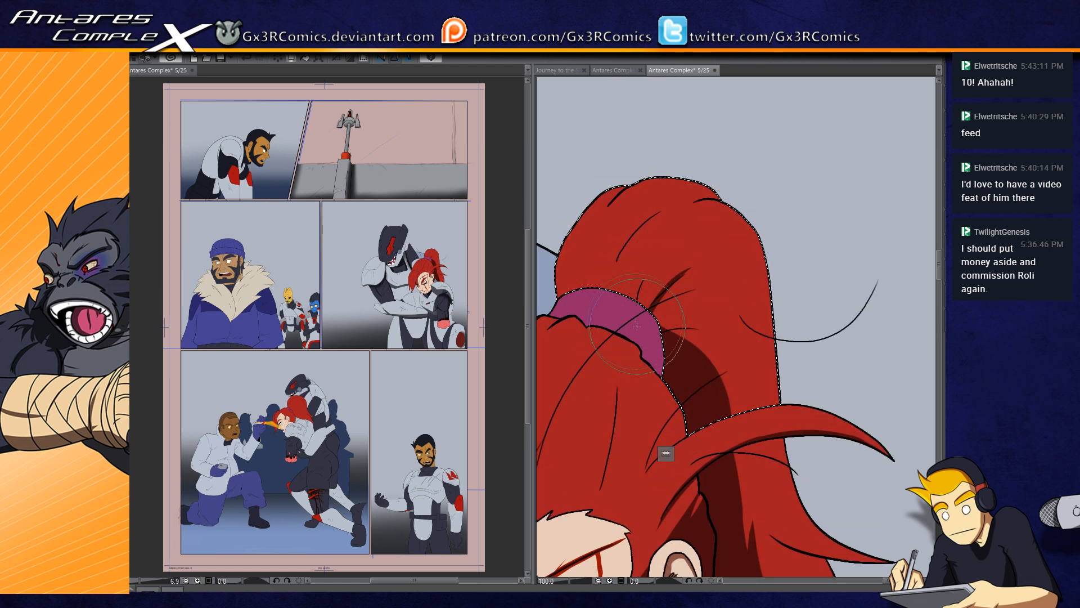
left_click_drag(613, 290, 628, 349)
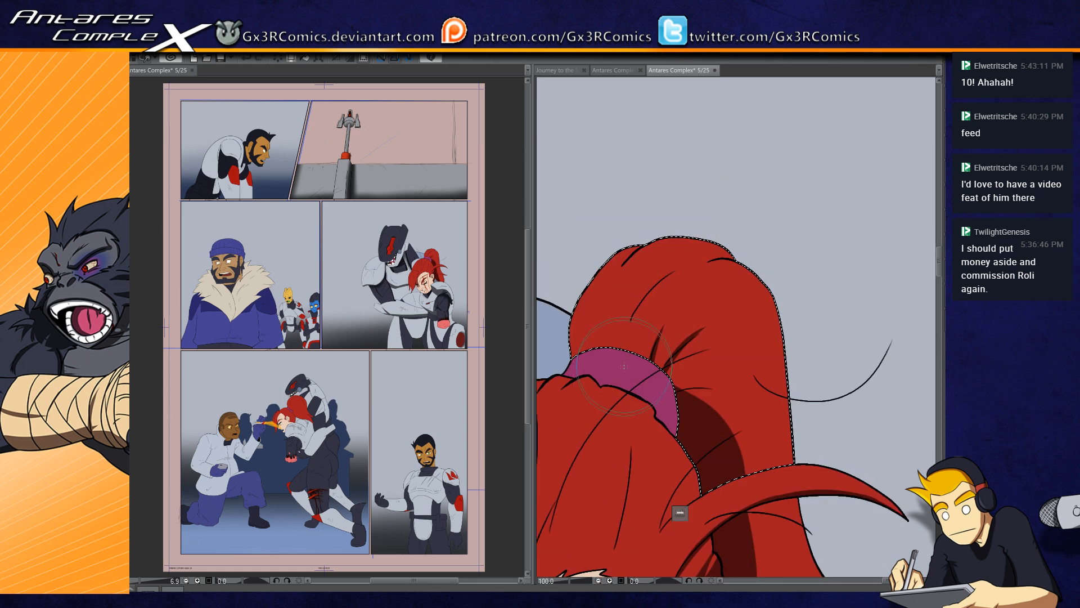
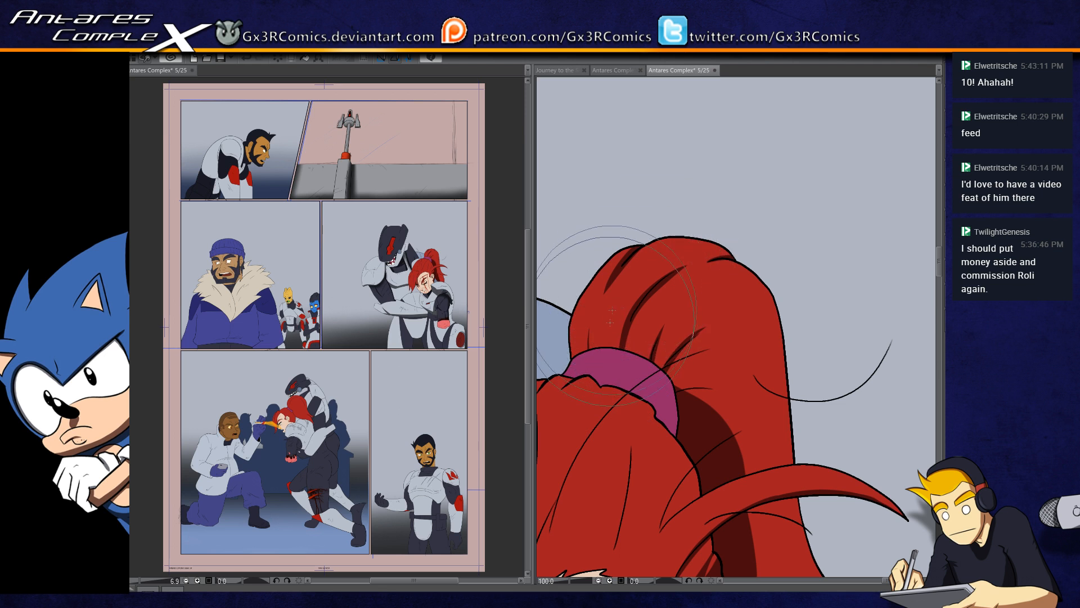
Step: Paint dark shading along the folds at the base of the red ponytail, using a smaller brush
key("bracketleft")
key("bracketleft")
key("bracketleft")
left_click_drag(565, 360, 692, 289)
left_click_drag(676, 372, 716, 306)
mouse_move(613, 349)
left_mouse_down()
mouse_move(668, 369)
mouse_move(621, 398)
left_mouse_up()
Step: Select the red ponytail hair, shade the crease above the purple hair tie inside it, and clear the selection
key("w")
left_click(705, 278)
key("b")
mouse_move(652, 265)
left_mouse_down()
mouse_move(660, 298)
mouse_move(698, 329)
left_mouse_up()
key("ctrl+d")
Step: Shade under the red-haired woman's nose and lower lip with a smaller brush, and restore the face skin selection
mouse_move(642, 509)
left_mouse_down()
mouse_move(610, 377)
mouse_move(677, 282)
mouse_move(605, 256)
left_mouse_up()
left_click_drag(707, 377, 651, 313)
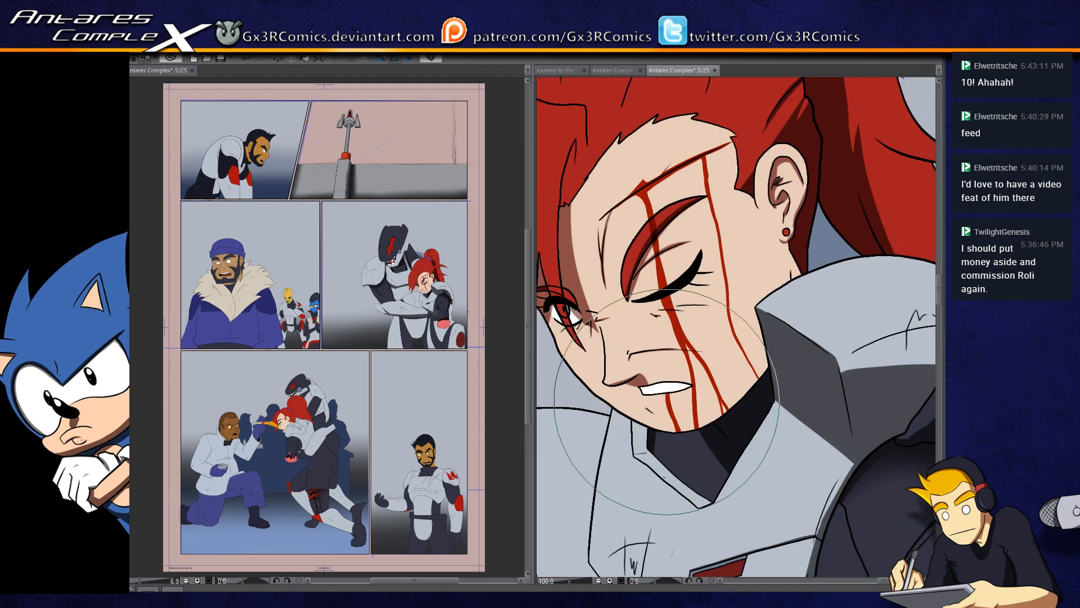
key("bracketleft")
key("bracketleft")
key("bracketleft")
key("bracketleft")
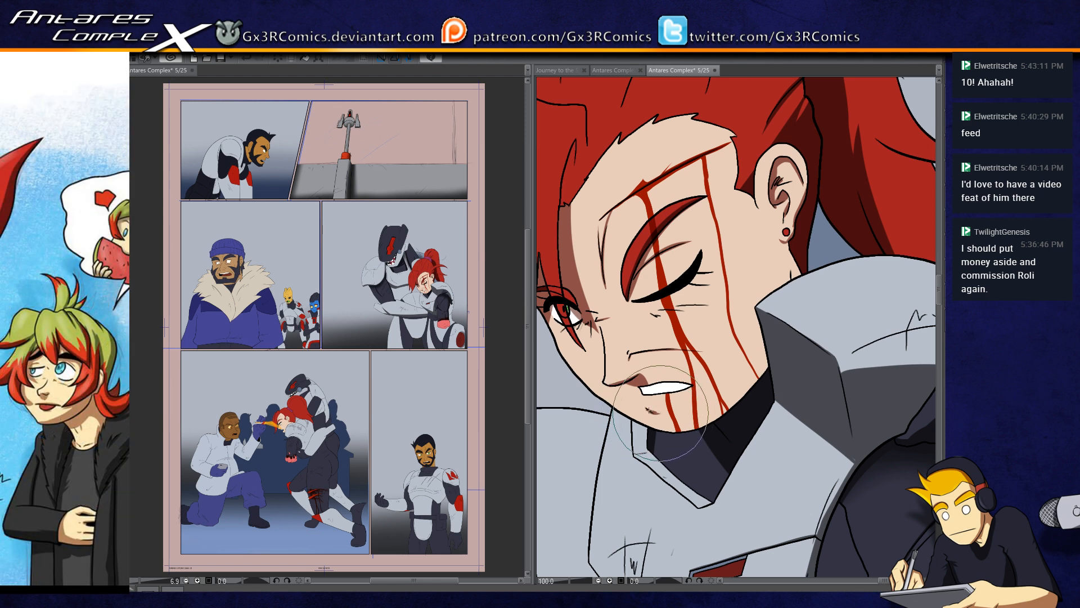
key("ctrl+shift+d")
scroll(673, 381, "up", 2)
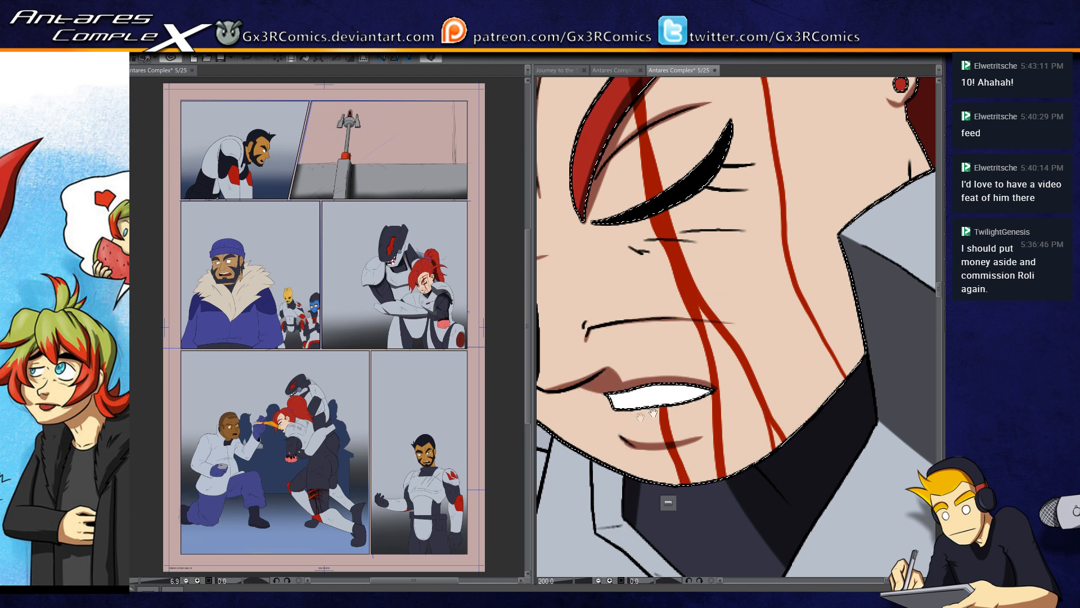
left_click_drag(668, 405, 689, 403)
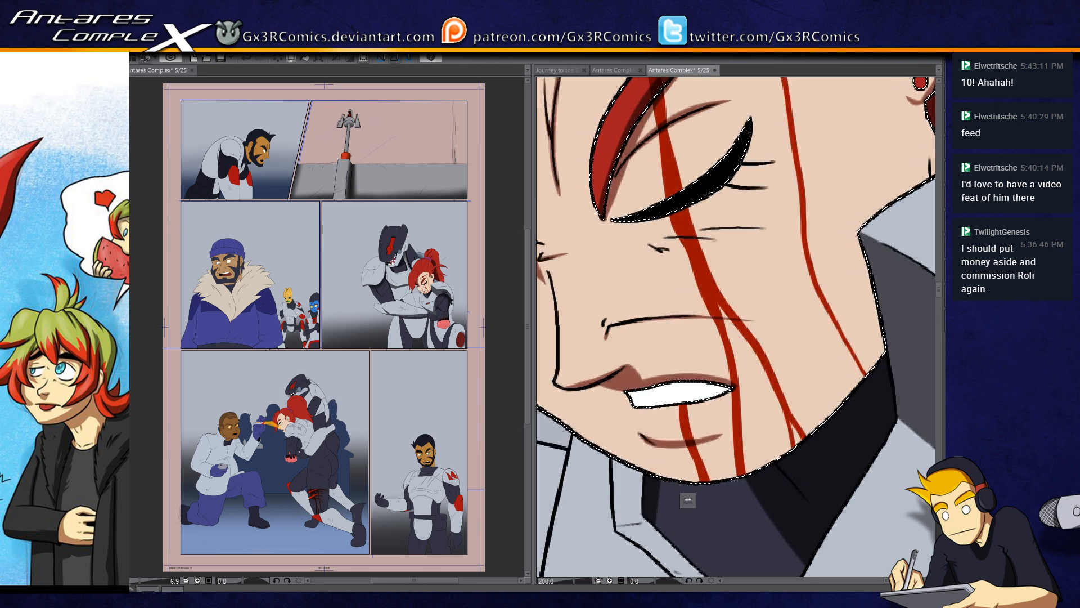
Step: Shade the crease beneath the closed eye, redoing the first stroke
mouse_move(671, 258)
left_mouse_down()
mouse_move(649, 342)
mouse_move(718, 303)
left_mouse_up()
key("ctrl+z")
left_click_drag(629, 328, 743, 312)
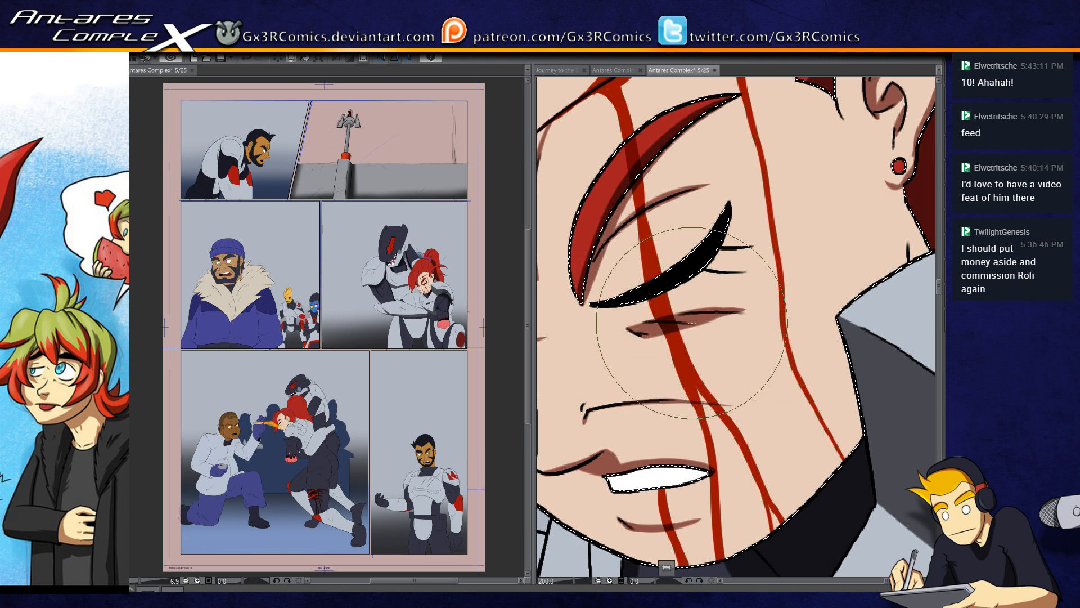
Step: Shade the wrinkles around the open eye and the brow creases, and clear the face selection
mouse_move(584, 278)
left_mouse_down()
mouse_move(779, 268)
mouse_move(730, 261)
left_mouse_up()
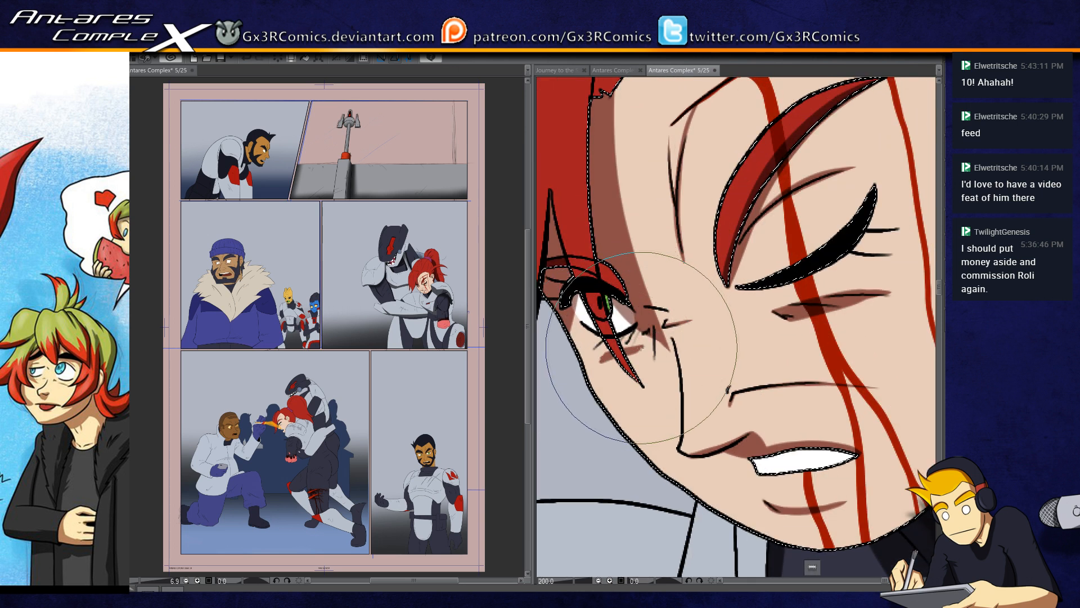
left_click_drag(605, 349, 550, 472)
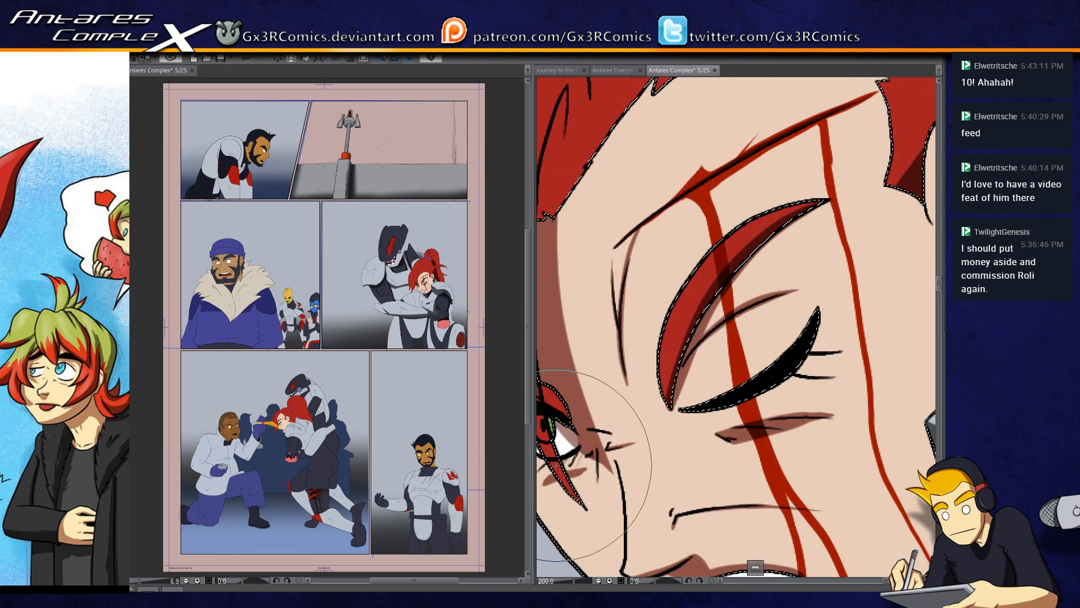
left_click_drag(625, 370, 571, 432)
scroll(575, 465, "down", 2)
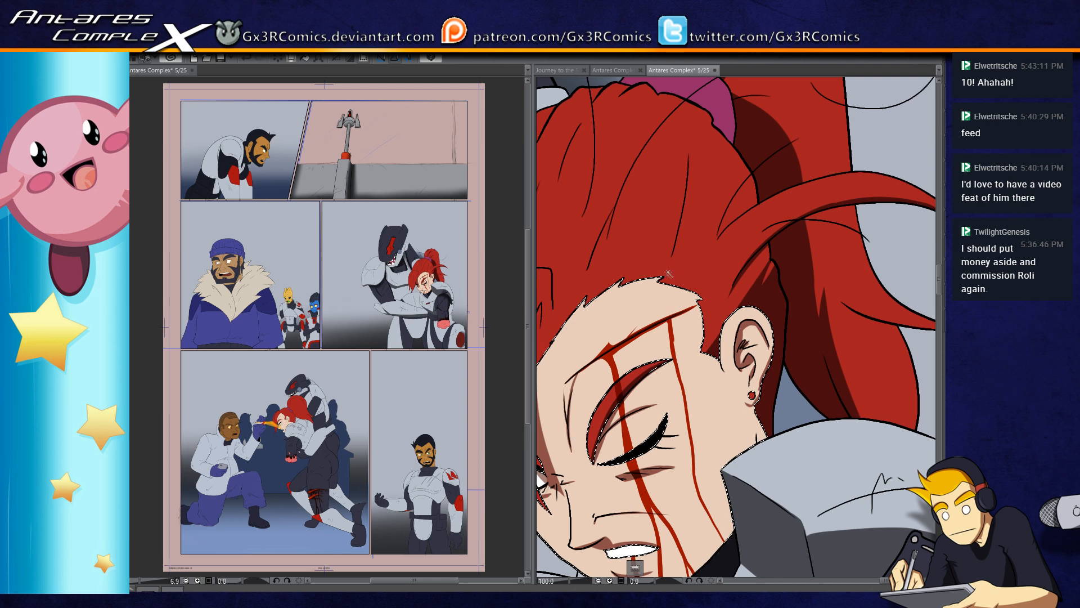
key("ctrl+d")
Step: Paint tapered dark shadows along the strand lines on the top of the red hair
scroll(686, 204, "down", 2)
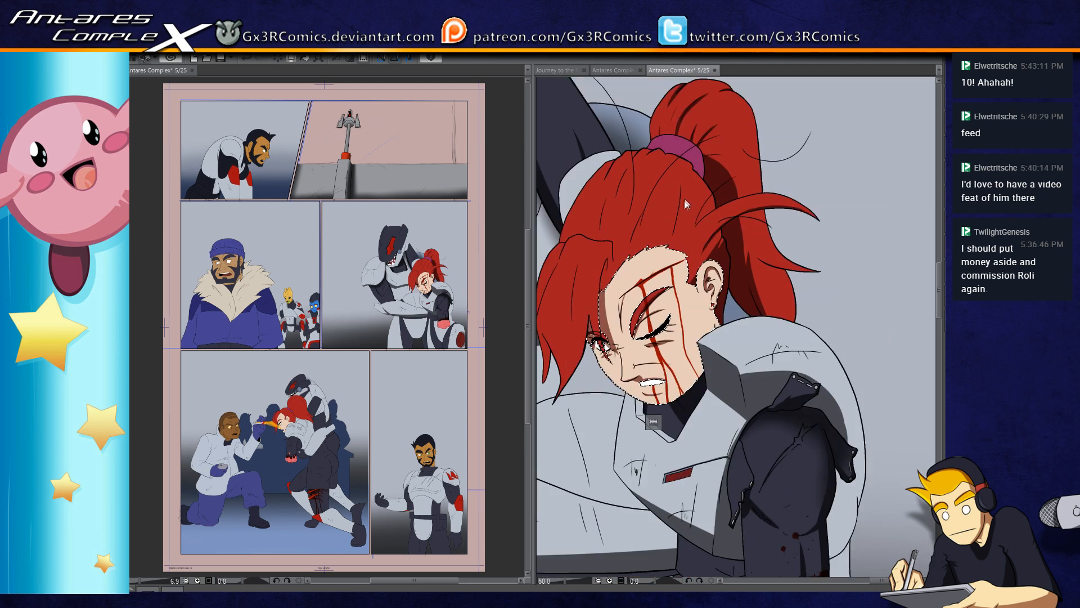
scroll(685, 206, "up", 3)
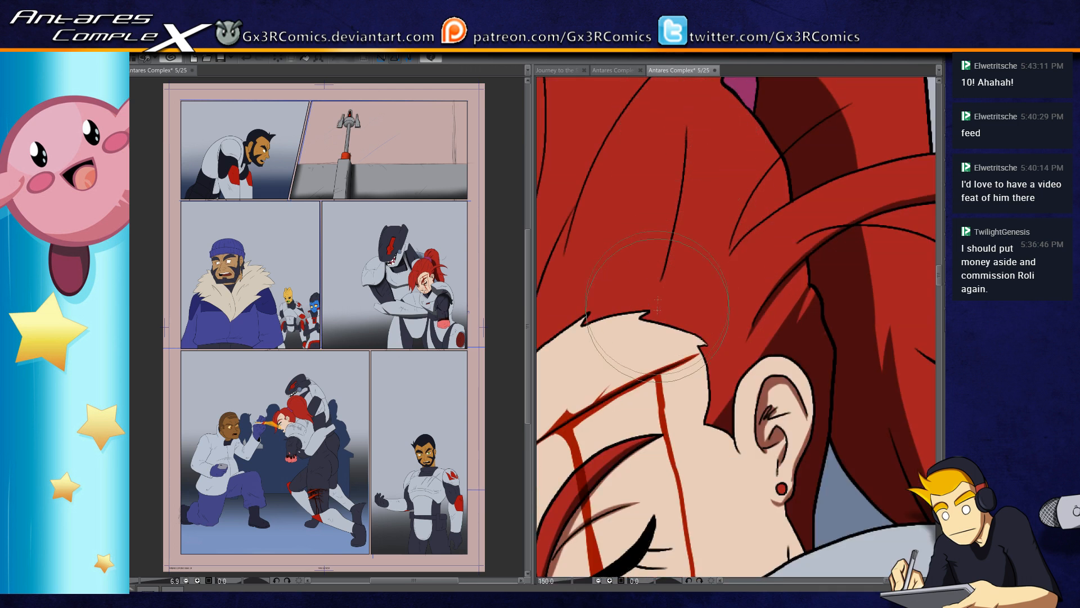
left_click_drag(569, 457, 590, 511)
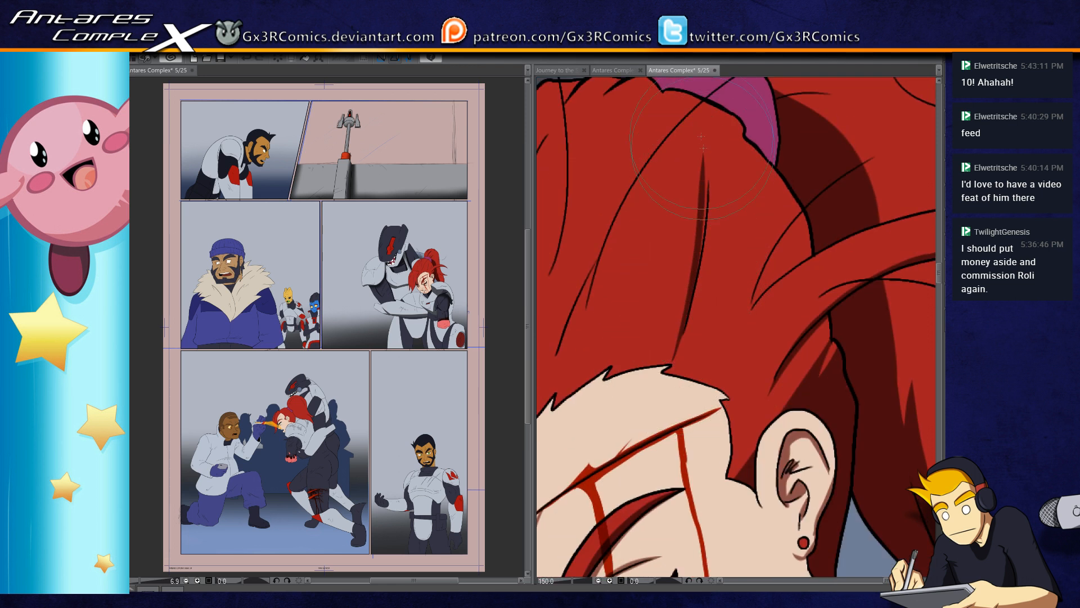
left_click_drag(710, 135, 678, 350)
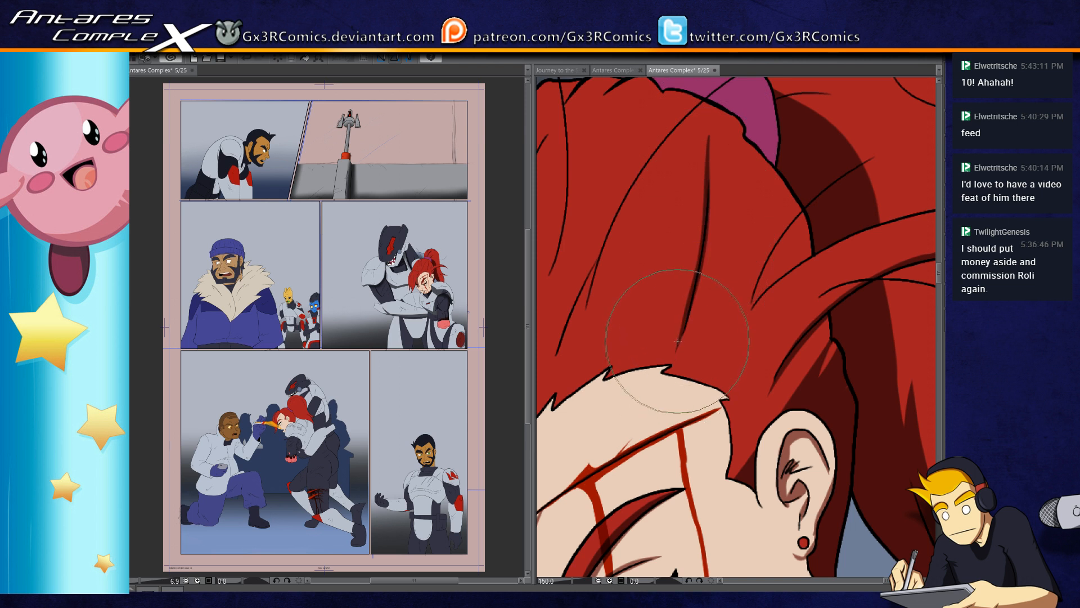
left_click_drag(661, 284, 707, 291)
left_click_drag(626, 347, 657, 216)
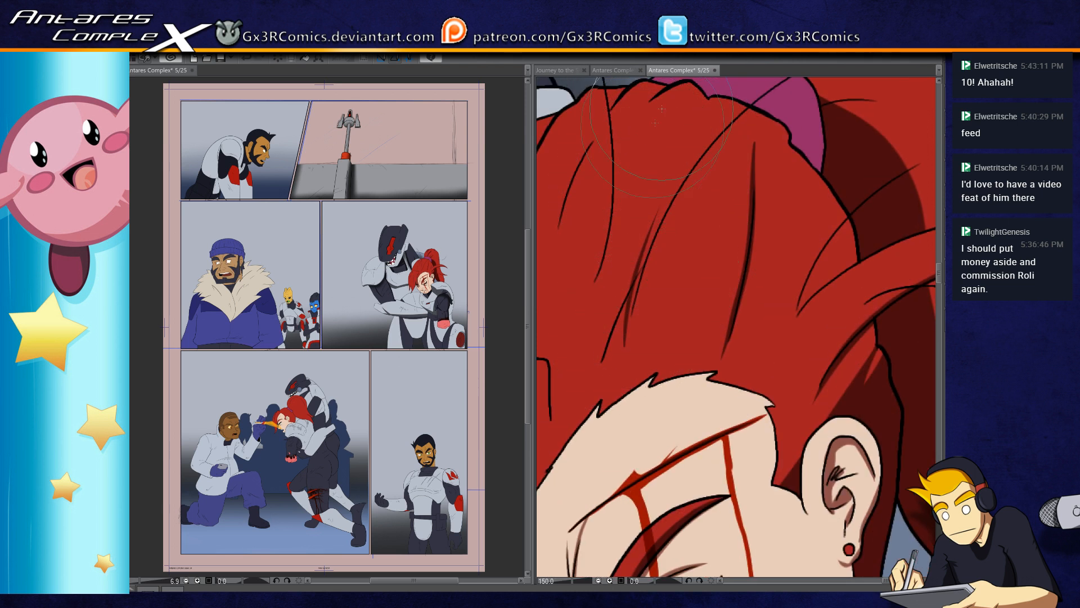
left_click_drag(657, 150, 625, 197)
left_click_drag(675, 147, 629, 218)
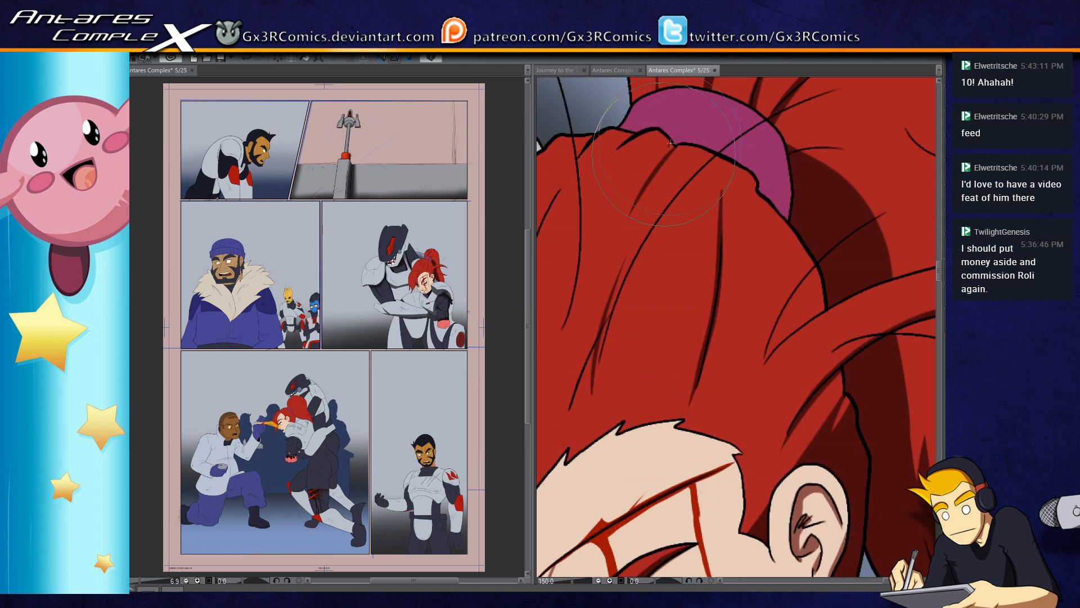
Step: Select the red hair area and shade the folds running down from the hair tie, undoing the last stroke
key("w")
left_click(663, 169)
key("p")
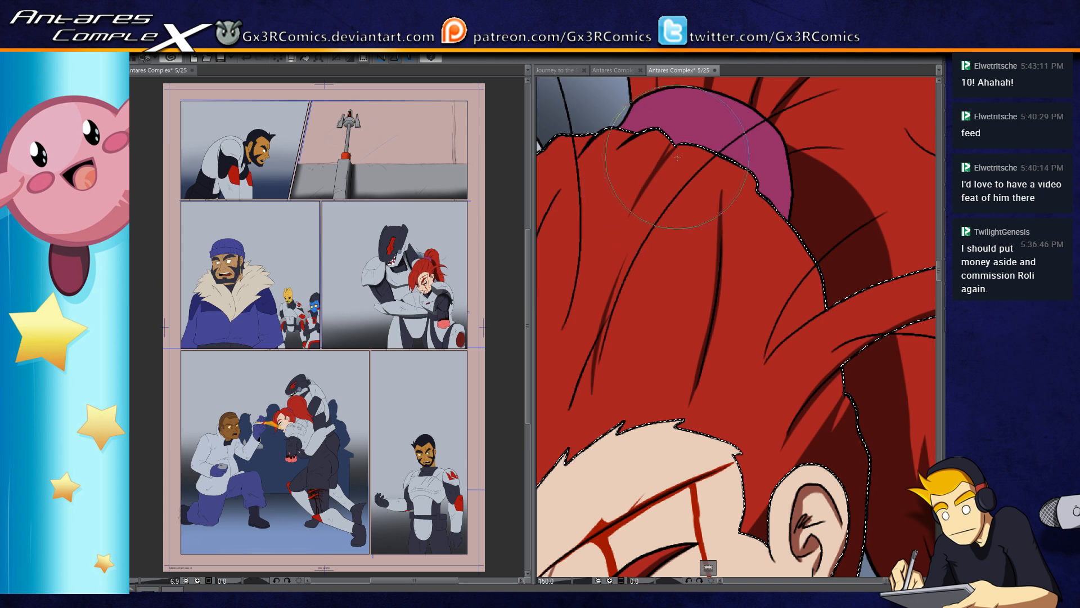
mouse_move(674, 147)
left_mouse_down()
mouse_move(614, 255)
mouse_move(675, 135)
mouse_move(631, 225)
left_mouse_up()
left_click_drag(653, 162, 610, 253)
left_click_drag(629, 200, 607, 275)
left_click_drag(624, 219, 602, 306)
left_click_drag(621, 239, 598, 338)
key("ctrl+z")
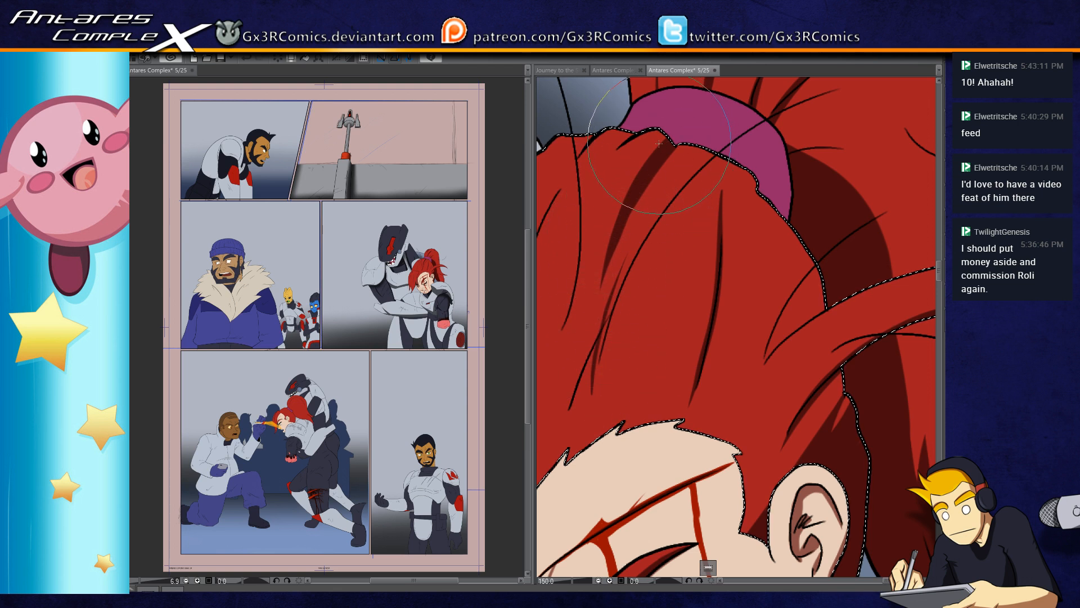
Step: Continue shading the strand lines across the crown toward the outer edge of the head
left_click_drag(622, 132, 579, 220)
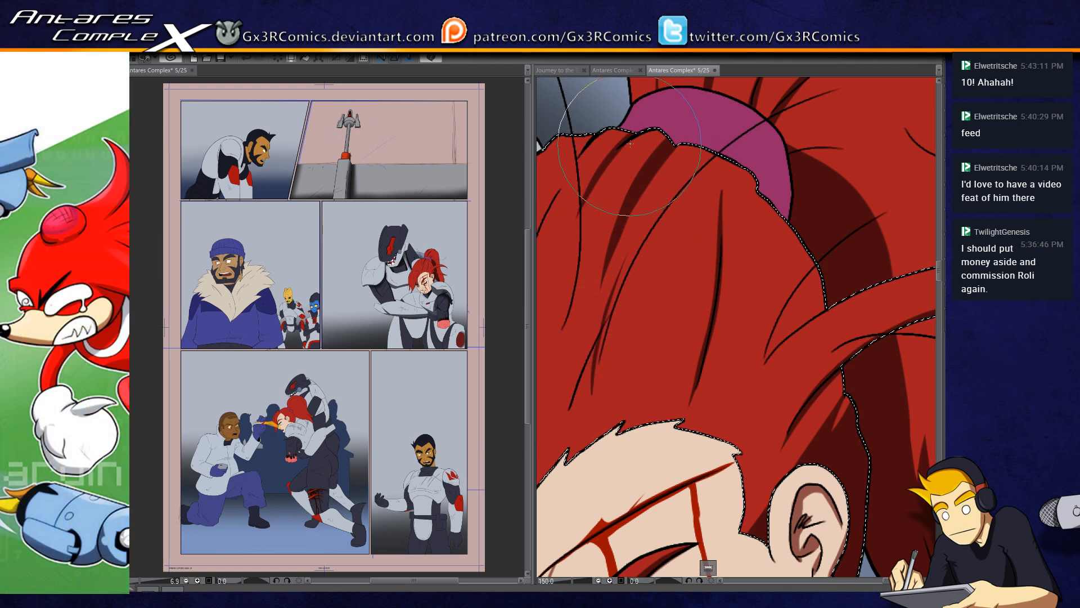
mouse_move(615, 145)
left_mouse_down()
mouse_move(691, 187)
mouse_move(622, 249)
left_mouse_up()
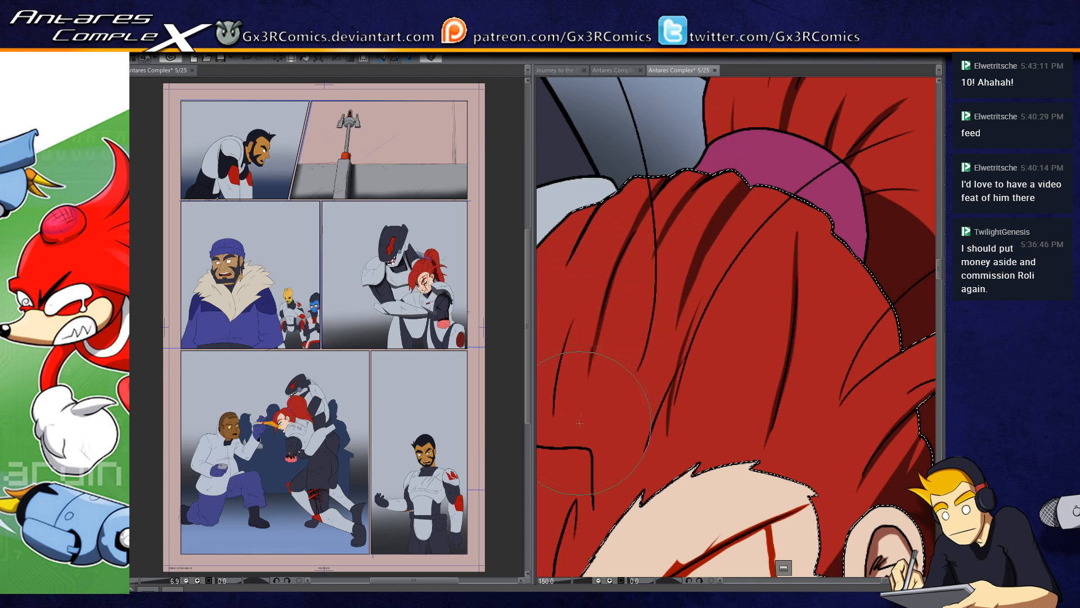
left_click_drag(597, 382, 658, 329)
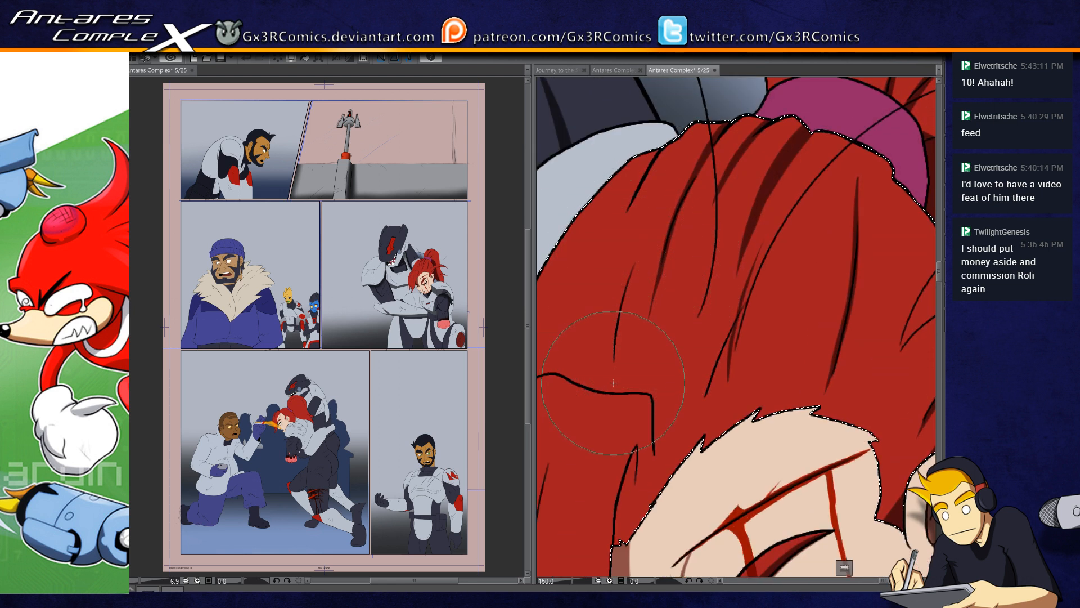
left_click_drag(613, 384, 645, 246)
left_click_drag(622, 333, 625, 404)
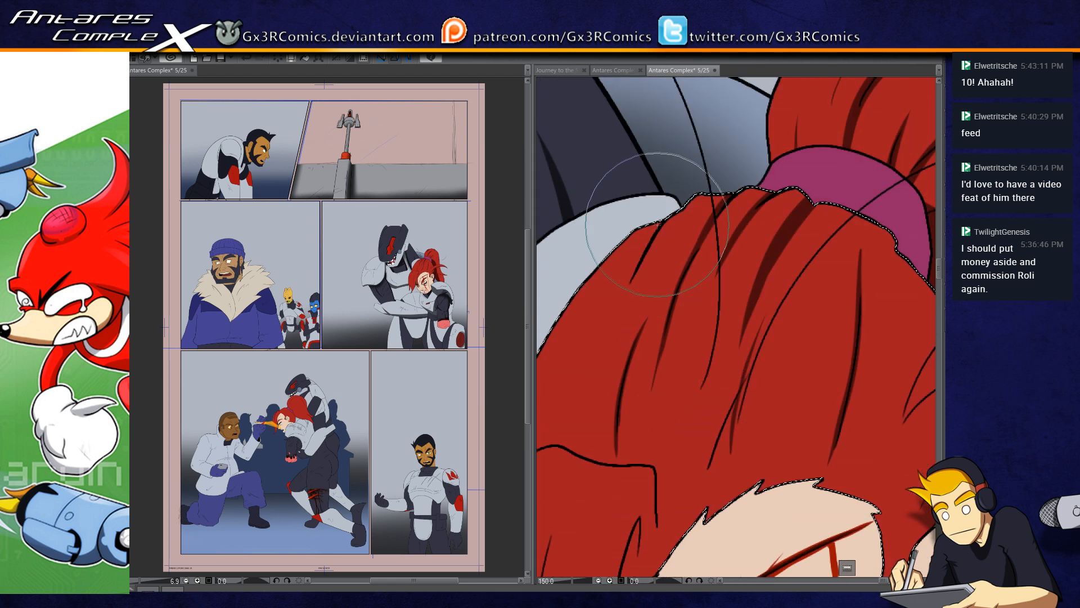
Step: Rework the shading on the side of the hair above the bangs, erasing the excess
left_click_drag(616, 451, 674, 325)
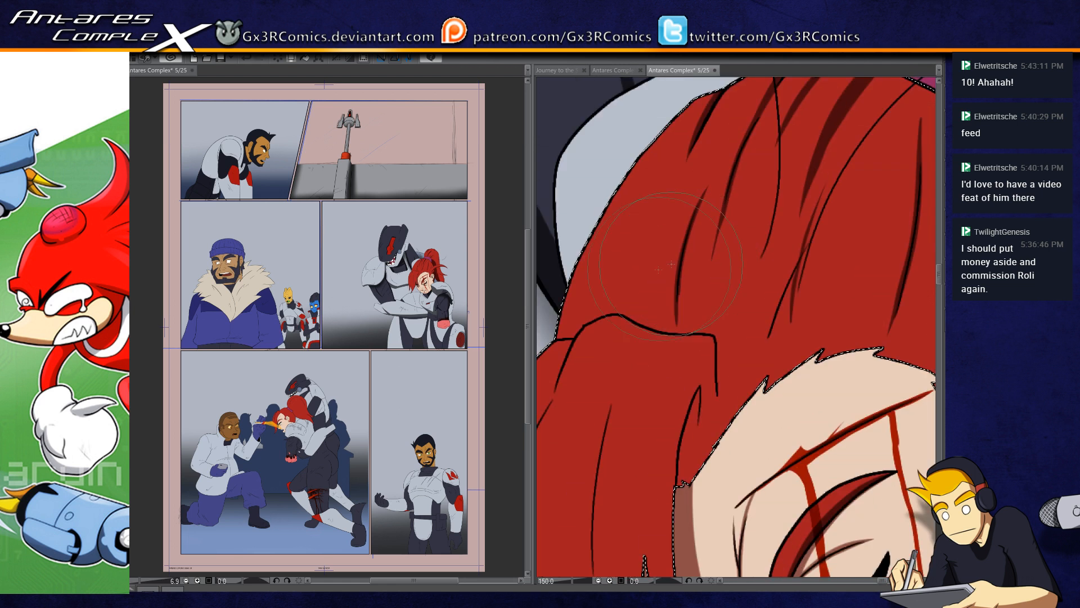
key("ctrl+z")
left_click_drag(613, 263, 652, 177)
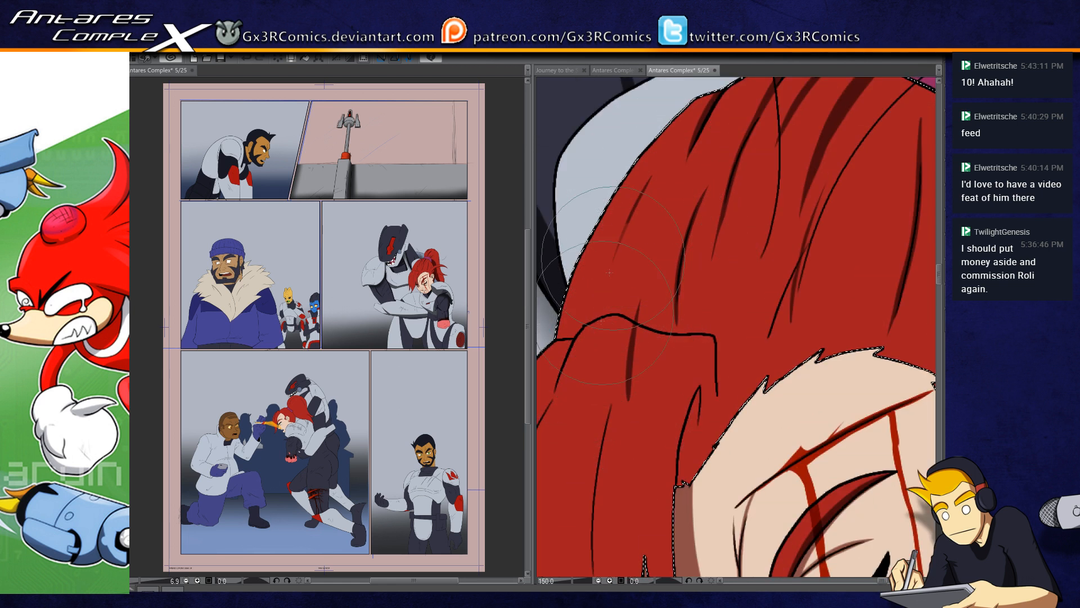
left_click_drag(585, 378, 593, 290)
key("e")
mouse_move(582, 334)
left_mouse_down()
mouse_move(636, 334)
mouse_move(630, 391)
mouse_move(584, 377)
left_mouse_up()
Step: Fill the fold of the bangs beside the forehead with dark shading and refine its shape with the eraser
left_click_drag(663, 463, 637, 349)
key("p")
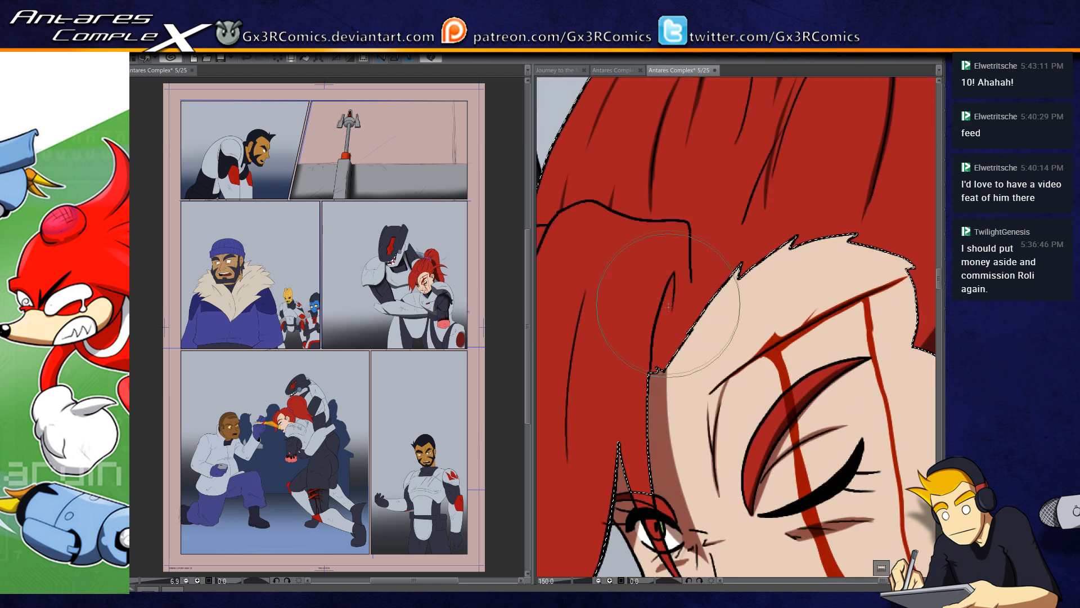
left_click_drag(674, 273, 657, 360)
key("e")
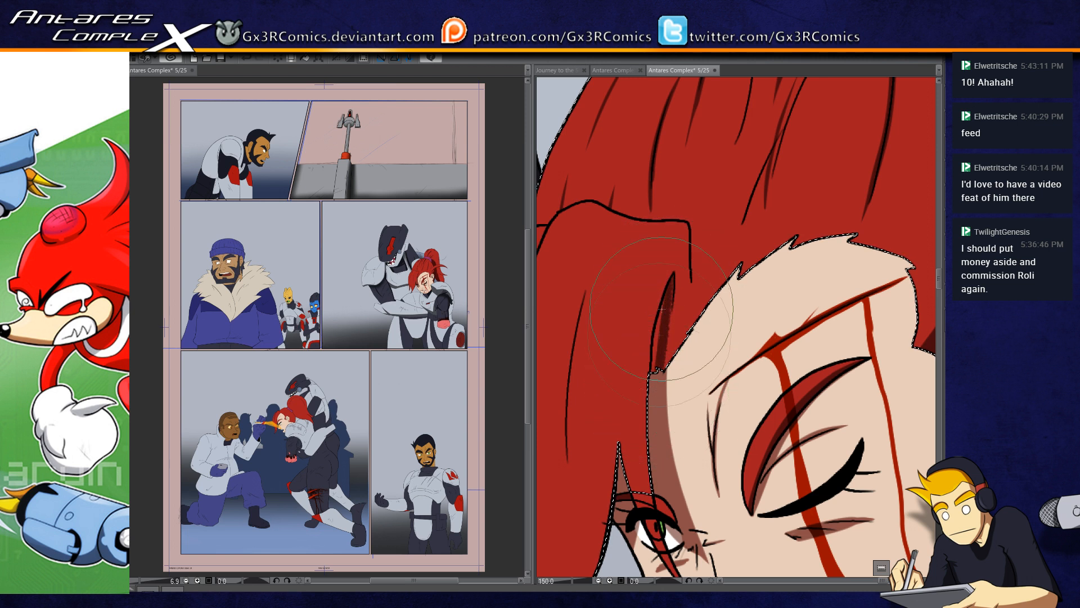
left_click_drag(672, 292, 665, 368)
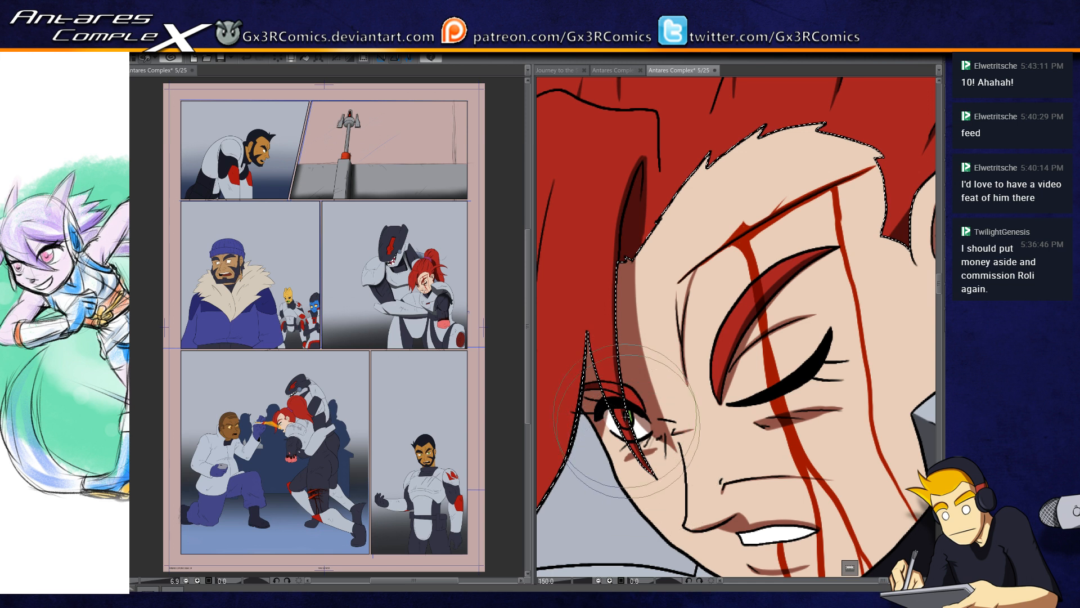
Step: Shade the long strands and lower edge of the bangs hanging beside the open eye, undoing a stray stroke
left_click_drag(642, 371, 719, 337)
mouse_move(592, 518)
left_mouse_down()
mouse_move(639, 415)
mouse_move(664, 261)
mouse_move(664, 308)
left_mouse_up()
key("ctrl+z")
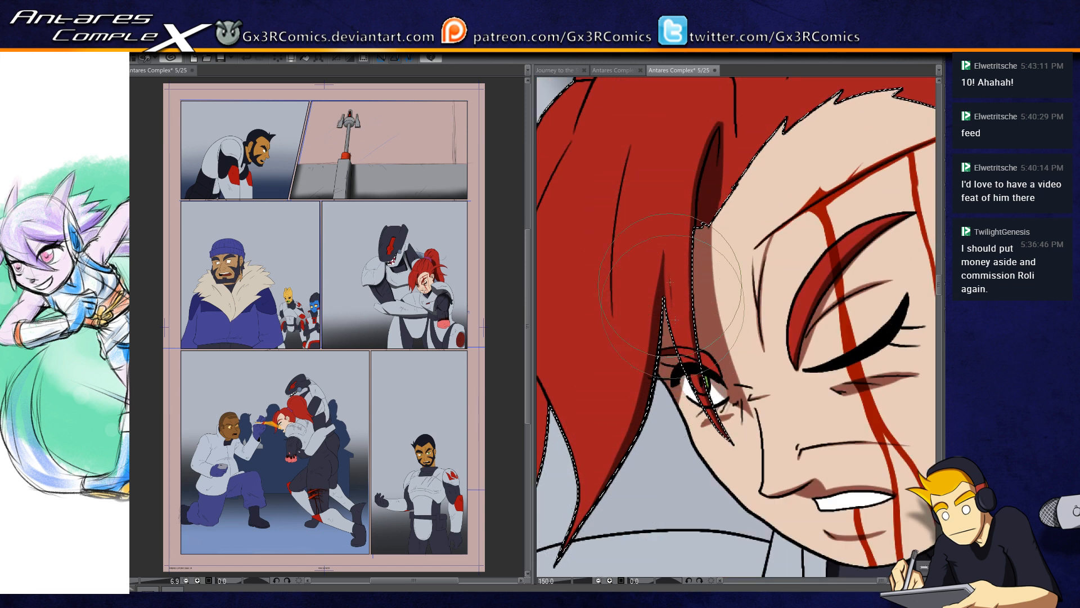
left_click_drag(640, 180, 664, 252)
left_click_drag(657, 201, 633, 326)
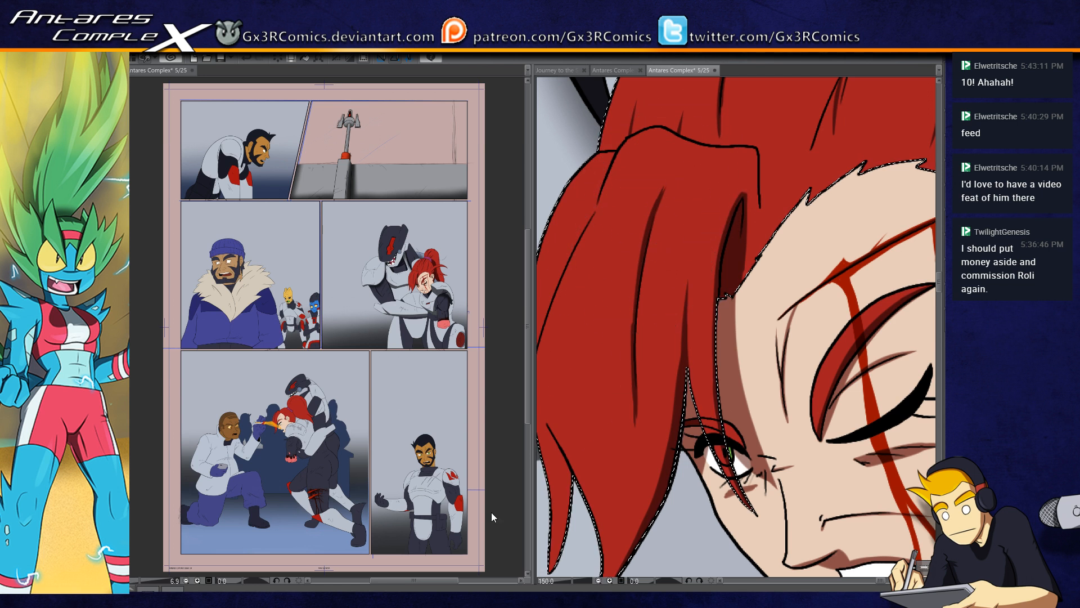
Step: Shade the outermost lock of the bangs near its pointed tip and clear the hair selection
left_click_drag(612, 229, 673, 184)
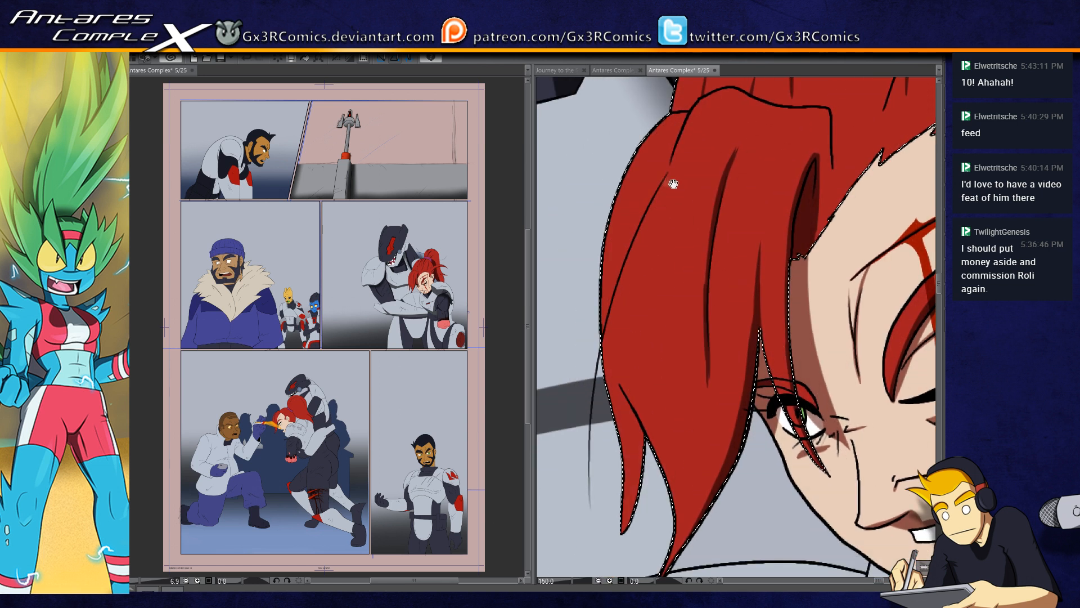
left_click_drag(619, 378, 649, 449)
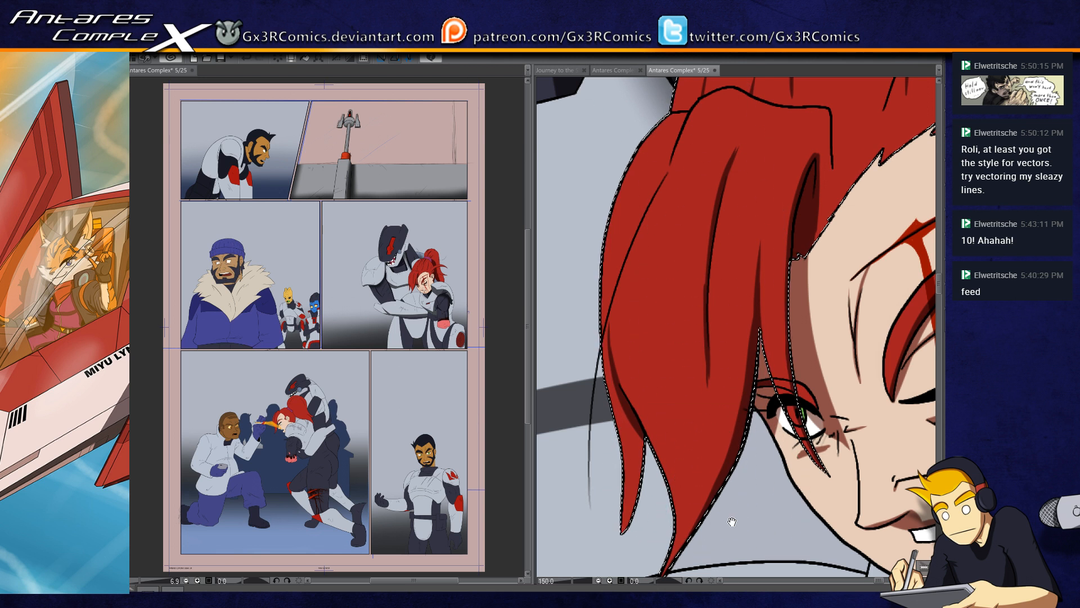
left_click_drag(732, 522, 652, 379)
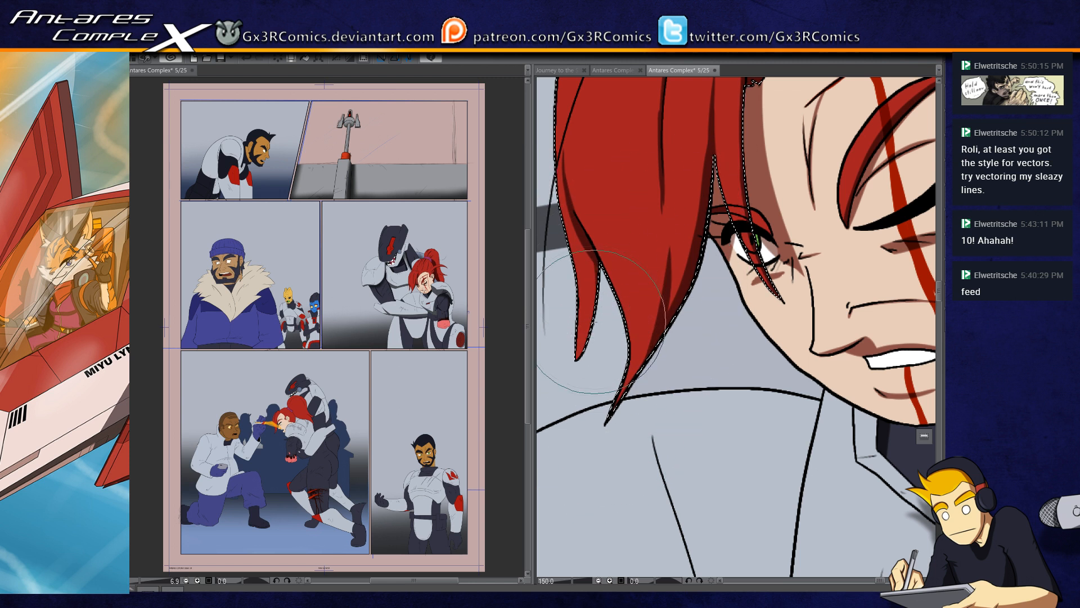
key("ctrl+d")
Step: Select the narrow armor collar rim below the chin and paint gray shadows across its upper part
left_click_drag(766, 451, 641, 403)
left_click_drag(733, 444, 653, 407)
key("w")
left_click(665, 363)
key("b")
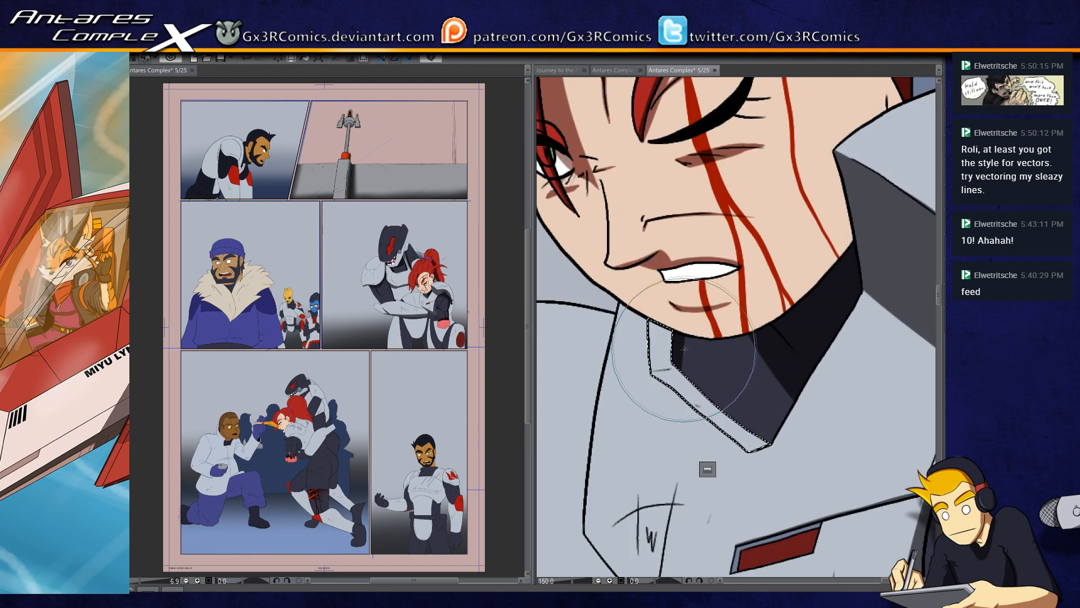
mouse_move(681, 380)
left_mouse_down()
mouse_move(711, 333)
mouse_move(648, 380)
mouse_move(634, 376)
mouse_move(694, 354)
mouse_move(632, 359)
left_mouse_up()
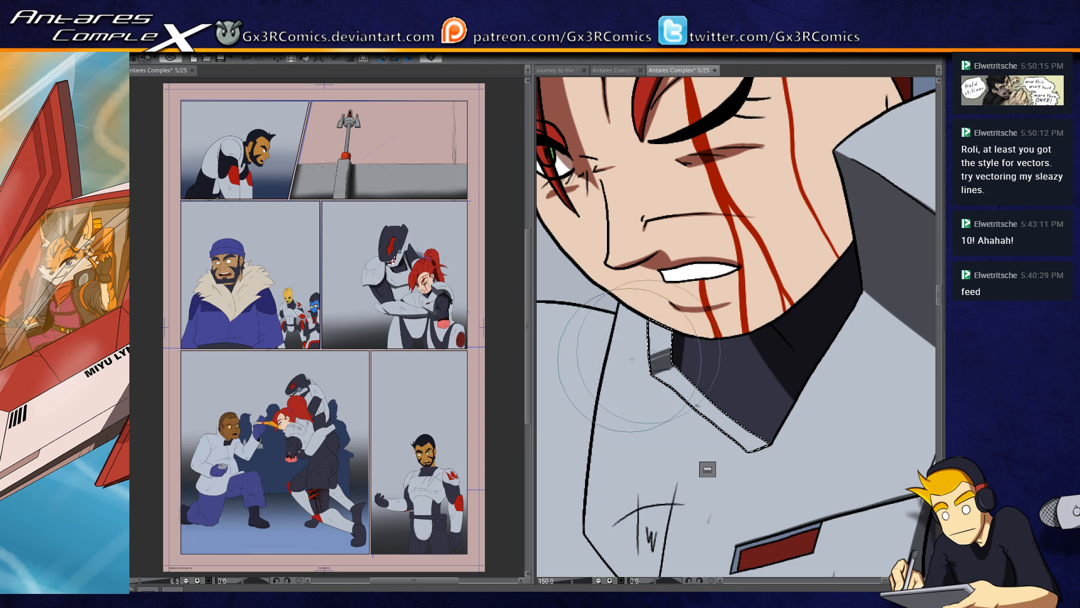
left_click_drag(694, 339, 703, 330)
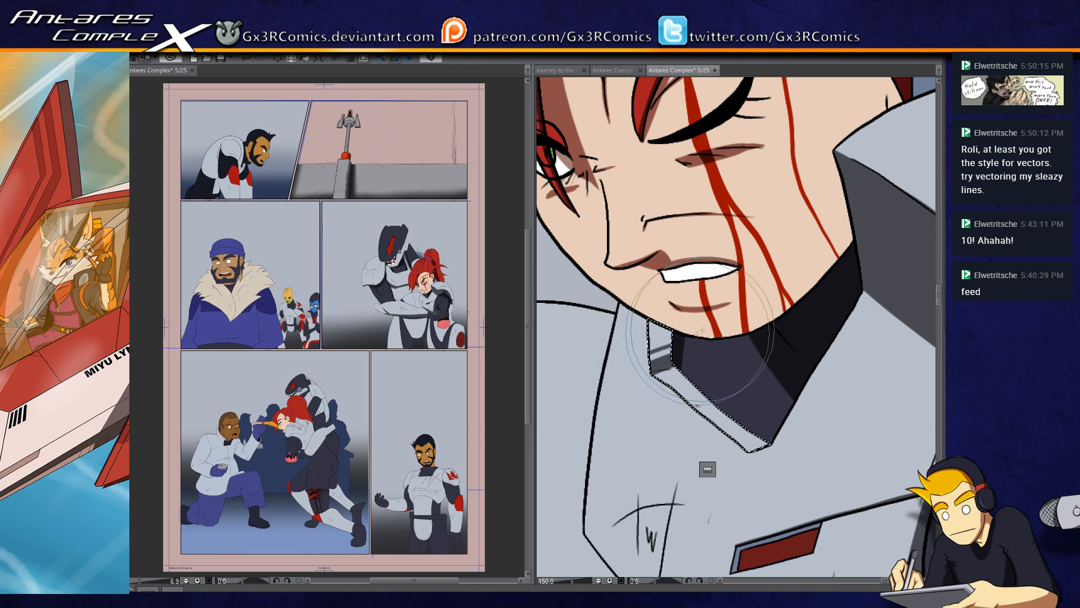
Step: Select the face and neck skin and shade along the jawline and the neck below the ear
key("ctrl+d")
left_click(669, 311)
mouse_move(612, 285)
left_mouse_down()
mouse_move(641, 301)
mouse_move(806, 321)
left_mouse_up()
left_click_drag(673, 326, 855, 233)
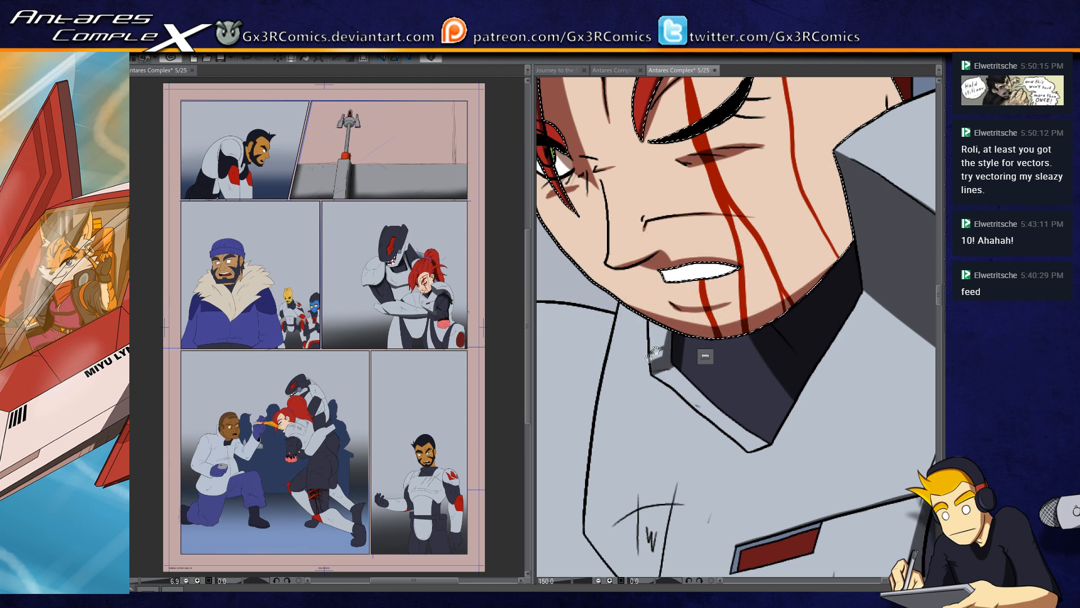
left_click_drag(649, 359, 578, 453)
mouse_move(744, 402)
left_mouse_down()
mouse_move(808, 222)
mouse_move(825, 163)
left_mouse_up()
left_click_drag(808, 212, 810, 152)
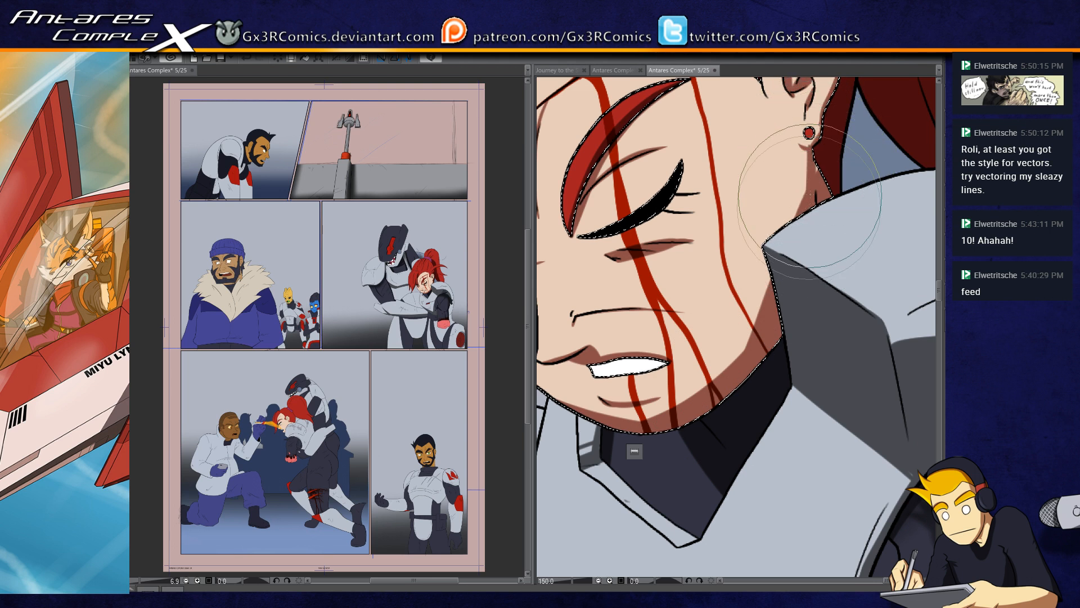
Step: Refine the skin shadow on the neck below the earring and clear the skin selection
mouse_move(812, 175)
left_mouse_down()
mouse_move(815, 157)
mouse_move(806, 198)
left_mouse_up()
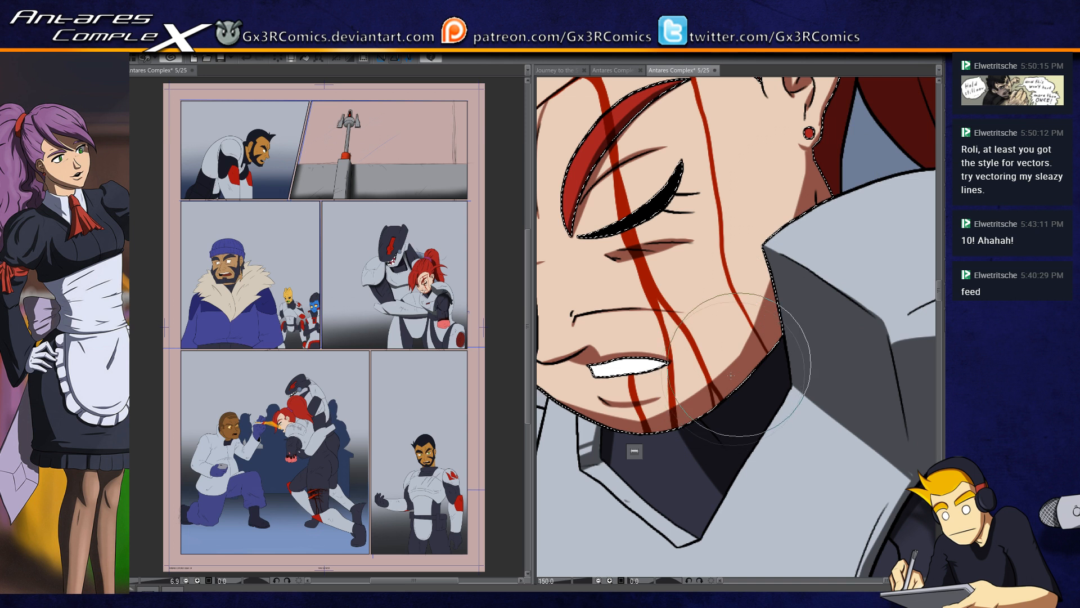
left_click_drag(804, 156, 793, 206)
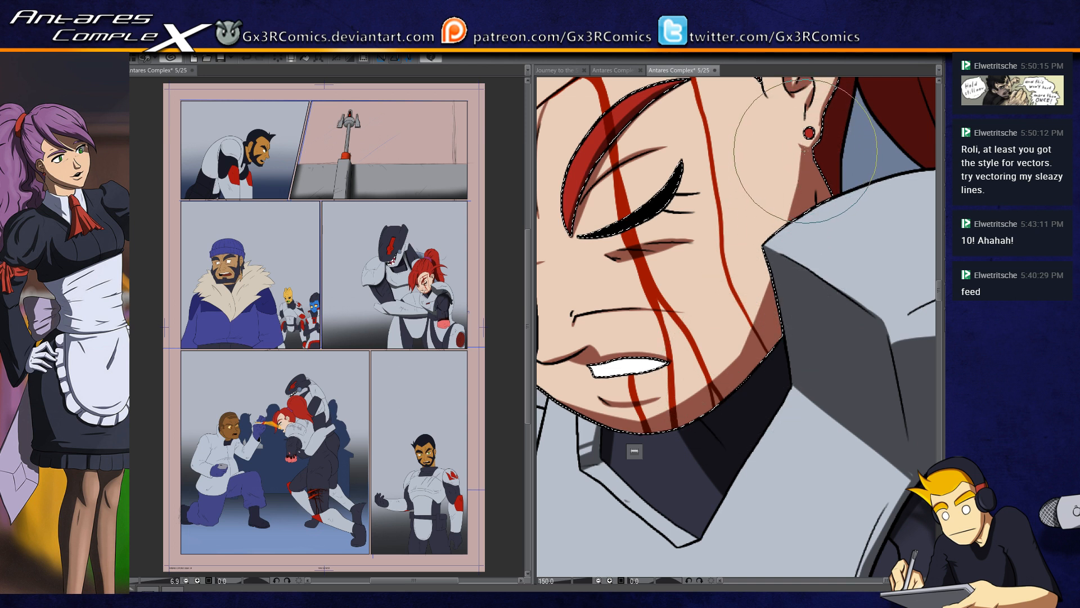
key("ctrl+d")
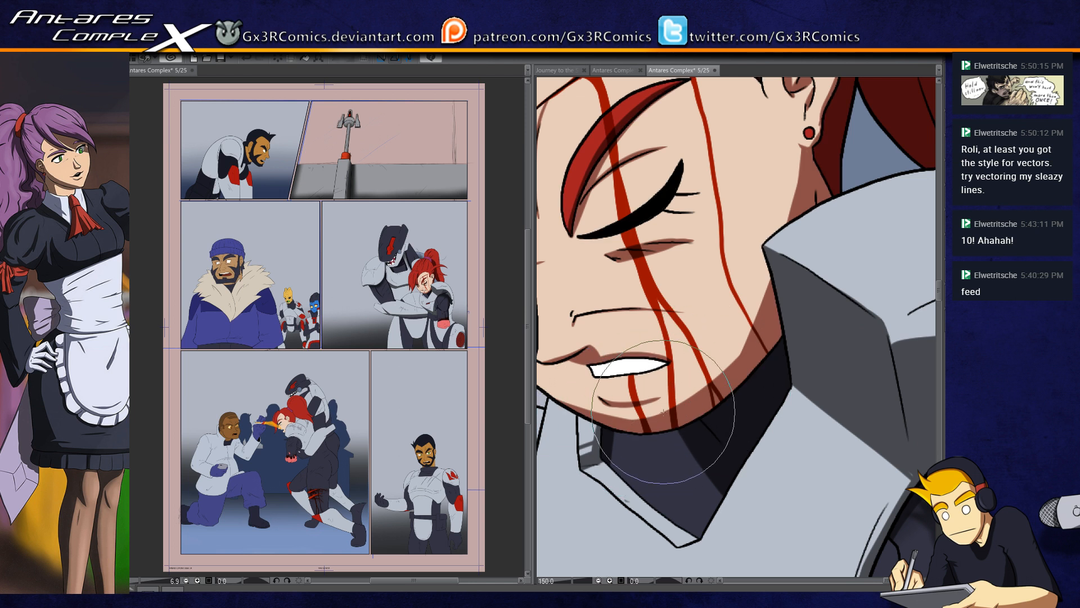
Step: Select the dark undersuit collar below the woman's chin and darken it with shadow
scroll(651, 465, "down", 1)
key("w")
left_click(663, 457)
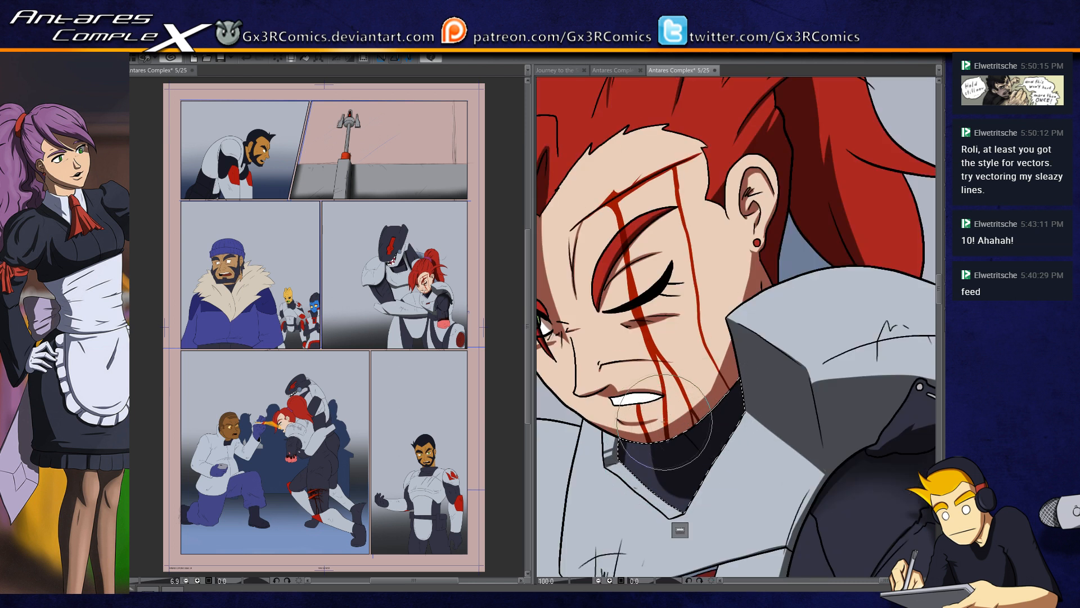
left_click_drag(678, 419, 692, 491)
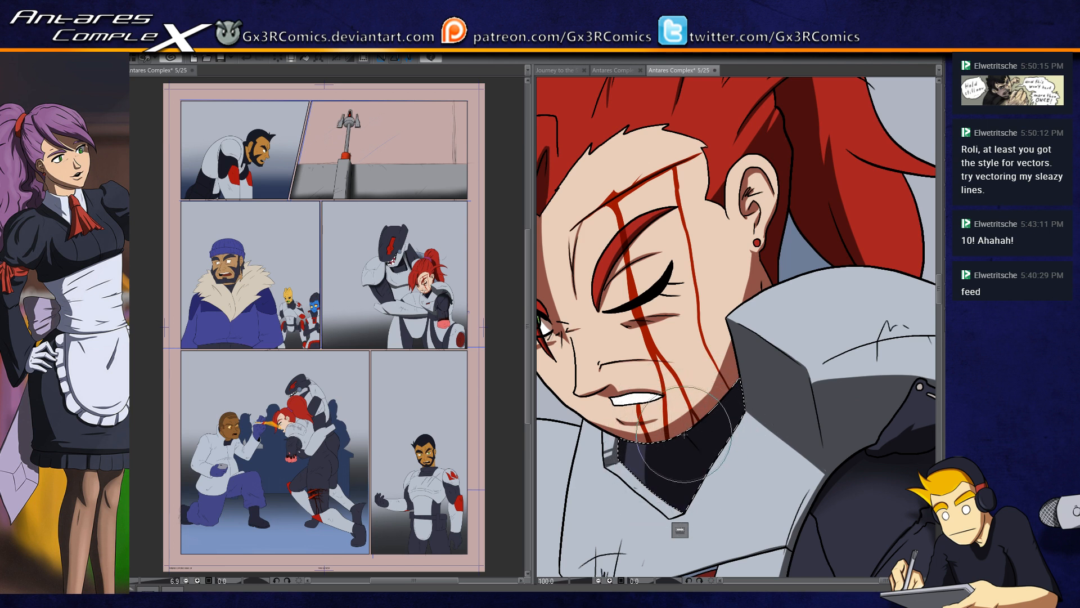
Step: Select the woman's shoulder plate below the bangs and paint a gray shadow band along its curved upper edge
left_click_drag(625, 463, 680, 379)
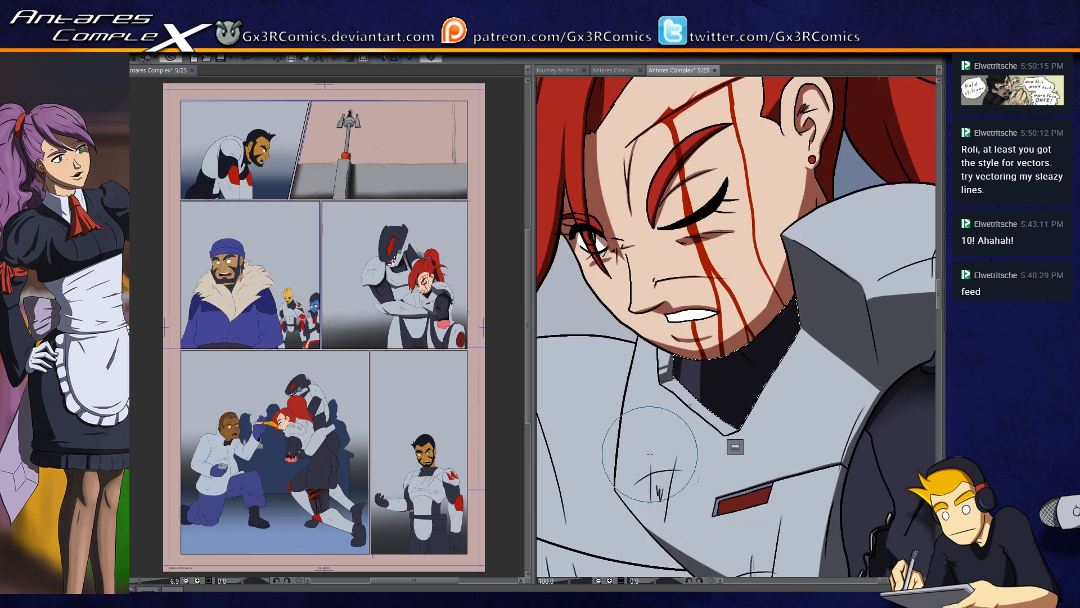
mouse_move(647, 546)
left_mouse_down()
mouse_move(628, 385)
mouse_move(739, 389)
left_mouse_up()
left_click_drag(554, 385, 689, 494)
left_click(684, 360)
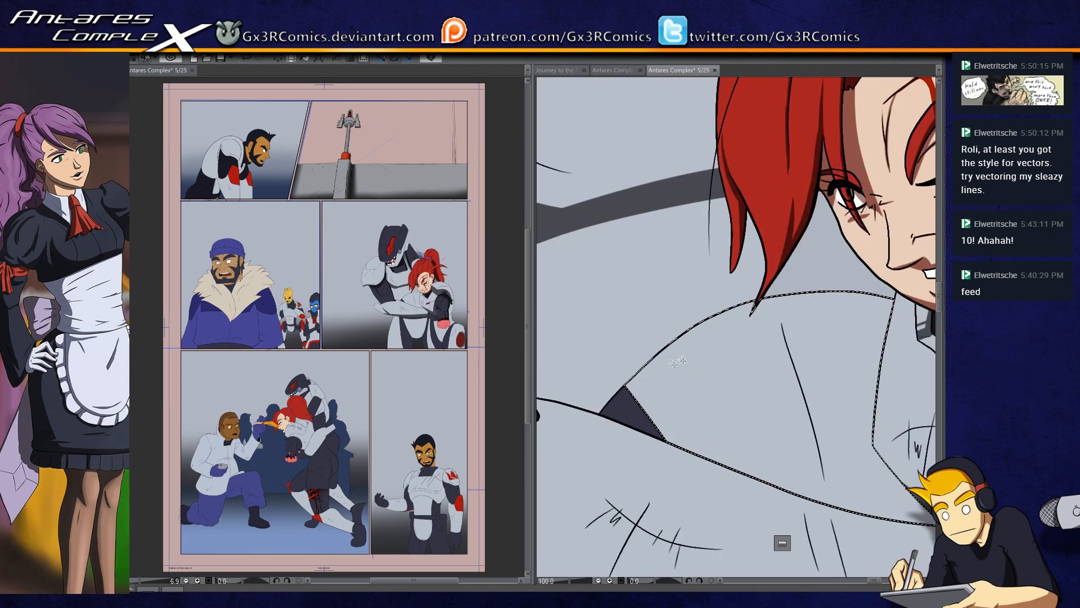
key("b")
mouse_move(622, 393)
left_mouse_down()
mouse_move(772, 299)
mouse_move(876, 302)
mouse_move(638, 388)
mouse_move(619, 406)
mouse_move(741, 308)
mouse_move(619, 413)
mouse_move(668, 349)
mouse_move(931, 291)
mouse_move(824, 309)
mouse_move(871, 305)
mouse_move(814, 297)
mouse_move(888, 302)
left_mouse_up()
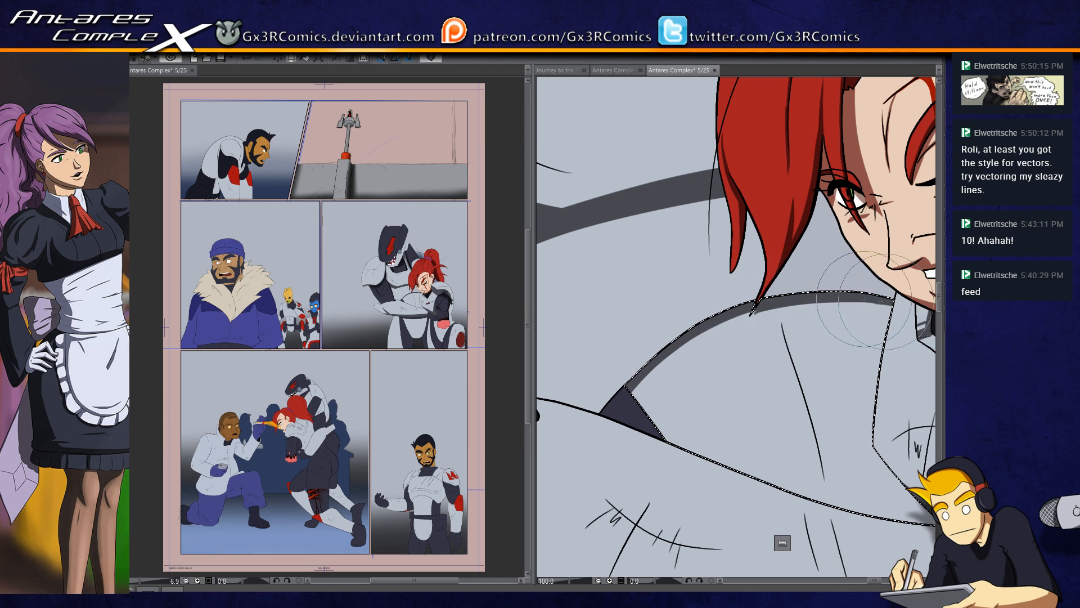
Step: Paint a thin tapering shadow along the long crease line running down the shoulder plate
left_click_drag(744, 437, 683, 423)
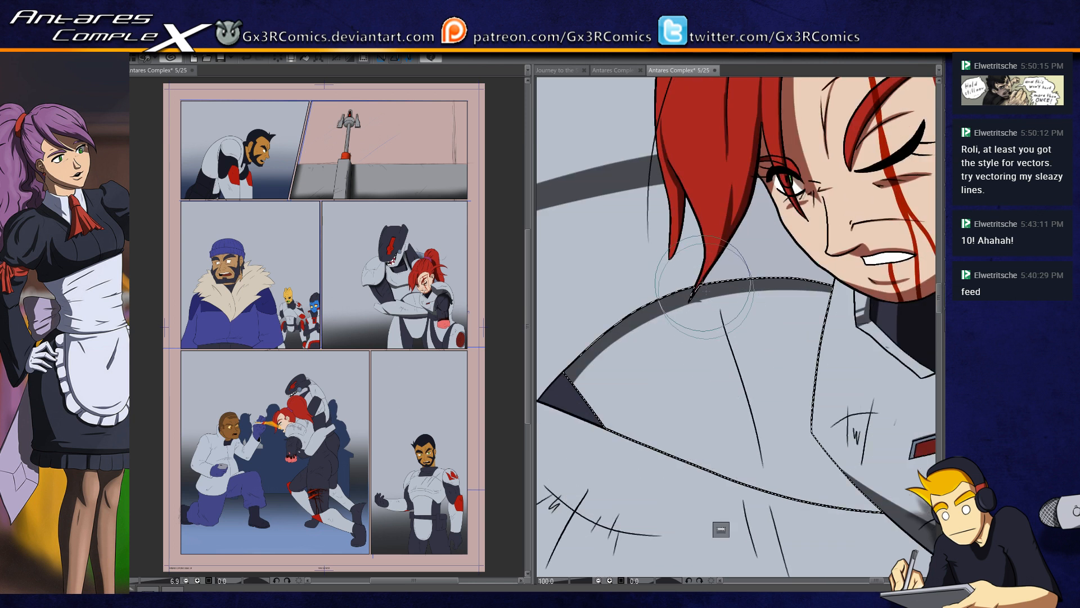
left_click_drag(710, 293, 761, 489)
left_click_drag(707, 292, 759, 488)
mouse_move(708, 292)
left_mouse_down()
mouse_move(718, 380)
mouse_move(763, 488)
left_mouse_up()
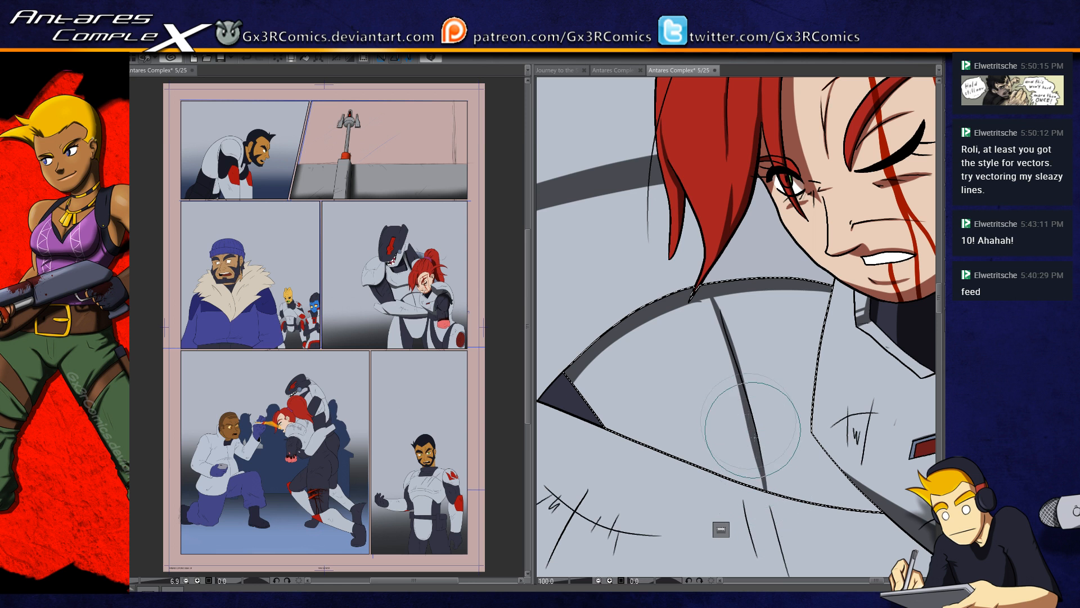
Step: Widen and even out the shadow band along the shoulder plate's upper edge below the hair tip
left_click_drag(669, 309, 810, 288)
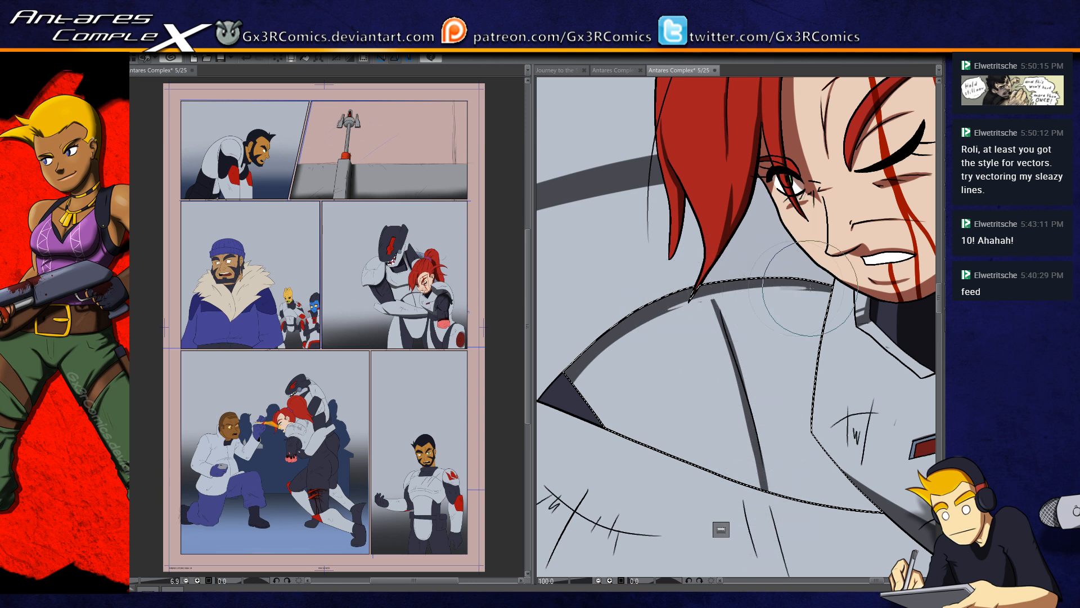
left_click_drag(666, 313, 899, 301)
left_click_drag(687, 299, 799, 301)
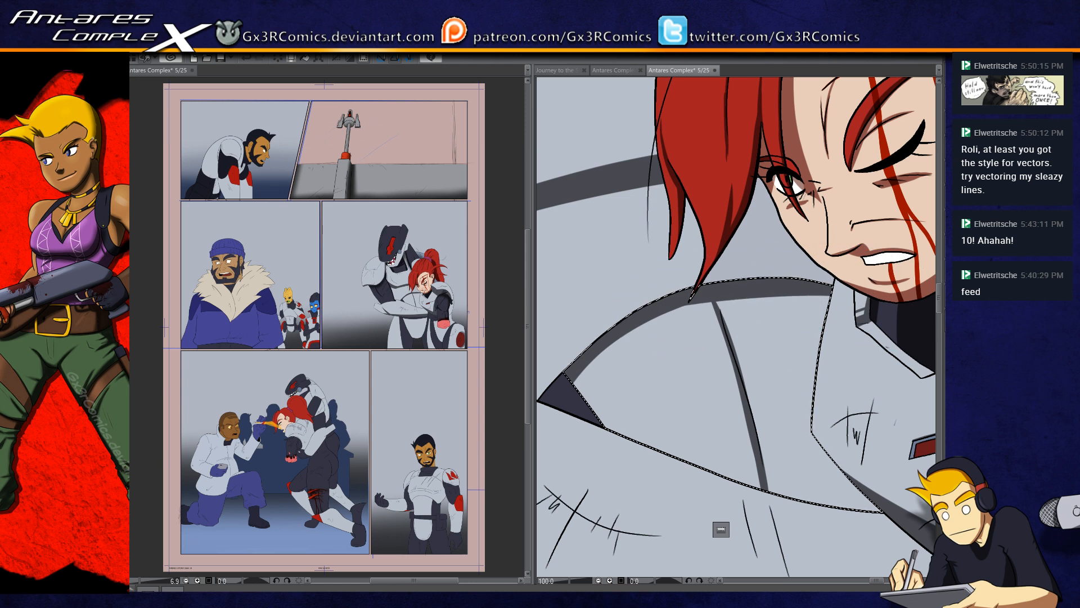
Step: Select the helmeted figure's chest armor and paint a broad gray shadow from the dark arm down to the woman's shoulder plate
mouse_move(614, 328)
left_mouse_down()
mouse_move(655, 302)
mouse_move(582, 435)
mouse_move(694, 391)
mouse_move(708, 405)
left_mouse_up()
key("ctrl+d")
key("w")
left_click(587, 246)
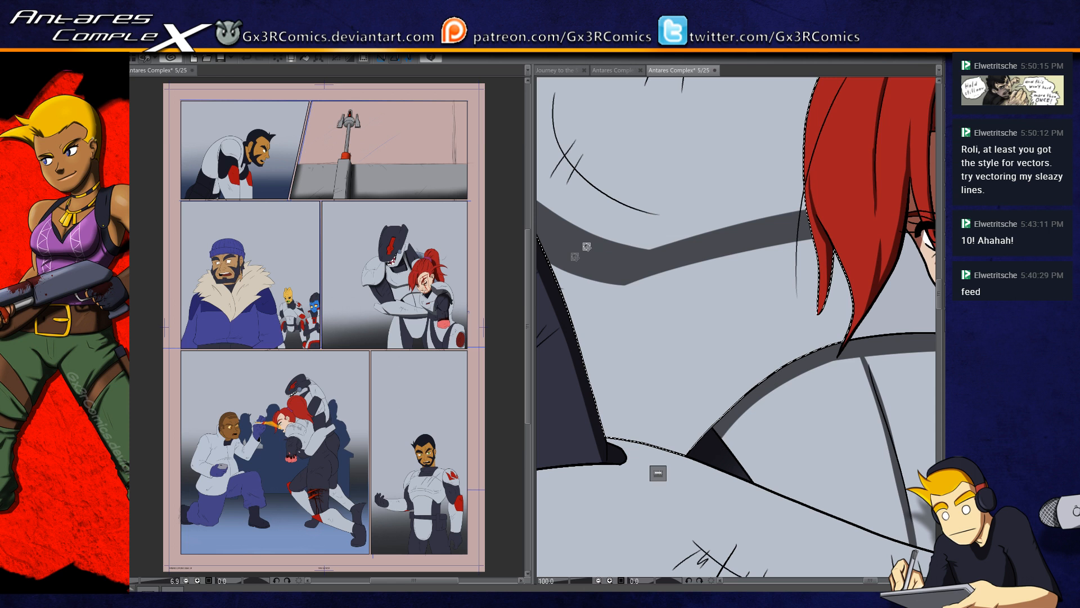
key("b")
left_click_drag(558, 257, 576, 334)
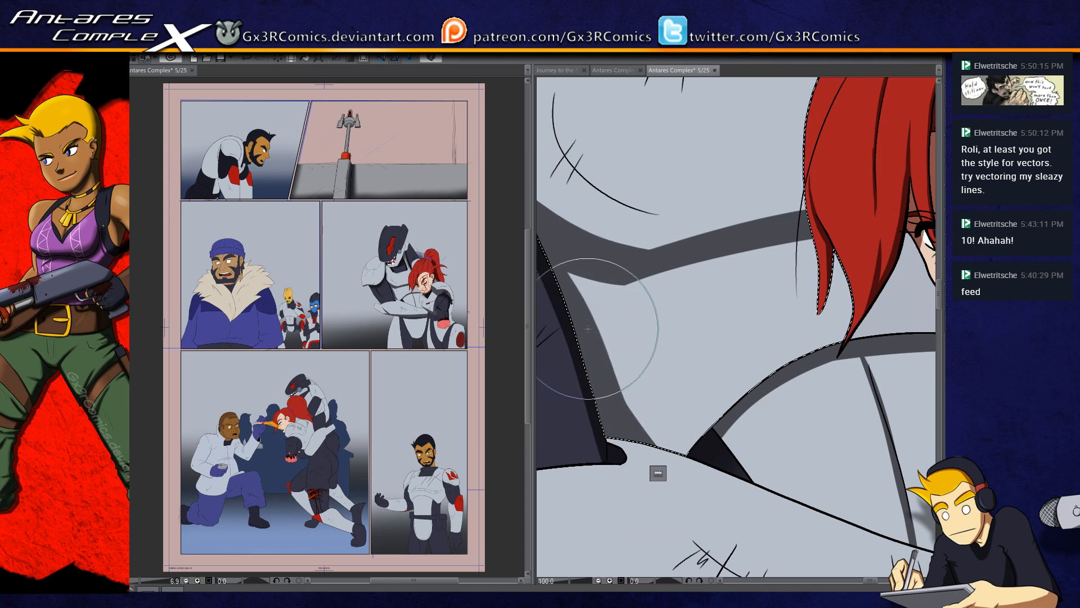
left_click_drag(571, 272, 681, 464)
left_click_drag(575, 285, 787, 475)
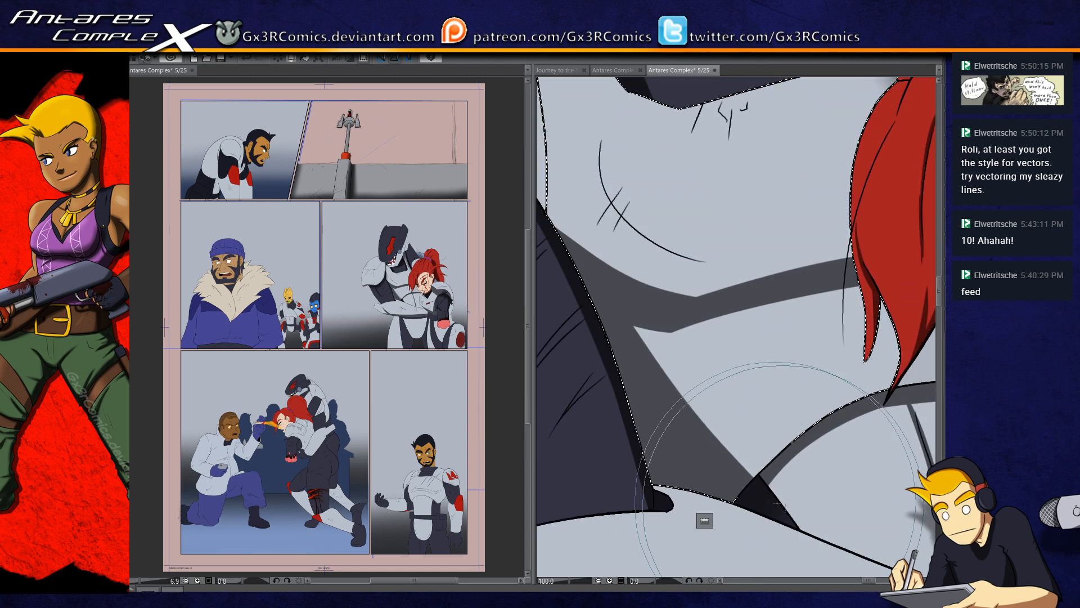
left_click_drag(616, 304, 801, 506)
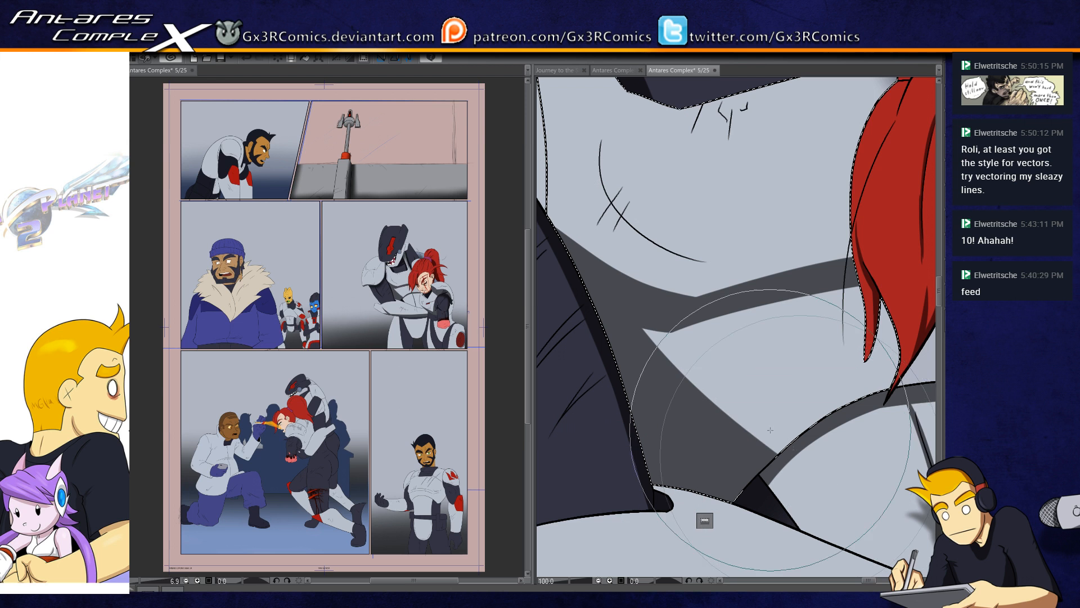
Step: Select the armor gap between the bangs, the face and the shoulder plate, shade it gray and clear the selection
left_click_drag(785, 392, 663, 367)
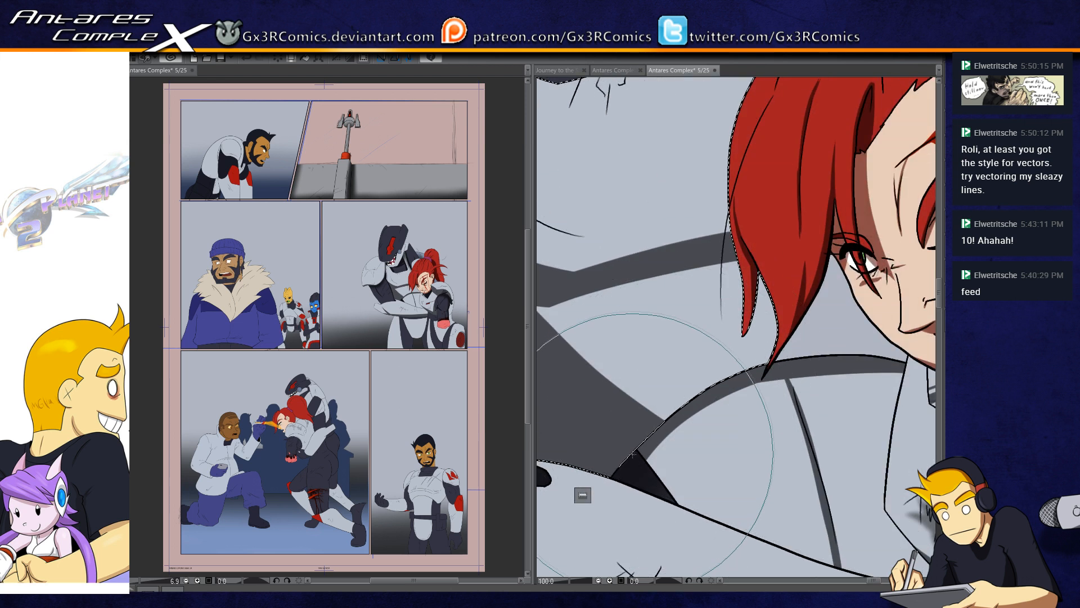
key("w")
left_click(833, 324, "shift")
key("b")
left_click_drag(721, 406, 642, 411)
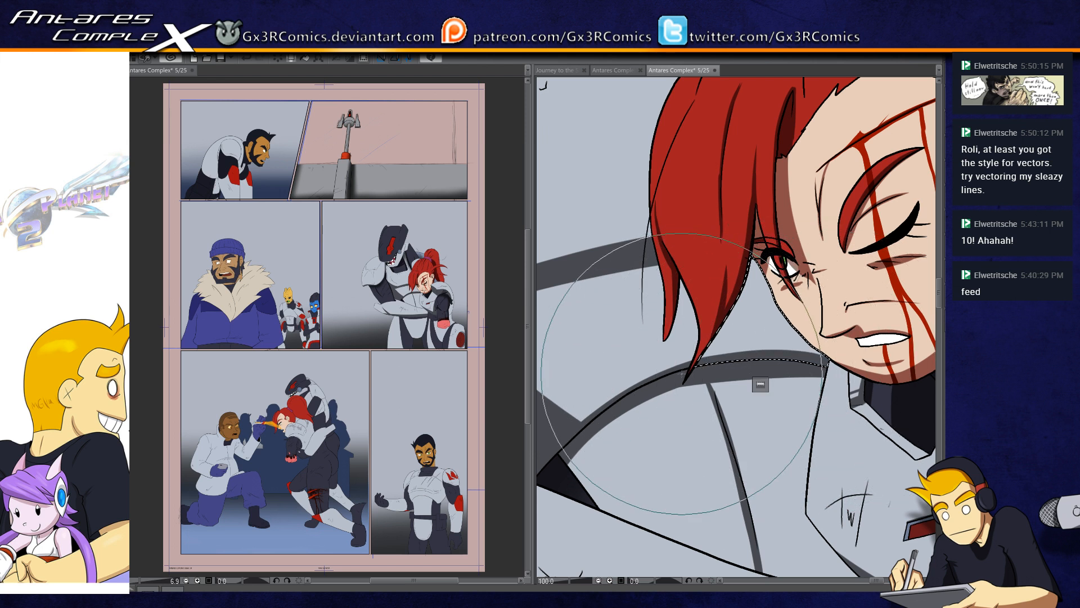
mouse_move(673, 374)
left_mouse_down()
mouse_move(736, 380)
mouse_move(649, 405)
left_mouse_up()
key("ctrl+d")
Step: Brush a soft shadow onto the armor gap beneath the woman's face and clear the selection
left_click(735, 379)
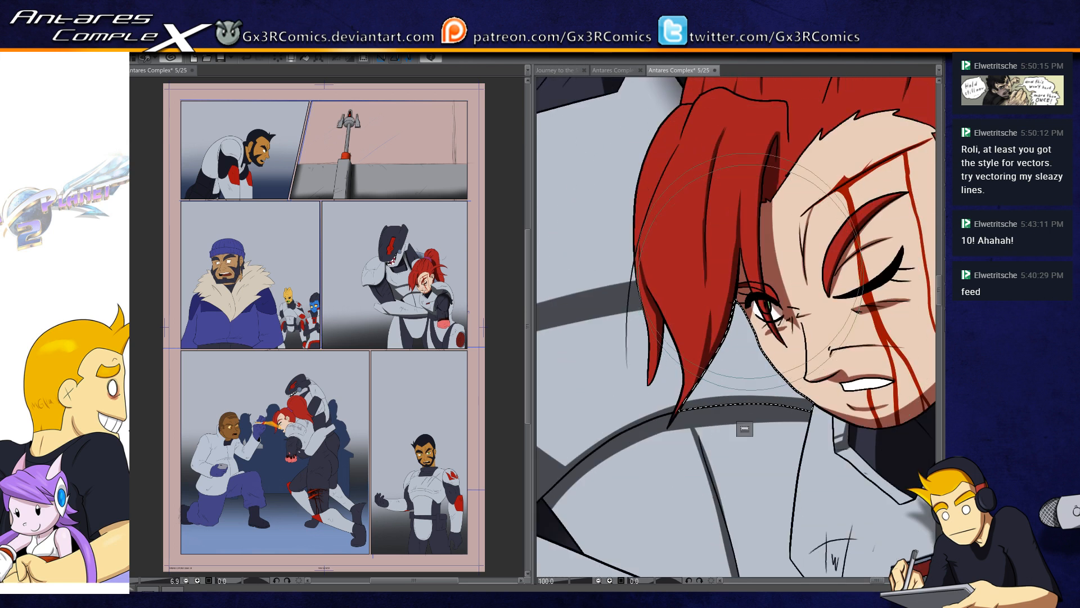
left_click_drag(750, 298, 753, 332)
key("ctrl+d")
Step: Select the woman's shoulder plate and brush soft shadows over its lower part around the crease, then deselect
left_click(752, 491)
left_click_drag(782, 392, 790, 441)
key("ctrl+d")
left_click_drag(825, 491, 764, 315)
left_click_drag(745, 468, 772, 381)
left_click(757, 349)
key("[")
key("[")
key("[")
left_click_drag(651, 390, 787, 501)
key("ctrl+d")
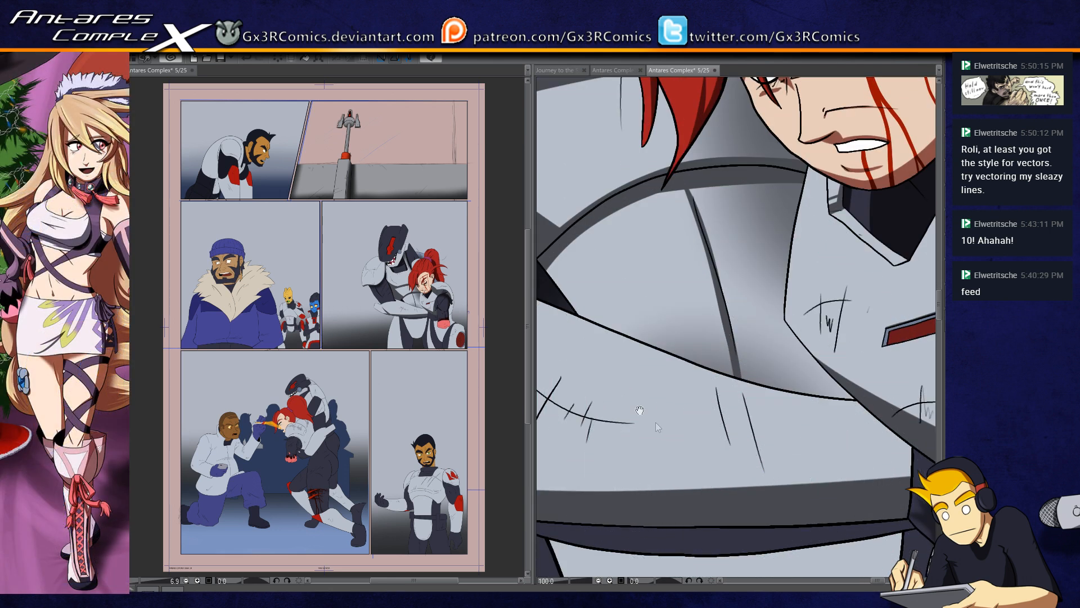
Step: Select the helmeted figure's chest plate and brush a soft shadow beneath the tip of the jaw, undoing unwanted strokes
left_click_drag(596, 369, 716, 497)
left_click_drag(596, 299, 651, 436)
mouse_move(604, 357)
left_mouse_down()
mouse_move(686, 526)
mouse_move(695, 595)
left_mouse_up()
left_click(688, 436)
key("b")
mouse_move(622, 286)
left_mouse_down()
mouse_move(630, 276)
mouse_move(647, 287)
left_mouse_up()
key("ctrl+d")
key("ctrl+z")
key("ctrl+z")
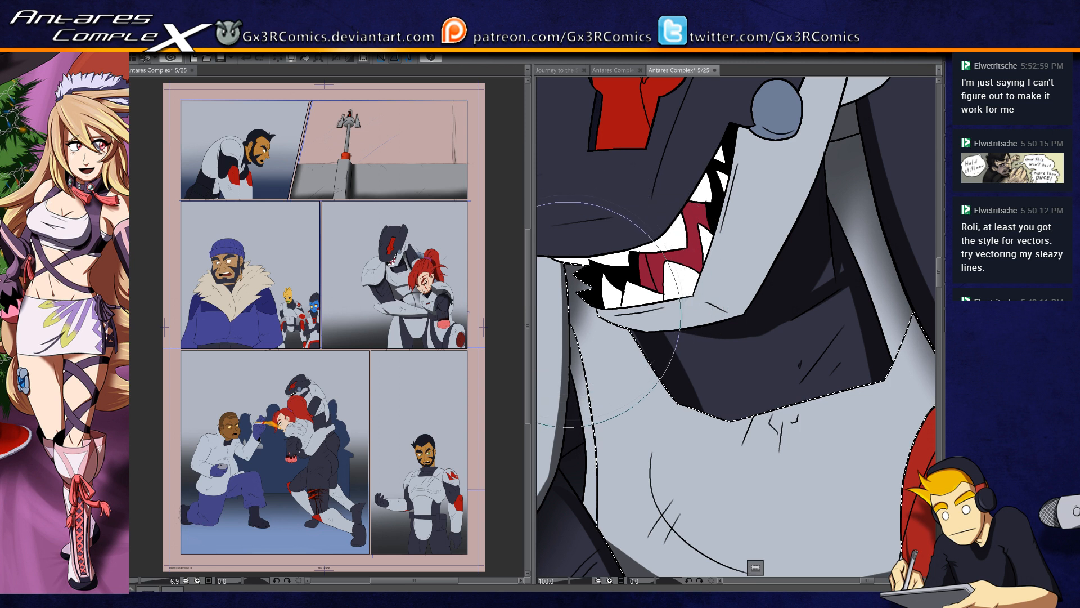
key("[")
key("[")
key("[")
key("[")
key("[")
key("[")
mouse_move(586, 271)
left_mouse_down()
mouse_move(615, 315)
mouse_move(577, 288)
mouse_move(675, 363)
left_mouse_up()
key("ctrl+d")
key("ctrl+z")
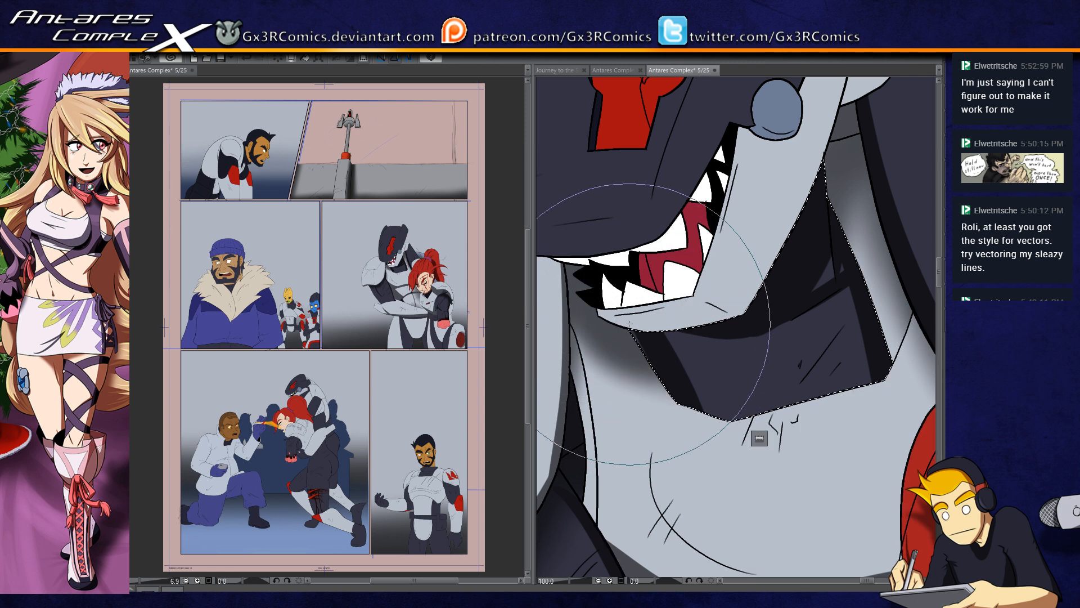
Step: Add shadow along the outer edge of the helmeted figure's dark neck section
left_click_drag(782, 338, 650, 417)
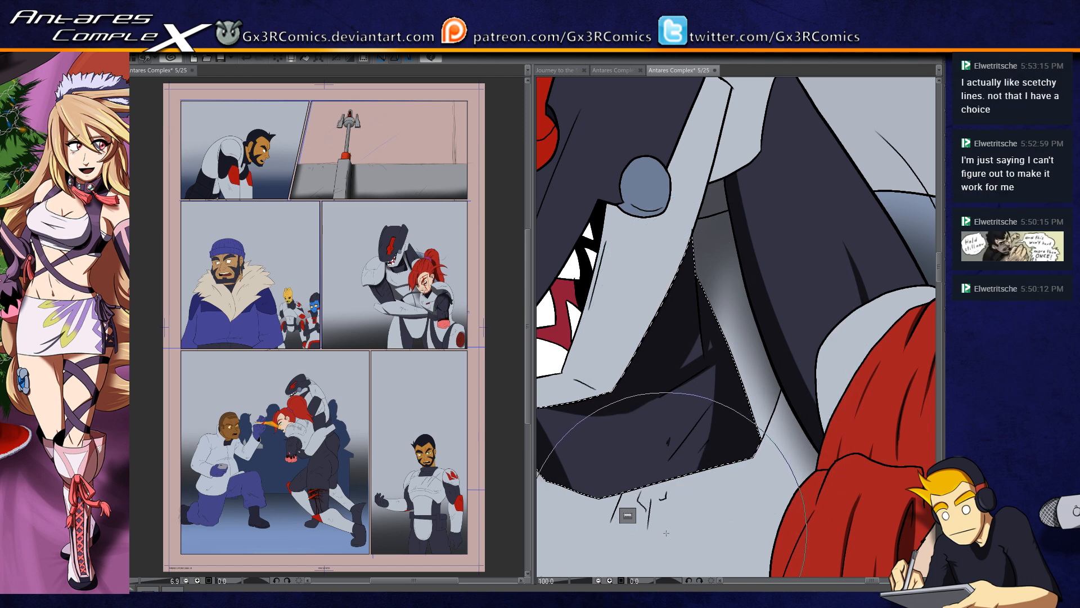
left_click_drag(635, 289, 756, 293)
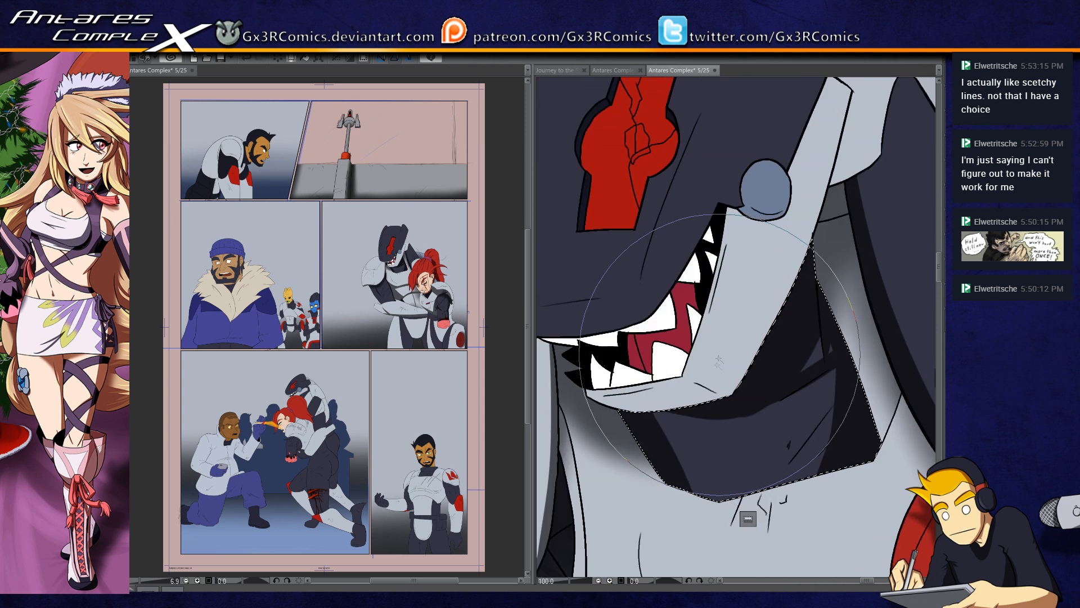
Step: Select the helmet's light lower jaw plate and paint gray shadows along its underside and rear edge, refining the corner with a smaller brush
left_click(709, 389)
key("b")
left_click_drag(591, 401, 719, 406)
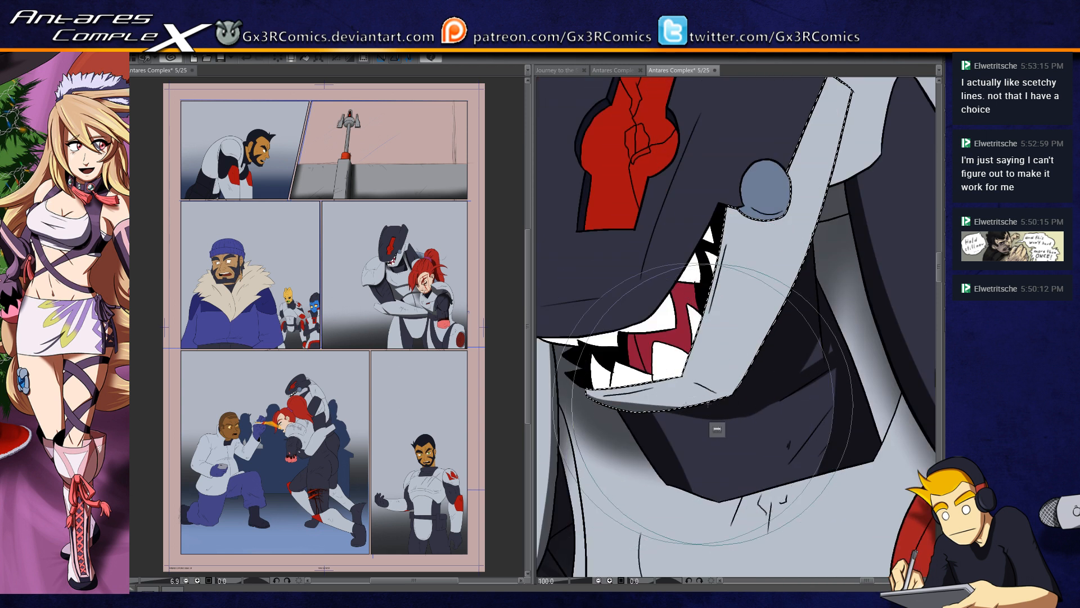
left_click_drag(594, 398, 675, 397)
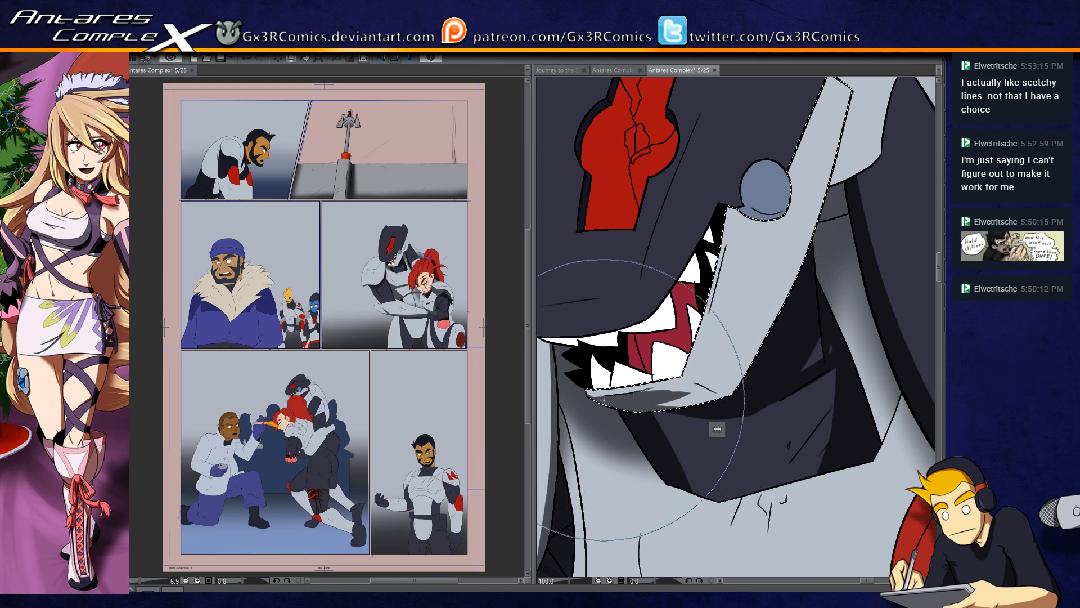
left_click_drag(685, 383, 730, 396)
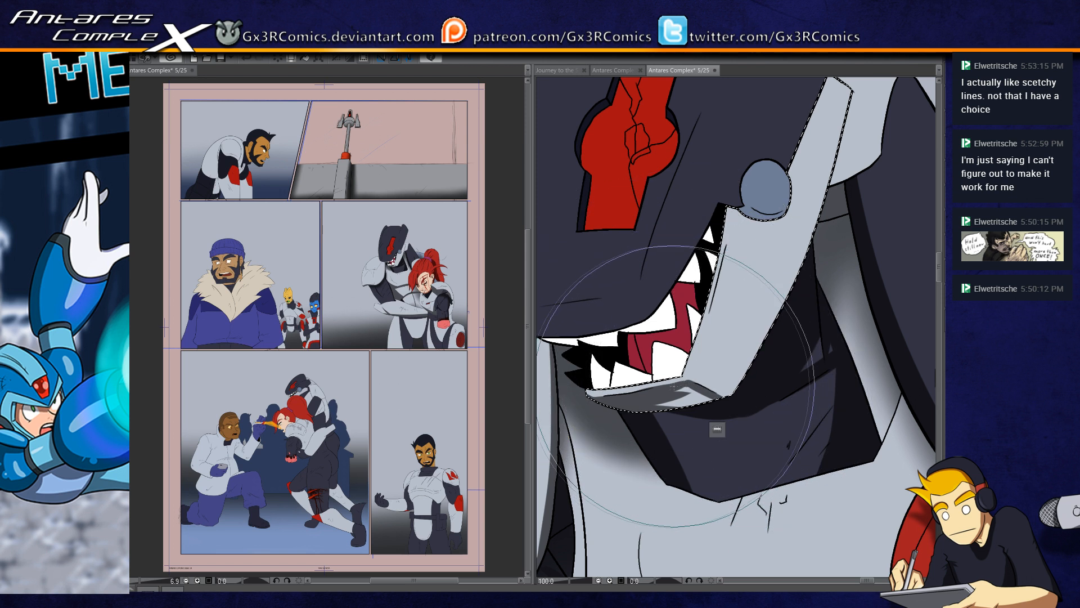
key("[")
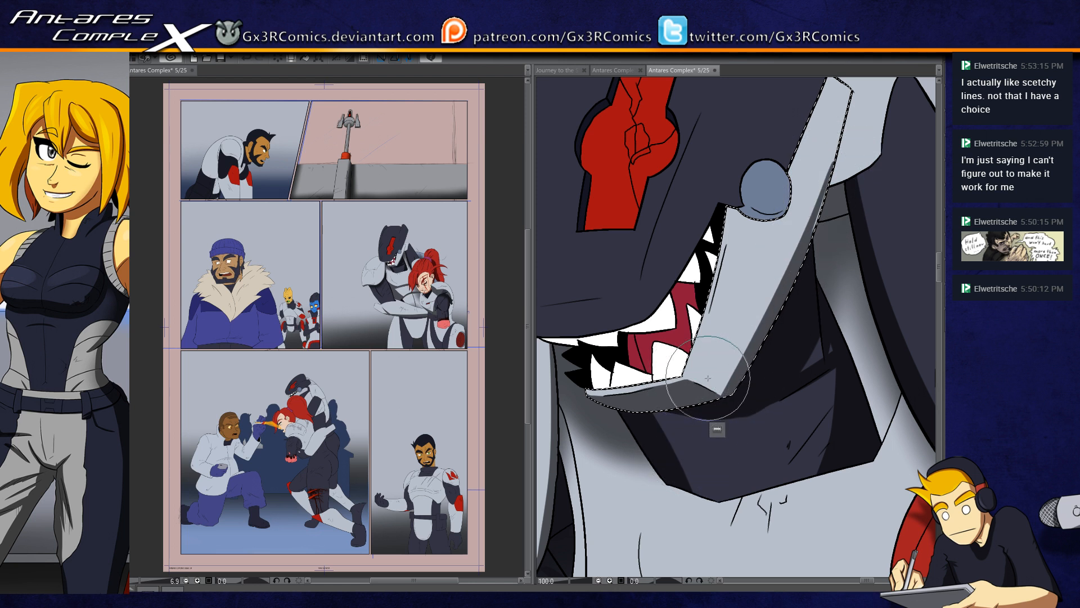
left_click_drag(671, 388, 707, 410)
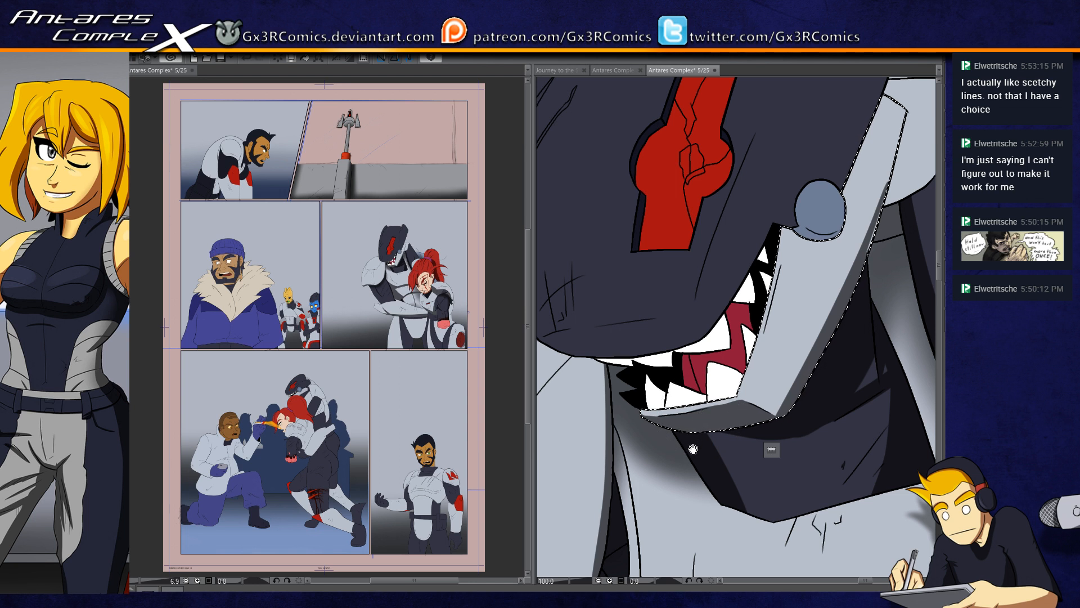
Step: Select the dark upper helmet and paint a shadow across the underside of the snout above the teeth
left_click_drag(630, 290, 680, 338)
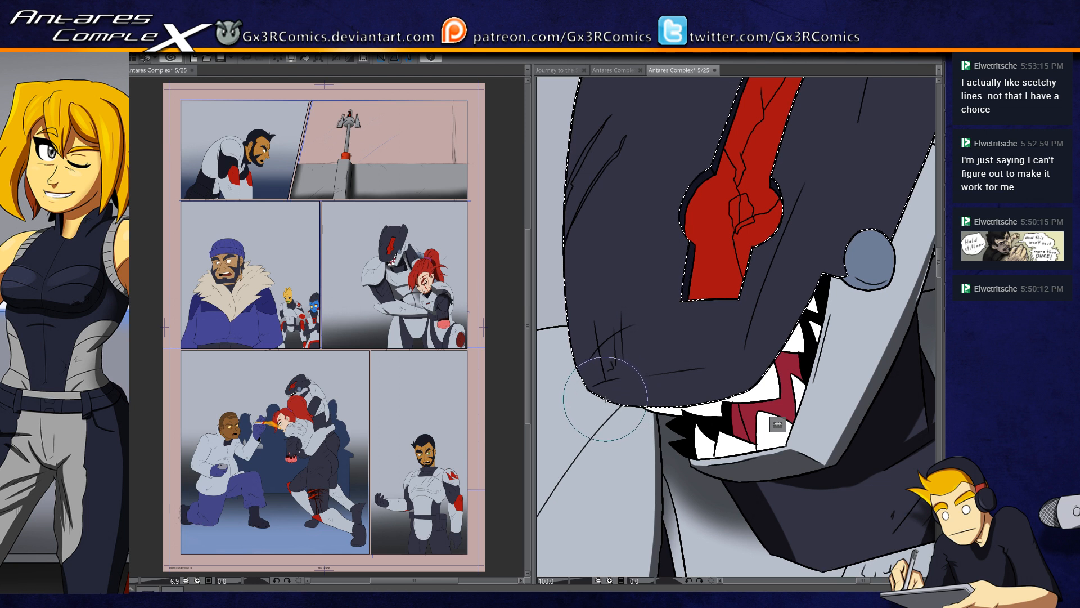
mouse_move(602, 398)
left_mouse_down()
mouse_move(832, 369)
mouse_move(721, 389)
left_mouse_up()
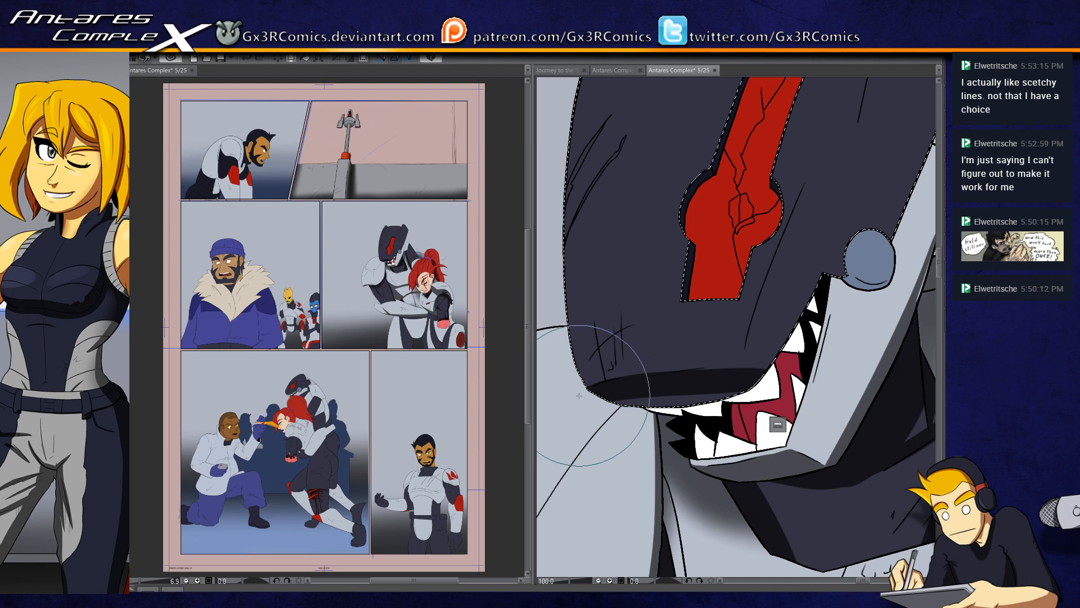
left_click_drag(708, 395, 719, 432)
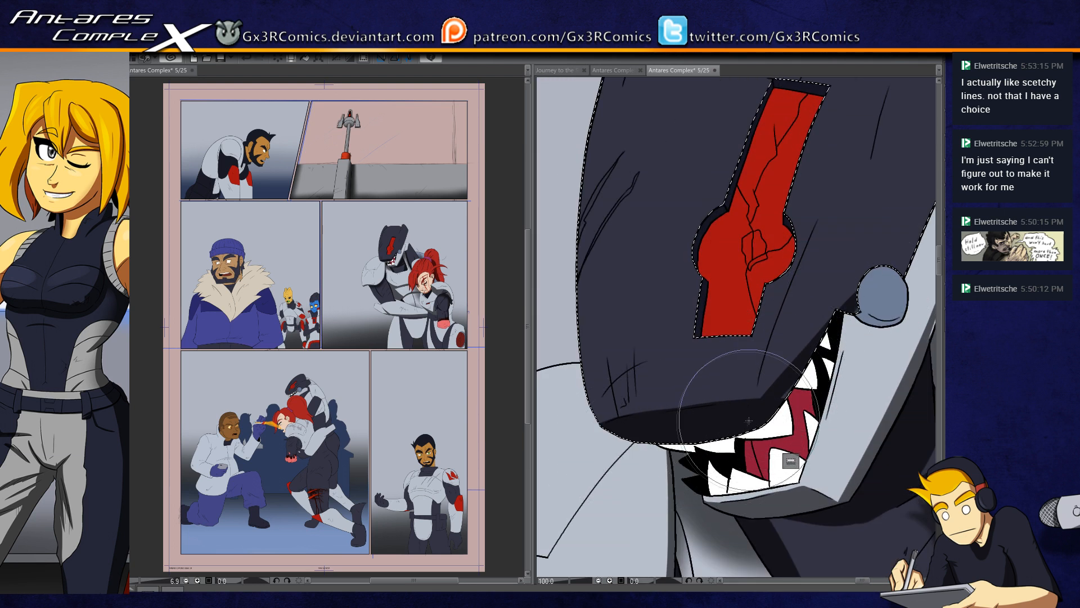
Step: Continue the dark helmet shadow from the mouth edge past the round blue jaw joint and up the helmet's side
mouse_move(870, 279)
left_mouse_down()
mouse_move(772, 381)
mouse_move(884, 215)
left_mouse_up()
left_click_drag(816, 362, 869, 254)
left_click_drag(861, 276, 796, 361)
left_click_drag(755, 391, 861, 147)
left_click_drag(798, 344, 846, 205)
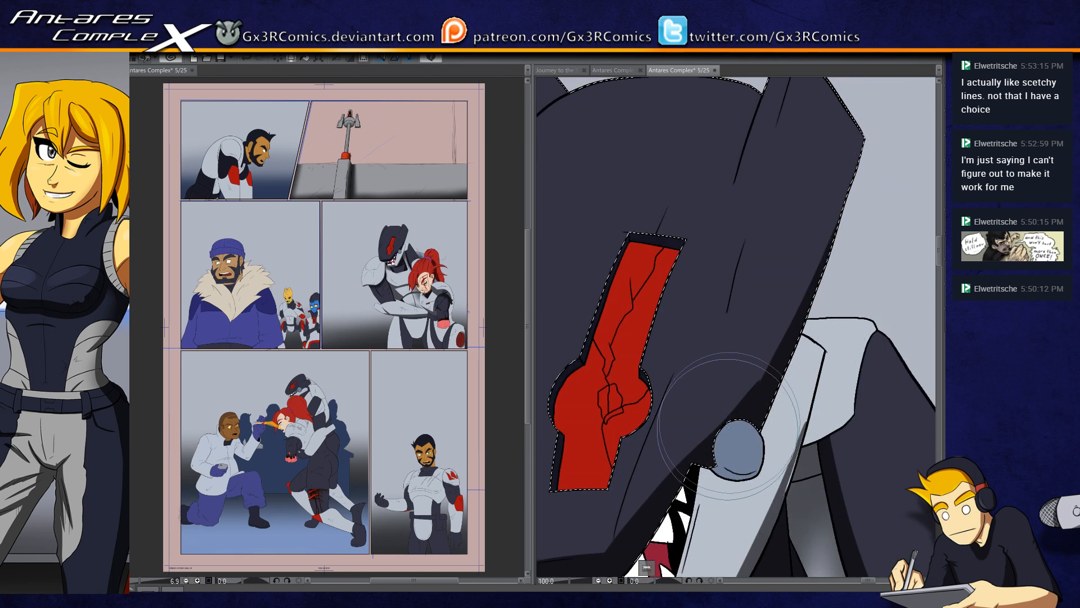
Step: Select the recessed edge around the helmet's red emblem, darken it, and clear the selection
left_click_drag(695, 443, 814, 352)
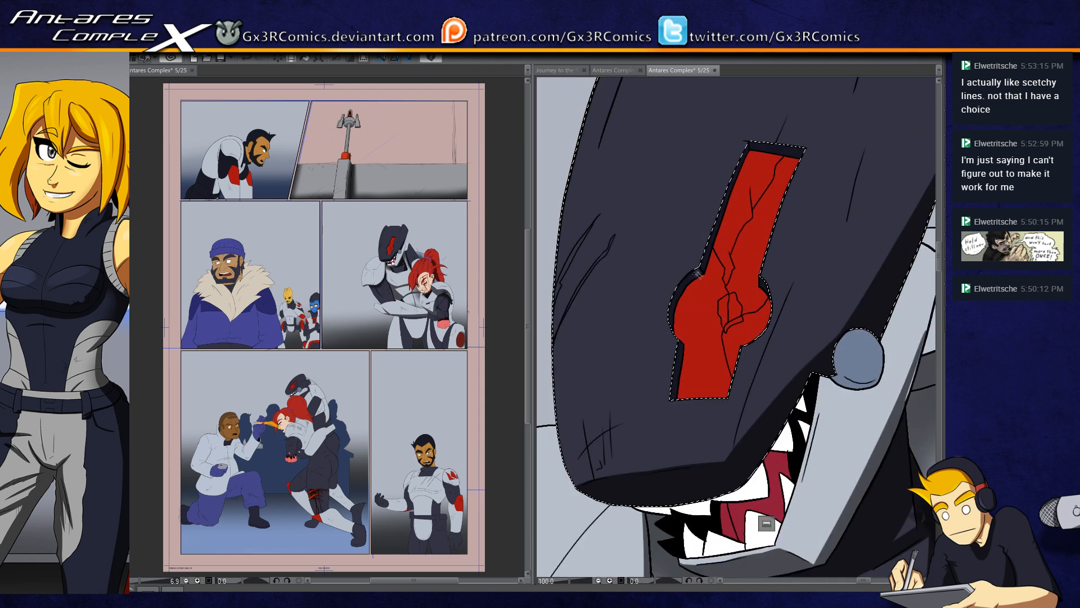
left_click(685, 286)
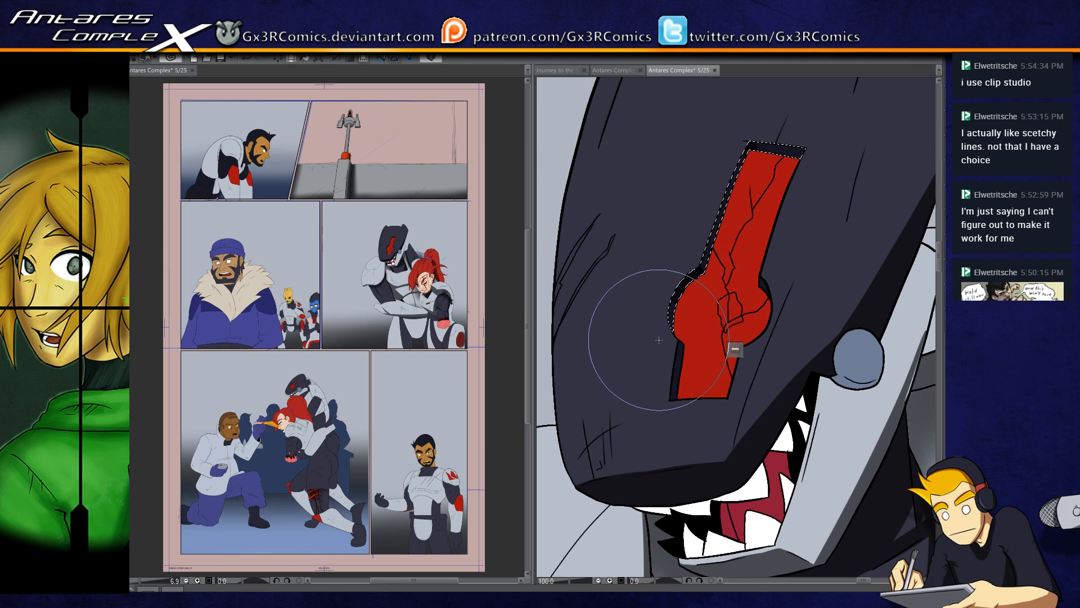
key("ctrl+d")
Step: Select the helmeted figure's light shoulder plate and paint a gray shadow along its lower inner edge
left_click_drag(652, 485, 689, 401)
left_click_drag(619, 545, 712, 389)
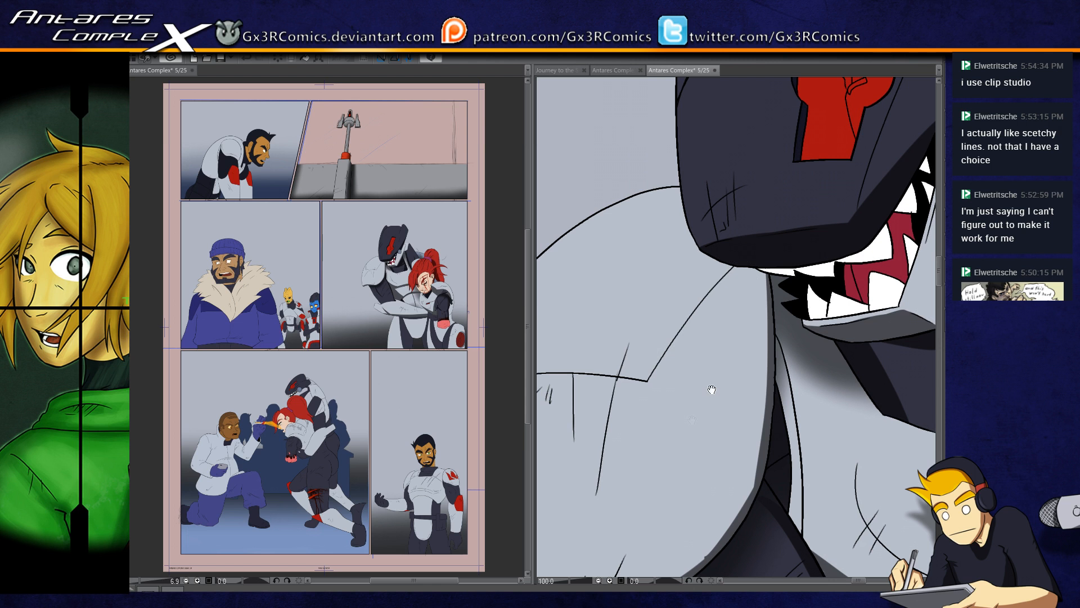
left_click_drag(691, 441, 718, 346)
key("w")
left_click(749, 421)
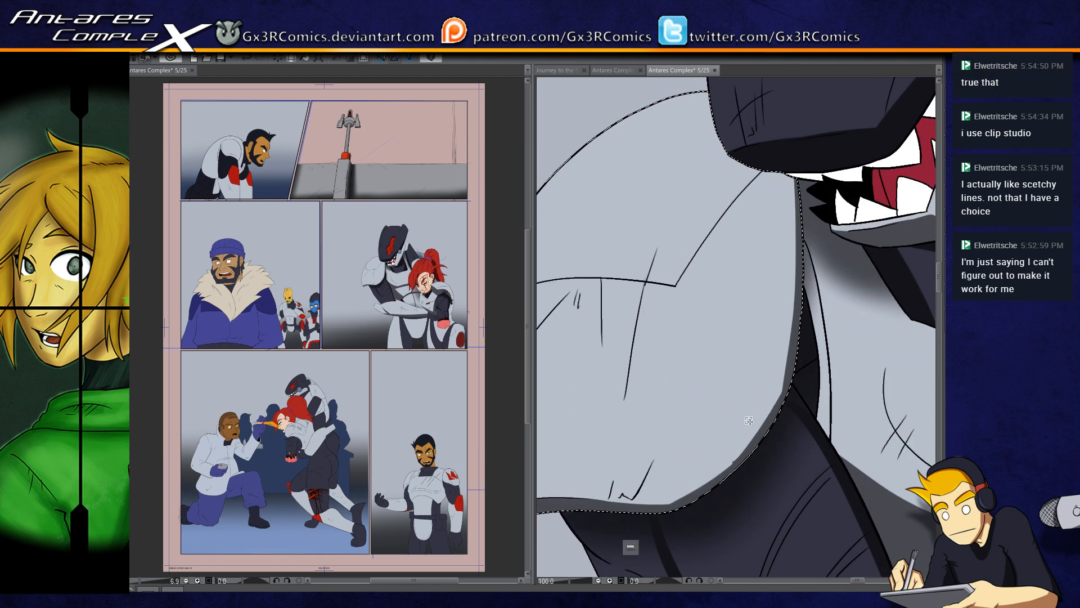
key("b")
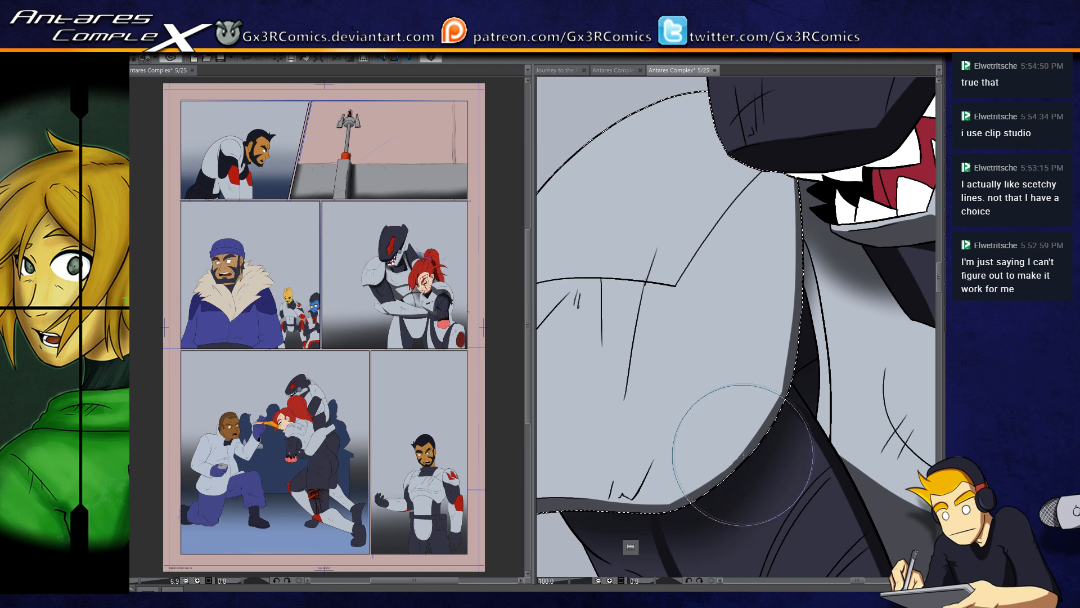
left_click_drag(776, 369, 732, 390)
key("ctrl+d")
Step: Select the dark upper helmet and extend the shadow up its rear edge to the pointed fin
left_click_drag(805, 297, 541, 543)
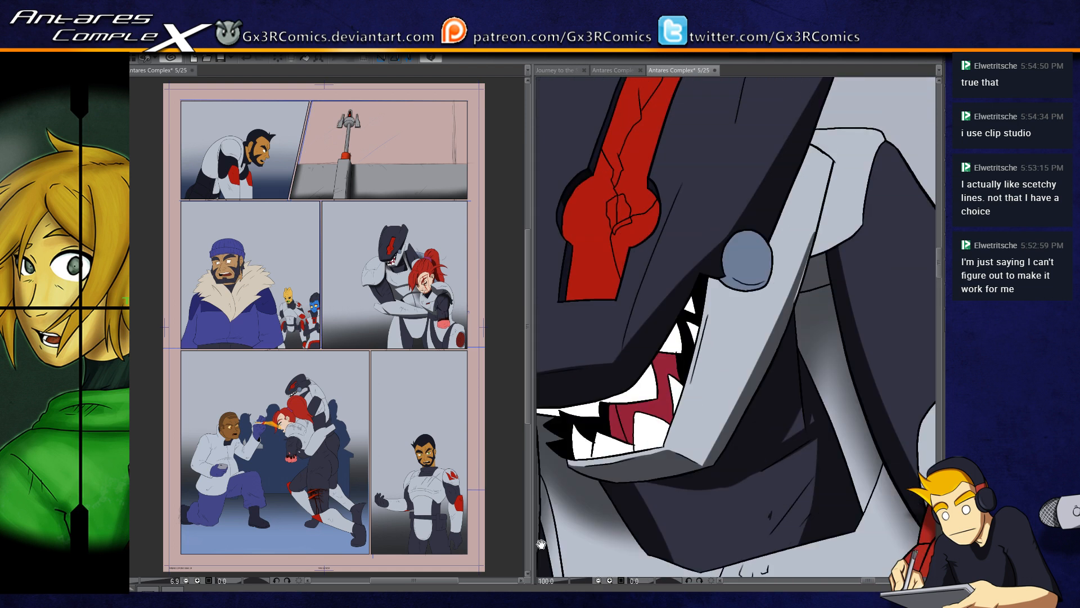
left_click_drag(643, 305, 604, 408)
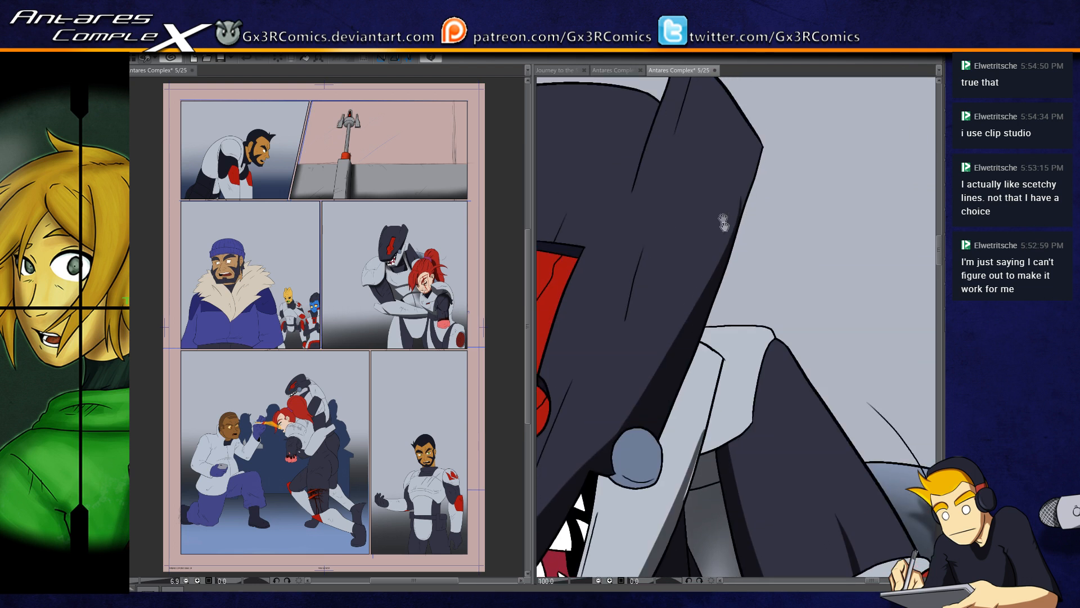
key("w")
left_click(729, 203)
key("b")
left_click_drag(764, 150, 724, 248)
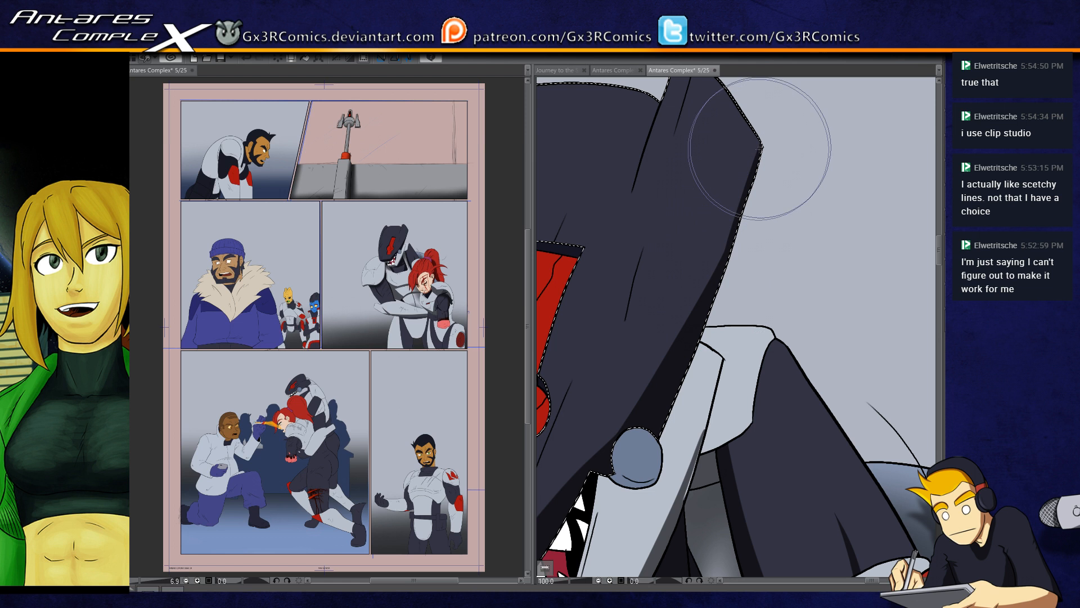
Step: Select the helmet's light jaw plate and paint a gray shadow along its rear edge up behind the round blue joint
scroll(681, 335, "down", 3)
key("w")
left_click(674, 338)
key("b")
left_click_drag(684, 354, 717, 231)
left_click_drag(688, 333, 711, 244)
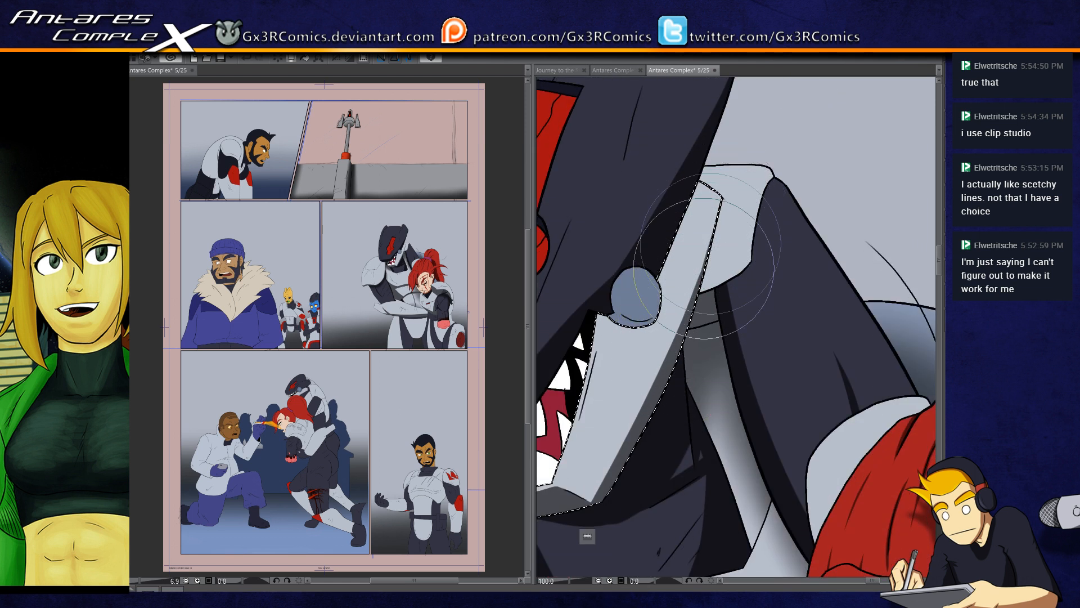
left_click_drag(706, 129, 658, 281)
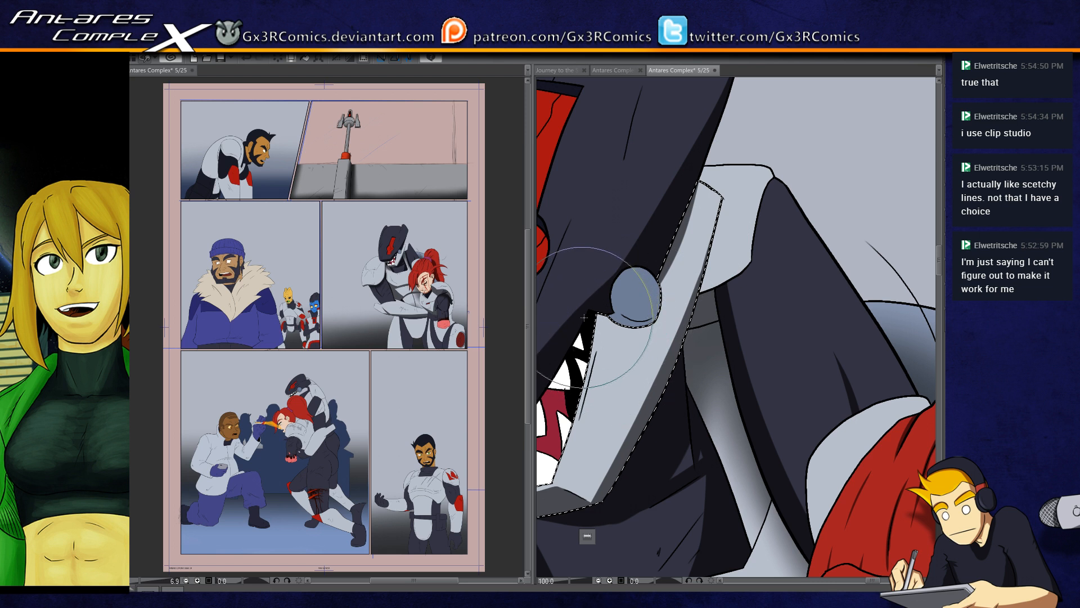
Step: Paint a curved gray shadow across the jaw plate beneath the round blue joint
mouse_move(601, 315)
left_mouse_down()
mouse_move(654, 301)
mouse_move(637, 337)
mouse_move(625, 327)
mouse_move(700, 322)
mouse_move(647, 335)
mouse_move(616, 302)
mouse_move(667, 362)
left_mouse_up()
key("ctrl+z")
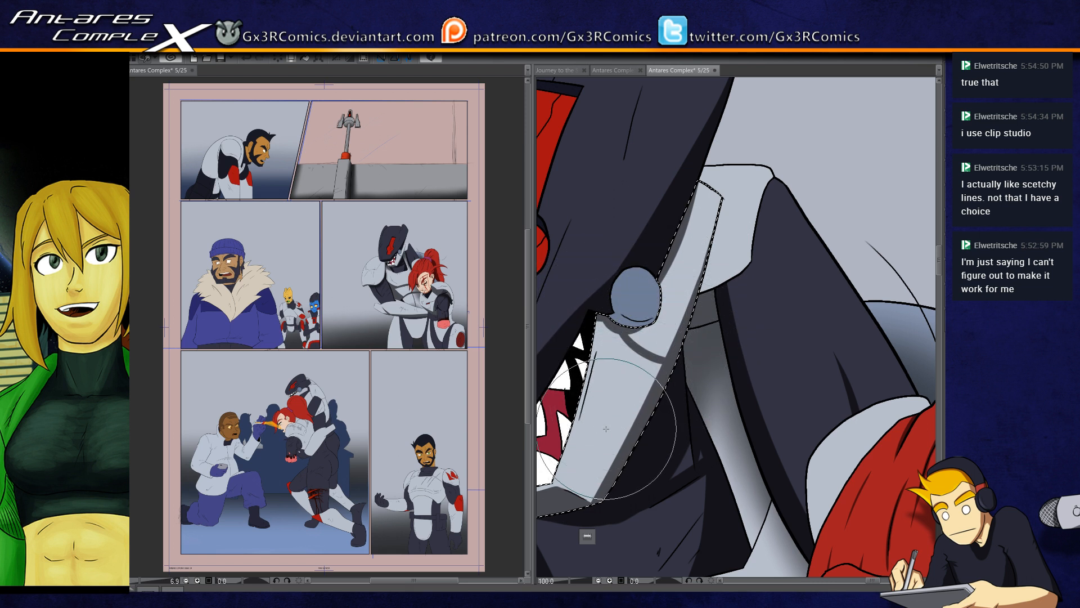
left_click_drag(606, 428, 649, 412)
Step: Select the helmeted figure's light forearm and extend the gray underside shadow to its pointed elbow end
scroll(648, 411, "down", 2)
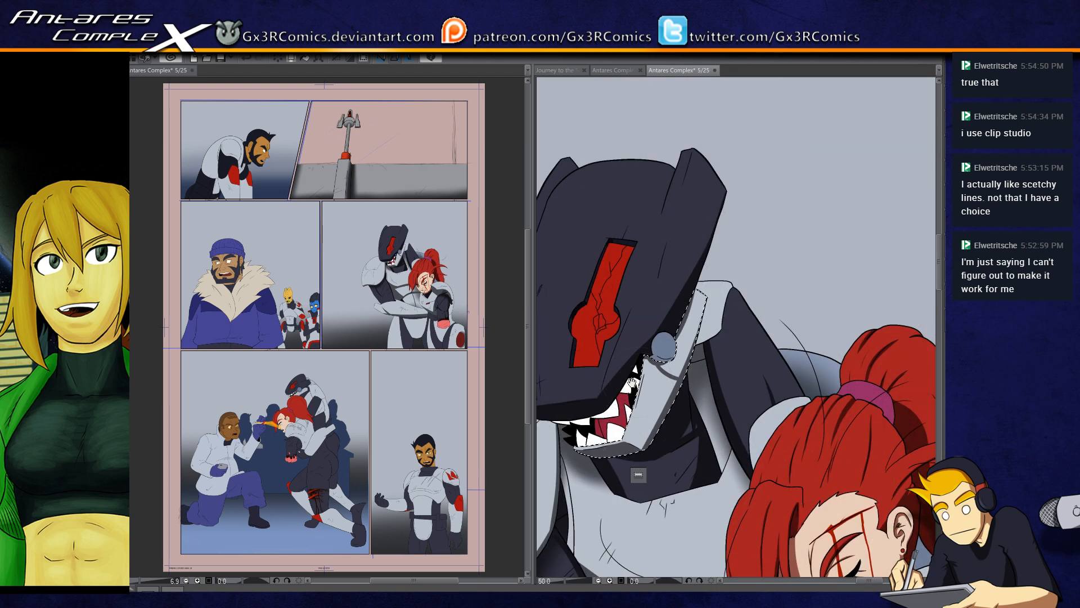
left_click_drag(614, 432, 632, 332)
left_click_drag(653, 420, 683, 326)
left_click_drag(662, 438, 704, 326)
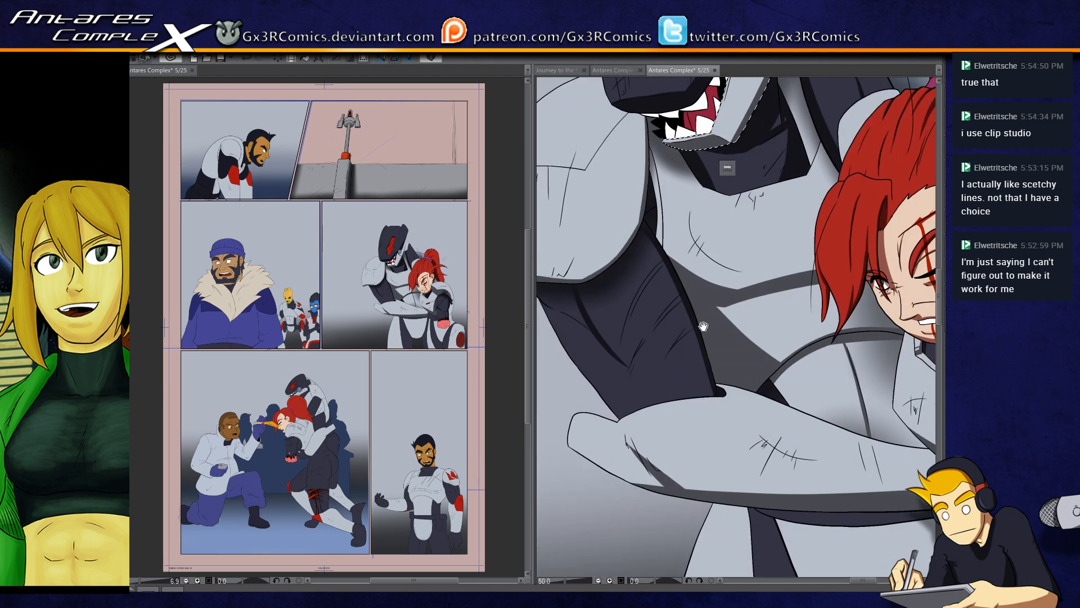
left_click_drag(691, 460, 696, 394)
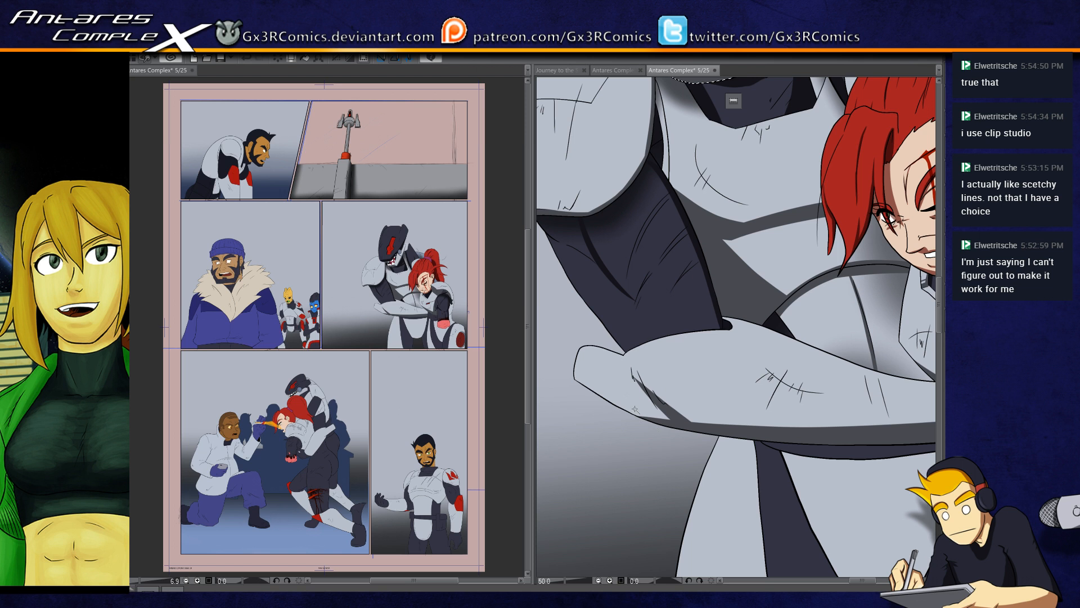
scroll(639, 422, "up", 2)
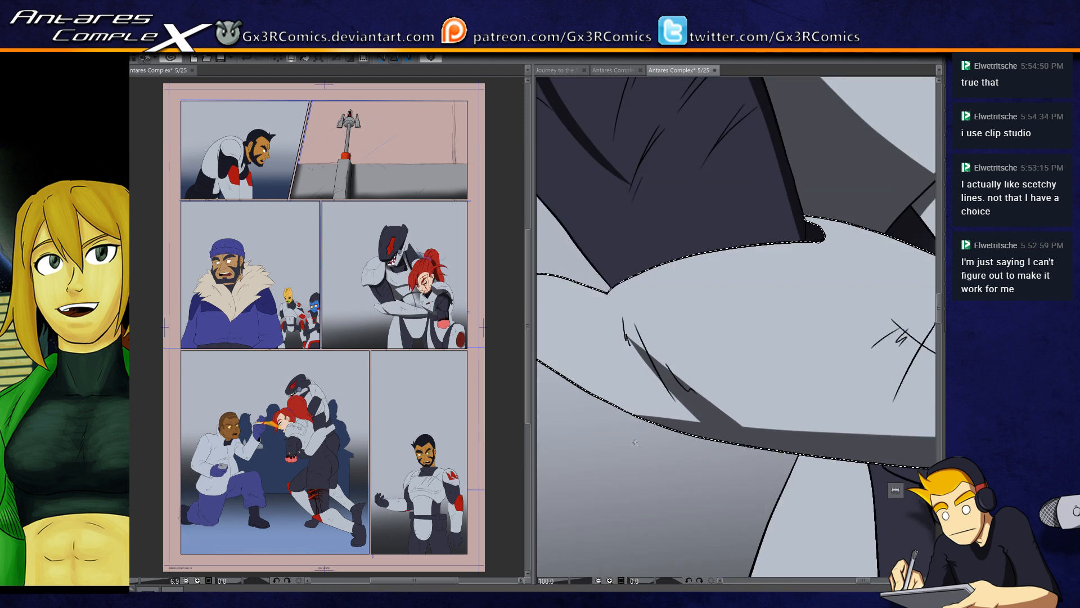
left_click_drag(569, 360, 677, 410)
left_click_drag(720, 451, 821, 493)
left_click_drag(623, 394, 850, 489)
left_click_drag(682, 421, 825, 477)
mouse_move(611, 372)
left_mouse_down()
mouse_move(736, 441)
mouse_move(819, 470)
left_mouse_up()
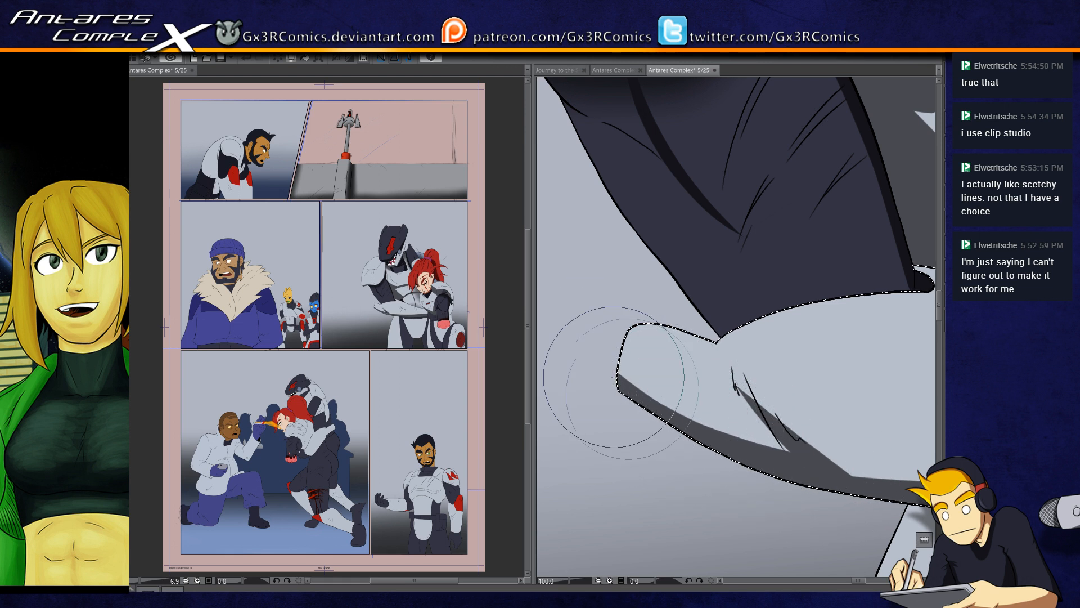
Step: Widen the forearm's underside shadow and smooth its upper edge from the elbow end toward the middle
left_click_drag(614, 377, 796, 451)
mouse_move(606, 363)
left_mouse_down()
mouse_move(803, 450)
mouse_move(702, 352)
left_mouse_up()
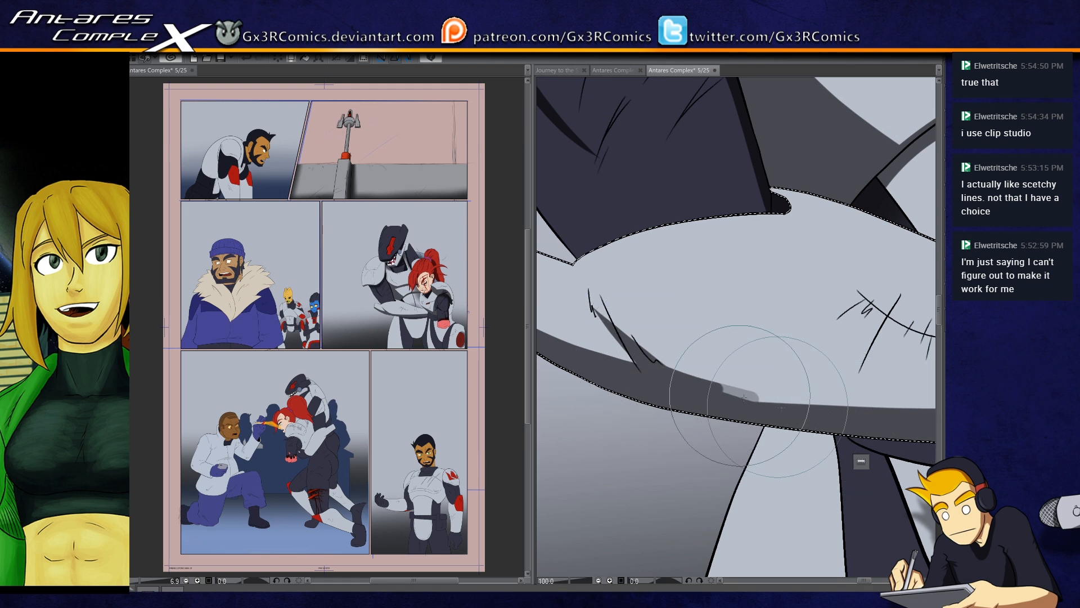
left_click_drag(852, 419, 704, 416)
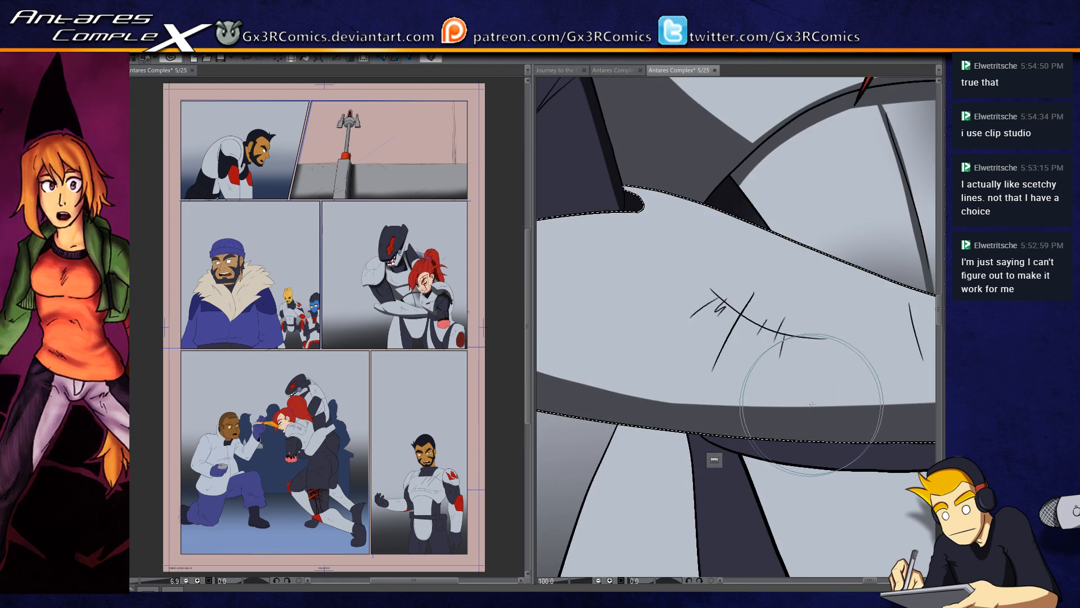
Step: Shade the waist plate below the forearm with a soft dark gradient, and deepen the shading on the dark upper arm
scroll(814, 403, "down", 4)
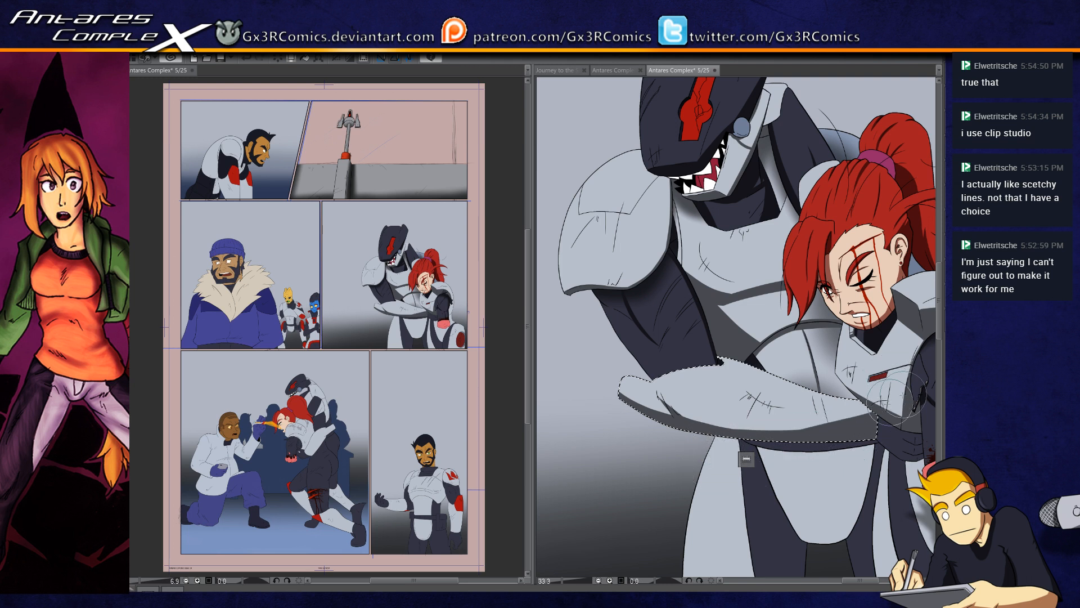
left_click_drag(843, 431, 755, 346)
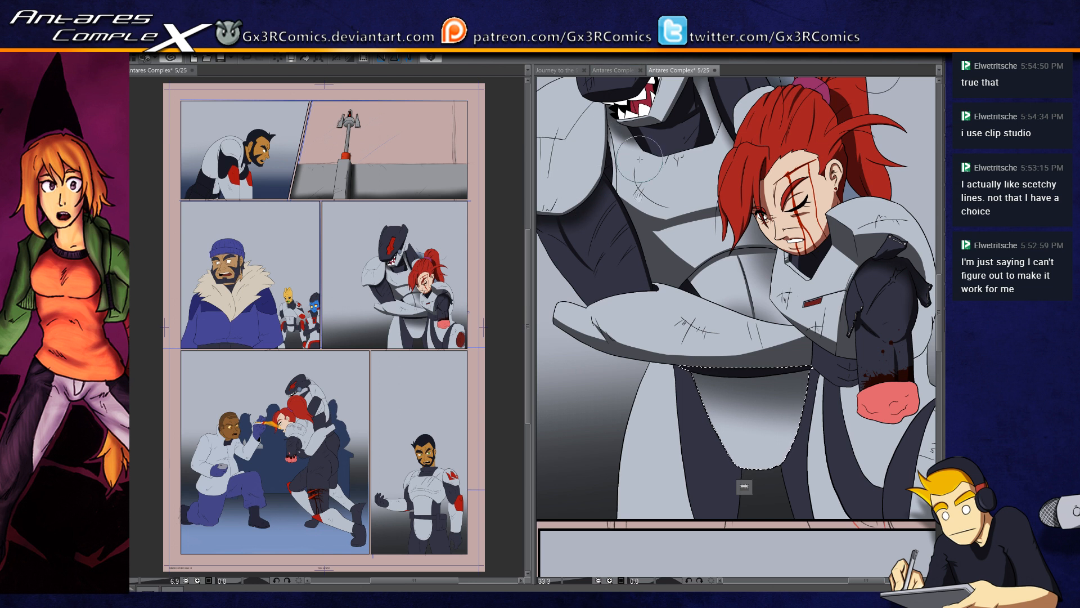
left_click_drag(618, 366, 636, 397)
left_click(602, 295)
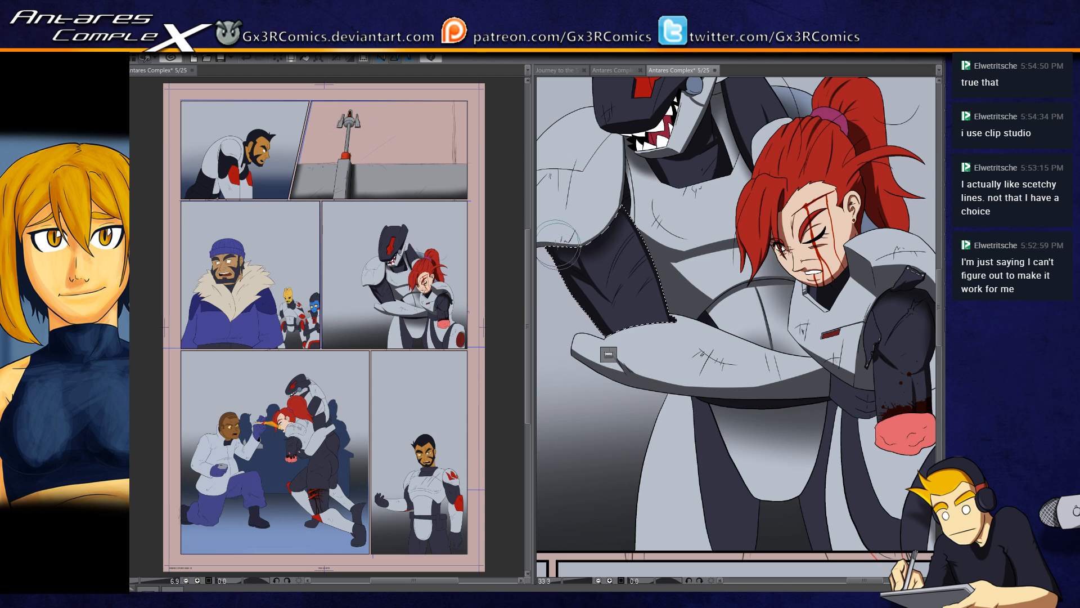
left_click_drag(571, 276, 606, 334)
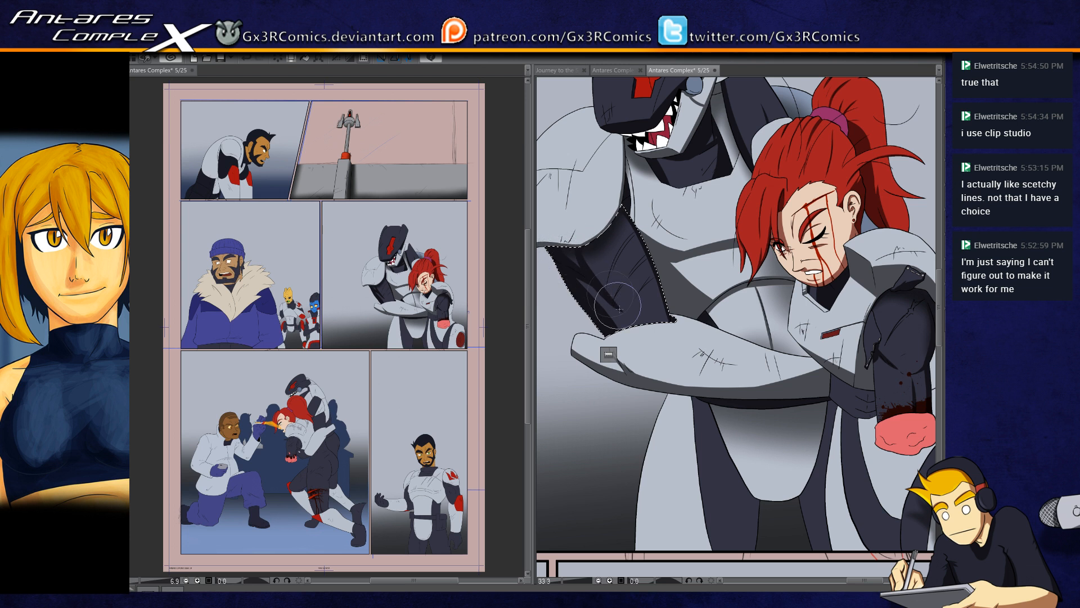
Step: Select the dark inner-thigh section beside the waist plate and paint a darker shadow along its inner edge
left_click_drag(689, 534, 654, 451)
left_click(708, 407)
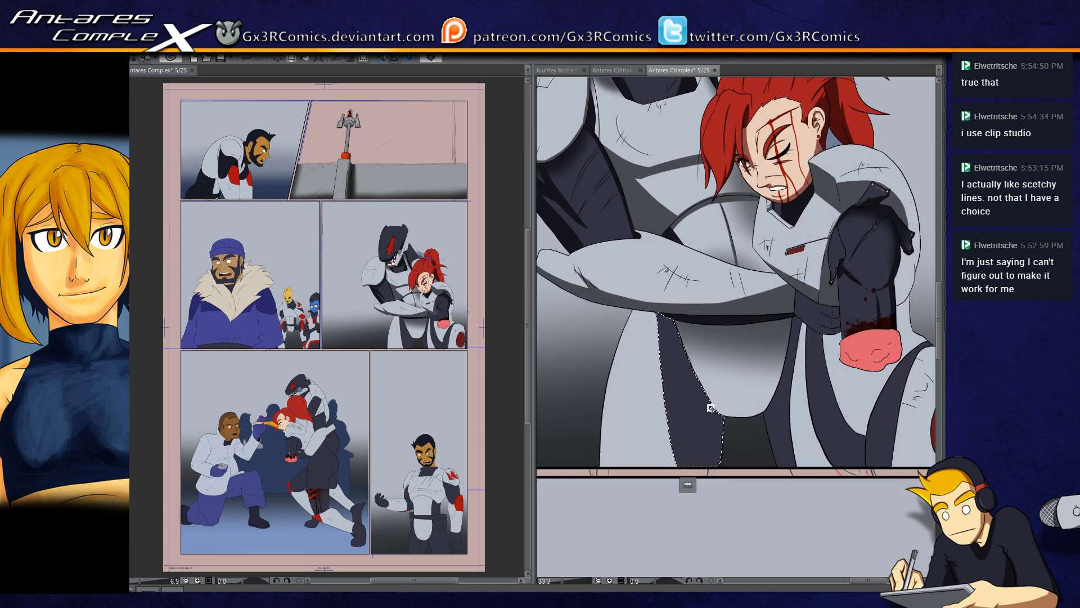
left_click_drag(724, 357, 693, 533)
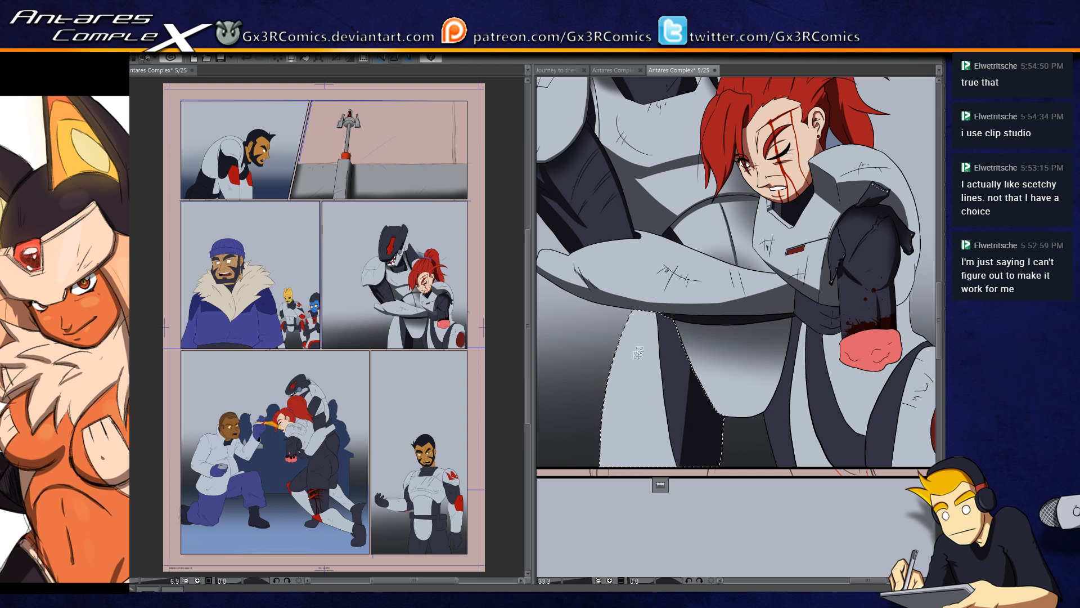
scroll(637, 368, "down", 3)
scroll(649, 354, "up", 3)
left_click_drag(618, 421, 605, 323)
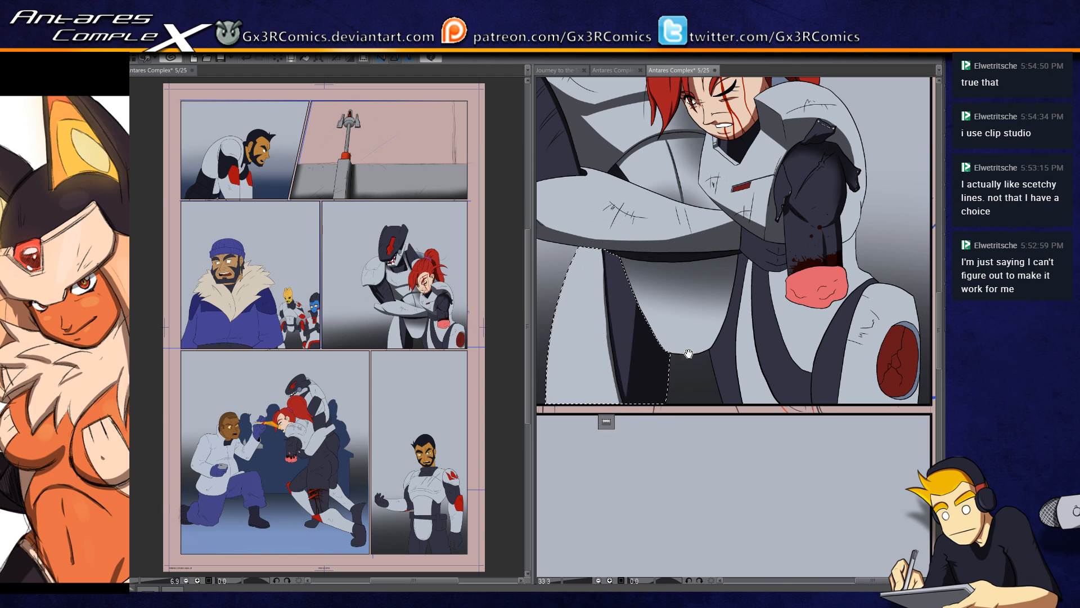
Step: Select the narrow dark thigh section on the waist plate's opposite side and paint a shadow along its outer edge
left_click_drag(689, 354, 632, 411)
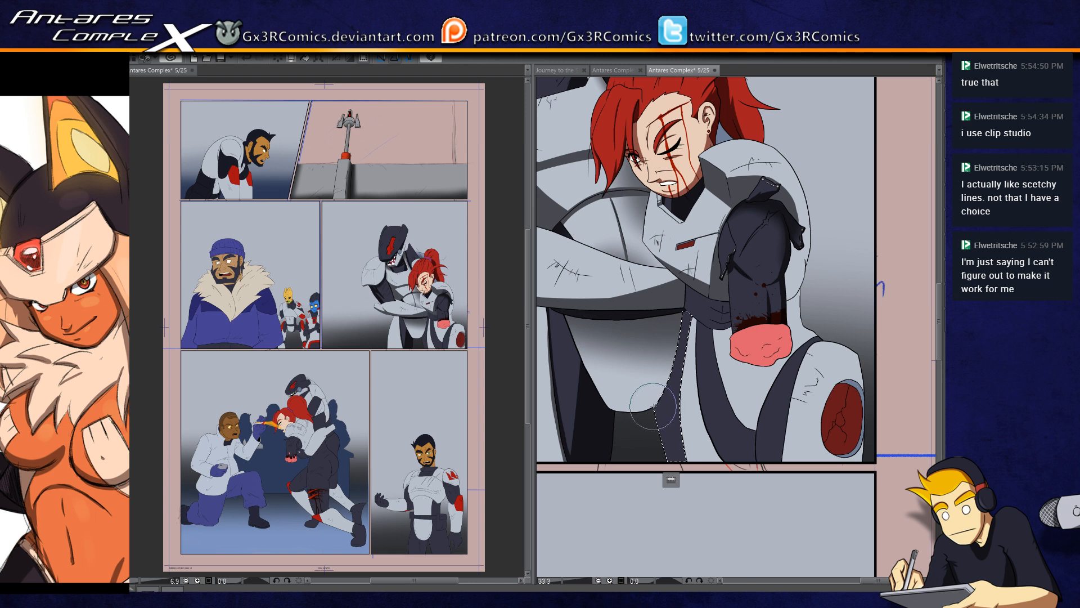
left_click_drag(677, 318, 668, 502)
left_click_drag(688, 293, 668, 483)
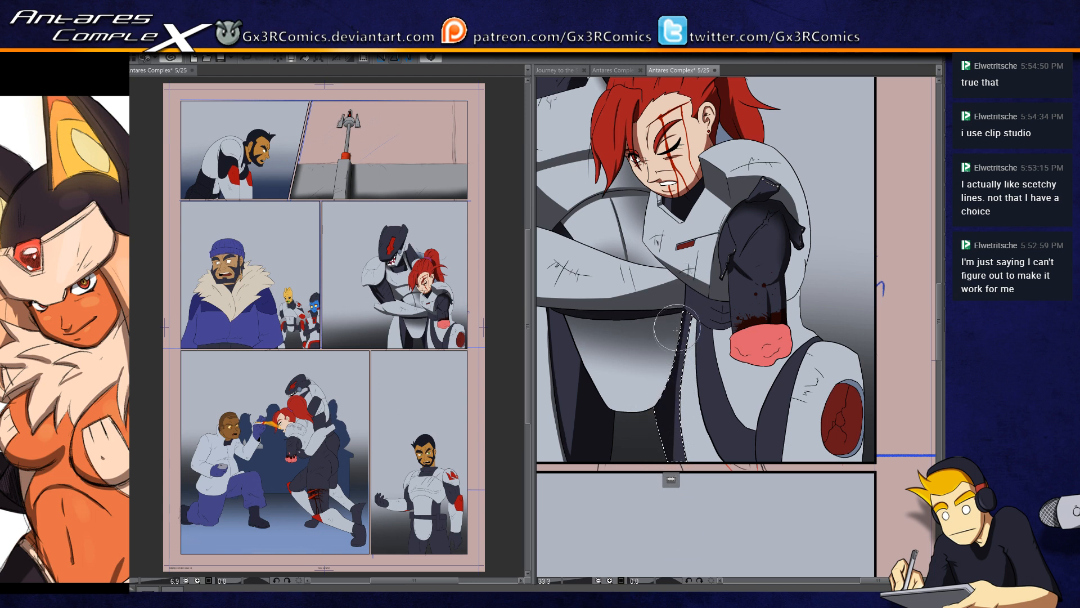
Step: Select the curved dark thigh strip below the woman's injured arm, shade it along its length, and clear the selection
key("w")
left_click_drag(743, 441, 670, 395)
left_click(671, 391)
key("b")
left_click_drag(673, 352, 684, 459)
mouse_move(664, 327)
left_mouse_down()
mouse_move(676, 446)
mouse_move(667, 428)
left_mouse_up()
mouse_move(637, 270)
left_mouse_down()
mouse_move(690, 458)
mouse_move(632, 283)
mouse_move(656, 405)
left_mouse_up()
key("ctrl+d")
Step: Select the dark strip beside the red-marked knee armor, paint a shadow along its inner edge, and clear the selection
key("w")
left_click(686, 392)
key("b")
left_click_drag(673, 349, 676, 470)
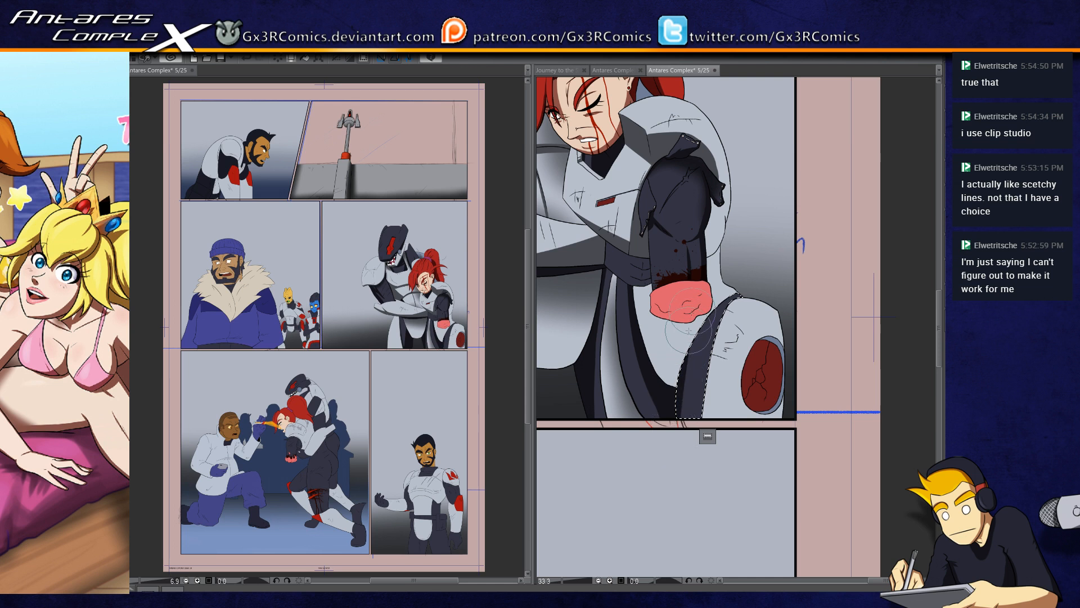
key("ctrl+d")
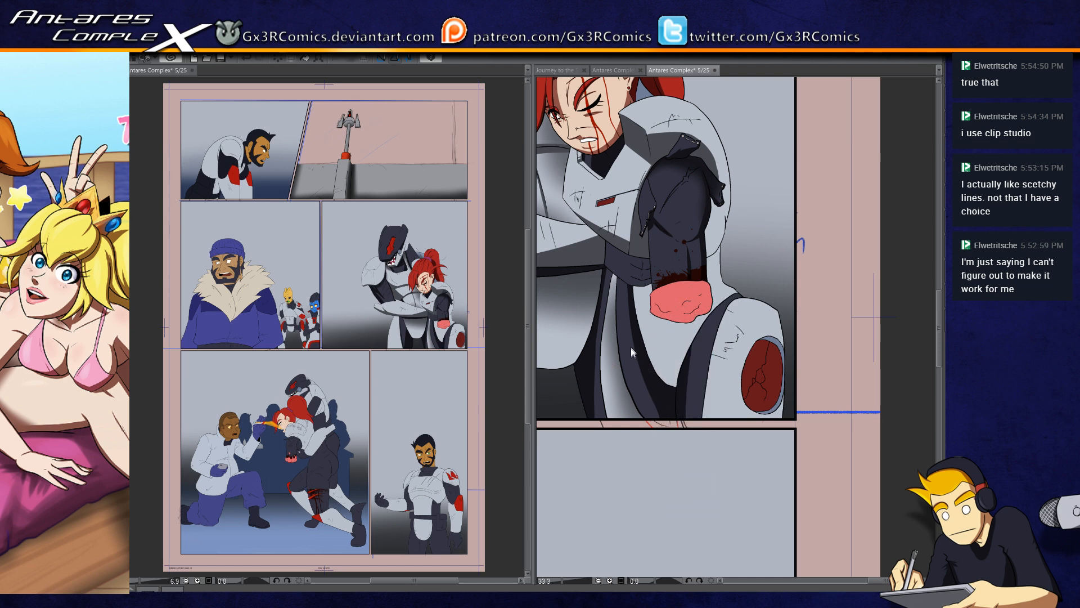
Step: Select the torn sleeve flap on the woman's injured arm, shade it, and clear the selection
left_click_drag(630, 349, 644, 451)
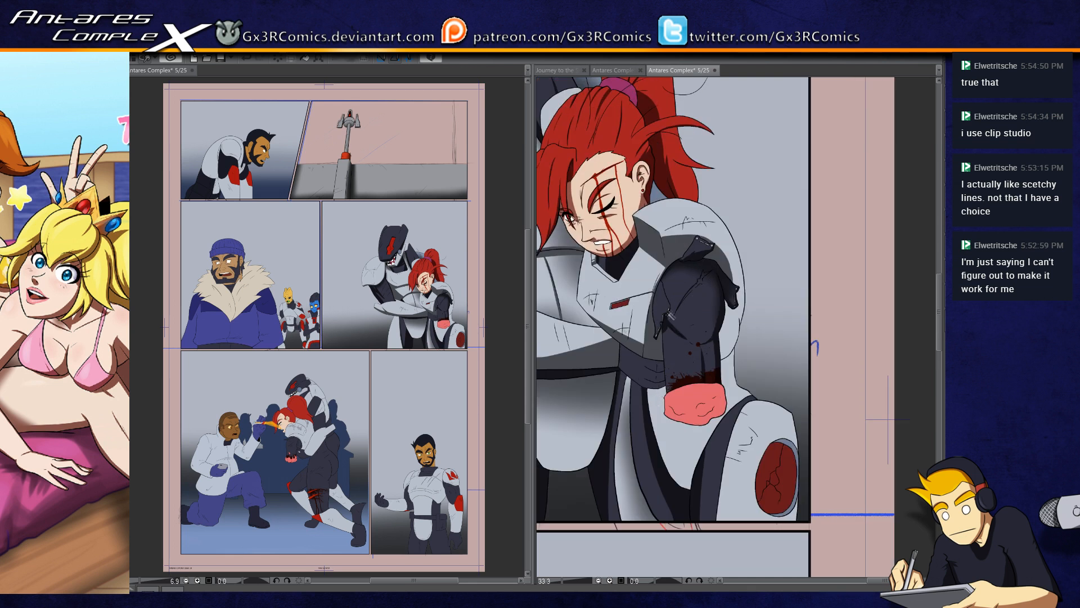
scroll(670, 316, "up", 3)
left_click(630, 307)
key("b")
mouse_move(623, 309)
left_mouse_down()
mouse_move(633, 225)
mouse_move(626, 328)
mouse_move(631, 234)
mouse_move(595, 311)
left_mouse_up()
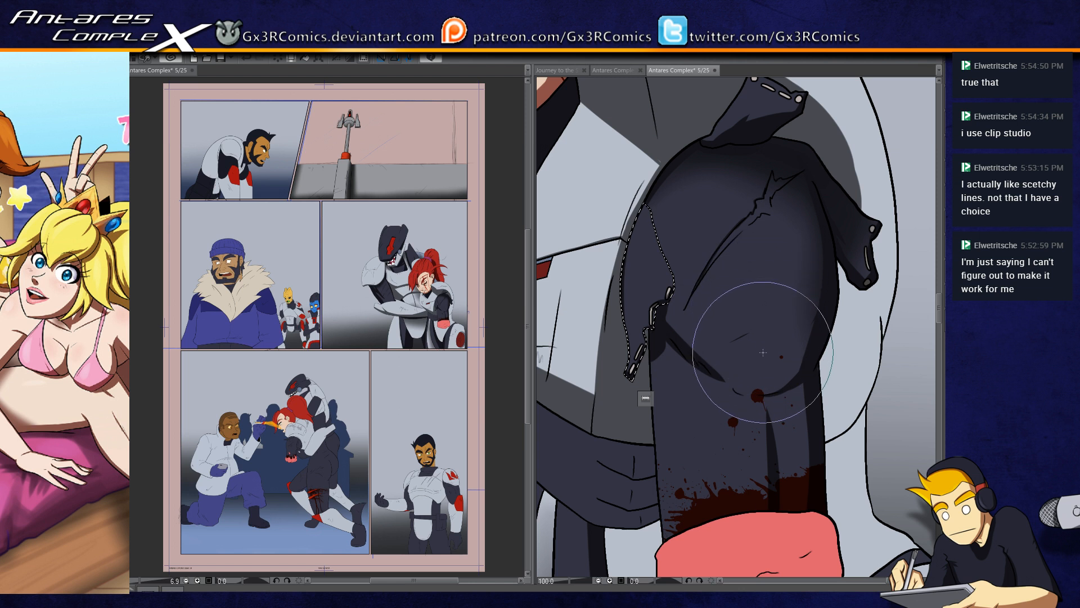
mouse_move(650, 228)
left_mouse_down()
mouse_move(683, 337)
mouse_move(701, 280)
left_mouse_up()
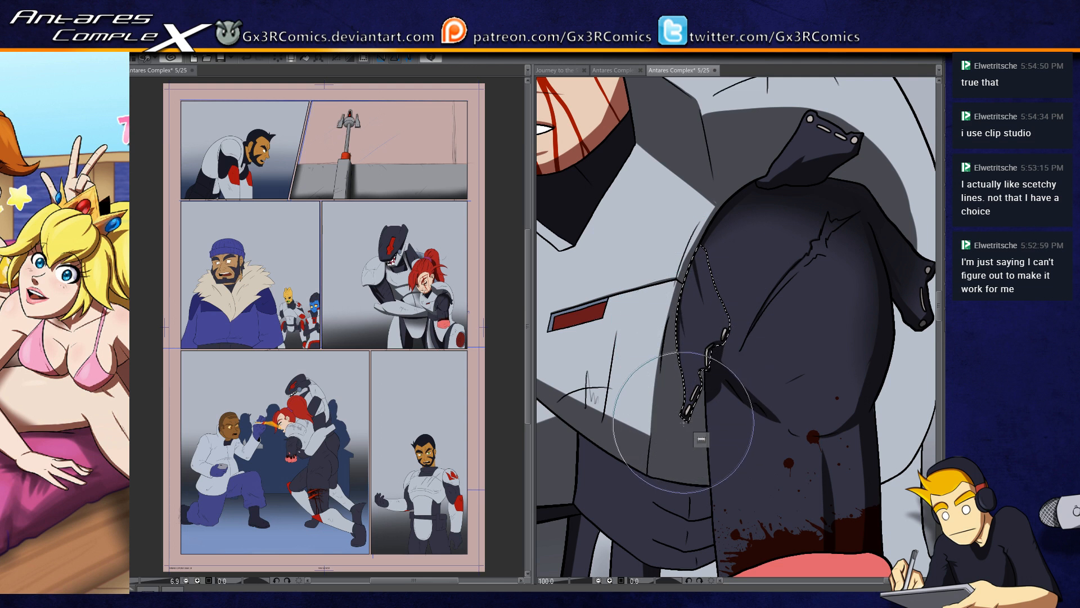
left_click_drag(657, 412, 704, 323)
key("ctrl+d")
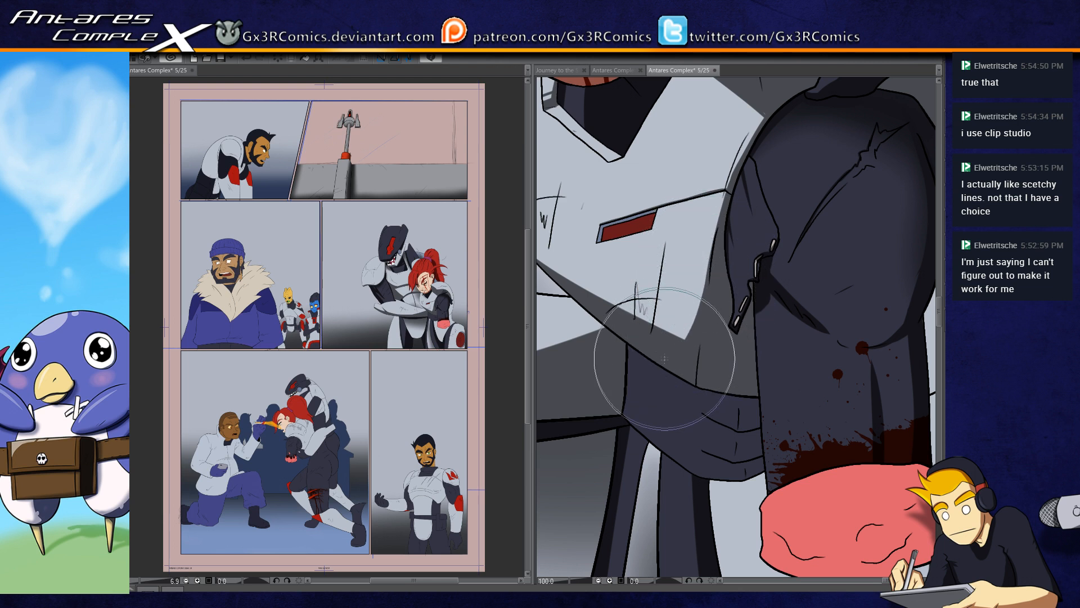
Step: Darken and thicken the crossed scratch marks near the outer edge of the woman's white chest plate with a smaller brush
left_click_drag(654, 317, 693, 347)
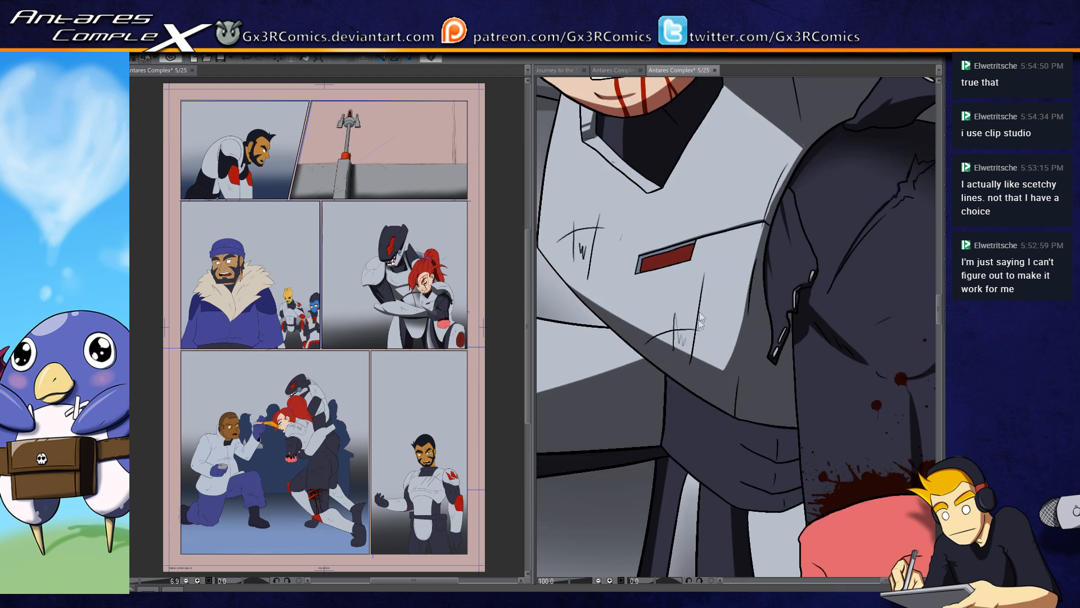
scroll(696, 341, "down", 2)
scroll(668, 312, "up", 3)
scroll(636, 292, "up", 2)
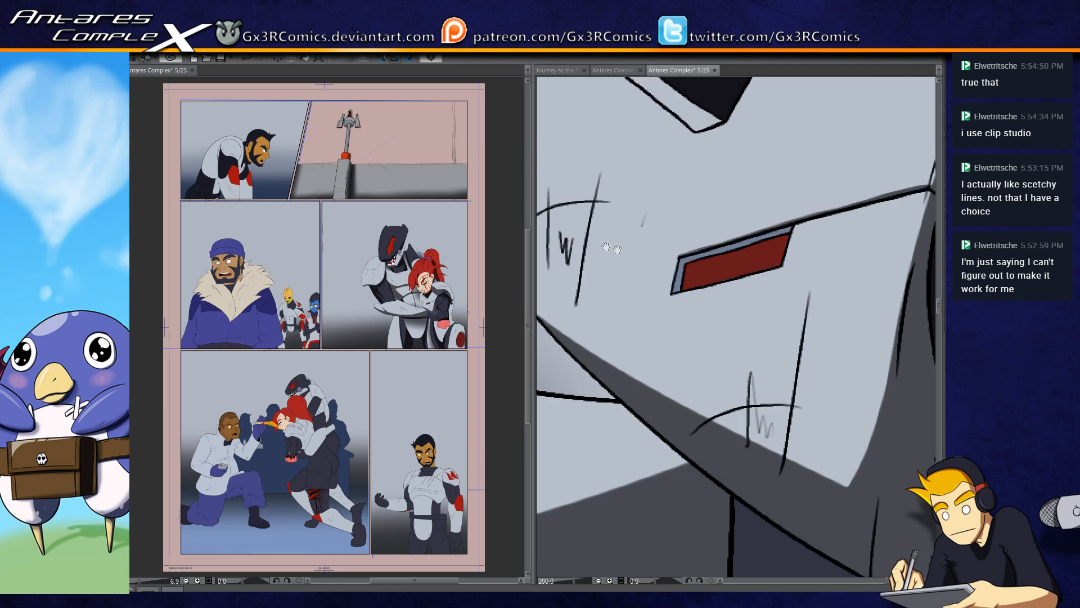
key("bracketleft")
key("bracketleft")
key("bracketleft")
key("bracketleft")
key("bracketleft")
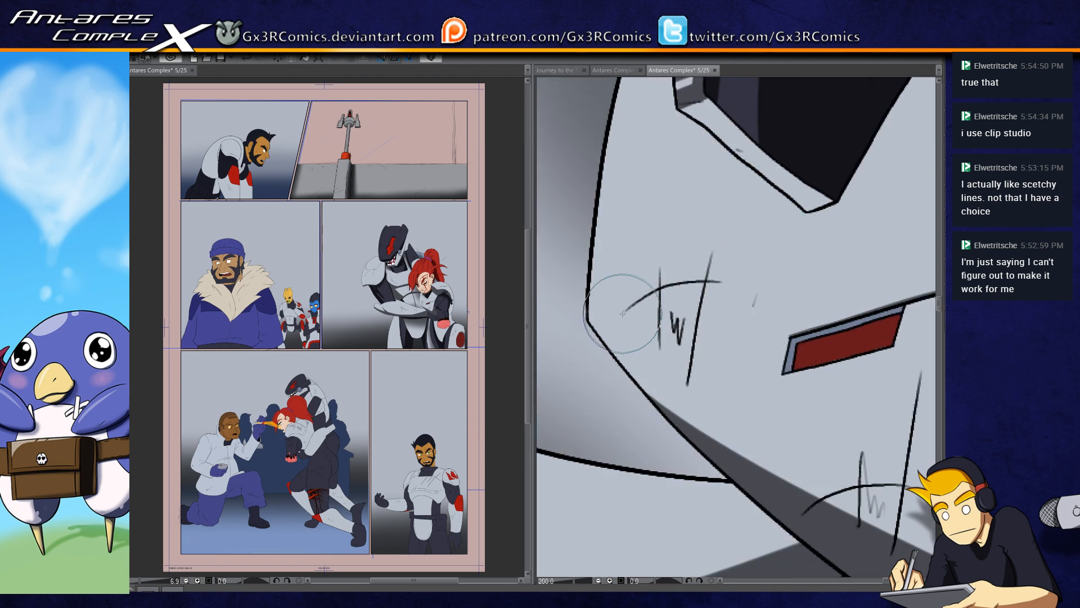
key("bracketright")
mouse_move(627, 308)
left_mouse_down()
mouse_move(709, 277)
mouse_move(639, 297)
mouse_move(696, 280)
left_mouse_up()
key("ctrl+z")
mouse_move(620, 314)
left_mouse_down()
mouse_move(697, 280)
mouse_move(619, 317)
mouse_move(693, 281)
mouse_move(656, 291)
mouse_move(732, 282)
mouse_move(623, 314)
left_mouse_up()
key("ctrl+z")
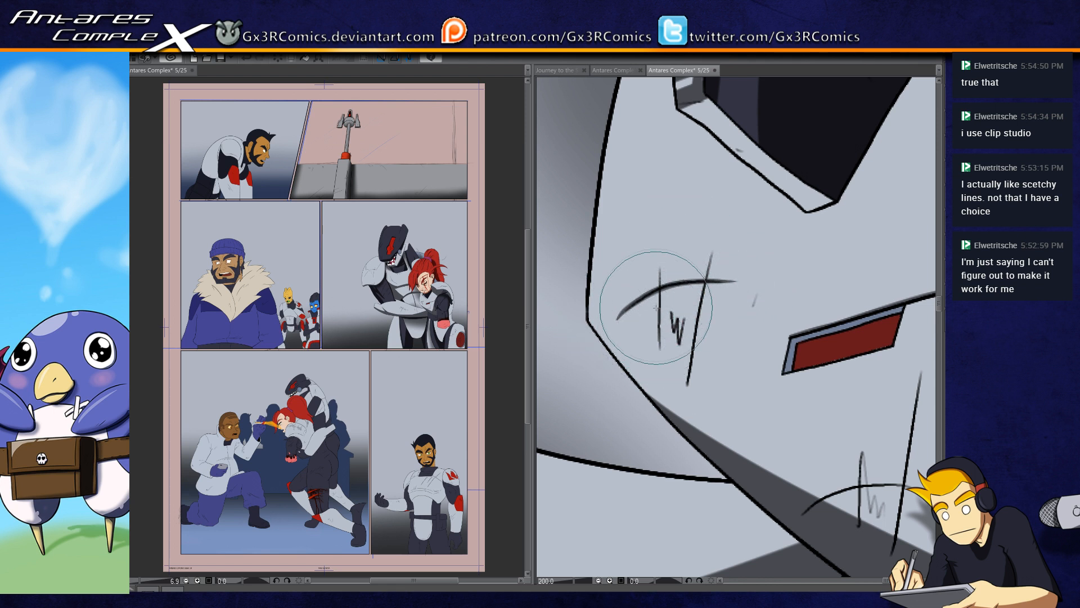
left_click_drag(660, 263, 662, 369)
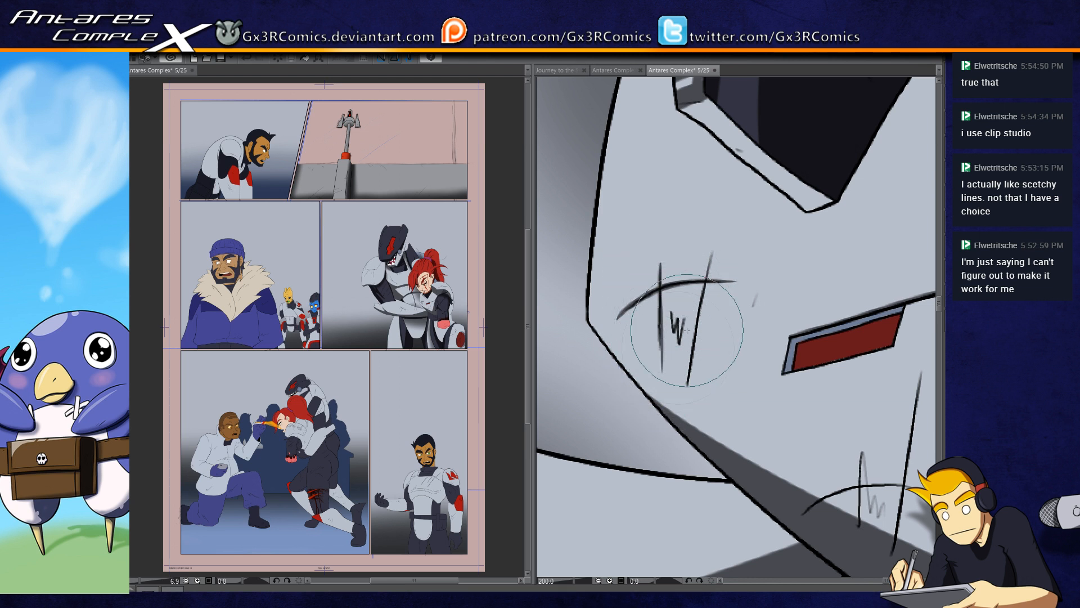
left_click_drag(711, 249, 690, 370)
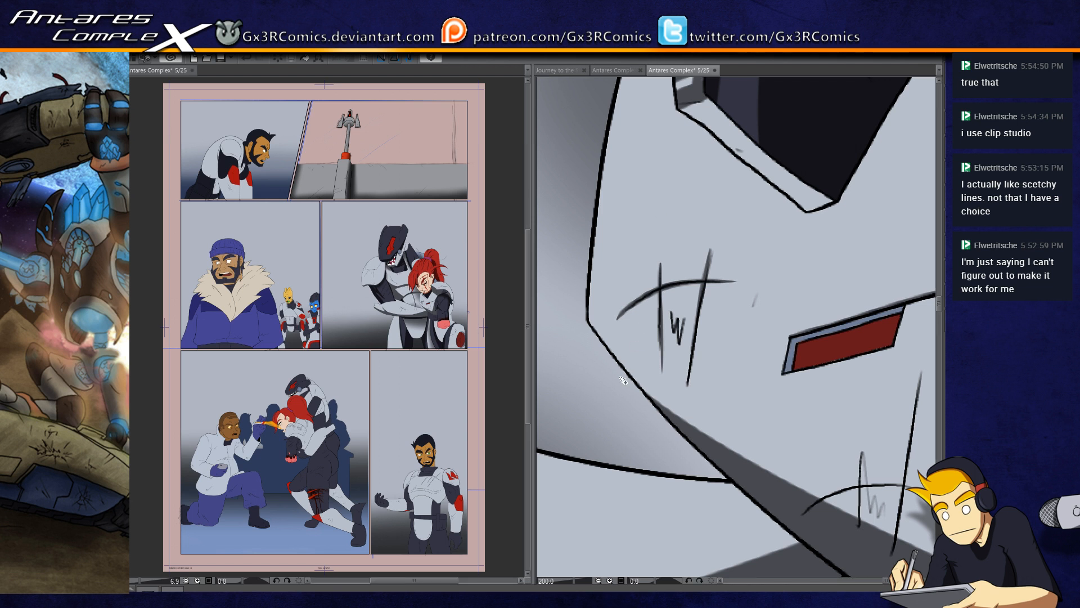
Step: Select the thin light rim of the woman's collar, shade its inner corner, and clear the selection
mouse_move(808, 203)
left_mouse_down()
mouse_move(603, 311)
mouse_move(671, 391)
left_mouse_up()
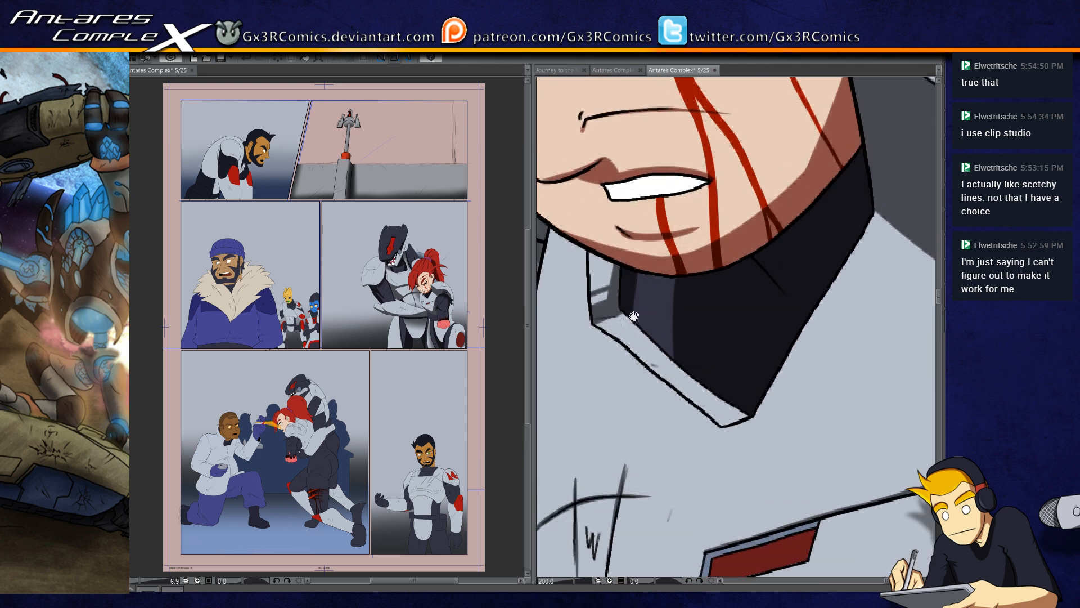
left_click(619, 317)
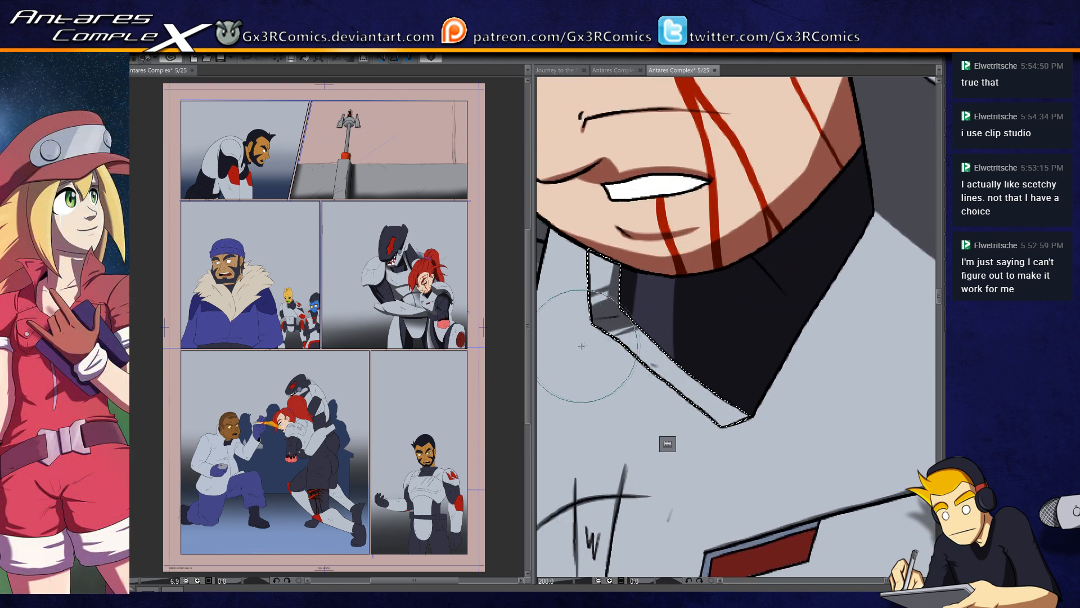
key("ctrl+d")
left_click_drag(569, 290, 662, 357)
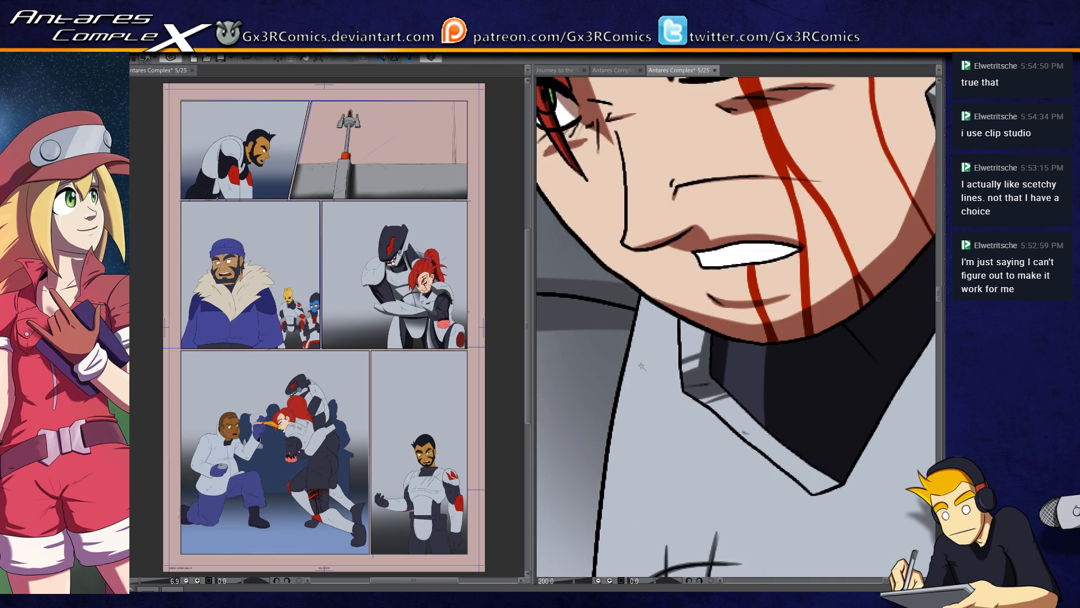
Step: Select the woman's red hair and paint a dark strand shadow running down from the purple hair tie
scroll(642, 366, "down", 4)
left_click_drag(717, 440, 643, 459)
left_click_drag(669, 146, 675, 243)
left_click(656, 224)
scroll(650, 194, "up", 2)
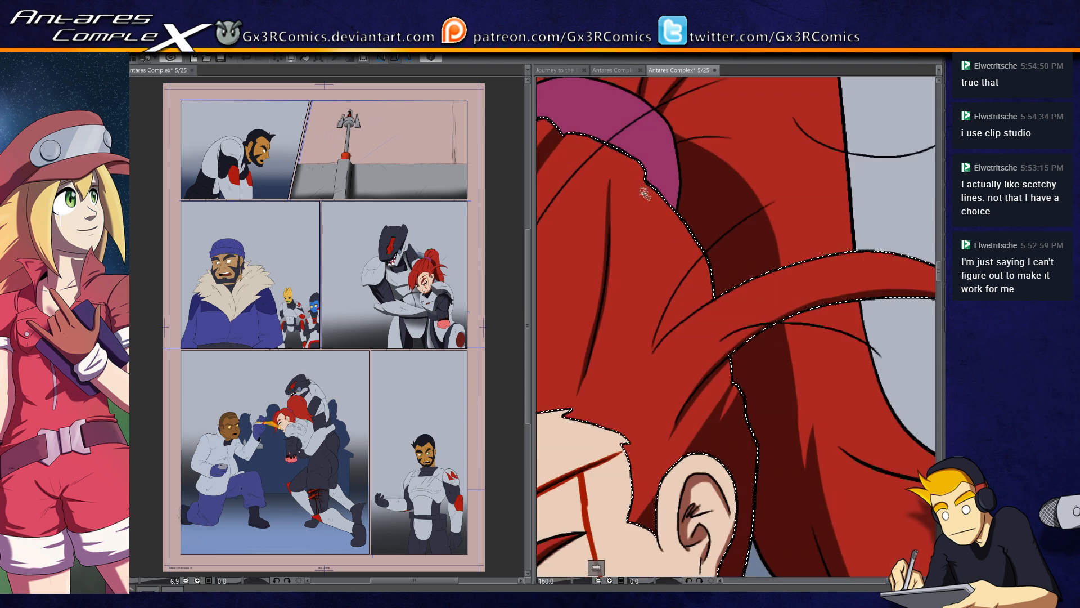
key("b")
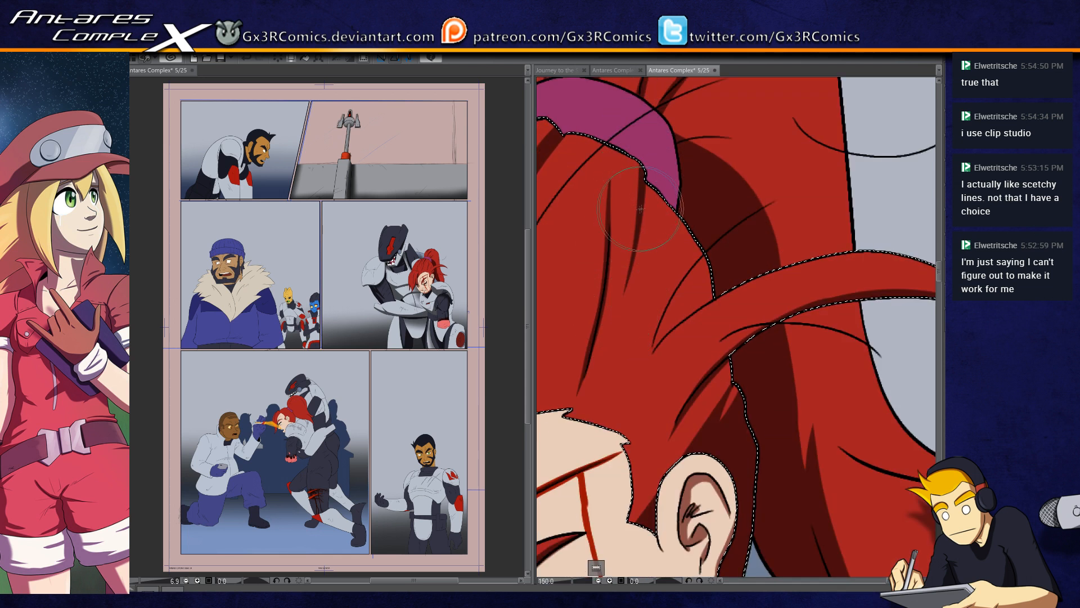
mouse_move(671, 180)
left_mouse_down()
mouse_move(672, 288)
mouse_move(704, 243)
left_mouse_up()
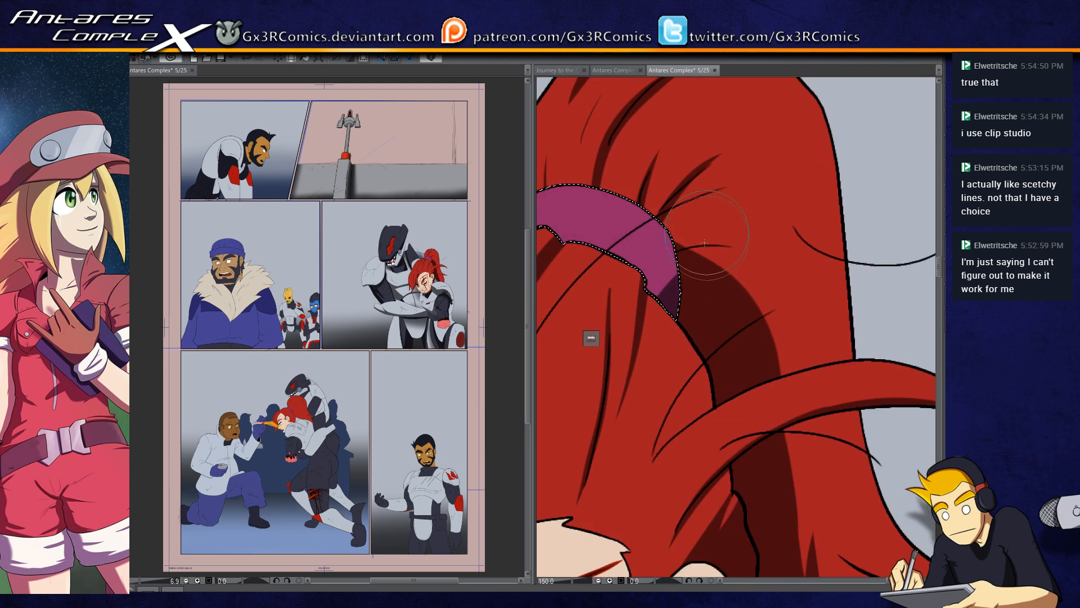
Step: Shade the far end of the woman's purple hair tie and clear the selection
left_click_drag(628, 346, 669, 385)
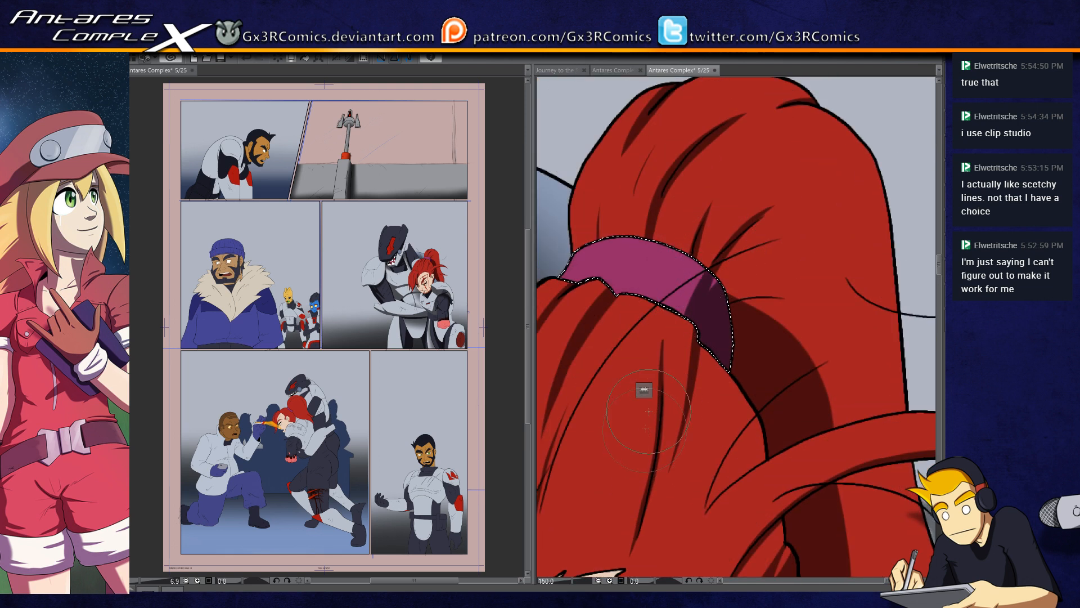
left_click_drag(640, 420, 685, 387)
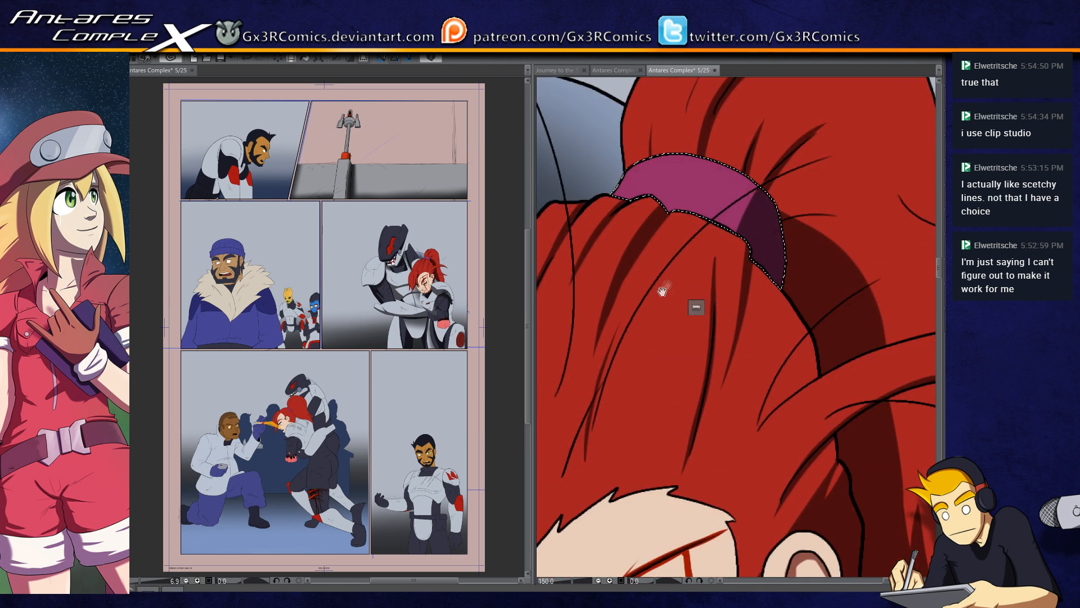
left_click_drag(670, 284, 667, 358)
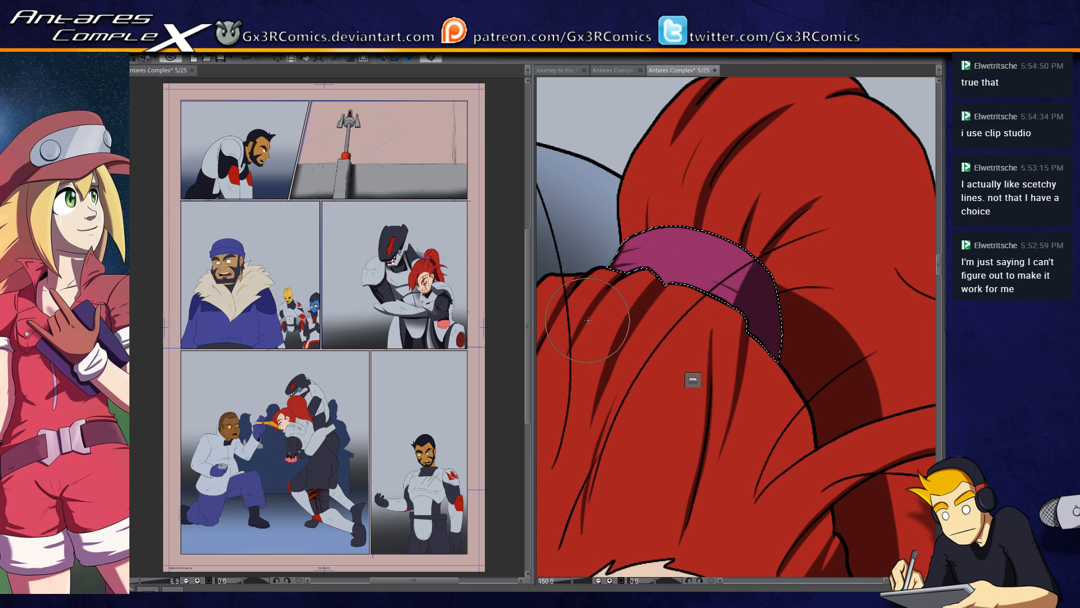
left_click_drag(590, 316, 727, 420)
left_click_drag(629, 374, 791, 385)
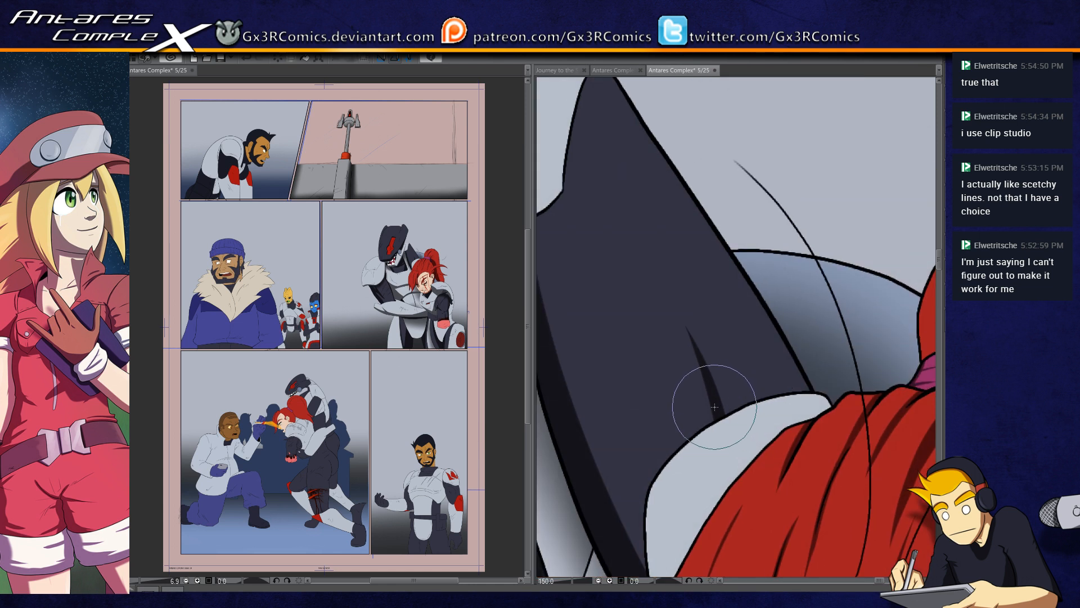
key("ctrl+d")
Step: Select the light armor plate behind the shark helmet and look over the shading on both figures
scroll(715, 405, "down", 3)
scroll(698, 394, "up", 2)
left_click(607, 298)
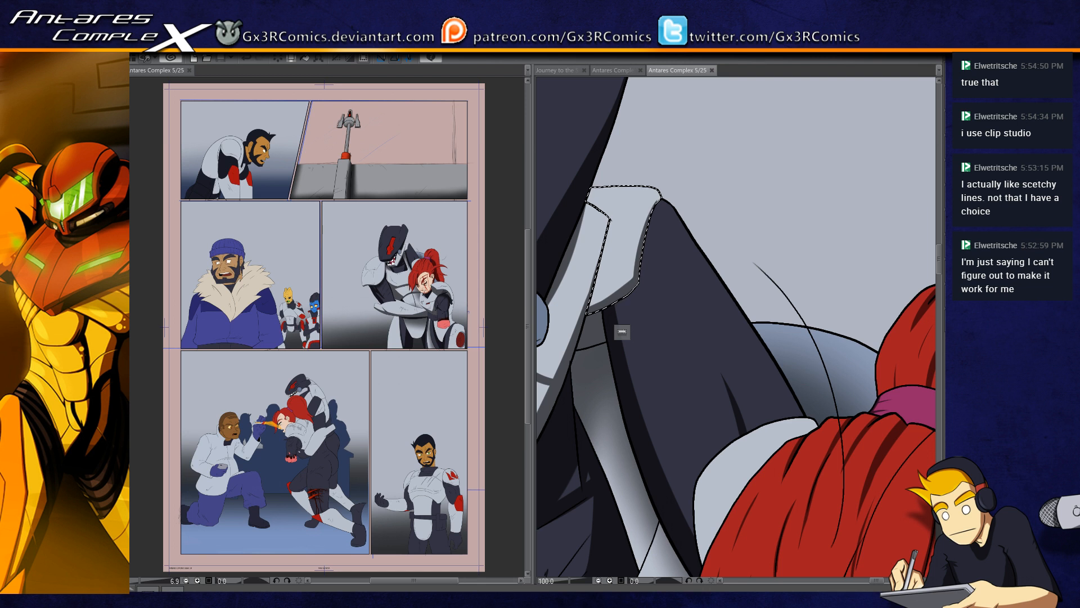
key("ctrl+minus")
key("ctrl+minus")
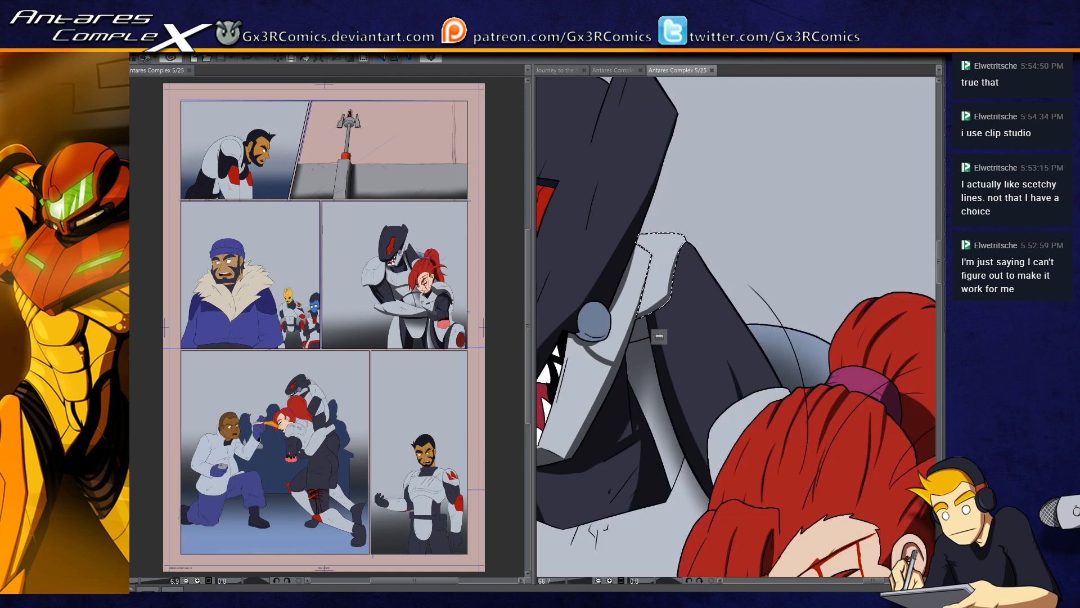
left_click_drag(736, 542, 741, 462)
left_click_drag(767, 531, 767, 421)
left_click_drag(695, 397, 725, 489)
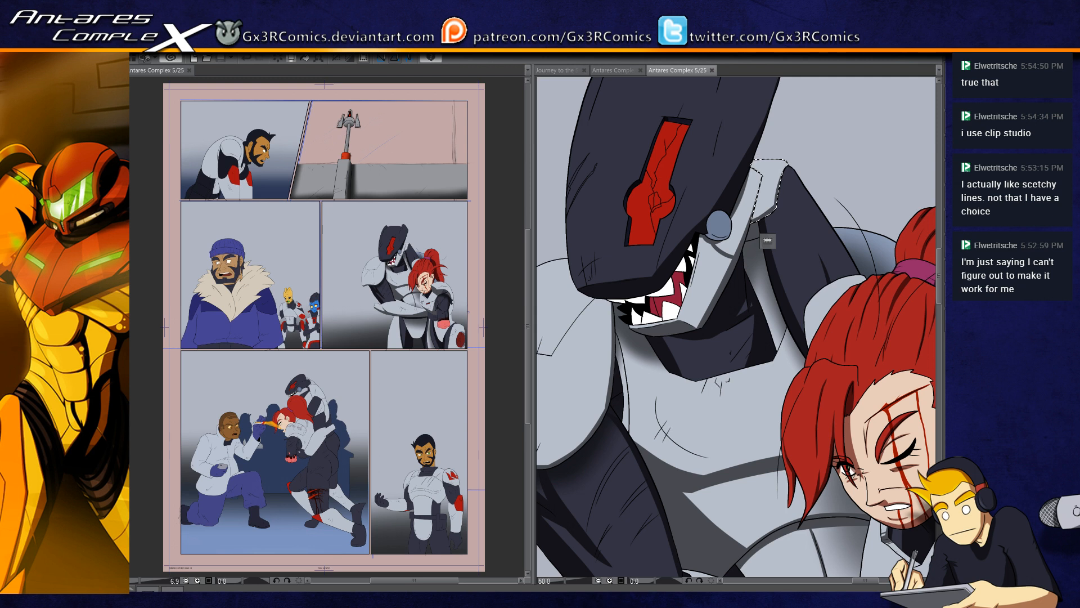
left_click_drag(809, 407, 661, 218)
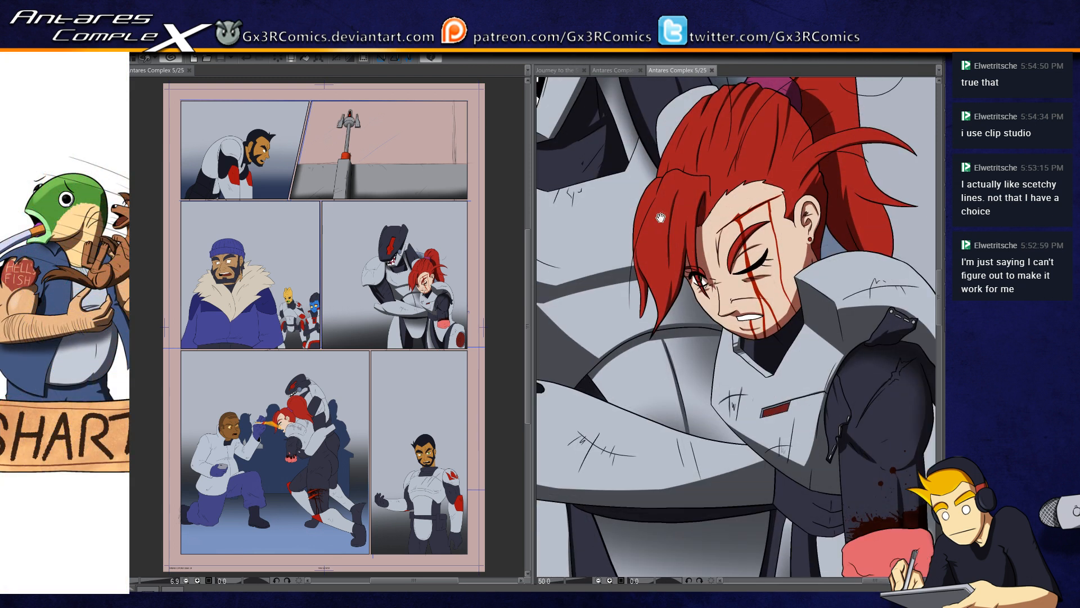
Step: Select the woman's facial skin and touch up the shading around her open eye, nose and upper lip
left_click(716, 294)
scroll(742, 291, "up", 2)
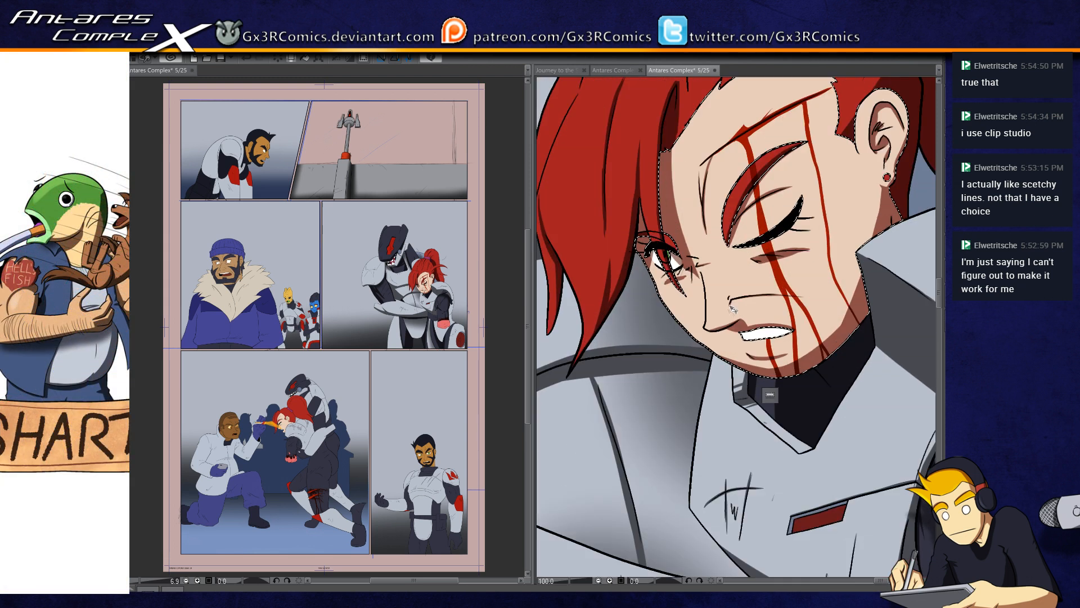
key("b")
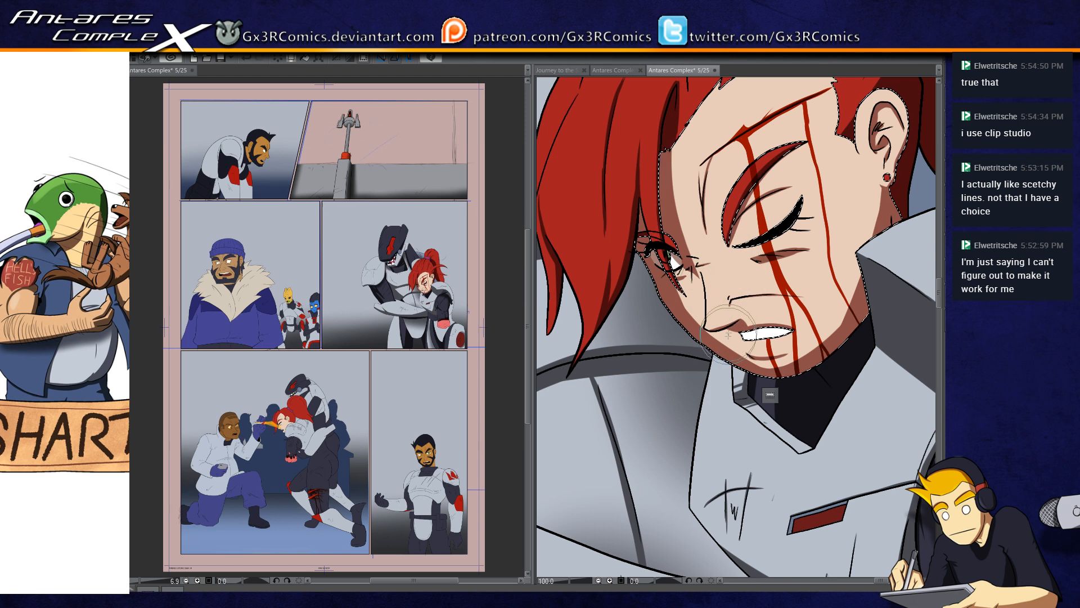
Step: Select the woman's teeth, shade them along the upper lip, and clear the selection
key("w")
left_click(772, 335)
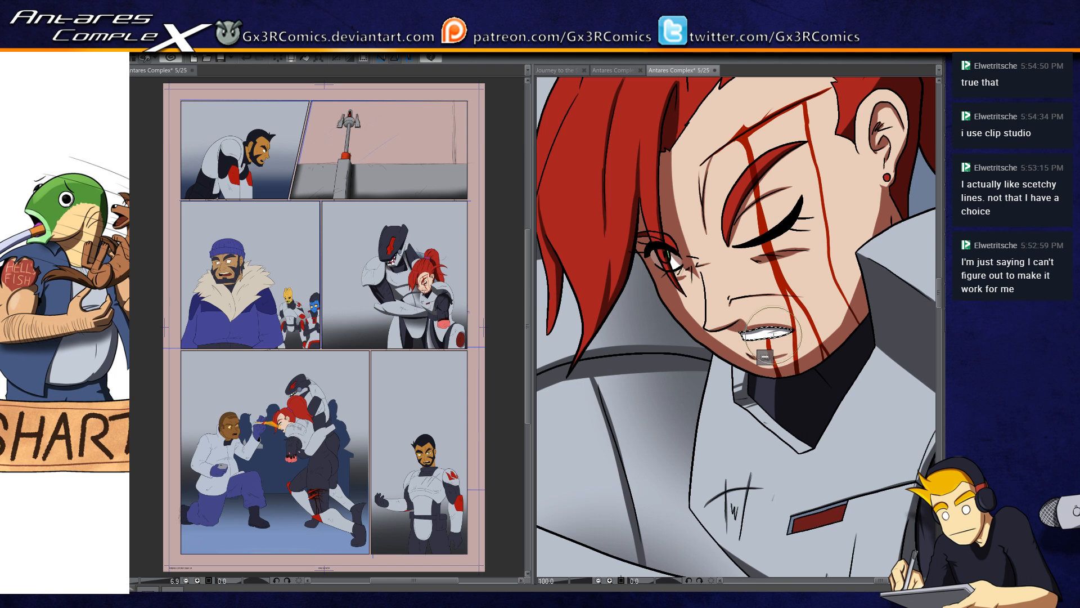
left_click_drag(695, 313, 624, 389)
key("ctrl+d")
left_click_drag(676, 352, 636, 410)
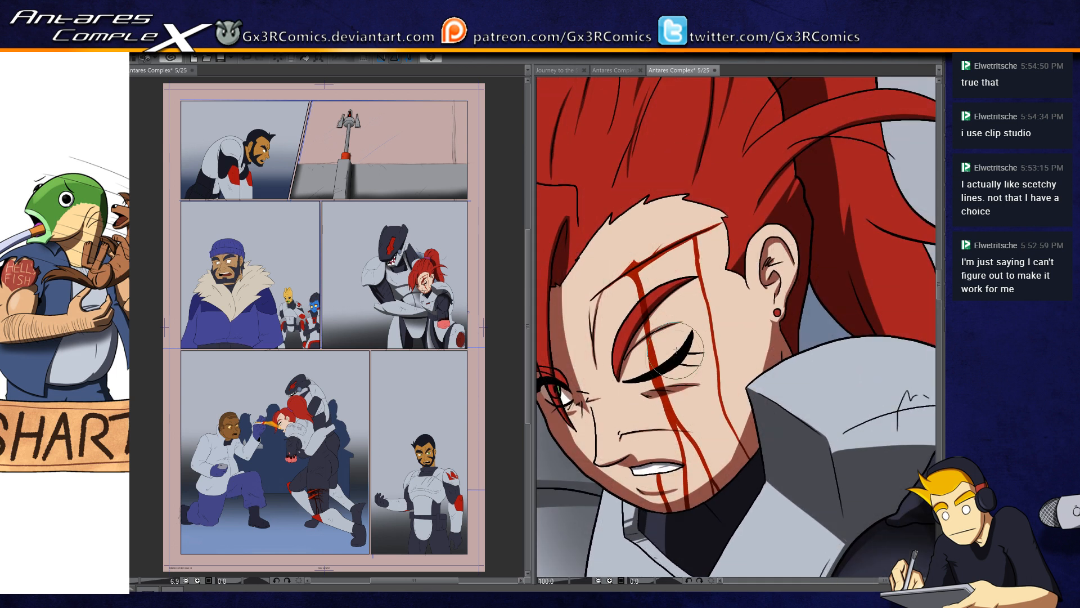
Step: Select the woman's facial skin again, add small shadows in her ear, on her forehead and beside her nose, and clear the selection
left_click(746, 242)
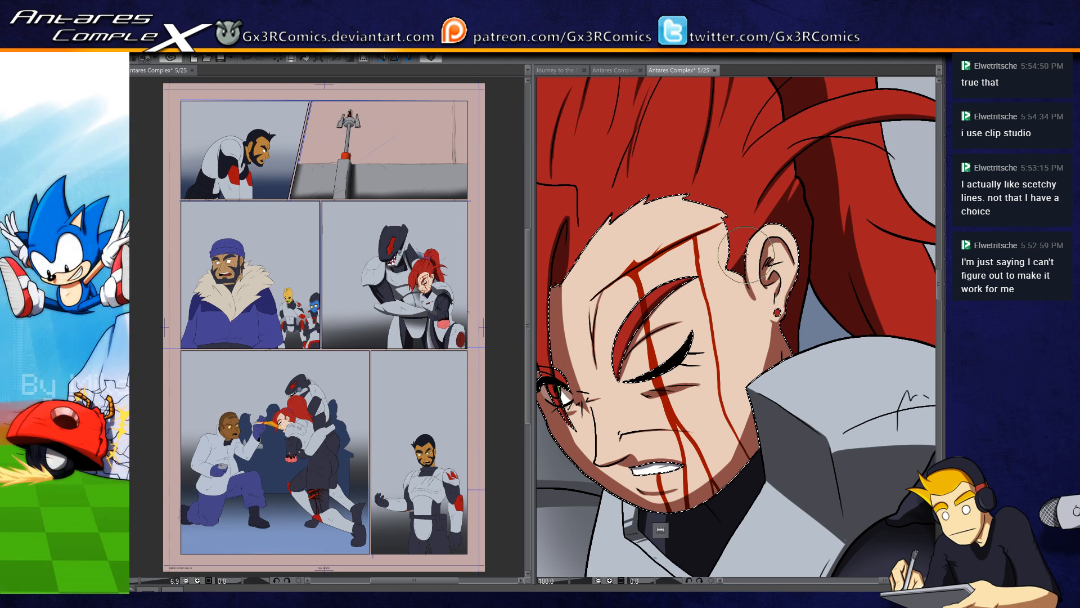
left_click_drag(585, 261, 651, 284)
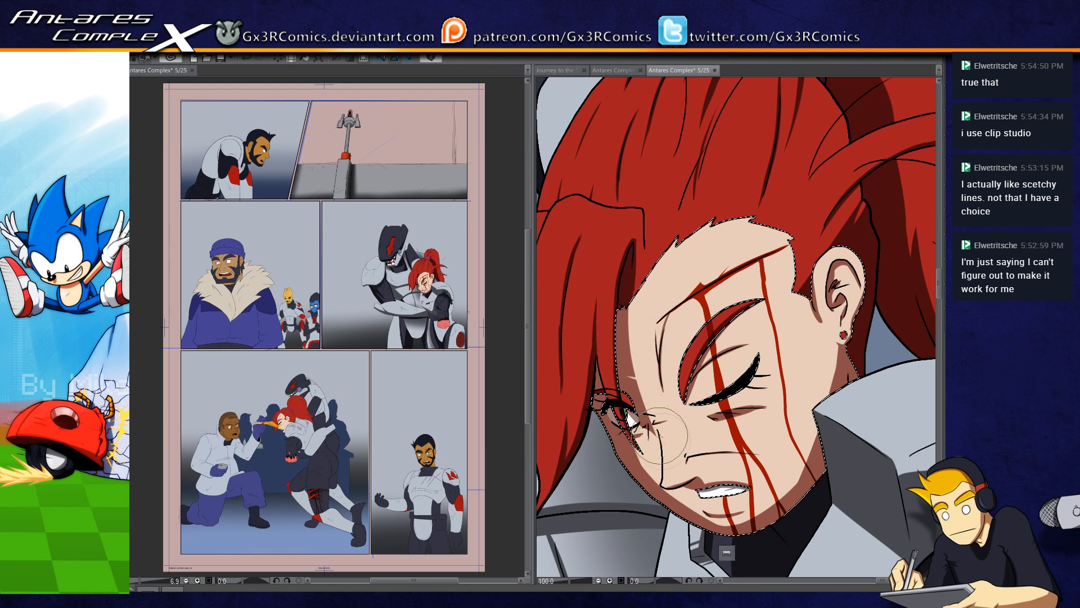
scroll(666, 455, "down", 2)
scroll(666, 454, "up", 4)
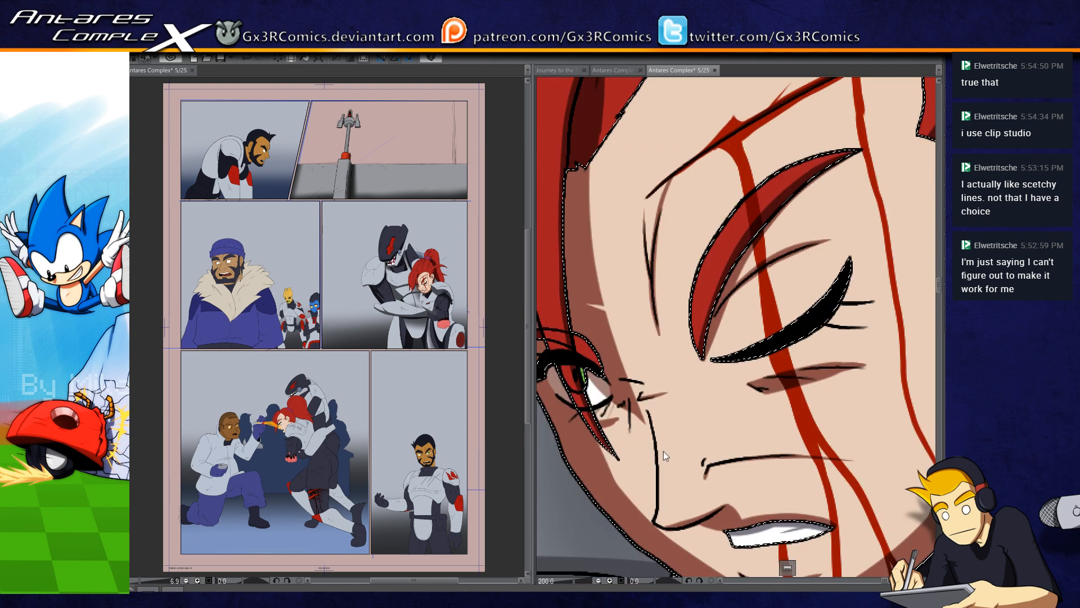
left_click_drag(606, 215, 629, 423)
key("ctrl+d")
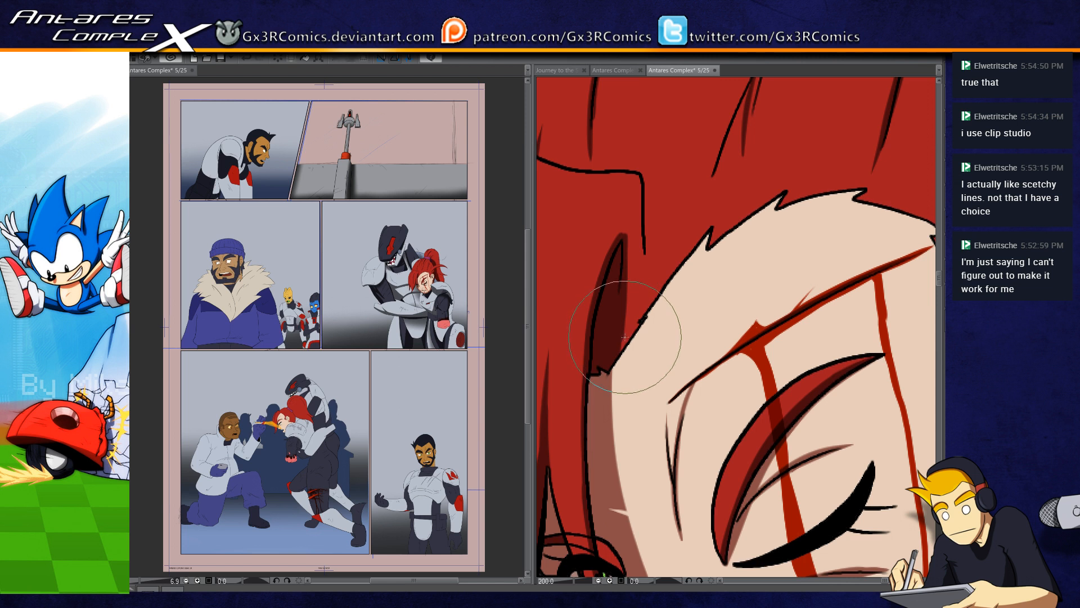
Step: Select the hair, widen the dark gap beside her forehead, add strand shadows to the front lock, and clear the selection
key("w")
left_click(629, 336)
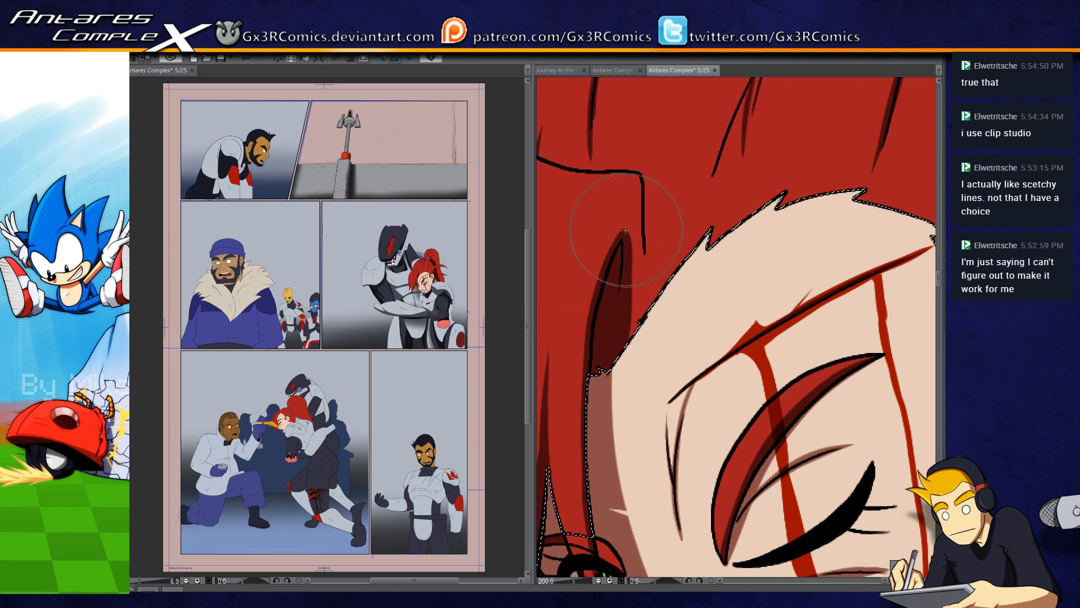
left_click_drag(630, 317, 645, 273)
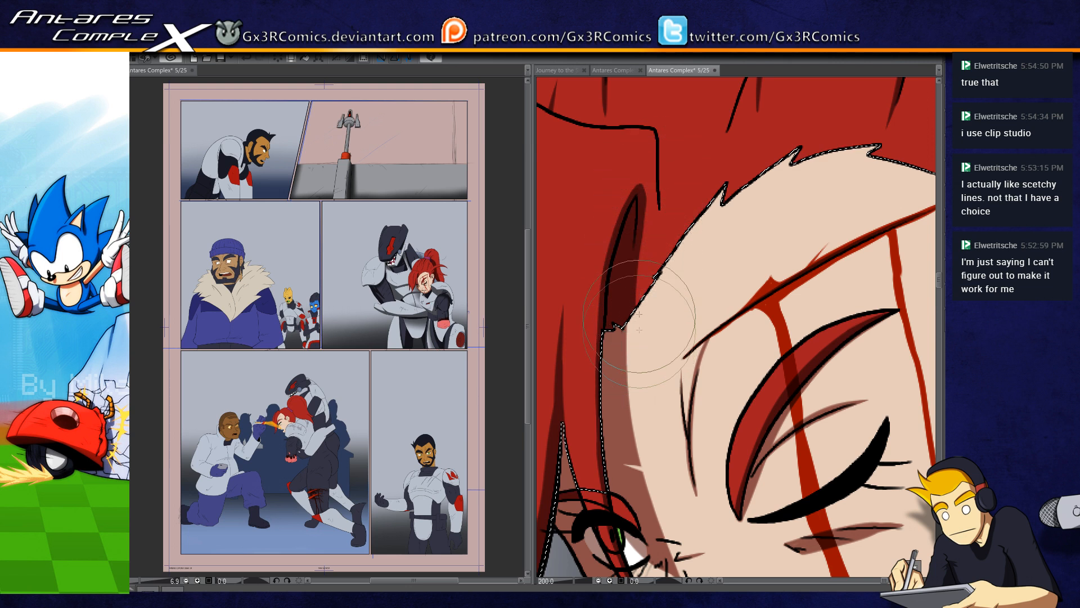
left_click_drag(642, 211, 660, 214)
left_click_drag(610, 258, 677, 270)
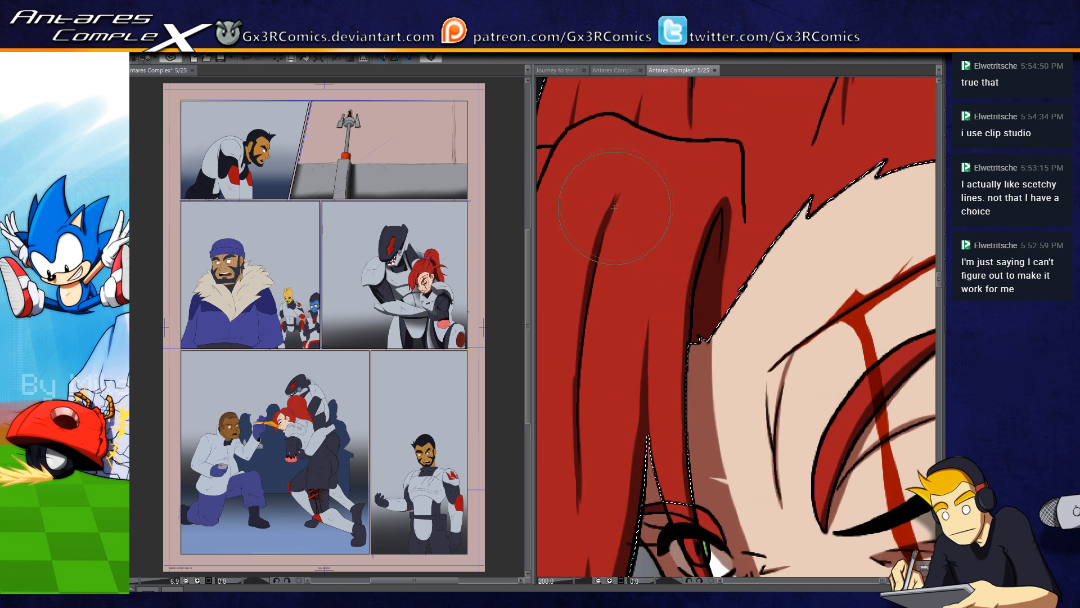
key("ctrl+d")
left_click_drag(614, 204, 633, 175)
scroll(656, 252, "down", 4)
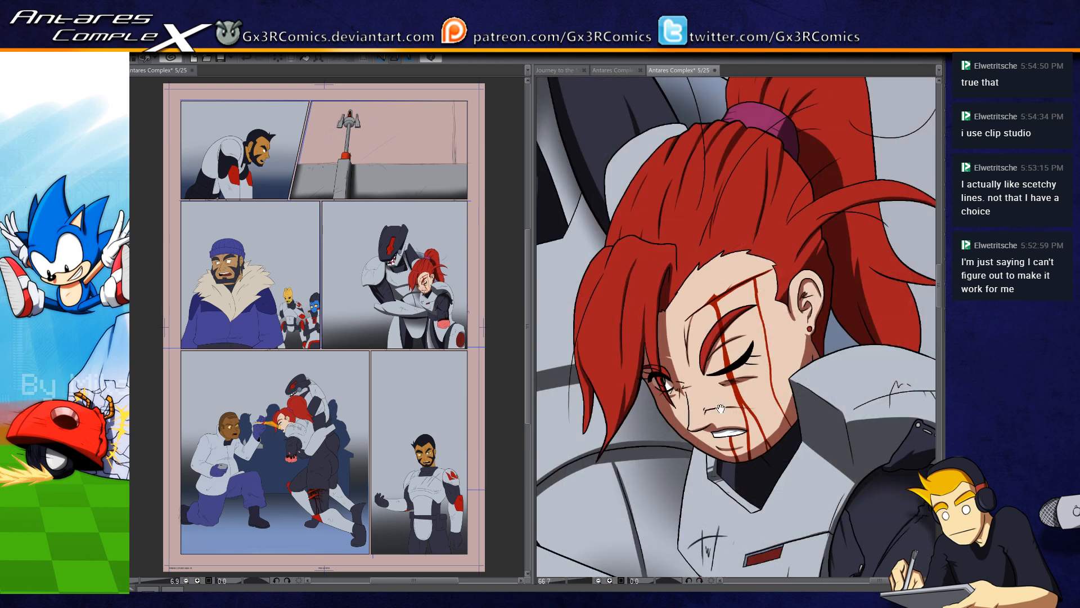
Step: Select the armored figure's light chest plate behind the woman, shade it beside her hair with a smaller brush, and save the page
left_click_drag(708, 451, 690, 377)
left_click_drag(598, 476, 678, 408)
key("w")
left_click(665, 285)
left_click(689, 288, "shift")
key("b")
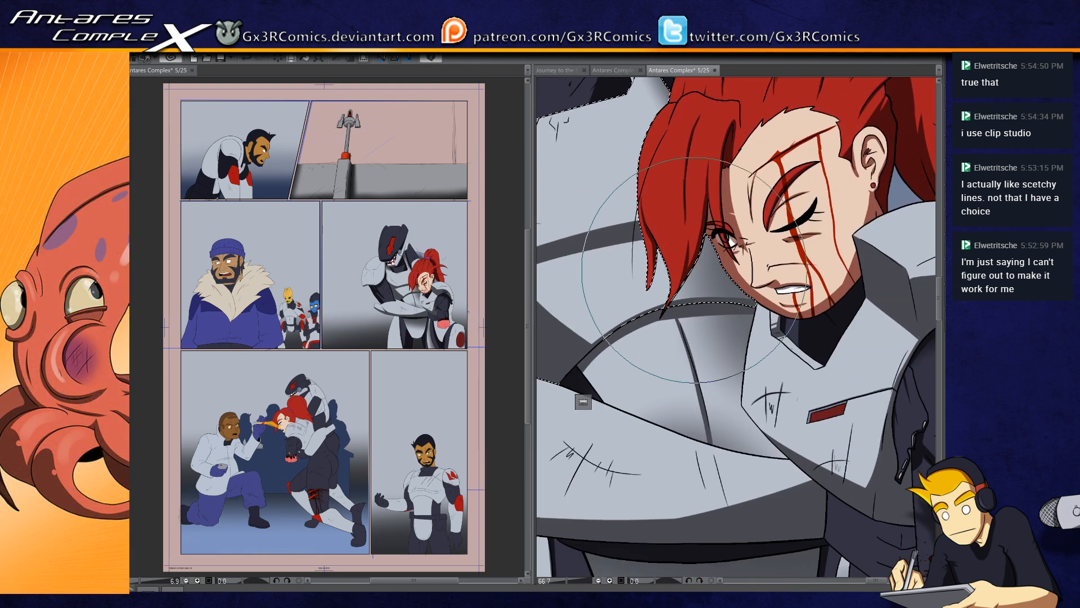
key("[")
key("[")
key("[")
key("[")
key("[")
key("[")
key("[")
key("[")
key("[")
key("[")
key("[")
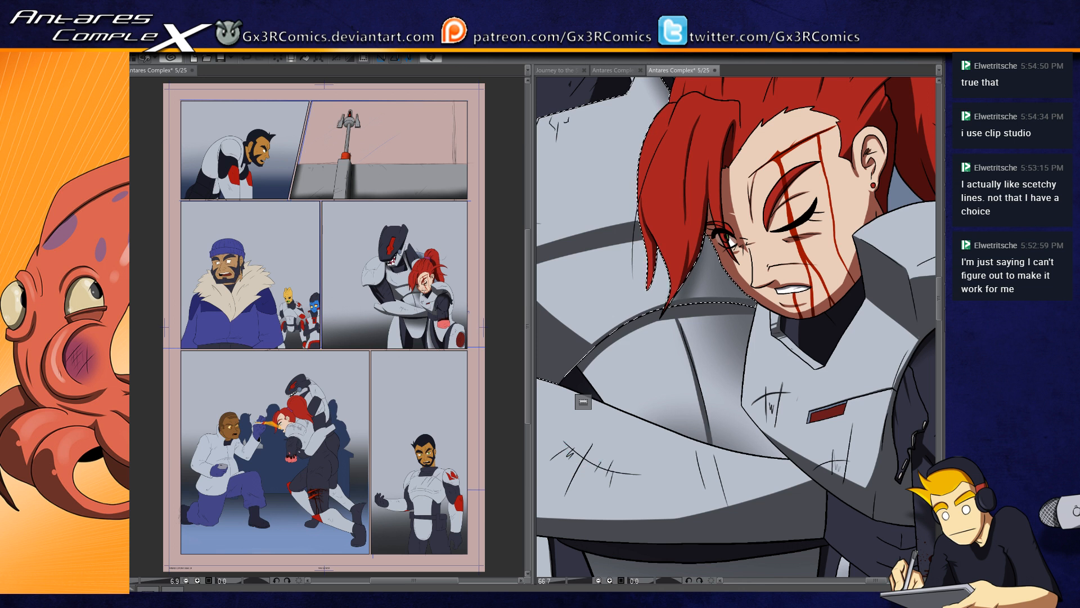
key("ctrl+s")
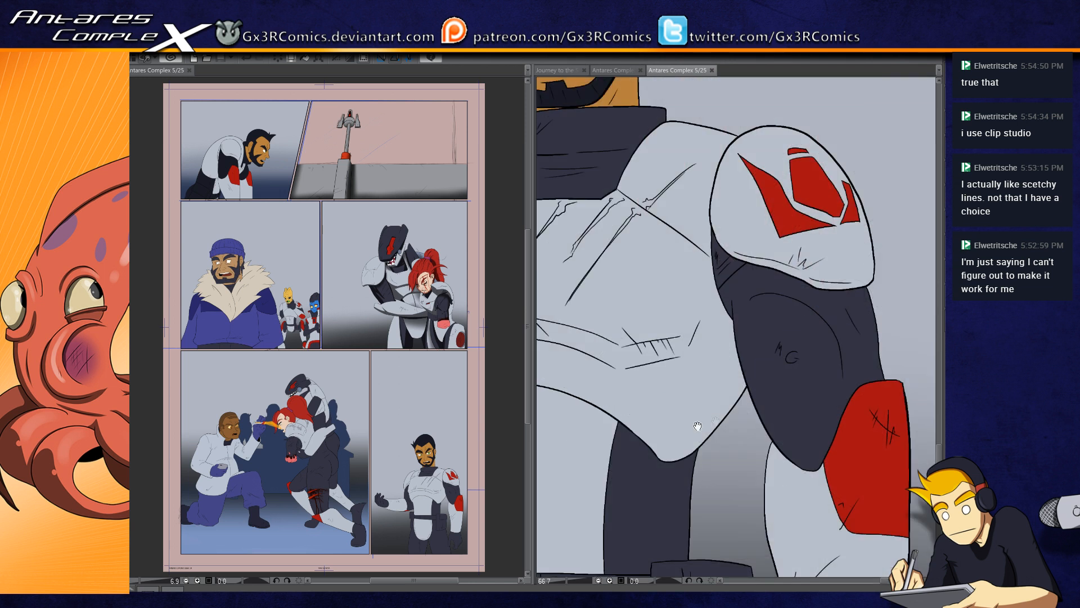
Step: Select the bearded armored man's outstretched arm in the last panel, covering the glove, the light forearm plate and the dark sleeve
left_click_drag(697, 426, 762, 353)
key("w")
left_click(741, 412)
mouse_move(653, 413)
left_mouse_down()
mouse_move(691, 338)
mouse_move(738, 295)
left_mouse_up()
left_click(664, 366)
left_click_drag(619, 356, 713, 428)
left_click_drag(645, 421, 771, 425)
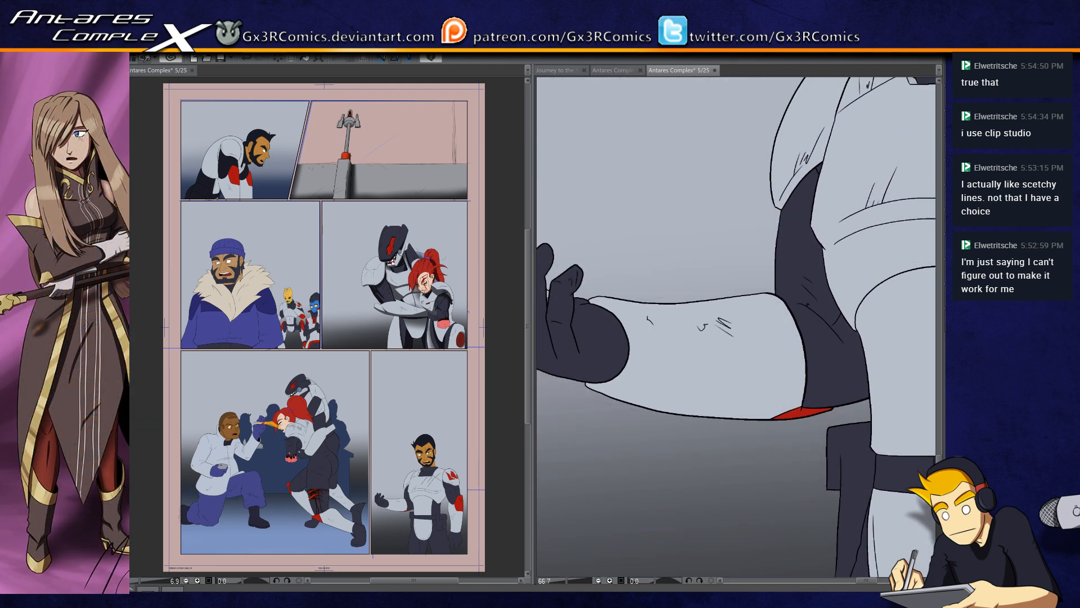
left_click(834, 372)
scroll(712, 434, "down", 1)
key("w")
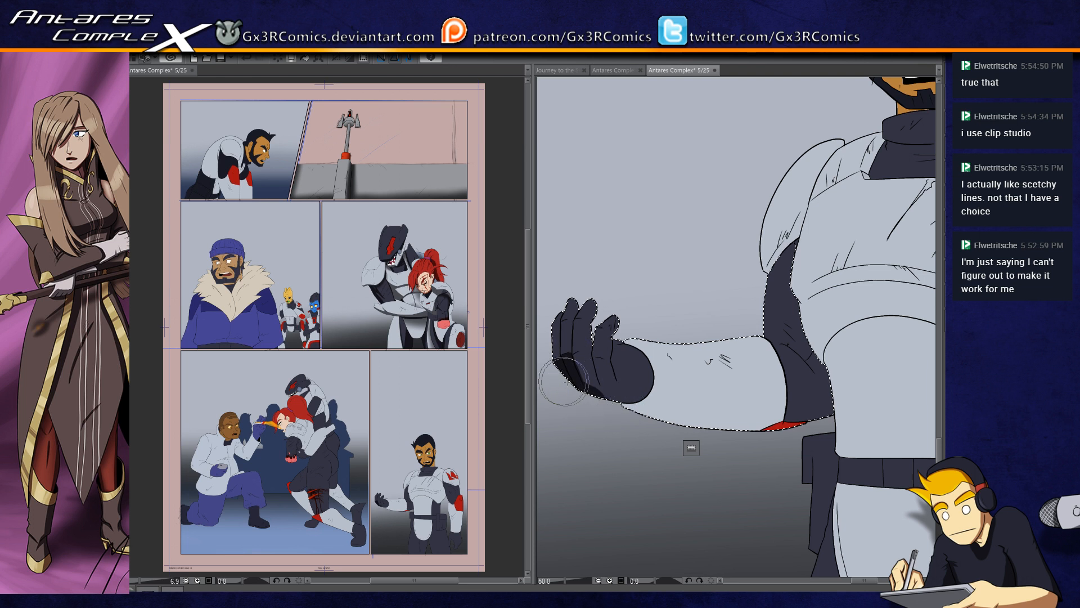
Step: Enlarge the brush and shade the underside of the man's glove and forearm plate, continuing the shadow around the elbow
key("]")
key("]")
key("]")
left_click_drag(613, 406, 881, 397)
mouse_move(624, 393)
left_mouse_down()
mouse_move(759, 414)
mouse_move(862, 398)
left_mouse_up()
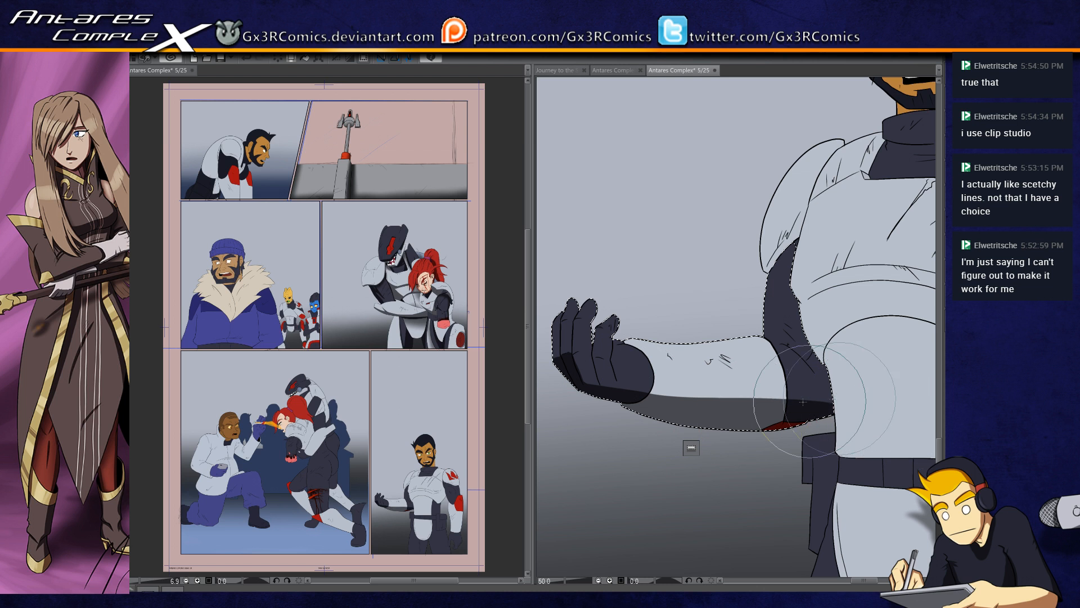
mouse_move(697, 403)
left_mouse_down()
mouse_move(722, 409)
mouse_move(881, 351)
left_mouse_up()
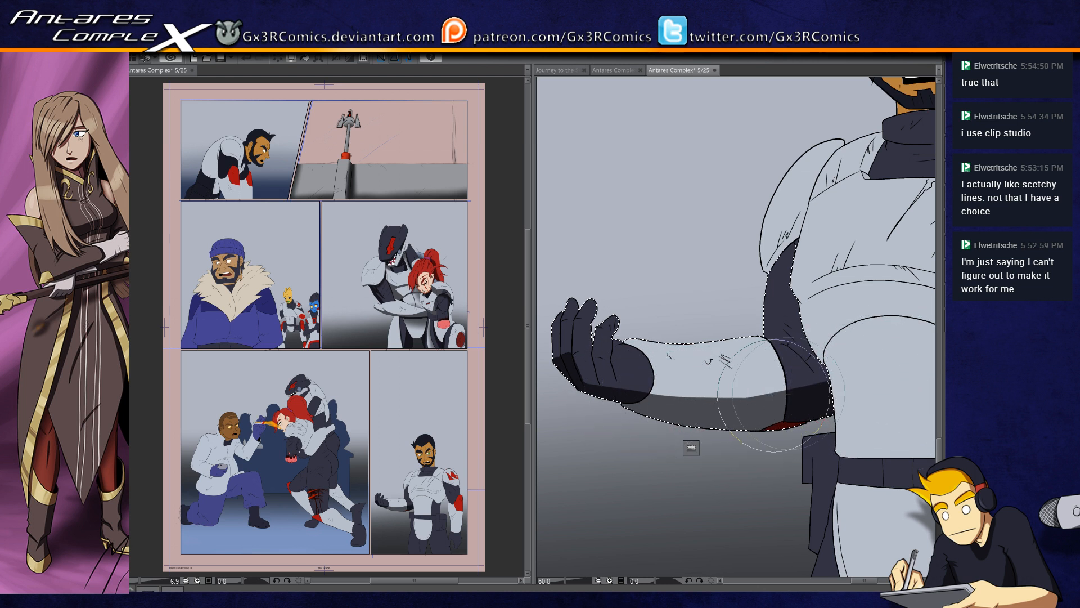
left_click_drag(635, 400, 845, 379)
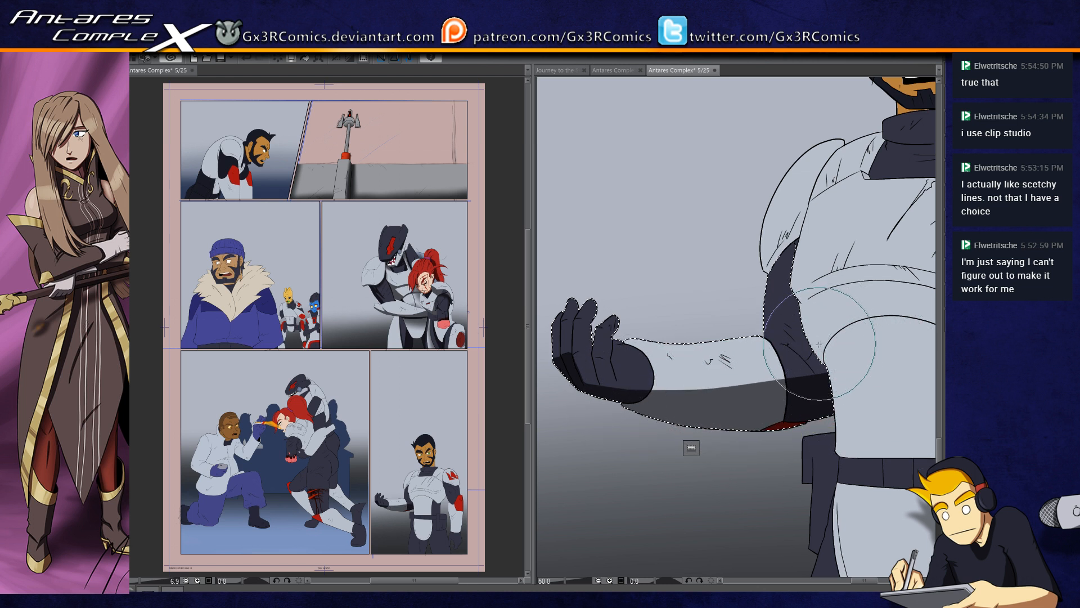
scroll(821, 343, "up", 2)
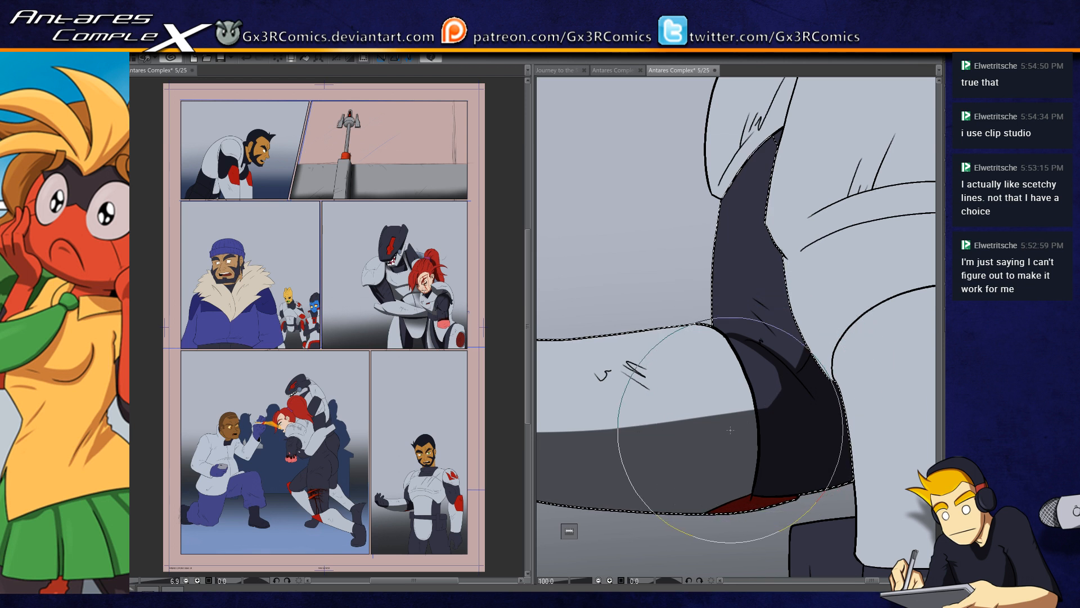
left_click_drag(730, 429, 795, 374)
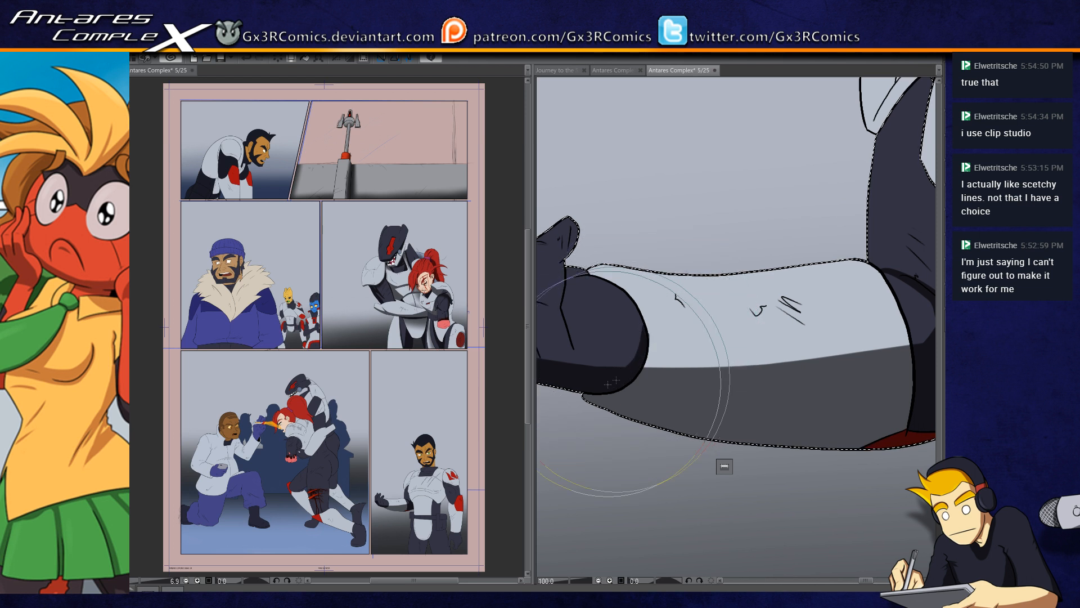
Step: Shade the lower palm, thumb and finger bases of the man's raised glove, and clear the selection
left_click_drag(603, 379, 625, 390)
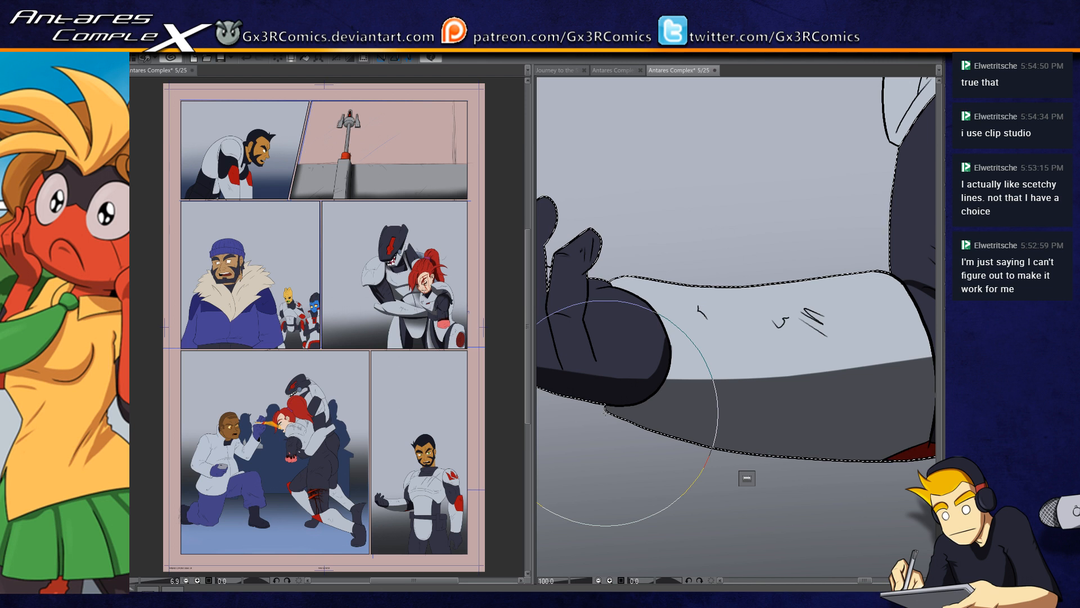
left_click_drag(598, 345, 617, 300)
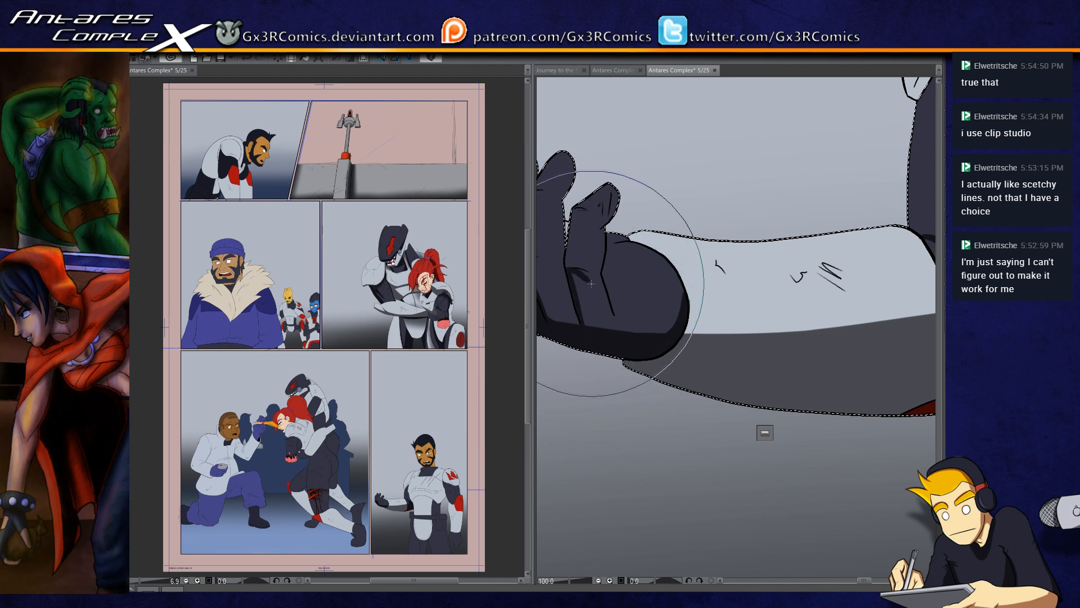
mouse_move(570, 270)
left_mouse_down()
mouse_move(591, 290)
mouse_move(575, 270)
mouse_move(582, 316)
mouse_move(571, 271)
mouse_move(589, 320)
left_mouse_up()
left_click_drag(585, 274, 609, 328)
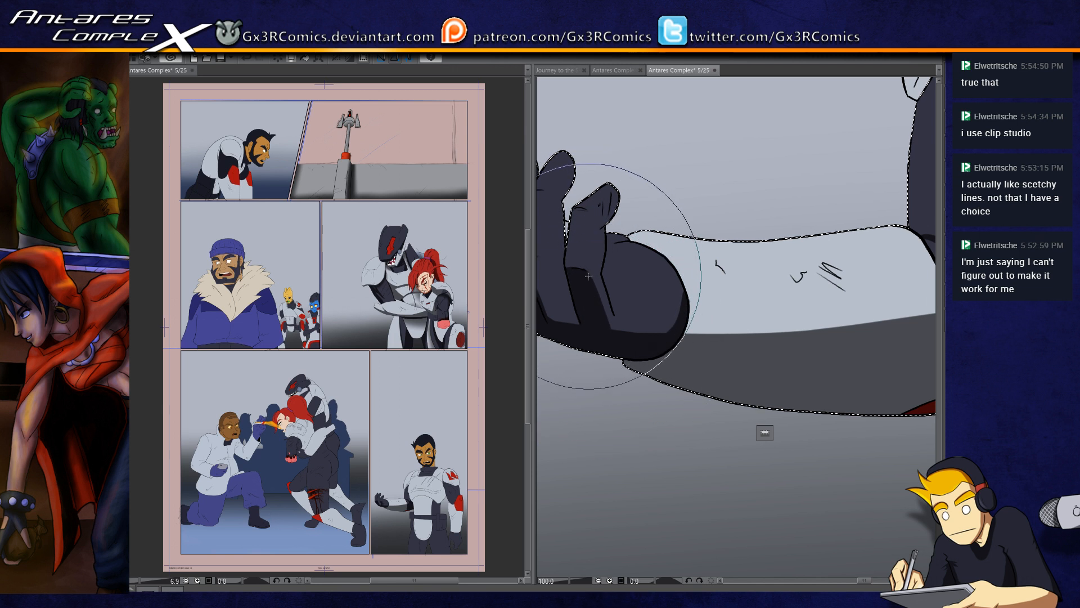
left_click_drag(569, 280, 615, 305)
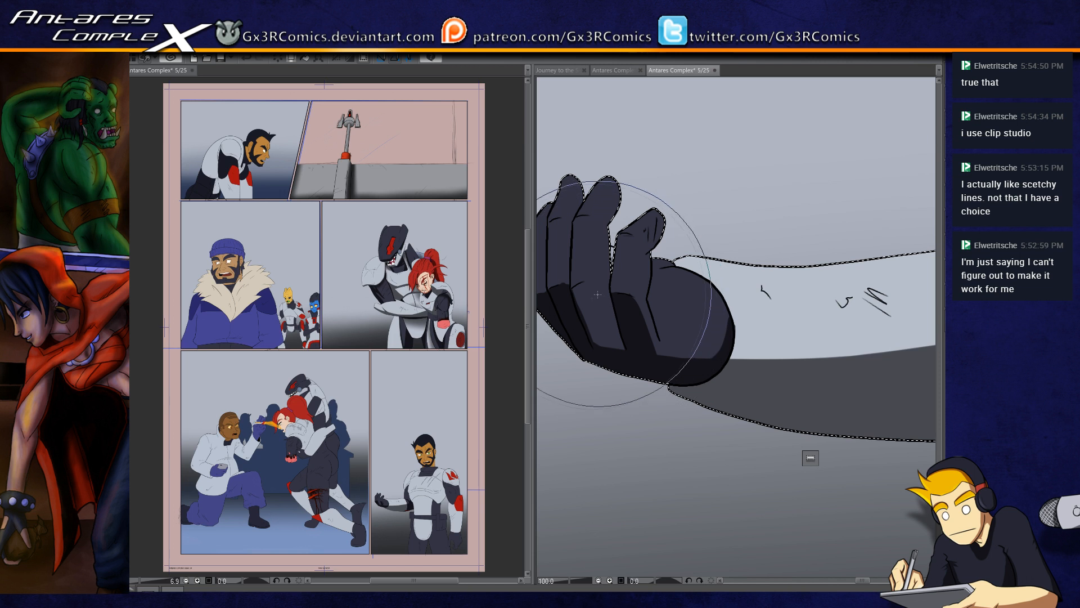
left_click_drag(585, 295, 605, 331)
left_click_drag(588, 293, 614, 342)
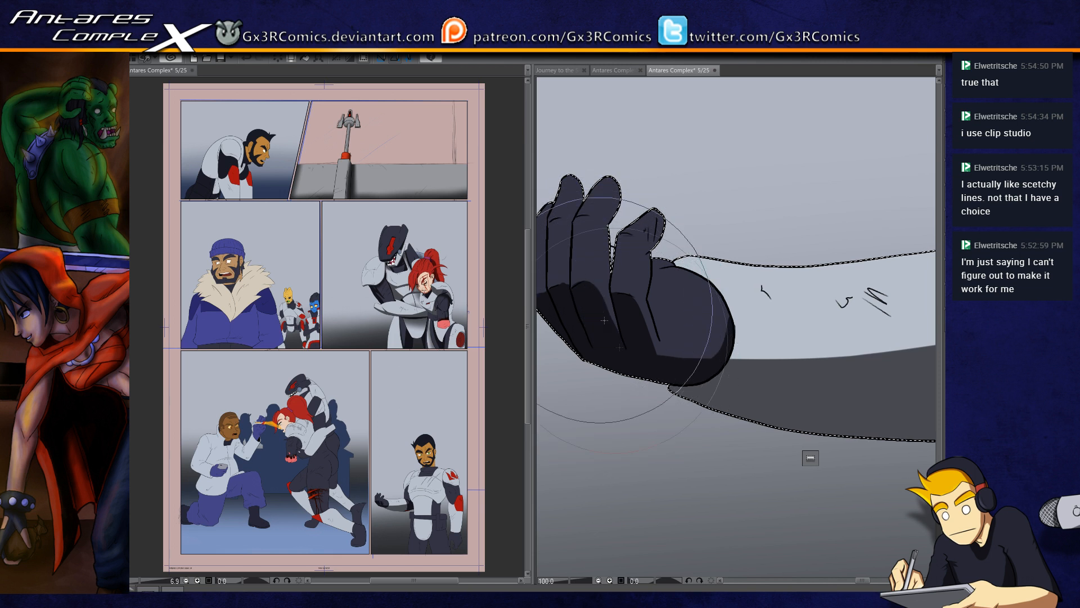
left_click_drag(611, 266, 634, 303)
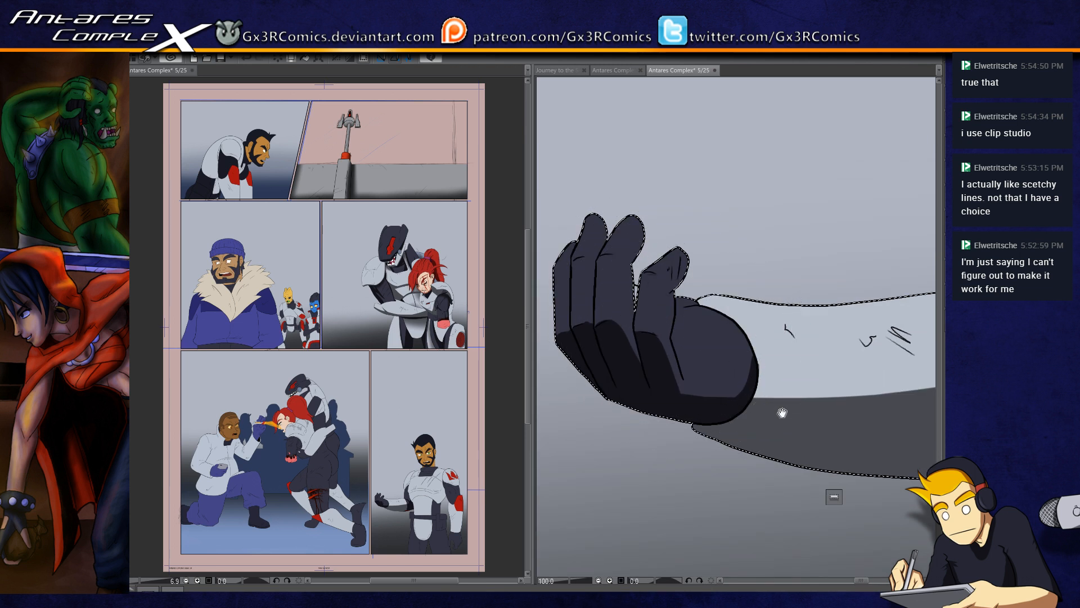
left_click_drag(729, 300, 664, 285)
key("ctrl+d")
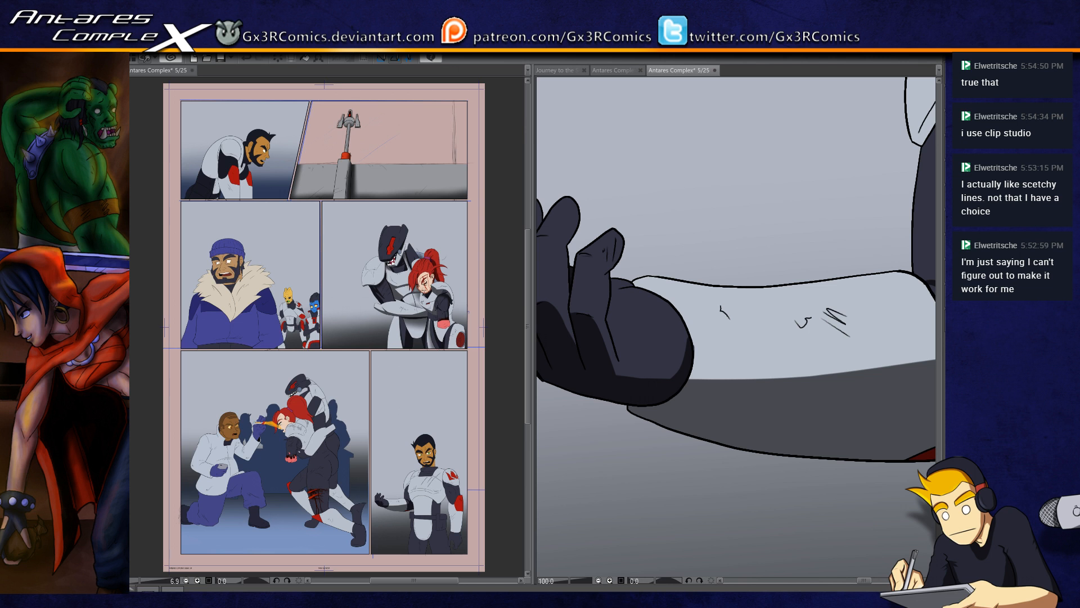
Step: Select the man's light forearm plate, clear the selection, and save the page
left_click(705, 370)
left_click_drag(739, 362, 659, 363)
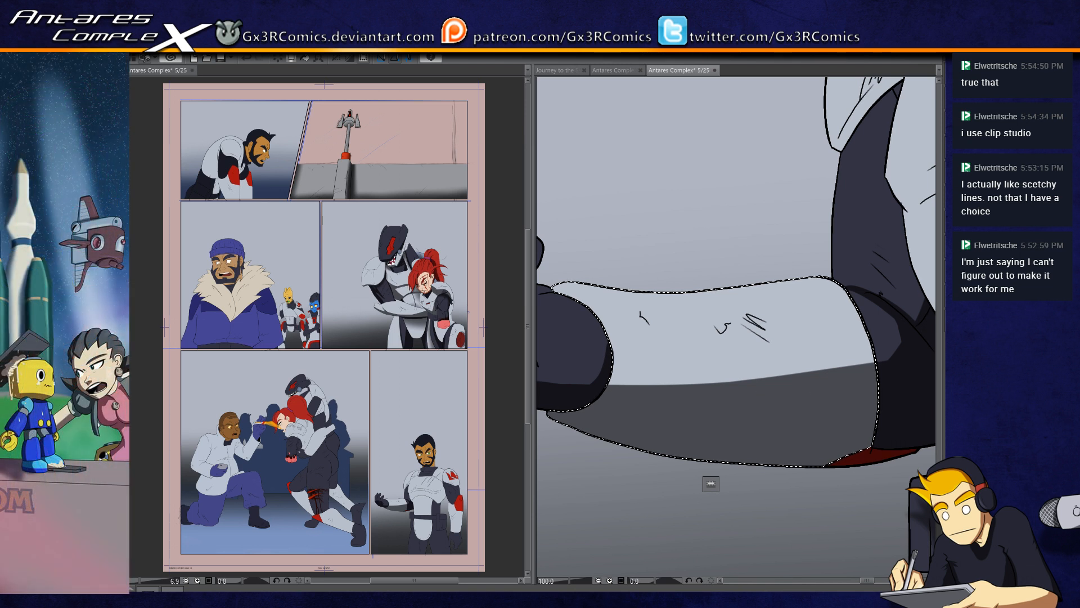
key("ctrl+s")
key("ctrl+minus")
key("ctrl+minus")
key("ctrl+minus")
key("ctrl+minus")
key("ctrl+d")
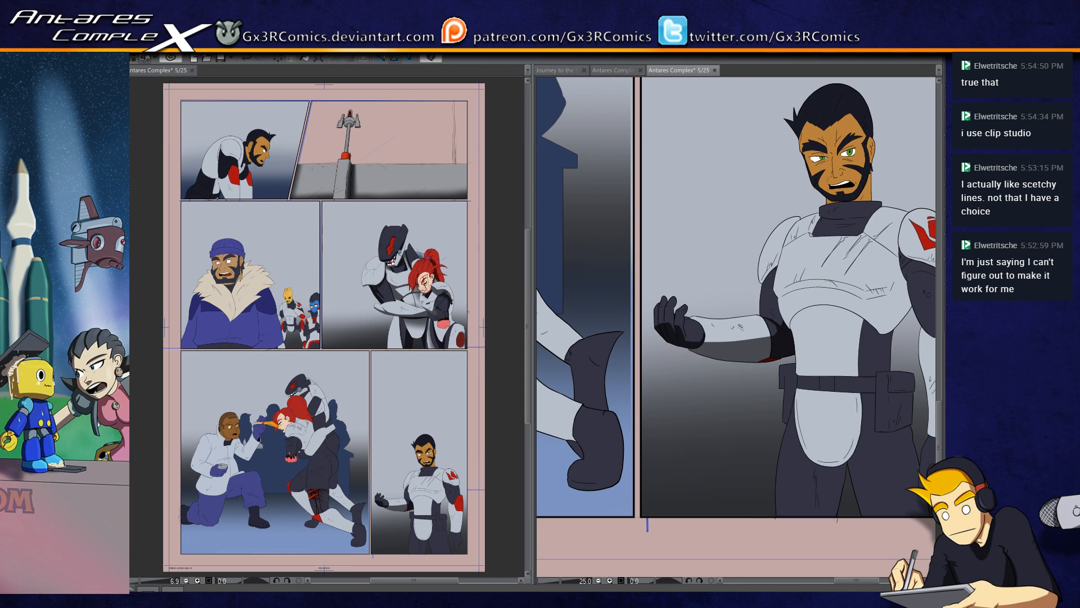
key("ctrl+s")
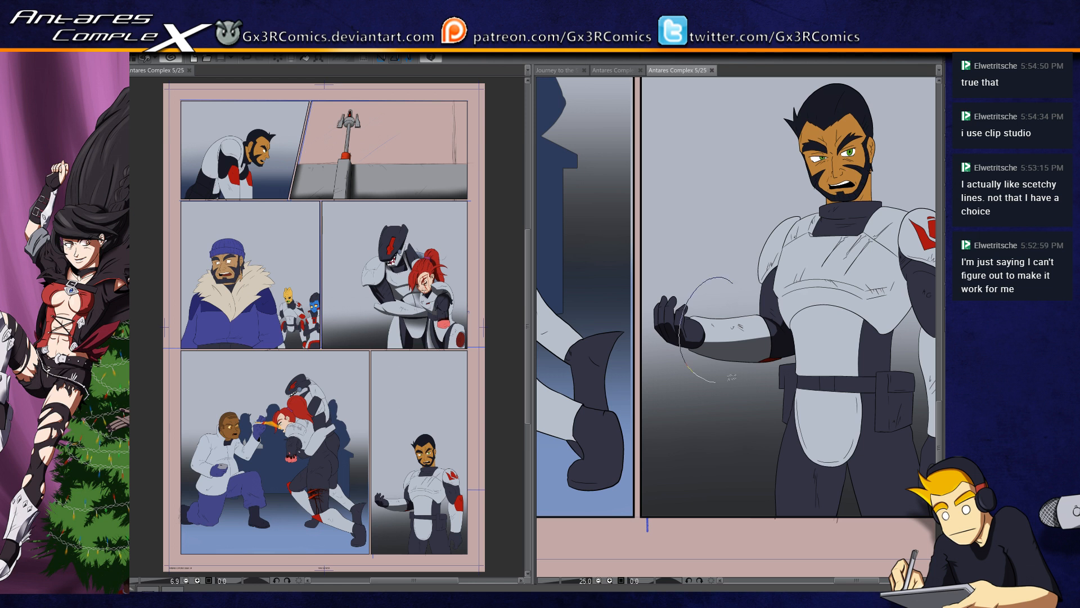
Step: Create a new blank illustration canvas beside the comic page
mouse_move(836, 282)
left_mouse_down()
mouse_move(797, 297)
mouse_move(713, 379)
left_mouse_up()
left_click_drag(756, 291, 627, 431)
scroll(552, 450, "up", 3)
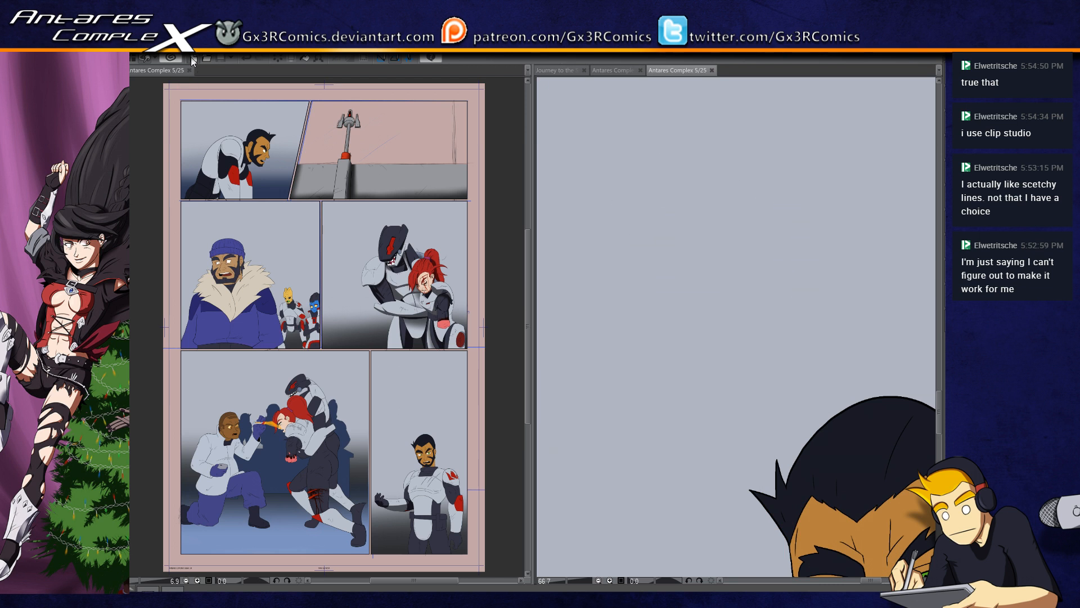
left_click(457, 206)
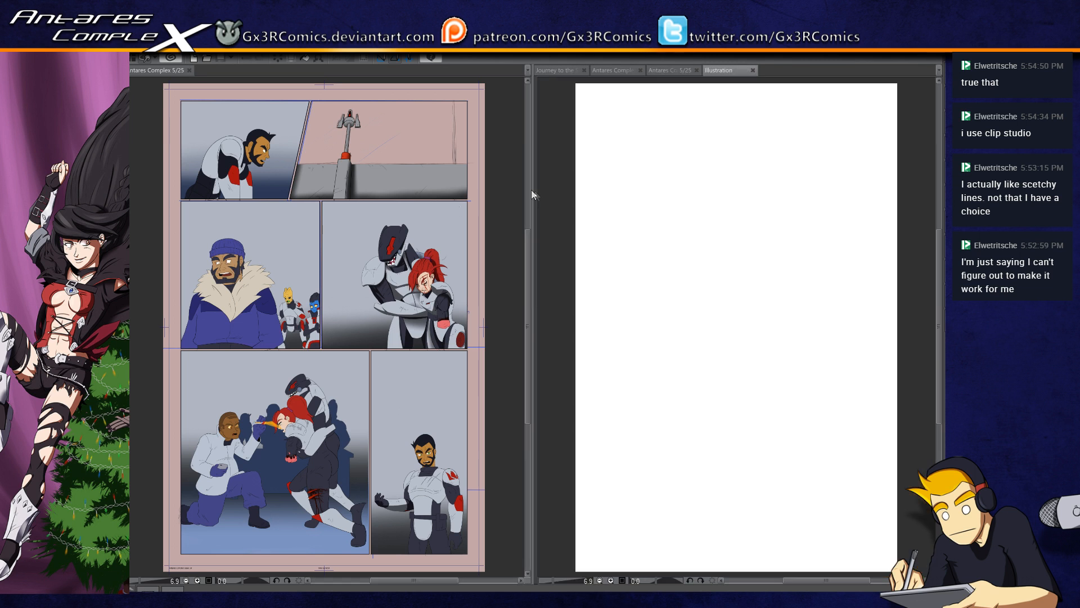
key("ctrl+plus")
key("ctrl+plus")
key("ctrl+plus")
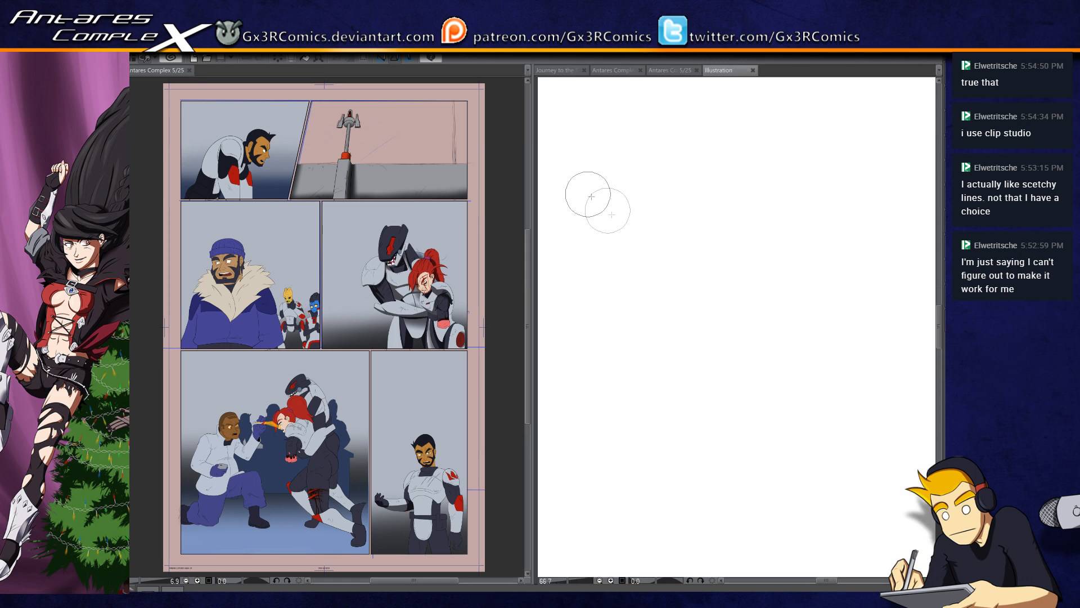
Step: Try one brush stroke, undo it, and draw four long crossing black strokes on the blank canvas
left_click_drag(596, 386, 781, 192)
key("ctrl+z")
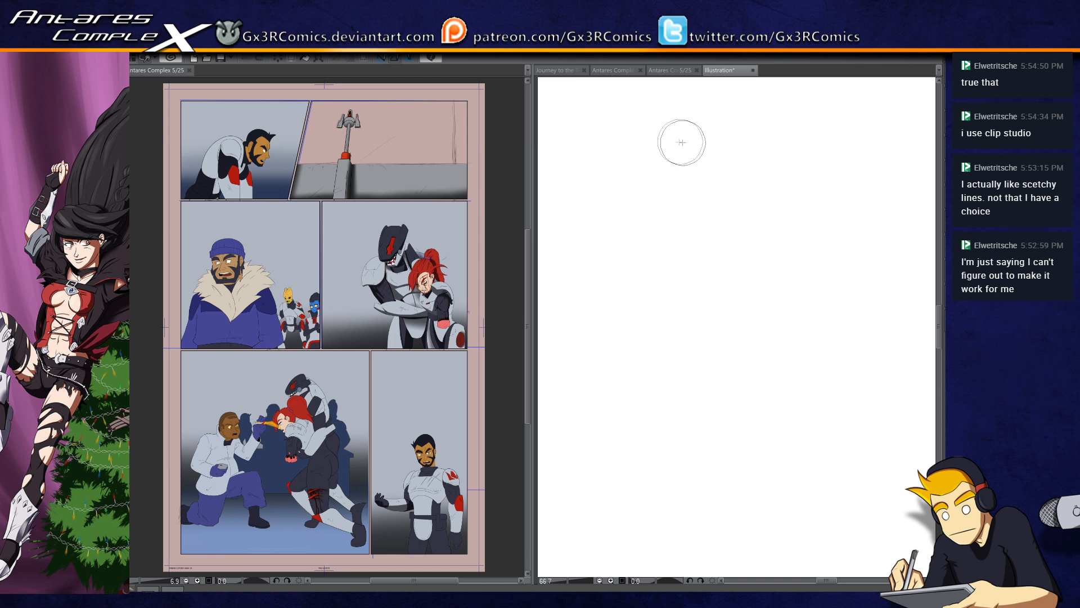
mouse_move(675, 148)
left_mouse_down()
mouse_move(633, 478)
mouse_move(641, 500)
left_mouse_up()
mouse_move(604, 164)
left_mouse_down()
mouse_move(656, 281)
mouse_move(675, 487)
left_mouse_up()
left_click_drag(573, 274, 753, 422)
left_click_drag(641, 433, 701, 285)
scroll(689, 331, "up", 2)
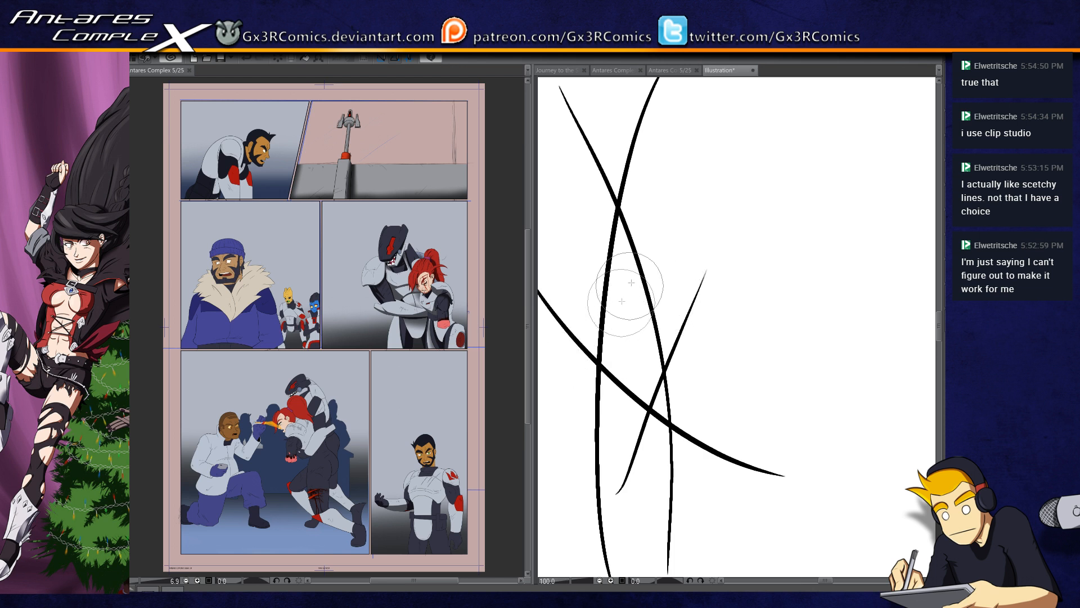
Step: Add more curved strokes that cross the long black lines on the test canvas
mouse_move(605, 208)
left_mouse_down()
mouse_move(658, 219)
mouse_move(754, 166)
left_mouse_up()
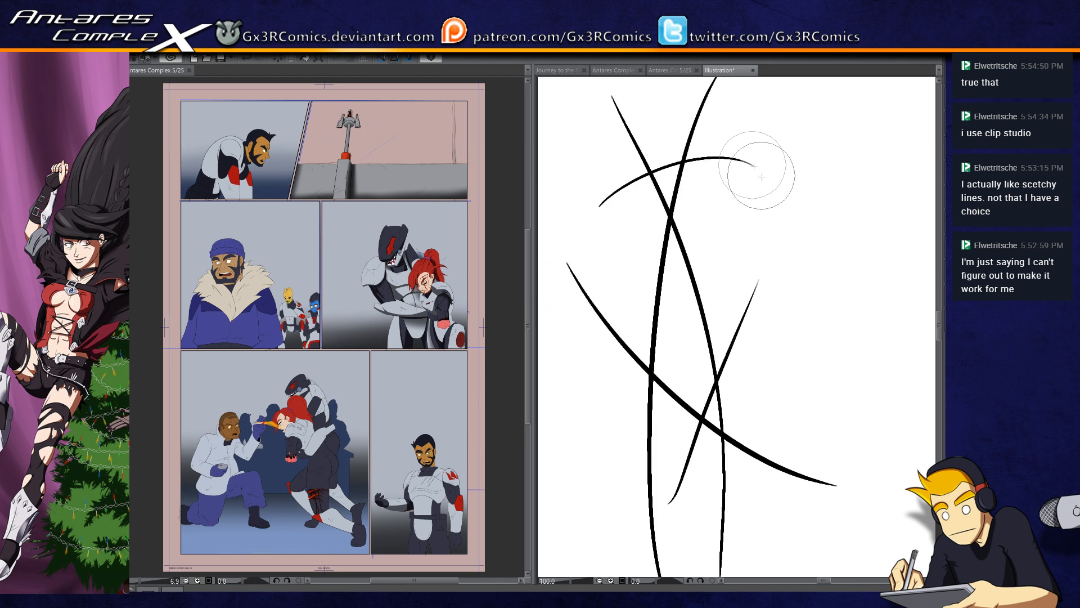
left_click_drag(609, 419, 791, 517)
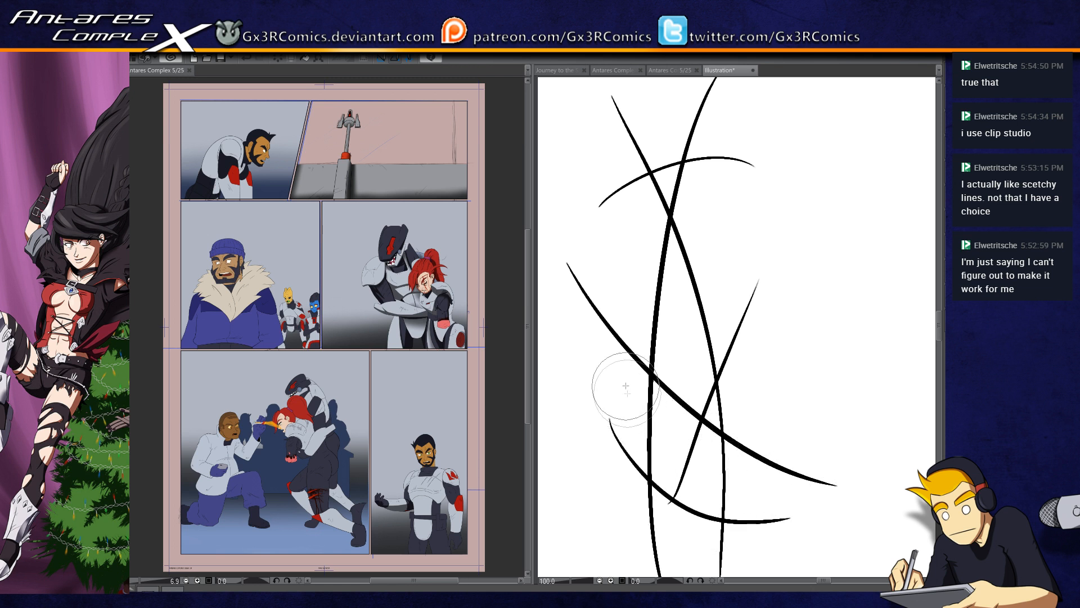
left_click_drag(630, 482, 623, 356)
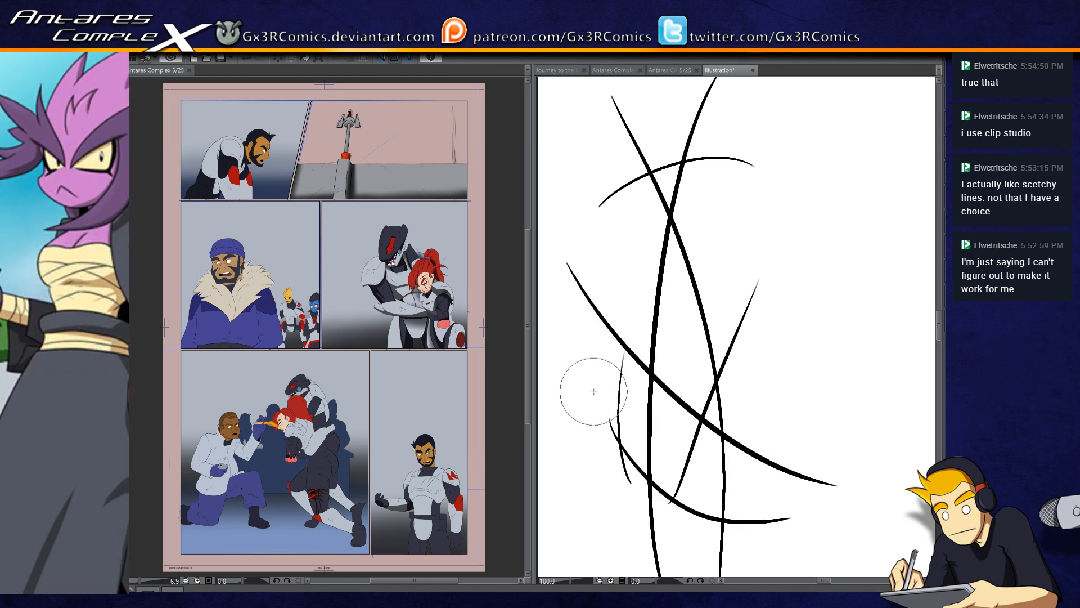
left_click_drag(592, 392, 810, 271)
left_click_drag(724, 235, 756, 409)
left_click_drag(767, 206, 751, 461)
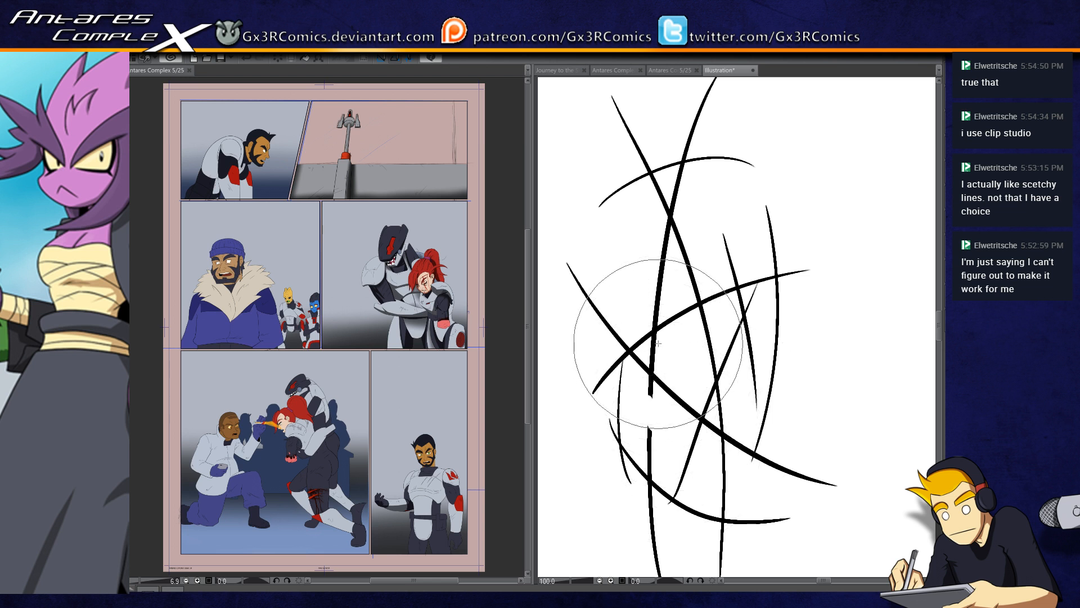
Step: Undo the latest changes to the test lines and clear everything from the canvas
key("ctrl+z")
key("ctrl+z")
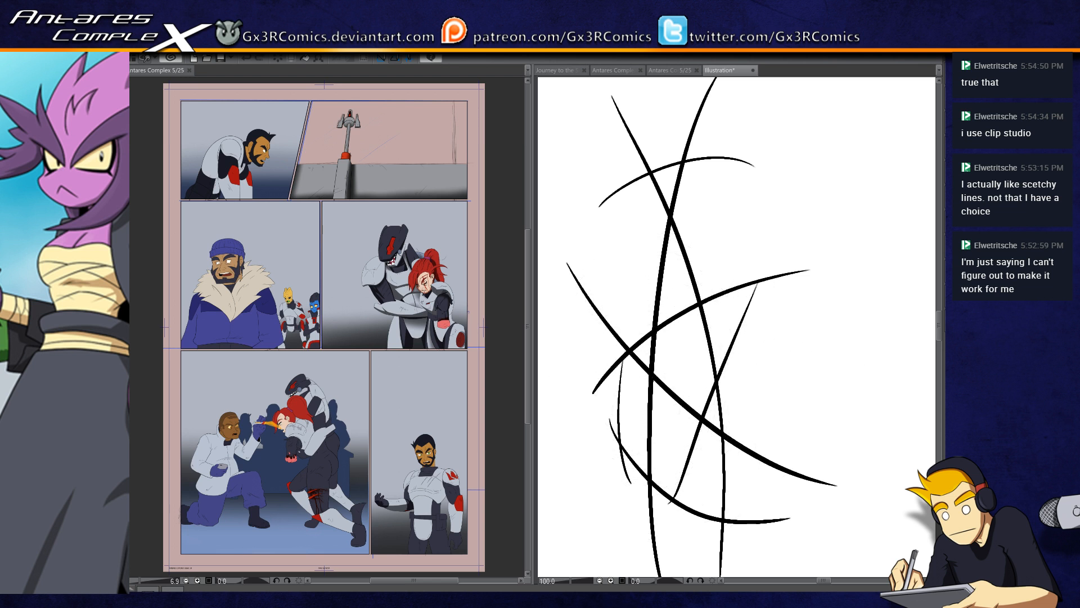
key("Delete")
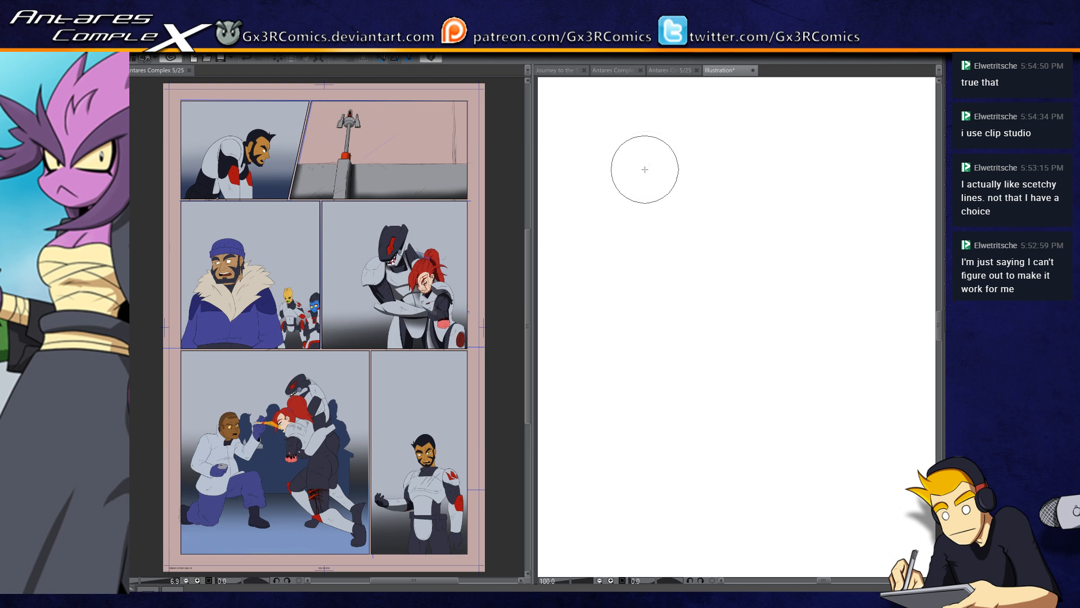
Step: Draw a thick diagonal stroke on the empty canvas with thinner tapered strokes crossing on and around it
left_click_drag(659, 140, 583, 340)
mouse_move(596, 125)
left_mouse_down()
mouse_move(708, 314)
mouse_move(736, 416)
left_mouse_up()
mouse_move(569, 206)
left_mouse_down()
mouse_move(606, 295)
mouse_move(651, 243)
mouse_move(634, 400)
mouse_move(694, 306)
left_mouse_up()
left_click_drag(638, 462, 686, 322)
left_click_drag(675, 468, 780, 281)
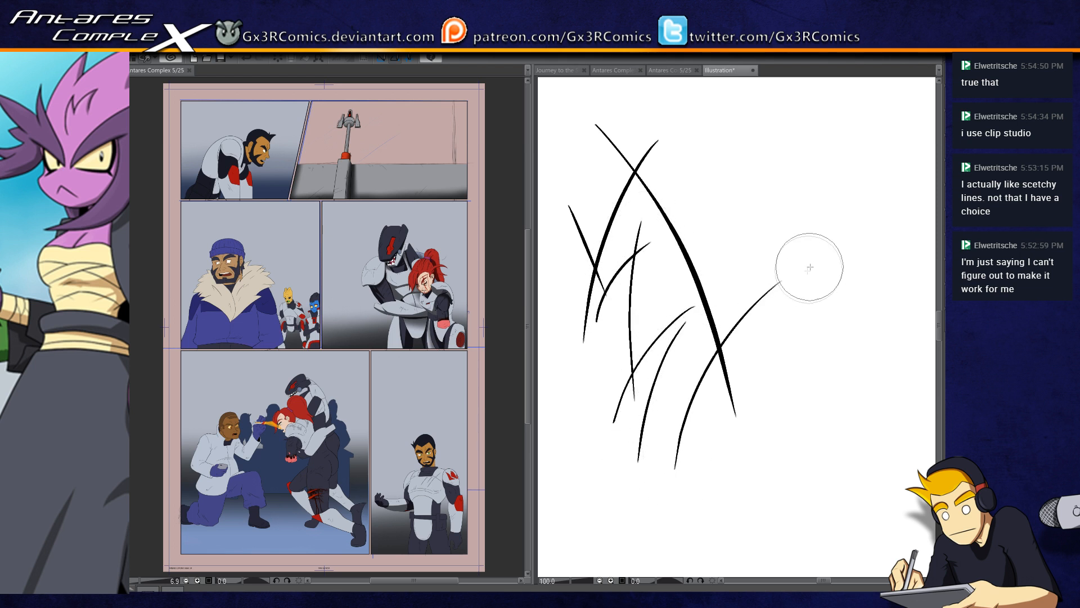
left_click_drag(692, 534, 755, 326)
left_click_drag(687, 376, 685, 461)
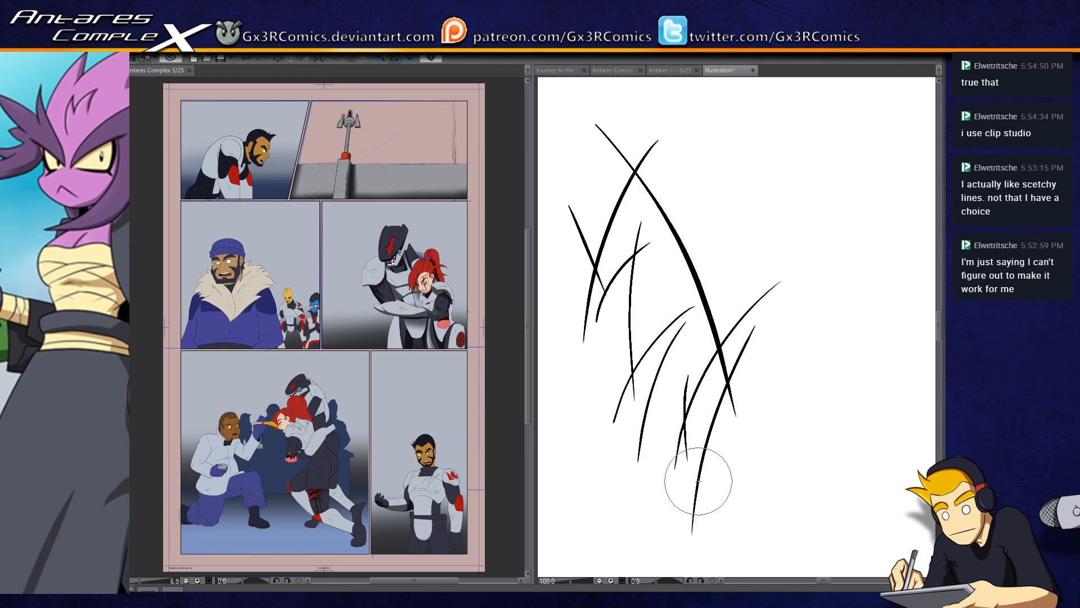
left_click_drag(700, 356, 715, 485)
left_click_drag(745, 396, 764, 256)
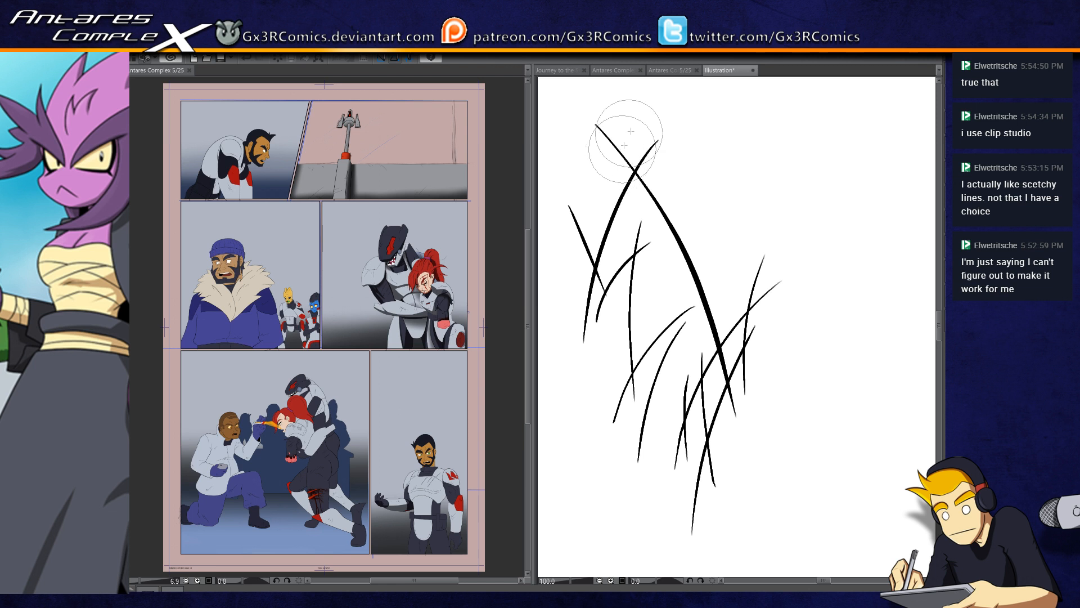
Step: Add short crossing strokes around the upper end of the diagonal line and erase overhanging tips beyond their intersections
left_click_drag(578, 176, 675, 157)
left_click_drag(632, 119, 607, 255)
mouse_move(656, 118)
left_mouse_down()
mouse_move(648, 234)
mouse_move(659, 238)
mouse_move(670, 133)
mouse_move(649, 157)
left_mouse_up()
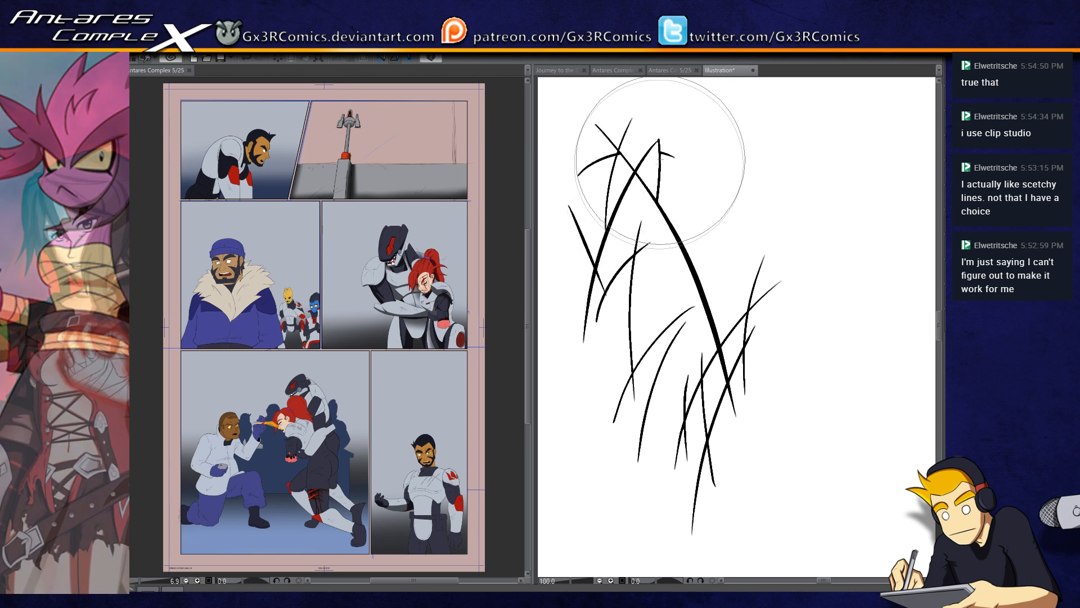
key("p")
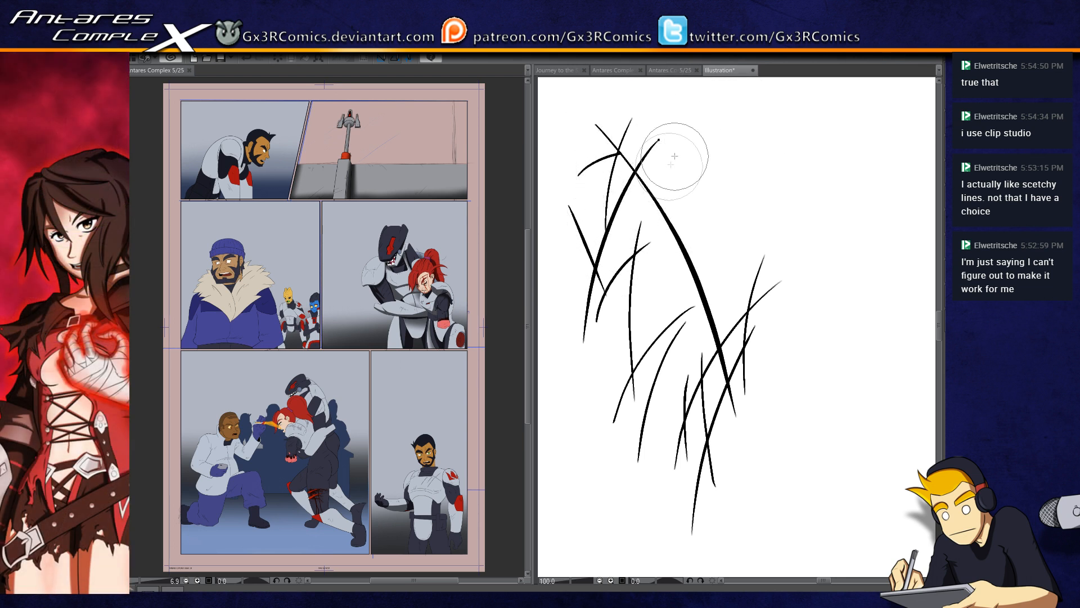
left_click_drag(662, 171, 641, 258)
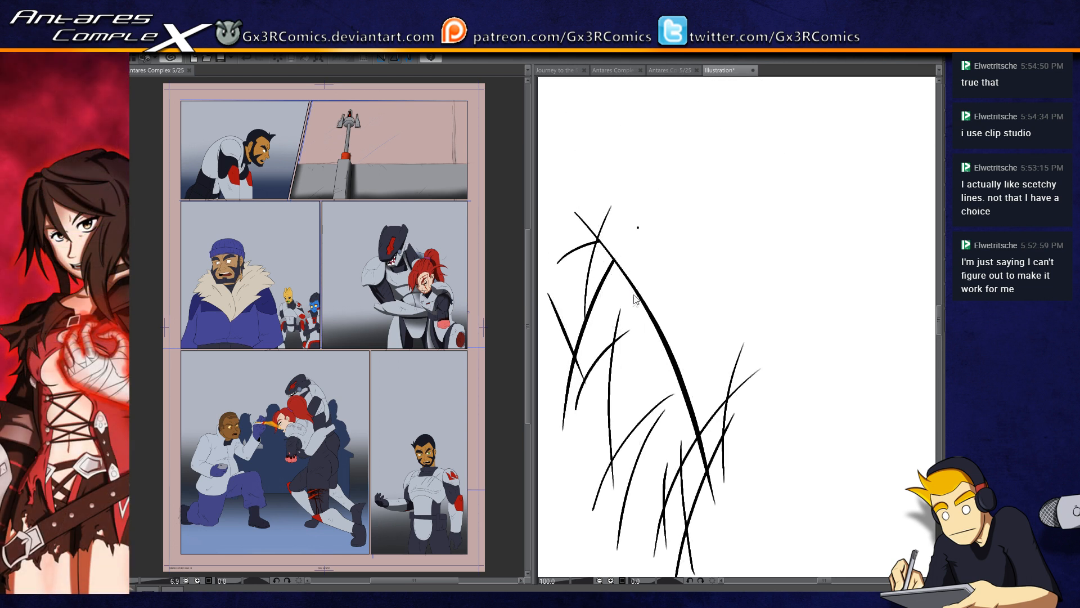
scroll(639, 285, "up", 2)
scroll(639, 242, "up", 2)
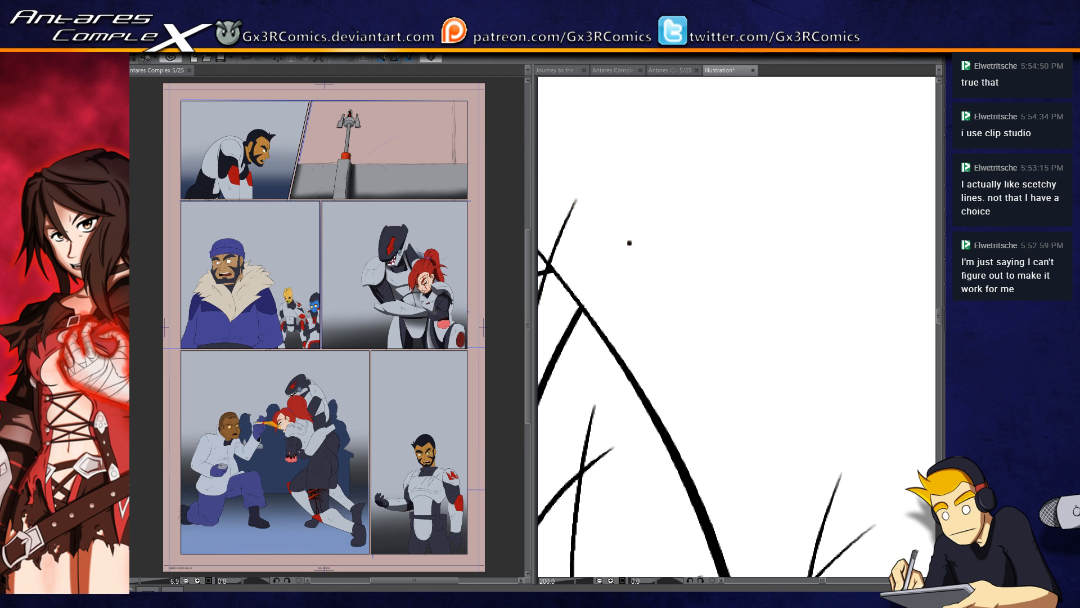
scroll(630, 243, "down", 1)
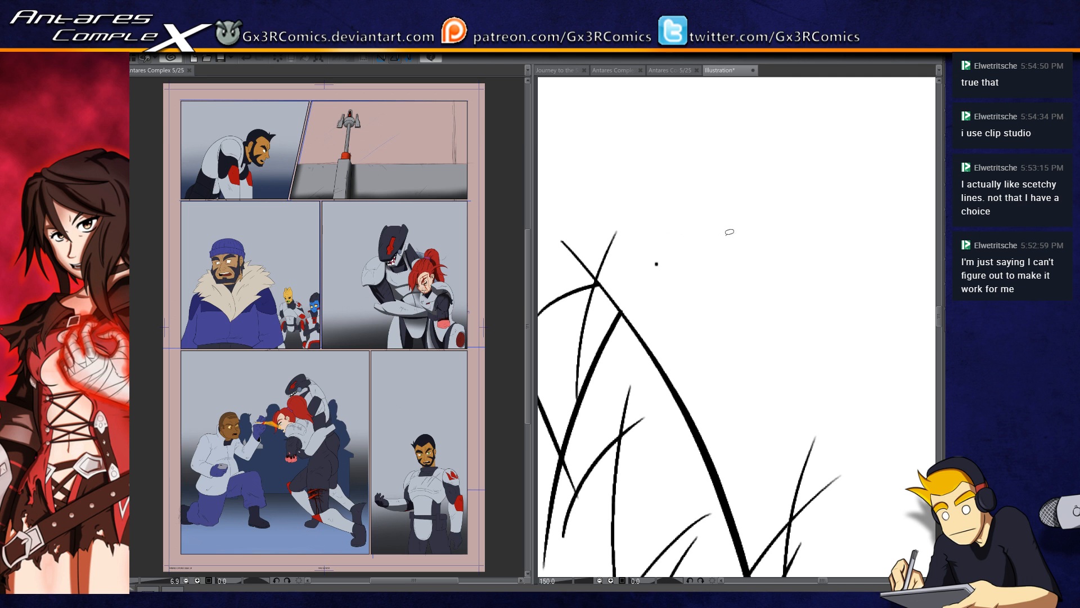
scroll(684, 310, "down", 3)
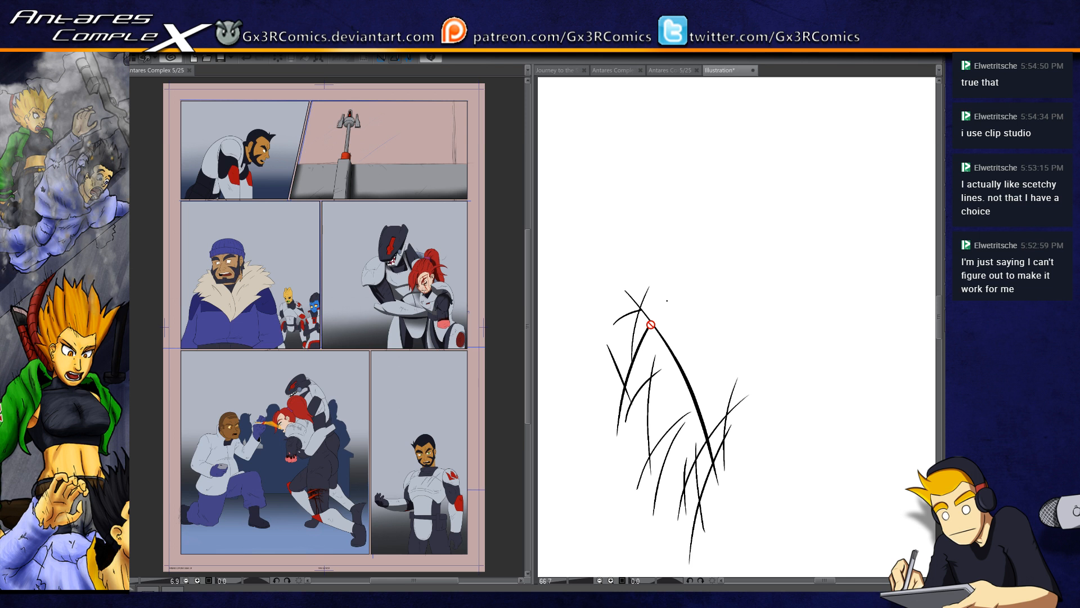
left_click_drag(736, 358, 694, 391)
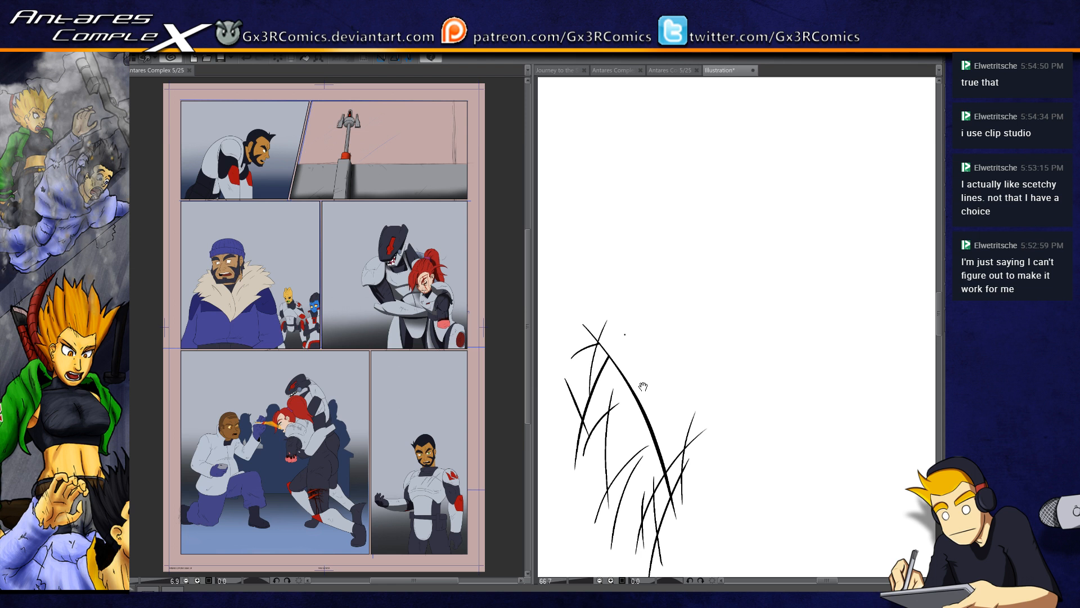
scroll(624, 334, "up", 6)
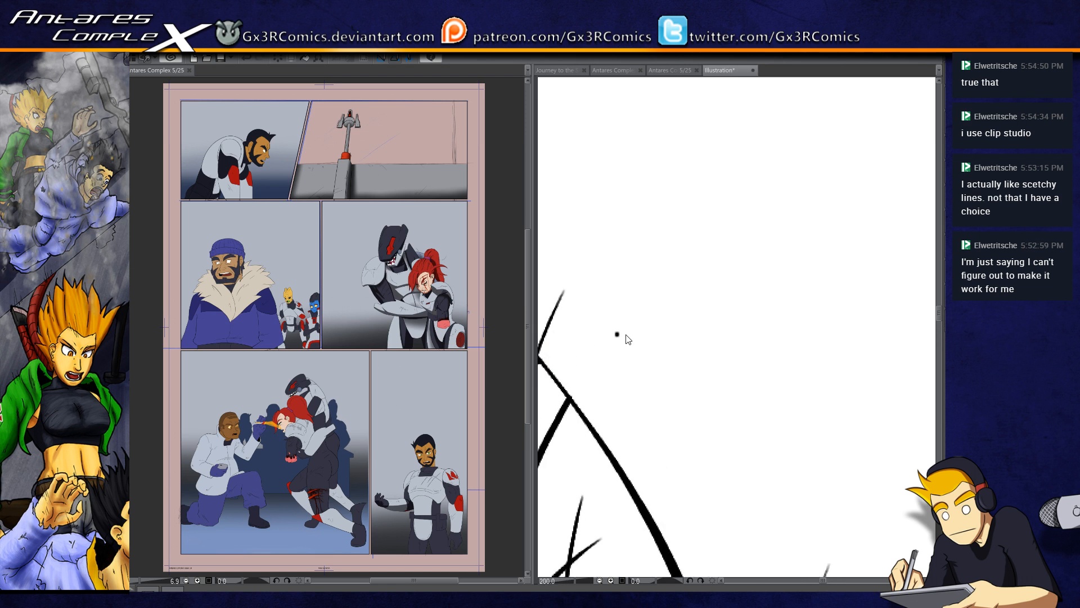
scroll(610, 335, "down", 5)
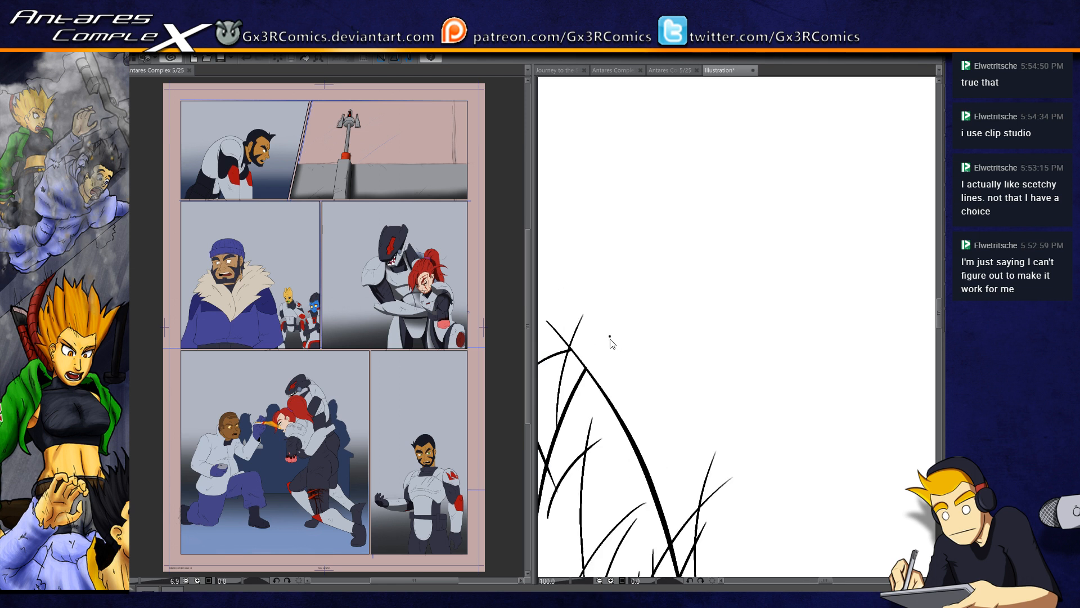
Step: Scatter small black specks across the empty white area around the grass-like strokes on the test canvas
left_click_drag(698, 251, 584, 302)
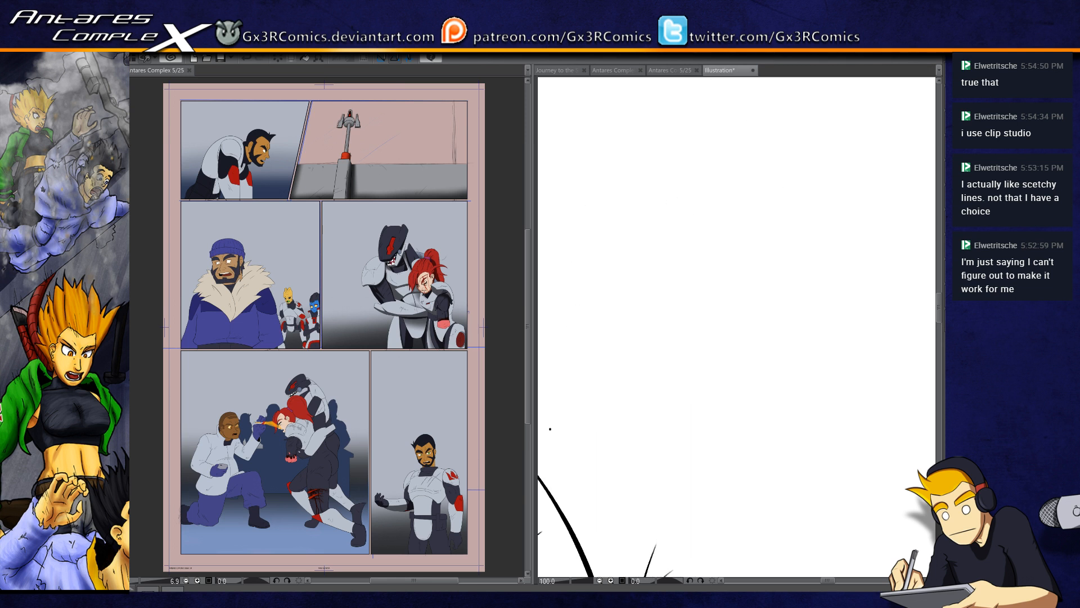
left_click_drag(656, 346, 592, 321)
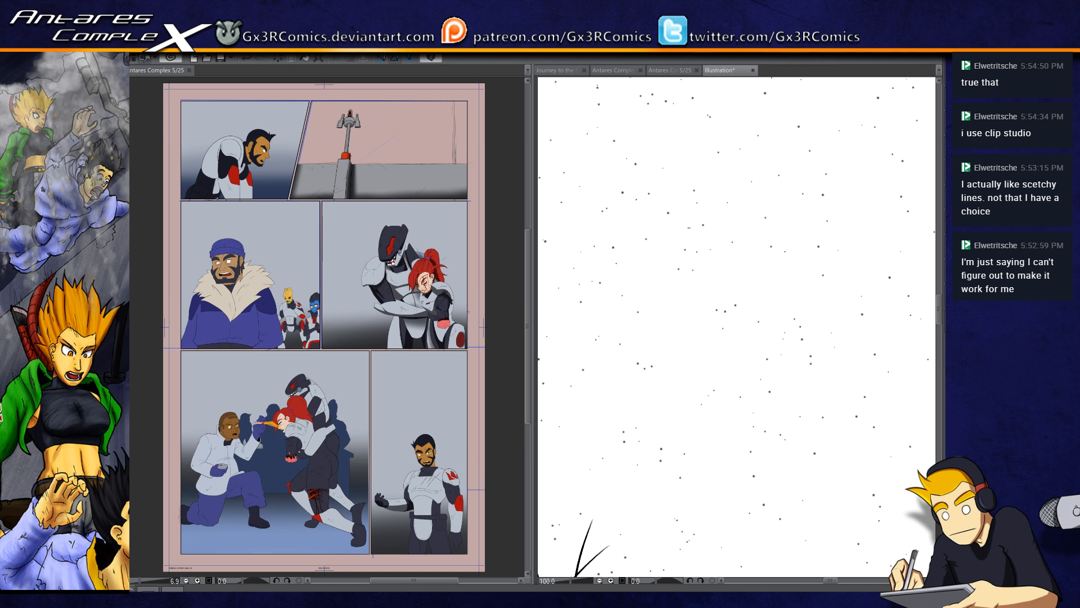
left_click_drag(729, 293, 748, 366)
left_click_drag(696, 269, 811, 386)
left_click_drag(698, 270, 814, 444)
left_click_drag(621, 140, 835, 386)
scroll(809, 377, "down", 1)
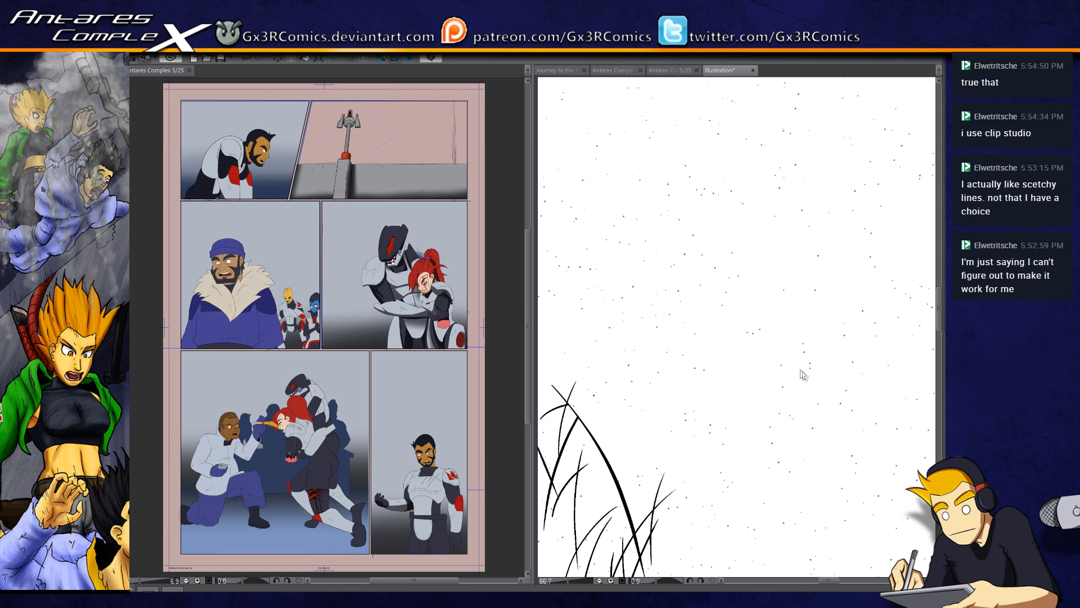
left_click_drag(635, 133, 813, 351)
left_click_drag(737, 303, 851, 476)
left_click_drag(648, 258, 701, 363)
left_click_drag(582, 252, 715, 362)
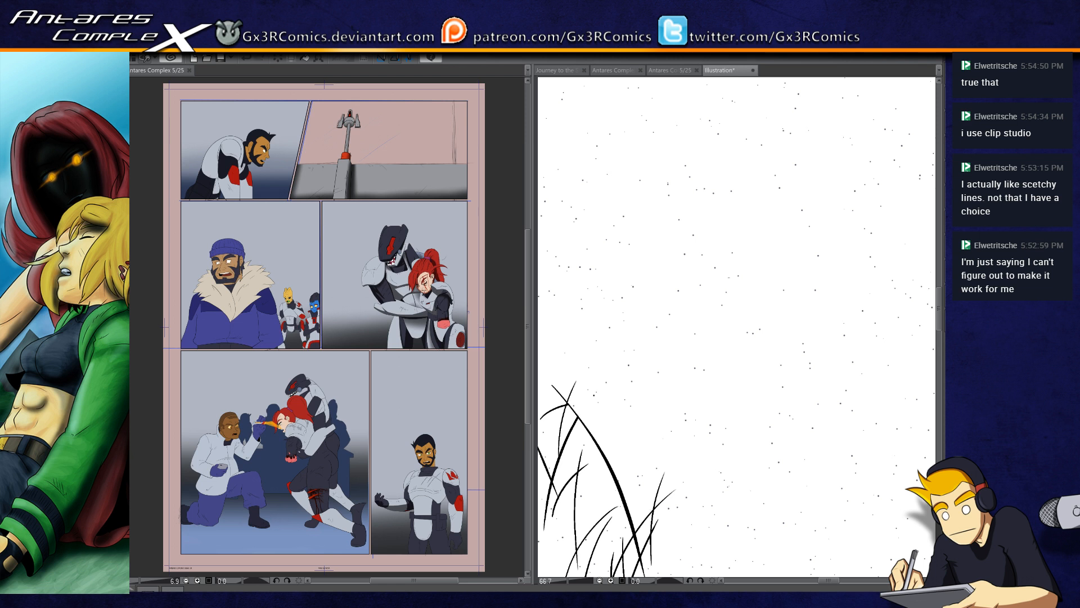
Step: Clear the strokes and specks from the test canvas and fill it completely with black
key("ctrl+minus")
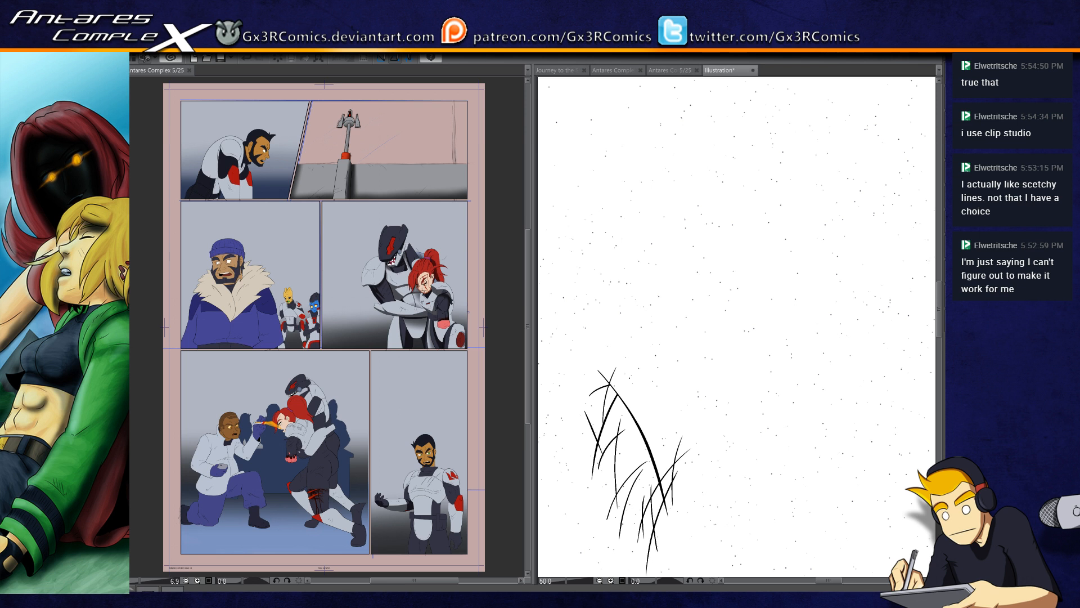
key("Delete")
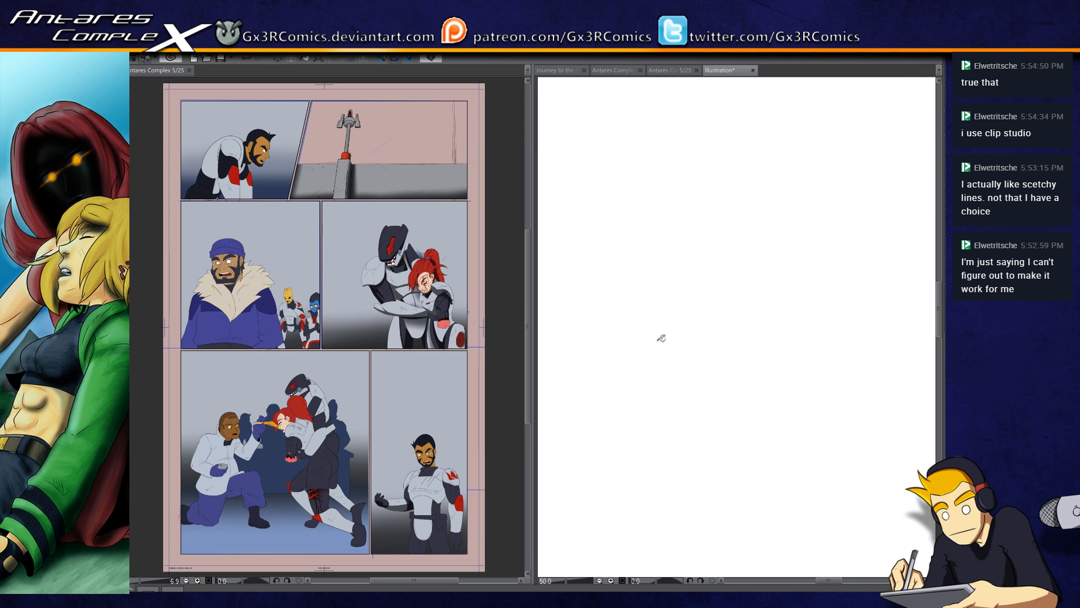
left_click(644, 319)
left_click(679, 314)
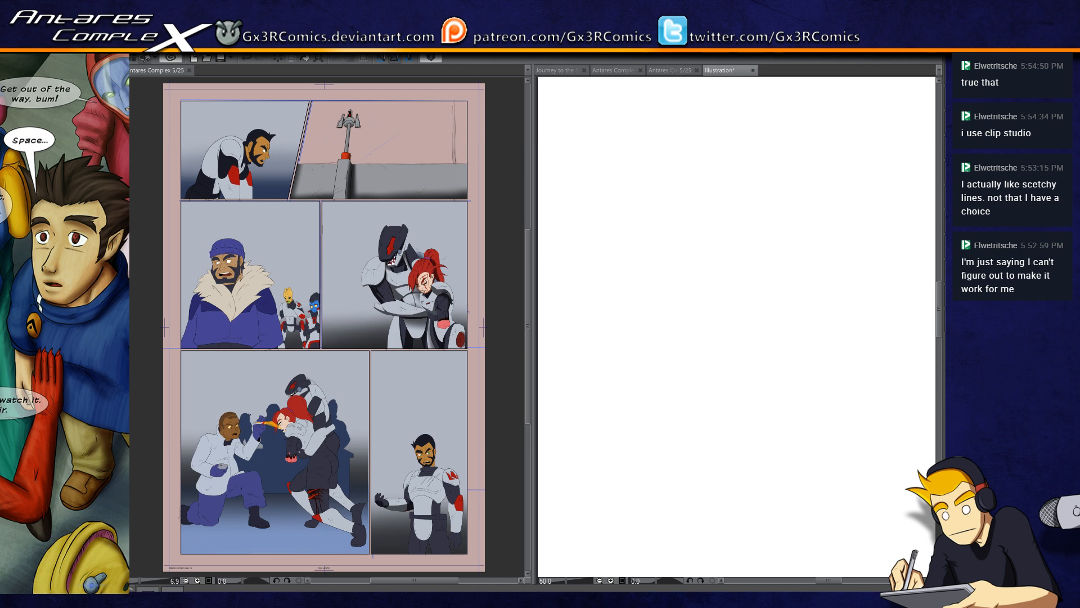
left_click(681, 310)
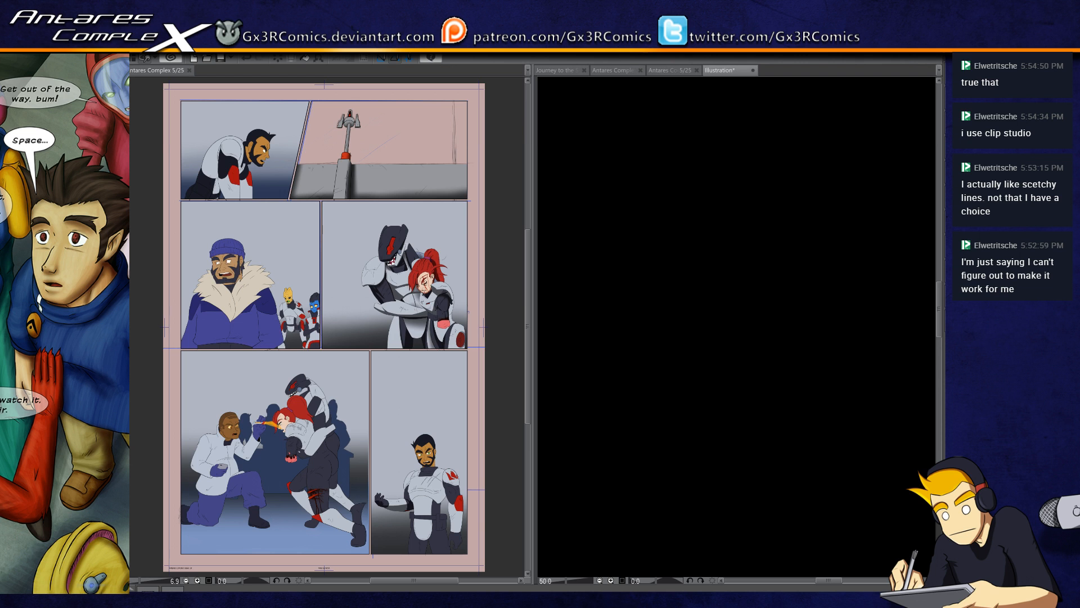
Step: Spray small white star specks over the whole black canvas with an enlarged brush
key("]")
left_click(642, 232)
mouse_move(642, 232)
left_mouse_down()
mouse_move(709, 250)
mouse_move(754, 313)
mouse_move(790, 481)
mouse_move(855, 540)
left_mouse_up()
left_click_drag(561, 106, 906, 510)
left_click(906, 511)
left_click_drag(557, 112, 909, 508)
left_click_drag(584, 125, 871, 544)
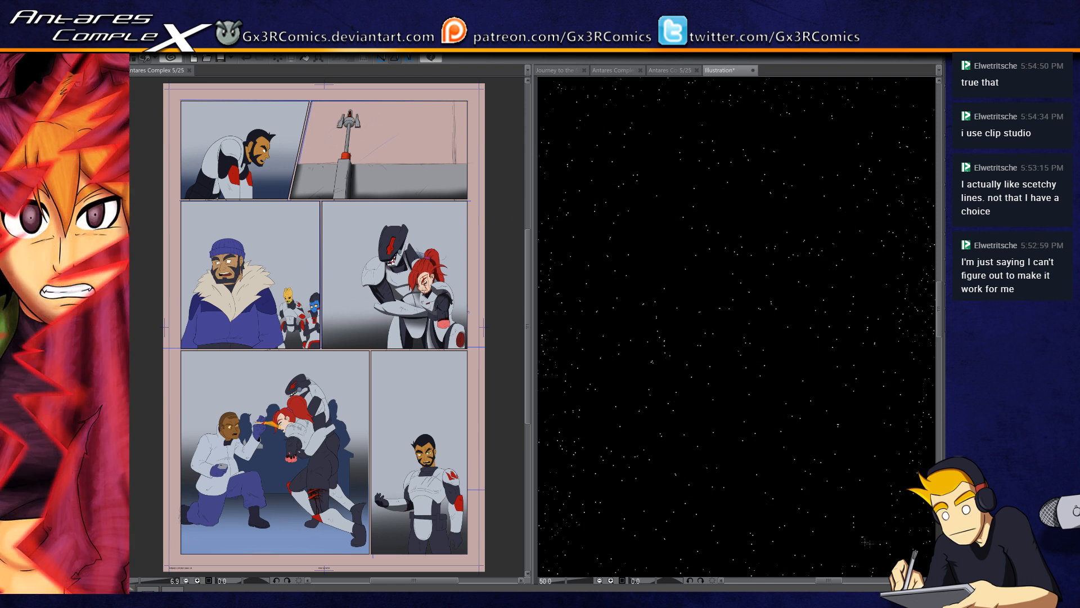
Step: Clear the dense stars from the middle of the black canvas, keeping the edge specks and a few scattered stars
left_click_drag(575, 110, 901, 566)
left_click_drag(614, 113, 924, 553)
left_click_drag(578, 142, 698, 333)
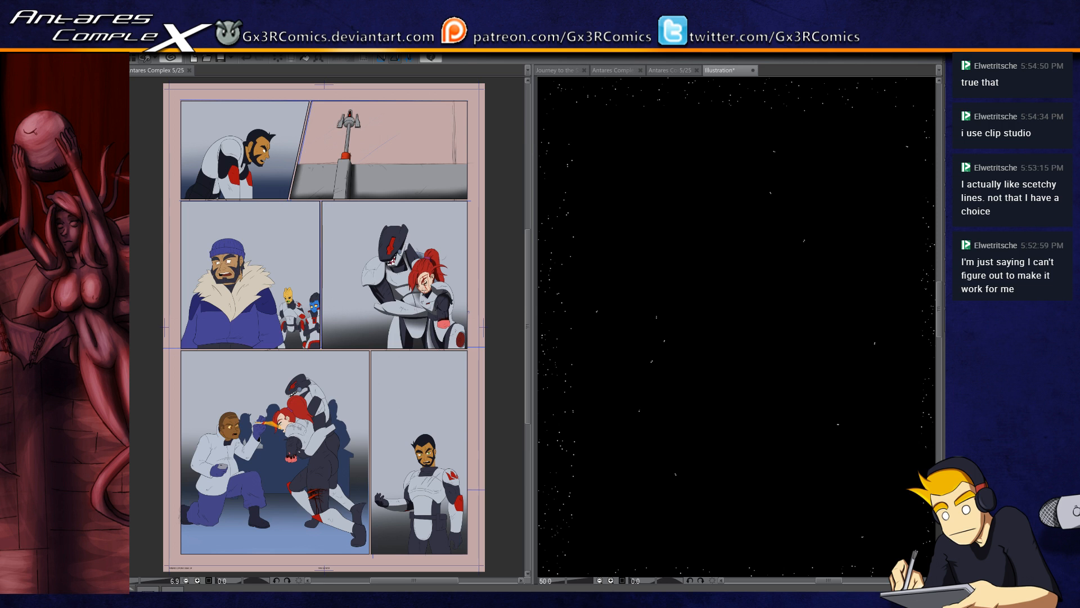
Step: Close the test illustration and return to the bearded man's face in the comic page's last panel
left_click(558, 247)
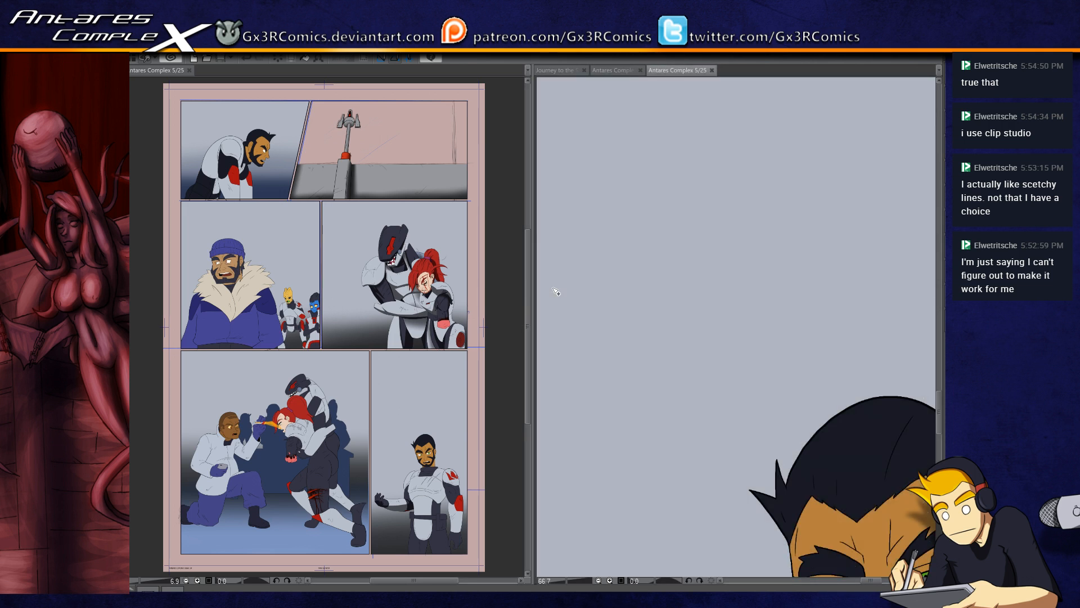
left_click_drag(900, 563, 706, 270)
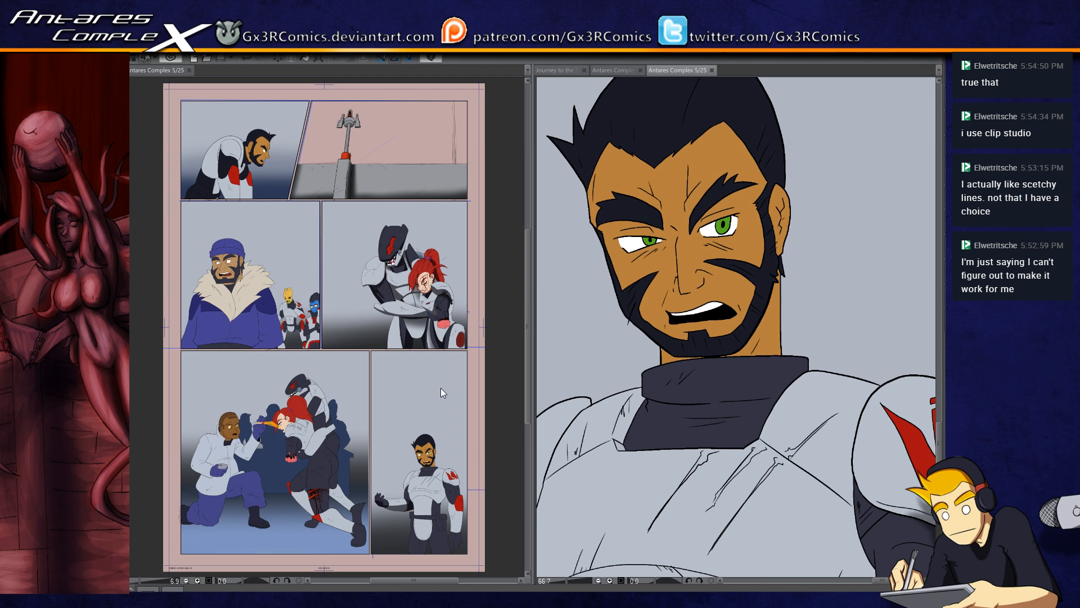
key("ctrl+plus")
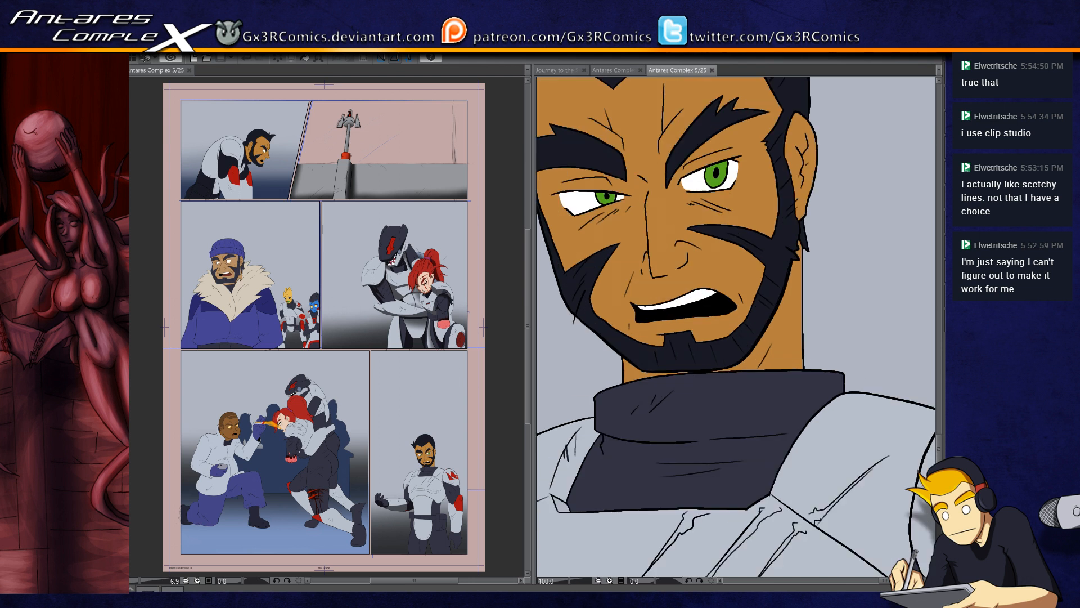
Step: Paint a dark brown shadow beneath the bearded man's eyebrow on the side away from his visible ear, redoing the stroke once
left_click_drag(597, 209, 689, 347)
left_click_drag(623, 324, 708, 316)
key("ctrl+z")
left_click_drag(623, 325, 703, 317)
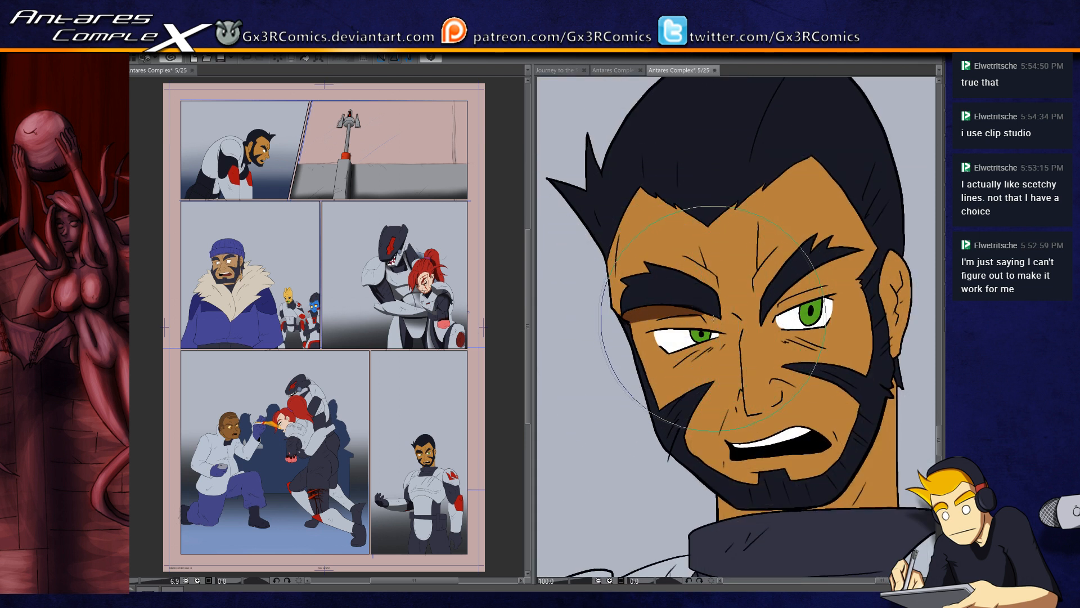
Step: Reduce the brush size and shade the skin beneath the eyebrow nearest the visible ear
scroll(707, 315, "up", 1)
key("bracketleft")
key("bracketleft")
key("bracketleft")
key("bracketleft")
key("bracketleft")
key("bracketleft")
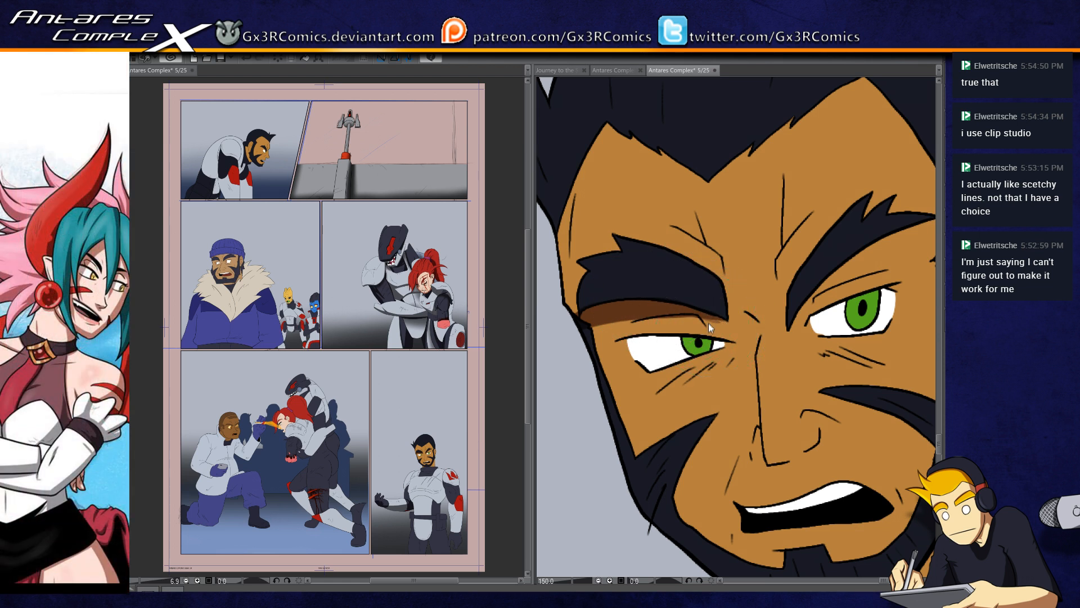
mouse_move(792, 327)
left_mouse_down()
mouse_move(661, 363)
mouse_move(726, 282)
mouse_move(810, 271)
mouse_move(760, 265)
mouse_move(833, 243)
mouse_move(823, 250)
left_mouse_up()
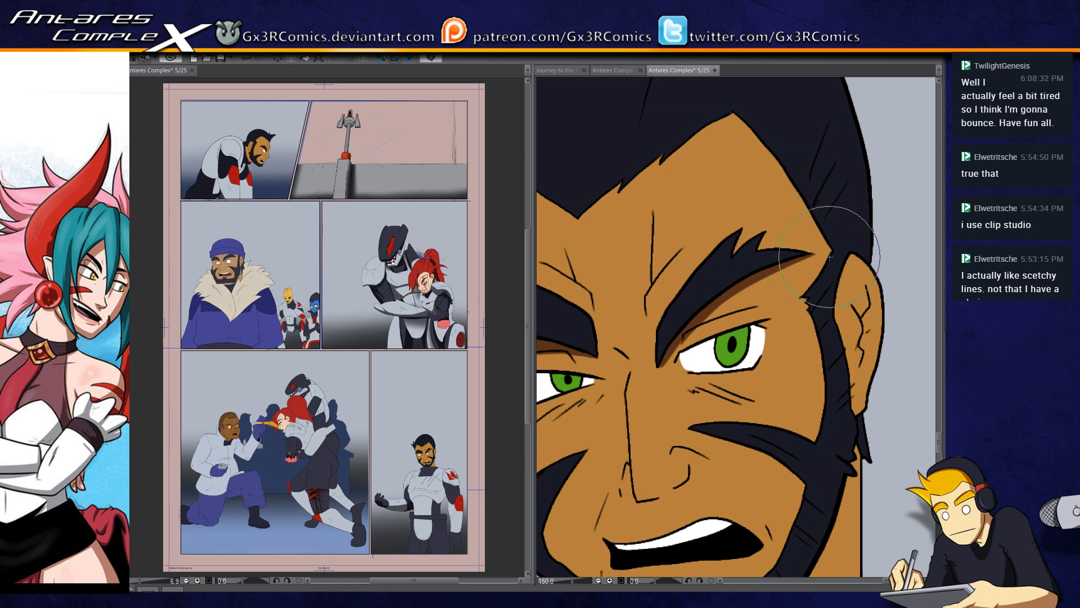
left_click_drag(785, 253, 750, 324)
left_click_drag(862, 343, 787, 307)
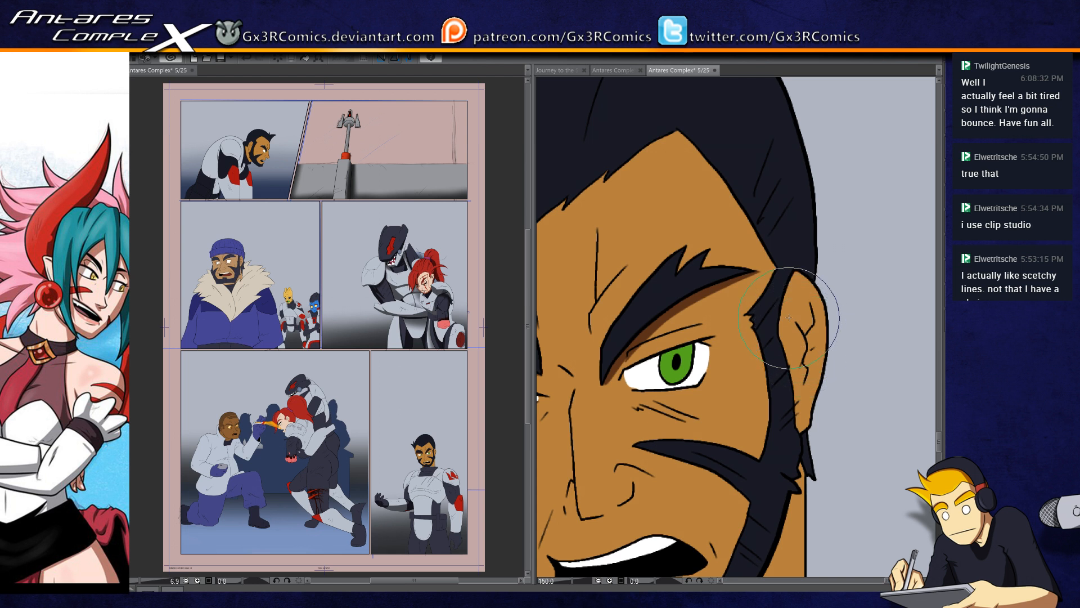
Step: Shade the inner folds and lower edge of the man's ear in dark brown
left_click_drag(806, 335, 816, 312)
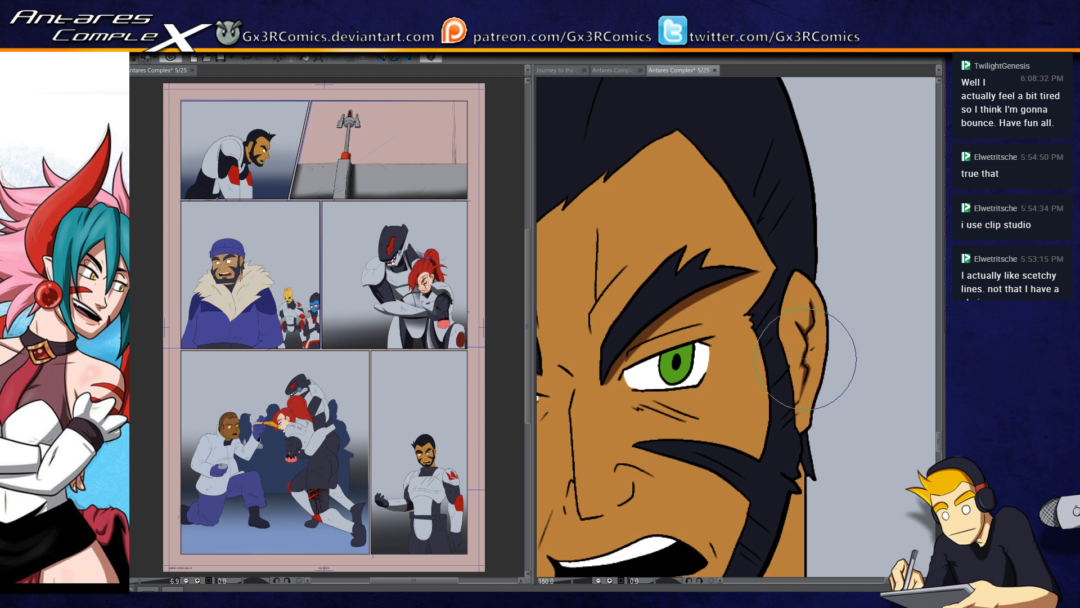
left_click_drag(807, 362, 820, 336)
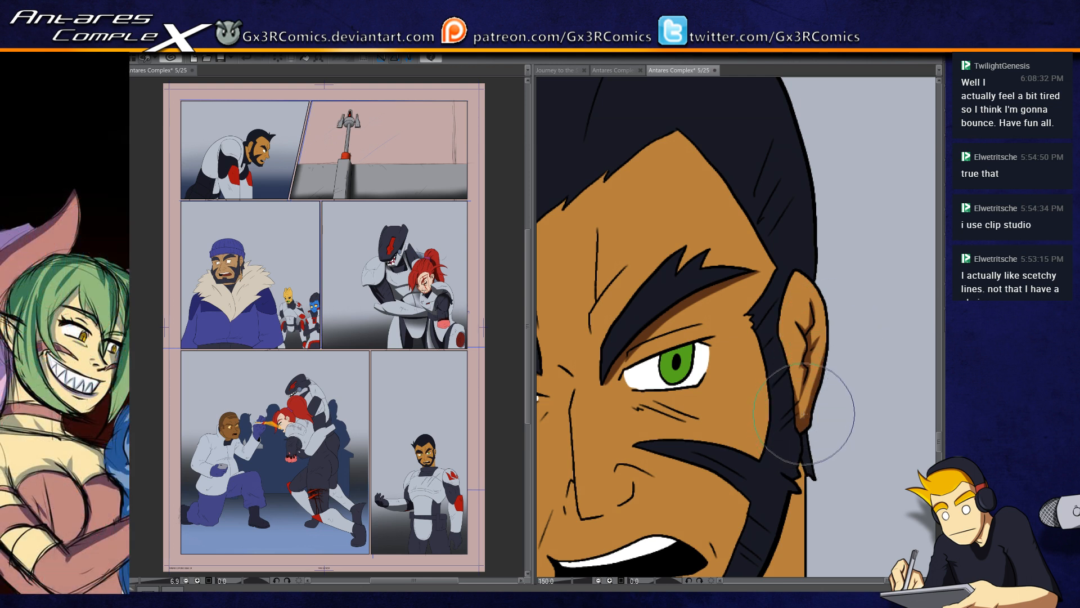
left_click_drag(771, 306, 793, 339)
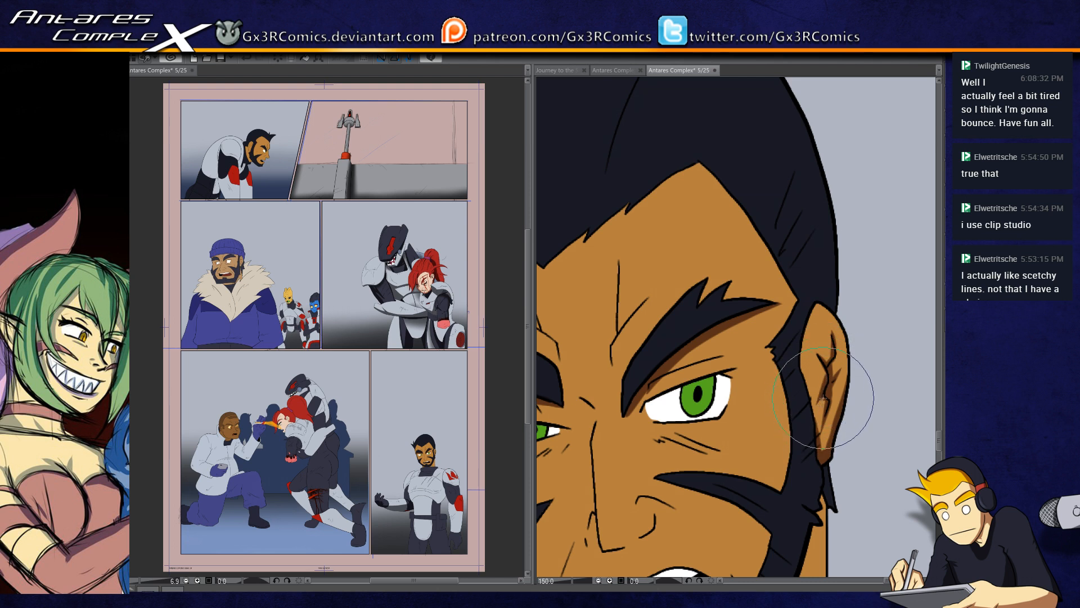
left_click_drag(810, 448, 846, 387)
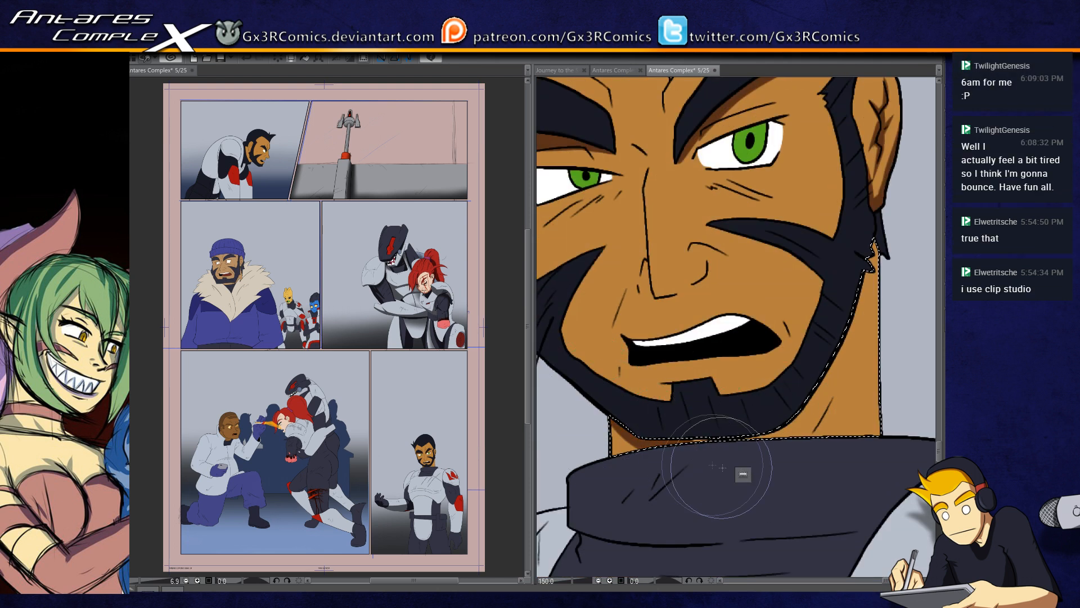
Step: Shade the selected neck area beneath the bearded jaw in dark brown and save the comic page
mouse_move(699, 437)
left_mouse_down()
mouse_move(644, 444)
mouse_move(749, 387)
mouse_move(818, 258)
left_mouse_up()
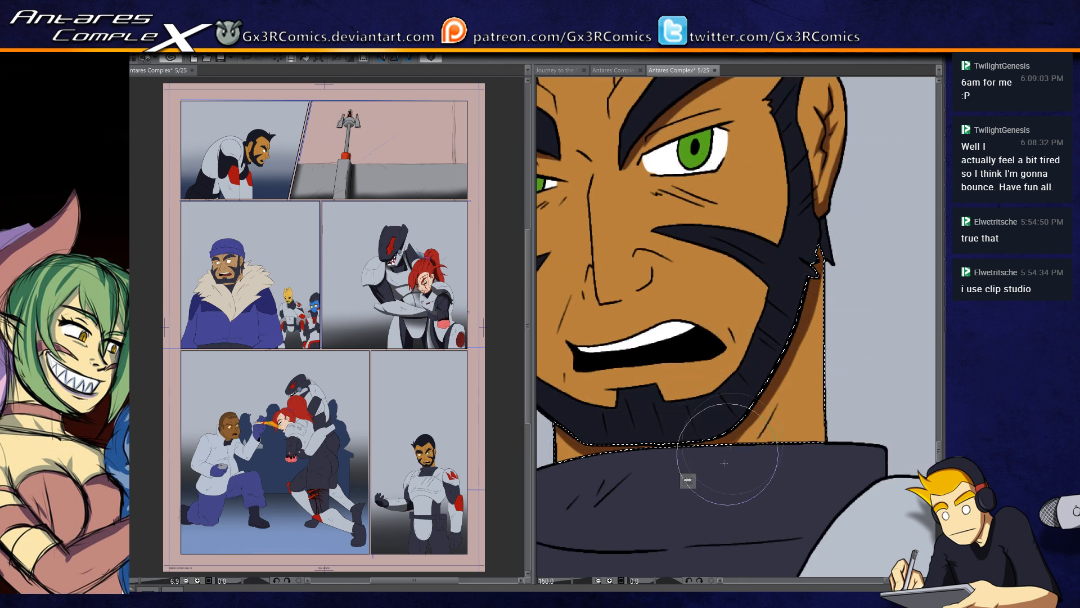
mouse_move(739, 421)
left_mouse_down()
mouse_move(827, 209)
mouse_move(756, 399)
mouse_move(848, 222)
mouse_move(750, 396)
mouse_move(771, 325)
mouse_move(808, 285)
mouse_move(796, 337)
mouse_move(805, 311)
mouse_move(815, 352)
mouse_move(760, 407)
left_mouse_up()
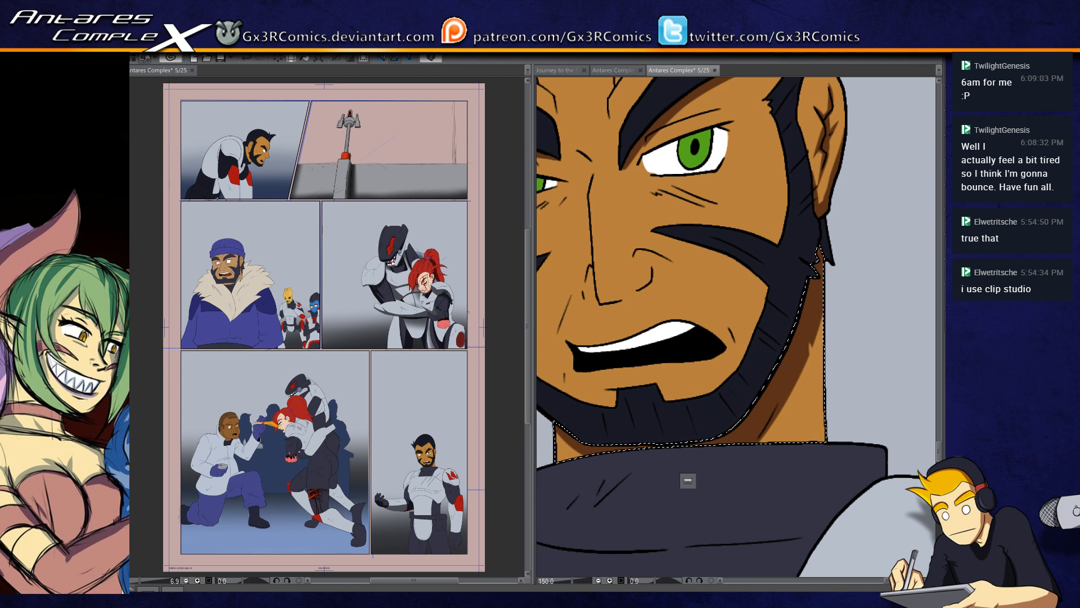
key("ctrl+s")
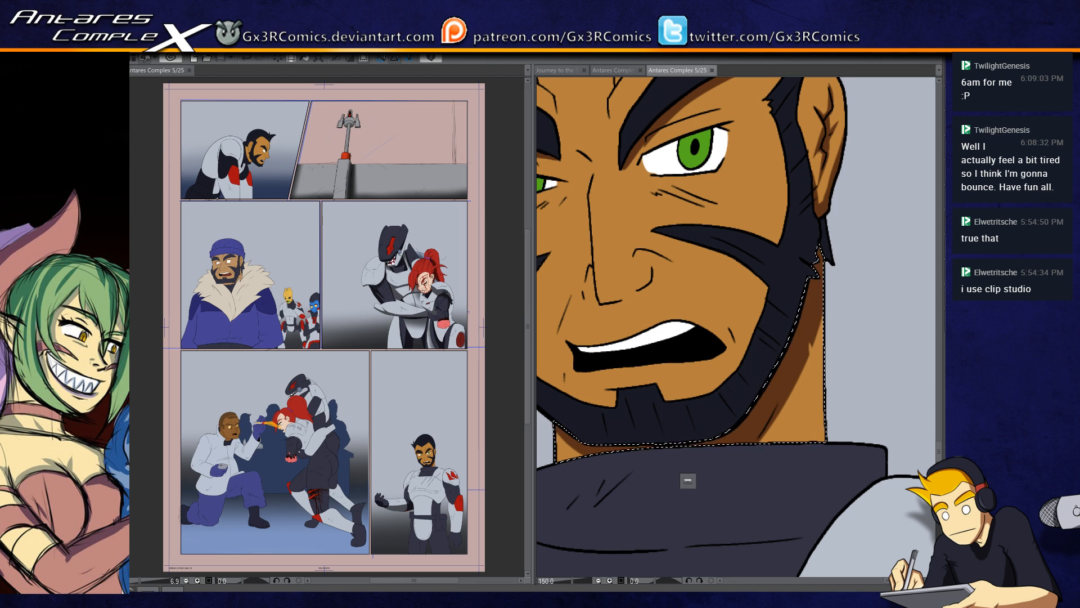
Step: Drop the neck selection and select the skin area of the man's face for brush shading
mouse_move(694, 185)
left_mouse_down()
mouse_move(722, 195)
mouse_move(725, 91)
left_mouse_up()
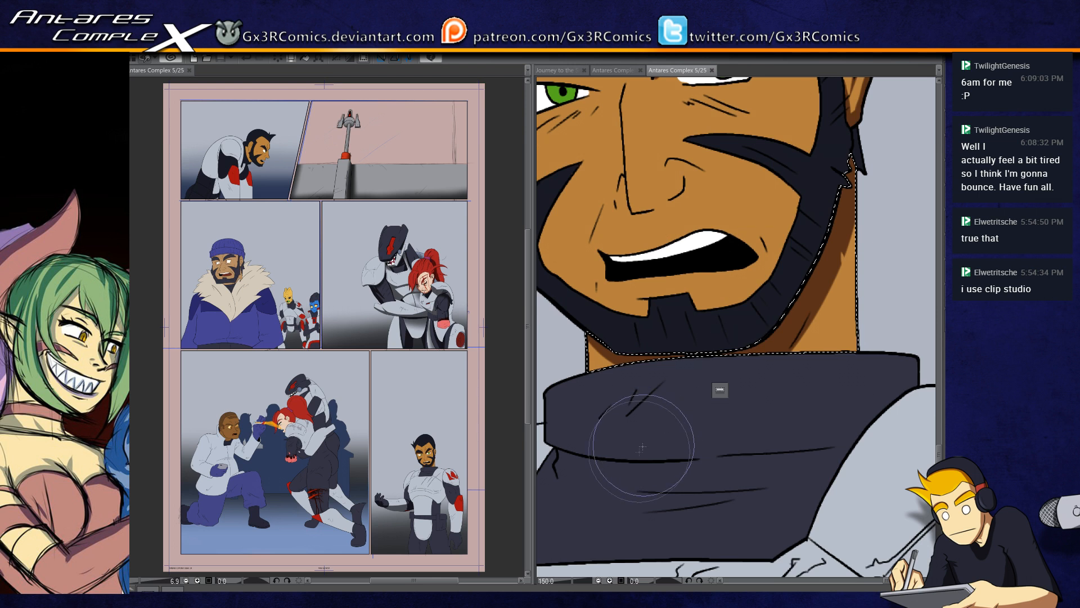
key("ctrl+d")
left_click_drag(803, 232, 748, 374)
key("w")
left_click(734, 376)
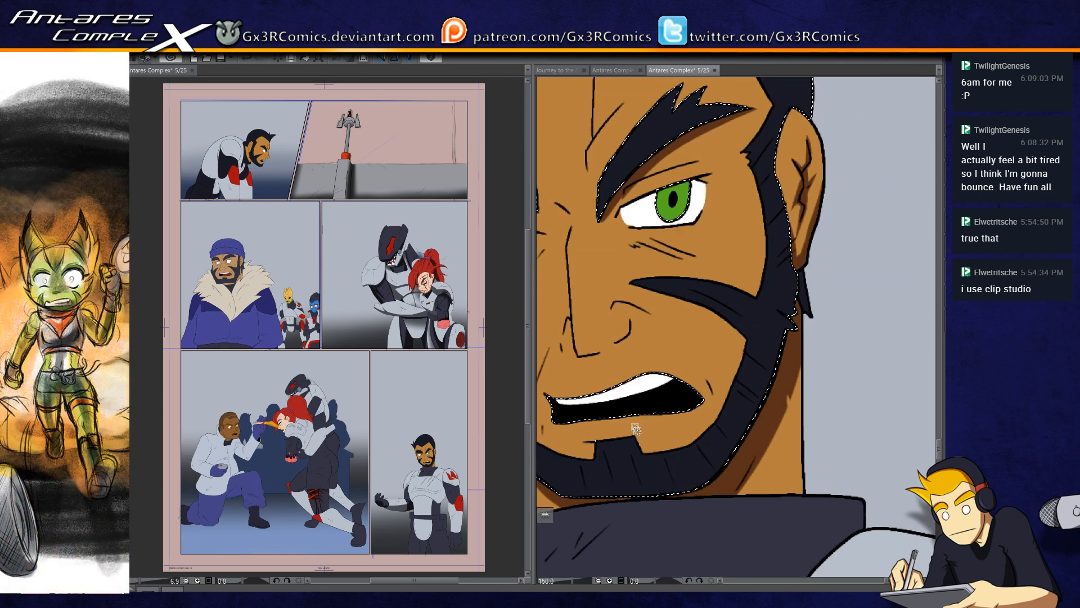
key("b")
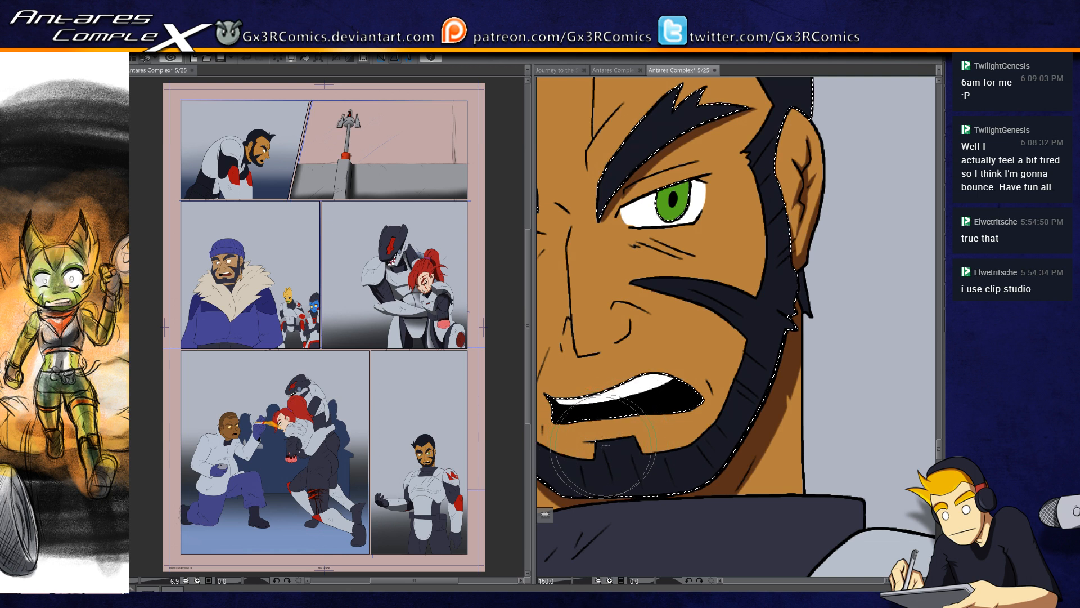
Step: Shade the selected skin beneath the lower lip and around the edges of the man's open mouth
left_click_drag(644, 438, 655, 436)
left_click_drag(575, 443, 653, 436)
mouse_move(574, 443)
left_mouse_down()
mouse_move(654, 436)
mouse_move(679, 415)
left_mouse_up()
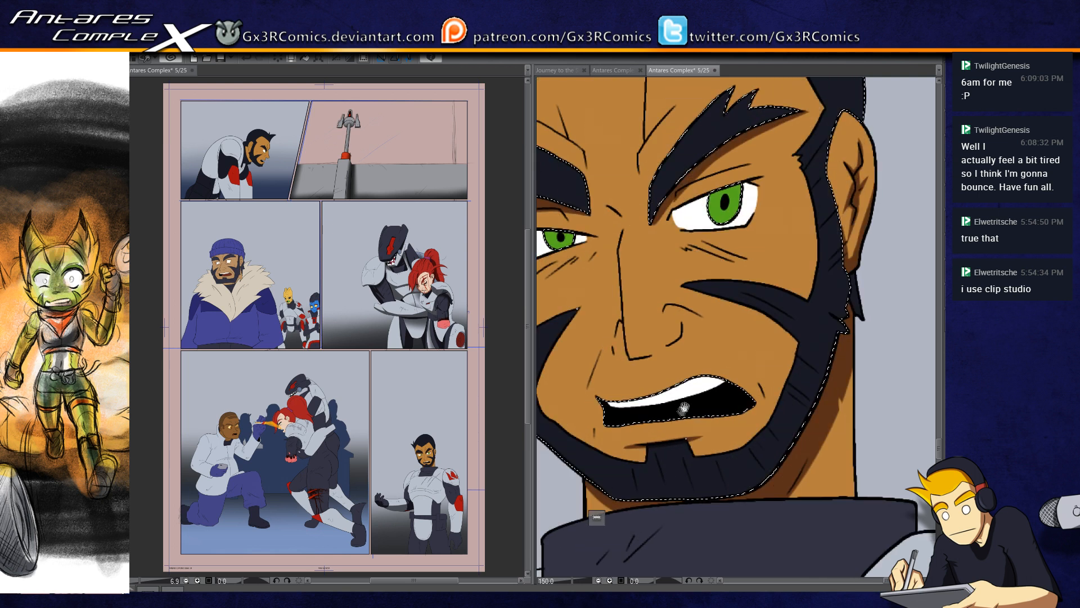
mouse_move(600, 398)
left_mouse_down()
mouse_move(735, 382)
mouse_move(715, 375)
mouse_move(754, 398)
left_mouse_up()
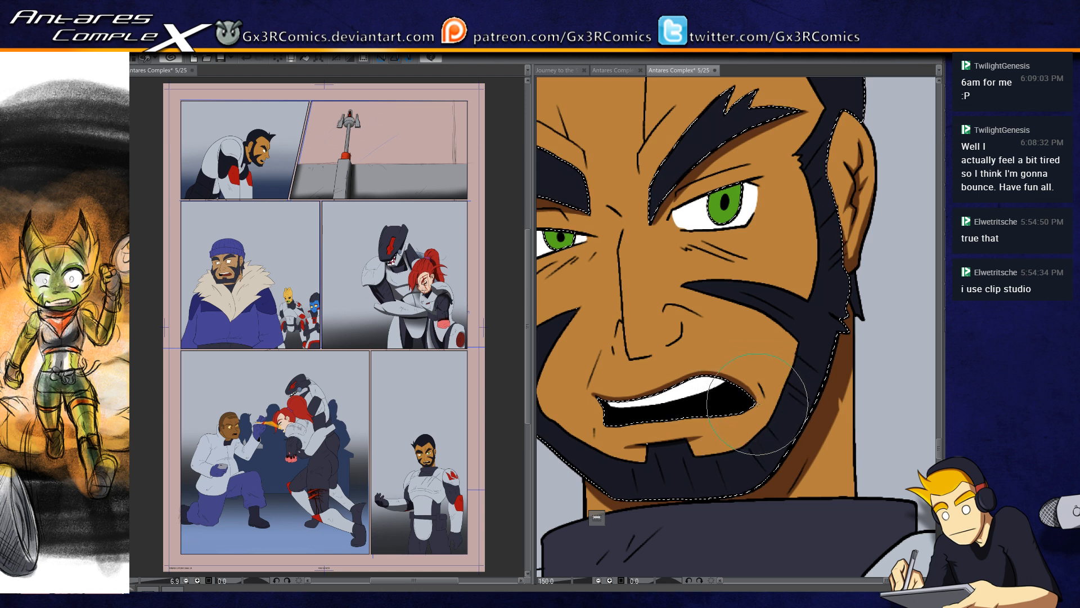
mouse_move(752, 375)
left_mouse_down()
mouse_move(767, 399)
mouse_move(759, 406)
left_mouse_up()
mouse_move(722, 439)
left_mouse_down()
mouse_move(772, 413)
mouse_move(704, 443)
left_mouse_up()
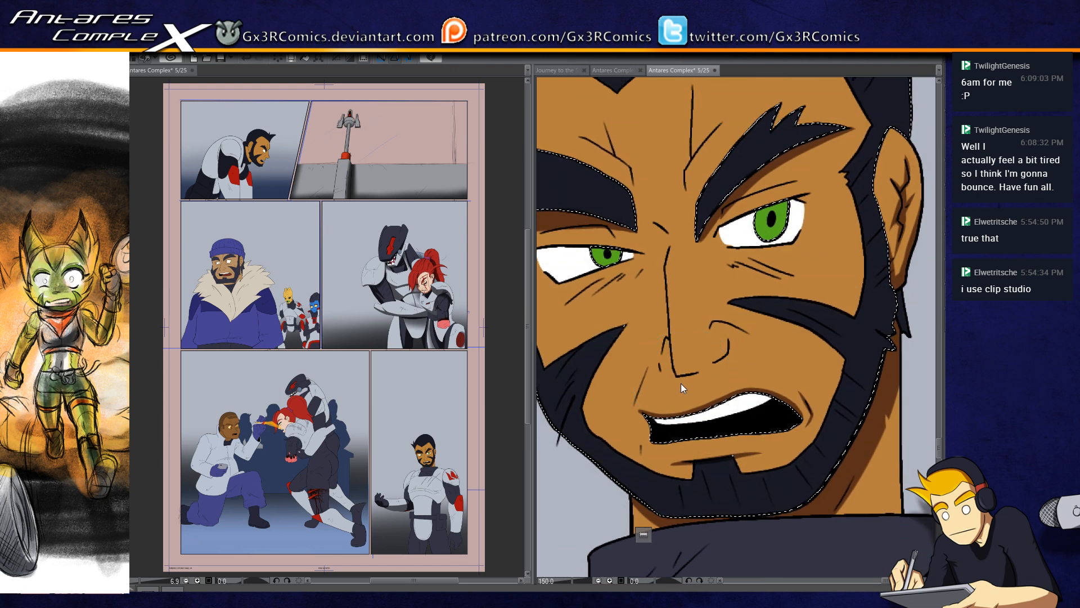
Step: Shade the underside of the man's nose and the skin just beneath its tip in dark brown
scroll(682, 377, "up", 1)
mouse_move(653, 365)
left_mouse_down()
mouse_move(674, 377)
mouse_move(665, 371)
mouse_move(705, 363)
mouse_move(655, 369)
mouse_move(724, 355)
left_mouse_up()
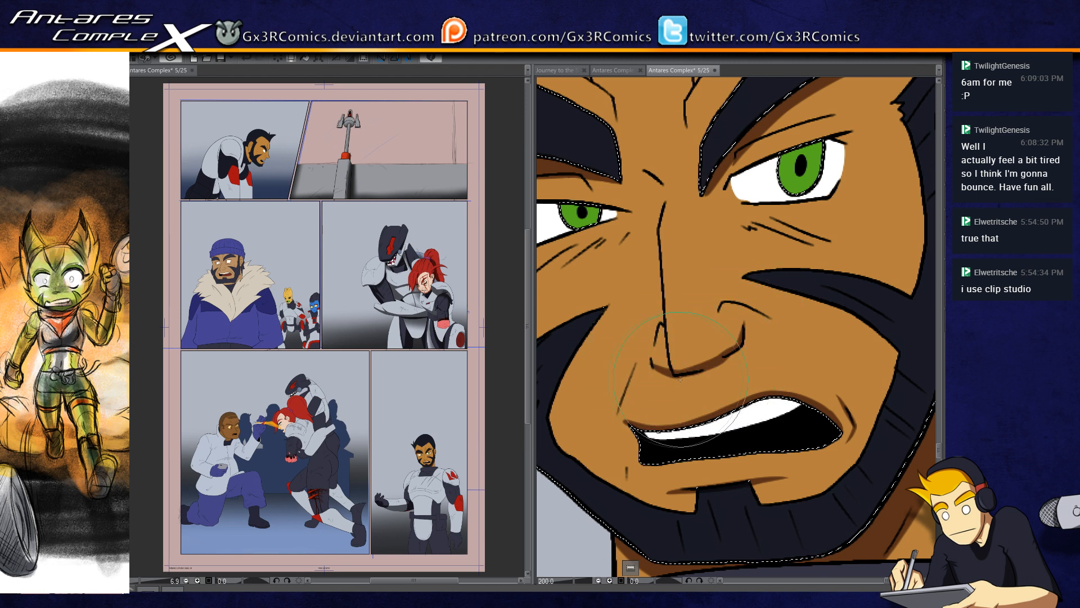
left_click_drag(661, 372, 703, 387)
key("ctrl+z")
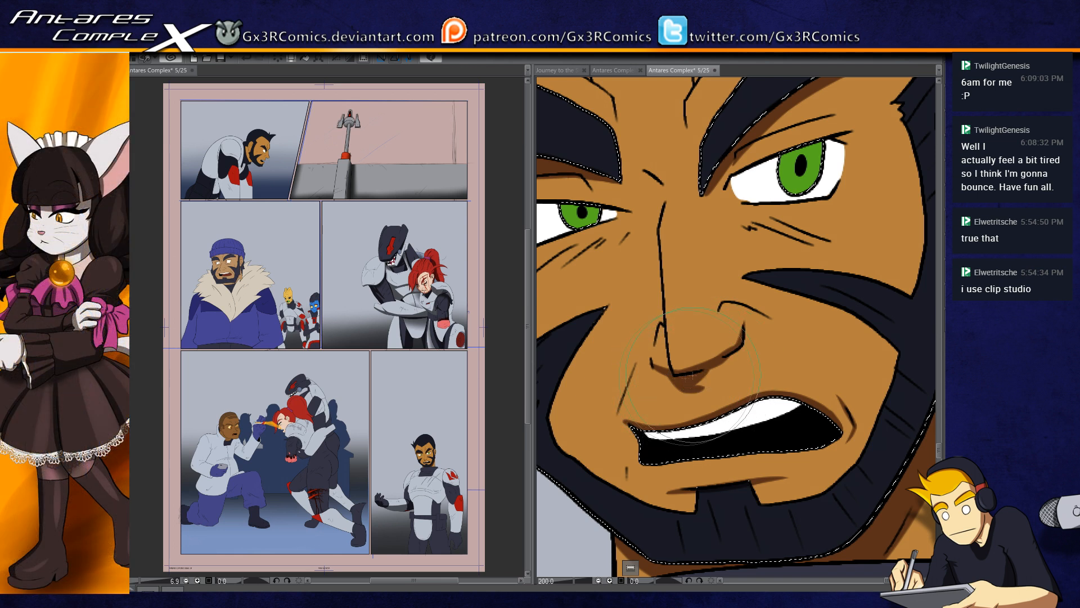
left_click_drag(704, 383, 723, 367)
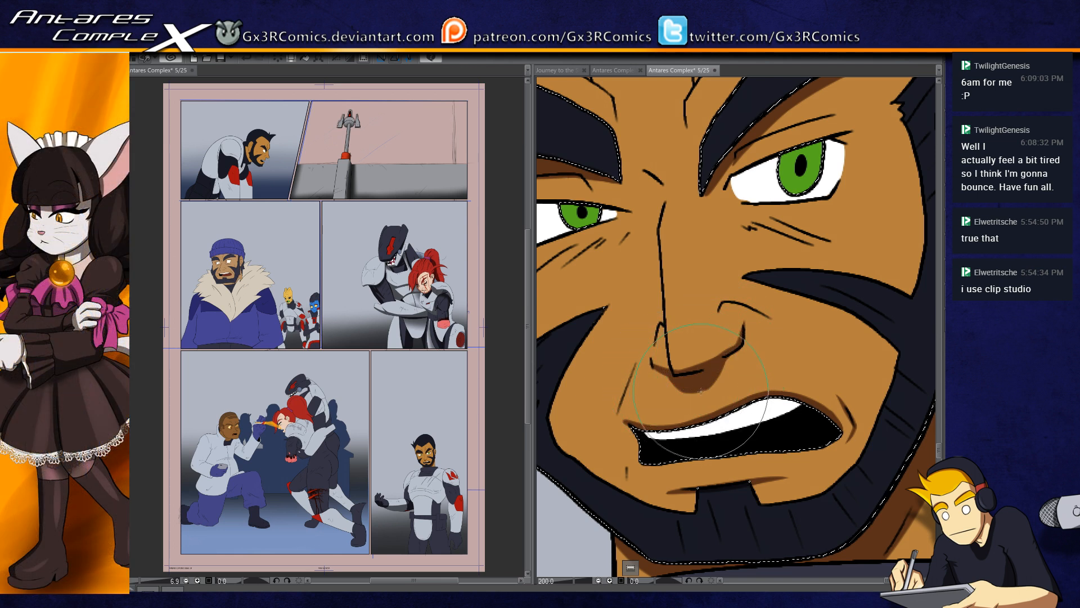
mouse_move(675, 387)
left_mouse_down()
mouse_move(699, 395)
mouse_move(725, 364)
left_mouse_up()
left_click_drag(683, 395, 717, 379)
Step: Shade the wrinkle lines beneath both of the man's eyes in dark brown
left_click_drag(809, 279, 745, 335)
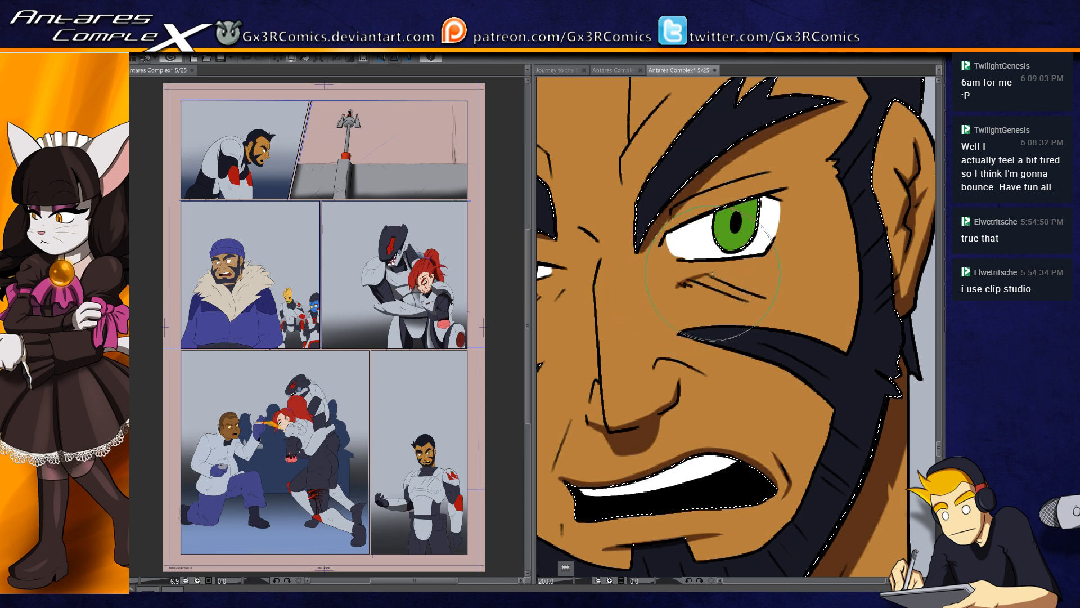
mouse_move(677, 286)
left_mouse_down()
mouse_move(770, 298)
mouse_move(709, 290)
mouse_move(743, 291)
mouse_move(709, 276)
mouse_move(749, 290)
left_mouse_up()
left_click_drag(702, 317, 842, 313)
left_click_drag(575, 336, 606, 313)
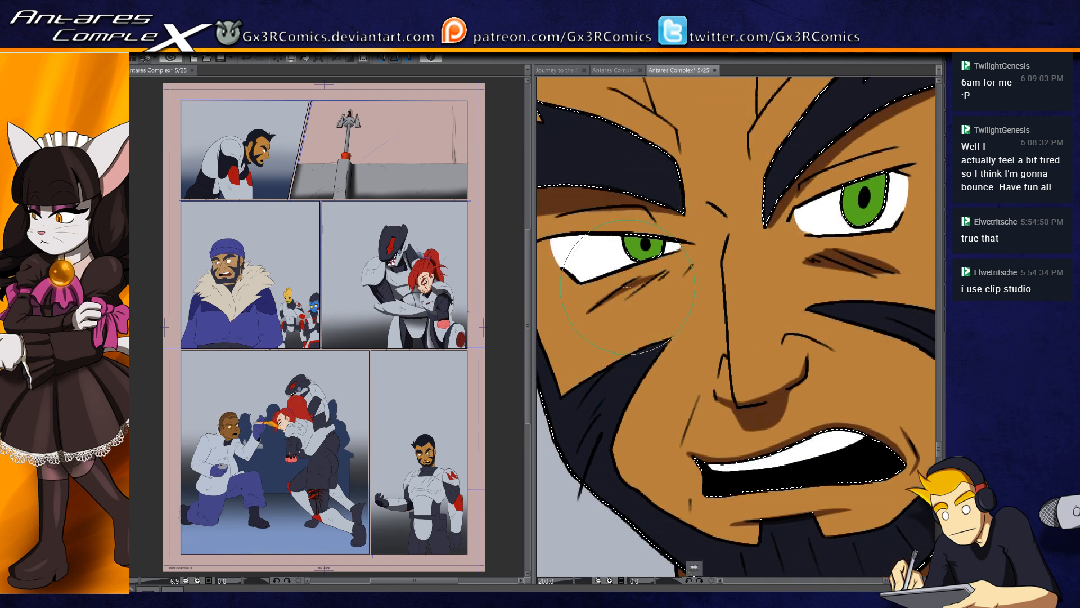
left_click_drag(678, 269, 602, 304)
left_click_drag(683, 270, 676, 280)
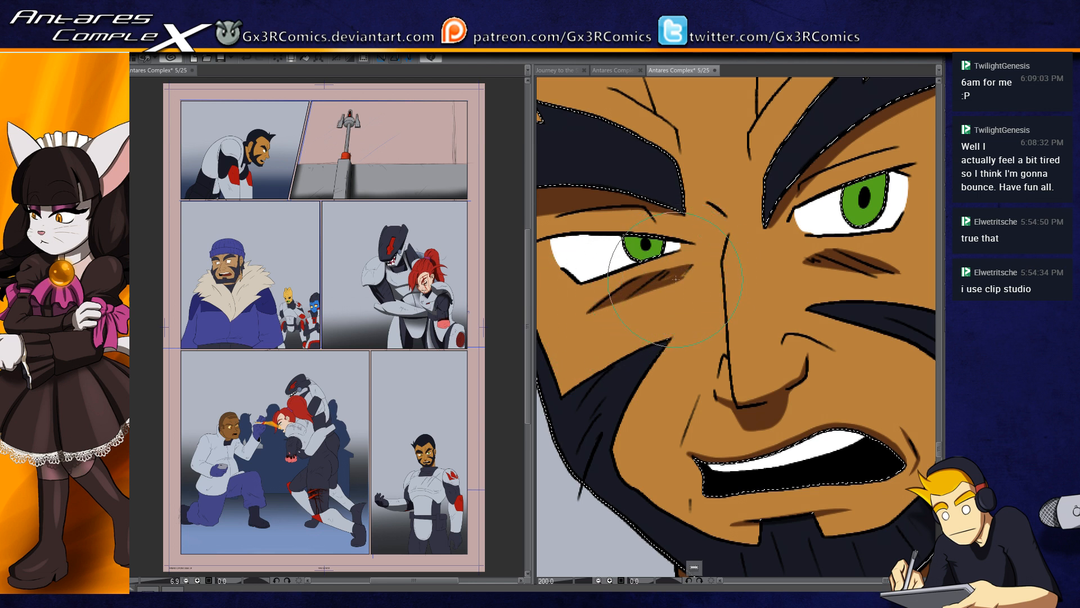
Step: Touch up the shading between the man's eyebrows and upper eyelids, and drop the face selection
left_click_drag(807, 284, 688, 376)
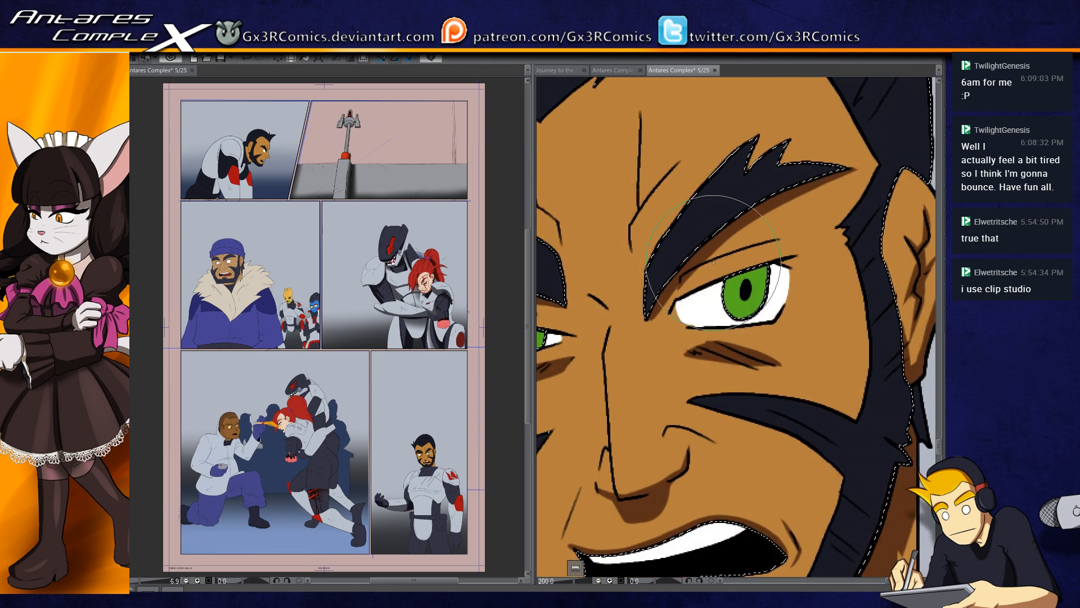
left_click_drag(644, 314, 874, 279)
mouse_move(708, 270)
left_mouse_down()
mouse_move(646, 284)
mouse_move(657, 278)
left_mouse_up()
mouse_move(733, 253)
left_mouse_down()
mouse_move(673, 306)
mouse_move(704, 309)
left_mouse_up()
key("ctrl+d")
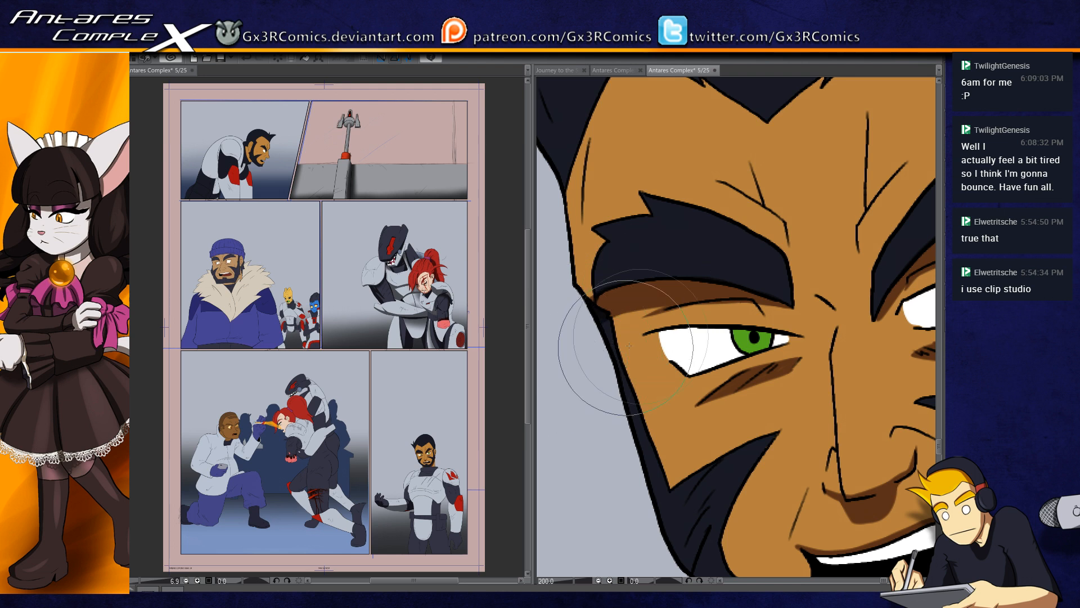
Step: Brush shading along the forehead crease above the man's inner eyebrow and save the comic page
left_click_drag(727, 216, 660, 303)
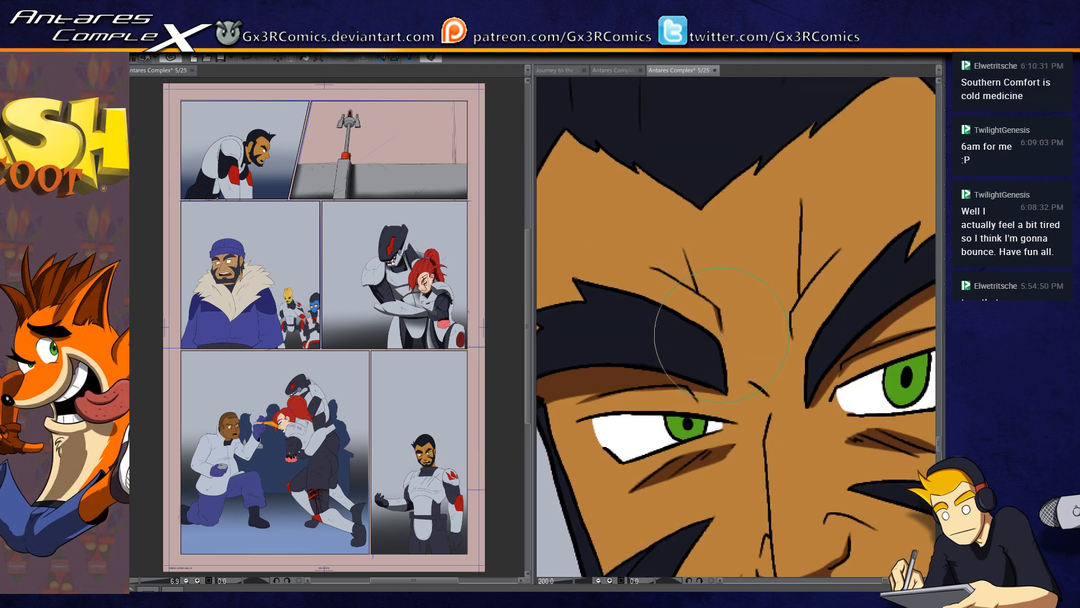
left_click_drag(653, 269, 708, 306)
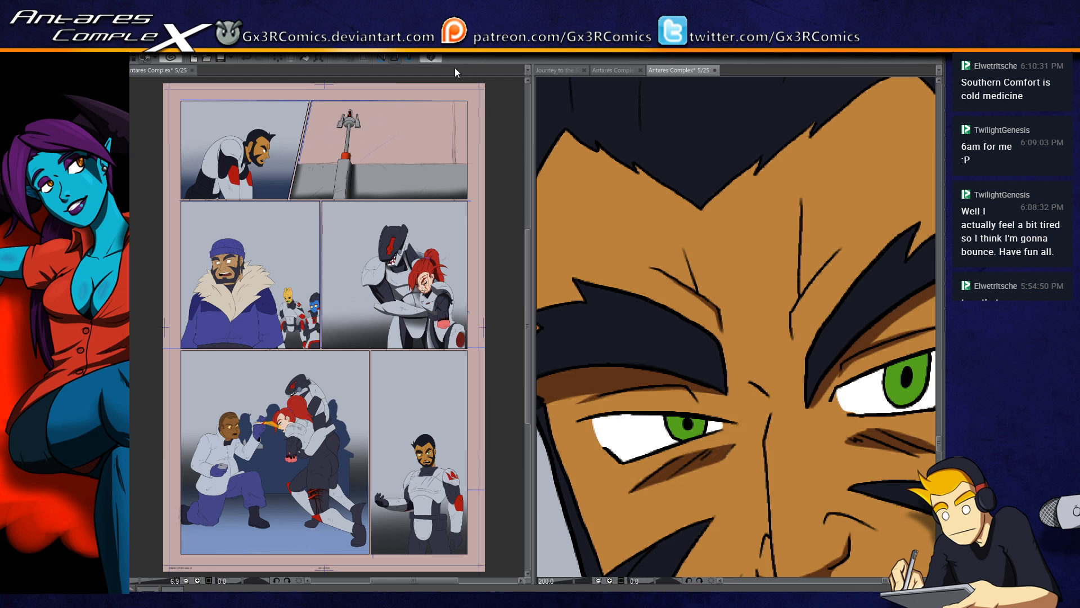
key("ctrl+s")
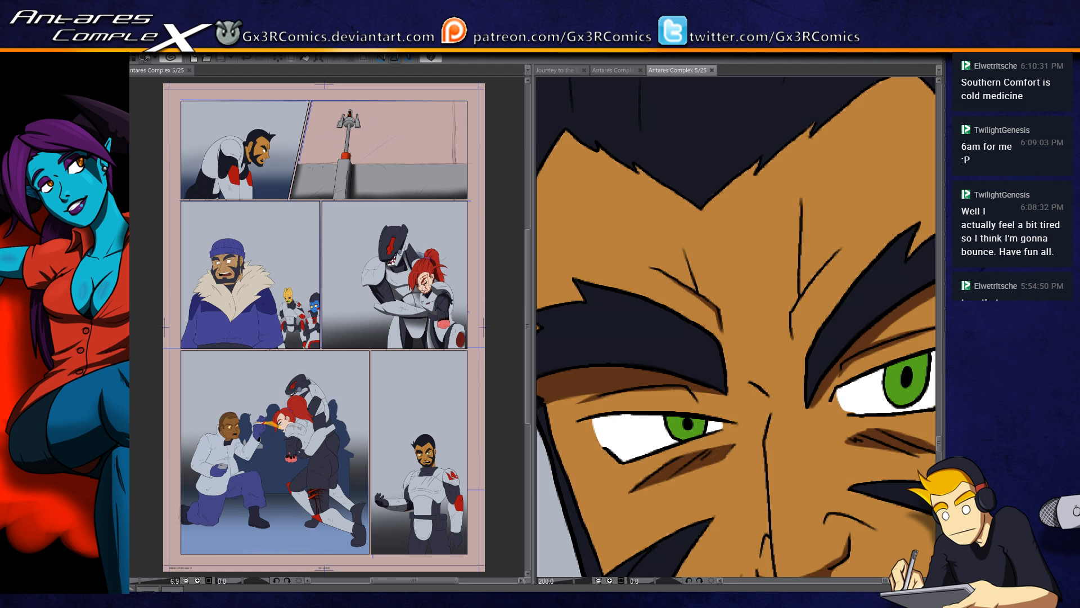
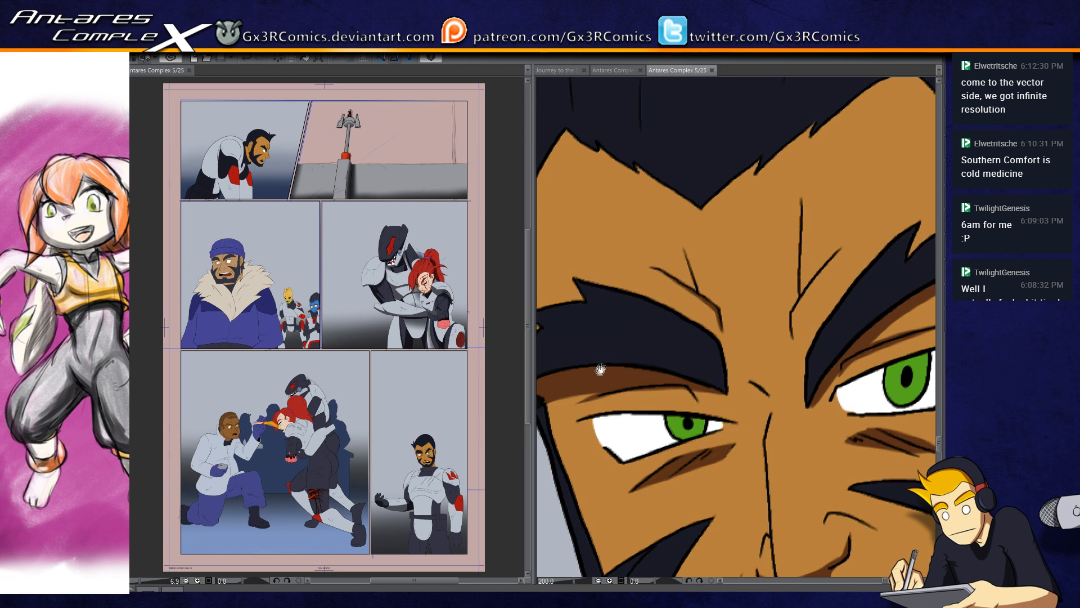
Step: Select the man's face skin, brush shading around his outer eyebrow and upper eyelid, and drop the selection
left_click_drag(600, 369, 650, 275)
left_click(631, 267)
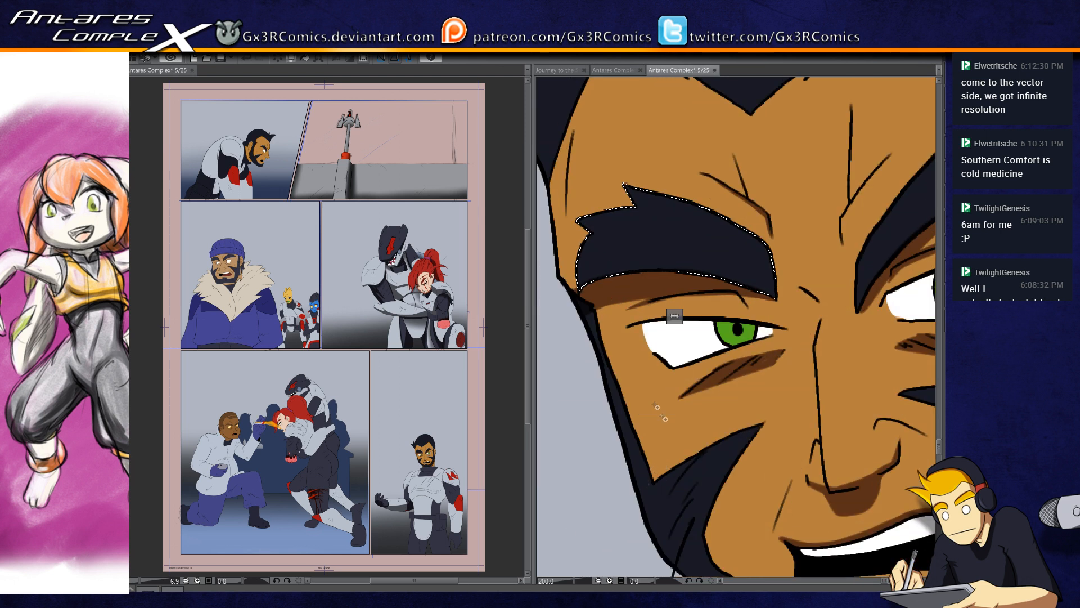
left_click(639, 336)
key("b")
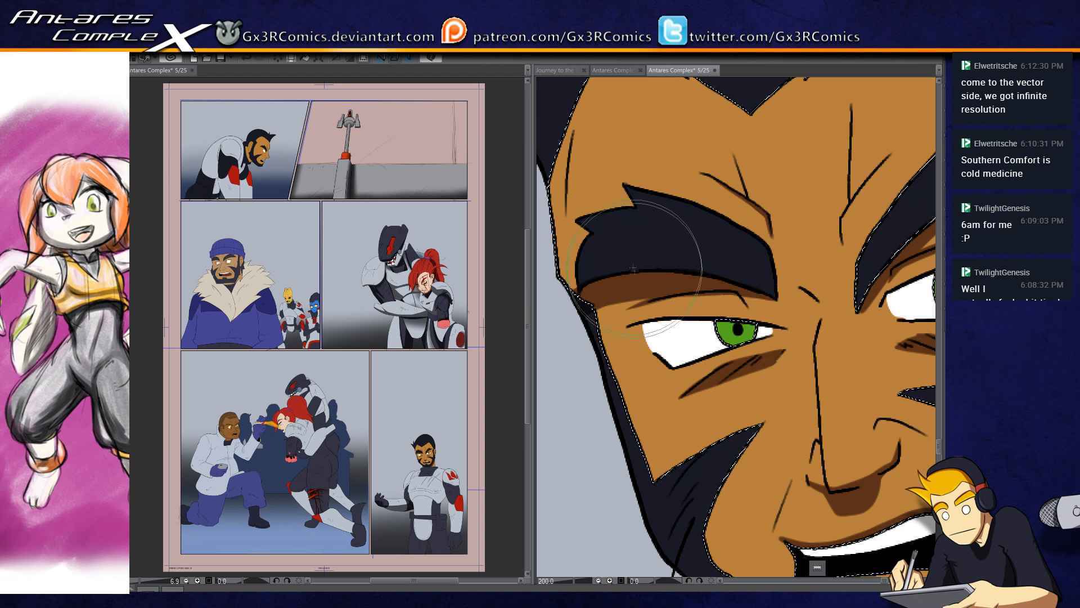
mouse_move(573, 296)
left_mouse_down()
mouse_move(707, 273)
mouse_move(658, 271)
mouse_move(771, 291)
mouse_move(784, 275)
left_mouse_up()
key("ctrl+d")
Step: Touch up the shading on the man's forehead along his hairline
left_click_drag(928, 238, 663, 360)
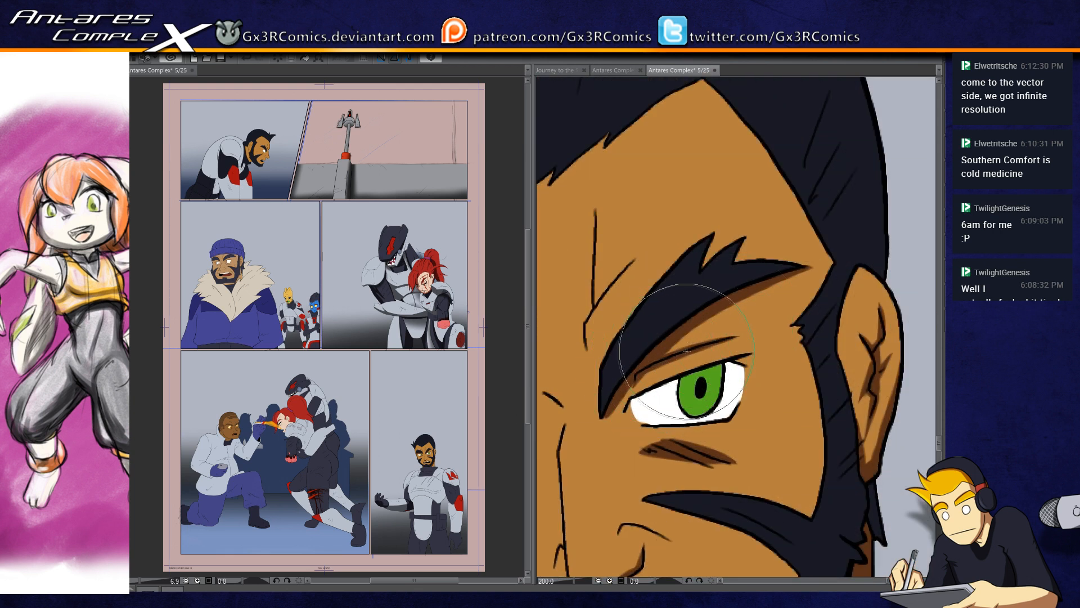
mouse_move(622, 258)
left_mouse_down()
mouse_move(697, 343)
mouse_move(721, 340)
mouse_move(632, 245)
mouse_move(687, 209)
left_mouse_up()
scroll(623, 220, "down", 1)
left_click_drag(602, 279, 653, 304)
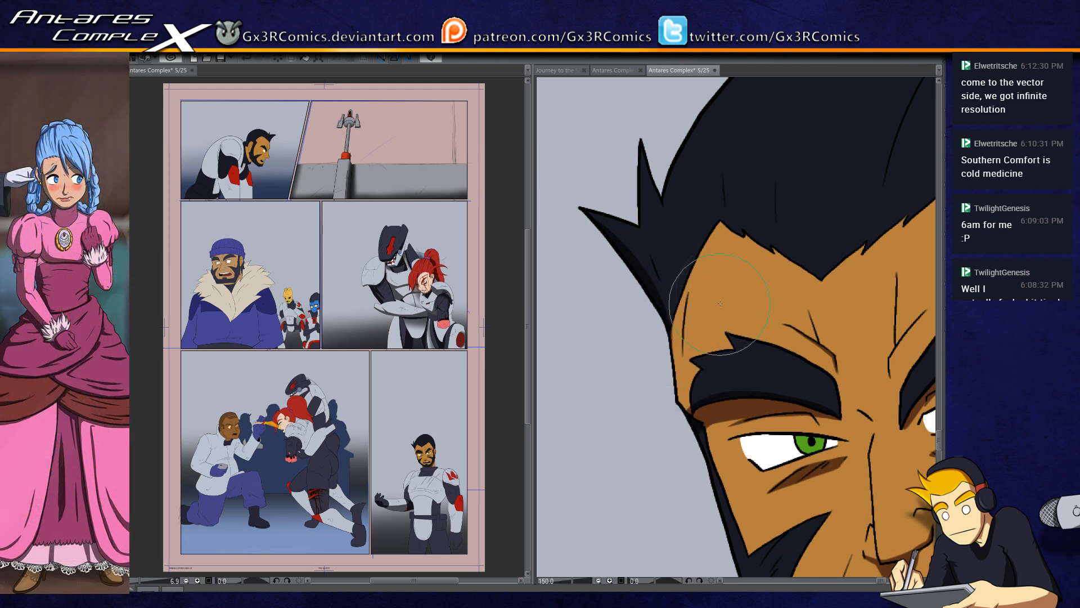
left_click_drag(701, 245, 601, 323)
left_click_drag(583, 265, 651, 287)
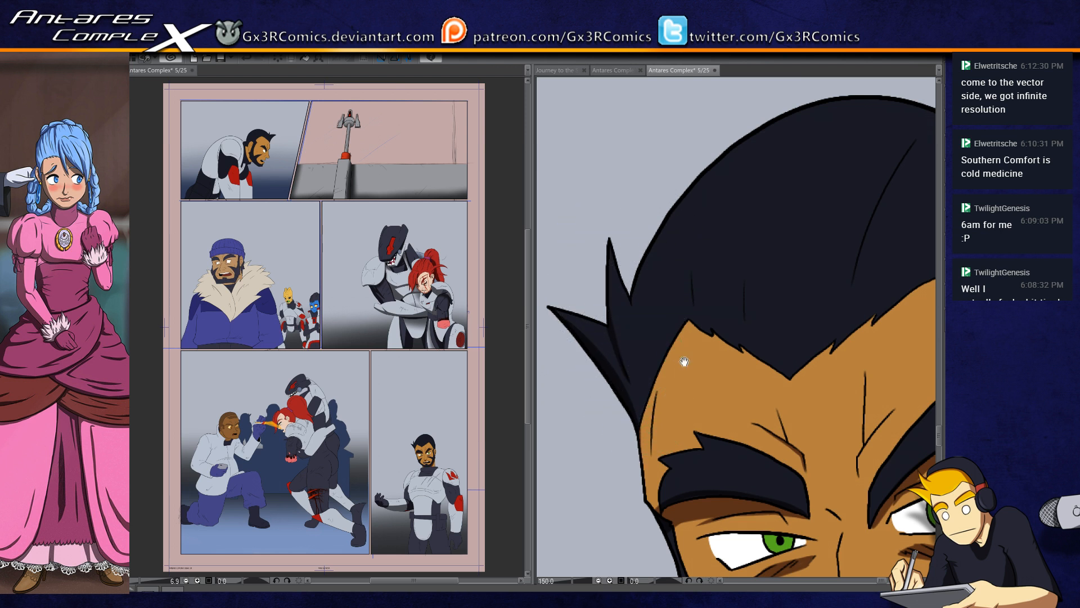
left_click_drag(682, 362, 658, 388)
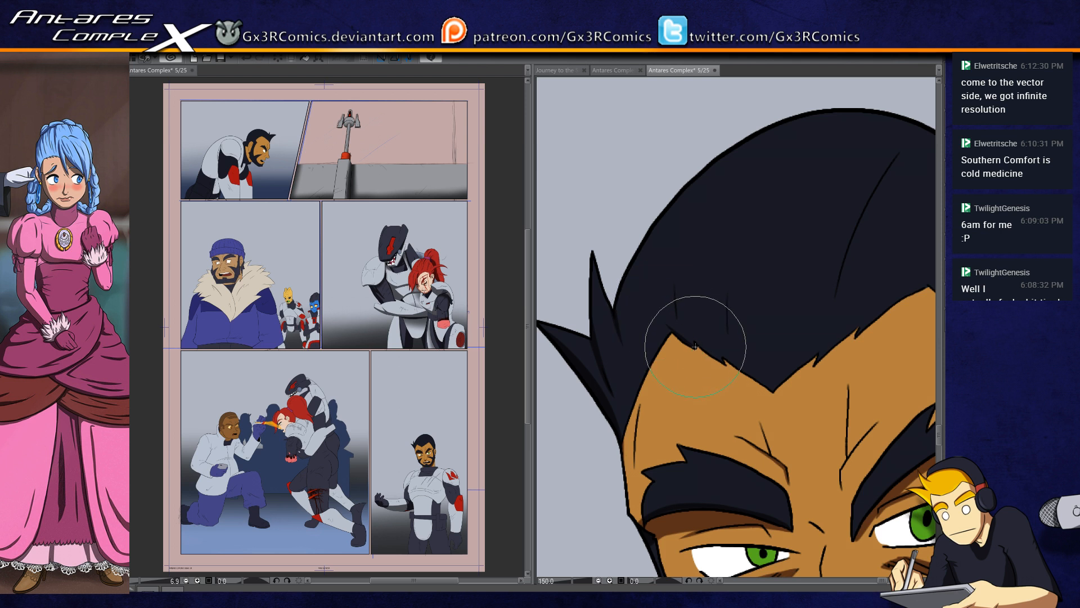
left_click_drag(696, 345, 690, 325)
key("space")
left_click_drag(743, 362, 667, 353)
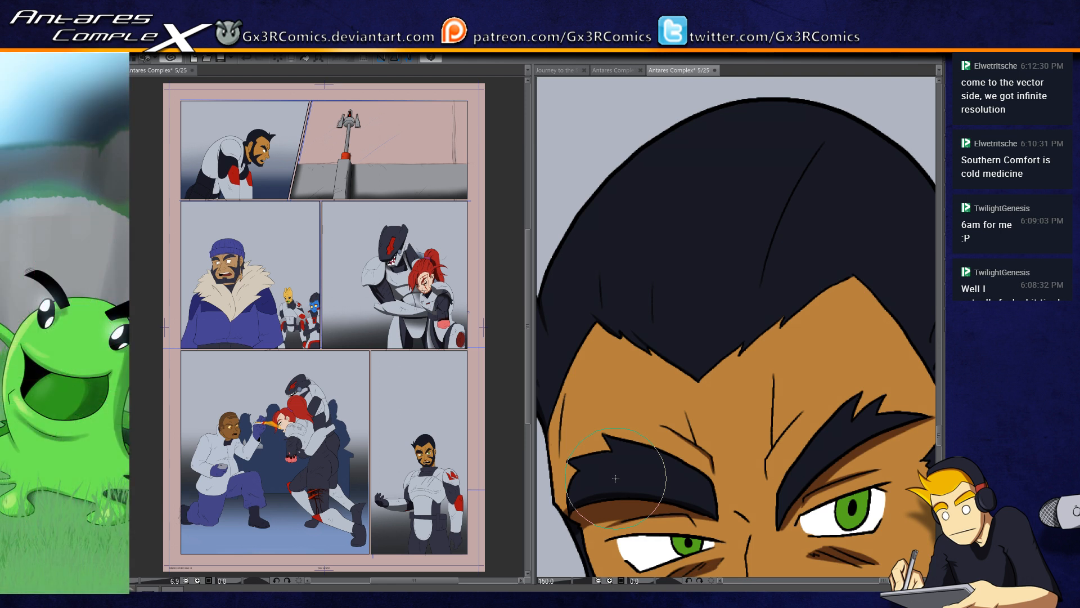
key("space")
left_click_drag(695, 291, 610, 283)
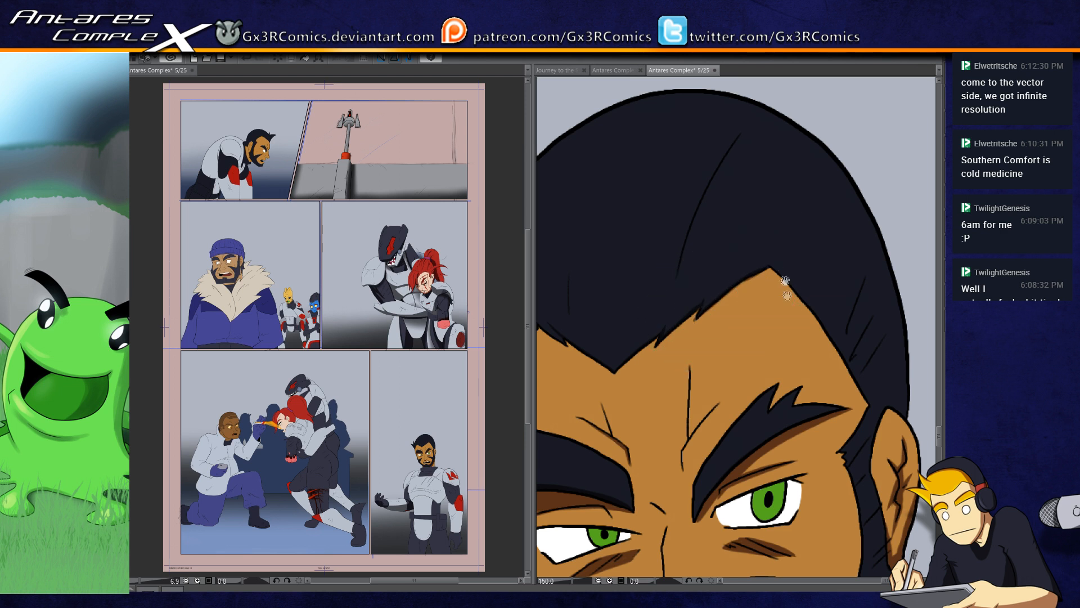
left_click_drag(783, 270, 710, 232)
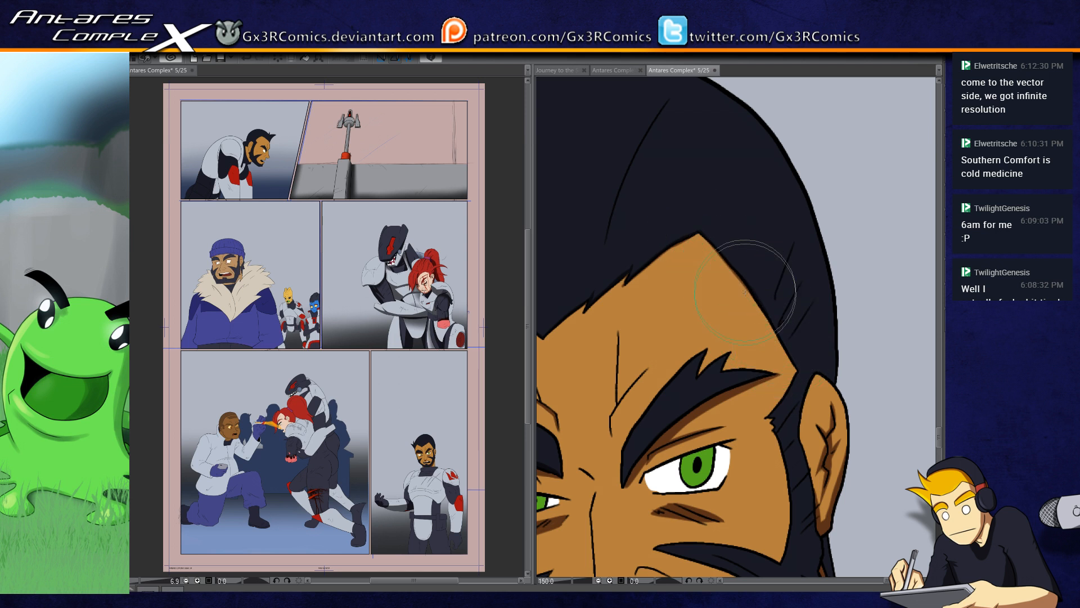
left_click_drag(788, 335, 741, 282)
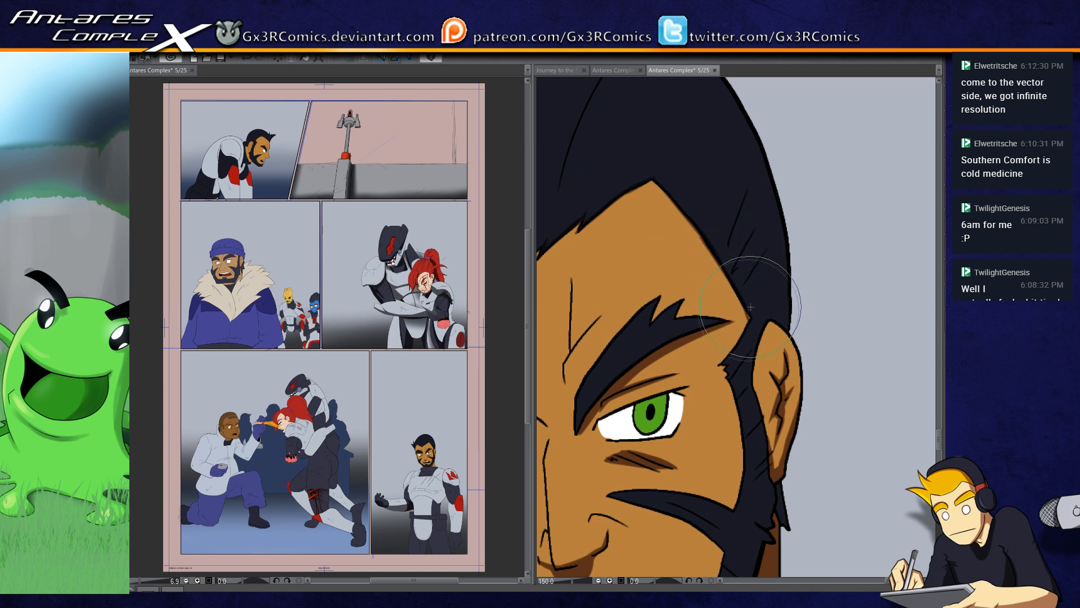
Step: Select the man's hair and beard, shade the back of the head and the sideburn in near-black, and deselect
left_click(747, 259)
key("b")
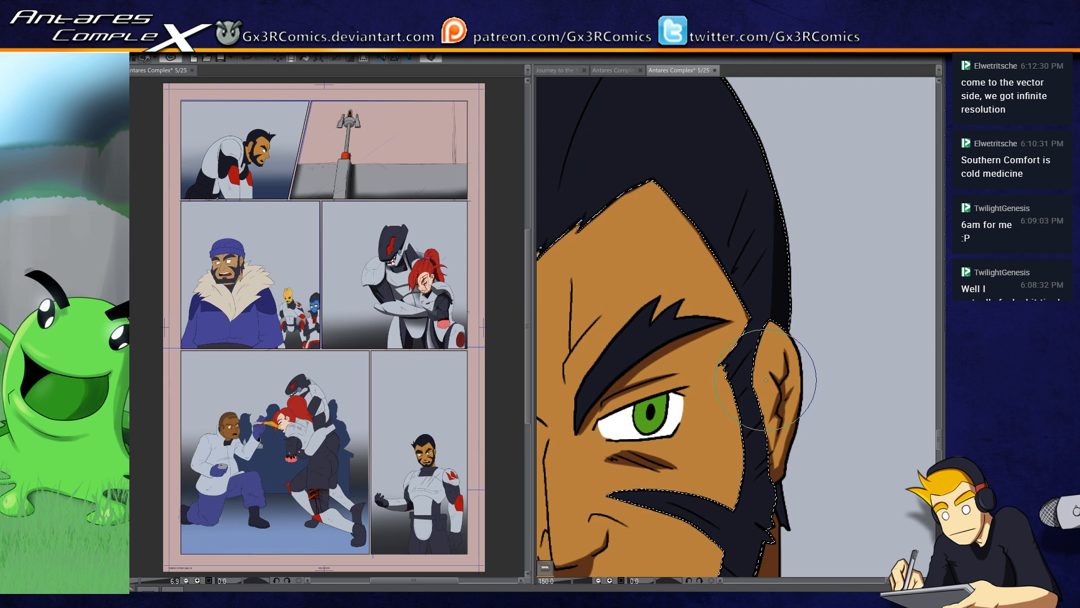
left_click_drag(763, 415, 744, 325)
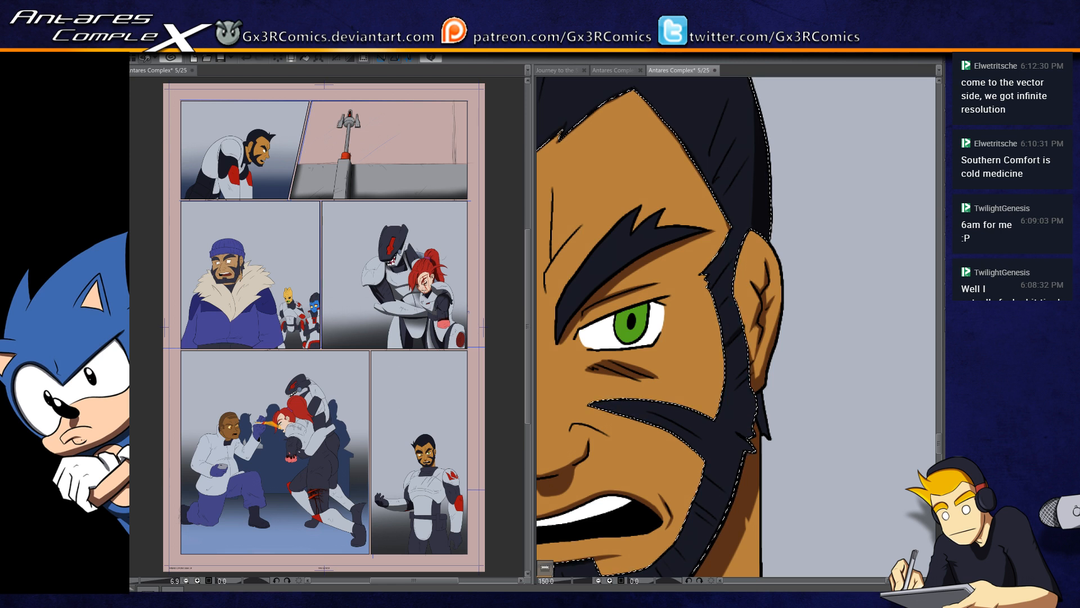
mouse_move(666, 393)
left_mouse_down()
mouse_move(716, 306)
mouse_move(736, 299)
left_mouse_up()
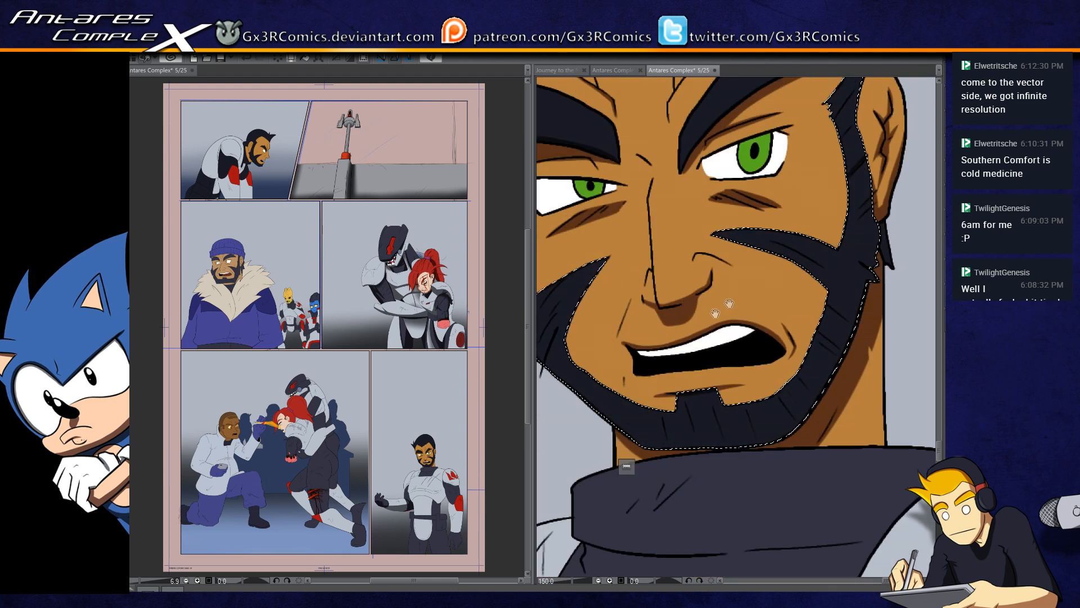
left_click_drag(572, 348, 618, 317)
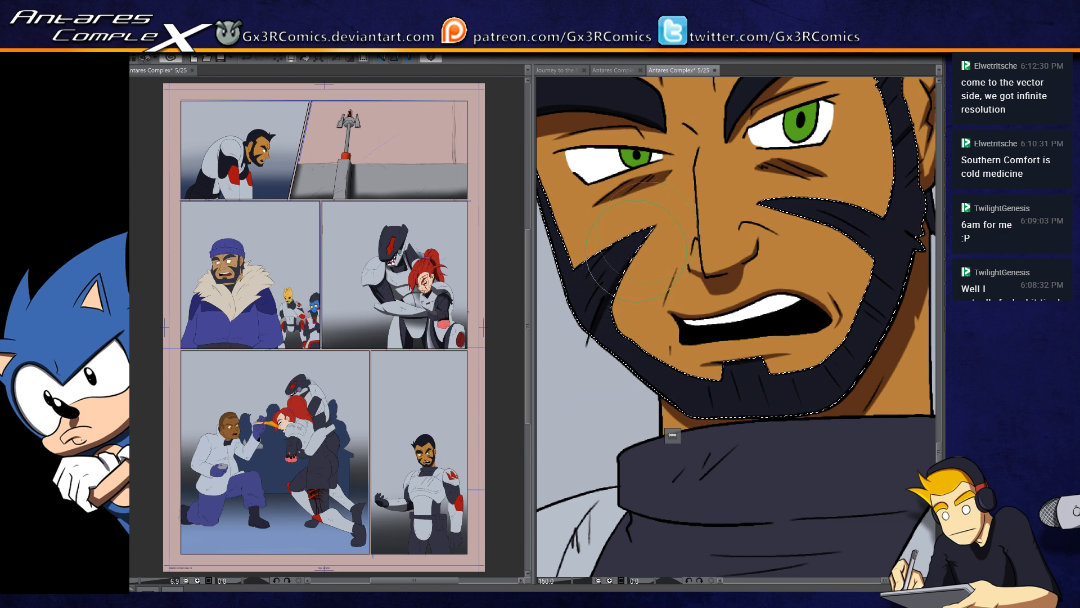
key("ctrl+d")
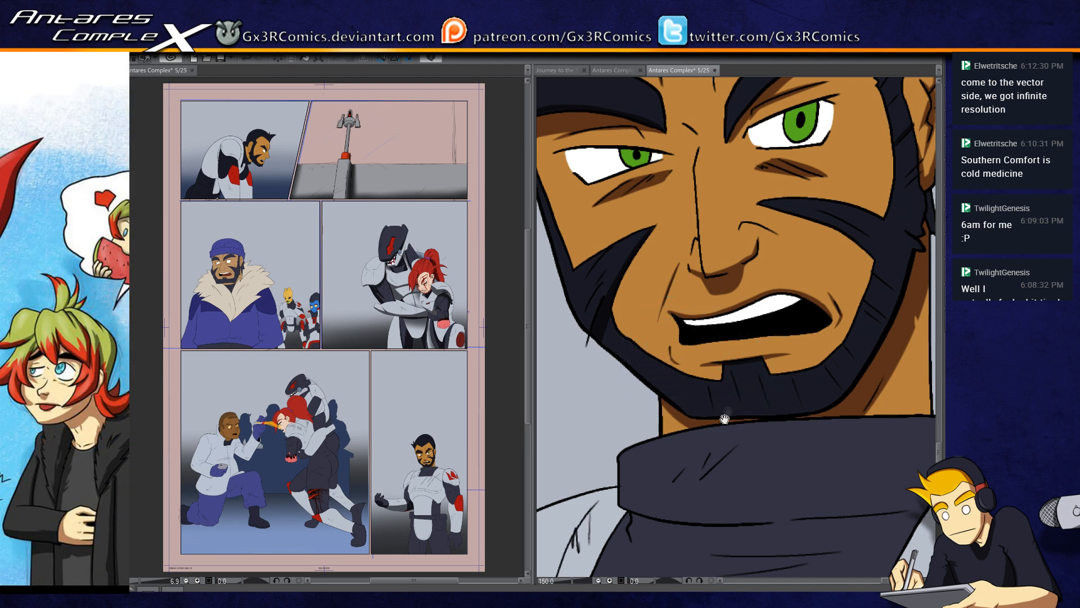
Step: Restore the beard selection, brush dark hair strokes across the jaw beard and up the sideburn, and deselect
left_click_drag(725, 418, 654, 388)
key("ctrl+shift+d")
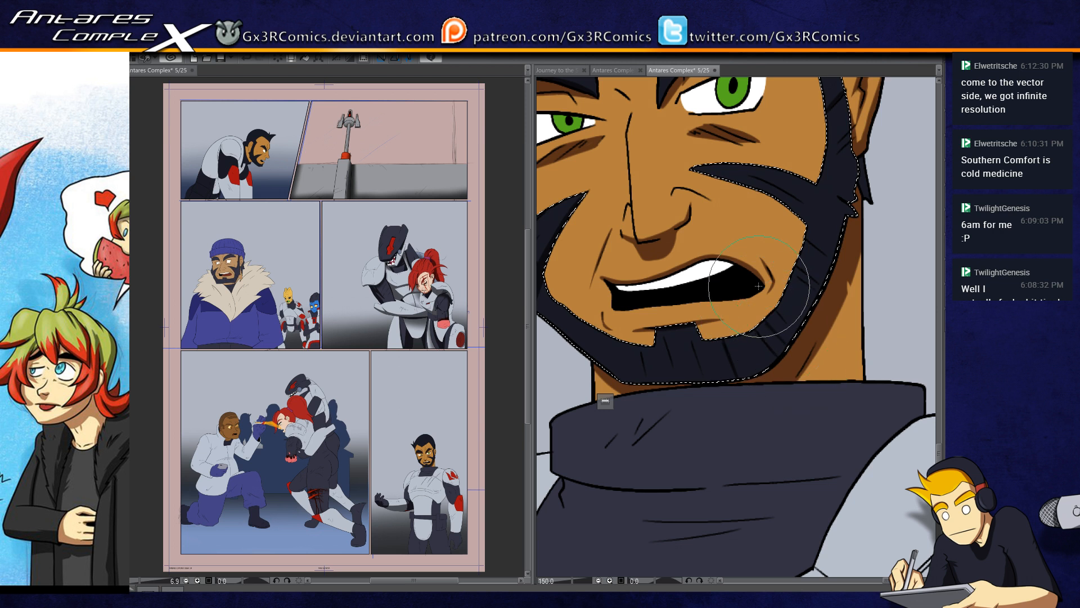
left_click_drag(786, 259, 831, 294)
left_click_drag(800, 231, 831, 254)
left_click_drag(798, 220, 858, 259)
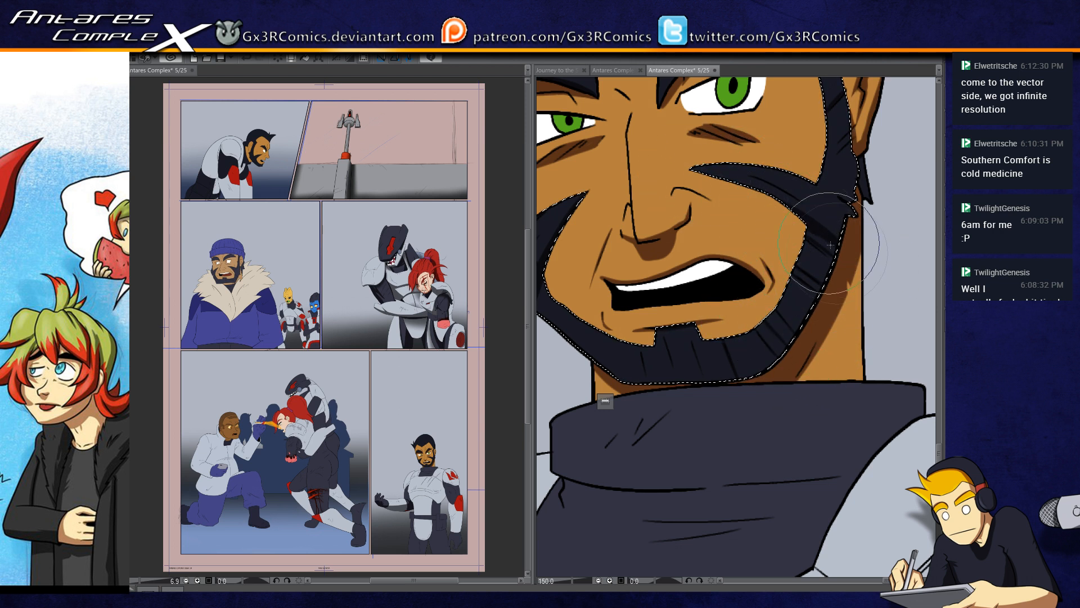
left_click_drag(838, 255, 682, 356)
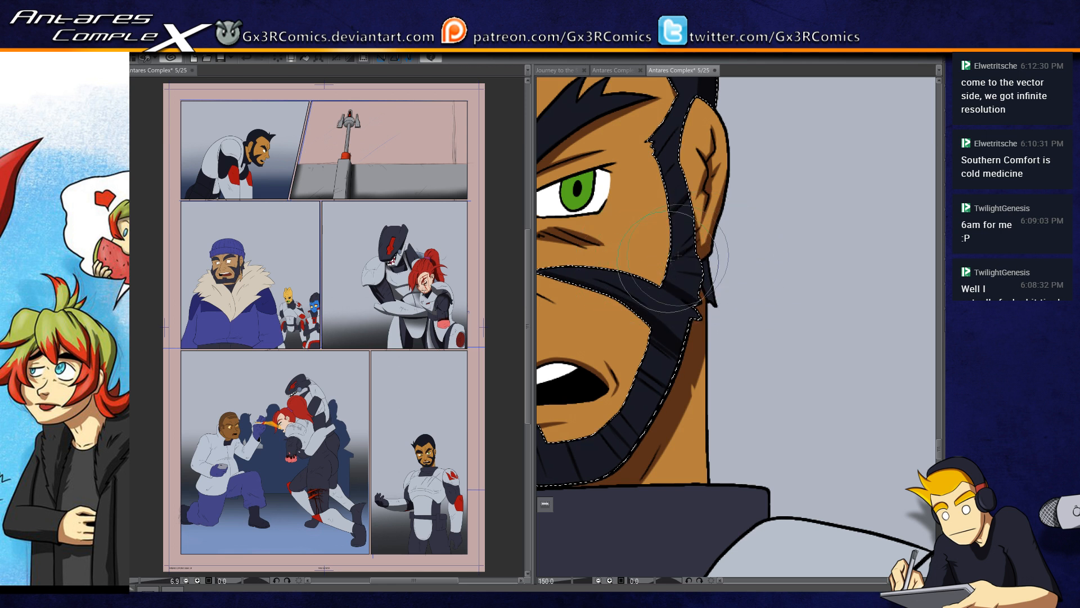
left_click_drag(669, 163, 630, 264)
key("ctrl+d")
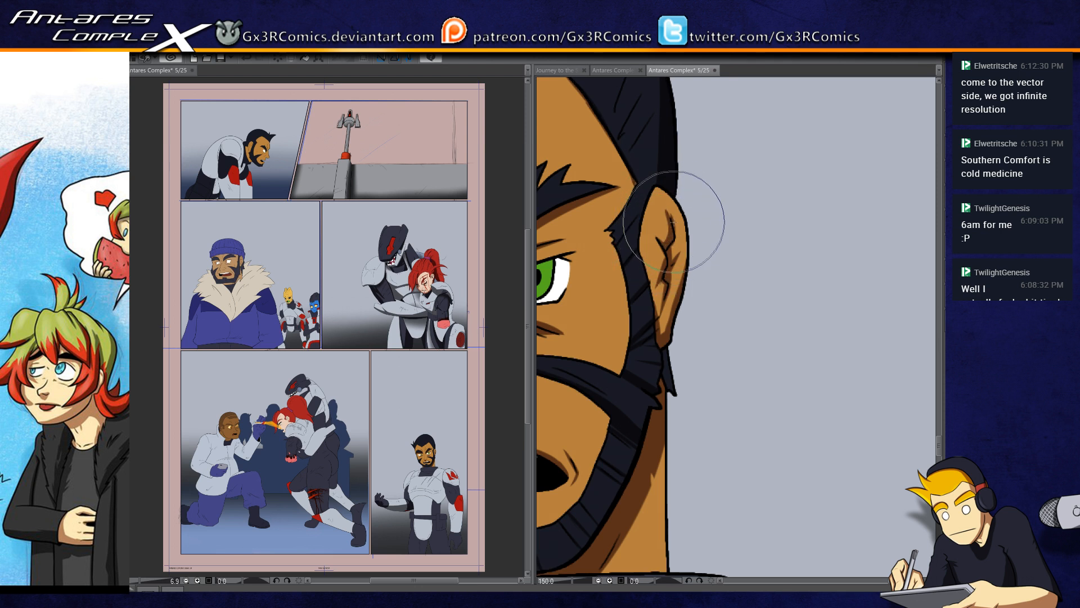
Step: Select the man's teeth, shade them beneath the upper lip, and drop the selection
left_click_drag(641, 180, 683, 237)
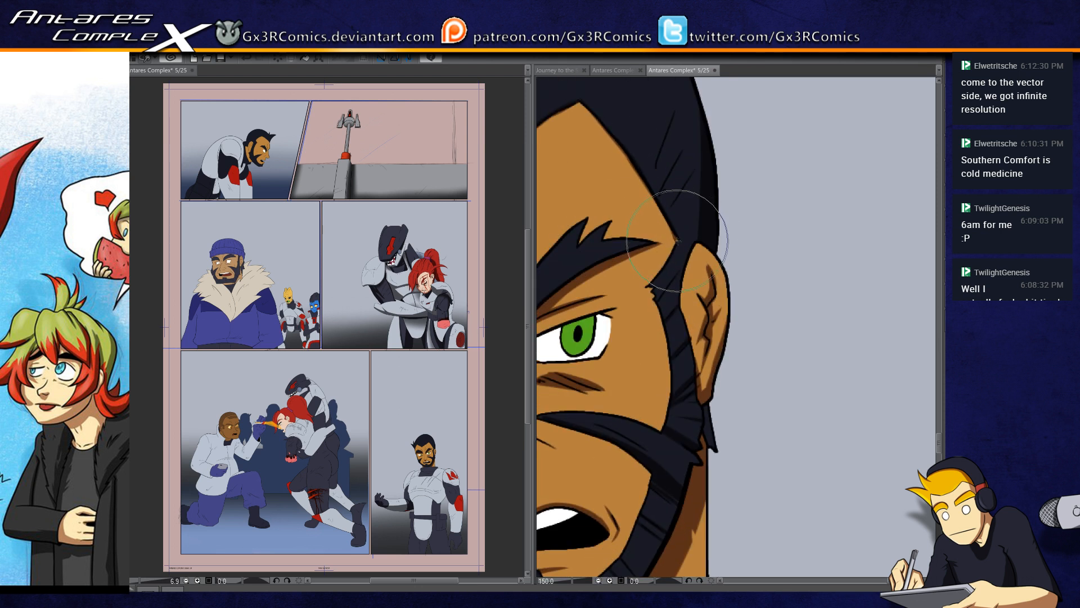
left_click_drag(632, 305, 758, 265)
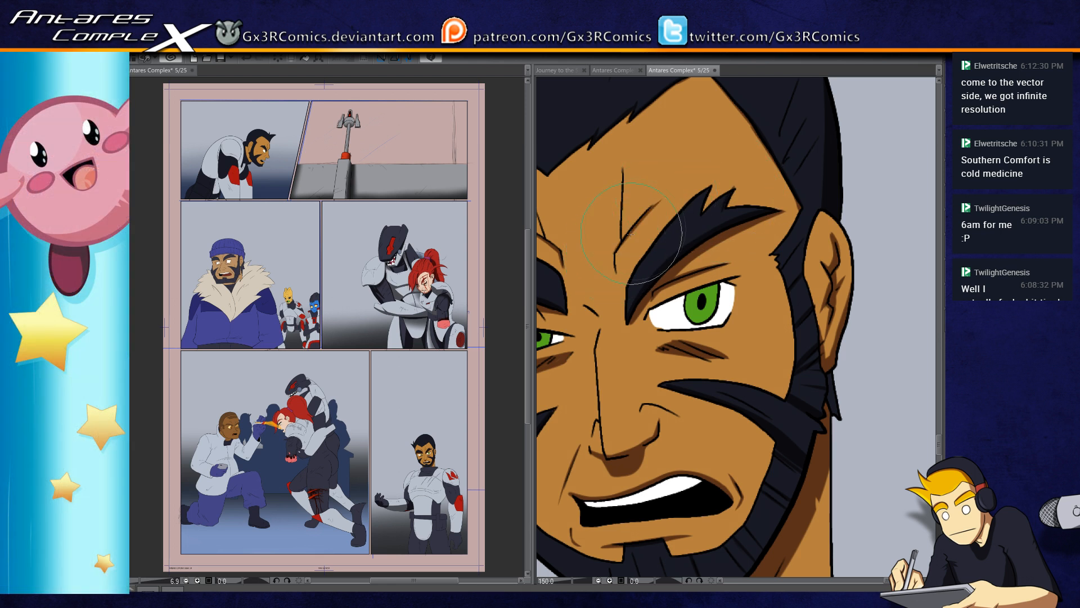
left_click_drag(569, 334, 656, 318)
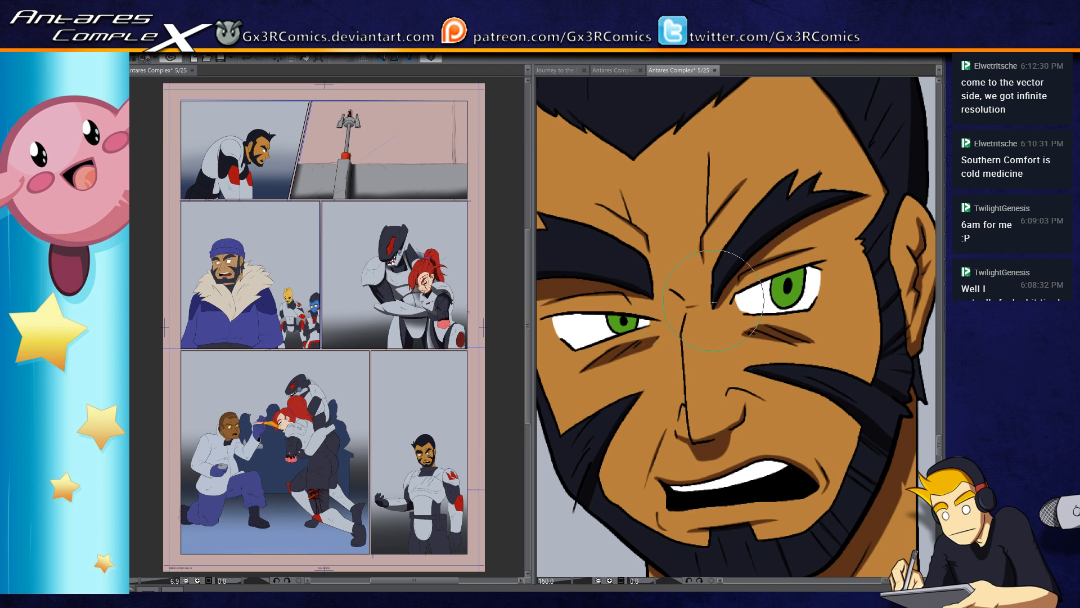
left_click_drag(701, 407, 667, 273)
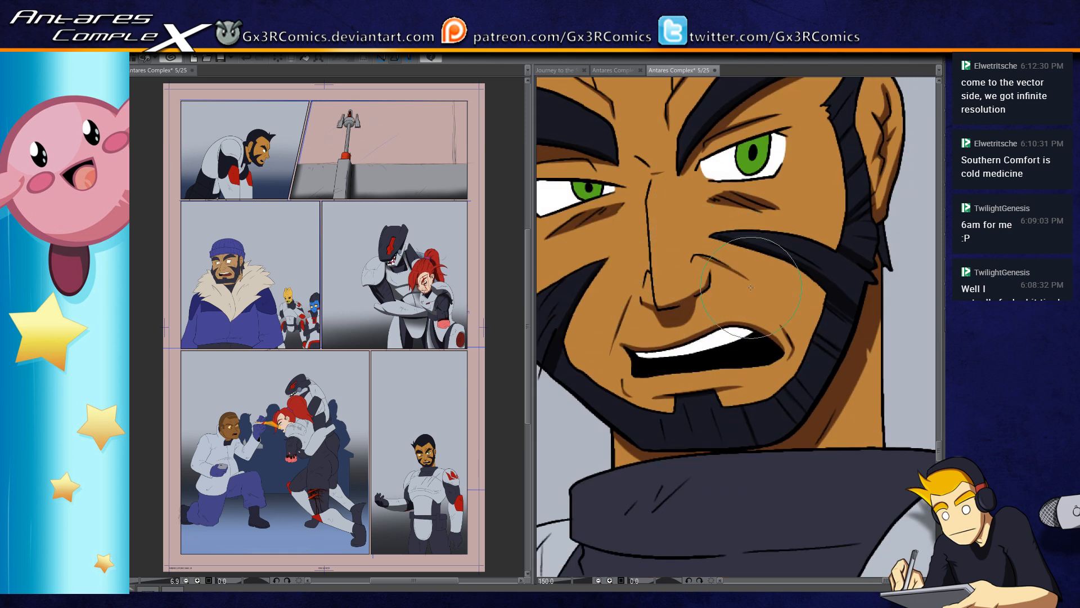
left_click_drag(688, 435, 695, 398)
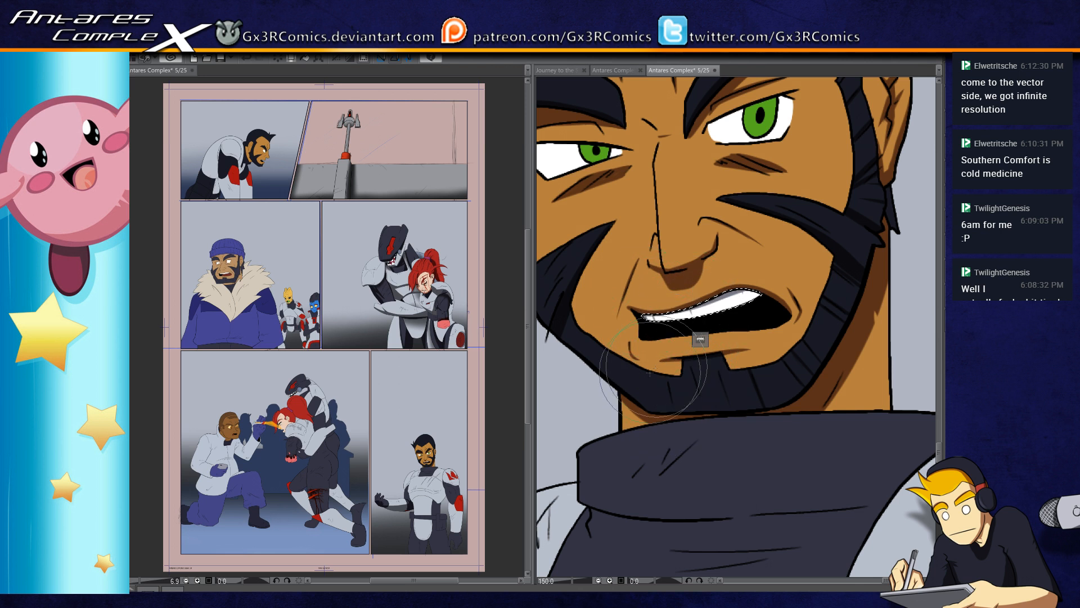
left_click_drag(628, 323, 684, 368)
key("ctrl+d")
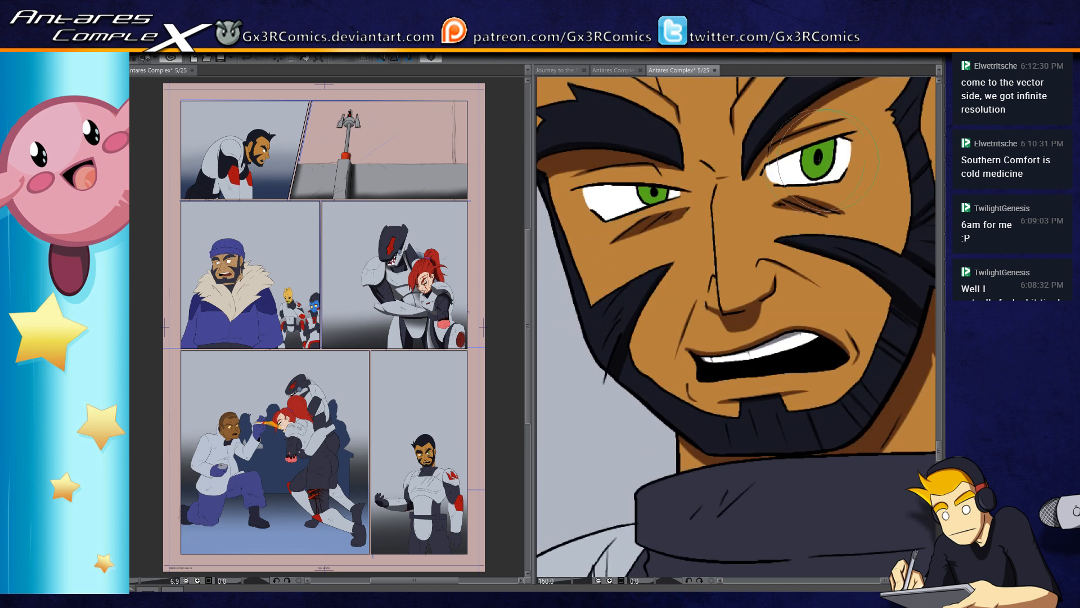
Step: Select both green irises and shade their upper parts in darker green
key("w")
left_click(815, 168)
left_click(660, 196, "shift")
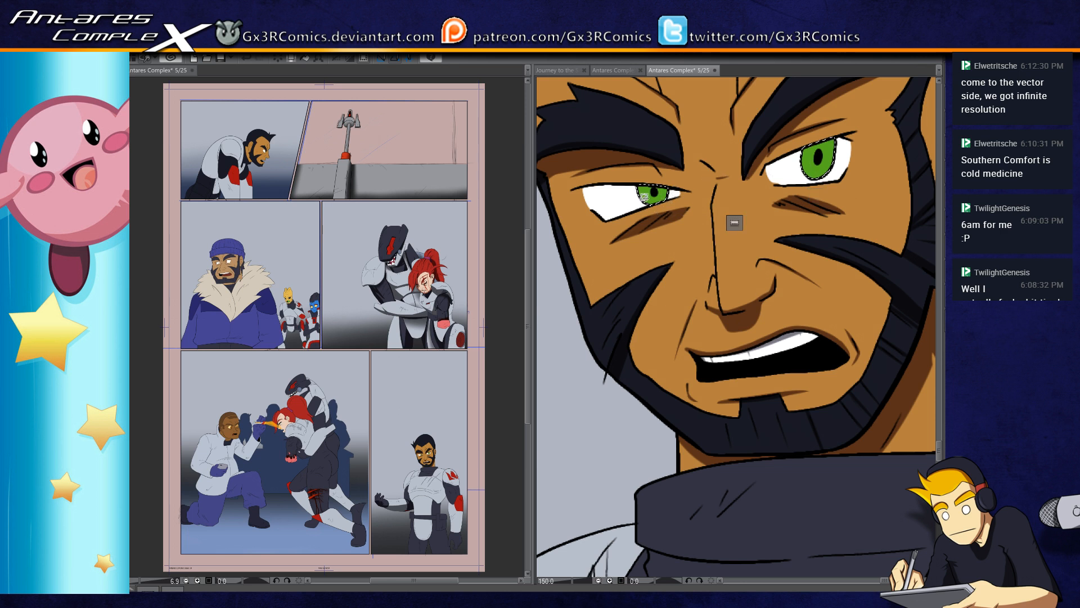
key("b")
mouse_move(643, 169)
left_mouse_down()
mouse_move(645, 183)
mouse_move(661, 186)
left_mouse_up()
mouse_move(814, 142)
left_mouse_down()
mouse_move(818, 158)
mouse_move(824, 141)
left_mouse_up()
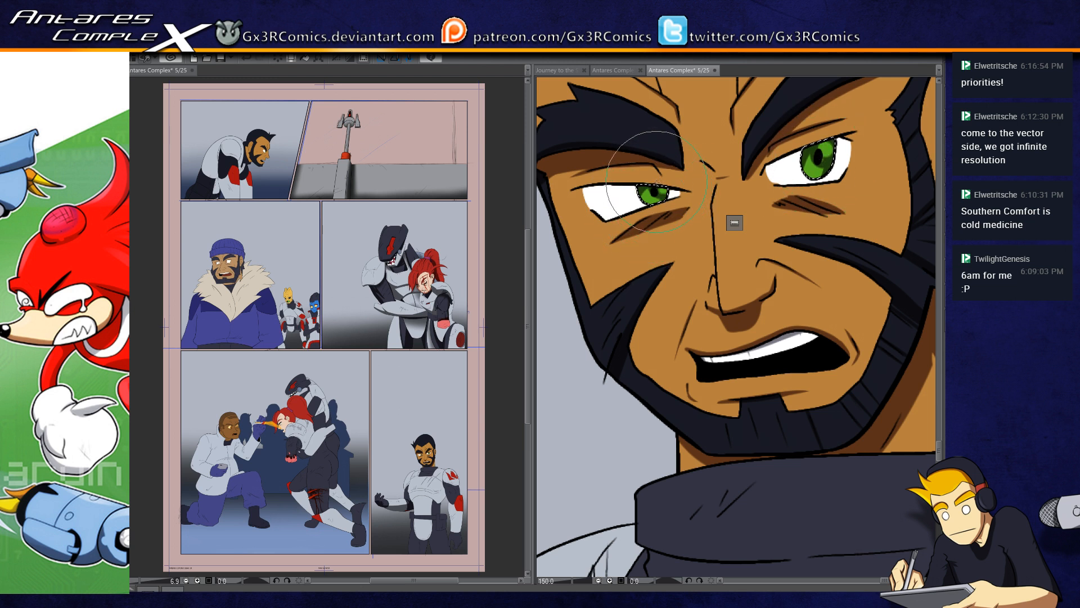
Step: Select the dark collar around the man's neck as the region for shading
left_click_drag(635, 261, 696, 385)
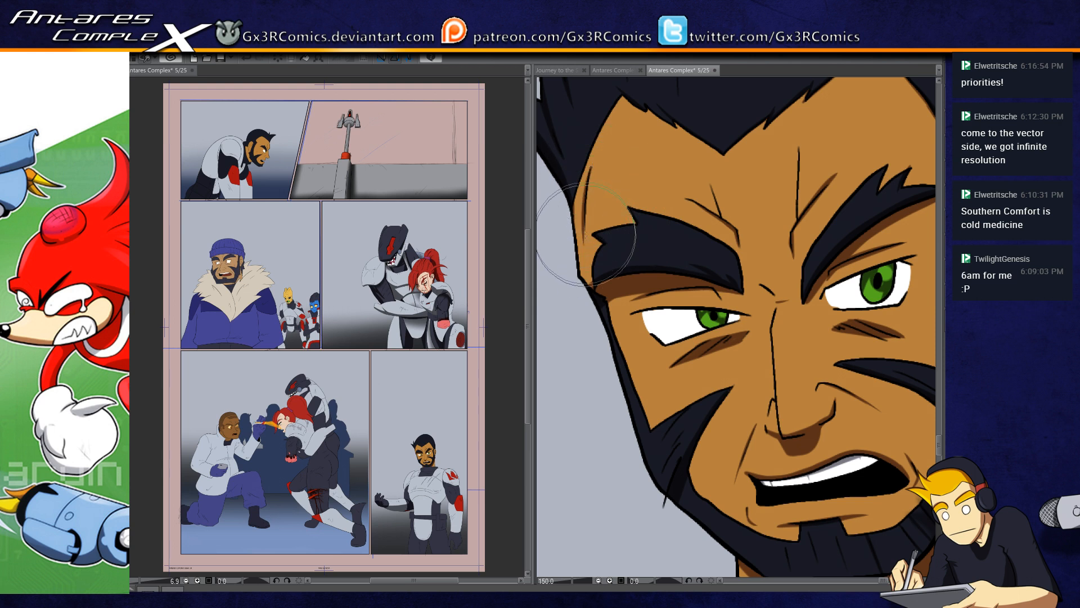
left_click_drag(812, 193, 659, 256)
left_click_drag(671, 212, 681, 267)
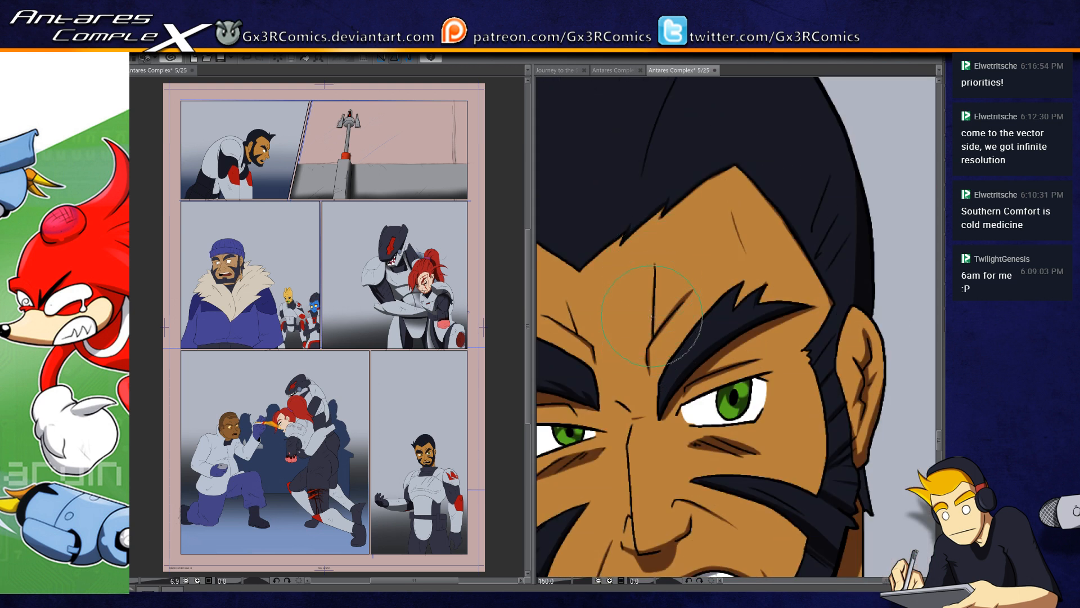
left_click_drag(643, 192, 637, 352)
left_click_drag(615, 424, 590, 360)
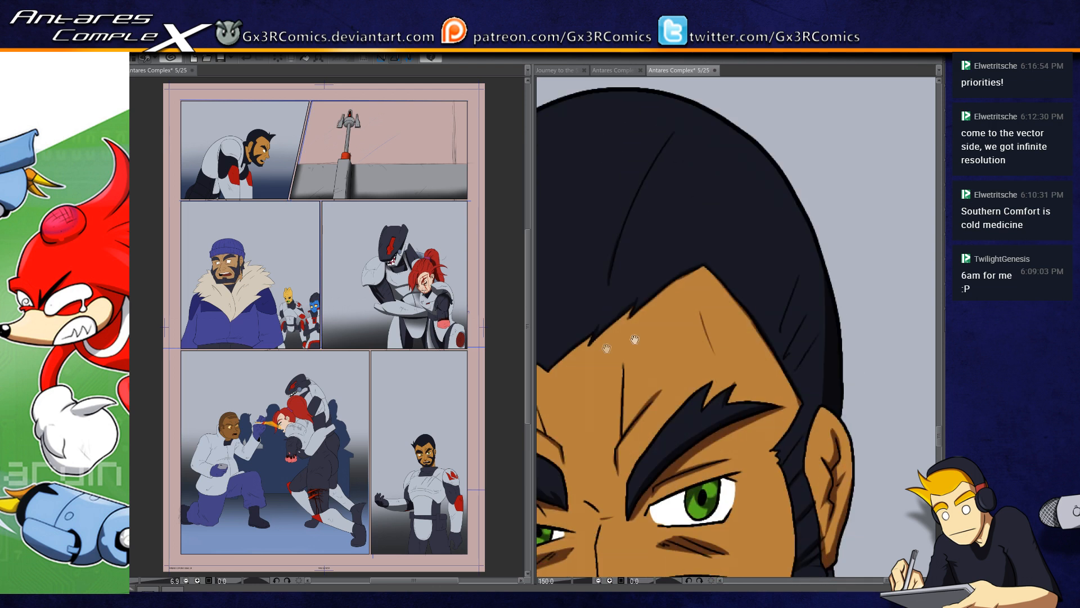
left_click_drag(811, 355, 825, 232)
left_click_drag(769, 569, 789, 225)
left_click_drag(733, 383, 753, 309)
left_click(724, 333)
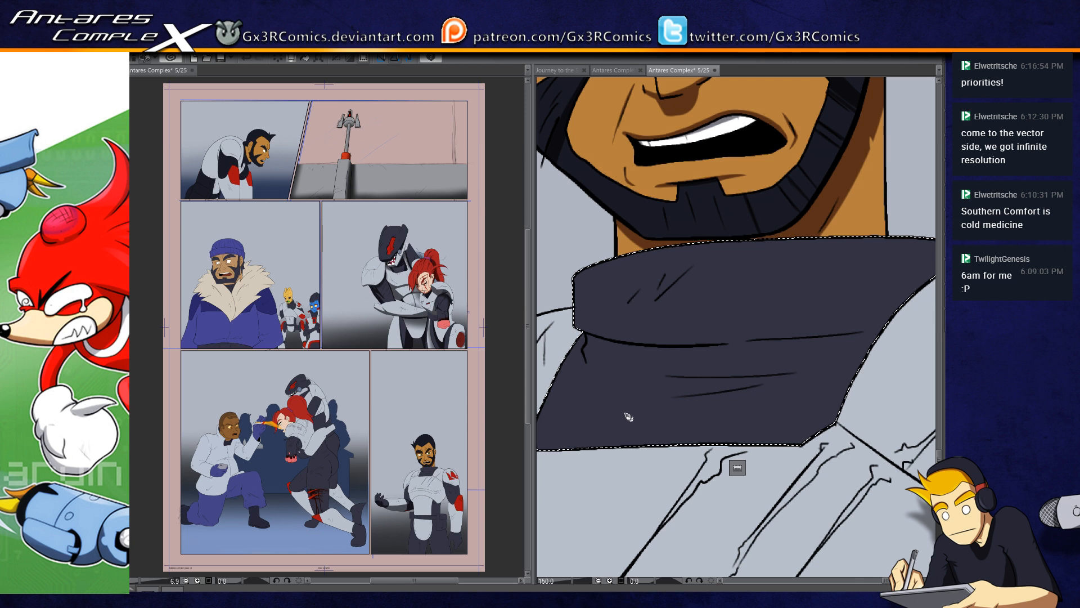
scroll(628, 417, "down", 2)
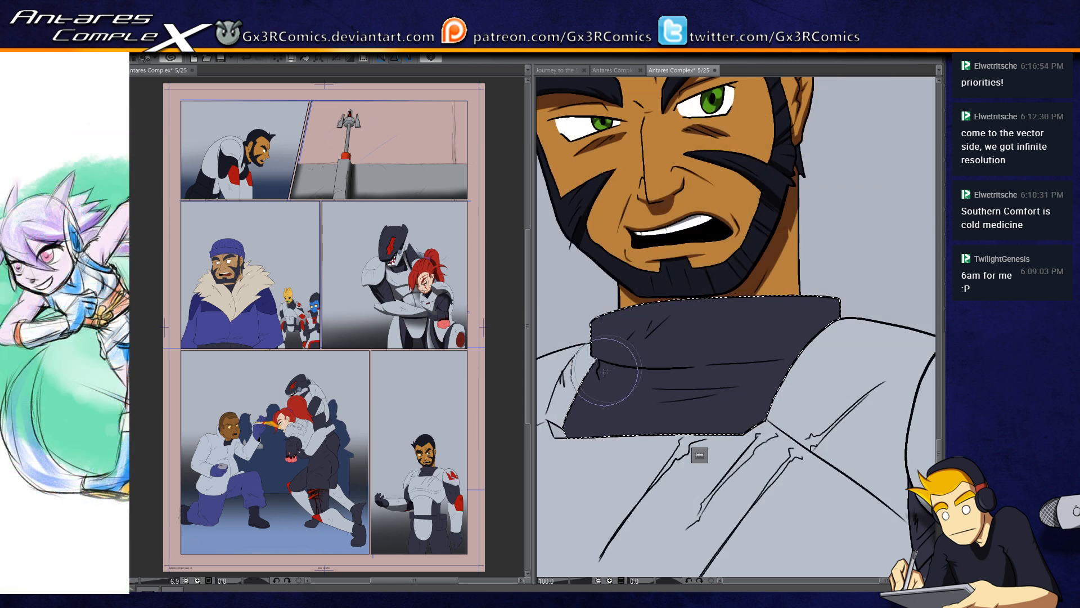
mouse_move(585, 359)
left_mouse_down()
mouse_move(672, 373)
mouse_move(844, 337)
left_mouse_up()
key("ctrl+z")
mouse_move(586, 359)
left_mouse_down()
mouse_move(642, 366)
mouse_move(866, 332)
left_mouse_up()
key("ctrl+z")
Step: Shade the collar in near-black beneath its fold and along the wrinkles on its lower part
mouse_move(585, 353)
left_mouse_down()
mouse_move(773, 365)
mouse_move(829, 352)
left_mouse_up()
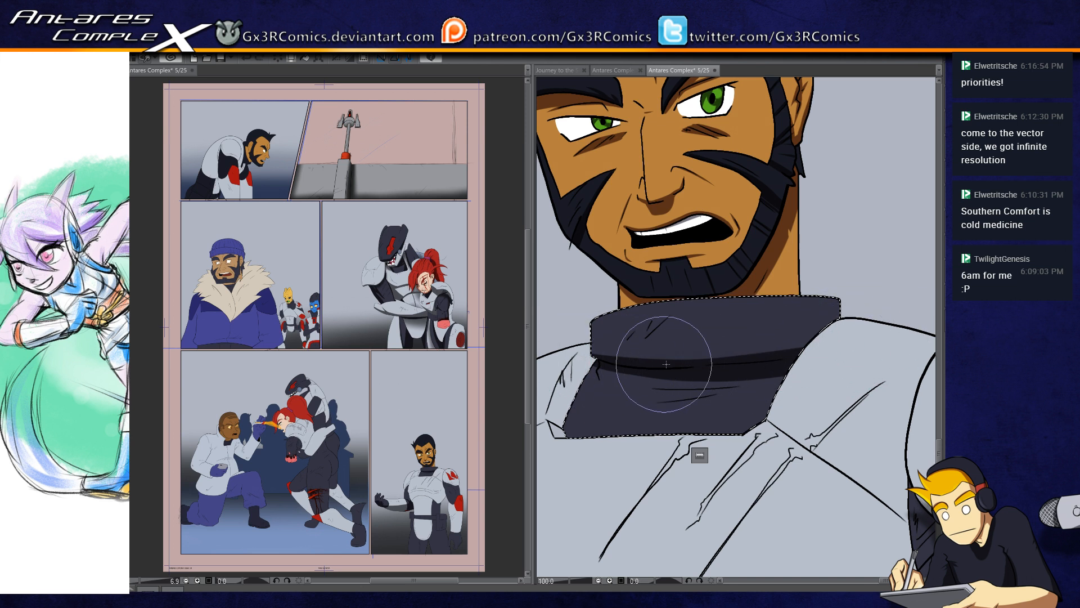
left_click_drag(782, 382, 638, 395)
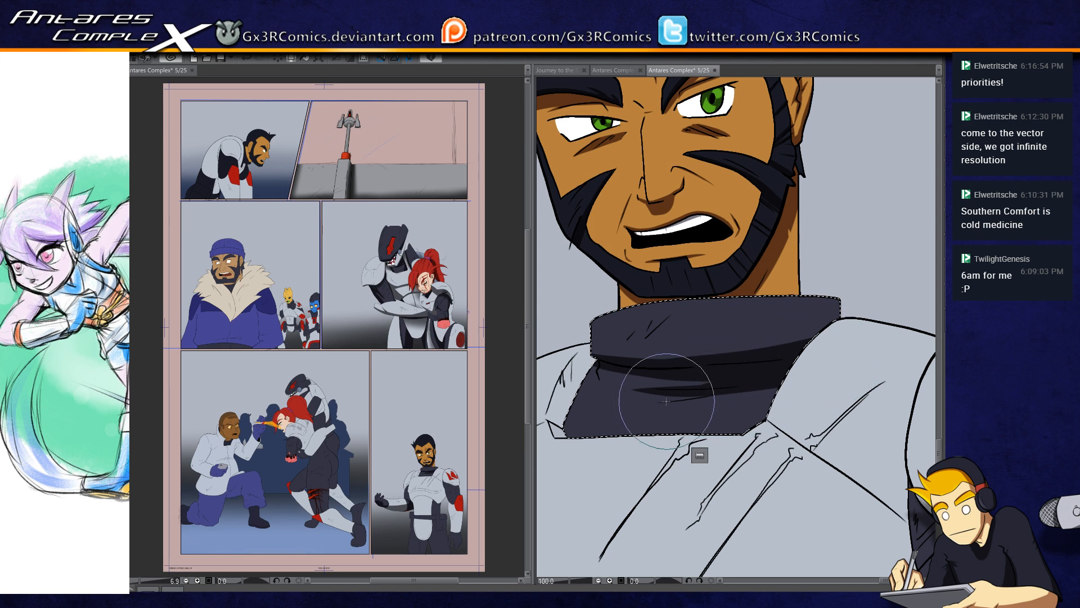
mouse_move(598, 364)
left_mouse_down()
mouse_move(603, 386)
mouse_move(600, 367)
mouse_move(602, 391)
mouse_move(599, 382)
mouse_move(622, 395)
mouse_move(594, 393)
mouse_move(595, 366)
mouse_move(582, 387)
left_mouse_up()
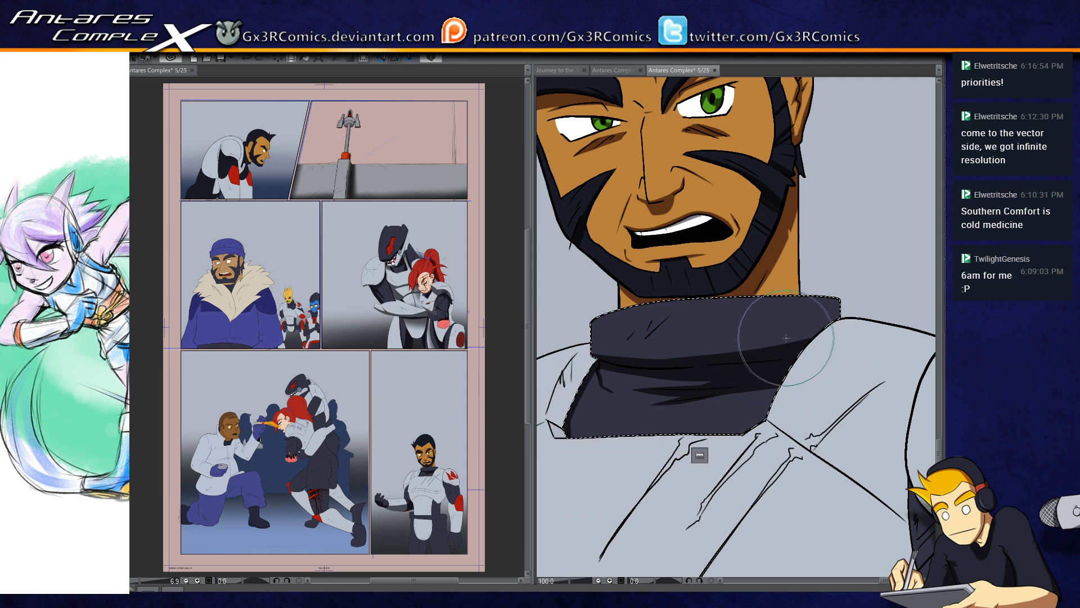
Step: Drop the collar selection and shade the first two long scratches on the upper chest armor in grey
left_click_drag(782, 447, 796, 231)
key("ctrl+d")
scroll(692, 232, "up", 1)
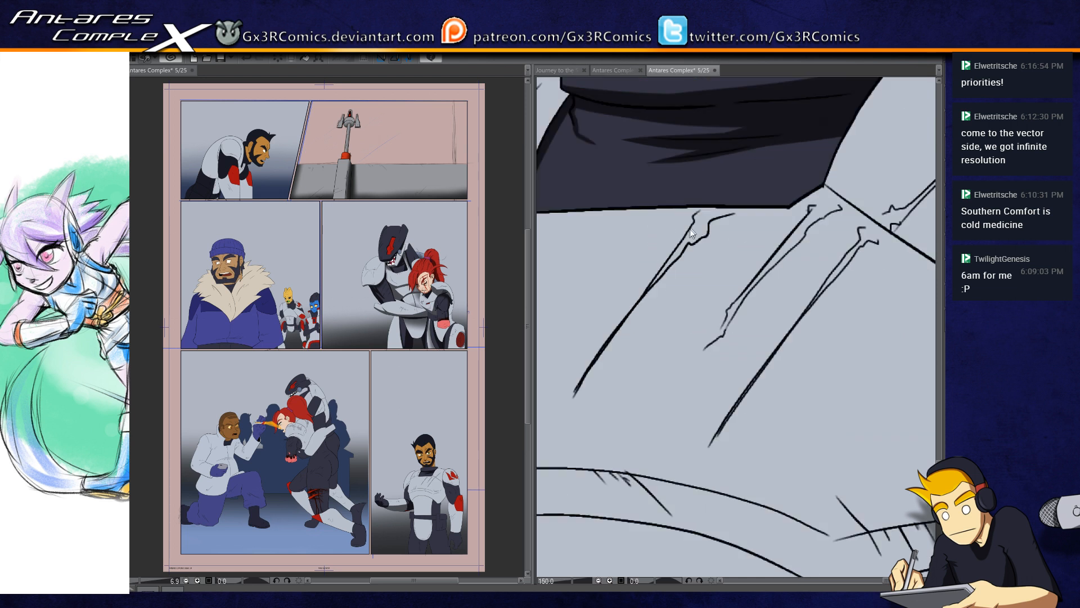
scroll(692, 233, "up", 1)
left_click_drag(693, 217, 707, 201)
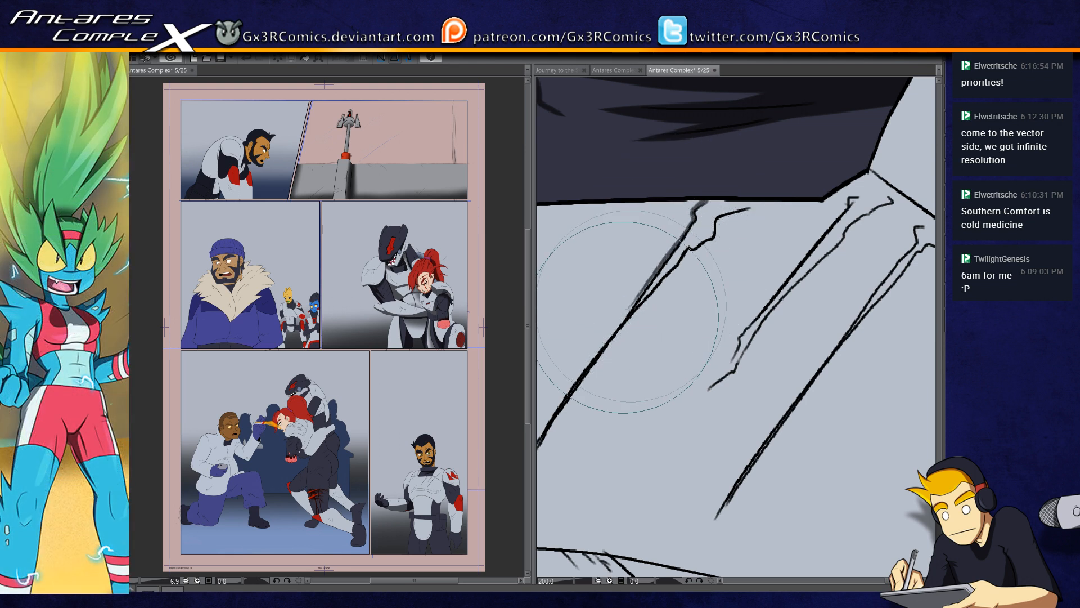
left_click_drag(759, 298, 639, 331)
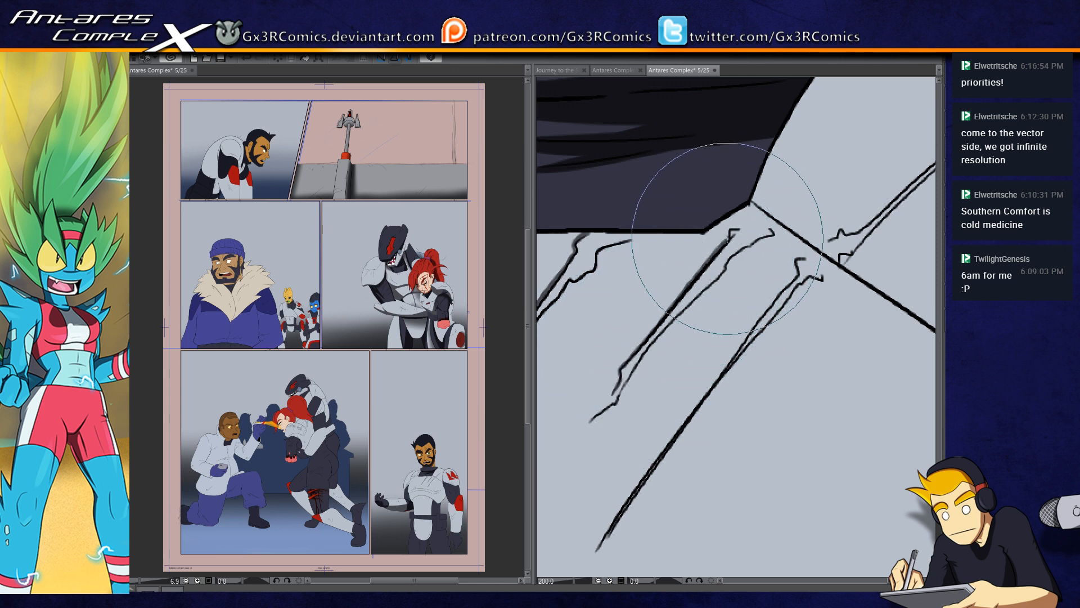
left_click_drag(742, 309, 632, 322)
Step: Select the chest armor and shade in grey along the diagonal seam running from the collar's lower corner
left_click(771, 349)
key("b")
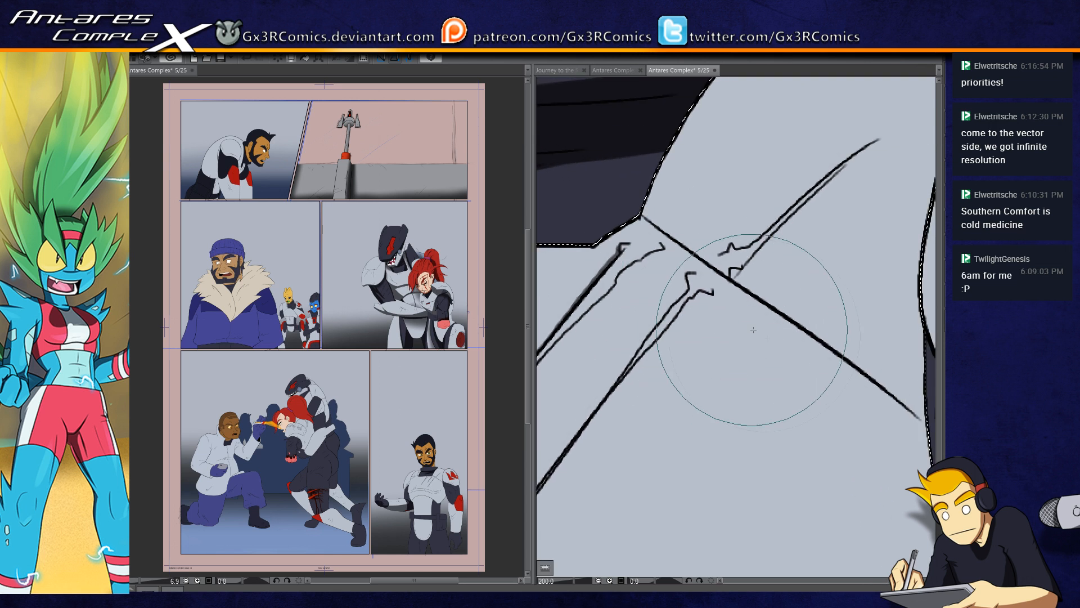
left_click_drag(765, 343, 711, 328)
left_click_drag(590, 192, 746, 311)
left_click_drag(664, 257, 816, 361)
left_click_drag(747, 307, 870, 409)
key("ctrl+z")
left_click_drag(811, 360, 872, 415)
left_click_drag(831, 379, 870, 415)
Step: Shade the edges of the remaining long scratches on both sides of the chest armor's diagonal seam
mouse_move(659, 242)
left_mouse_down()
mouse_move(621, 340)
mouse_move(660, 327)
mouse_move(699, 285)
left_mouse_up()
left_click_drag(661, 326, 719, 273)
left_click_drag(630, 343, 726, 242)
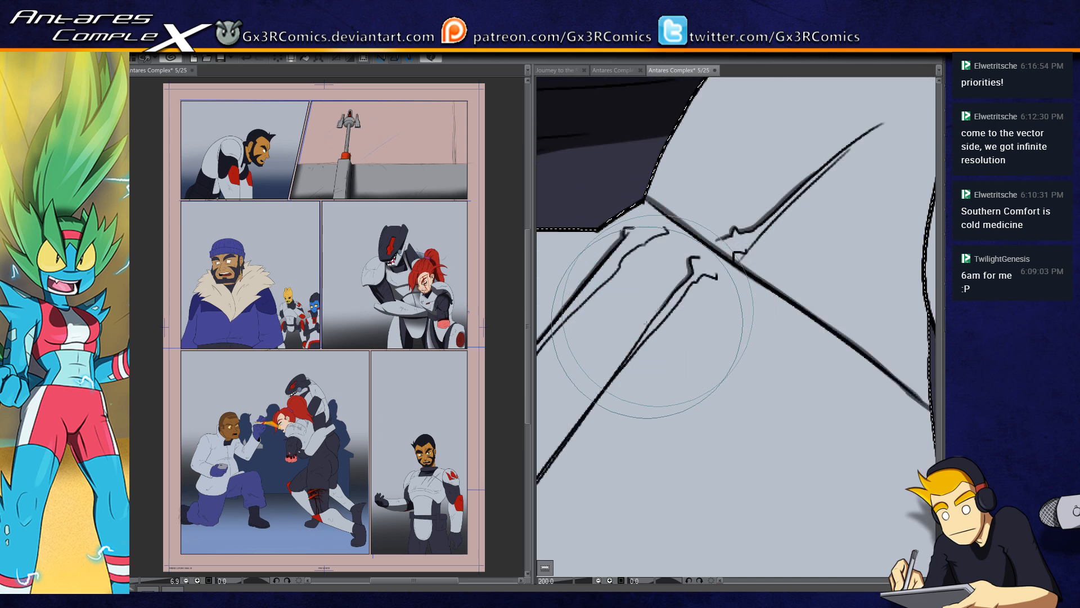
left_click_drag(621, 333, 689, 314)
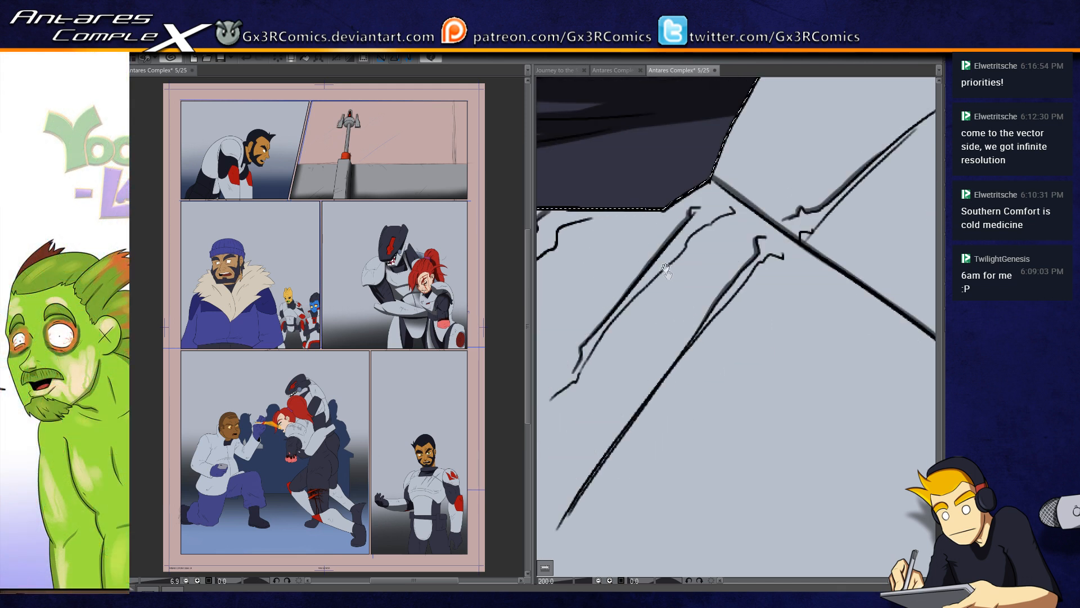
left_click_drag(628, 282, 734, 259)
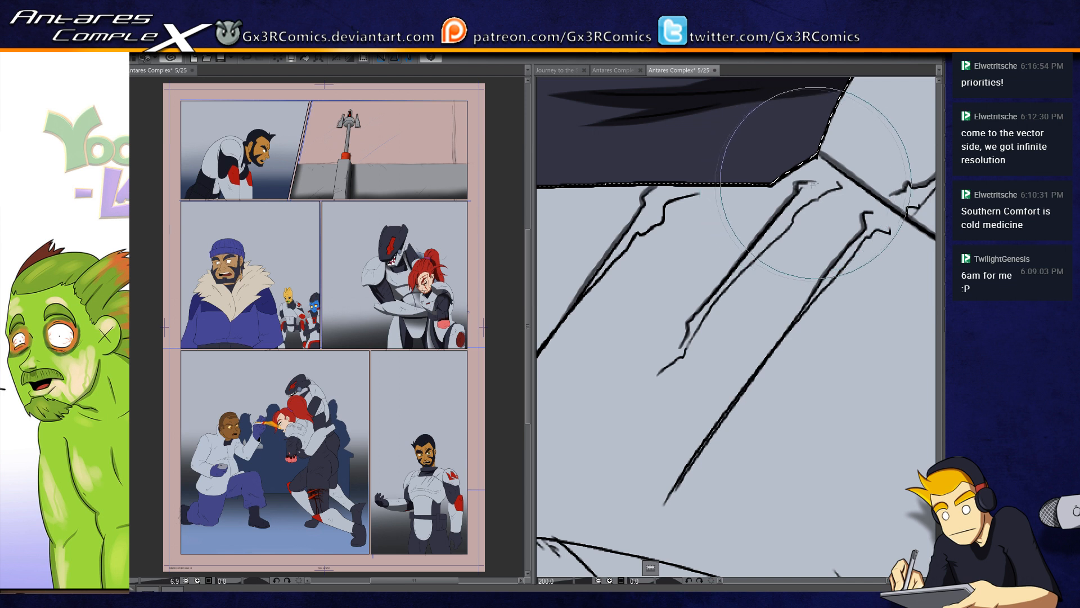
left_click_drag(695, 262, 774, 231)
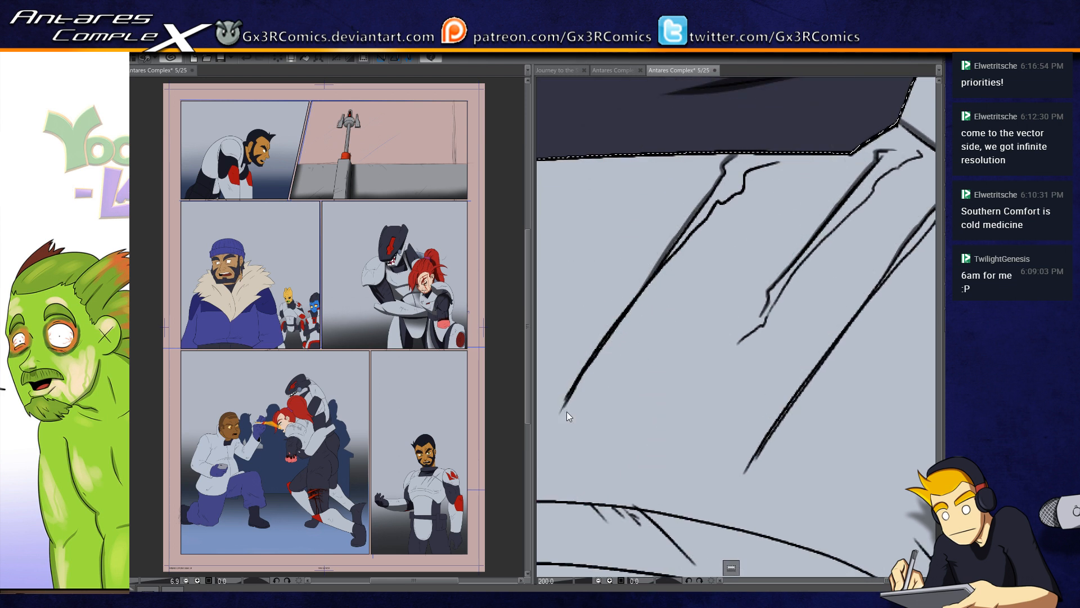
Step: Shade the armor rim beside the collar's other edge in grey, then the seam running across that shoulder
scroll(568, 410, "down", 3)
left_click_drag(603, 353, 650, 368)
left_click_drag(634, 440, 661, 423)
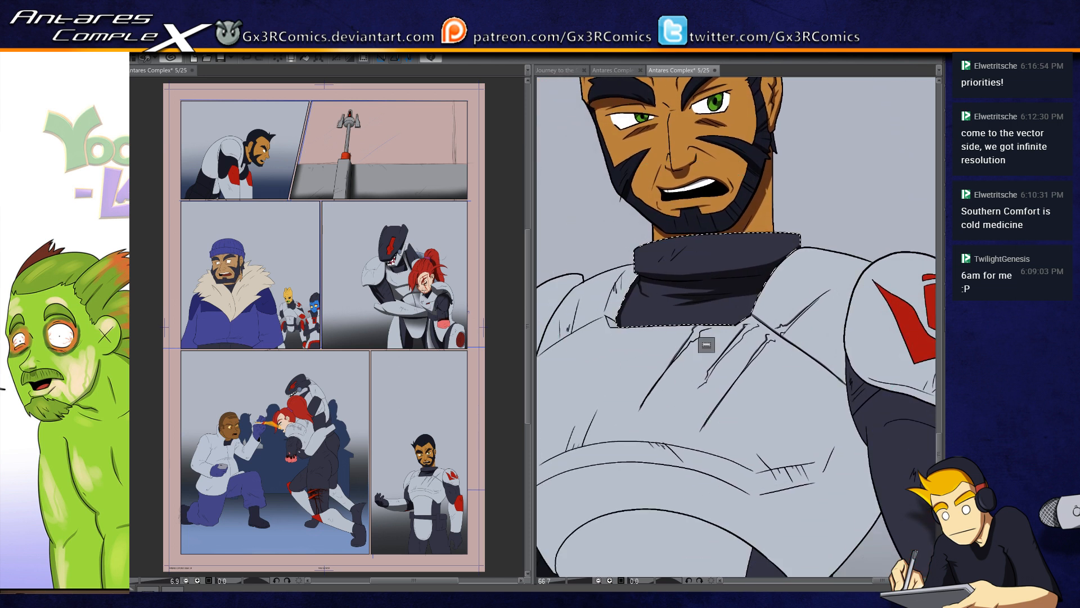
left_click_drag(678, 340, 752, 287)
key("w")
left_click(746, 299)
scroll(707, 229, "up", 1)
scroll(708, 232, "up", 1)
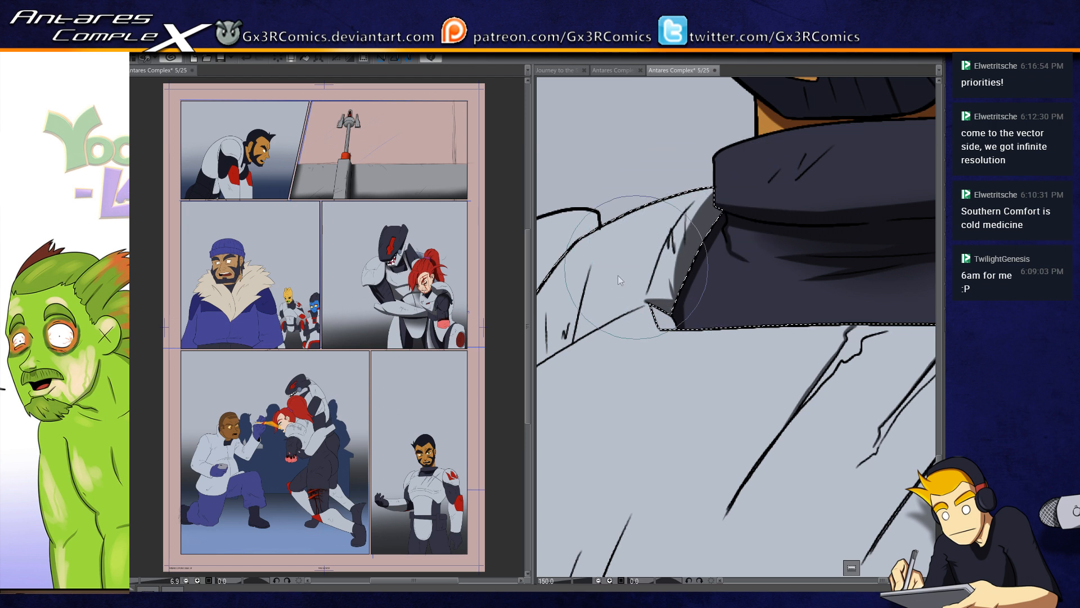
key("ctrl+d")
left_click_drag(649, 286, 752, 214)
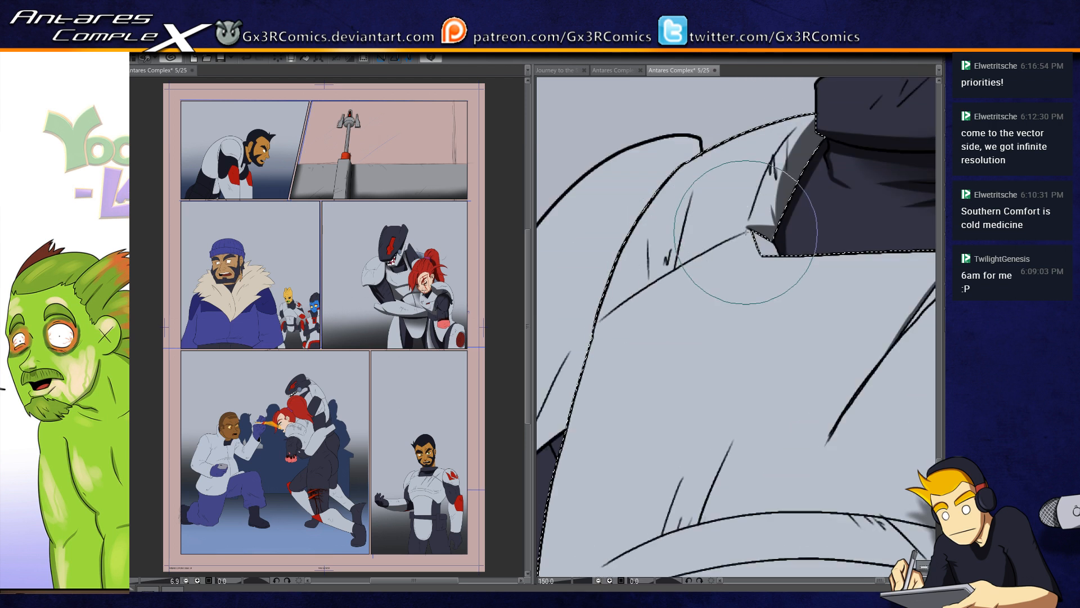
left_click_drag(731, 235, 599, 321)
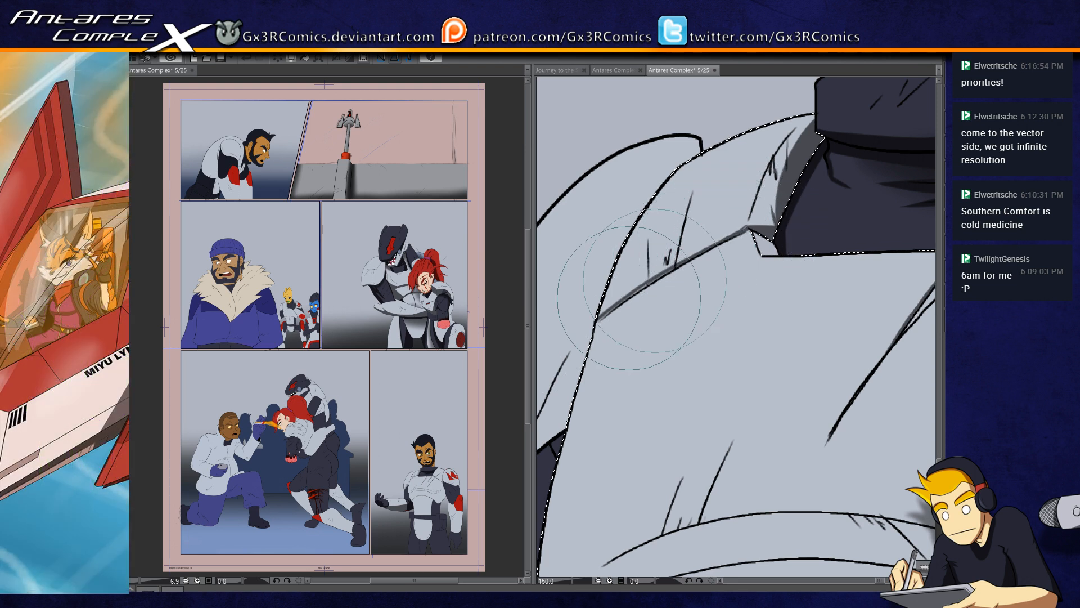
Step: Shade the shoulder guard in dark grey along its lower rim and where it meets the chest plate
left_click_drag(574, 338, 685, 279)
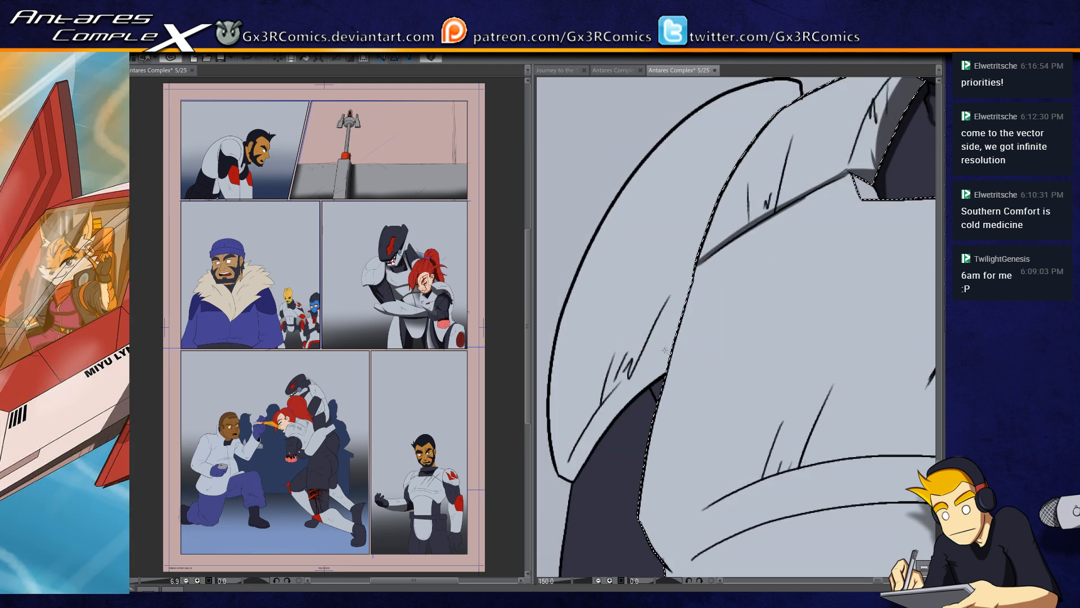
left_click_drag(570, 490, 667, 363)
left_click_drag(564, 503, 679, 348)
left_click_drag(650, 384, 722, 184)
mouse_move(621, 428)
left_mouse_down()
mouse_move(705, 225)
mouse_move(781, 104)
left_mouse_up()
left_click_drag(659, 396, 679, 266)
key("ctrl+d")
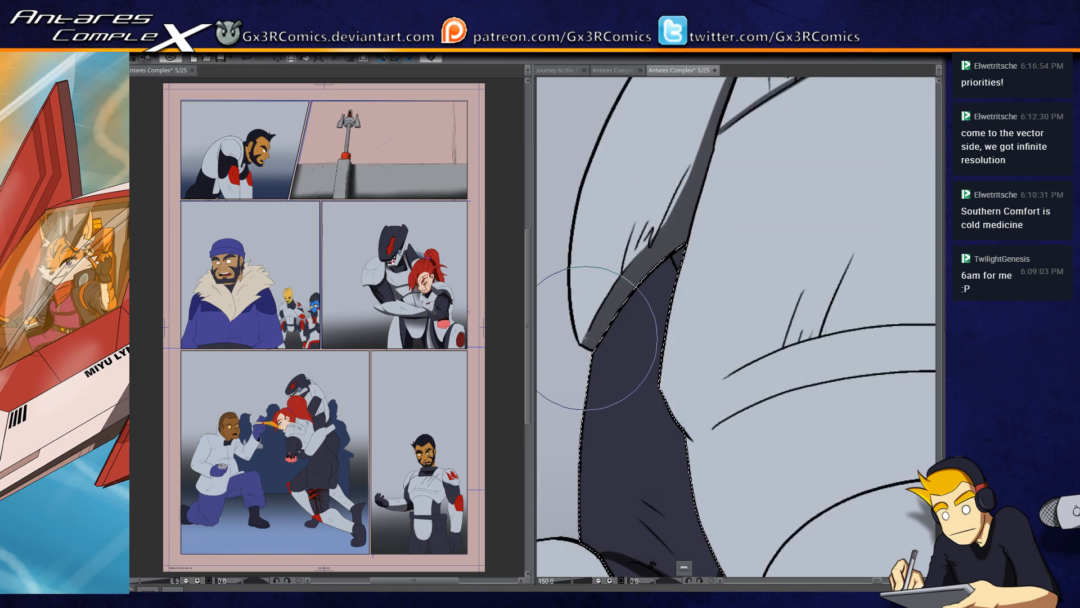
Step: Shade the dark upper arm in near-black beneath the shoulder guard and along the torso, and drop the selection
left_click_drag(661, 268, 618, 319)
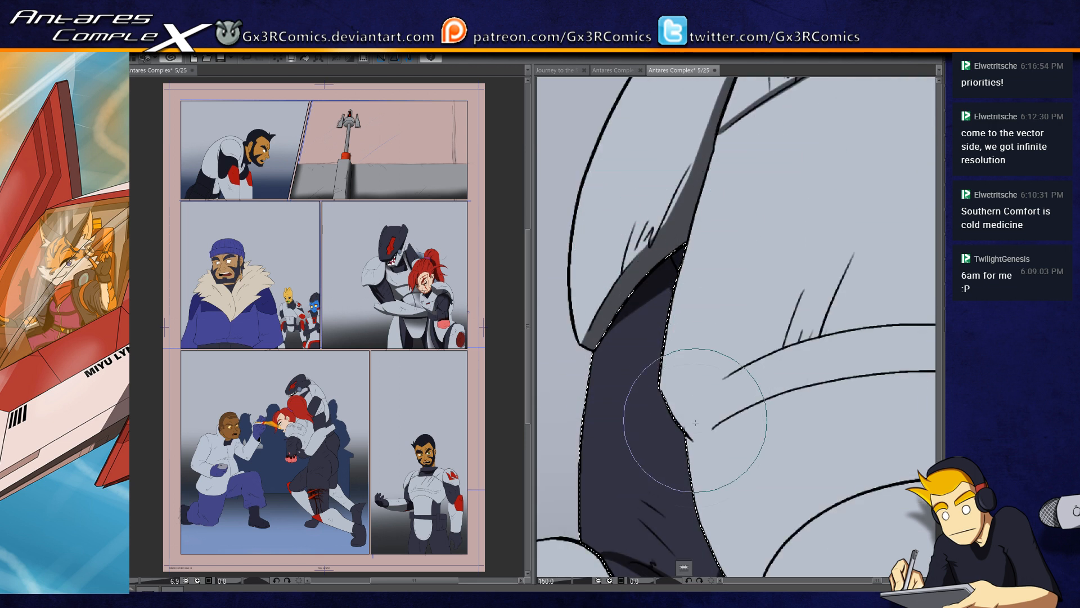
left_click_drag(701, 454, 682, 248)
mouse_move(660, 392)
left_mouse_down()
mouse_move(651, 337)
mouse_move(622, 386)
mouse_move(663, 289)
mouse_move(688, 307)
left_mouse_up()
key("ctrl+d")
Step: Select the dark pouch hanging beside the belt and shade its top edge and inner fold line in near-black
left_click_drag(678, 509, 778, 237)
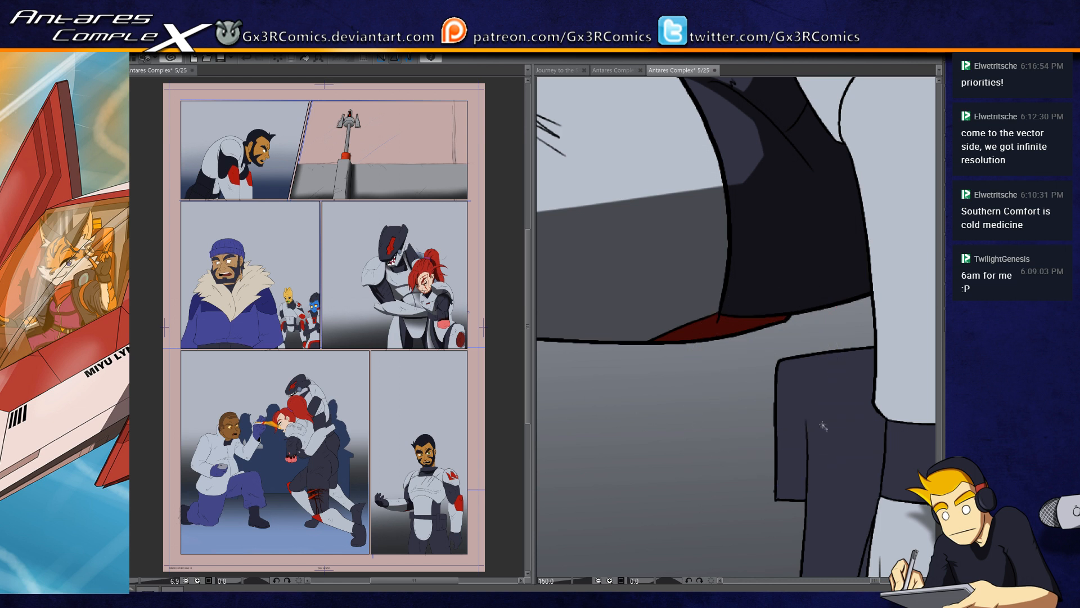
left_click_drag(827, 390, 743, 342)
left_click(750, 324)
key("b")
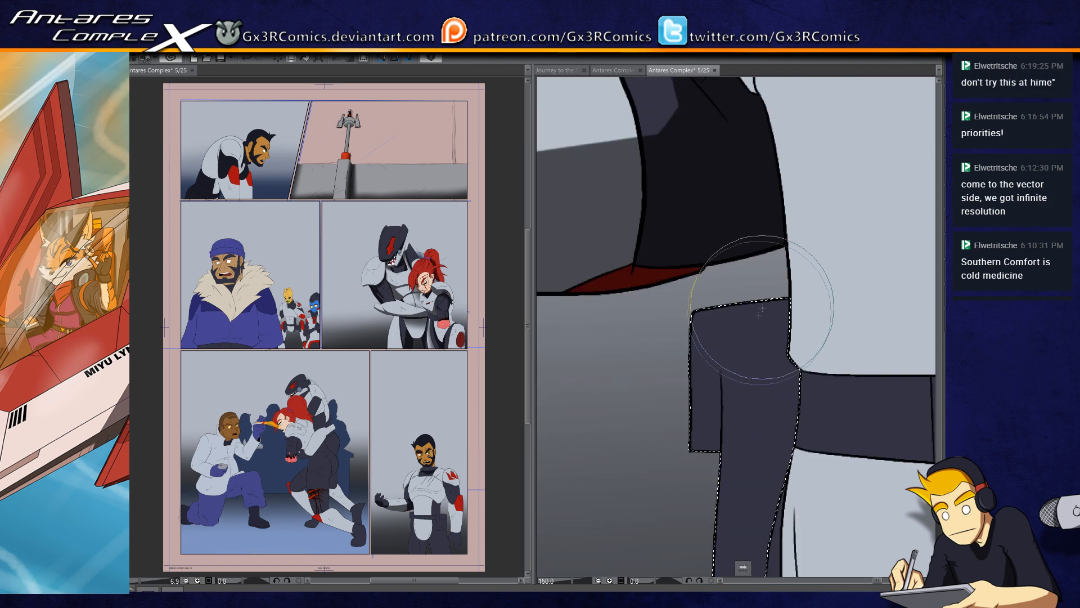
mouse_move(664, 325)
left_mouse_down()
mouse_move(894, 292)
mouse_move(748, 307)
mouse_move(906, 297)
left_mouse_up()
left_click_drag(729, 362, 713, 236)
left_click_drag(706, 188, 699, 478)
left_click_drag(713, 183, 704, 505)
left_click_drag(714, 186, 714, 484)
key("ctrl+z")
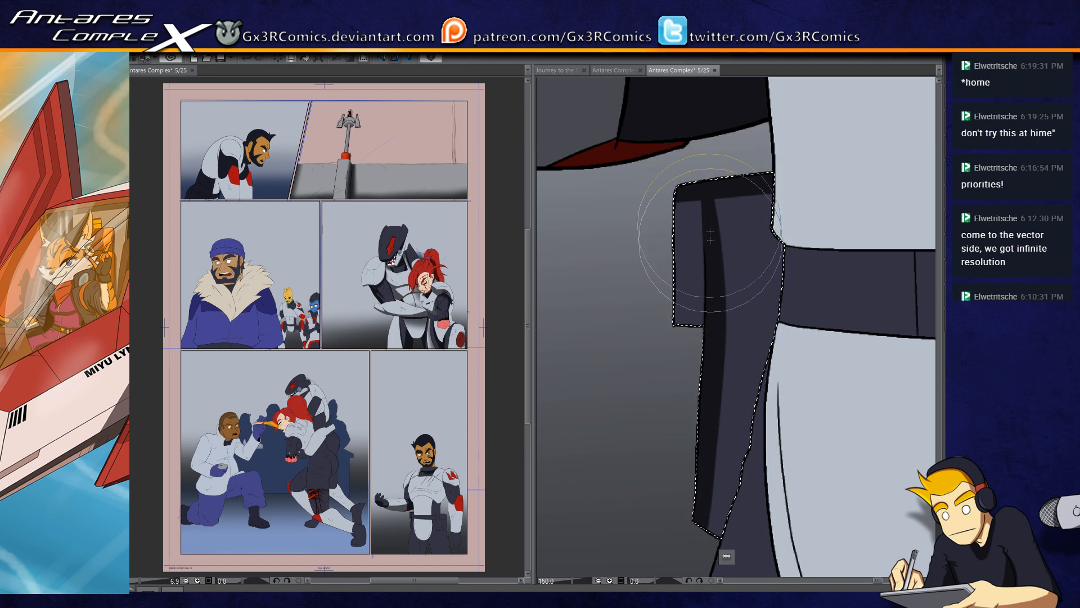
Step: Shade the pouch's outer flap corner and lower end, and refine the shadow along its top edge
mouse_move(676, 194)
left_mouse_down()
mouse_move(711, 221)
mouse_move(690, 214)
mouse_move(717, 263)
mouse_move(676, 209)
mouse_move(707, 265)
left_mouse_up()
mouse_move(713, 375)
left_mouse_down()
mouse_move(701, 521)
mouse_move(760, 537)
left_mouse_up()
left_click_drag(675, 512, 771, 551)
left_click_drag(666, 498, 715, 529)
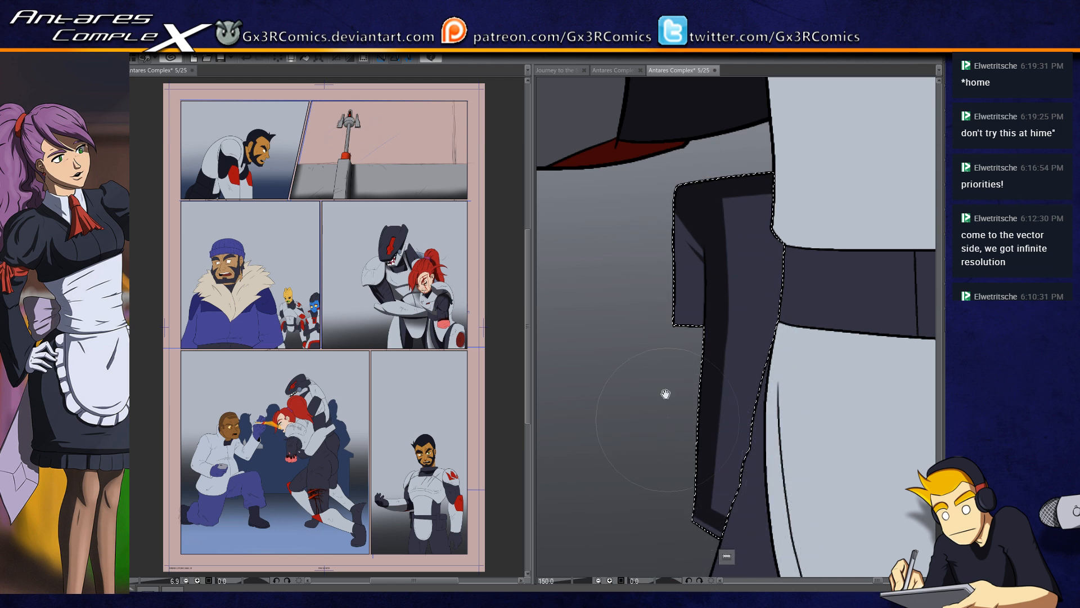
left_click_drag(666, 393, 619, 490)
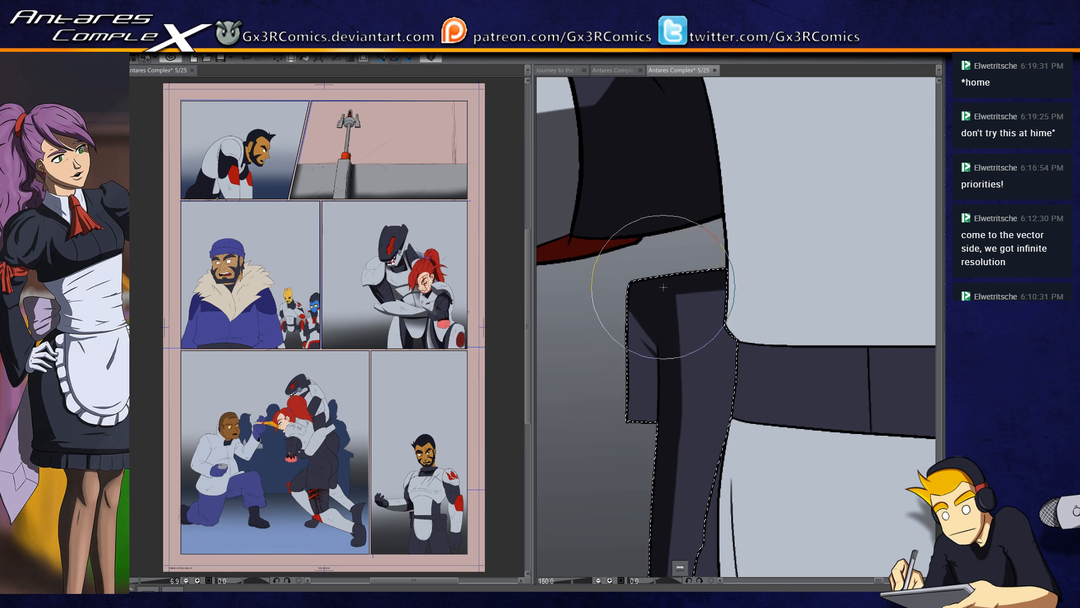
left_click_drag(607, 293, 798, 265)
left_click_drag(629, 276, 625, 346)
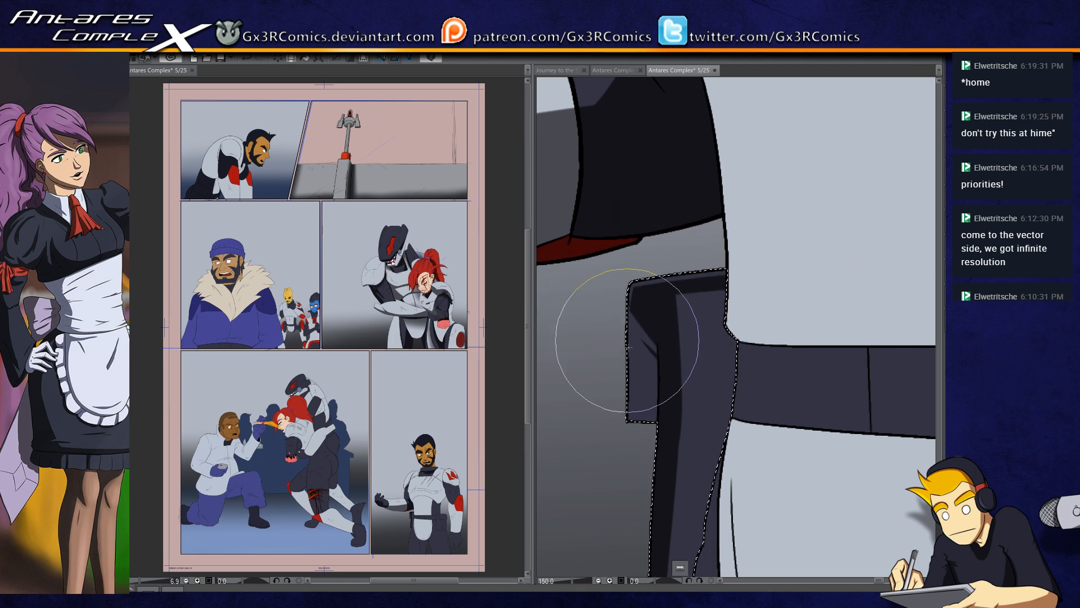
Step: Select the abdomen plate together with the belt, dark waist side and trouser leg as the region for shading
scroll(600, 304, "down", 2)
mouse_move(886, 237)
left_mouse_down()
mouse_move(757, 301)
mouse_move(696, 292)
left_mouse_up()
key("w")
left_click(651, 330)
left_click_drag(643, 486, 676, 383)
left_click(678, 397, "shift")
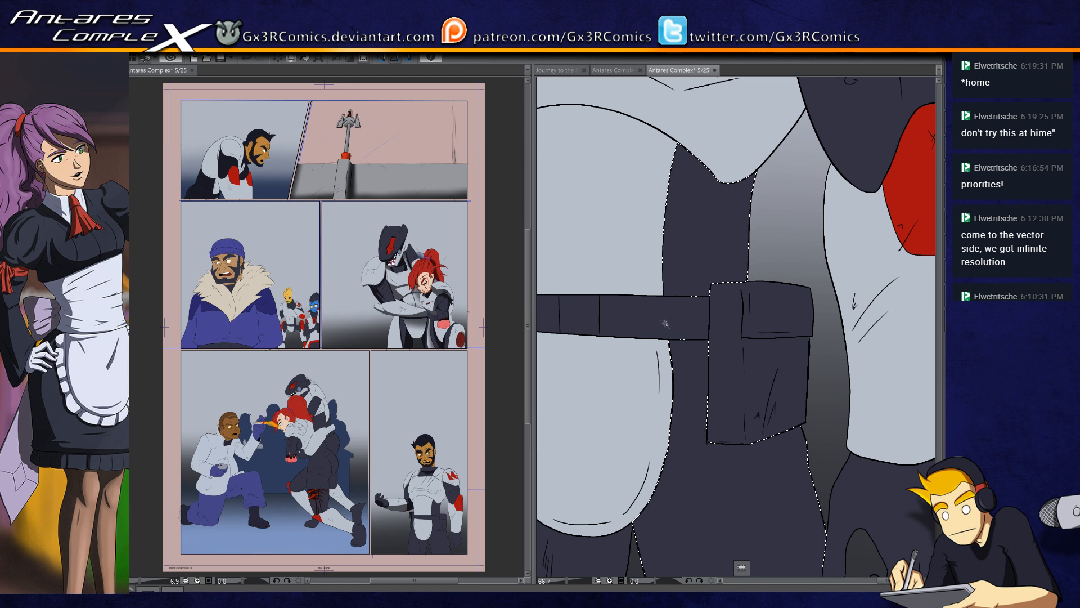
left_click_drag(644, 345, 663, 412)
key("w")
left_click(667, 248, "shift")
key("b")
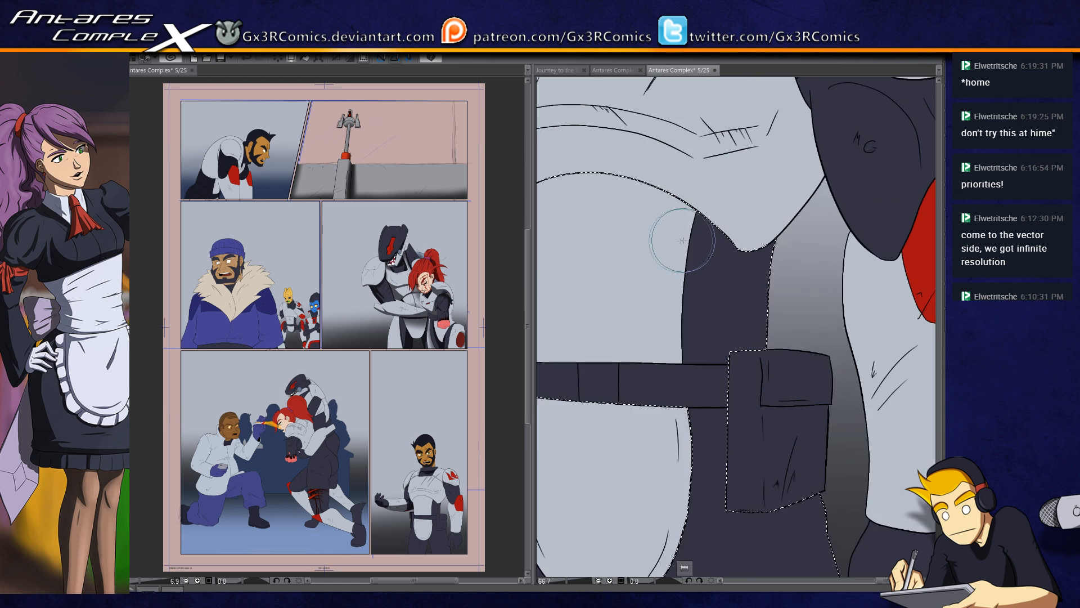
Step: Shade the abdomen plate with a curved dark grey shadow beneath the lower edge of the chest armor
left_click_drag(610, 234, 678, 270)
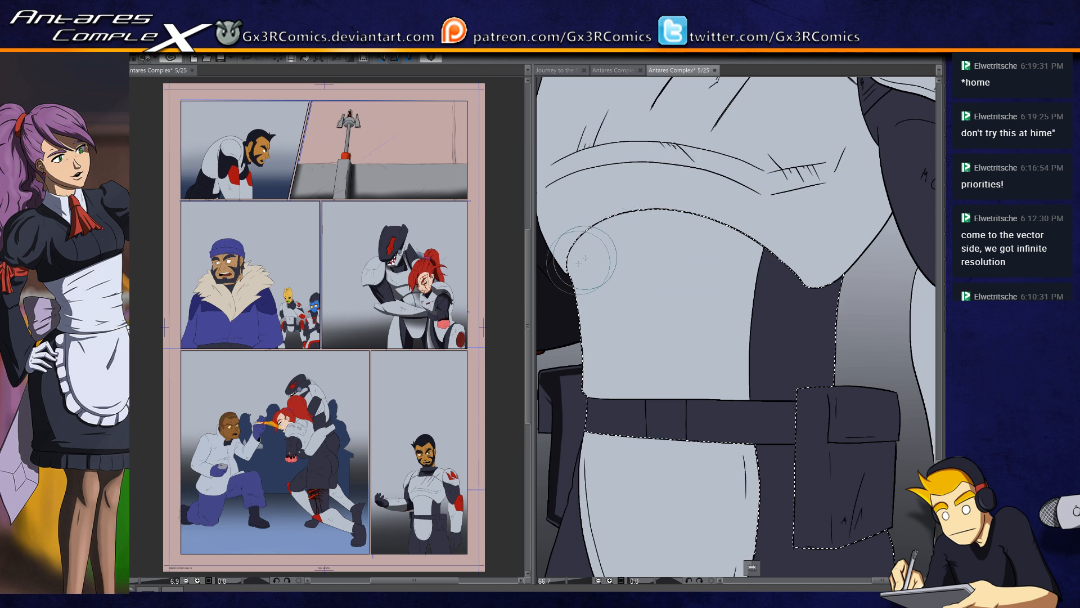
mouse_move(564, 273)
left_mouse_down()
mouse_move(626, 217)
mouse_move(762, 221)
mouse_move(579, 258)
mouse_move(598, 230)
mouse_move(787, 260)
left_mouse_up()
key("ctrl+z")
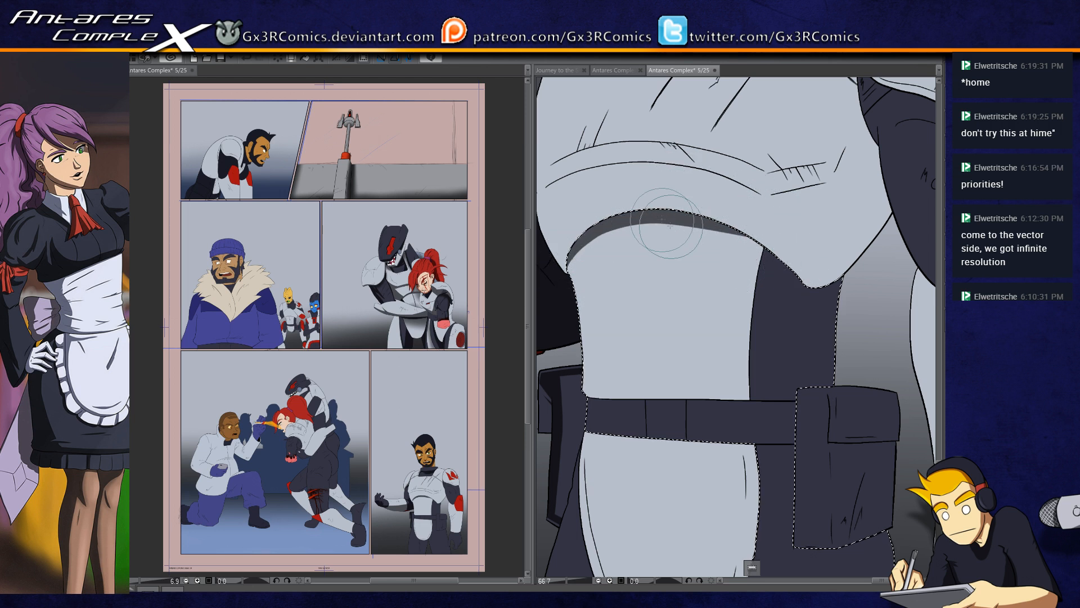
left_click_drag(671, 219, 813, 282)
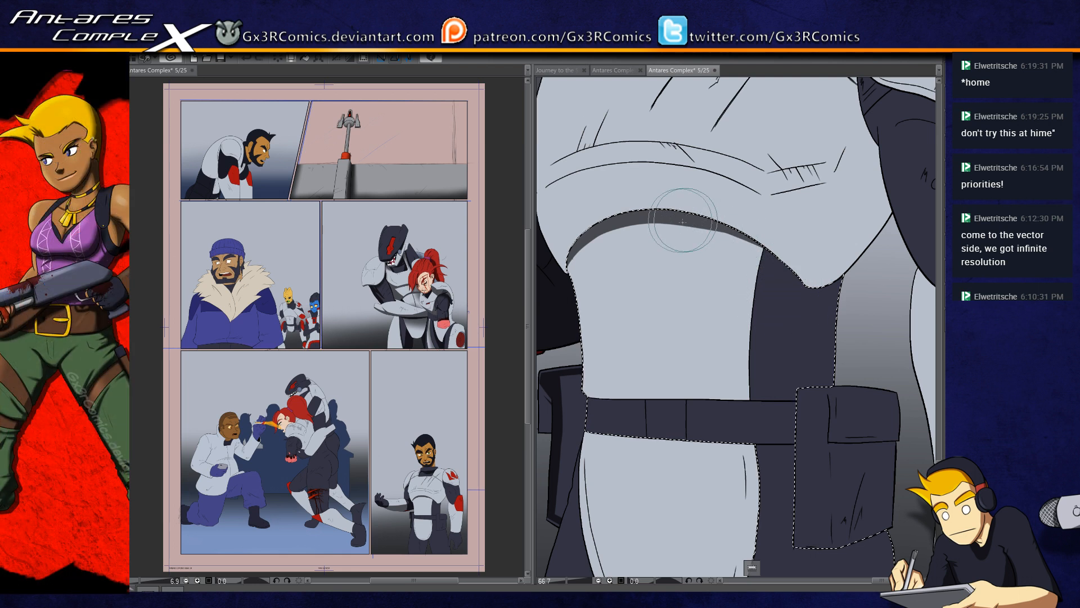
Step: Shade the dark waist side in near-black from the chest armor to the belt, and add a thin line down the abdomen plate
left_click_drag(813, 312, 702, 317)
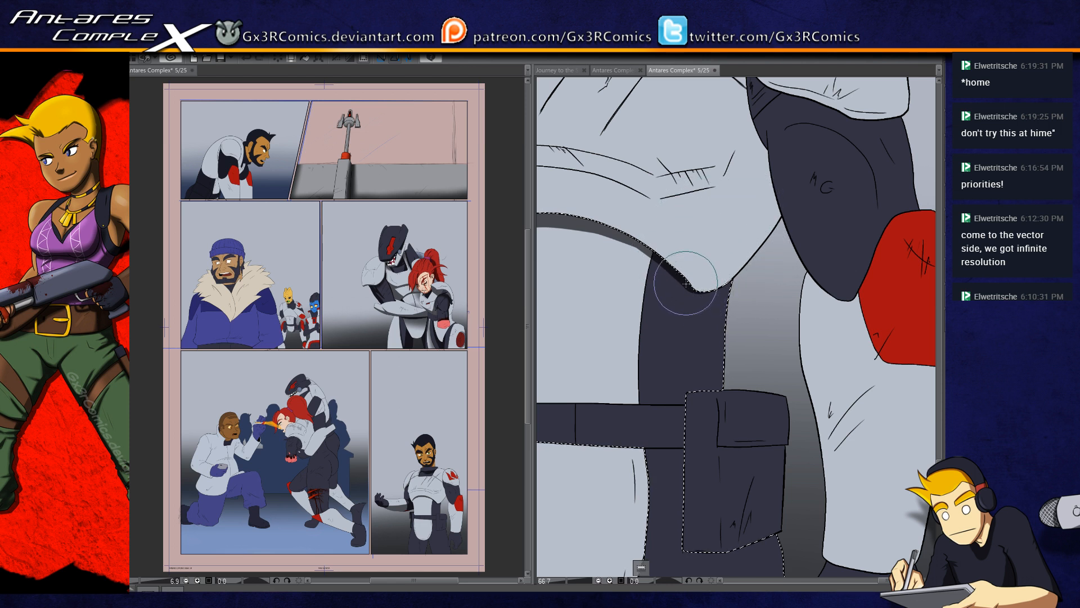
left_click_drag(731, 263, 722, 435)
mouse_move(730, 242)
left_mouse_down()
mouse_move(707, 488)
mouse_move(692, 425)
left_mouse_up()
scroll(692, 328, "down", 3)
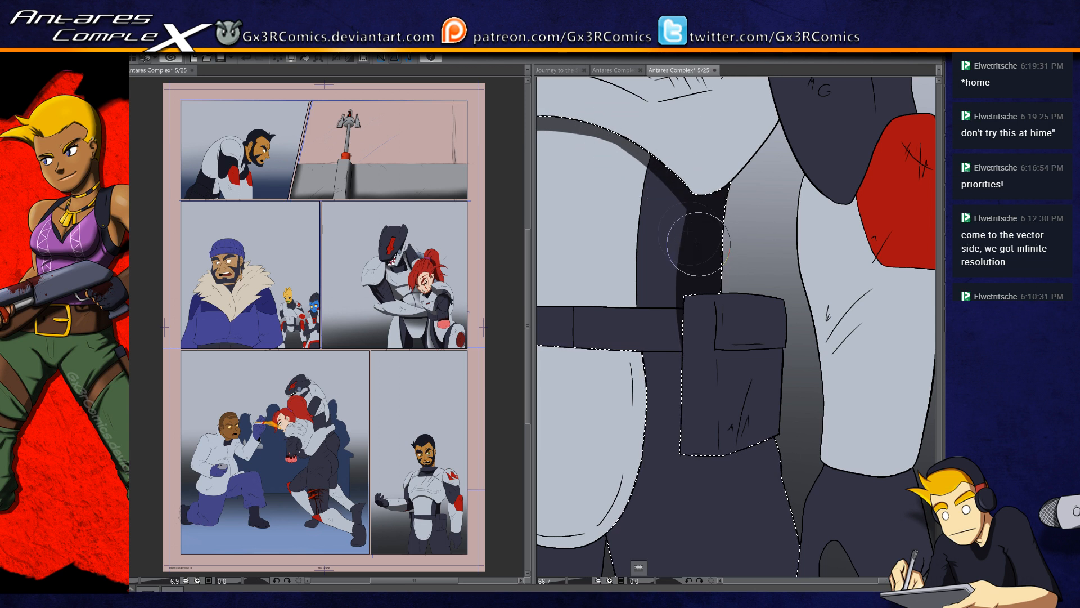
mouse_move(638, 168)
left_mouse_down()
mouse_move(714, 186)
mouse_move(703, 240)
left_mouse_up()
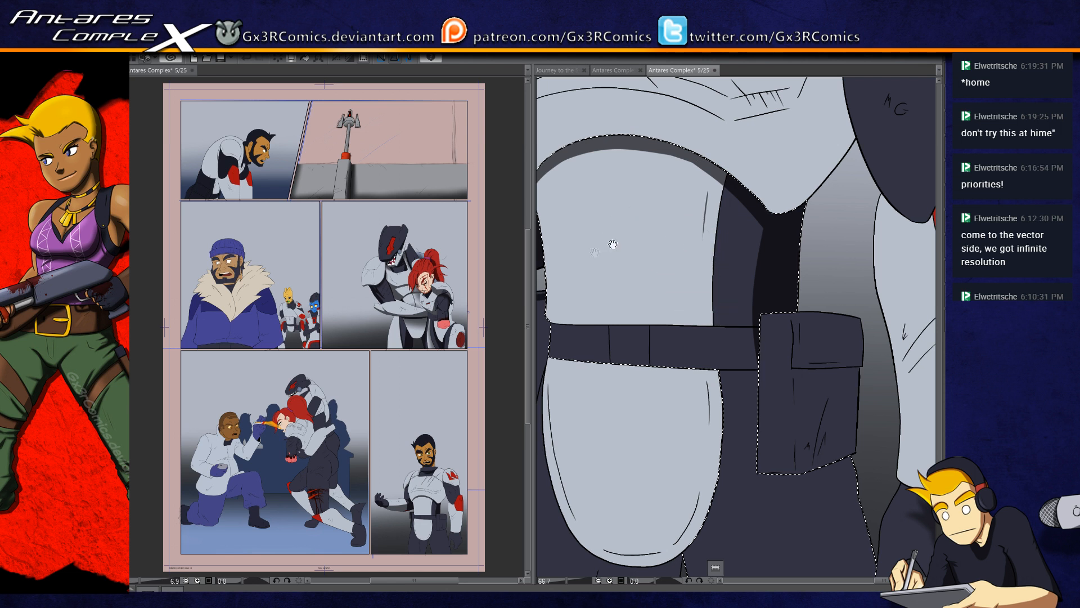
left_click_drag(547, 204, 553, 251)
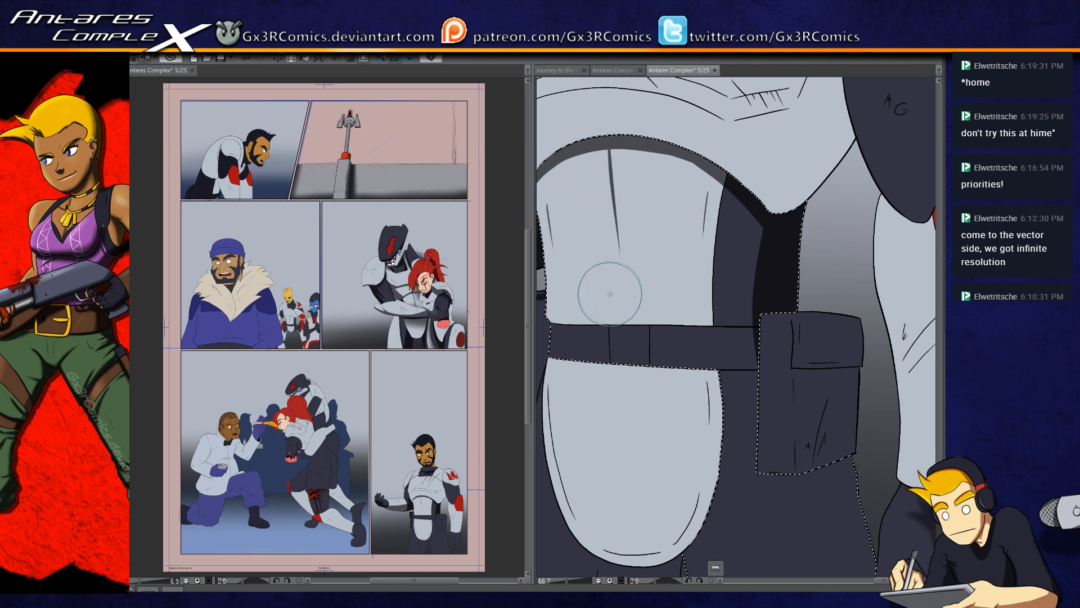
Step: Shade the trousers in near-black beneath the belt and along the curved edge of the light groin plate
left_click_drag(686, 456, 683, 307)
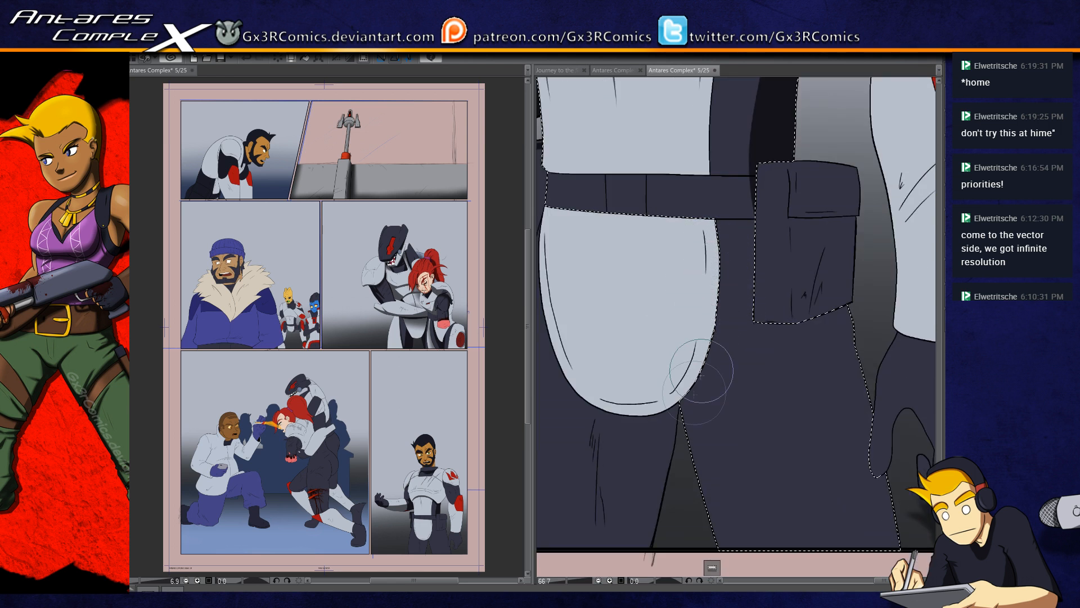
left_click_drag(711, 362, 675, 412)
key("ctrl+z")
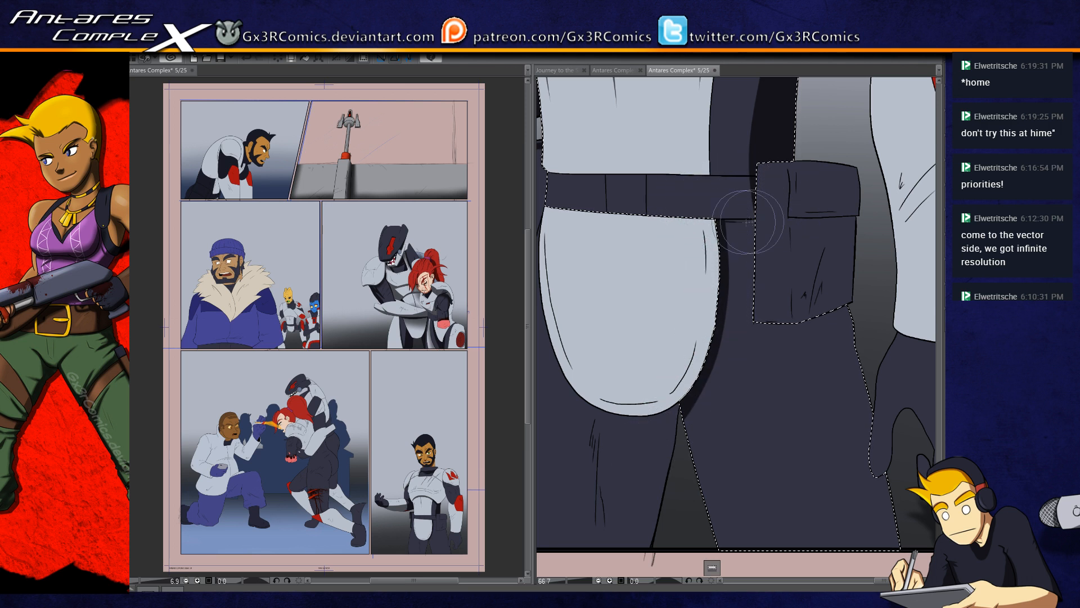
left_click_drag(733, 221, 724, 224)
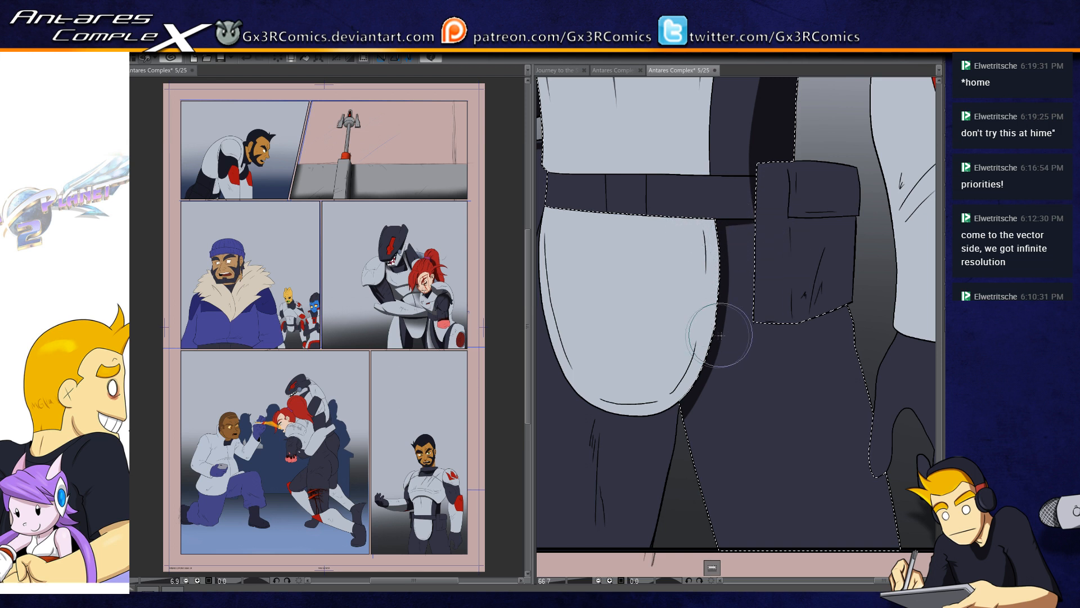
Step: Shade the inner edge of the trouser leg in near-black from the groin plate down to the panel border
left_click_drag(682, 406, 720, 545)
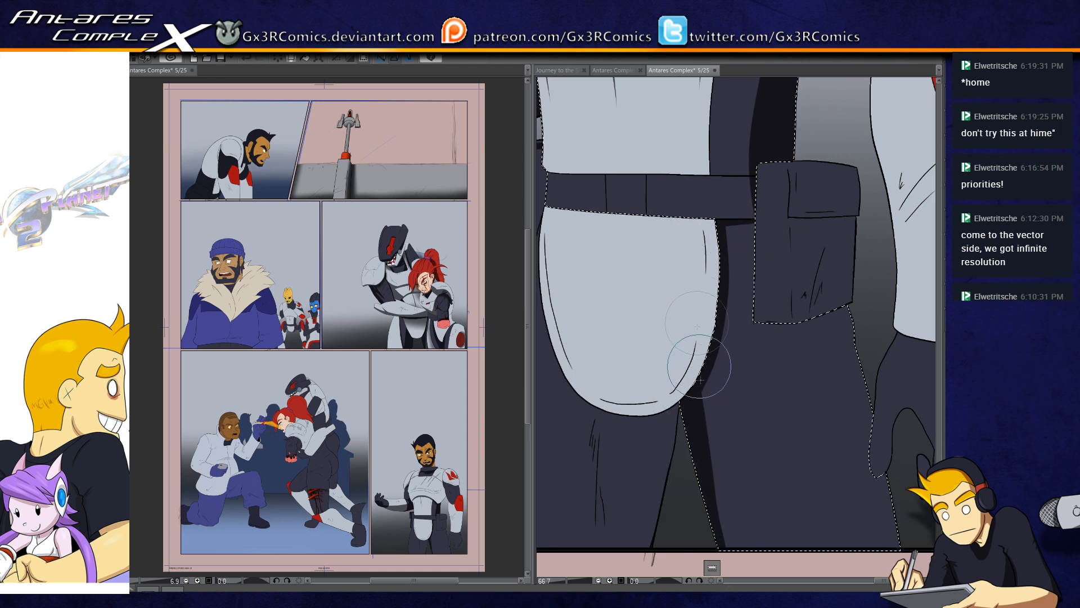
left_click_drag(702, 376, 729, 544)
left_click_drag(686, 355, 714, 535)
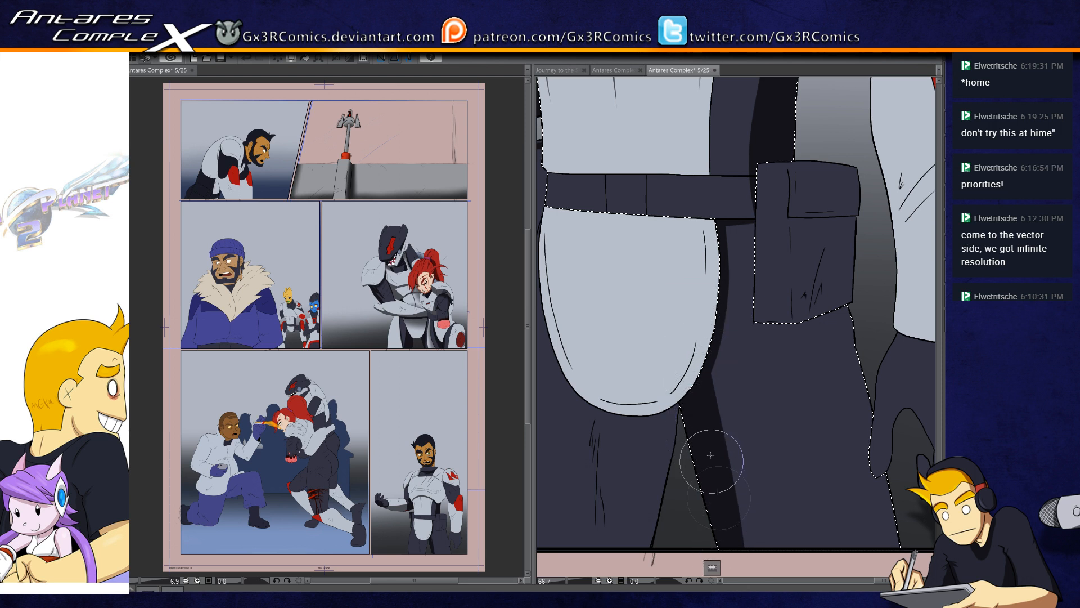
Step: Shade the inner part of the other trouser leg in near-black, from beneath the groin plate down to the panel border
left_click_drag(679, 383, 717, 310)
key("w")
left_click(701, 375)
key("b")
left_click_drag(719, 257, 651, 475)
left_click_drag(693, 242, 628, 548)
left_click_drag(677, 307, 612, 563)
left_click_drag(647, 253, 636, 483)
left_click_drag(628, 421, 702, 417)
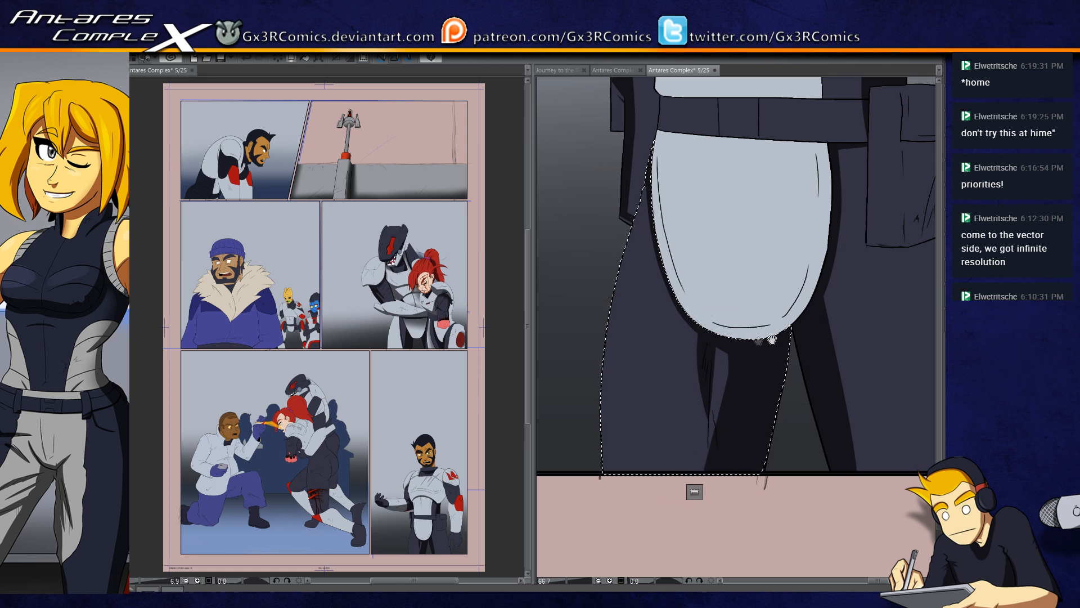
left_click_drag(766, 342, 574, 342)
key("ctrl+d")
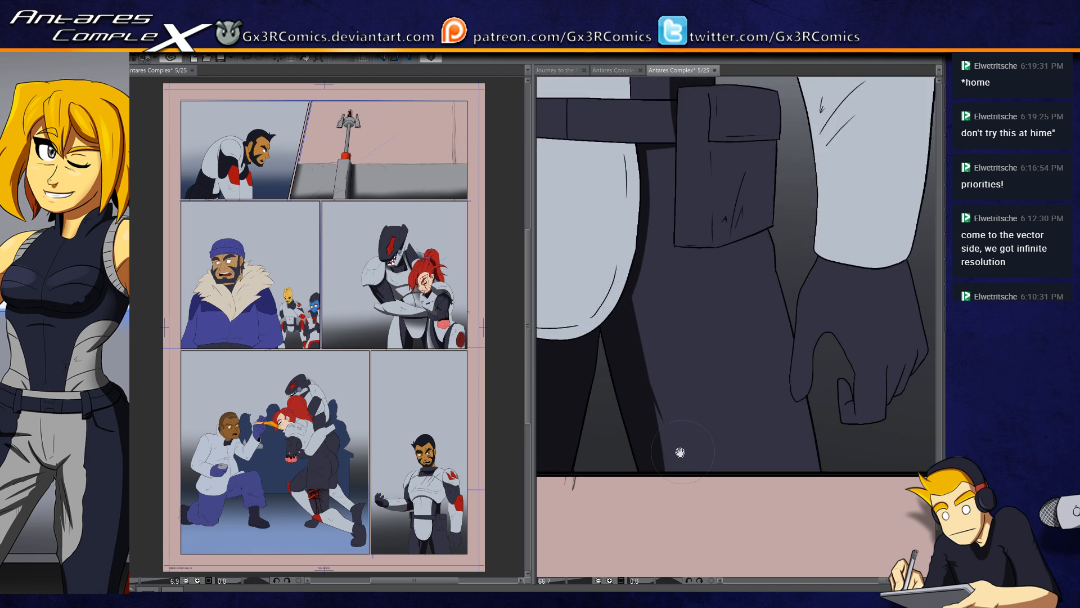
Step: Shade the outer edge of the trouser leg beneath the large pouch in near-black down to the panel border
left_click_drag(680, 451, 628, 480)
key("w")
left_click(689, 335)
key("b")
left_click_drag(728, 244, 760, 549)
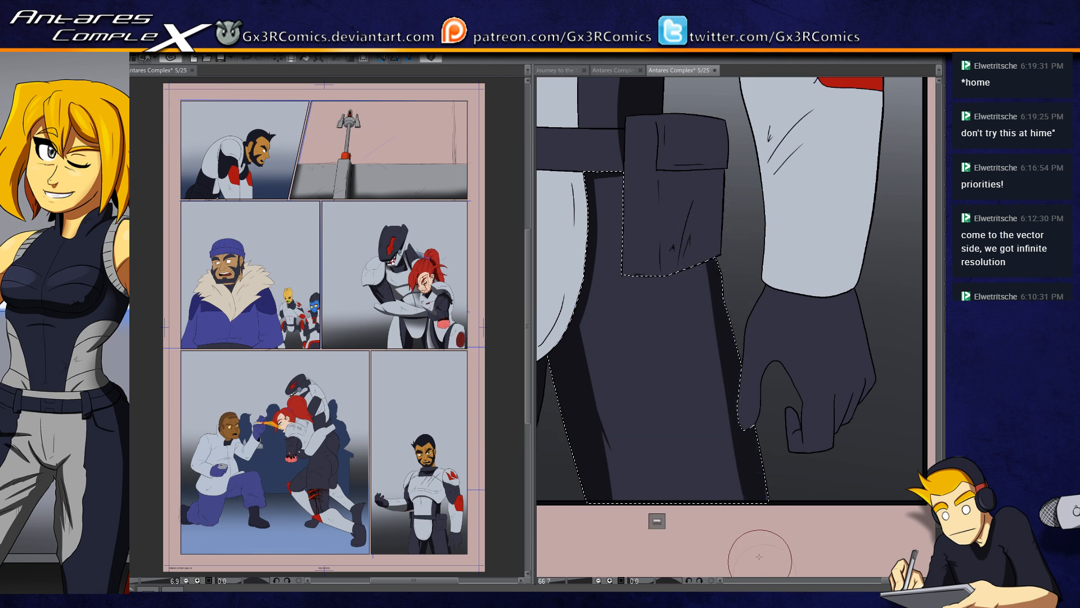
mouse_move(683, 204)
left_mouse_down()
mouse_move(738, 500)
mouse_move(734, 544)
left_mouse_up()
Step: Add a curved near-black shadow on the trousers beneath the large pouch's lower edge
scroll(641, 287, "up", 2)
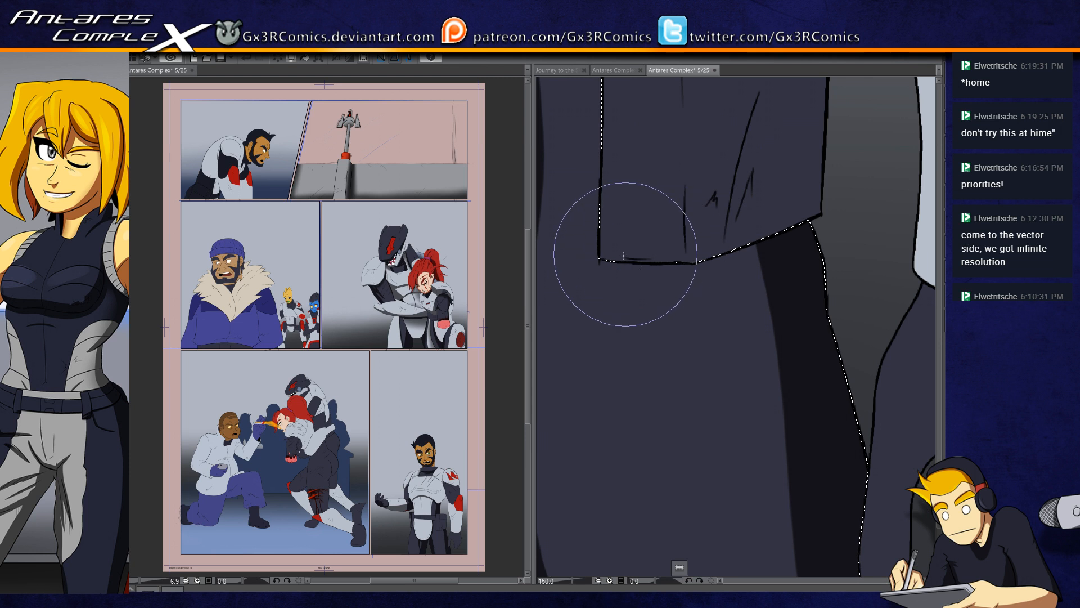
left_click_drag(606, 263, 742, 259)
mouse_move(601, 262)
left_mouse_down()
mouse_move(662, 276)
mouse_move(808, 227)
mouse_move(647, 263)
mouse_move(727, 255)
mouse_move(605, 264)
mouse_move(685, 298)
mouse_move(778, 270)
mouse_move(677, 284)
mouse_move(715, 285)
mouse_move(603, 260)
mouse_move(666, 304)
mouse_move(771, 291)
mouse_move(770, 246)
mouse_move(603, 276)
mouse_move(597, 253)
left_mouse_up()
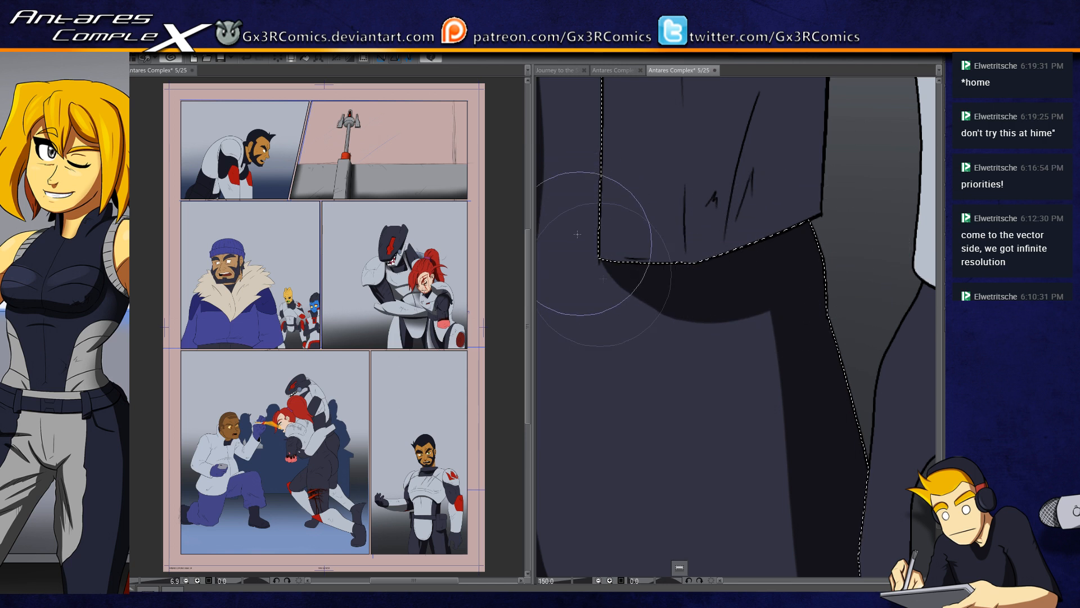
left_click_drag(605, 264, 688, 388)
key("ctrl+d")
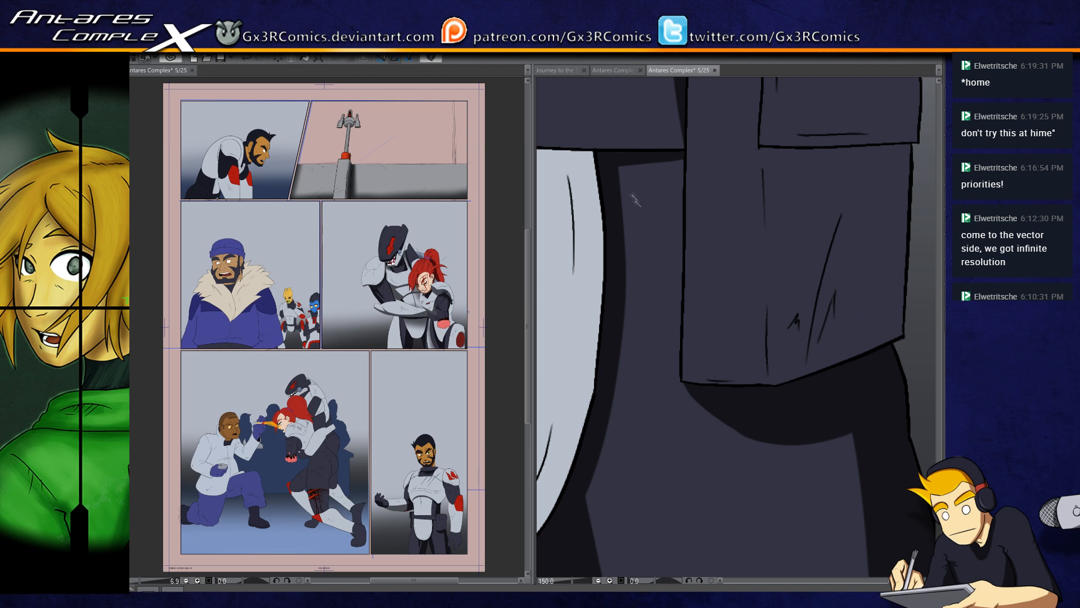
Step: Add a thin near-black shadow along the belt's divider line nearest the large pouch
left_click(644, 230)
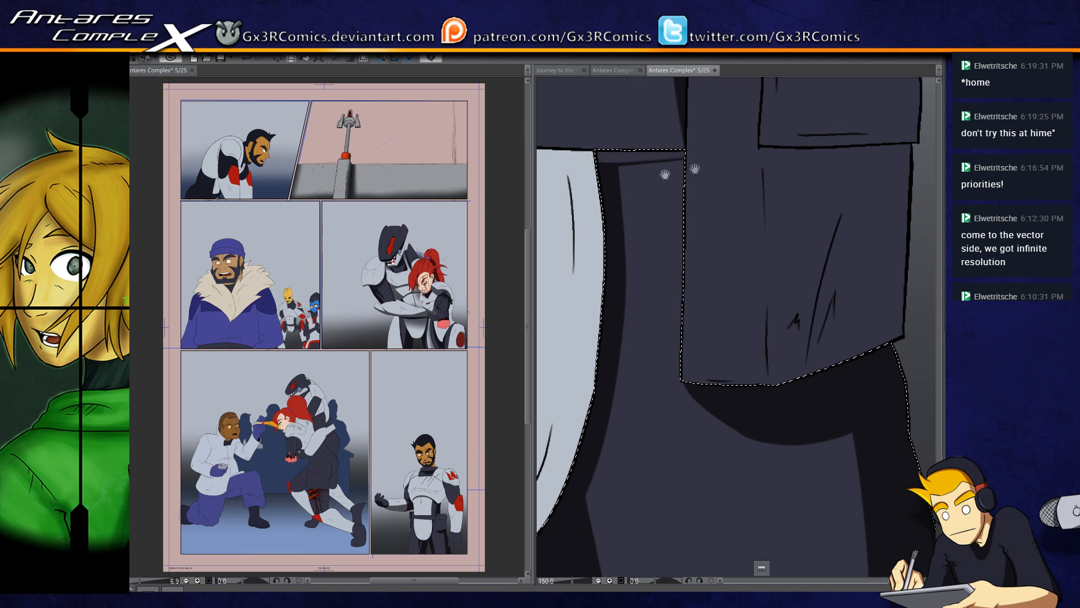
left_click_drag(602, 130, 781, 285)
left_click_drag(601, 290, 752, 290)
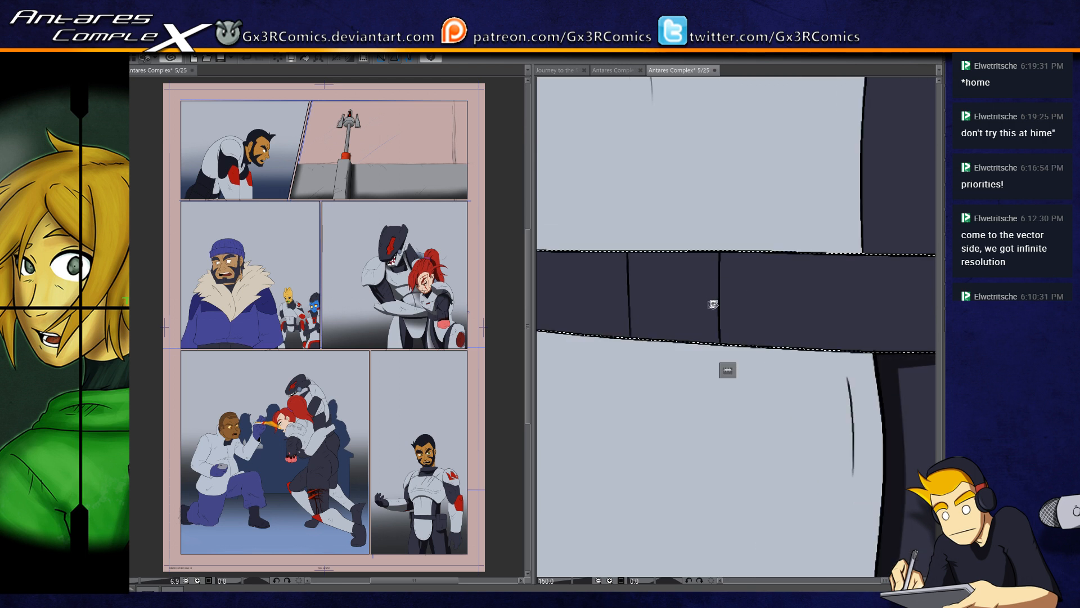
left_click(717, 287)
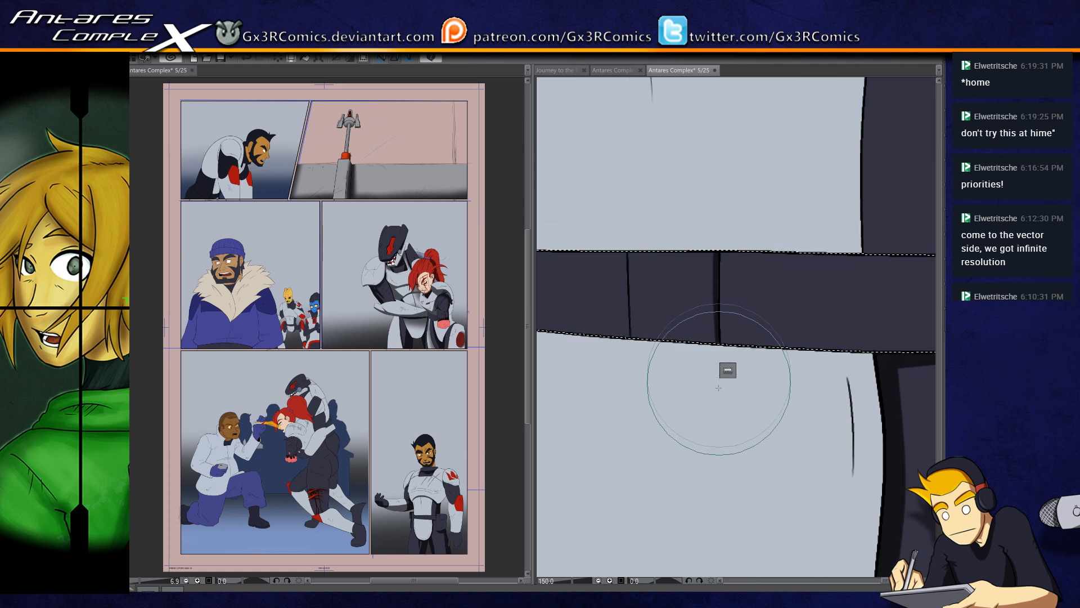
key("ctrl+d")
Step: Select the light groin plate and add a thin dark grey shadow along its upper crease on the large pouch's side
scroll(654, 341, "down", 2)
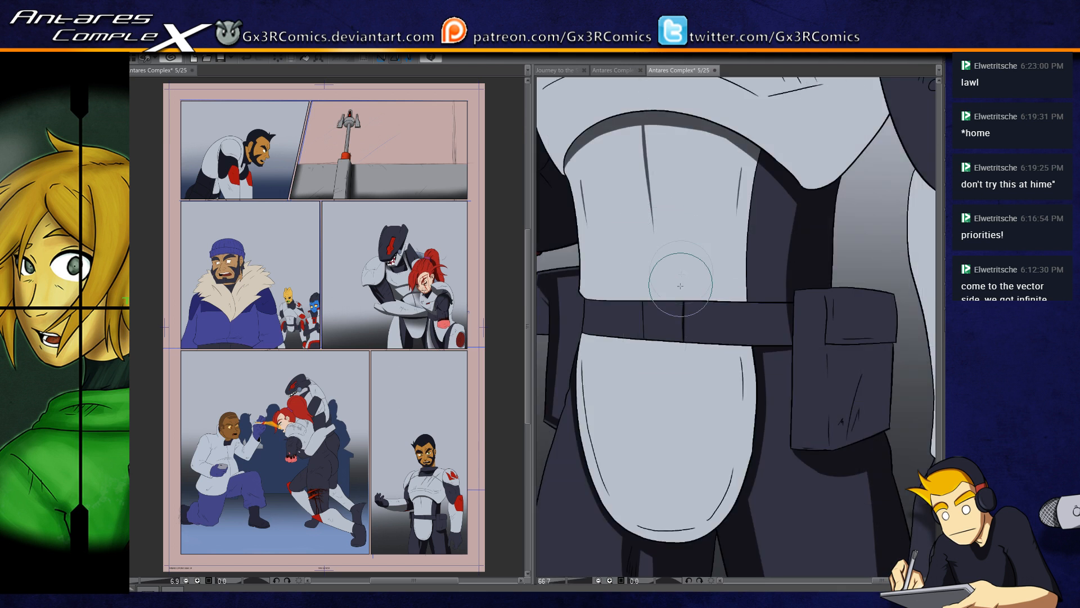
left_click_drag(695, 529, 672, 443)
key("w")
left_click(700, 351)
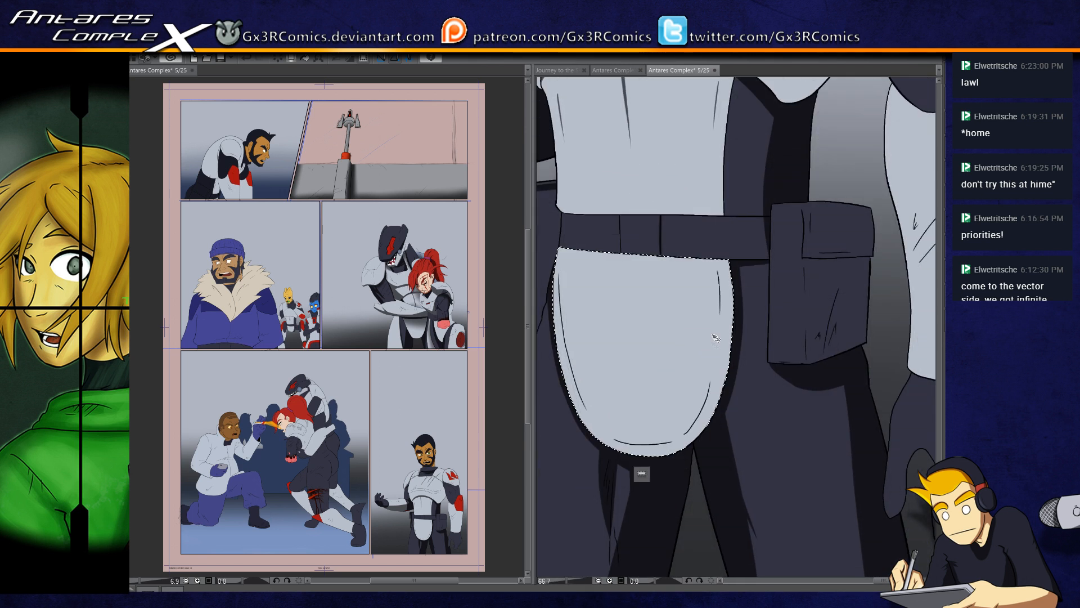
scroll(716, 336, "up", 3)
key("b")
left_click_drag(721, 197, 727, 318)
left_click_drag(706, 155, 726, 331)
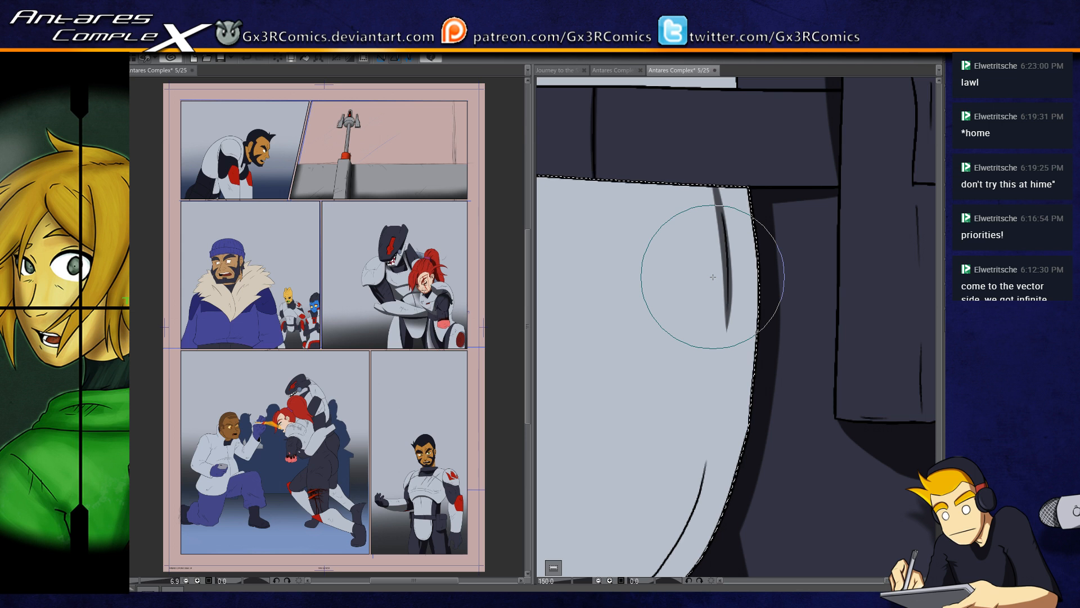
Step: Add tapered dark grey shadows along the curved crease lines near the groin plate's lower edge
mouse_move(700, 443)
left_mouse_down()
mouse_move(712, 359)
mouse_move(758, 218)
left_mouse_up()
left_click_drag(666, 387, 740, 379)
left_click_drag(614, 351, 757, 359)
key("ctrl+z")
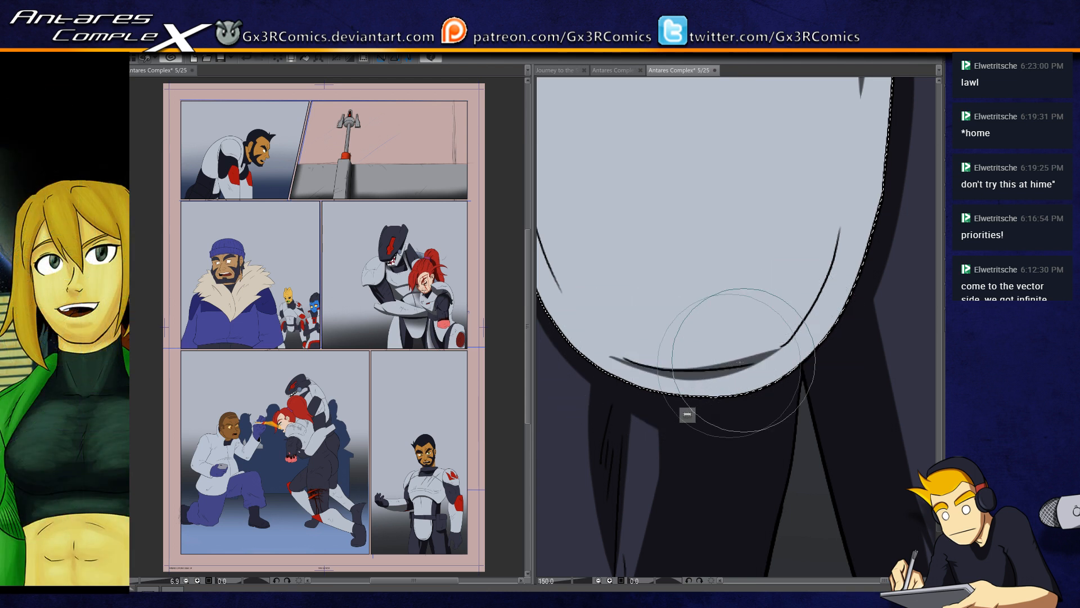
mouse_move(611, 349)
left_mouse_down()
mouse_move(669, 369)
mouse_move(795, 341)
mouse_move(763, 358)
mouse_move(818, 294)
mouse_move(775, 355)
mouse_move(838, 238)
left_mouse_up()
left_click_drag(639, 392, 655, 449)
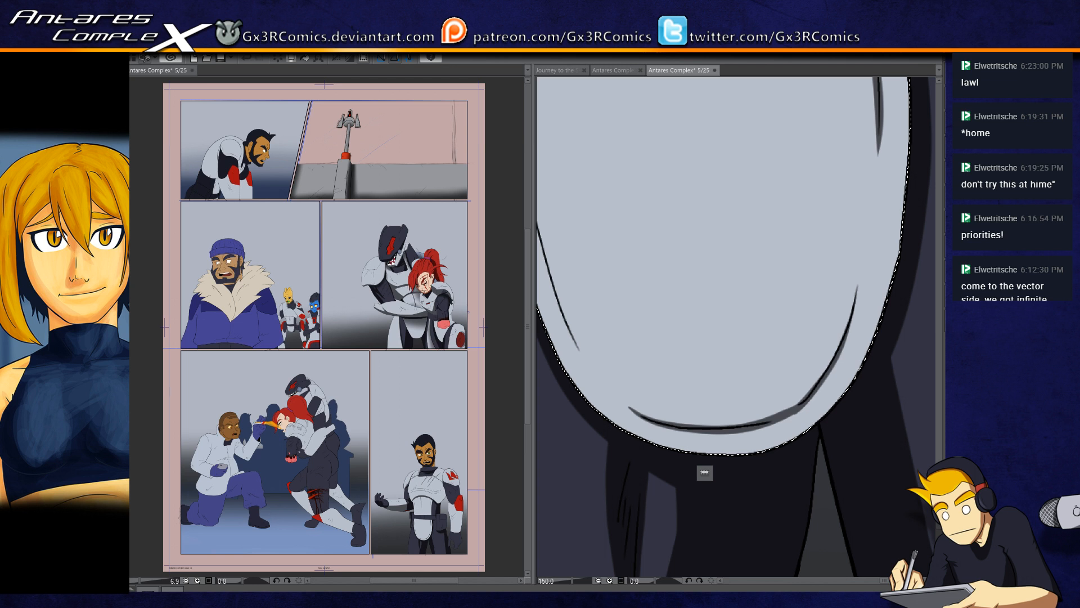
Step: Add a thin dark grey shadow along the long crease on the groin plate's side opposite the large pouch
left_click_drag(574, 241, 665, 319)
left_click_drag(614, 193, 623, 265)
key("ctrl+d")
left_click_drag(617, 174, 633, 360)
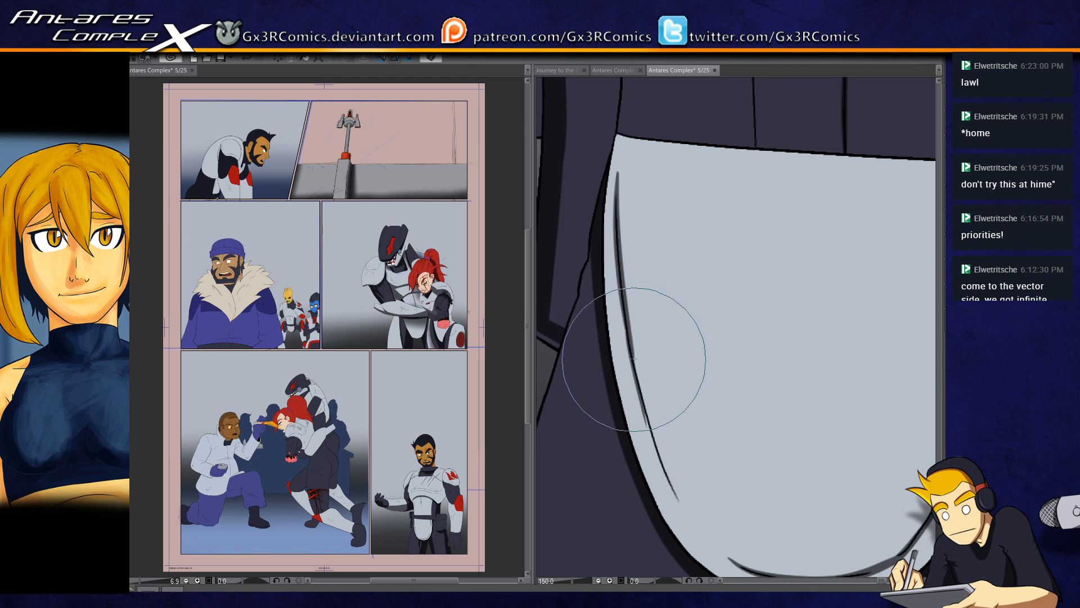
left_click_drag(591, 236, 610, 419)
Step: Deepen the near-black shading on the dark hip pouch beside the belt's far end
left_click_drag(625, 277, 622, 360)
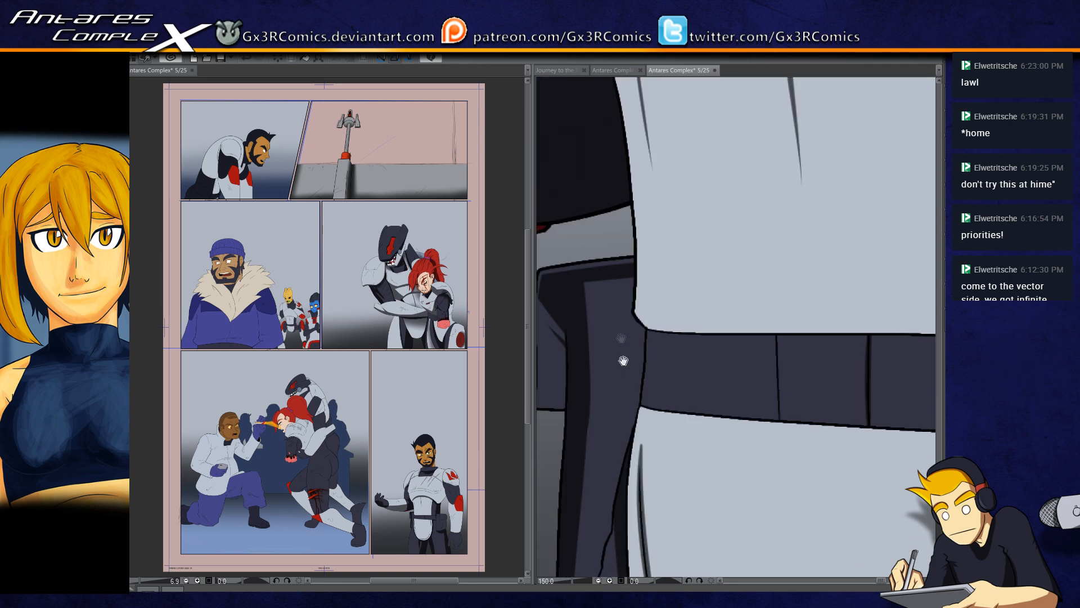
left_click_drag(593, 307, 641, 299)
key("ctrl+shift+d")
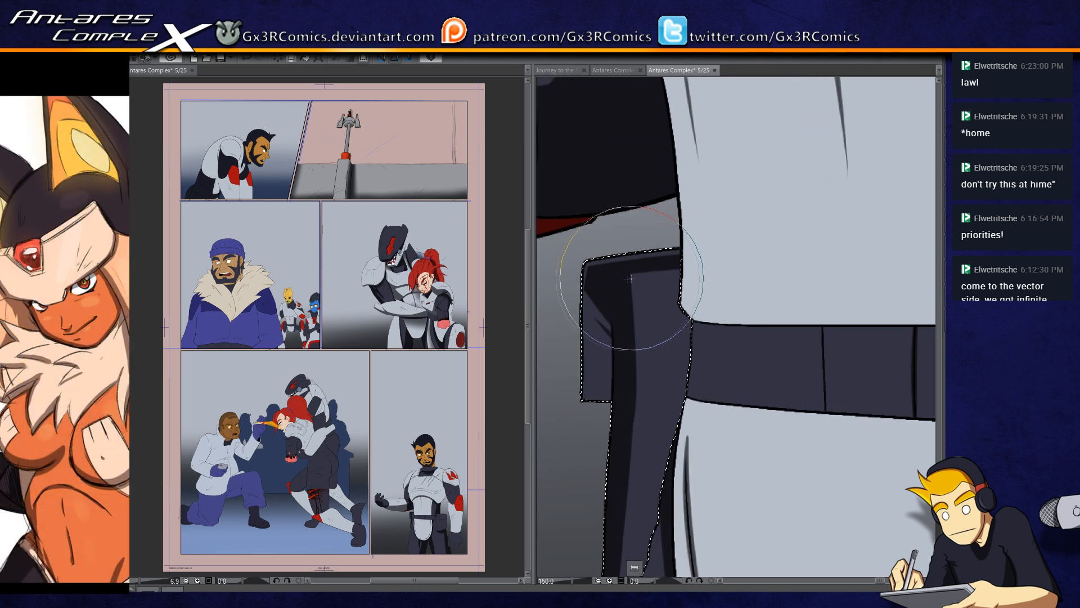
mouse_move(656, 280)
left_mouse_down()
mouse_move(633, 297)
mouse_move(637, 356)
left_mouse_up()
left_click_drag(693, 323, 636, 395)
mouse_move(693, 359)
left_mouse_down()
mouse_move(633, 431)
mouse_move(630, 483)
left_mouse_up()
key("ctrl+d")
Step: Shade the man's neck in dark brown along the beard and down to the collar
left_click_drag(664, 300, 647, 480)
left_click_drag(599, 236, 676, 474)
left_click_drag(649, 349, 626, 428)
left_click_drag(626, 309, 613, 413)
left_click_drag(665, 287, 568, 400)
left_click_drag(778, 329, 586, 408)
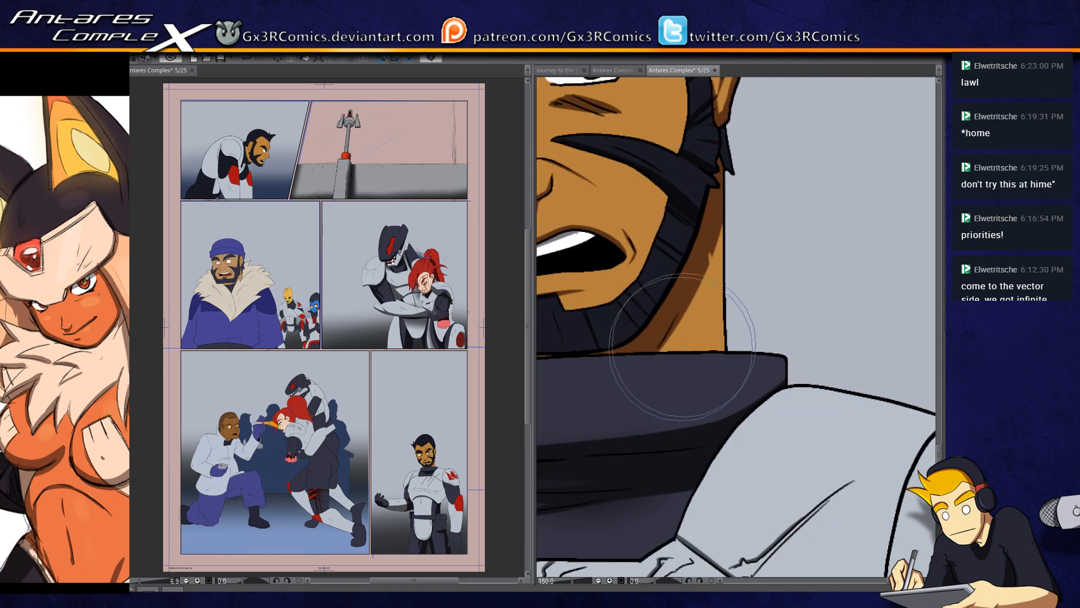
left_click(678, 342)
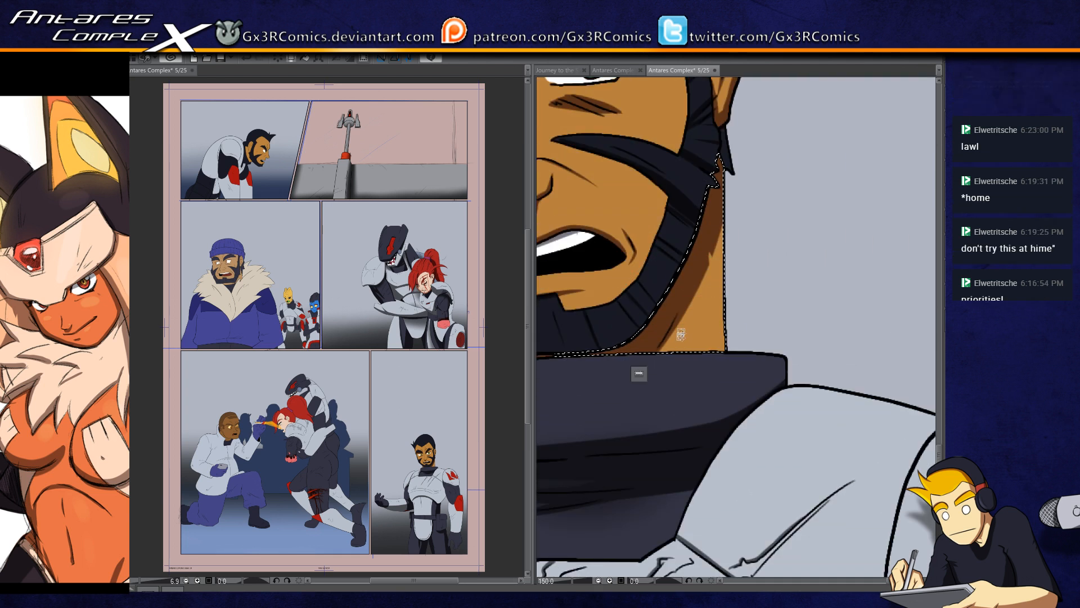
key("b")
mouse_move(714, 165)
left_mouse_down()
mouse_move(732, 208)
mouse_move(723, 332)
mouse_move(703, 365)
left_mouse_up()
left_click_drag(704, 237, 695, 423)
left_click_drag(704, 267, 684, 469)
key("ctrl+d")
Step: Select the chest armor and begin a dark grey shadow along its curved band from the side beside the dark sleeve
mouse_move(692, 209)
left_mouse_down()
mouse_move(703, 374)
mouse_move(687, 429)
left_mouse_up()
left_click_drag(704, 344, 782, 359)
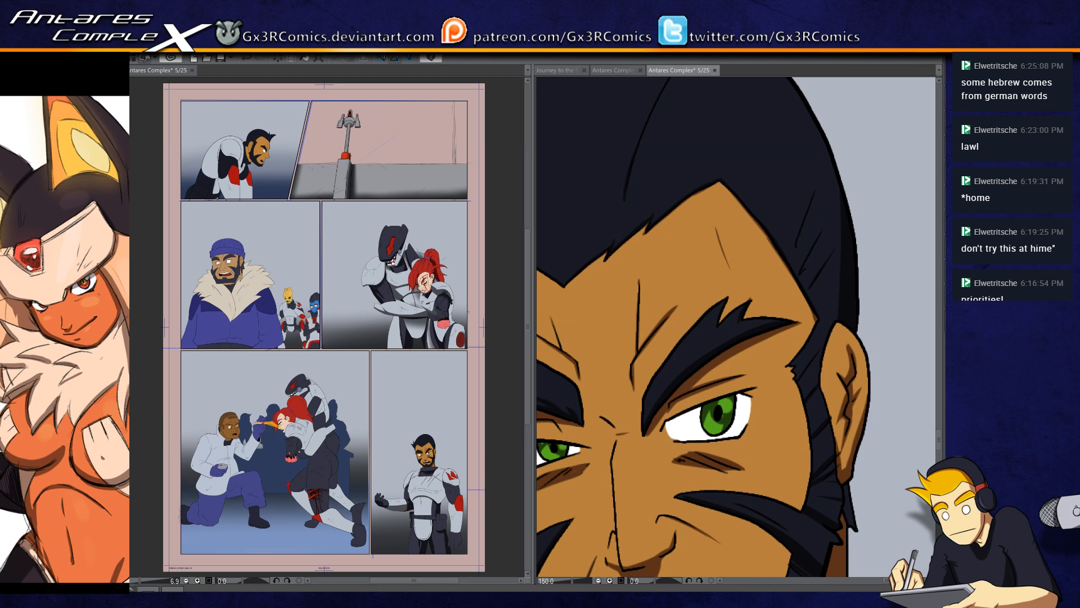
left_click_drag(747, 256, 667, 307)
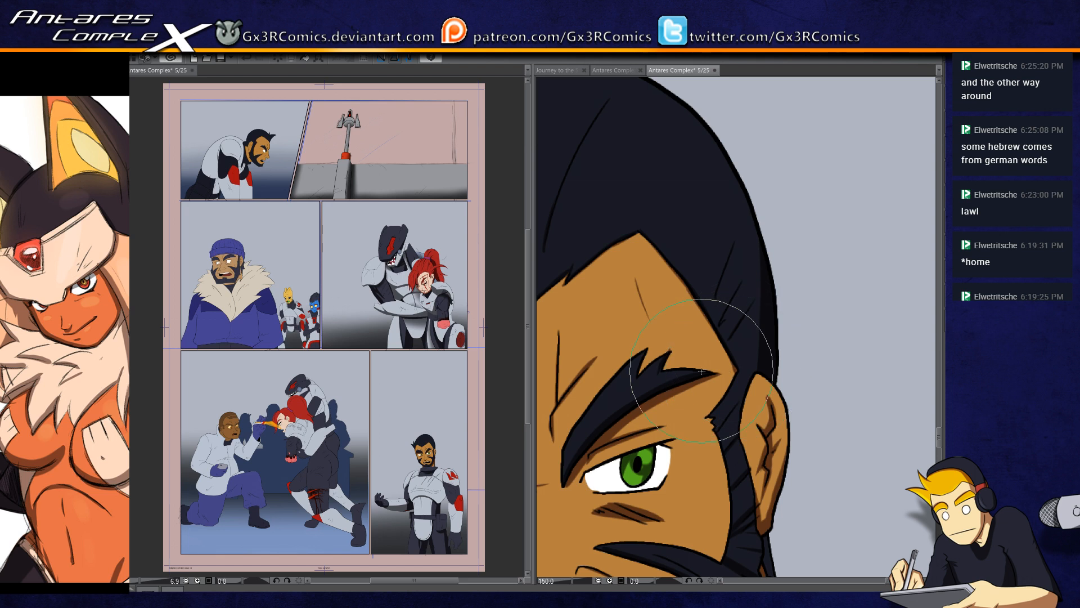
key("ctrl+minus")
key("ctrl+minus")
left_click_drag(679, 469, 691, 297)
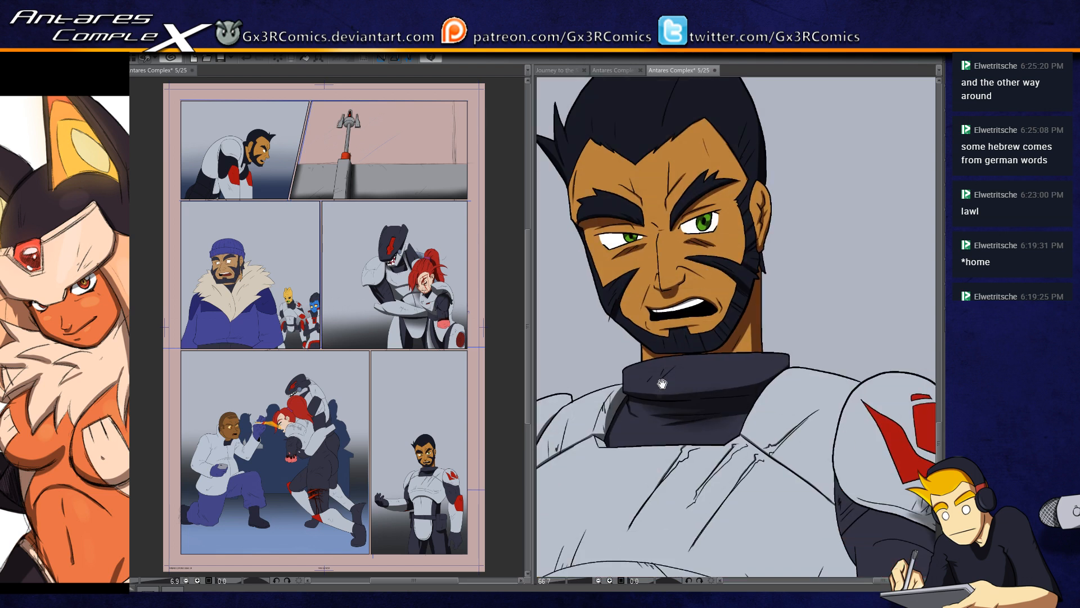
left_click_drag(625, 483, 722, 293)
left_click_drag(701, 474, 685, 421)
left_click(681, 350)
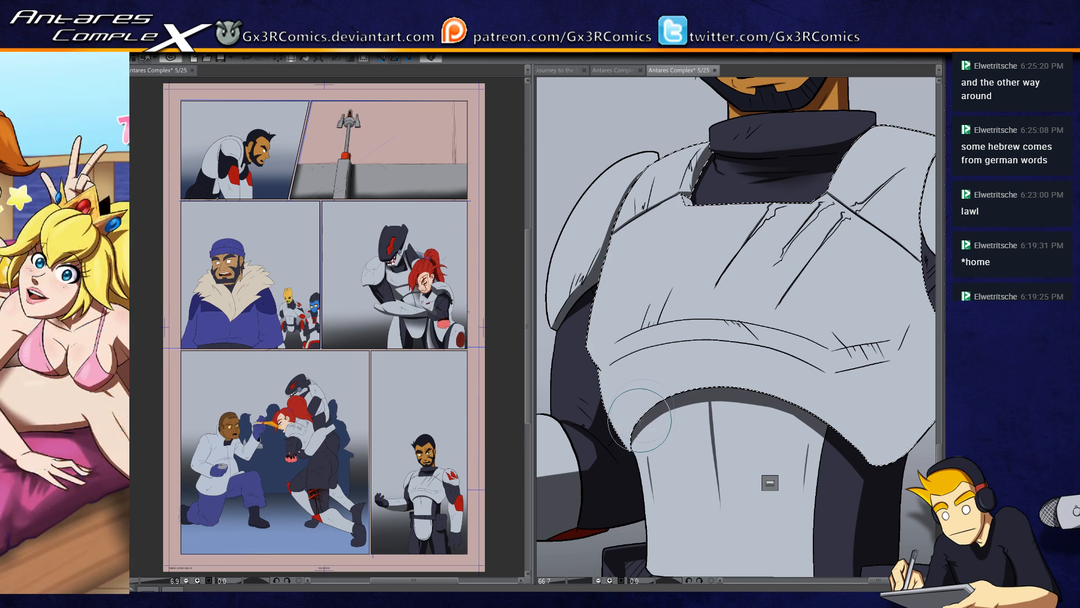
scroll(640, 419, "up", 2)
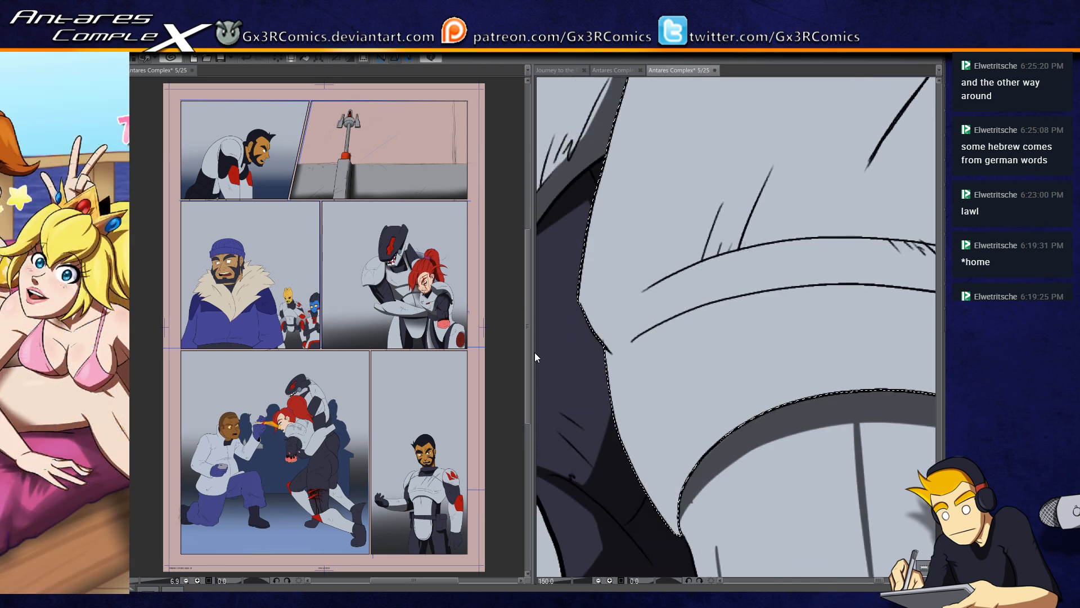
mouse_move(534, 352)
left_mouse_down()
mouse_move(433, 352)
mouse_move(681, 289)
mouse_move(630, 299)
mouse_move(723, 261)
mouse_move(703, 257)
left_mouse_up()
key("ctrl+z")
mouse_move(542, 341)
left_mouse_down()
mouse_move(686, 264)
mouse_move(593, 316)
mouse_move(657, 291)
mouse_move(782, 263)
left_mouse_up()
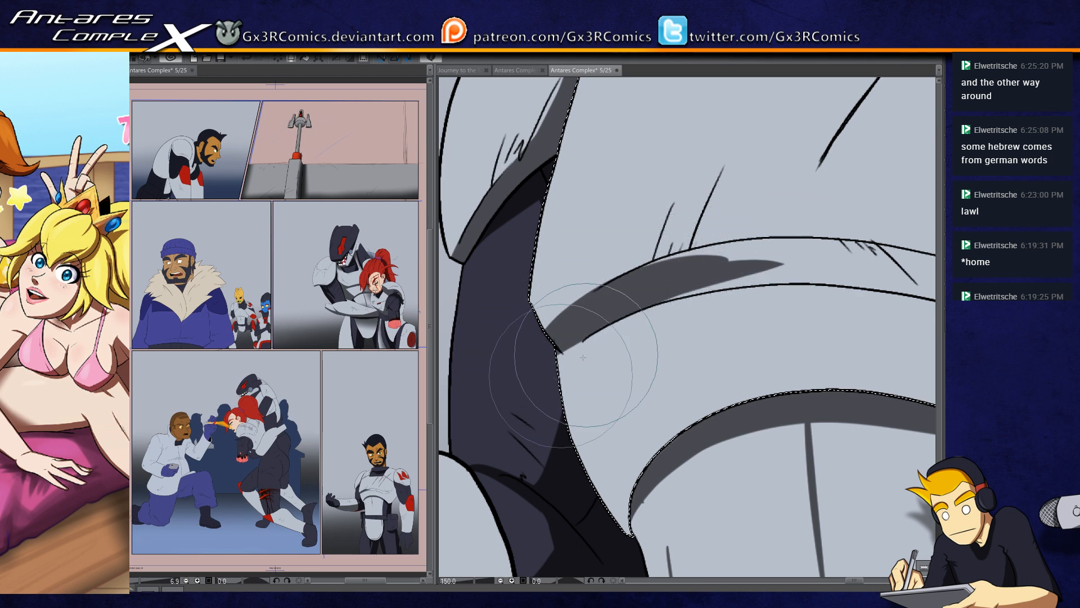
left_click_drag(566, 360, 851, 265)
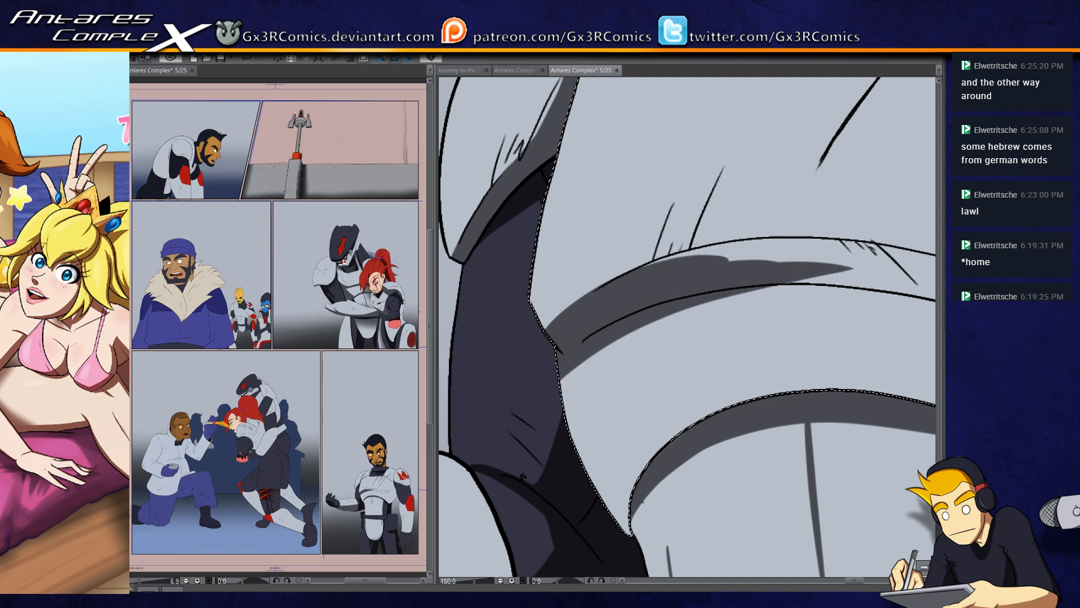
Step: Extend the dark grey shadow along the chest armor's curved band, filling it up to the V-shaped notch
left_click_drag(749, 323, 620, 332)
mouse_move(682, 256)
left_mouse_down()
mouse_move(795, 241)
mouse_move(760, 265)
mouse_move(563, 315)
mouse_move(602, 288)
left_mouse_up()
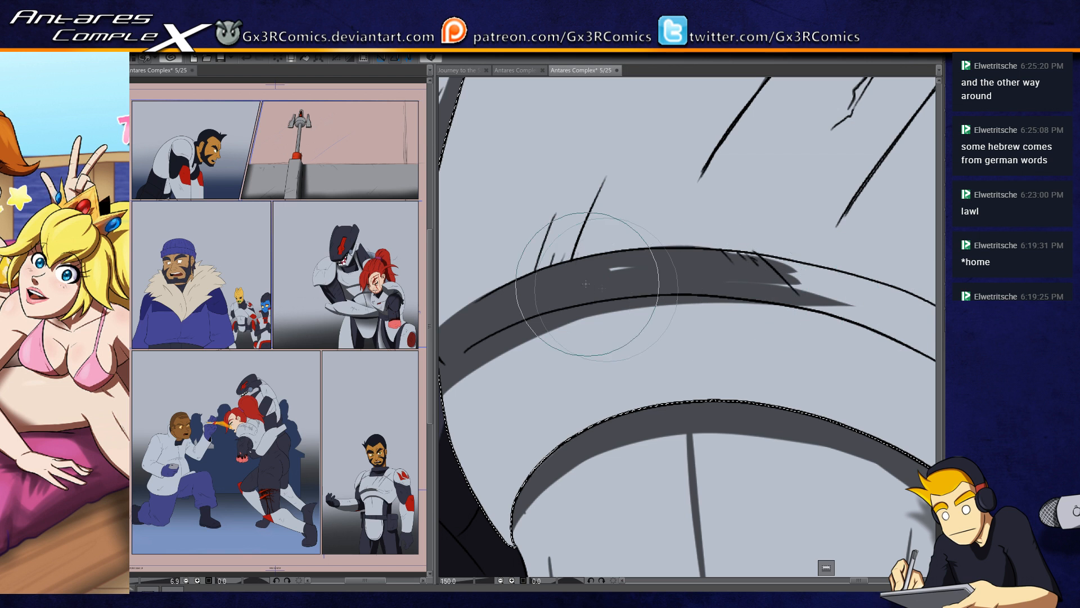
mouse_move(725, 273)
left_mouse_down()
mouse_move(592, 265)
mouse_move(741, 278)
left_mouse_up()
left_click_drag(605, 252, 798, 308)
left_click_drag(534, 290, 762, 329)
mouse_move(591, 301)
left_mouse_down()
mouse_move(753, 317)
mouse_move(664, 300)
mouse_move(637, 279)
mouse_move(770, 328)
mouse_move(638, 299)
mouse_move(830, 369)
left_mouse_up()
mouse_move(702, 319)
left_mouse_down()
mouse_move(811, 366)
mouse_move(750, 377)
mouse_move(606, 373)
left_mouse_up()
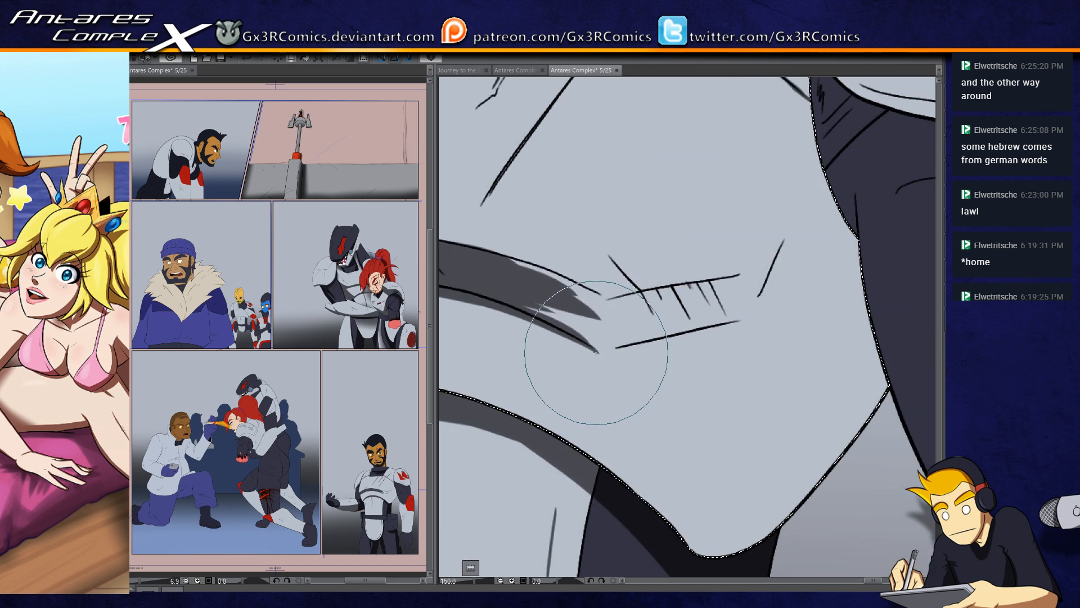
left_click_drag(599, 354, 626, 348)
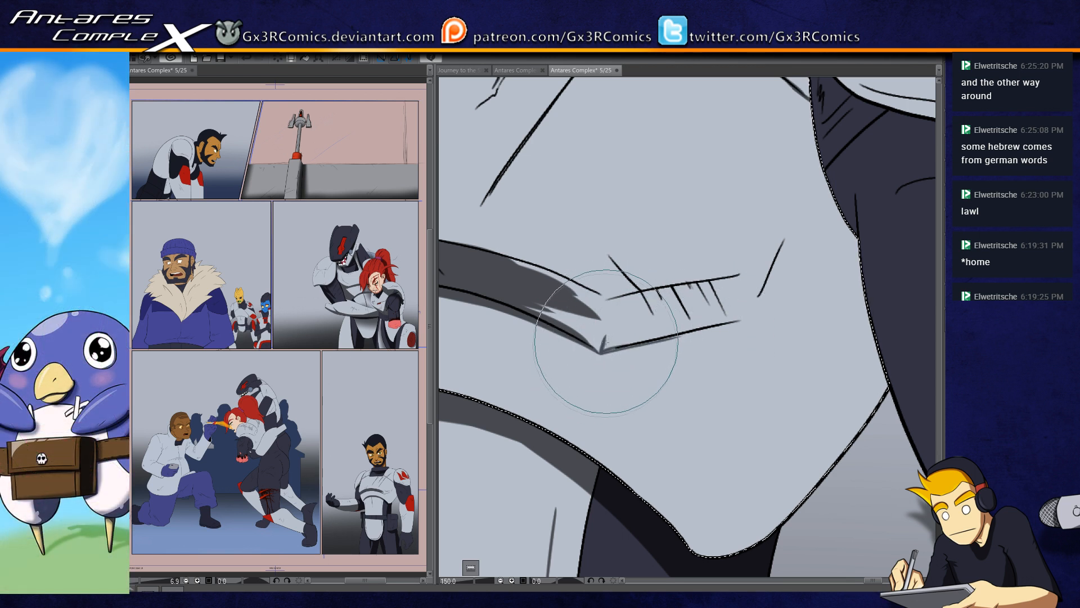
left_click_drag(508, 259, 558, 276)
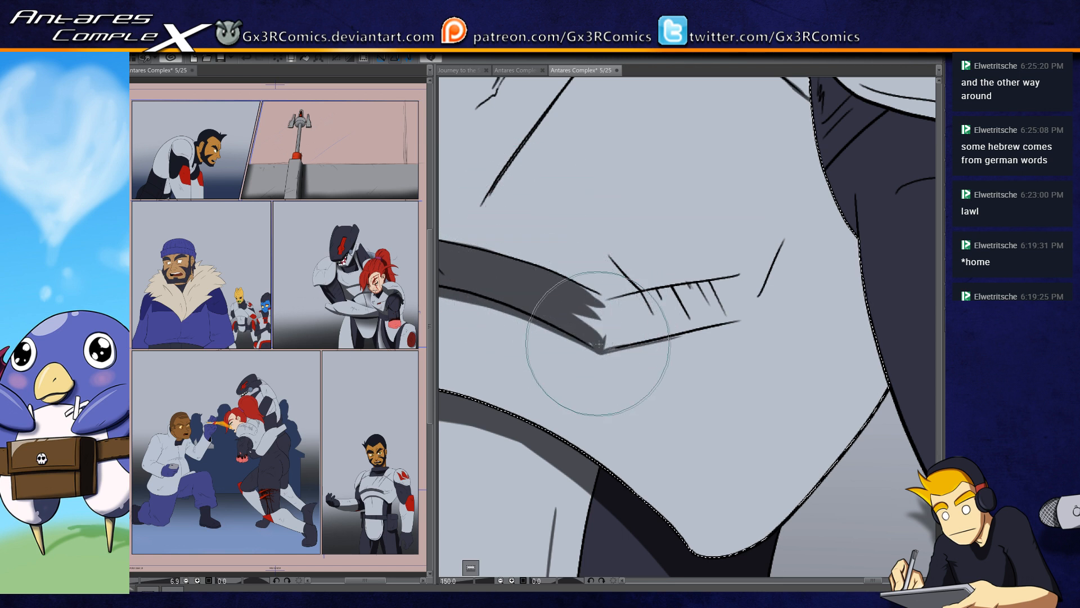
Step: Shade the chest band in dark grey from the notch across the angled scratches and up to the armpit
left_click_drag(603, 350, 751, 320)
key("ctrl+z")
mouse_move(604, 351)
left_mouse_down()
mouse_move(737, 317)
mouse_move(601, 347)
mouse_move(744, 309)
mouse_move(603, 338)
mouse_move(732, 310)
mouse_move(610, 324)
mouse_move(649, 317)
mouse_move(567, 298)
mouse_move(615, 306)
mouse_move(565, 287)
mouse_move(616, 307)
mouse_move(568, 286)
mouse_move(612, 308)
mouse_move(575, 294)
mouse_move(612, 331)
mouse_move(596, 332)
mouse_move(661, 309)
mouse_move(581, 321)
mouse_move(704, 287)
mouse_move(582, 312)
mouse_move(764, 274)
mouse_move(632, 317)
mouse_move(773, 277)
mouse_move(667, 314)
mouse_move(779, 302)
mouse_move(694, 317)
mouse_move(727, 283)
mouse_move(767, 267)
mouse_move(722, 280)
mouse_move(856, 123)
left_mouse_up()
mouse_move(732, 304)
left_mouse_down()
mouse_move(843, 148)
mouse_move(743, 307)
mouse_move(849, 151)
mouse_move(750, 312)
mouse_move(838, 169)
mouse_move(765, 308)
mouse_move(784, 281)
left_mouse_up()
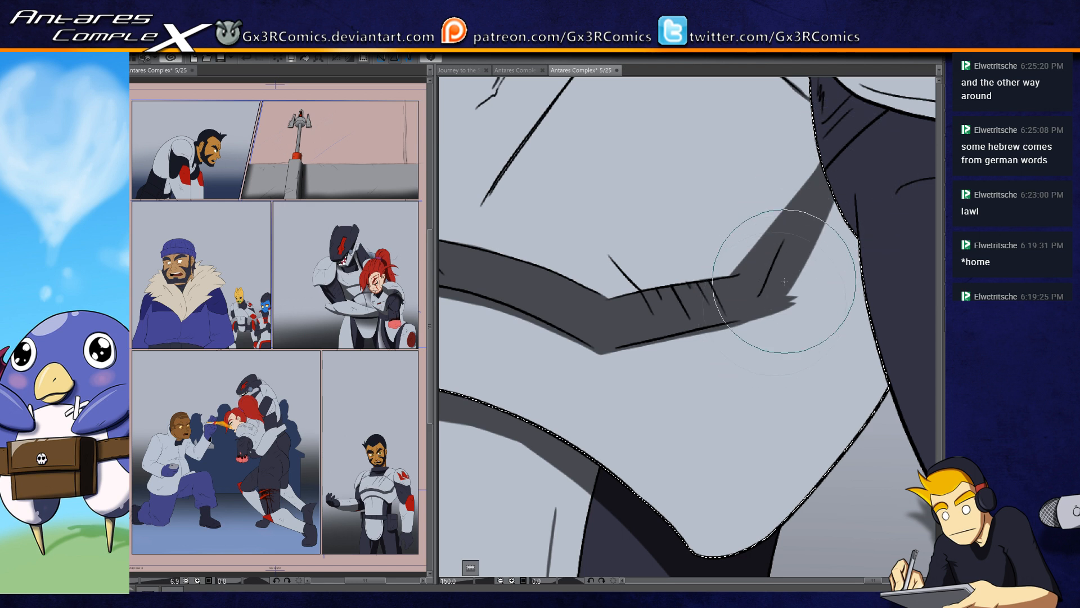
mouse_move(827, 234)
left_mouse_down()
mouse_move(766, 353)
mouse_move(764, 337)
left_mouse_up()
mouse_move(809, 270)
left_mouse_down()
mouse_move(733, 379)
mouse_move(620, 415)
mouse_move(526, 487)
left_mouse_up()
left_click_drag(671, 369, 644, 422)
left_click_drag(730, 262, 779, 444)
key("ctrl+z")
mouse_move(728, 245)
left_mouse_down()
mouse_move(723, 315)
mouse_move(794, 506)
left_mouse_up()
key("ctrl+z")
mouse_move(734, 262)
left_mouse_down()
mouse_move(725, 293)
mouse_move(820, 512)
mouse_move(766, 398)
mouse_move(722, 254)
mouse_move(790, 513)
left_mouse_up()
key("ctrl+z")
Step: Add thin grey shadows along the scratches on the chest armor and save the page
mouse_move(719, 437)
left_mouse_down()
mouse_move(704, 426)
mouse_move(735, 345)
mouse_move(669, 416)
left_mouse_up()
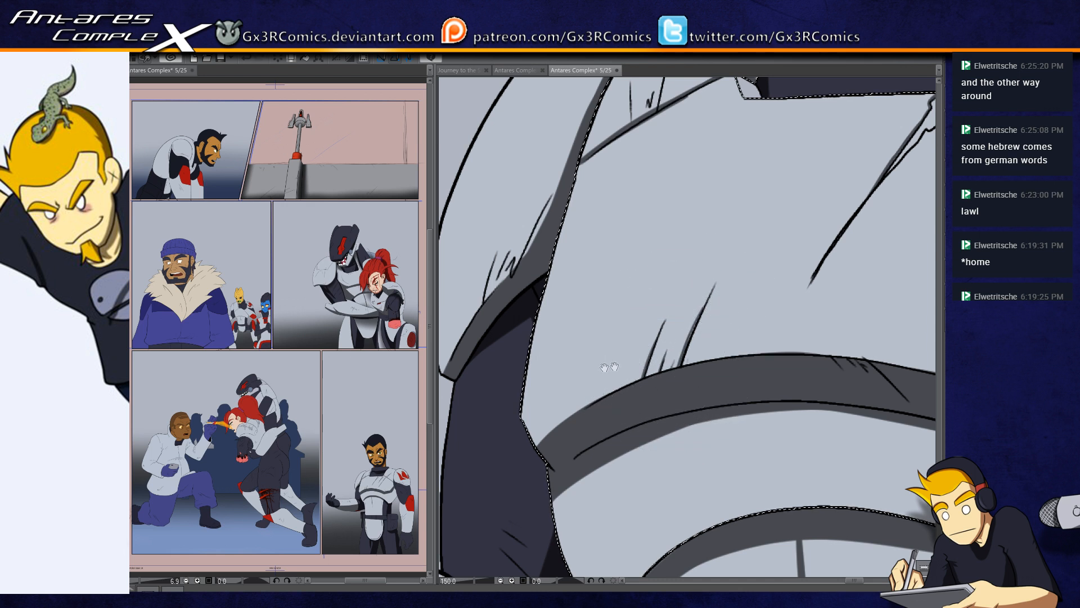
left_click_drag(625, 366, 653, 332)
left_click_drag(833, 303, 717, 348)
mouse_move(792, 367)
left_mouse_down()
mouse_move(638, 305)
mouse_move(652, 336)
left_mouse_up()
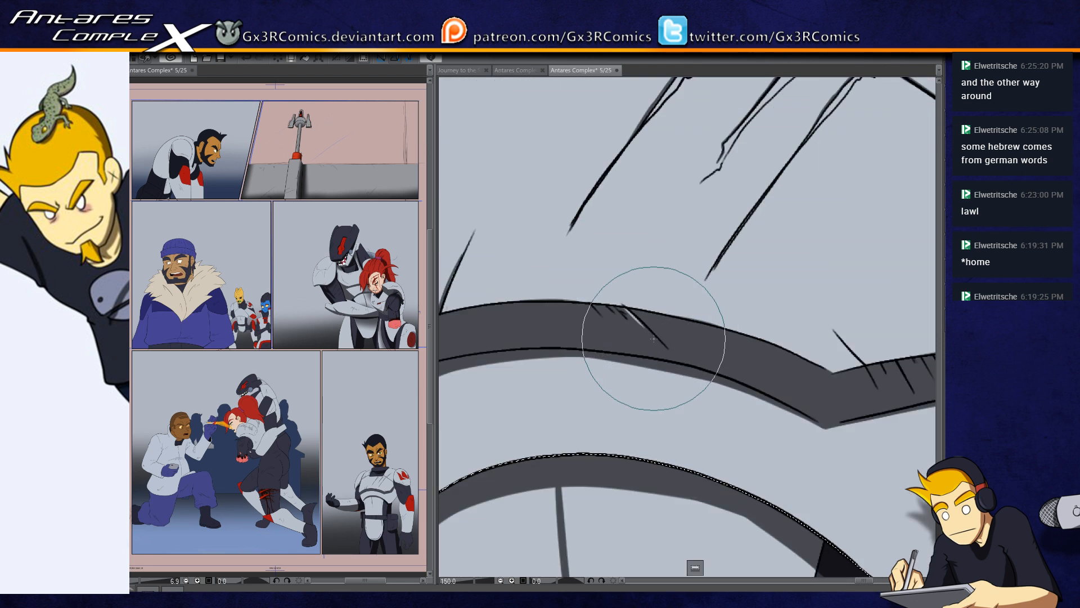
mouse_move(613, 219)
left_mouse_down()
mouse_move(620, 328)
mouse_move(603, 360)
left_mouse_up()
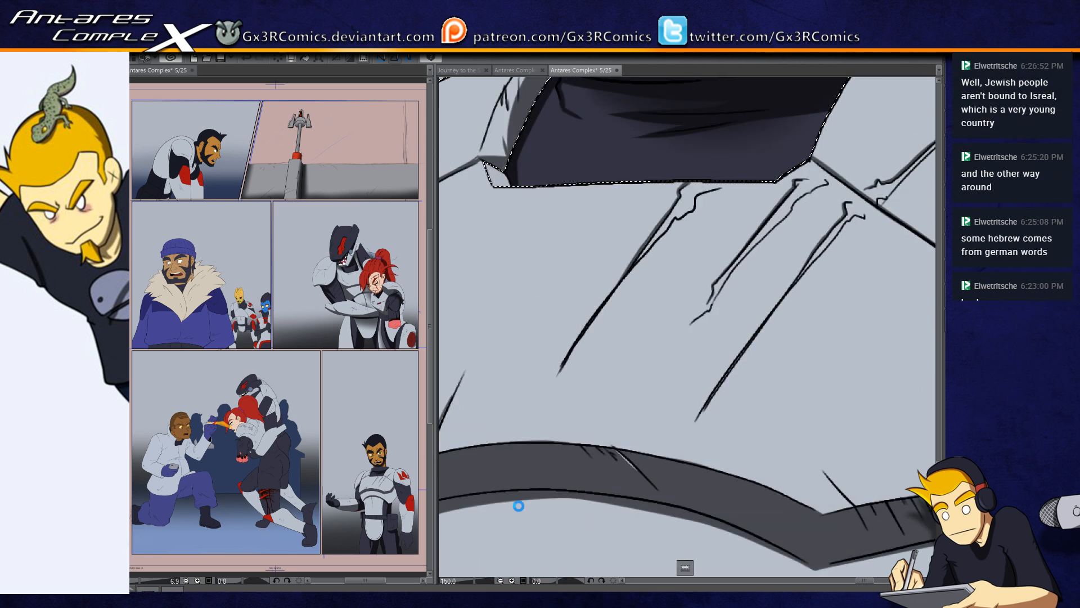
key("ctrl+s")
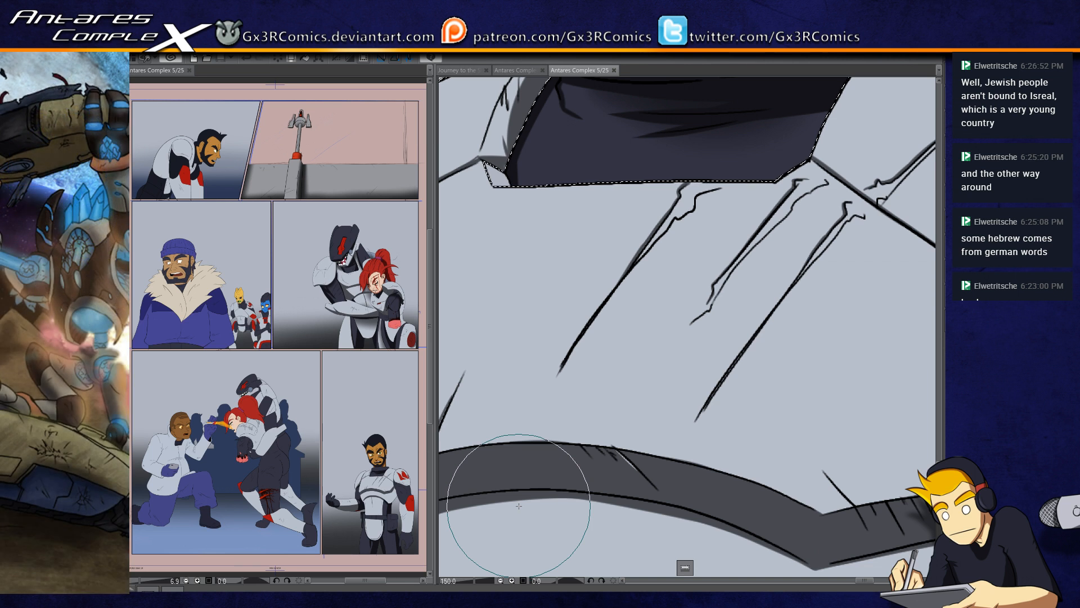
Step: Deselect the chest armor, select the dark fabric at the red-haired woman's waist, and shade its side and lower edge in near-black
mouse_move(504, 244)
left_mouse_down()
mouse_move(552, 328)
mouse_move(593, 360)
left_mouse_up()
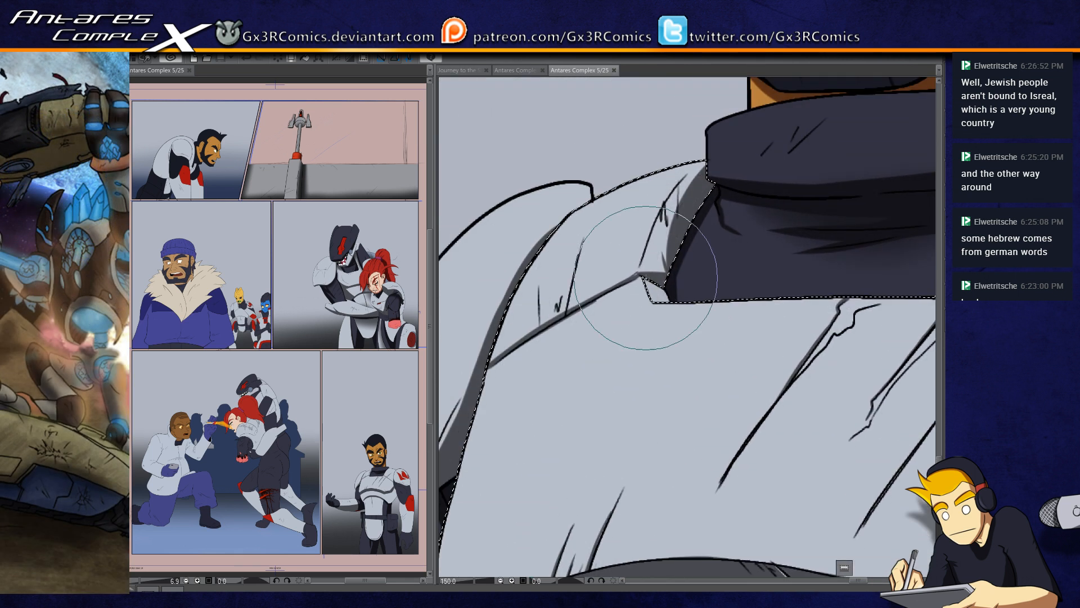
key("ctrl+d")
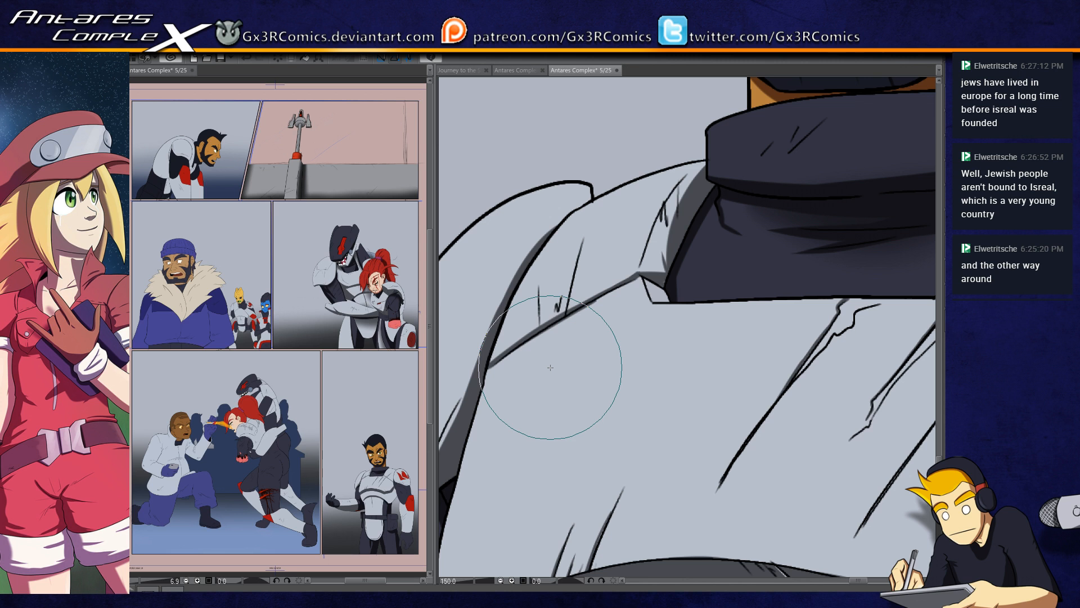
left_click_drag(569, 459, 505, 410)
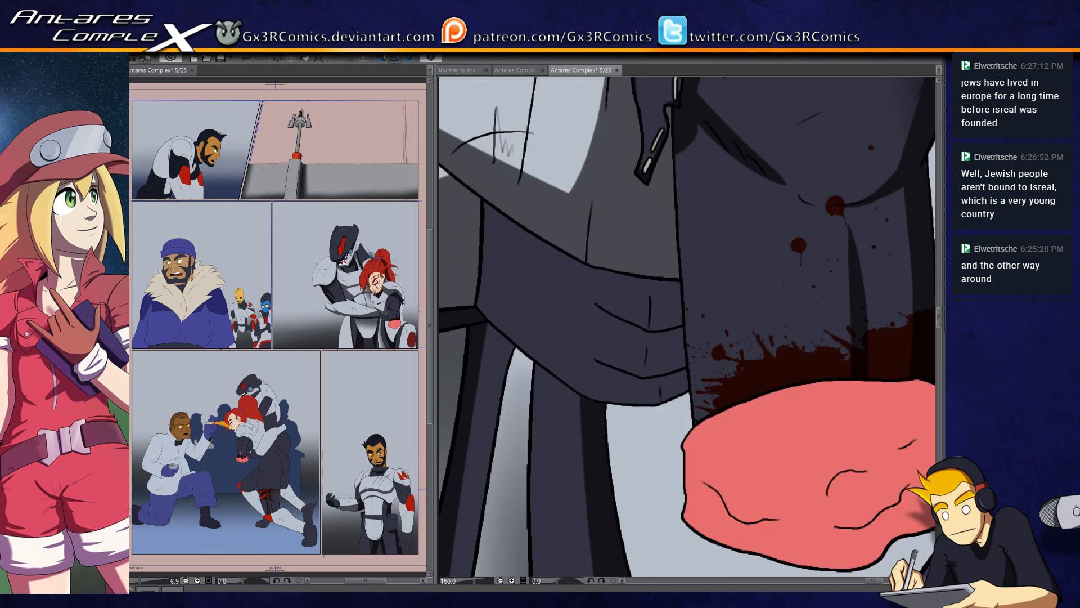
left_click_drag(785, 372, 650, 331)
left_click(662, 415)
left_click_drag(575, 404, 788, 466)
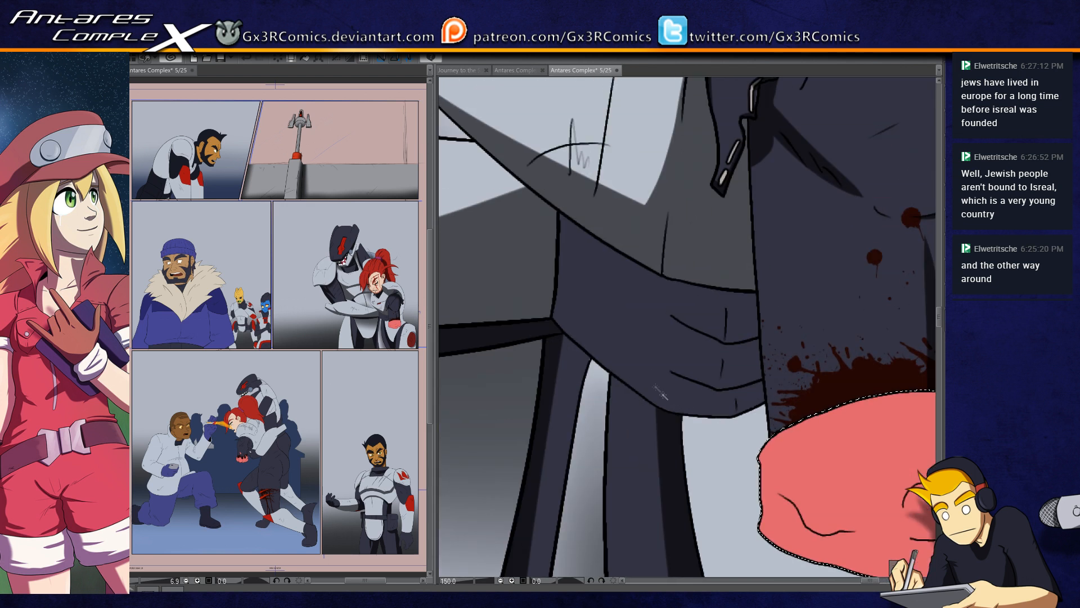
left_click(655, 375)
key("b")
mouse_move(567, 310)
left_mouse_down()
mouse_move(543, 241)
mouse_move(572, 334)
mouse_move(525, 229)
mouse_move(644, 412)
mouse_move(581, 318)
mouse_move(590, 318)
mouse_move(561, 161)
mouse_move(590, 336)
mouse_move(599, 308)
mouse_move(612, 340)
mouse_move(653, 374)
mouse_move(587, 348)
mouse_move(818, 409)
left_mouse_up()
left_click_drag(647, 398, 720, 391)
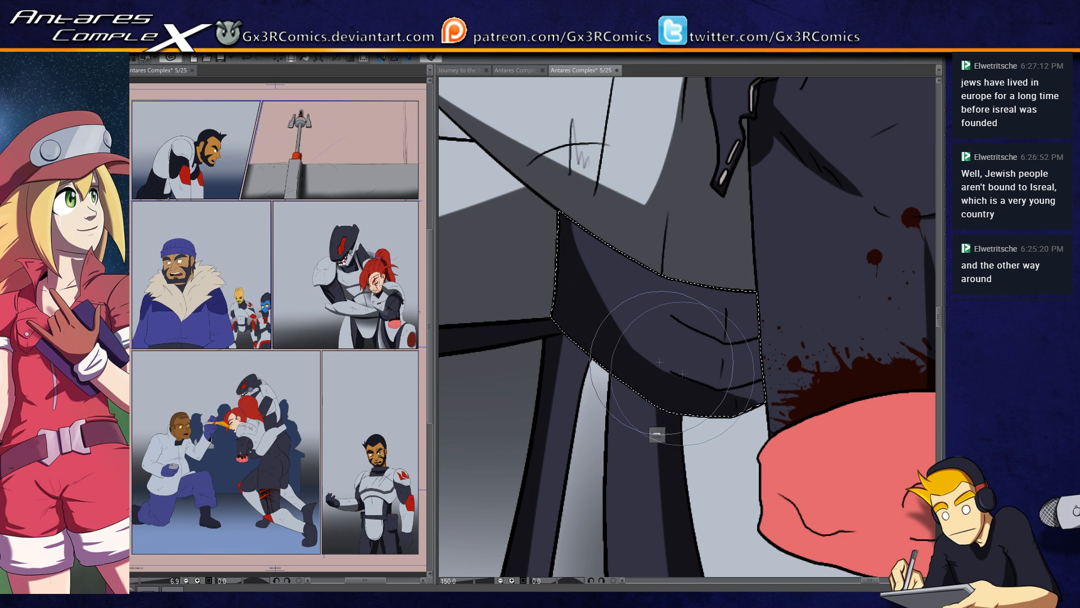
Step: Add dark shadows beneath the fabric folds at the red-haired woman's waist
mouse_move(779, 388)
left_mouse_down()
mouse_move(685, 405)
mouse_move(808, 375)
mouse_move(674, 369)
mouse_move(703, 384)
mouse_move(728, 381)
mouse_move(810, 346)
left_mouse_up()
key("ctrl+z")
mouse_move(667, 314)
left_mouse_down()
mouse_move(717, 341)
mouse_move(804, 328)
left_mouse_up()
mouse_move(671, 316)
left_mouse_down()
mouse_move(741, 344)
mouse_move(817, 326)
left_mouse_up()
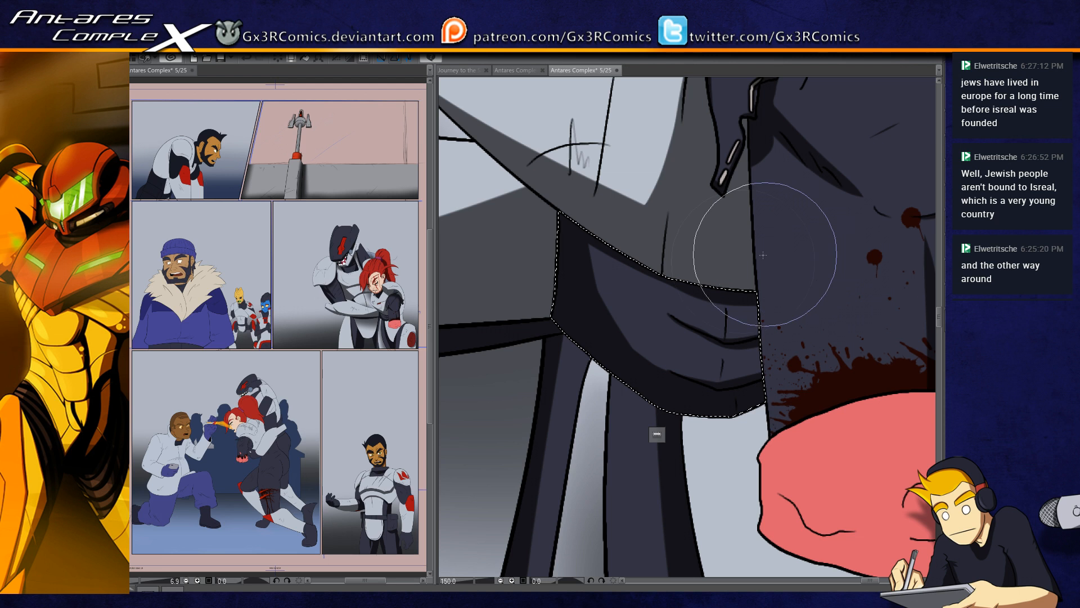
Step: Select the light hip armor around the pink stump cover, shade its inner edge in dark grey, and clear the selection
left_click_drag(747, 482, 718, 365)
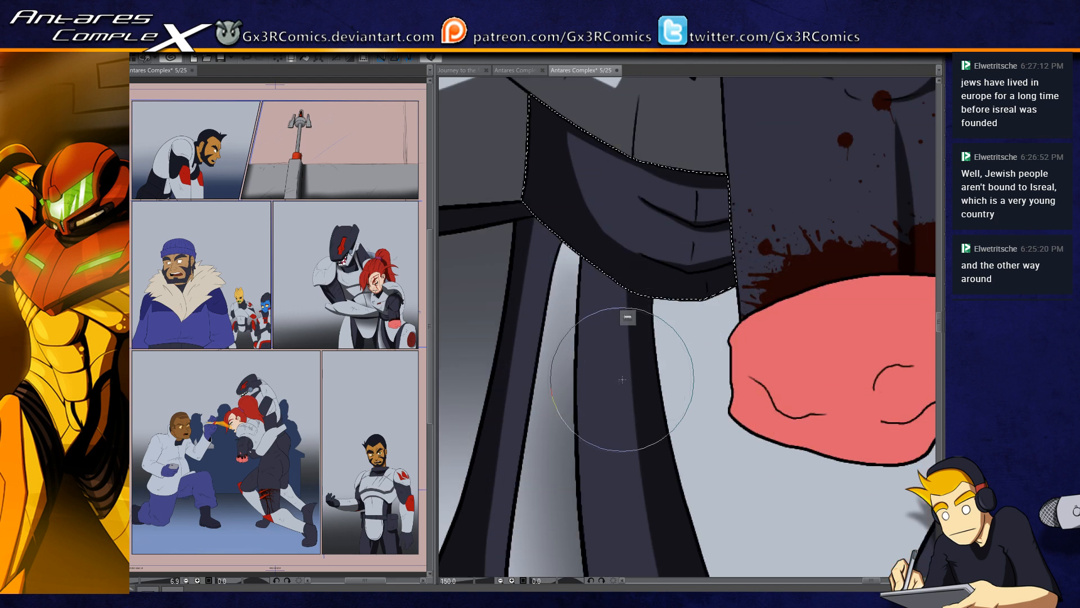
scroll(616, 371, "down", 3)
mouse_move(677, 491)
left_mouse_down()
mouse_move(646, 420)
mouse_move(708, 454)
left_mouse_up()
left_click(627, 355)
left_click_drag(598, 439, 713, 434)
left_click_drag(584, 407, 687, 366)
left_click_drag(592, 262, 658, 451)
left_click_drag(594, 293, 666, 482)
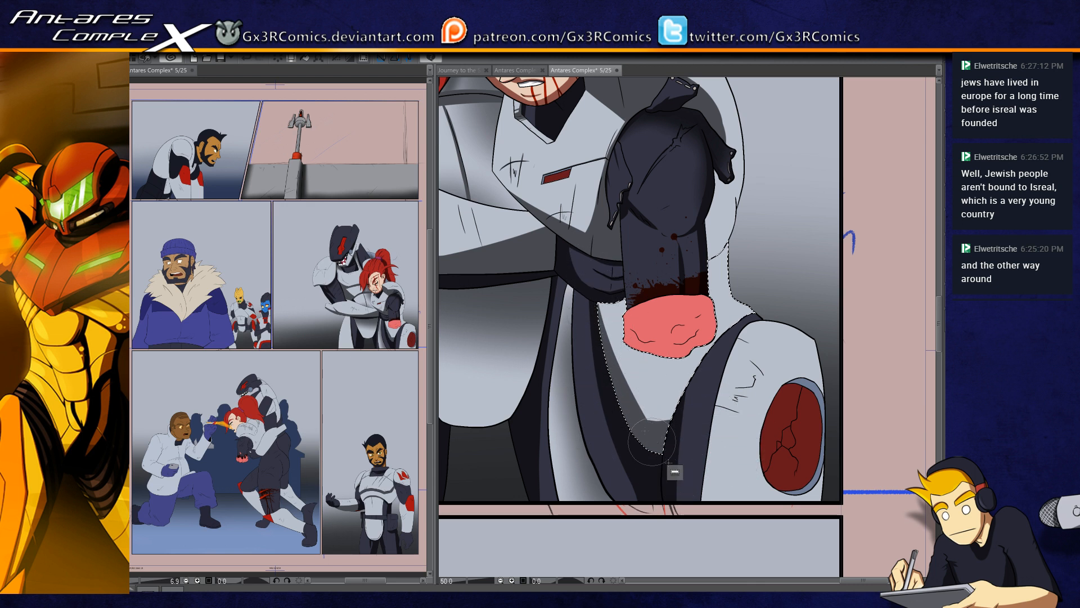
left_click_drag(614, 355, 656, 439)
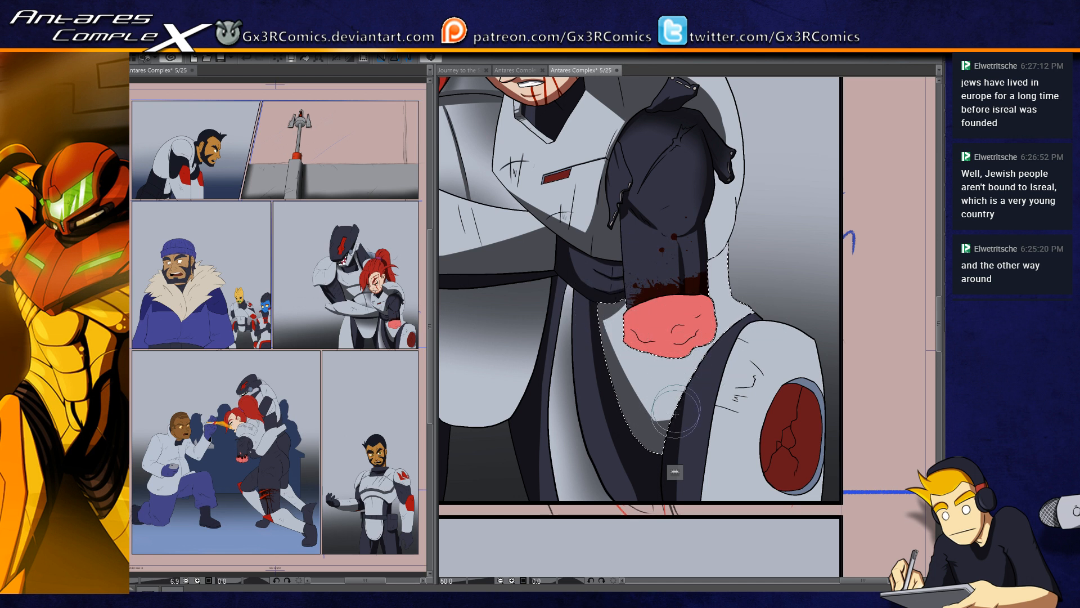
left_click_drag(684, 316, 636, 386)
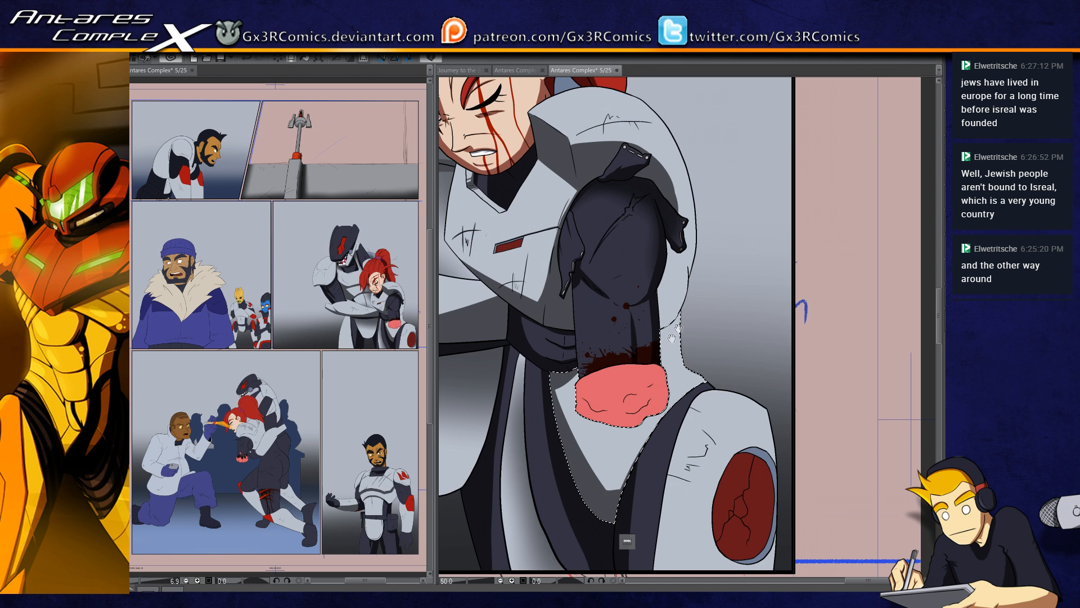
left_click_drag(633, 341, 691, 276)
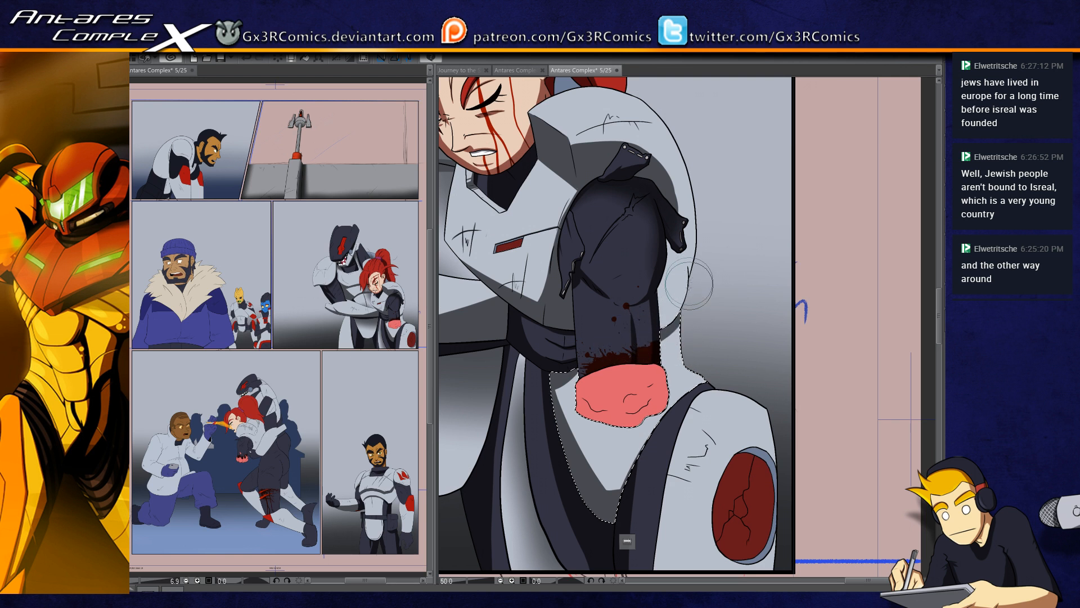
key("ctrl+d")
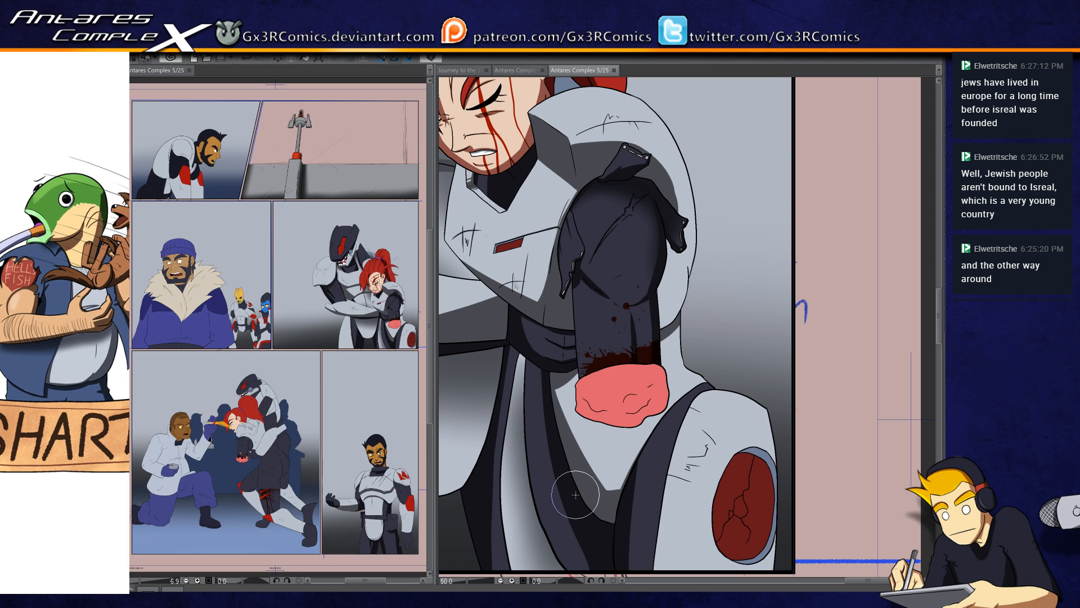
Step: Select the torn cloth flap on the woman's shoulder, shade its base in near-black, and clear the selection
left_click_drag(627, 133, 595, 186)
left_click(595, 218)
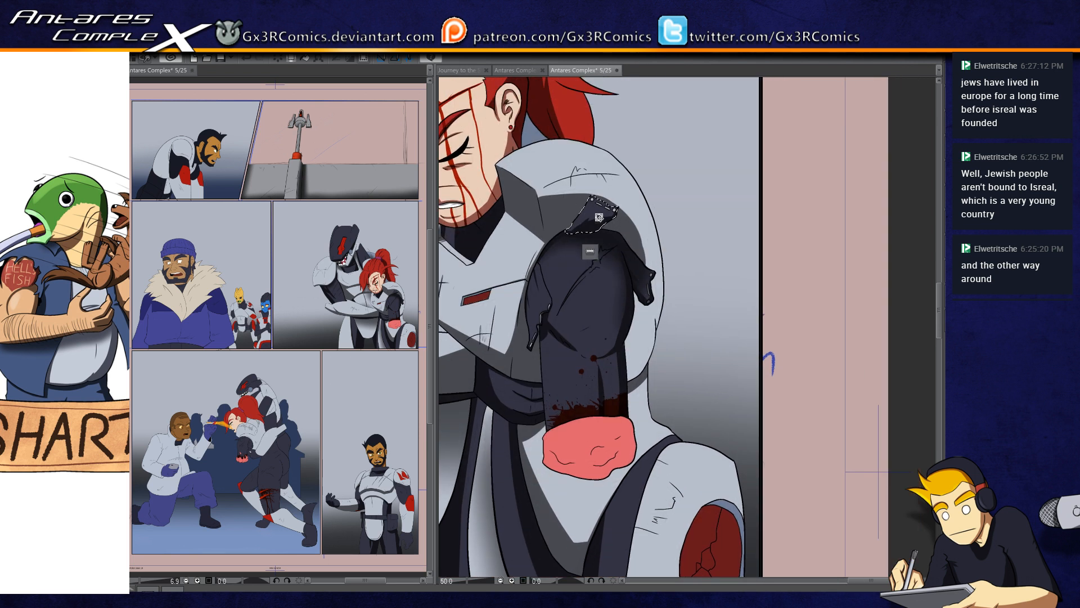
scroll(598, 229, "up", 3)
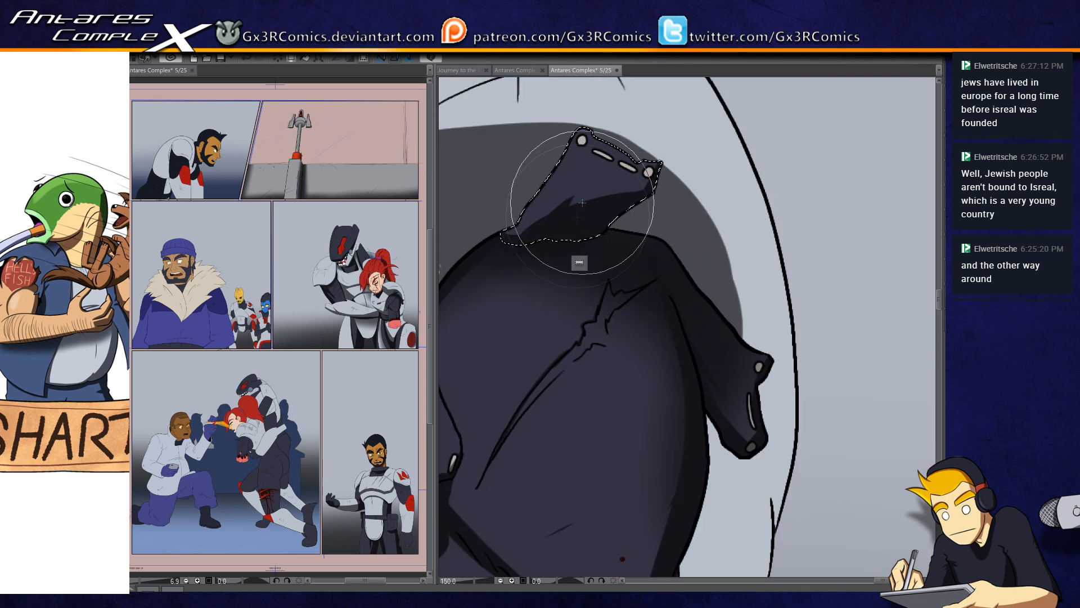
left_click_drag(506, 243, 582, 233)
key("ctrl+d")
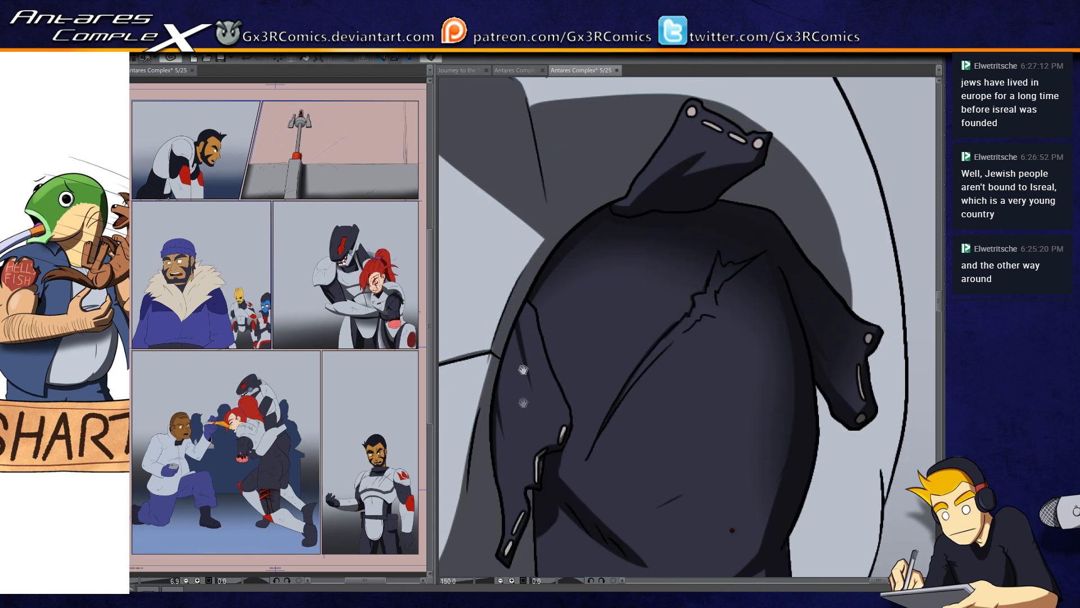
Step: Select the shoulder armor and extend the dark grey cast shadow below the sleeve's outer torn flap
scroll(561, 423, "down", 3)
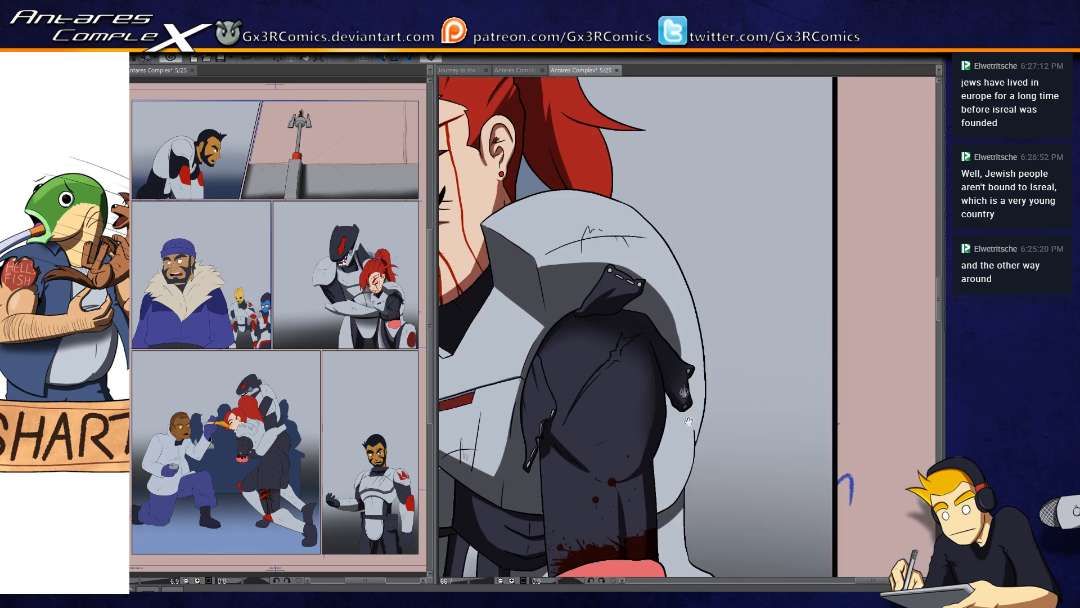
left_click(680, 303)
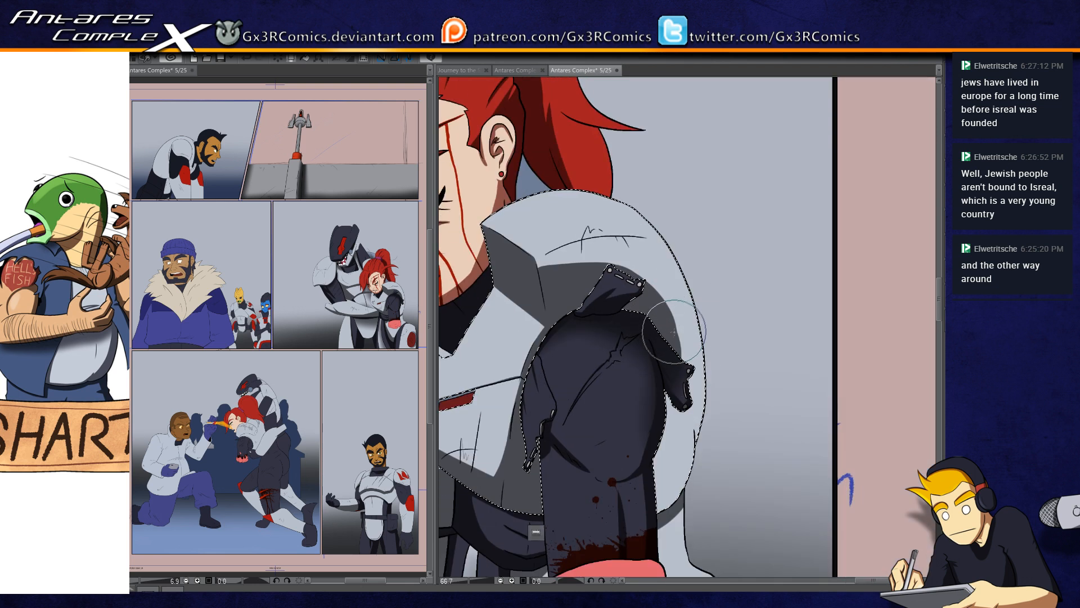
scroll(675, 324, "up", 3)
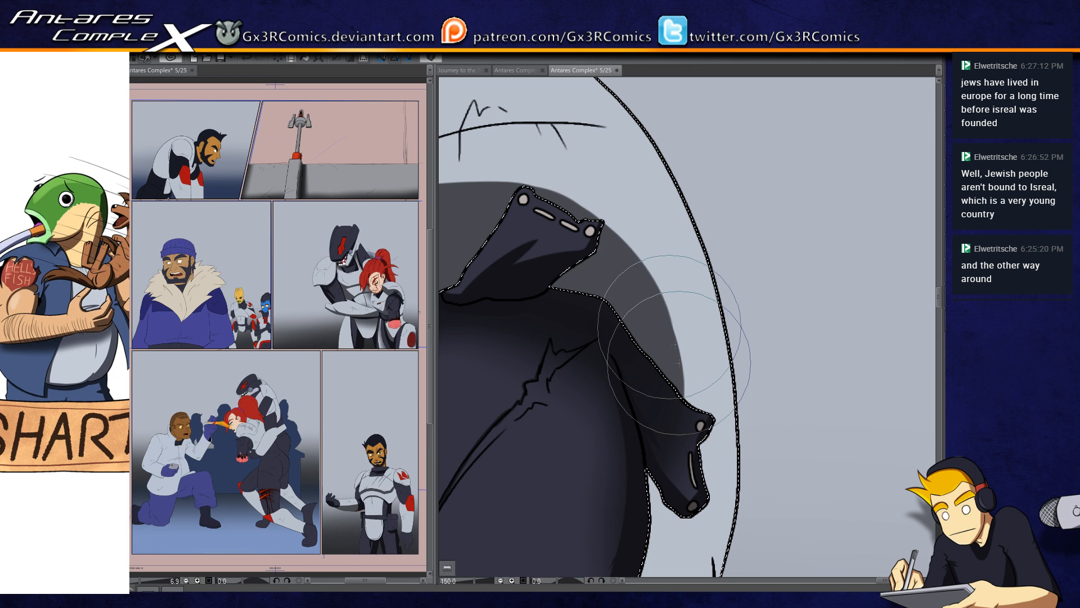
scroll(671, 349, "down", 2)
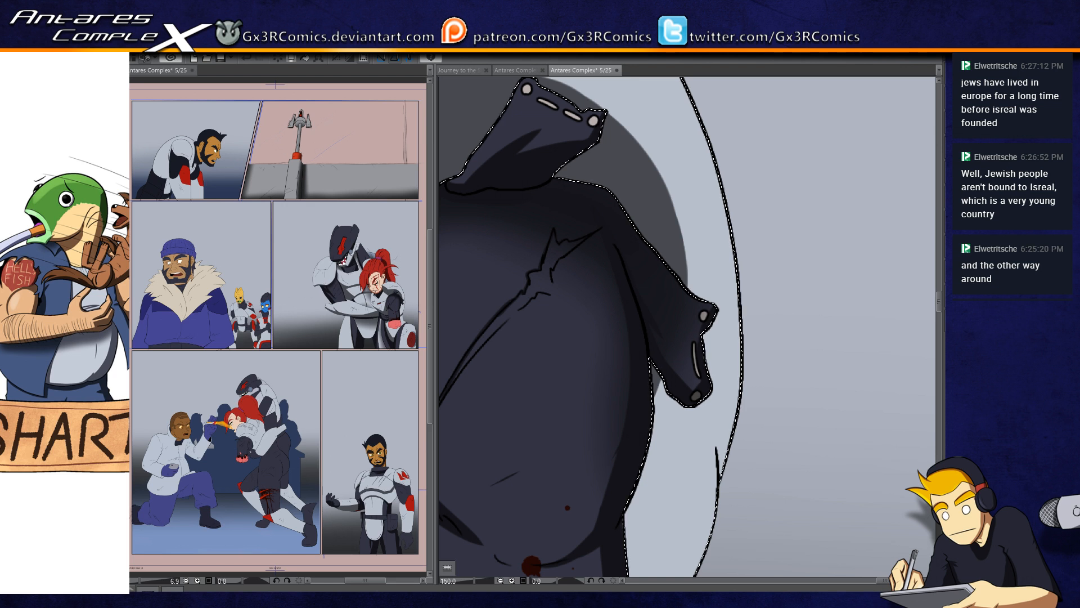
key("ctrl+minus")
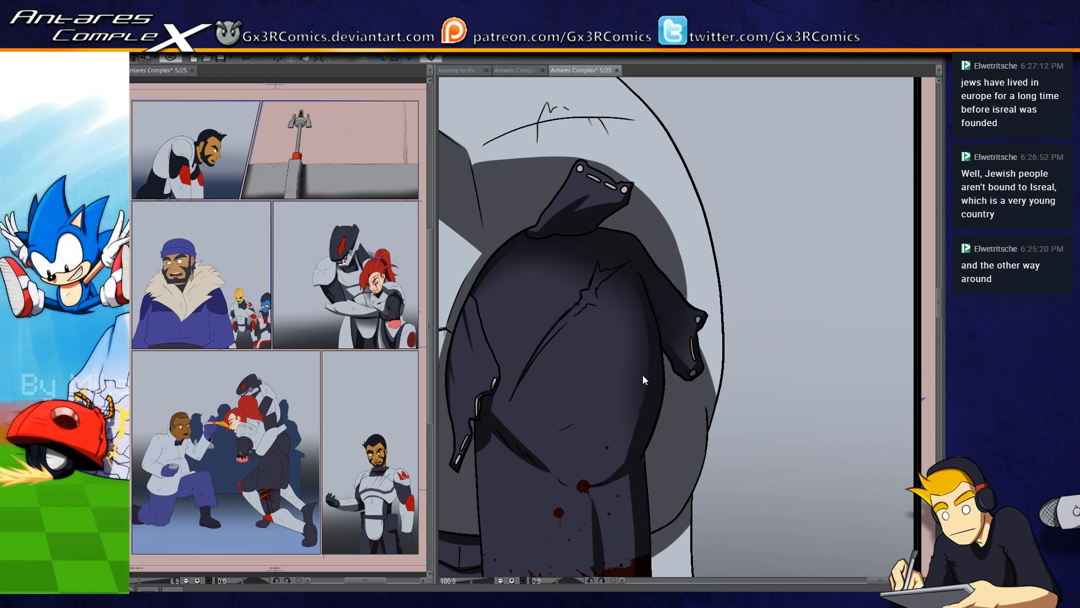
Step: Select the lower part of the woman's ponytail and shade its inner side and pointed strand in dark red
left_click_drag(644, 380, 696, 477)
left_click_drag(517, 323, 609, 392)
mouse_move(532, 378)
left_mouse_down()
mouse_move(583, 437)
mouse_move(585, 411)
left_mouse_up()
mouse_move(546, 485)
left_mouse_down()
mouse_move(526, 466)
mouse_move(489, 507)
left_mouse_up()
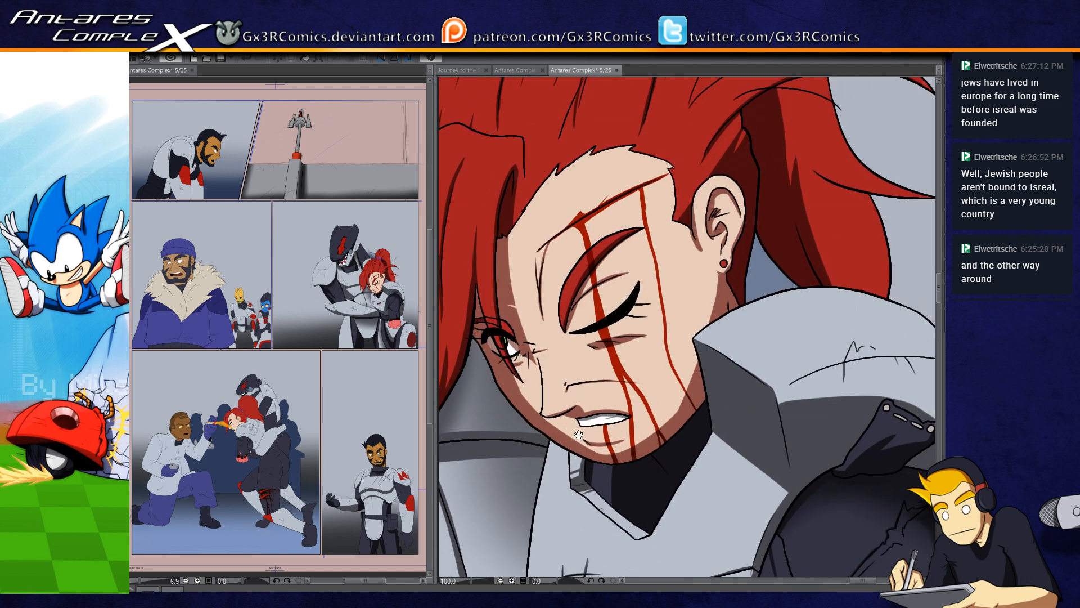
left_click_drag(594, 265, 569, 387)
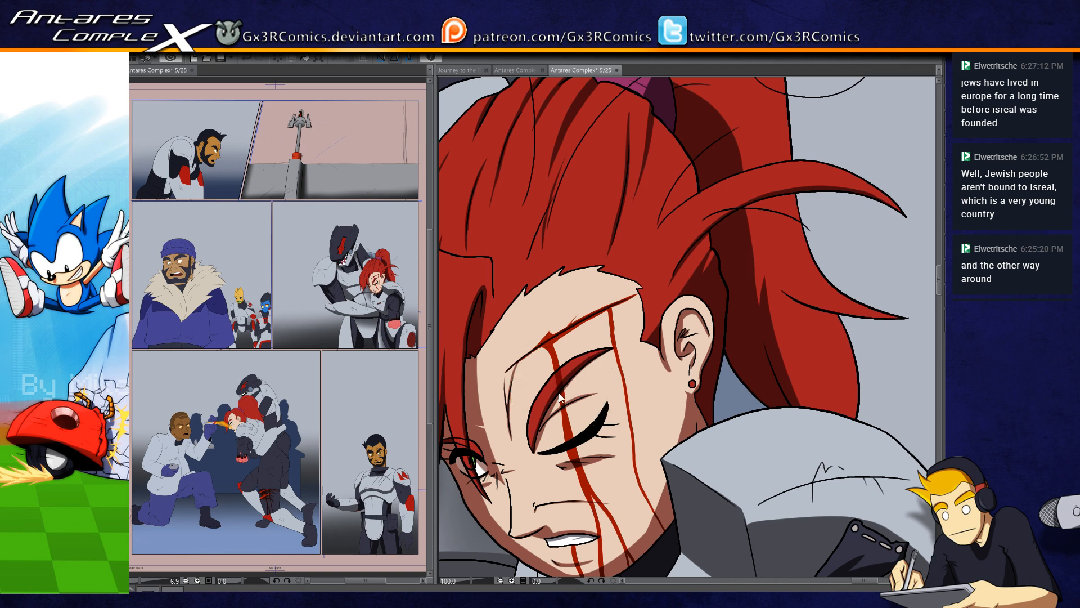
left_click_drag(574, 258, 528, 325)
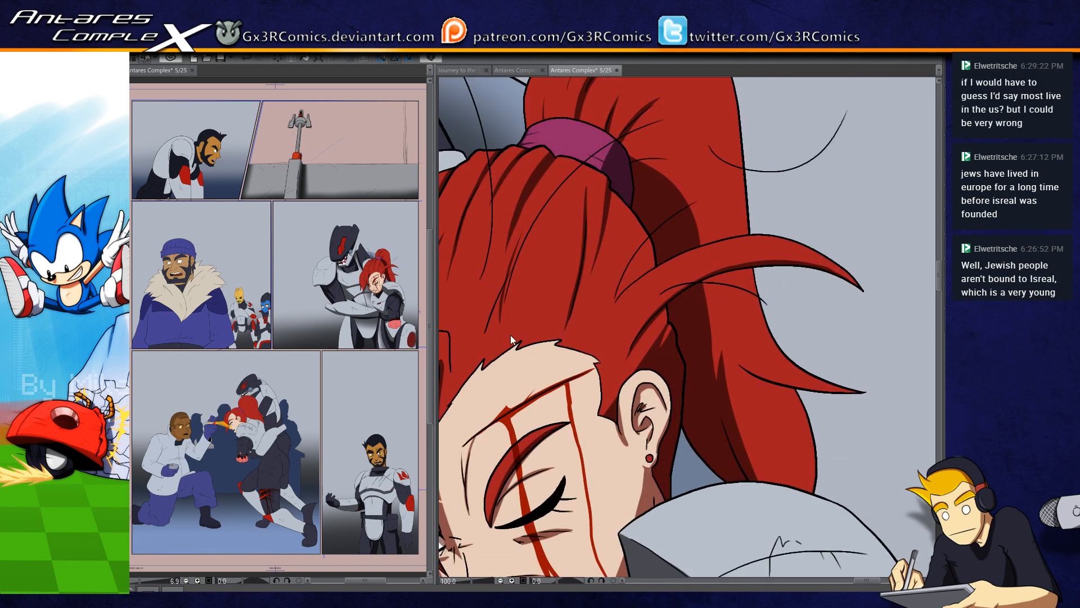
scroll(520, 346, "down", 2)
left_click_drag(591, 476, 627, 363)
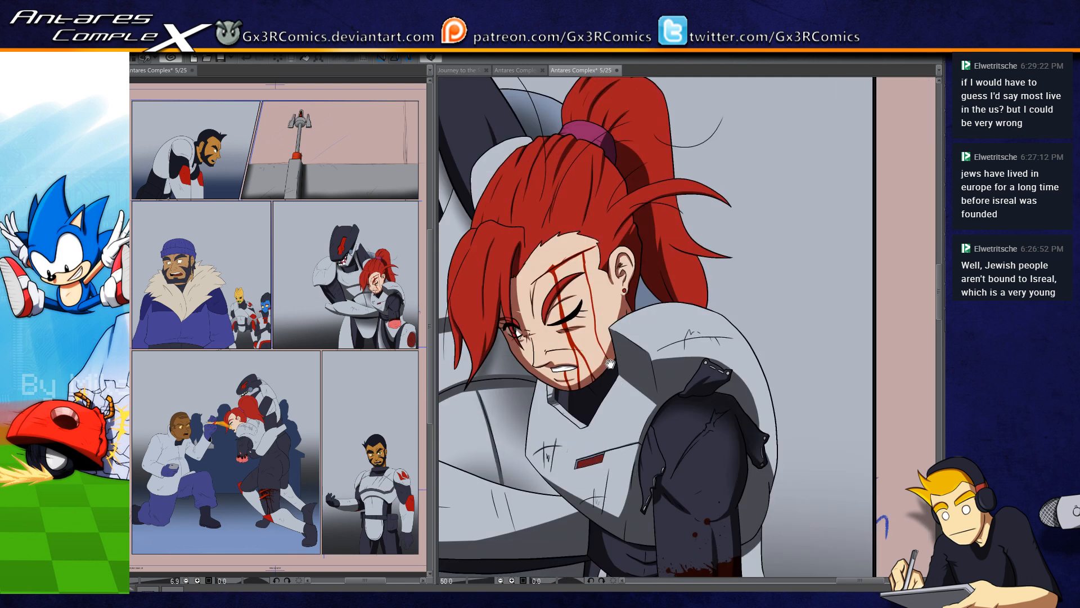
key("w")
left_click(675, 270)
scroll(679, 277, "up", 2)
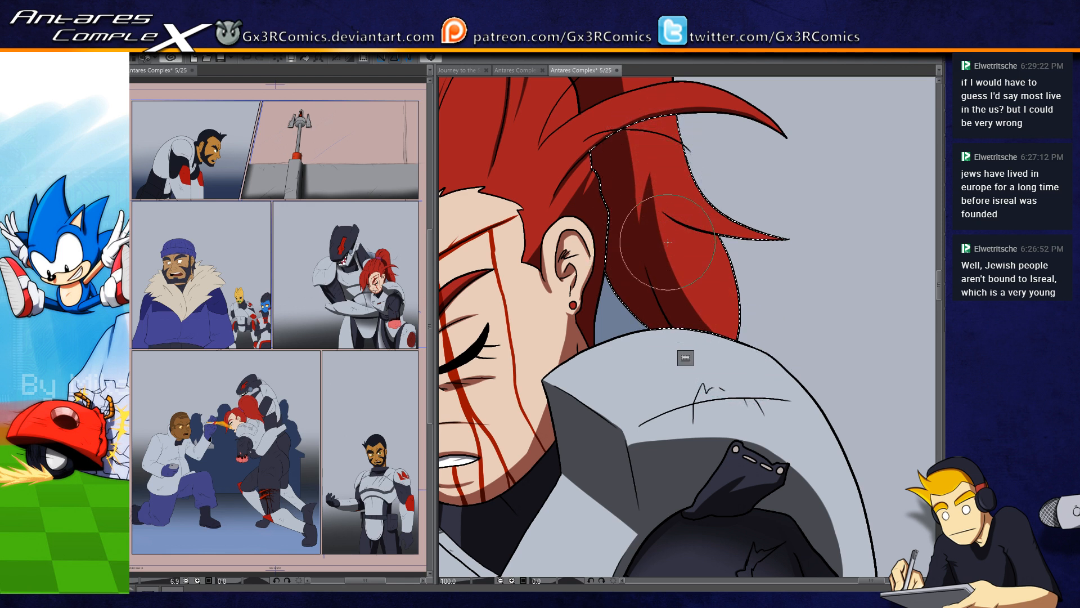
left_click_drag(639, 182, 637, 275)
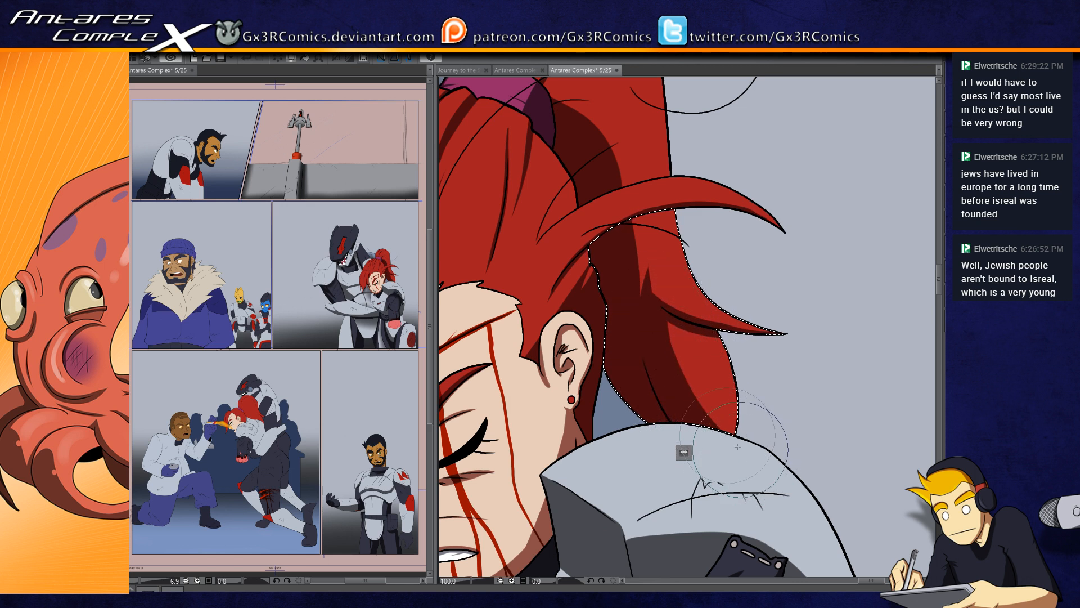
left_click_drag(698, 392, 679, 343)
left_click_drag(633, 383, 677, 474)
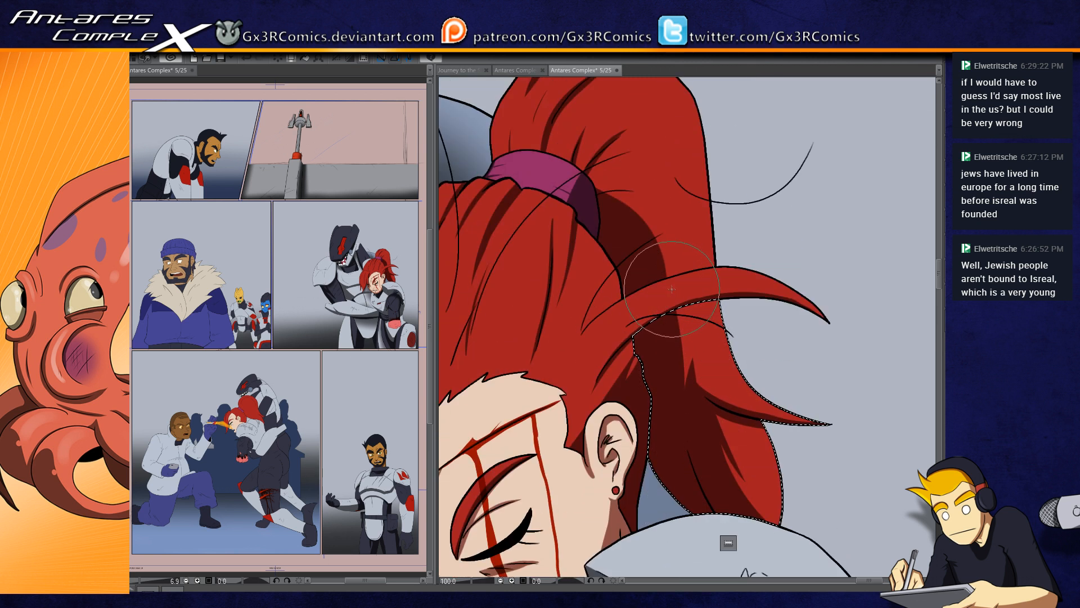
Step: Select the ponytail's upper and lower parts together and add dark red shadows along its strands
key("ctrl+d")
key("w")
left_click(675, 239)
left_click(678, 354)
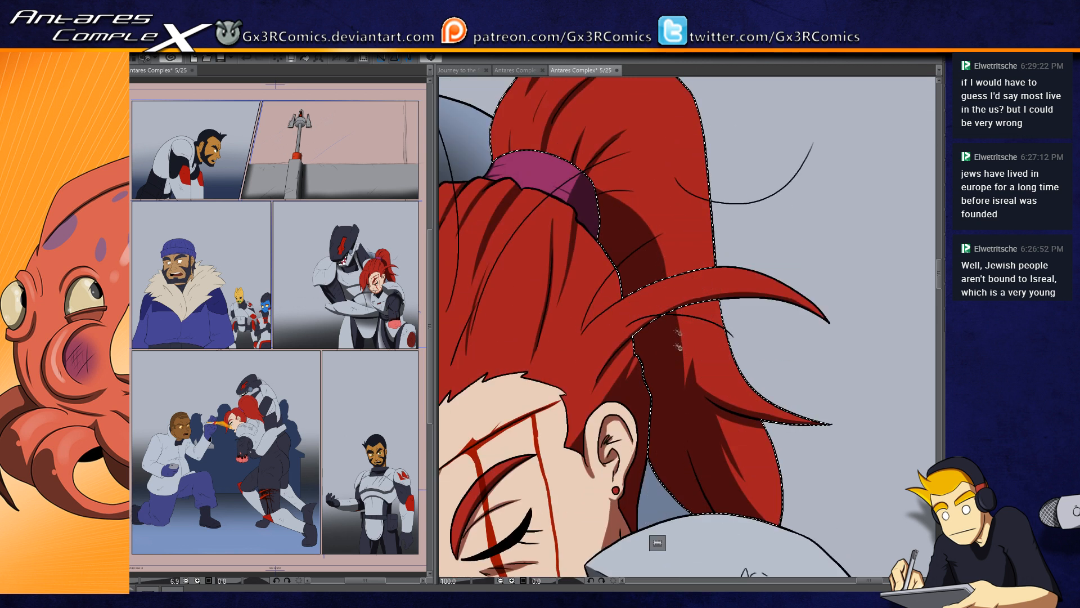
key("b")
left_click_drag(629, 306, 677, 466)
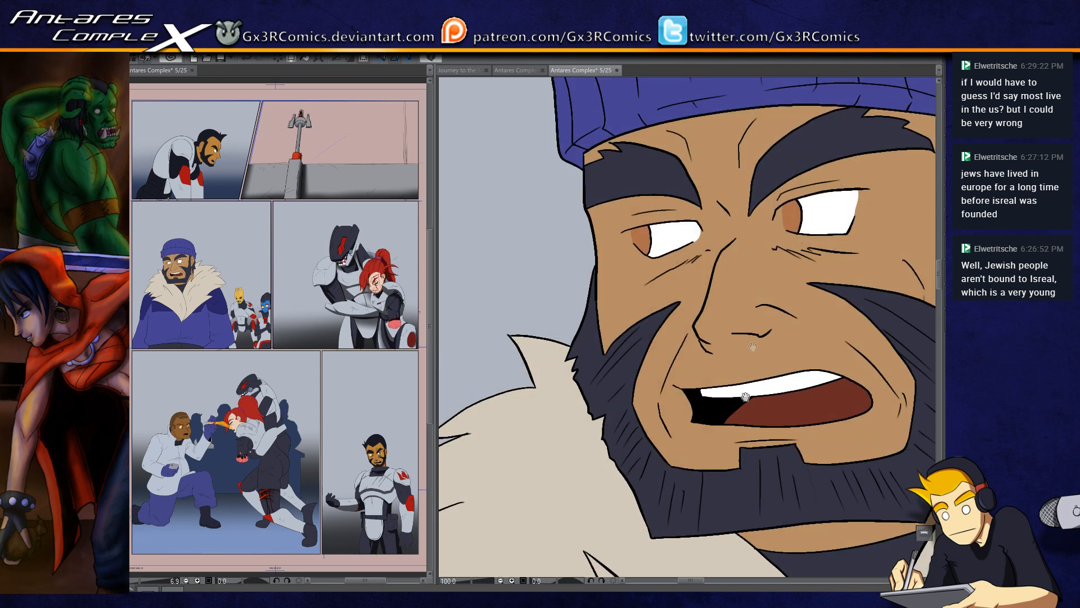
Step: Select the neck and dark collar of the bearded man in the fur-collared coat and shade brown beneath his beard and along the jaw
left_click_drag(818, 433, 732, 265)
key("w")
left_click(734, 360)
left_click_drag(773, 369, 695, 324)
left_click(648, 343, "shift")
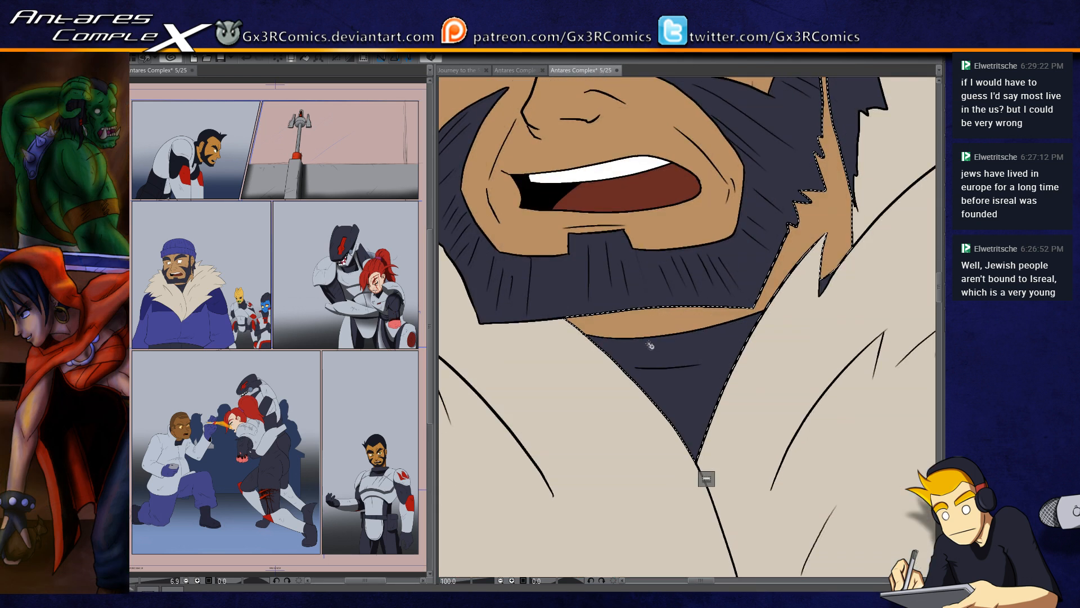
key("b")
mouse_move(529, 341)
left_mouse_down()
mouse_move(568, 329)
mouse_move(792, 327)
mouse_move(702, 342)
mouse_move(558, 338)
mouse_move(788, 338)
left_mouse_up()
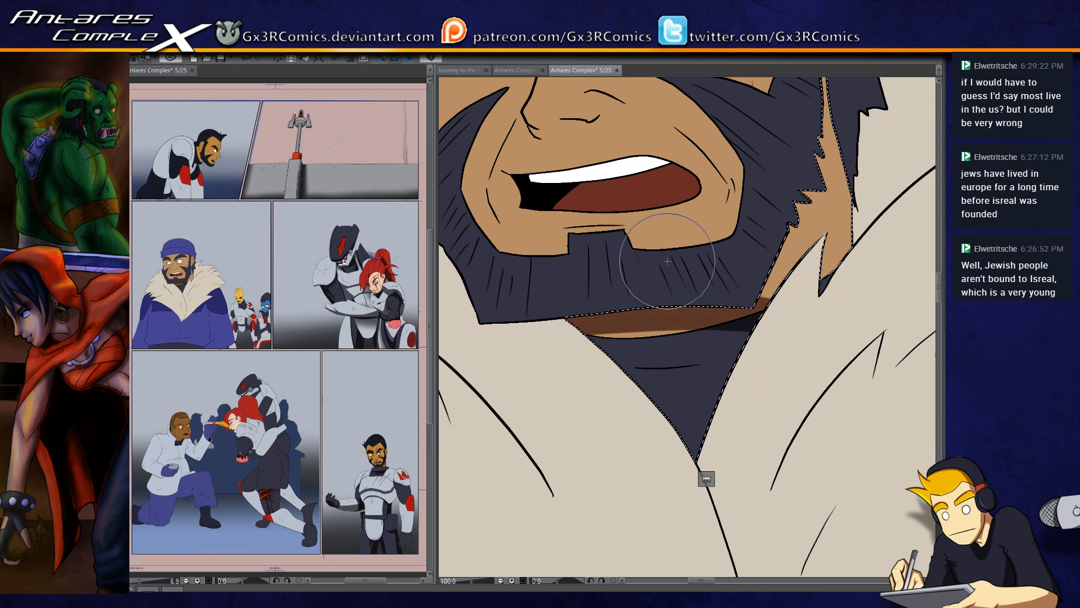
left_click_drag(735, 227, 595, 291)
left_click_drag(628, 379, 684, 224)
mouse_move(636, 337)
left_mouse_down()
mouse_move(693, 146)
mouse_move(686, 85)
left_mouse_up()
Step: Add the hair behind the bearded man's neck to the selection and shade its inner edge in near-black
key("w")
left_click(698, 181)
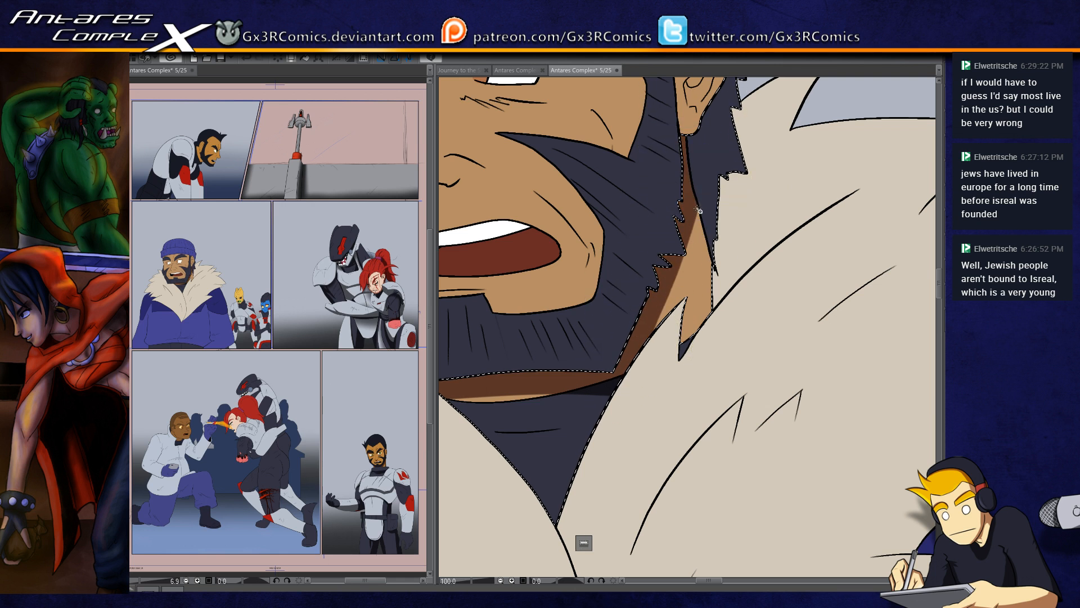
key("b")
left_click_drag(646, 379, 719, 155)
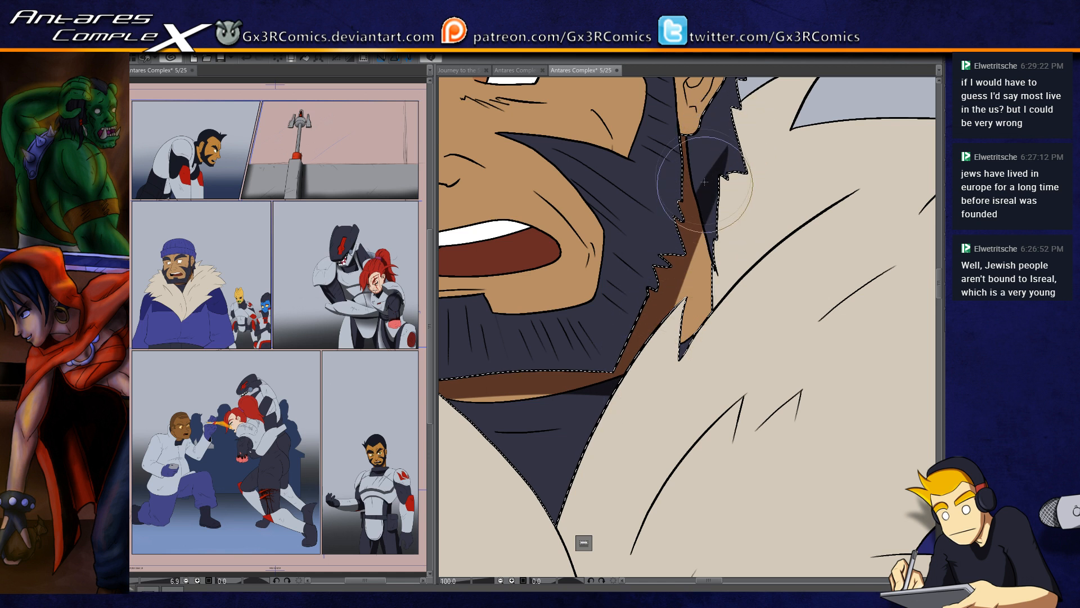
key("ctrl+z")
mouse_move(694, 117)
left_mouse_down()
mouse_move(699, 223)
mouse_move(723, 291)
left_mouse_up()
Step: Widen the brown shadow across the bearded man's neck and add near-black fold shadows to his dark collar
mouse_move(697, 218)
left_mouse_down()
mouse_move(646, 392)
mouse_move(653, 406)
left_mouse_up()
left_click_drag(701, 218, 636, 367)
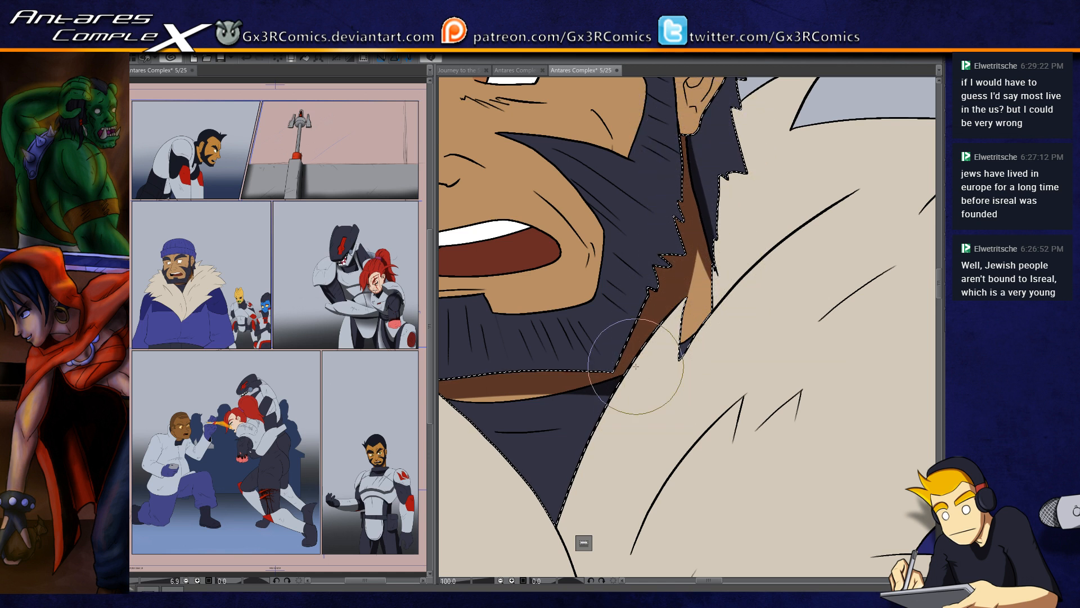
left_click_drag(537, 417, 666, 394)
left_click_drag(583, 383, 746, 344)
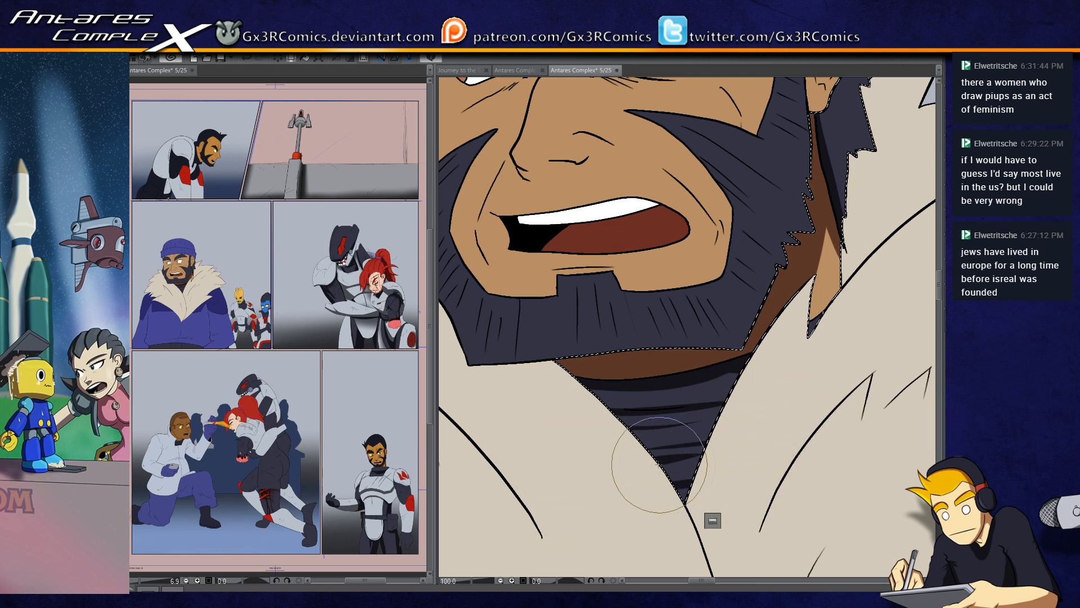
Step: Select the bearded man's facial skin and beard and shade below his lower lip, brown on the skin and near-black on the beard tuft
left_click_drag(548, 452, 545, 499)
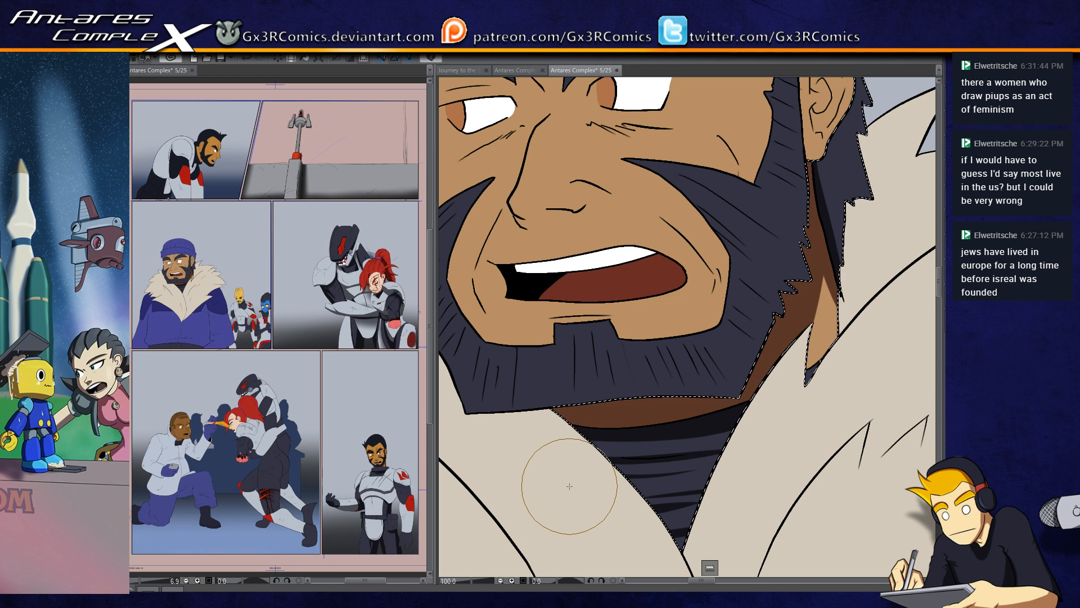
key("w")
left_click(592, 315)
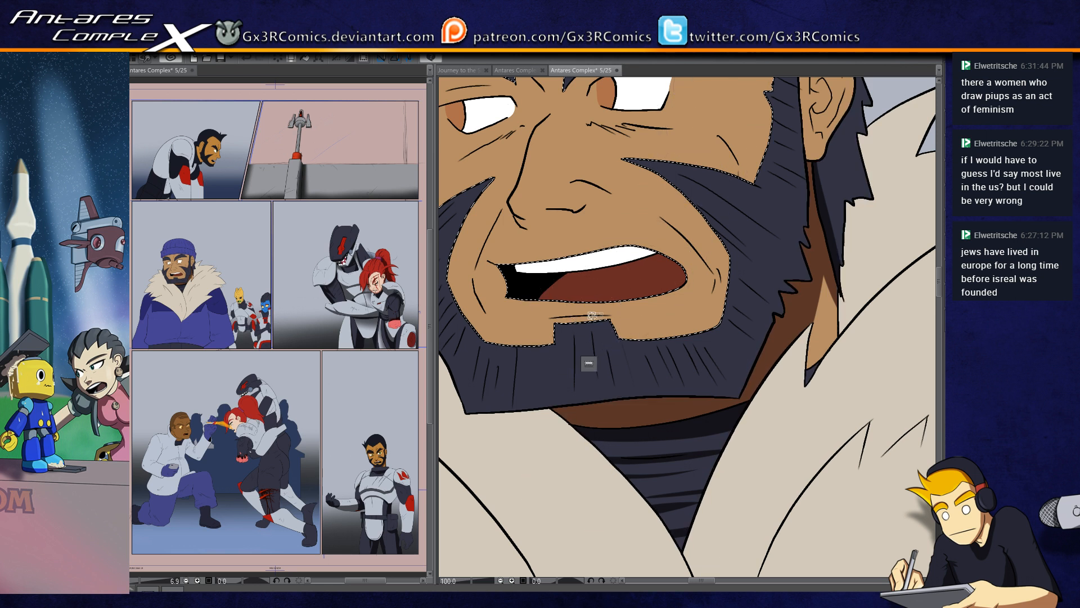
left_click(611, 342)
key("b")
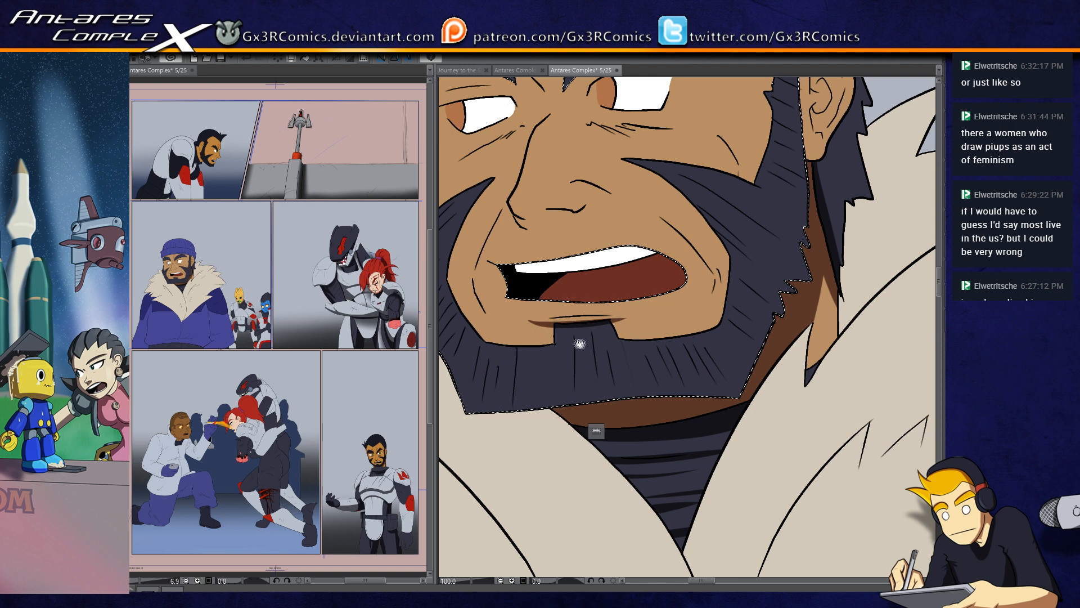
left_click_drag(581, 345, 652, 319)
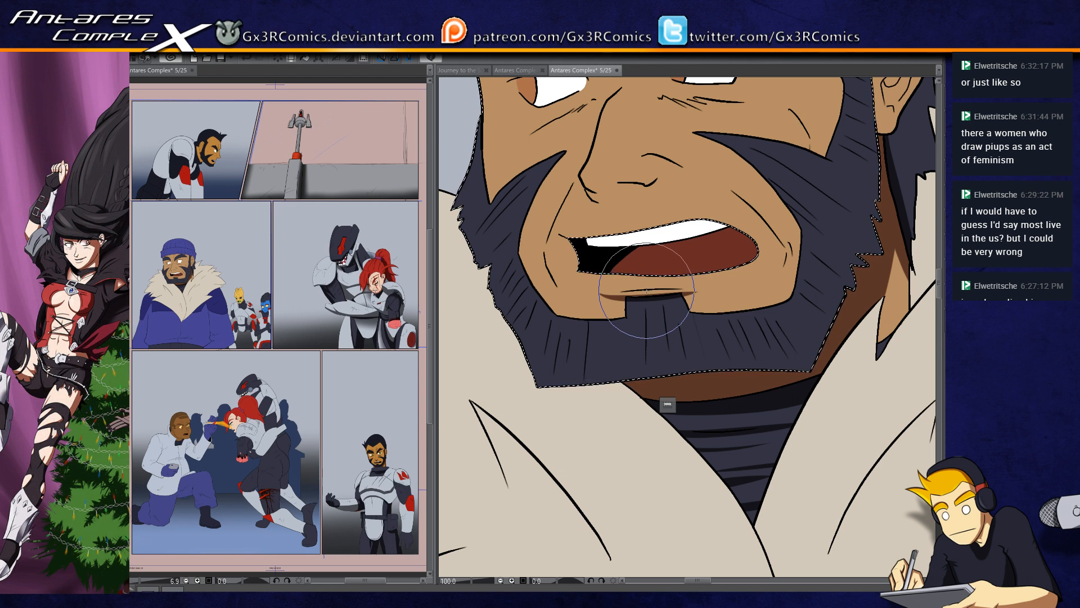
Step: Paint brown shadows under the bearded man's nose and along the upper edge of his open mouth
scroll(627, 225, "up", 2)
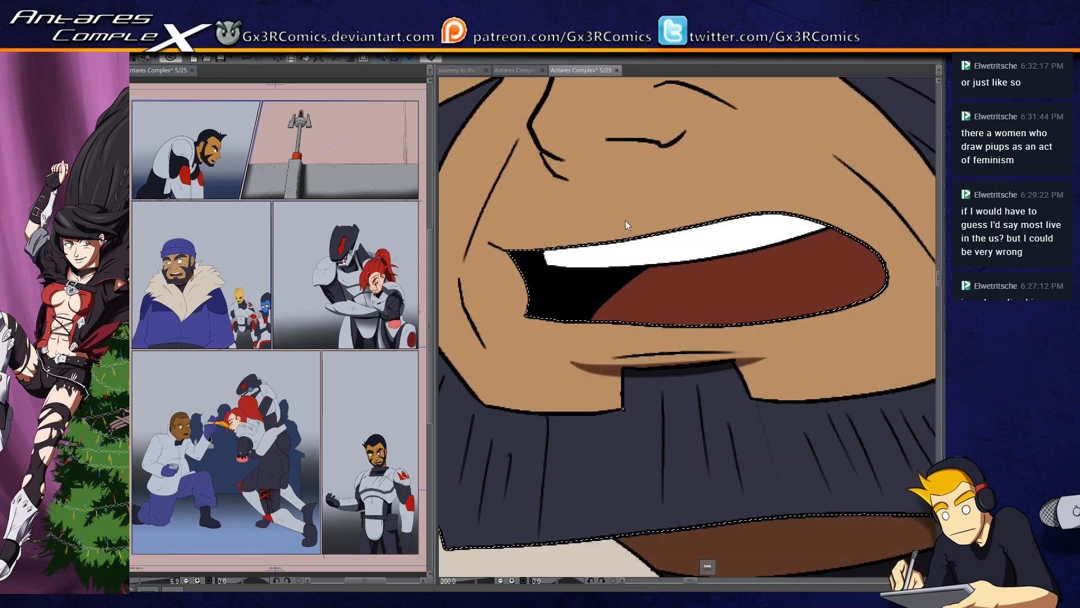
mouse_move(564, 175)
left_mouse_down()
mouse_move(574, 212)
mouse_move(557, 234)
mouse_move(581, 245)
mouse_move(564, 251)
mouse_move(612, 262)
mouse_move(569, 256)
mouse_move(627, 260)
left_mouse_up()
mouse_move(559, 238)
left_mouse_down()
mouse_move(596, 215)
mouse_move(632, 217)
left_mouse_up()
mouse_move(657, 217)
left_mouse_down()
mouse_move(631, 217)
mouse_move(688, 213)
left_mouse_up()
mouse_move(573, 238)
left_mouse_down()
mouse_move(661, 227)
mouse_move(614, 253)
mouse_move(669, 221)
left_mouse_up()
left_click_drag(576, 247, 629, 290)
key("ctrl+z")
mouse_move(578, 253)
left_mouse_down()
mouse_move(619, 270)
mouse_move(629, 301)
left_mouse_up()
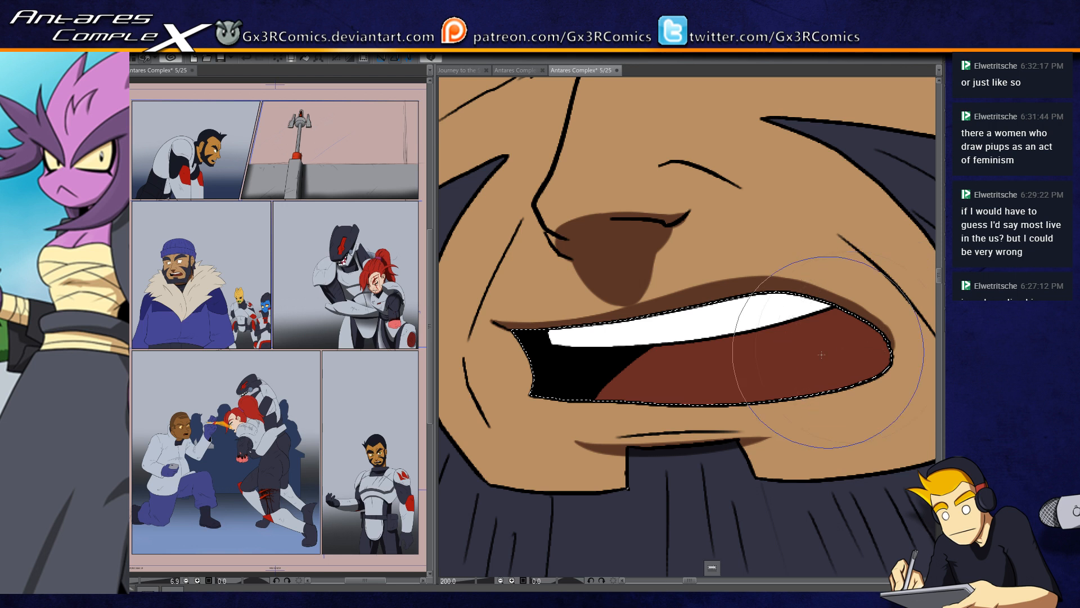
Step: Select the tongue in the open mouth, shade it dark red below the teeth and at the mouth corner, and clear the selection
key("w")
left_click(655, 367)
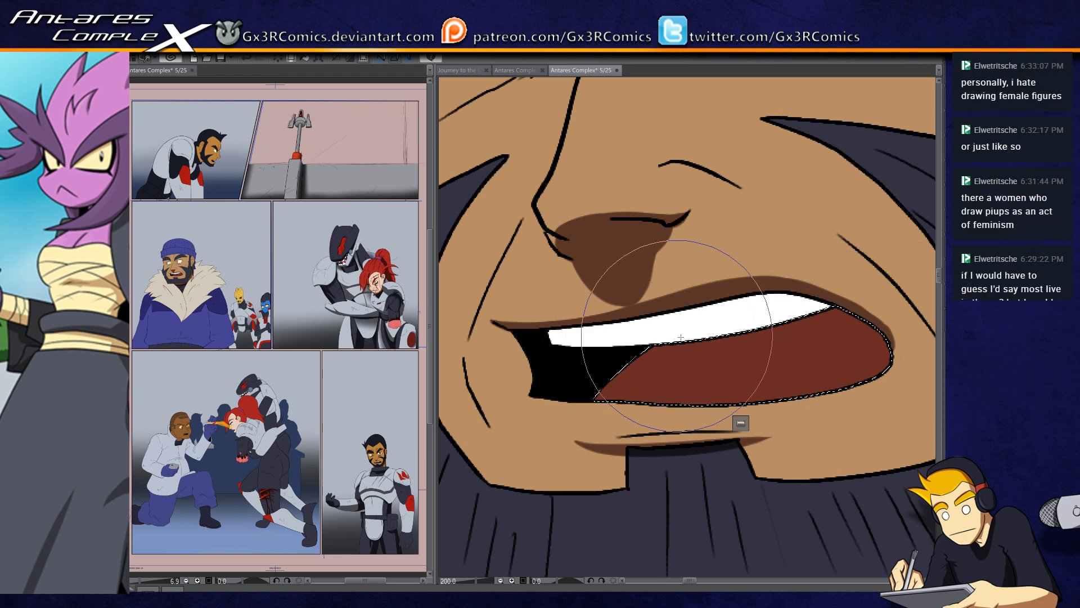
left_click_drag(681, 337, 555, 501)
mouse_move(639, 374)
left_mouse_down()
mouse_move(619, 403)
mouse_move(869, 310)
left_mouse_up()
key("ctrl+z")
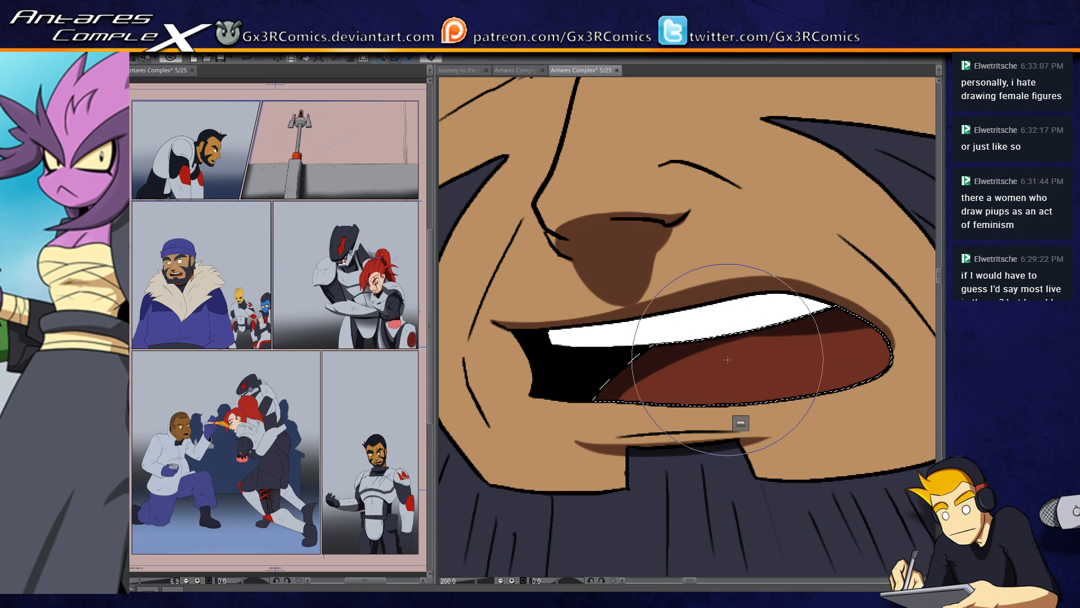
left_click_drag(684, 382, 599, 372)
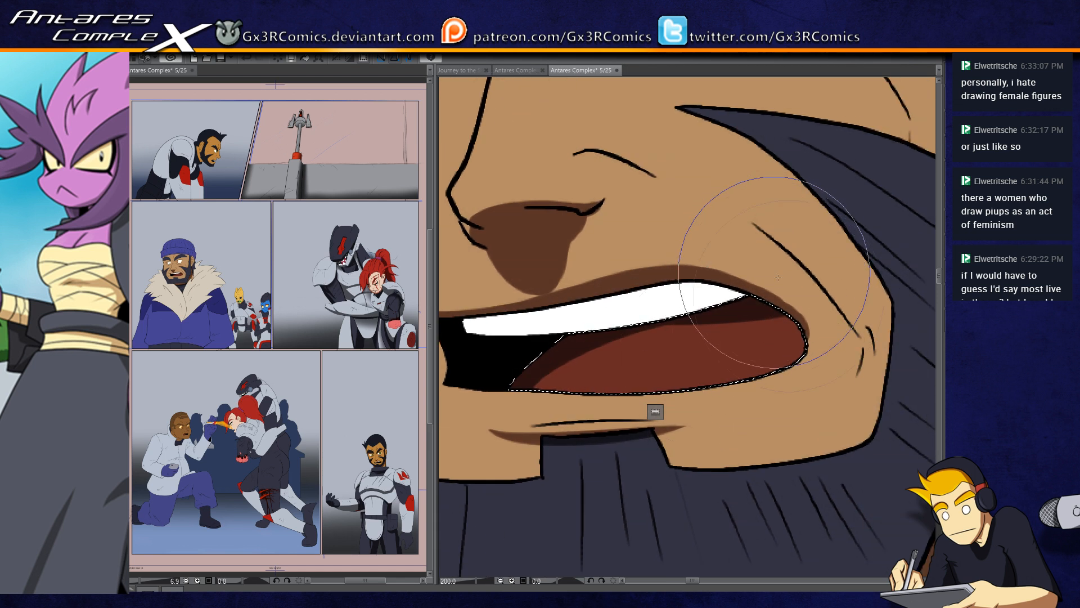
left_click_drag(760, 277, 776, 423)
key("ctrl+d")
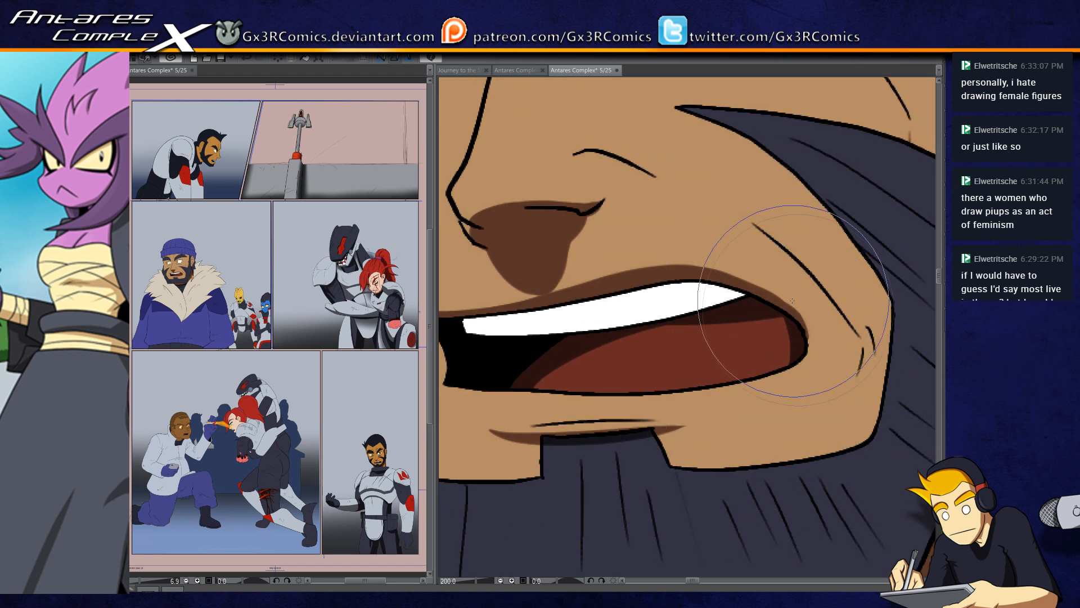
Step: Add thin brown shadows along the cheek creases, the nostril line and the wrinkles beneath the eye on the ear side
left_click_drag(753, 356, 654, 407)
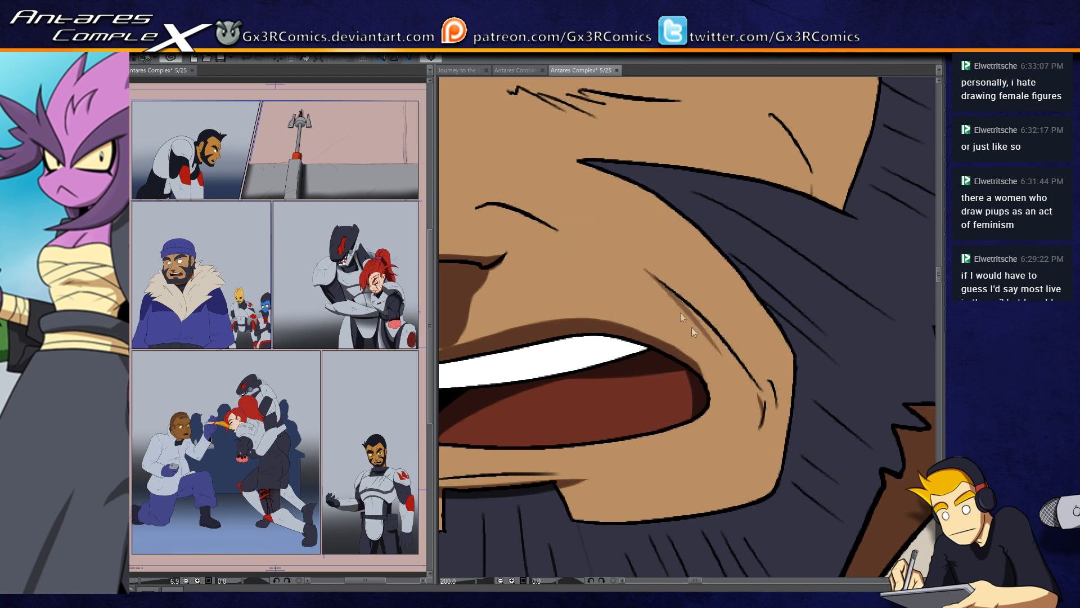
left_click_drag(472, 207, 534, 223)
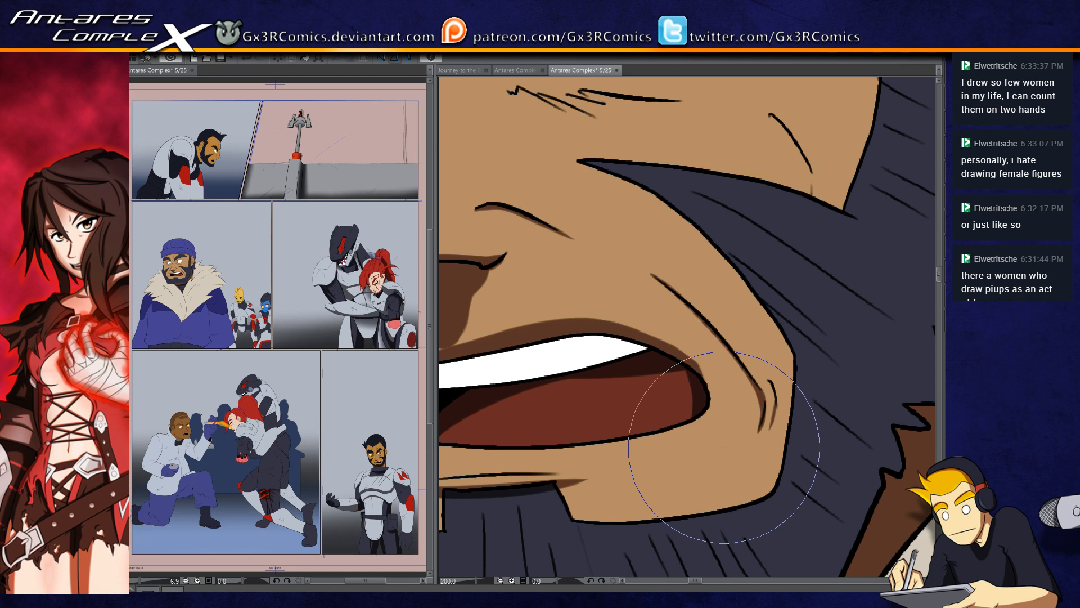
left_click_drag(552, 172, 583, 333)
left_click_drag(548, 257, 648, 258)
key("ctrl+z")
mouse_move(542, 254)
left_mouse_down()
mouse_move(639, 276)
mouse_move(678, 257)
mouse_move(667, 310)
left_mouse_up()
key("ctrl+z")
left_click_drag(562, 316, 692, 321)
key("ctrl+z")
left_click_drag(557, 313, 698, 318)
mouse_move(630, 239)
left_mouse_down()
mouse_move(626, 314)
mouse_move(588, 315)
mouse_move(594, 330)
left_mouse_up()
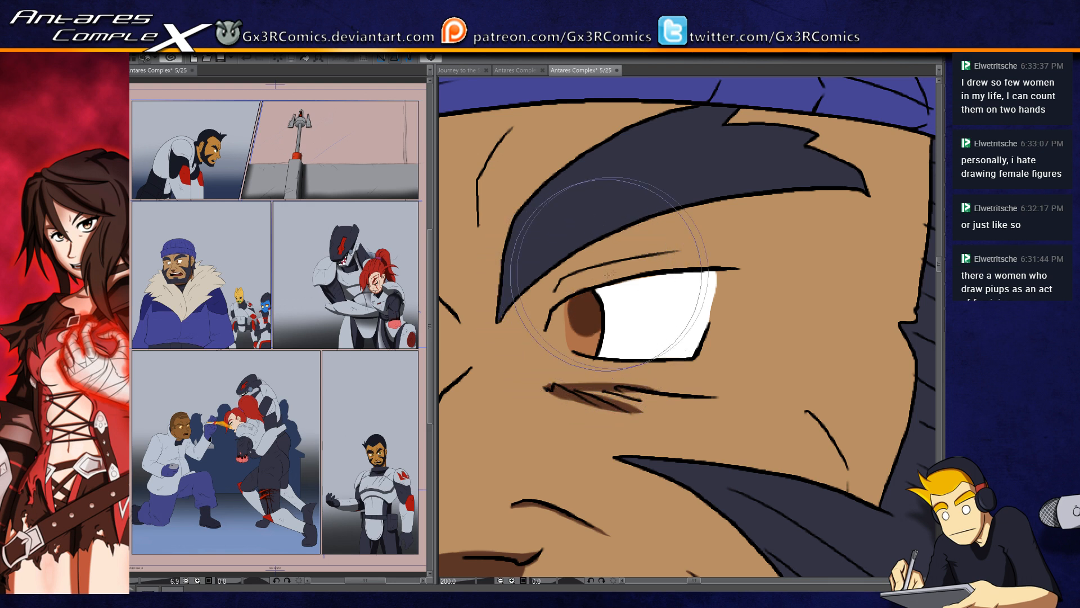
Step: Shade brown beneath the eyebrow on the ear side and along the adjacent forehead crease
left_click_drag(788, 216, 597, 259)
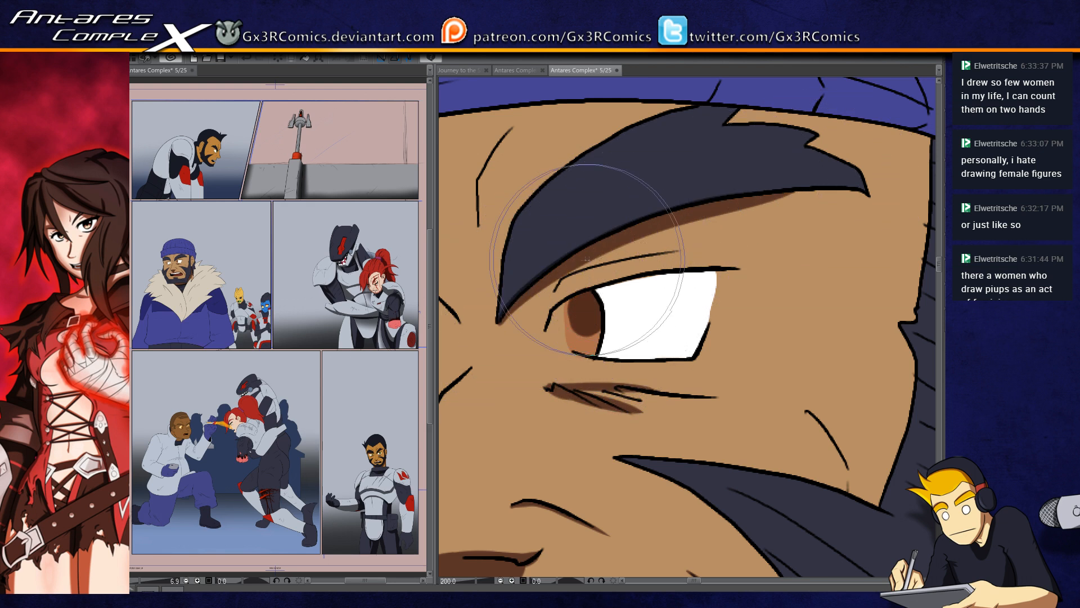
left_click_drag(862, 192, 876, 187)
left_click_drag(794, 147, 816, 136)
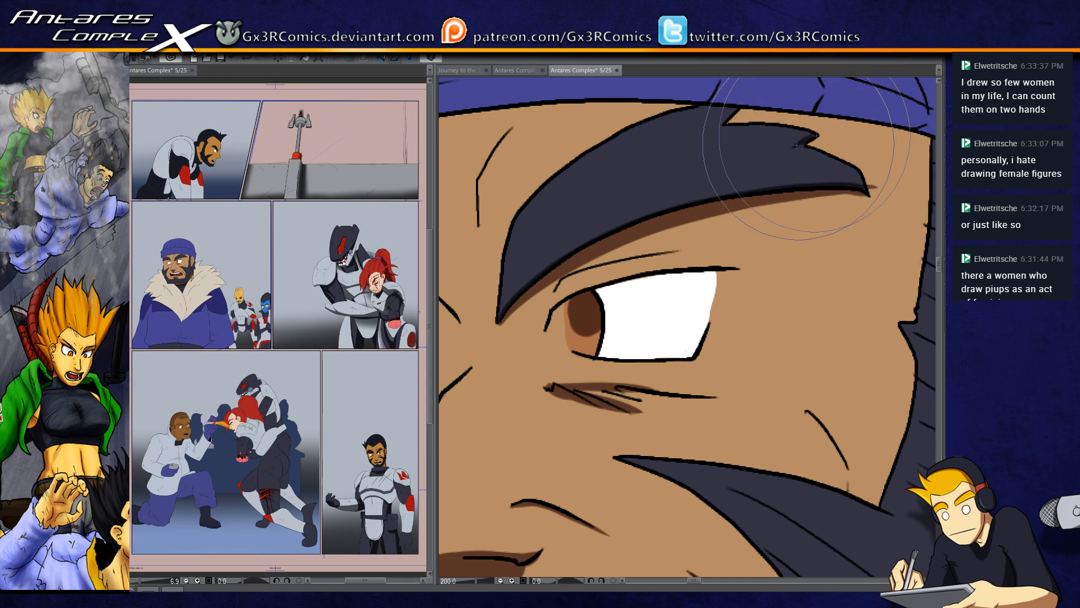
mouse_move(617, 203)
left_mouse_down()
mouse_move(747, 158)
mouse_move(726, 278)
left_mouse_up()
mouse_move(612, 295)
left_mouse_down()
mouse_move(619, 229)
mouse_move(648, 191)
left_mouse_up()
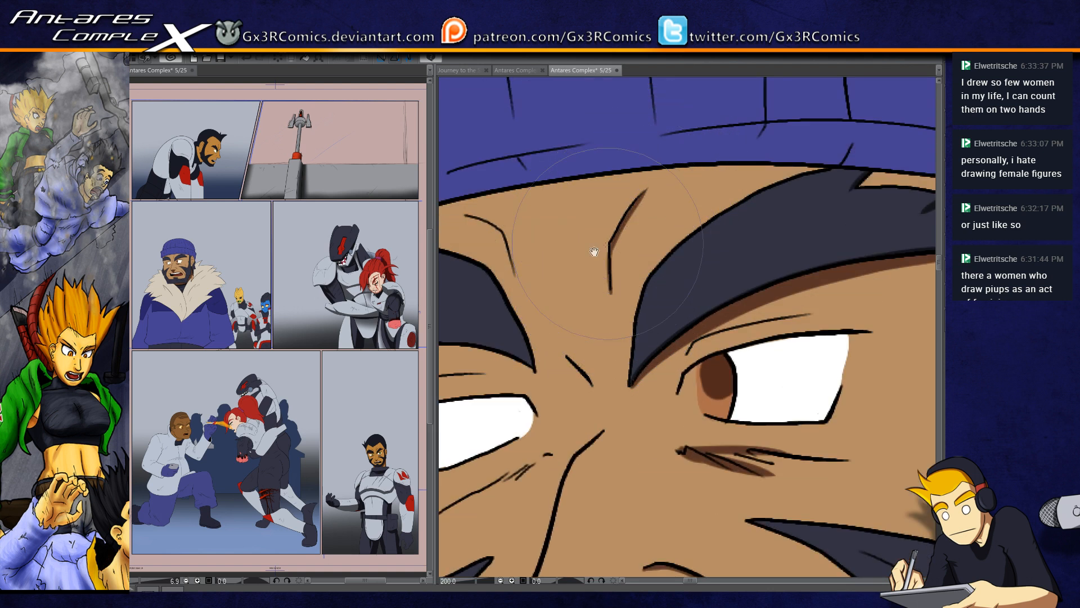
left_click_drag(608, 244, 726, 214)
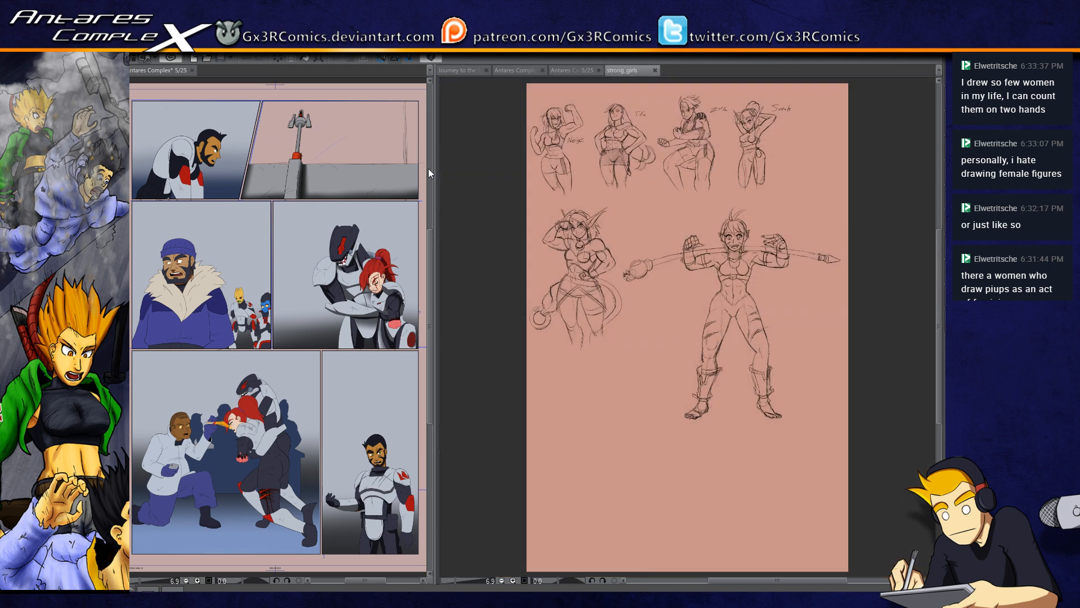
Step: Examine the female figure sketches in the strong_girls document and close it
scroll(636, 372, "up", 4)
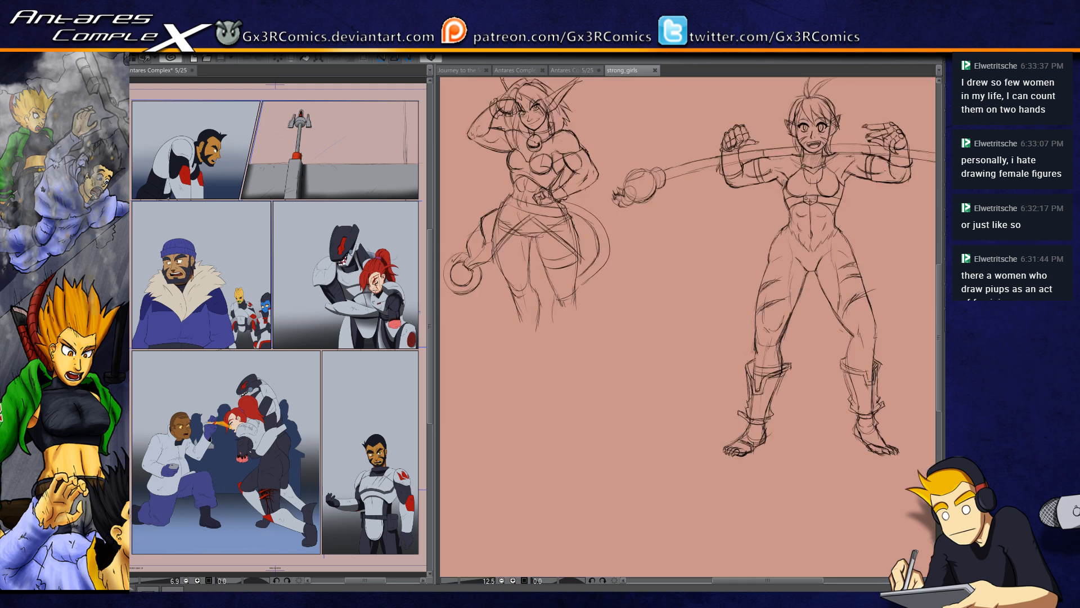
left_click_drag(583, 195, 648, 394)
mouse_move(584, 203)
left_mouse_down()
mouse_move(620, 306)
mouse_move(641, 444)
left_mouse_up()
left_click_drag(612, 259, 649, 463)
left_click_drag(497, 190, 511, 235)
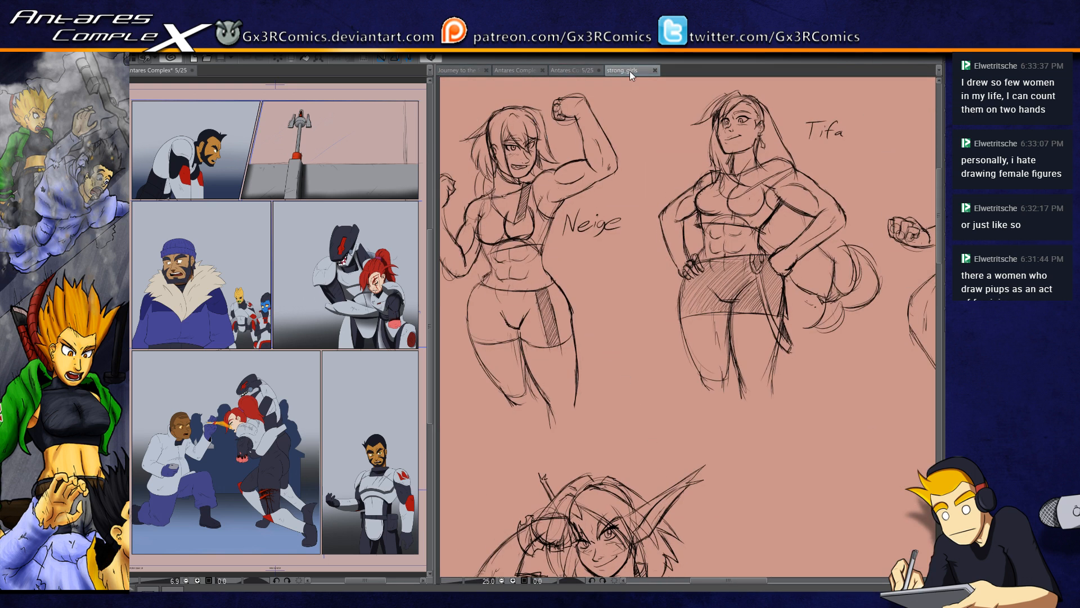
left_click_drag(811, 392, 828, 407)
mouse_move(832, 483)
left_mouse_down()
mouse_move(815, 446)
mouse_move(839, 471)
mouse_move(650, 495)
left_mouse_up()
left_click_drag(808, 458, 585, 473)
left_click_drag(840, 474, 636, 484)
mouse_move(683, 532)
left_mouse_down()
mouse_move(670, 449)
mouse_move(652, 497)
left_mouse_up()
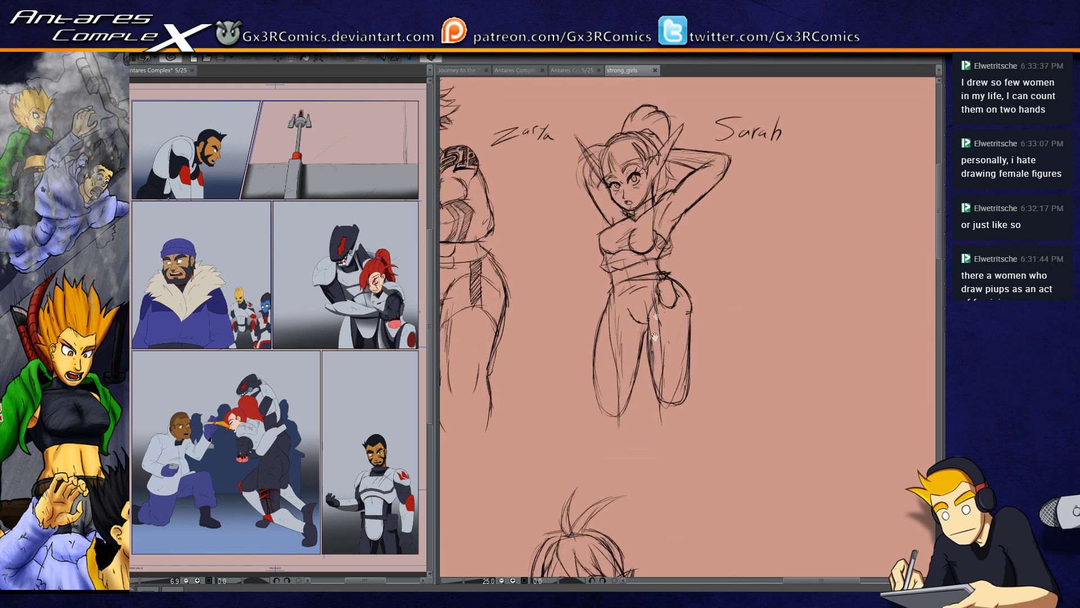
left_click_drag(627, 558, 647, 292)
left_click_drag(625, 458, 670, 350)
left_click_drag(643, 533, 660, 525)
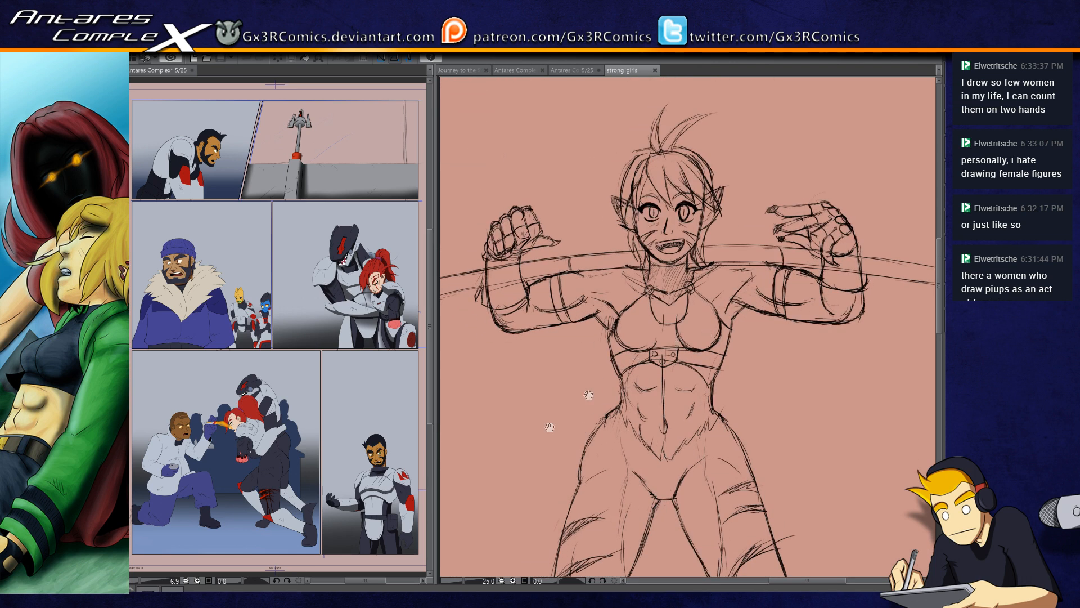
left_click_drag(588, 395, 636, 369)
left_click_drag(488, 416, 664, 356)
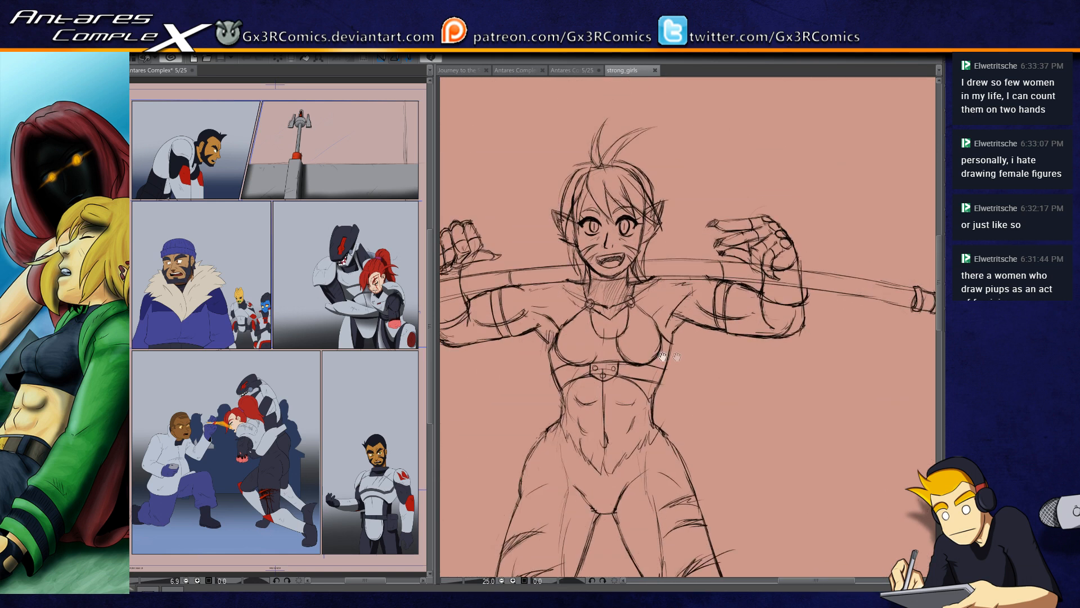
left_click(655, 70)
Step: Add a brown shadow beneath the bearded man's far eyebrow and along the frown line between the brows
left_click_drag(596, 345, 671, 333)
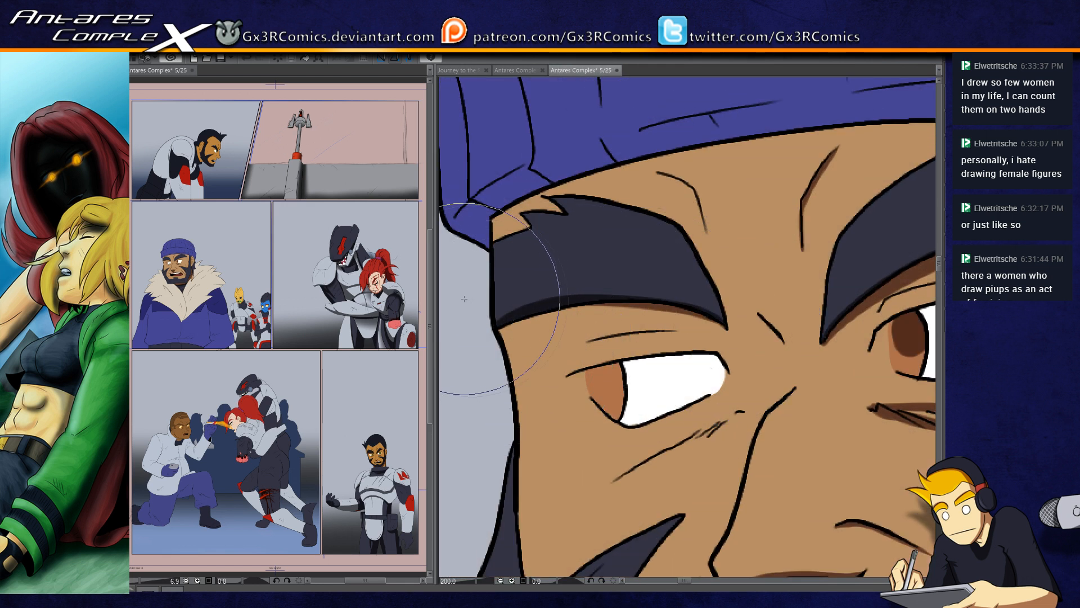
left_click_drag(497, 333, 672, 307)
mouse_move(597, 306)
left_mouse_down()
mouse_move(706, 308)
mouse_move(727, 331)
left_mouse_up()
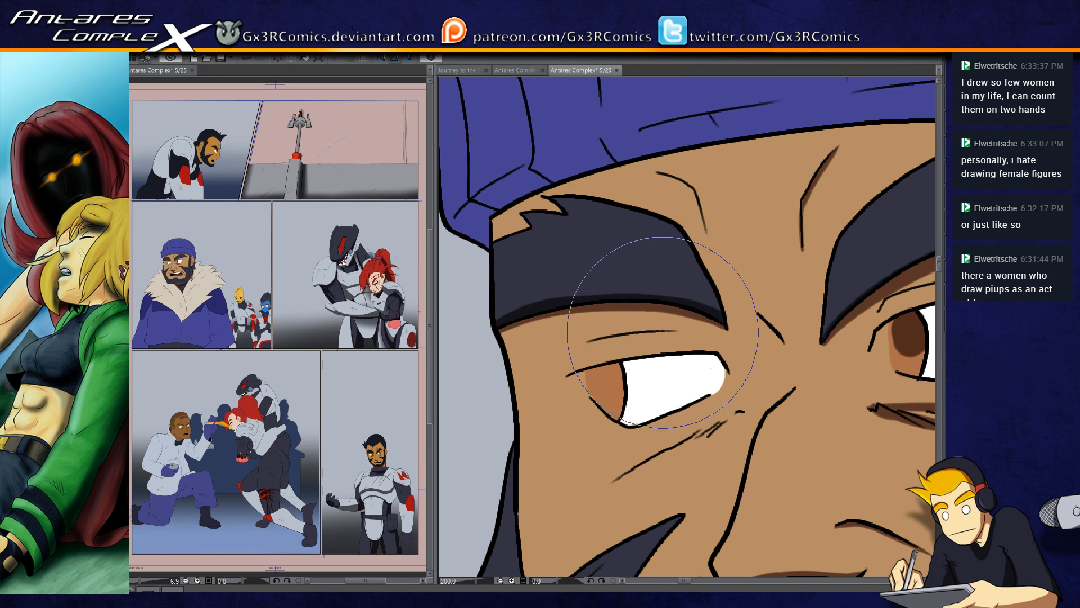
Step: Select the man's facial skin and shade the forehead crease above the far eyebrow in brown
left_click(623, 319, "shift")
scroll(623, 319, "down", 1)
left_click_drag(811, 265, 737, 267)
scroll(700, 304, "down", 1)
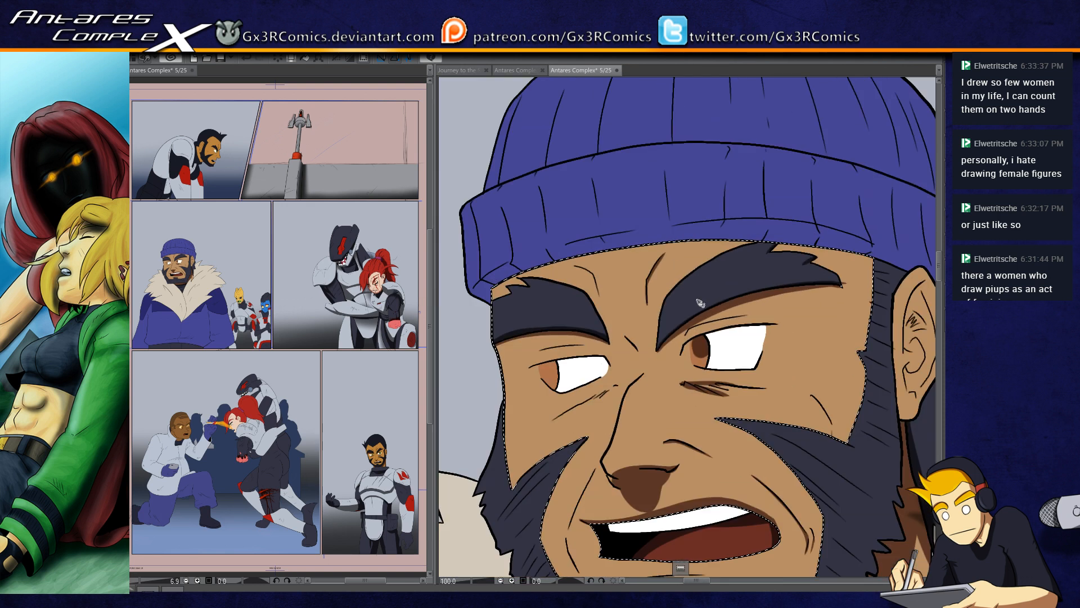
key("b")
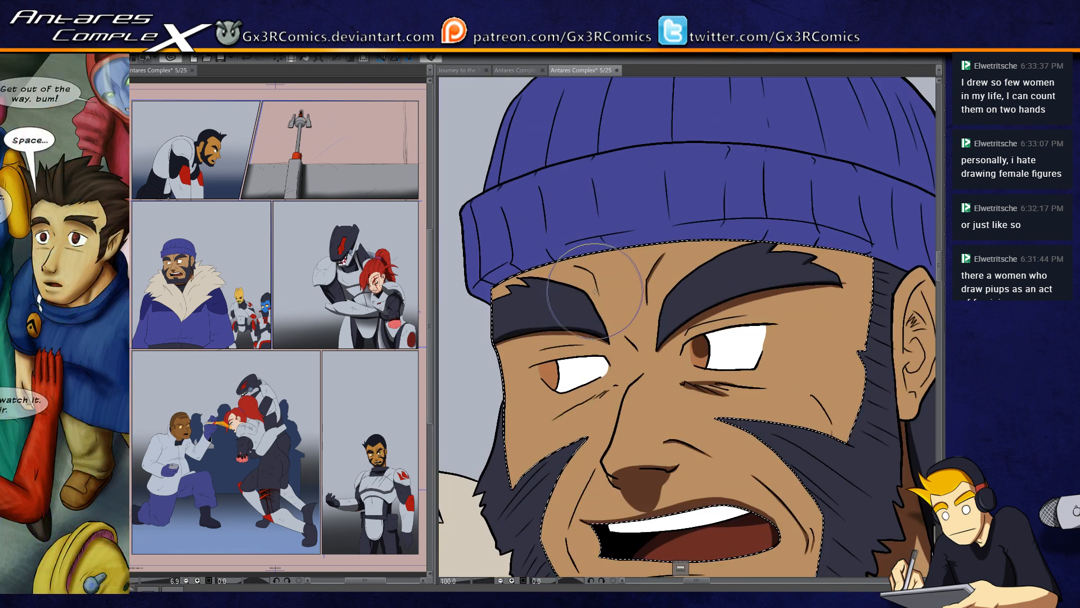
scroll(595, 289, "up", 2)
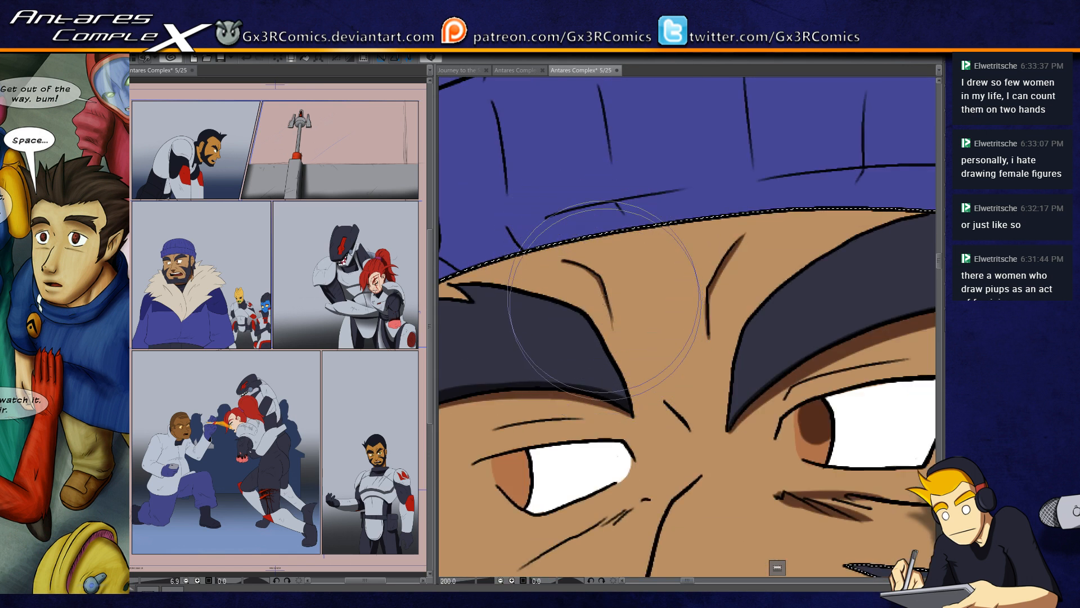
left_click_drag(563, 260, 612, 337)
scroll(605, 347, "down", 2)
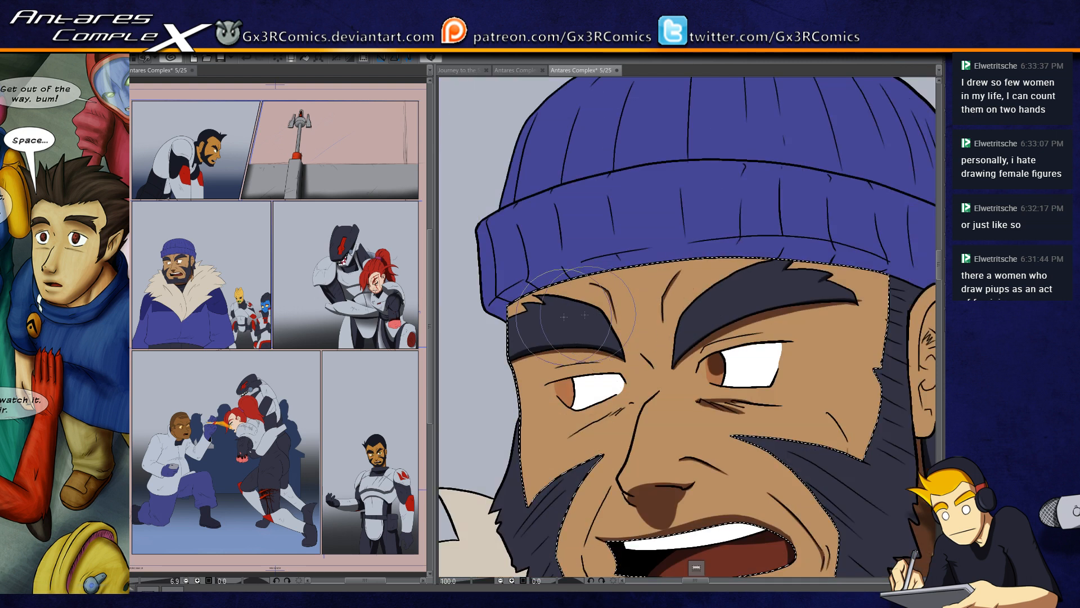
Step: Paint a brown shadow band across the forehead directly beneath the knit hat's brim
left_click_drag(610, 283, 886, 277)
left_click_drag(506, 307, 869, 267)
mouse_move(664, 266)
left_mouse_down()
mouse_move(909, 295)
mouse_move(701, 265)
left_mouse_up()
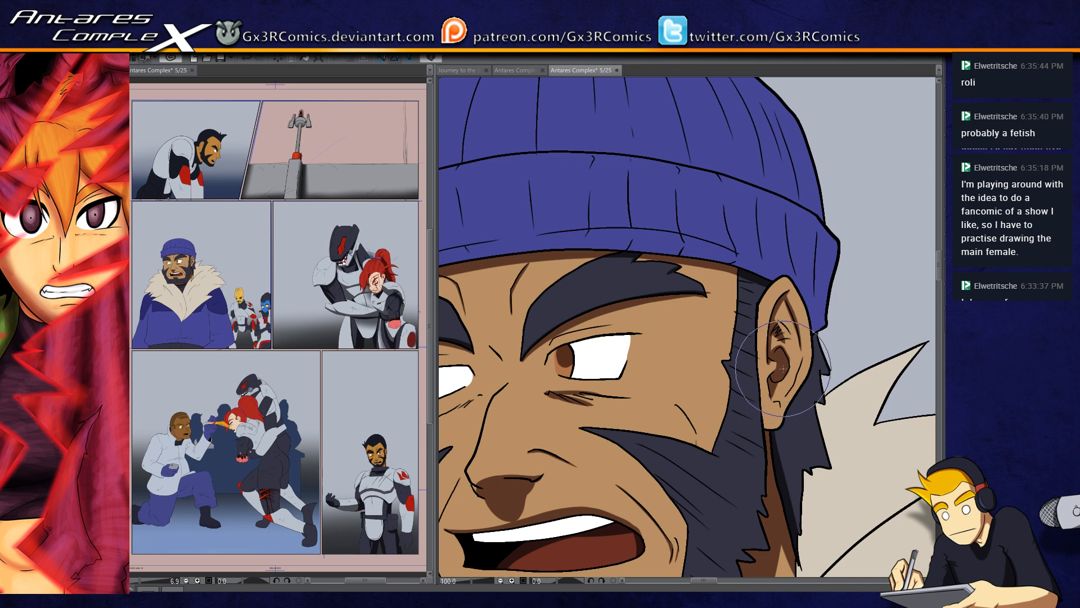
Step: Paint the dark brown pupil and upper iris shadow in the bearded man's far eye
left_click_drag(560, 368, 588, 406)
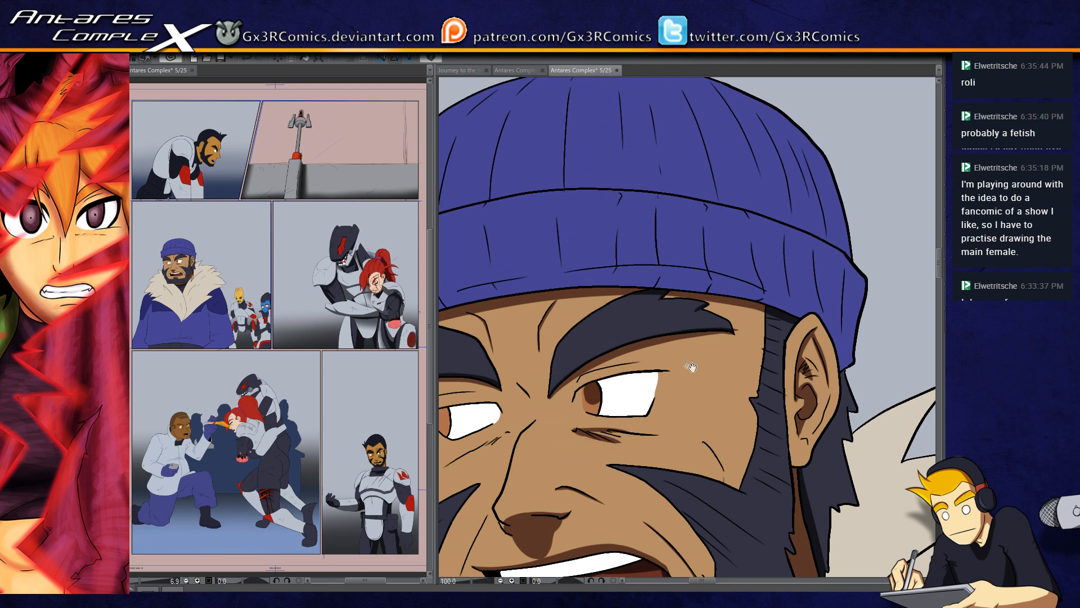
left_click_drag(692, 367, 723, 345)
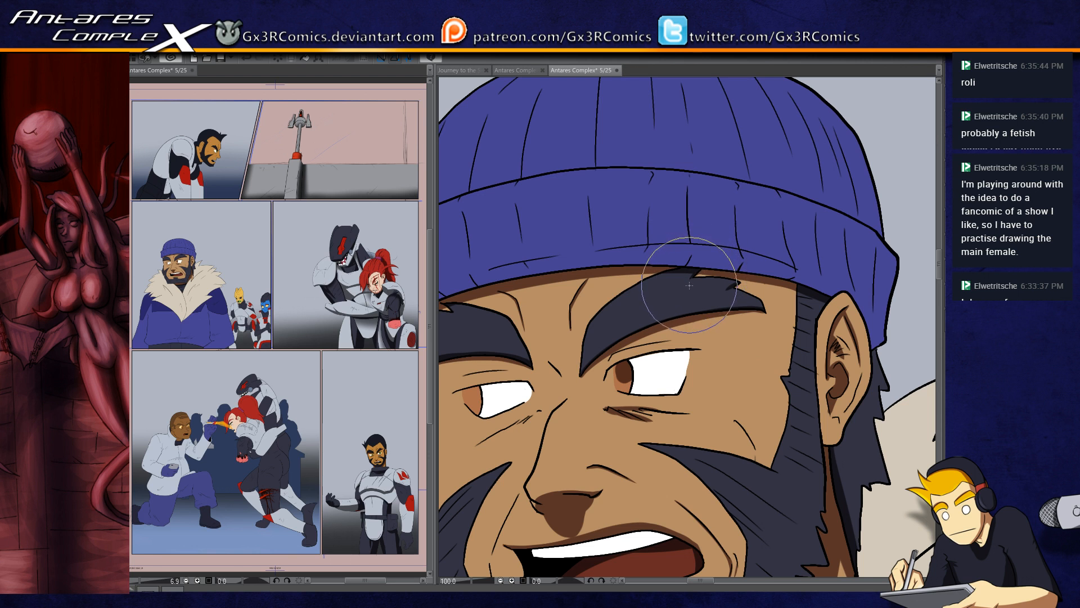
left_click_drag(583, 337, 752, 322)
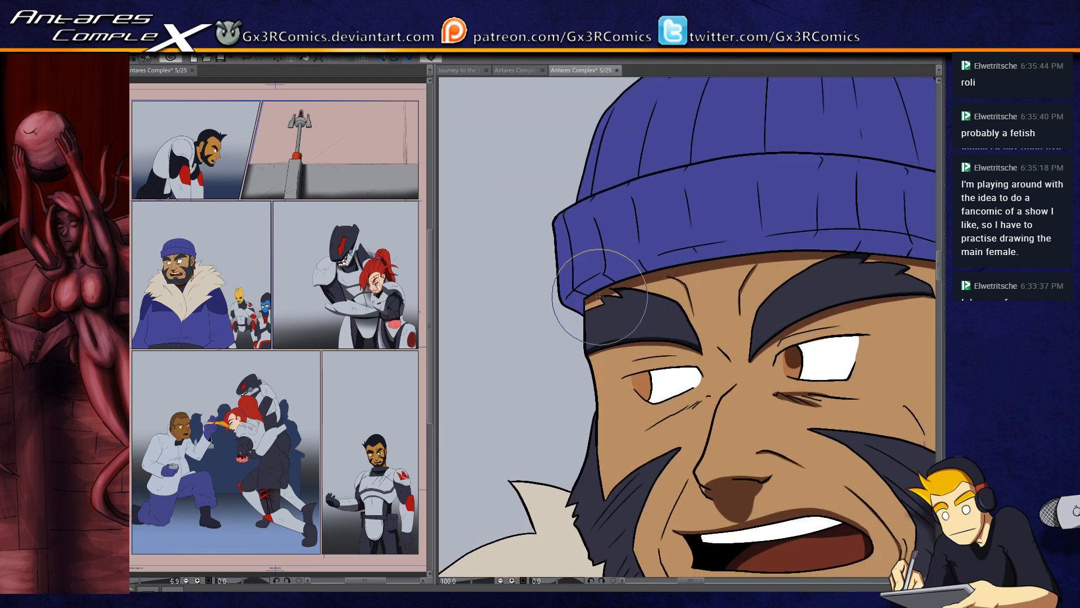
left_click_drag(655, 331, 597, 327)
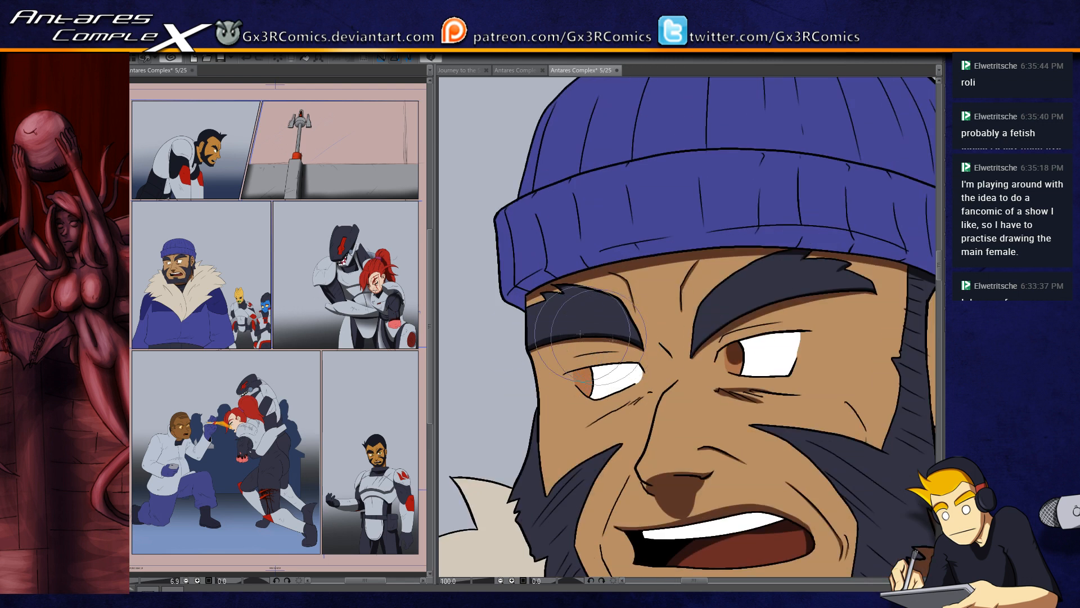
scroll(581, 404, "up", 3)
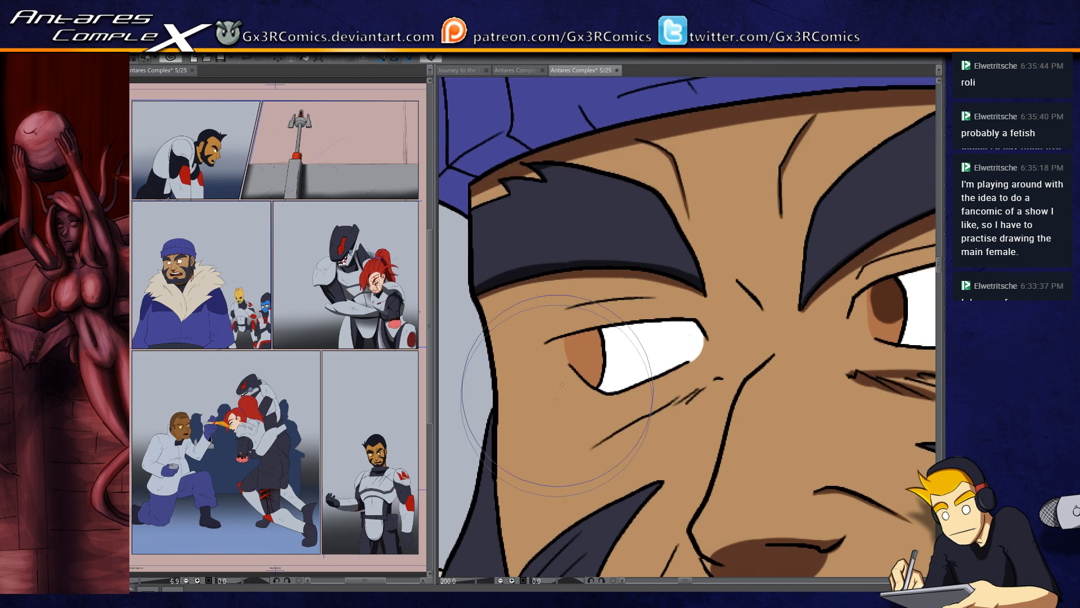
mouse_move(581, 367)
left_mouse_down()
mouse_move(583, 337)
mouse_move(602, 332)
mouse_move(600, 353)
mouse_move(587, 336)
mouse_move(606, 354)
mouse_move(608, 331)
left_mouse_up()
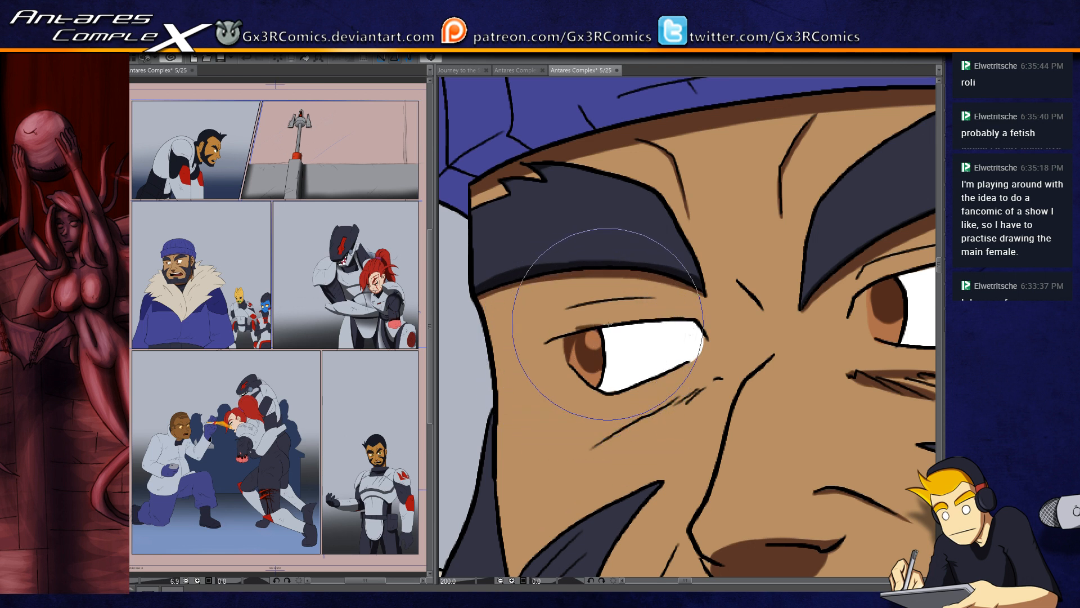
left_click_drag(587, 353, 623, 339)
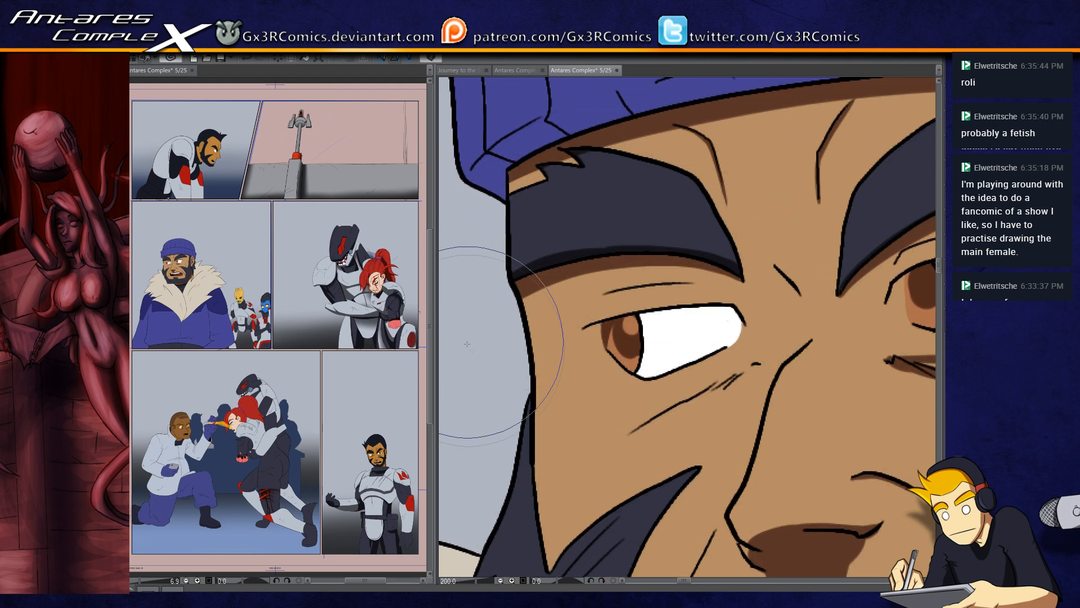
Step: Select the knit hat's folded cuff and paint a dark navy shadow band along its lower edge, from the far temple to the ear
left_click_drag(928, 249, 657, 300)
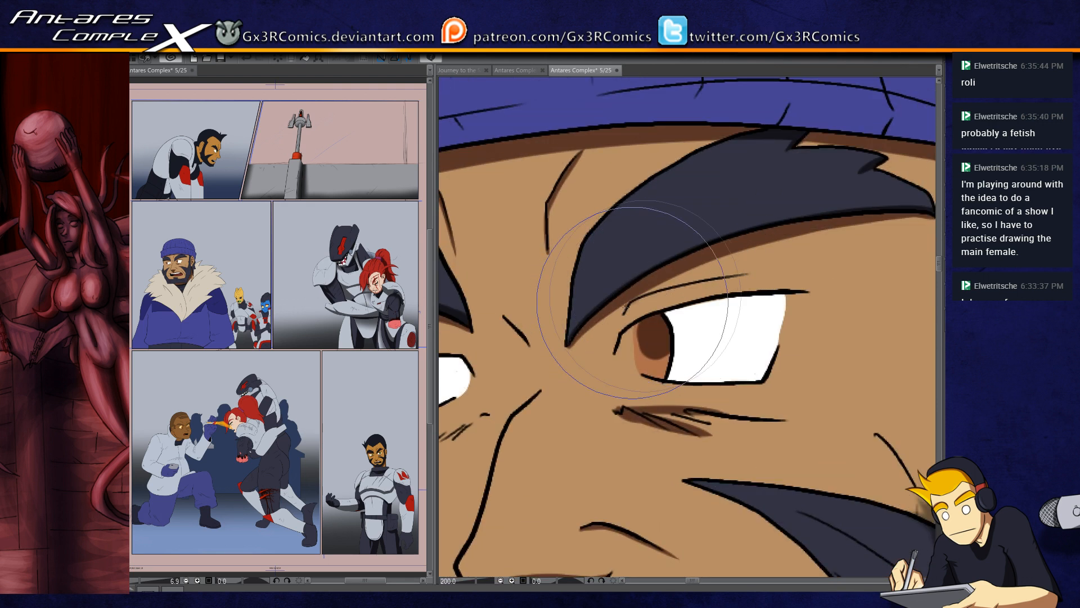
scroll(657, 300, "up", 8)
scroll(708, 301, "down", 6)
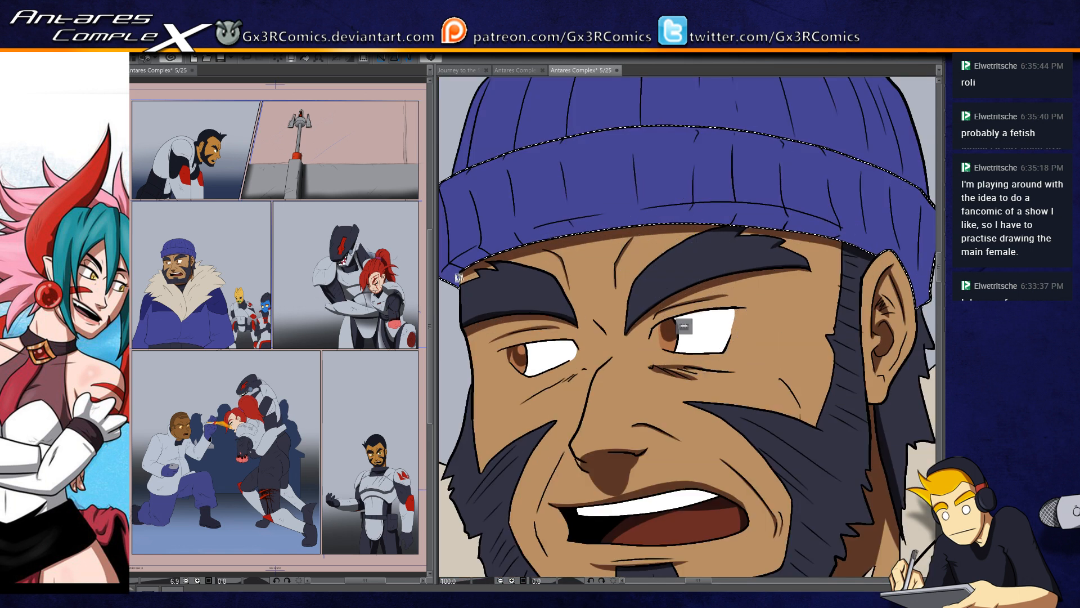
left_click_drag(485, 262, 530, 300)
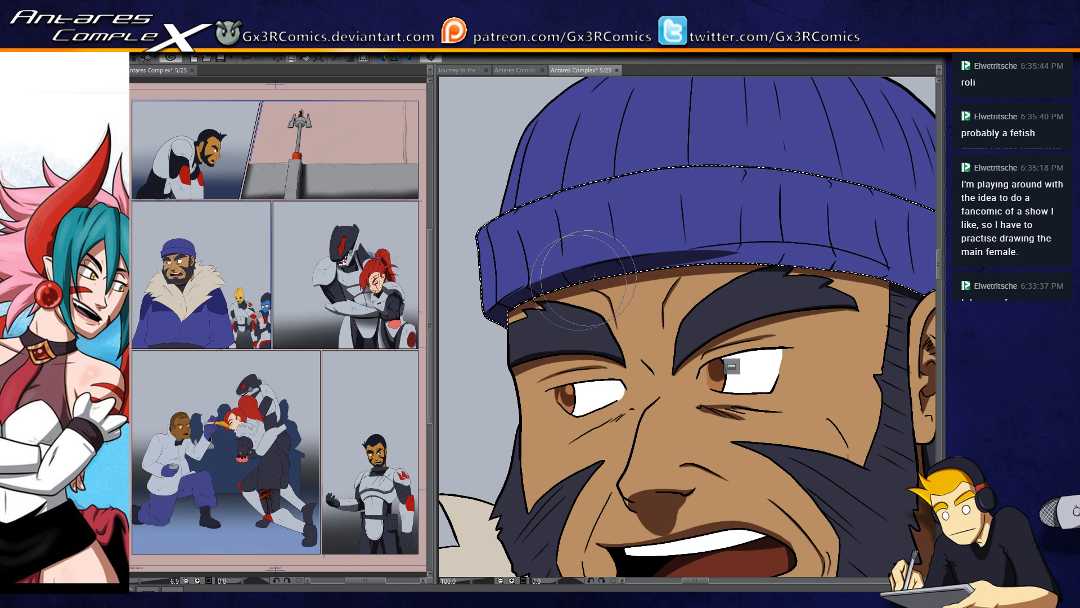
left_click_drag(580, 283, 850, 260)
left_click_drag(743, 260, 860, 257)
left_click_drag(791, 251, 863, 276)
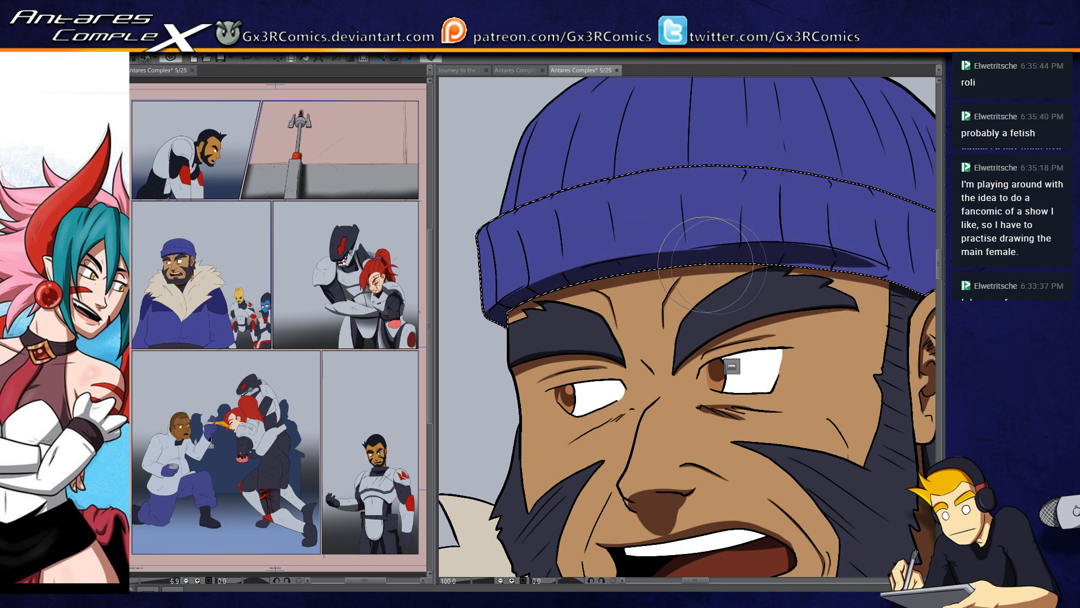
left_click_drag(731, 248, 496, 261)
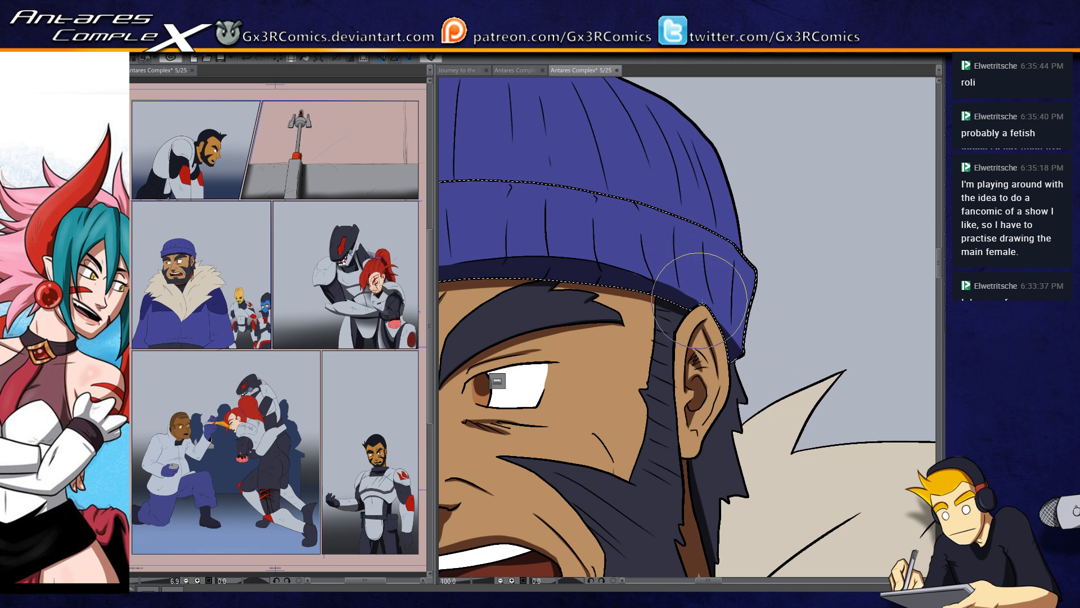
left_click_drag(700, 300, 708, 334)
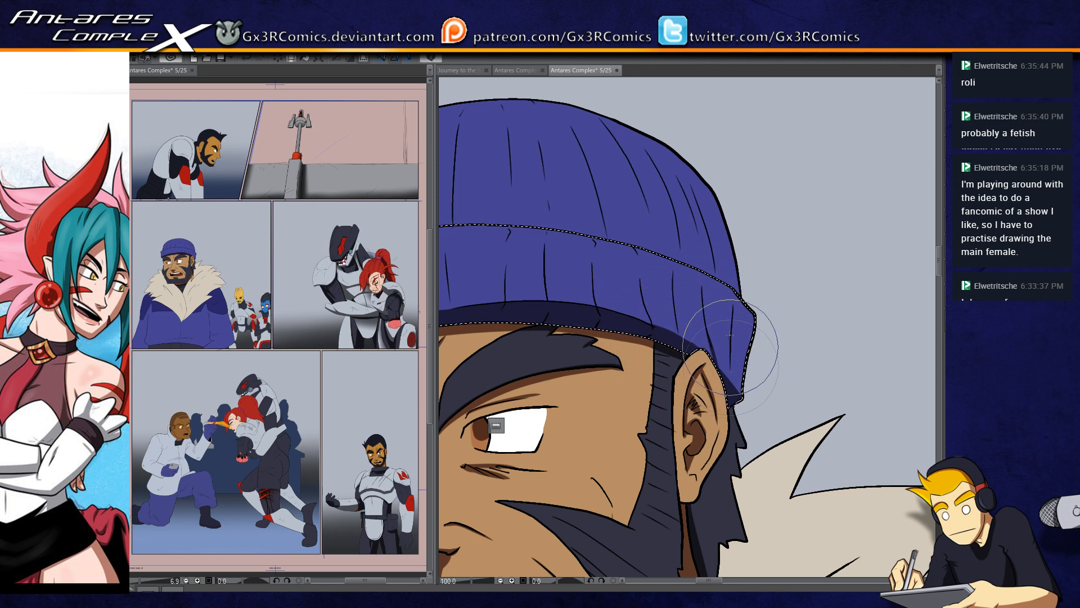
left_click_drag(711, 343, 727, 369)
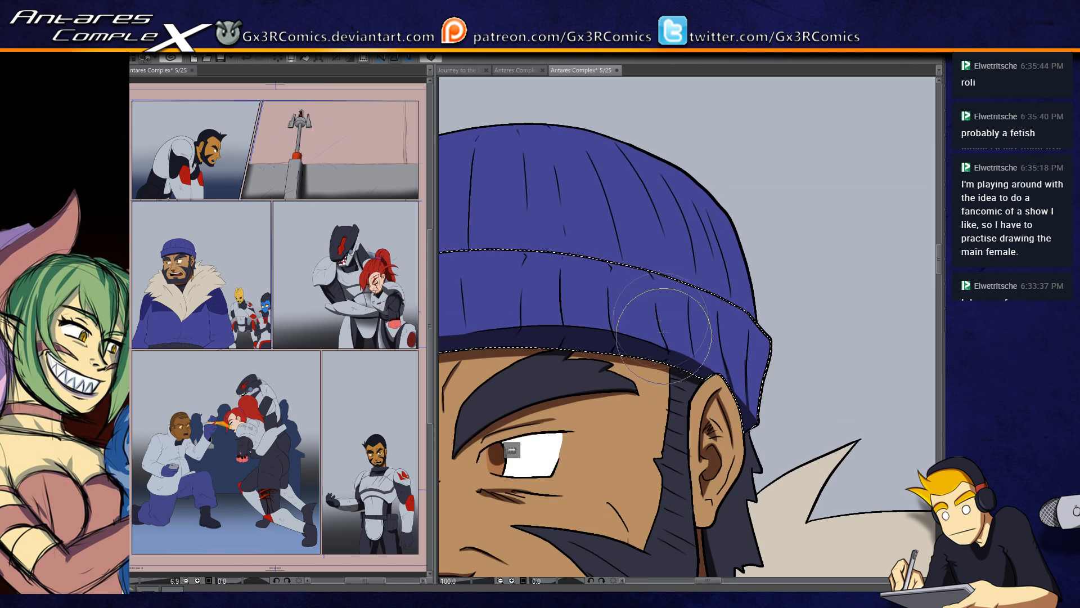
Step: Add dark navy shading along the rib creases of the hat's folded cuff and clear the selection
left_click_drag(595, 335, 633, 343)
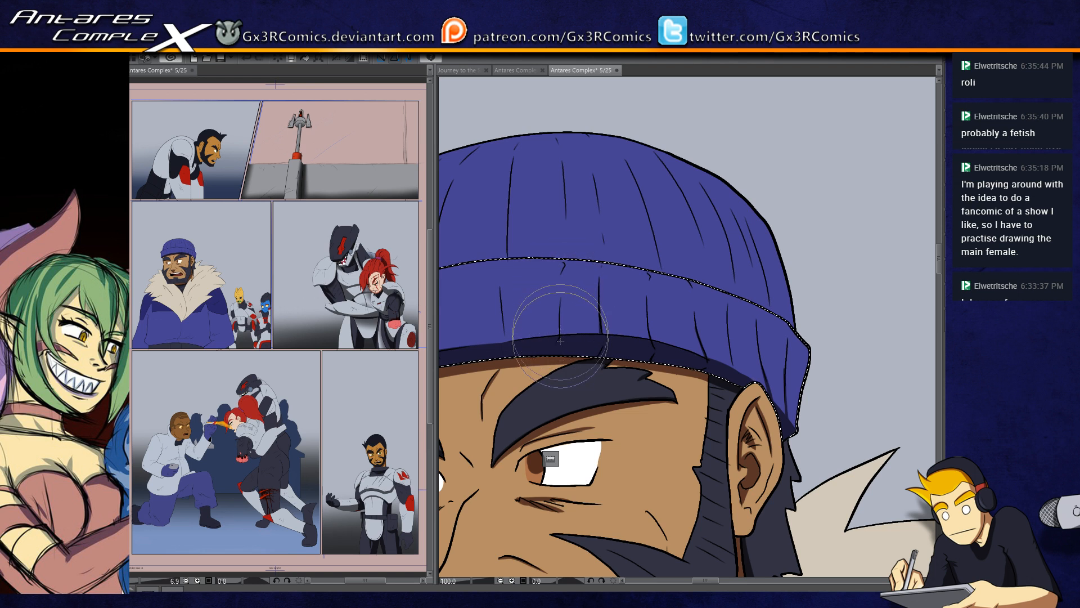
left_click_drag(525, 346, 615, 329)
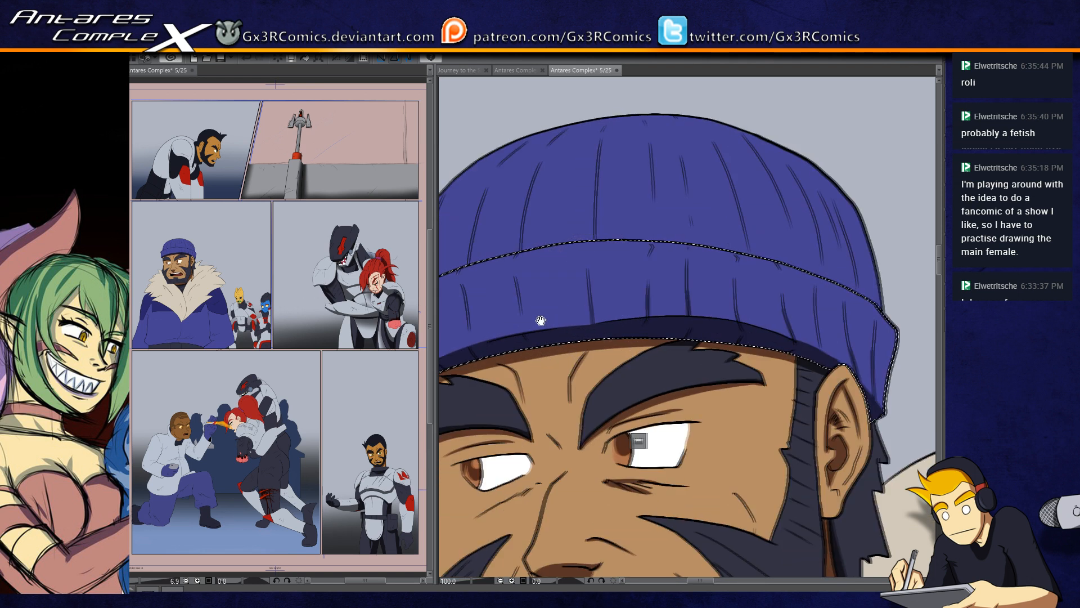
left_click_drag(520, 337, 571, 336)
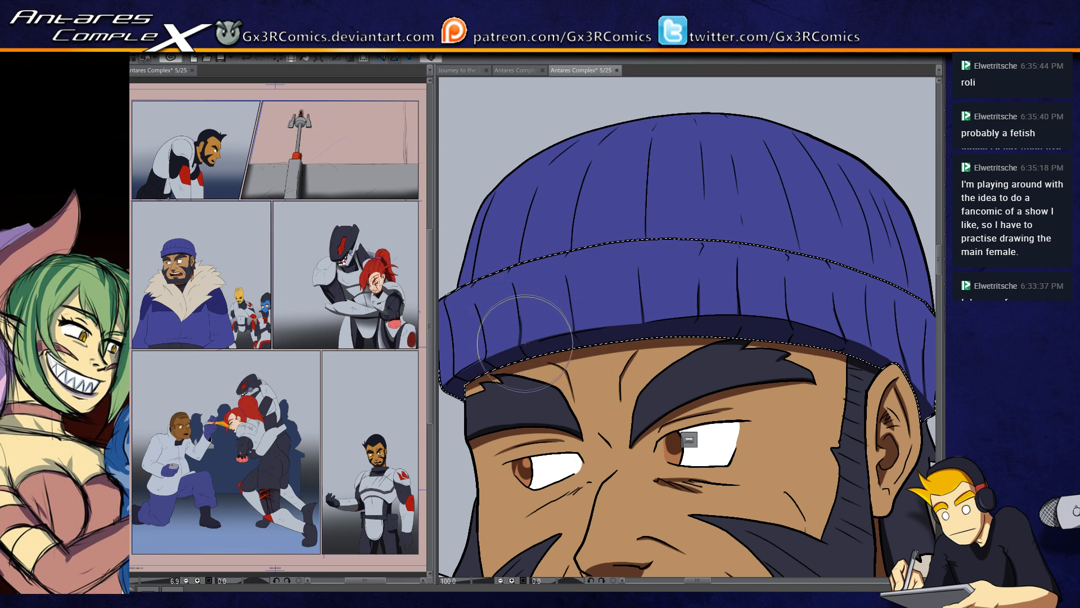
left_click_drag(481, 370, 490, 356)
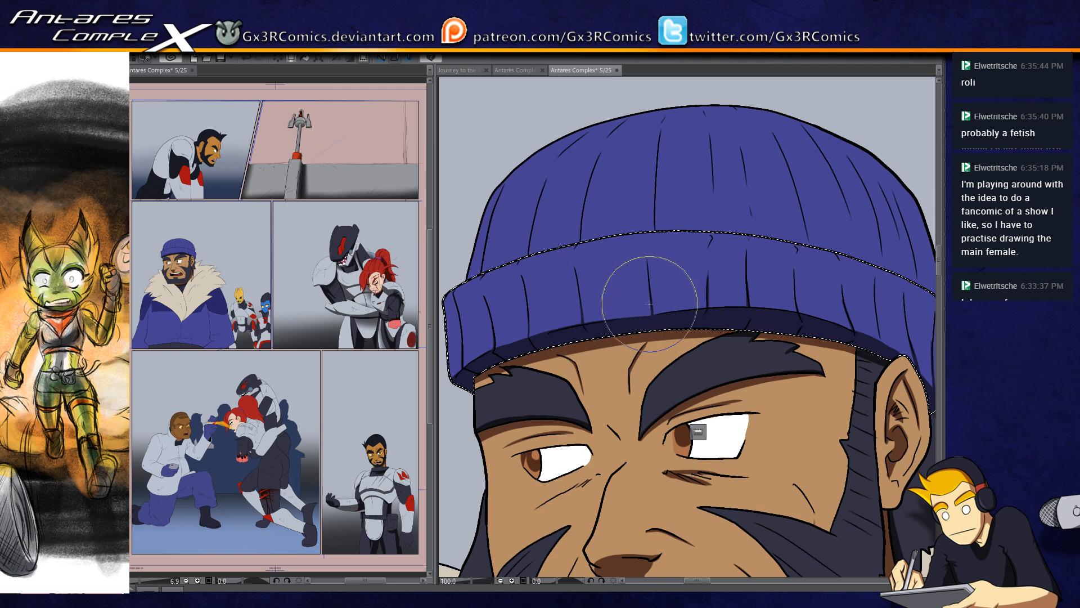
left_click_drag(595, 281, 612, 329)
key("ctrl+d")
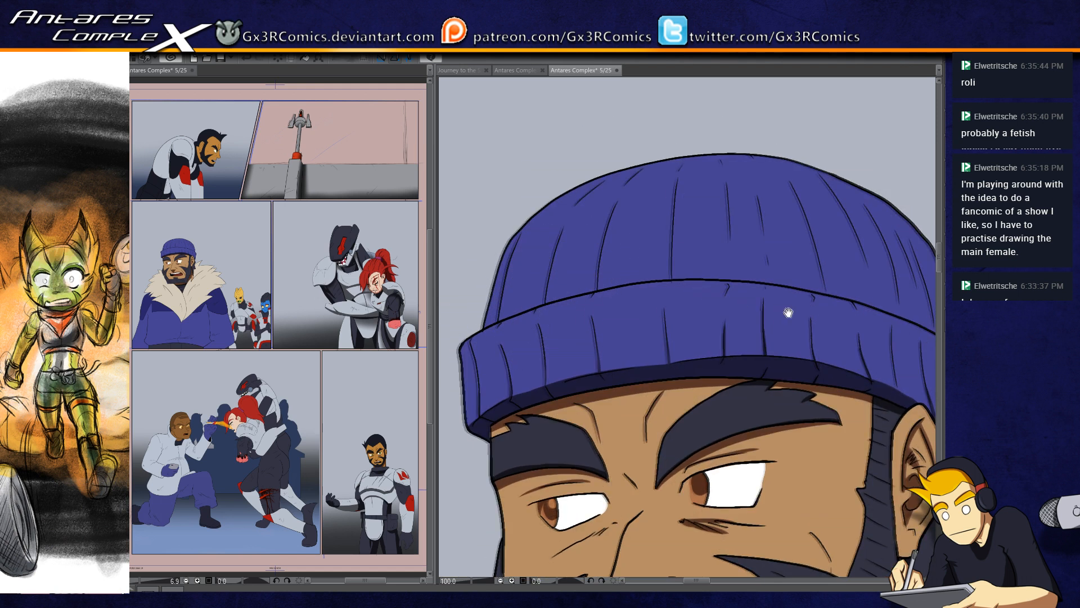
Step: Select the hat's folded cuff again and shade its outer end above the ear in dark navy
left_click_drag(789, 312, 563, 342)
key("w")
left_click(733, 432)
key("b")
left_click_drag(723, 489, 784, 426)
left_click_drag(693, 462, 798, 413)
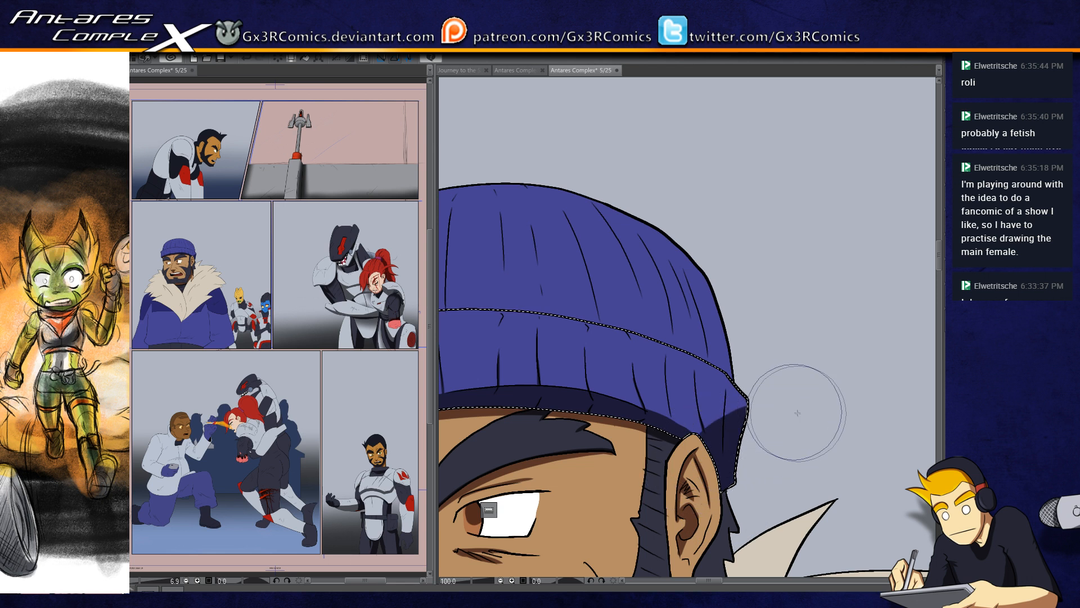
Step: Select the crown of the knit hat and shade its side above the ear in dark navy
key("w")
left_click(714, 317)
key("b")
left_click_drag(682, 230, 714, 464)
left_click_drag(659, 202, 706, 439)
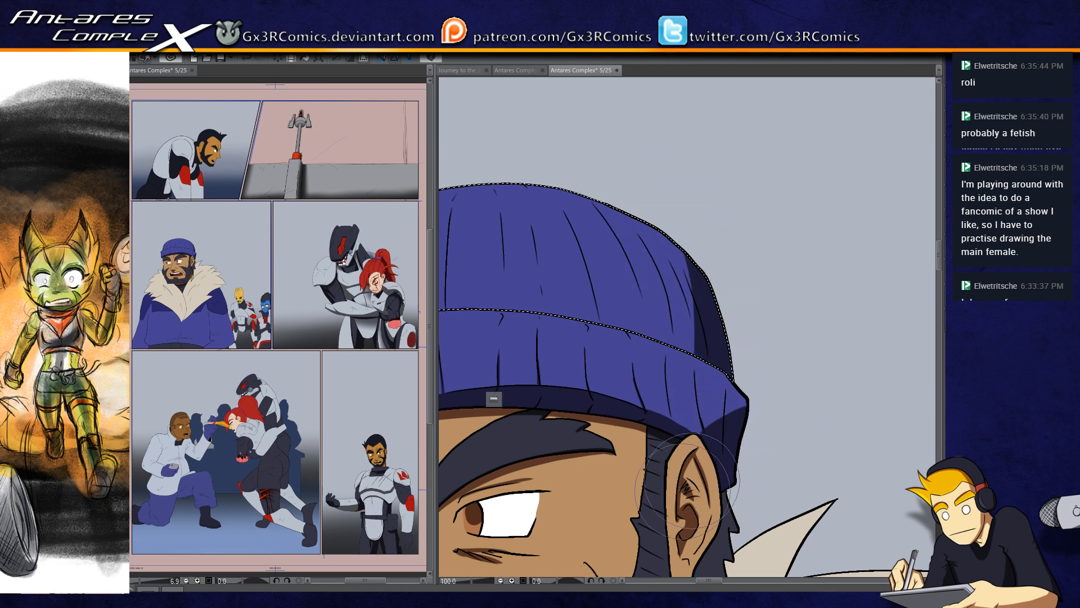
Step: Add thin dark navy shadows along the rib creases of the hat's crown and clear the selection
mouse_move(651, 350)
left_mouse_down()
mouse_move(772, 344)
mouse_move(799, 225)
left_mouse_up()
left_click_drag(751, 363, 796, 205)
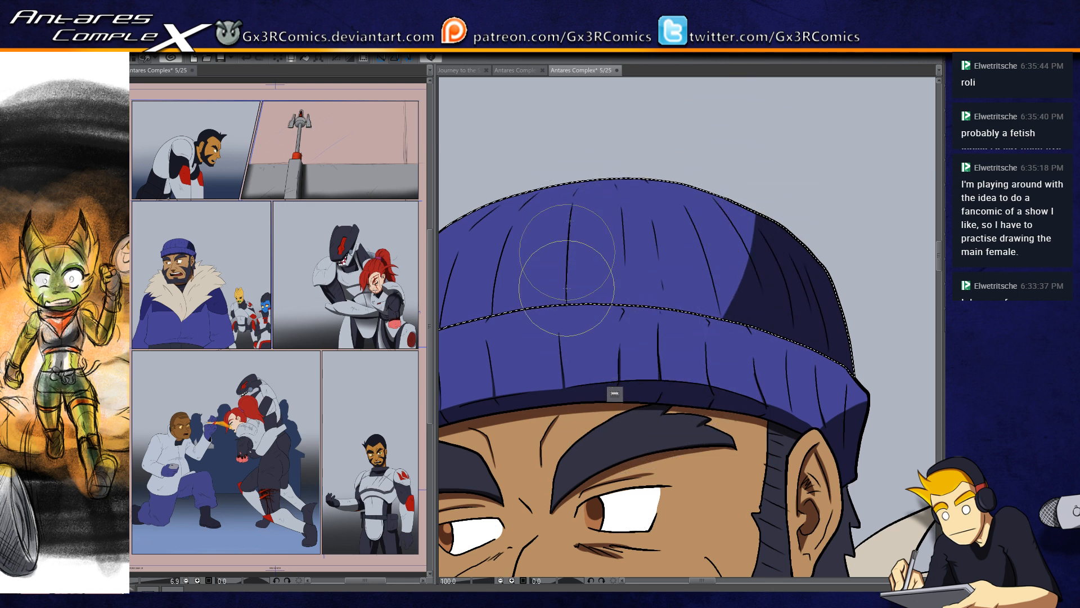
left_click_drag(565, 294, 569, 242)
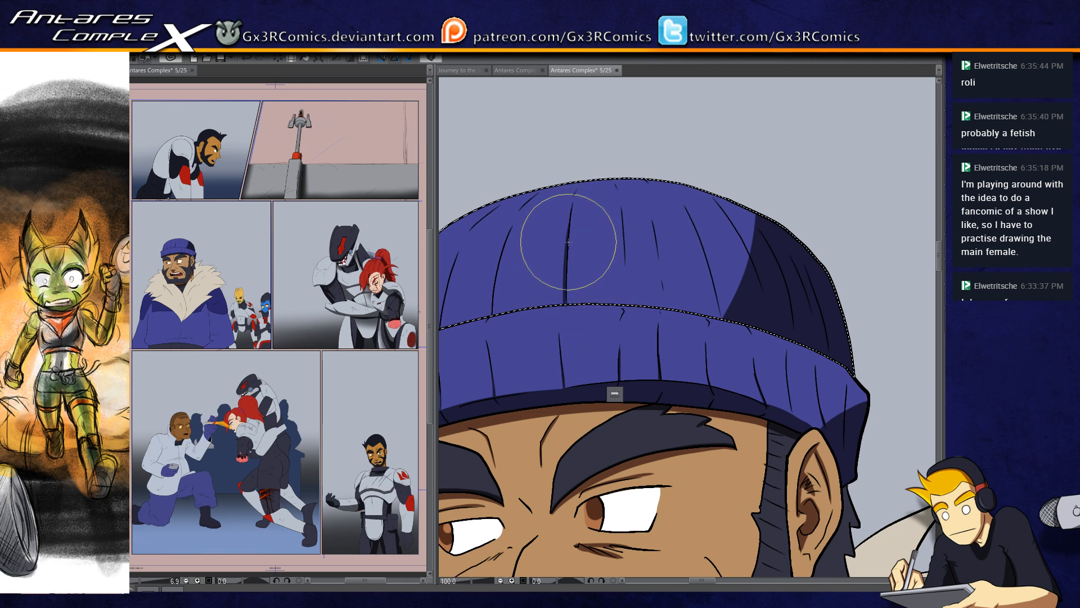
mouse_move(497, 306)
left_mouse_down()
mouse_move(546, 266)
mouse_move(557, 202)
left_mouse_up()
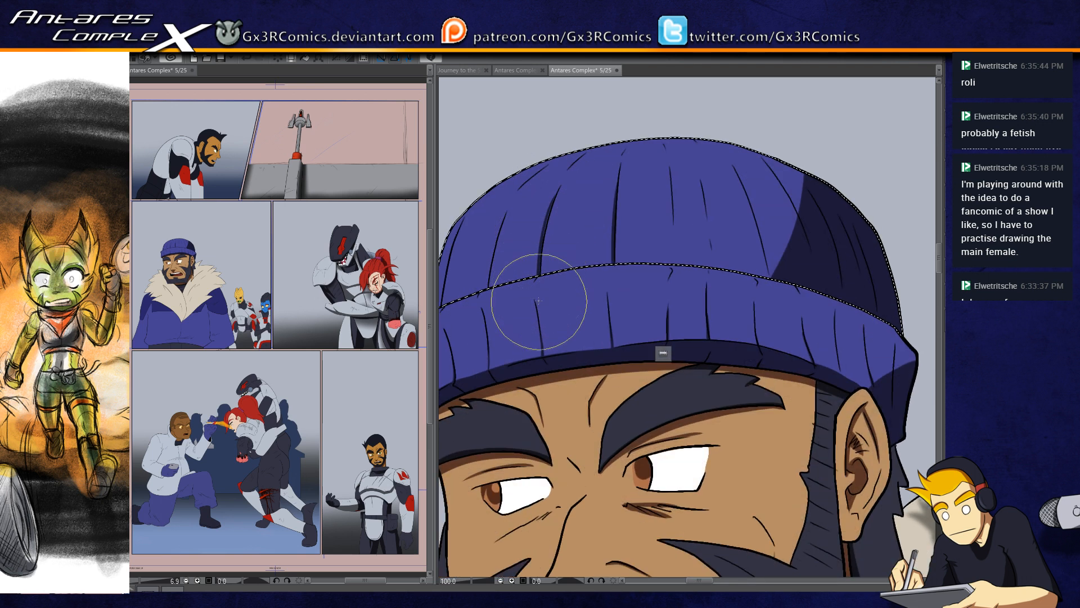
left_click_drag(539, 301, 573, 305)
key("ctrl+d")
Step: Shade the crease beneath the bearded man's far eye in brown
left_click_drag(562, 472, 639, 293)
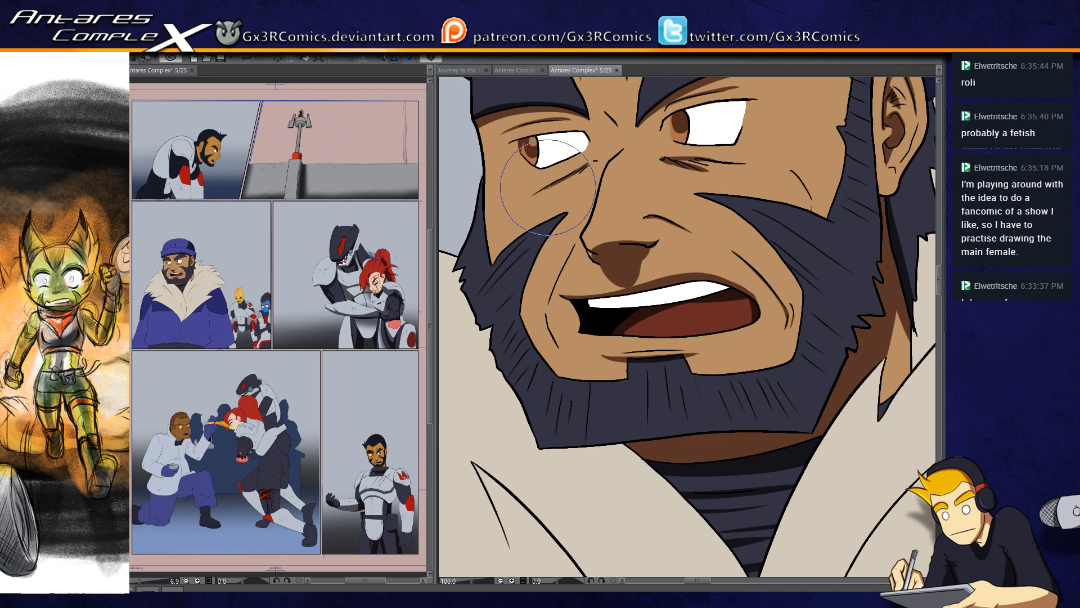
left_click_drag(583, 167, 529, 198)
left_click_drag(593, 162, 575, 173)
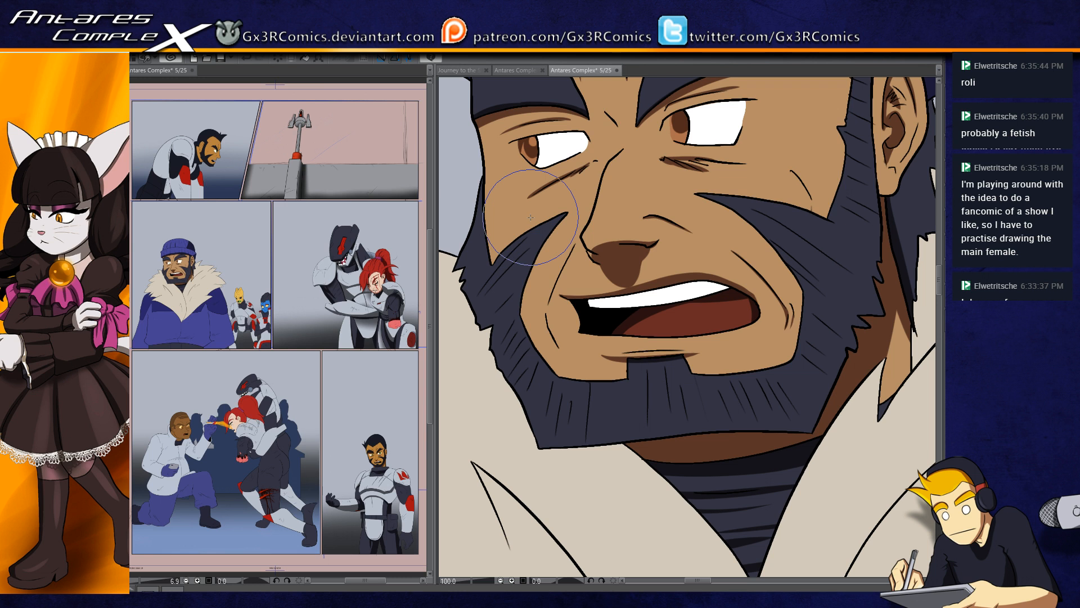
Step: Add brown shading along the far cheek's smile line beside the mouth, and undo the last stroke
left_click_drag(561, 279, 547, 318)
scroll(551, 298, "up", 3)
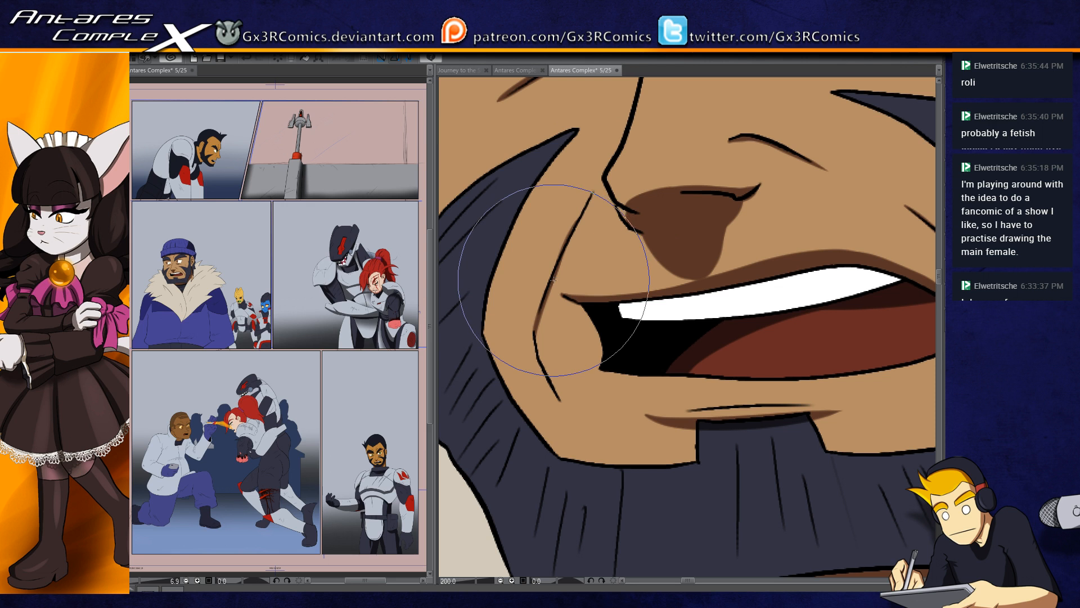
mouse_move(585, 211)
left_mouse_down()
mouse_move(542, 316)
mouse_move(556, 393)
left_mouse_up()
mouse_move(543, 344)
left_mouse_down()
mouse_move(561, 398)
mouse_move(588, 415)
left_mouse_up()
key("space")
left_click_drag(791, 427, 584, 469)
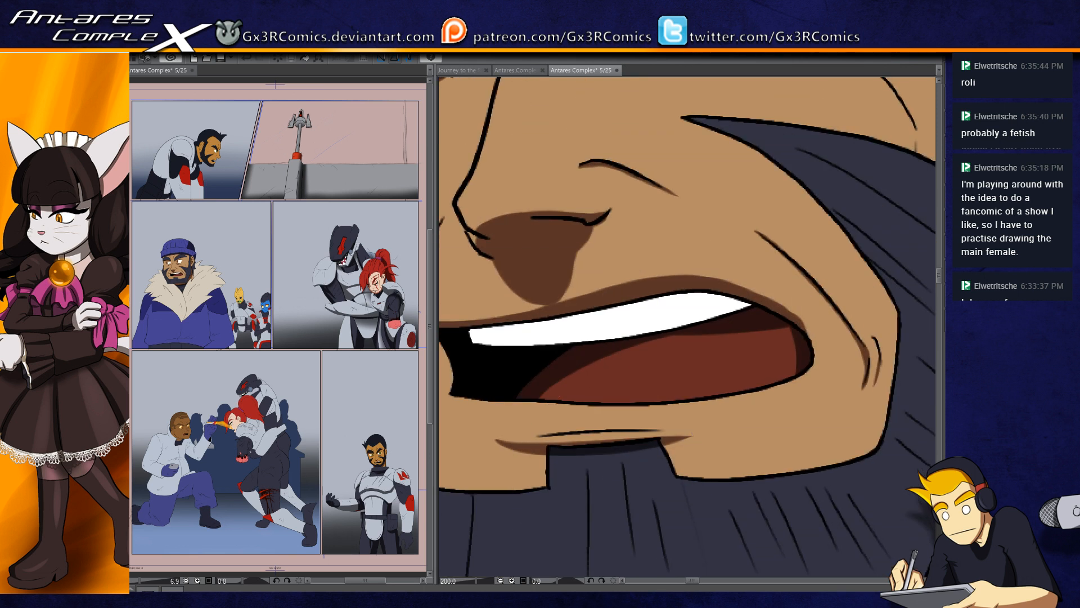
key("ctrl+z")
Step: Paint a short brown wrinkle across the bridge of the nose, just below the frown lines
left_click_drag(530, 291, 583, 420)
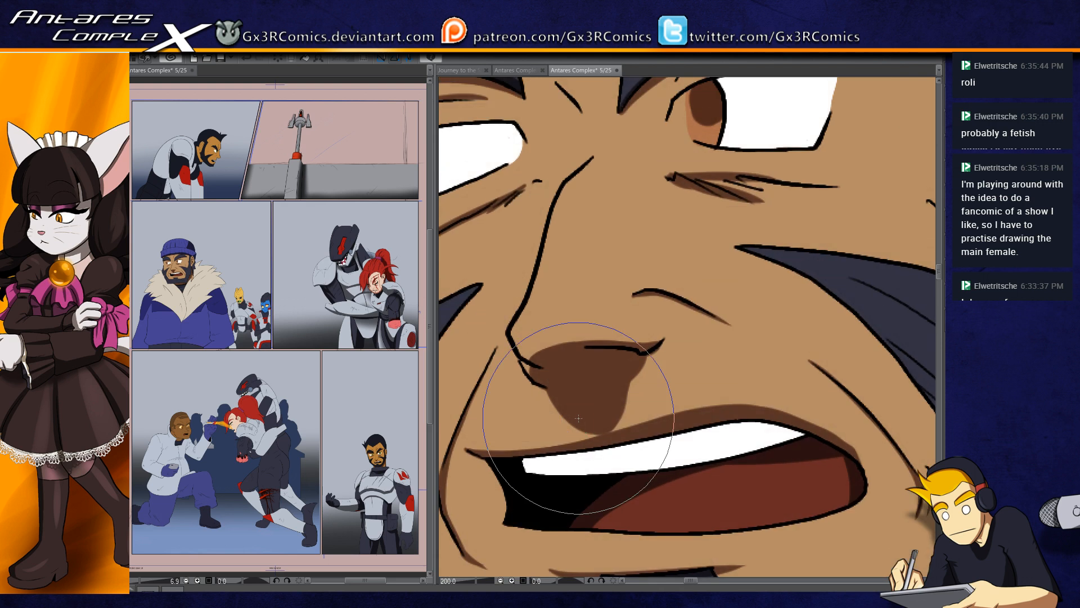
mouse_move(550, 238)
left_mouse_down()
mouse_move(641, 305)
mouse_move(596, 316)
mouse_move(599, 404)
mouse_move(599, 348)
left_mouse_up()
left_click_drag(650, 258, 684, 253)
Step: Select the beard and shade its far-cheek side in near-black along the inner edge and between the hair strands
left_click_drag(651, 380, 757, 224)
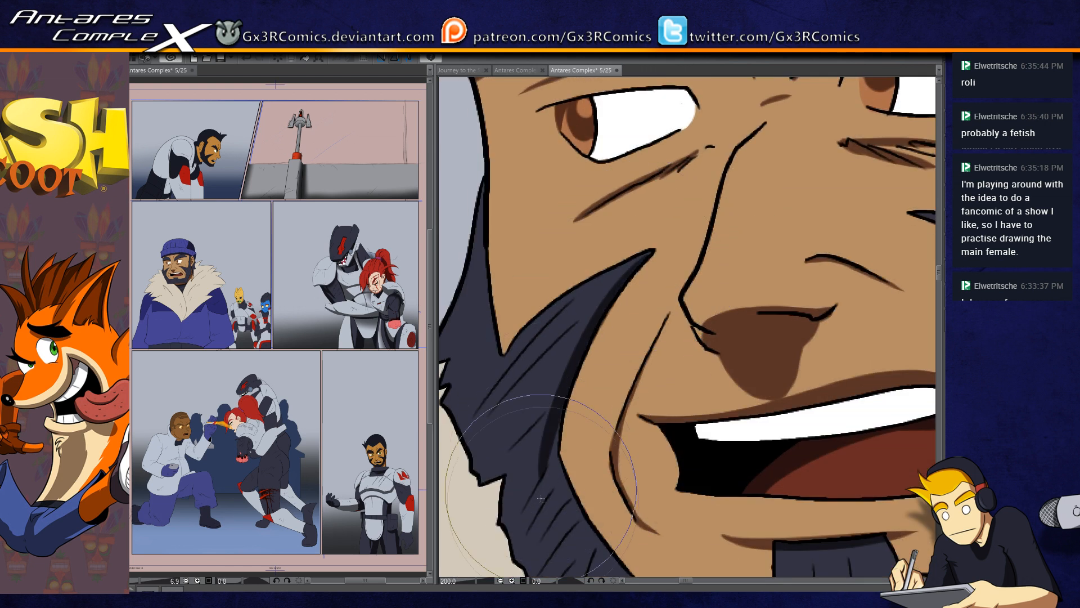
left_click_drag(570, 418, 587, 331)
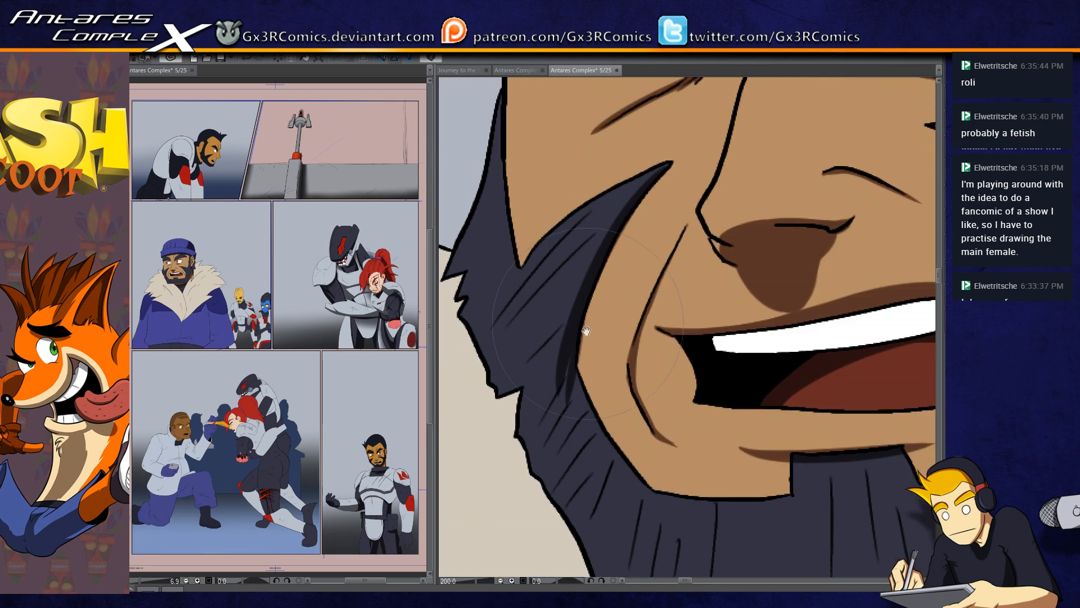
key("w")
left_click(576, 359)
key("b")
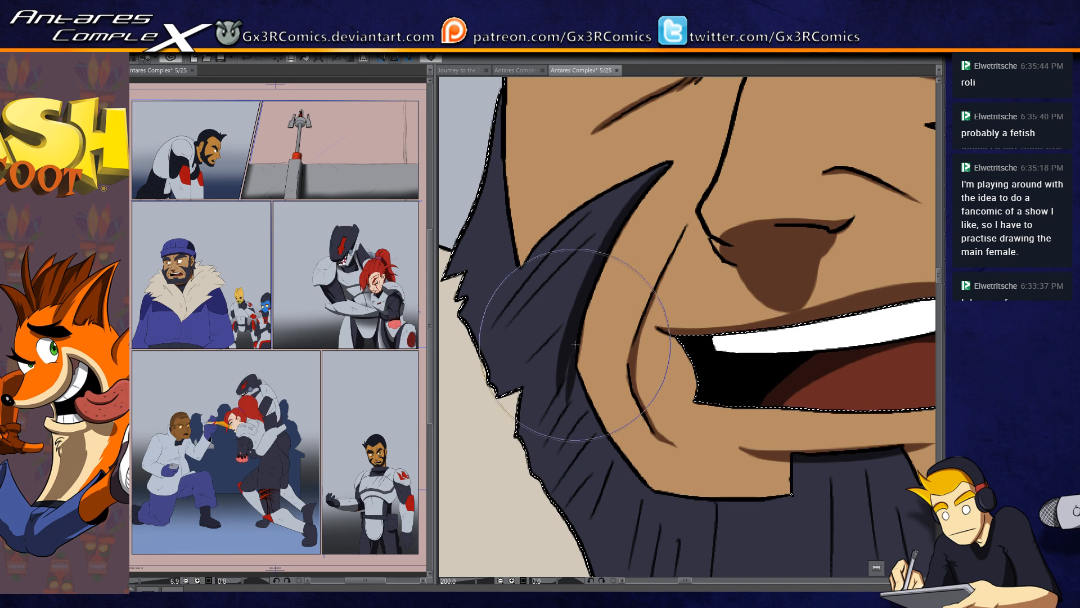
left_click_drag(569, 361, 521, 437)
left_click_drag(570, 400, 553, 454)
key("ctrl+z")
left_click_drag(494, 402, 515, 537)
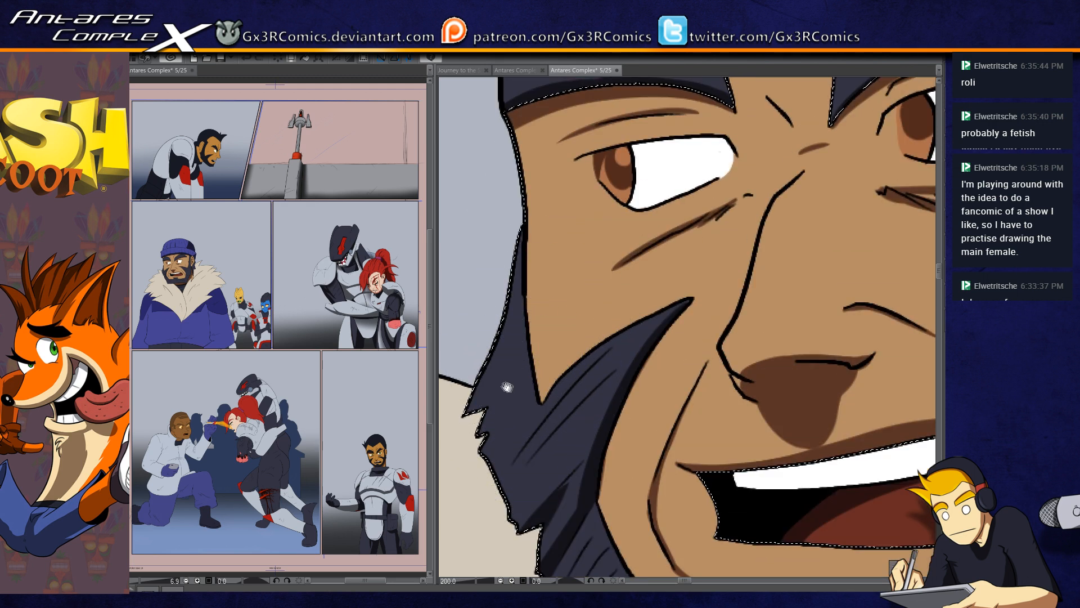
left_click_drag(508, 432, 532, 427)
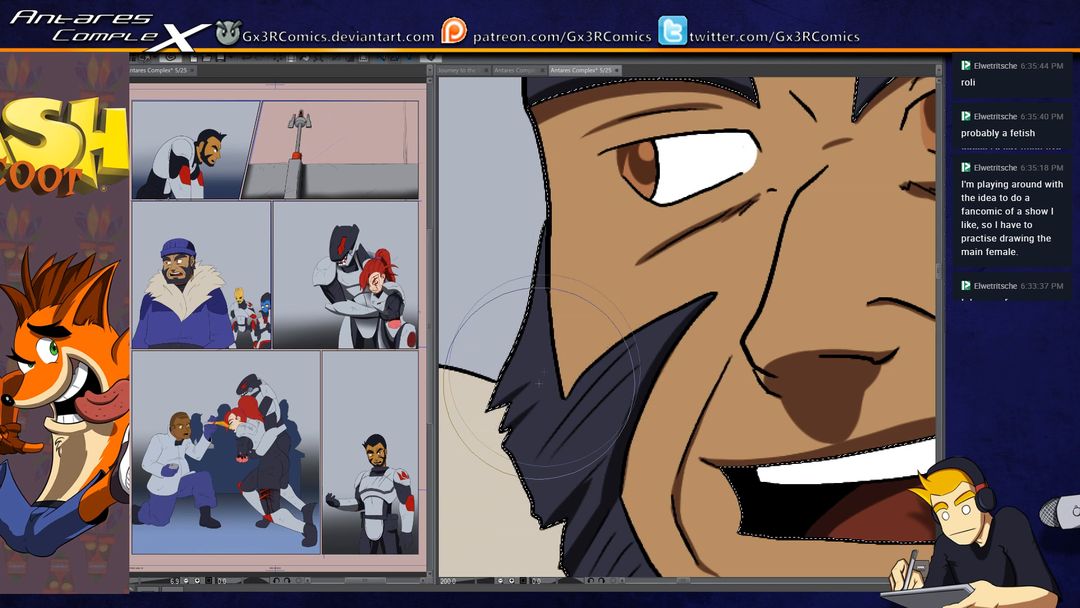
scroll(528, 411, "down", 2)
Step: Paint near-black shadows through the beard on the near cheek, along its inner edge and strands, and clear the selection
mouse_move(782, 391)
left_mouse_down()
mouse_move(577, 350)
mouse_move(683, 413)
left_mouse_up()
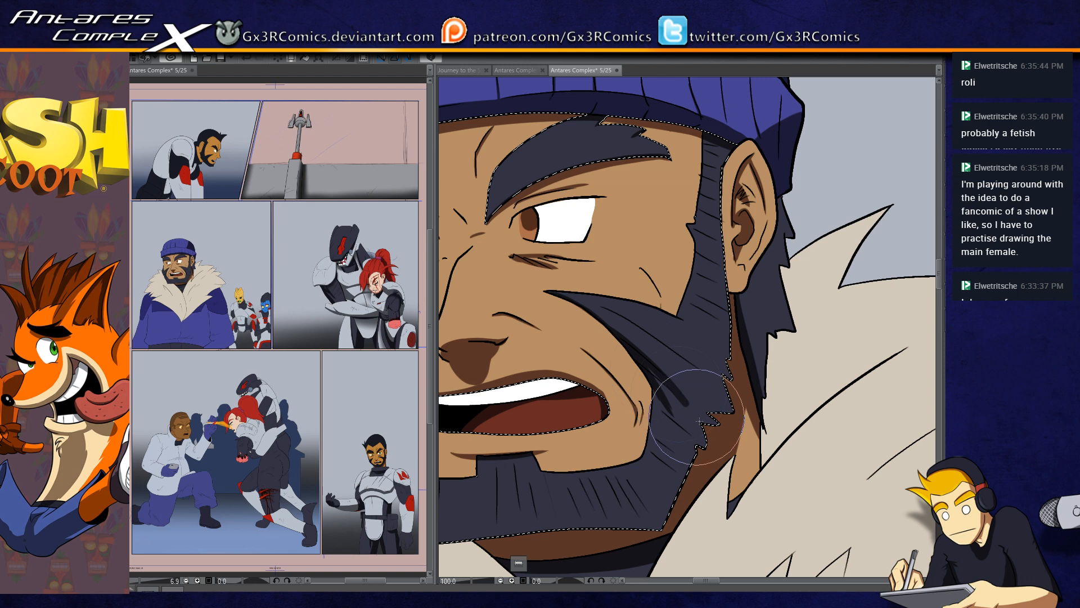
left_click_drag(671, 388, 699, 426)
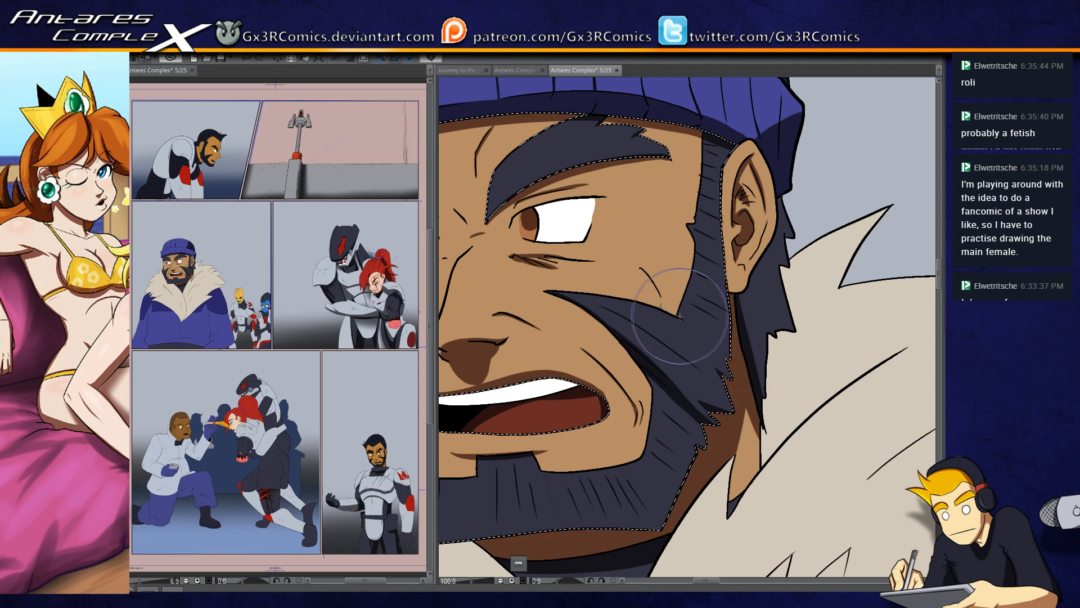
left_click_drag(624, 425, 742, 330)
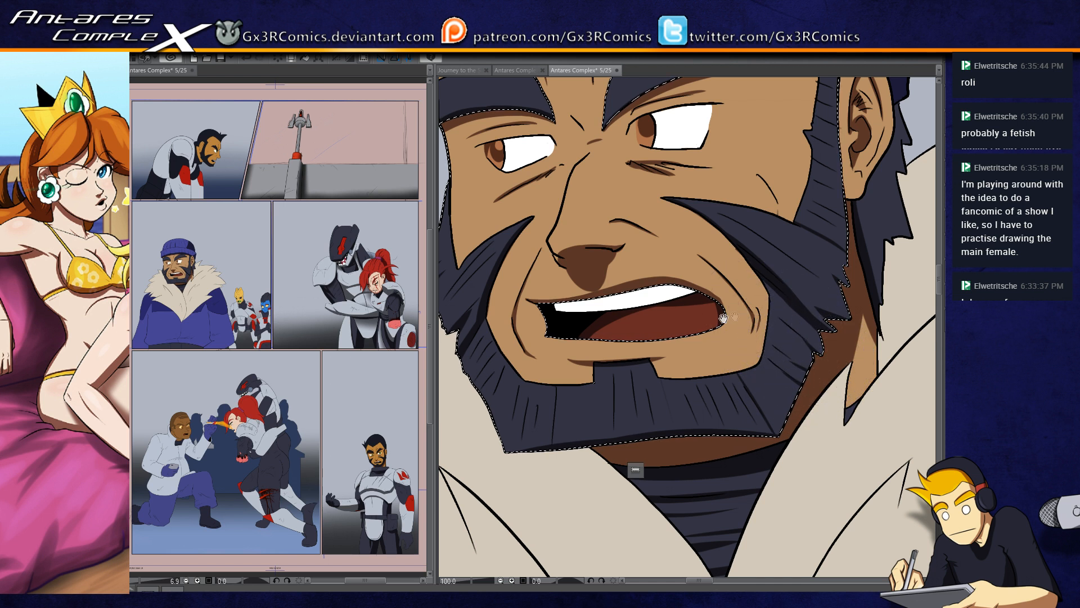
left_click_drag(653, 295, 695, 312)
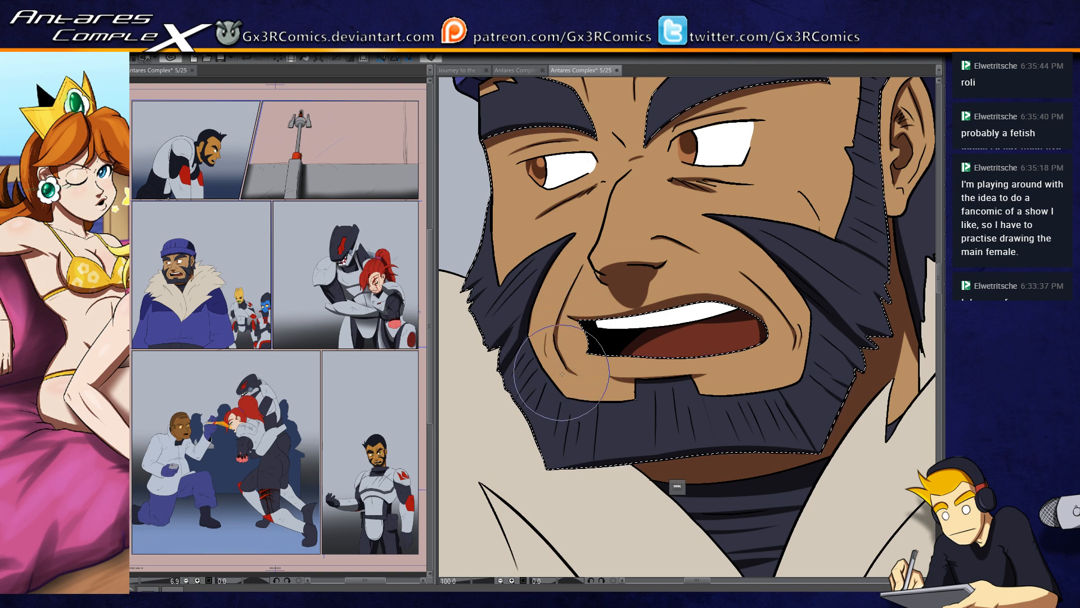
mouse_move(670, 332)
left_mouse_down()
mouse_move(623, 370)
mouse_move(603, 438)
left_mouse_up()
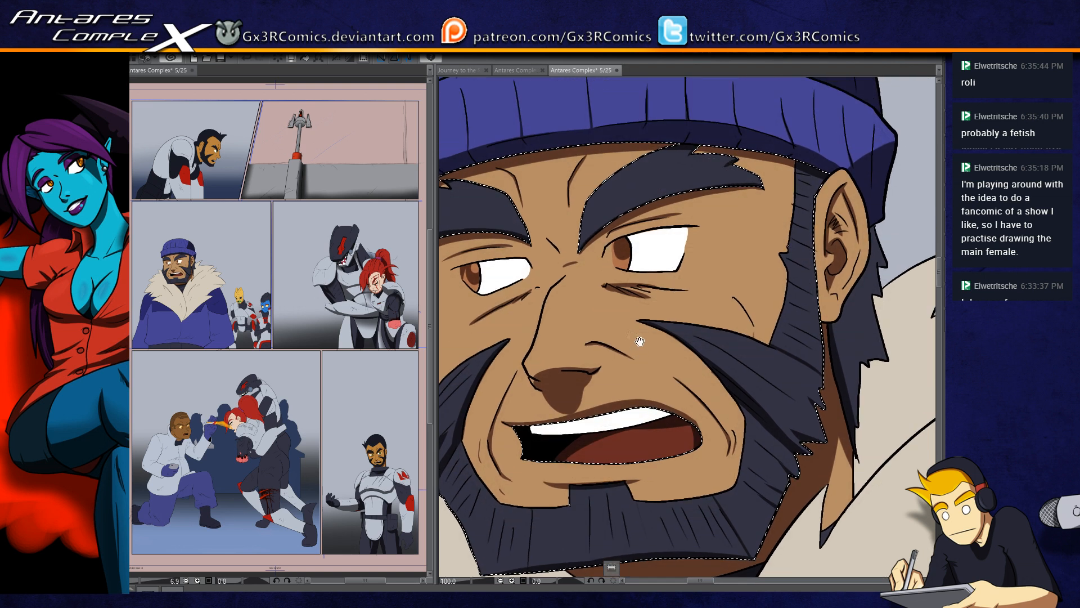
left_click_drag(506, 358, 541, 410)
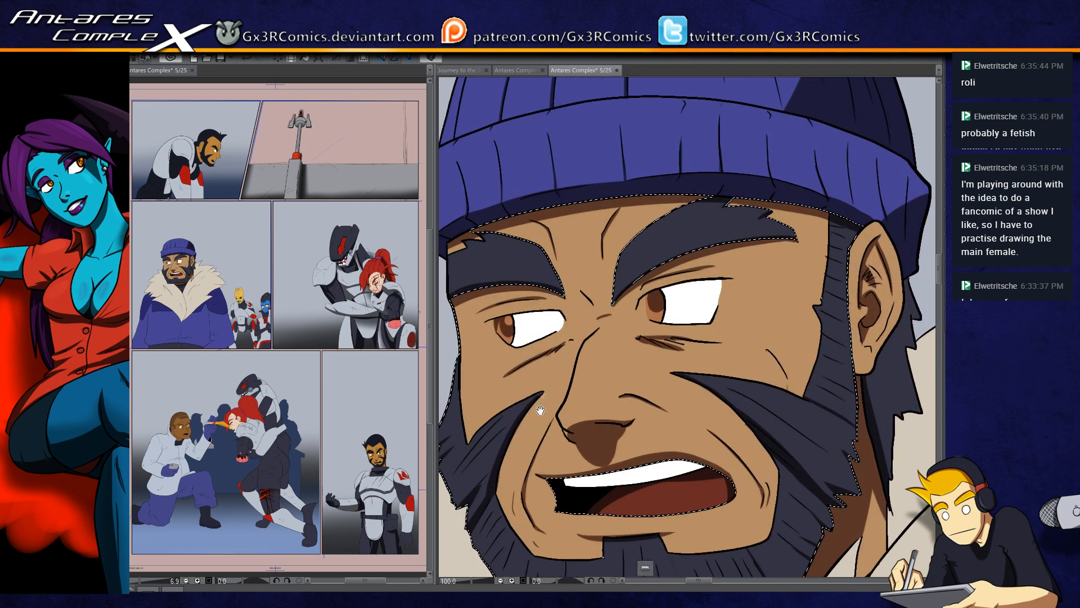
left_click_drag(517, 353, 528, 391)
key("ctrl+d")
left_click_drag(692, 369, 521, 386)
left_click_drag(620, 475, 618, 397)
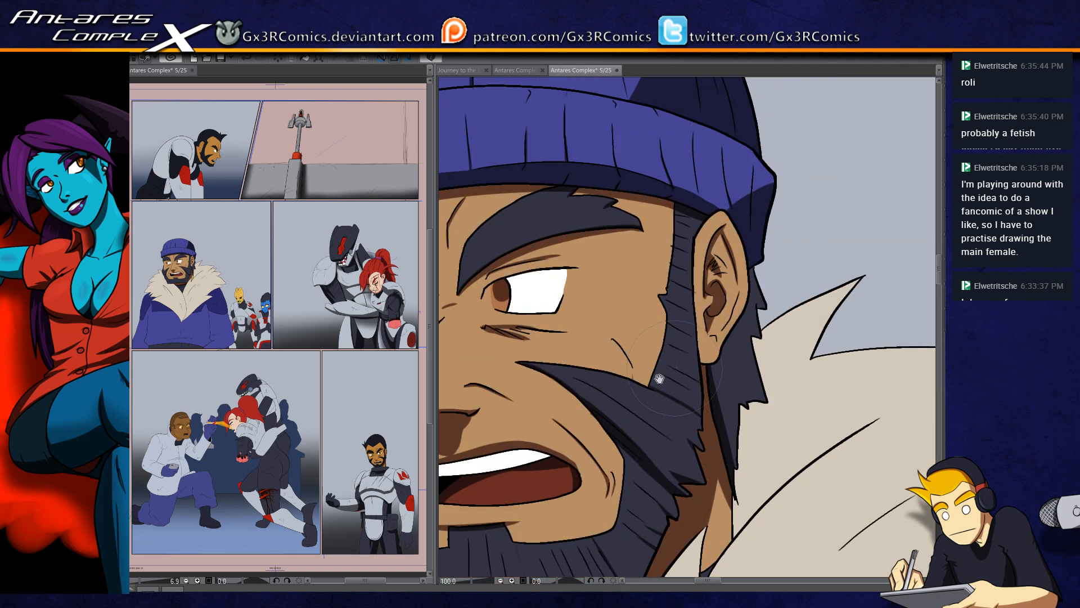
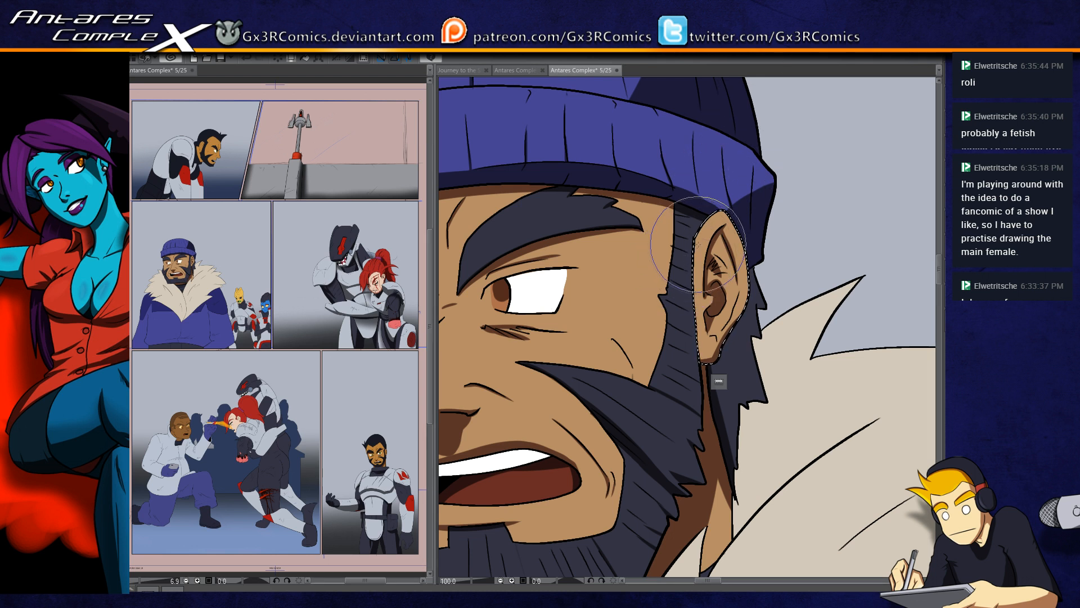
Step: Paint near-black shadows on the hair behind and below the near ear, and clear the selection
left_click_drag(687, 428, 670, 324)
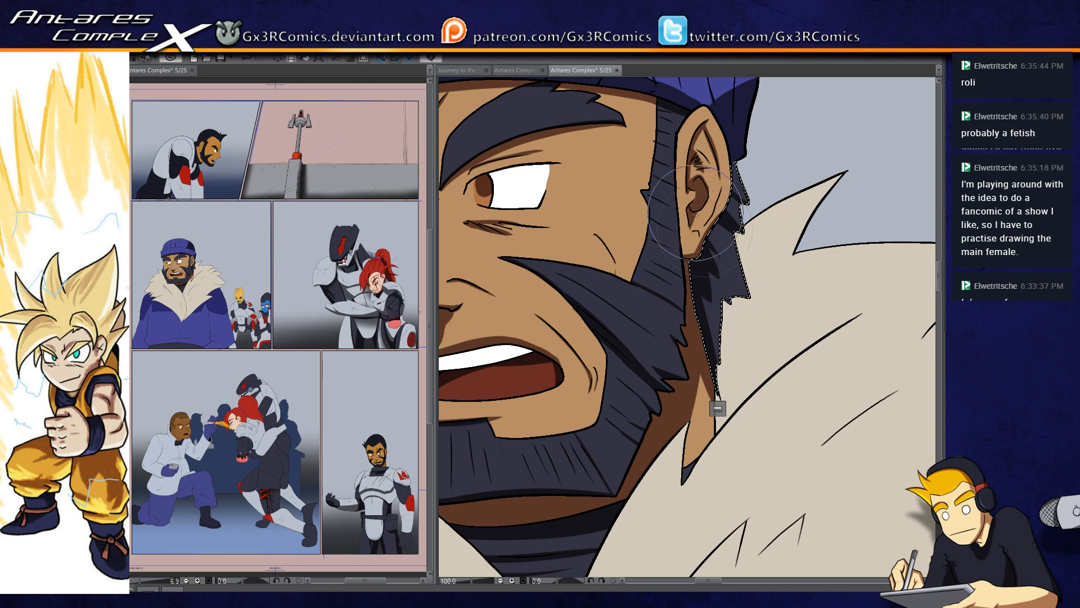
mouse_move(669, 460)
left_mouse_down()
mouse_move(654, 402)
mouse_move(794, 286)
mouse_move(704, 391)
left_mouse_up()
key("w")
left_click(729, 341)
left_click_drag(729, 309, 726, 381)
key("ctrl+d")
Step: Select the near side of the fur collar and paint a forked brown shadow along the fold beside the neck
mouse_move(653, 465)
left_mouse_down()
mouse_move(647, 369)
mouse_move(642, 430)
left_mouse_up()
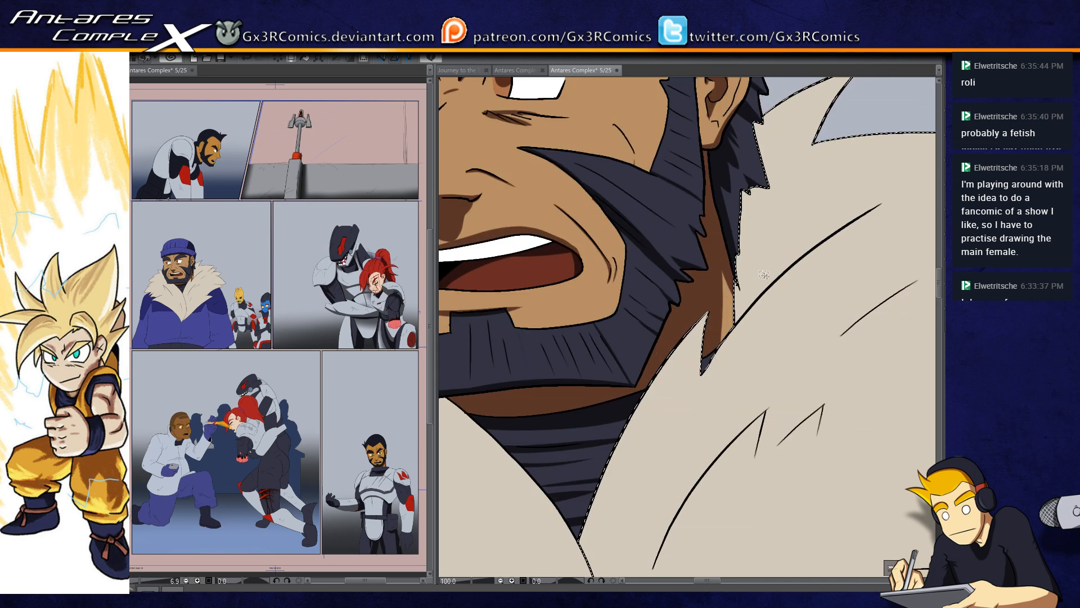
scroll(743, 319, "down", 2)
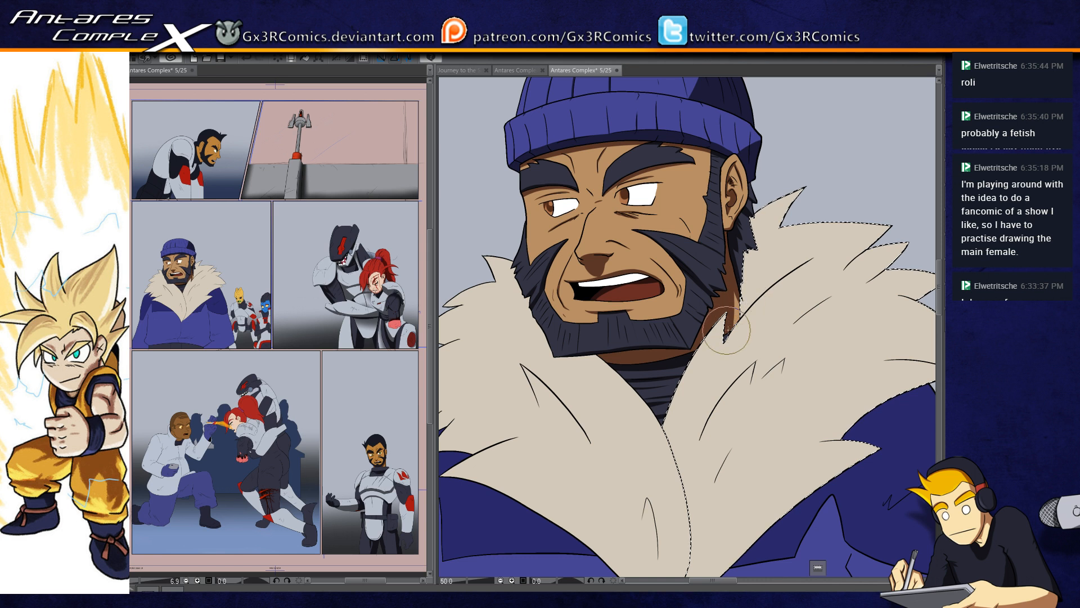
left_click_drag(743, 307, 863, 216)
left_click_drag(745, 302, 903, 208)
left_click_drag(815, 256, 920, 208)
left_click_drag(724, 310, 742, 295)
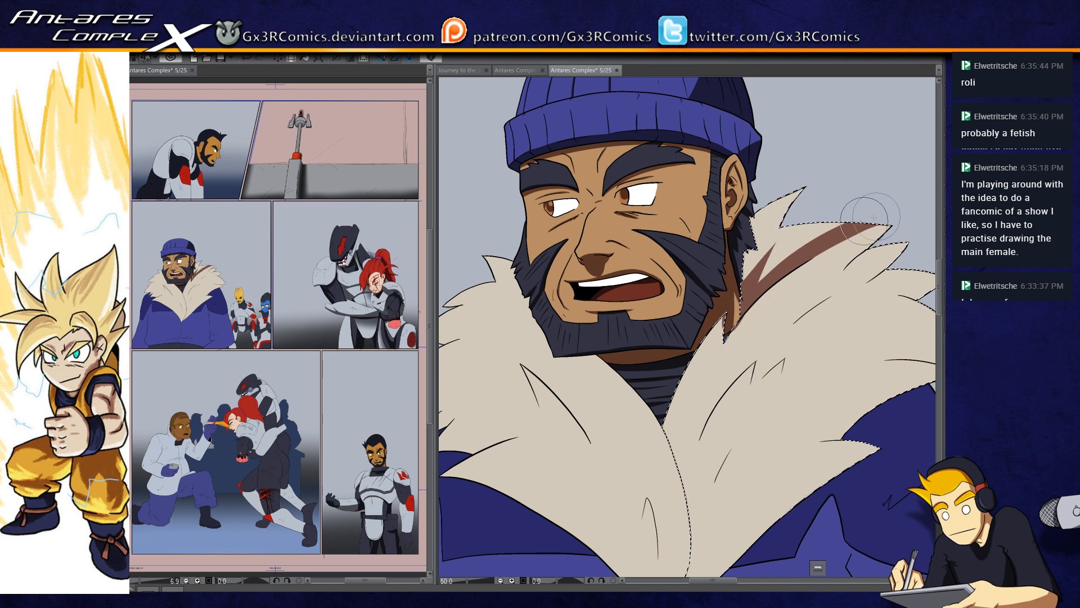
mouse_move(775, 266)
left_mouse_down()
mouse_move(817, 237)
mouse_move(913, 214)
left_mouse_up()
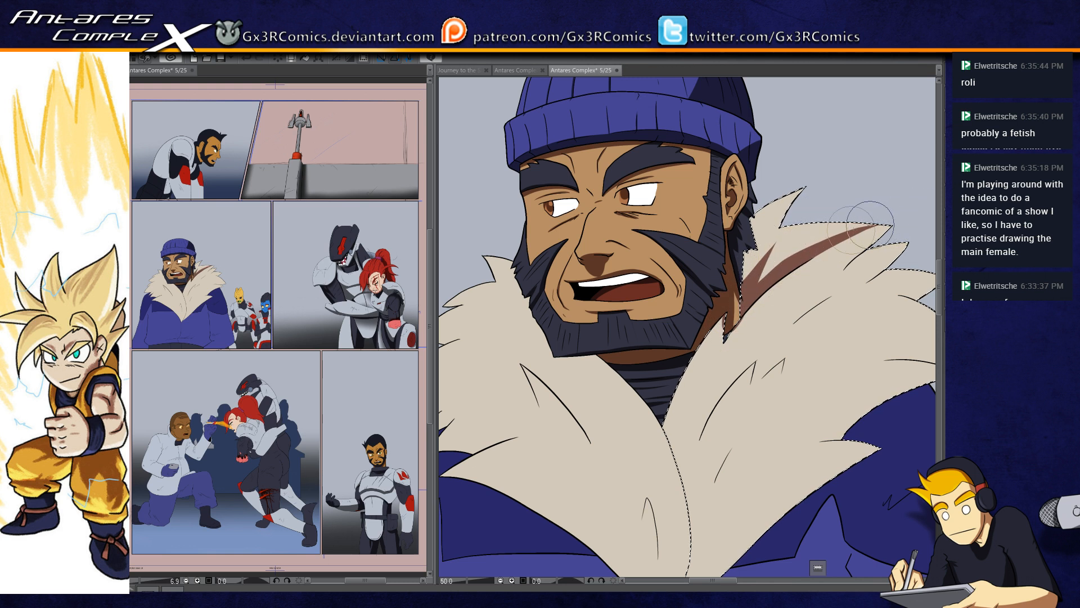
left_click_drag(770, 269, 888, 227)
Step: Paint a brown shadow along the near collar's lower outer edge, from the front tip up to the shoulder
mouse_move(725, 447)
left_mouse_down()
mouse_move(719, 382)
mouse_move(656, 374)
left_mouse_up()
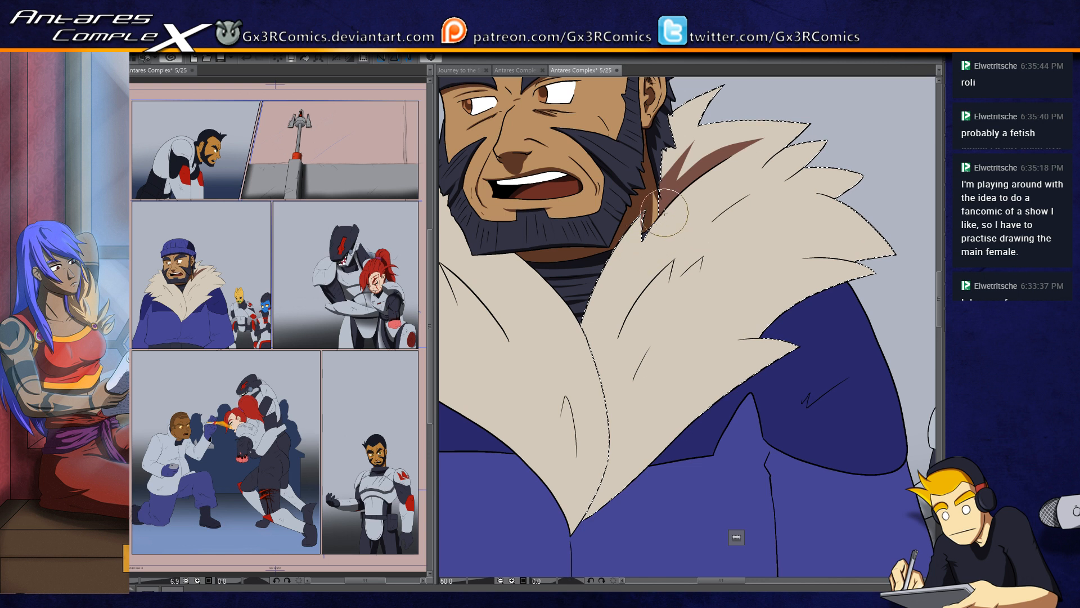
mouse_move(566, 528)
left_mouse_down()
mouse_move(670, 437)
mouse_move(865, 322)
left_mouse_up()
key("ctrl+z")
mouse_move(562, 534)
left_mouse_down()
mouse_move(676, 444)
mouse_move(867, 347)
left_mouse_up()
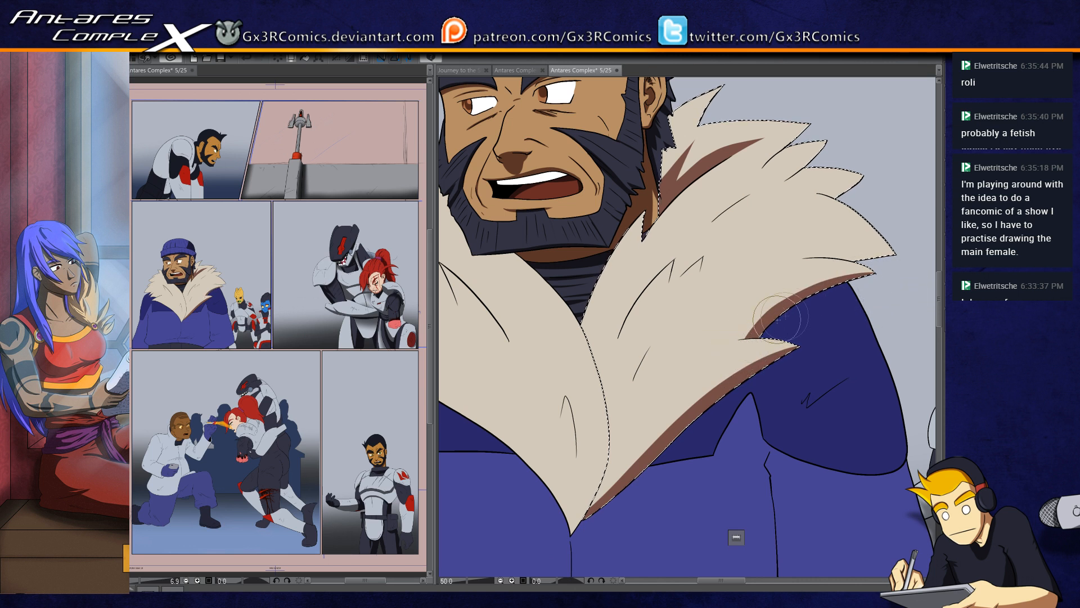
Step: Shade the underside of the large pointed shoulder tuft in brown, curving inward above the fur line
left_click_drag(861, 241, 755, 284)
scroll(736, 297, "up", 2)
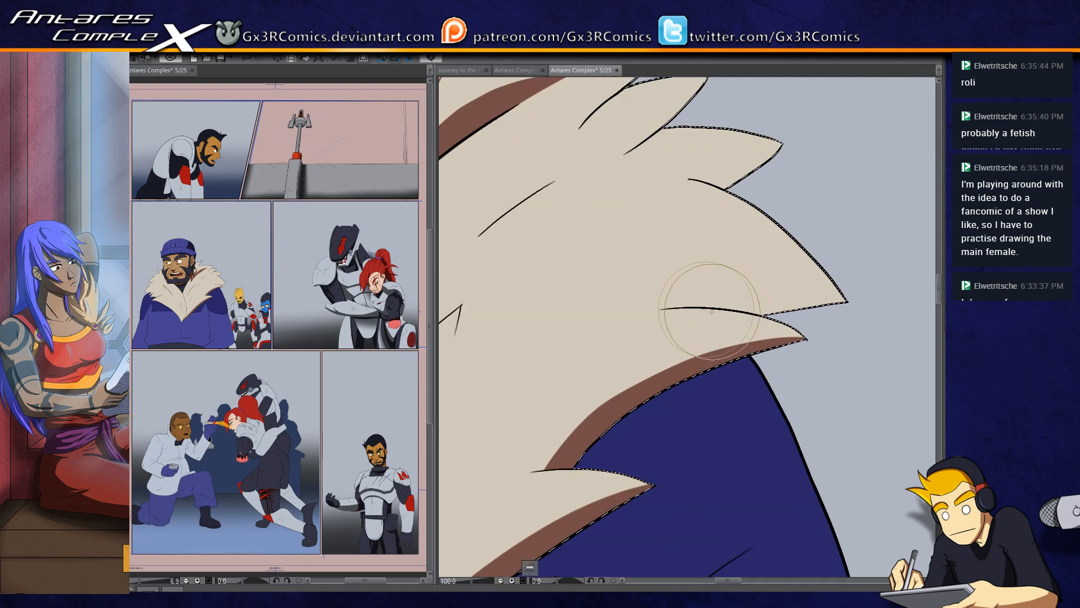
left_click_drag(647, 312, 799, 307)
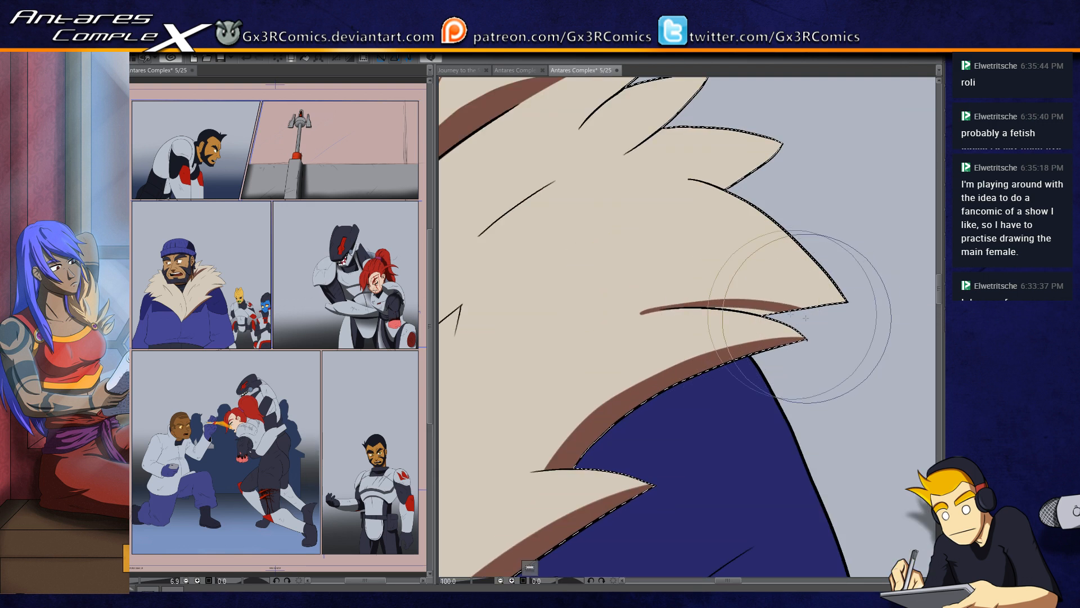
left_click_drag(646, 308, 849, 306)
left_click_drag(606, 314, 691, 302)
mouse_move(588, 331)
left_mouse_down()
mouse_move(681, 310)
mouse_move(612, 315)
mouse_move(675, 298)
mouse_move(602, 404)
left_mouse_up()
key("ctrl+z")
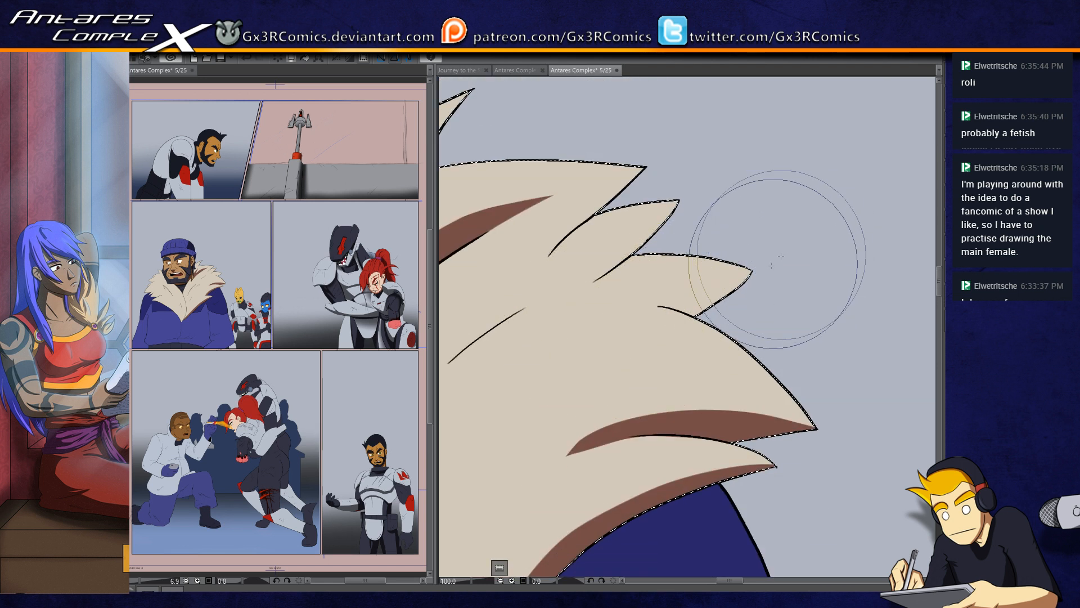
Step: Paint brown shadows beneath the next two tufts above the shoulder, tapering the upper one into the collar
left_click_drag(766, 264, 551, 374)
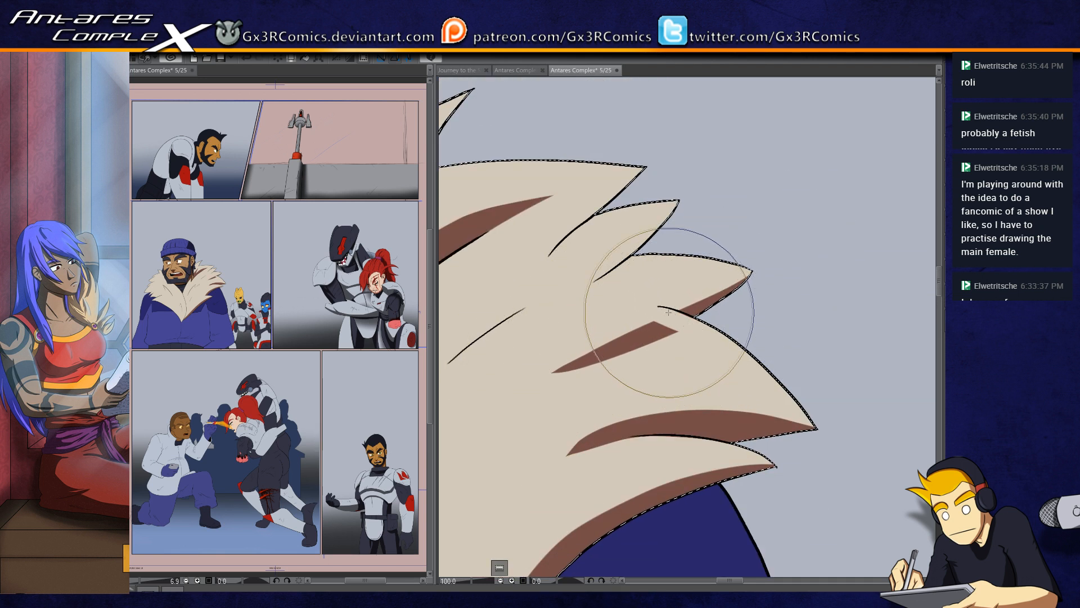
left_click_drag(531, 405, 686, 386)
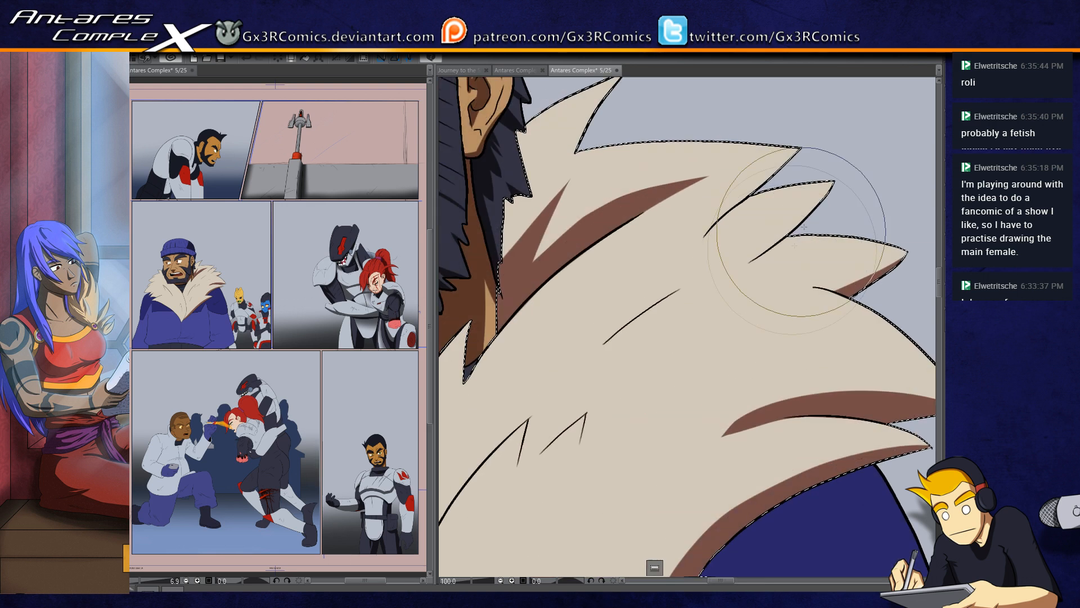
left_click_drag(843, 162, 590, 371)
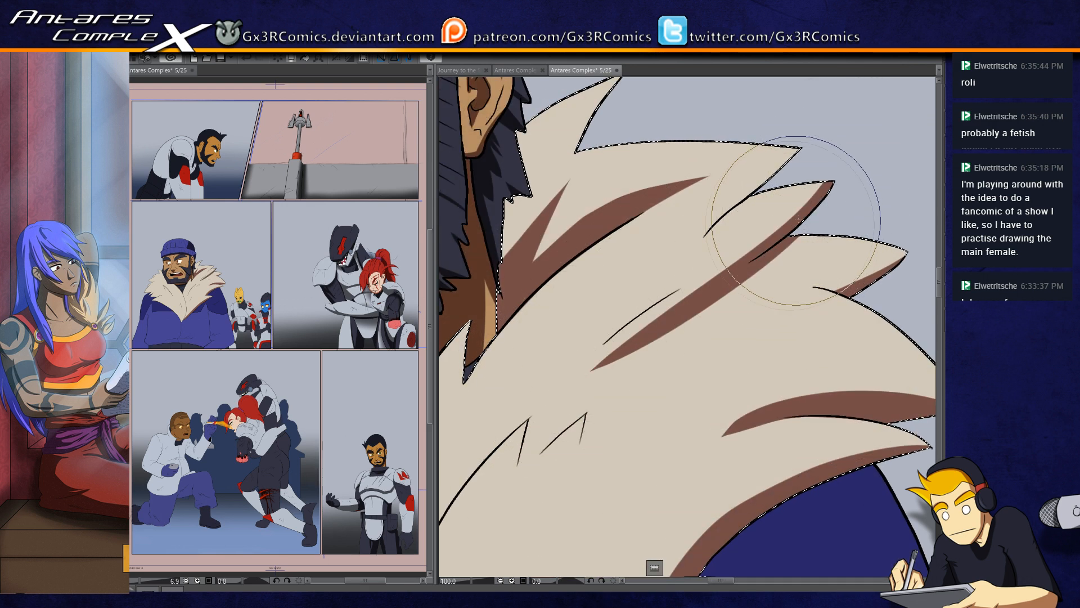
key("ctrl+z")
left_click_drag(833, 184, 635, 332)
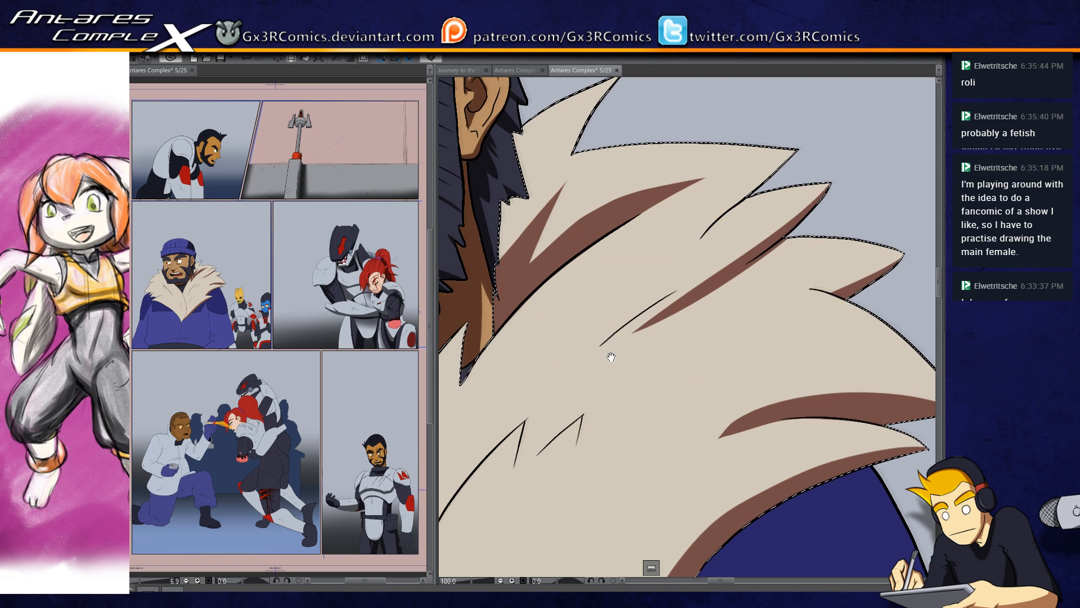
Step: Paint a thin brown shadow along the short curved fur line in the near collar's upper middle
left_click_drag(580, 359, 622, 316)
left_click_drag(763, 224, 615, 320)
left_click_drag(784, 214, 645, 297)
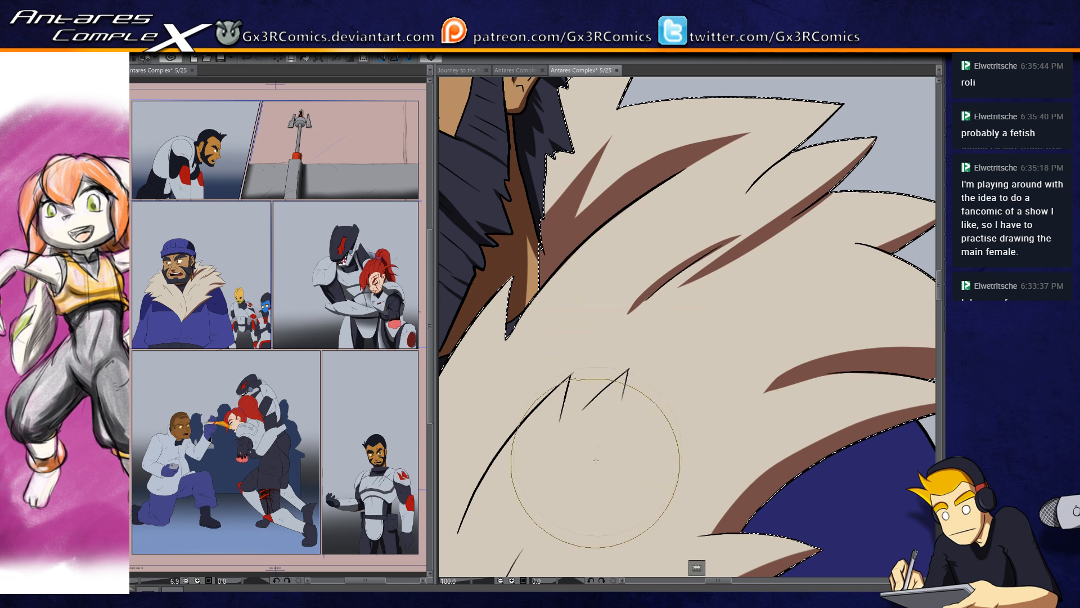
Step: Paint tapered brown shadows below the two pointed fur creases in the middle of the near collar
left_click_drag(635, 345, 653, 268)
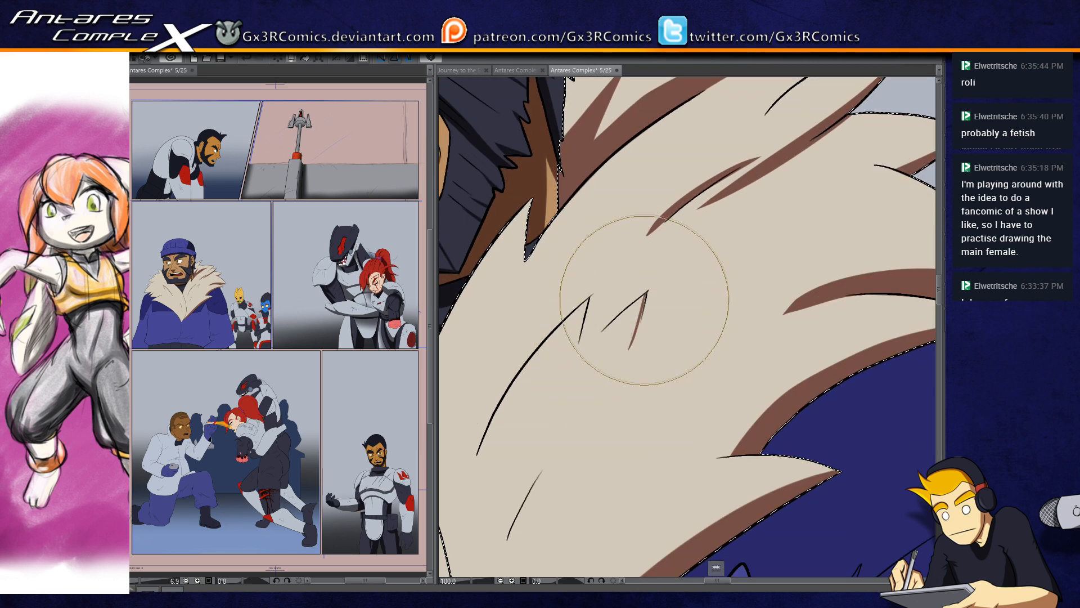
key("ctrl+z")
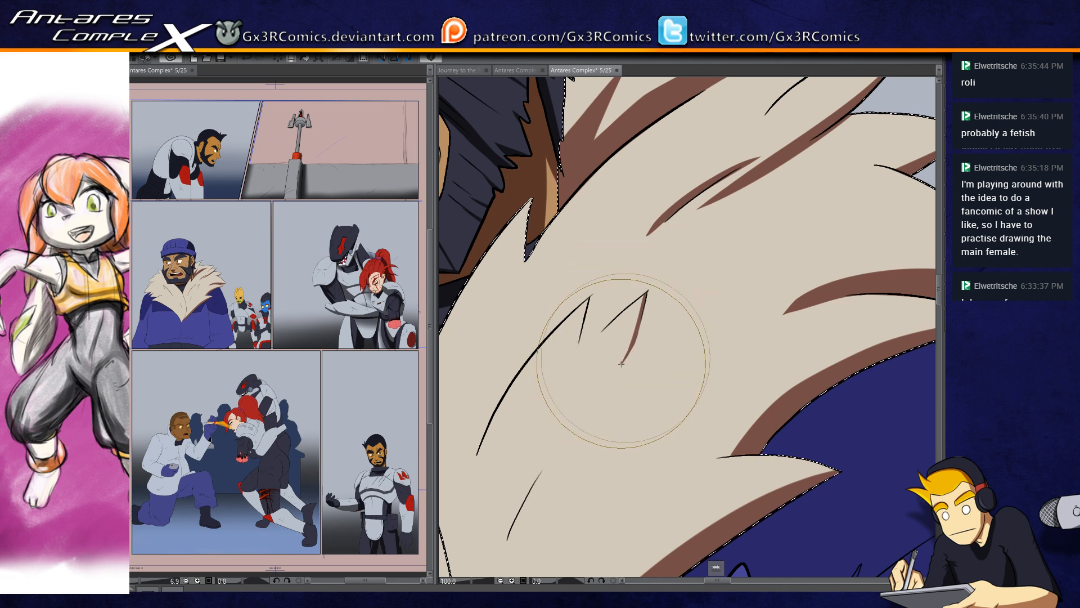
mouse_move(651, 320)
left_mouse_down()
mouse_move(598, 394)
mouse_move(639, 334)
left_mouse_up()
key("ctrl+z")
key("ctrl+z")
left_click_drag(596, 388, 742, 245)
left_click_drag(690, 207, 641, 354)
key("ctrl+z")
mouse_move(691, 208)
left_mouse_down()
mouse_move(623, 383)
mouse_move(662, 284)
left_mouse_up()
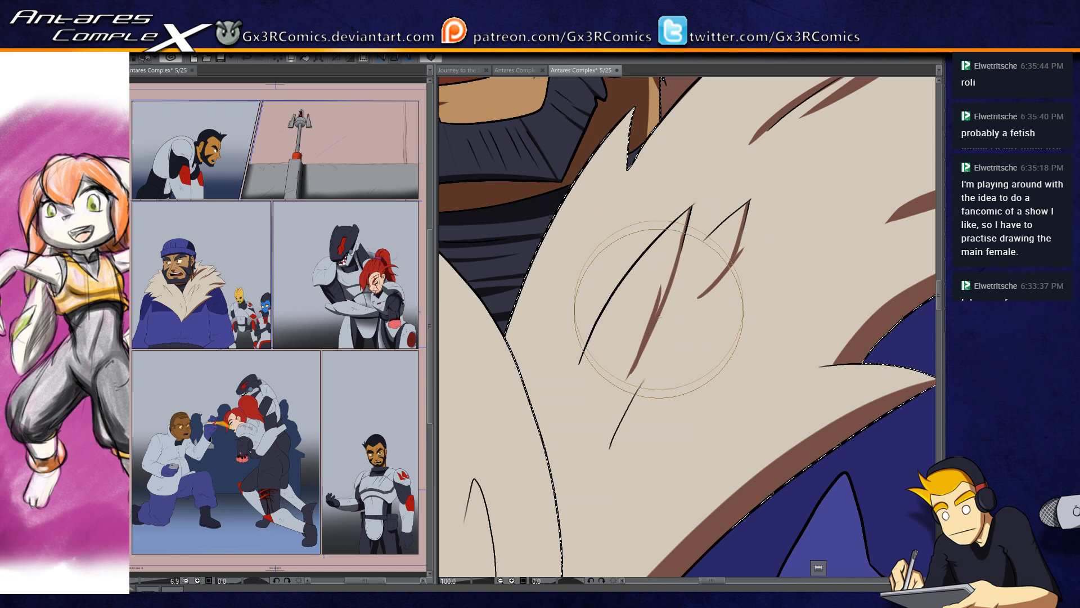
Step: Add a slim brown shadow along the short fur line below the pointed creases
left_click_drag(600, 477, 662, 366)
key("ctrl+z")
left_click_drag(600, 476, 644, 383)
Step: Shade the near collar in brown where it tucks under the overlapping front edge of the other side
left_click_drag(566, 477, 743, 265)
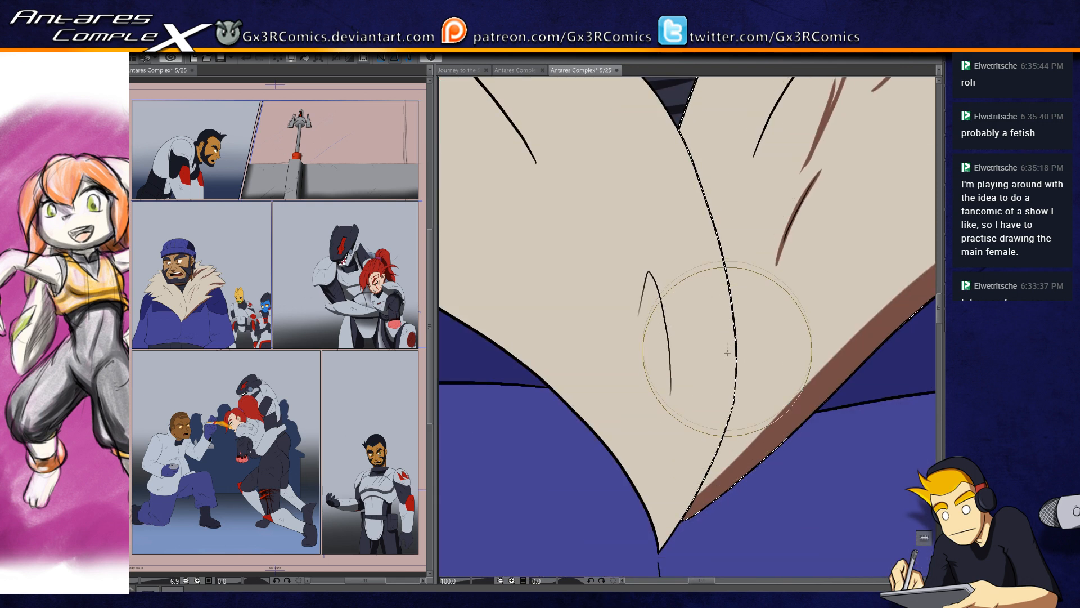
left_click_drag(714, 439, 615, 420)
left_click_drag(580, 495, 632, 260)
mouse_move(751, 295)
left_mouse_down()
mouse_move(565, 405)
mouse_move(662, 299)
left_mouse_up()
Step: Widen the brown shadow along the near collar's lower edge, between the front tip and the lowest tuft
left_click_drag(483, 472, 724, 274)
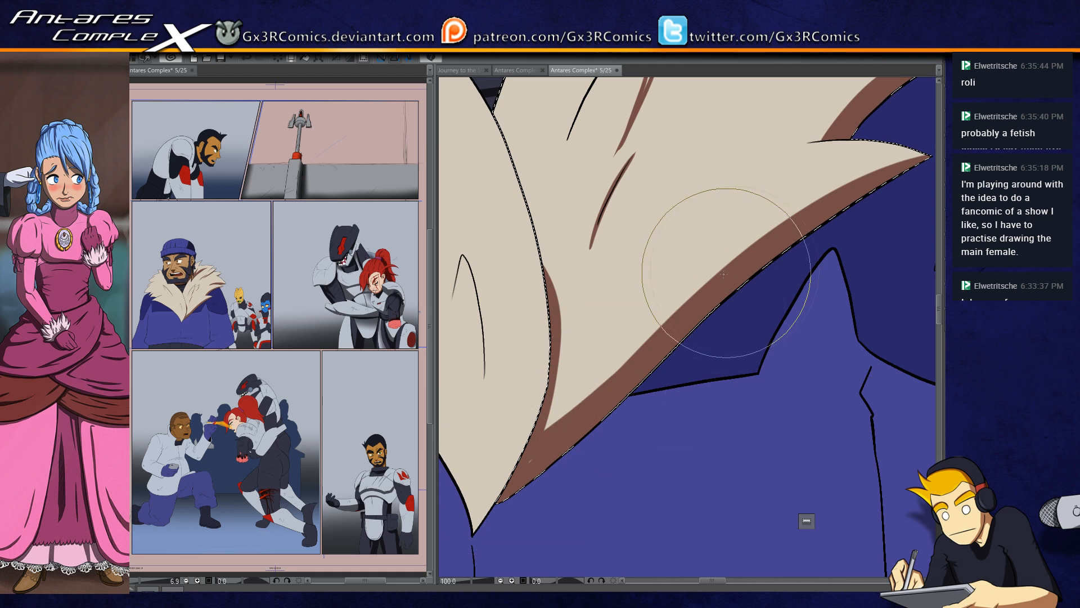
left_click_drag(557, 449, 658, 382)
left_click_drag(505, 445, 789, 224)
Step: Extend the brown shadow inward to a point in the notch above the lowest outer tuft
left_click_drag(663, 354, 558, 445)
left_click_drag(643, 335, 579, 456)
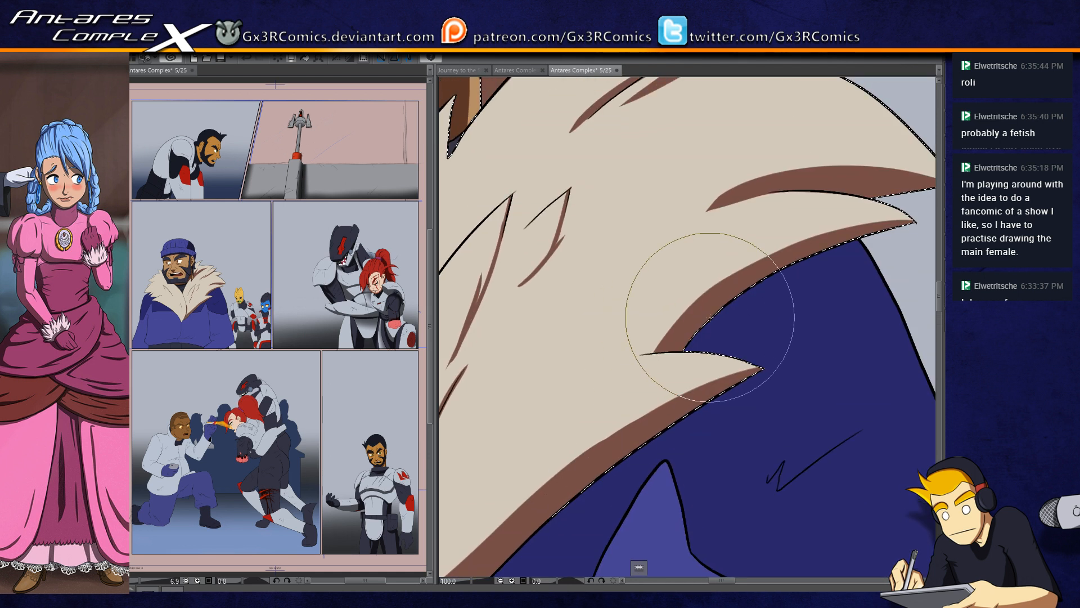
left_click_drag(621, 358, 674, 348)
left_click_drag(587, 377, 699, 350)
left_click_drag(617, 359, 691, 346)
key("ctrl+z")
key("ctrl+z")
left_click_drag(608, 367, 690, 352)
left_click_drag(627, 362, 693, 350)
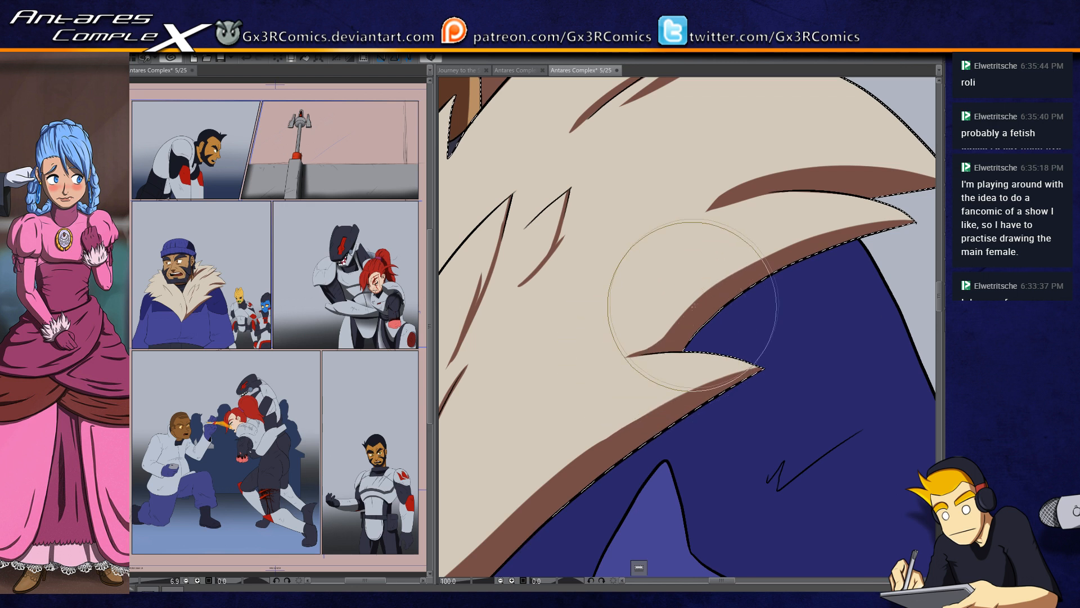
Step: Paint a tapered brown shadow under the upper collar tuft, following its inner fur line
left_click_drag(689, 250, 594, 358)
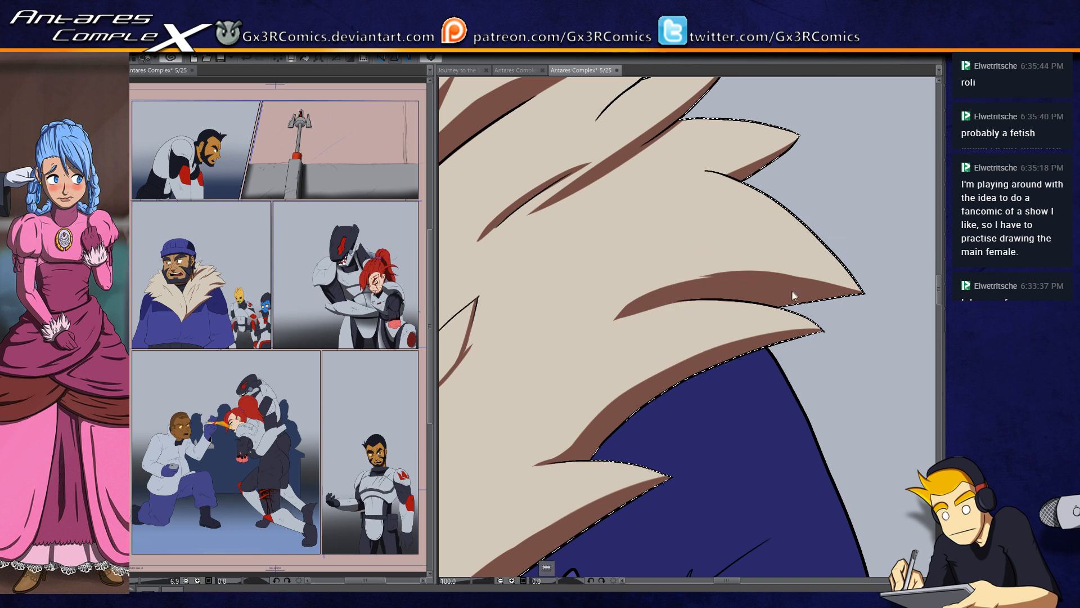
left_click_drag(680, 141, 660, 227)
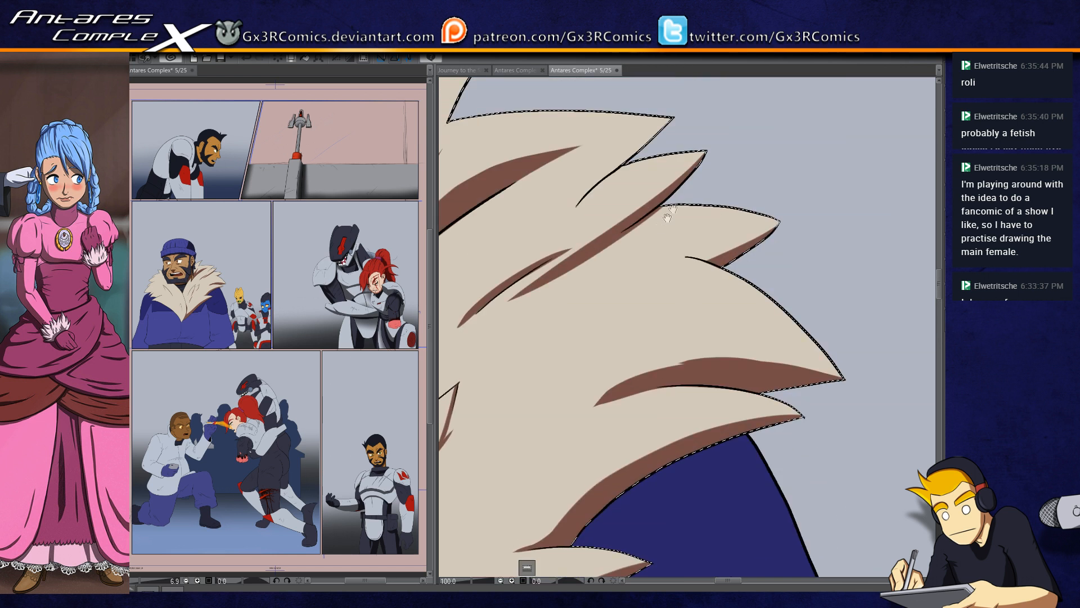
left_click_drag(625, 181, 650, 243)
left_click_drag(592, 279, 699, 180)
key("ctrl+z")
left_click_drag(588, 287, 697, 181)
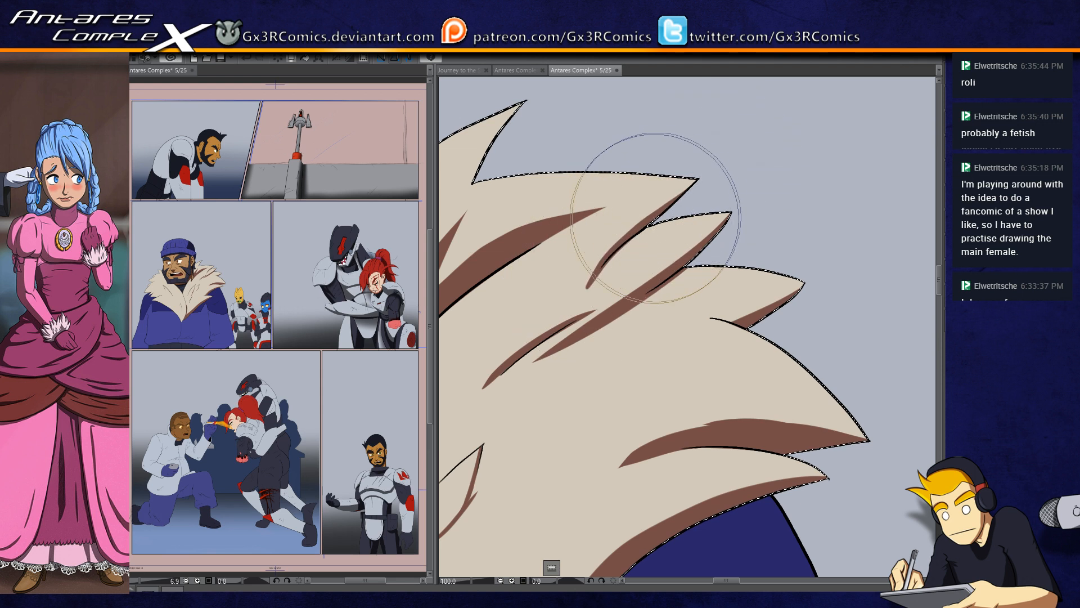
Step: Shade the outer edge of the tall fur tuft nearest the ear in brown
left_click_drag(558, 174, 714, 198)
left_click_drag(618, 224, 687, 123)
key("ctrl+z")
left_click_drag(593, 210, 615, 222)
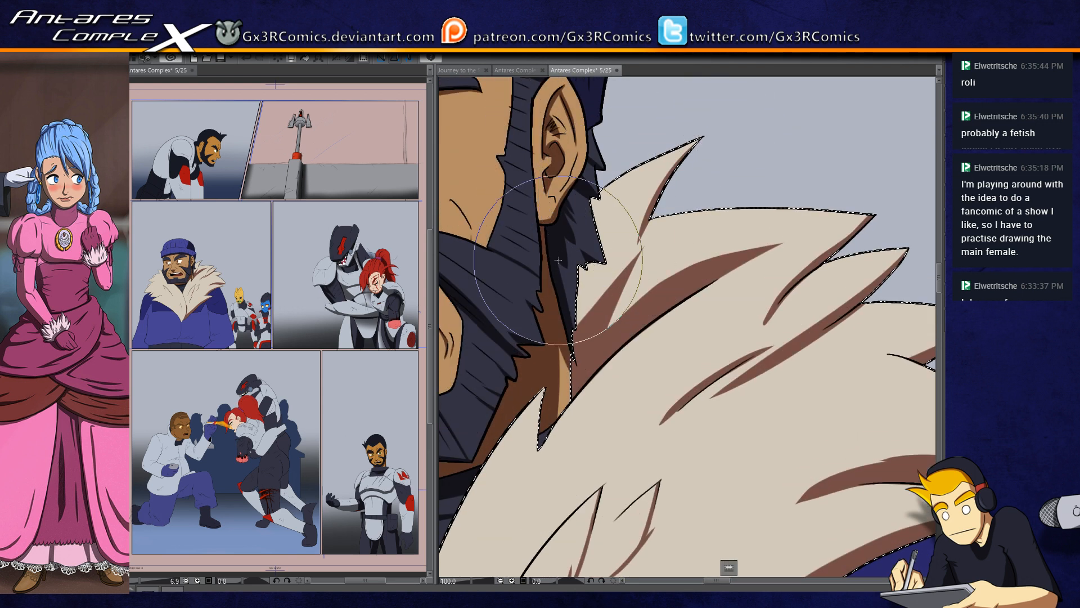
Step: Add a soft brown shadow to the collar beside the neck and a tapered one below the small inner fur tip
mouse_move(588, 297)
left_mouse_down()
mouse_move(576, 302)
mouse_move(593, 315)
left_mouse_up()
key("ctrl+d")
left_click_drag(514, 471, 653, 299)
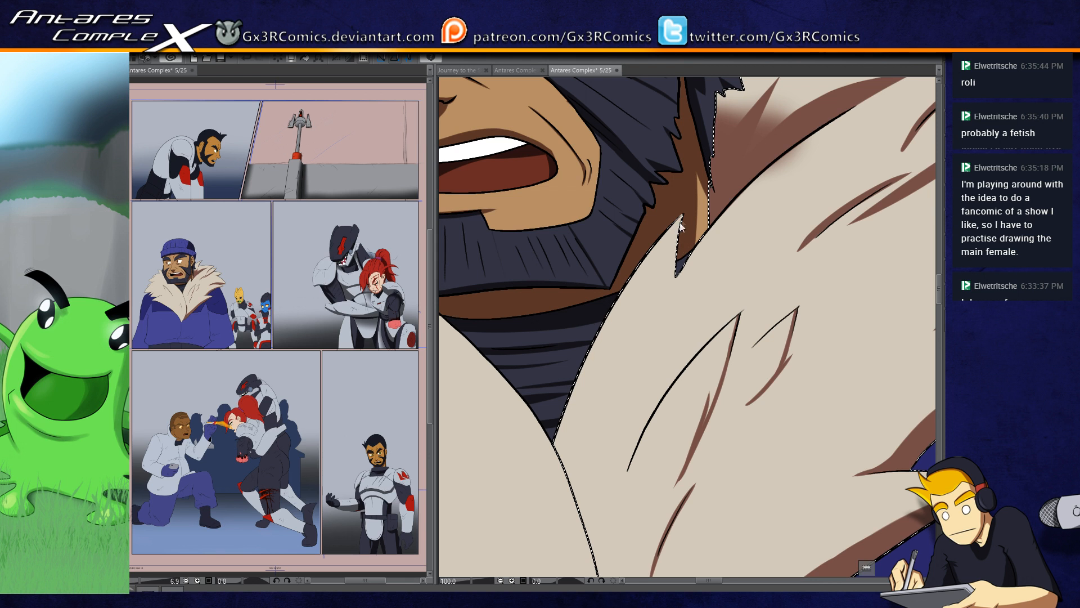
left_click_drag(677, 225, 651, 359)
mouse_move(680, 223)
left_mouse_down()
mouse_move(647, 384)
mouse_move(740, 289)
mouse_move(786, 270)
left_mouse_up()
Step: Select the far side of the fur collar and paint a brown shadow along its inner front edge below the beard
left_click(621, 298)
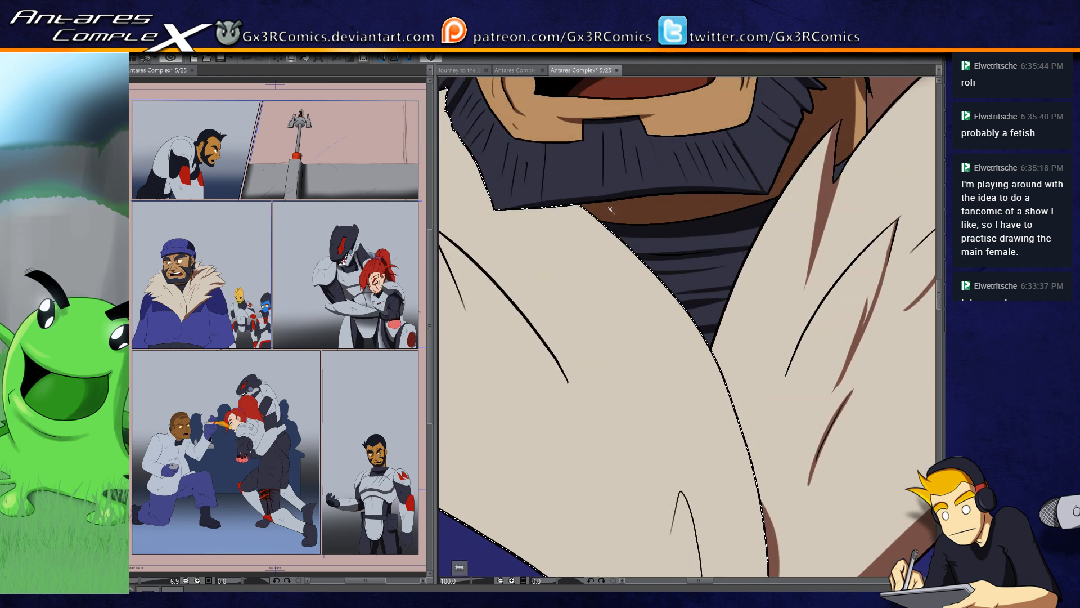
mouse_move(587, 204)
left_mouse_down()
mouse_move(719, 382)
mouse_move(592, 204)
mouse_move(723, 511)
left_mouse_up()
key("ctrl+z")
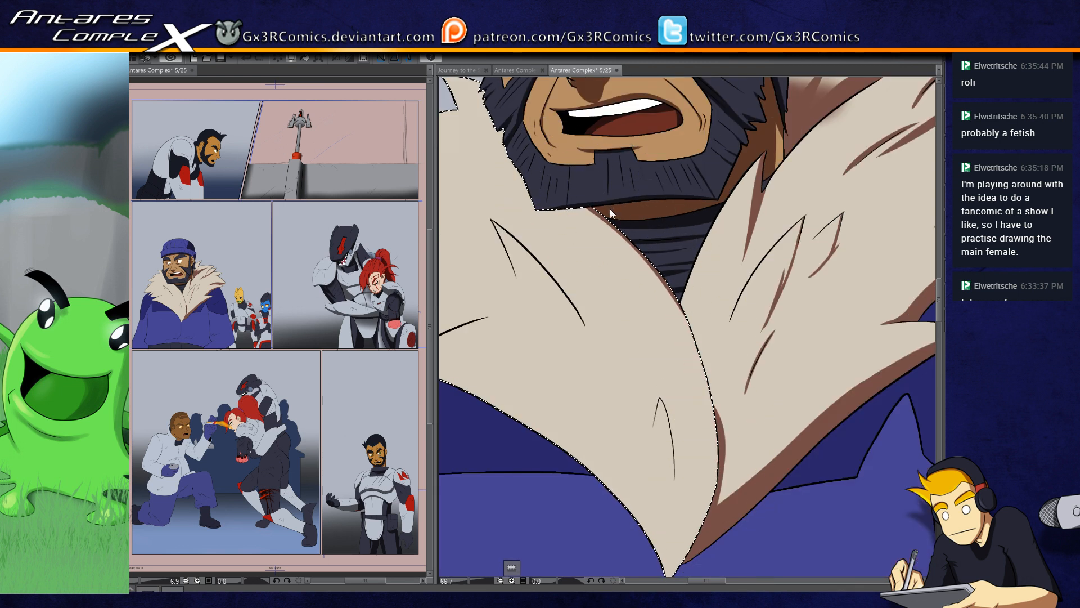
mouse_move(589, 206)
left_mouse_down()
mouse_move(711, 411)
mouse_move(637, 246)
mouse_move(722, 471)
left_mouse_up()
key("ctrl+z")
mouse_move(657, 288)
left_mouse_down()
mouse_move(700, 350)
mouse_move(690, 571)
left_mouse_up()
key("ctrl+z")
left_click_drag(682, 327, 716, 498)
Step: Try to carry the brown shadow along the front edge down to the collar's bottom tip
mouse_move(704, 441)
left_mouse_down()
mouse_move(703, 289)
mouse_move(654, 443)
left_mouse_up()
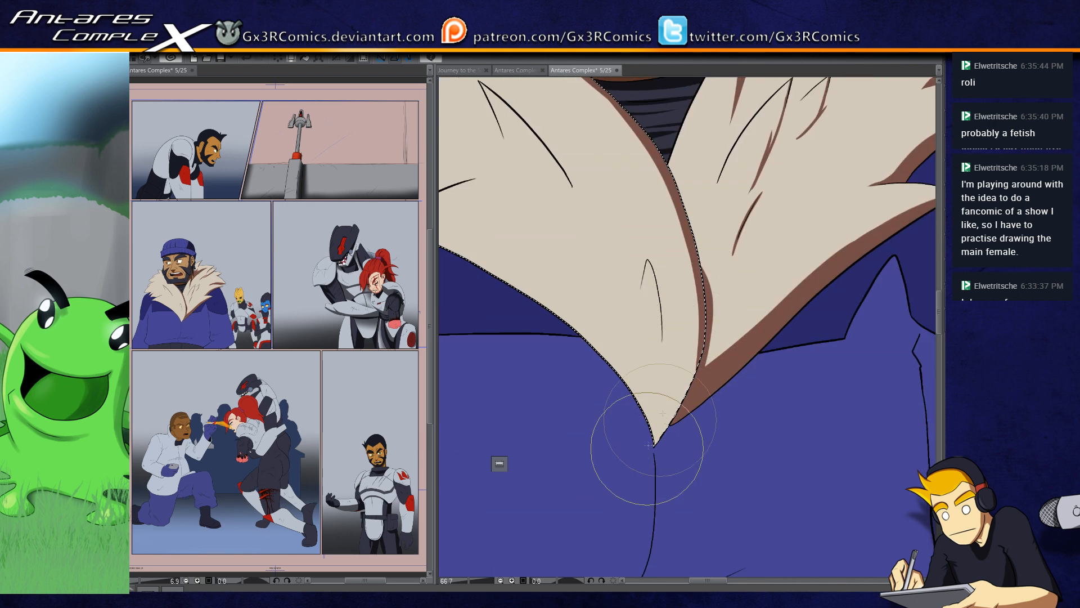
left_click_drag(704, 354, 650, 451)
key("ctrl+z")
mouse_move(707, 342)
left_mouse_down()
mouse_move(646, 461)
mouse_move(685, 394)
mouse_move(650, 450)
left_mouse_up()
key("ctrl+z")
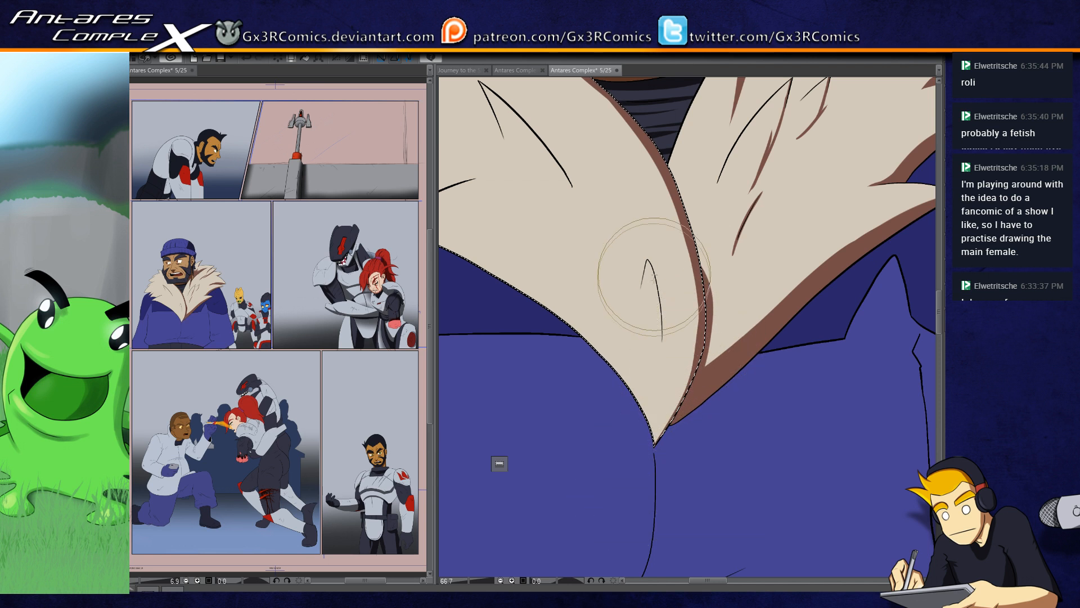
Step: Paint thin brown shadows along the far collar's narrow front crease and its long diagonal crease
left_click_drag(651, 268, 663, 355)
left_click_drag(649, 315, 691, 436)
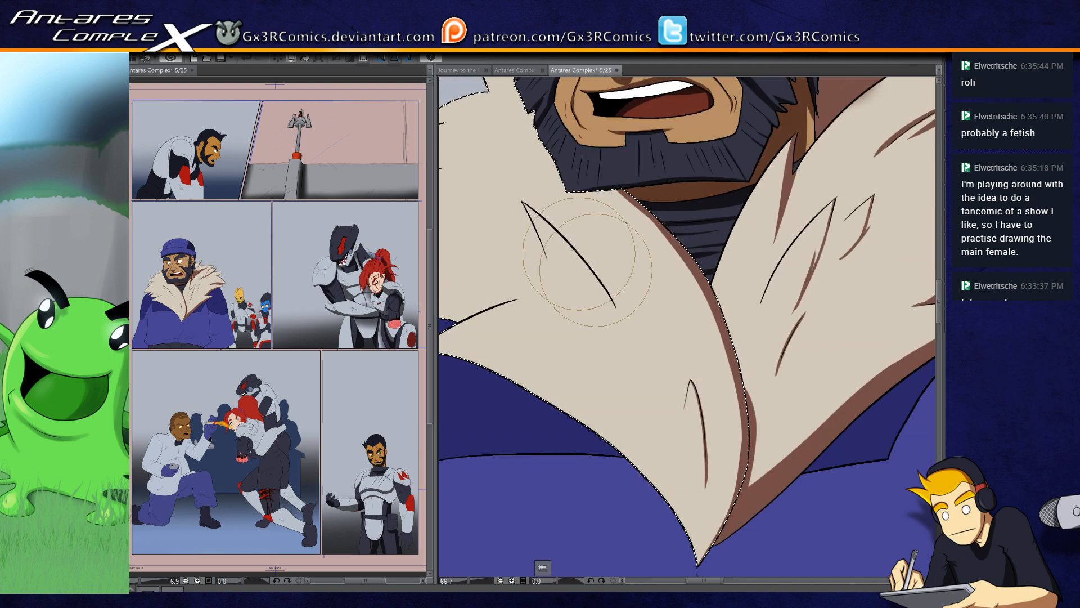
mouse_move(522, 202)
left_mouse_down()
mouse_move(624, 332)
mouse_move(610, 302)
mouse_move(622, 327)
mouse_move(617, 311)
mouse_move(614, 389)
left_mouse_up()
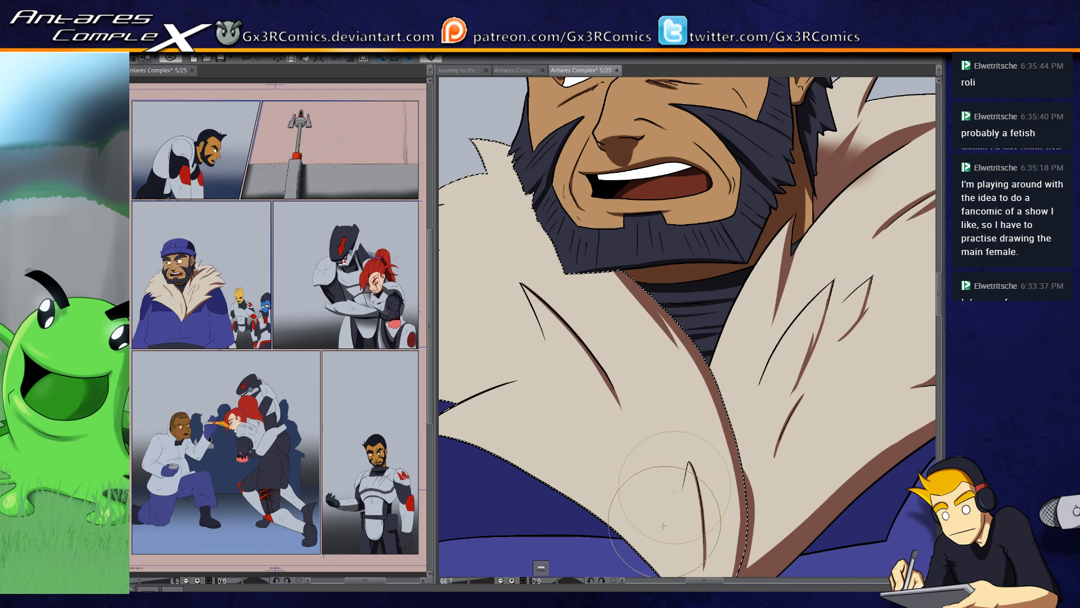
Step: Paint a brown shadow along the underside of the far collar's outermost shoulder tuft
left_click_drag(640, 456, 676, 535)
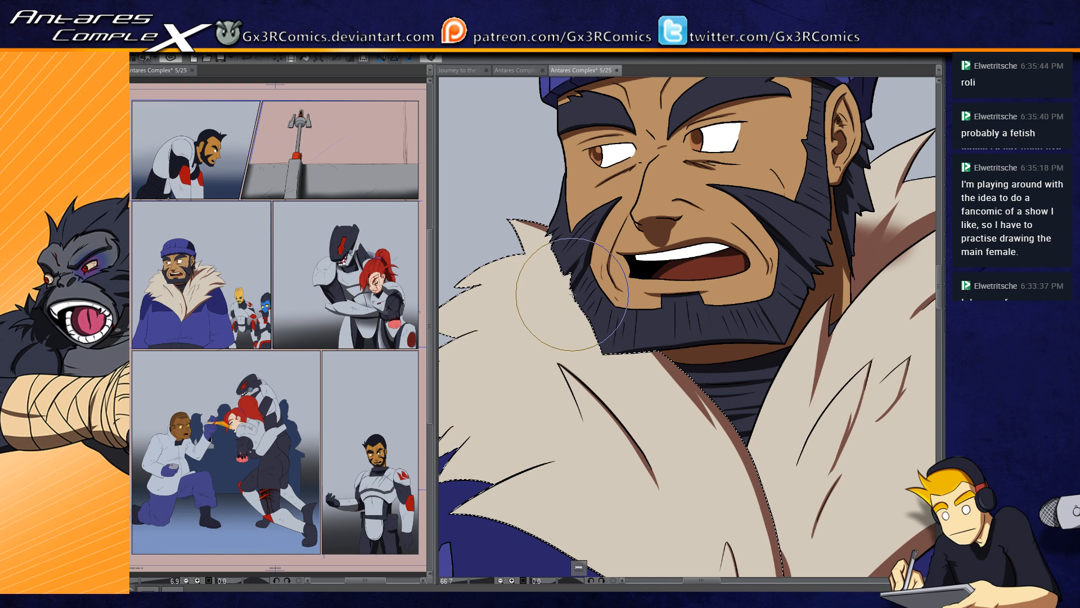
left_click_drag(546, 328, 668, 373)
left_click_drag(573, 339, 622, 328)
key("ctrl+z")
mouse_move(538, 478)
left_mouse_down()
mouse_move(597, 366)
mouse_move(673, 359)
left_mouse_up()
key("ctrl+z")
left_click_drag(549, 378, 682, 357)
key("ctrl+z")
left_click_drag(596, 384, 683, 356)
mouse_move(610, 389)
left_mouse_down()
mouse_move(699, 342)
mouse_move(661, 353)
mouse_move(670, 355)
left_mouse_up()
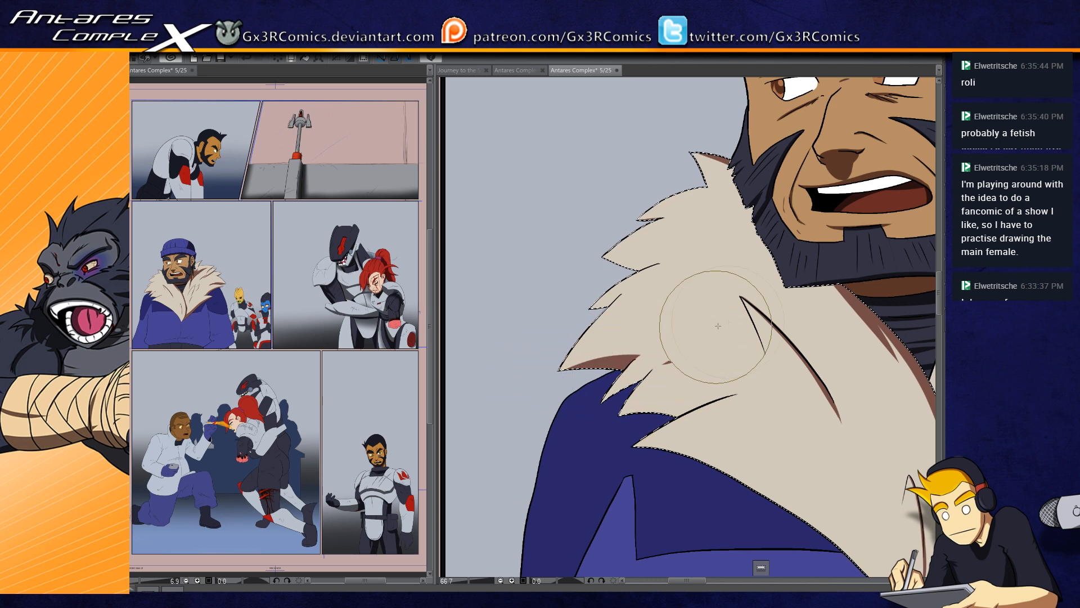
Step: Paint brown shadows along the undersides of the two tufts below the far collar's outermost shoulder tuft
left_click_drag(603, 403, 696, 346)
left_click_drag(635, 394, 714, 336)
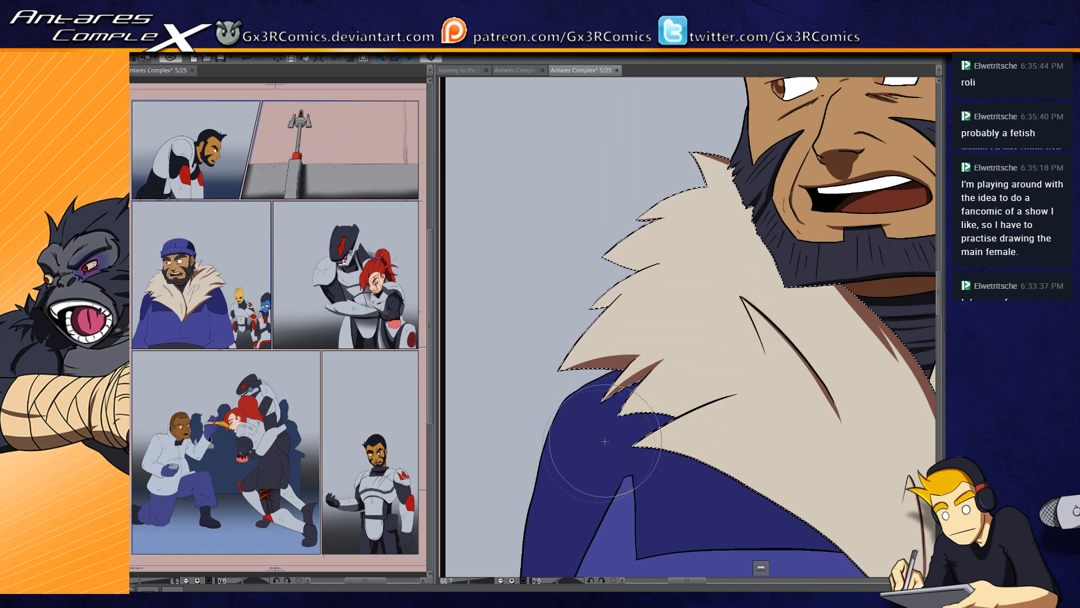
left_click_drag(641, 417, 775, 378)
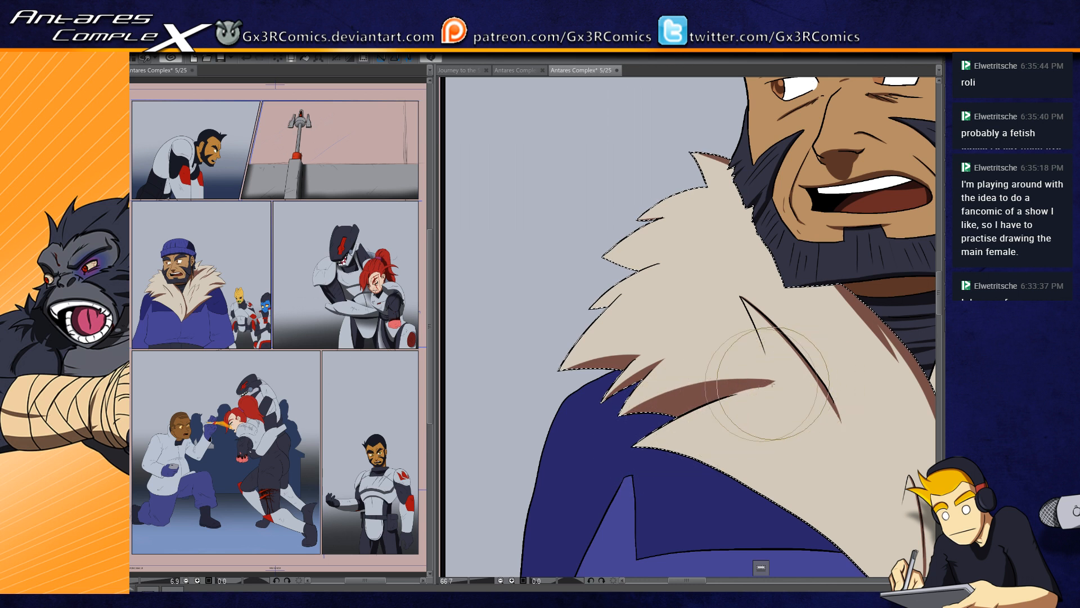
mouse_move(730, 381)
left_mouse_down()
mouse_move(790, 388)
mouse_move(726, 393)
mouse_move(684, 417)
left_mouse_up()
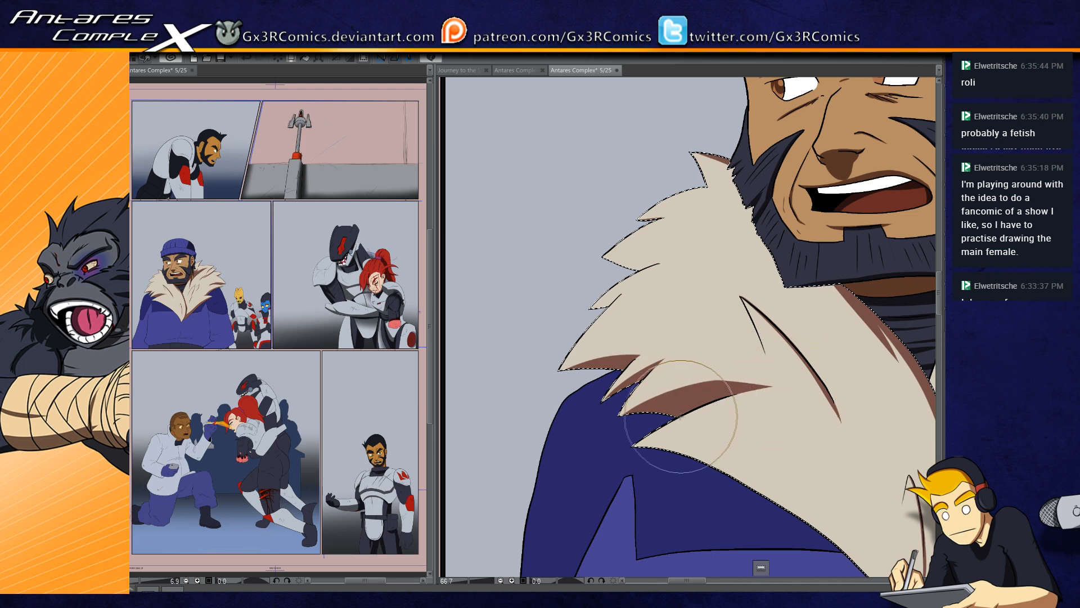
mouse_move(663, 472)
left_mouse_down()
mouse_move(608, 449)
mouse_move(534, 370)
left_mouse_up()
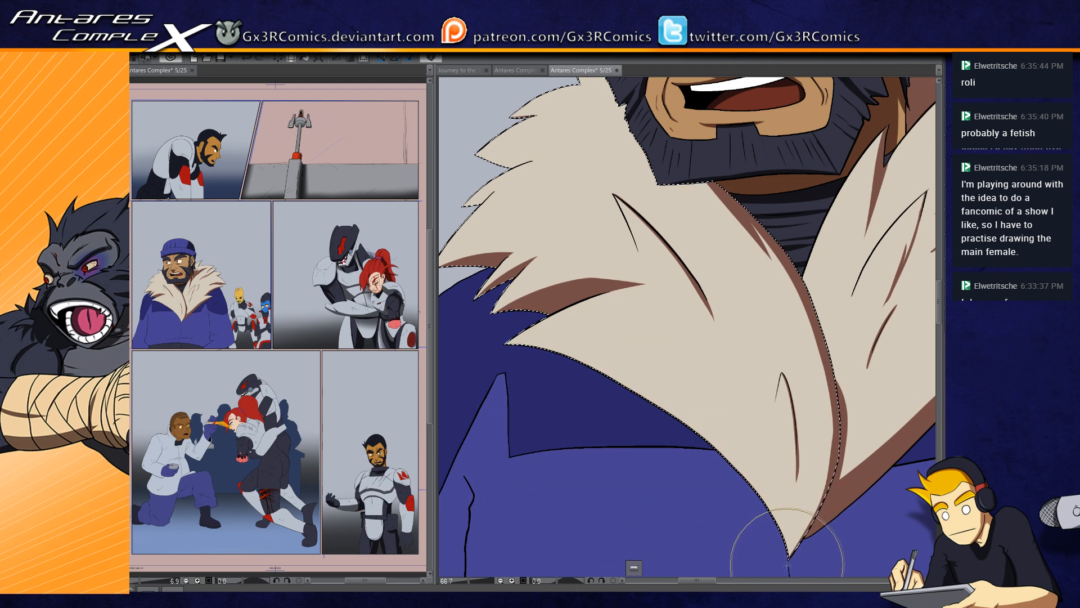
Step: Clear the collar selection and look over the bearded man's collar, face, cap and hair for areas still lacking shadows
left_click_drag(764, 410, 692, 547)
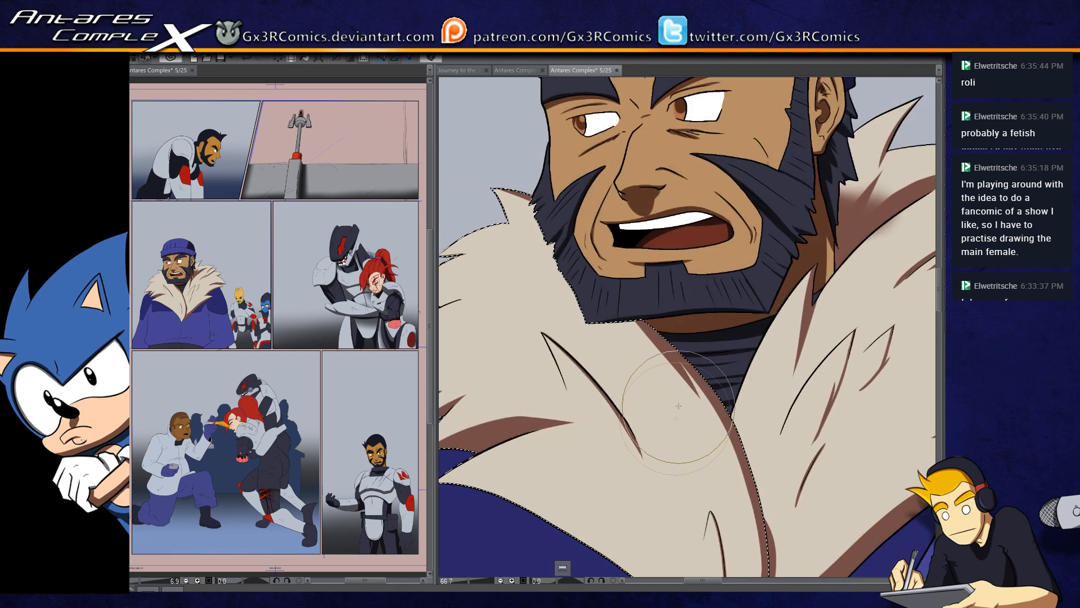
key("ctrl+d")
mouse_move(534, 438)
left_mouse_down()
mouse_move(633, 466)
mouse_move(675, 493)
left_mouse_up()
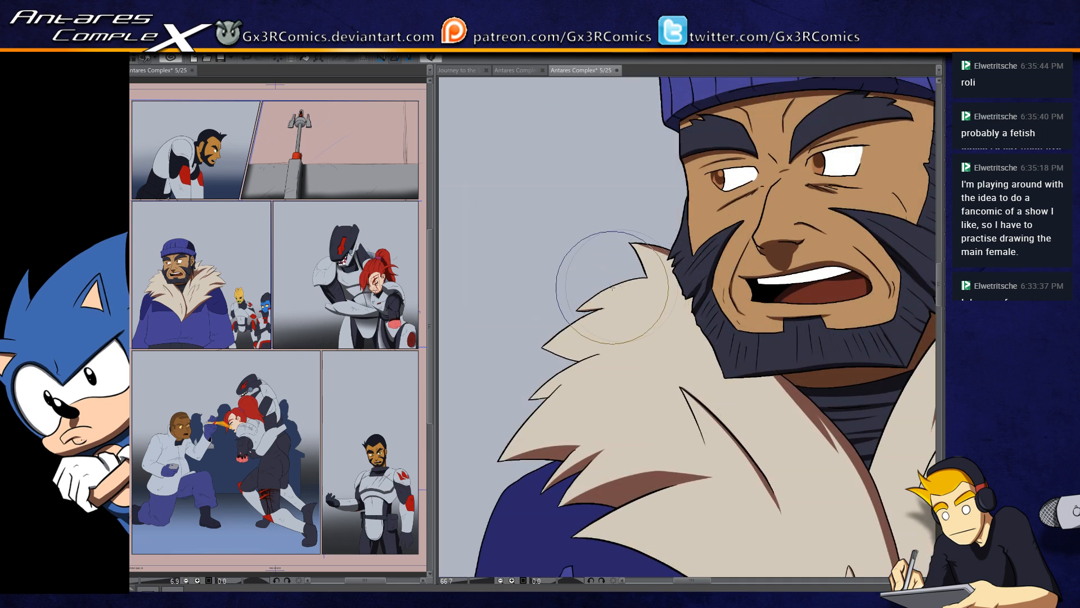
left_click_drag(639, 344, 545, 400)
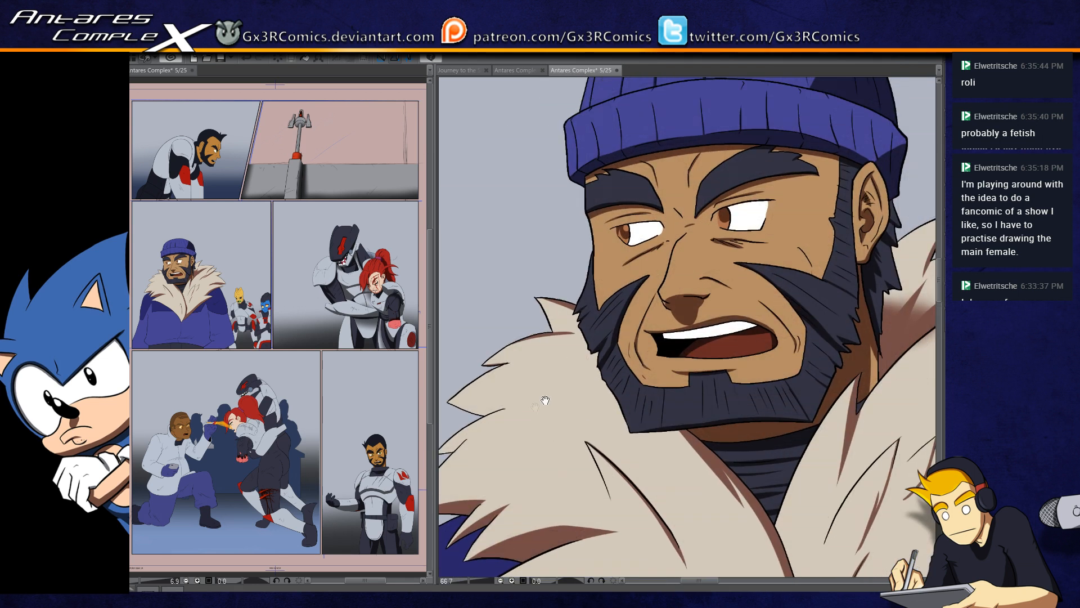
left_click_drag(598, 323, 527, 387)
left_click_drag(702, 346, 645, 383)
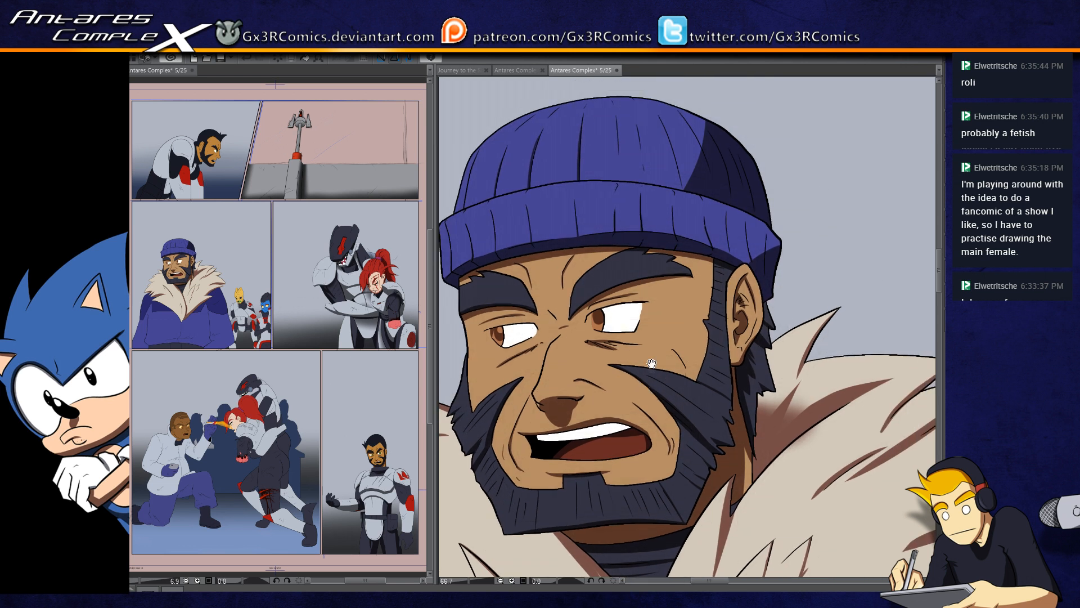
scroll(676, 374, "down", 3)
left_click_drag(643, 472, 620, 449)
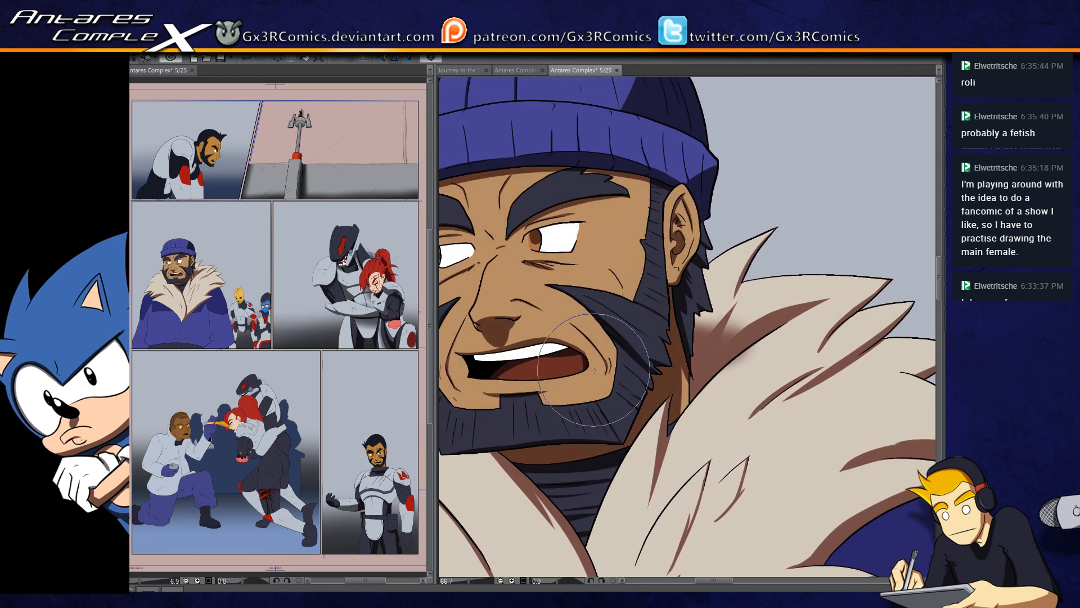
left_click_drag(652, 394, 599, 444)
key("w")
left_click(654, 344)
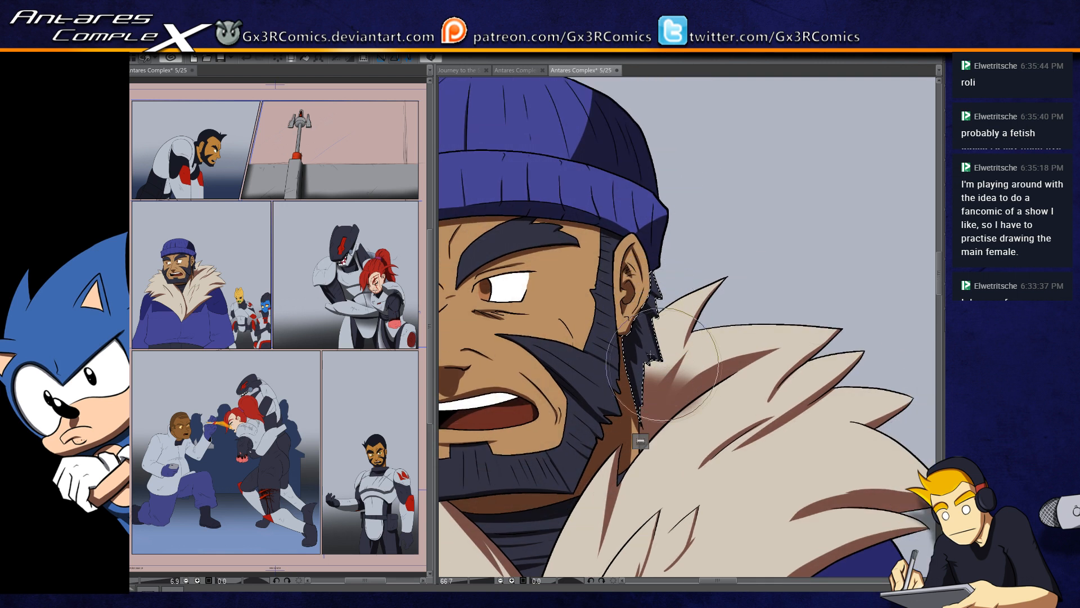
scroll(645, 312, "down", 1)
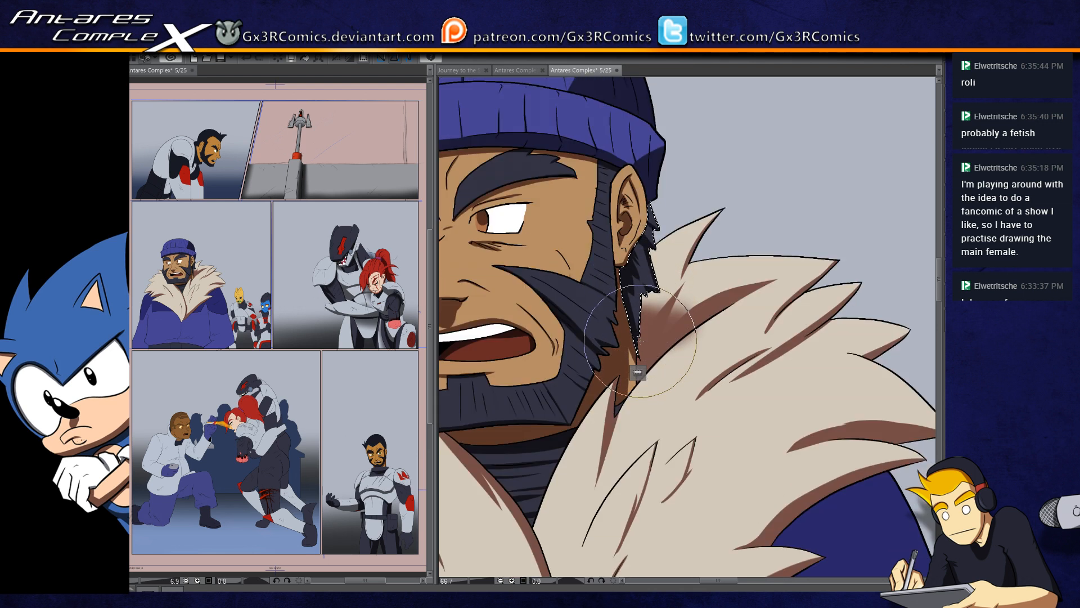
key("ctrl+d")
left_click_drag(500, 489, 644, 384)
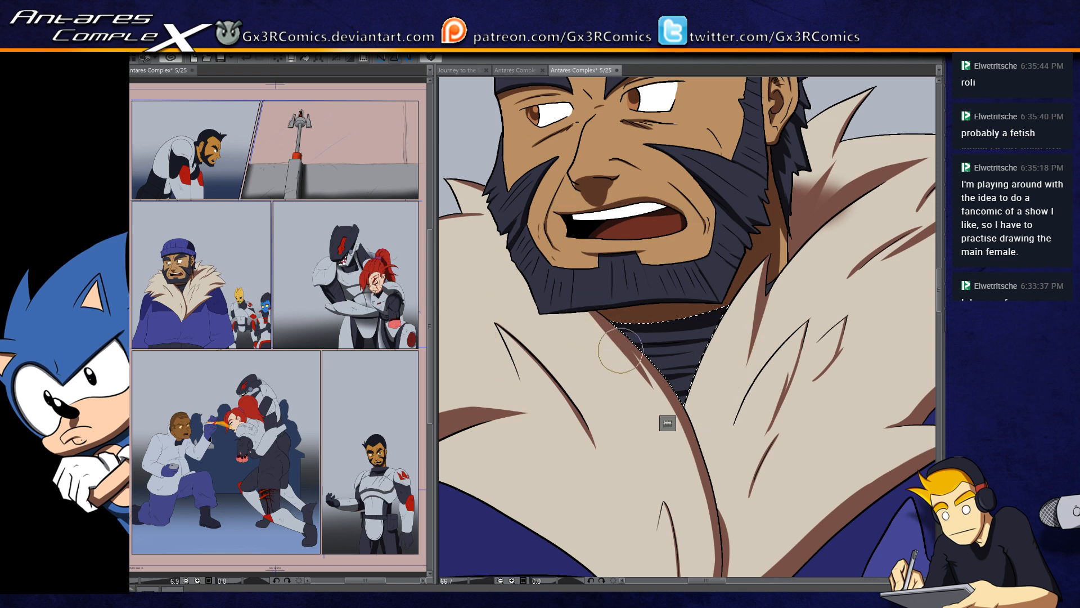
left_click(668, 426)
Step: Select the far side of the fur collar, paint a brown shadow along its lower edge to the bottom tip, and save the page
left_click_drag(591, 426, 721, 260)
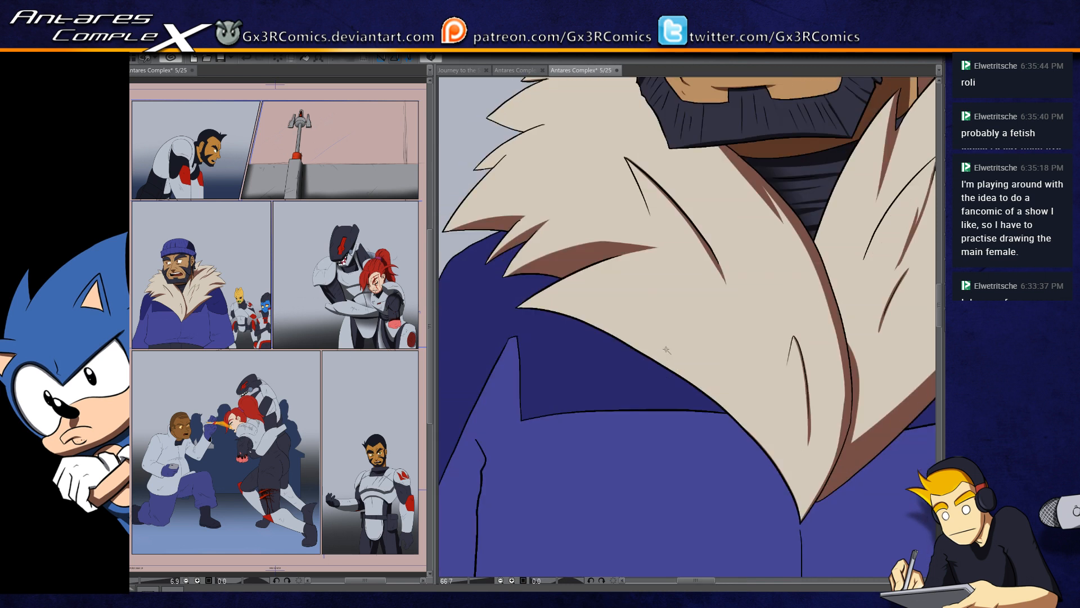
left_click(774, 420)
key("b")
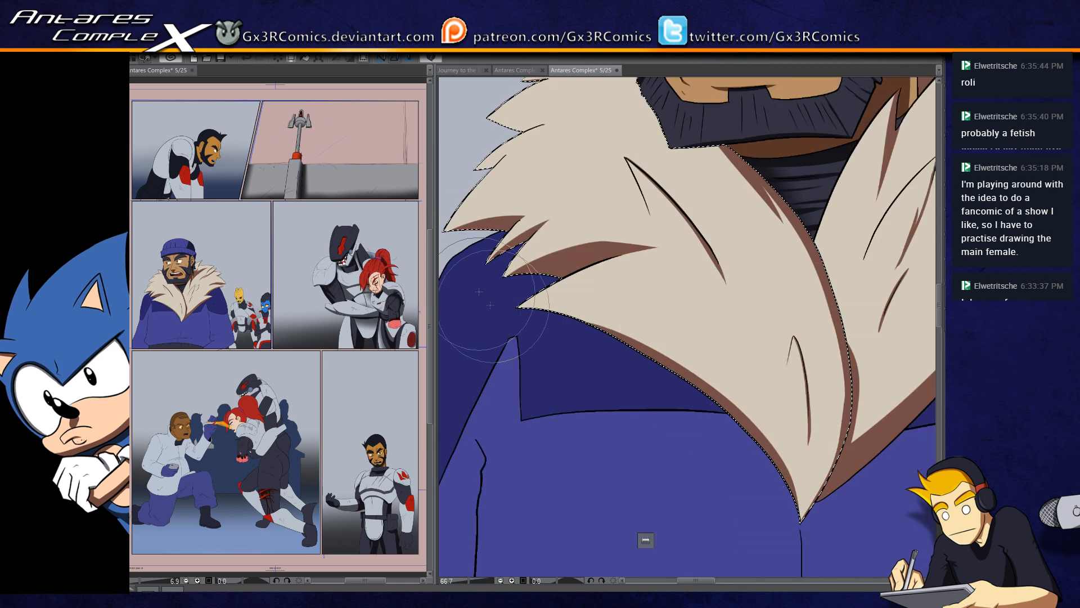
mouse_move(520, 315)
left_mouse_down()
mouse_move(617, 333)
mouse_move(756, 426)
left_mouse_up()
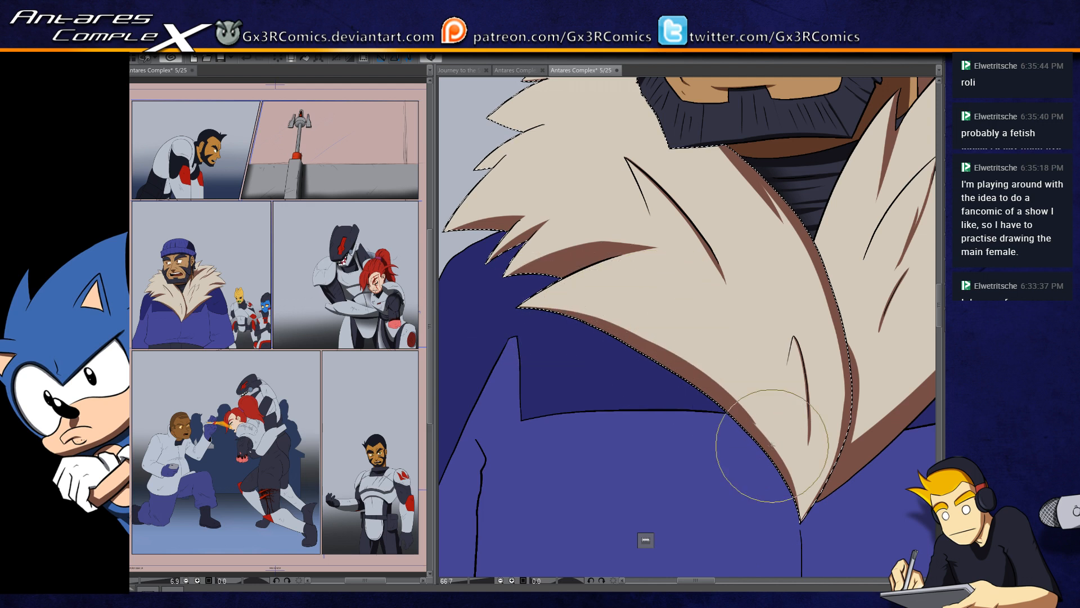
left_click_drag(688, 368, 746, 430)
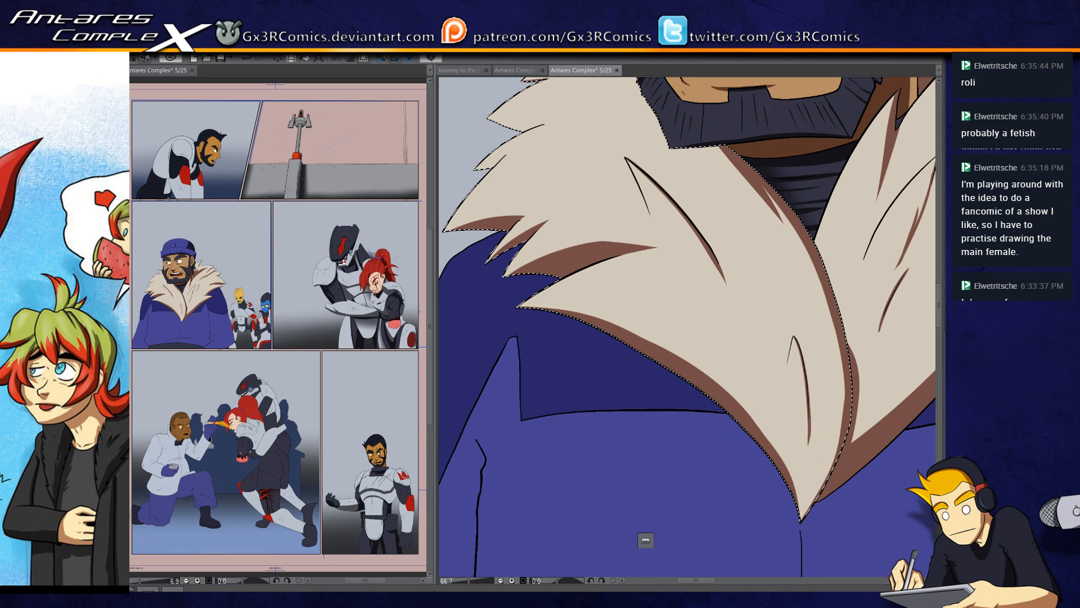
key("ctrl+s")
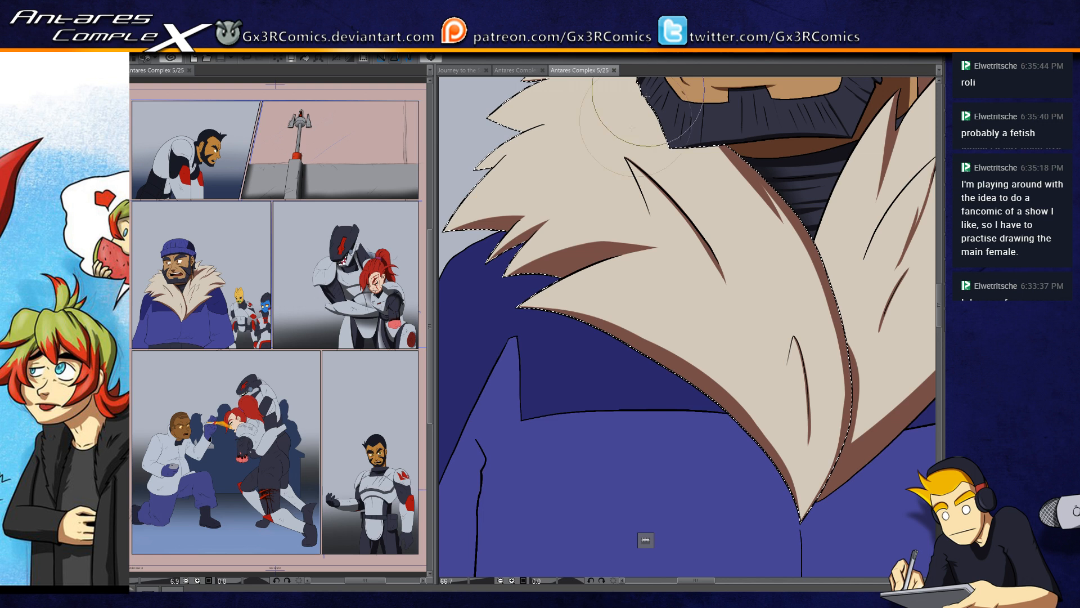
Step: Paint small brown shadows on the far collar's upper tufts and beside the beard, and strengthen the long diagonal crease's shadow
mouse_move(515, 134)
left_mouse_down()
mouse_move(512, 210)
mouse_move(532, 243)
mouse_move(540, 236)
mouse_move(523, 252)
left_mouse_up()
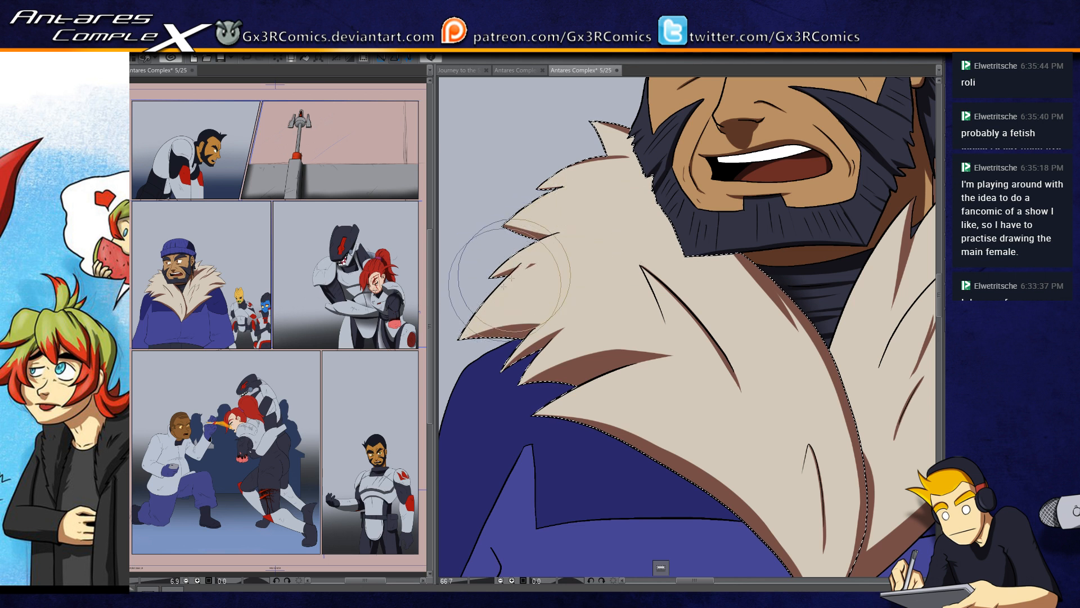
left_click_drag(512, 270, 462, 307)
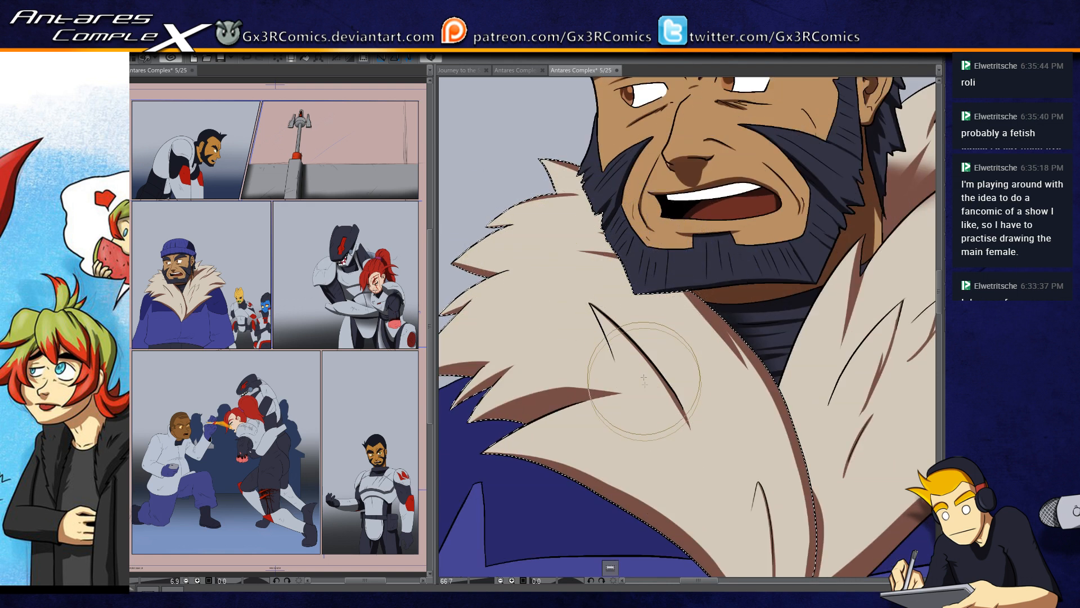
left_click_drag(647, 394, 602, 345)
left_click_drag(608, 298, 644, 375)
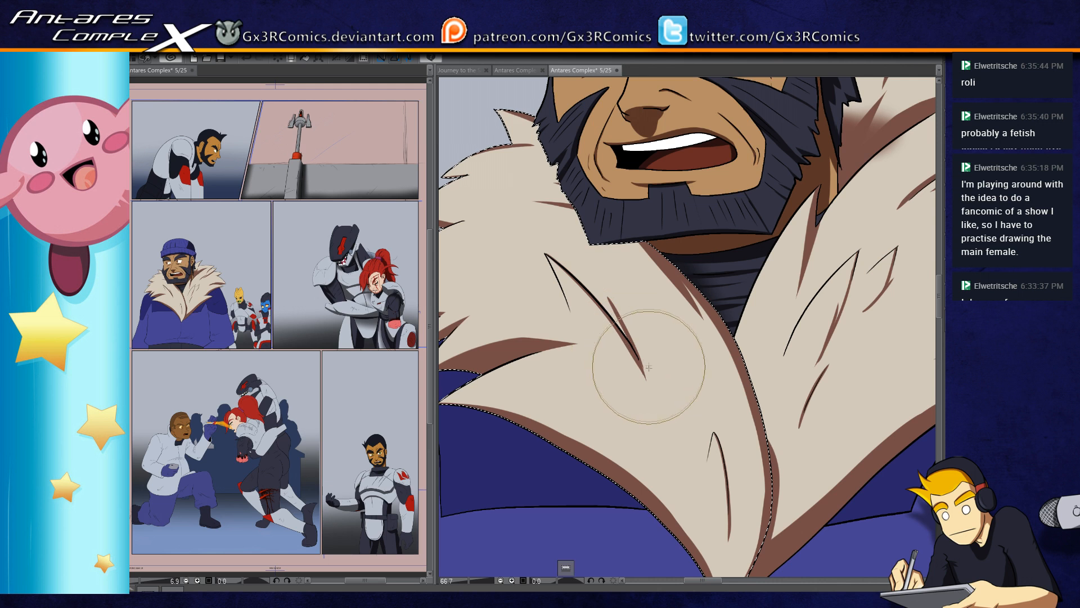
Step: Widen the brown shadow along the far collar's front edge from below the neck down to its bottom tip
left_click_drag(631, 488, 607, 420)
left_click_drag(585, 531, 533, 510)
left_click_drag(652, 525, 701, 349)
left_click_drag(641, 532, 663, 273)
left_click_drag(672, 339, 636, 228)
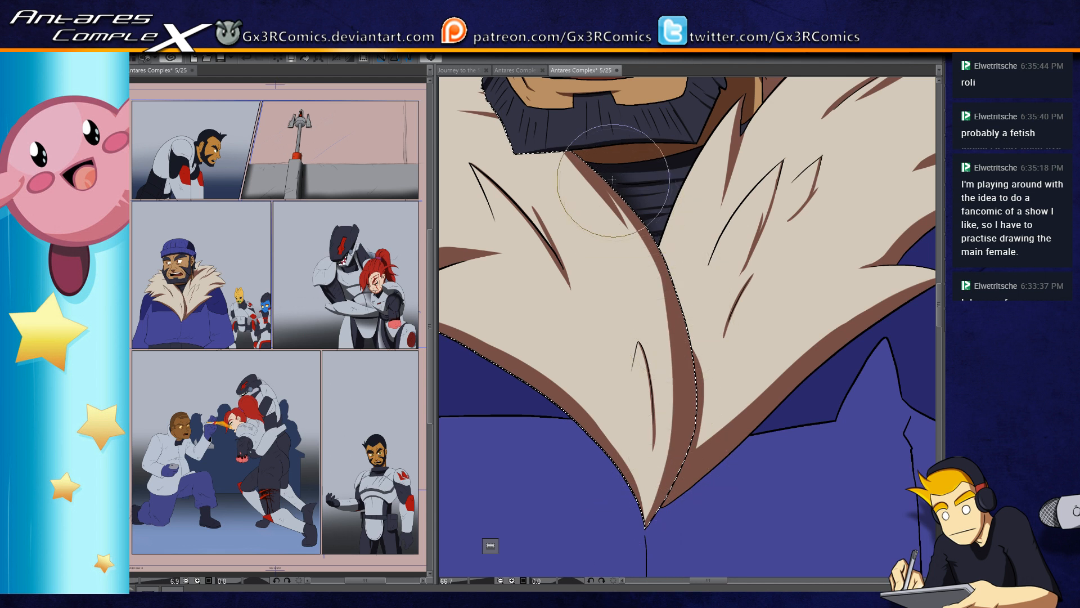
Step: Select the near side of the fur collar and clean away the soft brown shading spilling below the crease beside the neck
left_click_drag(635, 304, 493, 441)
left_click_drag(686, 286, 623, 320)
key("w")
left_click(602, 252, "shift")
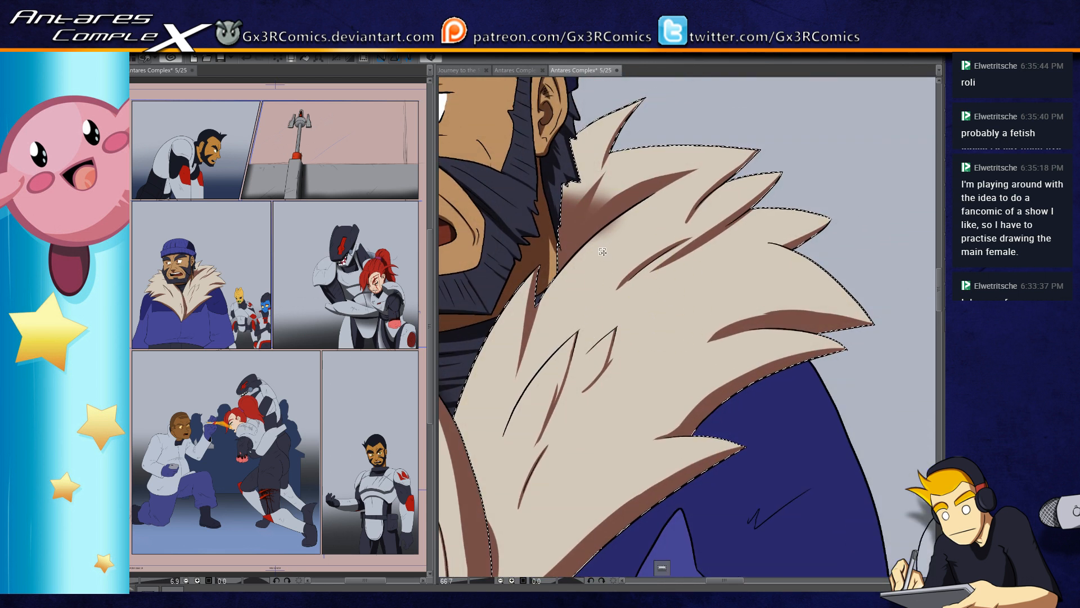
scroll(596, 275, "up", 4)
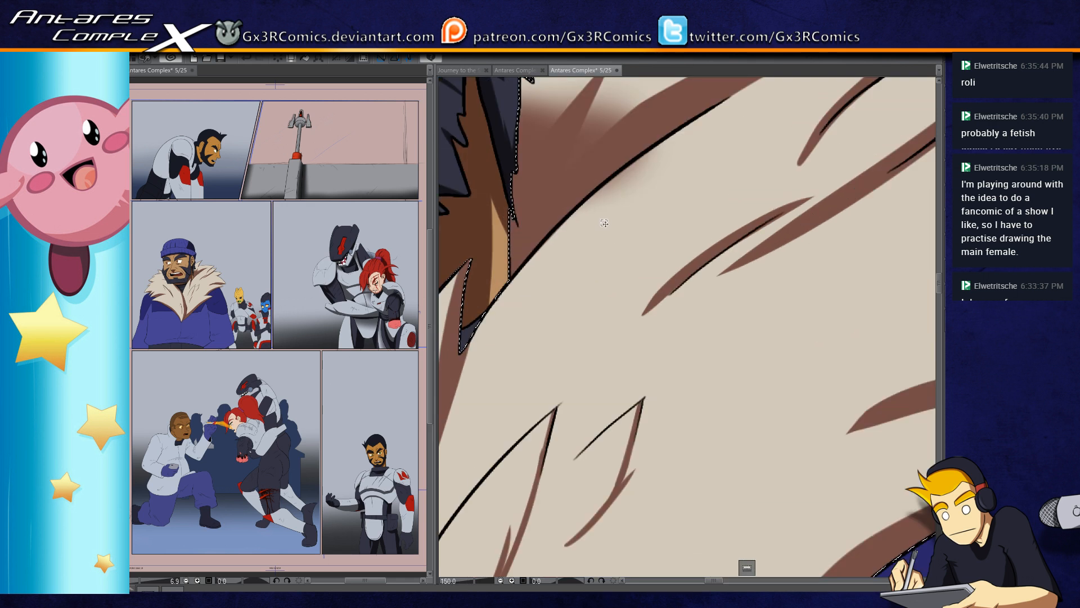
key("b")
left_click_drag(523, 286, 615, 190)
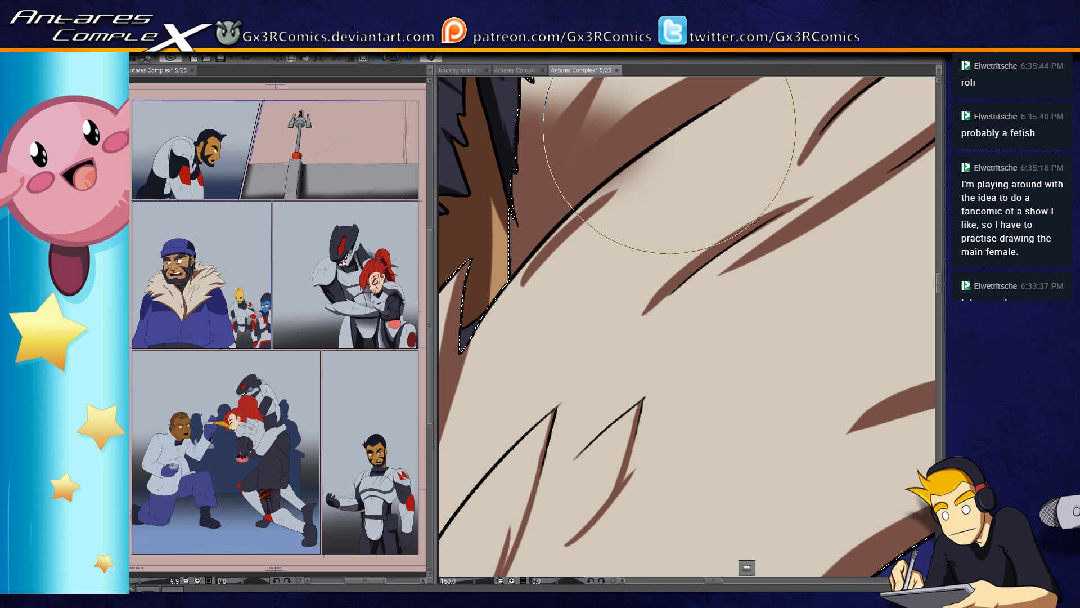
key("ctrl+z")
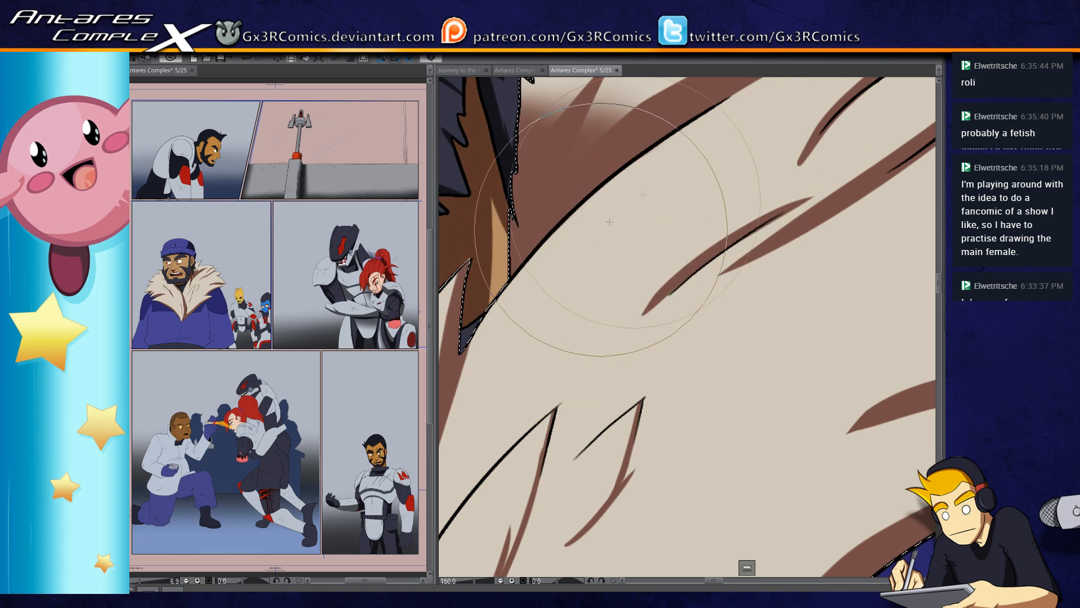
Step: Paint tapered brown shadow streaks inward from the edges of the near collar's upper shoulder tufts
left_click_drag(664, 203, 543, 307)
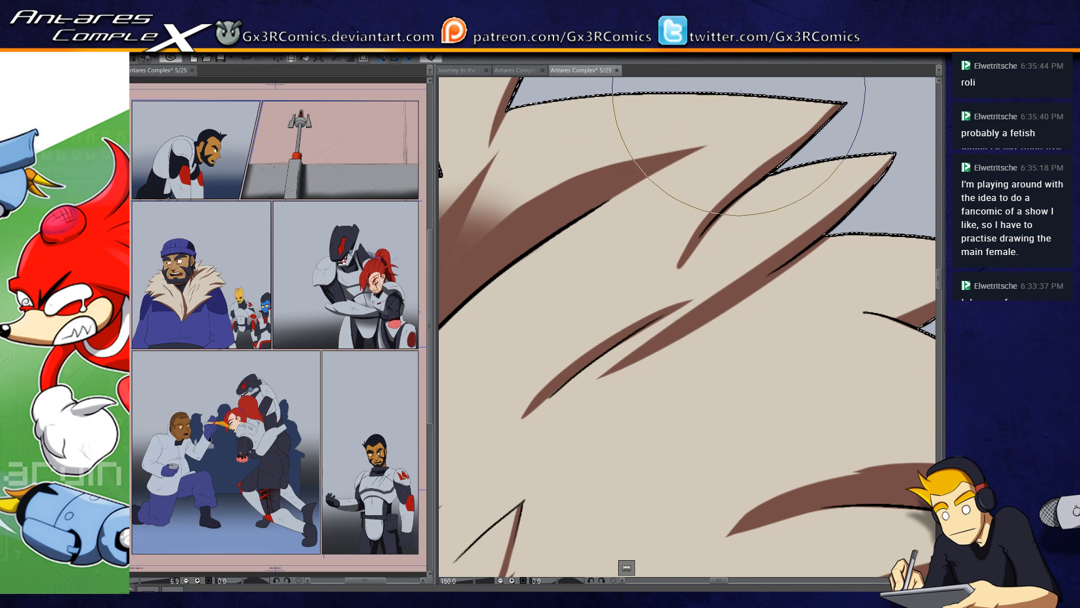
left_click_drag(745, 217, 634, 262)
left_click_drag(710, 167, 613, 231)
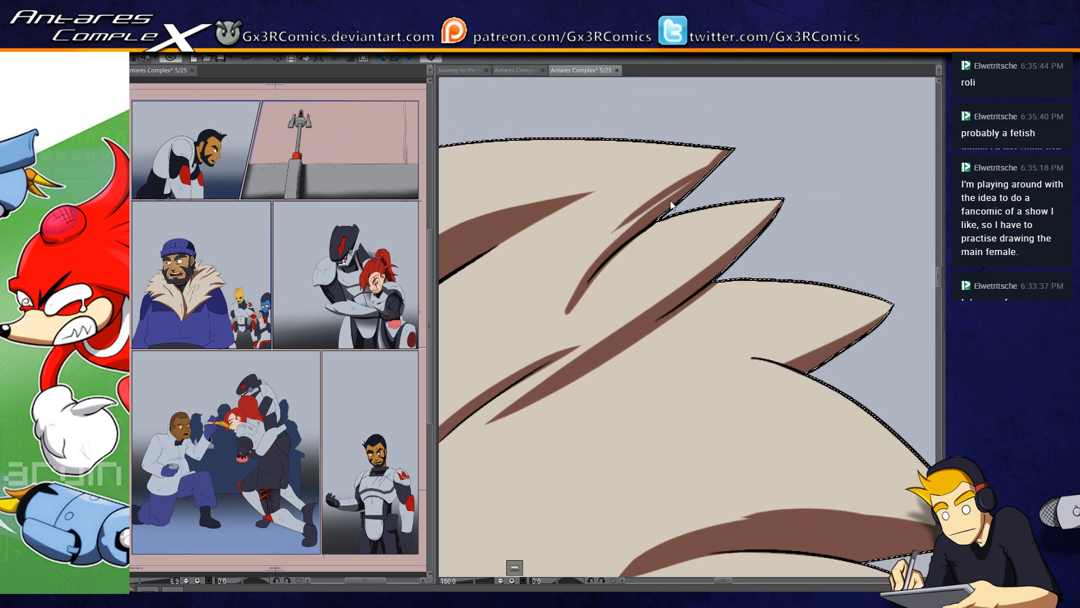
left_click_drag(689, 184, 596, 249)
left_click_drag(741, 359, 681, 312)
left_click_drag(816, 271, 712, 309)
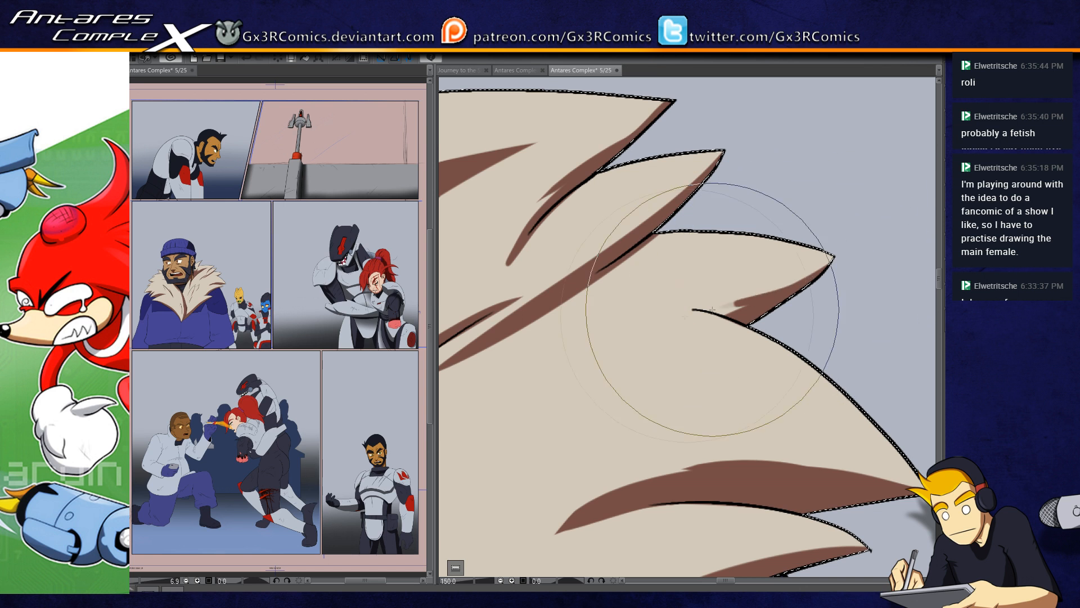
left_click_drag(729, 345, 552, 355)
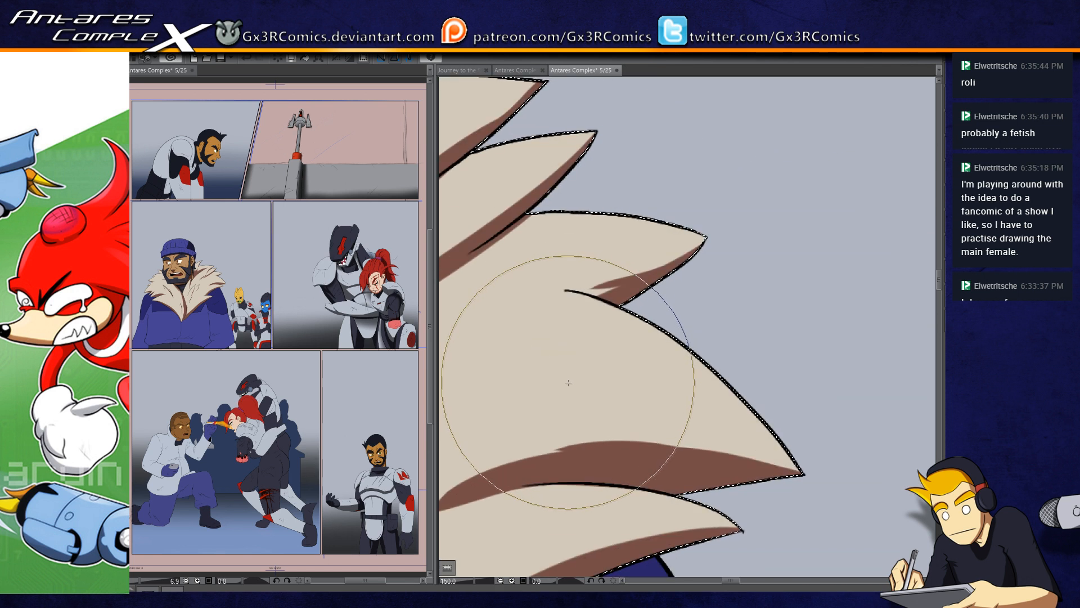
Step: Select the blue jacket and paint a dark blue shadow beneath the near collar's lower edge, from the bottom tip toward the shoulder
scroll(568, 383, "down", 3)
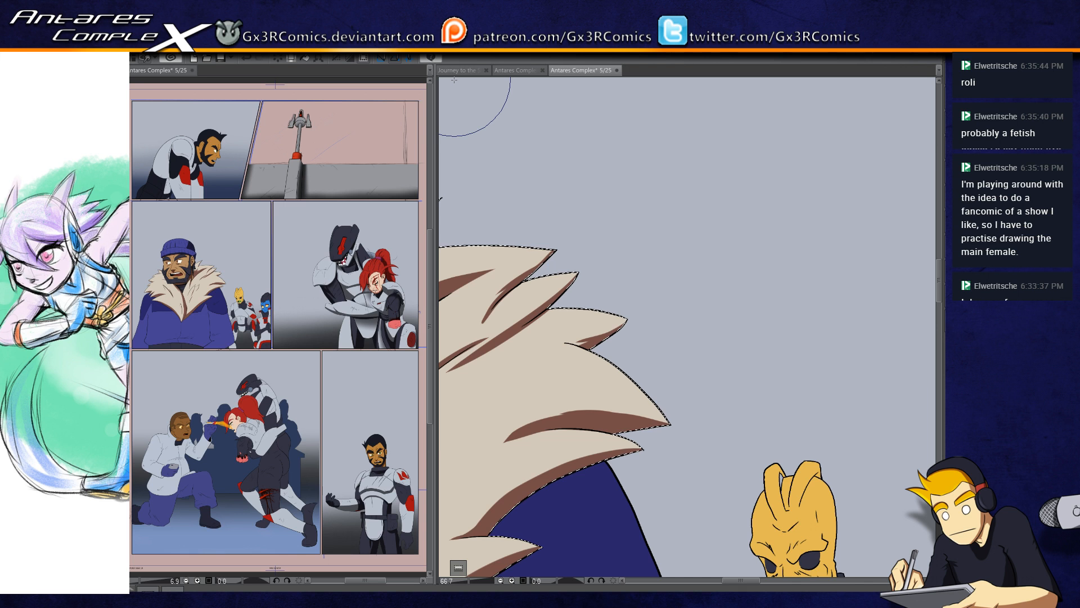
scroll(454, 80, "down", 1)
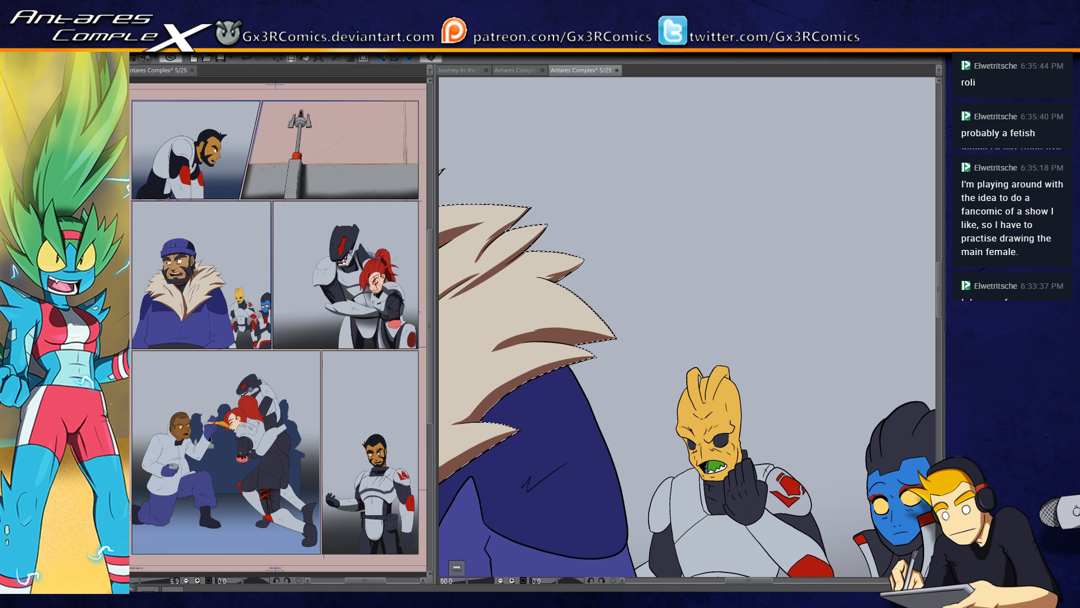
left_click_drag(561, 444, 666, 307)
left_click_drag(644, 417, 659, 345)
left_click(585, 315)
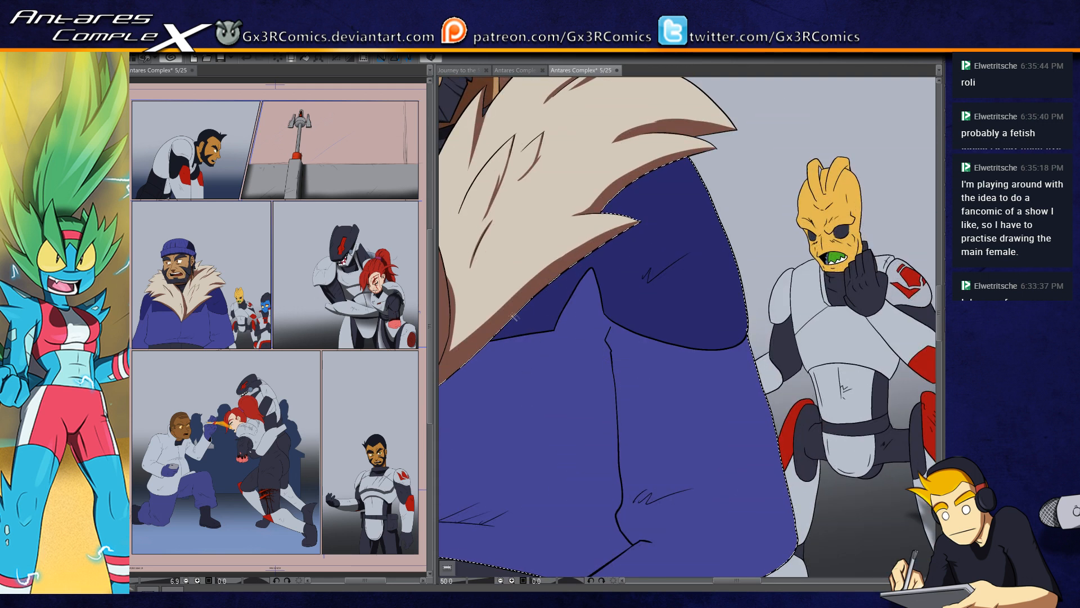
left_click_drag(509, 373, 699, 306)
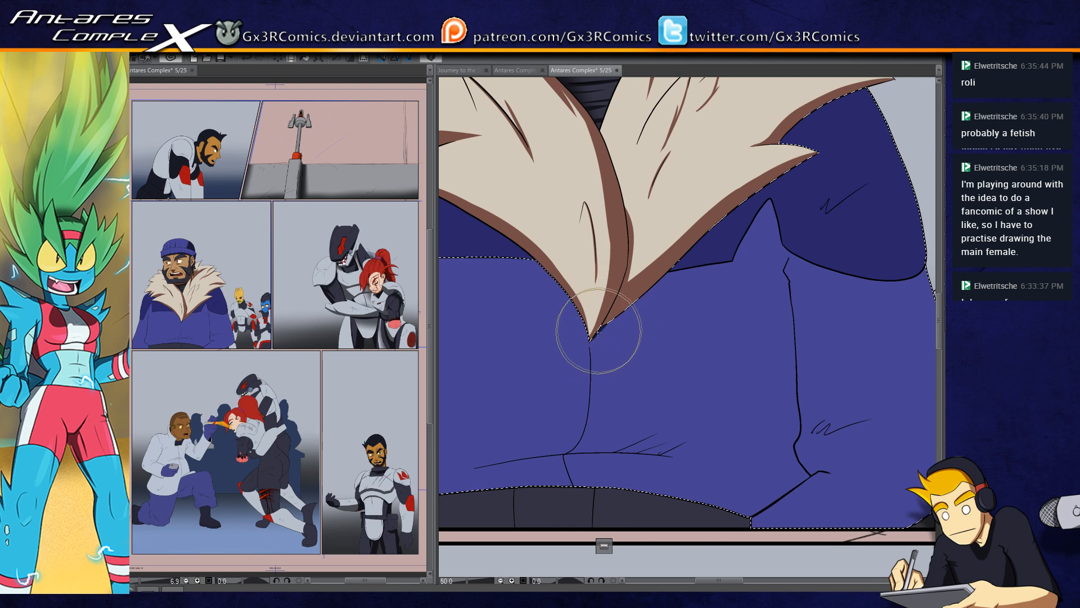
left_click_drag(598, 326, 687, 253)
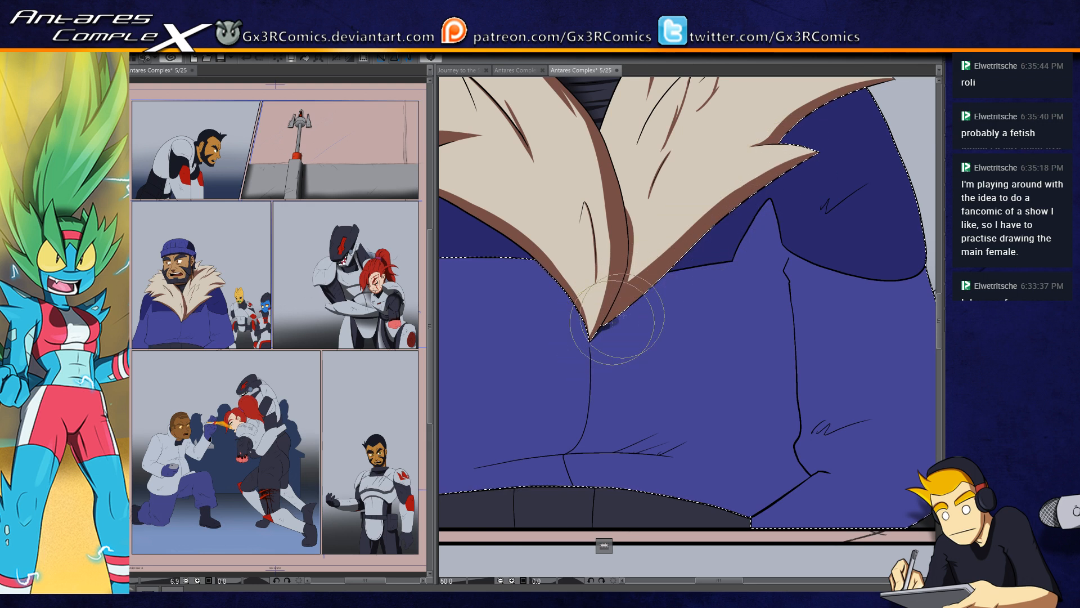
left_click_drag(586, 330, 805, 180)
mouse_move(713, 235)
left_mouse_down()
mouse_move(613, 315)
mouse_move(649, 286)
left_mouse_up()
left_click_drag(678, 226, 824, 157)
left_click_drag(676, 231, 826, 195)
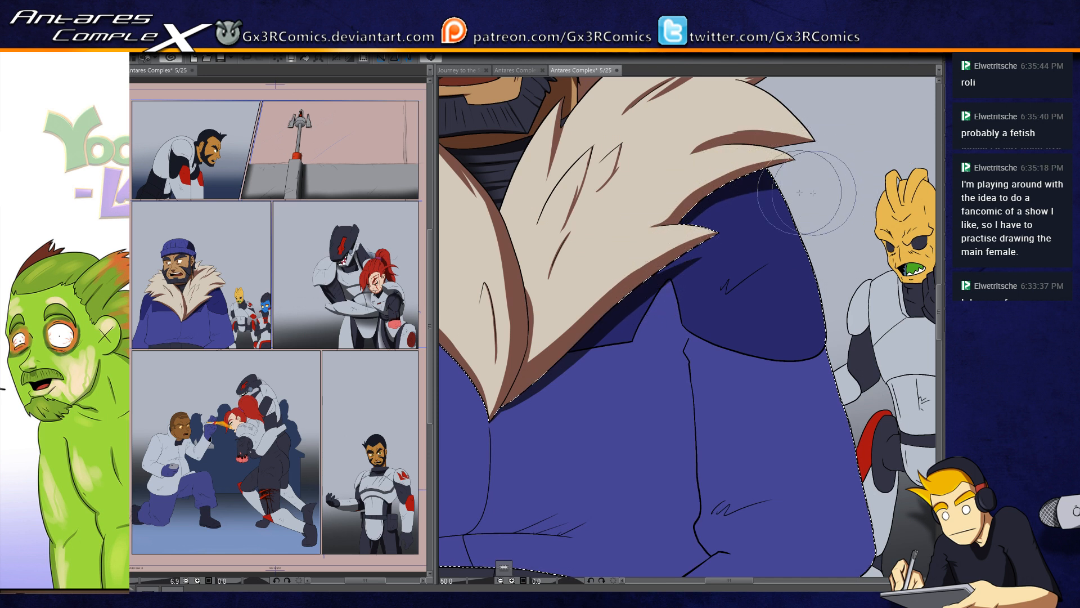
Step: Paint a dark blue shadow down the outer edge of the jacket's near shoulder and sleeve to the lower cuff
left_click_drag(677, 229, 830, 208)
left_click_drag(751, 175, 831, 369)
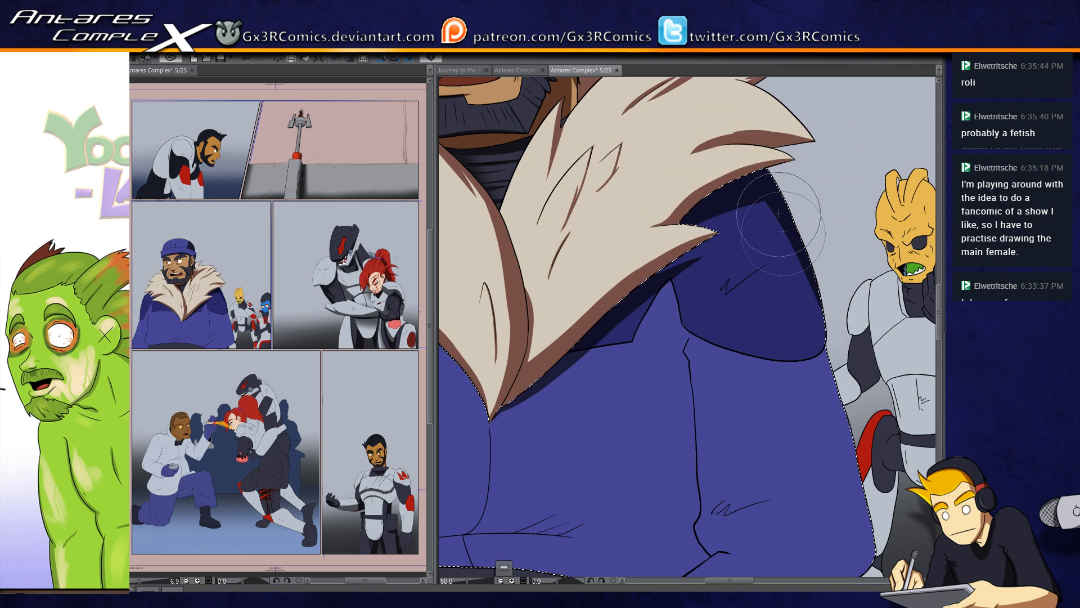
left_click_drag(808, 434, 746, 361)
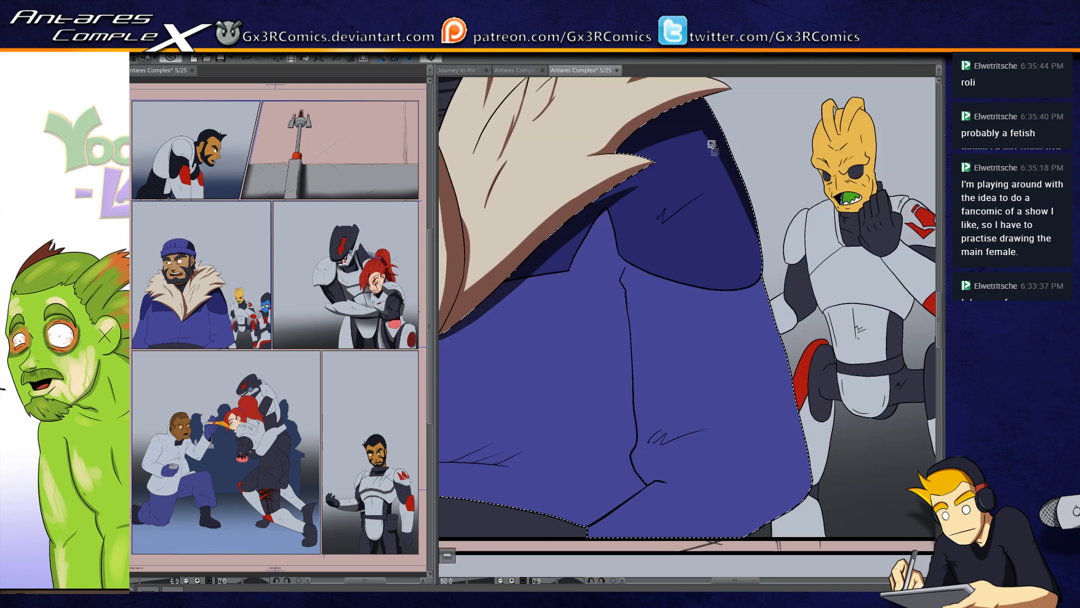
left_click_drag(697, 113, 808, 465)
left_click_drag(756, 255, 814, 545)
mouse_move(805, 479)
left_mouse_down()
mouse_move(837, 340)
mouse_move(767, 391)
mouse_move(703, 394)
left_mouse_up()
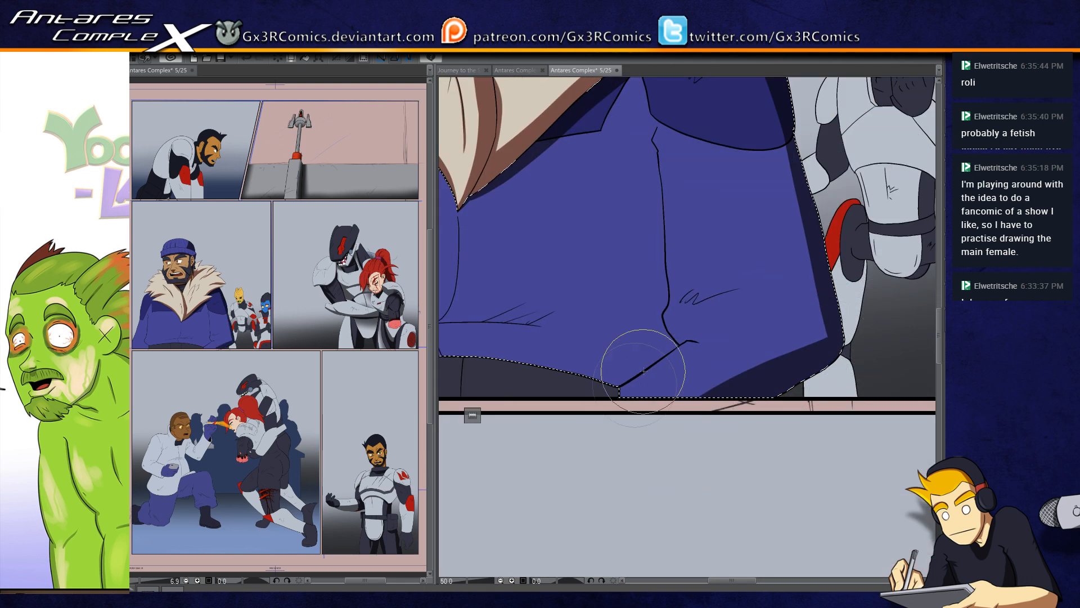
Step: Shade the near sleeve's inner seam and fill its lower edge with dark blue, shaping a pointed fold in the shadow
mouse_move(619, 380)
left_mouse_down()
mouse_move(674, 341)
mouse_move(663, 322)
mouse_move(653, 142)
mouse_move(663, 121)
left_mouse_up()
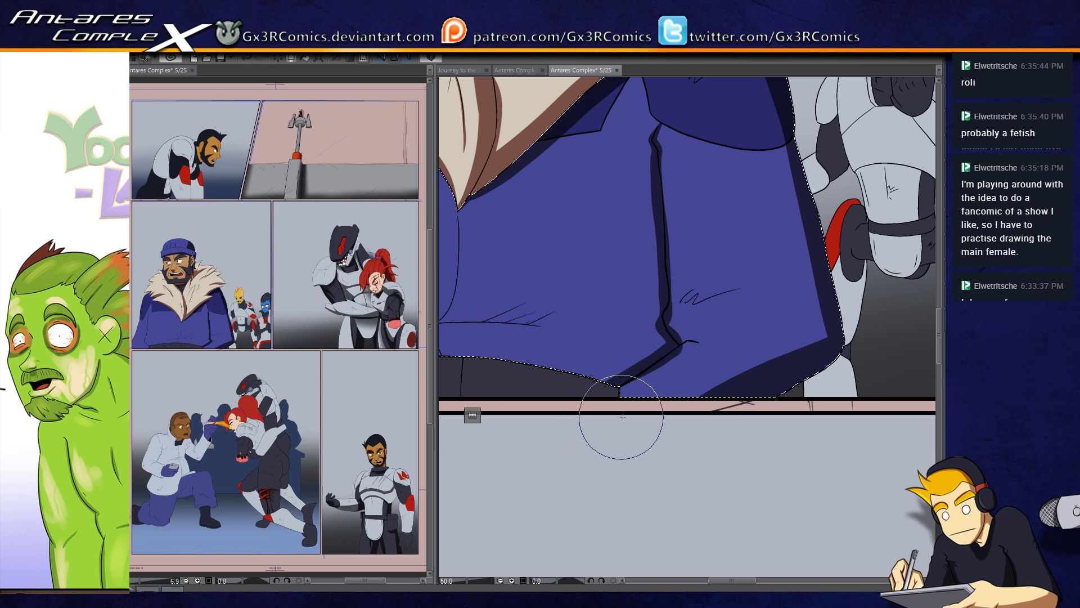
left_click_drag(834, 263, 757, 372)
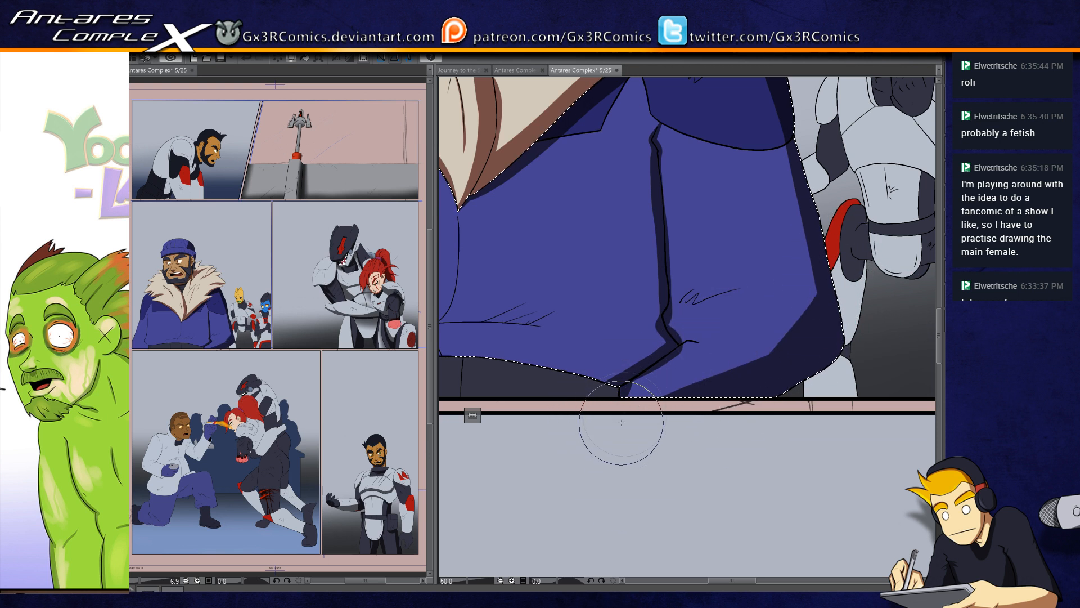
mouse_move(638, 371)
left_mouse_down()
mouse_move(638, 398)
mouse_move(653, 366)
mouse_move(642, 437)
left_mouse_up()
mouse_move(659, 355)
left_mouse_down()
mouse_move(808, 307)
mouse_move(726, 362)
mouse_move(771, 338)
mouse_move(803, 294)
left_mouse_up()
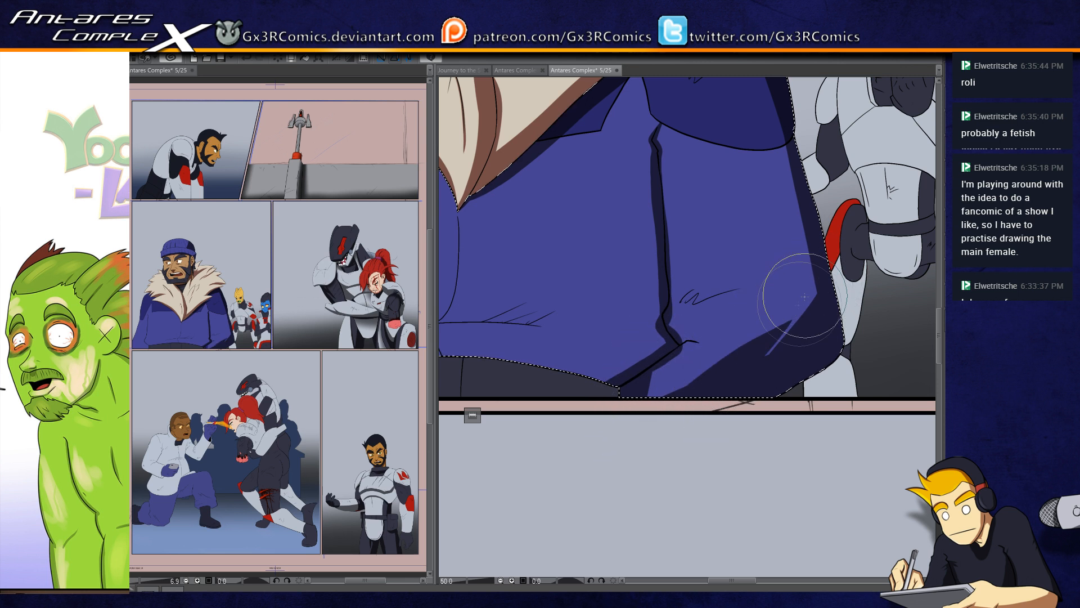
left_click_drag(742, 376, 704, 388)
mouse_move(786, 301)
left_mouse_down()
mouse_move(732, 384)
mouse_move(675, 406)
left_mouse_up()
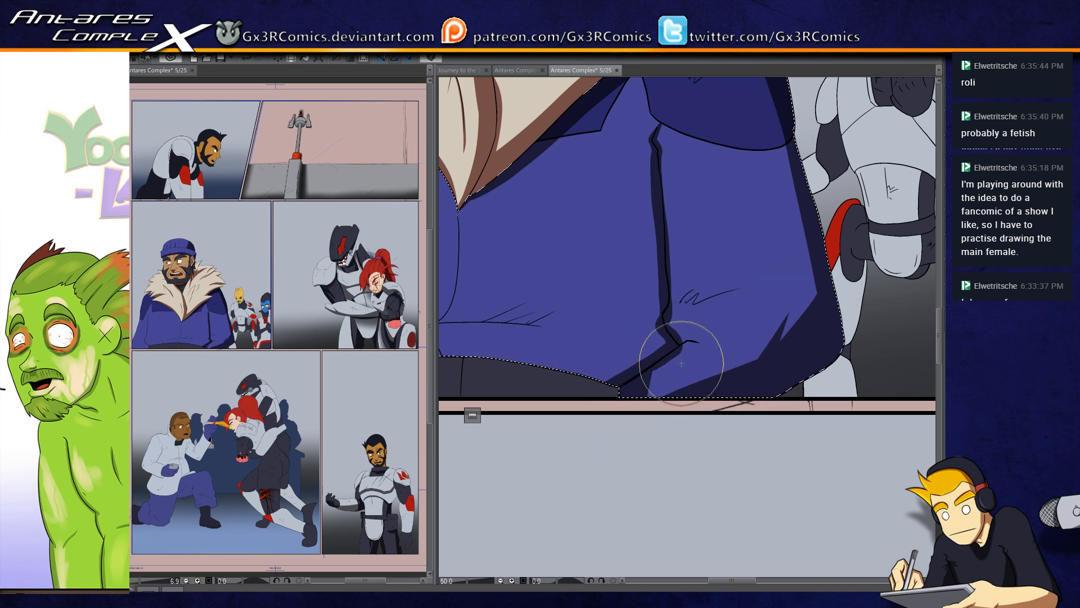
mouse_move(661, 366)
left_mouse_down()
mouse_move(677, 424)
mouse_move(664, 361)
mouse_move(658, 406)
mouse_move(671, 354)
mouse_move(669, 402)
left_mouse_up()
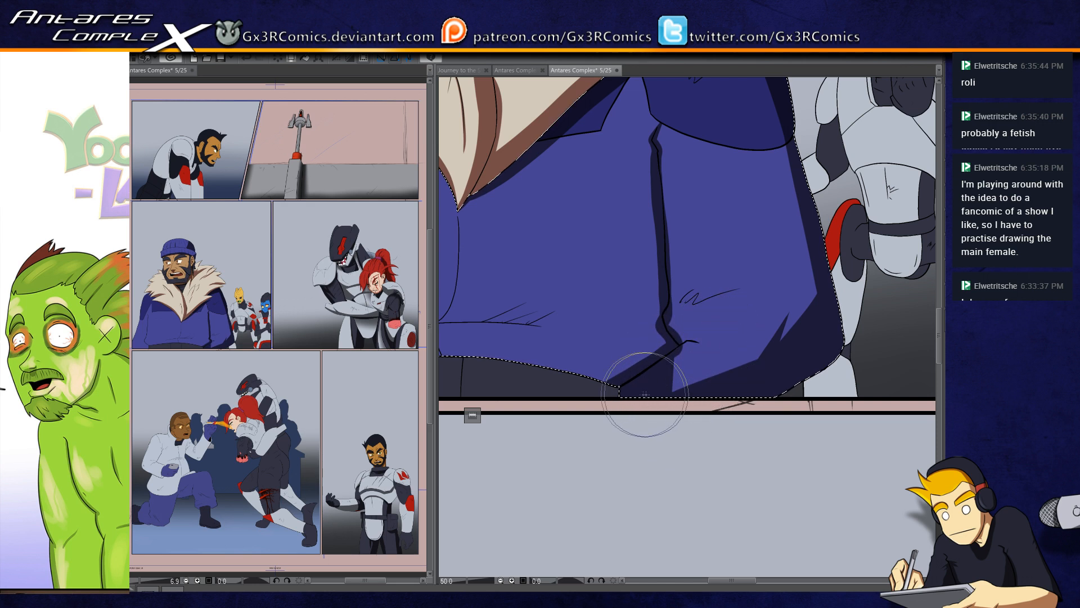
Step: Undo the last shoulder stroke and repaint the dark shadow on the near shoulder's outer edge
left_click_drag(783, 168, 760, 281)
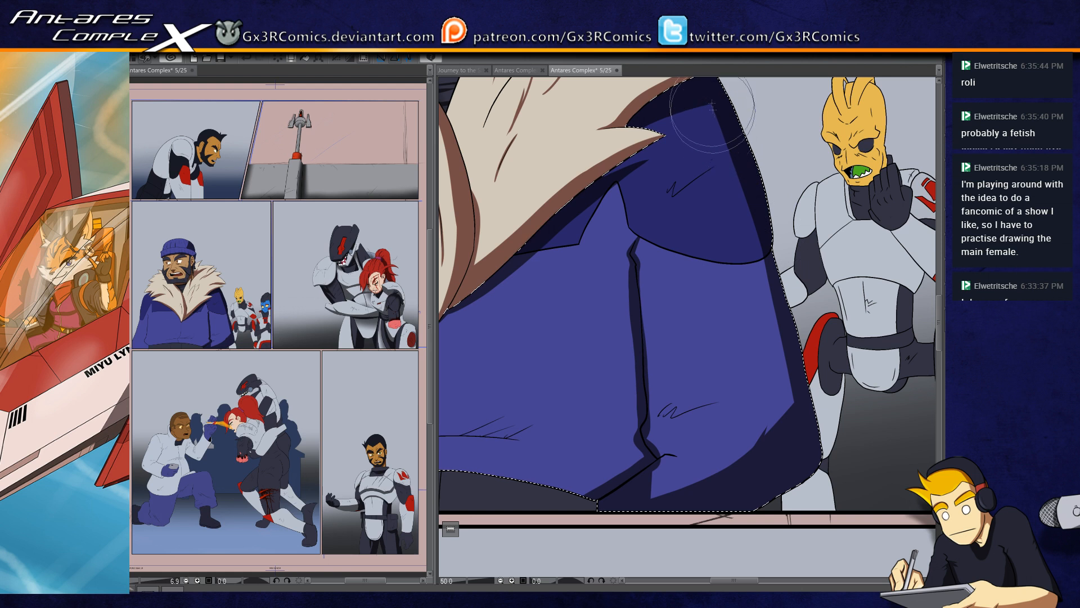
key("ctrl+z")
mouse_move(705, 107)
left_mouse_down()
mouse_move(736, 152)
mouse_move(760, 248)
left_mouse_up()
Step: Paint a wide dark blue shadow band across the jacket's lower hem, joining it to the near sleeve's shadow
left_click_drag(629, 322, 803, 281)
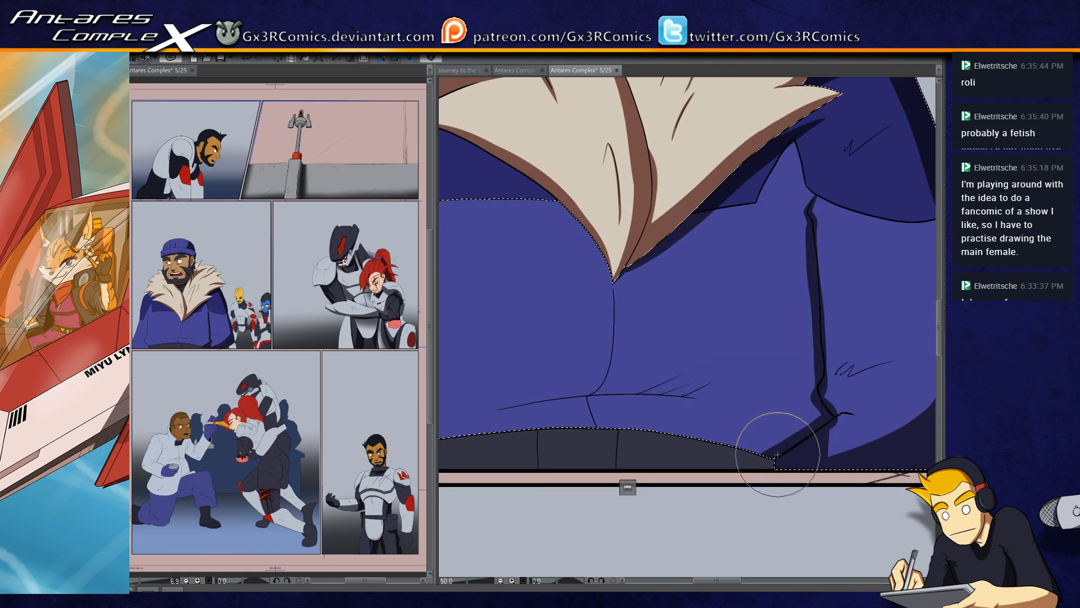
left_click_drag(763, 436, 857, 397)
mouse_move(474, 409)
left_mouse_down()
mouse_move(527, 395)
mouse_move(711, 391)
mouse_move(630, 389)
left_mouse_up()
left_click_drag(754, 375, 647, 391)
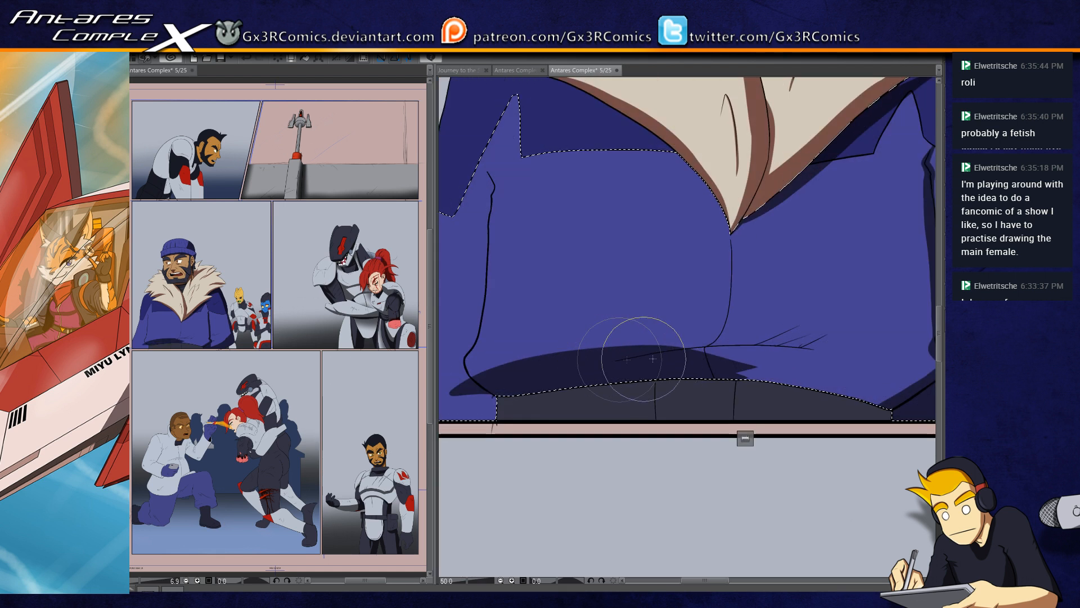
mouse_move(784, 386)
left_mouse_down()
mouse_move(684, 372)
mouse_move(794, 399)
mouse_move(677, 354)
mouse_move(808, 383)
left_mouse_up()
left_click_drag(651, 339, 823, 371)
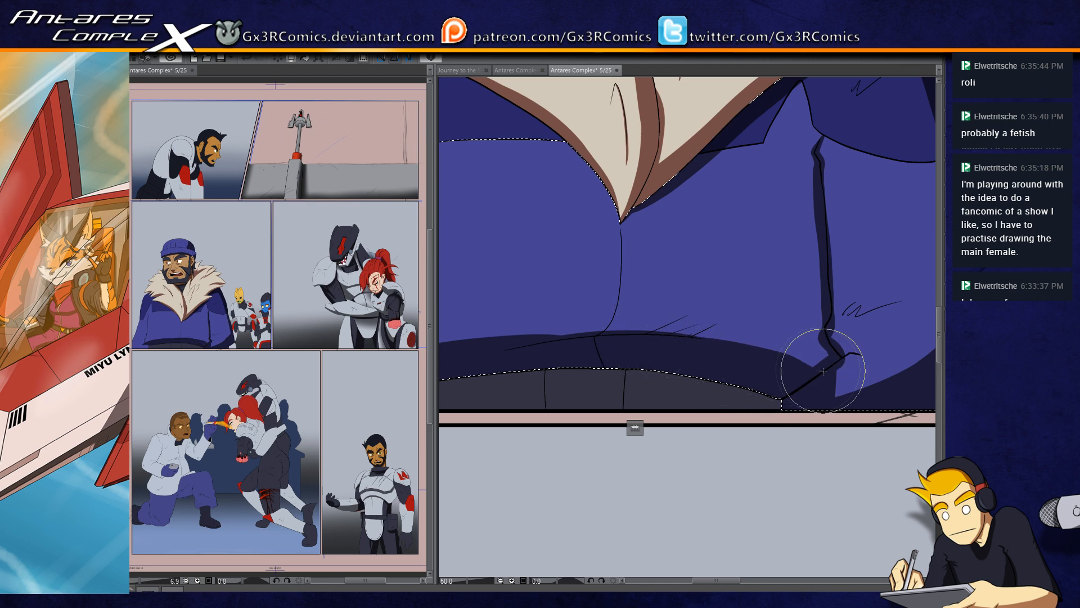
left_click_drag(658, 338, 835, 364)
mouse_move(732, 344)
left_mouse_down()
mouse_move(818, 371)
mouse_move(756, 354)
mouse_move(832, 354)
mouse_move(768, 368)
mouse_move(822, 354)
left_mouse_up()
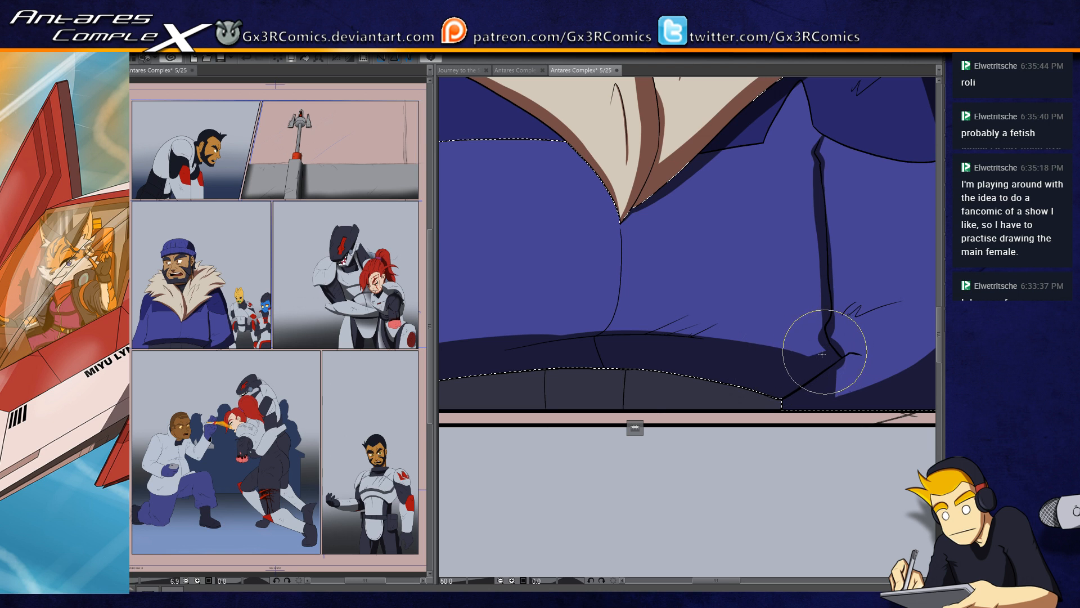
left_click_drag(696, 388, 709, 390)
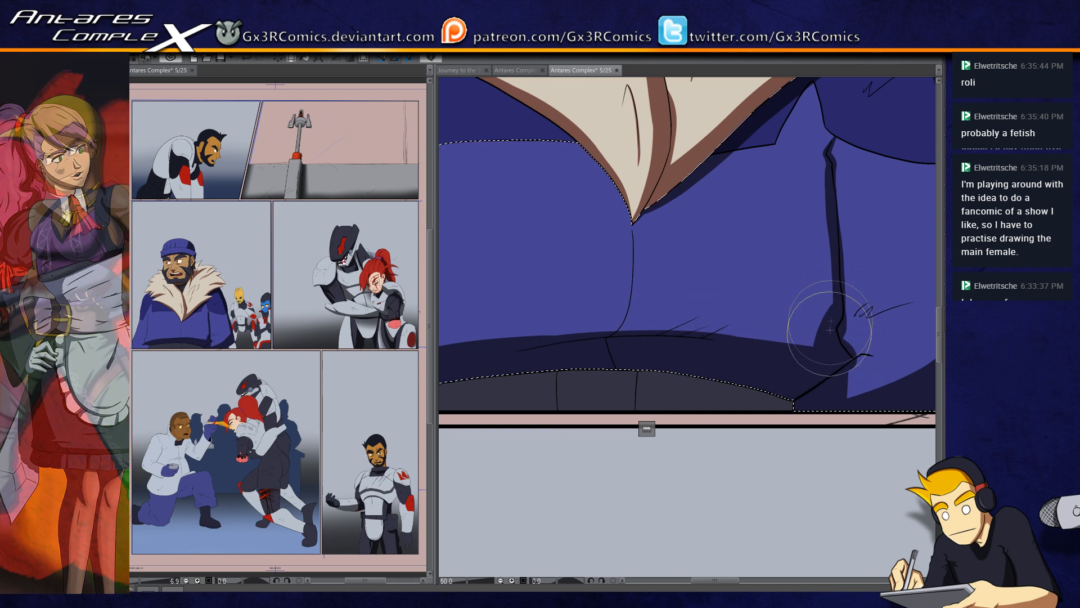
Step: Widen the shadow beside the near sleeve's seam into a broad fold, and add tapered crease shadows at the elbow and armpit
mouse_move(839, 297)
left_mouse_down()
mouse_move(818, 347)
mouse_move(824, 338)
mouse_move(814, 328)
mouse_move(792, 343)
mouse_move(829, 306)
mouse_move(791, 345)
mouse_move(781, 318)
mouse_move(836, 294)
mouse_move(805, 329)
mouse_move(839, 299)
mouse_move(796, 307)
mouse_move(779, 333)
mouse_move(828, 301)
mouse_move(825, 150)
mouse_move(795, 308)
left_mouse_up()
mouse_move(842, 344)
left_mouse_down()
mouse_move(861, 355)
mouse_move(710, 365)
mouse_move(809, 321)
mouse_move(723, 362)
mouse_move(723, 378)
mouse_move(758, 385)
mouse_move(716, 372)
mouse_move(720, 382)
left_mouse_up()
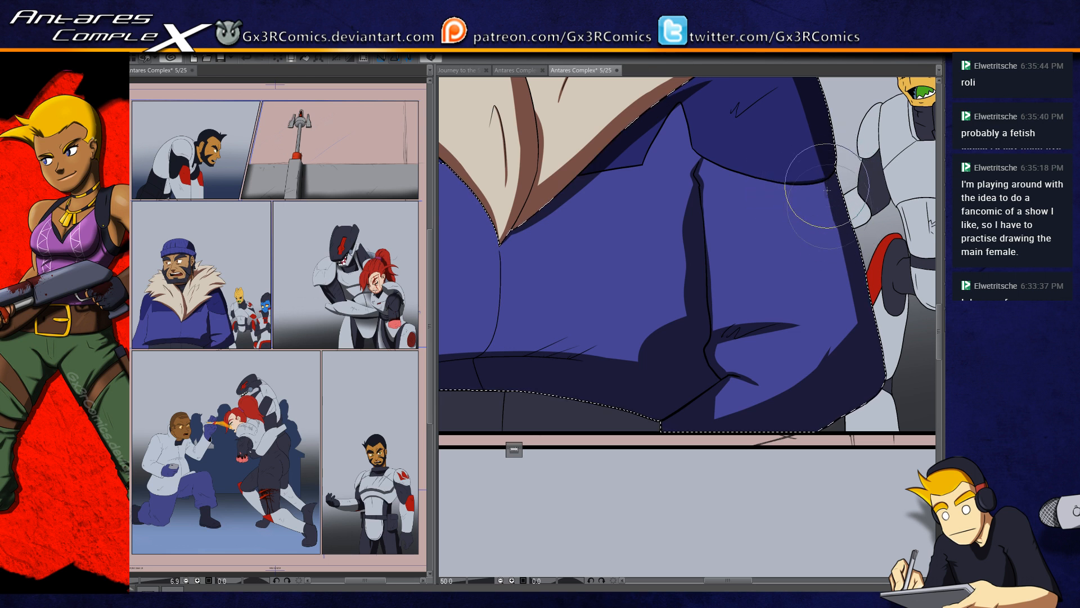
scroll(805, 233, "up", 2)
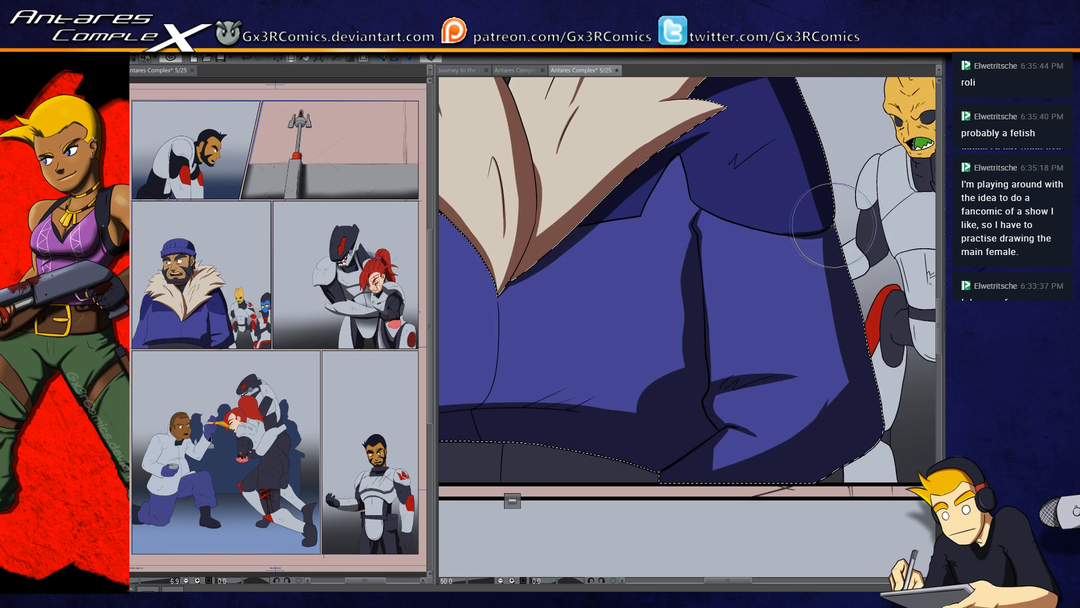
left_click_drag(697, 311, 657, 359)
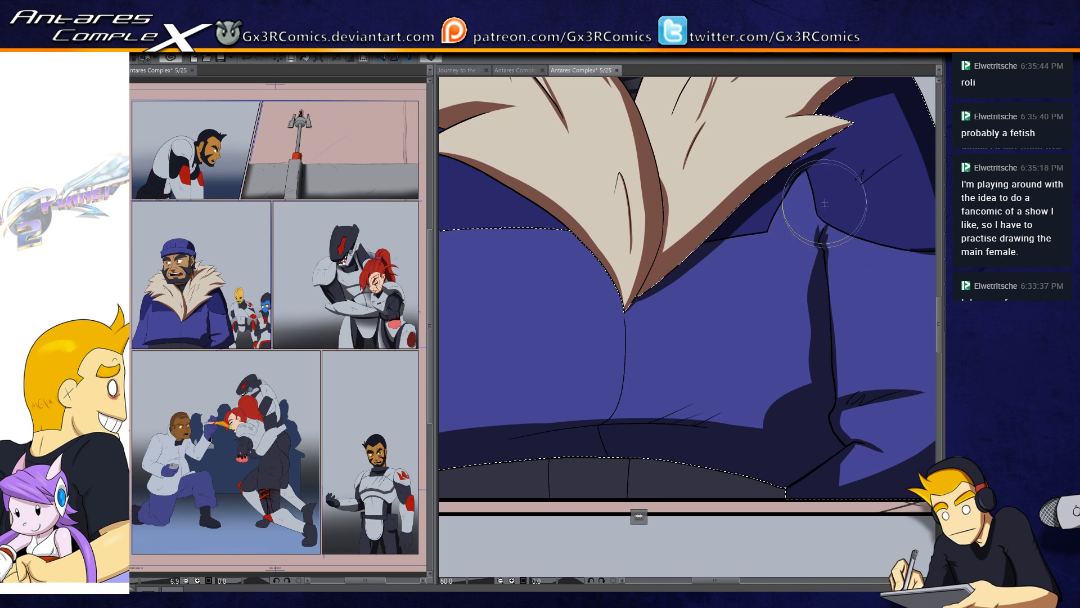
Step: Add the far shoulder section to the jacket selection and shade the chest flaps' lower edges and beneath the far collar
left_click_drag(742, 280, 799, 297)
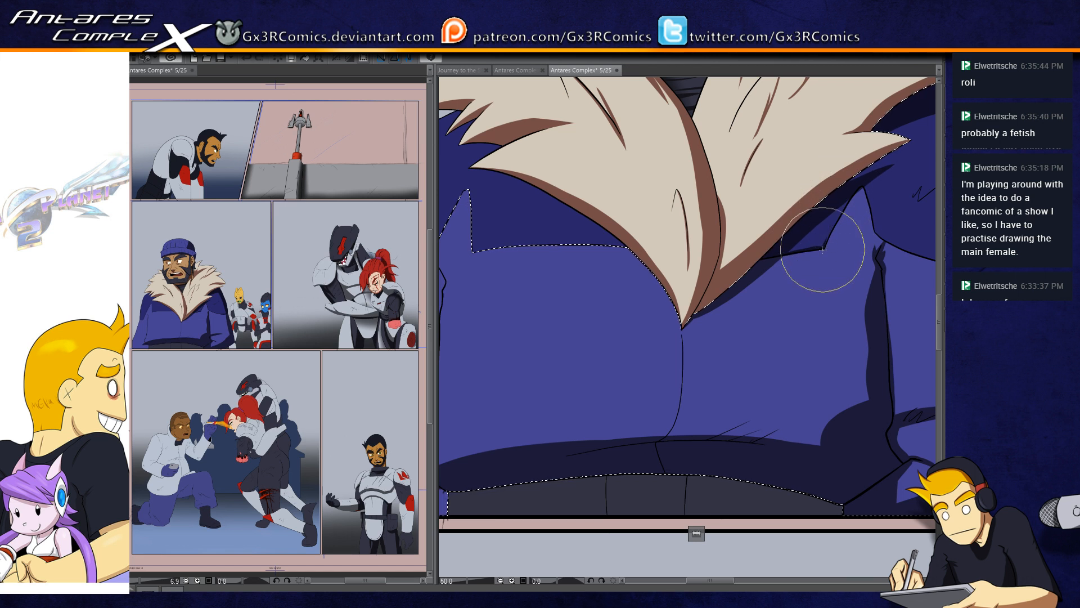
left_click_drag(647, 308, 834, 291)
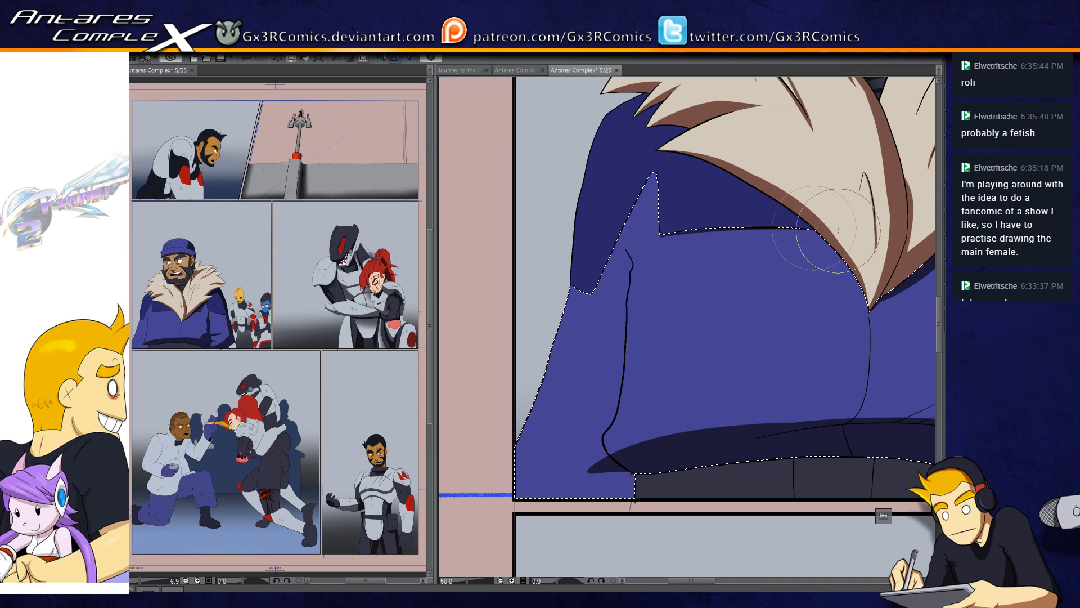
mouse_move(647, 236)
left_mouse_down()
mouse_move(663, 241)
mouse_move(676, 229)
mouse_move(660, 225)
left_mouse_up()
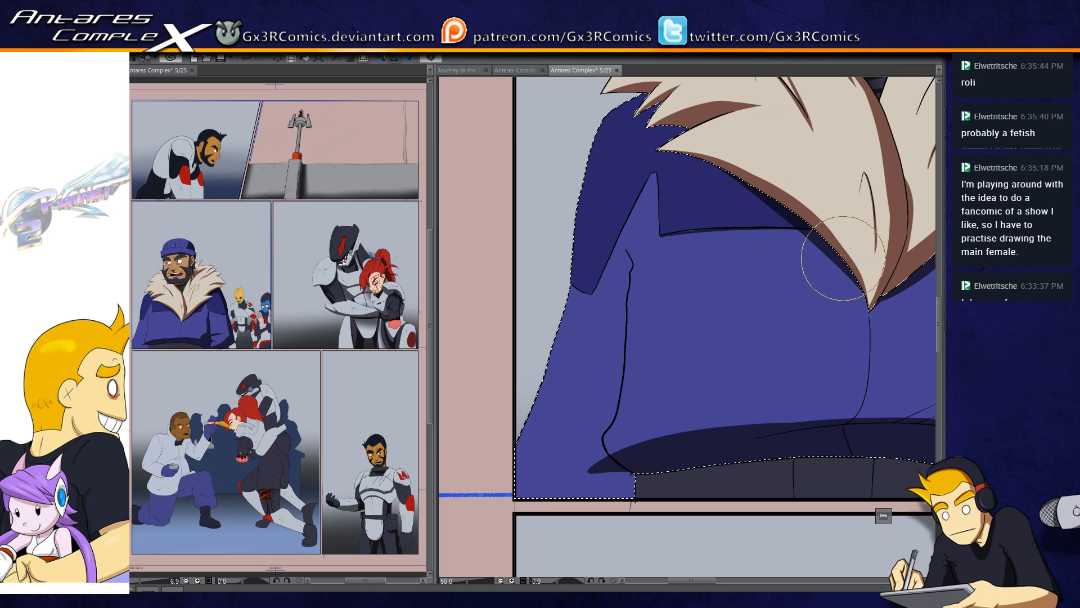
Step: Paint dark blue fold shadows across the far sleeve's lower end and up along its inner seam to the armpit
left_click_drag(739, 325, 746, 343)
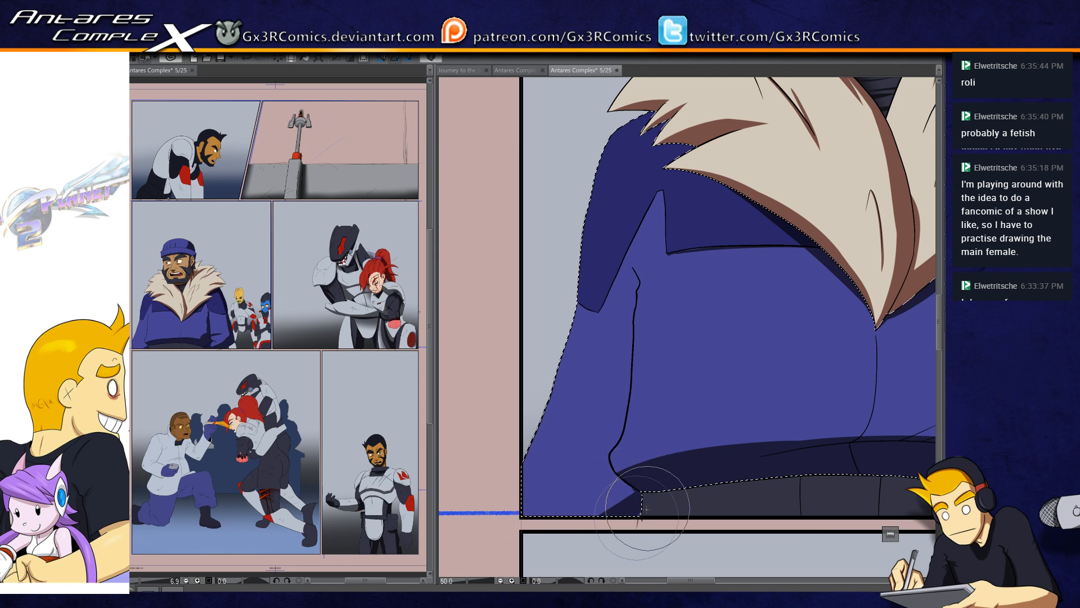
mouse_move(657, 493)
left_mouse_down()
mouse_move(510, 441)
mouse_move(620, 468)
mouse_move(629, 486)
mouse_move(576, 416)
mouse_move(619, 432)
mouse_move(611, 471)
mouse_move(633, 316)
mouse_move(631, 379)
left_mouse_up()
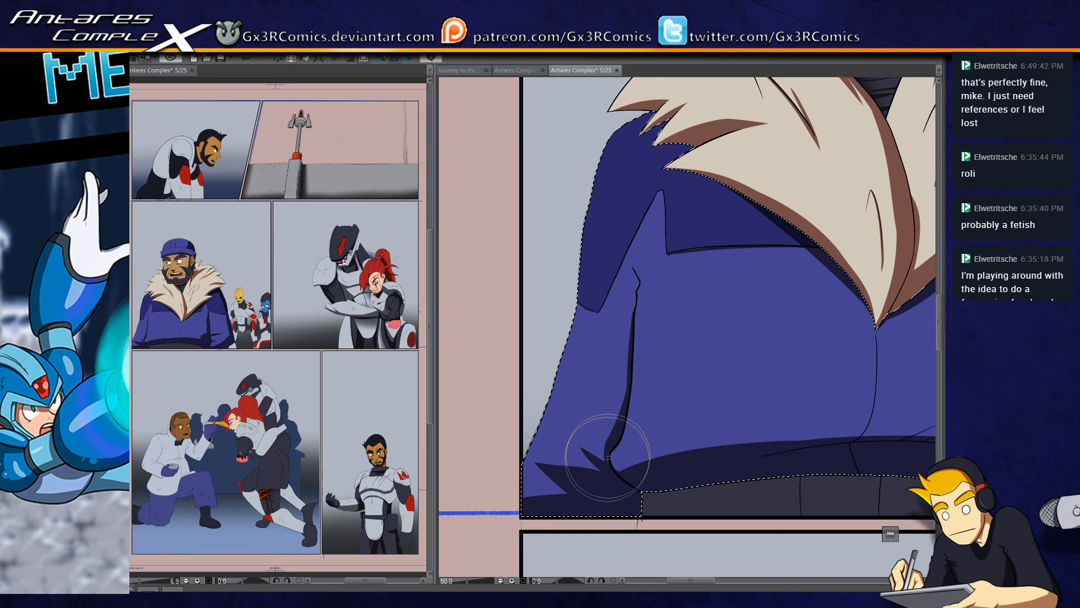
mouse_move(600, 463)
left_mouse_down()
mouse_move(647, 321)
mouse_move(635, 319)
mouse_move(650, 284)
mouse_move(641, 248)
left_mouse_up()
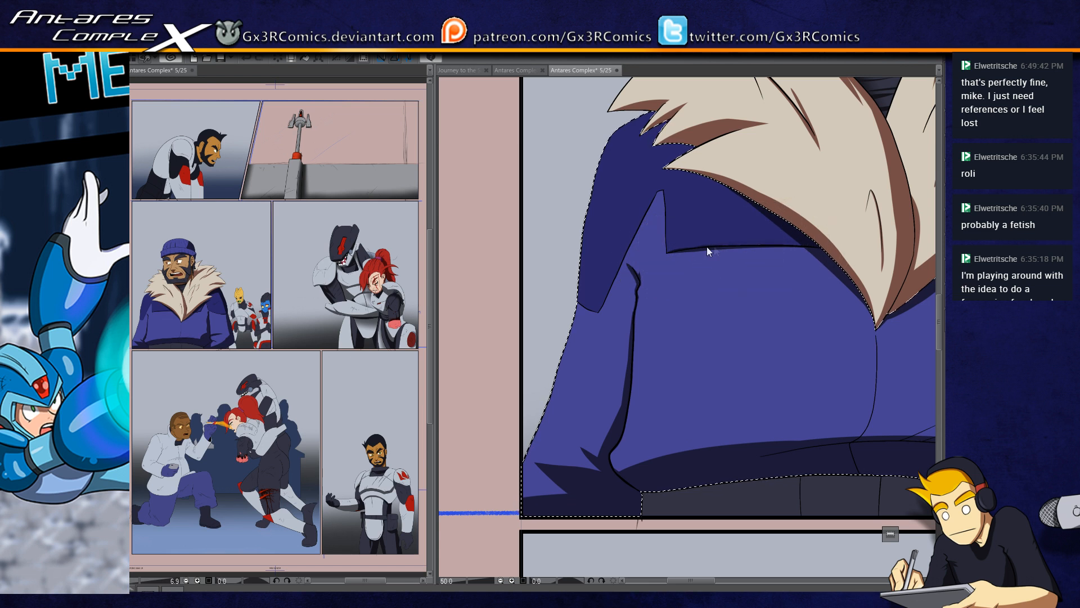
Step: Paint a dark blue shadow beneath the far collar's lower edge and shoulder tufts, redoing the first stroke
left_click_drag(715, 230, 692, 315)
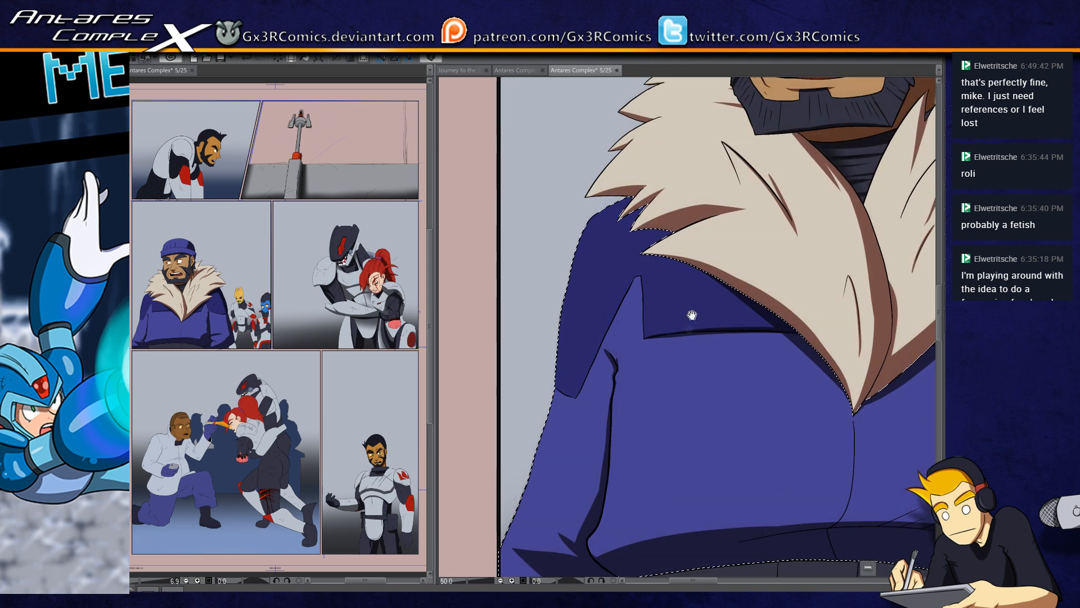
left_click_drag(772, 313, 646, 262)
key("ctrl+z")
left_click_drag(771, 292, 639, 267)
left_click_drag(673, 228, 636, 231)
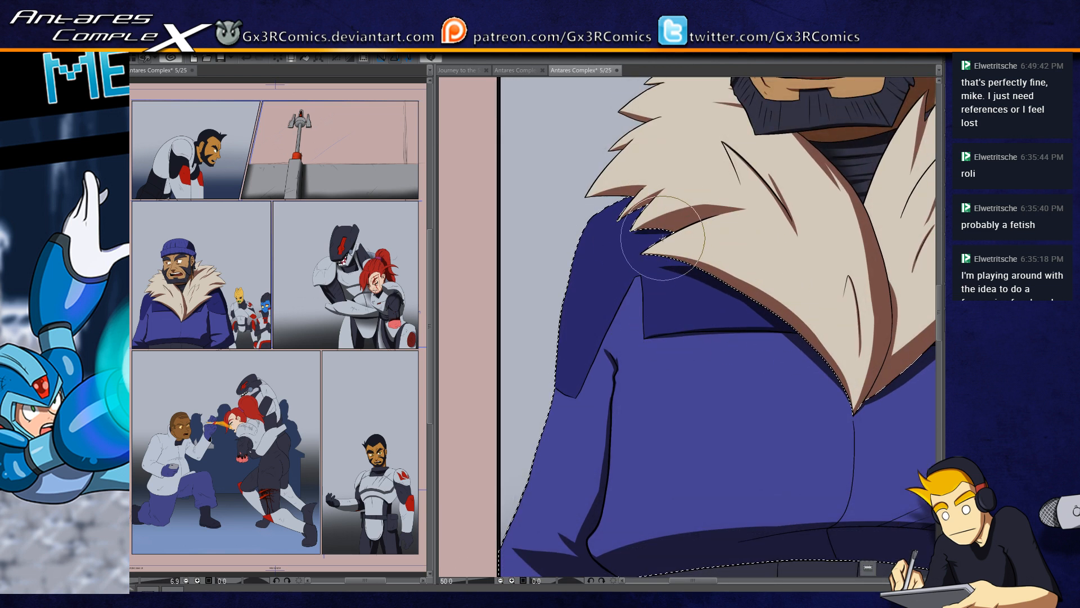
left_click_drag(650, 206, 622, 220)
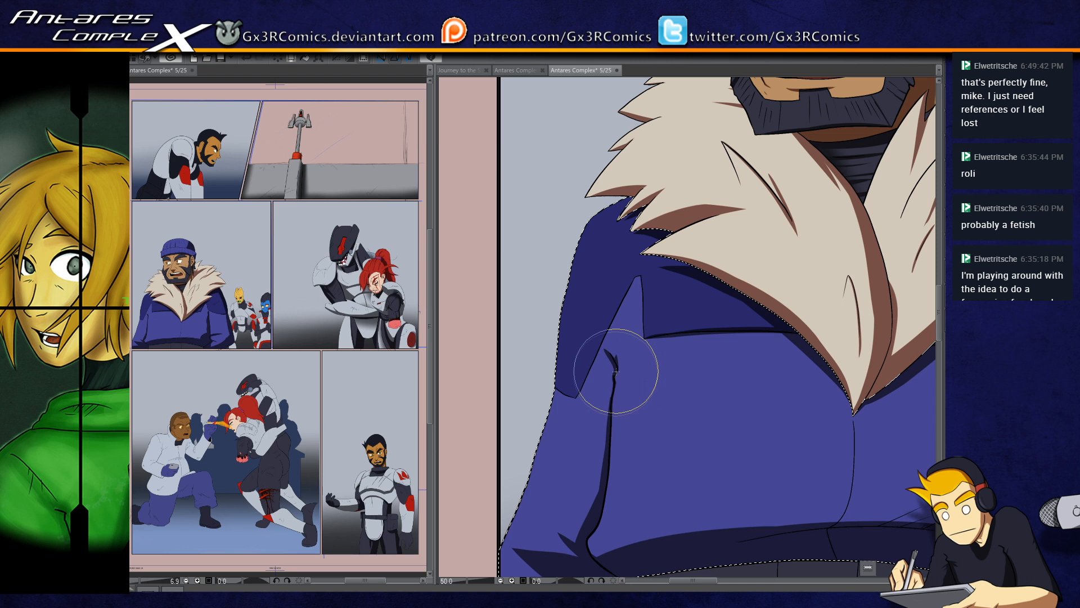
Step: Paint a tapered crease shadow inward from the far armpit and refine the shadows along the sleeve seam and lower hem
scroll(615, 371, "up", 1)
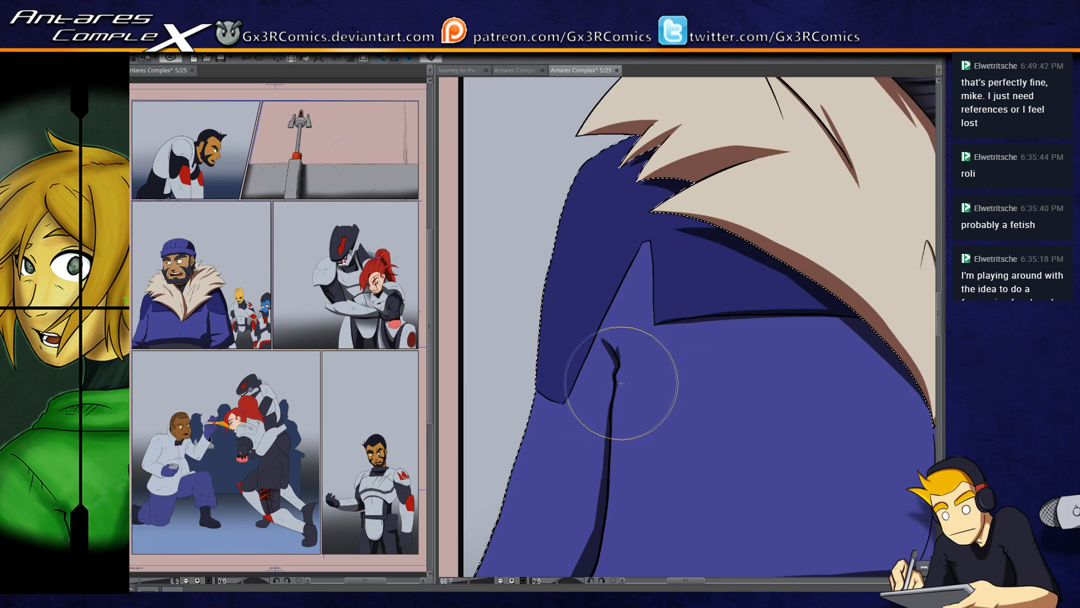
mouse_move(619, 390)
left_mouse_down()
mouse_move(659, 374)
mouse_move(617, 388)
mouse_move(682, 370)
left_mouse_up()
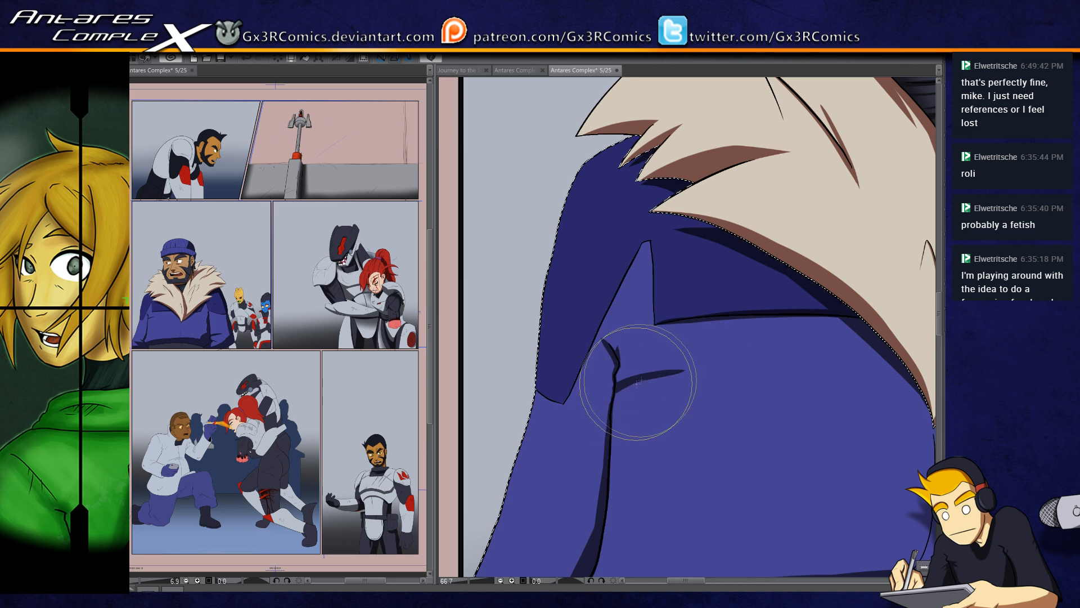
mouse_move(616, 377)
left_mouse_down()
mouse_move(647, 376)
mouse_move(608, 436)
mouse_move(602, 502)
left_mouse_up()
left_click_drag(607, 541, 603, 413)
left_click_drag(600, 476, 824, 441)
left_click_drag(748, 458, 619, 443)
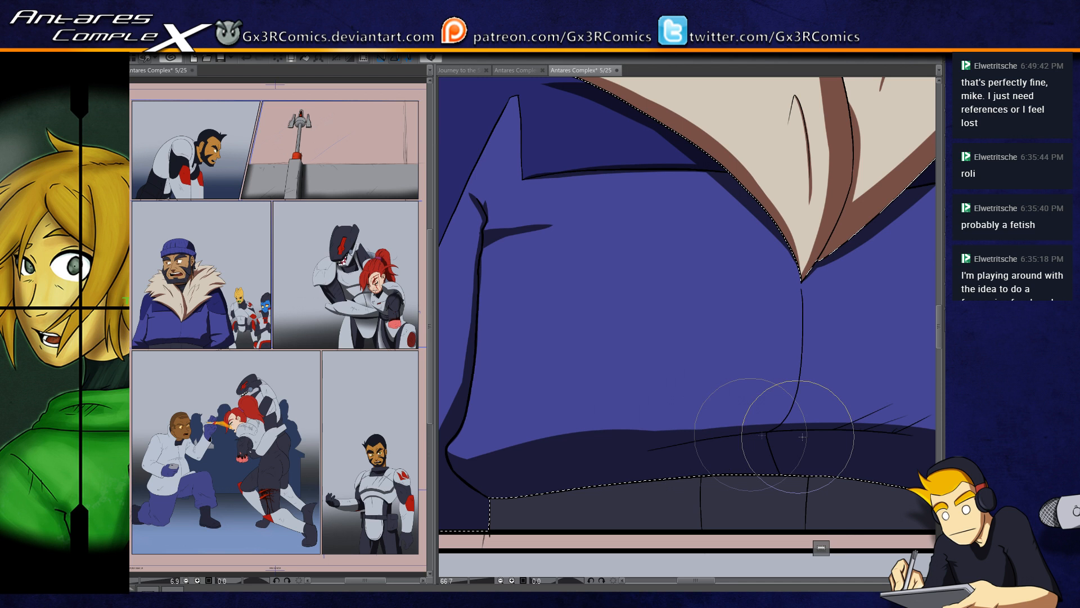
Step: Touch up the shadows beneath the far chest flap and along the far sleeve's seam
left_click_drag(668, 411, 614, 493)
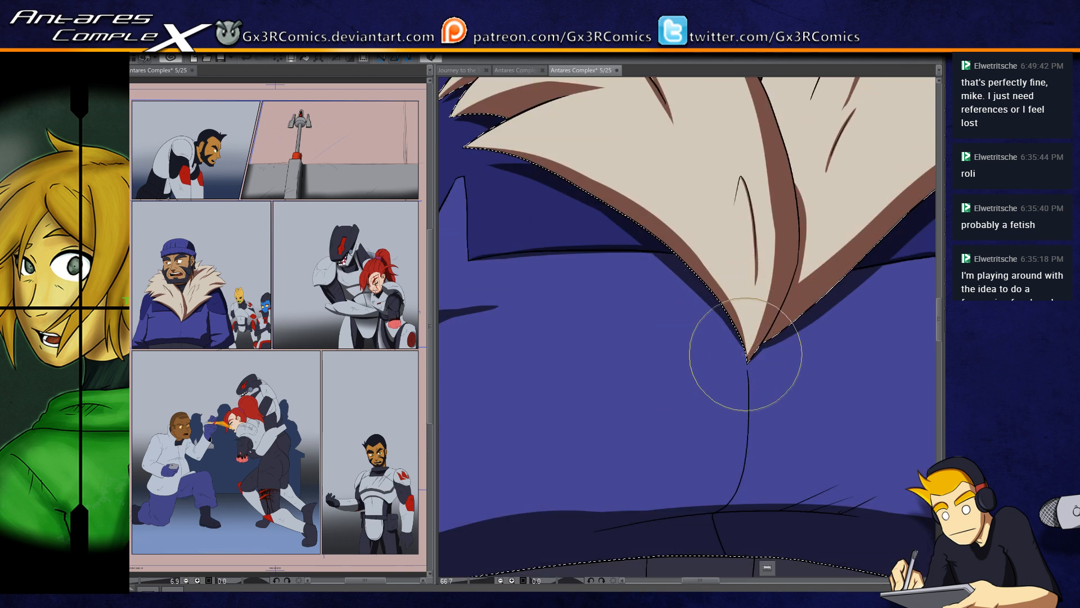
left_click_drag(618, 265, 713, 361)
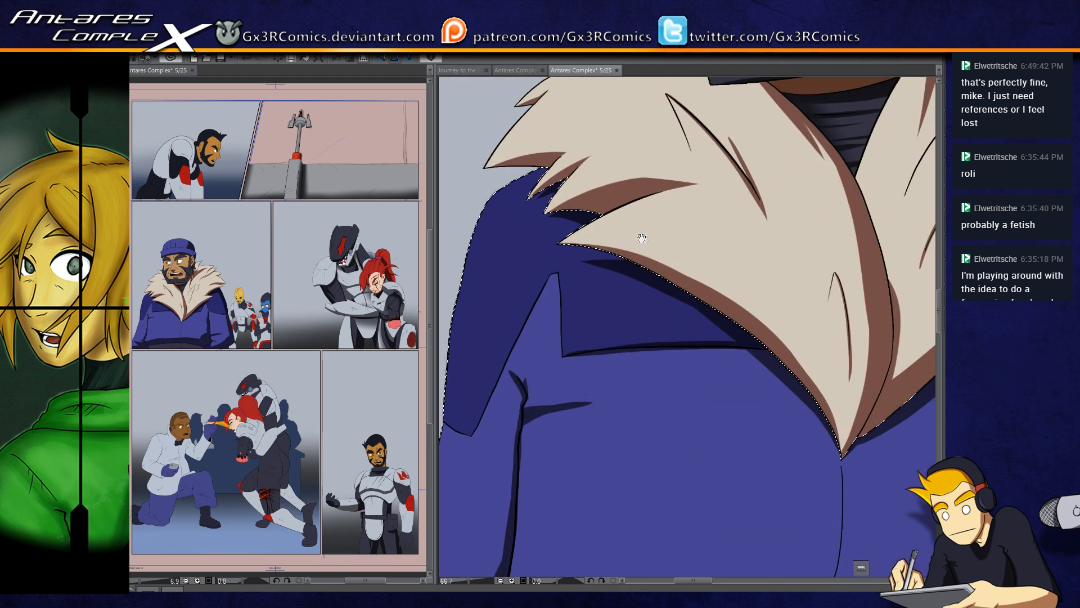
left_click_drag(782, 355, 704, 329)
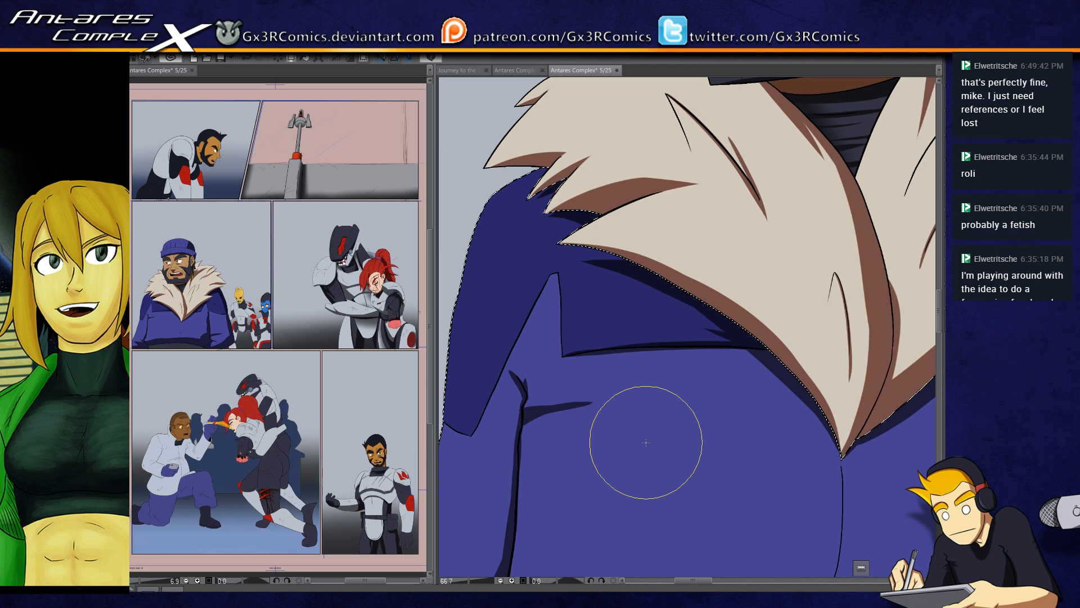
left_click_drag(490, 430, 554, 254)
left_click_drag(538, 464, 511, 471)
mouse_move(538, 508)
left_mouse_down()
mouse_move(612, 393)
mouse_move(513, 429)
left_mouse_up()
left_click_drag(583, 377, 524, 442)
Step: Select the dark waist area below the jacket, paint a black shadow along its upper edge, and clear the selection
left_click_drag(638, 428, 507, 446)
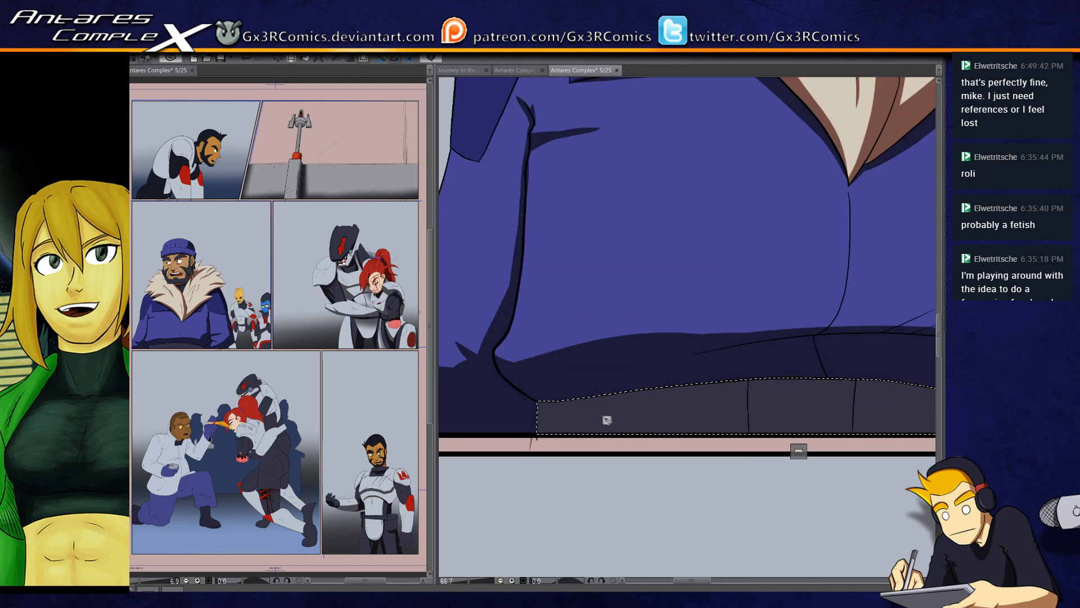
scroll(603, 417, "down", 2)
mouse_move(578, 413)
left_mouse_down()
mouse_move(670, 399)
mouse_move(846, 409)
mouse_move(555, 424)
mouse_move(776, 403)
mouse_move(856, 431)
mouse_move(687, 408)
mouse_move(893, 453)
left_mouse_up()
left_click_drag(758, 409, 872, 449)
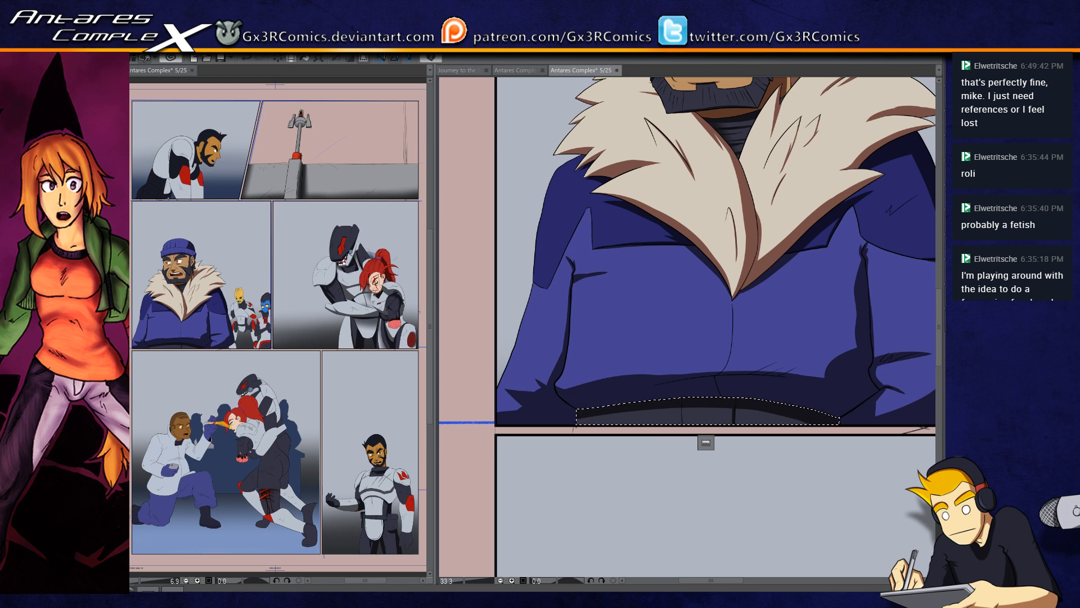
left_click_drag(649, 217, 623, 252)
key("ctrl+d")
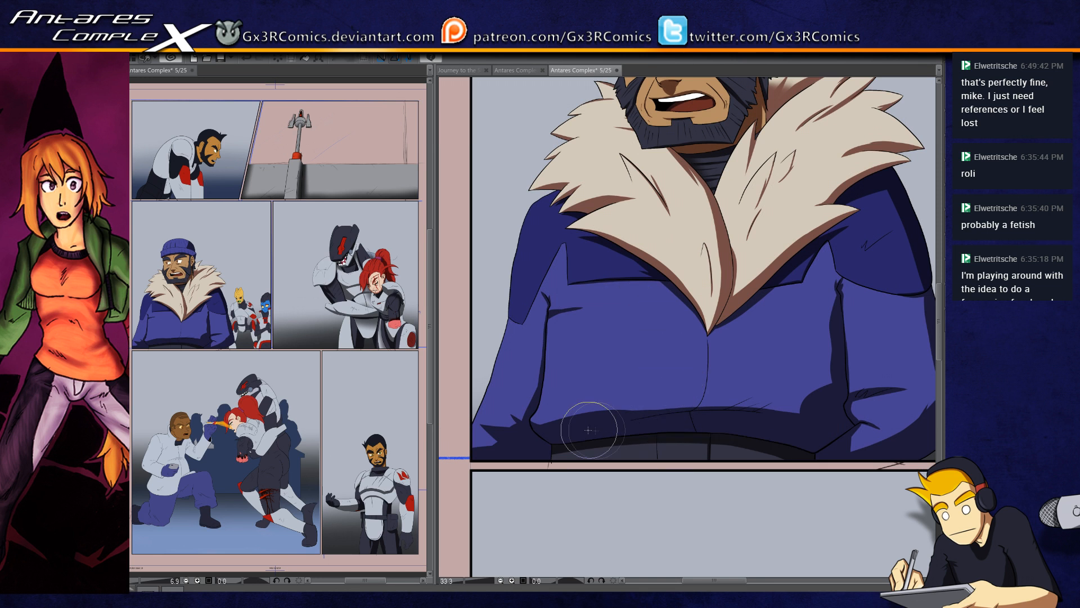
Step: Paint dark blue shadows along the jacket's lower hem, redoing the crease stroke that tapers inward from the far side
left_click_drag(550, 429, 540, 445)
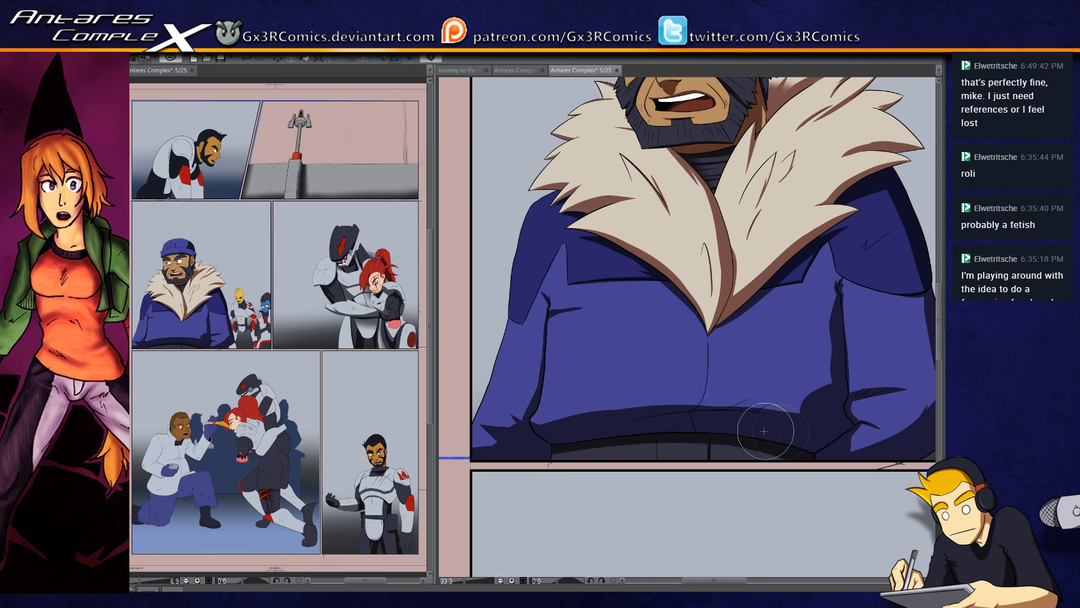
left_click_drag(797, 417, 648, 396)
key("ctrl+z")
left_click_drag(815, 417, 668, 391)
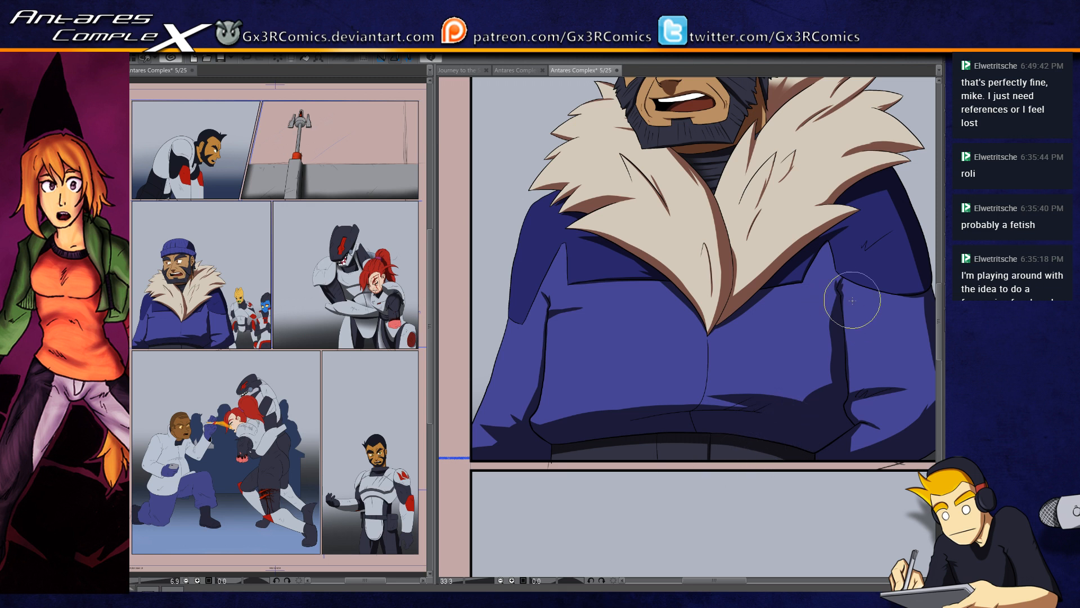
Step: Select the far half of the fur collar, paint a brown shadow in its lower corner beside the center overlap, clear the selection, and save
left_click_drag(885, 203, 750, 284)
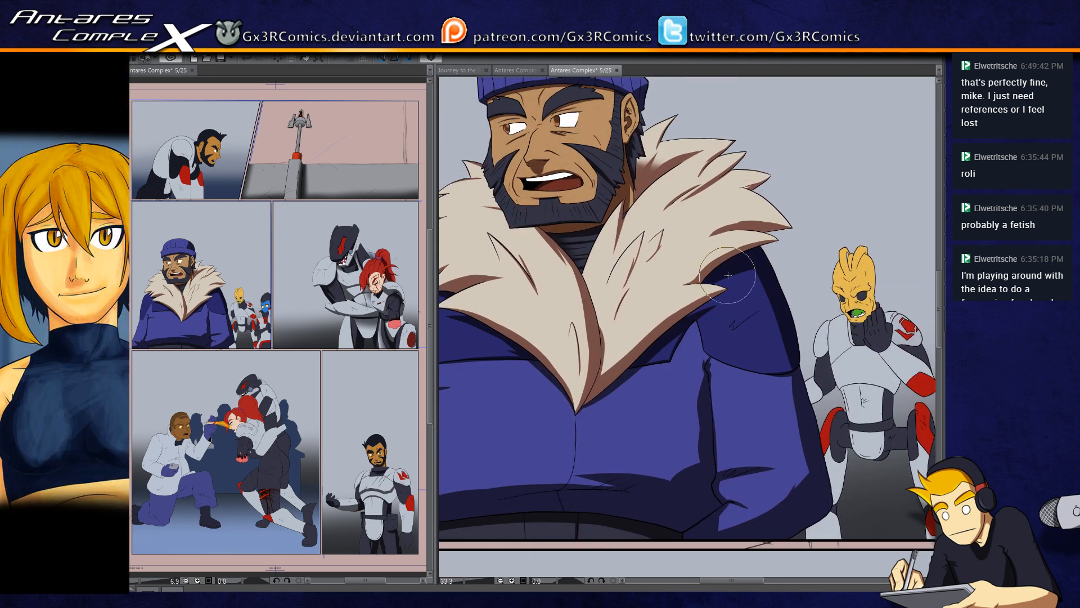
left_click_drag(659, 300, 682, 354)
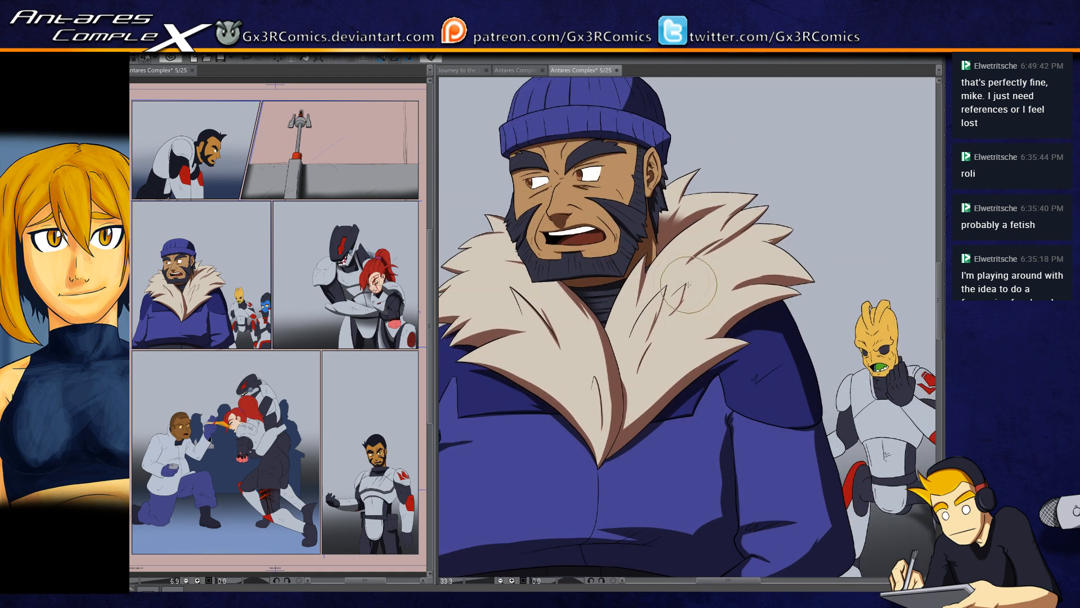
scroll(642, 377, "up", 1)
scroll(643, 377, "up", 1)
left_click_drag(827, 243, 715, 296)
key("w")
left_click(732, 290)
key("b")
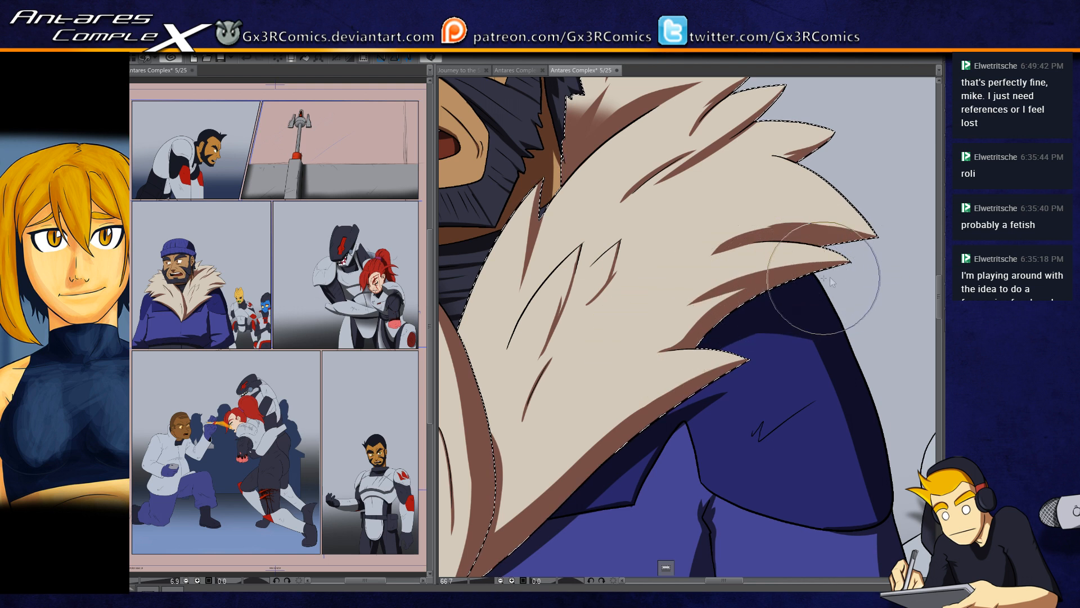
left_click_drag(639, 429, 803, 249)
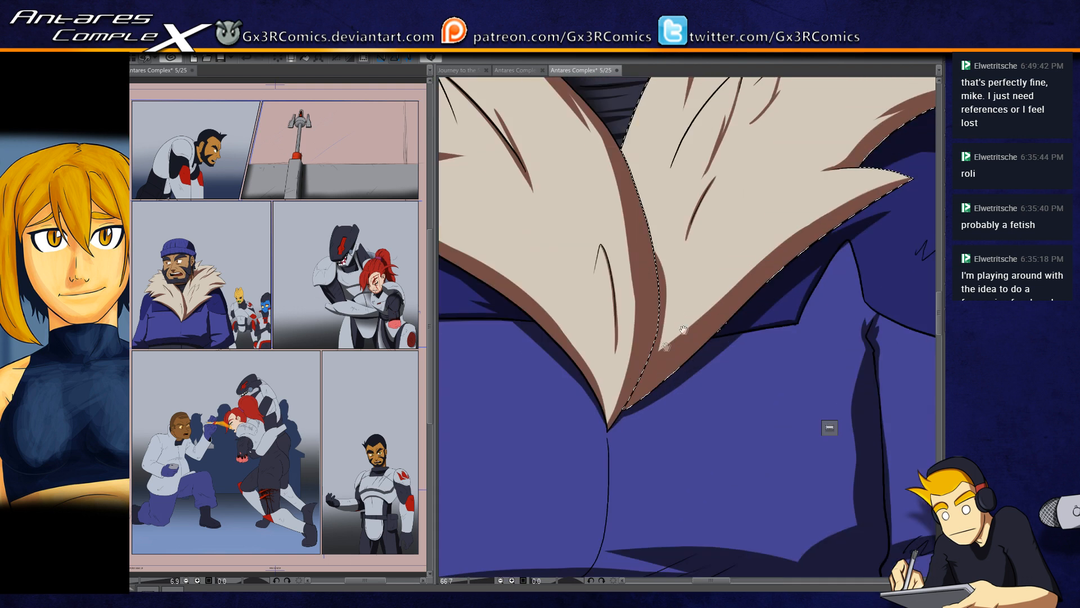
mouse_move(730, 297)
left_mouse_down()
mouse_move(681, 316)
mouse_move(692, 326)
mouse_move(684, 318)
mouse_move(702, 308)
mouse_move(683, 313)
mouse_move(692, 337)
mouse_move(682, 315)
mouse_move(662, 346)
mouse_move(739, 349)
left_mouse_up()
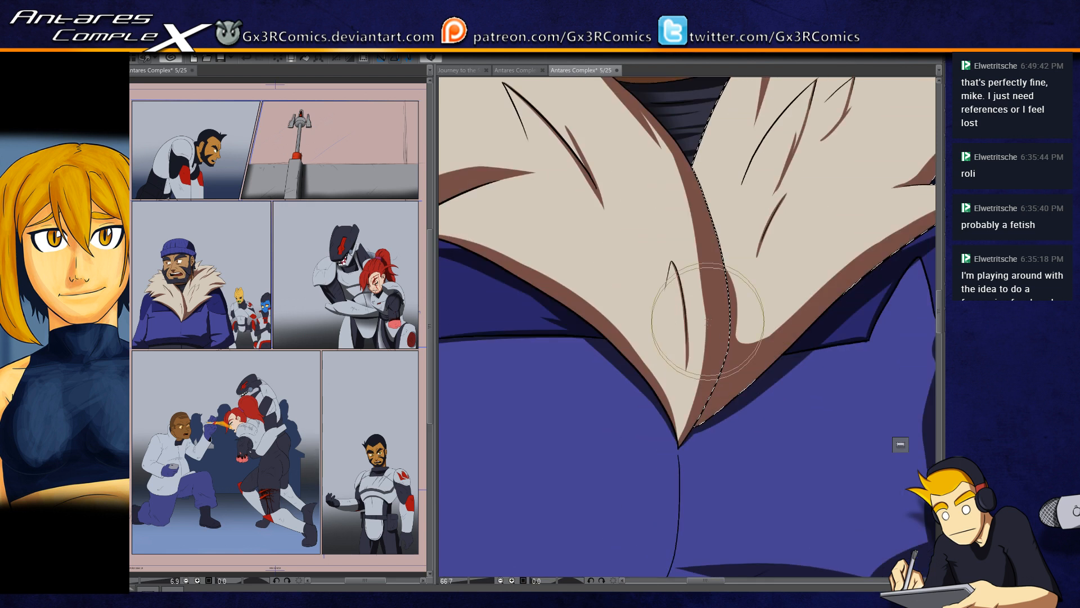
key("ctrl+d")
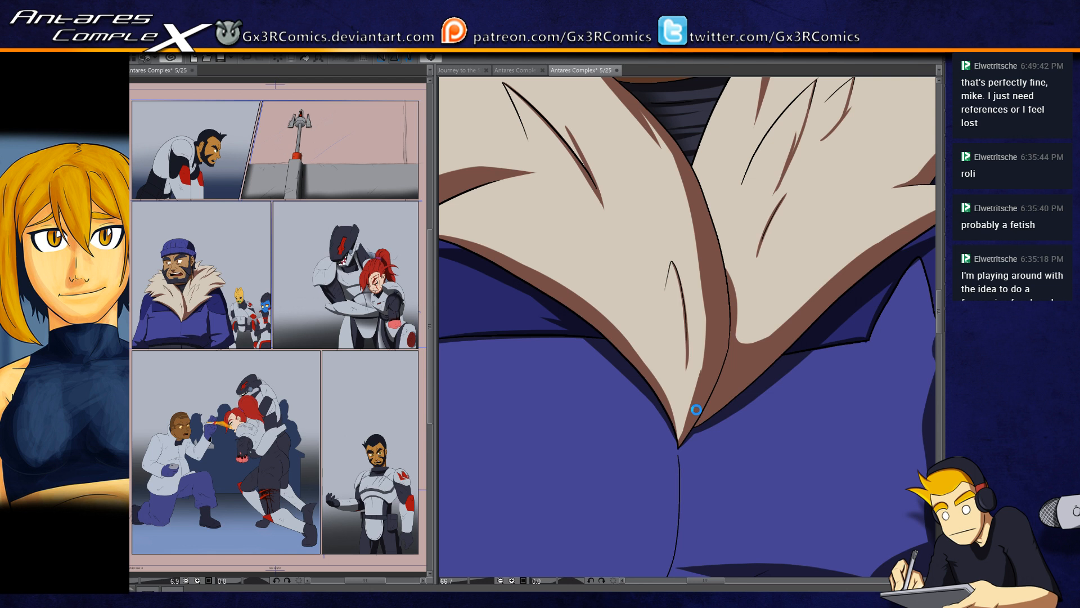
key("ctrl+s")
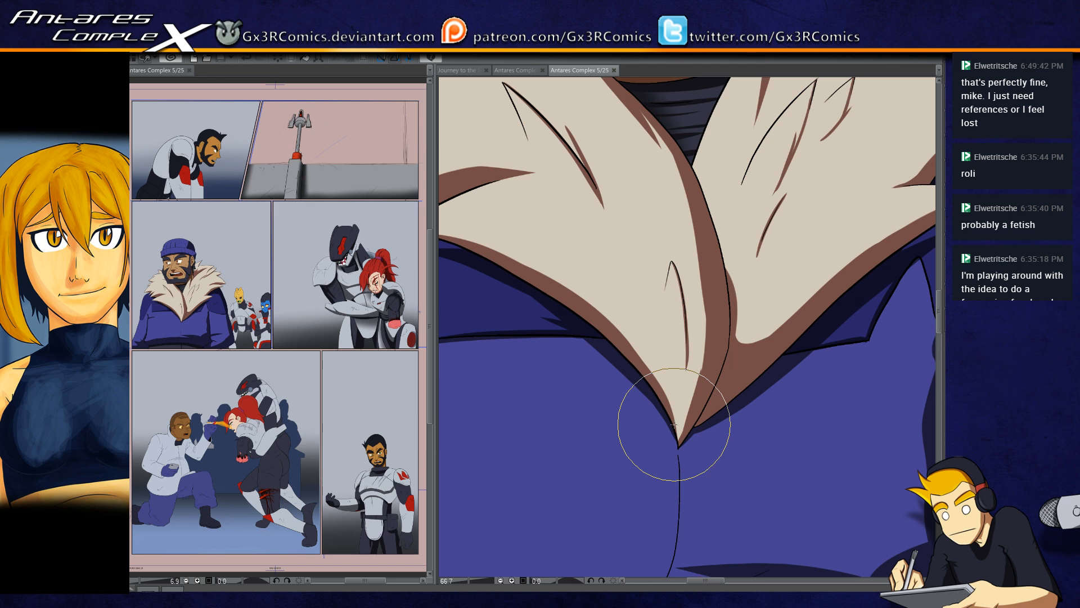
Step: Select the dark waist area below the blue jacket and save the comic page
scroll(666, 304, "down", 1)
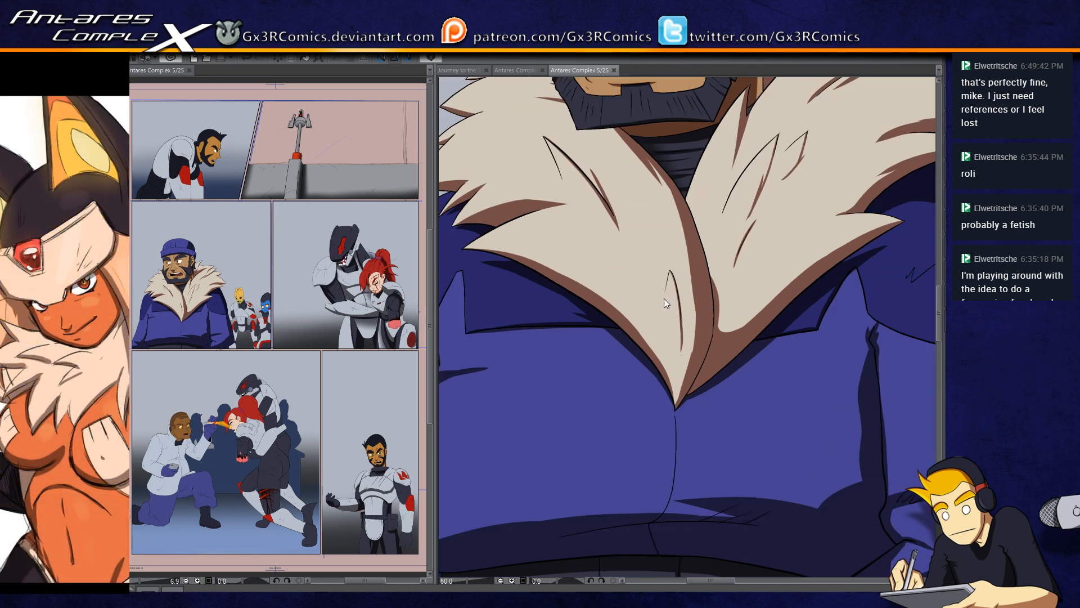
scroll(666, 304, "down", 1)
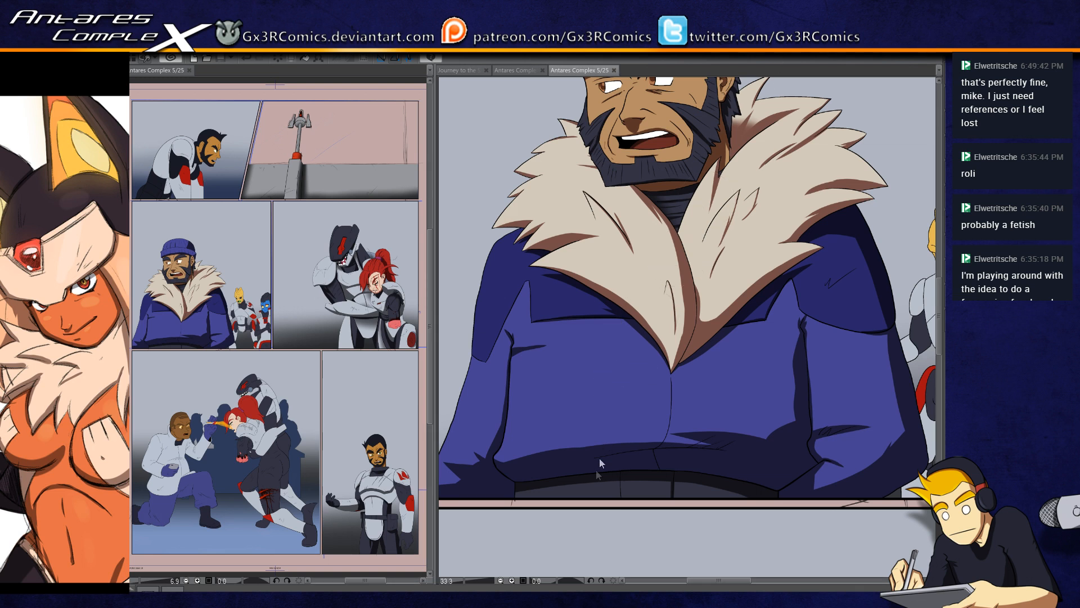
left_click_drag(589, 495, 639, 334)
left_click_drag(710, 409, 724, 265)
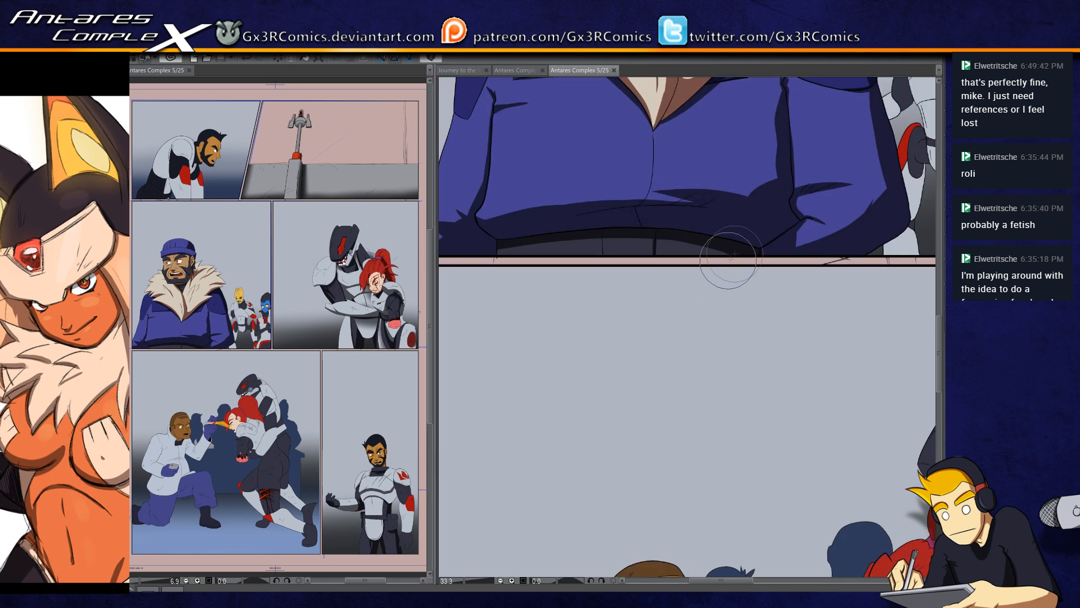
left_click(730, 251)
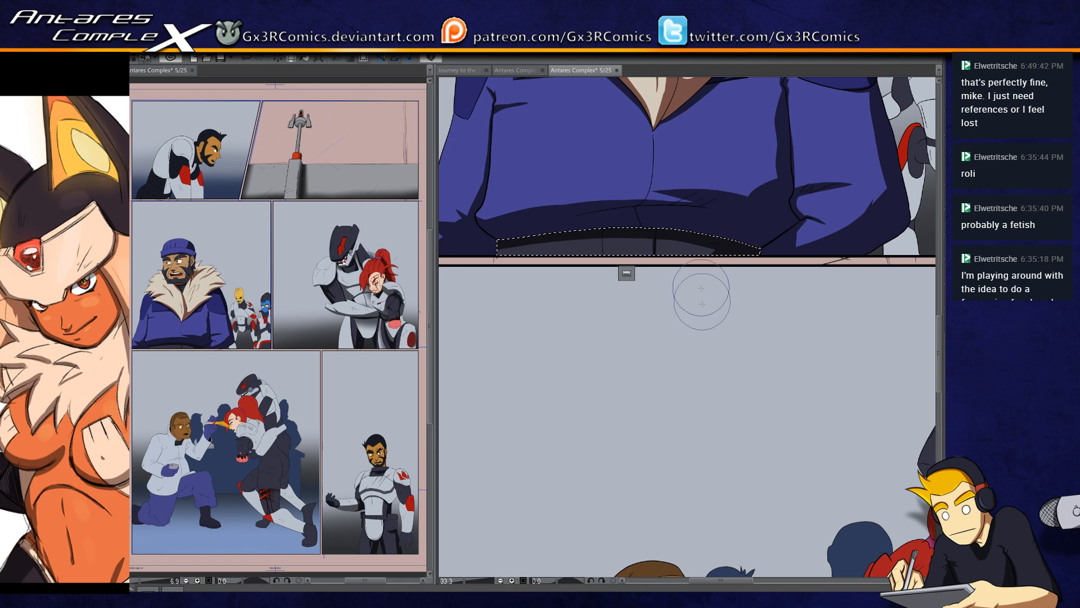
left_click_drag(690, 482, 691, 206)
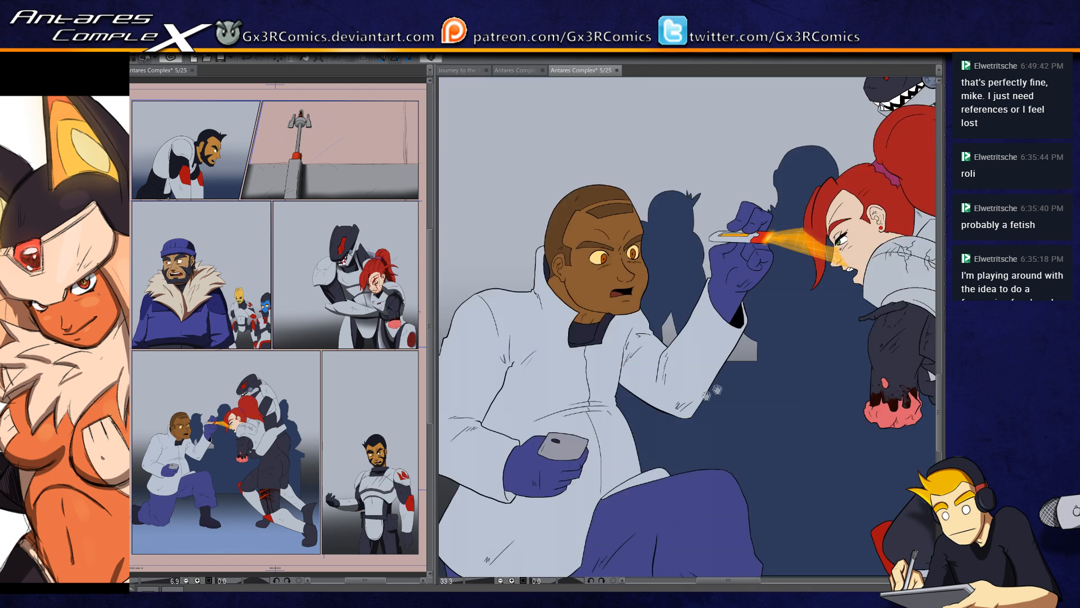
left_click_drag(700, 395, 502, 352)
left_click_drag(652, 484, 739, 369)
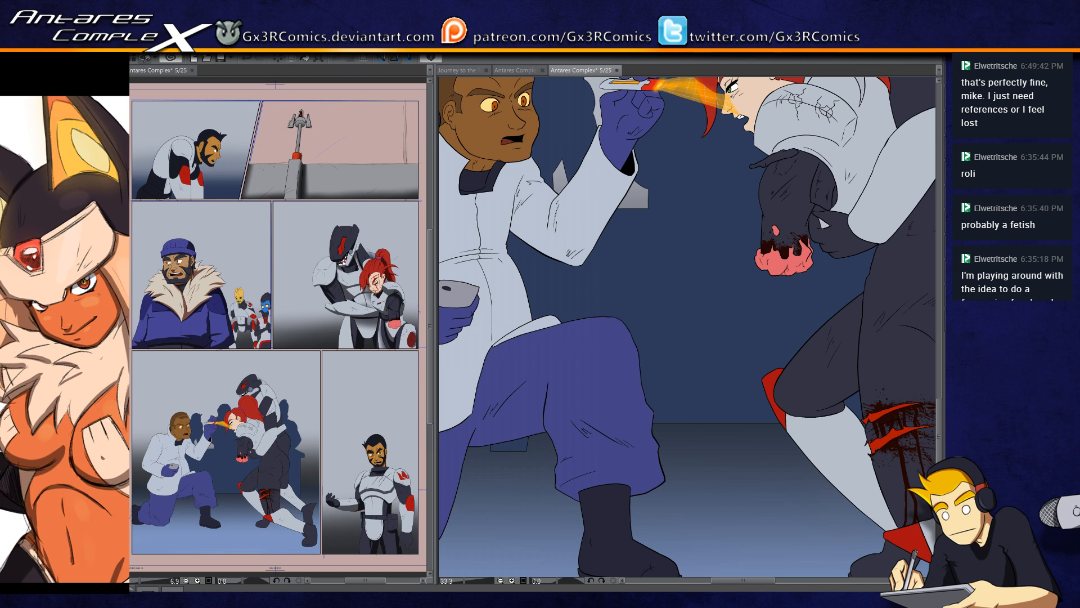
key("ctrl+s")
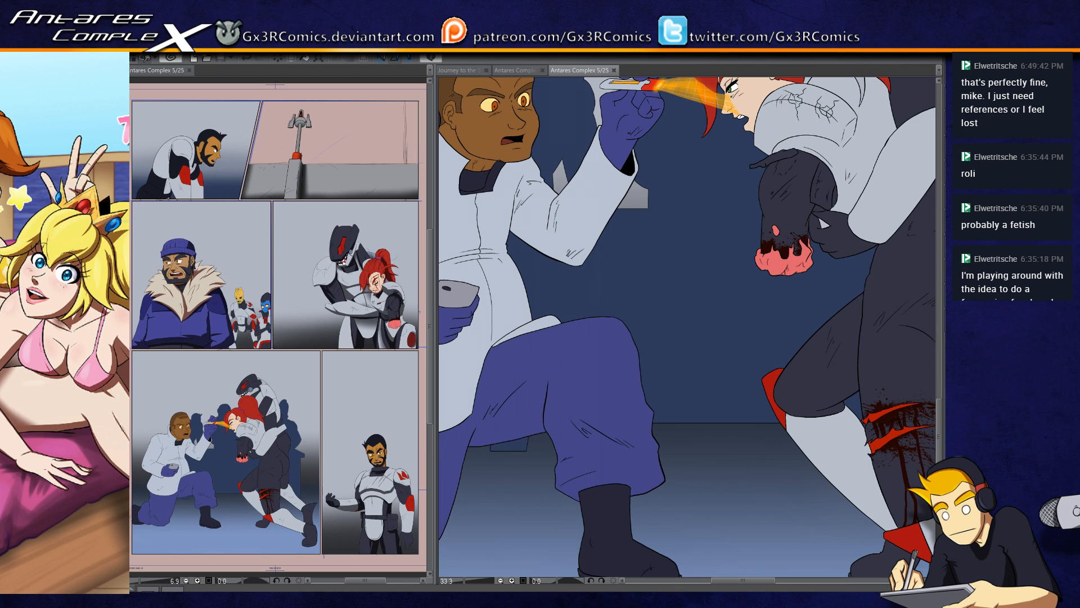